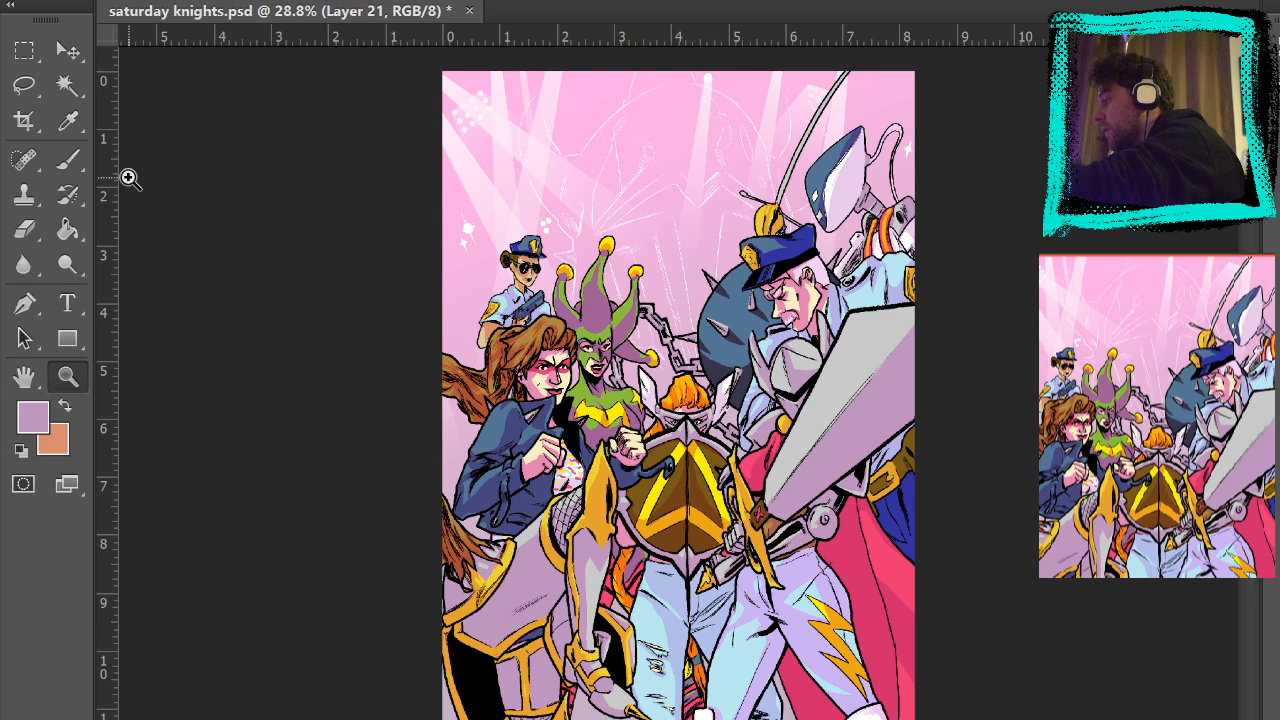
- Compare the artwork's purple-tinted and full-colour looks by switching back and forth, ending on the full-colour one
click(68, 160)
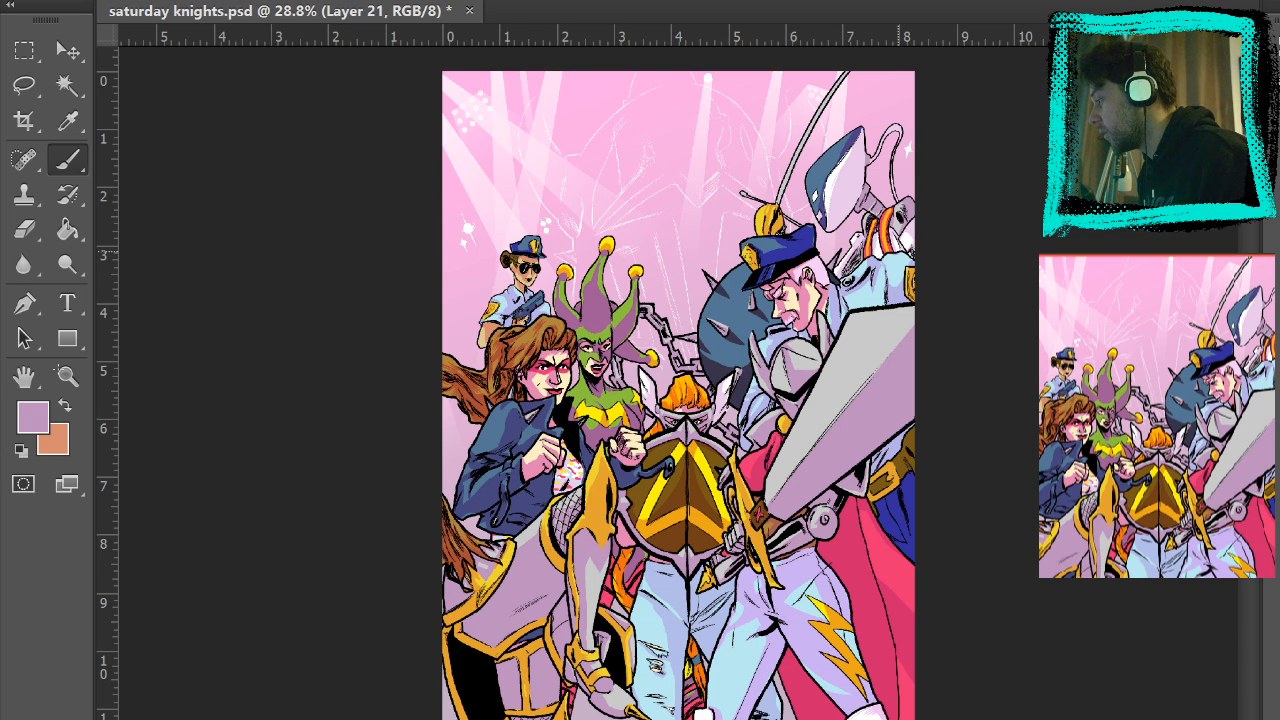
click(64, 380)
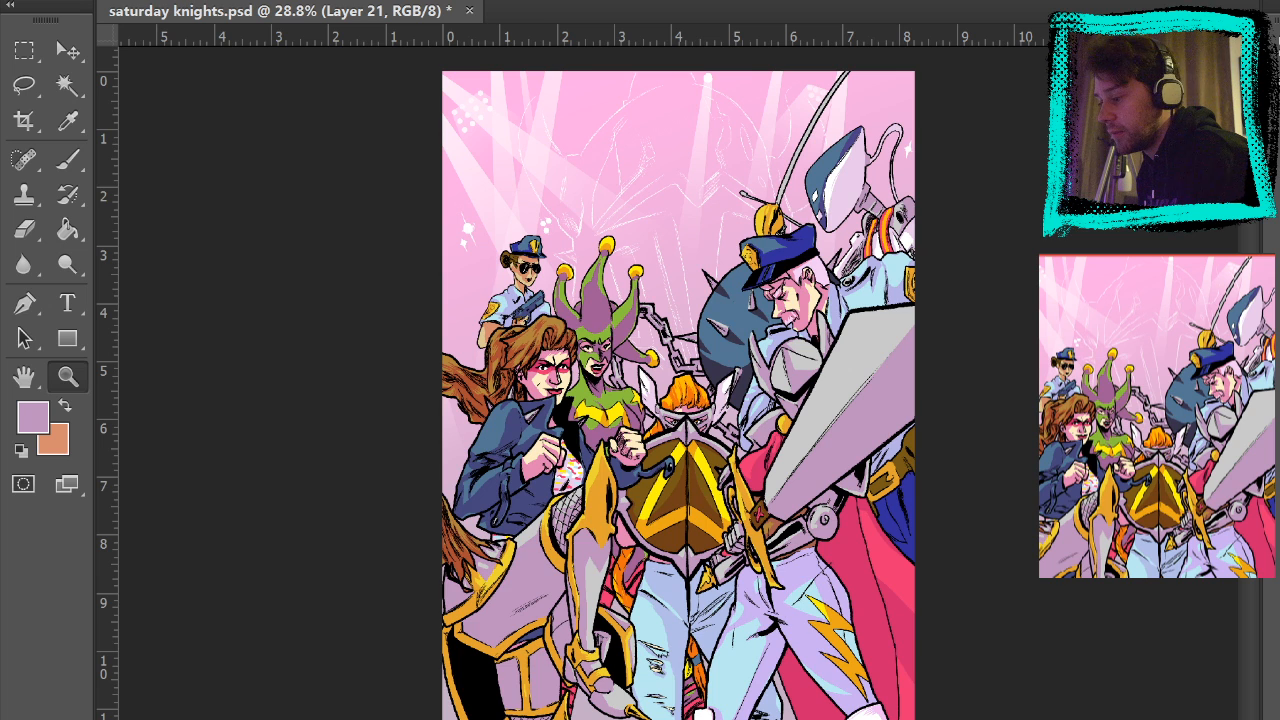
key(shift+plus)
key(shift+plus)
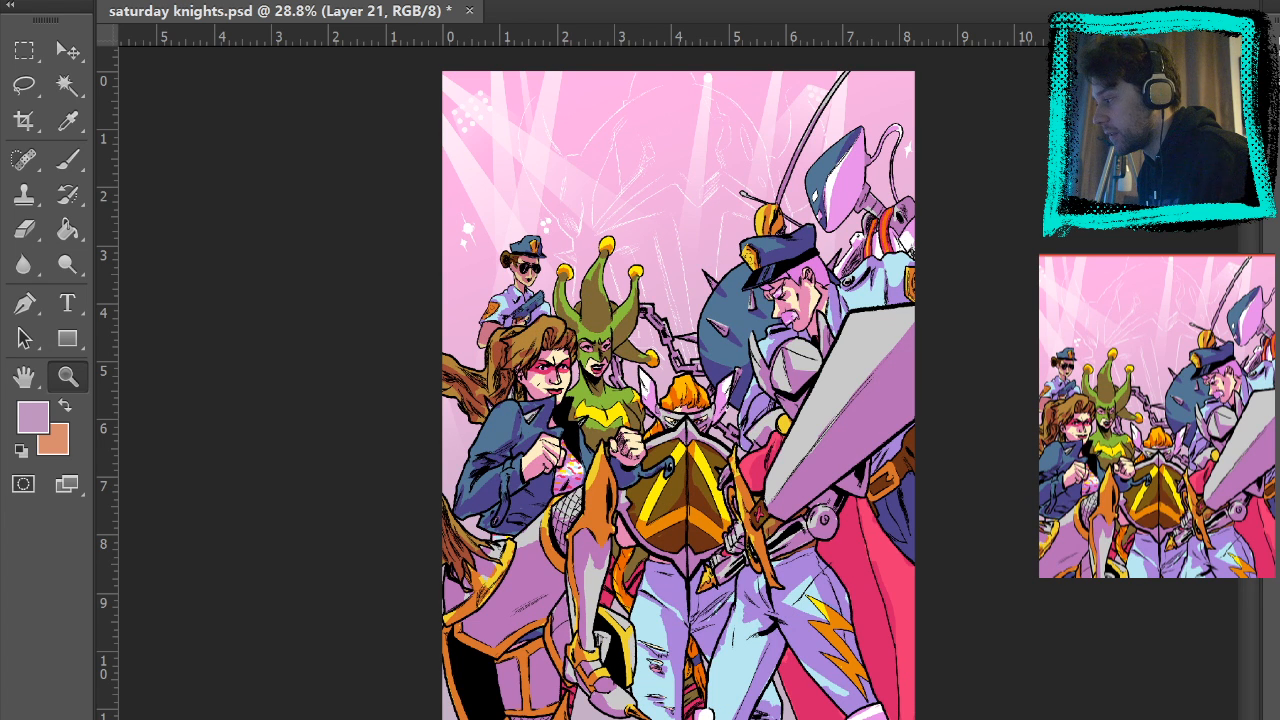
key(shift+plus)
key(shift+plus)
key(shift+plus)
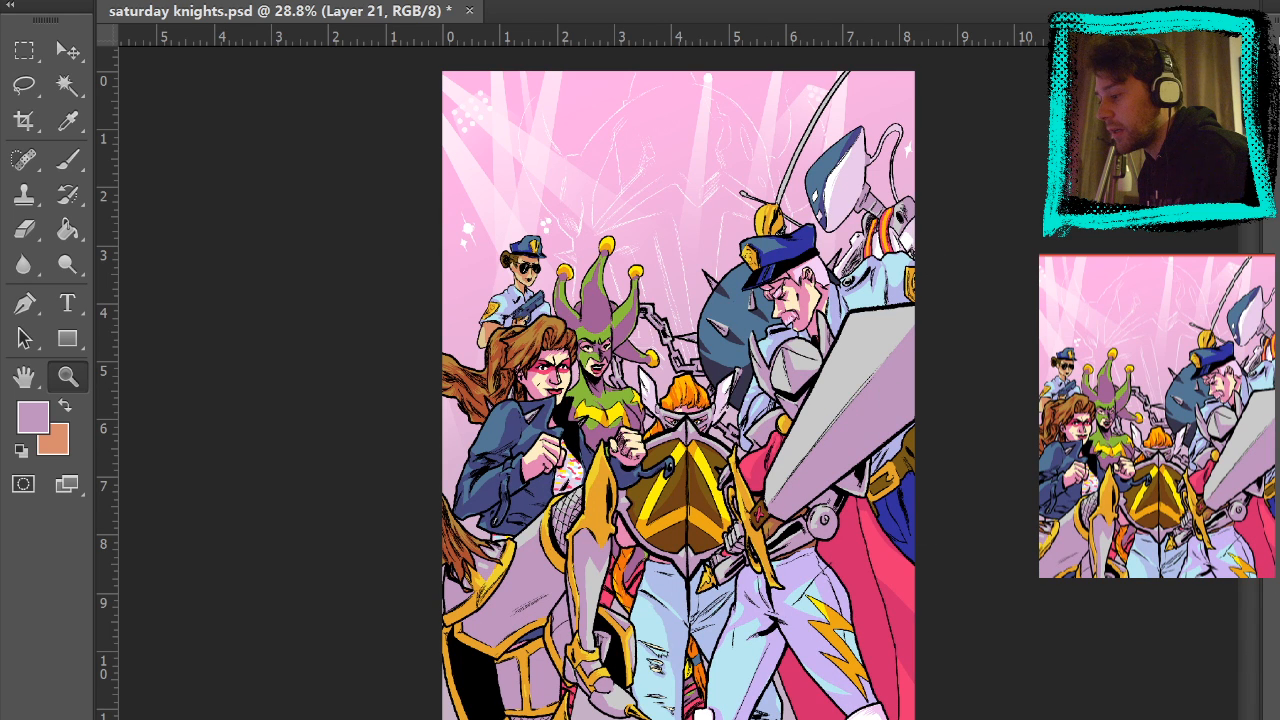
key(shift+plus)
key(shift+plus)
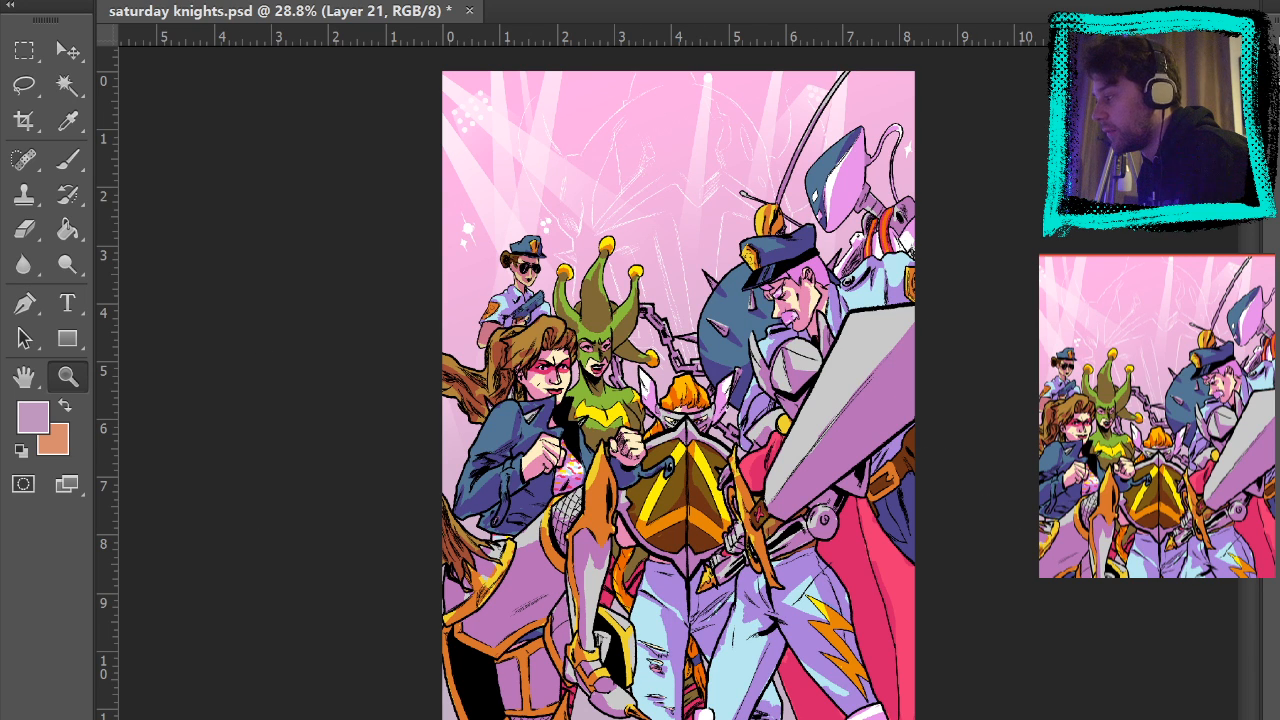
key(shift+plus)
key(shift+plus)
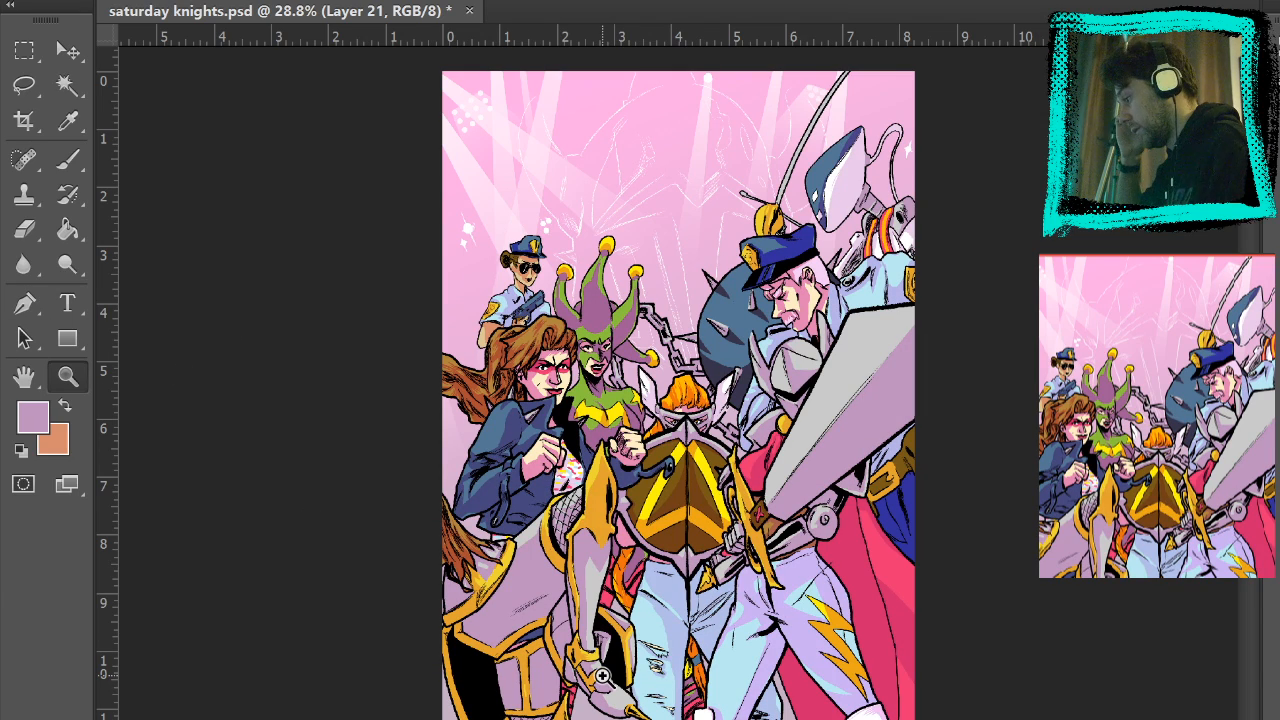
- Examine the colouring and shading of the characters across the illustration, from the jester and police officers to the legs
click(600, 640)
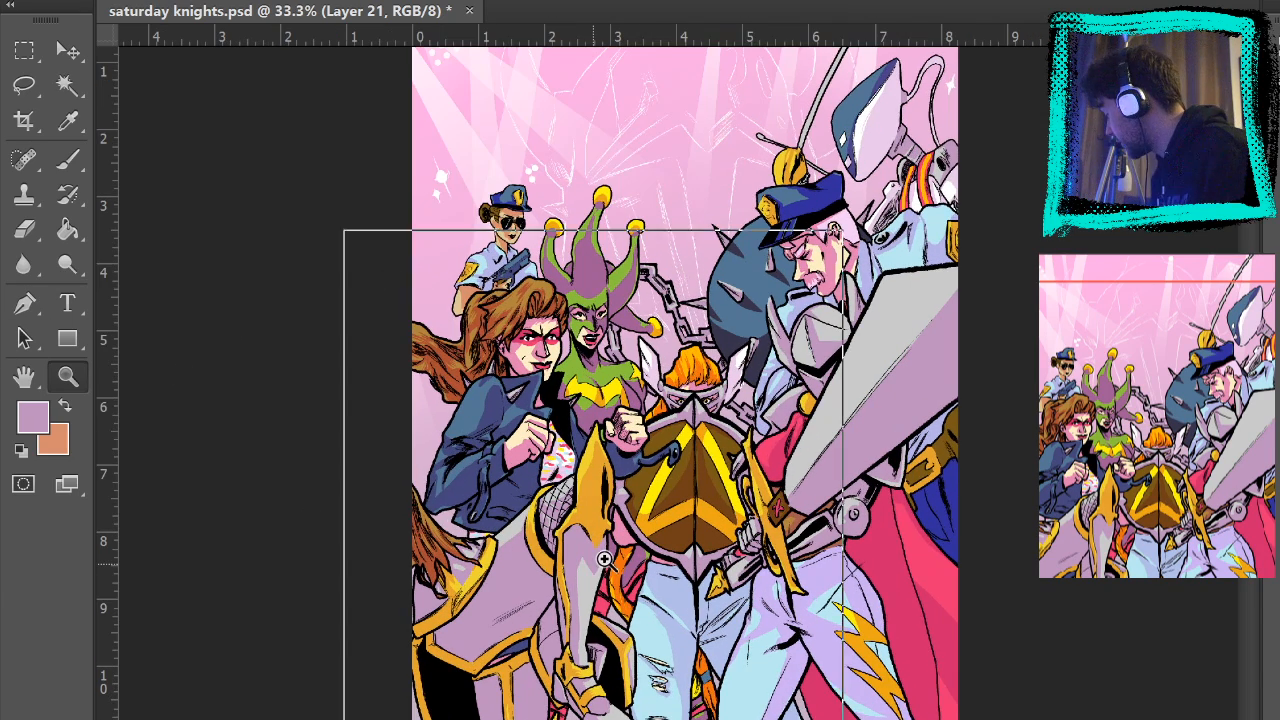
click(634, 666)
scroll(995, 552, up, 3)
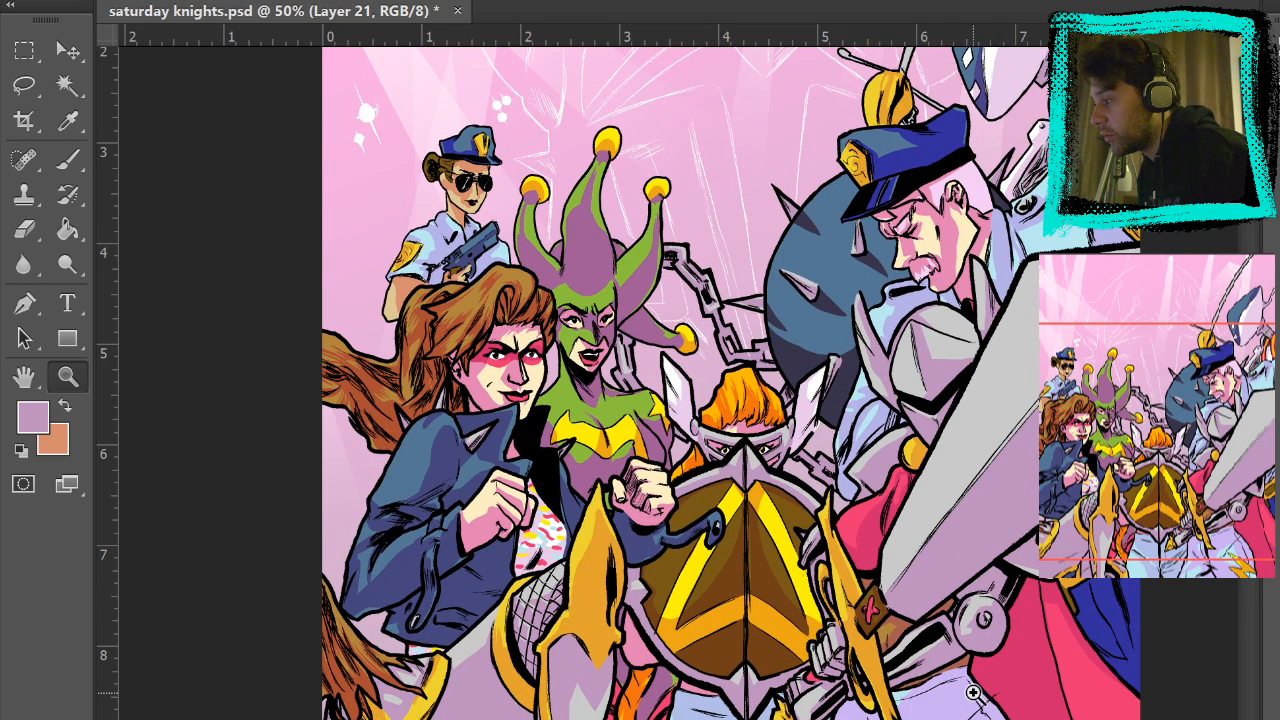
scroll(535, 591, down, 6)
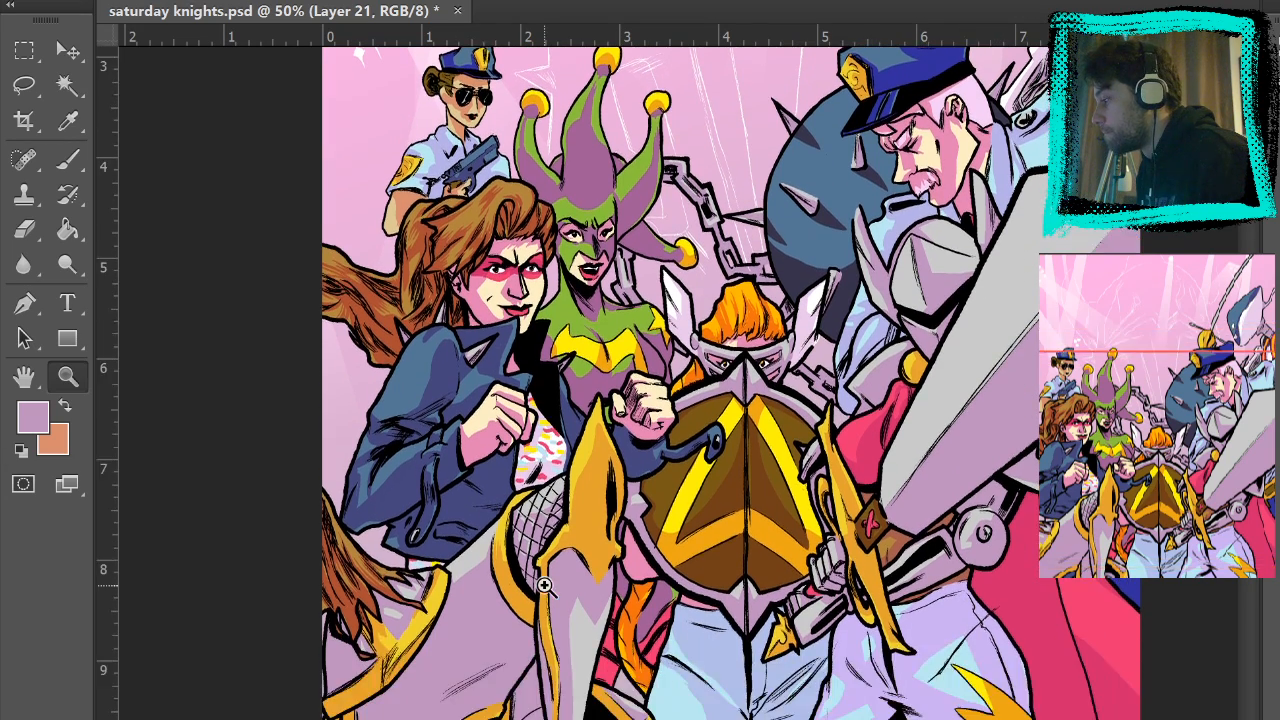
scroll(830, 620, up, 5)
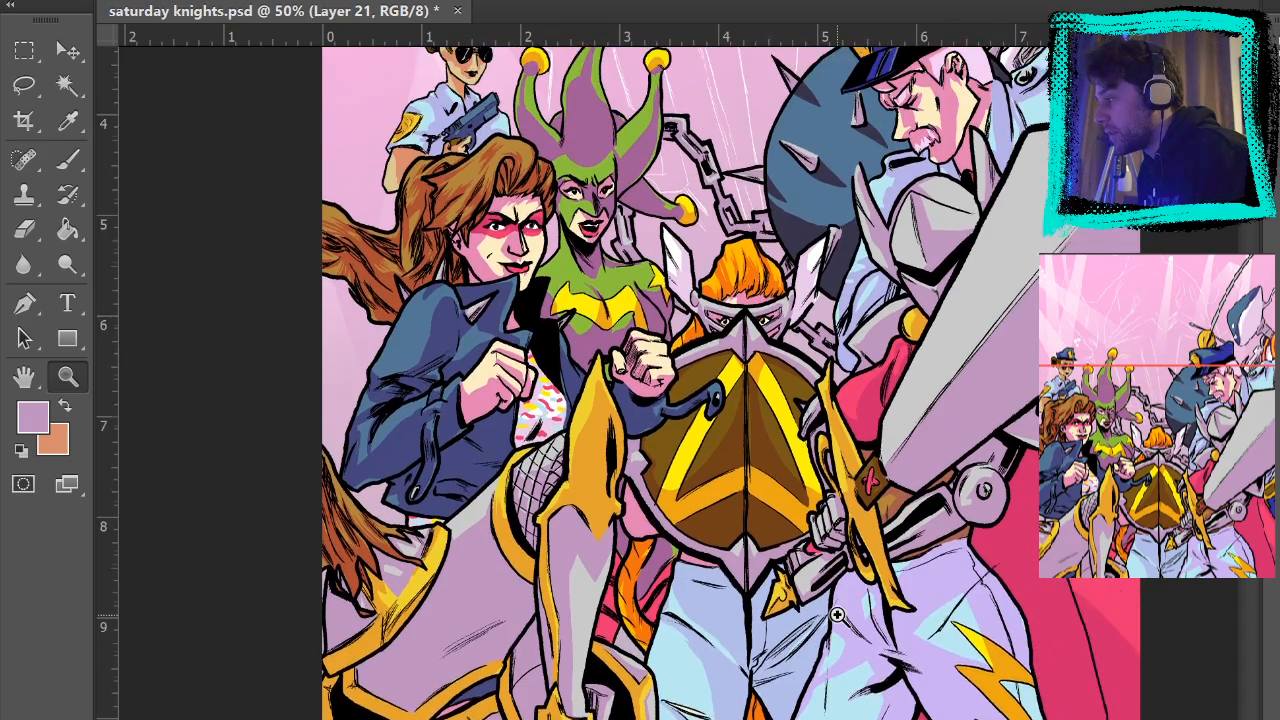
scroll(835, 614, up, 2)
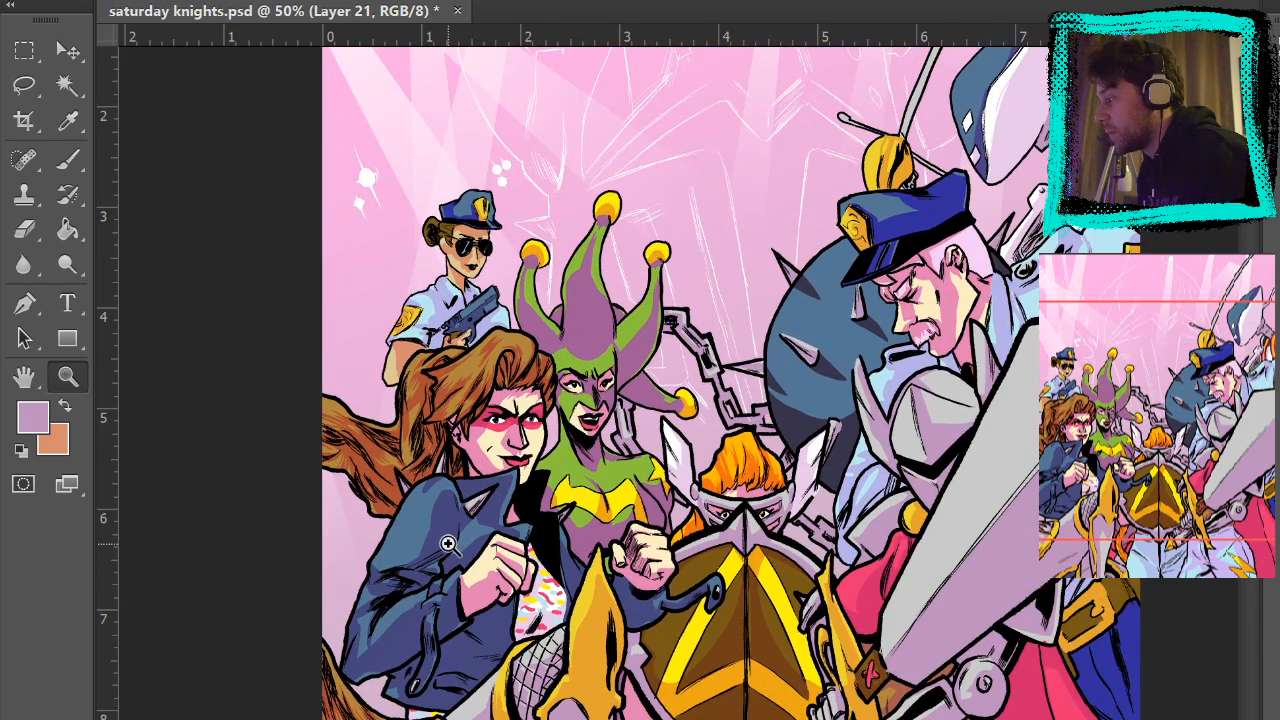
scroll(882, 401, down, 8)
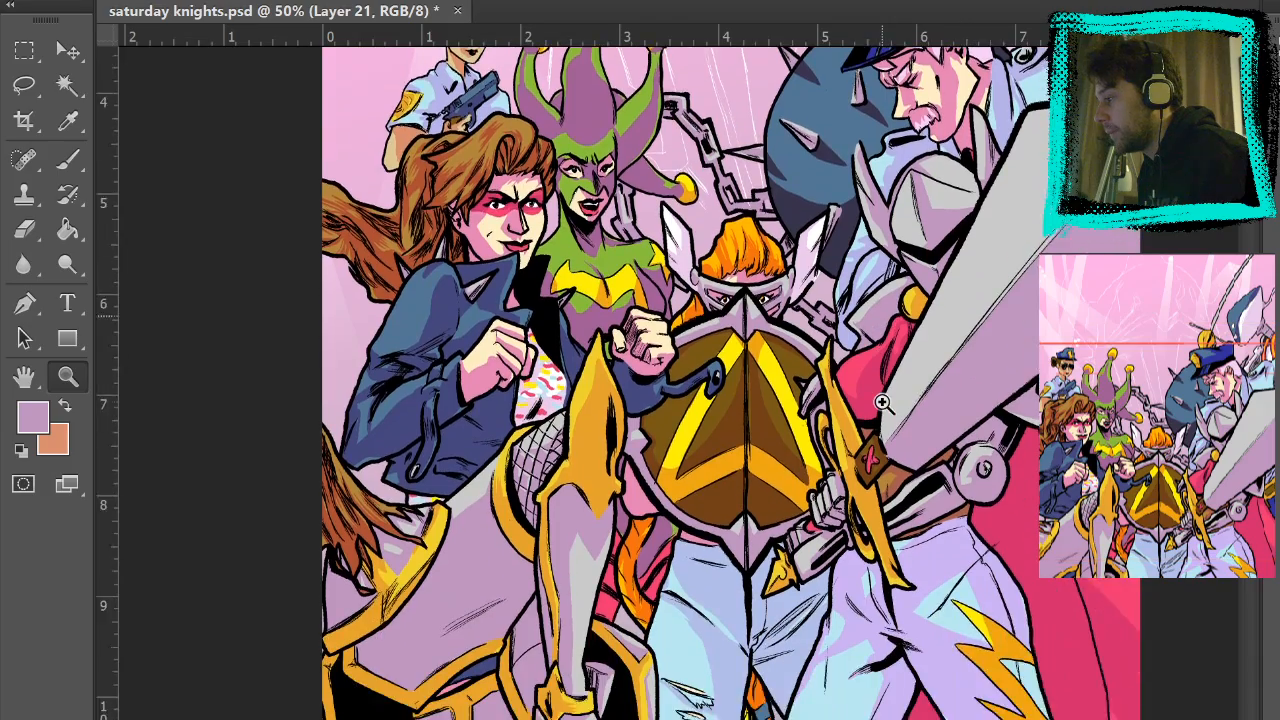
scroll(882, 401, down, 2)
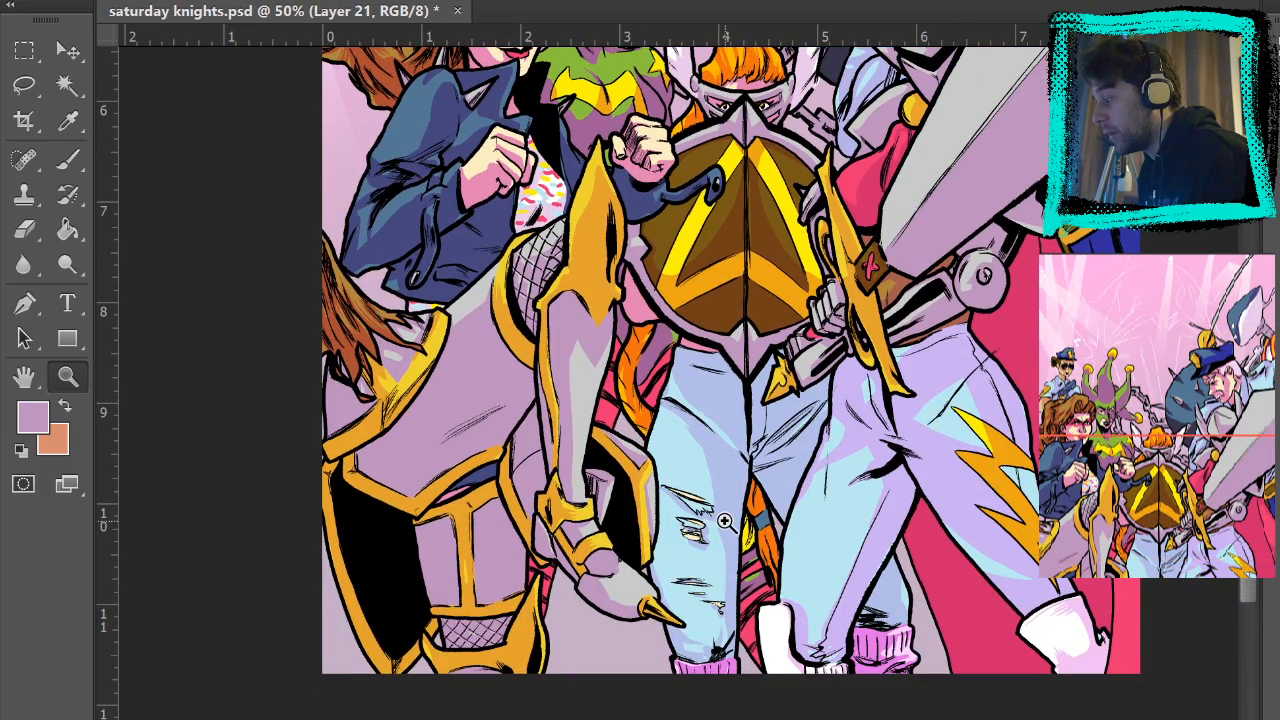
scroll(725, 520, up, 2)
scroll(725, 520, up, 4)
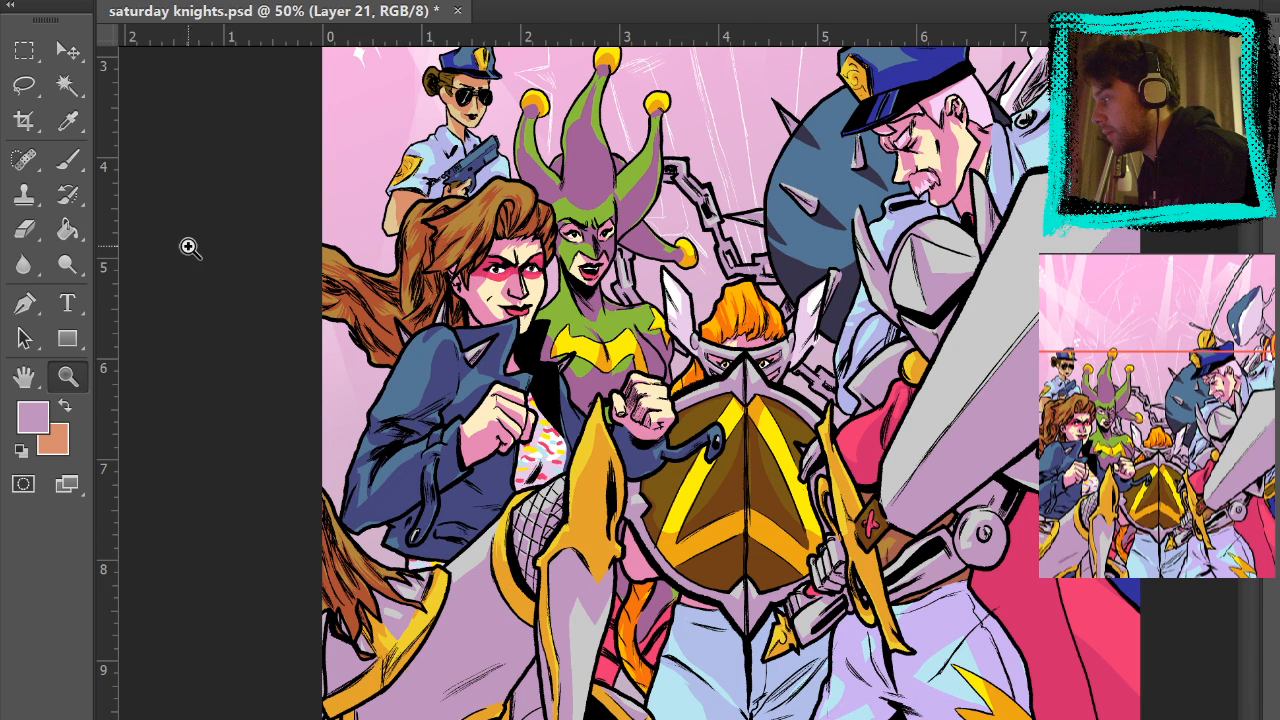
click(67, 159)
scroll(410, 467, down, 2)
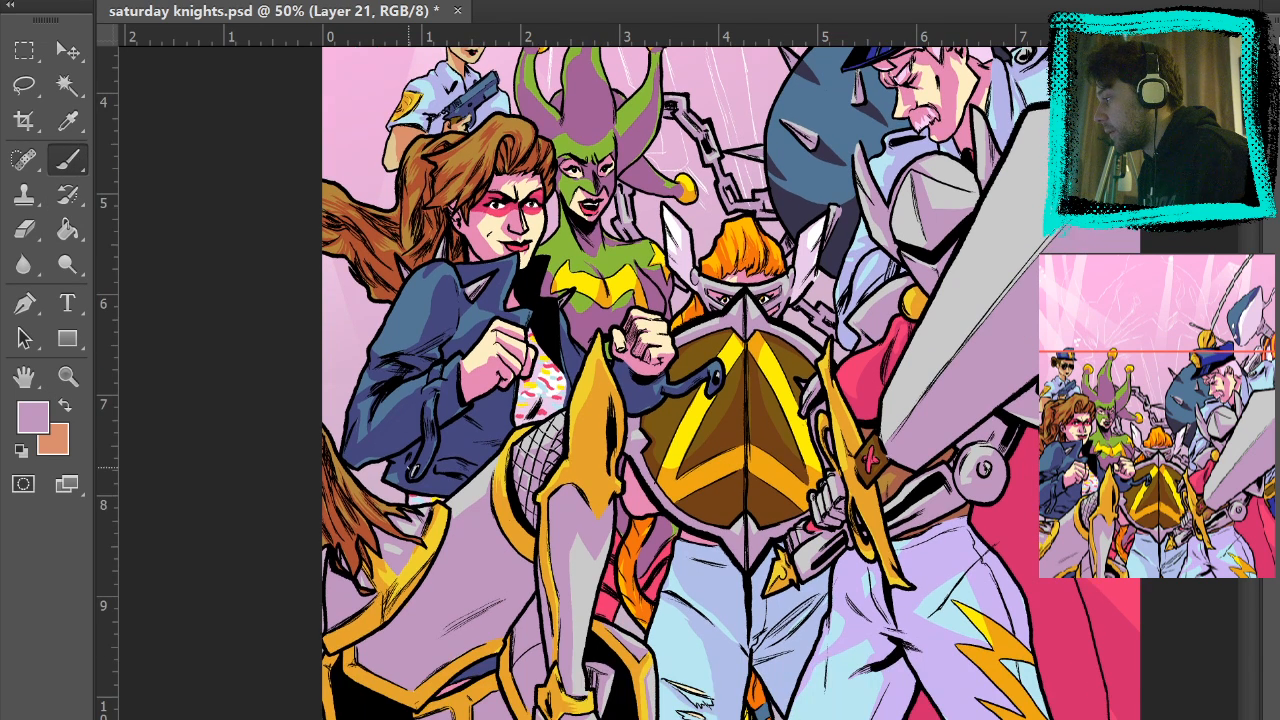
scroll(390, 442, down, 4)
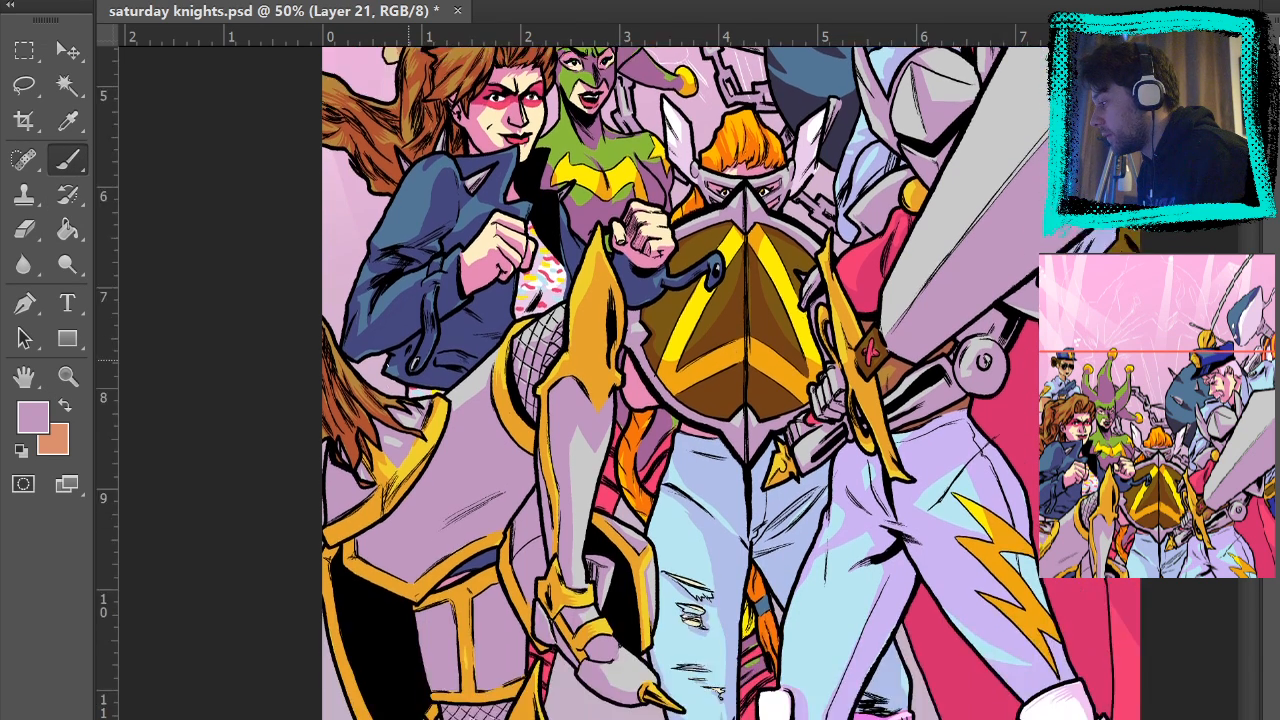
- Inspect the shading on the armoured leg and its gold trim up close, then return to the whole illustration
click(67, 375)
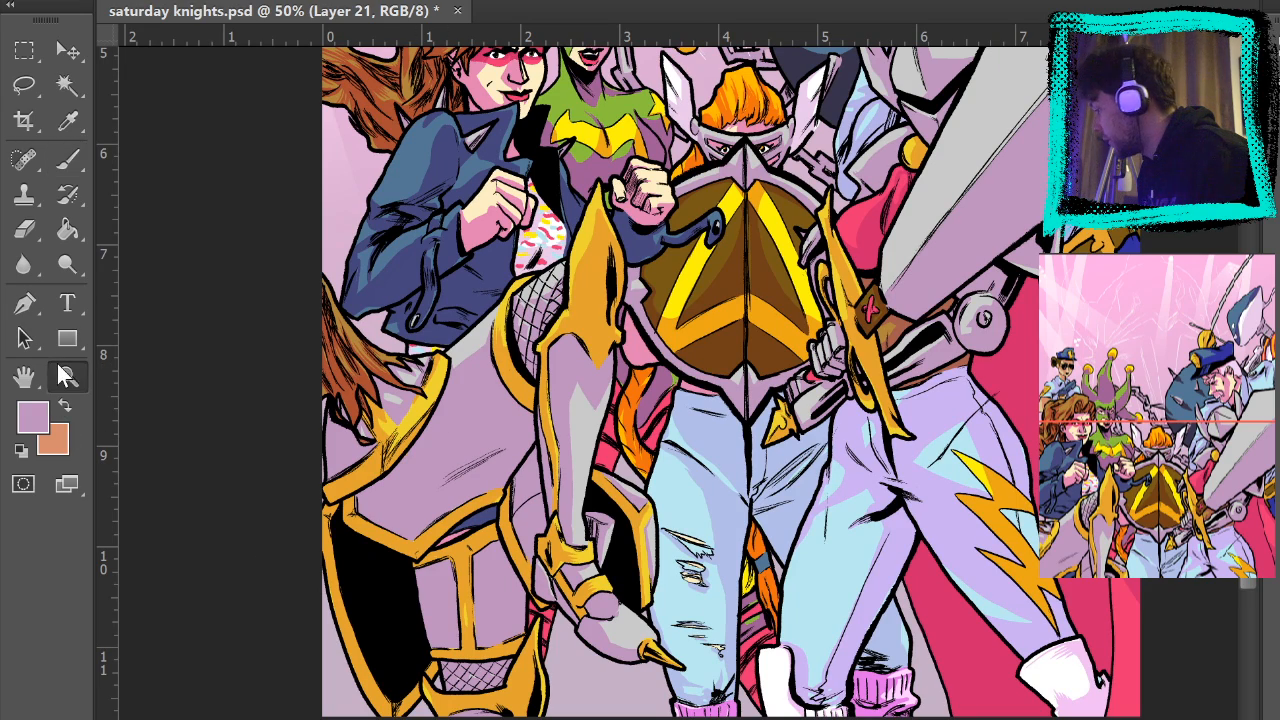
click(468, 594)
click(643, 590)
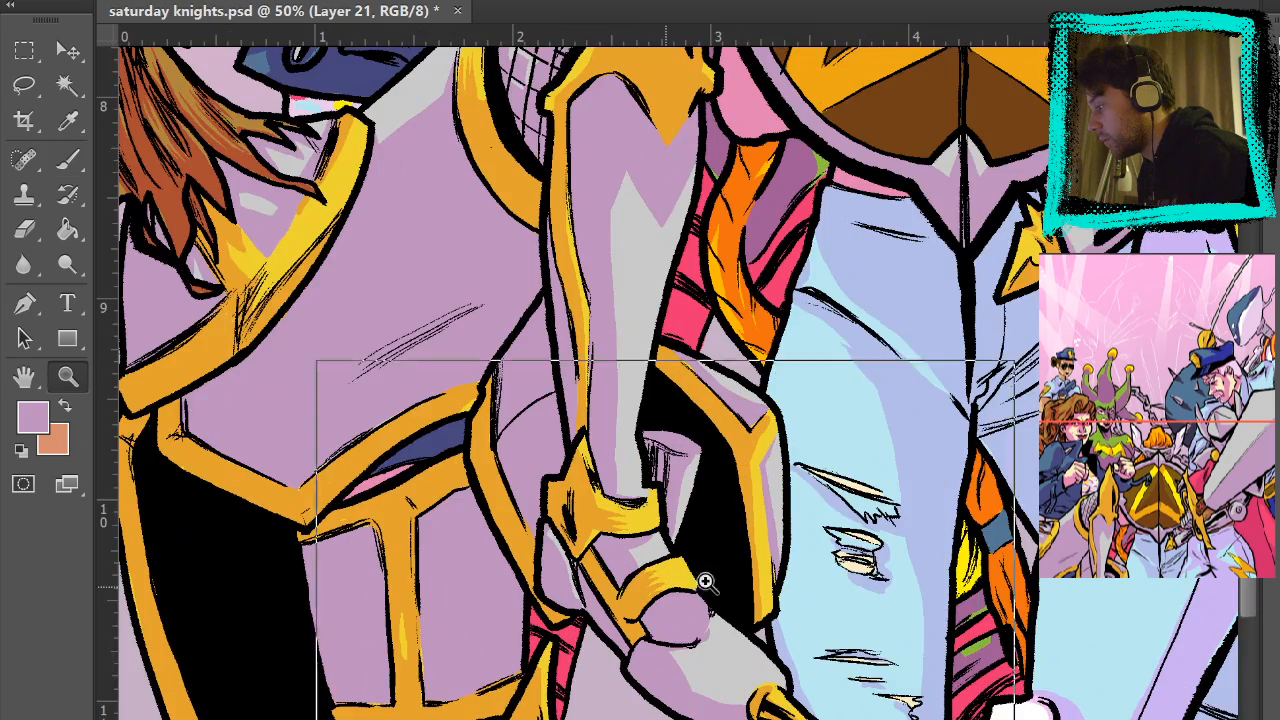
click(706, 580)
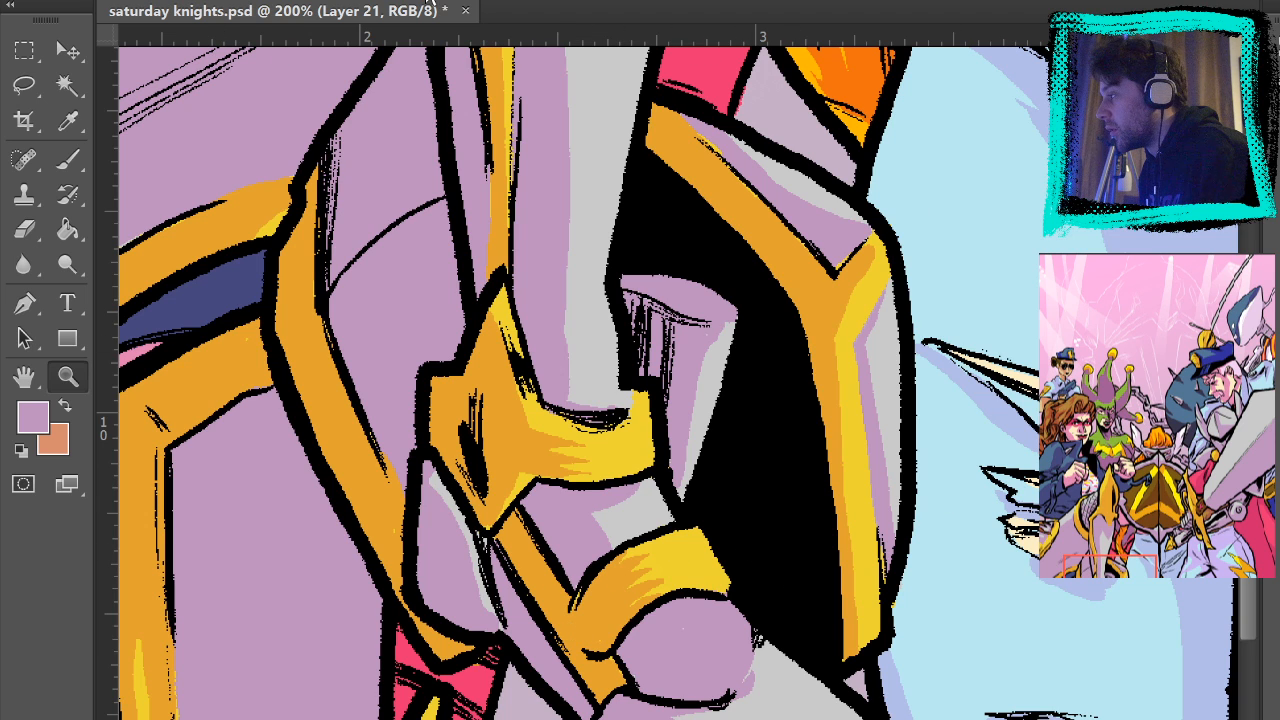
key(ctrl+0)
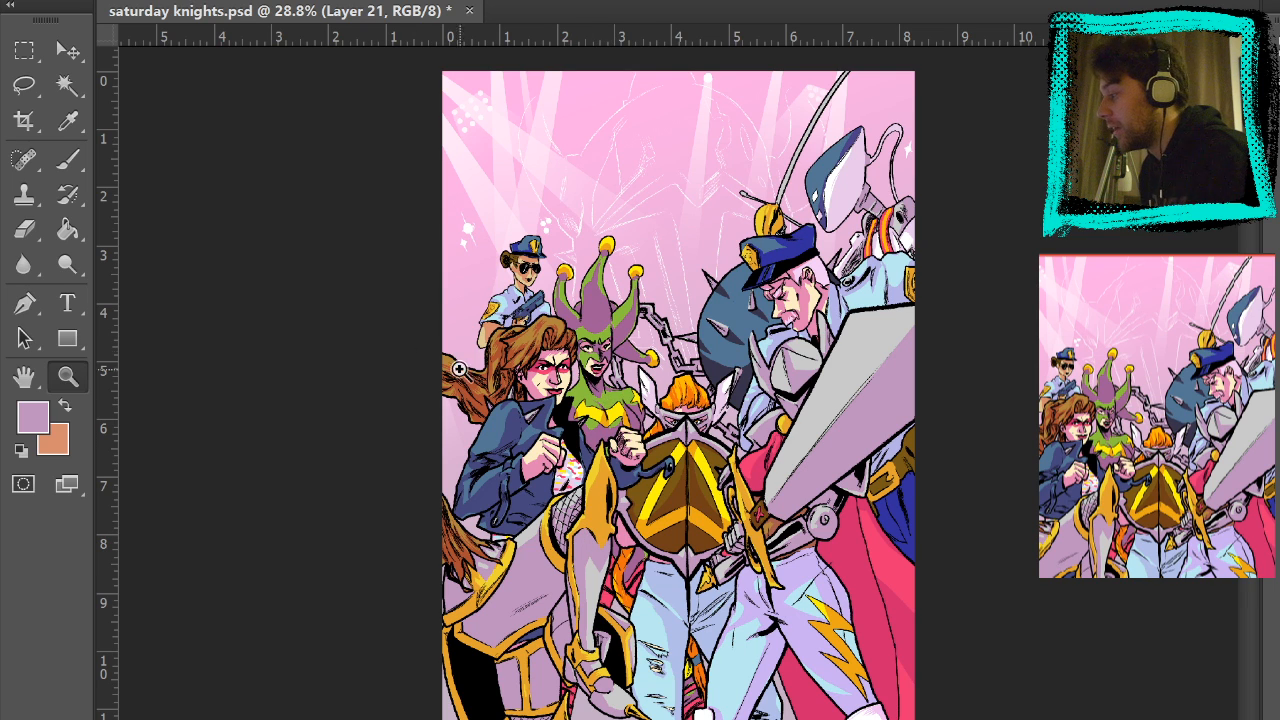
- Sample the pink shadow colour from the brown-haired woman's clenched fist for the Brush tool
click(435, 511)
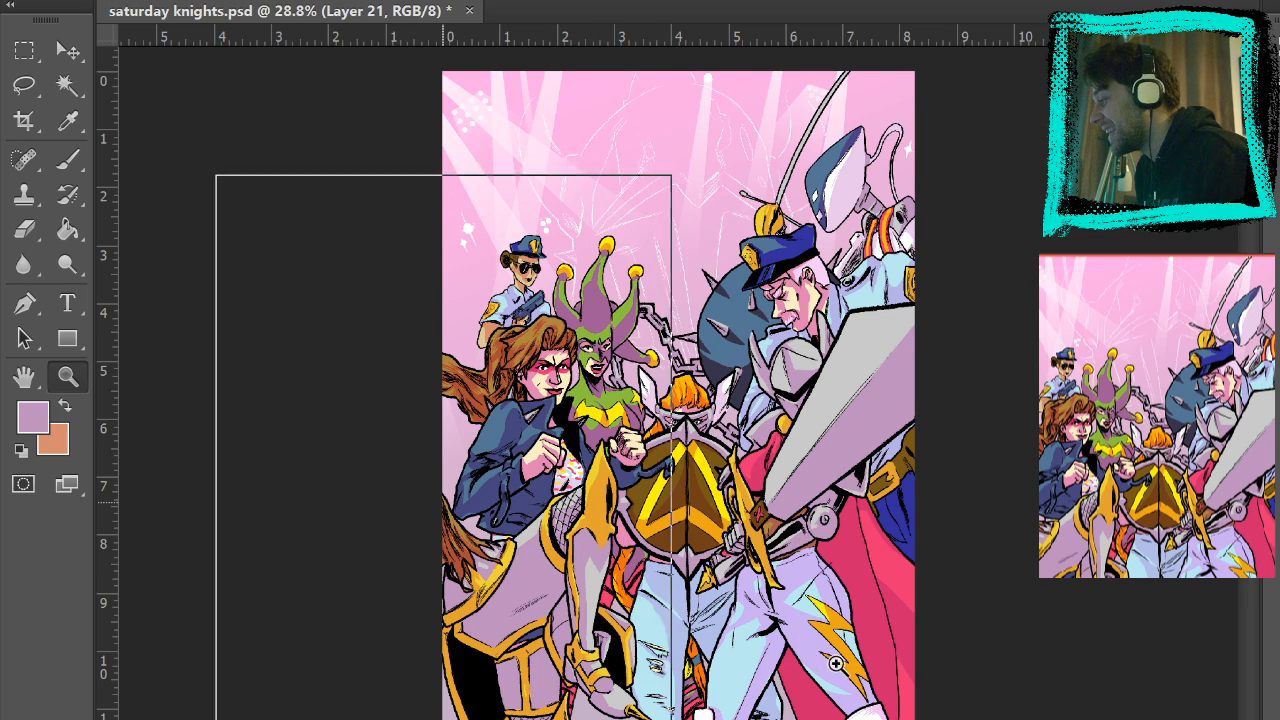
click(702, 588)
scroll(1001, 513, up, 5)
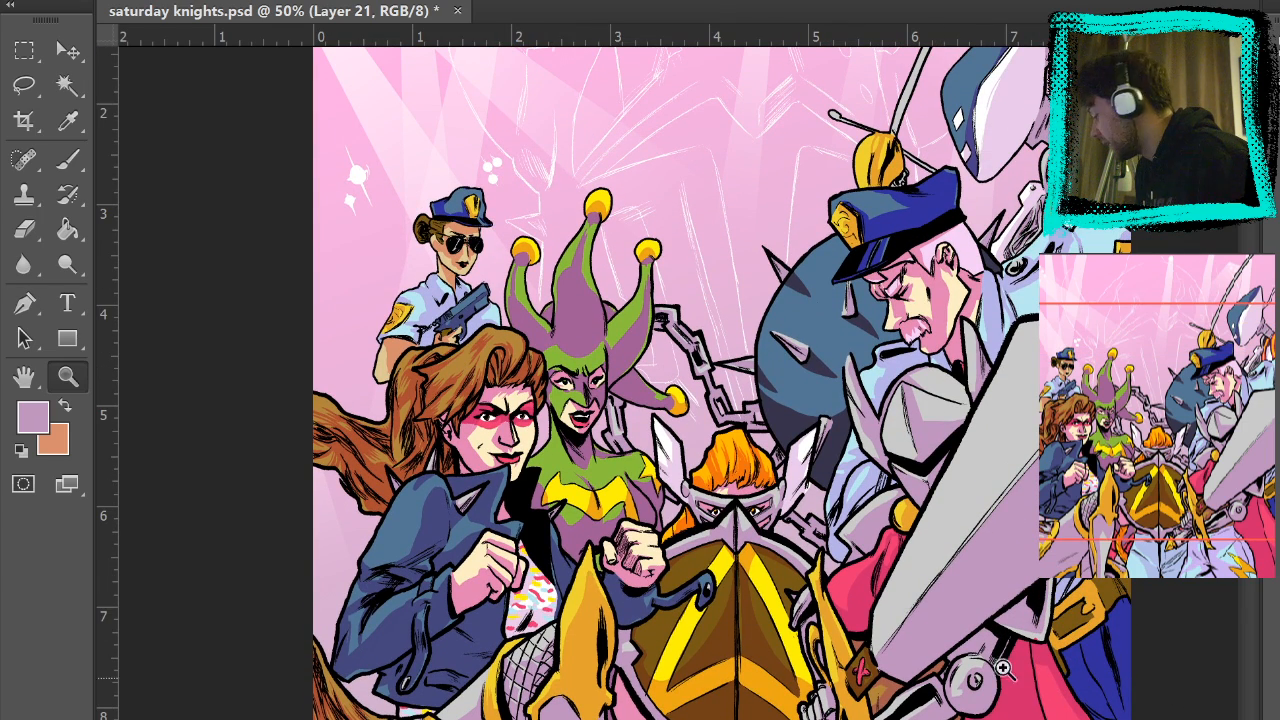
click(479, 580)
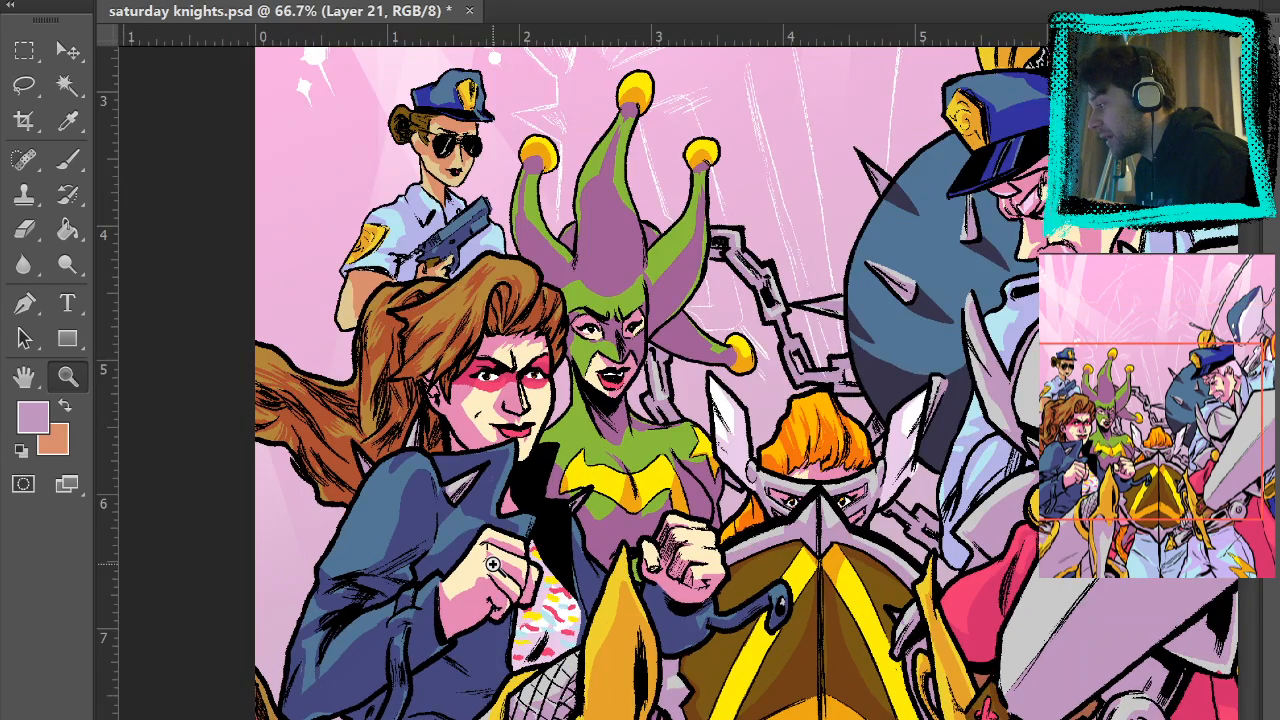
click(505, 595)
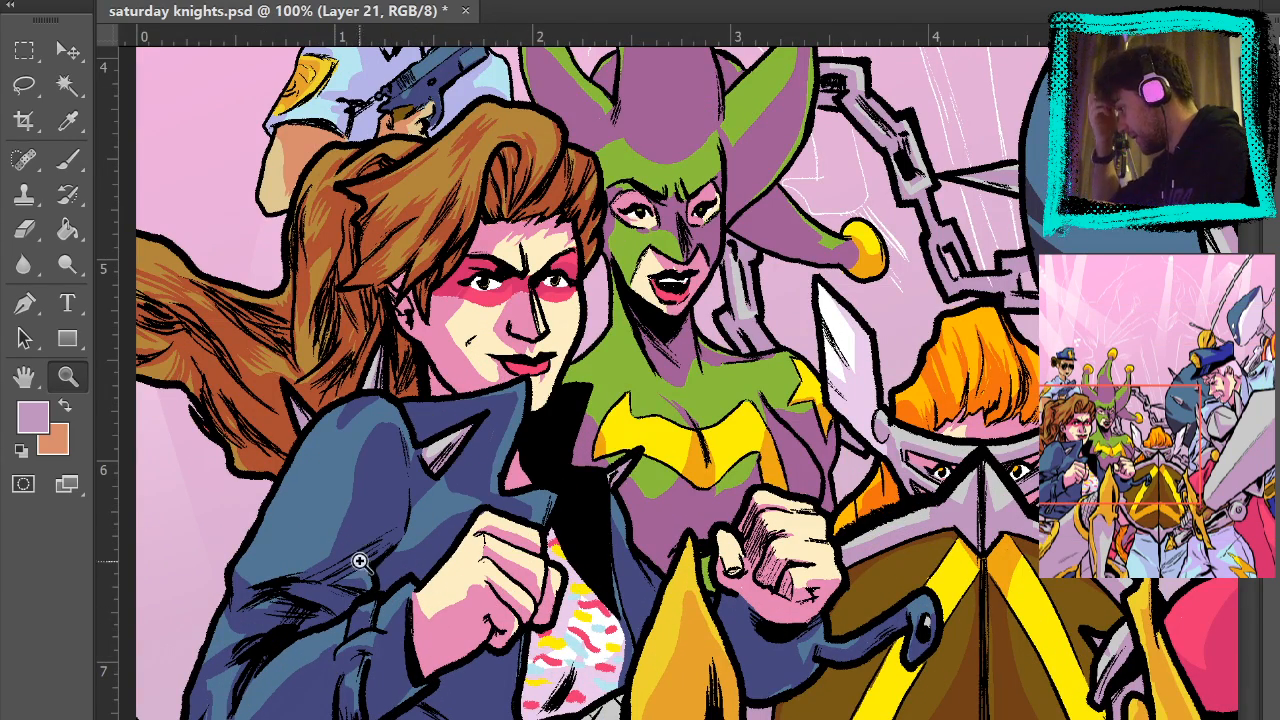
scroll(364, 562, down, 3)
click(419, 505)
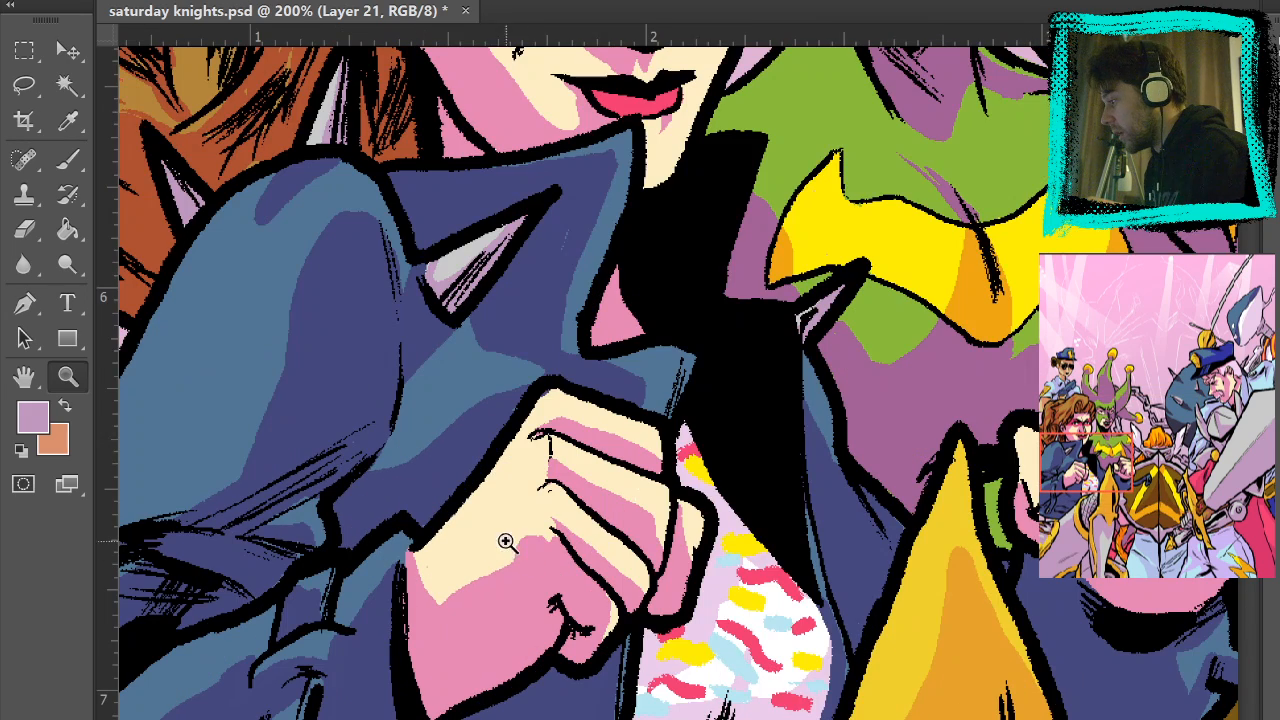
key(b)
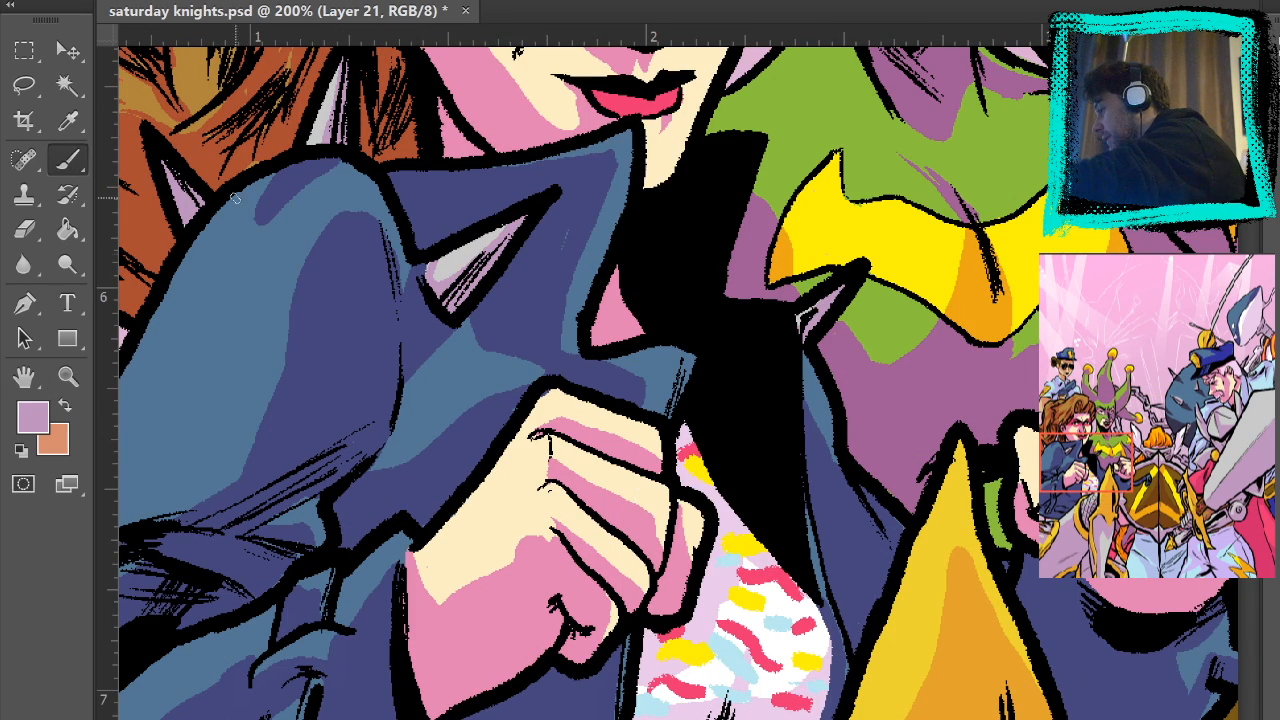
alt+click(515, 617)
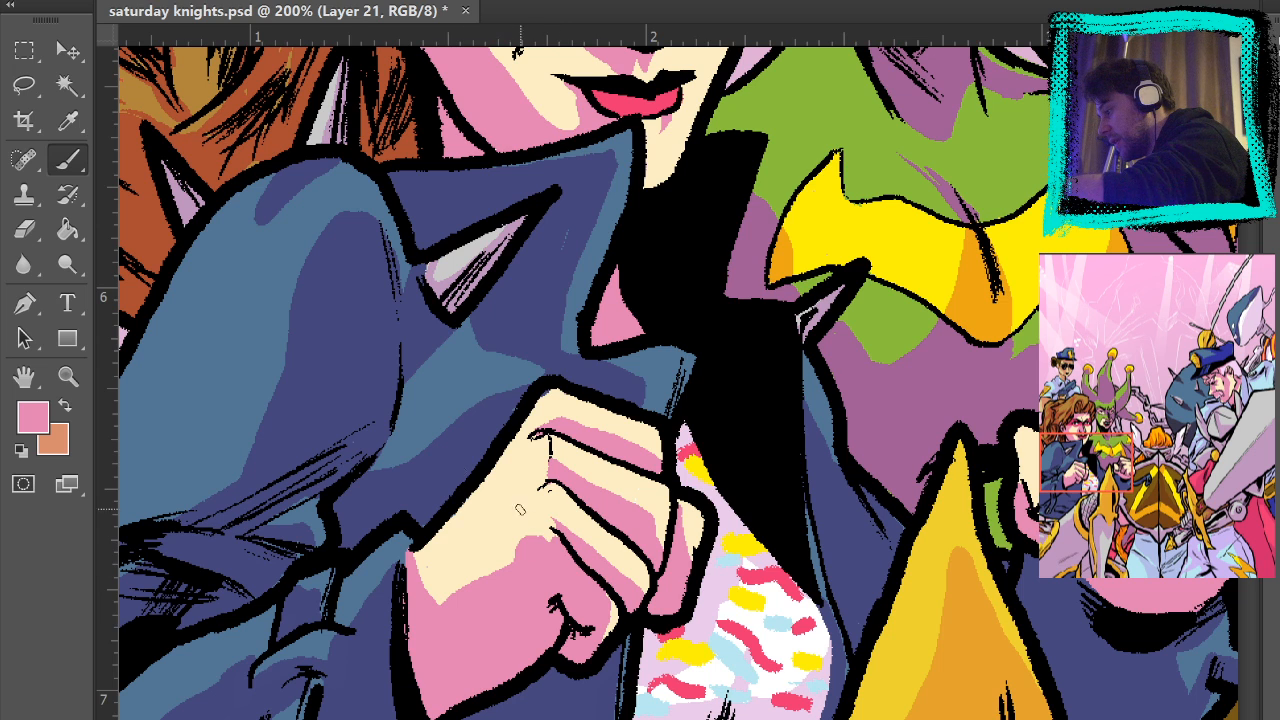
- Paint jagged pink strokes with a larger textured brush along the shadow edge below the fist's knuckles
click(67, 376)
click(578, 534)
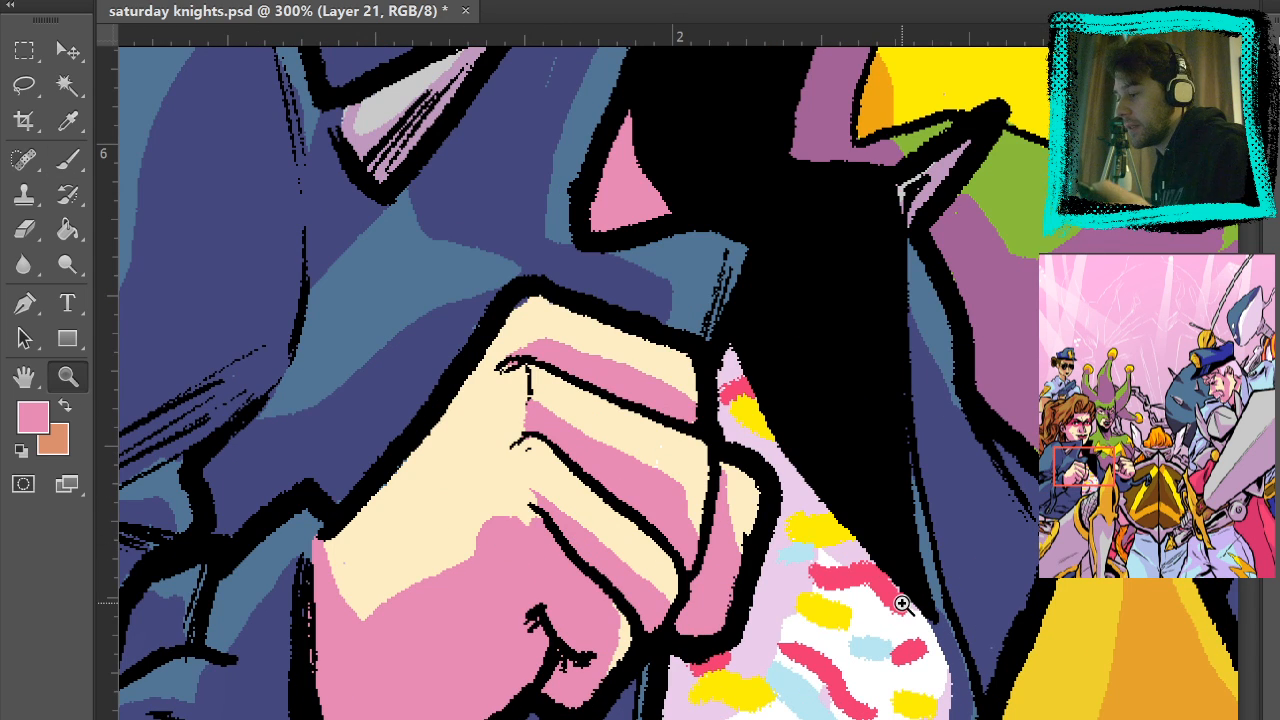
drag(222, 225, 66, 194)
click(67, 159)
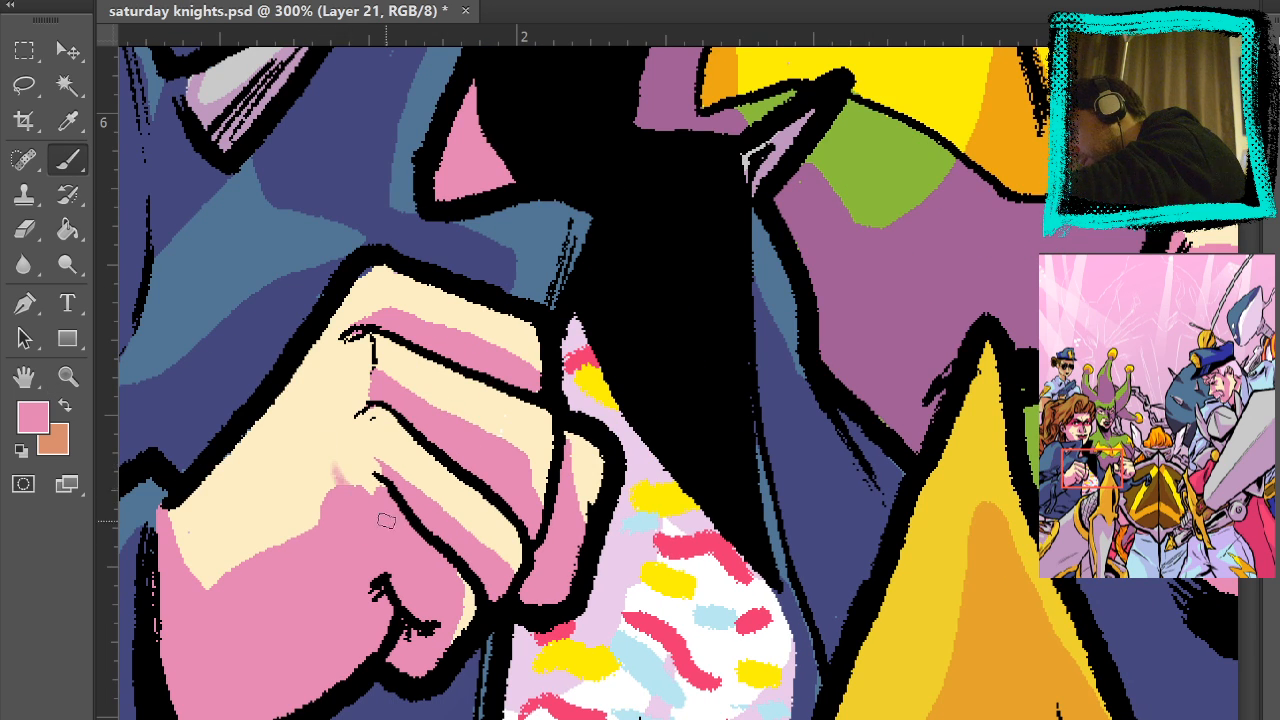
key(a)
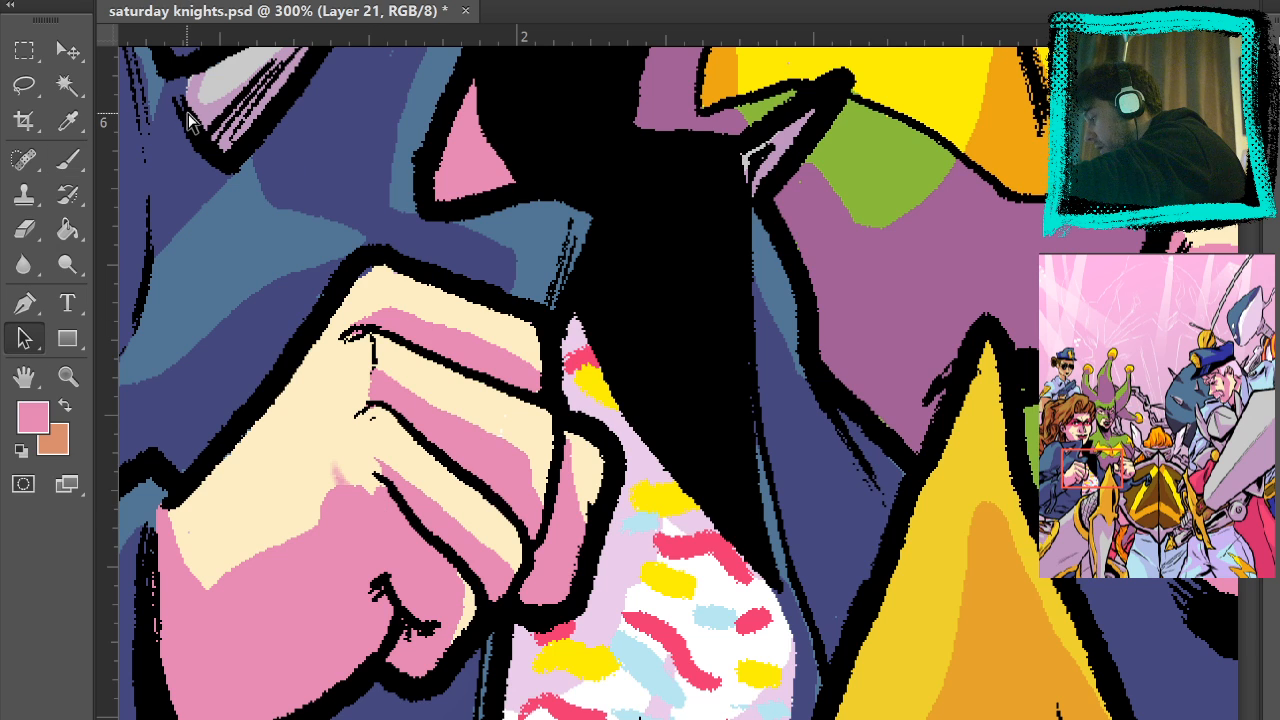
click(75, 157)
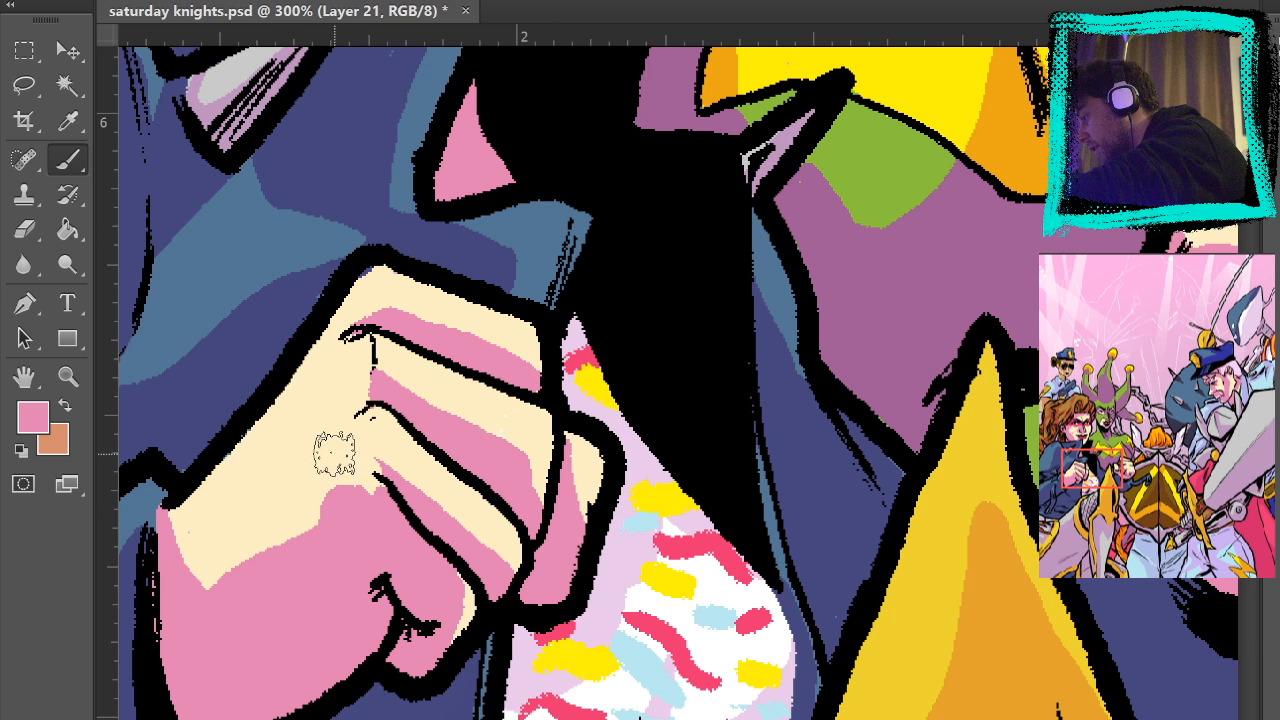
key(s)
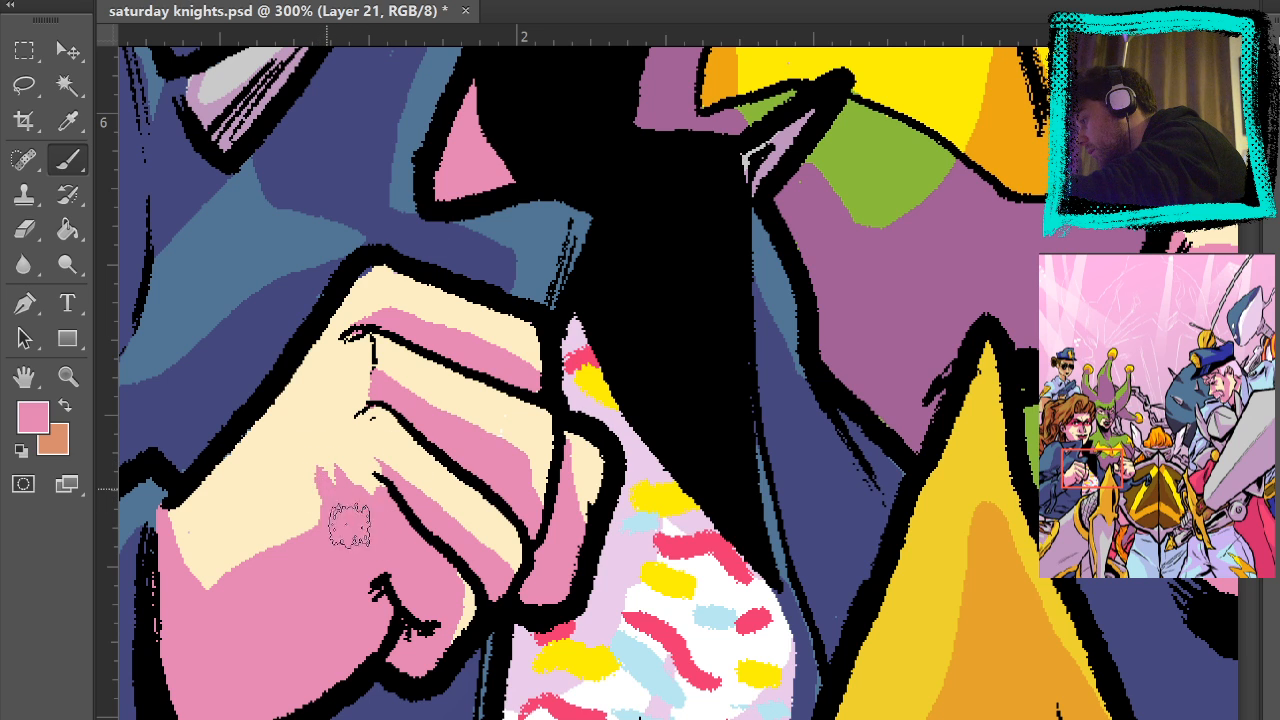
drag(314, 460, 421, 578)
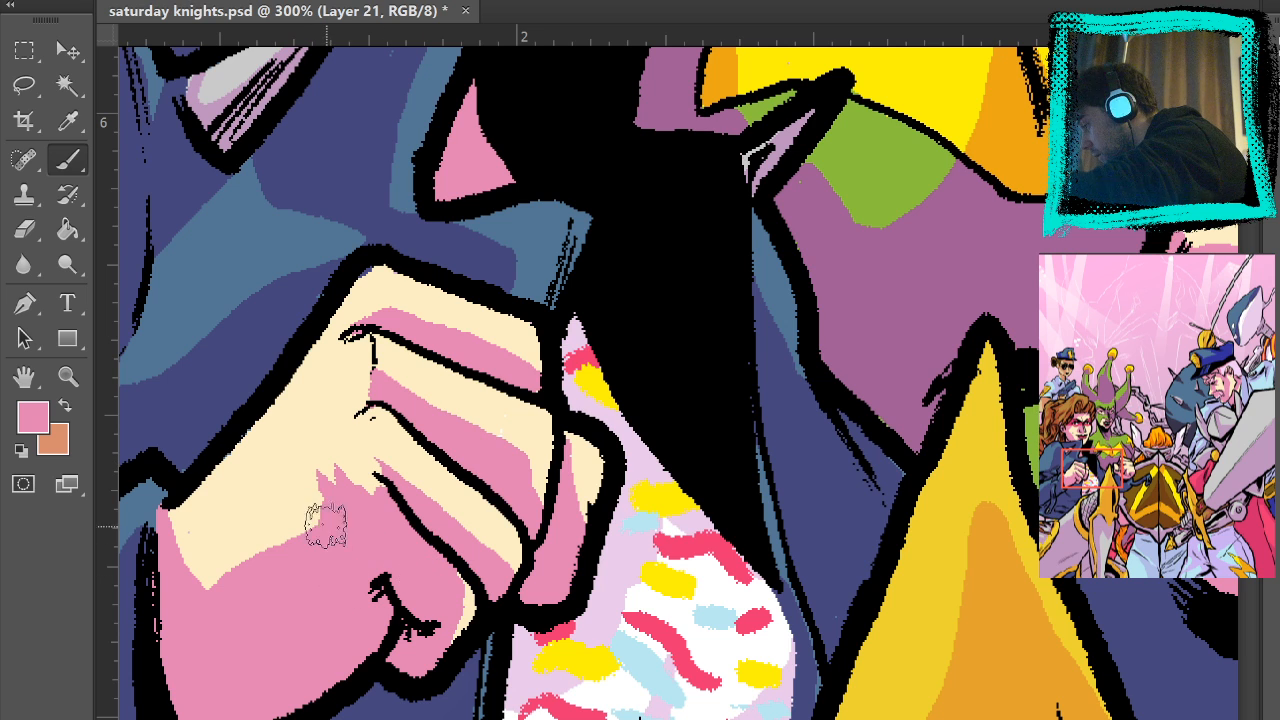
drag(307, 487, 323, 523)
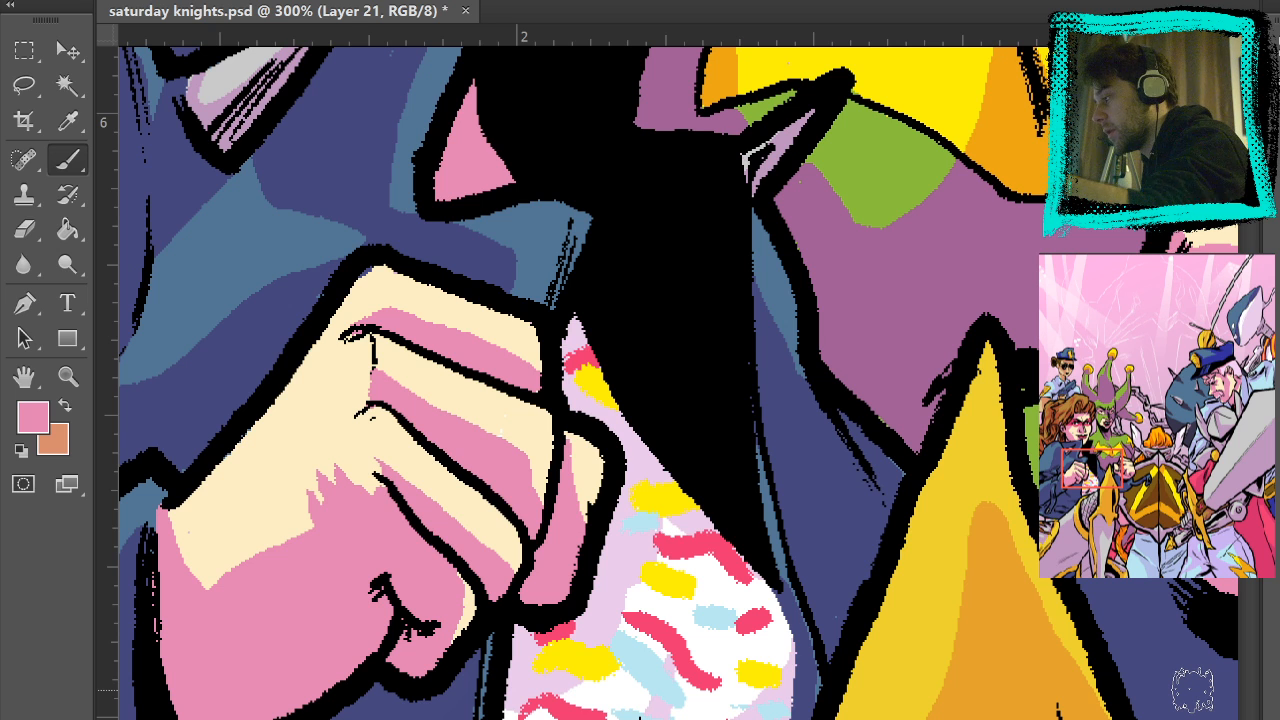
drag(786, 523, 1028, 304)
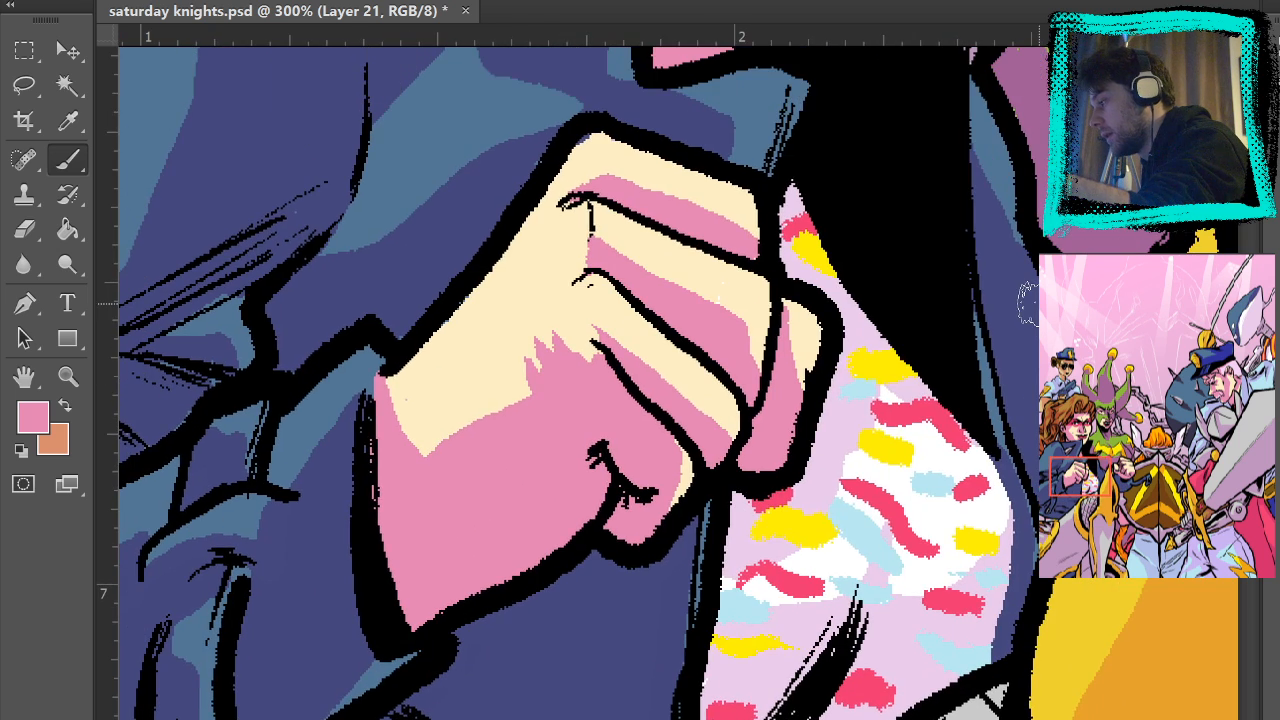
- Sample the orange shadow colour from the gold armour spike beside the fist and extend the shadow upward into a jagged point
drag(903, 251, 1053, 401)
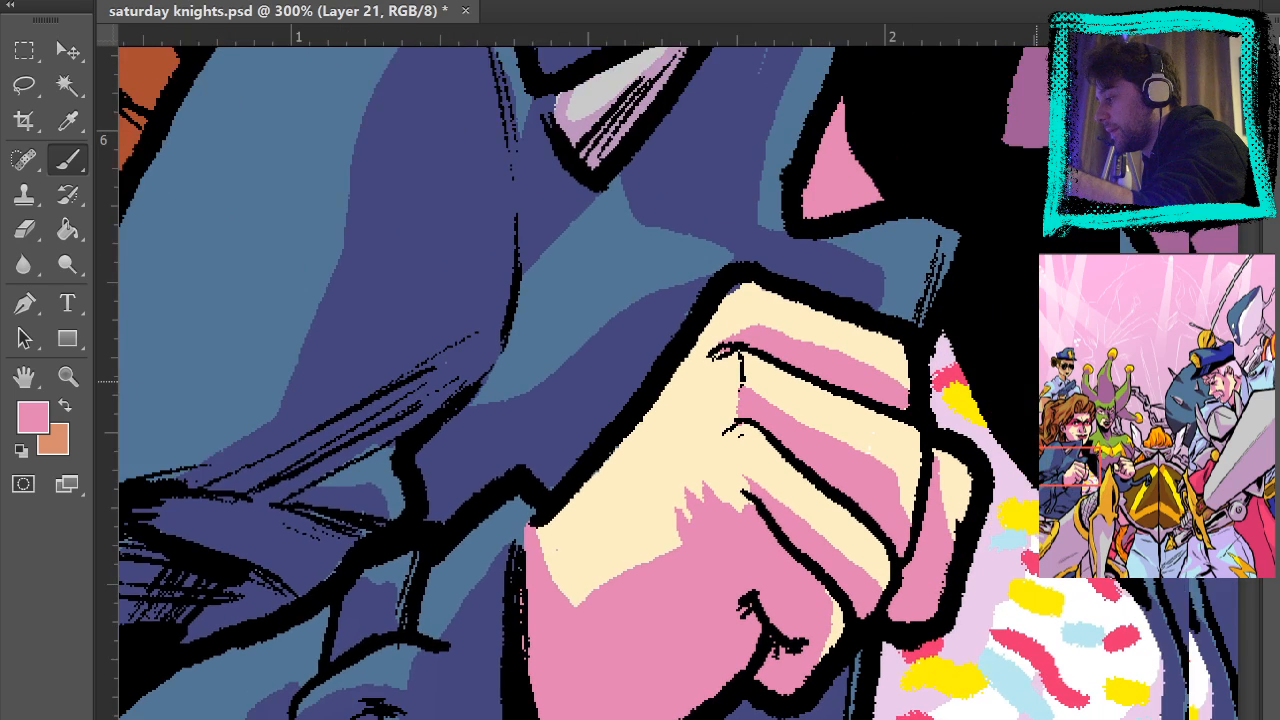
drag(1214, 321, 957, 214)
drag(1012, 486, 889, 363)
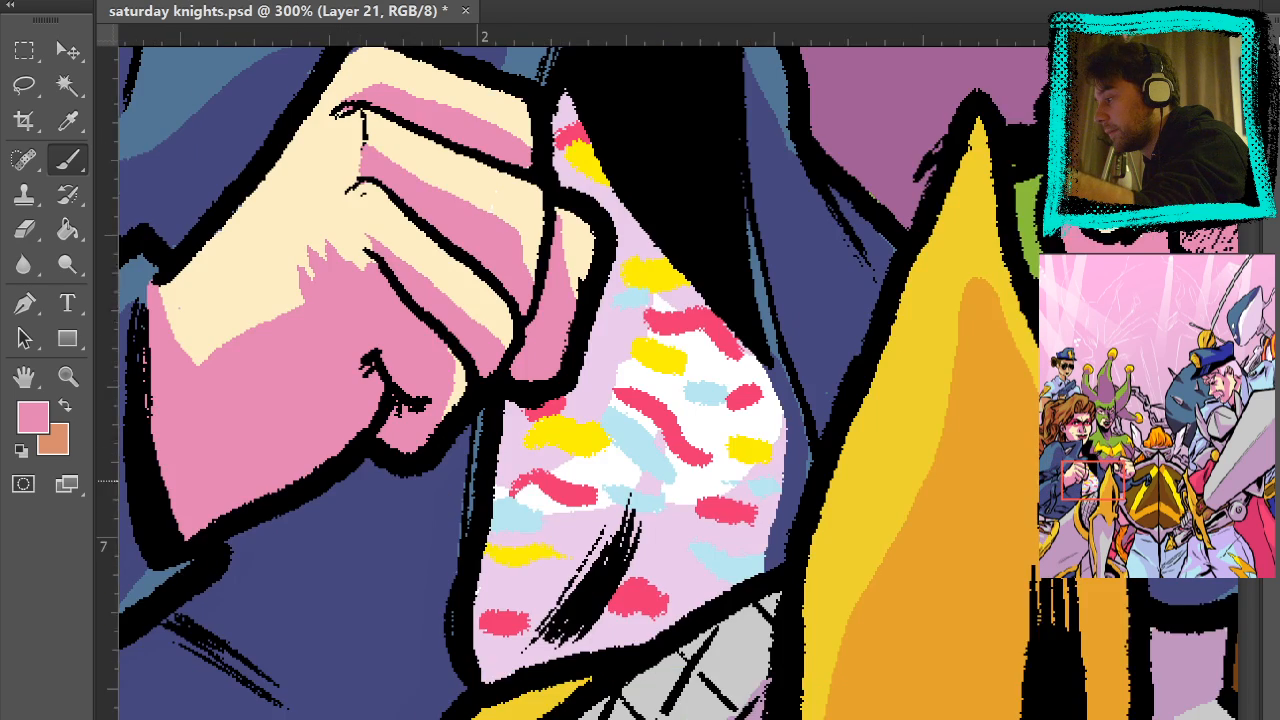
drag(1142, 420, 940, 609)
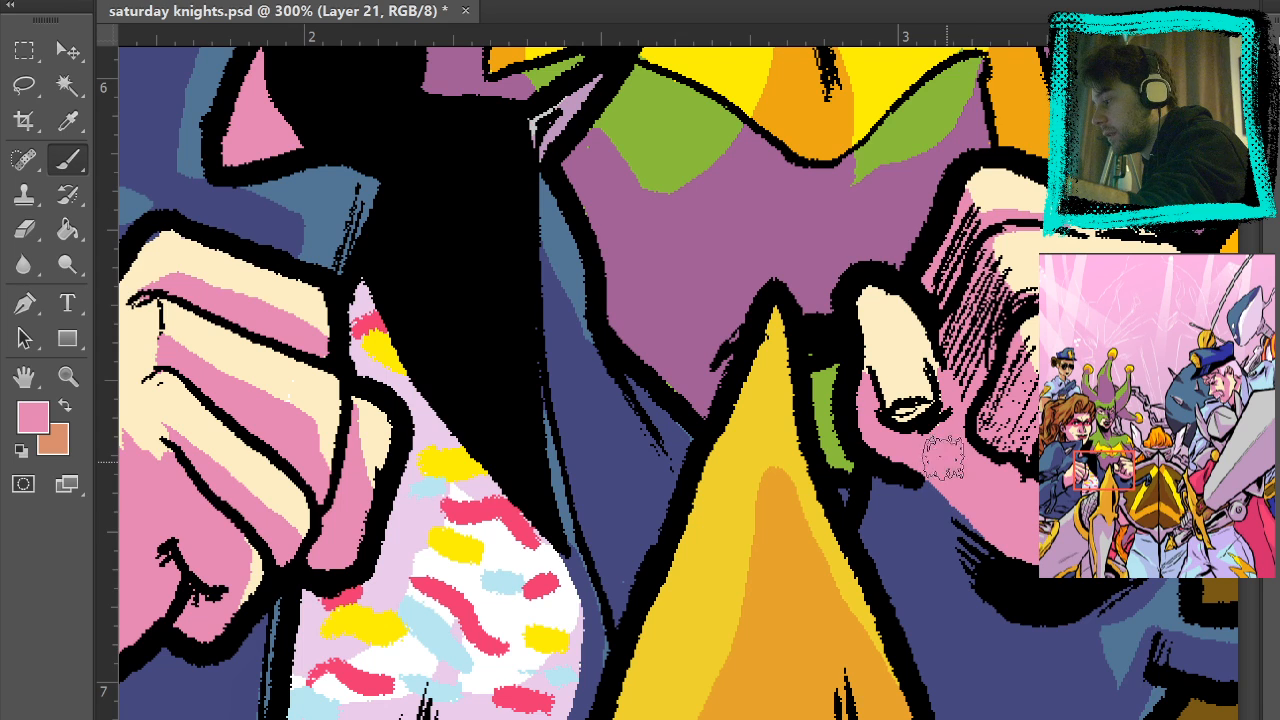
alt+click(806, 603)
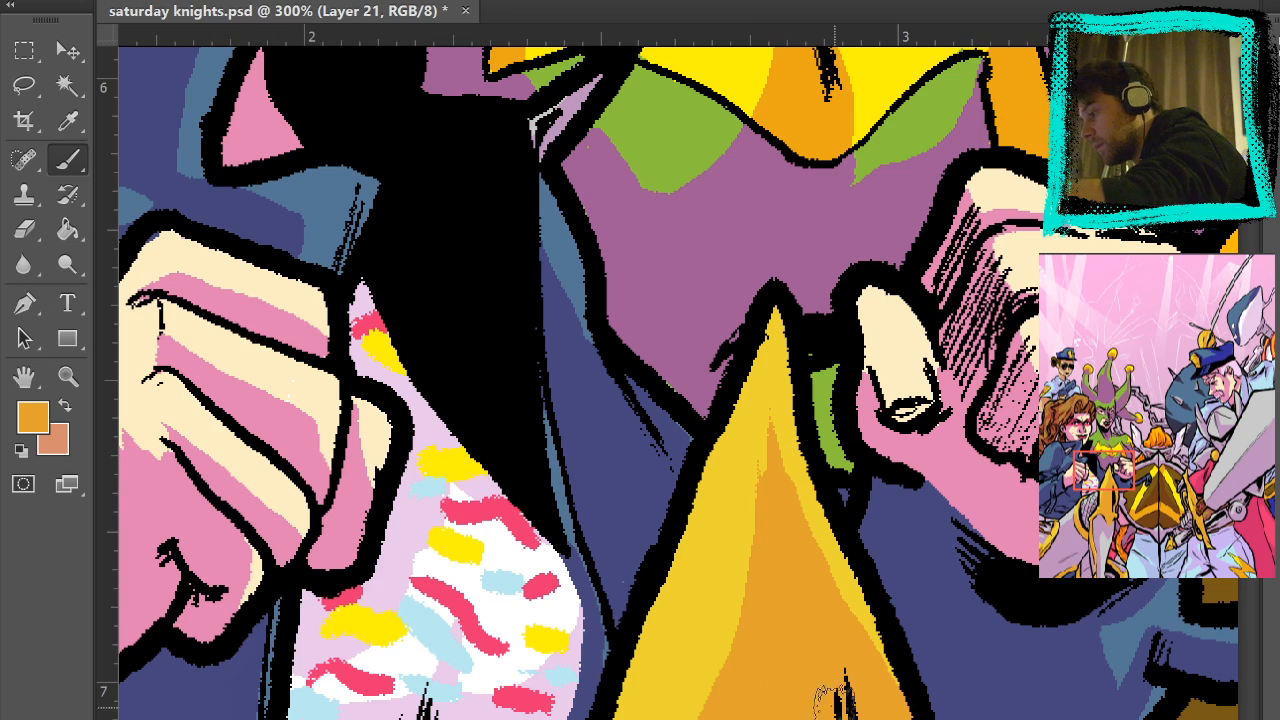
- Sample the dark blue shadow colour from the brown-haired woman's jacket and paint jagged textured strokes along the shoulder's shadow edges
drag(834, 702, 893, 309)
drag(839, 556, 991, 210)
mouse_move(1014, 418)
mouse_down()
mouse_move(946, 257)
mouse_move(883, 166)
mouse_up()
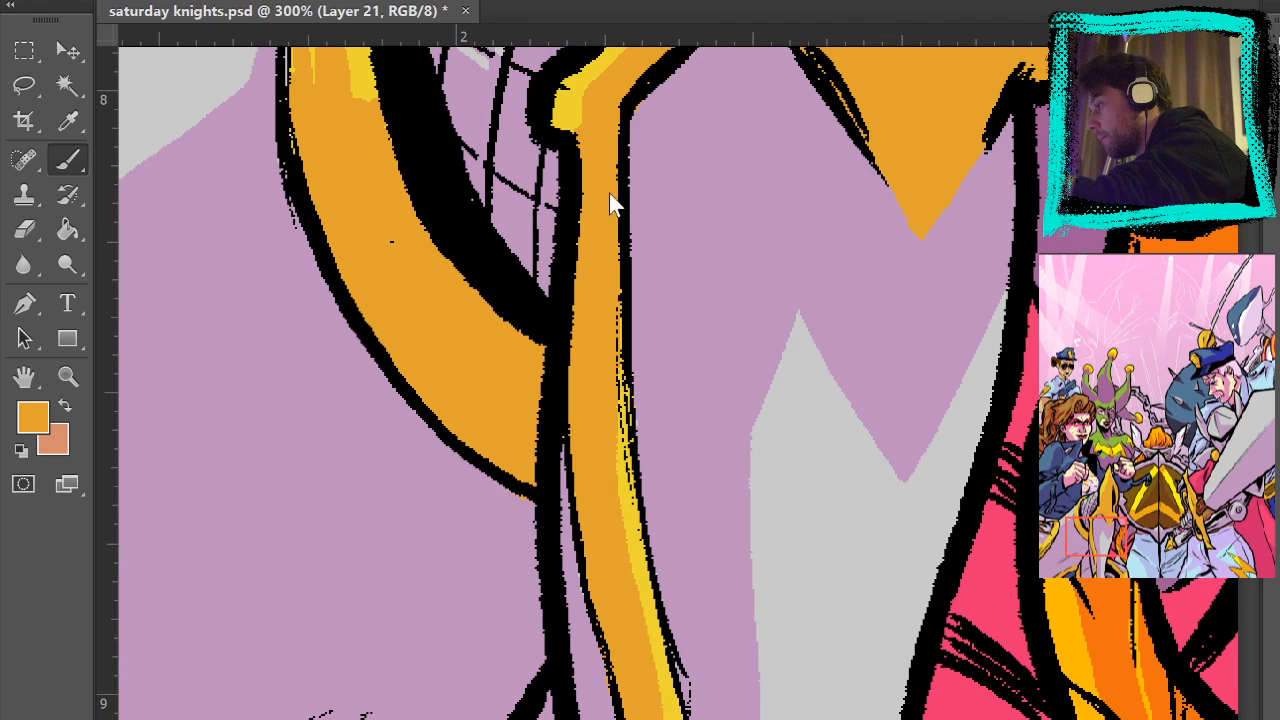
drag(362, 166, 671, 584)
drag(654, 207, 853, 492)
drag(686, 233, 931, 557)
drag(868, 248, 983, 718)
alt+click(874, 284)
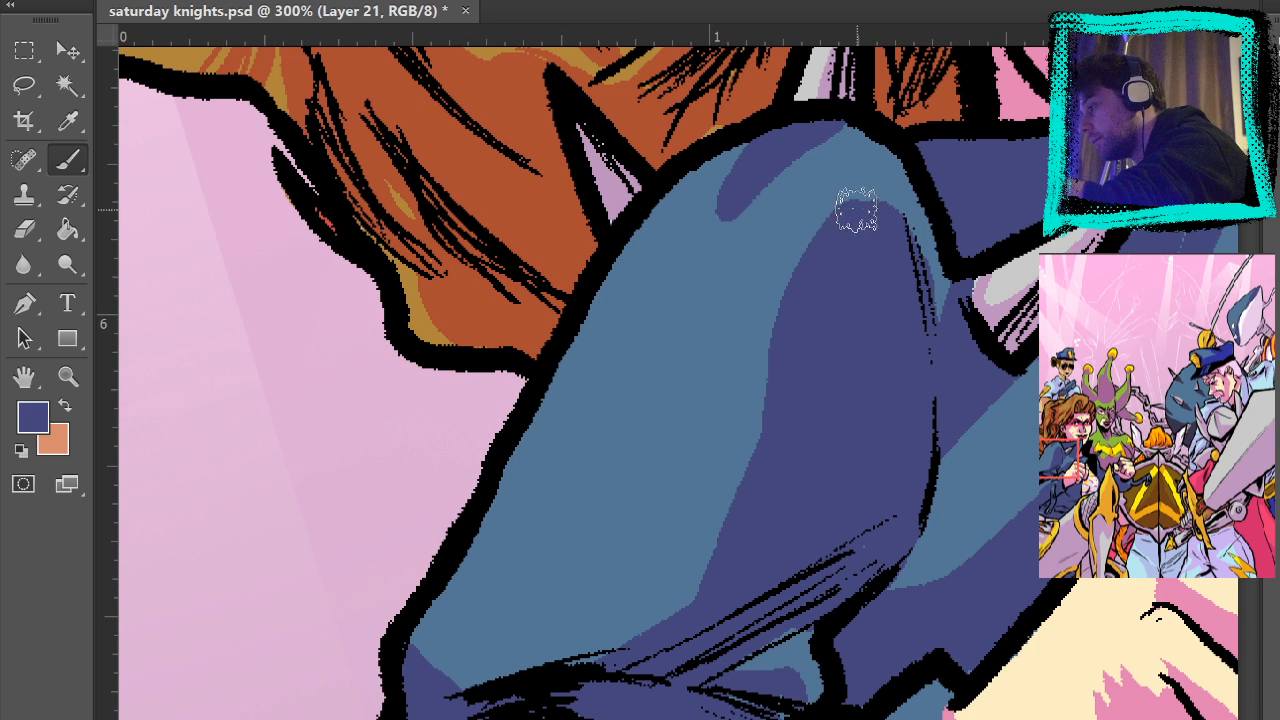
drag(736, 217, 706, 267)
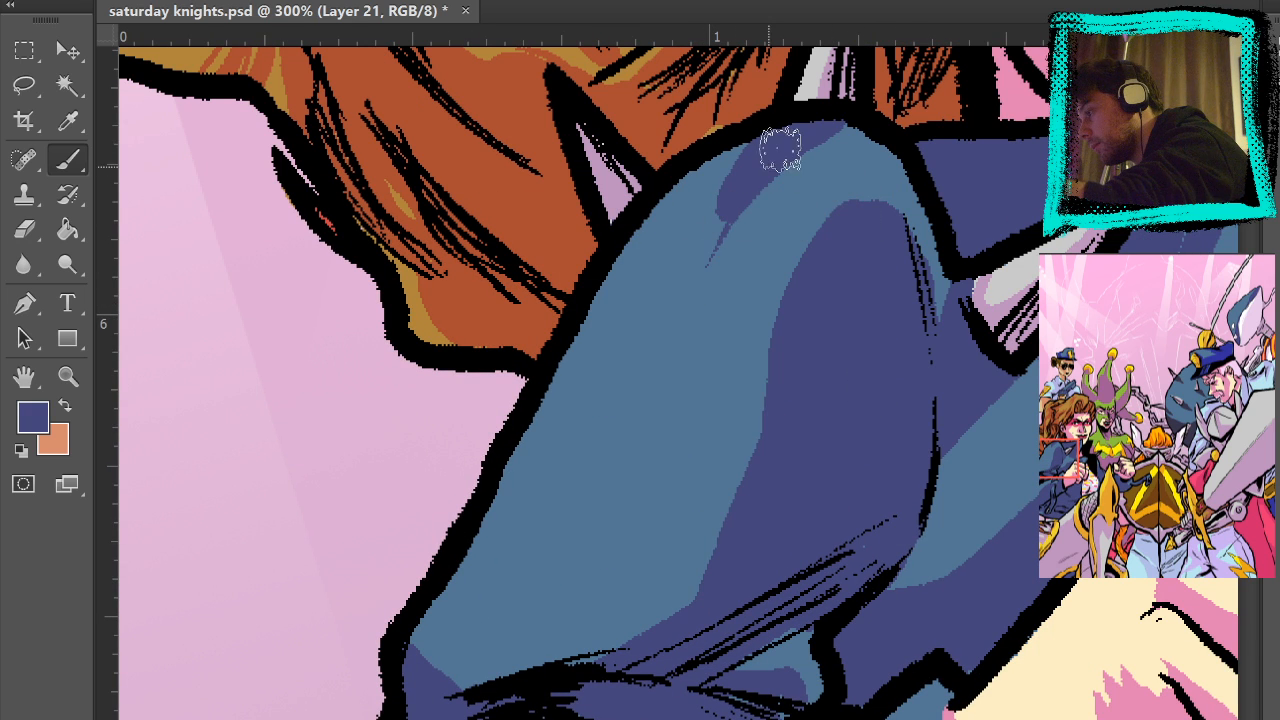
drag(768, 138, 692, 264)
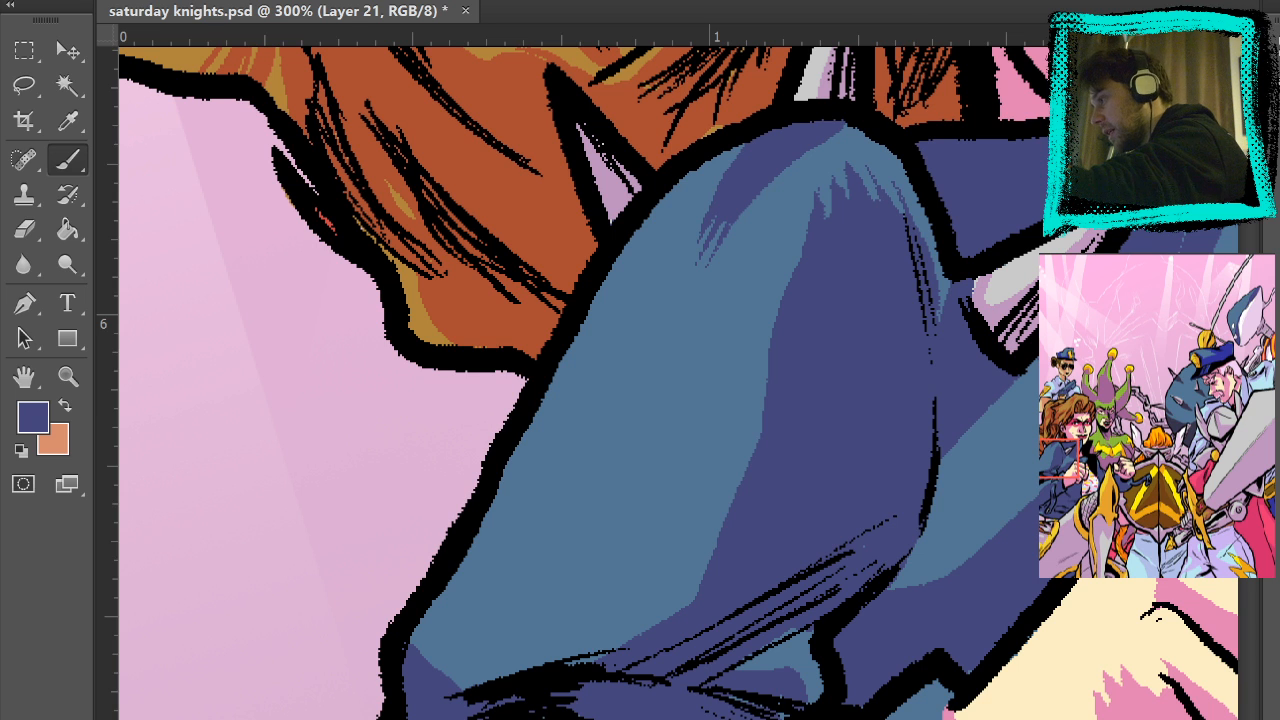
- Sample the light purple shadow colour from the armoured boot with the gold spike for the Brush tool
key(ctrl+0)
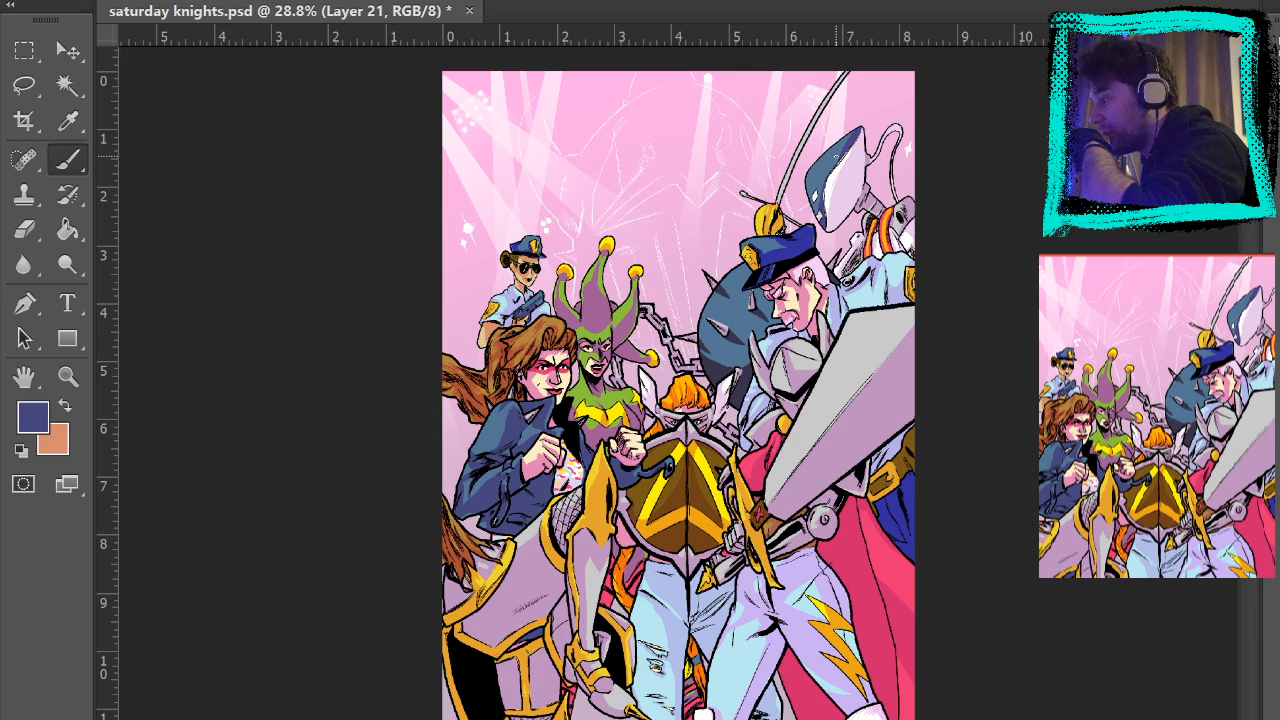
click(68, 377)
click(556, 457)
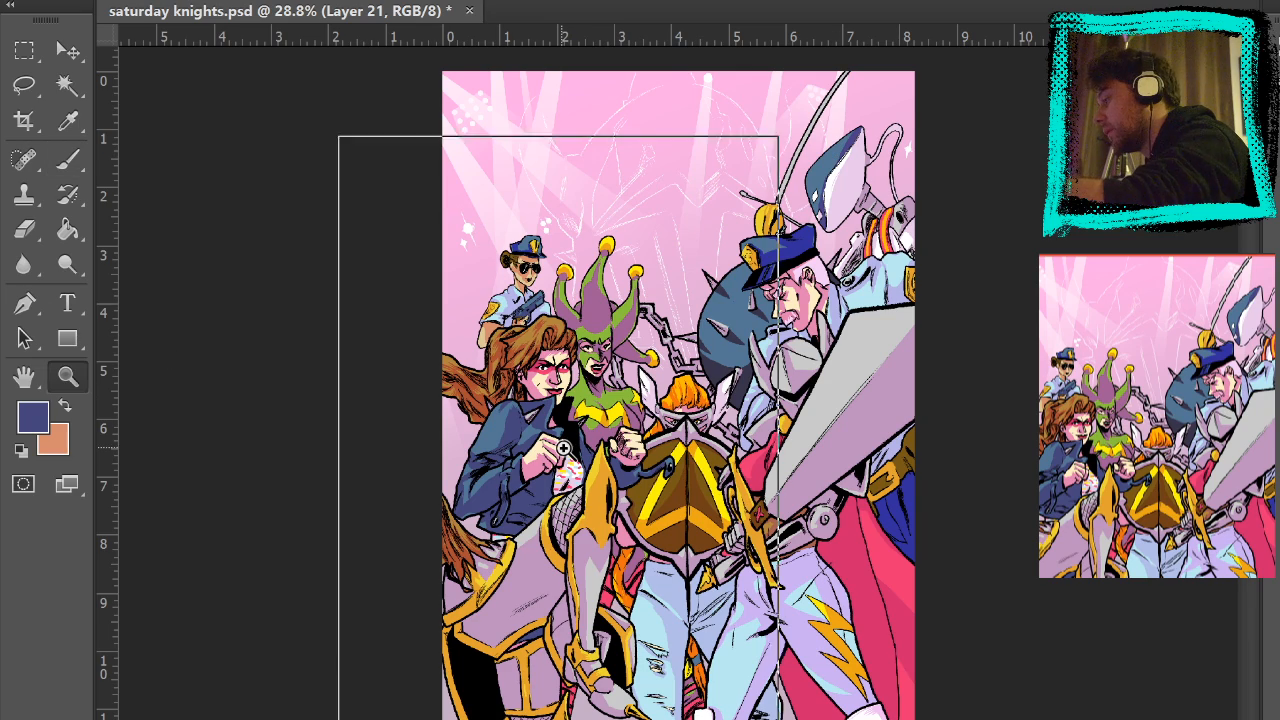
click(532, 466)
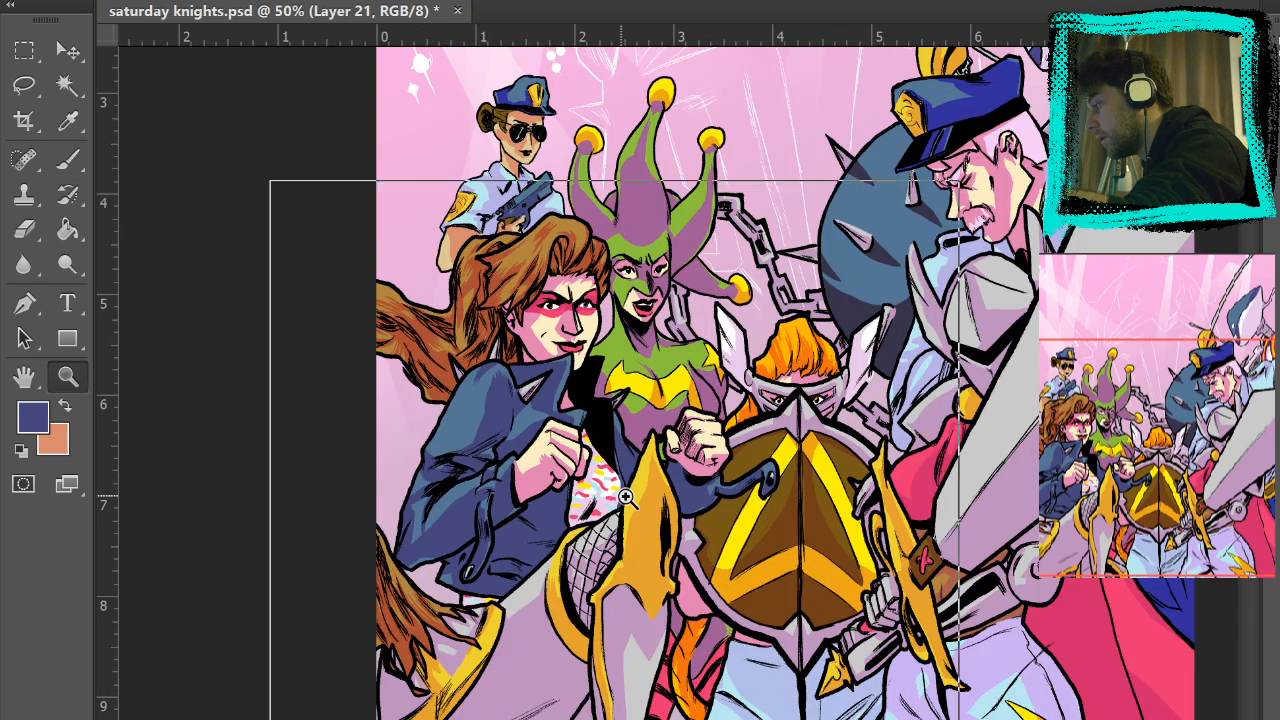
click(616, 494)
drag(839, 563, 936, 114)
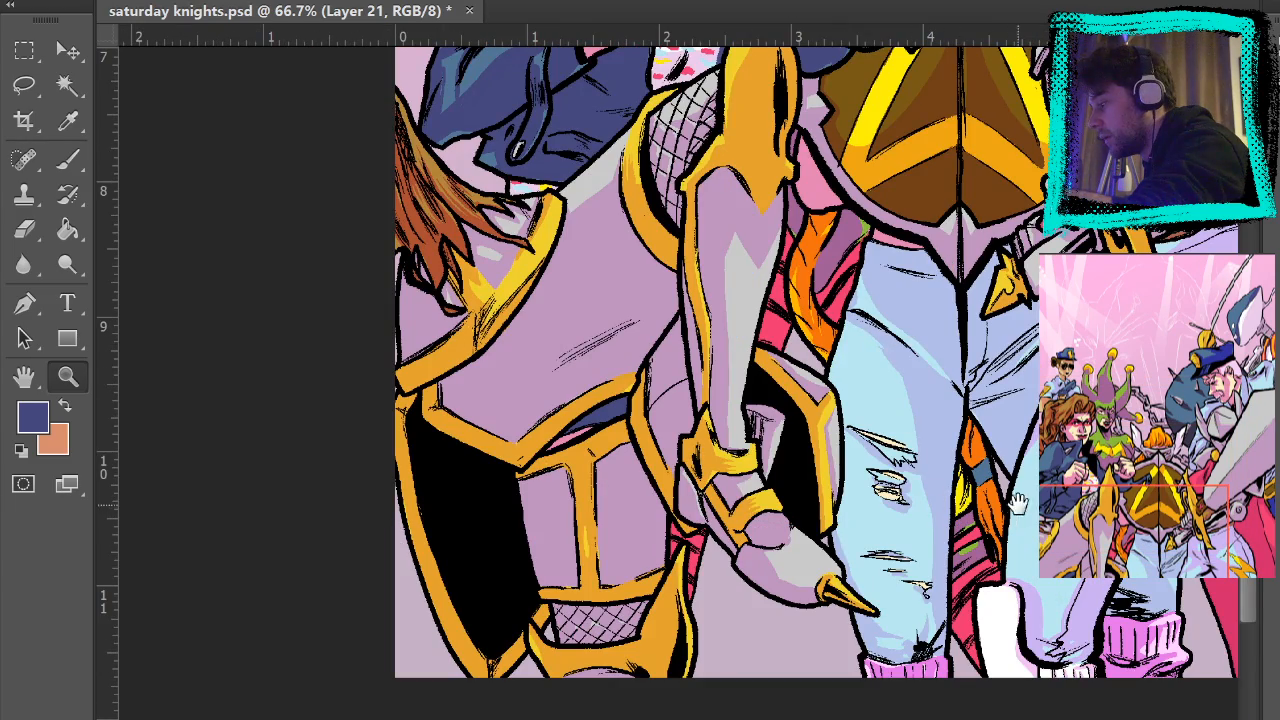
click(797, 576)
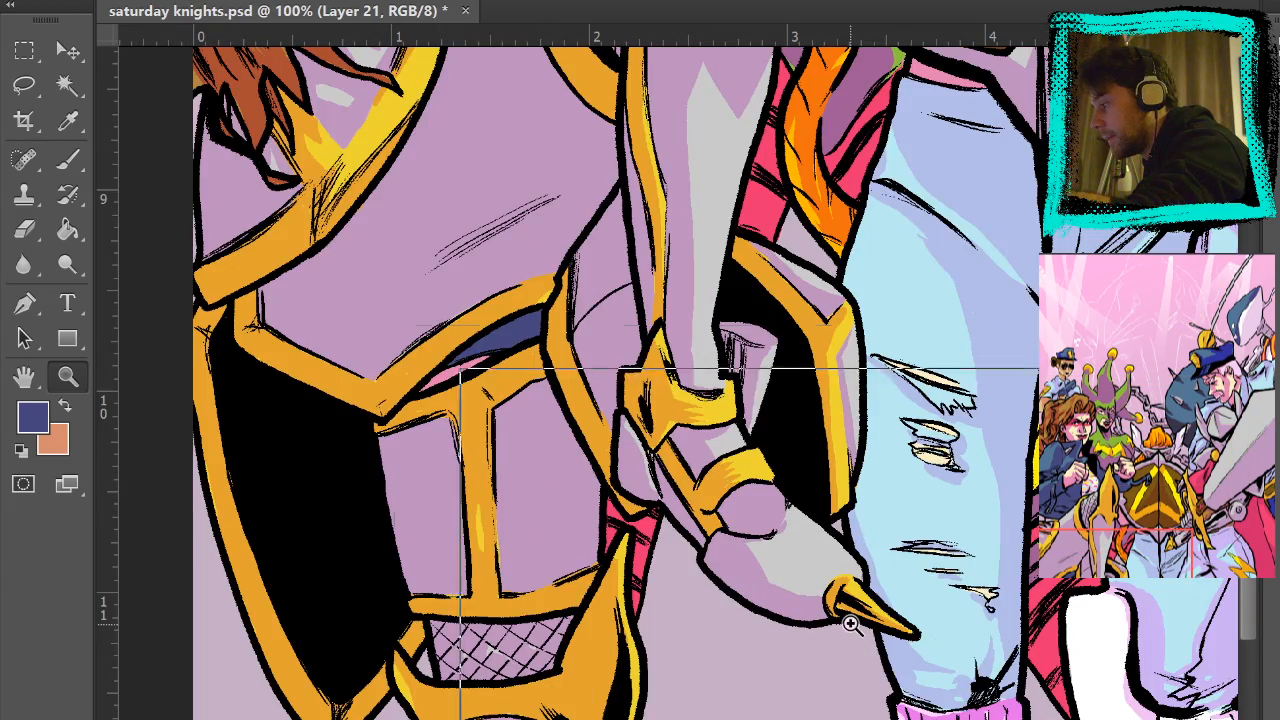
click(846, 640)
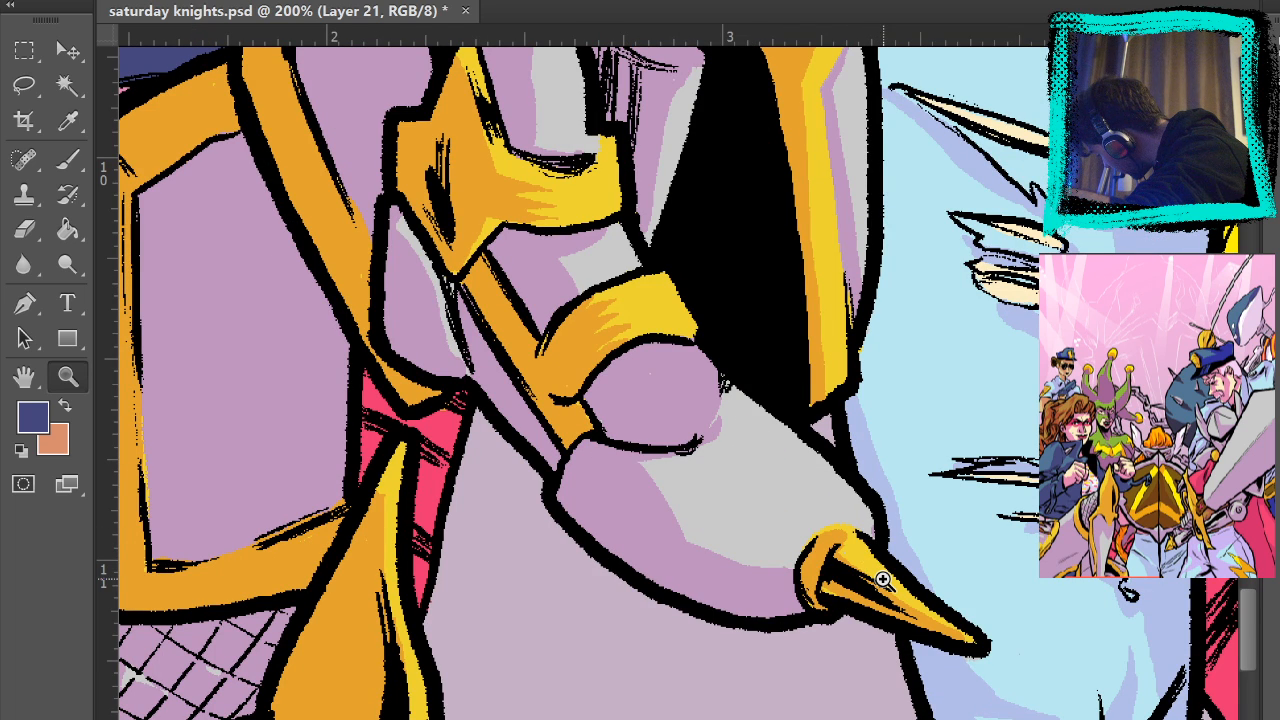
alt+click(637, 514)
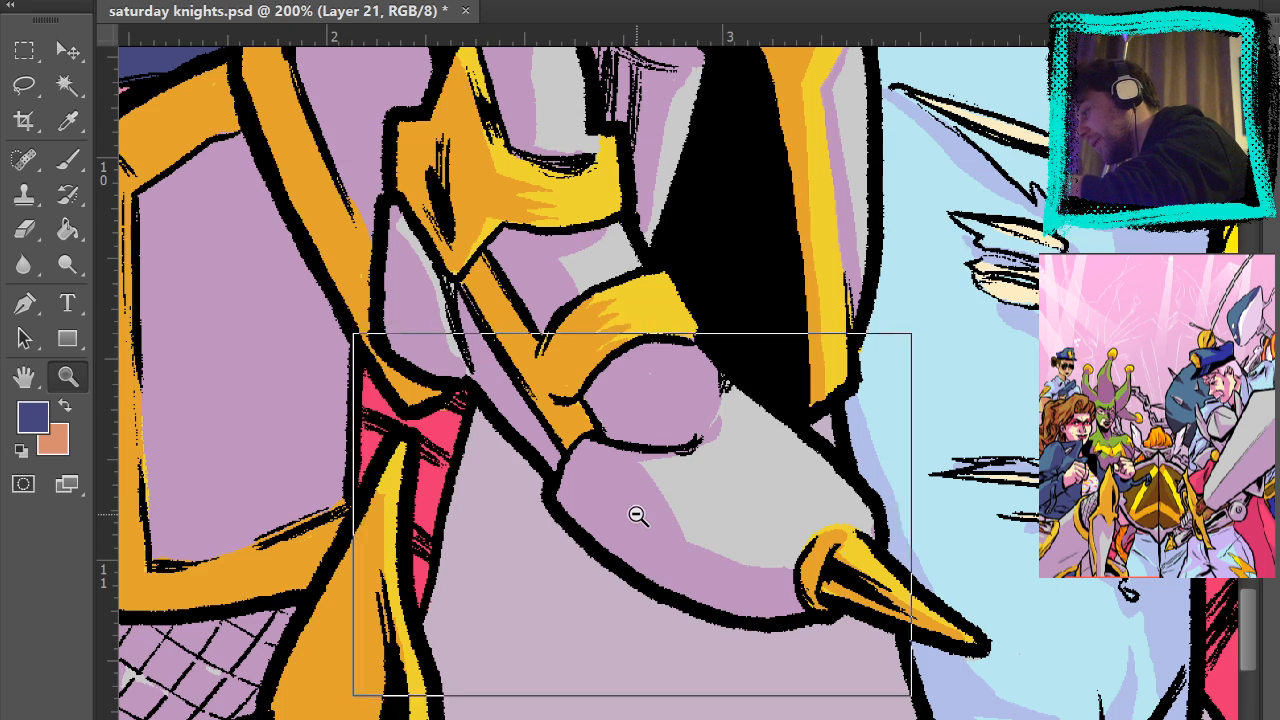
click(67, 159)
alt+click(637, 490)
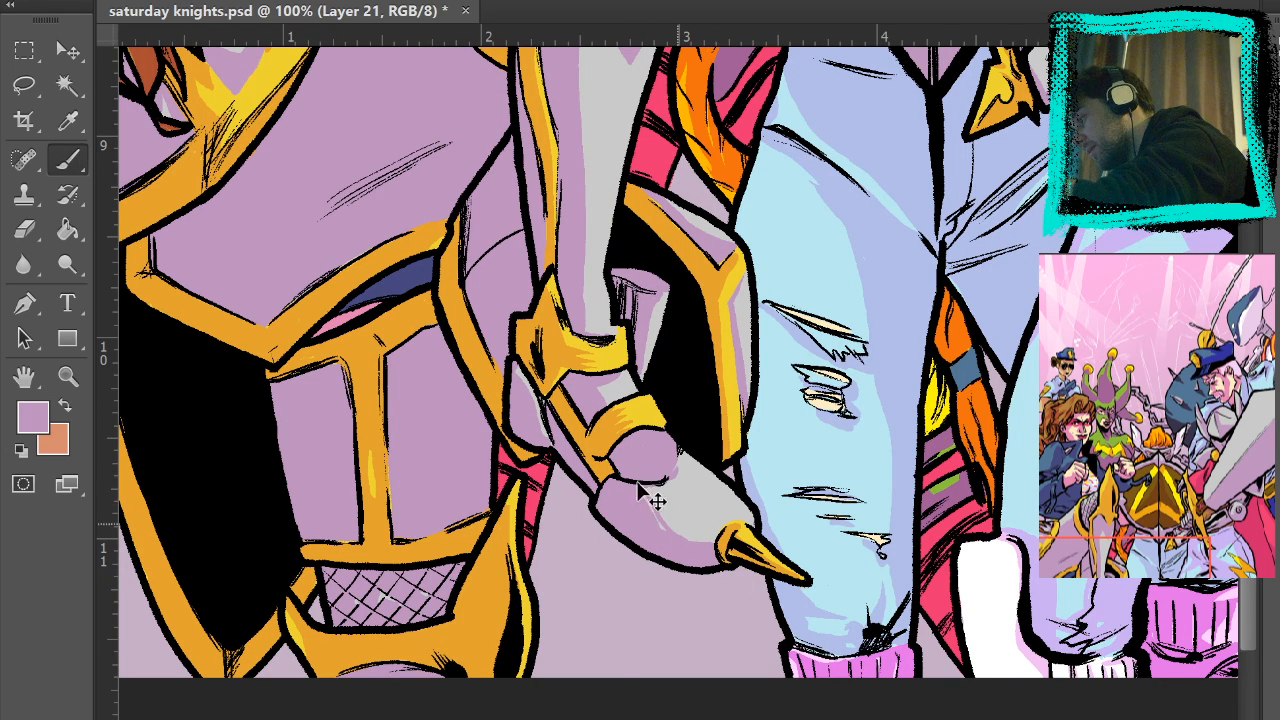
key(ctrl+z)
click(66, 380)
click(676, 495)
key(b)
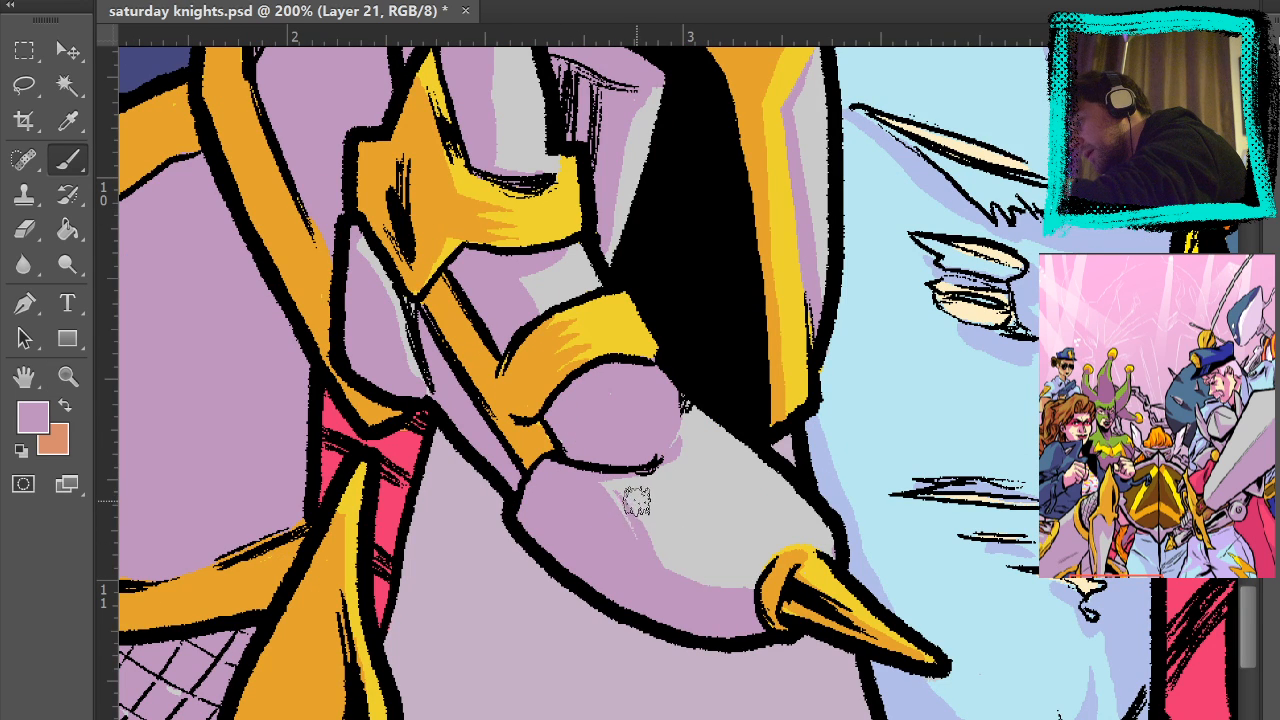
- Paint thin textured purple strokes along the edge between shadow and grey highlight on the armoured boot, undoing unsatisfactory attempts
drag(636, 501, 676, 562)
key(ctrl+z)
drag(629, 493, 714, 587)
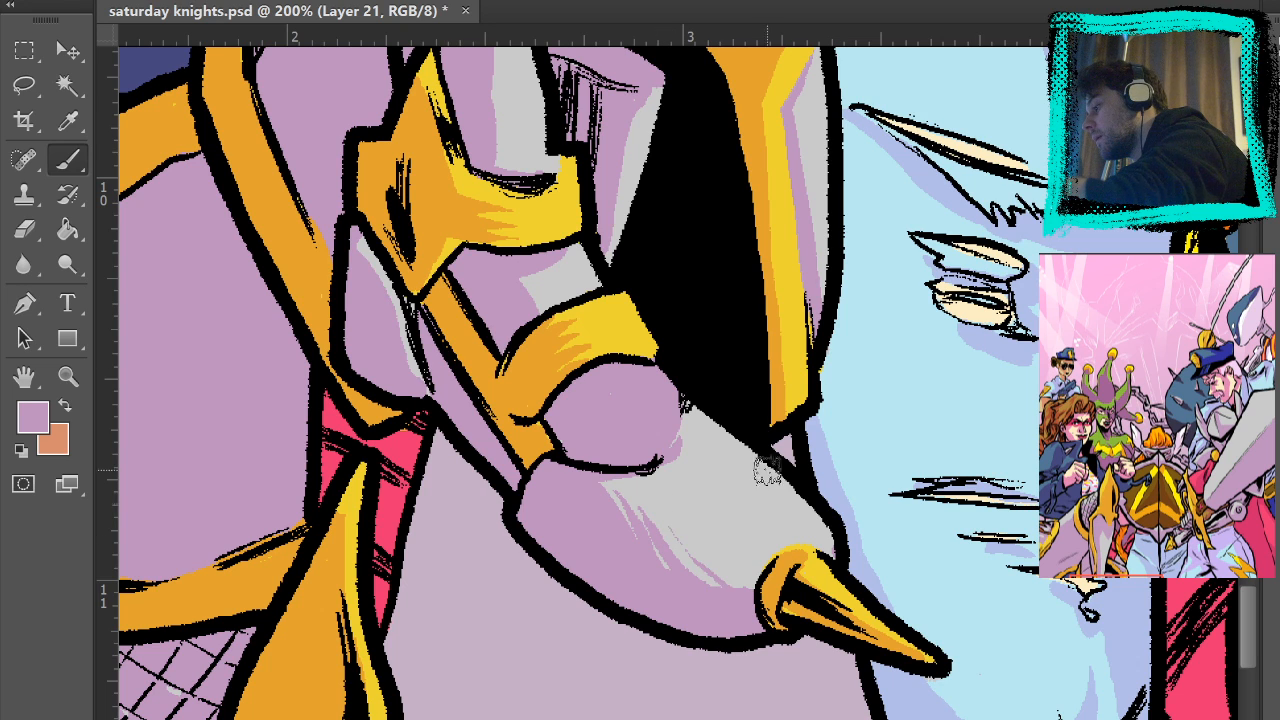
key(ctrl+z)
drag(657, 523, 737, 583)
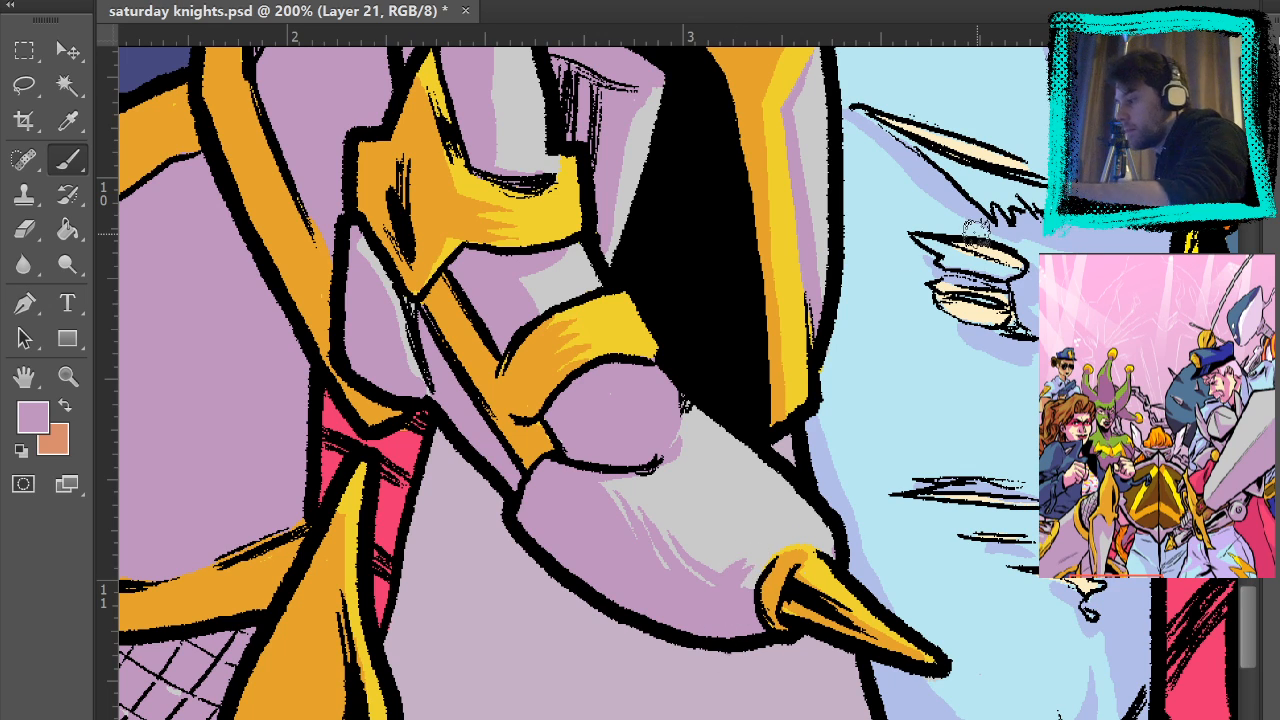
- Examine the shading on the pale trousers with the lightning bolt and on the red cape, up to close range
key(ctrl+0)
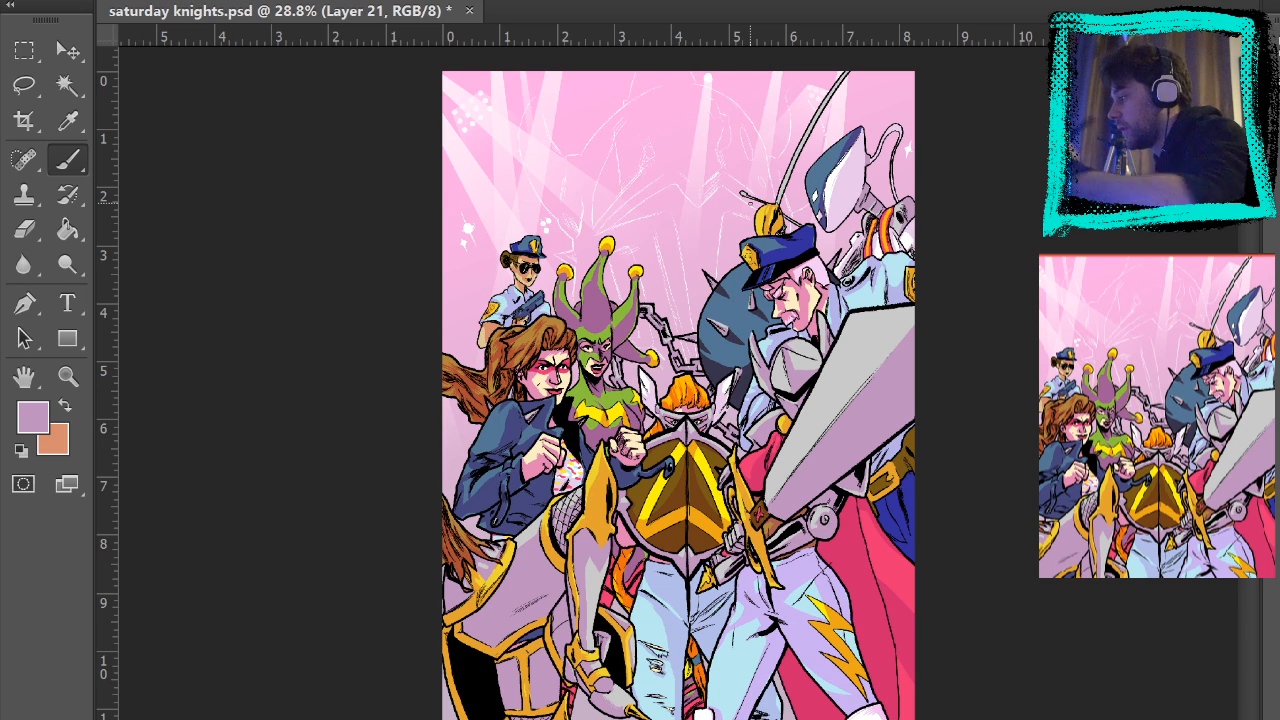
click(67, 376)
click(862, 475)
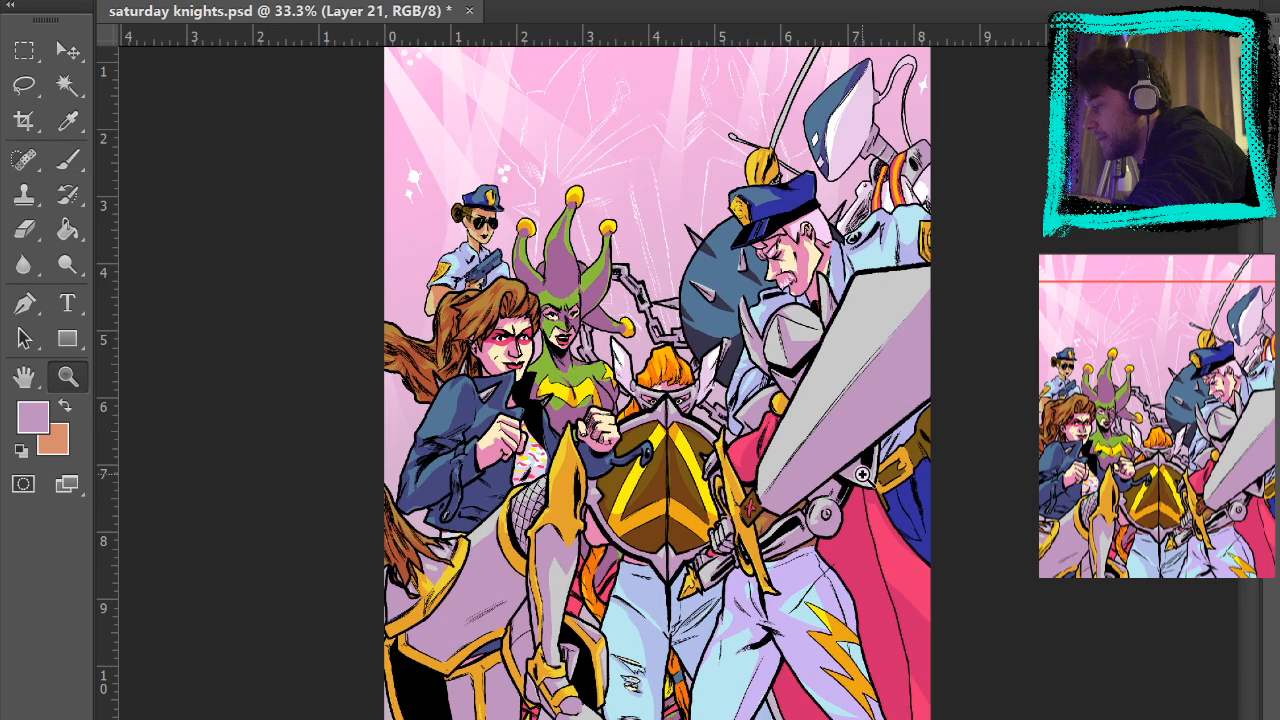
click(912, 544)
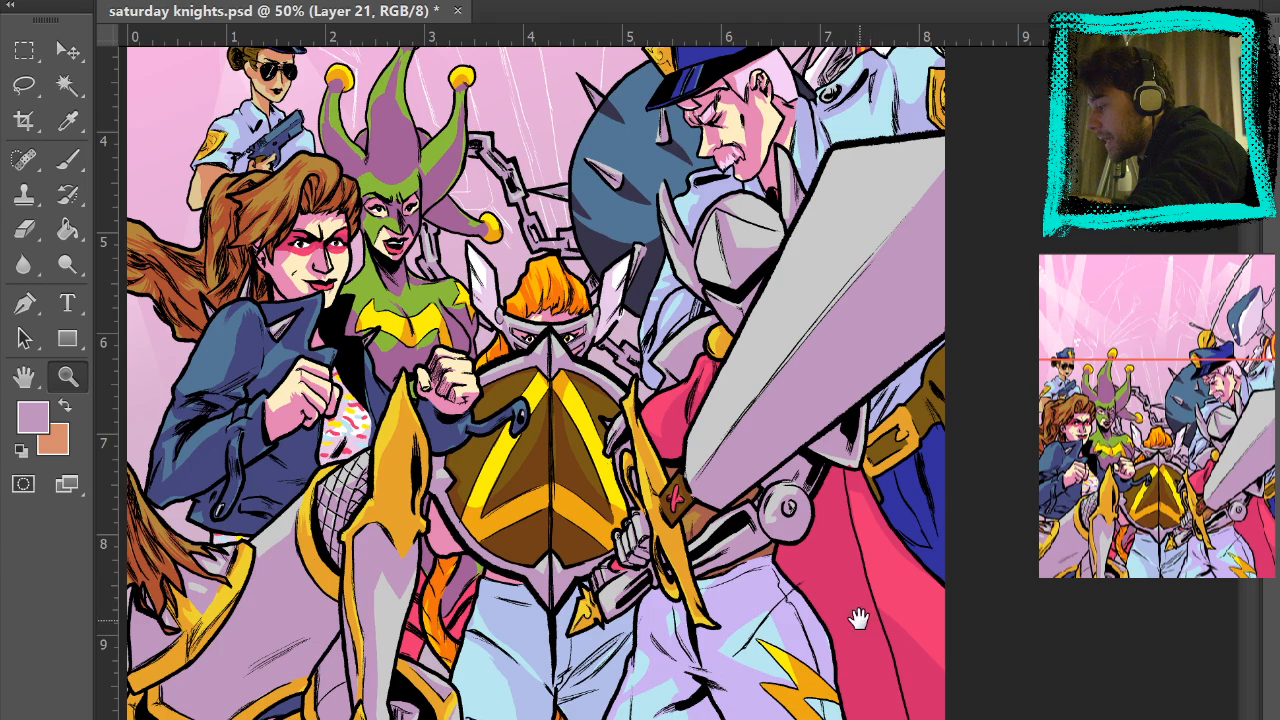
drag(858, 618, 924, 330)
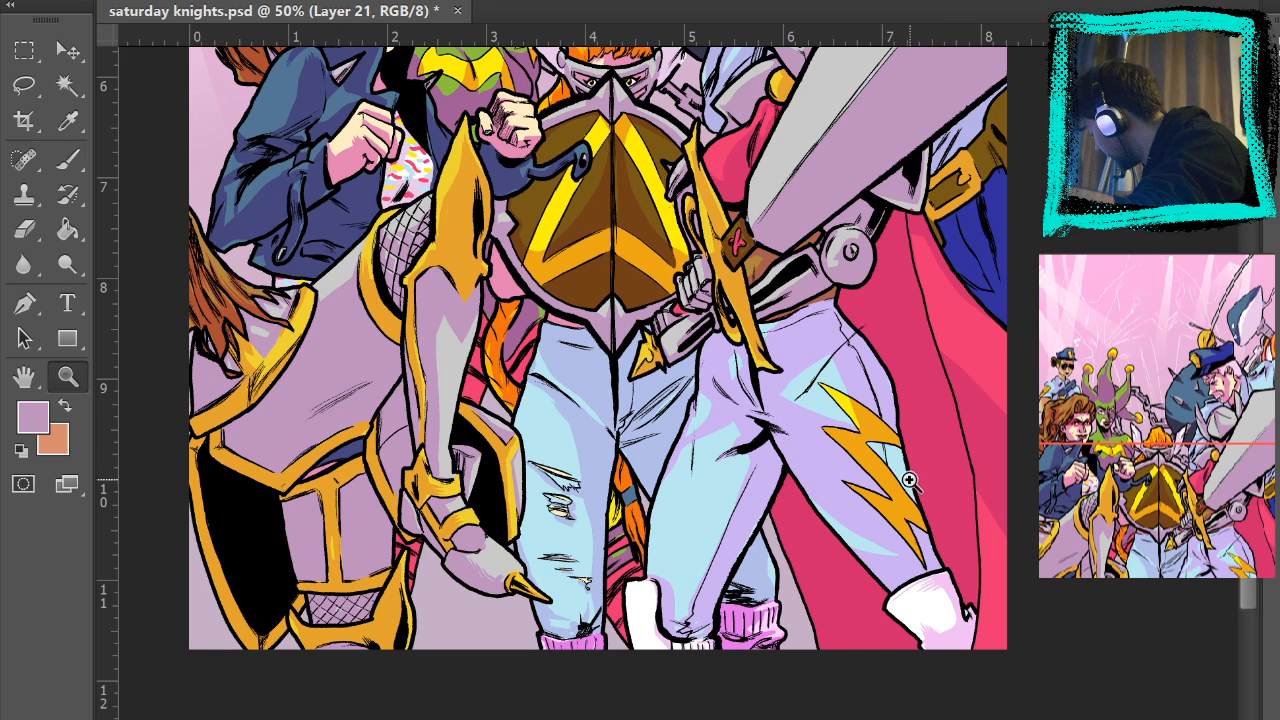
drag(909, 481, 985, 462)
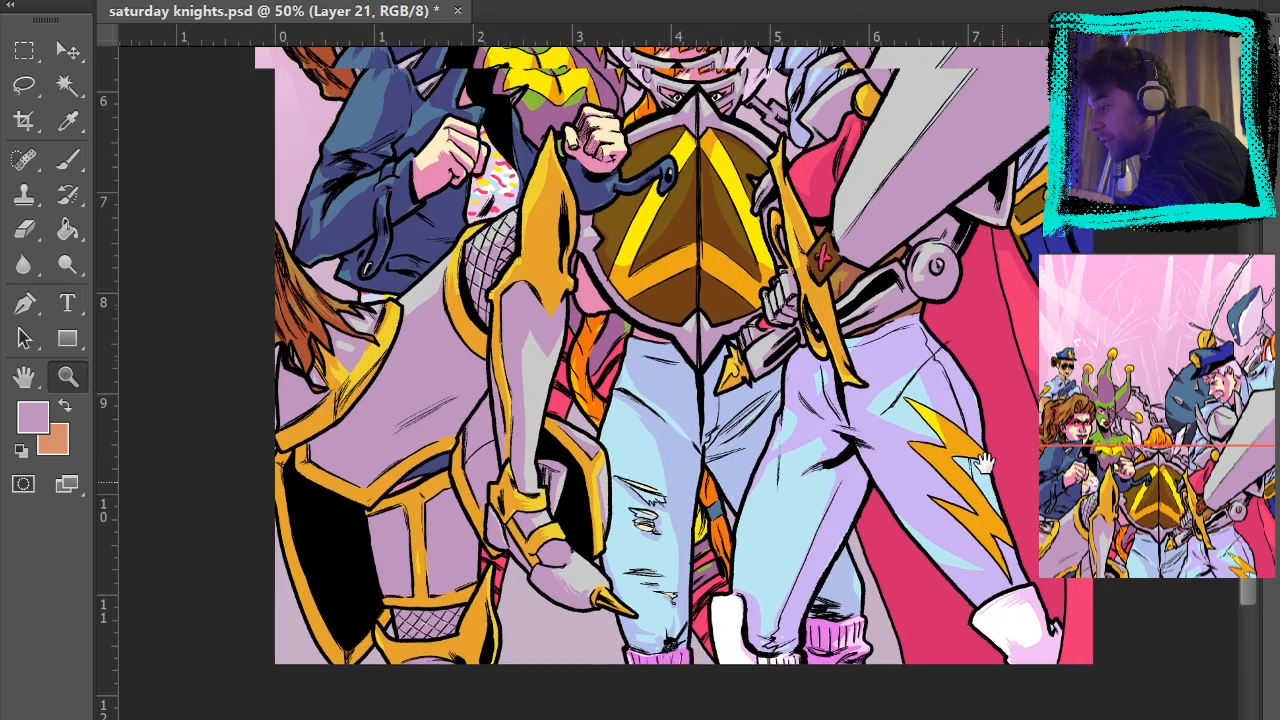
drag(964, 378, 1140, 470)
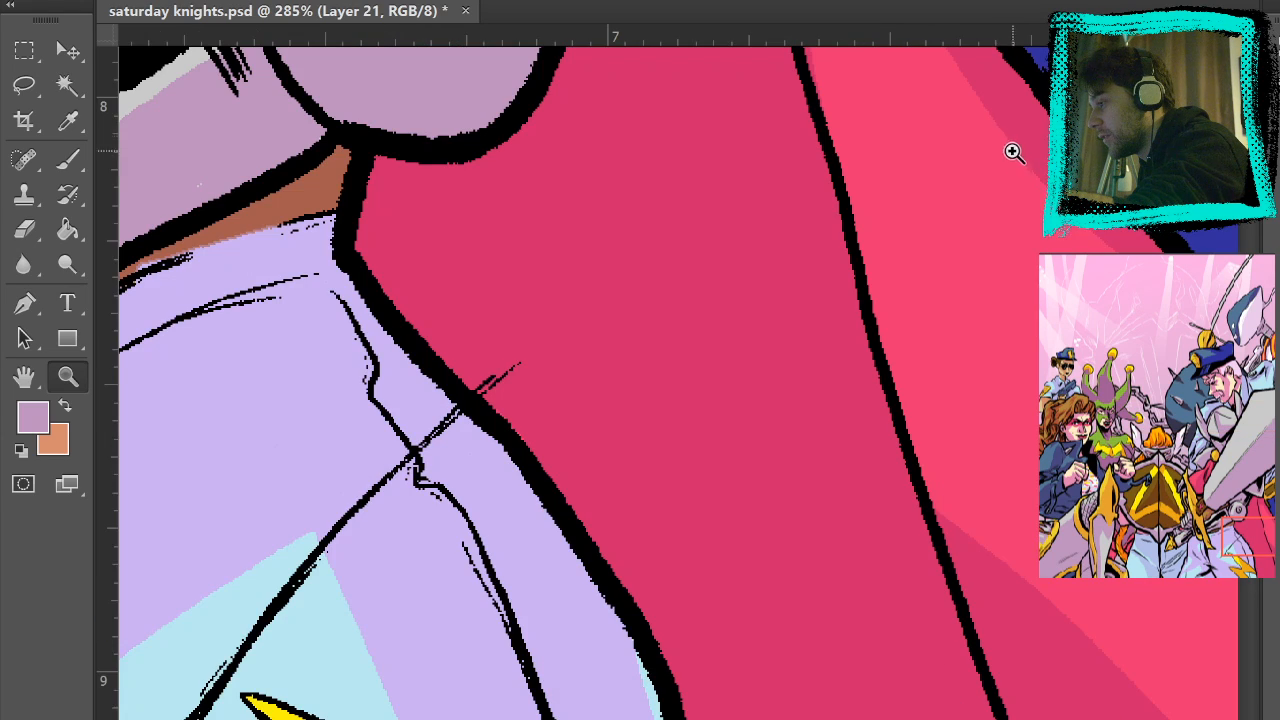
- Examine the shading on the brown-haired woman, the jester, the shield bearer and the armoured legs across the illustration
key(ctrl+0)
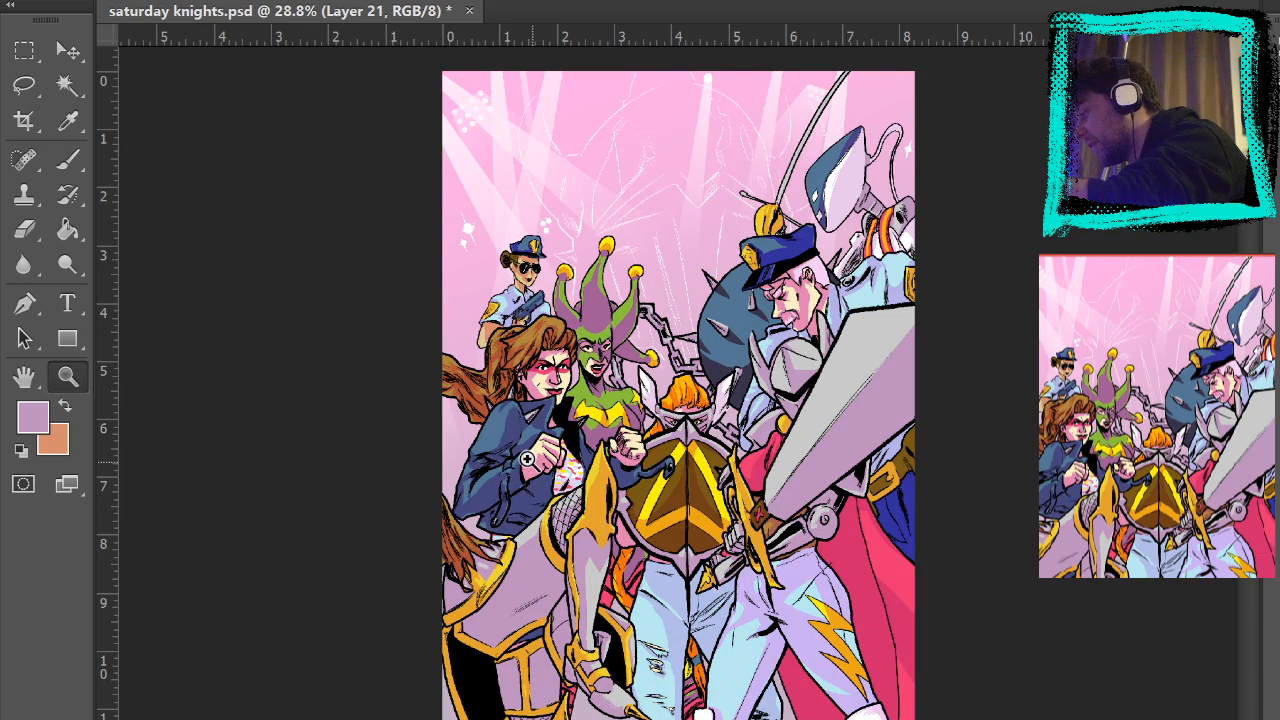
click(537, 456)
click(536, 457)
click(536, 457)
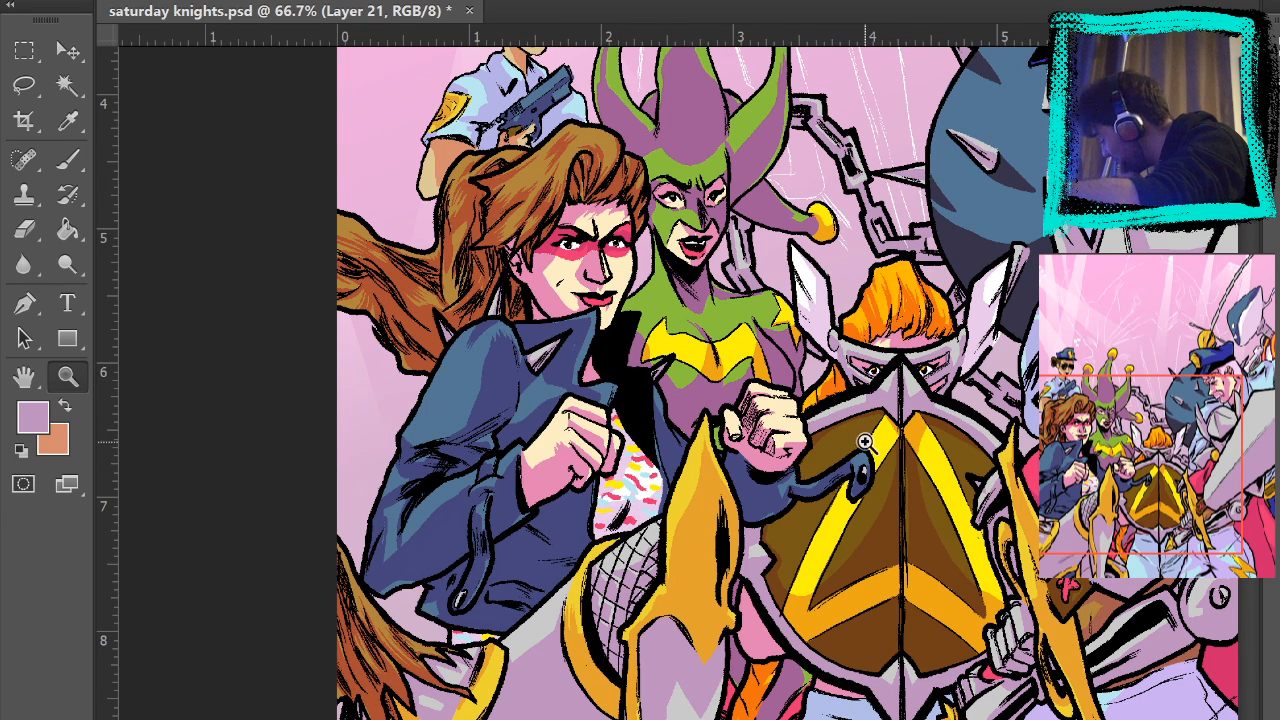
drag(923, 540, 929, 263)
drag(915, 347, 1013, 453)
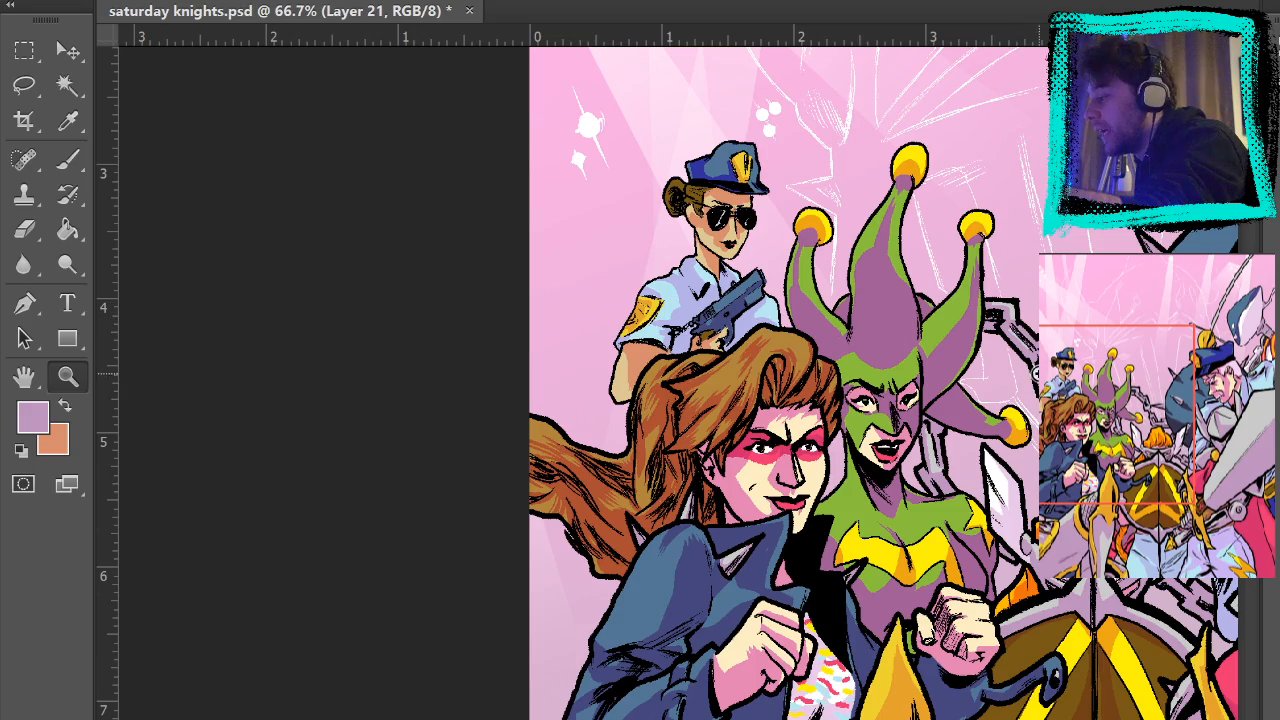
drag(1100, 305, 834, 266)
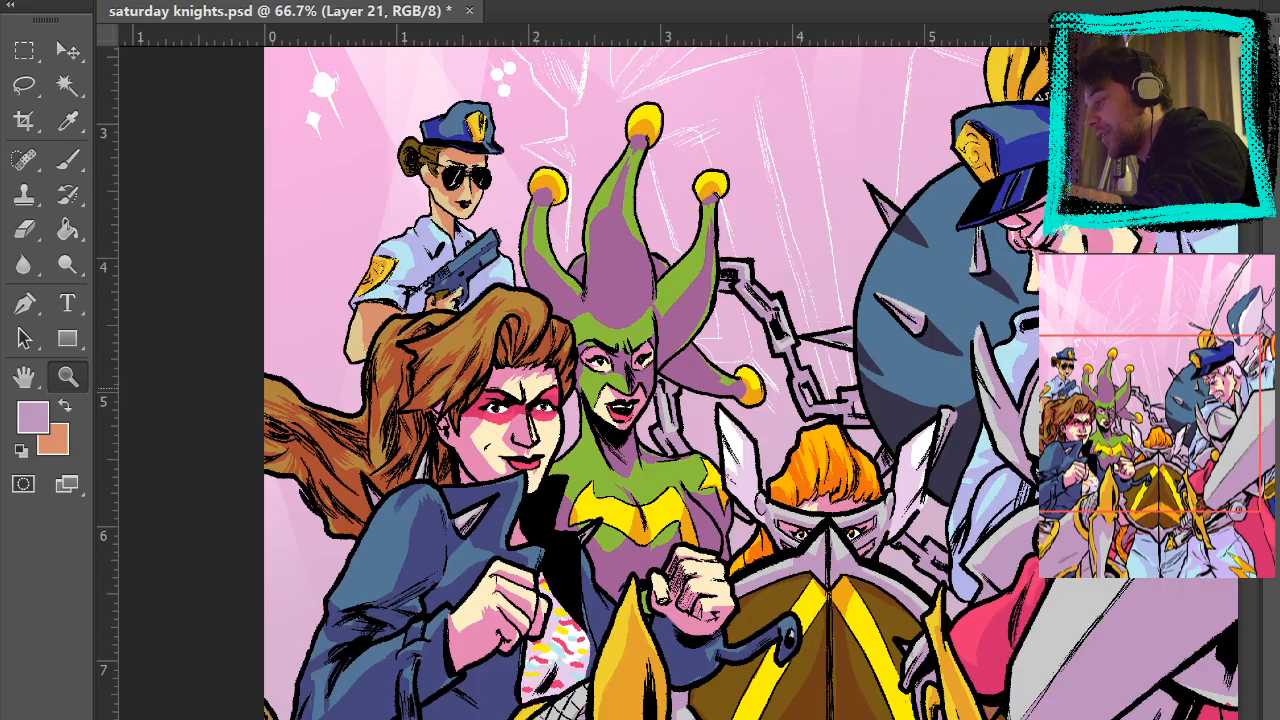
mouse_move(1022, 290)
mouse_down()
mouse_move(988, 283)
mouse_move(851, 153)
mouse_up()
drag(1088, 236, 1020, 234)
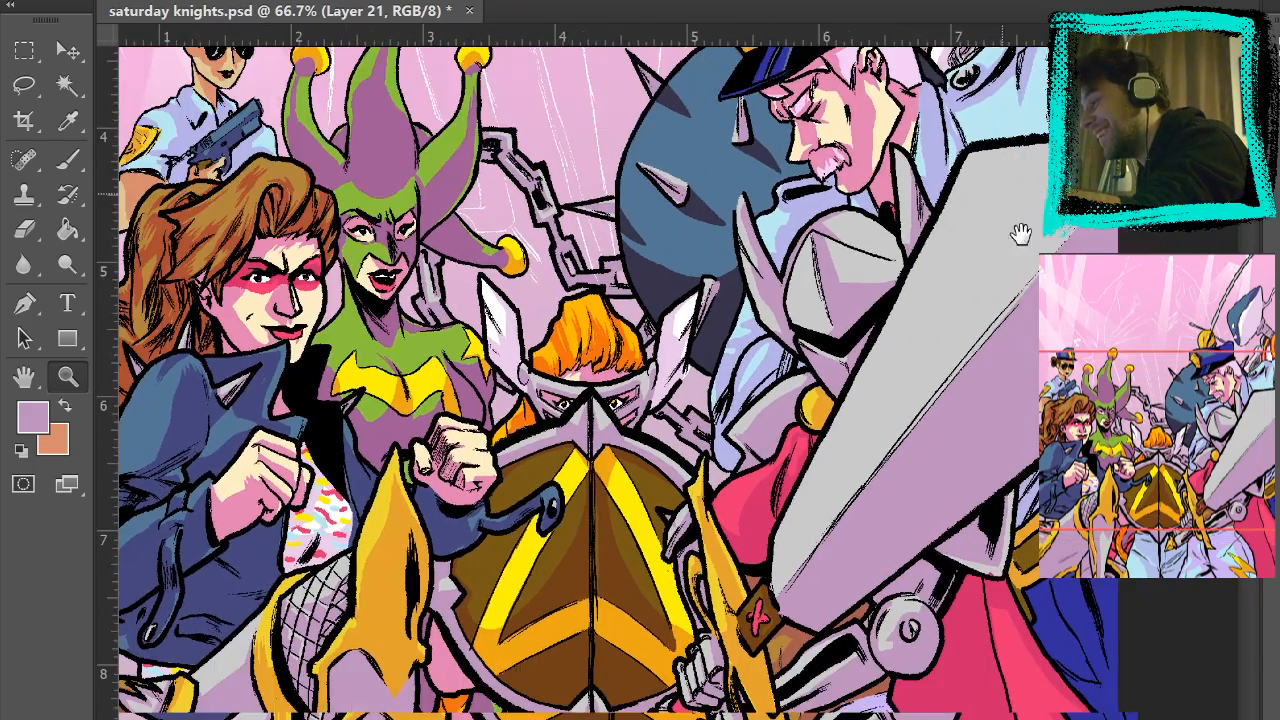
mouse_move(1060, 363)
mouse_down()
mouse_move(1077, 196)
mouse_move(1063, 327)
mouse_move(1043, 183)
mouse_move(1056, 122)
mouse_up()
drag(1018, 184, 1063, 402)
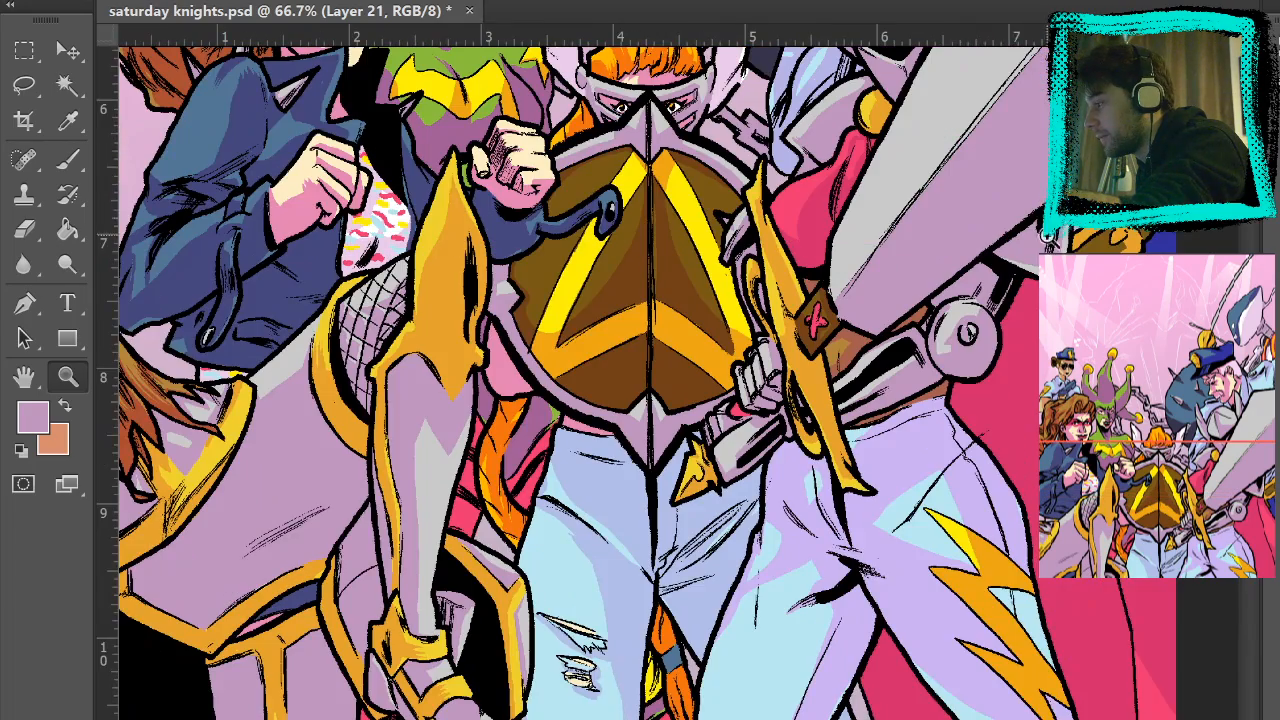
drag(1052, 58, 1066, 350)
drag(1074, 113, 1050, 357)
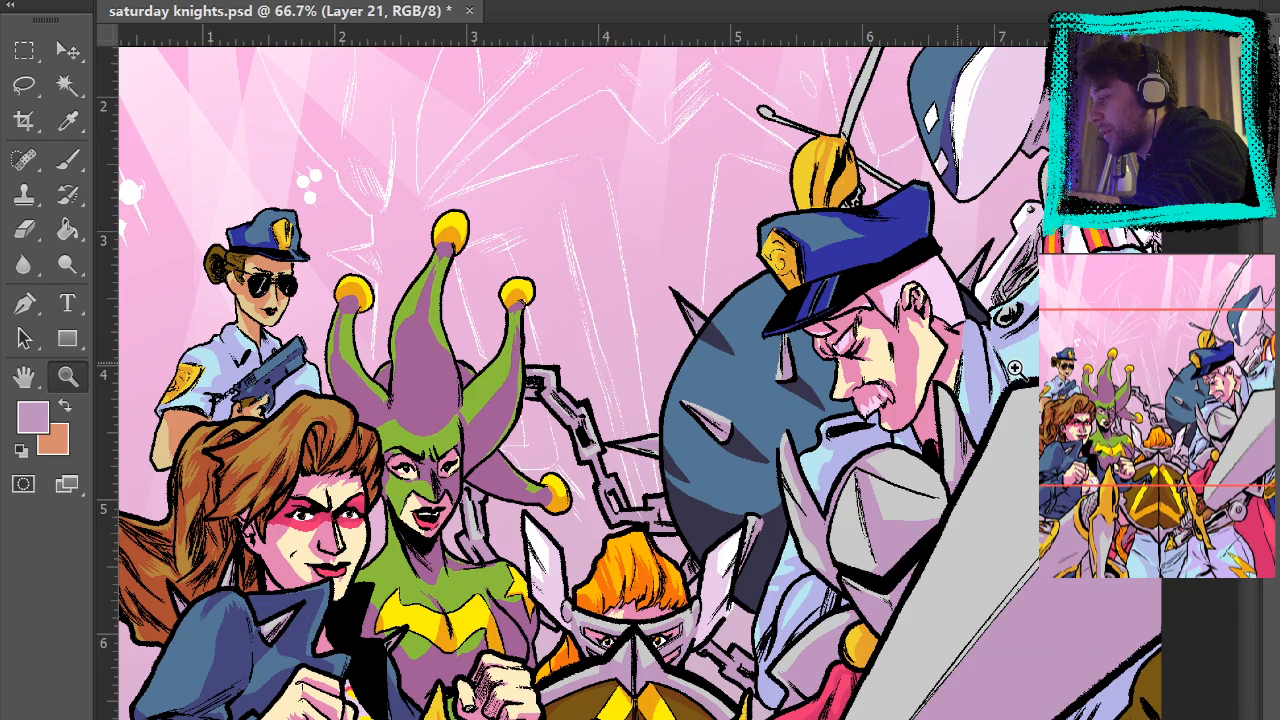
- Inspect the moustached officer, the spiked ball and the helmeted figures at closer range
click(955, 355)
drag(900, 320, 841, 572)
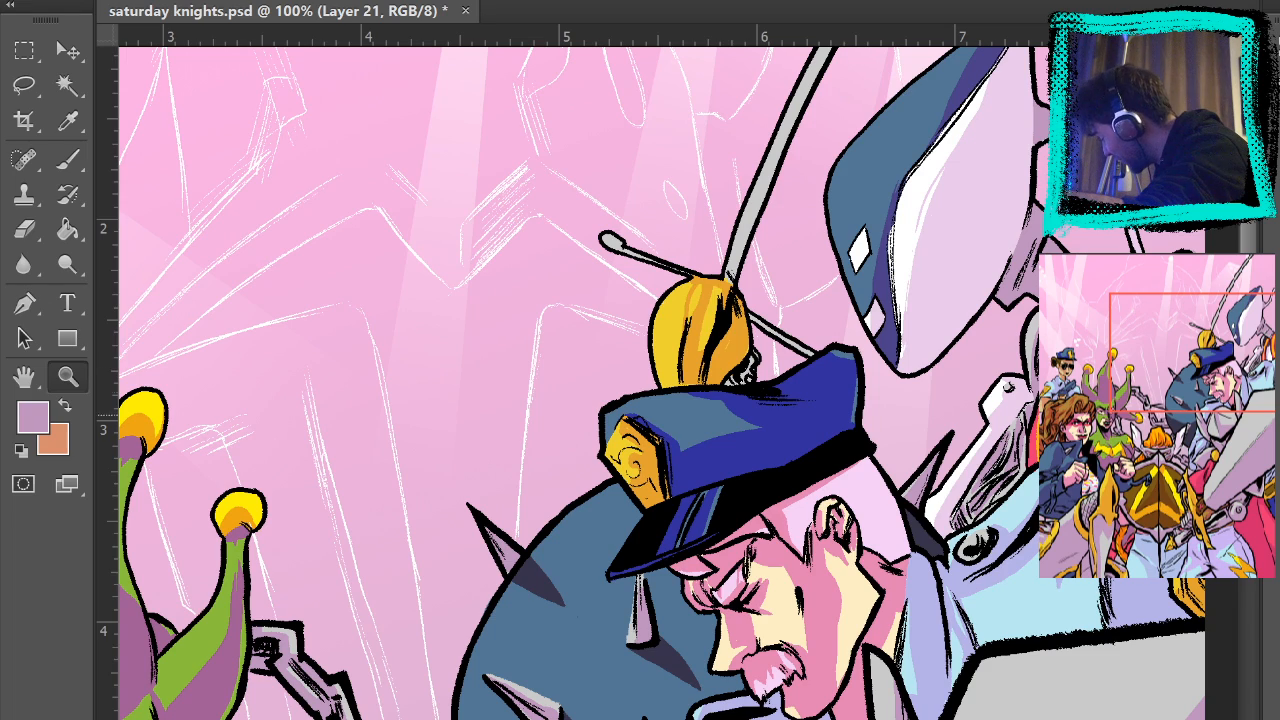
mouse_move(1200, 566)
mouse_down()
mouse_move(1000, 488)
mouse_move(1071, 307)
mouse_up()
mouse_move(994, 448)
mouse_down()
mouse_move(1080, 360)
mouse_move(1086, 298)
mouse_up()
drag(942, 430, 1006, 320)
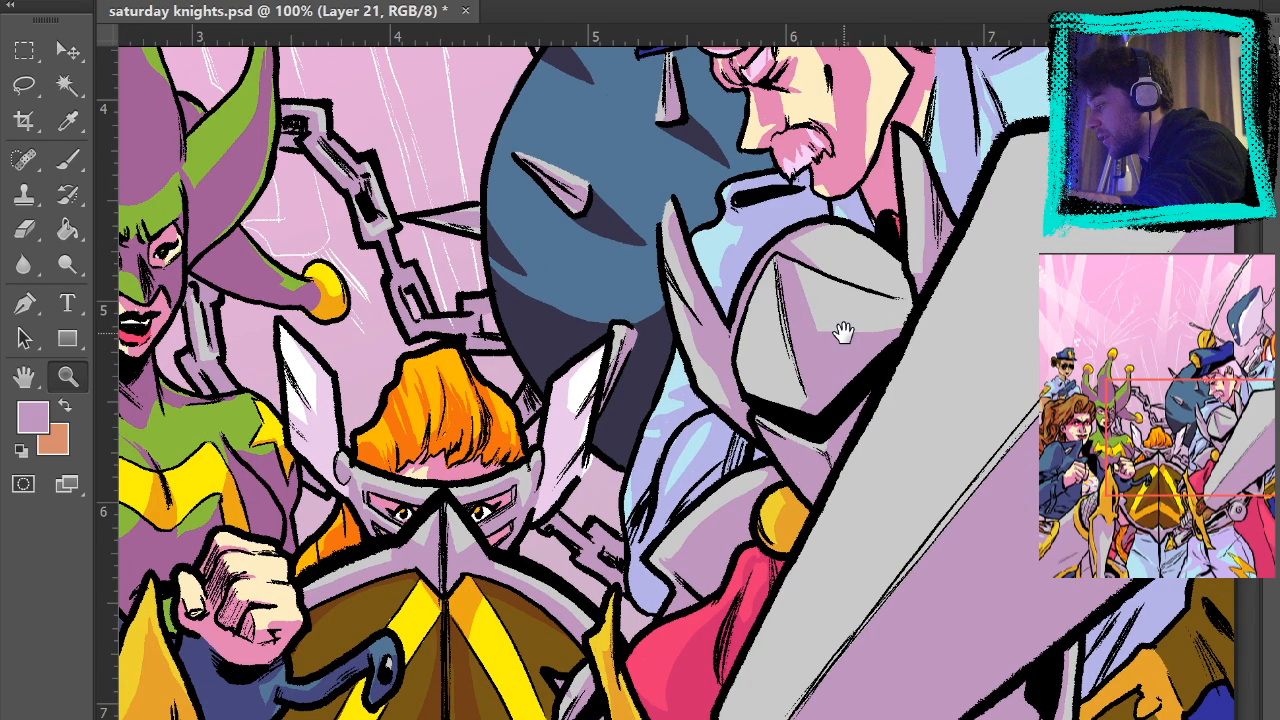
drag(818, 351, 1014, 446)
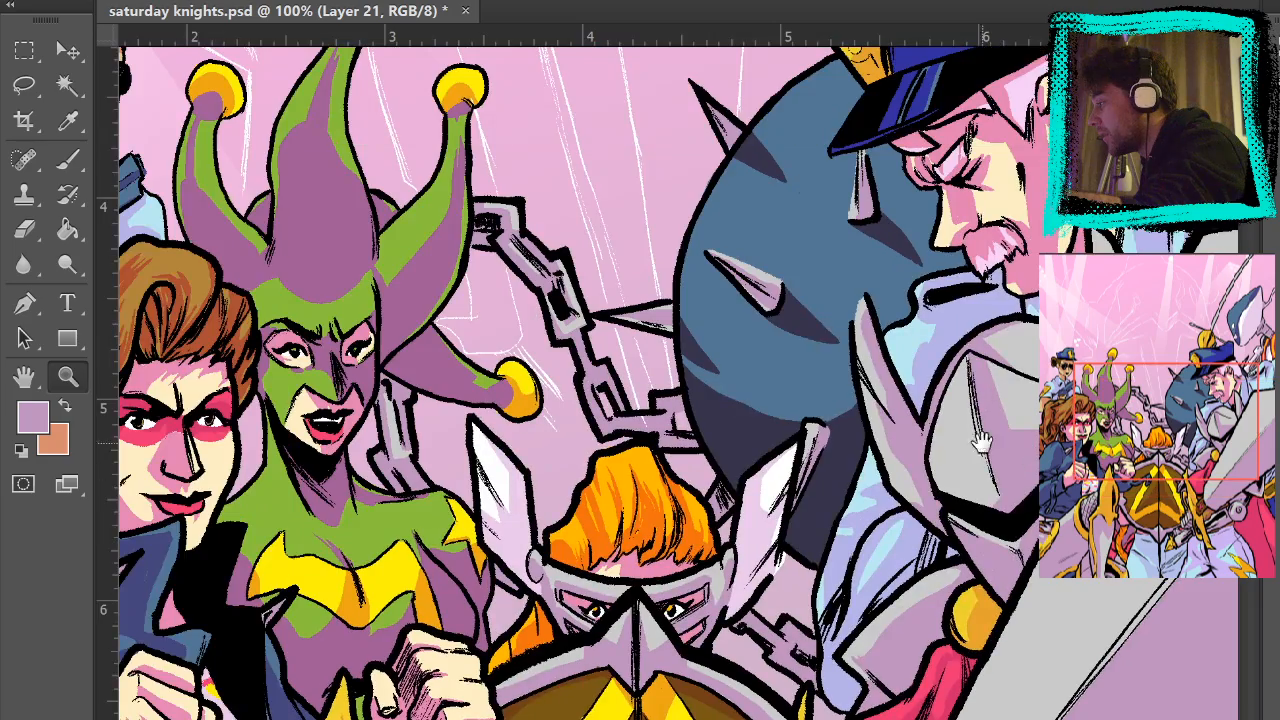
- Paint textured lavender strokes, sampled from the shirt's shadow, over the light blue highlight on the policewoman's sleeve beside the gold badge
drag(933, 386, 1150, 578)
mouse_move(909, 426)
mouse_down()
mouse_move(966, 380)
mouse_move(985, 340)
mouse_up()
click(280, 368)
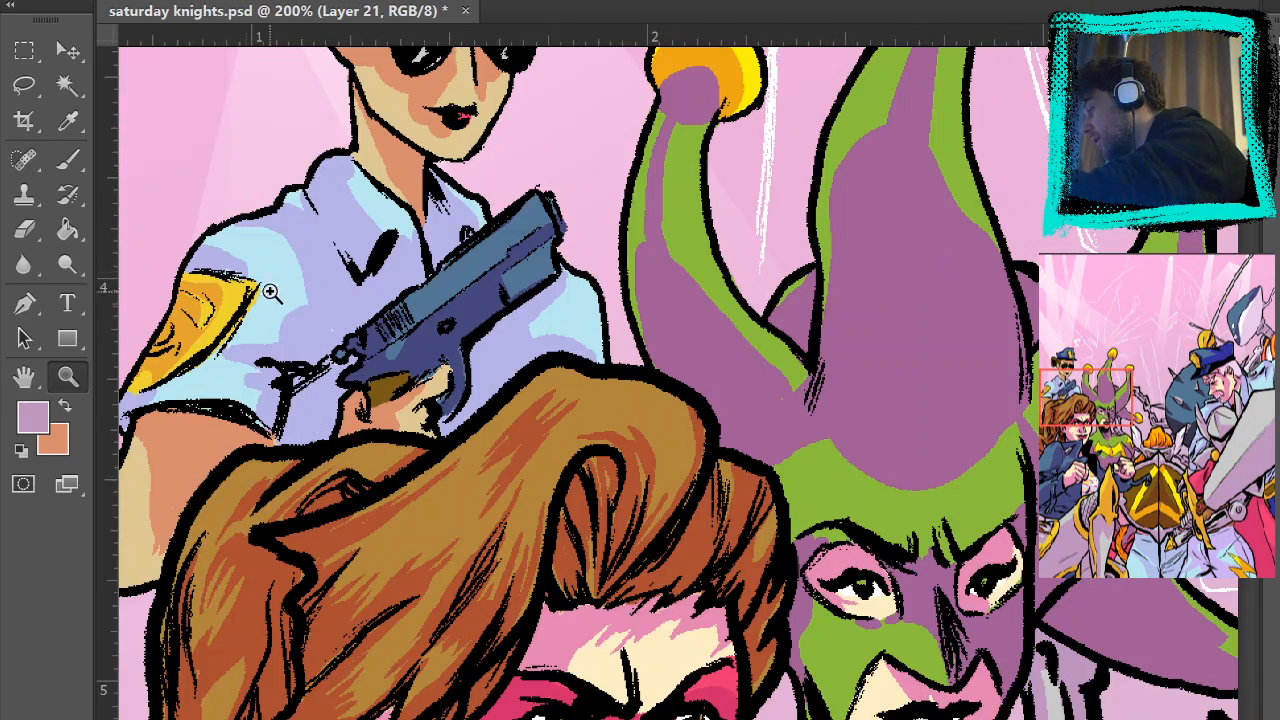
click(70, 165)
alt+click(305, 325)
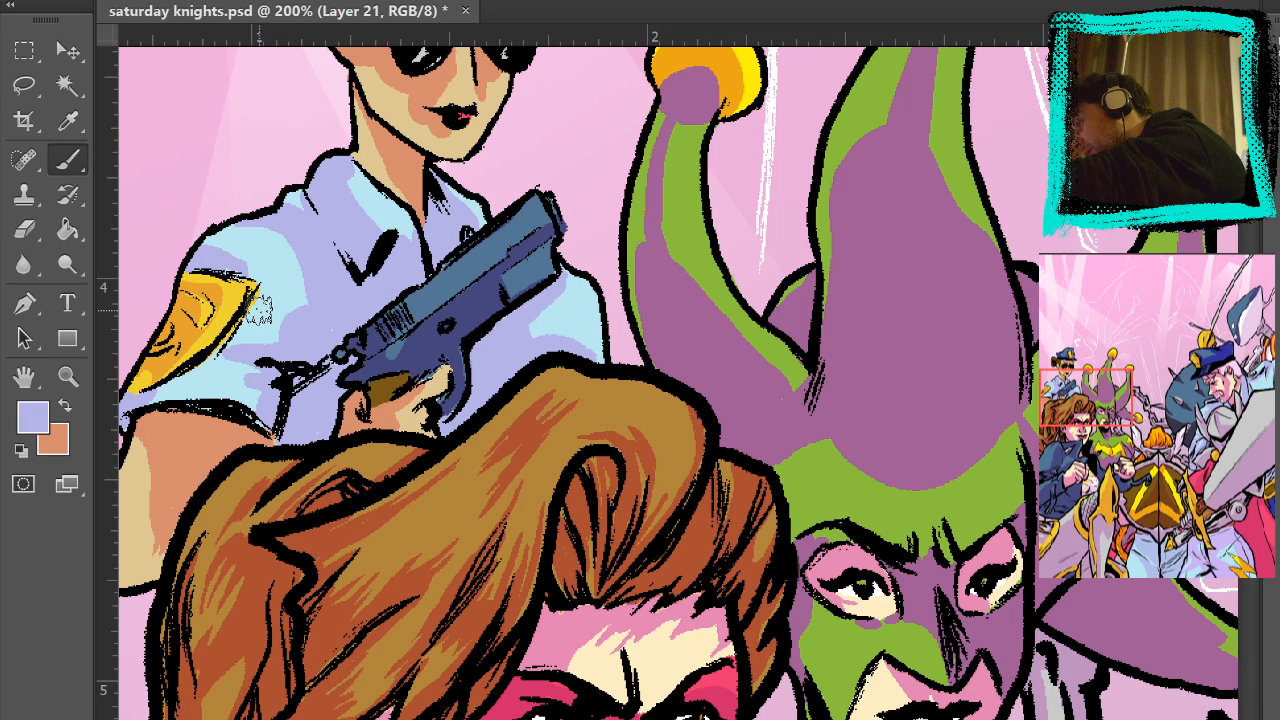
drag(268, 326, 268, 308)
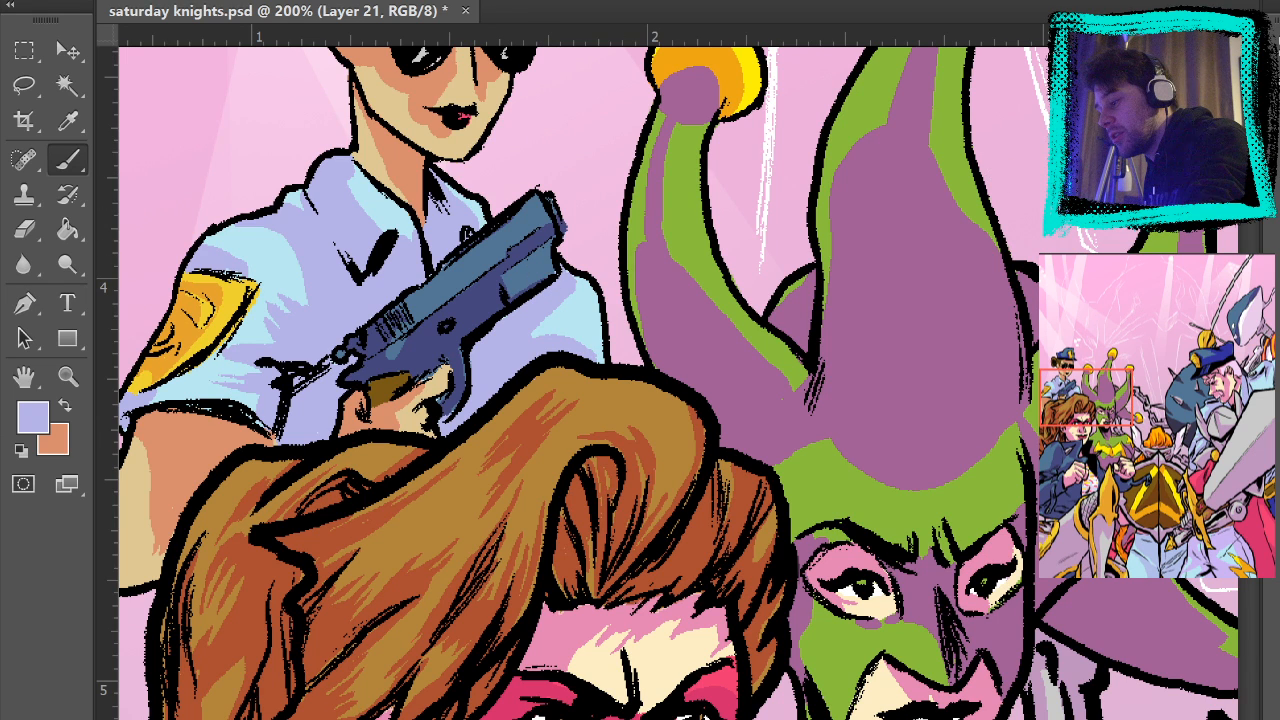
- Touch up the pistol's muzzle edge against the policewoman's shirt, sampling the pistol's blue and the shirt's lavender shadow
alt+click(552, 260)
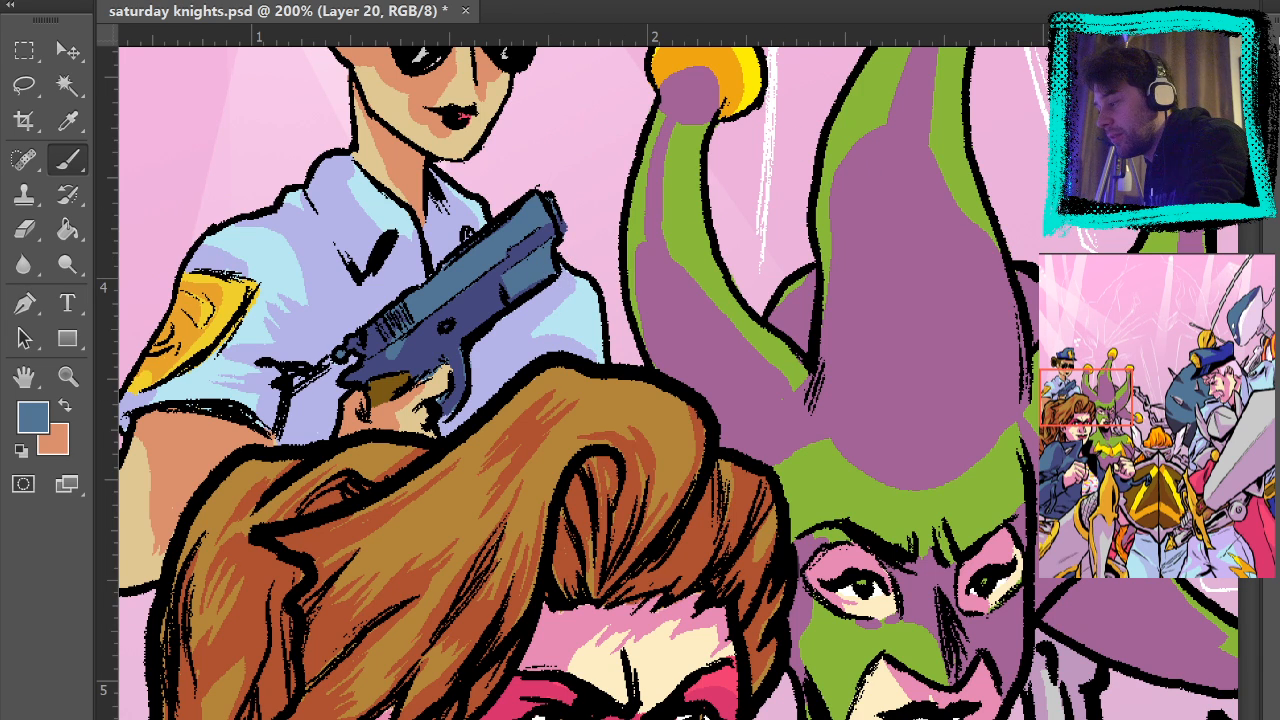
key(e)
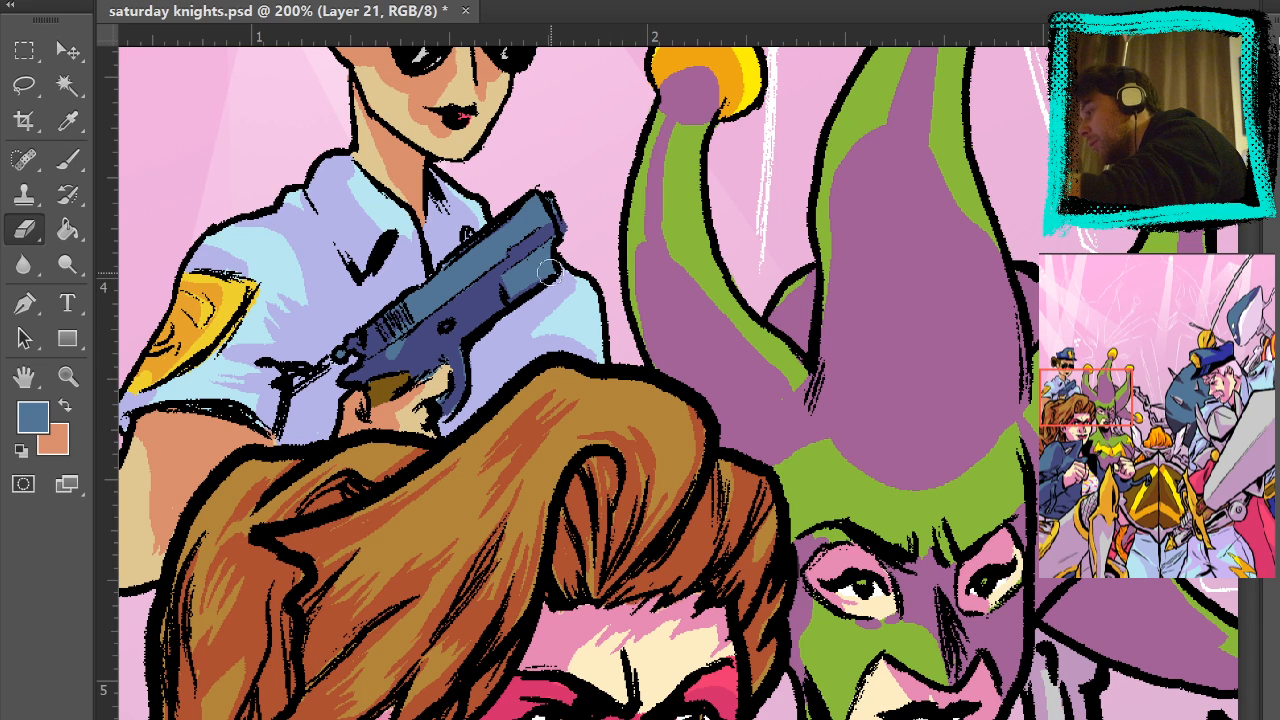
click(68, 160)
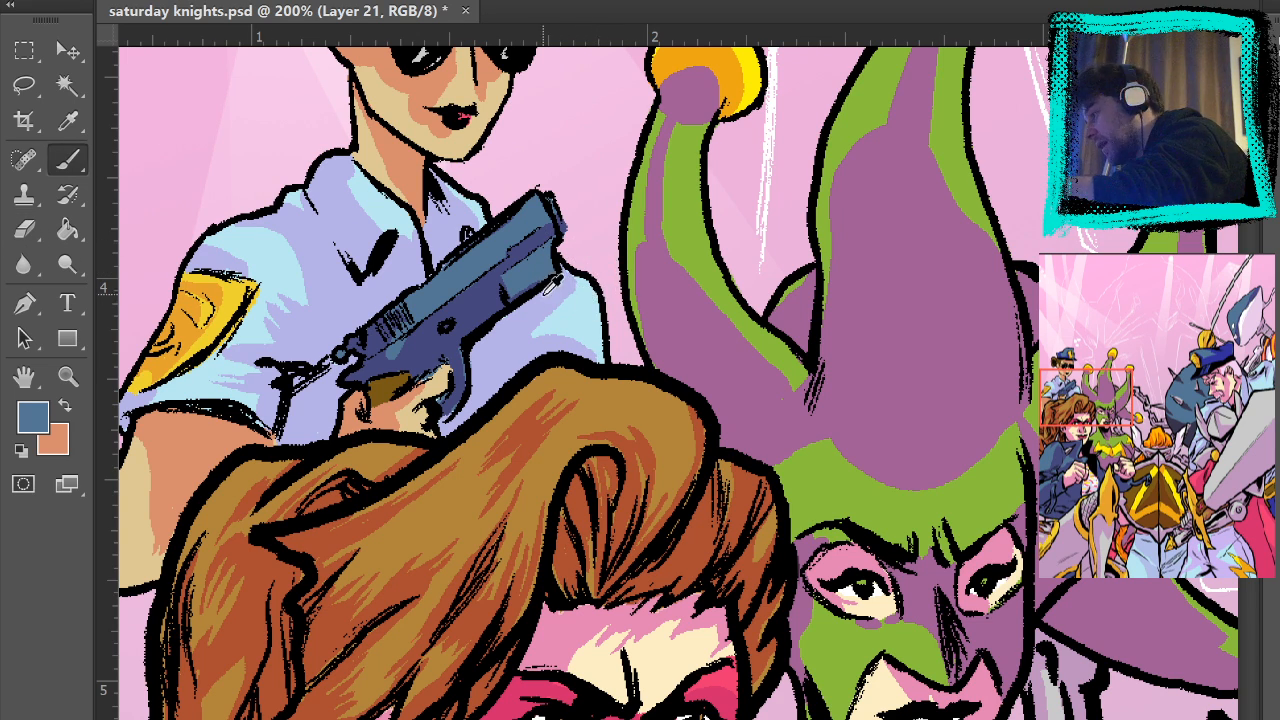
alt+click(558, 282)
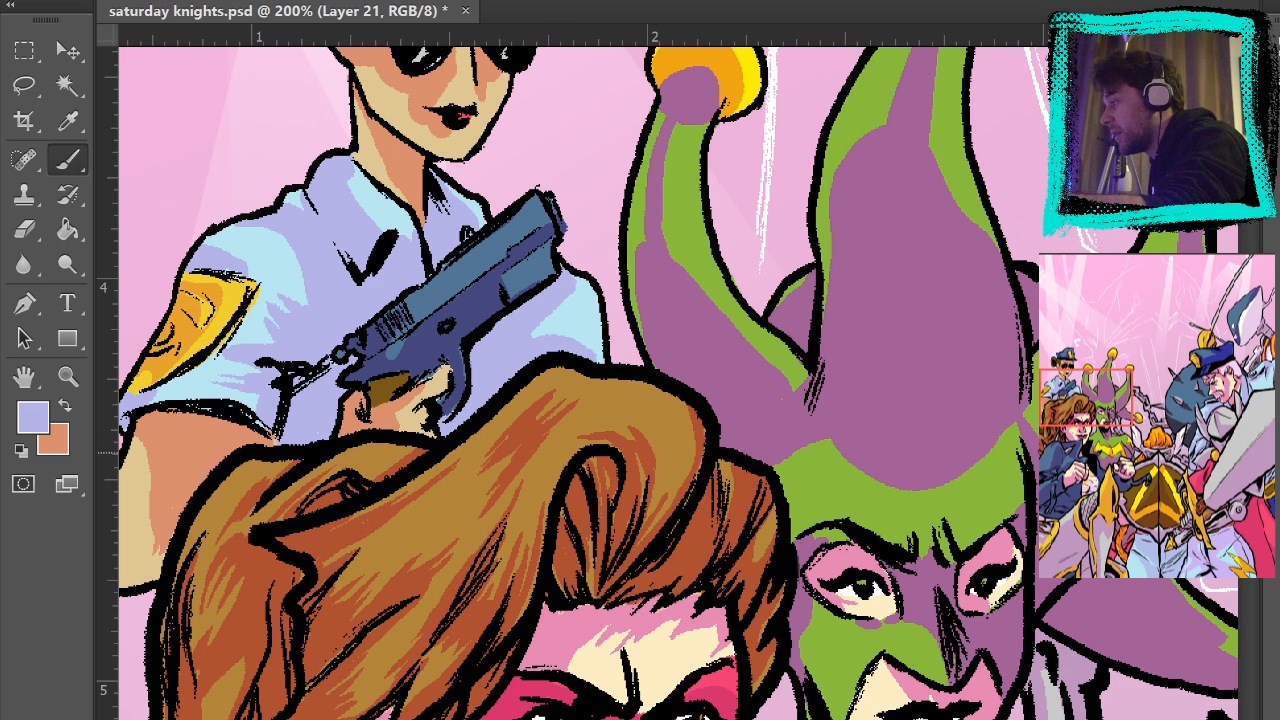
- Sample the orange skin shadow tone for the policewoman's upper arm
drag(1043, 455, 1158, 586)
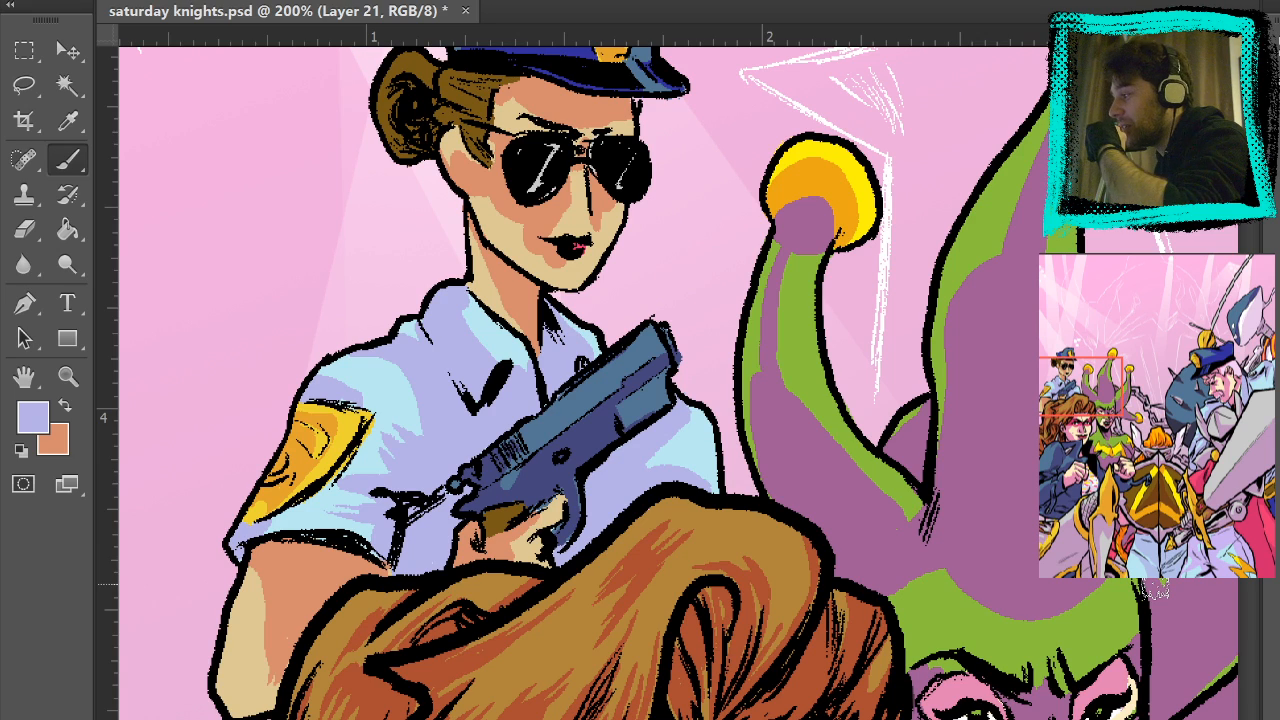
drag(844, 571, 981, 278)
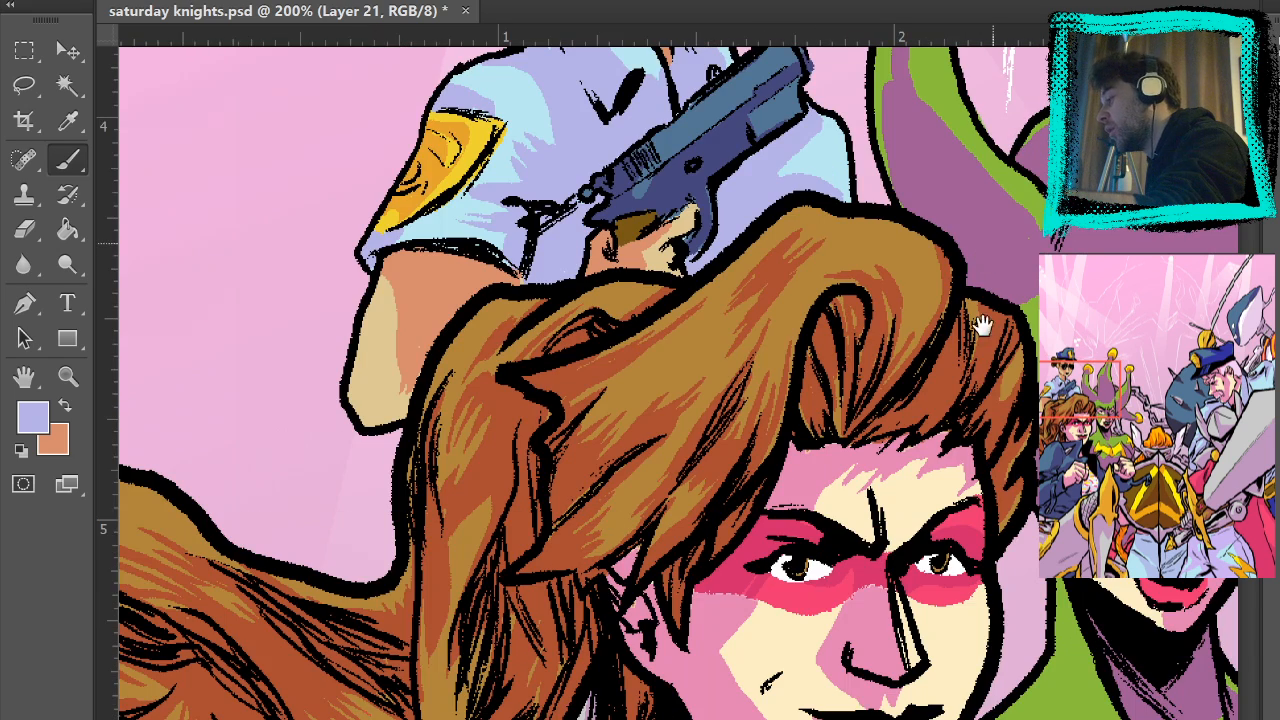
drag(999, 505, 1010, 476)
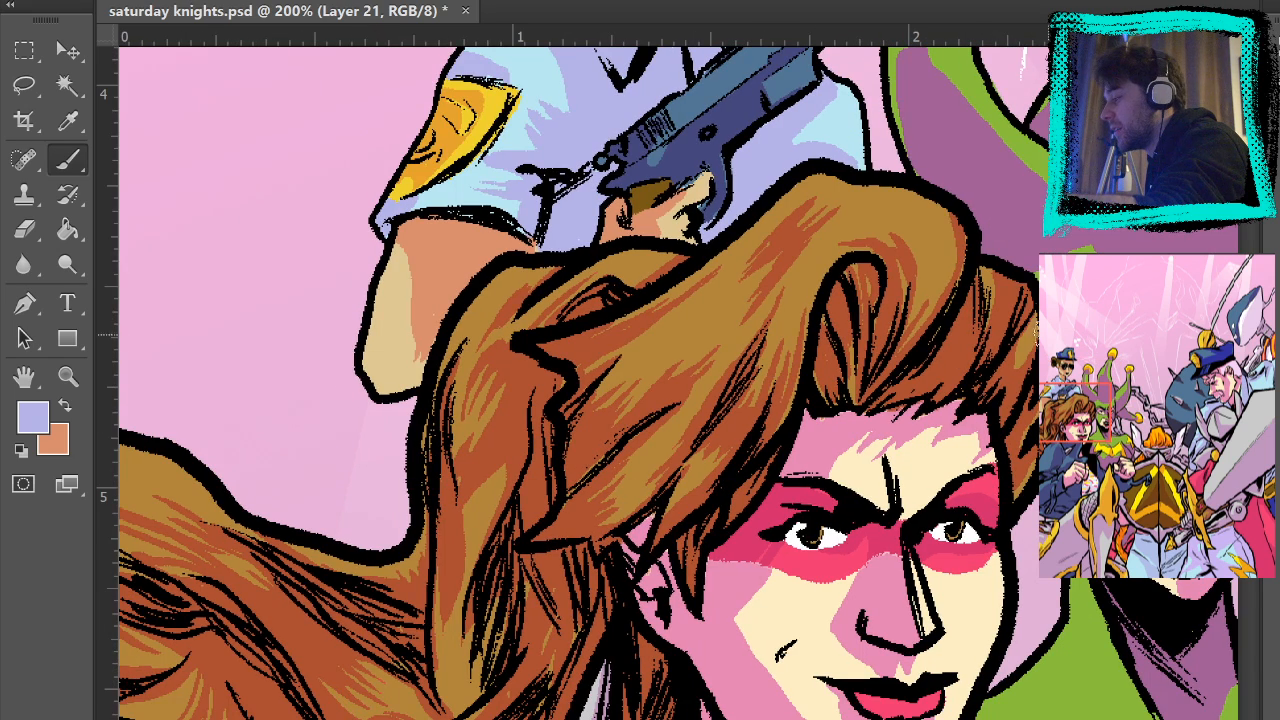
alt+click(450, 262)
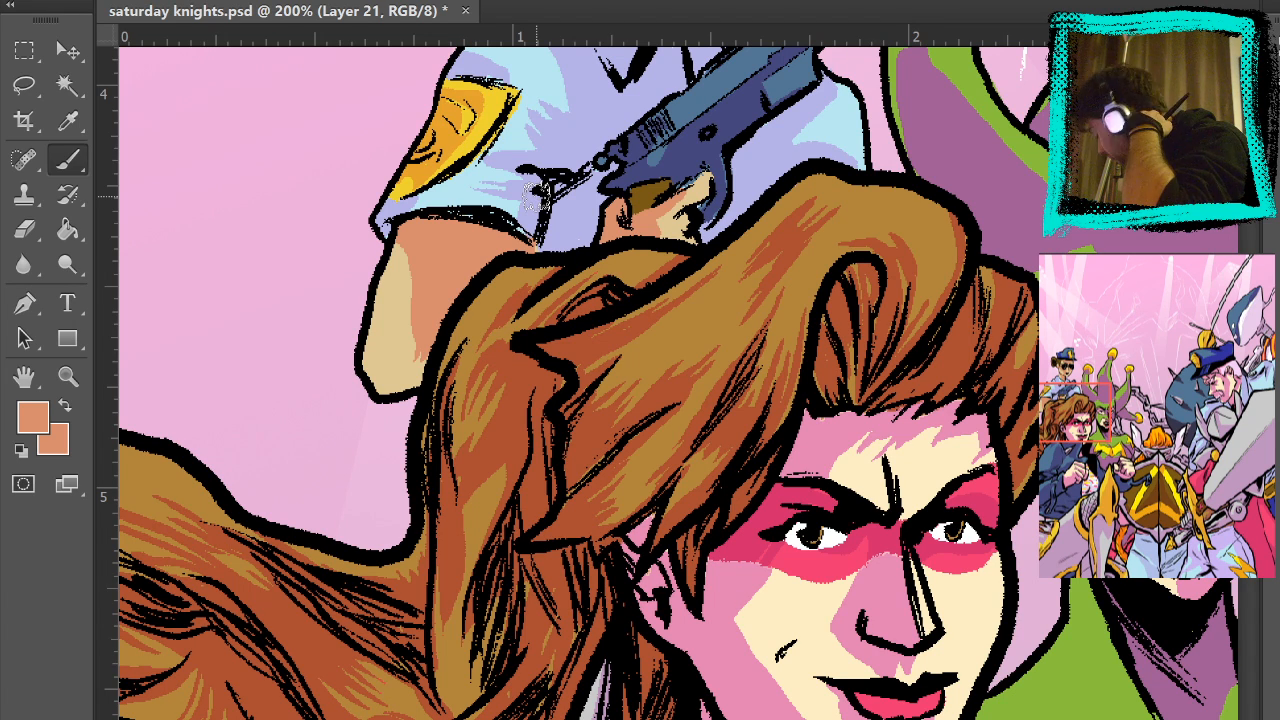
- Examine the shading on the brown-haired woman's face, the jester and the winged helmet, up to the full illustration
scroll(537, 197, down, 5)
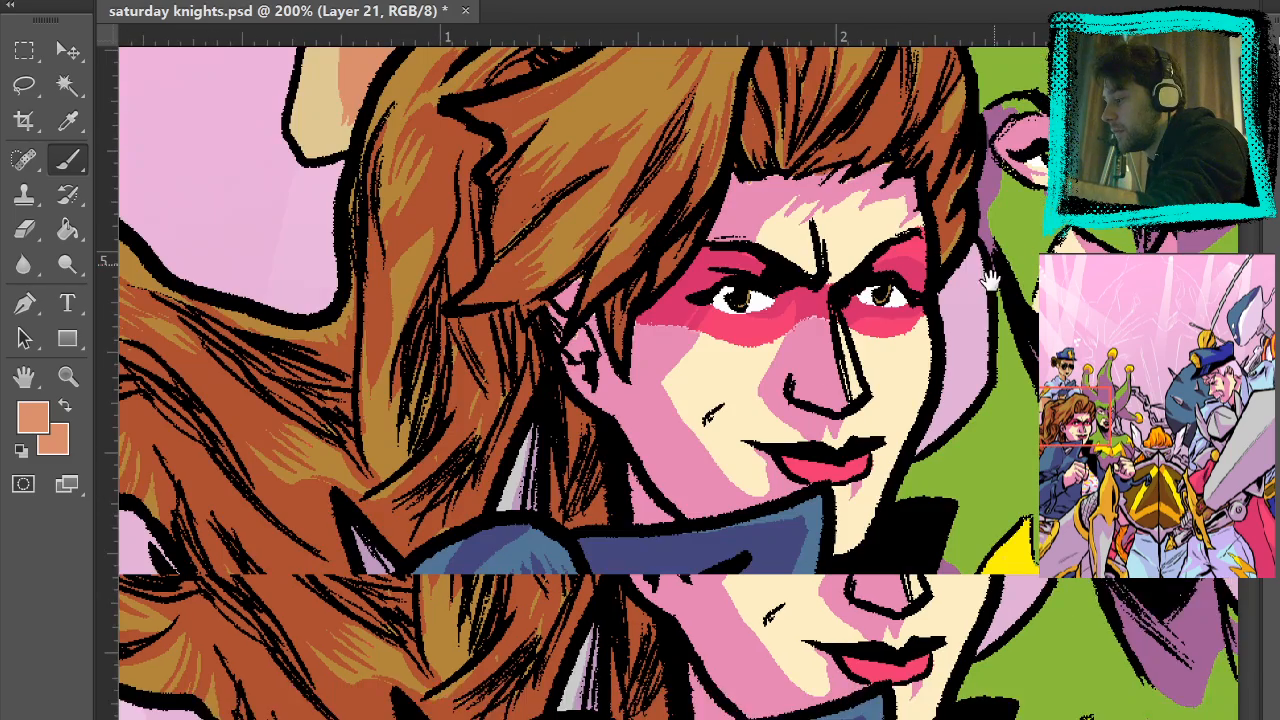
drag(1077, 417, 883, 479)
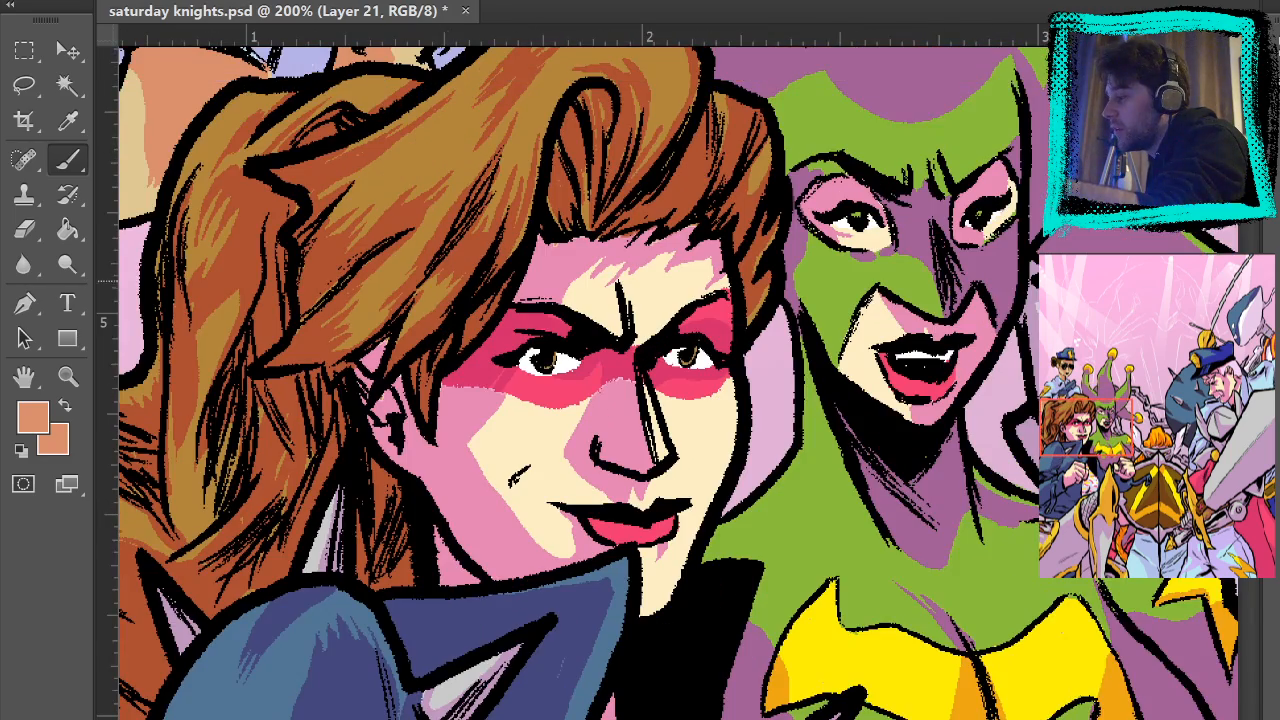
drag(1150, 188, 1066, 438)
mouse_move(1170, 337)
mouse_down()
mouse_move(1121, 492)
mouse_move(1043, 612)
mouse_up()
drag(1115, 492, 965, 232)
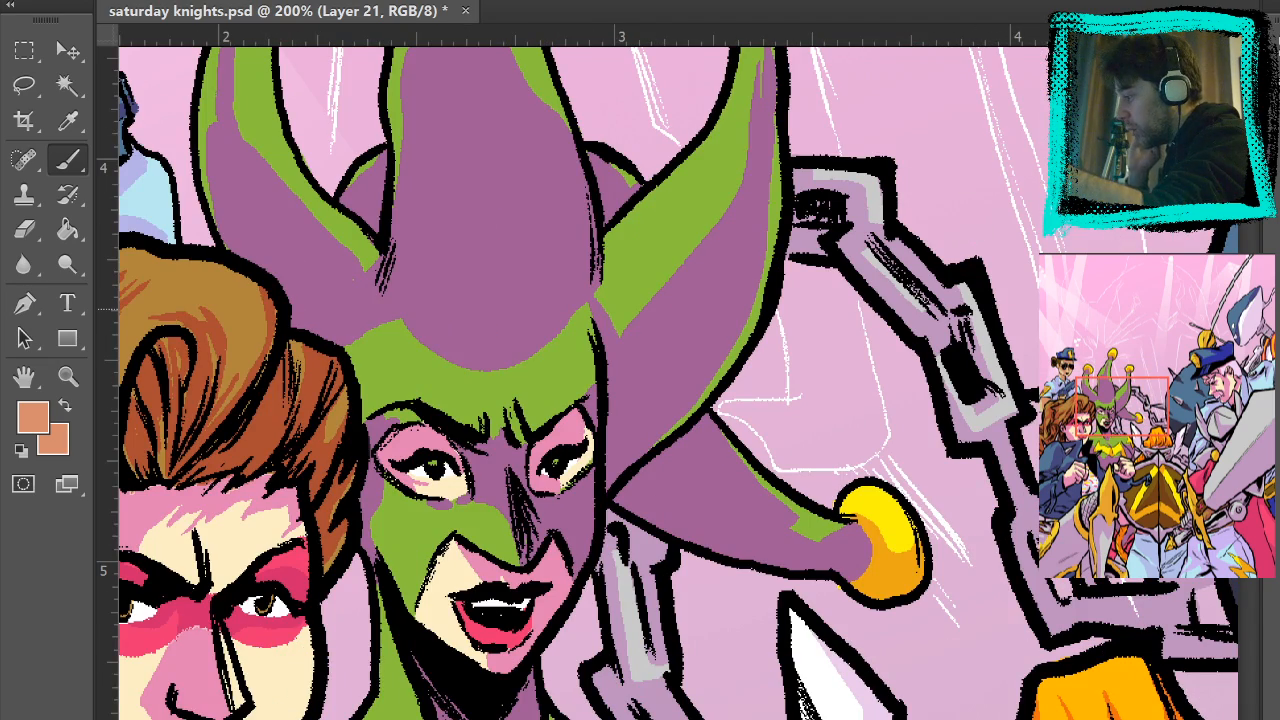
drag(1036, 621, 884, 279)
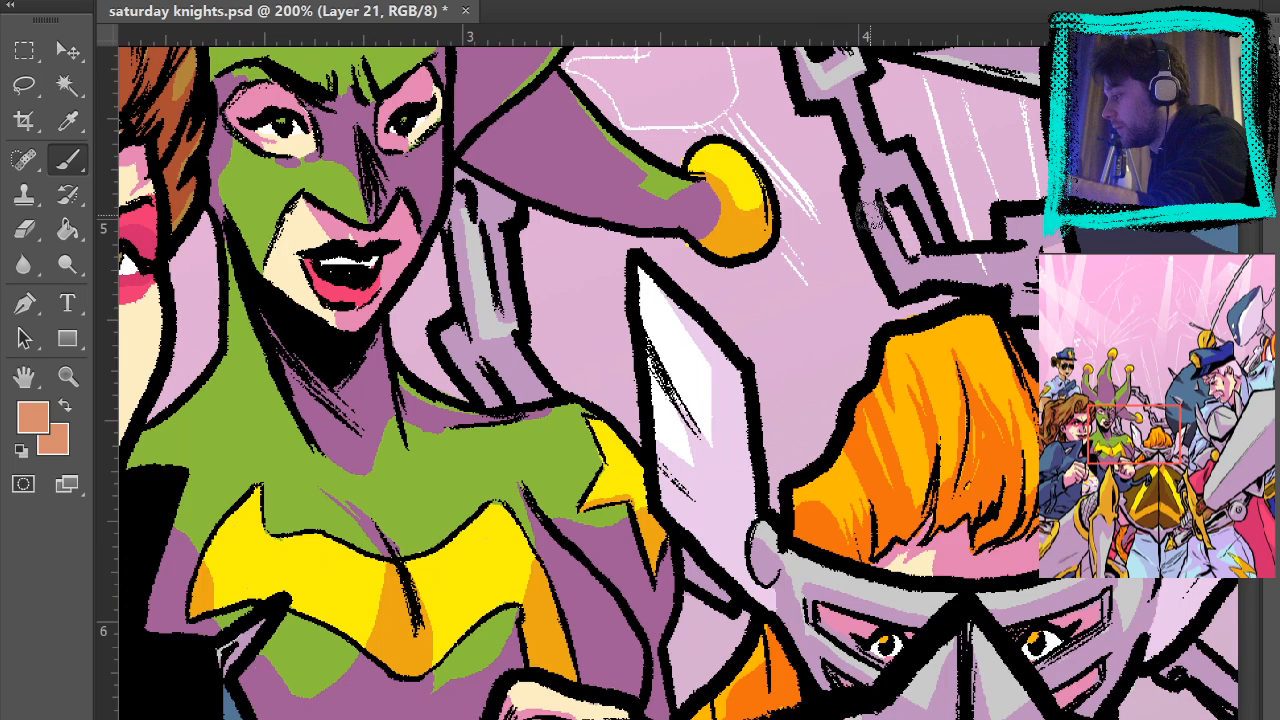
key(ctrl+0)
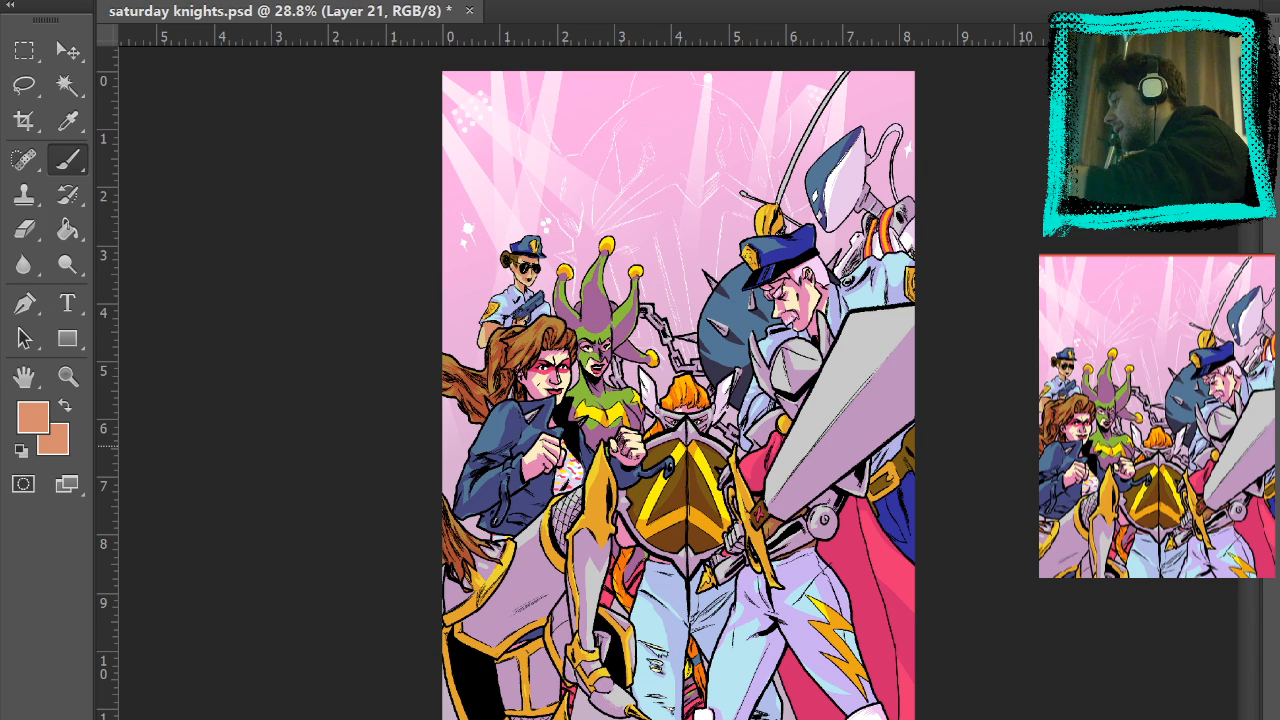
- Set up the Brush with the light grey highlight colour sampled from the armoured thigh beside the fishnet section
click(68, 378)
click(568, 554)
click(551, 554)
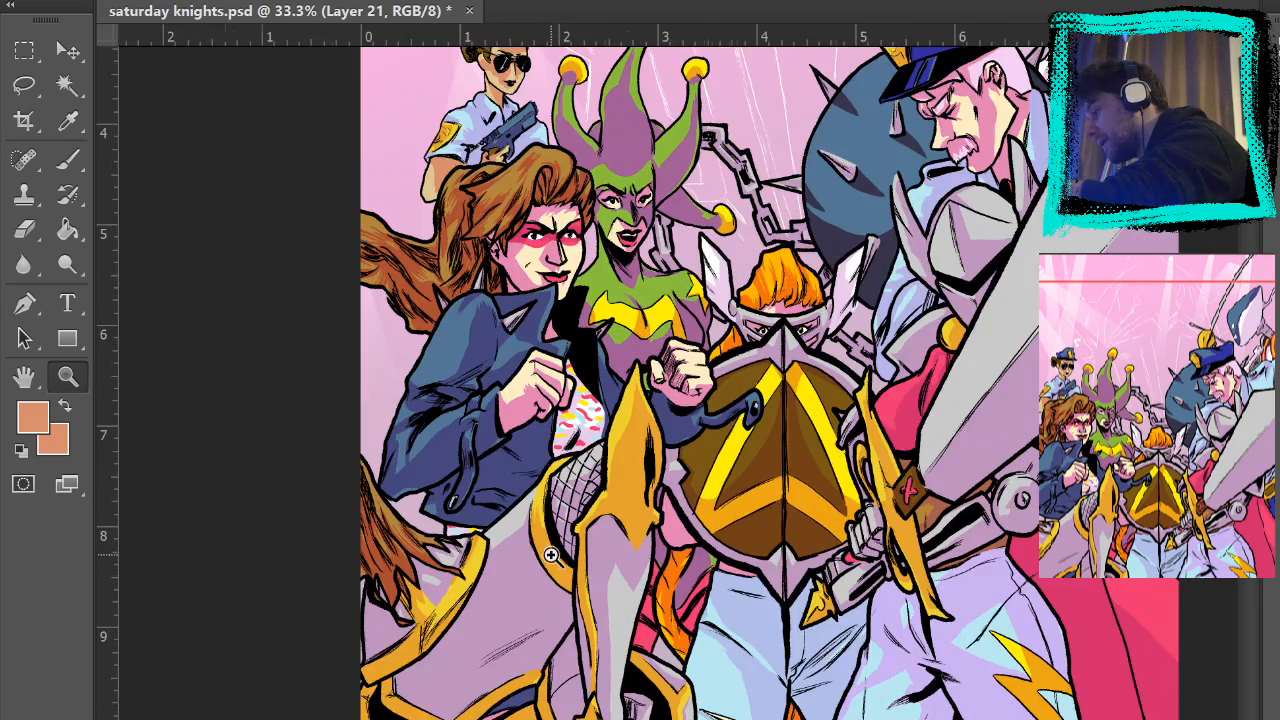
click(551, 554)
click(551, 554)
click(75, 163)
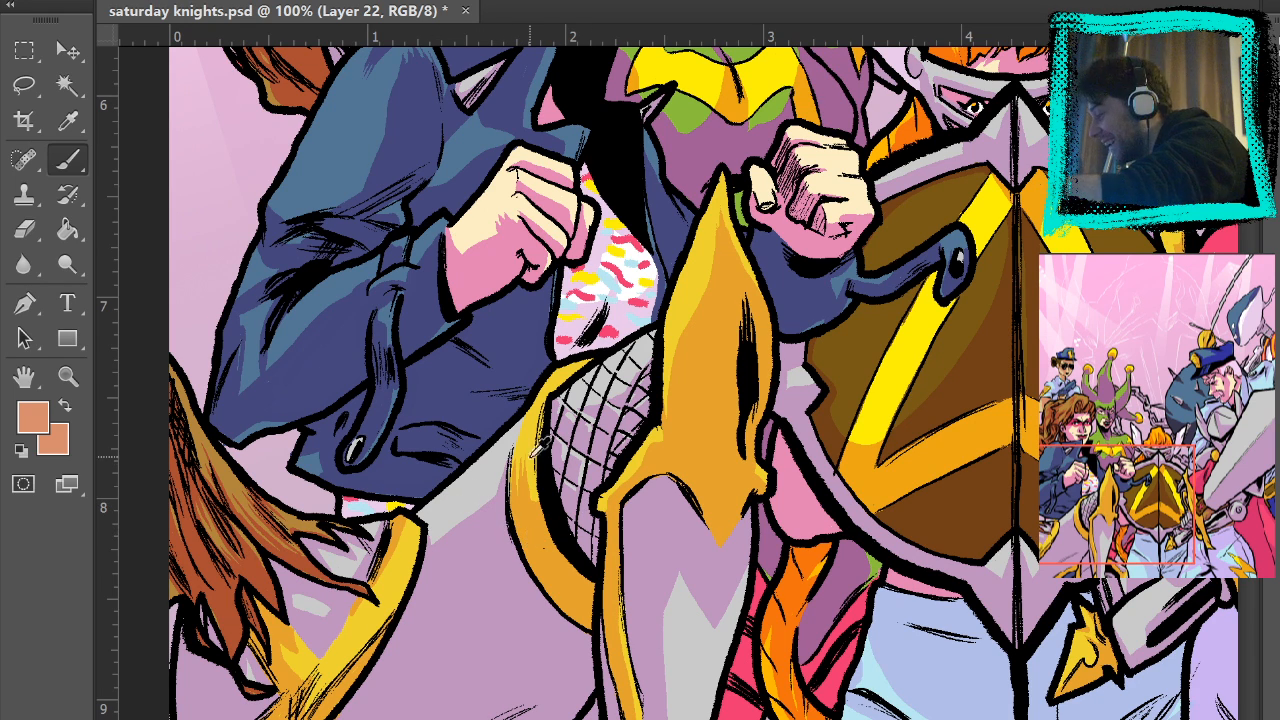
alt+click(478, 484)
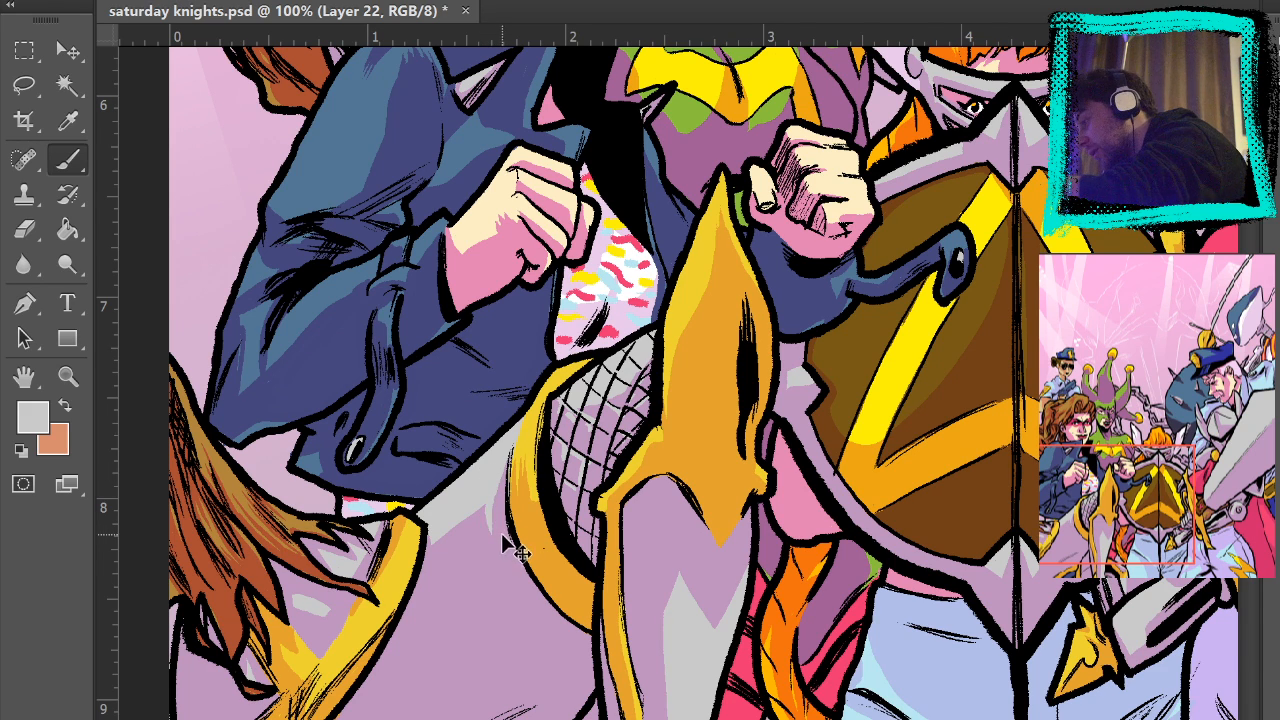
- Try to paint short upward grey strokes along the lower edge of the thigh armour's highlight
drag(487, 529, 498, 466)
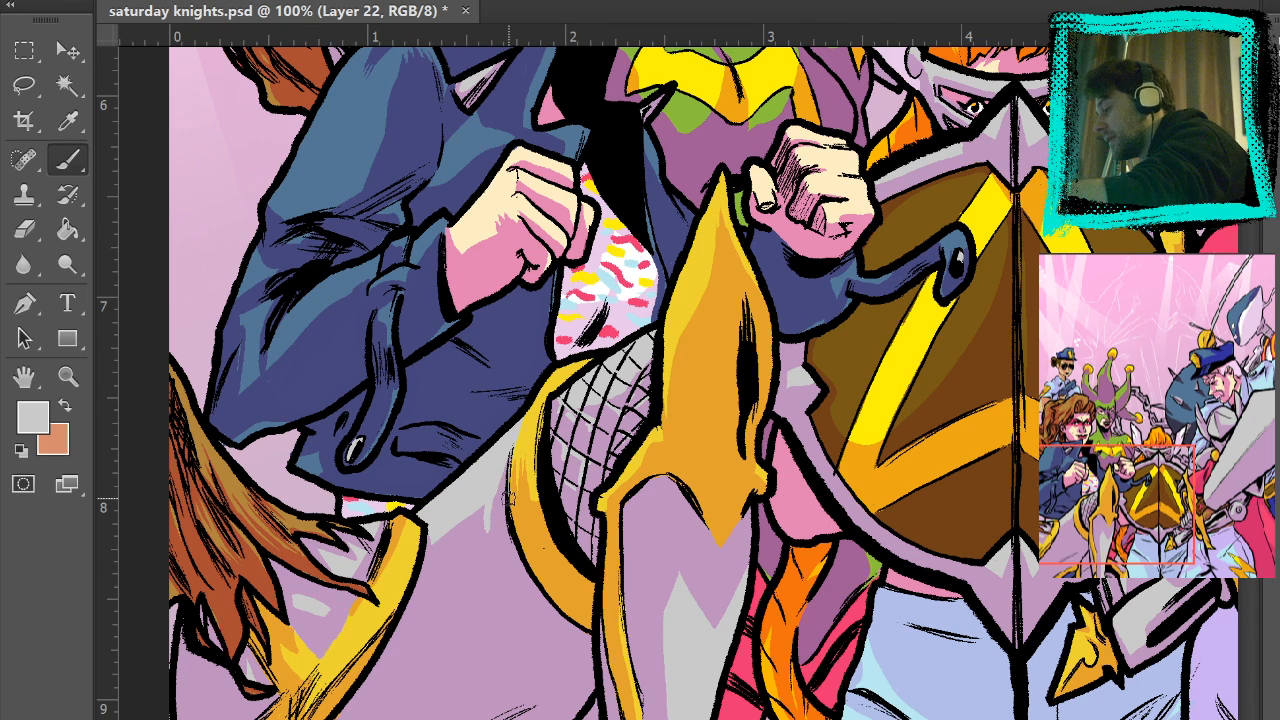
drag(489, 536, 498, 484)
key(ctrl+z)
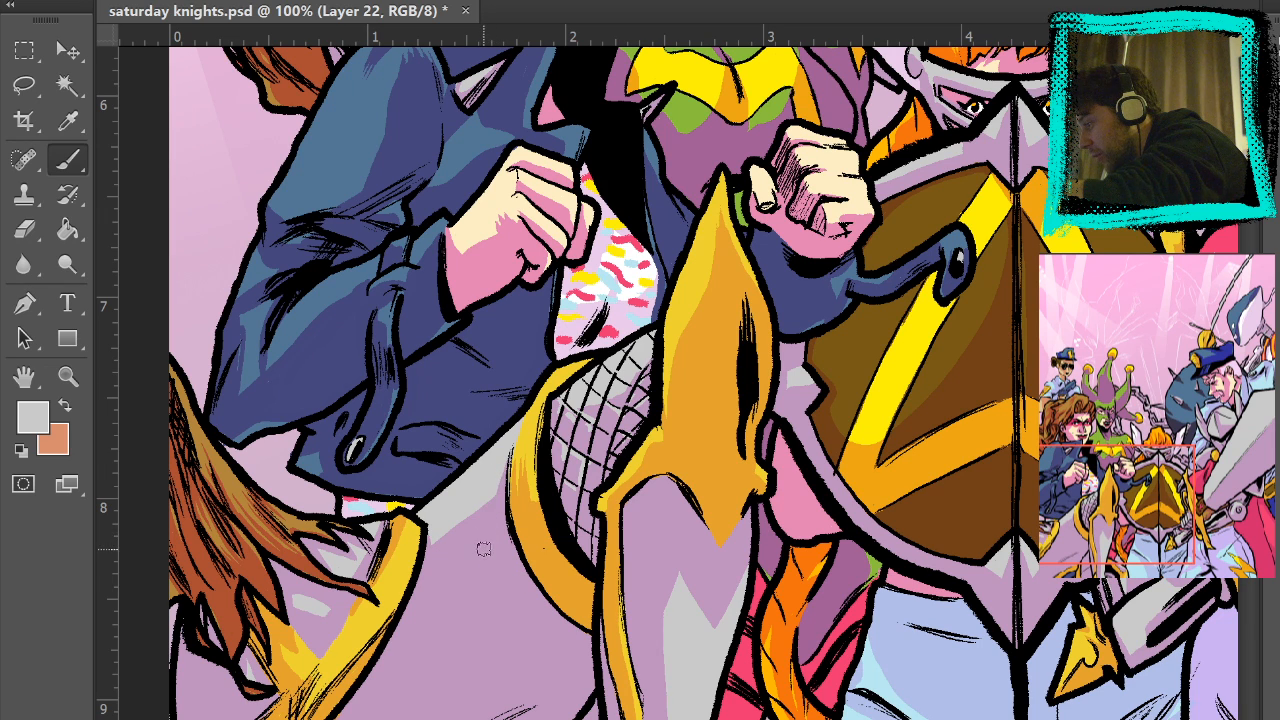
drag(481, 548, 484, 486)
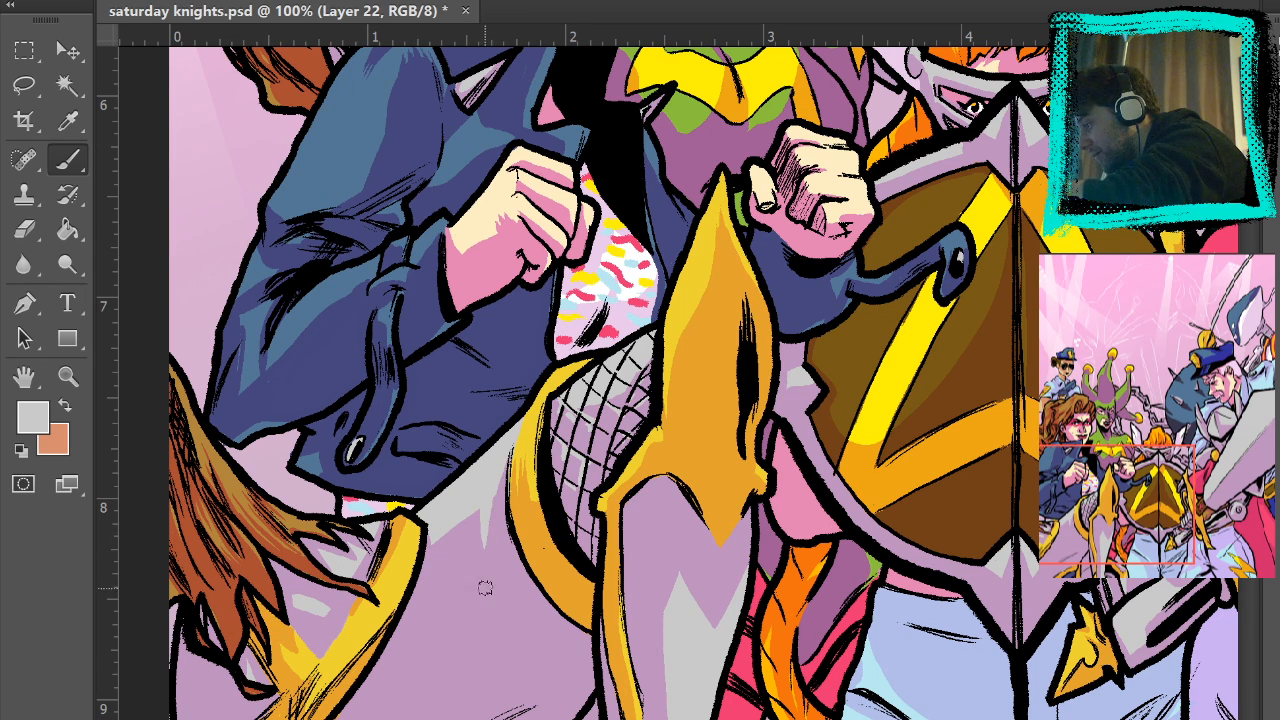
drag(474, 551, 480, 502)
drag(470, 549, 472, 493)
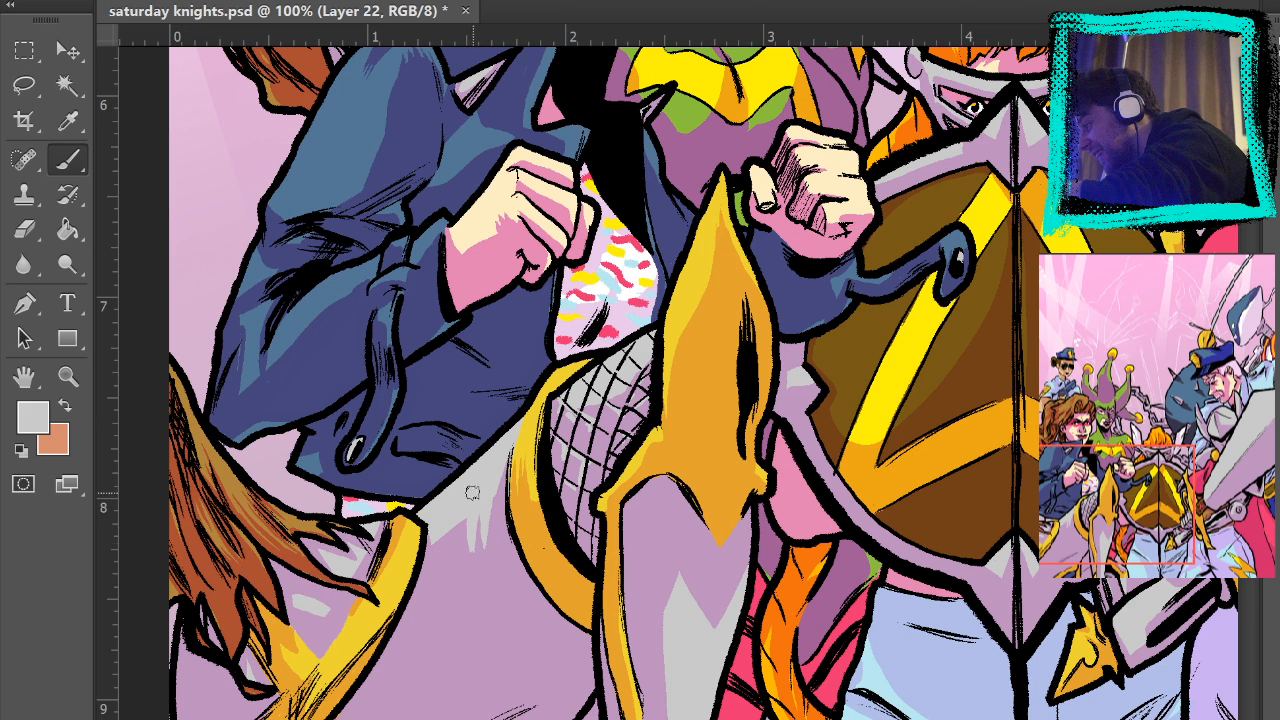
key(ctrl+z)
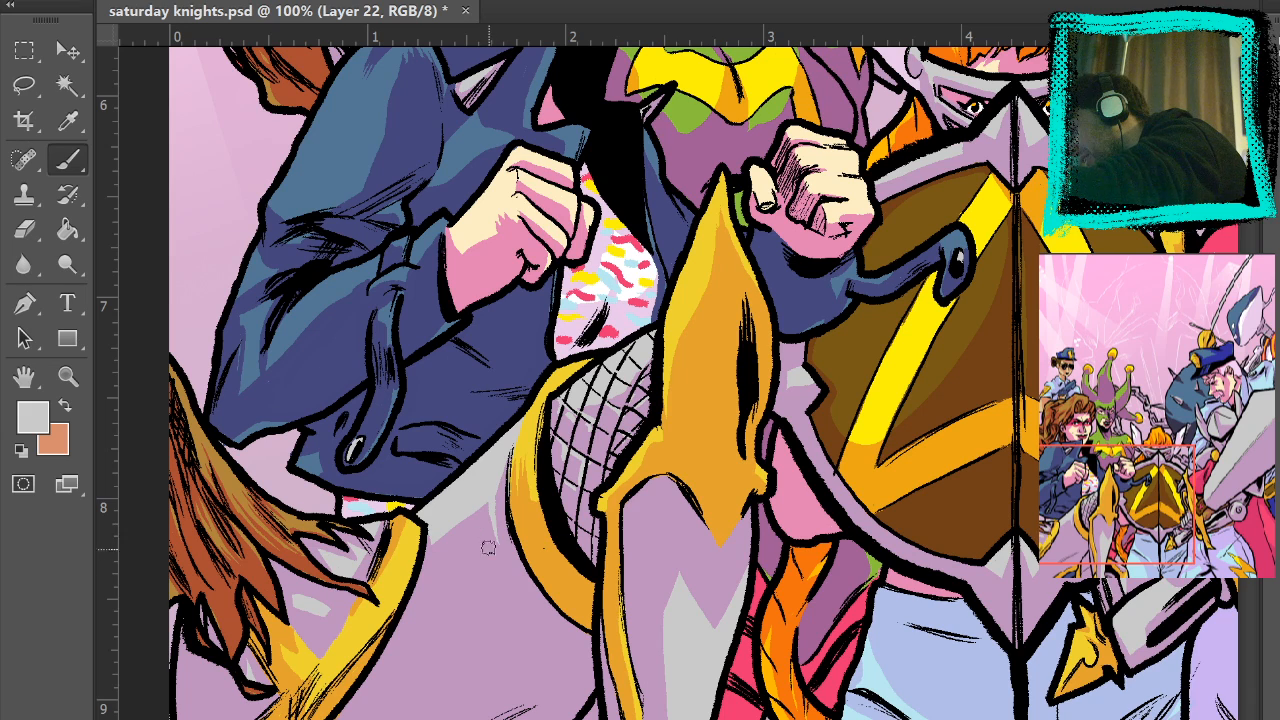
- Paint tapered light grey strokes from the thigh armour's purple shadow into its highlight, redoing one unsatisfactory stroke
drag(489, 547, 486, 493)
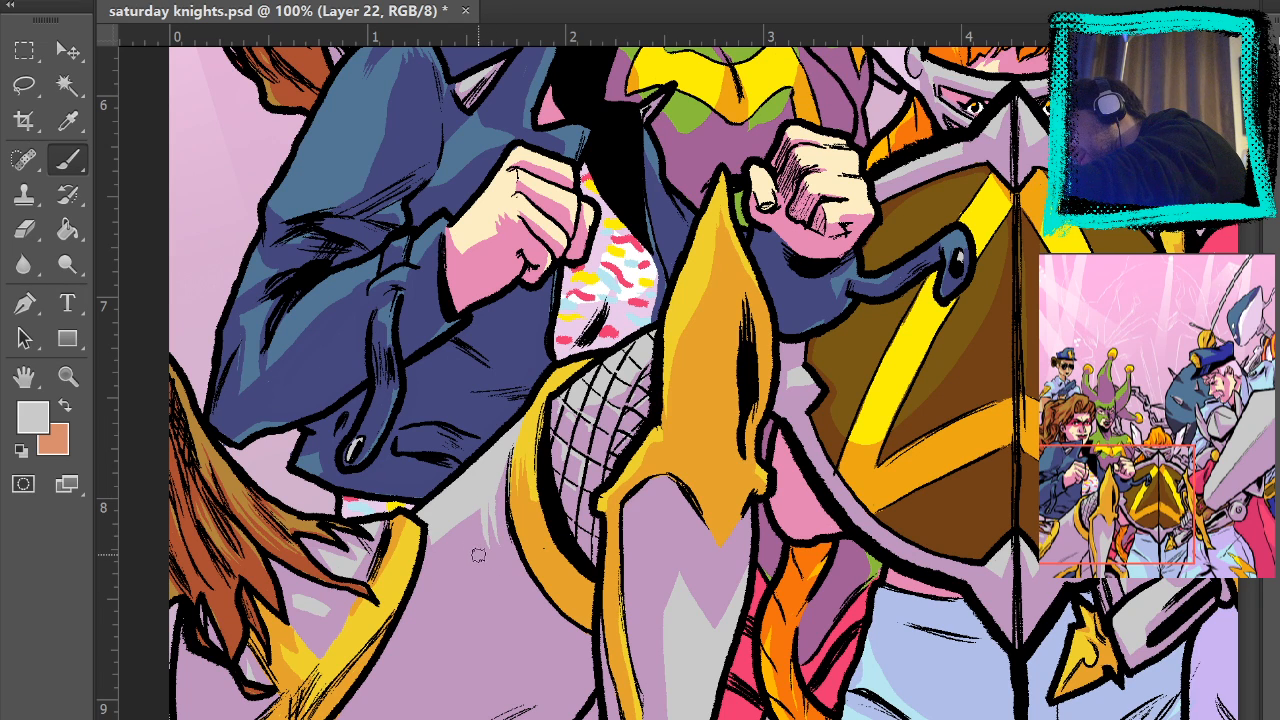
drag(478, 555, 474, 491)
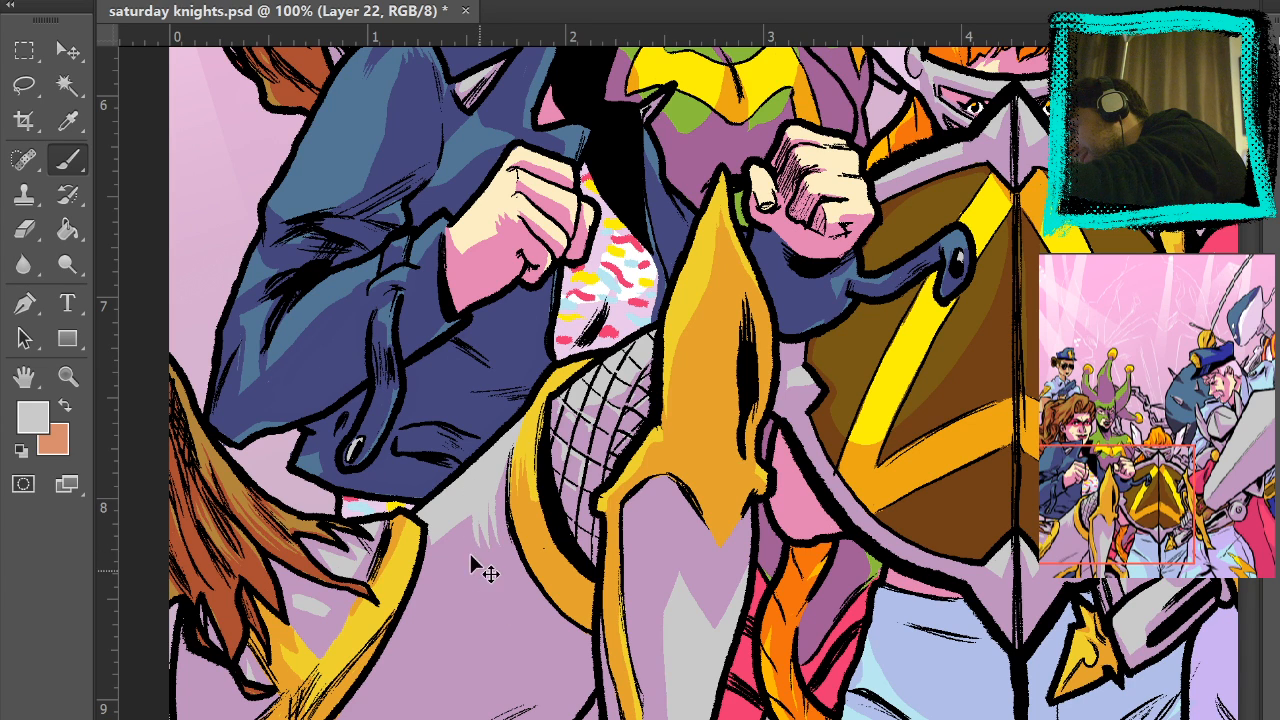
key(ctrl+z)
drag(474, 552, 472, 498)
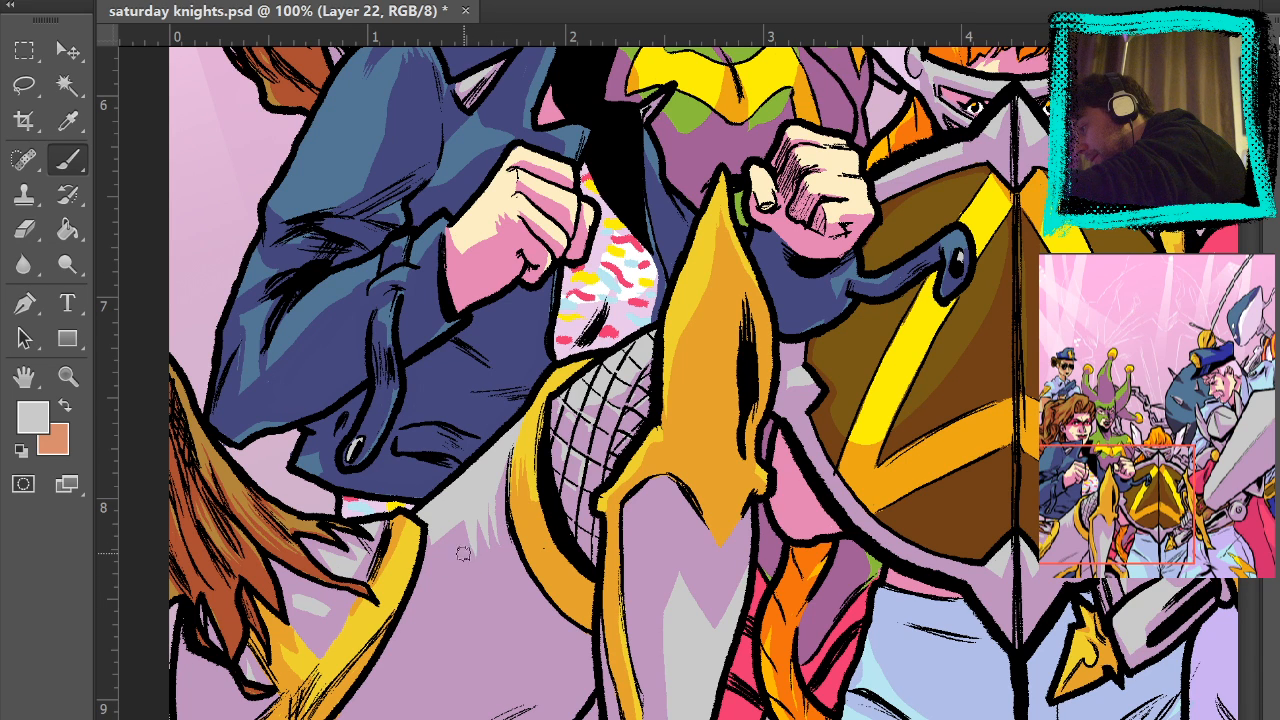
mouse_move(464, 514)
mouse_down()
mouse_move(472, 548)
mouse_move(466, 495)
mouse_up()
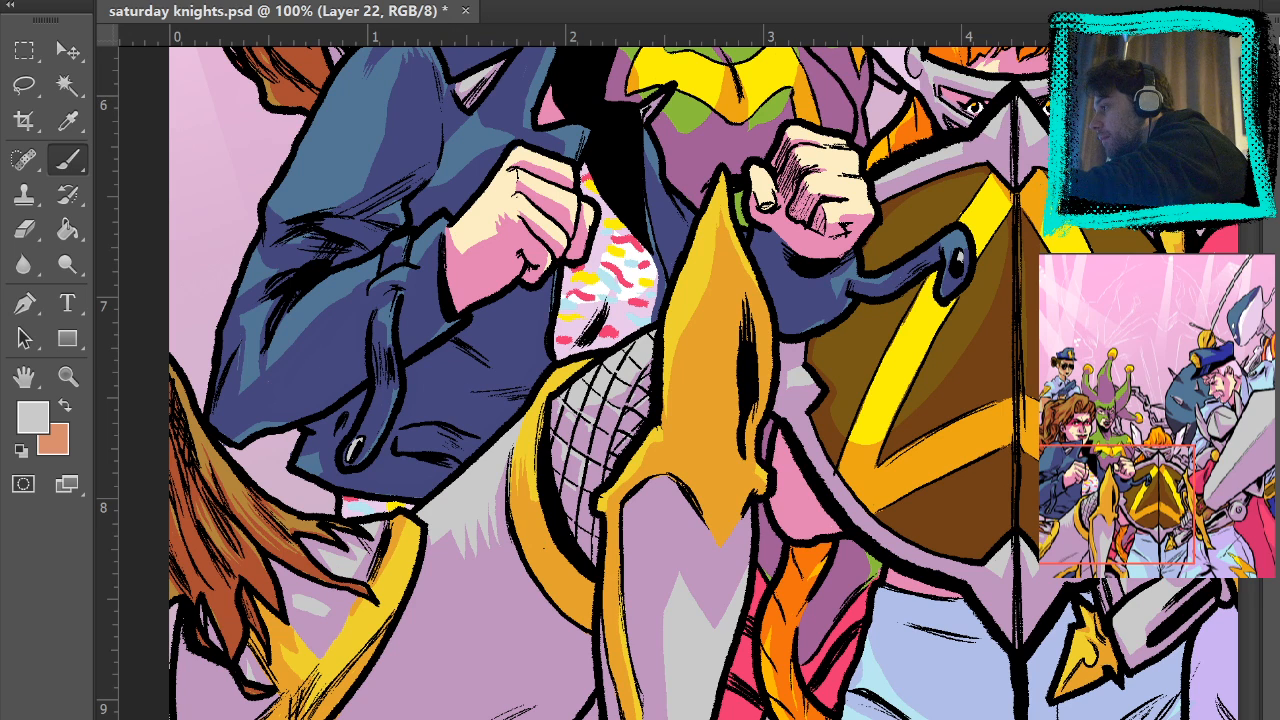
- Examine the shading across the whole illustration, including the large blade, the shield, the armoured legs and the pale jeans
key(ctrl+0)
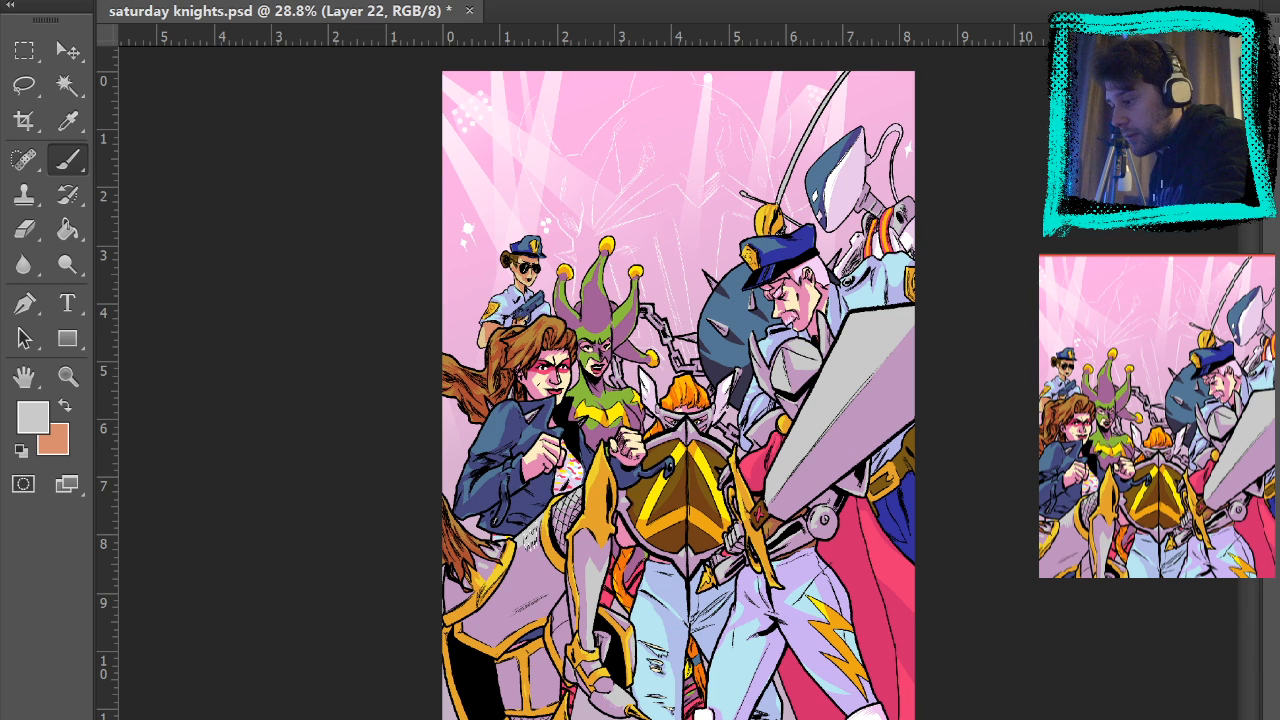
key(m)
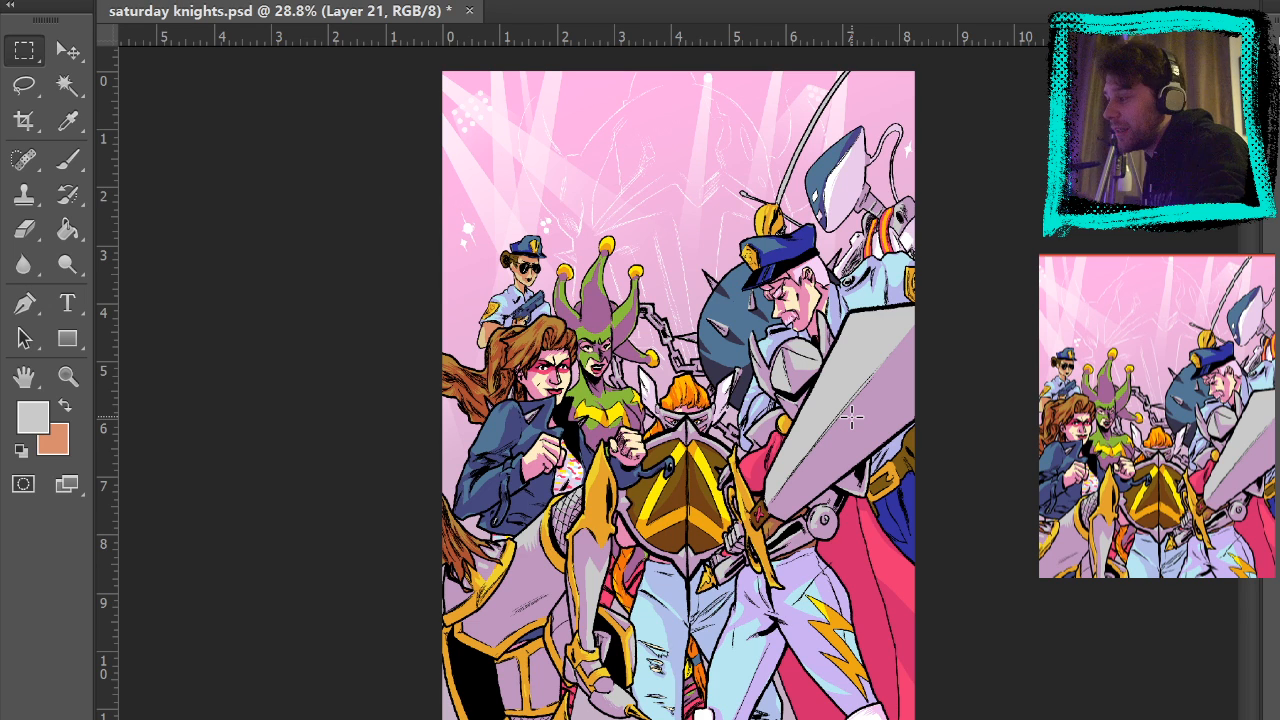
key(z)
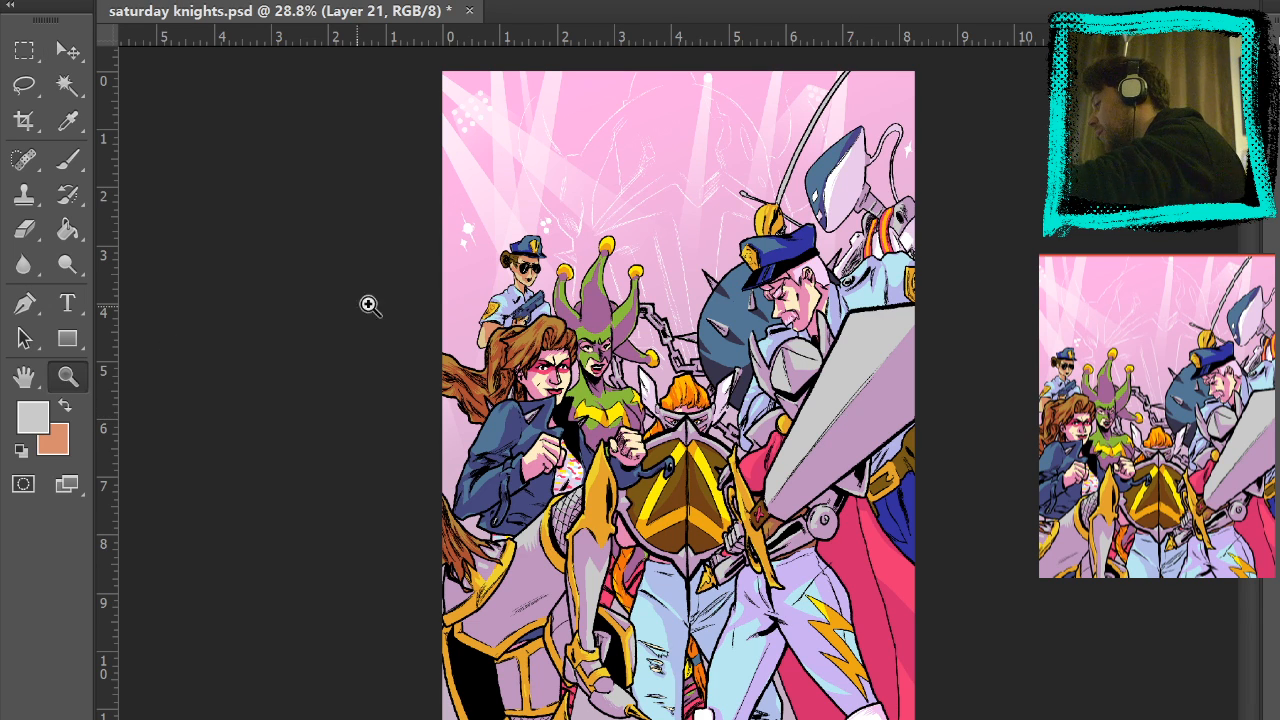
click(948, 282)
click(963, 380)
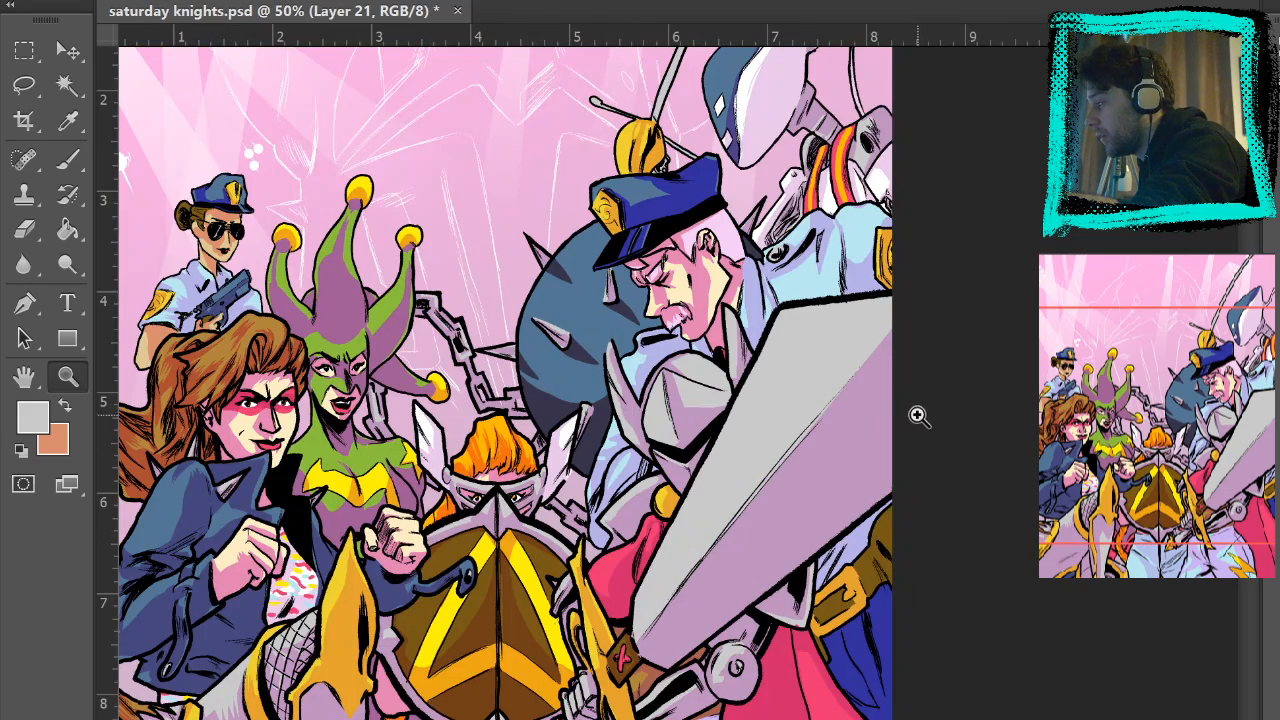
drag(891, 480, 1021, 308)
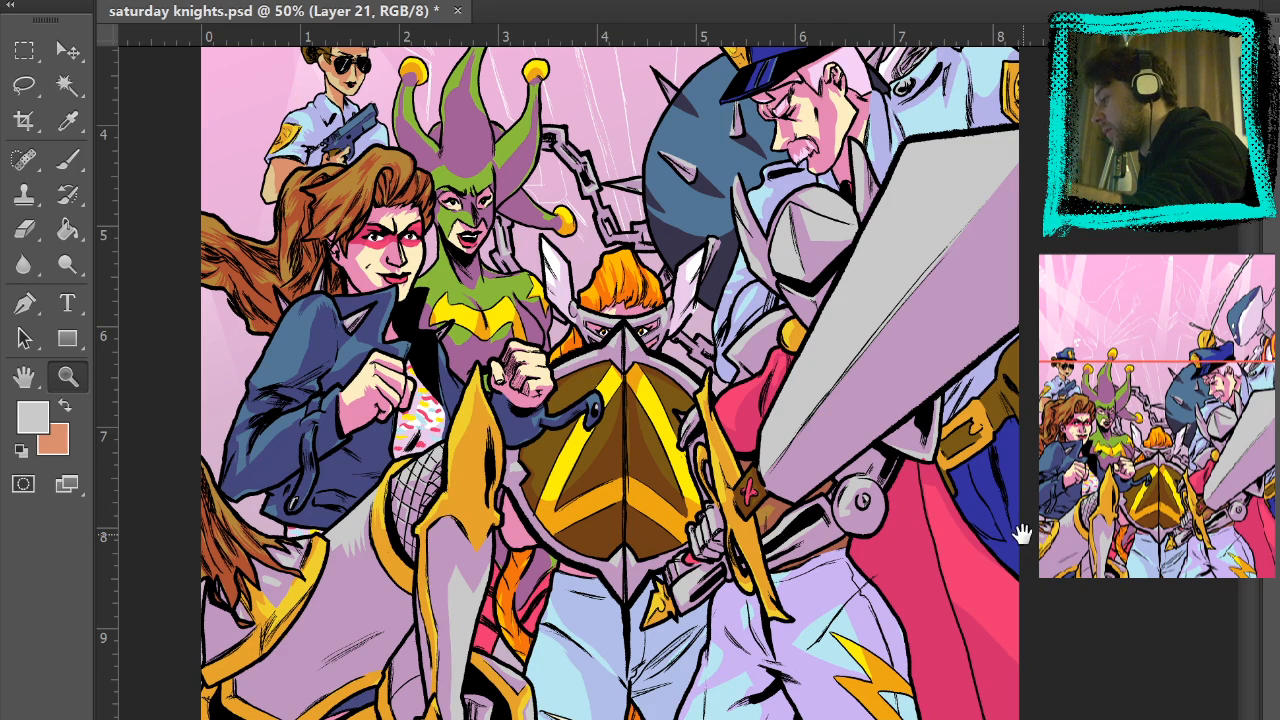
click(678, 635)
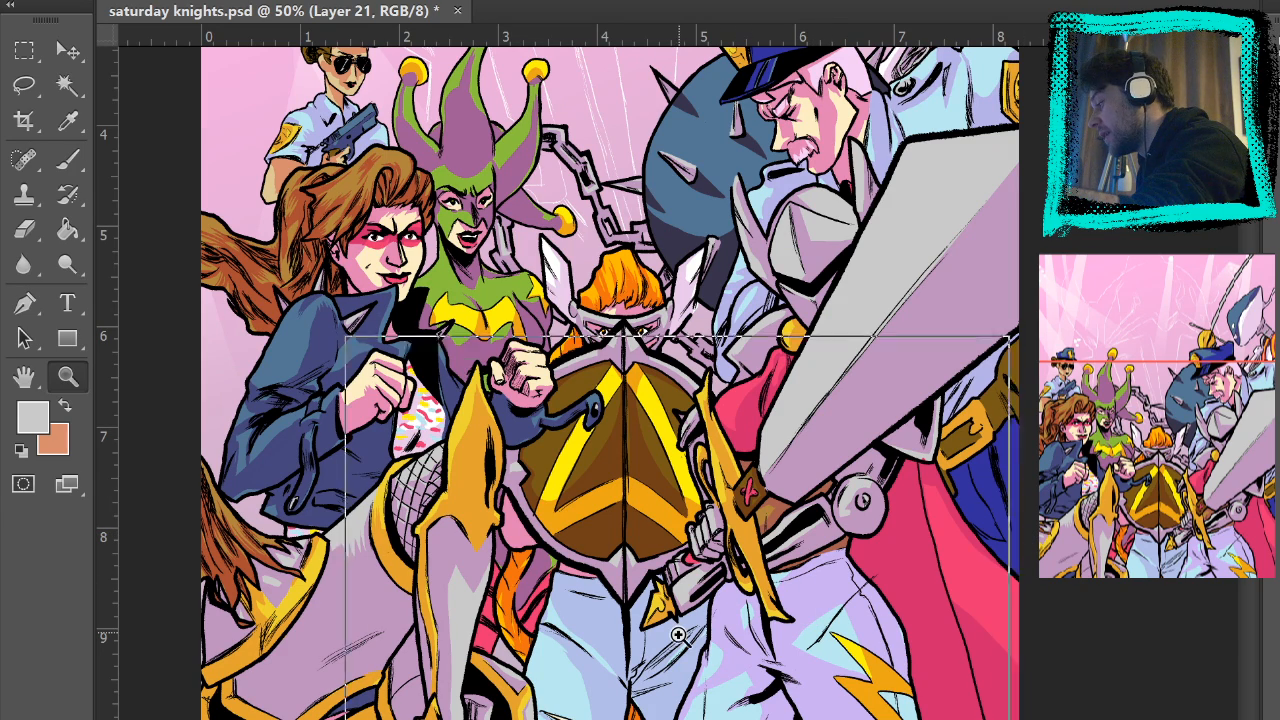
drag(750, 655, 918, 441)
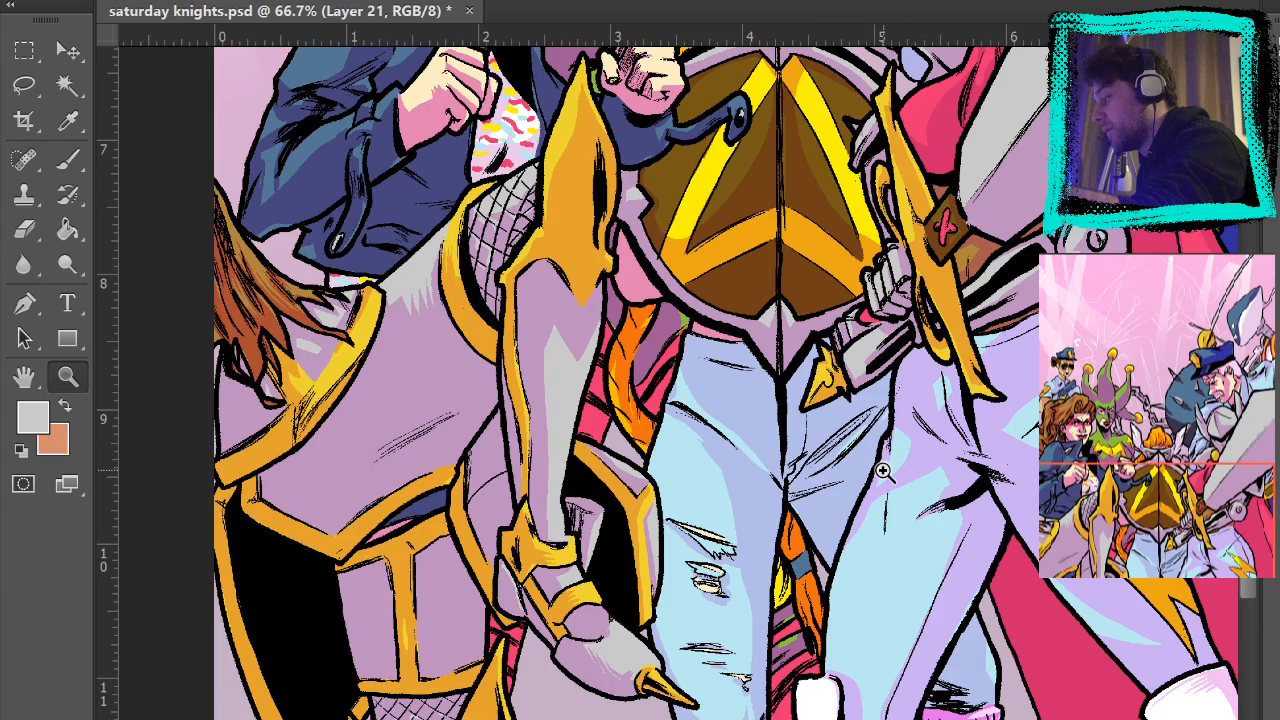
- Set up the Brush with the purple shadow colour sampled from the leg armour
click(591, 381)
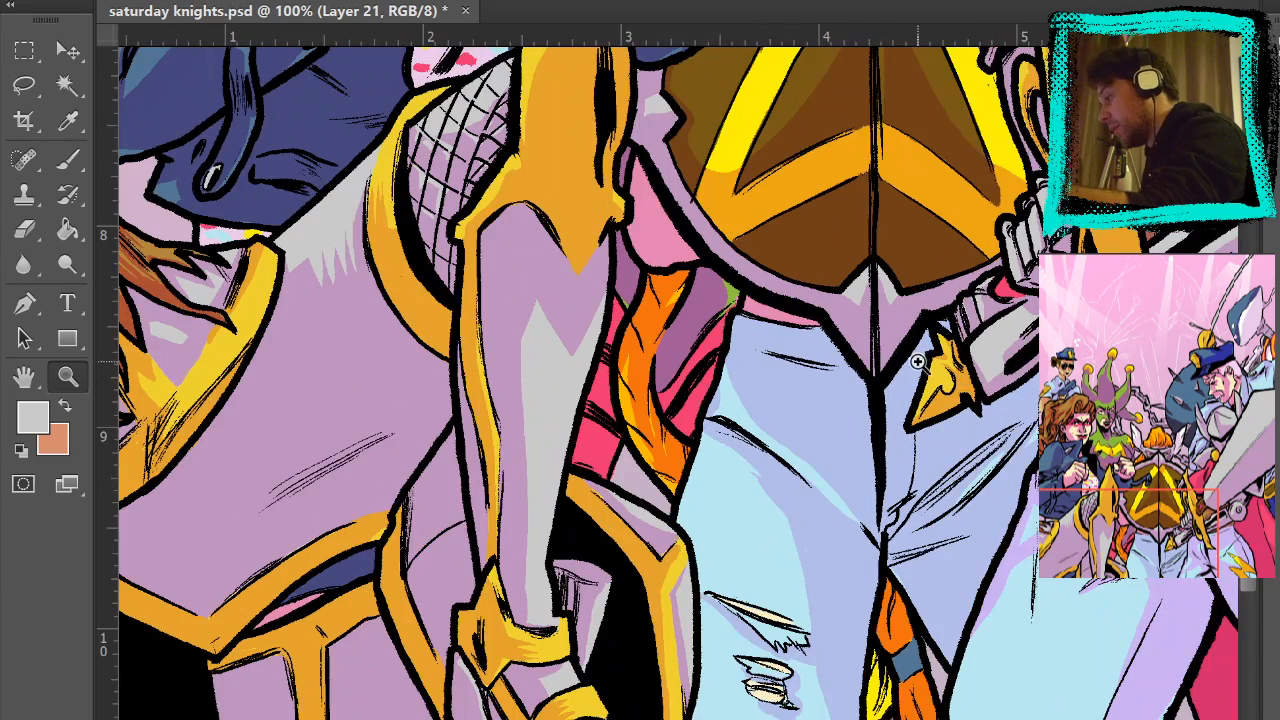
drag(917, 362, 987, 272)
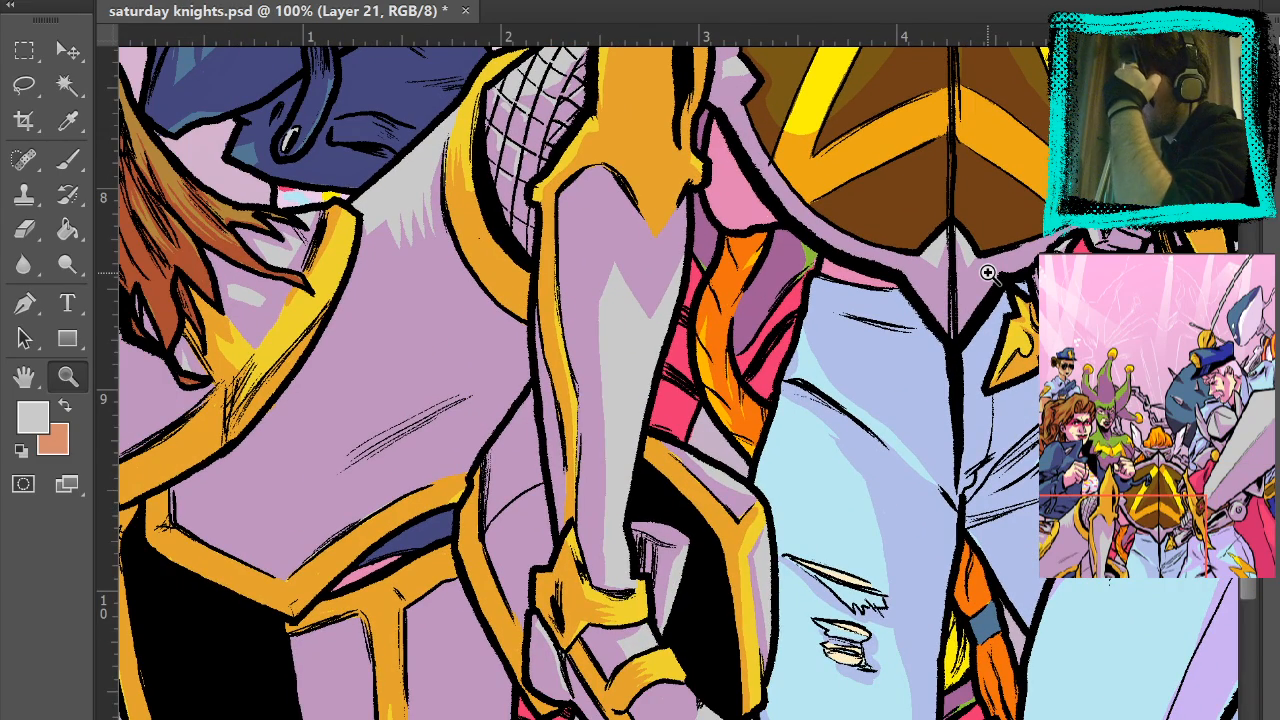
key(b)
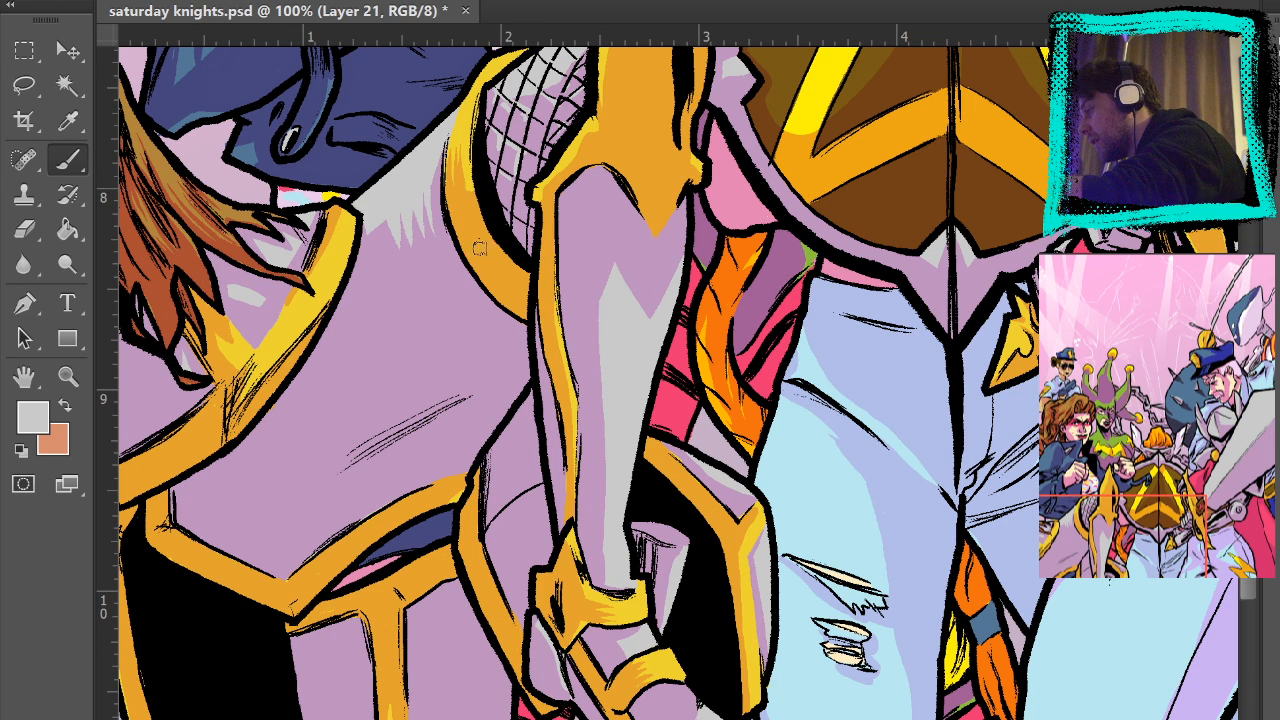
key(i)
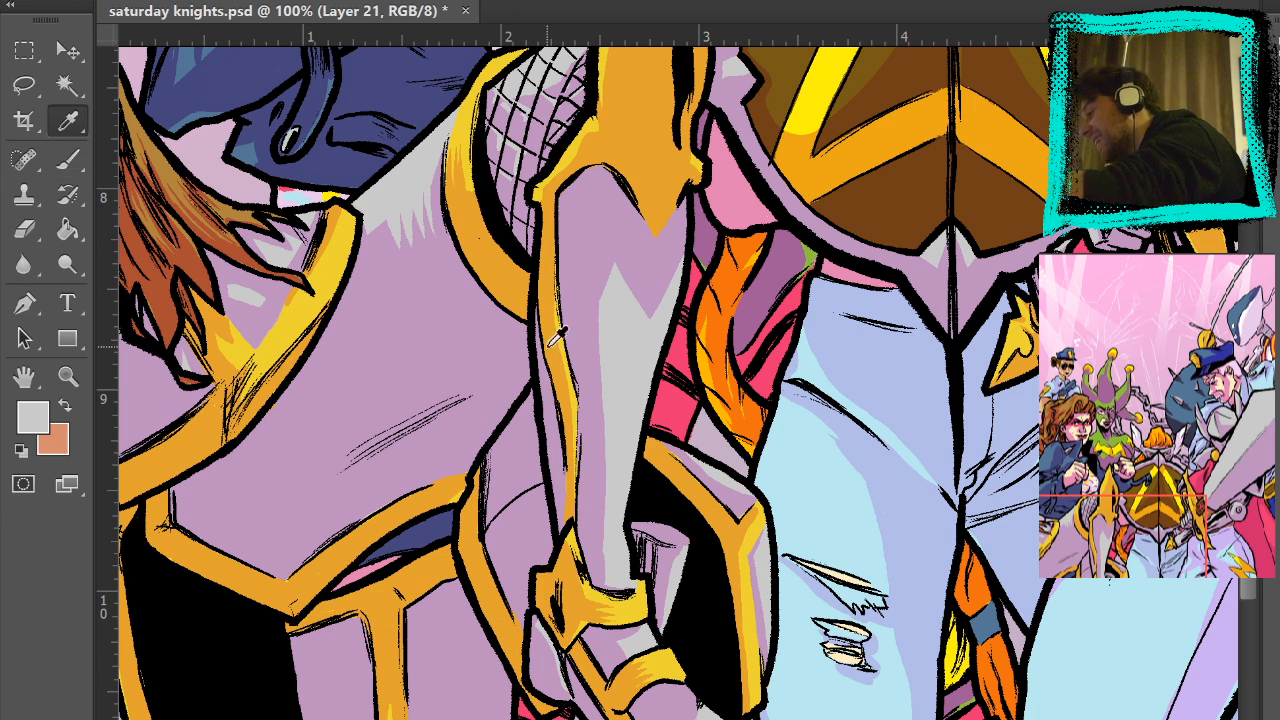
key(b)
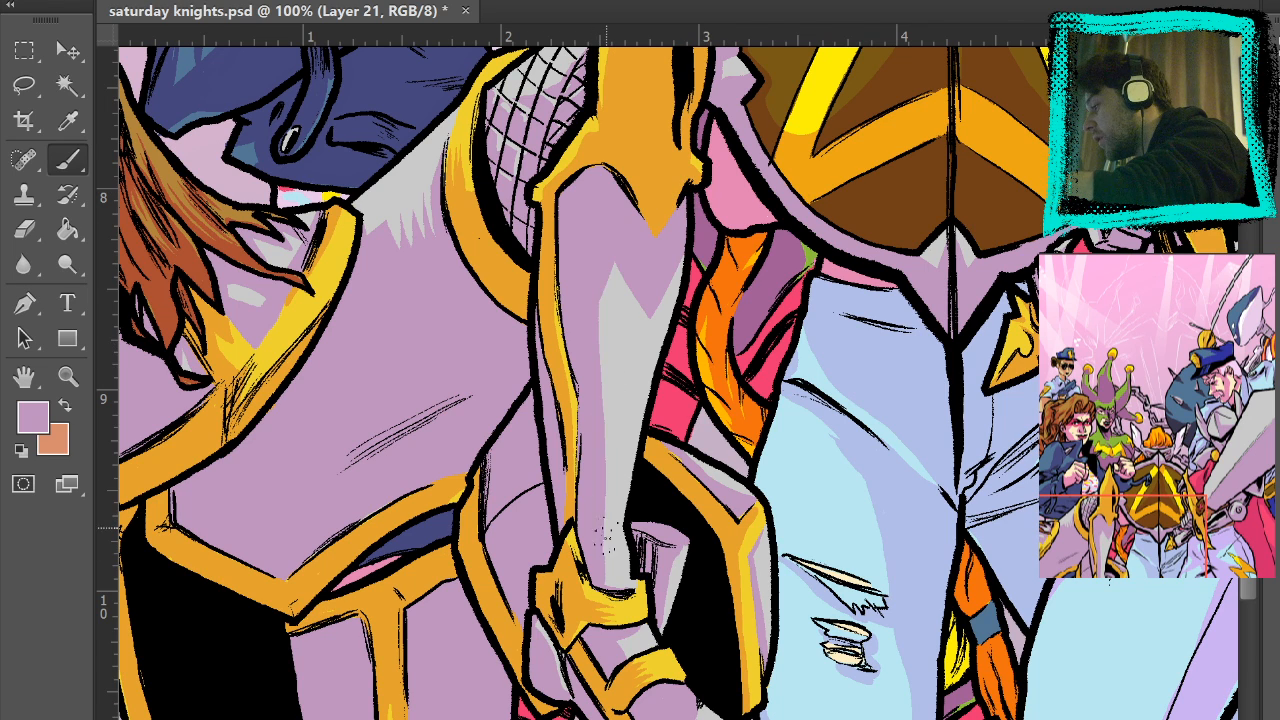
- Try to paint long purple strokes up through the grey highlight on the shin armour below the golden knee guard
mouse_move(606, 528)
mouse_down()
mouse_move(631, 239)
mouse_move(726, 199)
mouse_move(631, 254)
mouse_move(611, 282)
mouse_move(594, 364)
mouse_move(610, 576)
mouse_up()
key(ctrl+z)
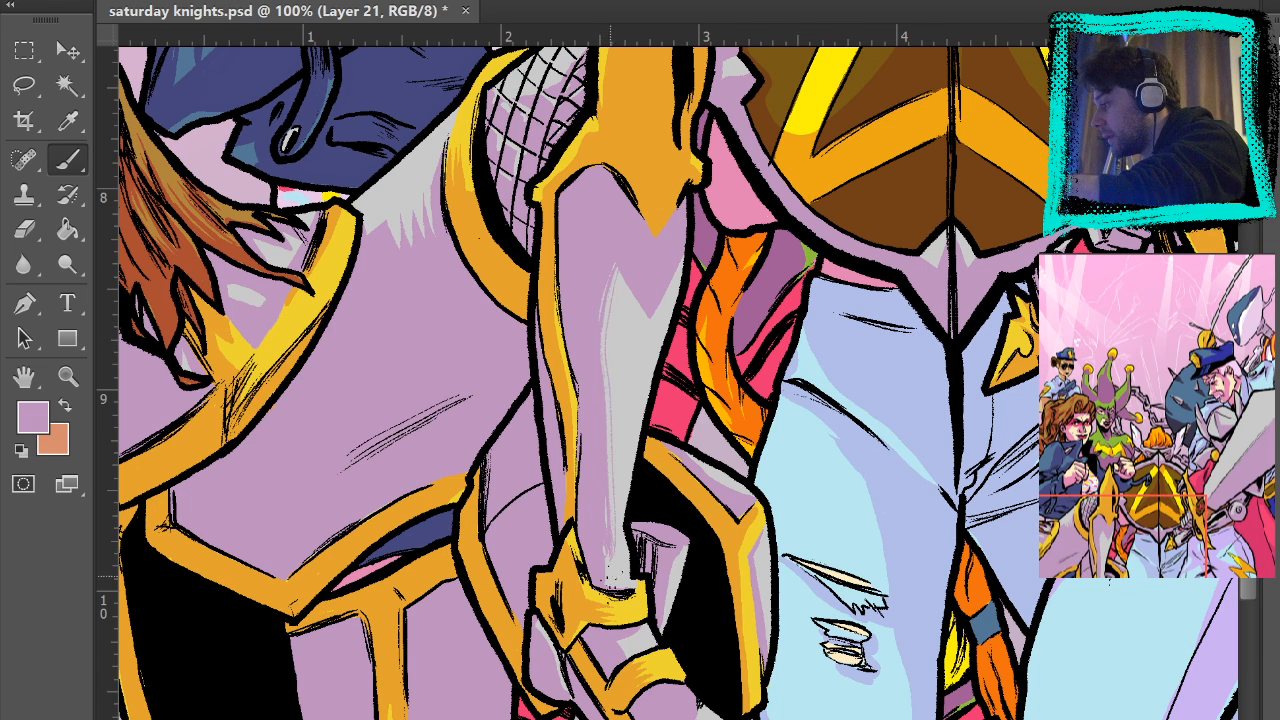
key(ctrl+z)
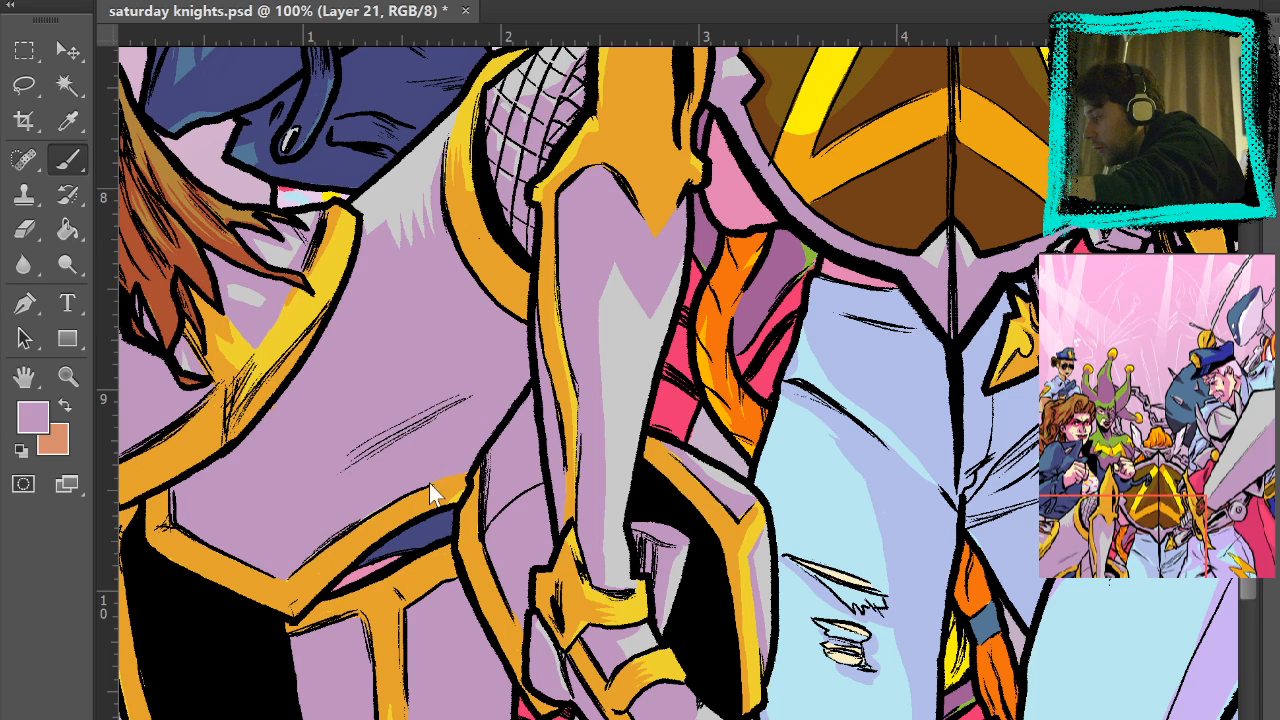
mouse_move(615, 480)
mouse_down()
mouse_move(605, 440)
mouse_move(620, 250)
mouse_up()
key(ctrl+z)
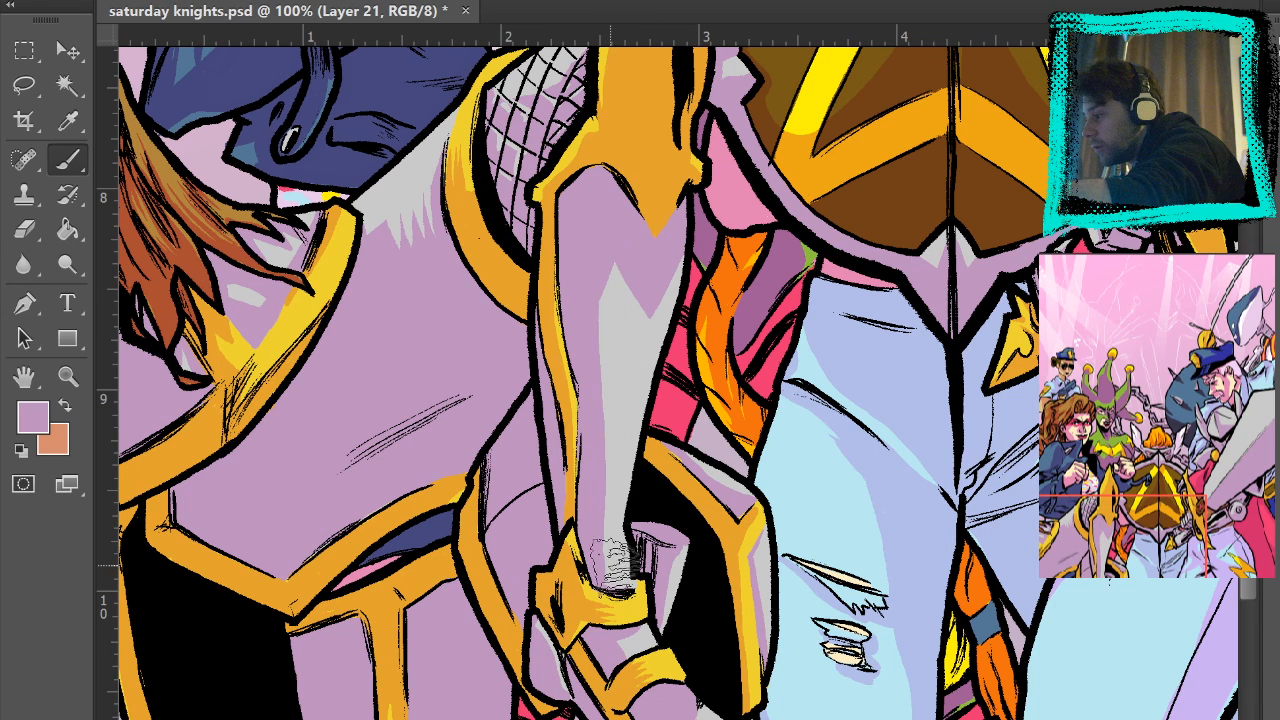
drag(616, 568, 615, 286)
key(ctrl+z)
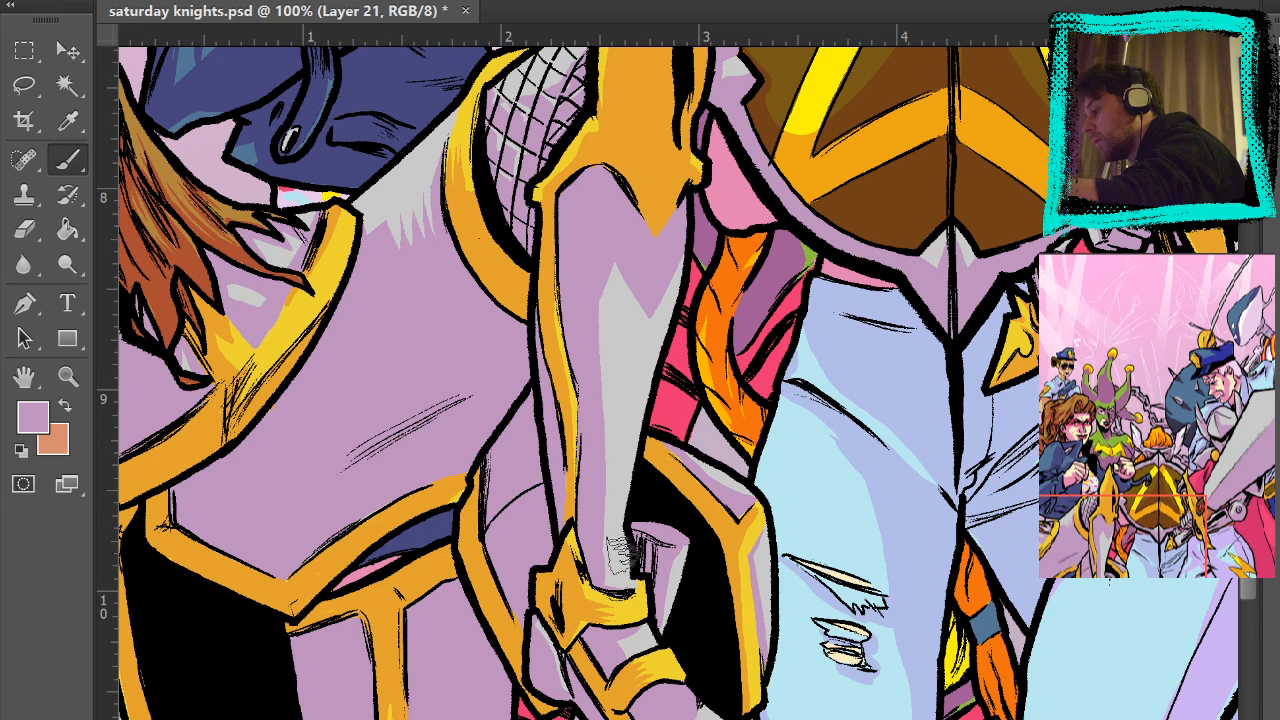
- Try hatching rough purple strokes along the shin armour's grey highlight, from the ankle band up to its pointed tip
drag(607, 580, 590, 514)
drag(601, 400, 616, 262)
key(ctrl+z)
drag(605, 530, 613, 285)
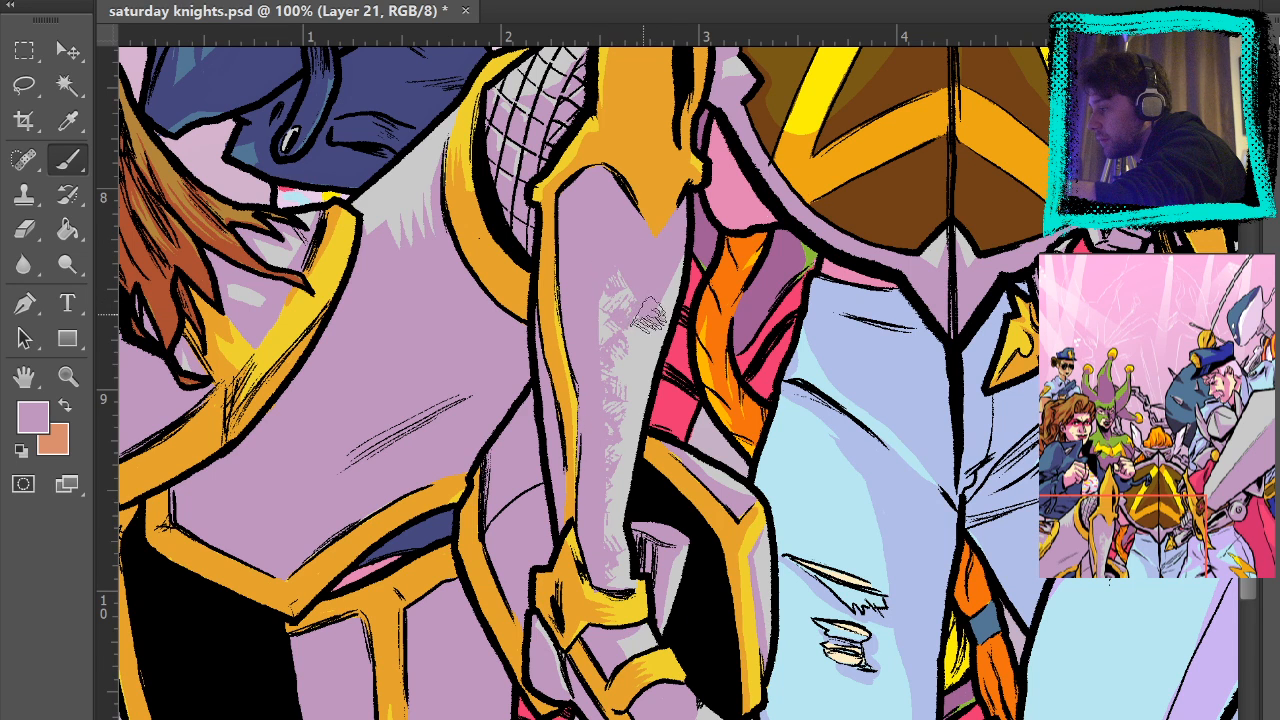
key(ctrl+0)
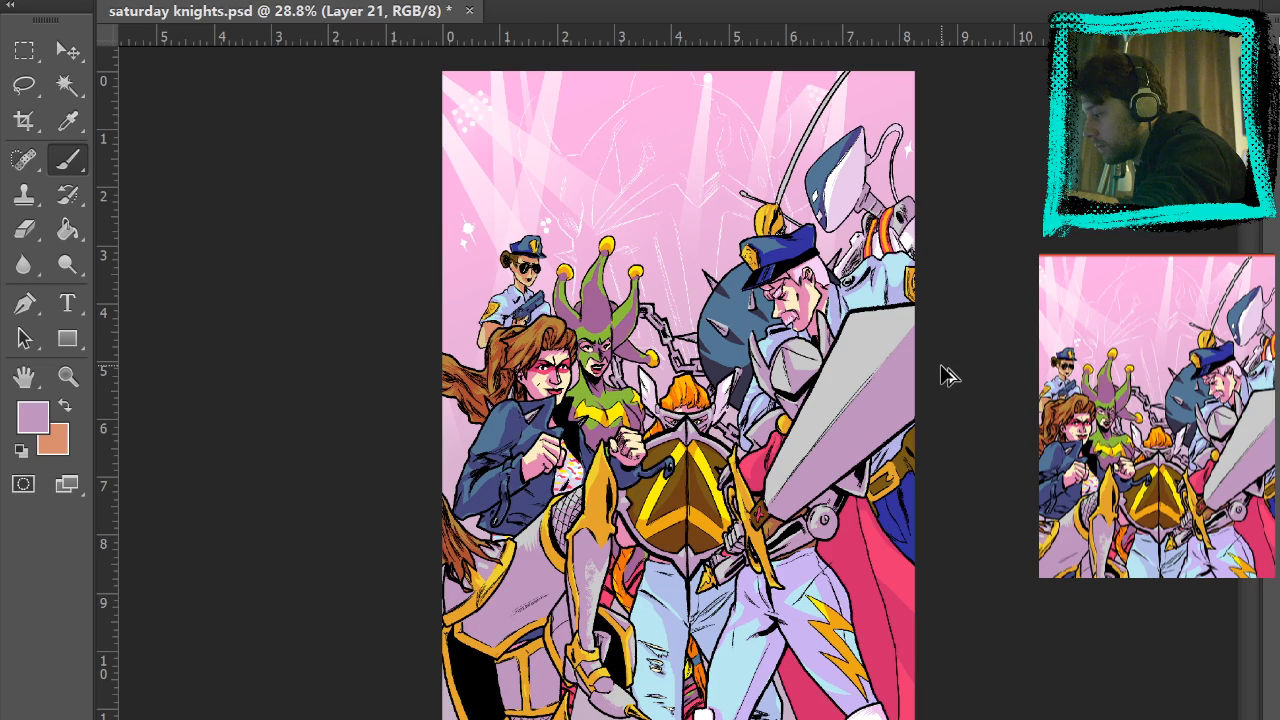
- Try to break up the shin armour's grey highlight with grainy, speckled purple brush strokes
click(68, 376)
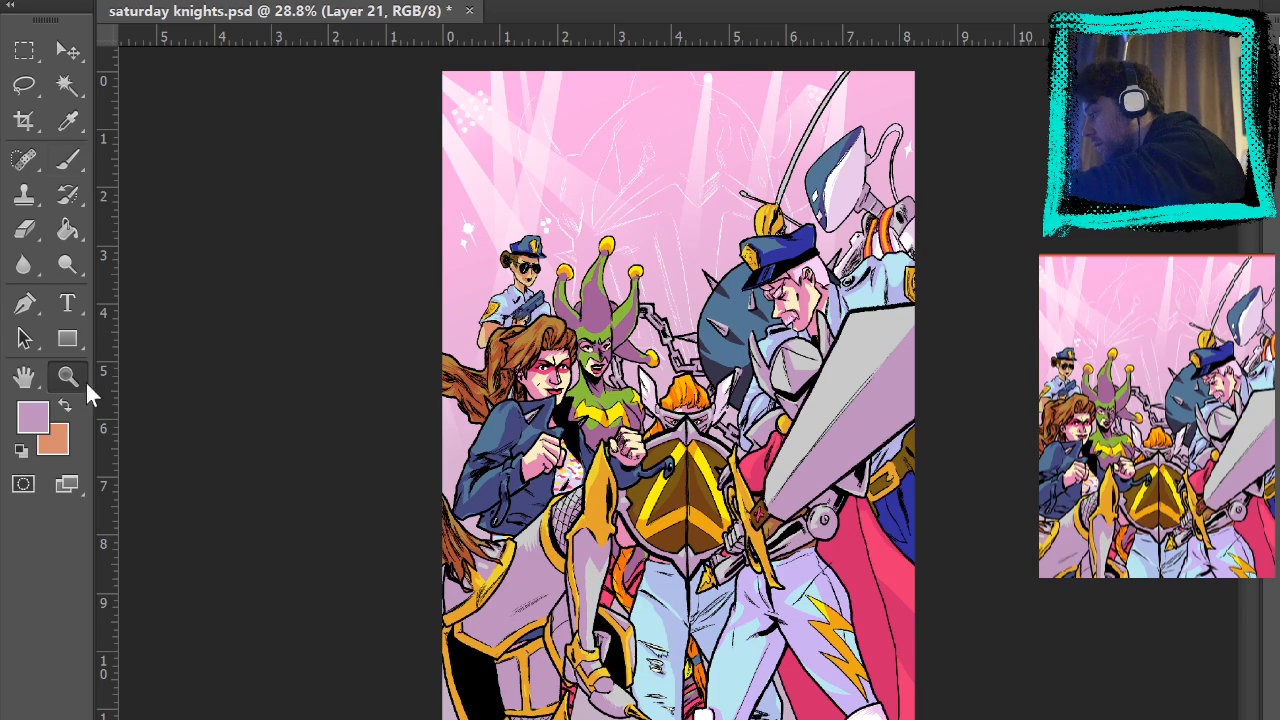
click(620, 614)
click(620, 614)
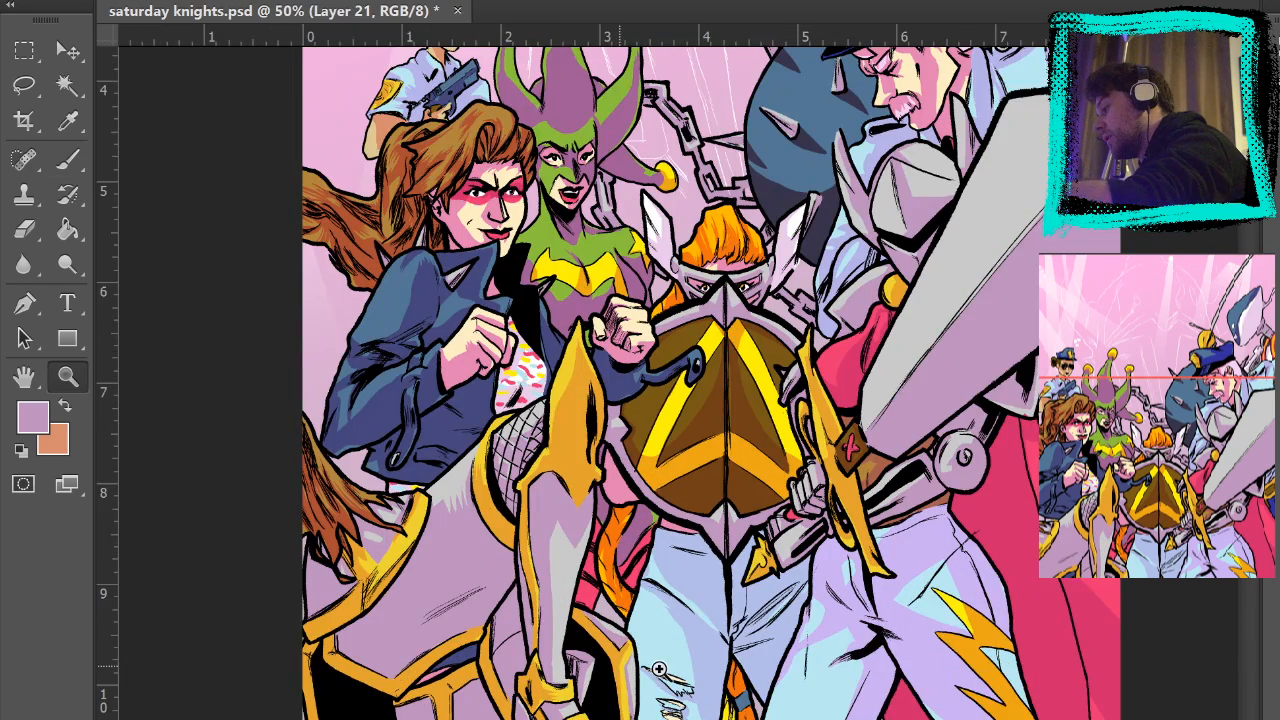
click(700, 560)
click(778, 511)
drag(806, 550, 902, 368)
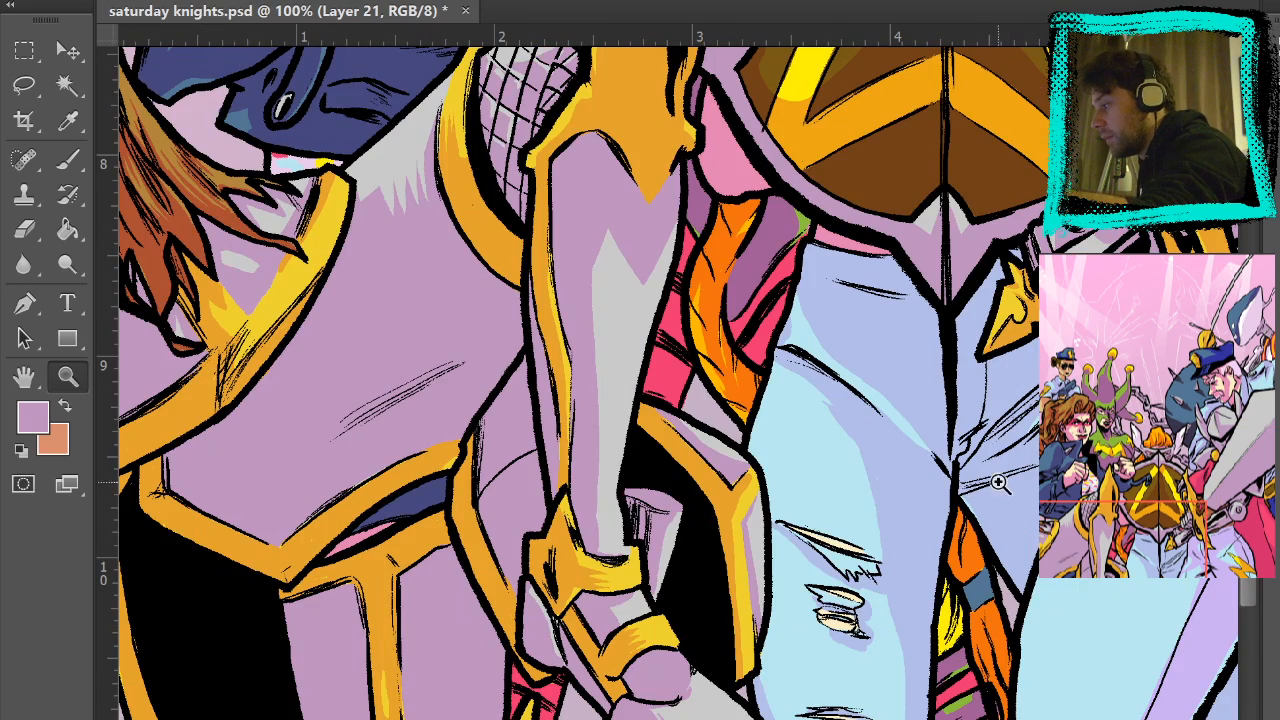
click(82, 160)
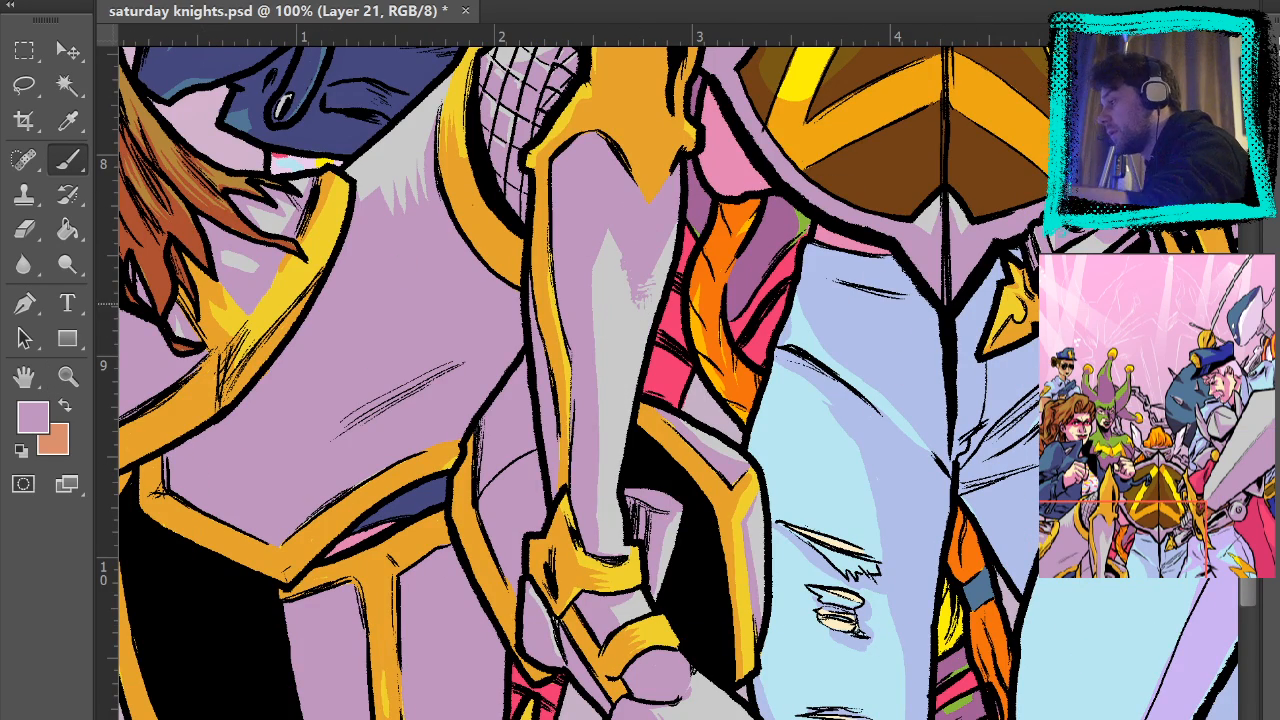
mouse_move(640, 277)
mouse_down()
mouse_move(625, 205)
mouse_move(692, 268)
mouse_move(667, 323)
mouse_move(643, 283)
mouse_move(646, 300)
mouse_move(628, 193)
mouse_move(656, 300)
mouse_move(628, 229)
mouse_up()
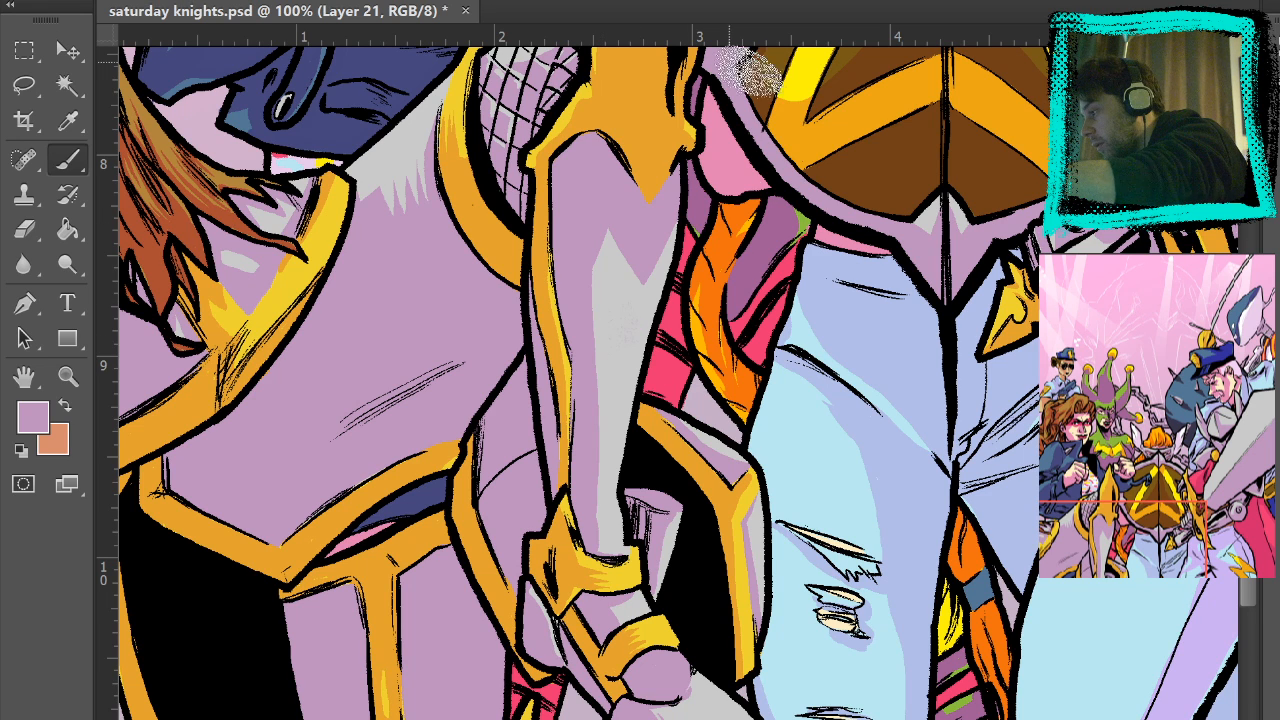
mouse_move(688, 255)
mouse_down()
mouse_move(738, 100)
mouse_move(640, 380)
mouse_move(638, 305)
mouse_move(666, 240)
mouse_move(626, 218)
mouse_move(690, 230)
mouse_up()
key(ctrl+z)
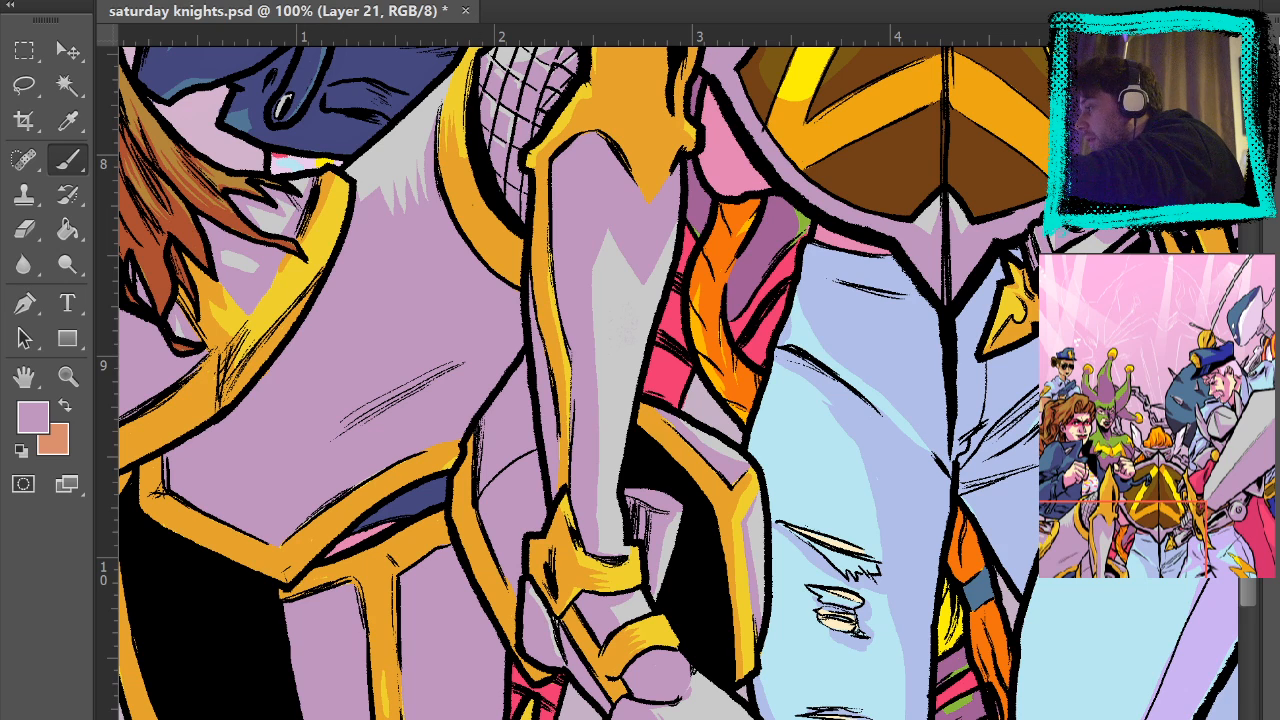
mouse_move(668, 304)
mouse_down()
mouse_move(657, 240)
mouse_move(674, 245)
mouse_move(636, 268)
mouse_move(634, 218)
mouse_move(600, 486)
mouse_up()
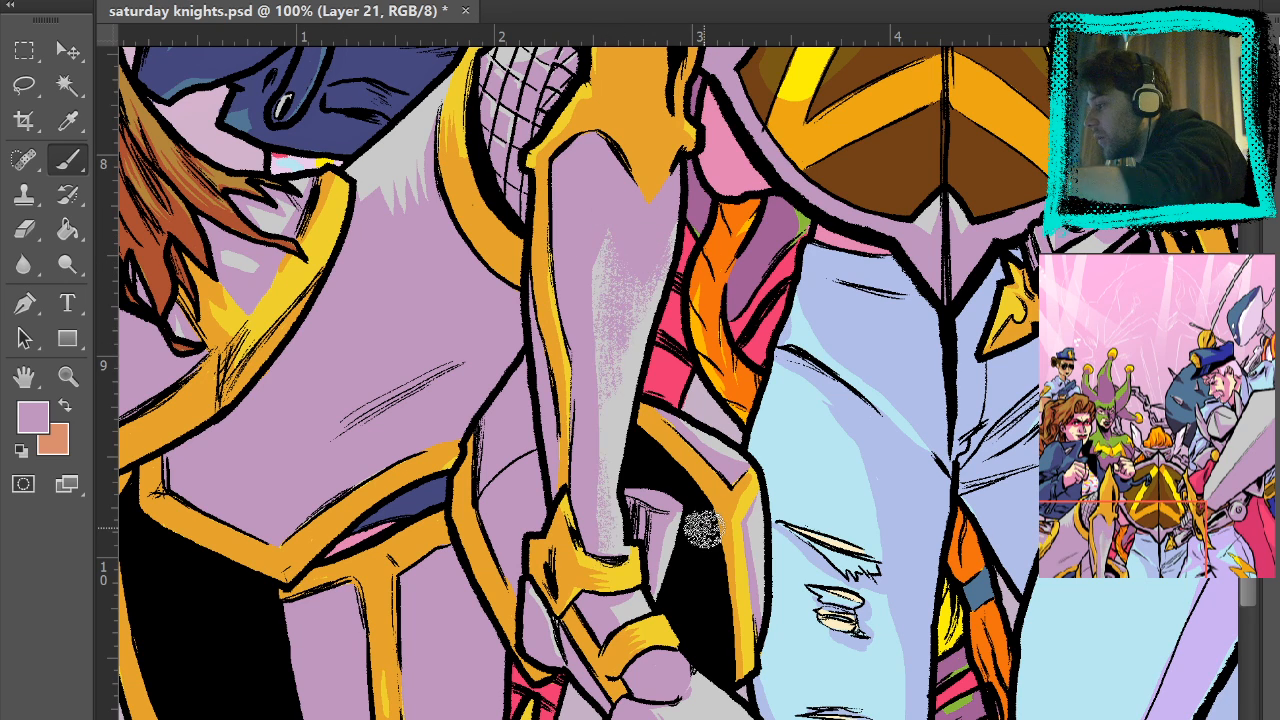
key(ctrl+z)
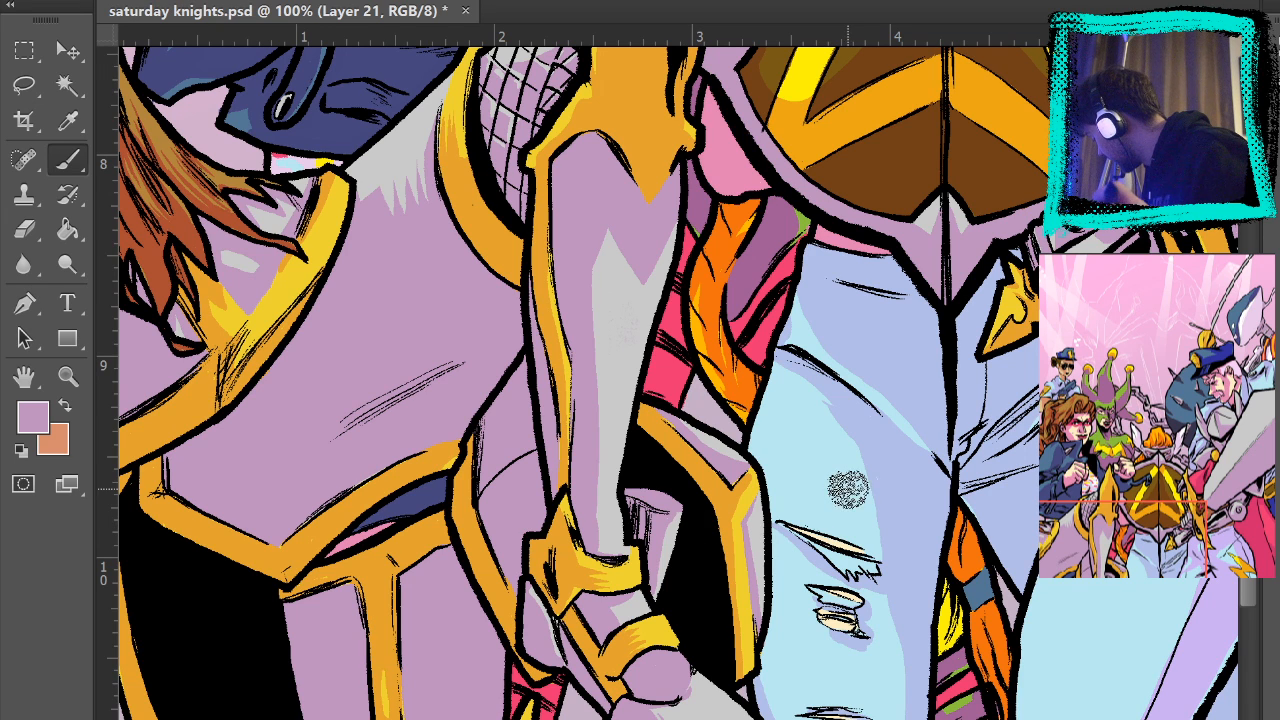
- Stipple purple shading along the edges of the grey highlights on the shin armour and the pointed foot armour
mouse_move(612, 228)
mouse_down()
mouse_move(601, 291)
mouse_move(631, 215)
mouse_move(597, 344)
mouse_move(625, 450)
mouse_move(603, 243)
mouse_move(615, 525)
mouse_move(610, 297)
mouse_move(642, 566)
mouse_move(612, 490)
mouse_move(623, 538)
mouse_move(610, 205)
mouse_move(635, 472)
mouse_move(618, 485)
mouse_move(613, 215)
mouse_move(635, 378)
mouse_up()
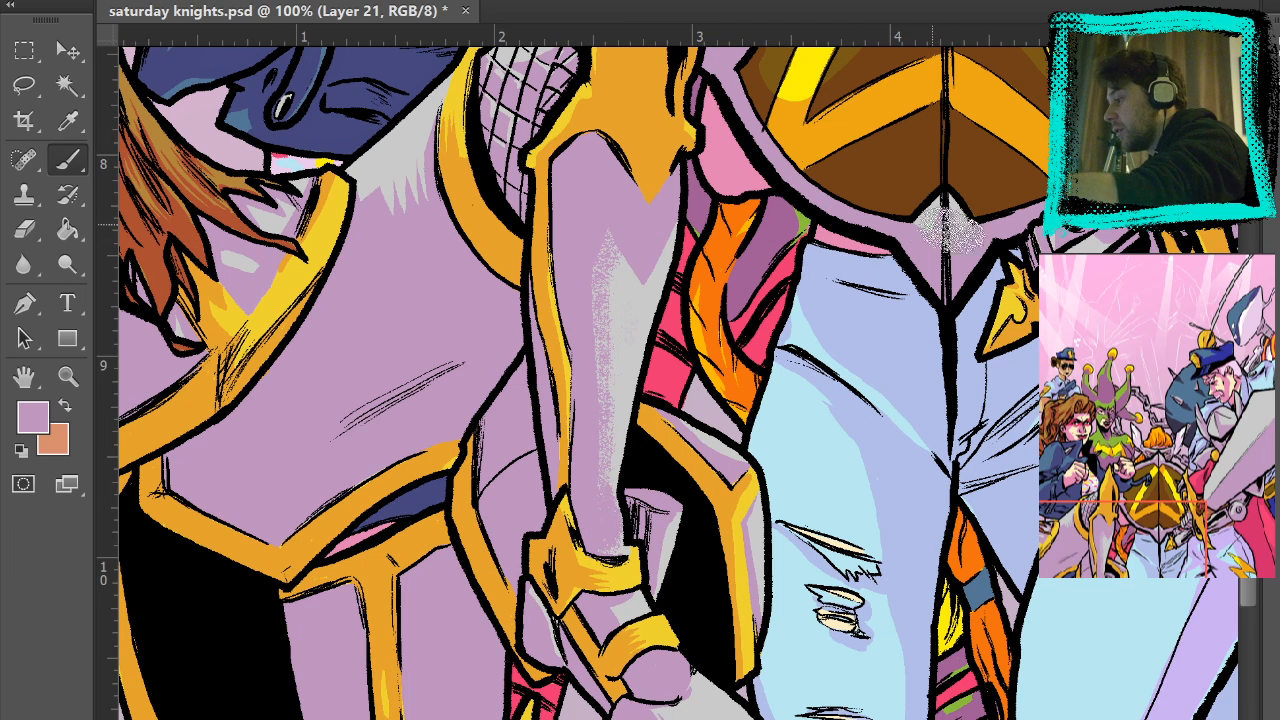
drag(635, 520, 605, 527)
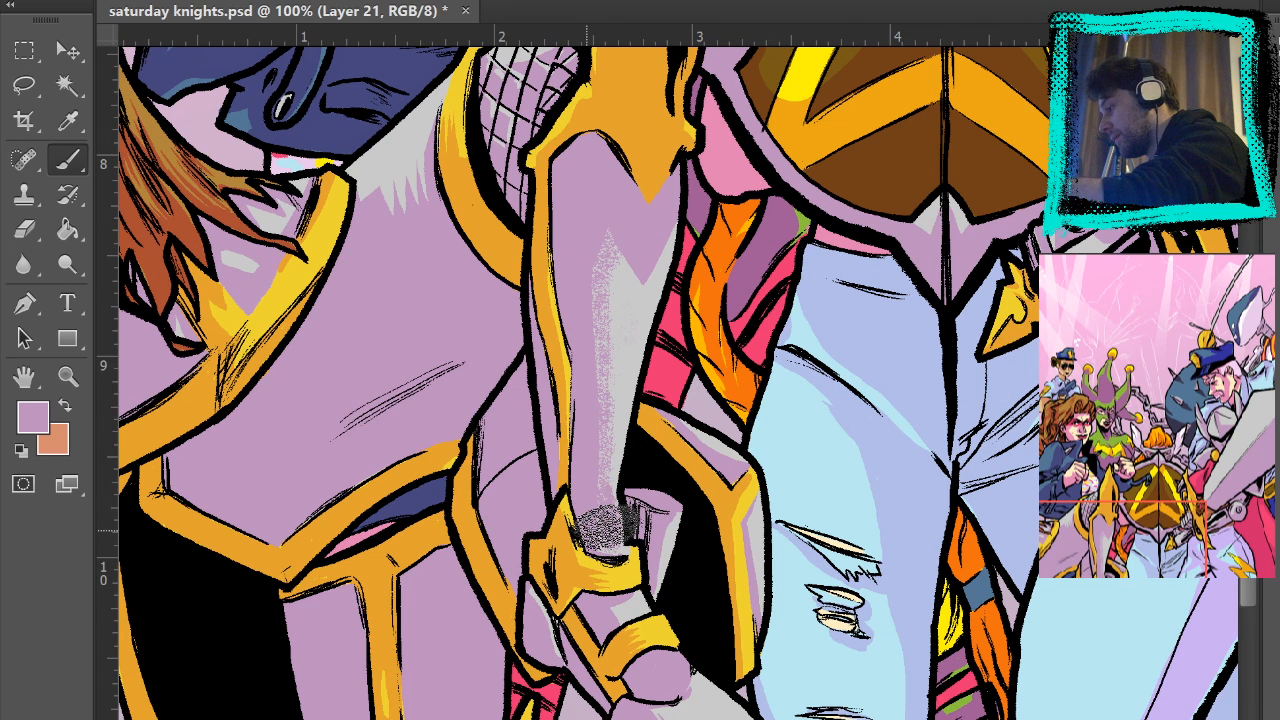
key(ctrl+z)
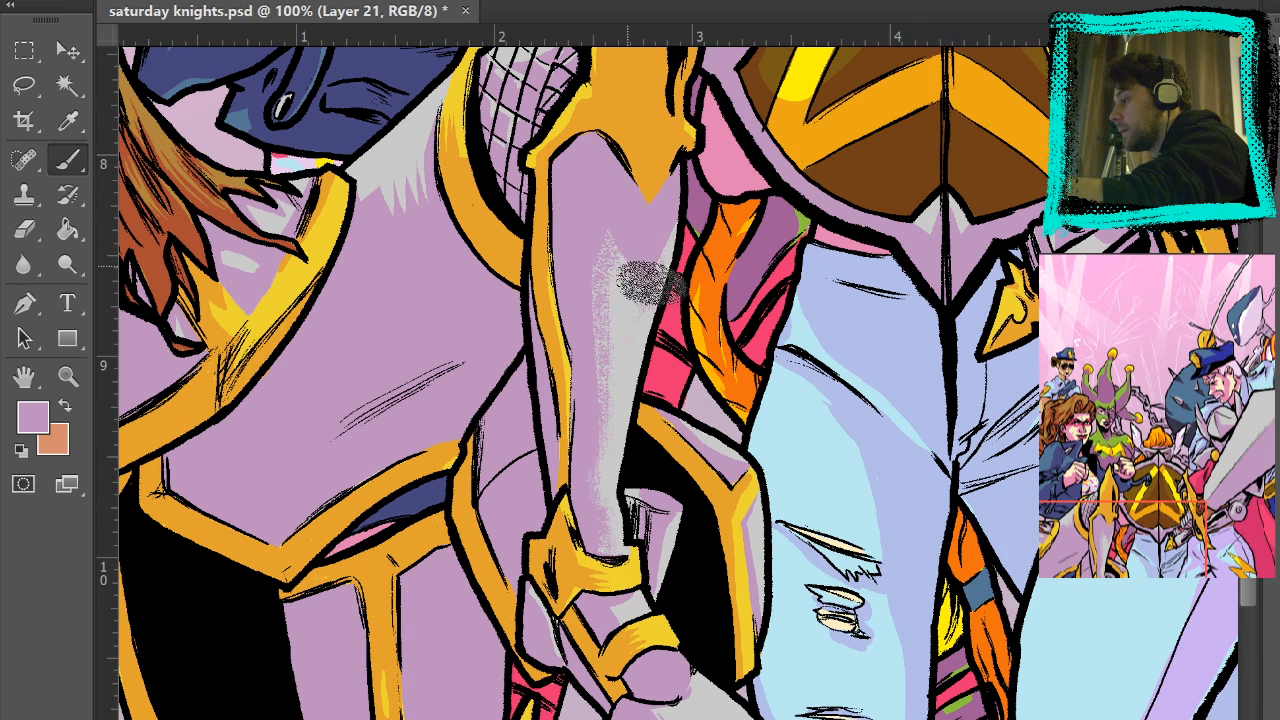
mouse_move(860, 594)
mouse_down()
mouse_move(923, 503)
mouse_move(928, 614)
mouse_up()
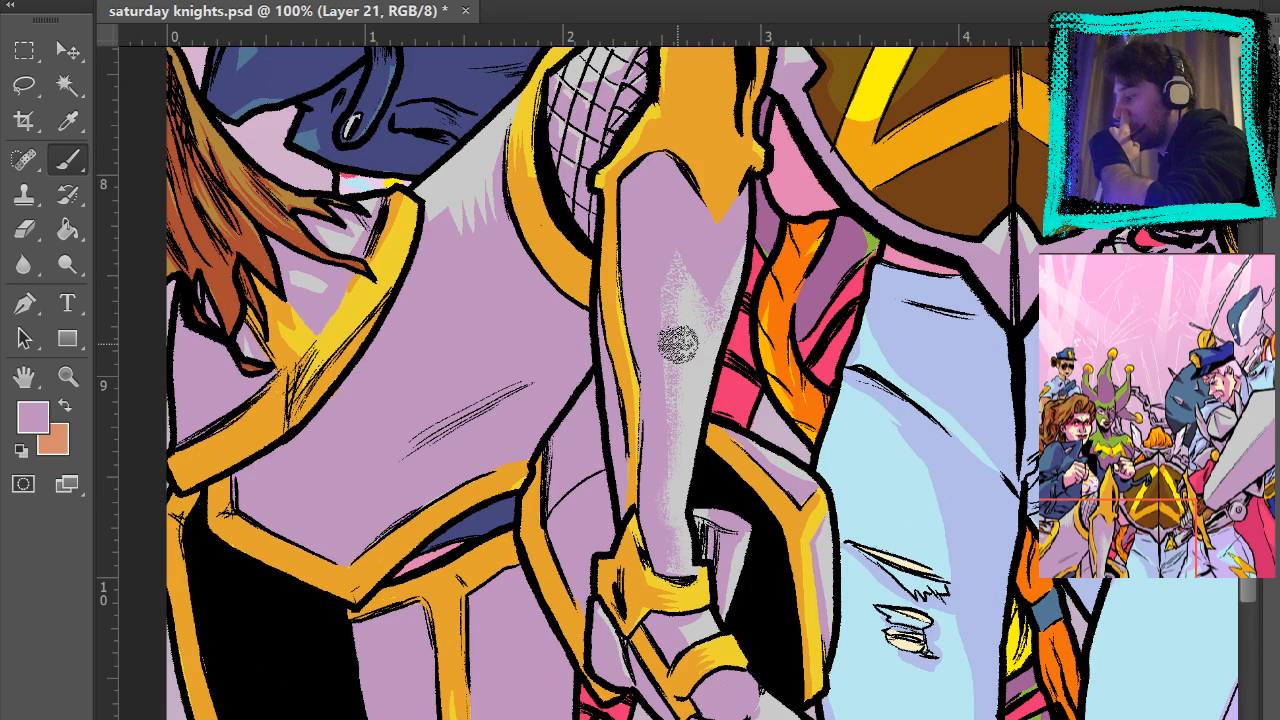
drag(676, 343, 609, 66)
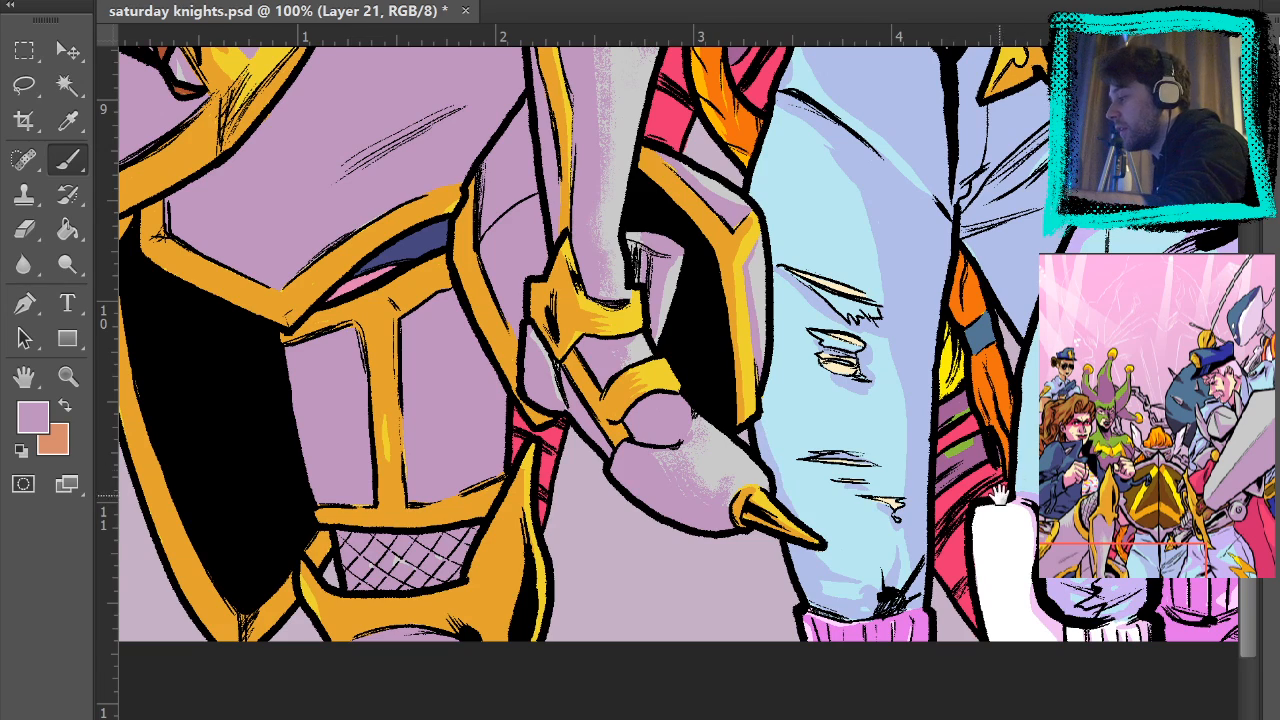
drag(999, 493, 1110, 675)
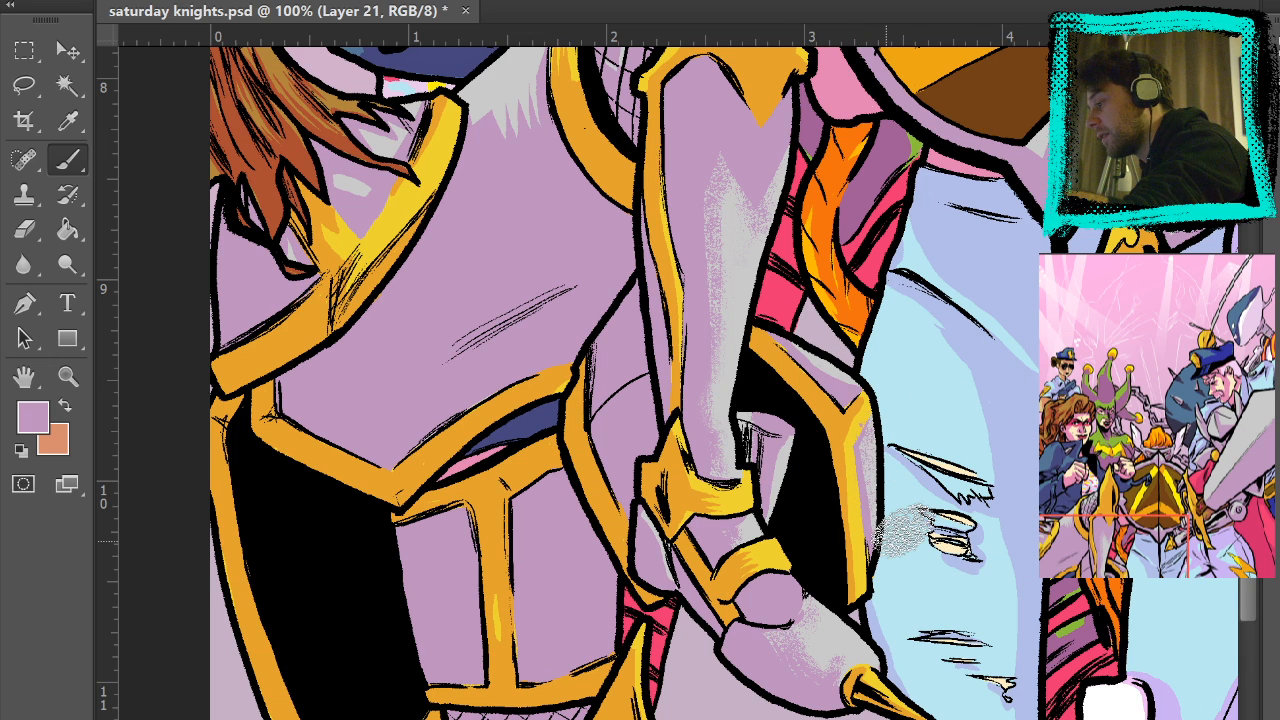
- Select the light grey highlight on the thigh armour beside the fishnet section with the Magic Wand
key(e)
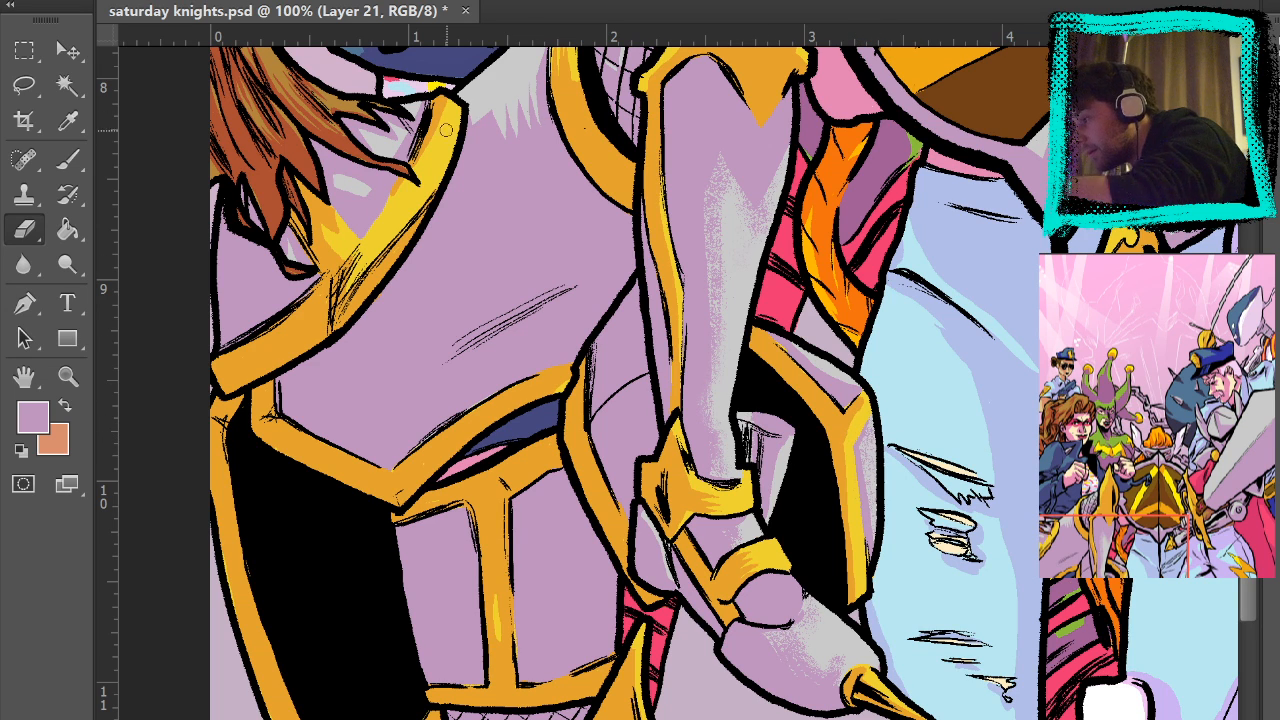
key(y)
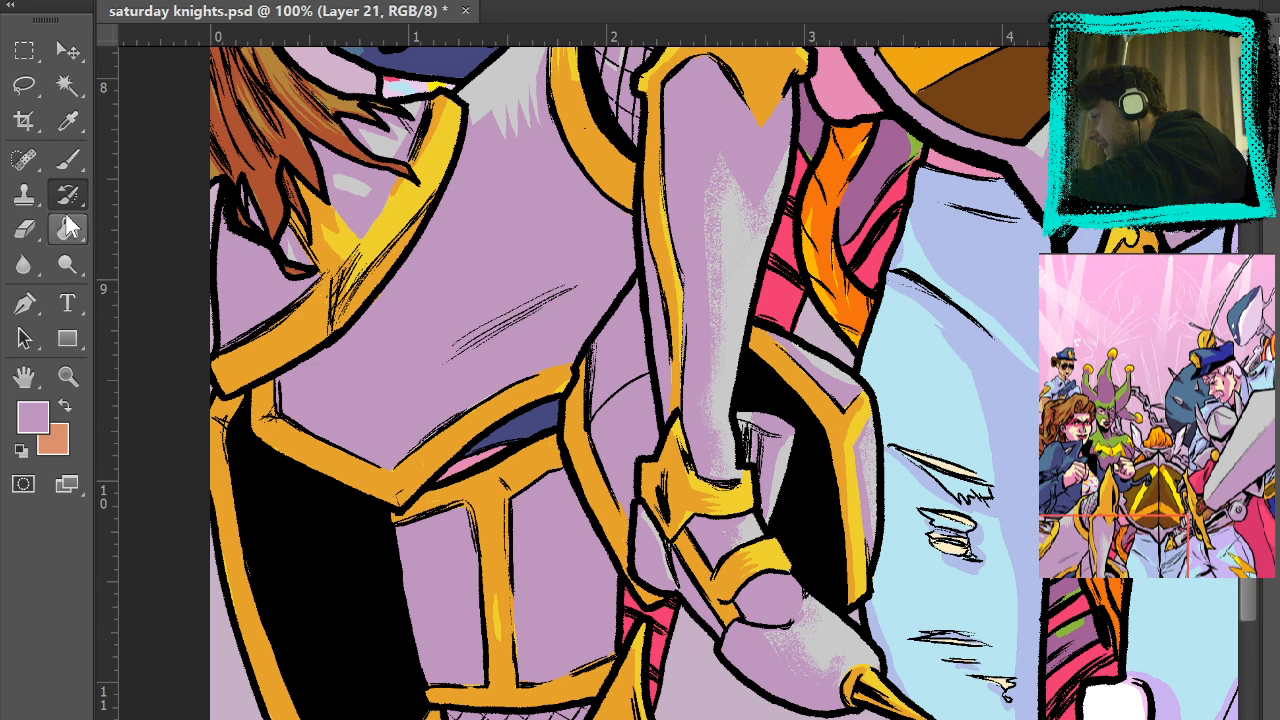
click(68, 158)
drag(866, 390, 1012, 583)
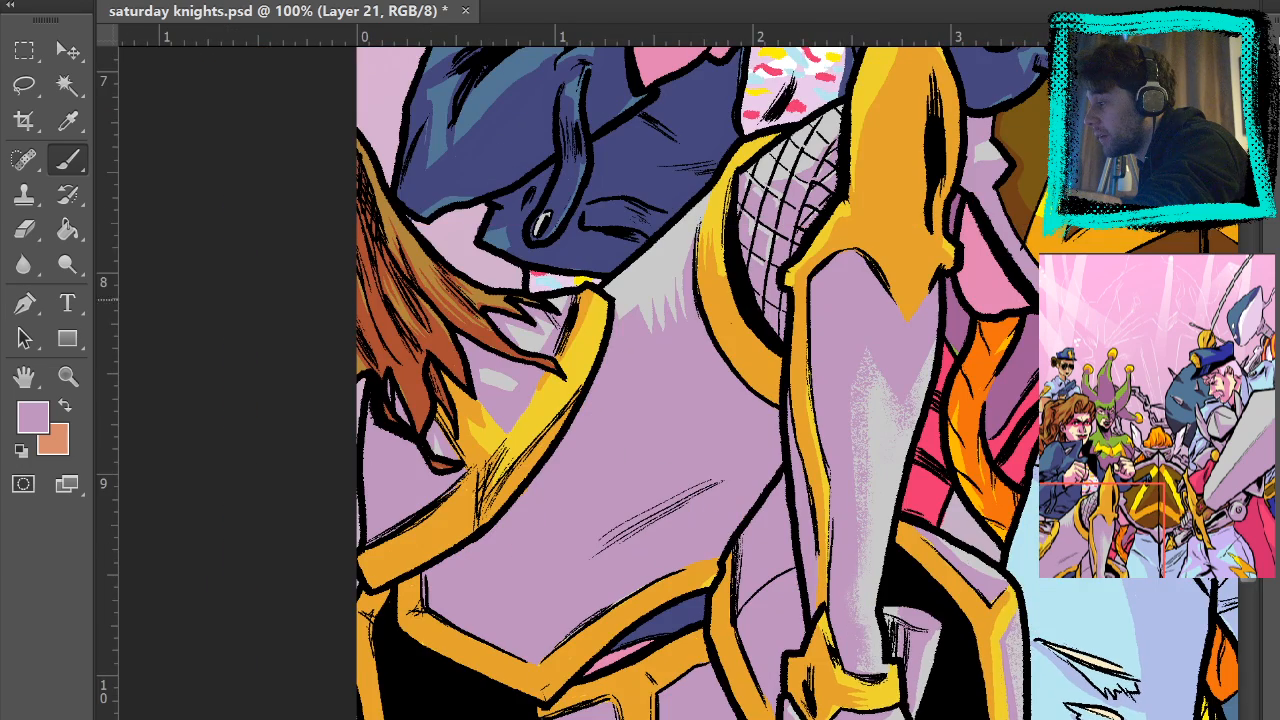
drag(828, 398, 826, 615)
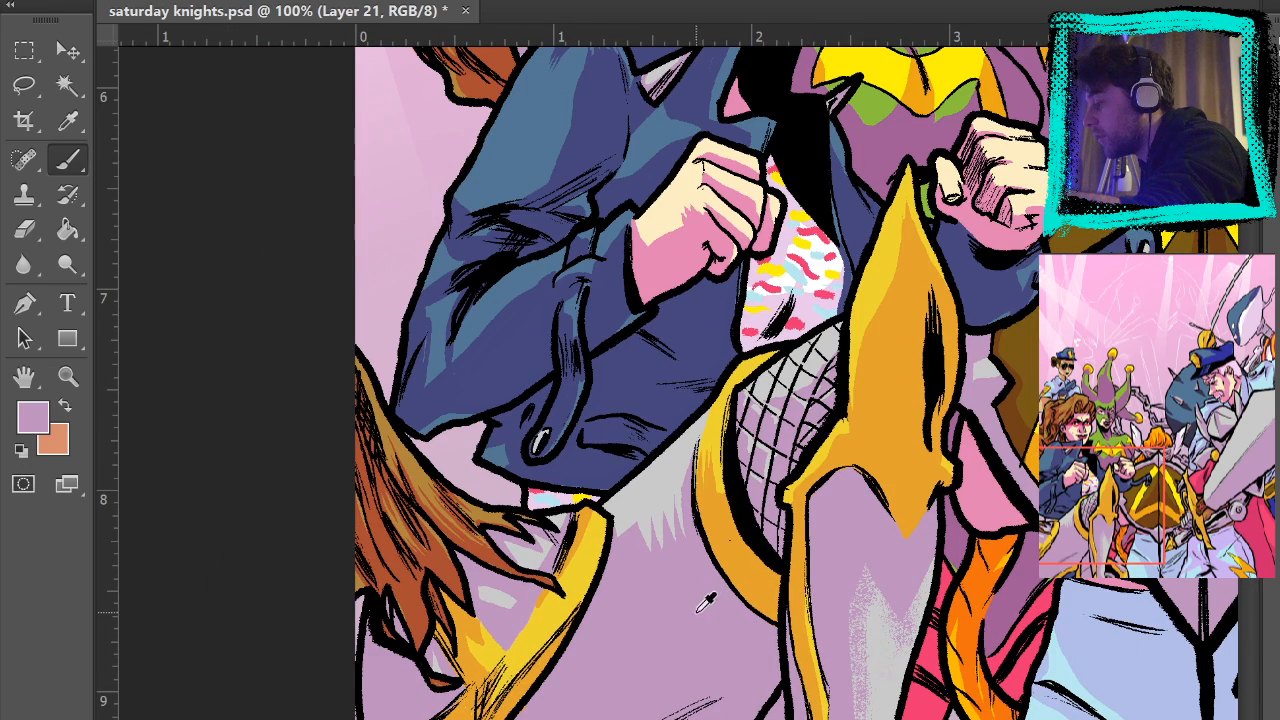
mouse_move(688, 529)
mouse_down()
mouse_move(699, 542)
mouse_move(660, 545)
mouse_up()
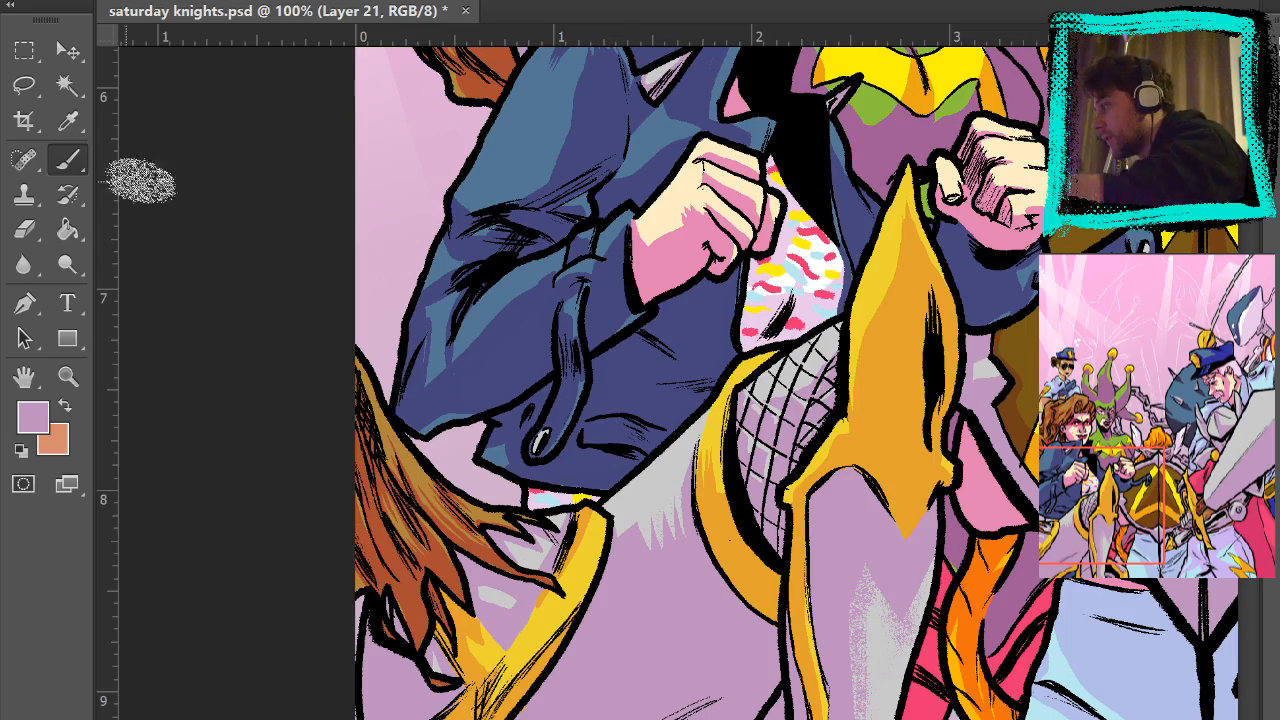
key(w)
click(663, 460)
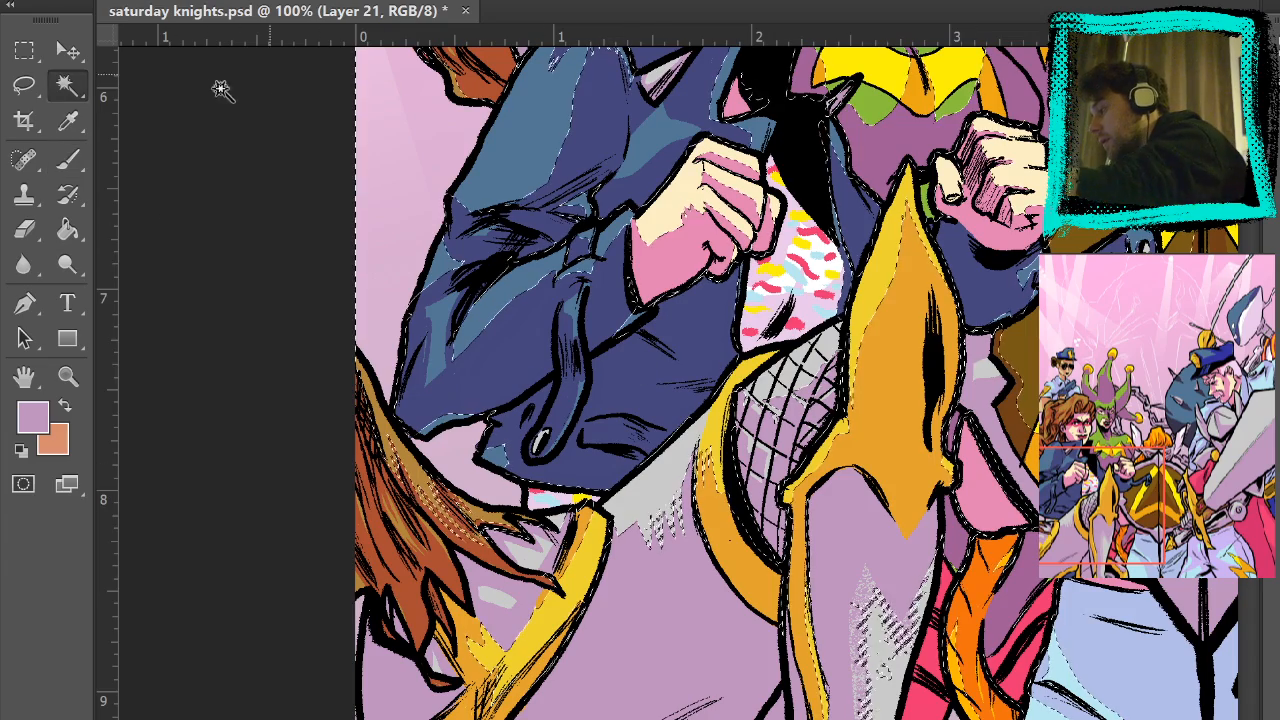
- Stipple purple shading into the selected lower edge of the thigh highlight and clear the selection
click(67, 160)
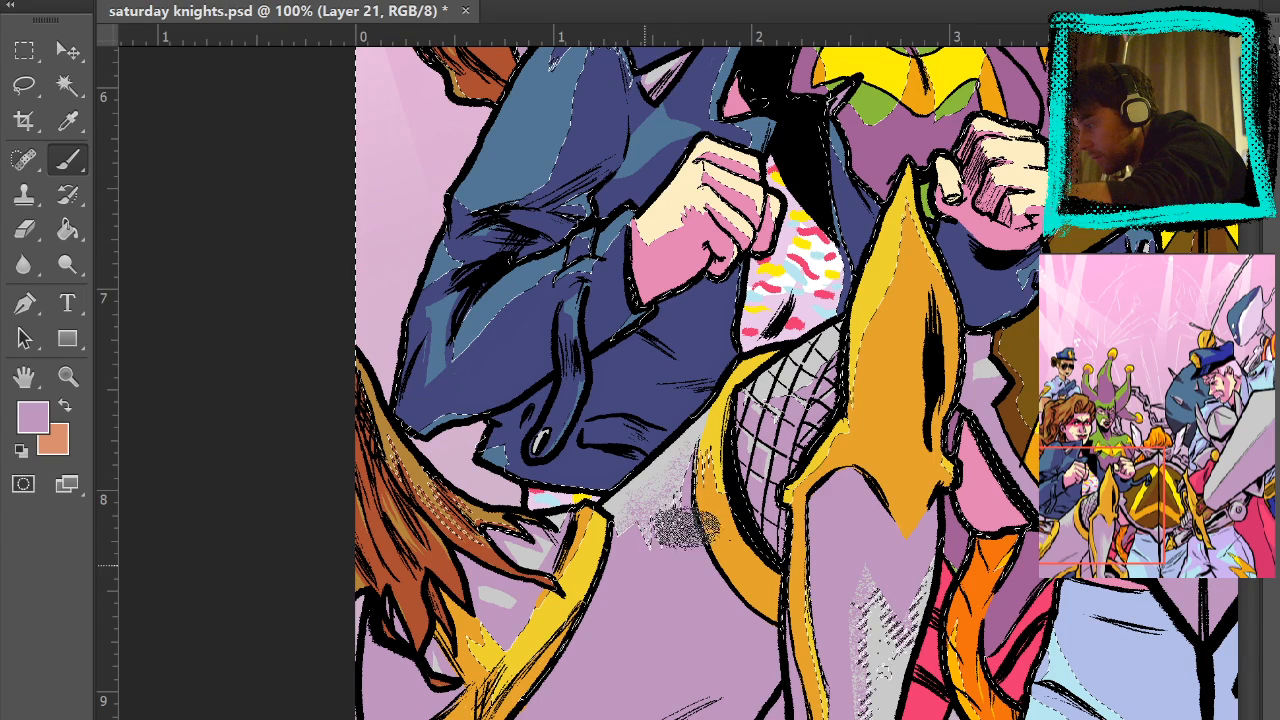
click(24, 51)
click(207, 132)
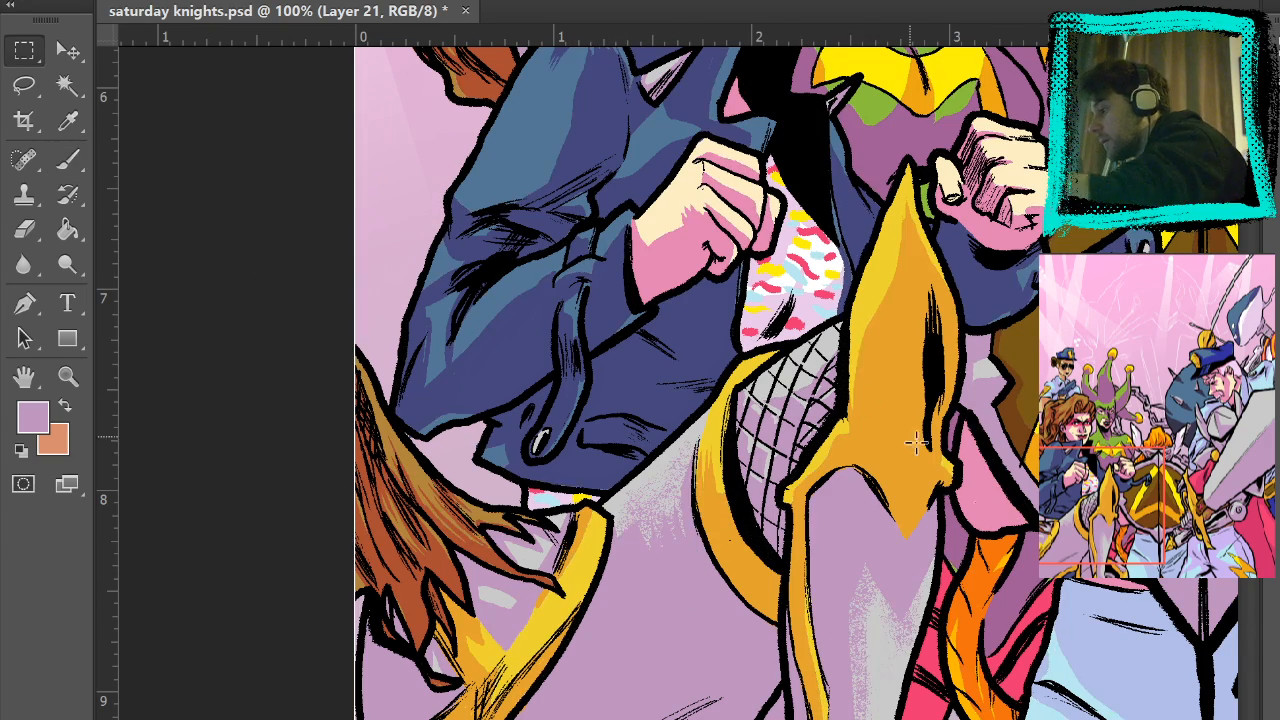
mouse_move(1076, 602)
mouse_down()
mouse_move(977, 284)
mouse_move(1013, 321)
mouse_move(1012, 466)
mouse_up()
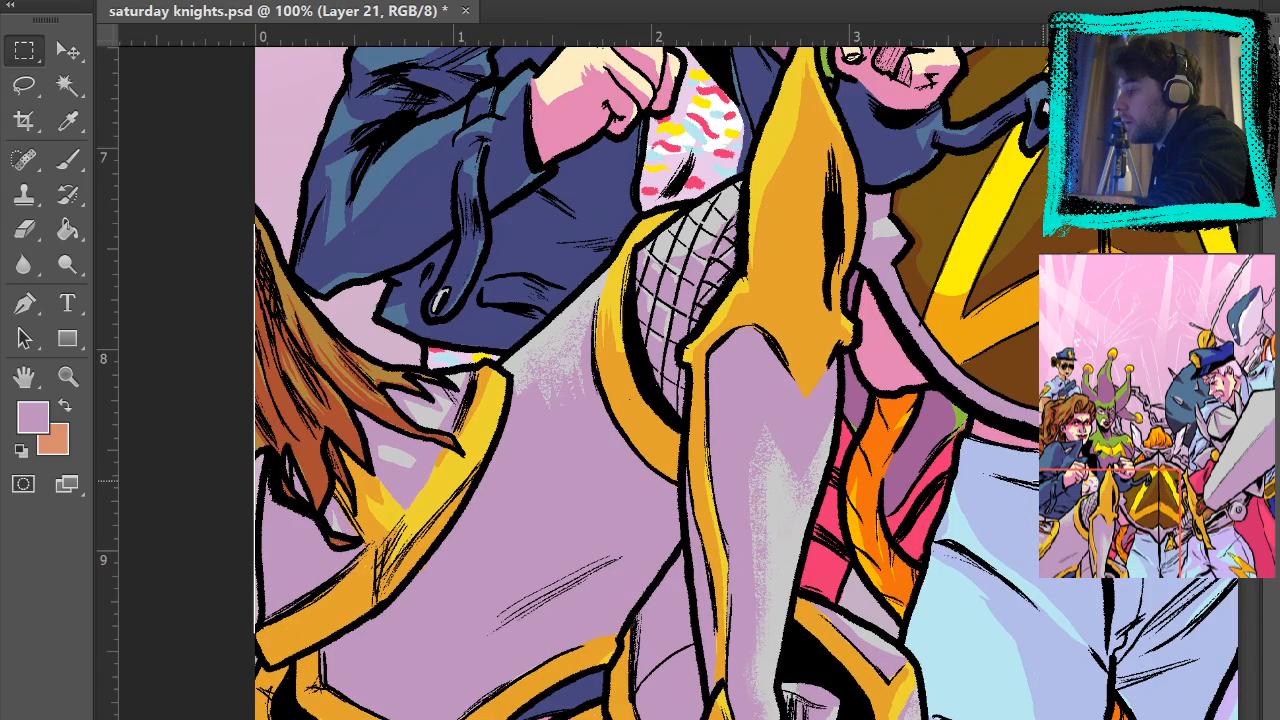
key(ctrl+0)
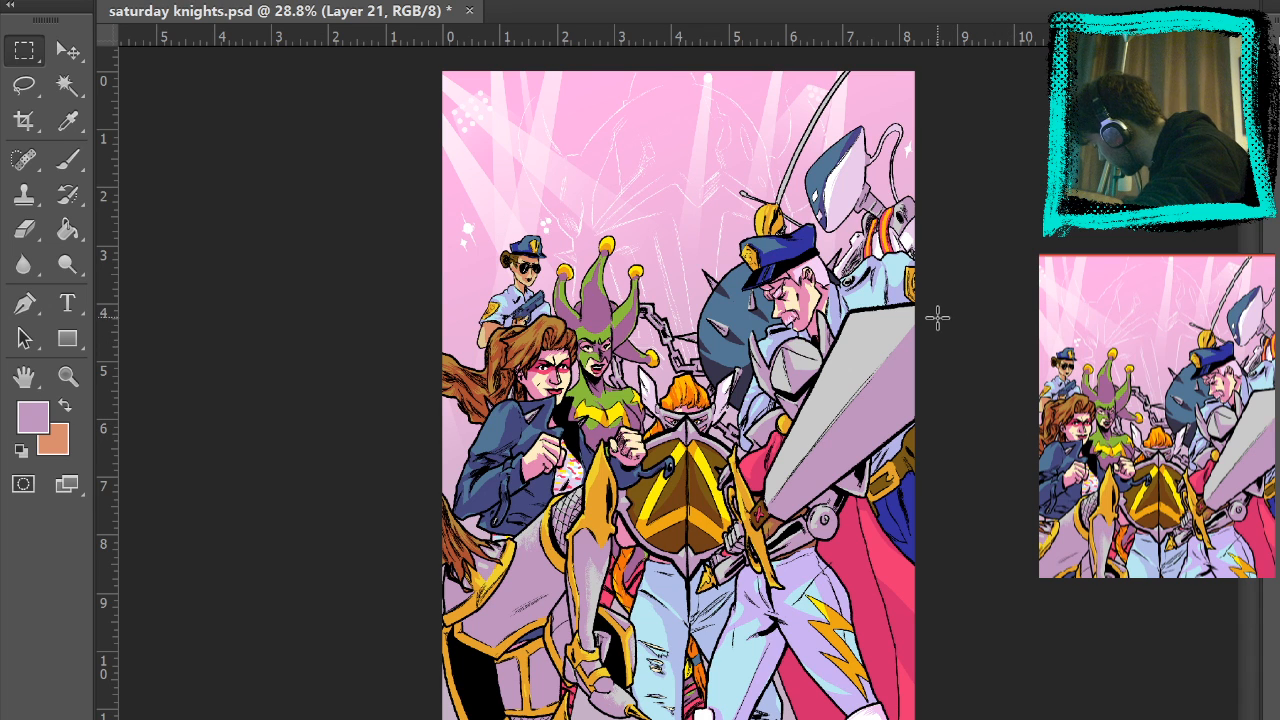
- Stipple purple shading into the grey highlights on the small plate beside the gold ankle band and the trimmed plate behind the shin armour
click(68, 378)
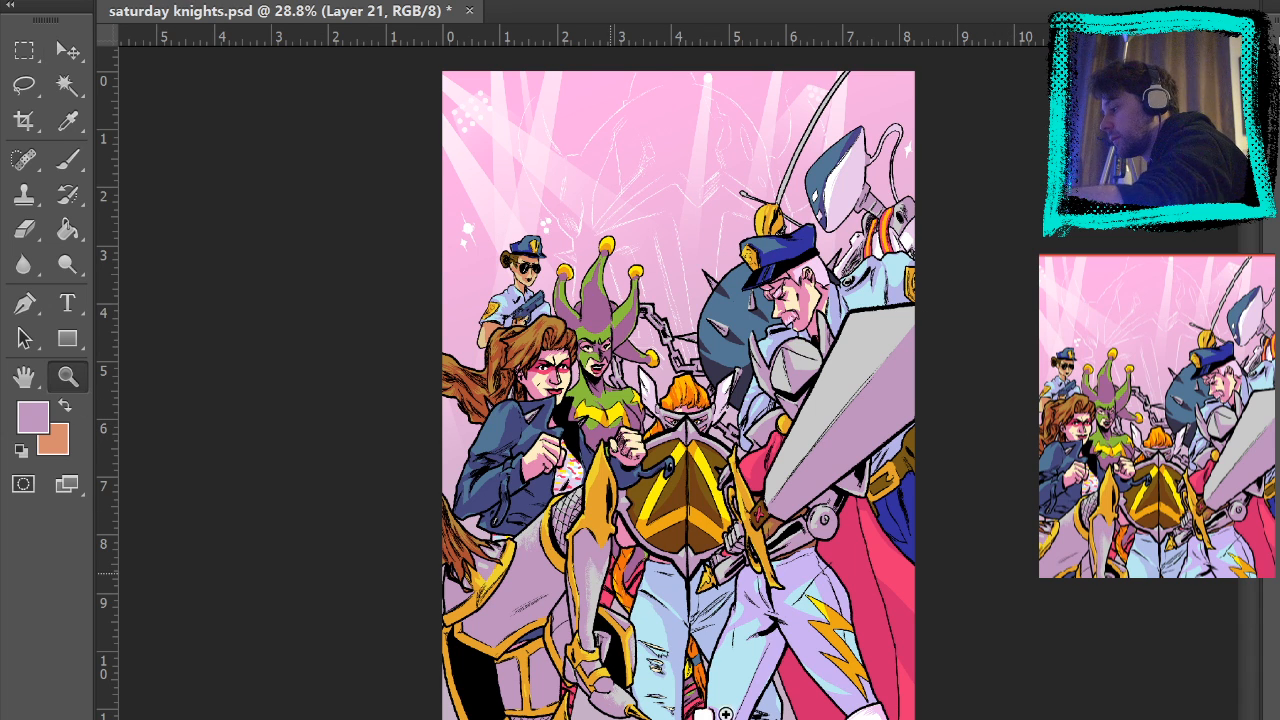
click(667, 686)
click(668, 686)
click(668, 686)
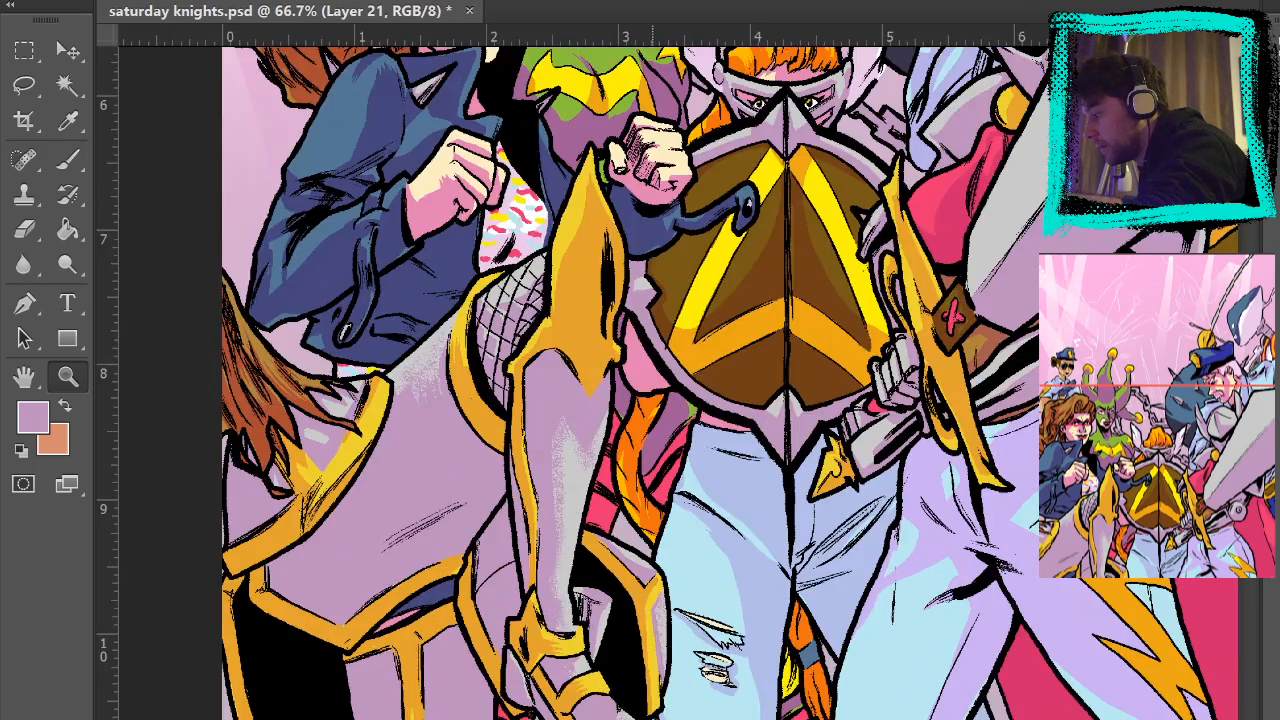
drag(668, 686, 880, 580)
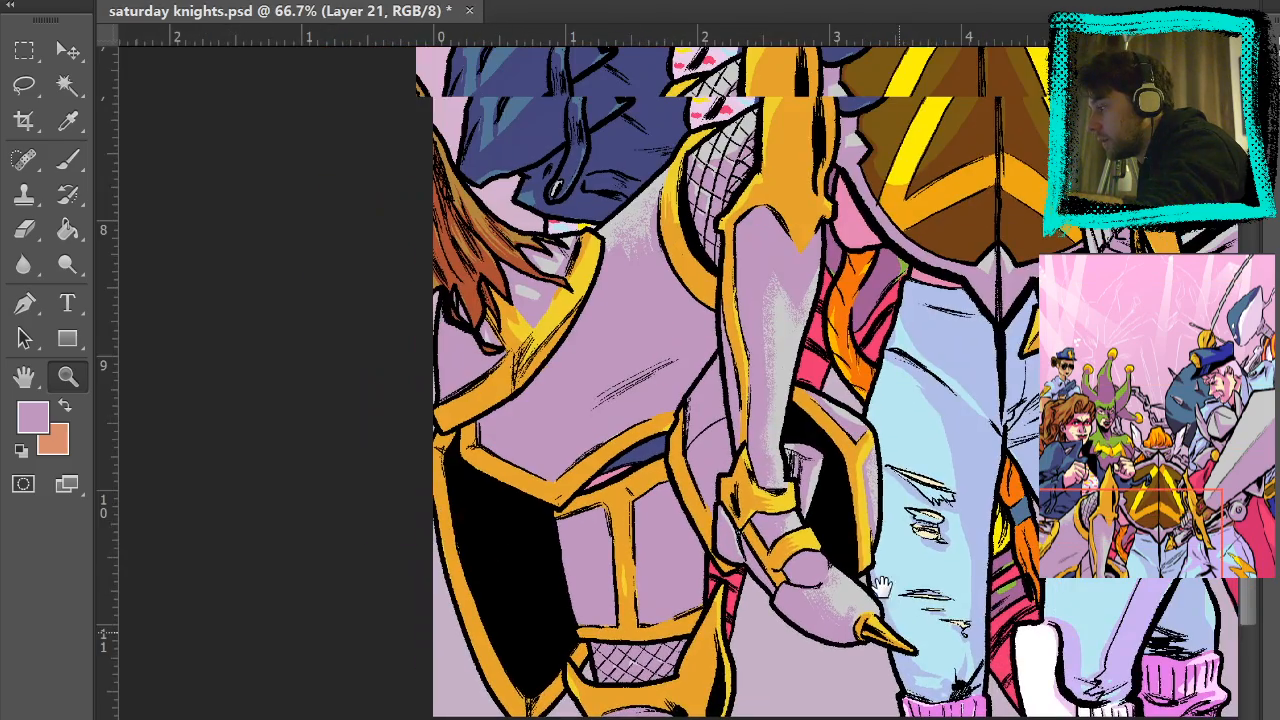
click(815, 468)
click(834, 486)
click(67, 160)
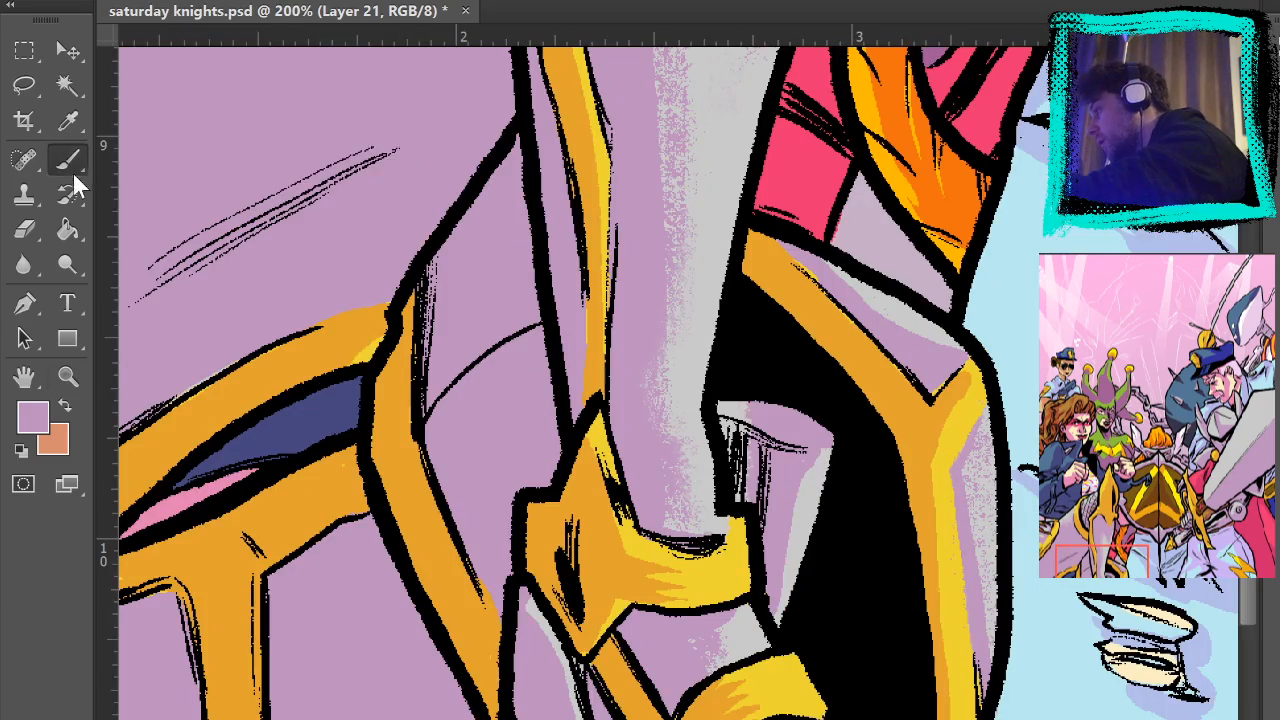
drag(722, 429, 778, 496)
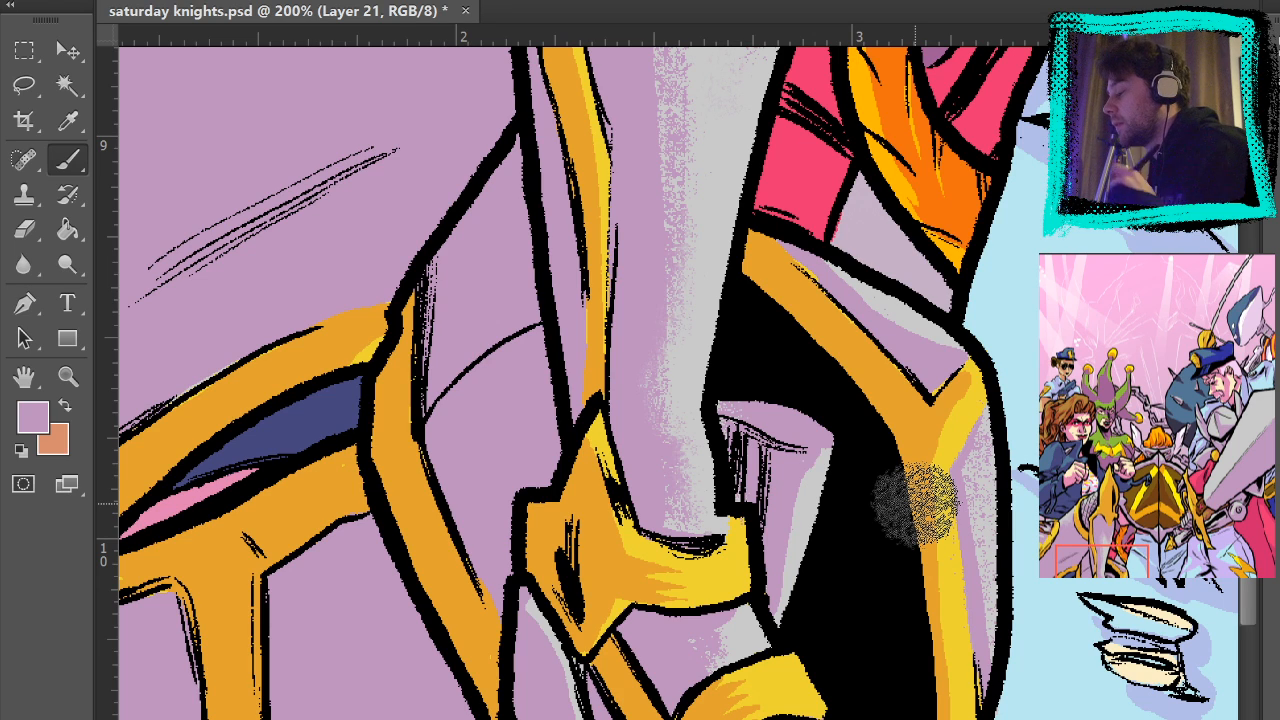
mouse_move(913, 505)
mouse_down()
mouse_move(822, 470)
mouse_move(820, 410)
mouse_up()
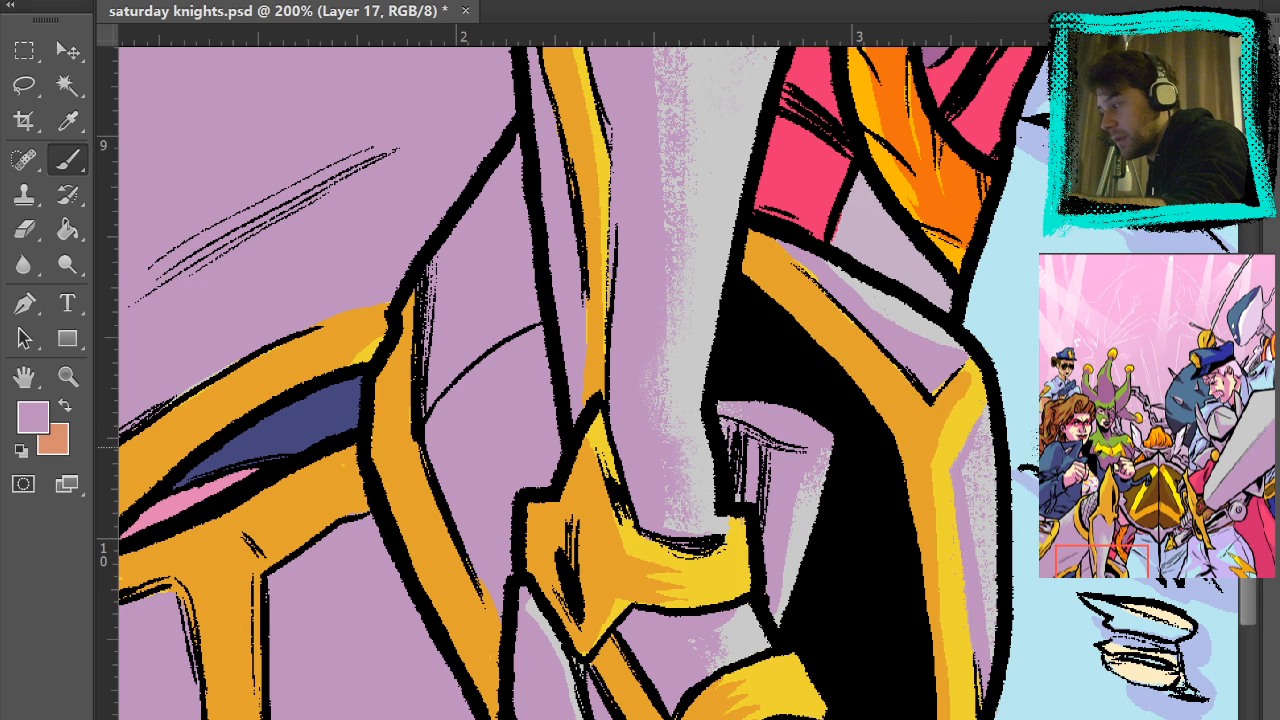
click(67, 85)
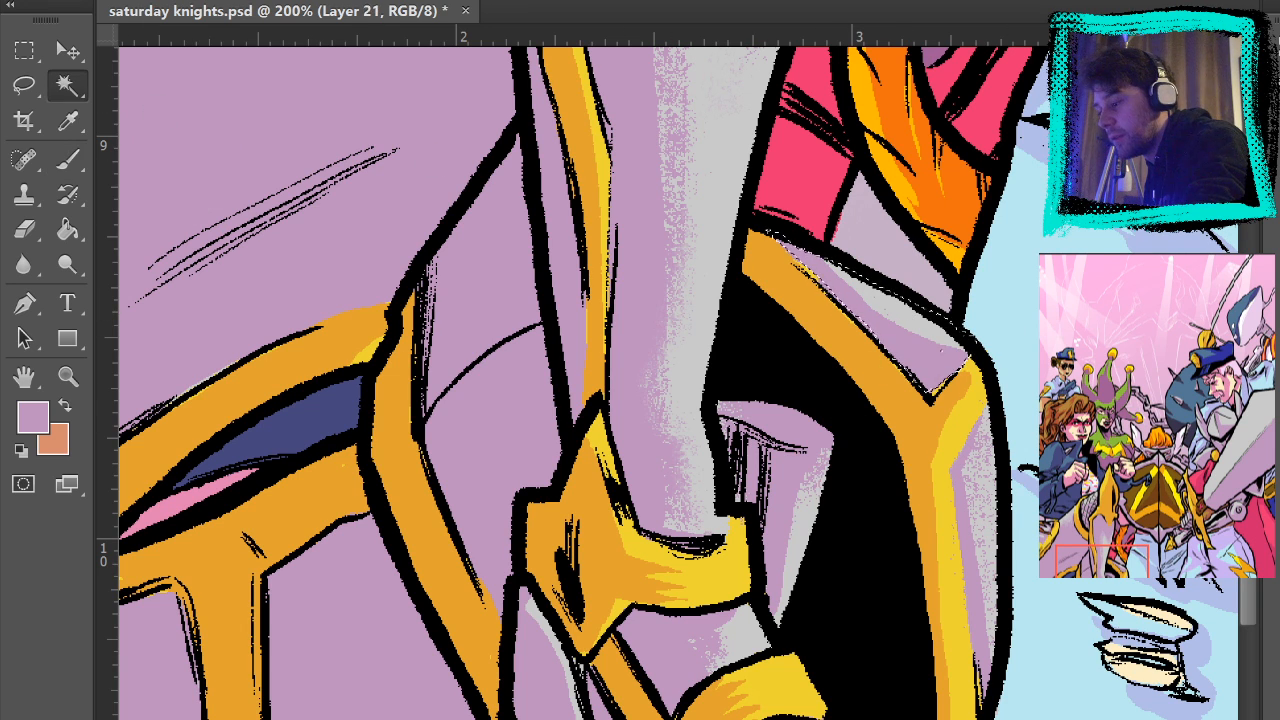
click(67, 160)
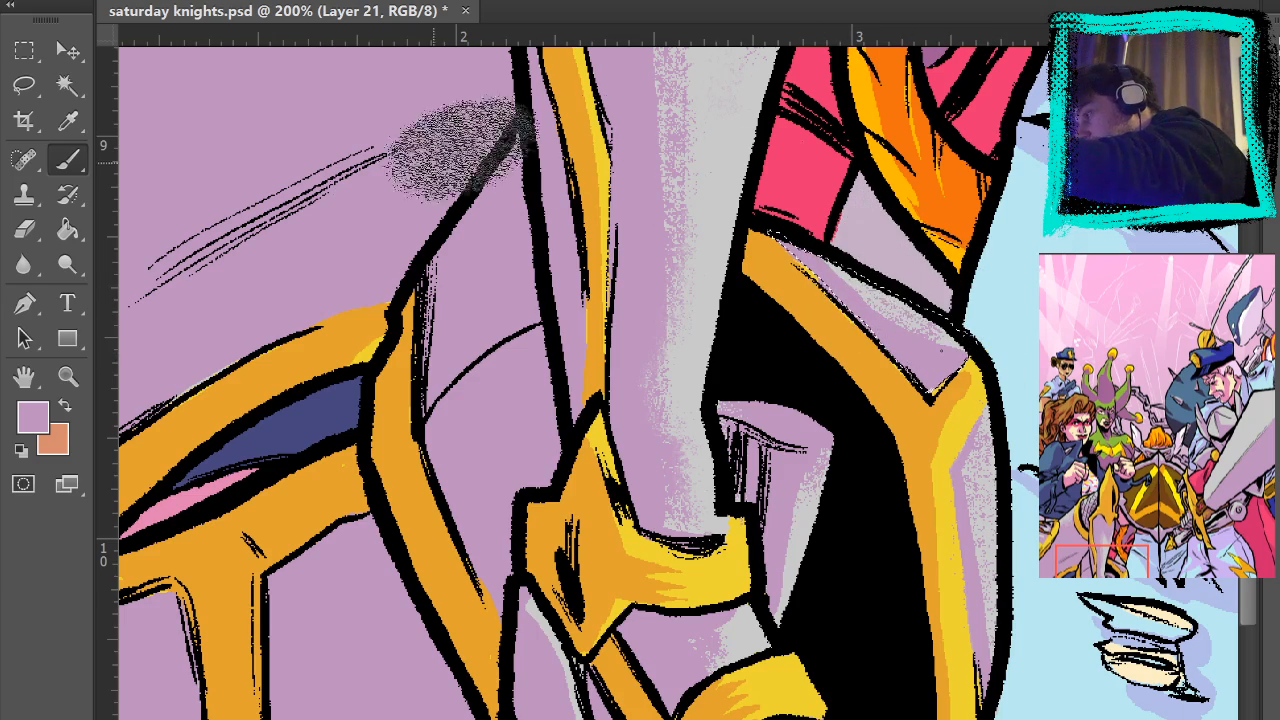
- Stipple purple shading into the light grey highlight on the fishnet section beside the gold knee guard
key(m)
drag(1046, 165, 1107, 661)
drag(1070, 358, 1138, 585)
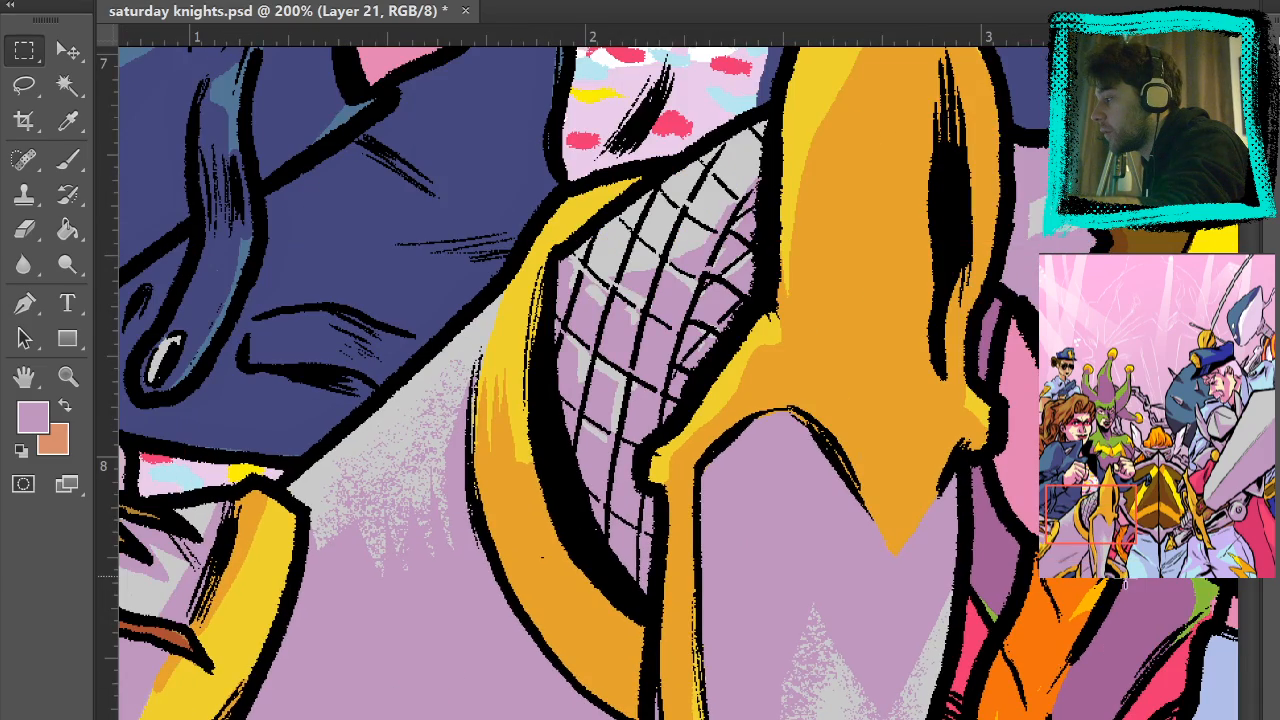
scroll(1138, 600, down, 10)
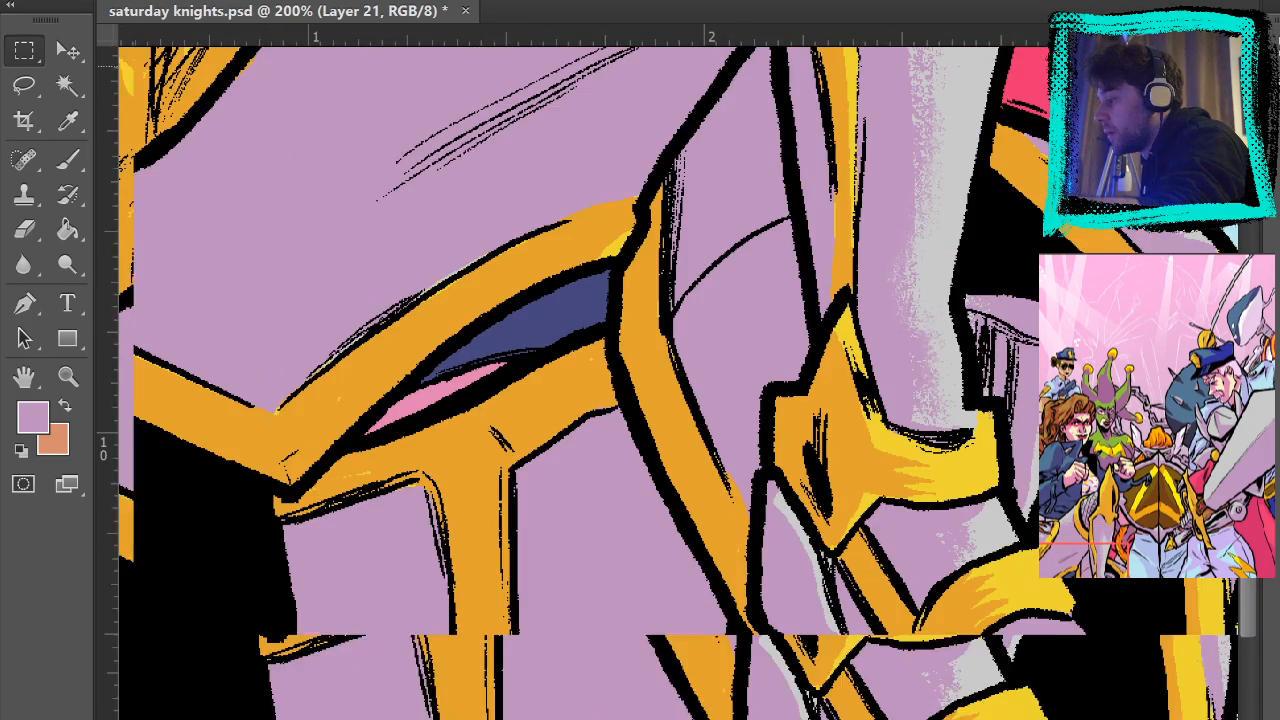
drag(1155, 599, 1102, 326)
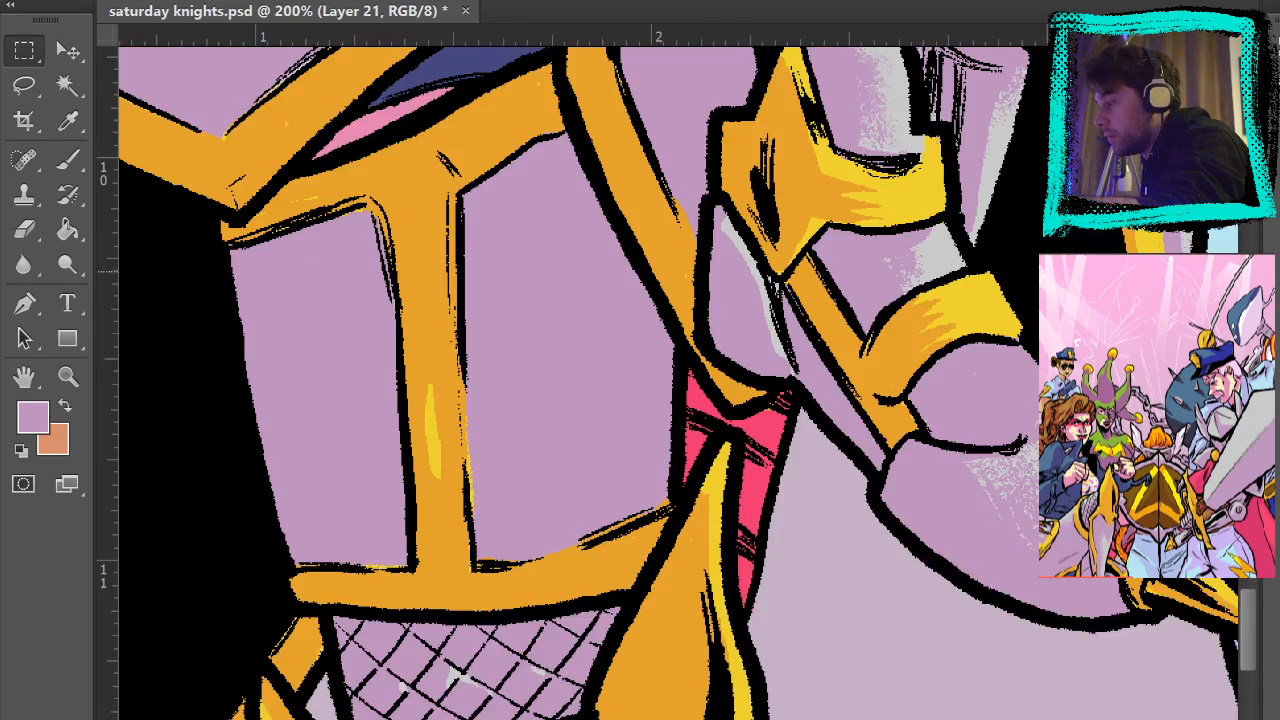
drag(1098, 600, 1097, 244)
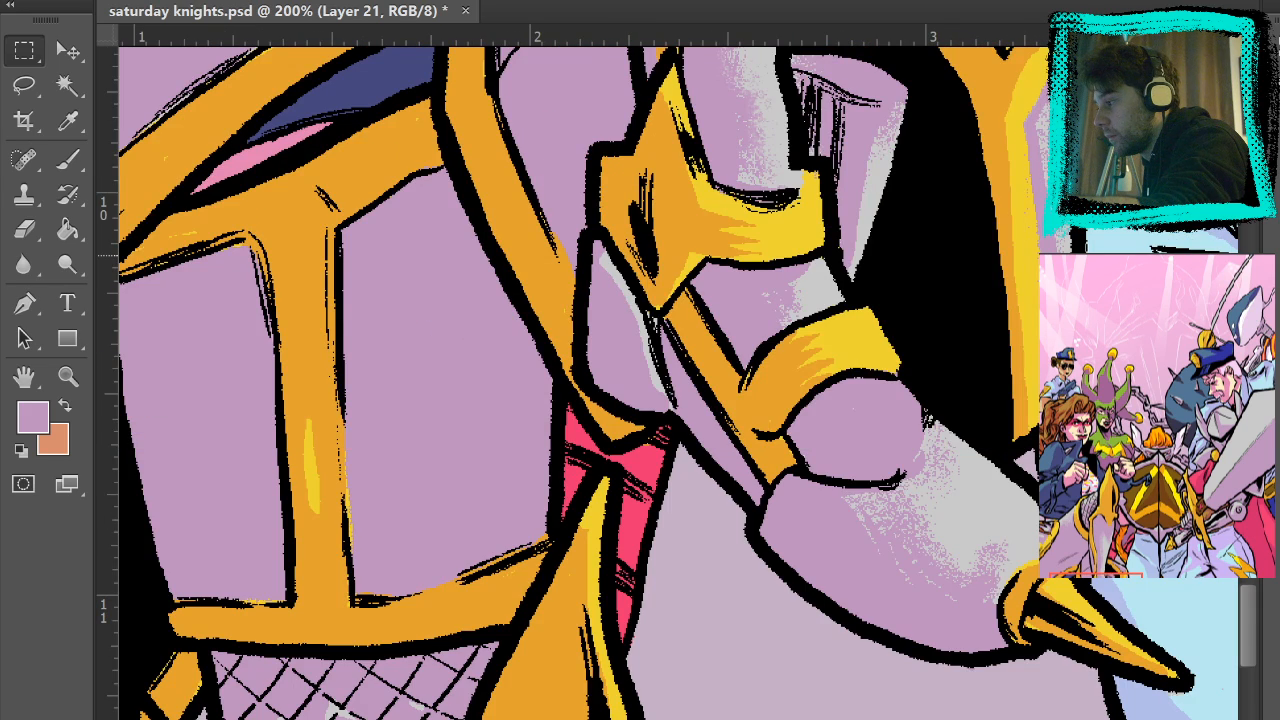
drag(1098, 256, 1087, 718)
drag(1042, 343, 1102, 683)
drag(1079, 390, 1128, 661)
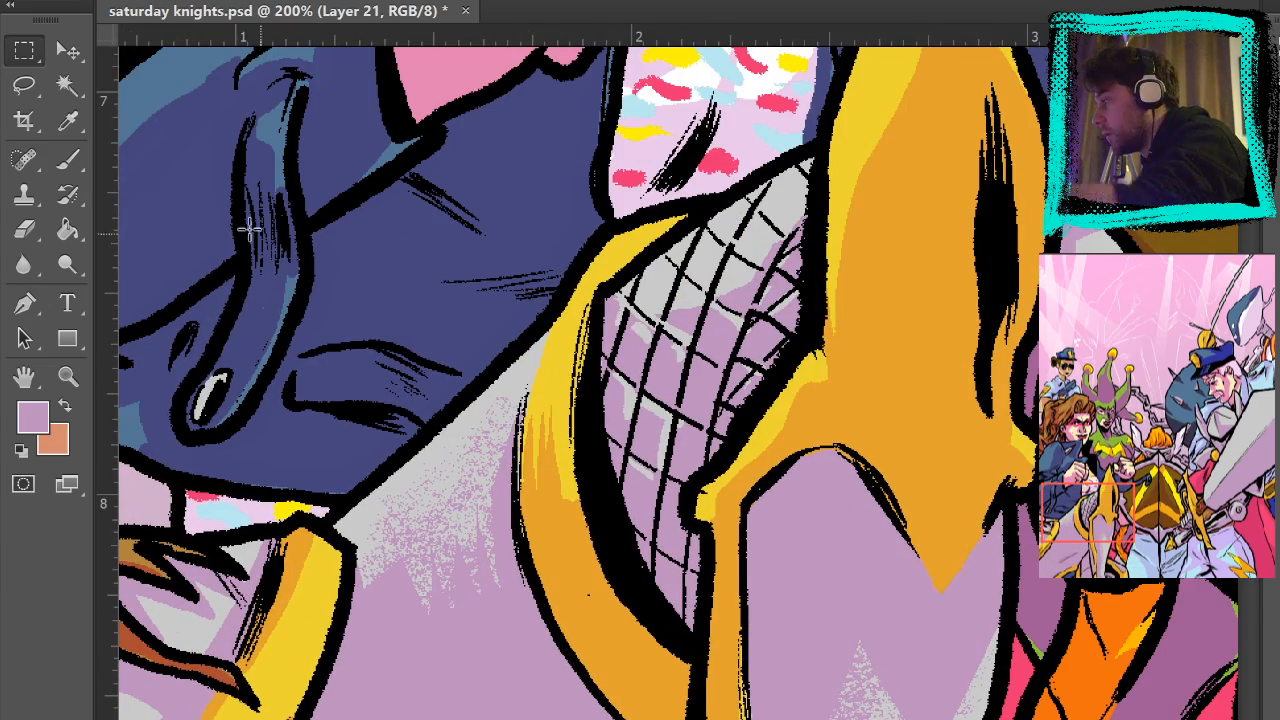
key(b)
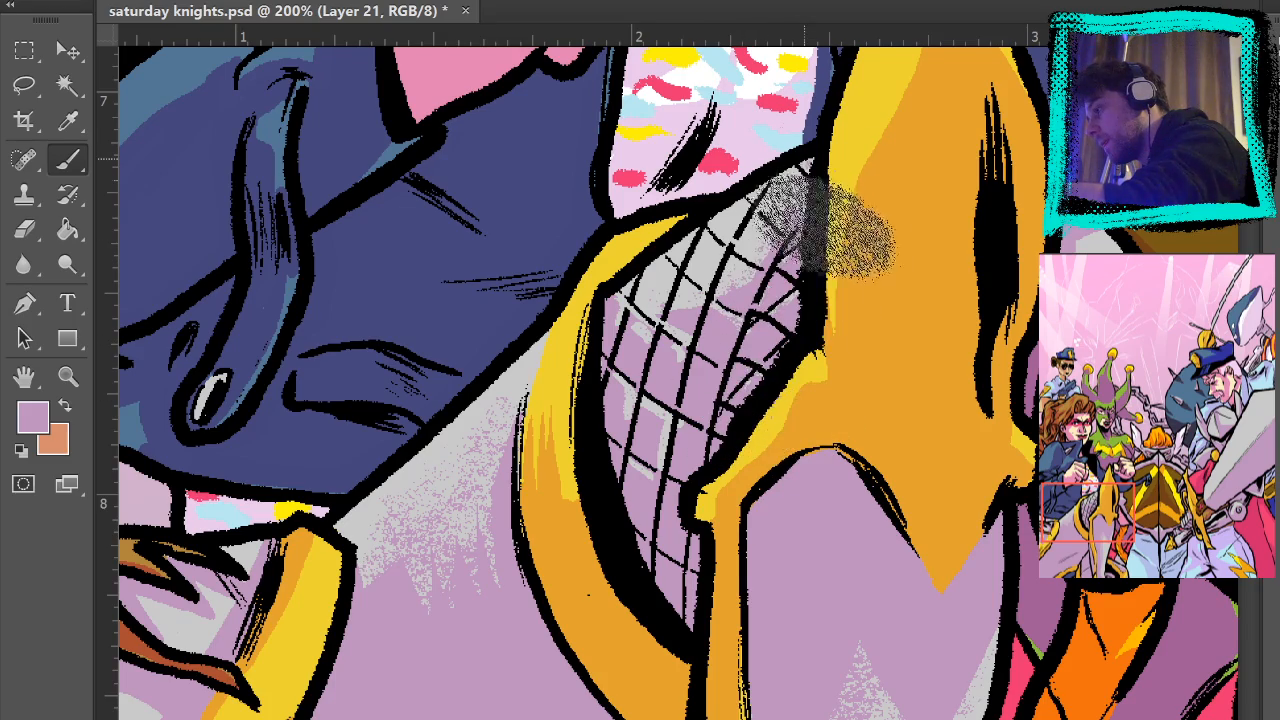
drag(1055, 301, 1132, 505)
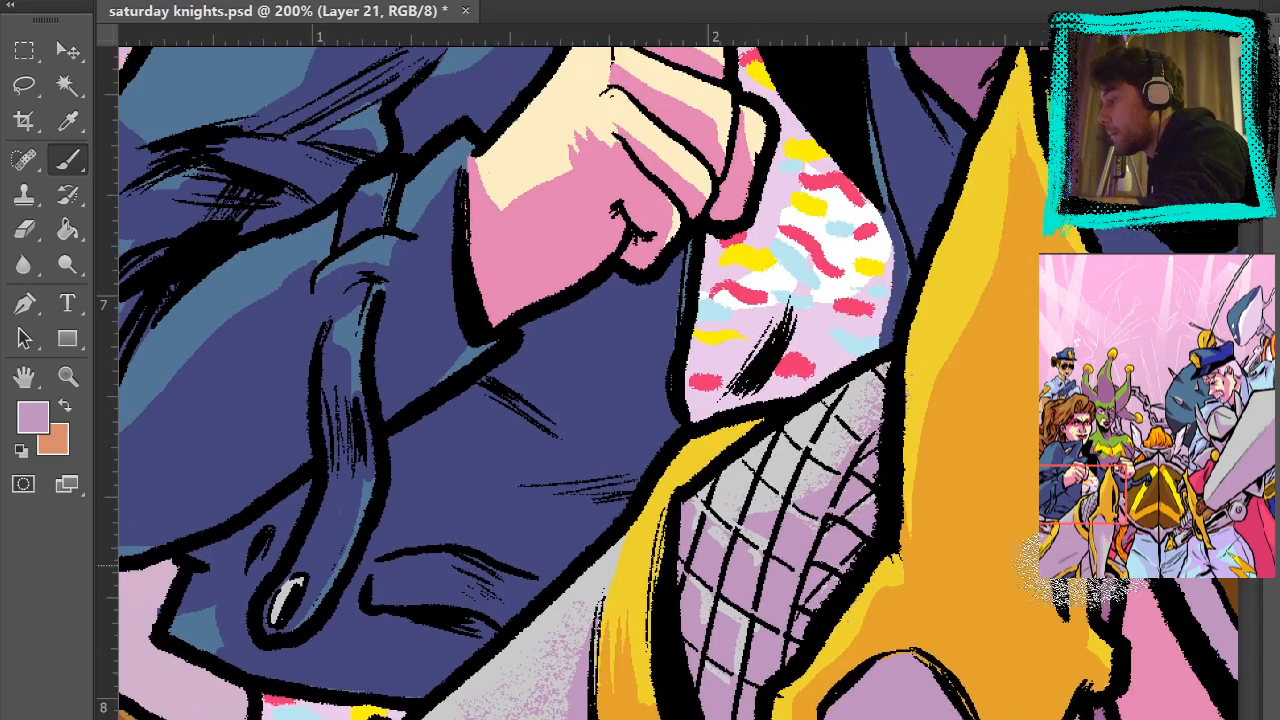
- Examine the textured shading on the leg armour, shield and surrounding characters, both close up and in the whole composition
key(ctrl+0)
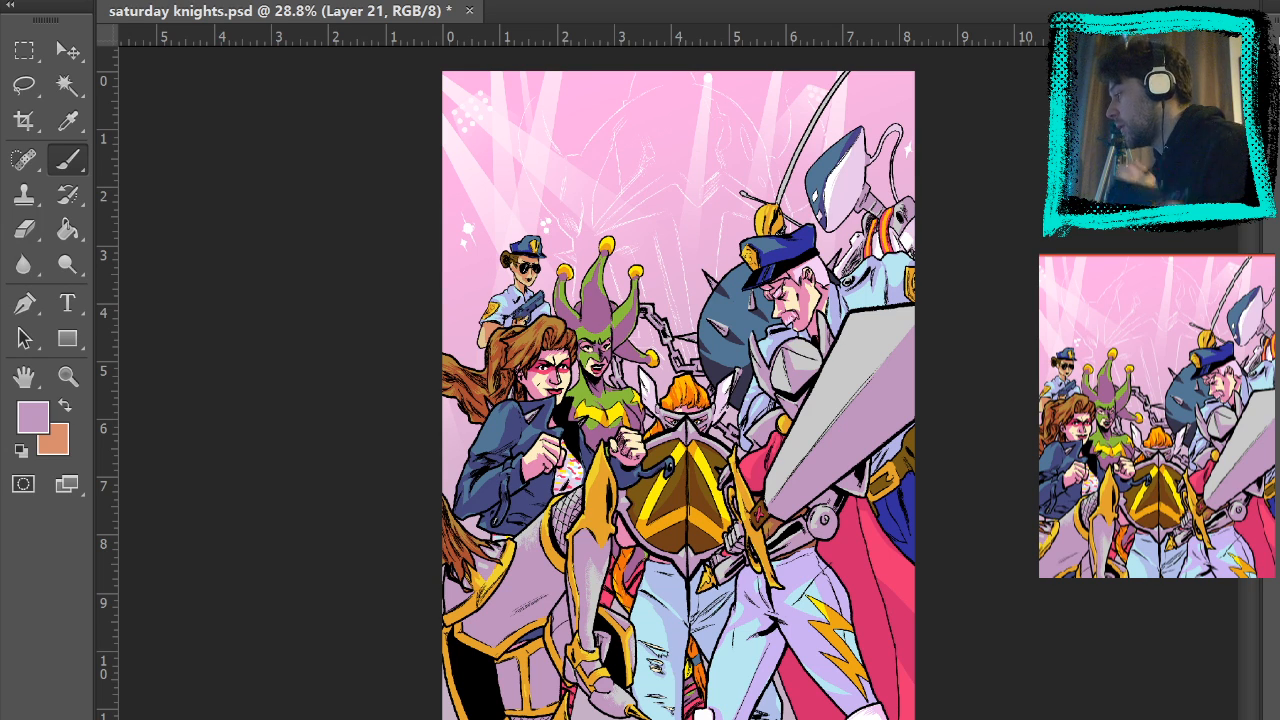
click(67, 377)
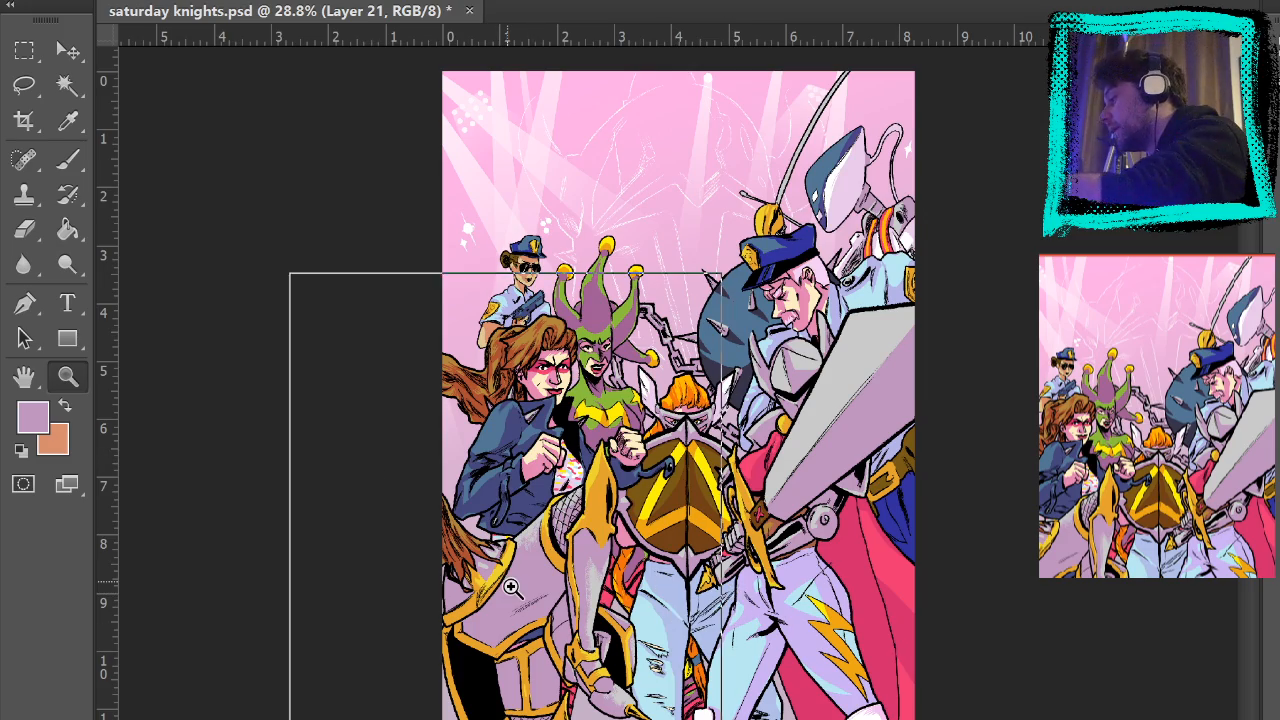
click(532, 584)
click(535, 580)
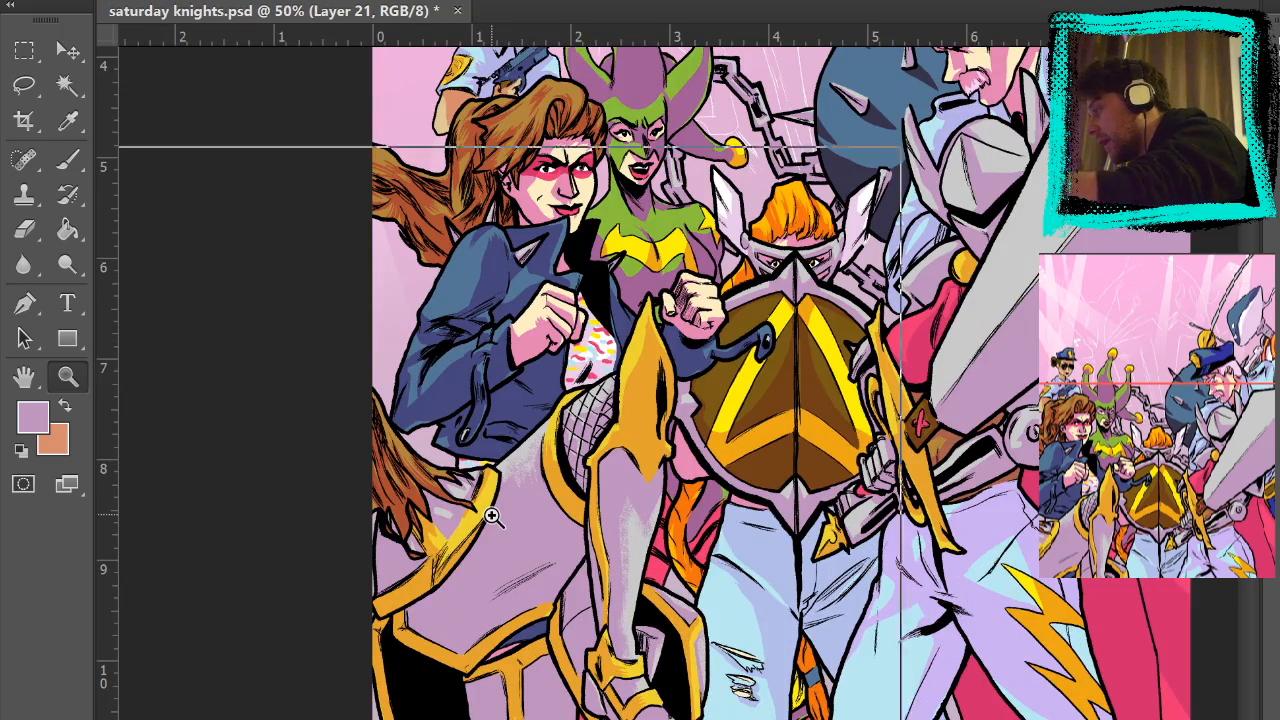
click(497, 518)
click(67, 160)
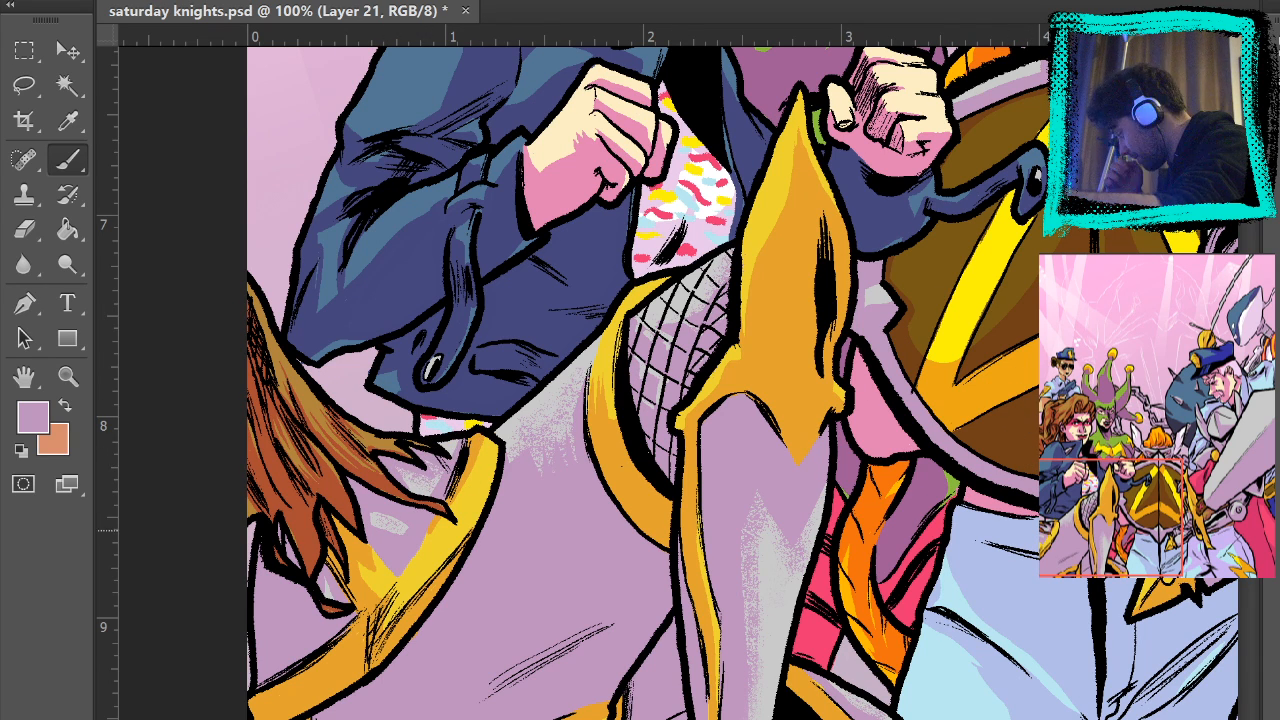
drag(1060, 392, 1013, 655)
drag(1095, 571, 1122, 160)
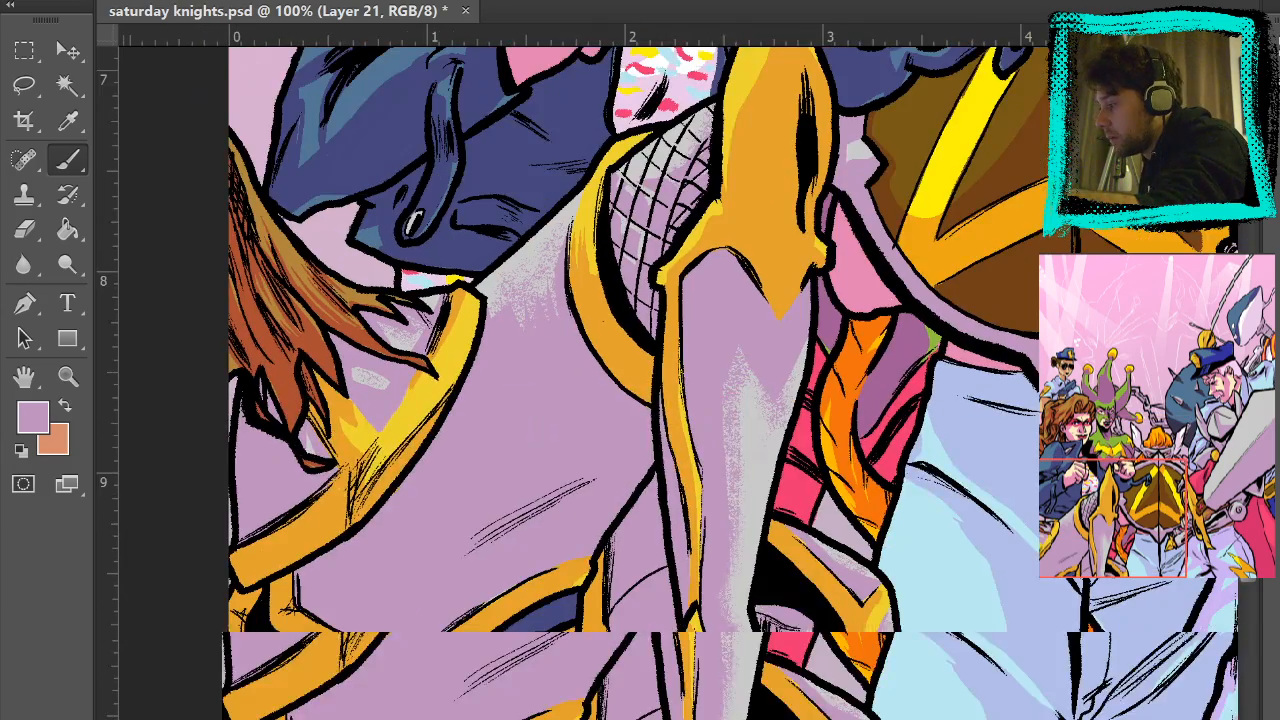
drag(1100, 398, 1105, 70)
drag(1180, 110, 1060, 475)
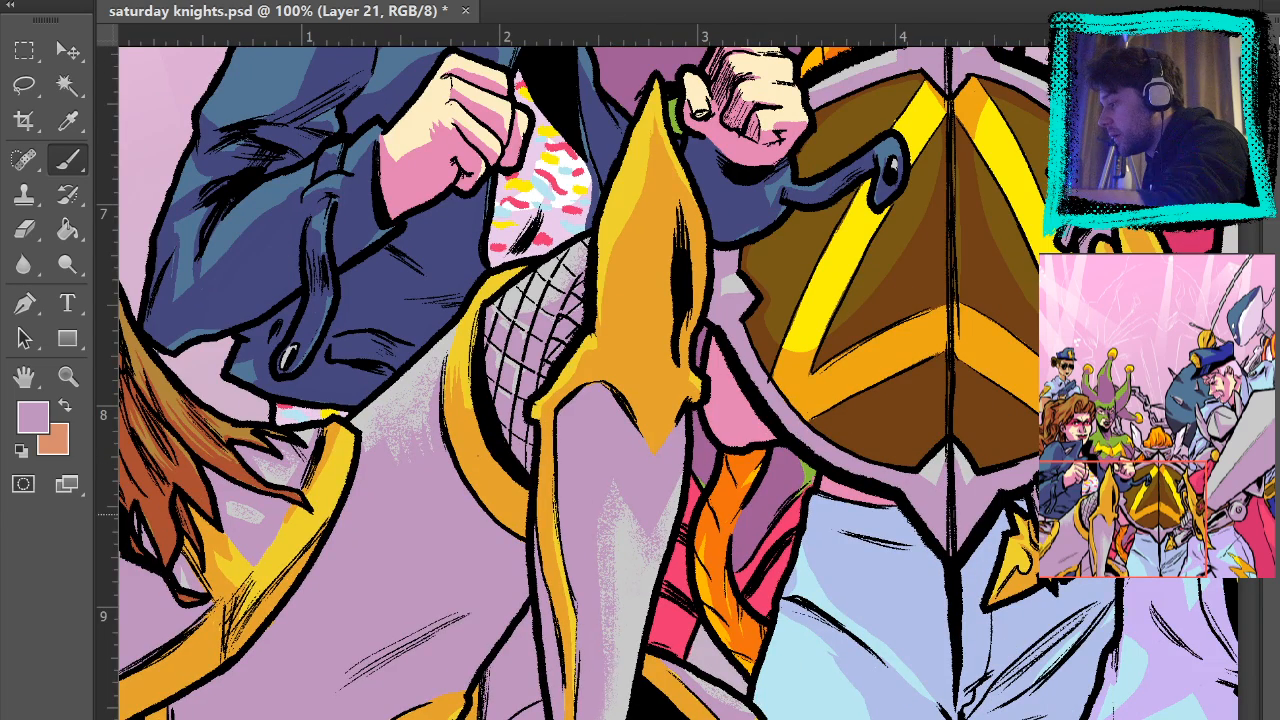
drag(1136, 525, 934, 537)
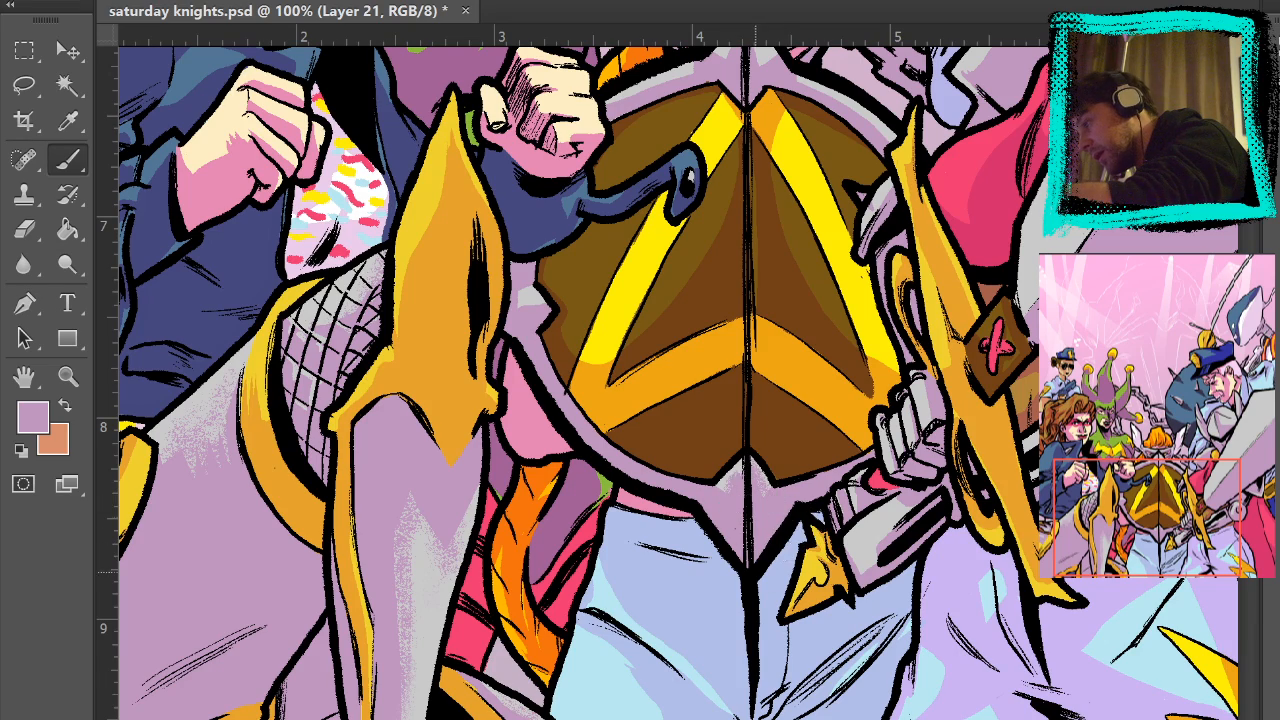
scroll(900, 300, up, 6)
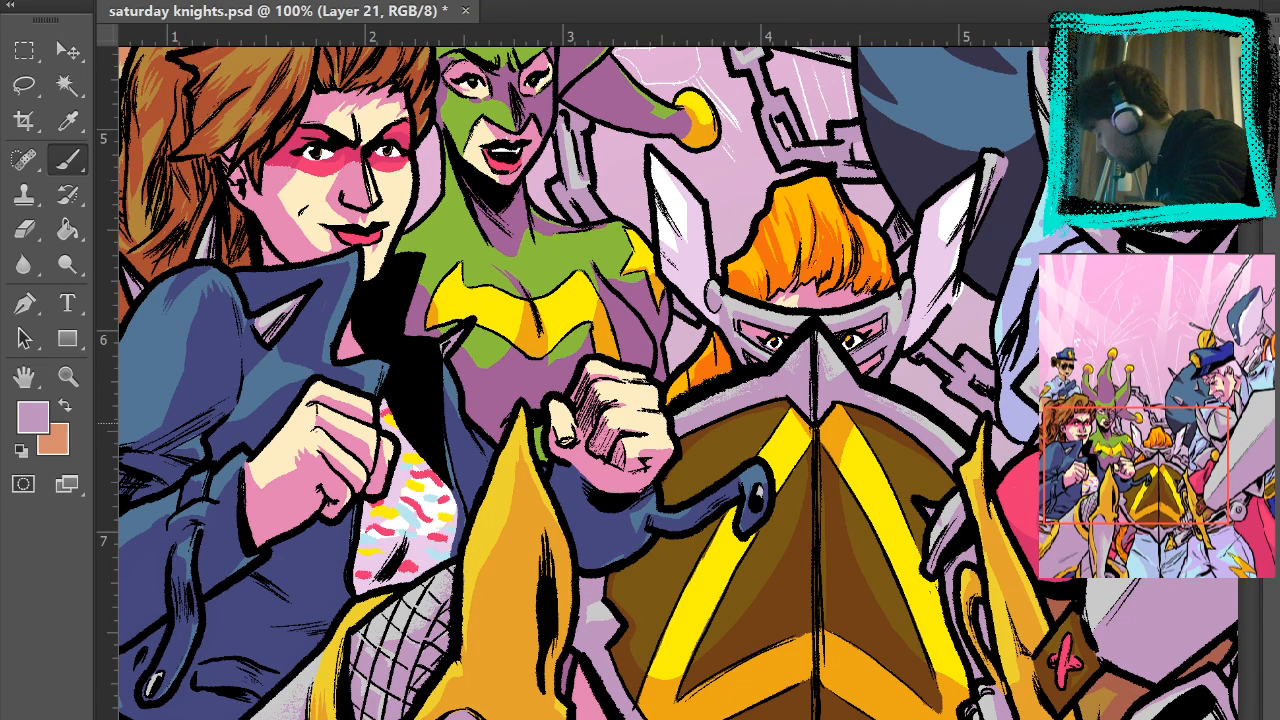
drag(1119, 377, 1050, 577)
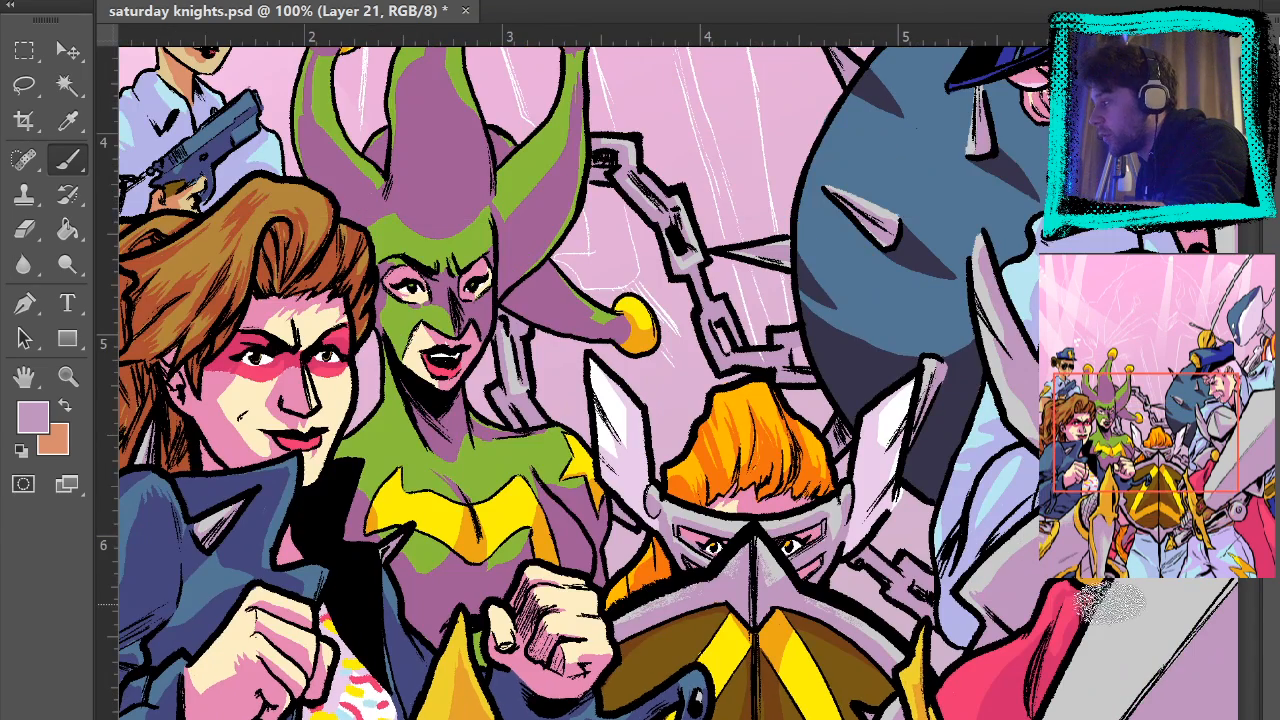
mouse_move(1117, 438)
mouse_down()
mouse_move(1017, 608)
mouse_move(997, 575)
mouse_up()
drag(1065, 423, 1106, 280)
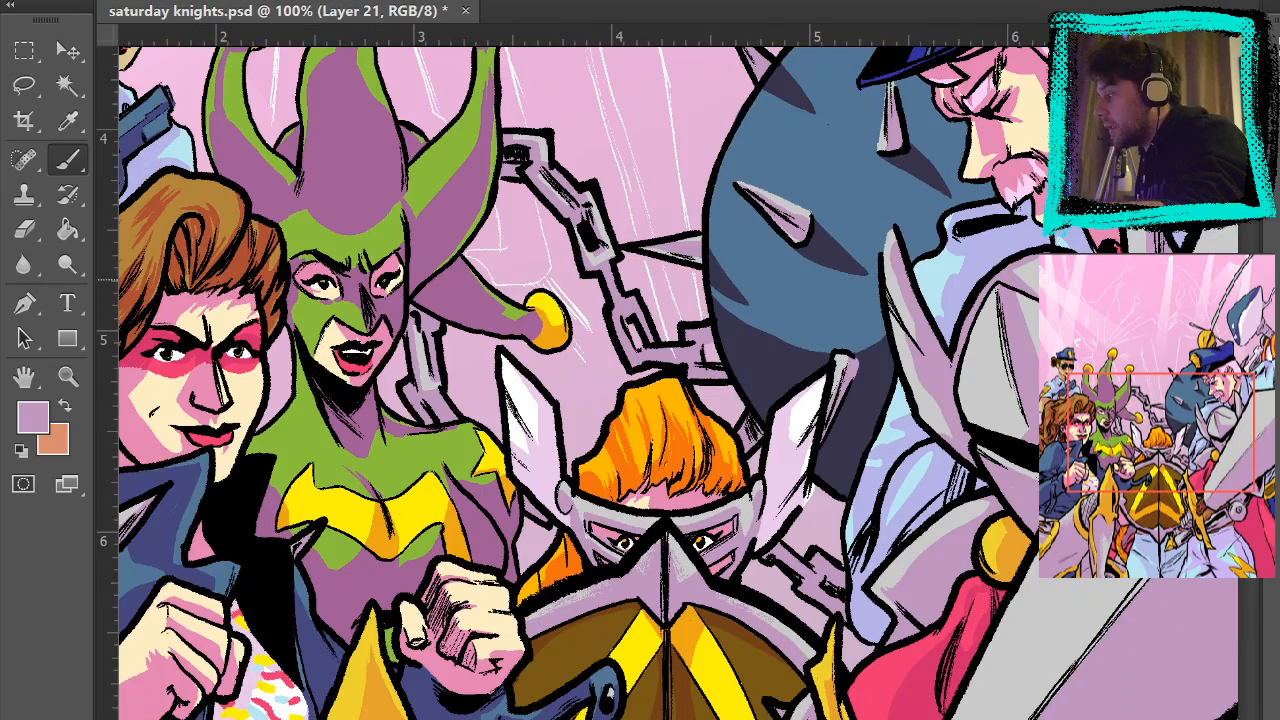
scroll(617, 167, down, 6)
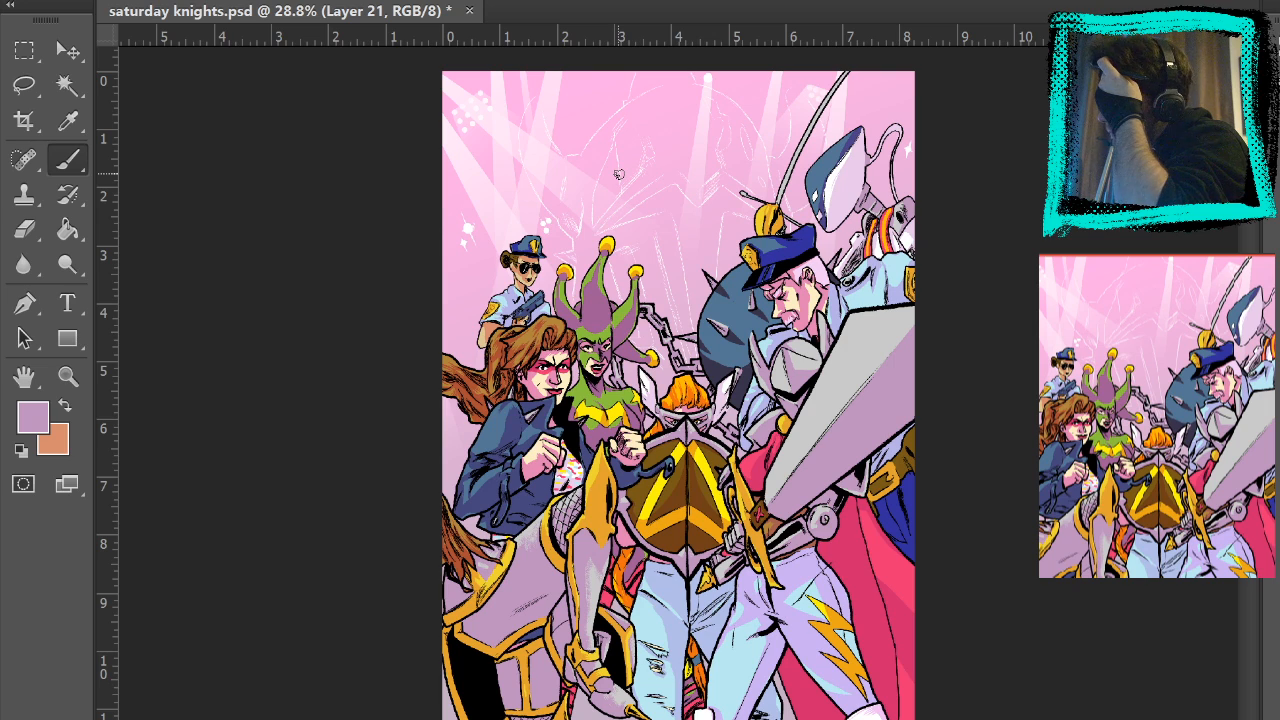
- Stipple purple shading along the grey highlight on the dome of the visored helmet below the moustached officer
click(67, 376)
click(588, 588)
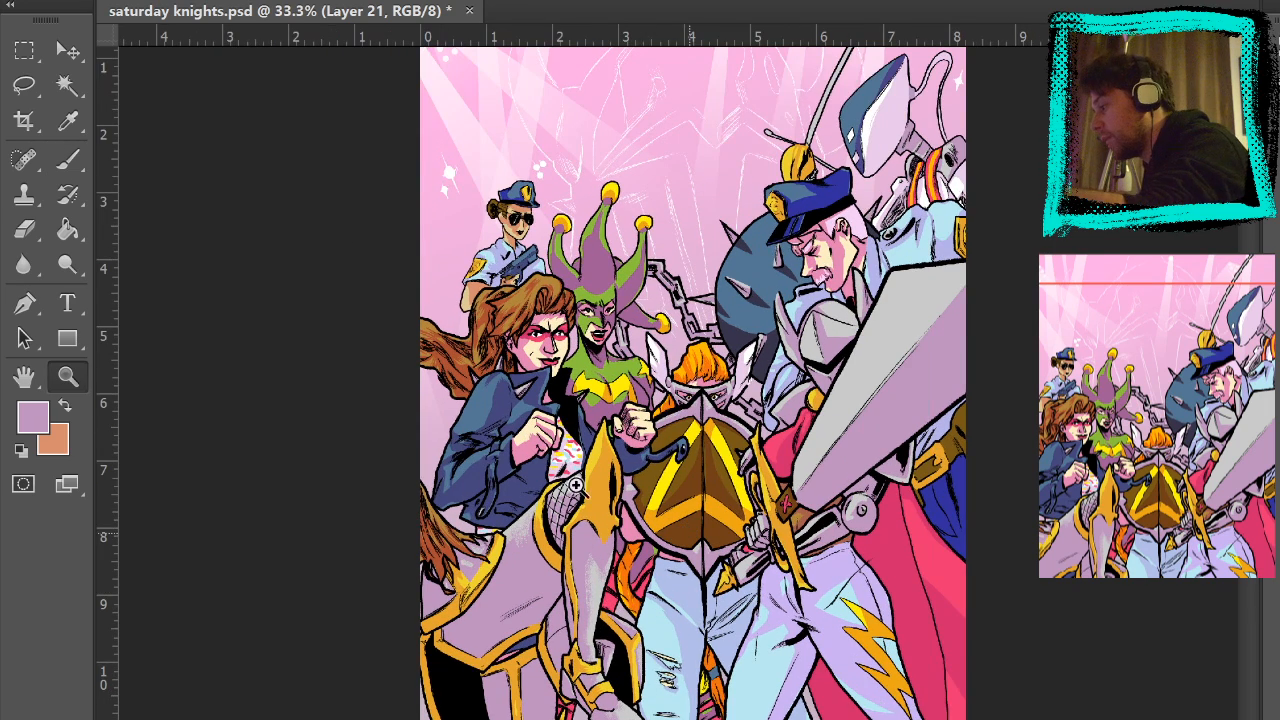
click(685, 531)
click(685, 531)
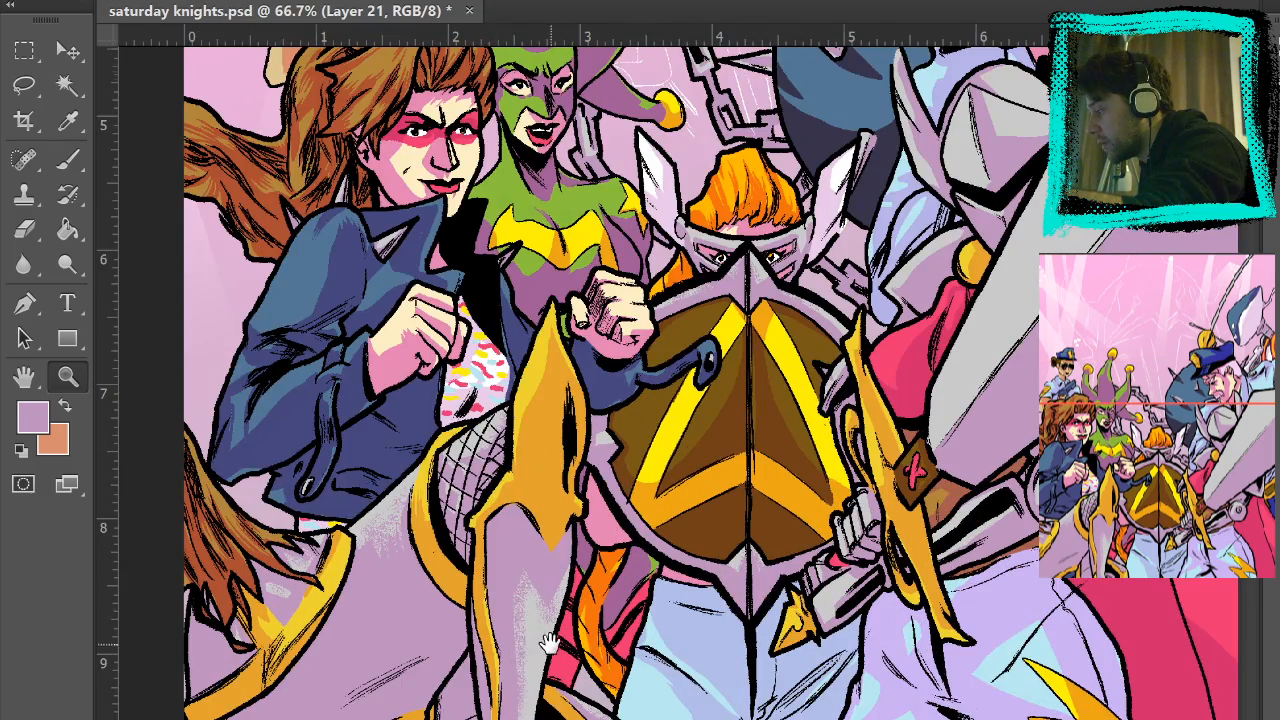
drag(549, 642, 640, 251)
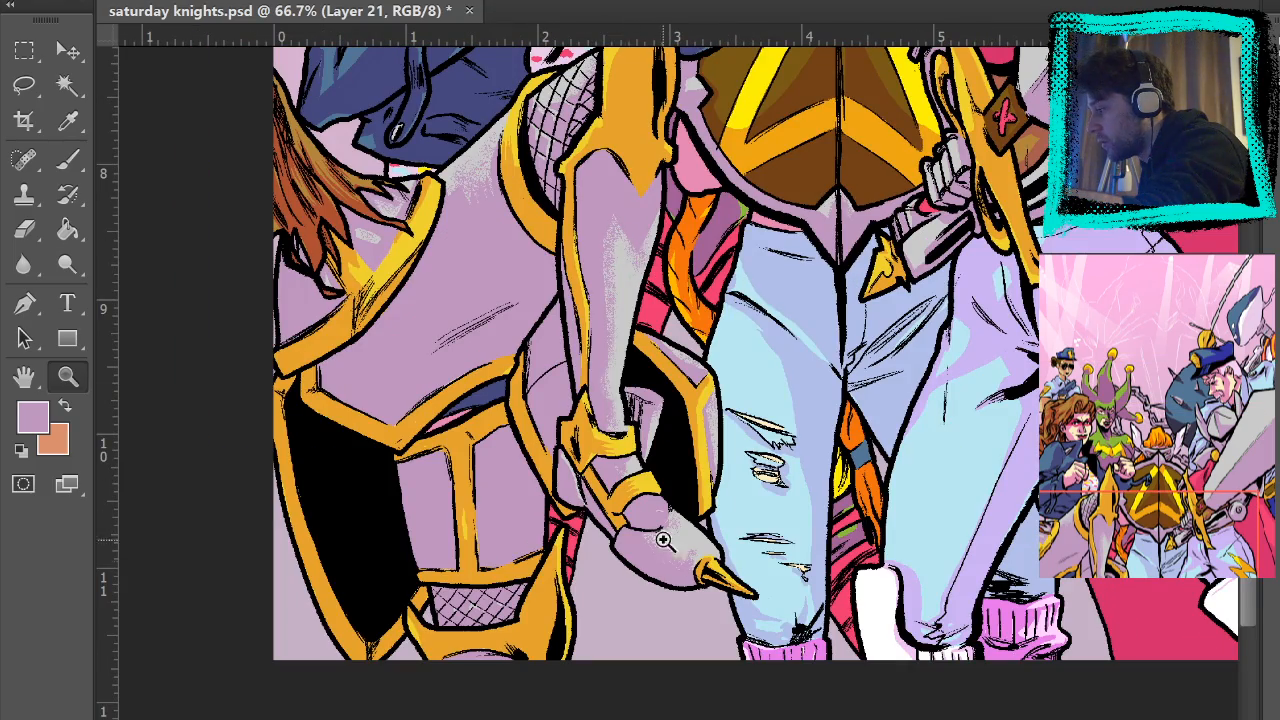
drag(1035, 197, 925, 445)
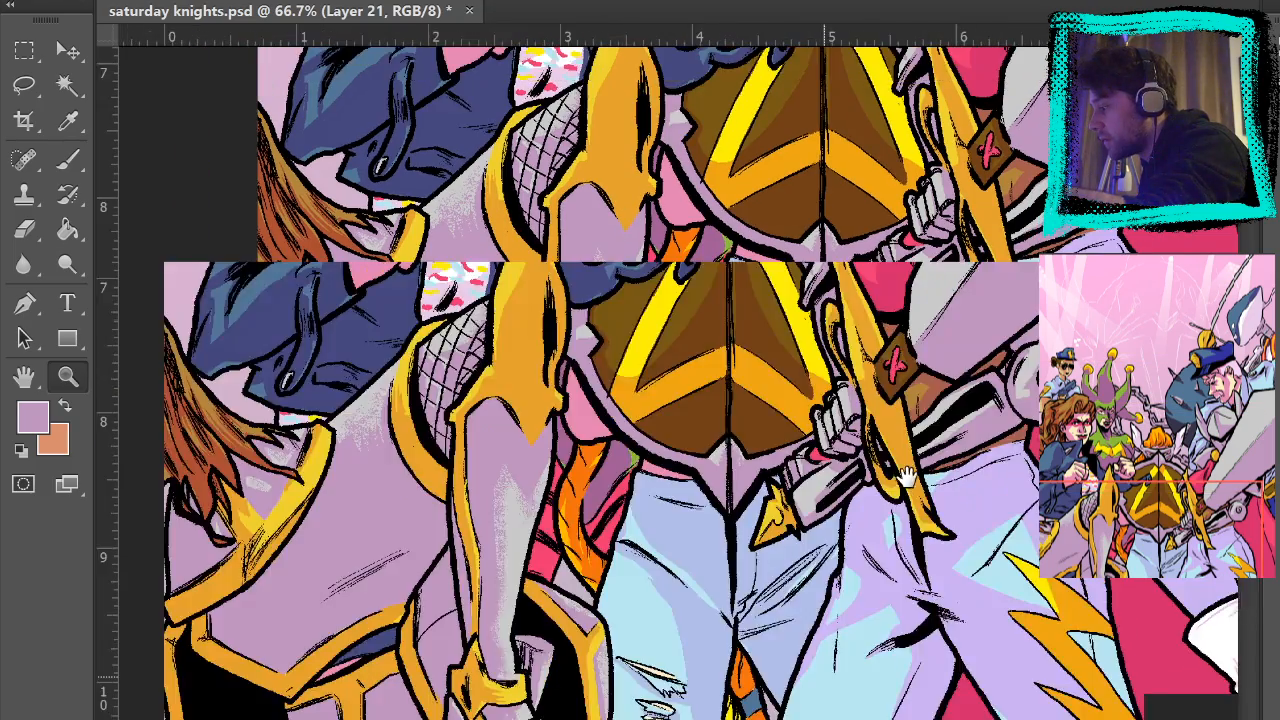
drag(1089, 142, 1016, 264)
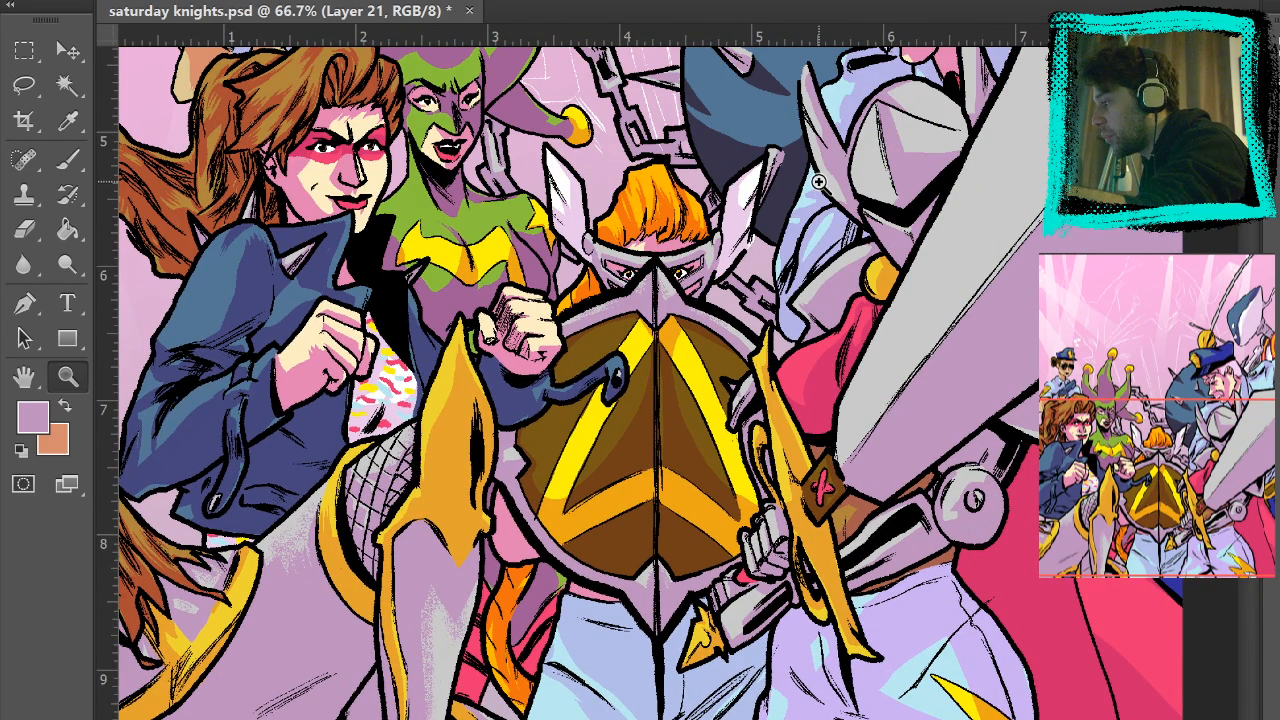
click(969, 189)
drag(983, 271, 829, 600)
click(68, 161)
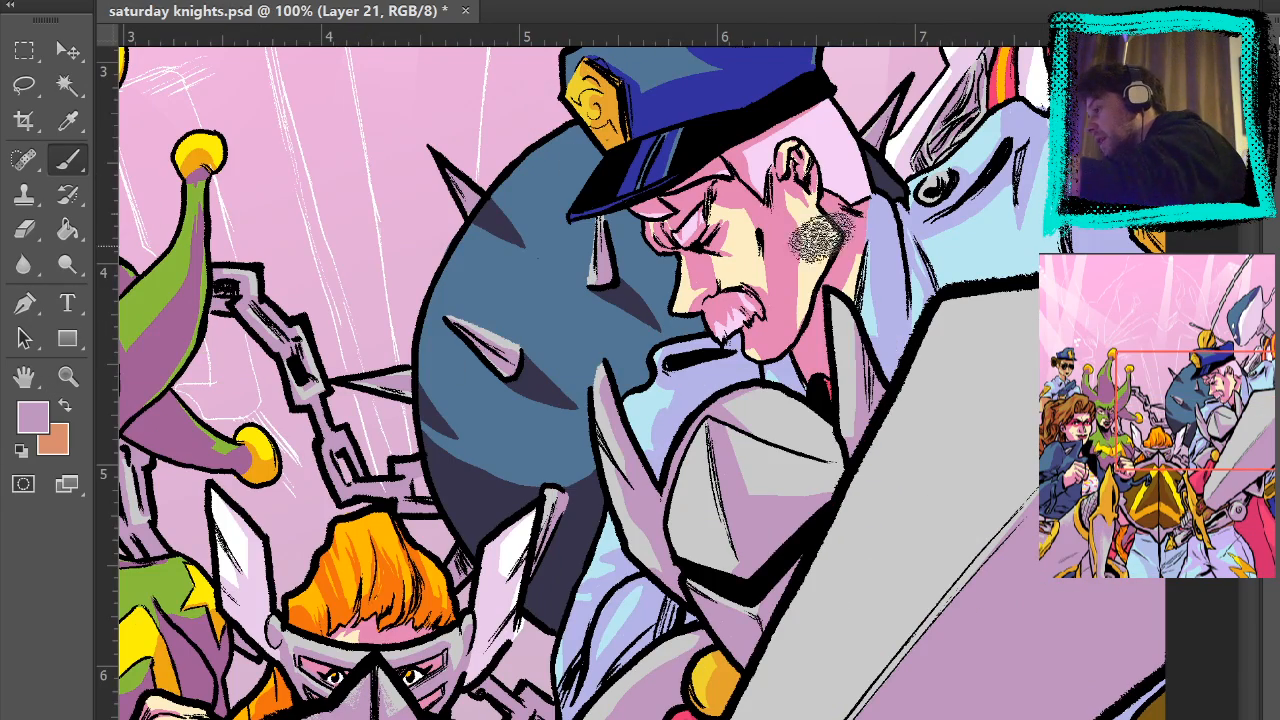
mouse_move(775, 490)
mouse_down()
mouse_move(744, 415)
mouse_move(809, 500)
mouse_move(774, 490)
mouse_move(727, 410)
mouse_move(759, 490)
mouse_move(741, 410)
mouse_move(754, 440)
mouse_move(809, 465)
mouse_move(747, 410)
mouse_move(738, 465)
mouse_up()
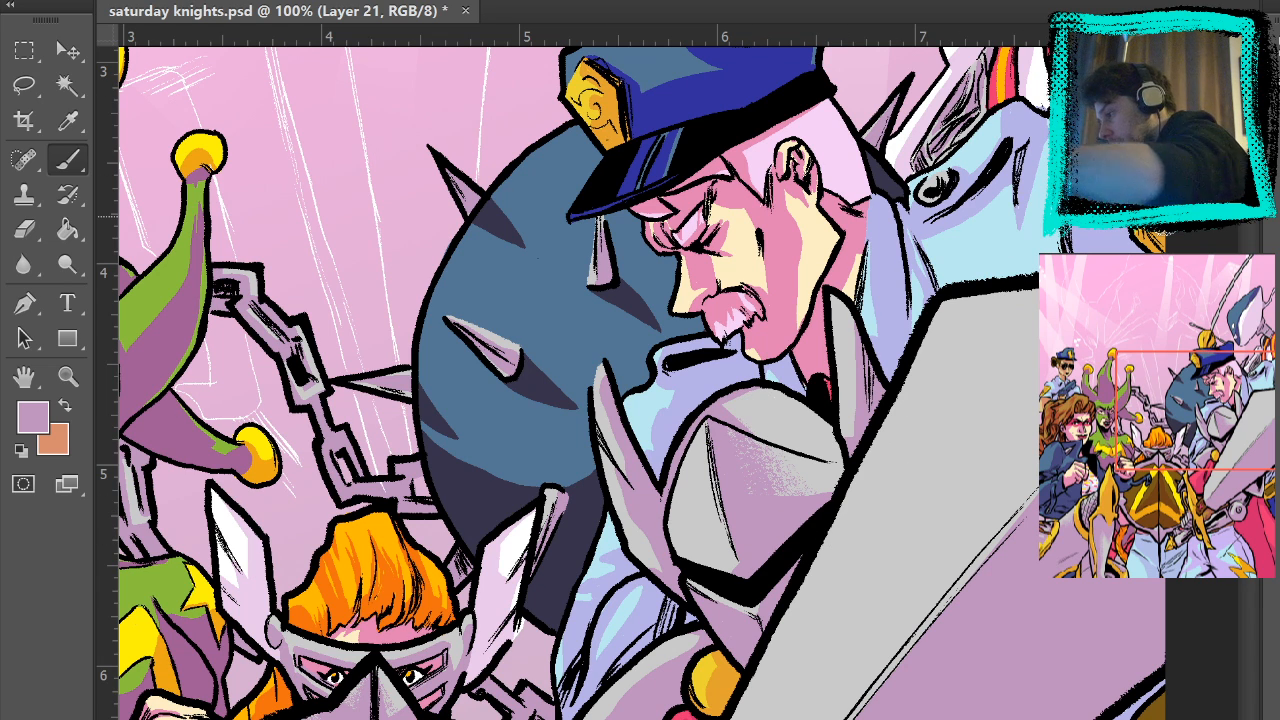
- Stipple purple shading into the grey fins on both sides of the visored helmet
scroll(737, 408, up, 10)
drag(863, 694, 710, 113)
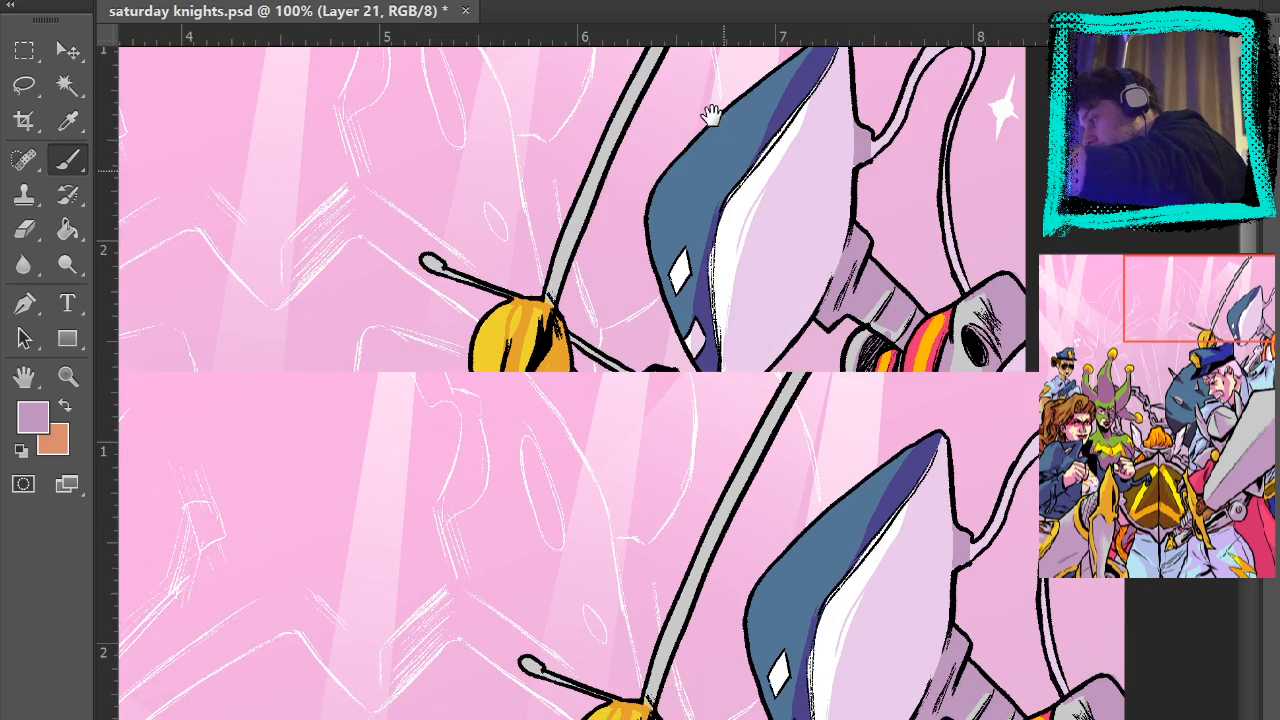
drag(802, 577, 731, 117)
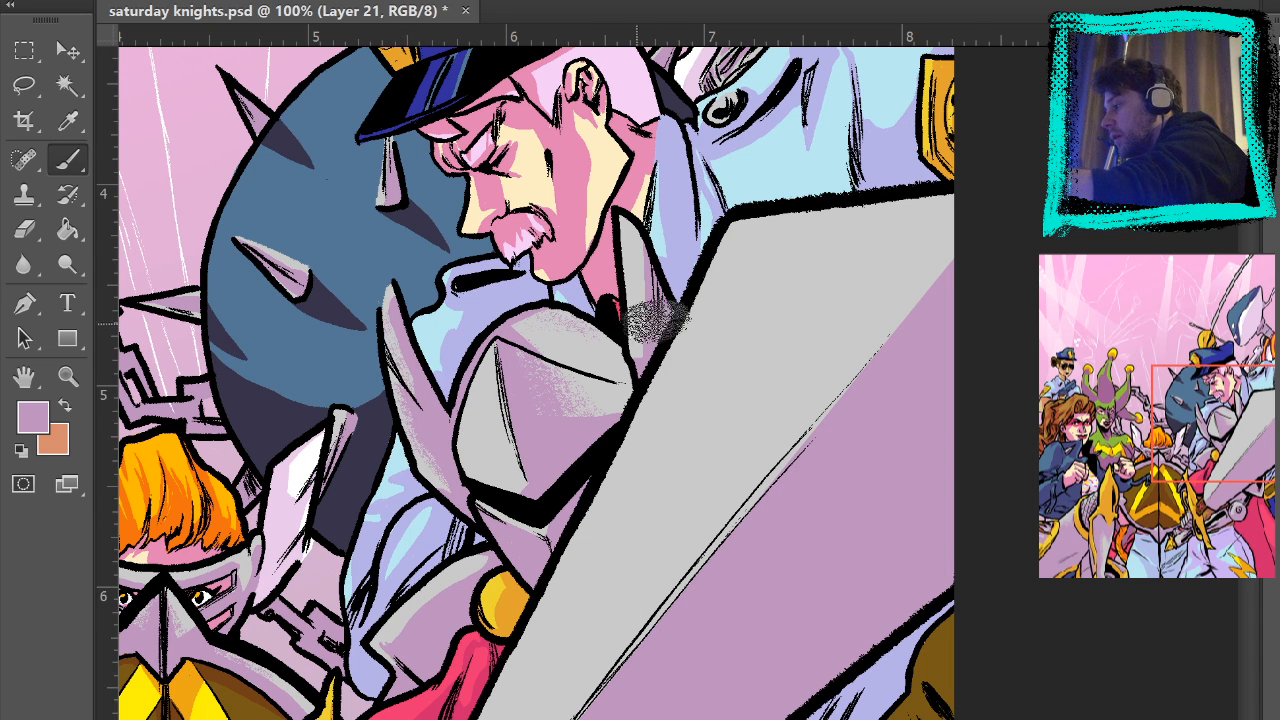
- Stipple purple shading on the pointed plate and round joint disc below the huge blade, cleaning up stray texture with the eraser
drag(885, 465, 977, 257)
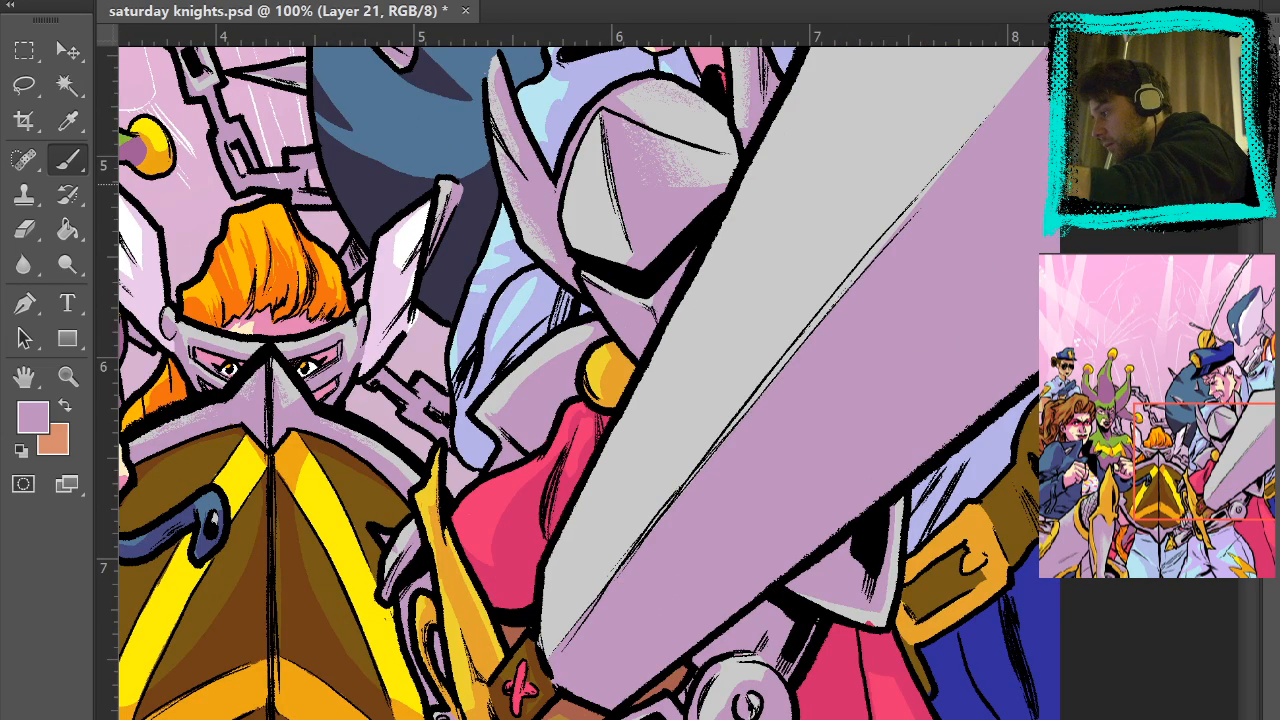
drag(1004, 461, 1014, 167)
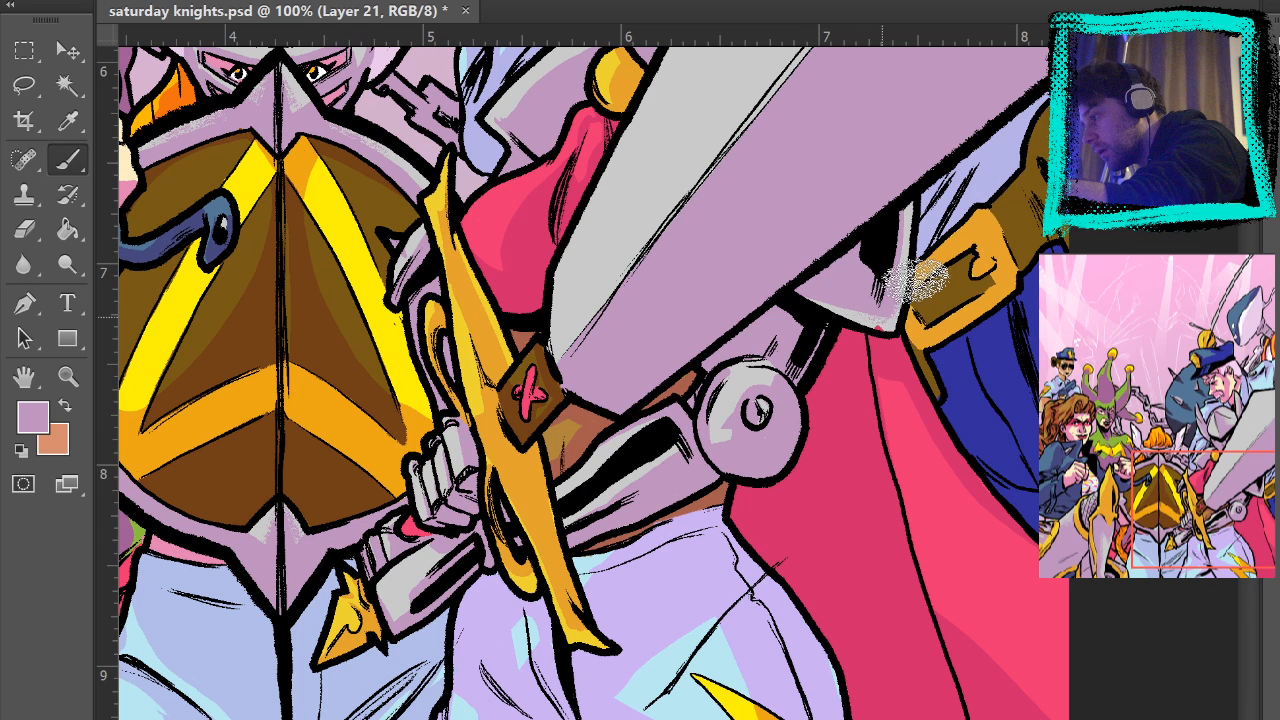
key(e)
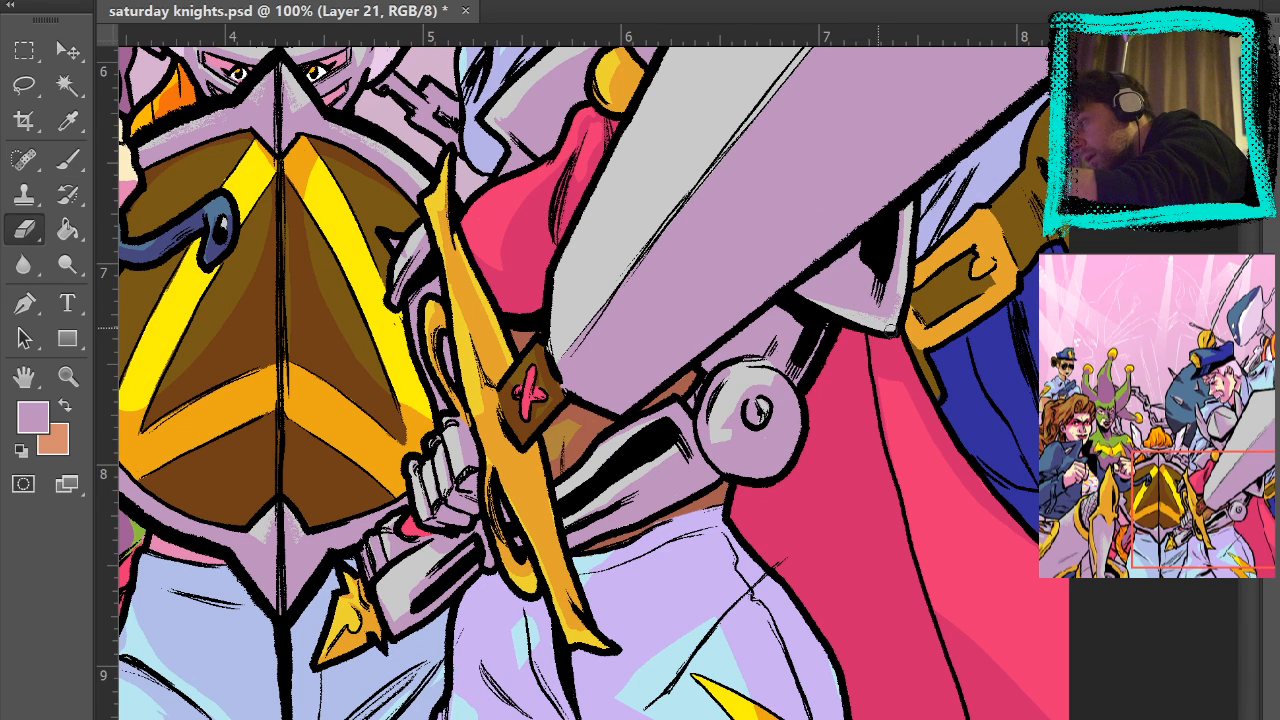
click(70, 162)
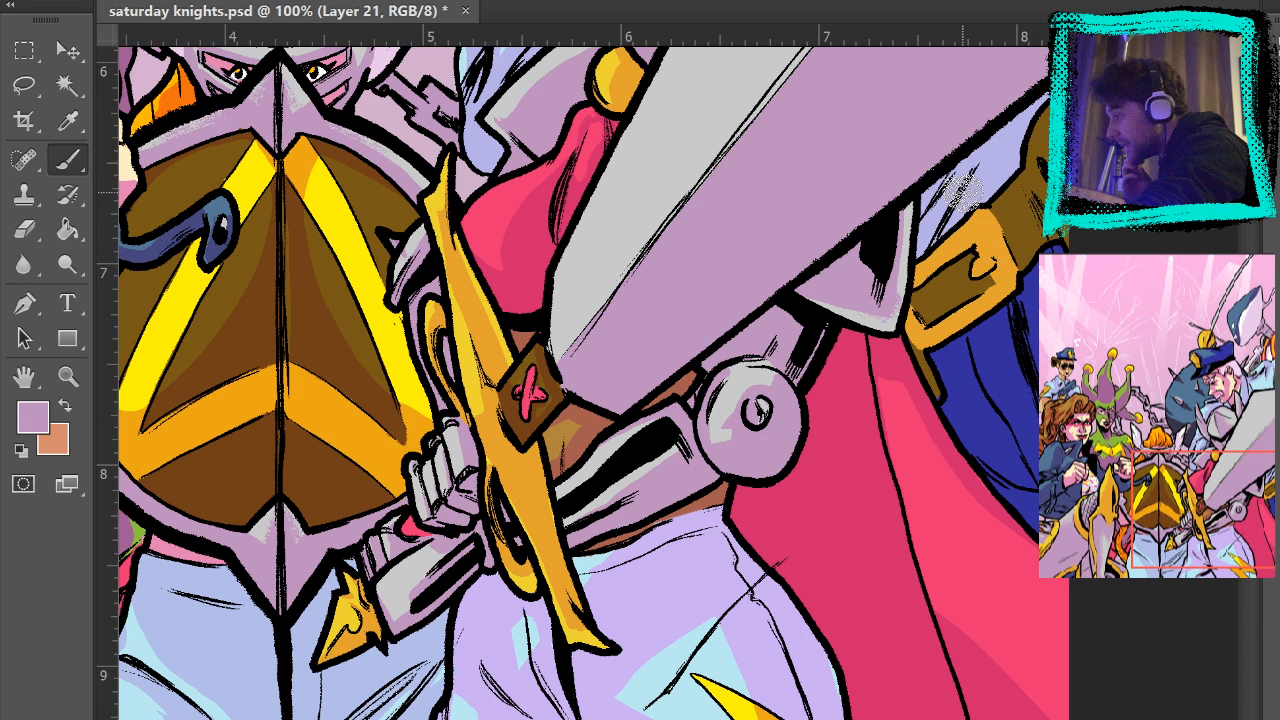
- Stipple purple texture along the central ridge of the huge blade, where the grey highlight meets the purple shadow
drag(902, 365, 992, 610)
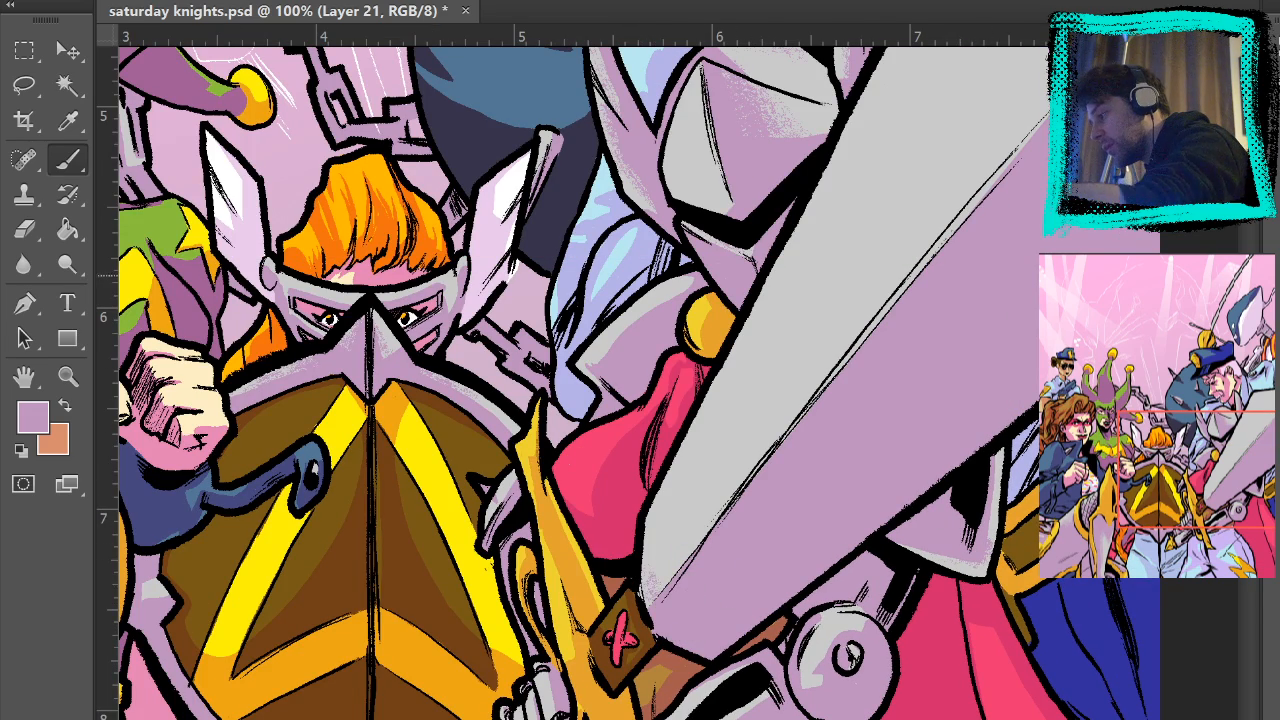
drag(1013, 401, 995, 435)
drag(1015, 270, 860, 620)
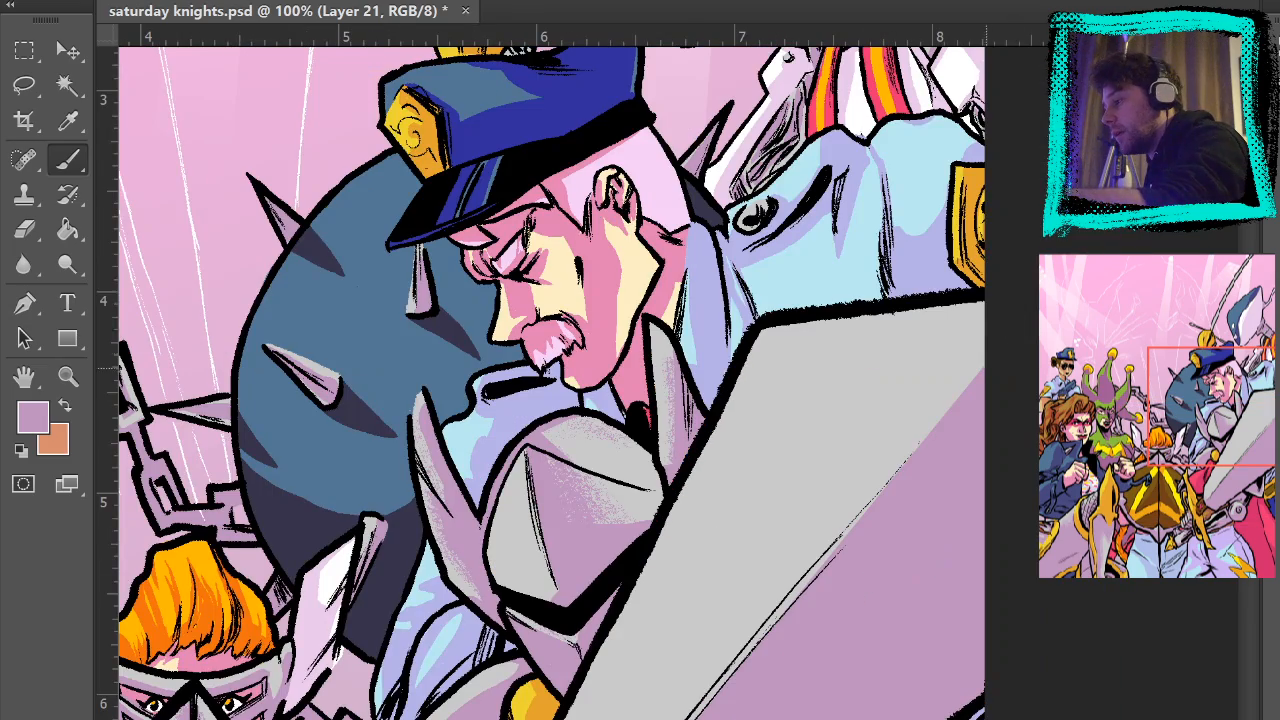
drag(960, 470, 1065, 274)
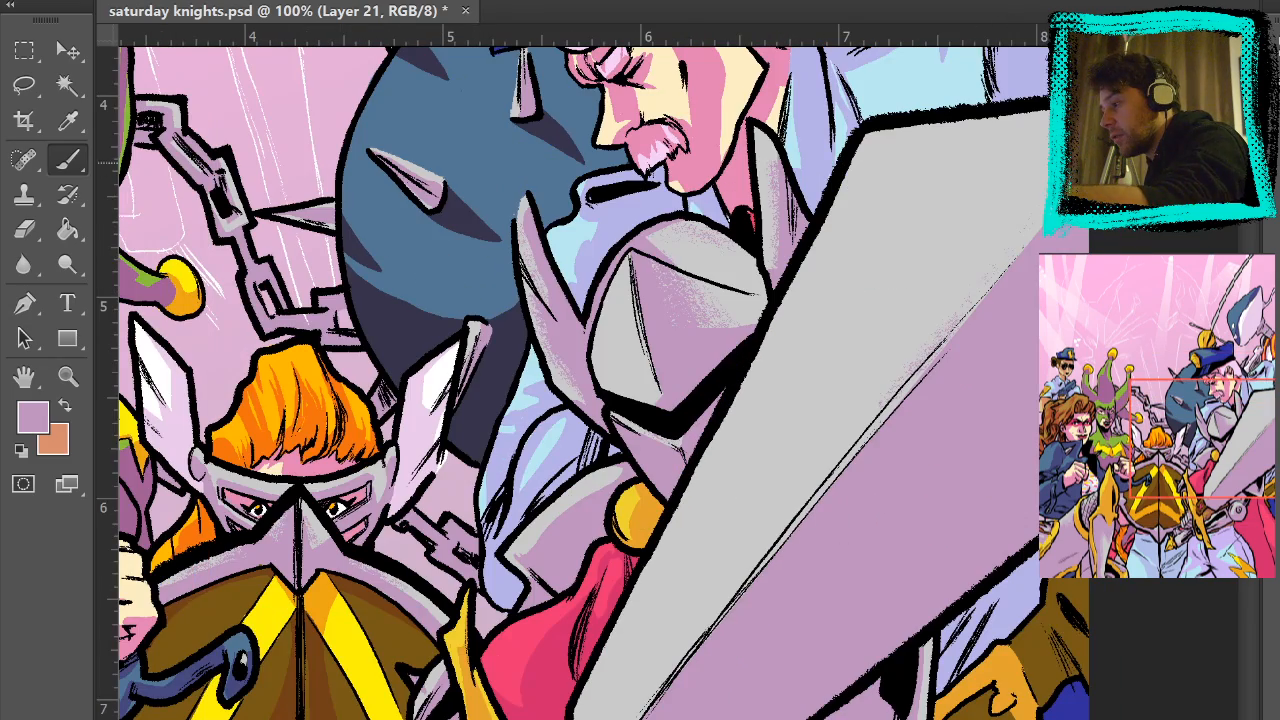
drag(1000, 370, 1092, 207)
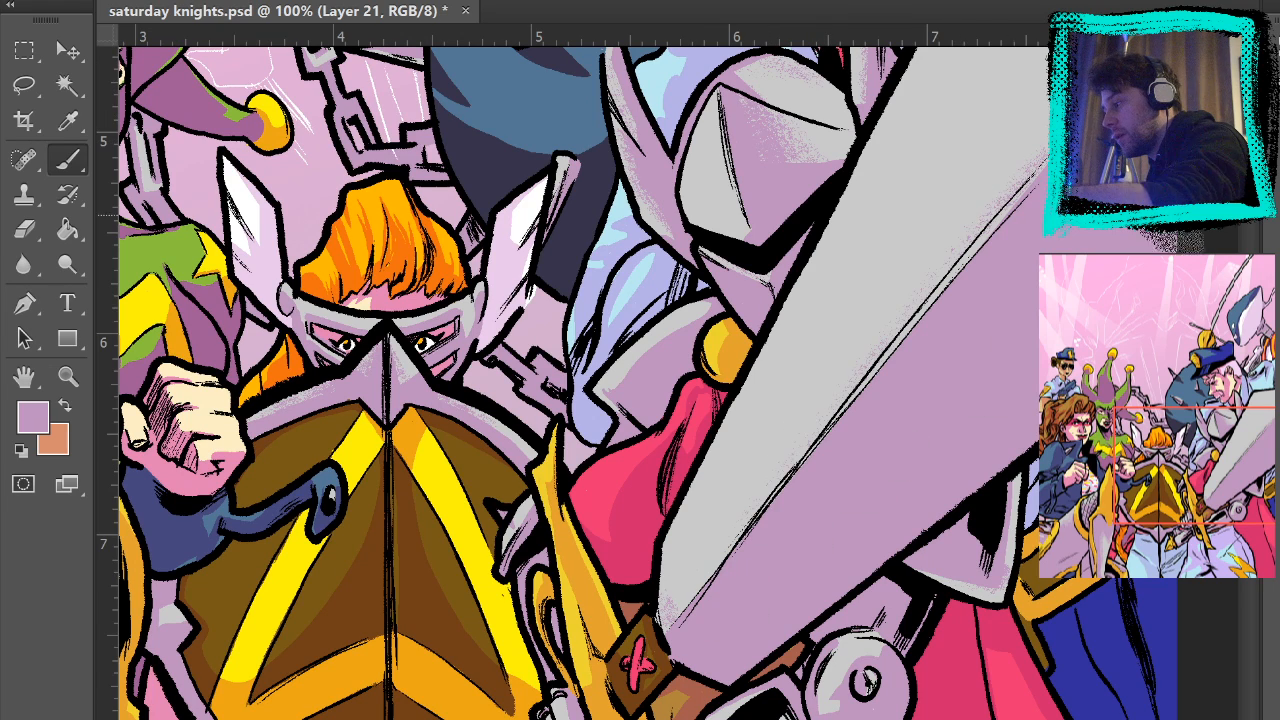
drag(1092, 197, 1055, 373)
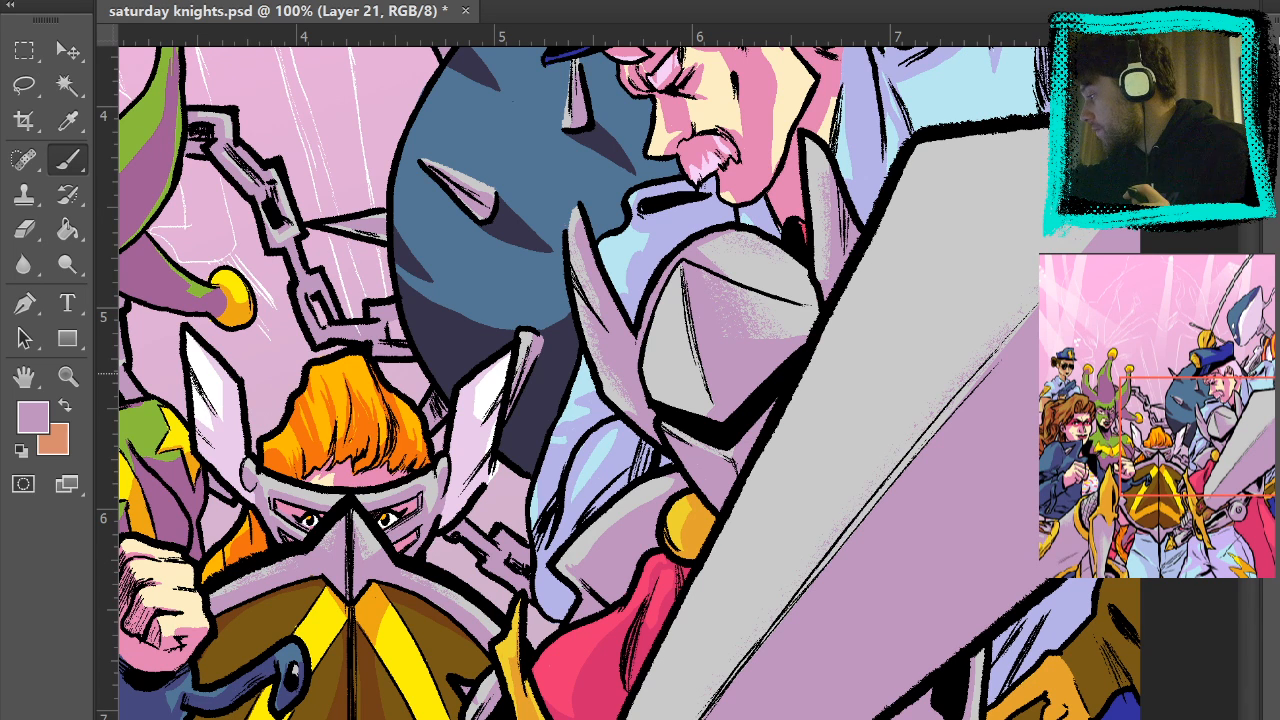
drag(925, 600, 1043, 332)
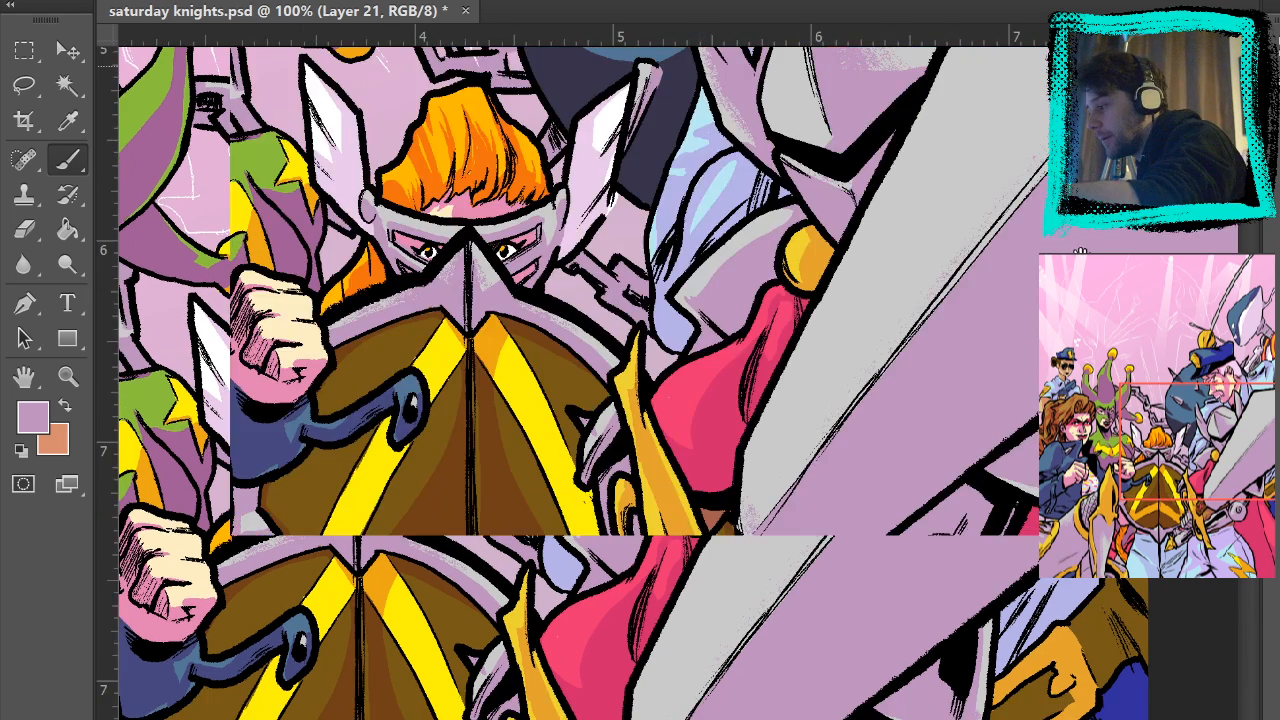
- Stipple purple shading into the grey highlights of the armoured forearm and gauntlet behind the gold sword guard
drag(1037, 458, 991, 311)
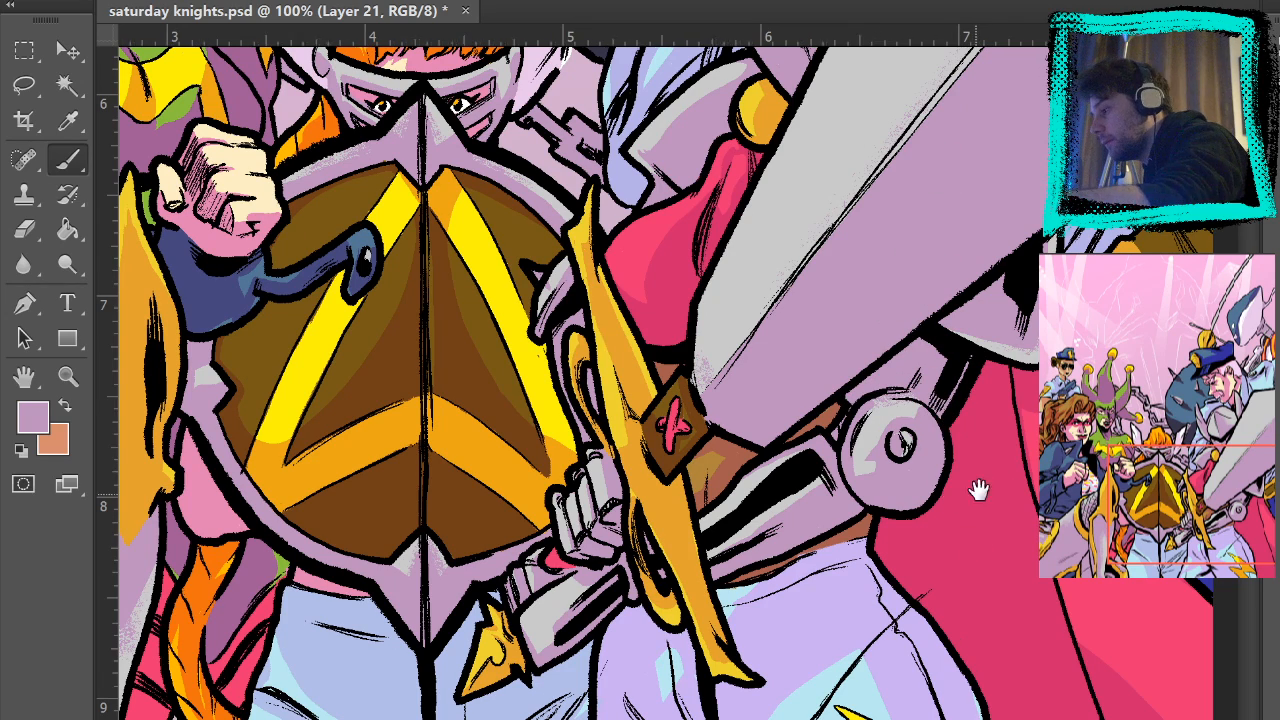
drag(979, 489, 977, 405)
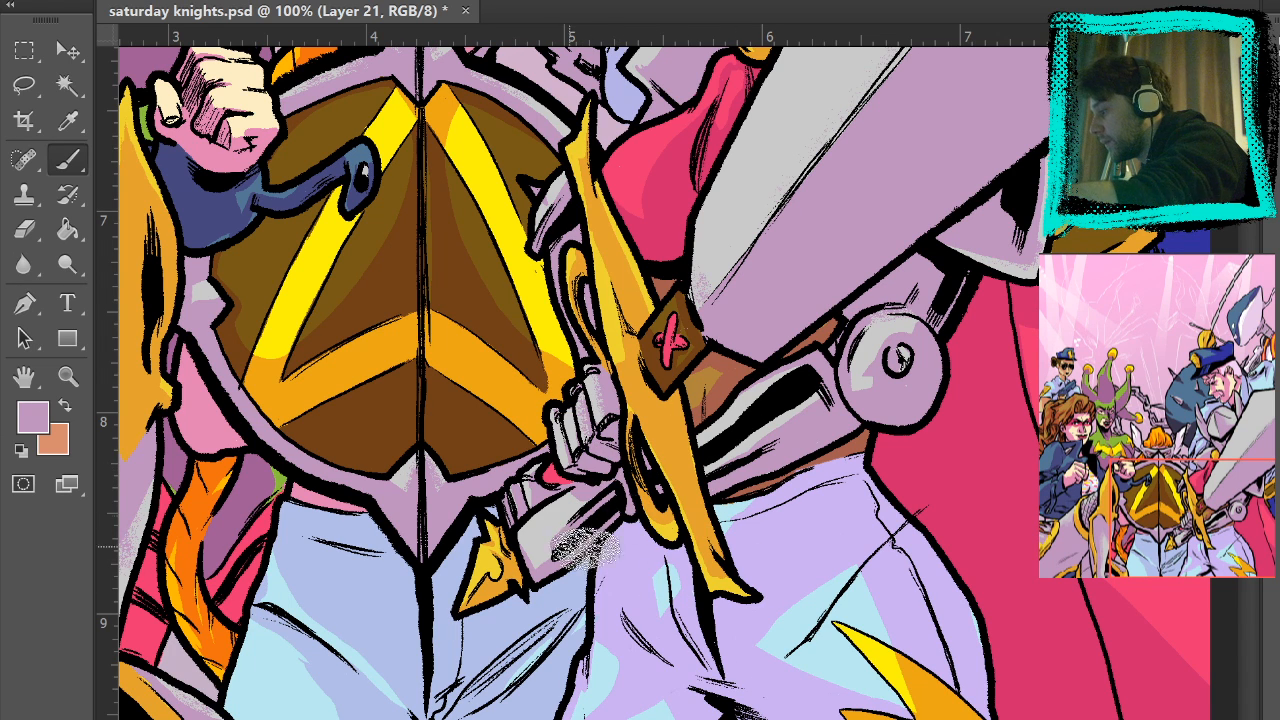
drag(585, 529, 561, 563)
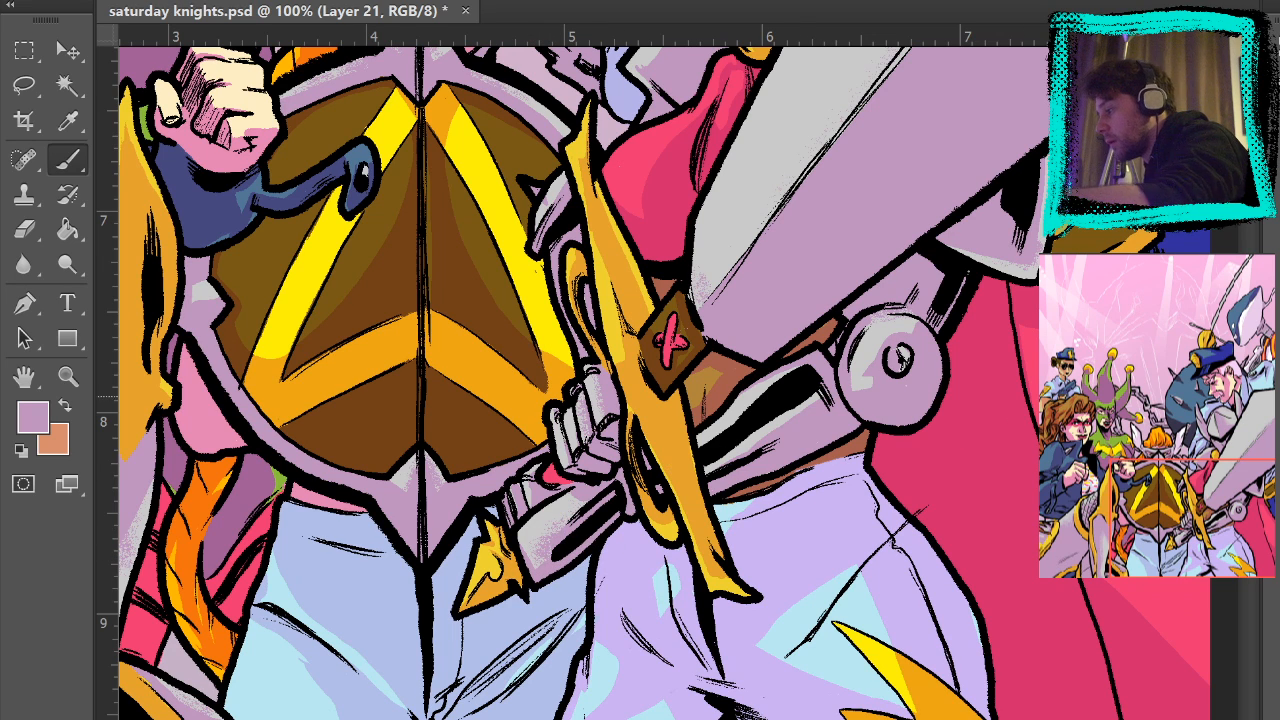
drag(1159, 660, 1163, 694)
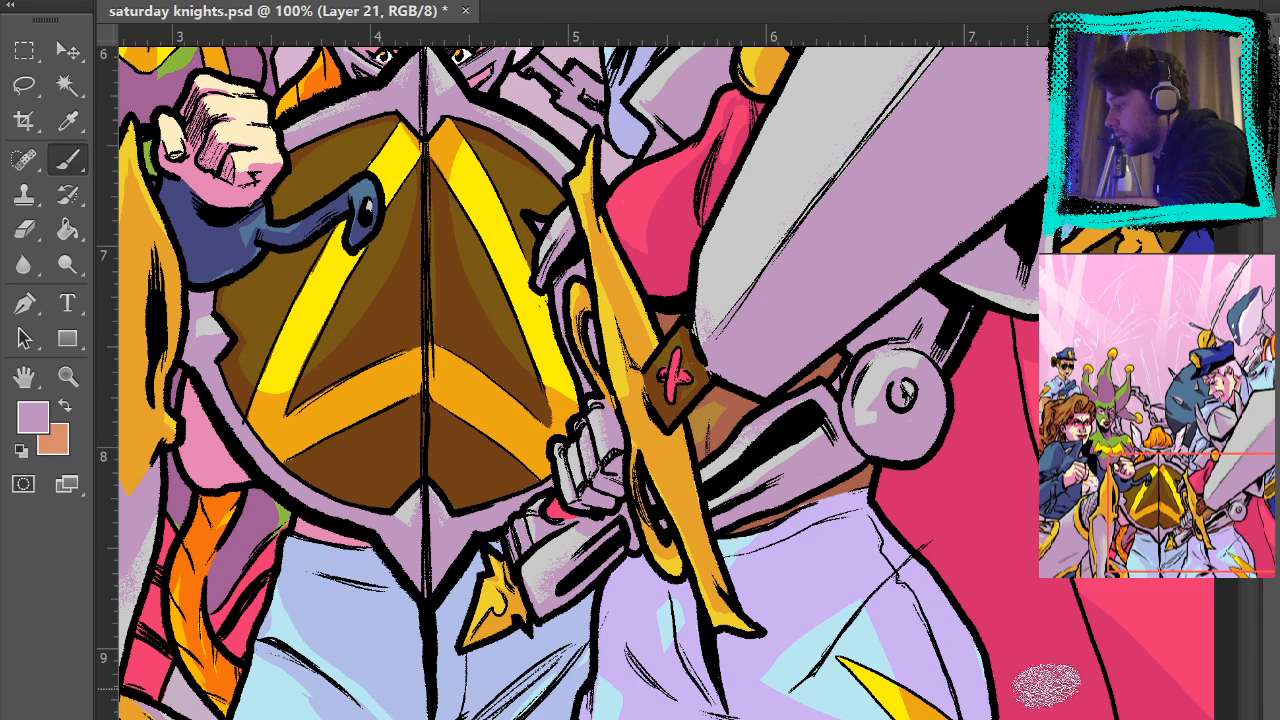
- Review the stippled shading on the central figures' armour and weapons, then in the whole composition
scroll(1020, 517, down, 5)
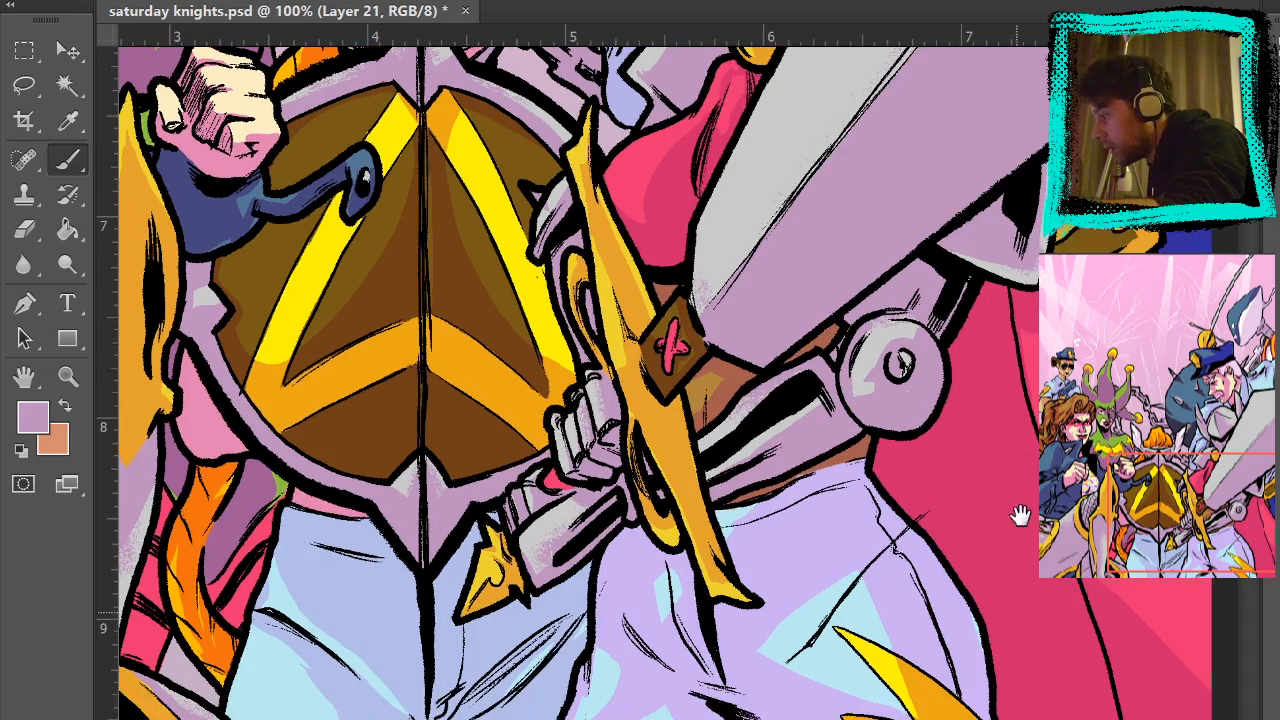
scroll(1190, 630, up, 13)
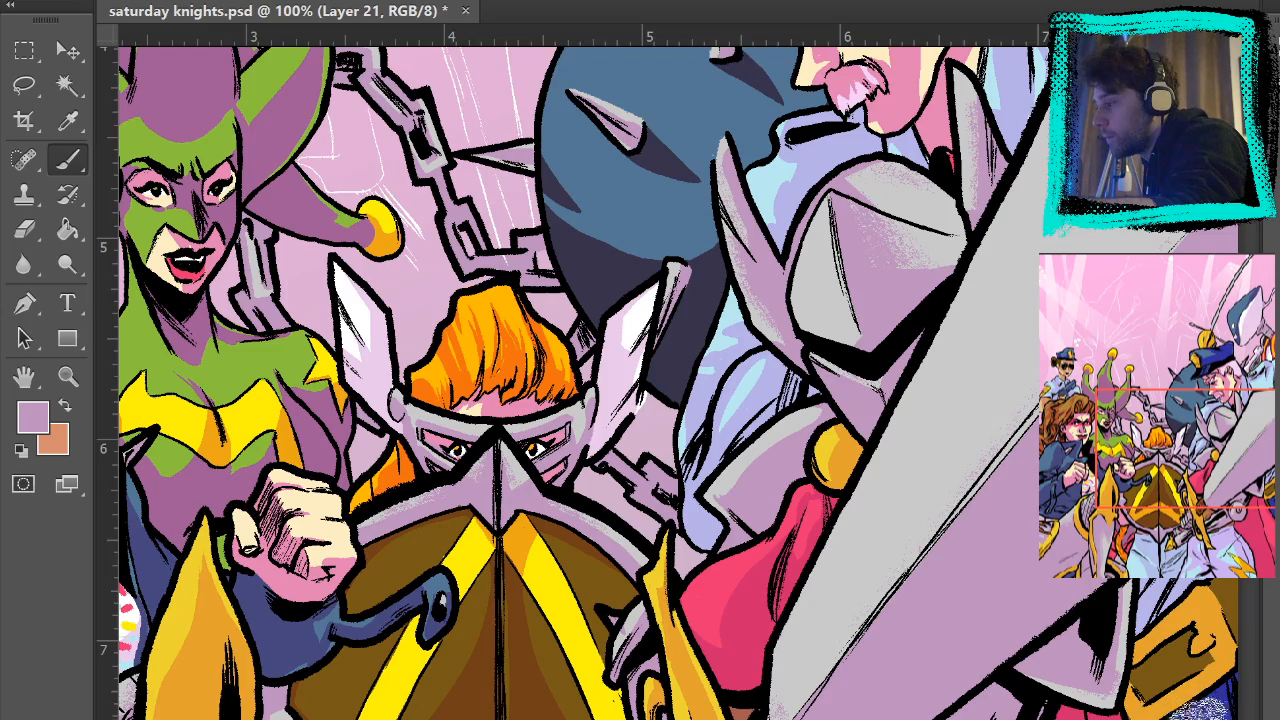
drag(1143, 598, 1003, 270)
drag(972, 659, 1131, 606)
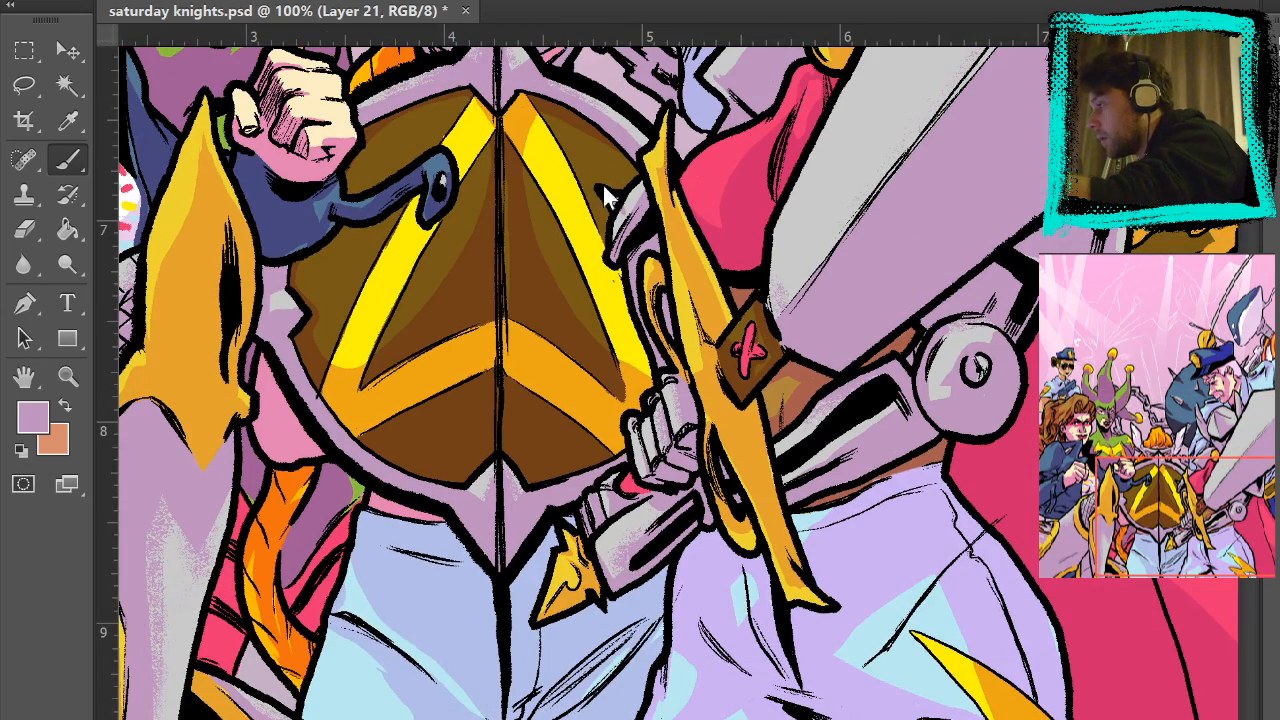
key(ctrl+0)
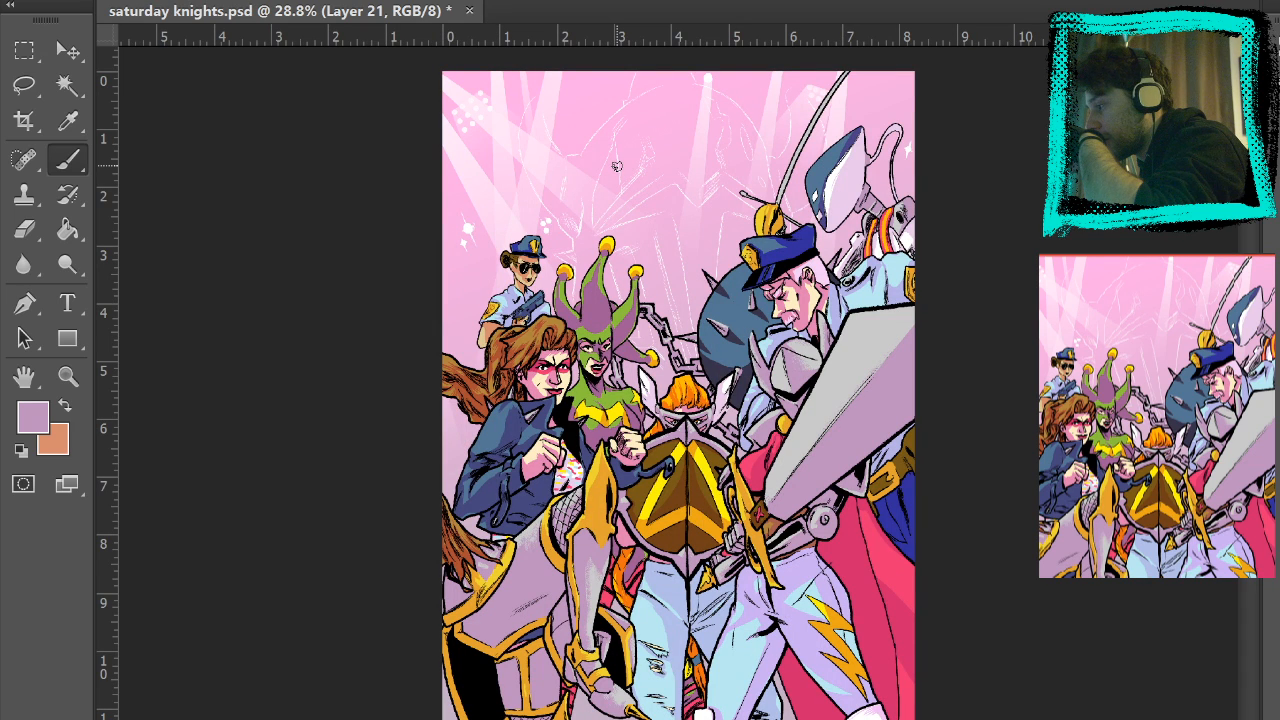
- Stipple purple shading around the dark oval socket on the robot's shoulder joint and erase the texture back to shape its grey highlight
click(69, 378)
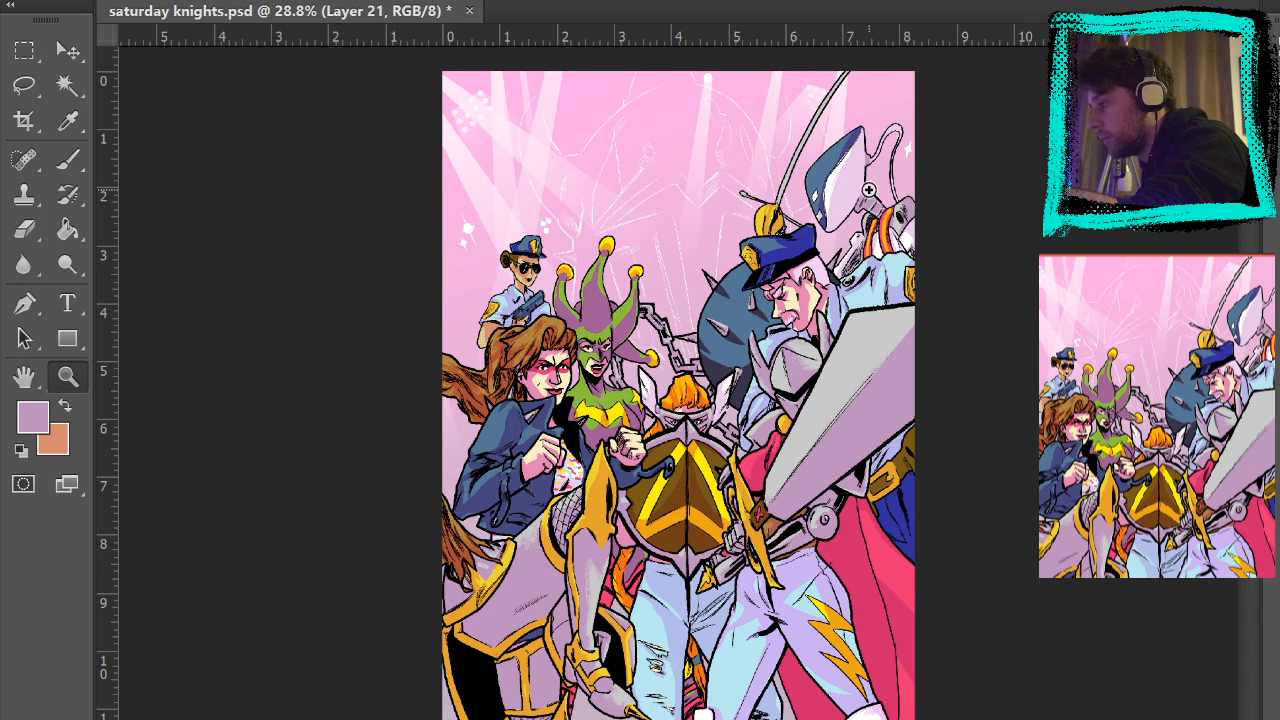
click(898, 216)
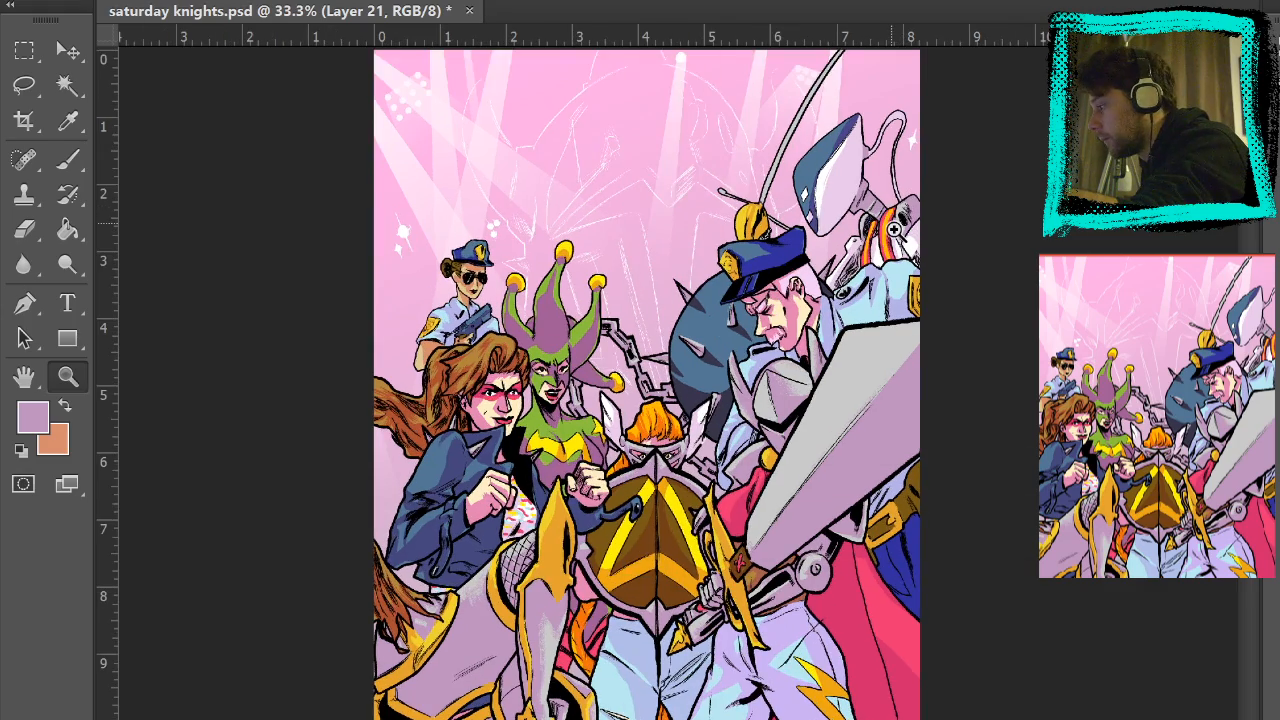
click(895, 222)
click(893, 227)
click(895, 225)
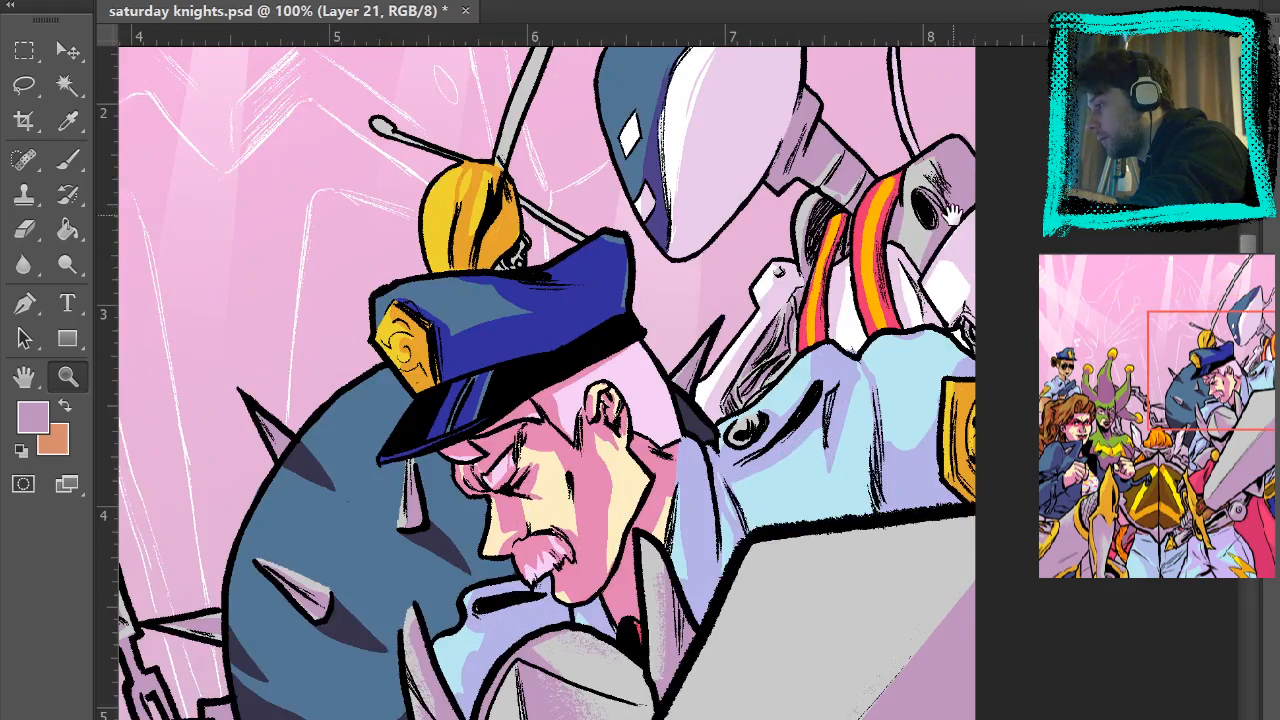
drag(928, 300, 898, 428)
click(890, 430)
click(68, 160)
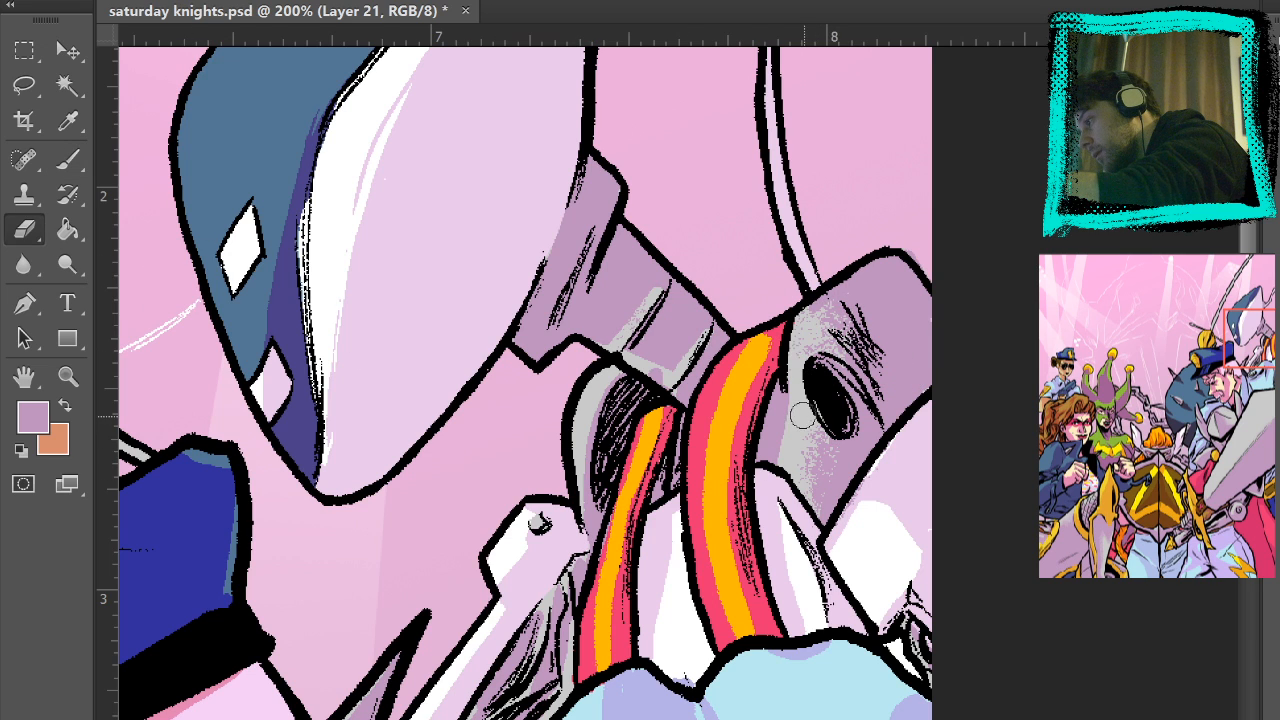
click(67, 159)
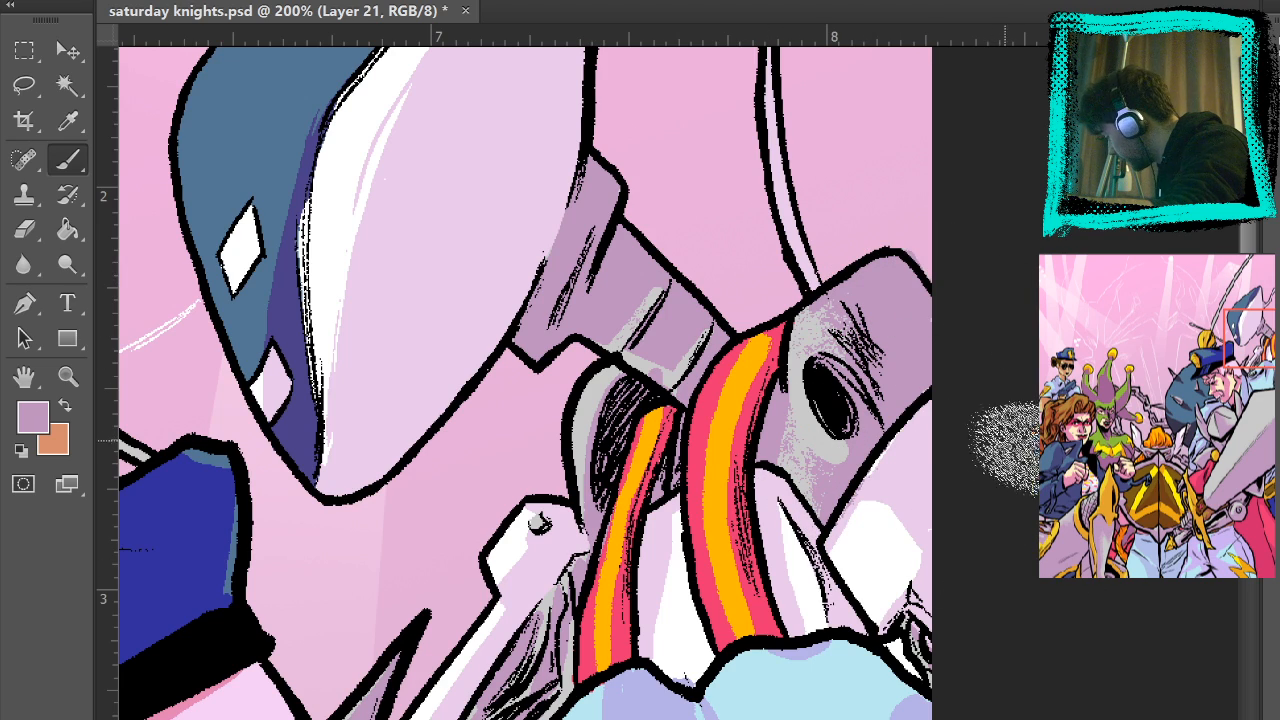
- Stipple purple shading into the grey strips on the robot's neck and the curved collar beside the striped straps
drag(974, 534, 1036, 420)
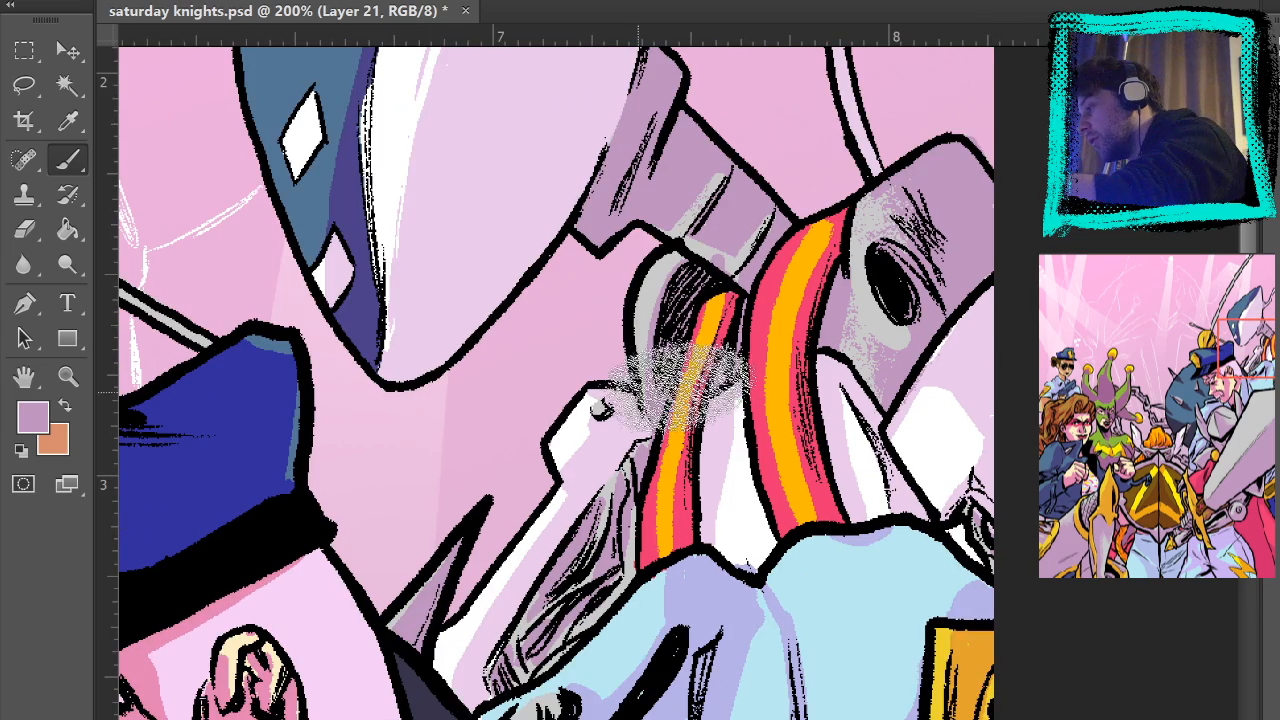
drag(1021, 469, 1079, 259)
drag(975, 66, 1016, 354)
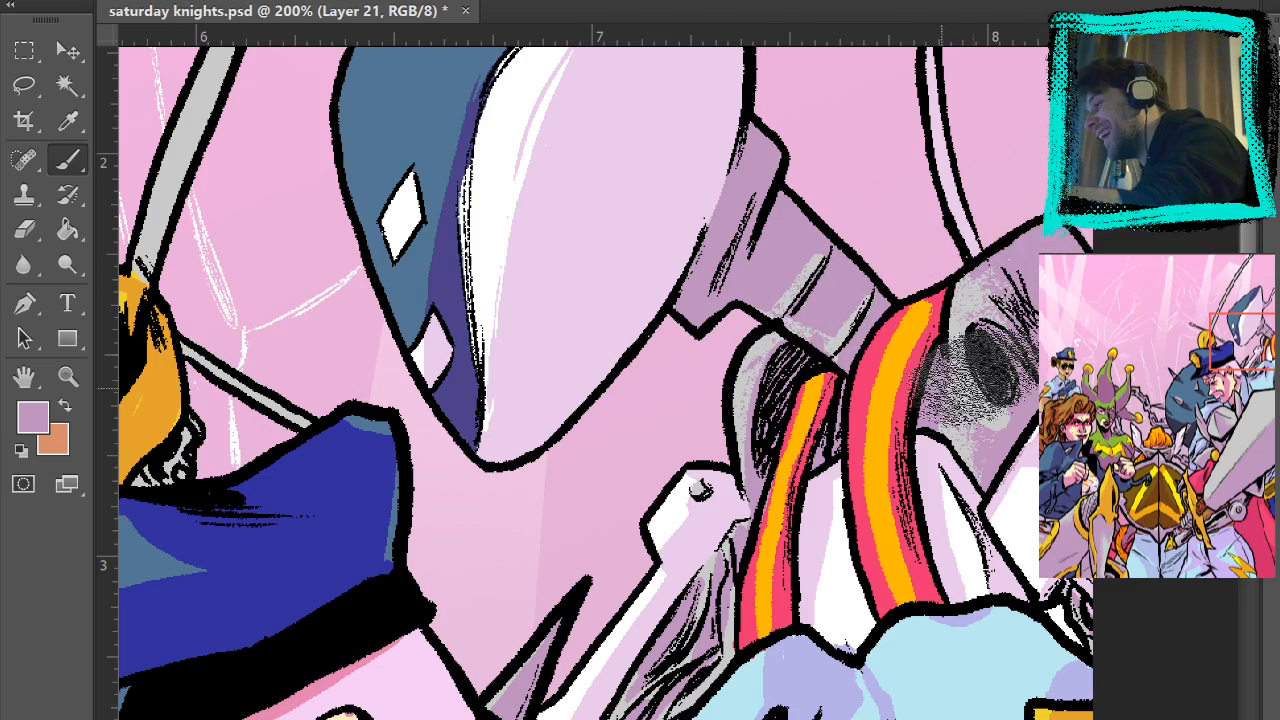
drag(1012, 388, 1118, 558)
drag(960, 593, 985, 573)
- Select the rapier's grey areas with the Magic Wand and stipple purple shading onto the crossbar and the details beside the gold guard
drag(830, 645, 1000, 390)
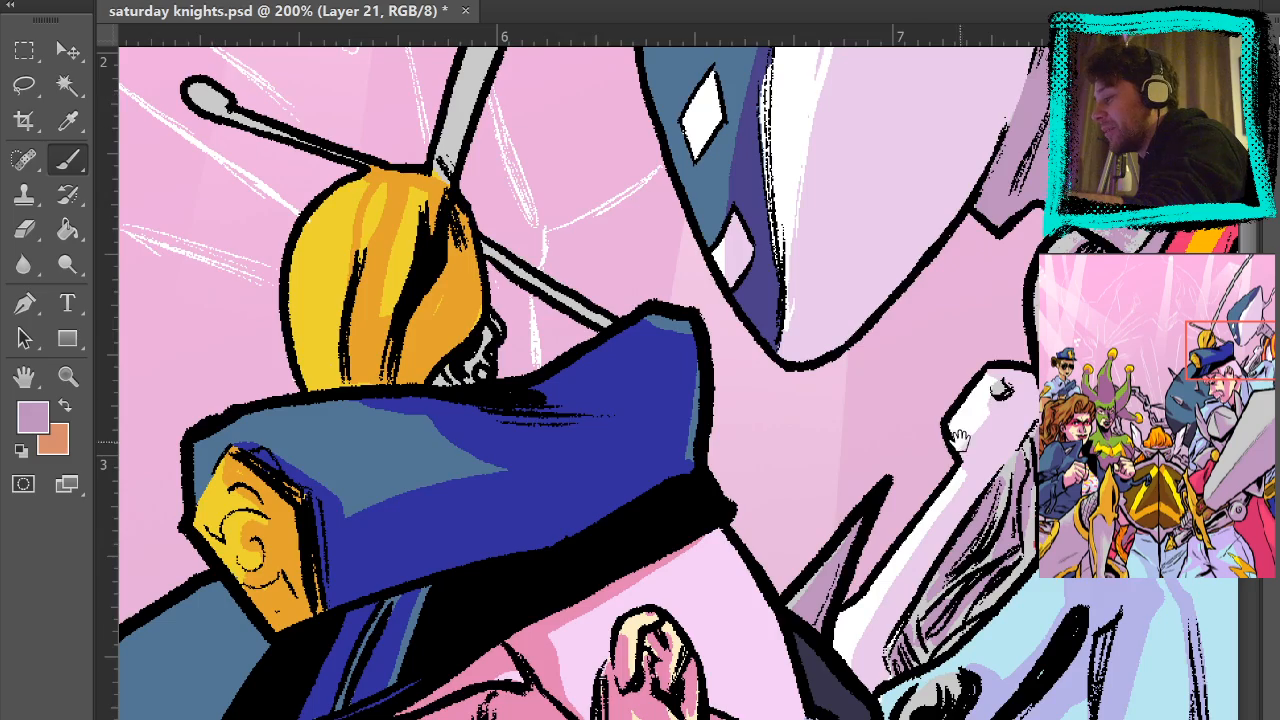
drag(960, 437, 1147, 216)
drag(710, 170, 873, 711)
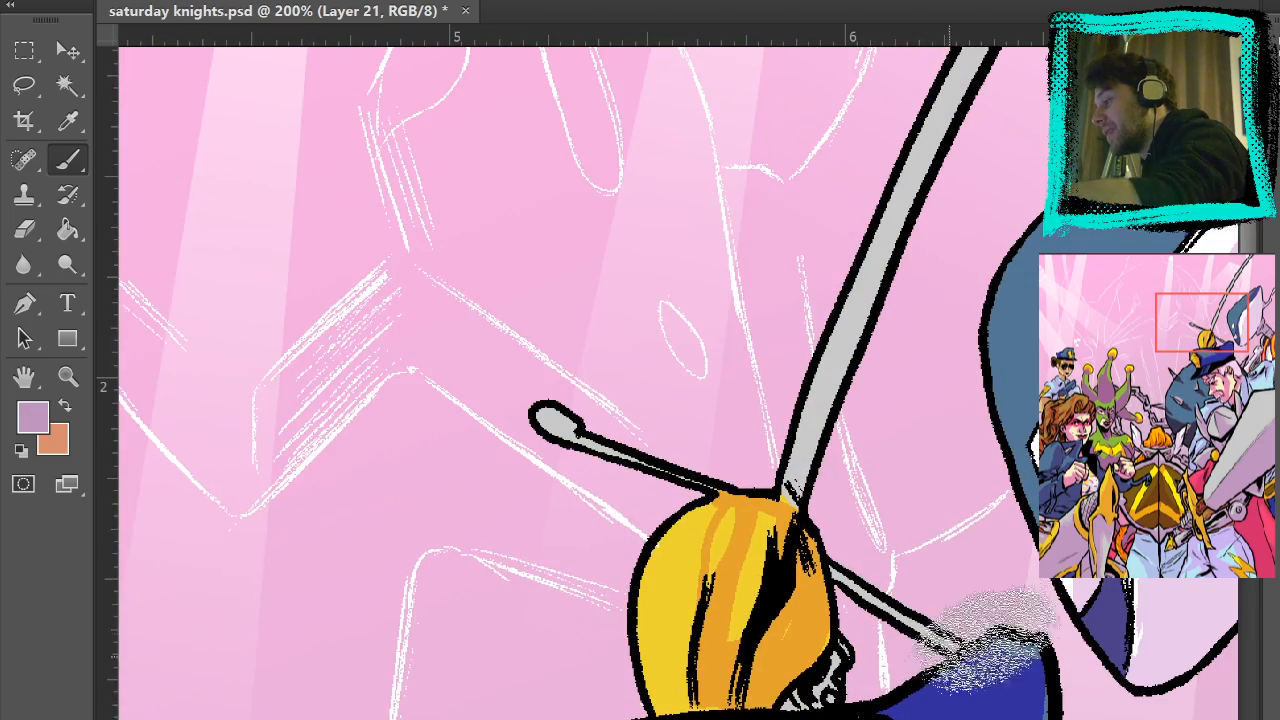
drag(966, 437, 973, 293)
key(w)
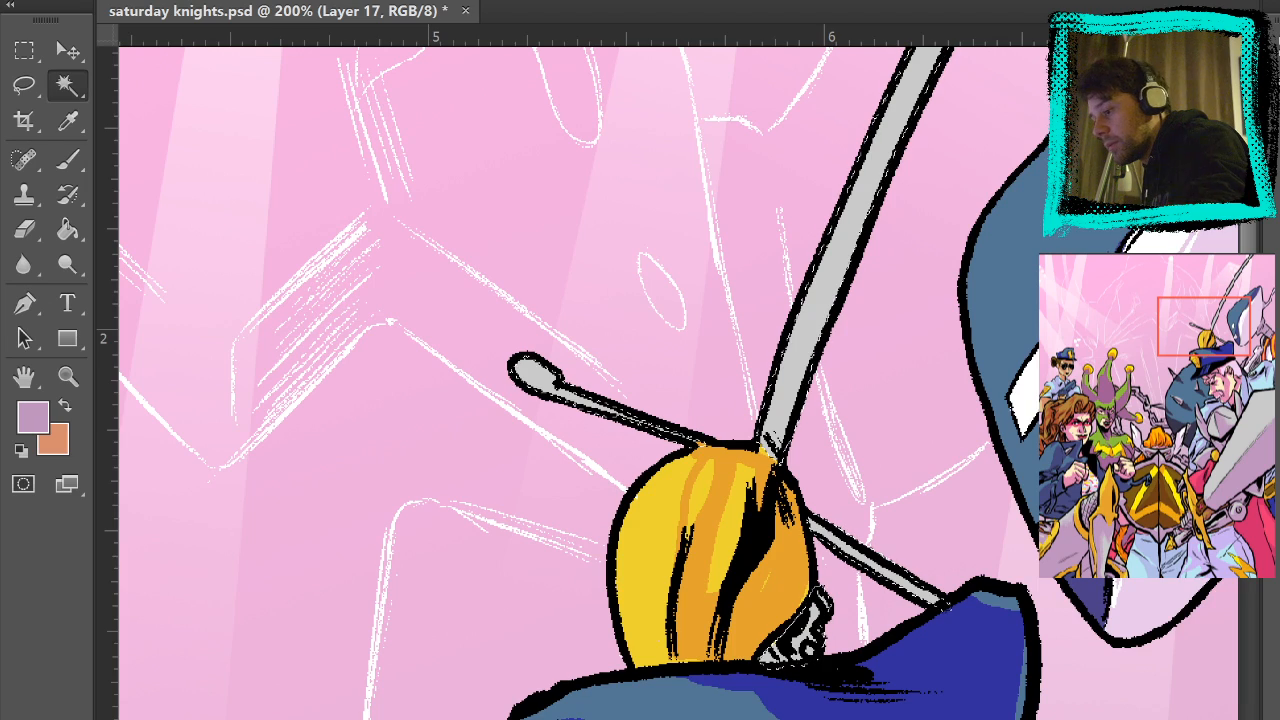
click(70, 162)
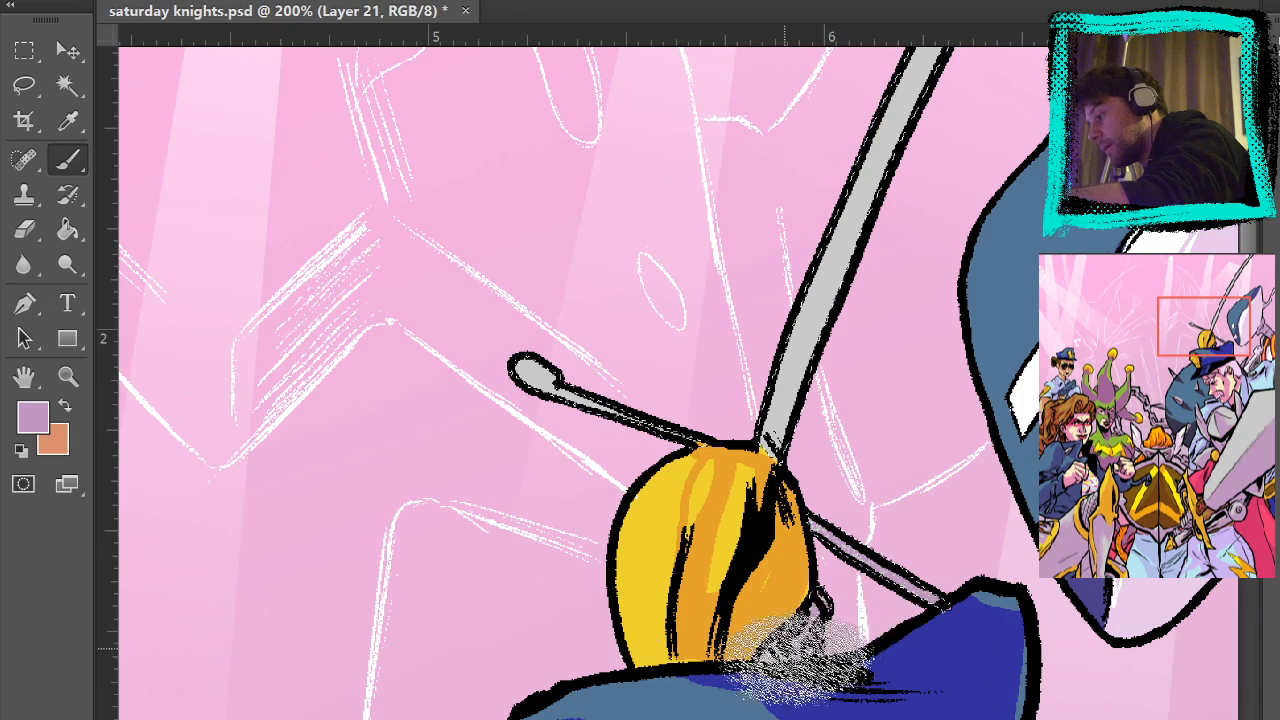
- Stipple purple shading along the long curved rapier blade, heaviest near the gold guard and fading towards the tip
drag(920, 351, 869, 719)
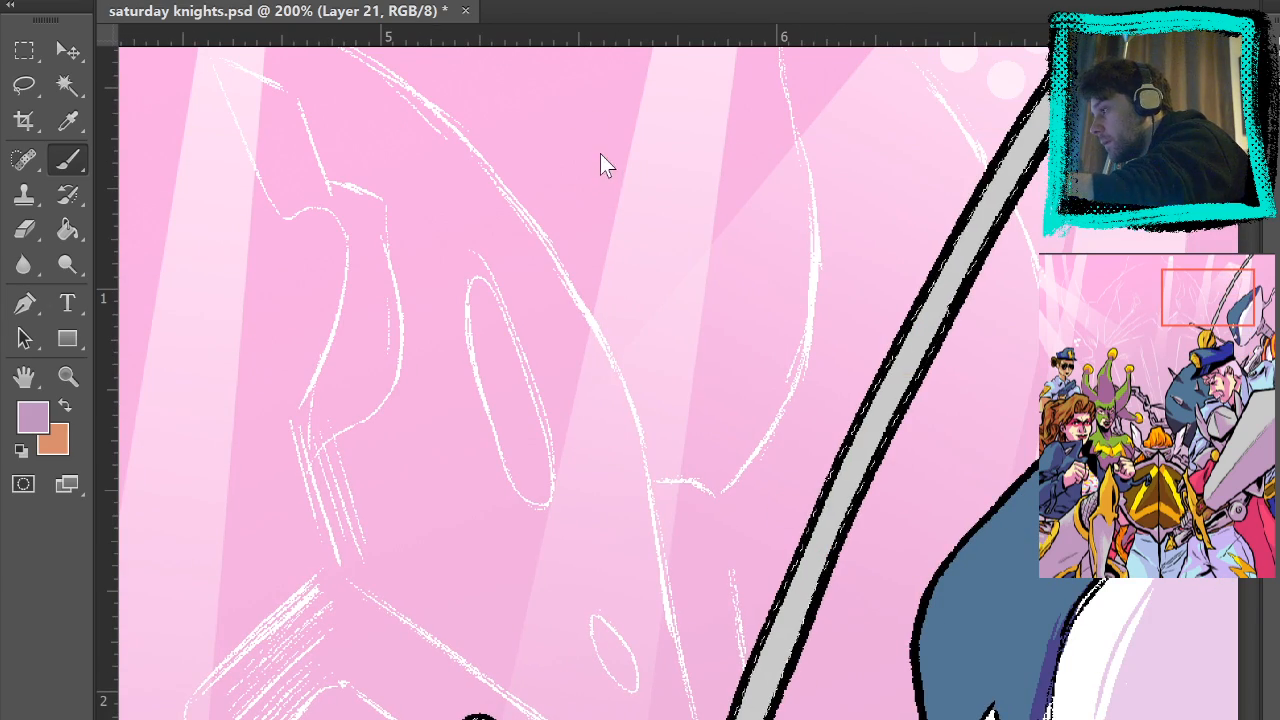
key(ctrl+minus)
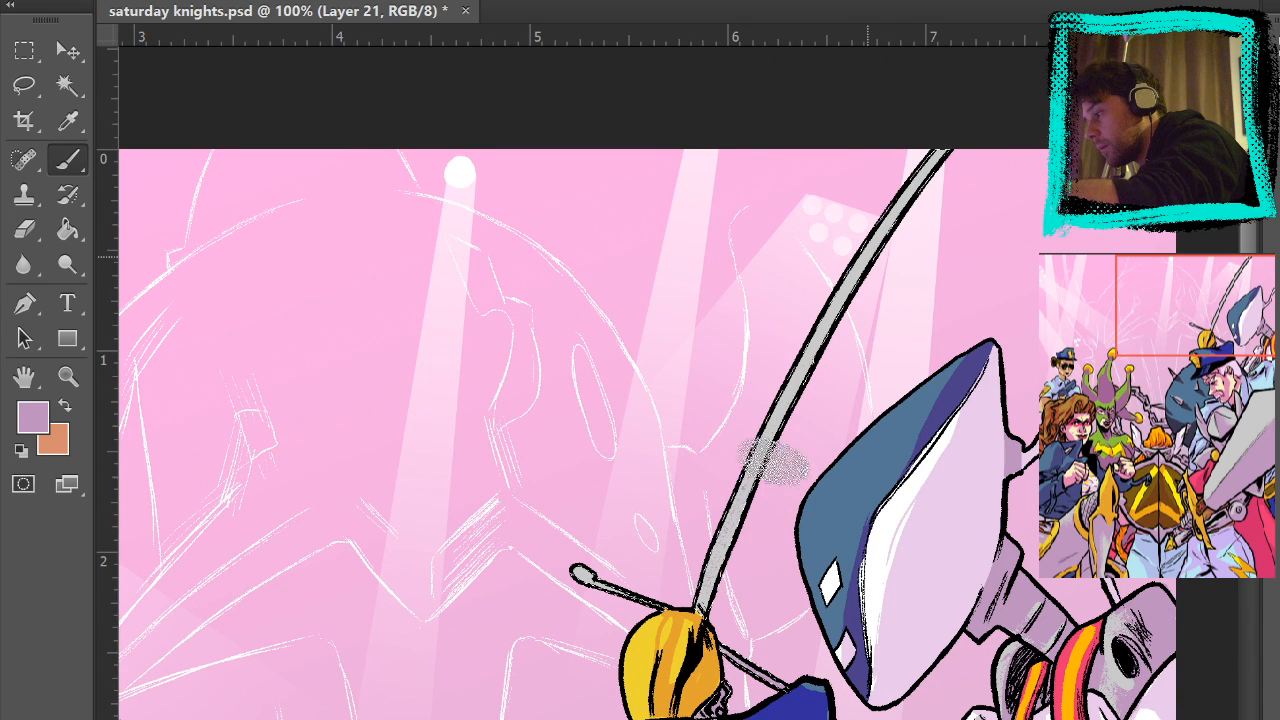
drag(737, 543, 886, 257)
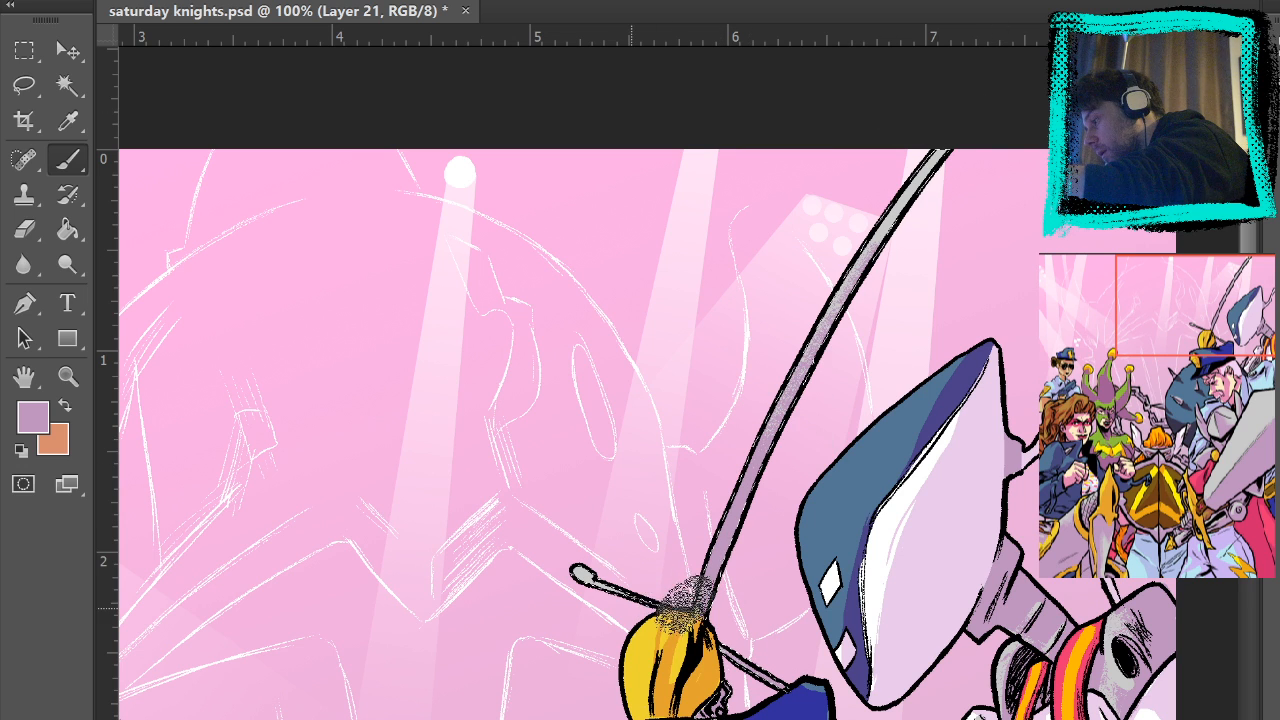
click(33, 56)
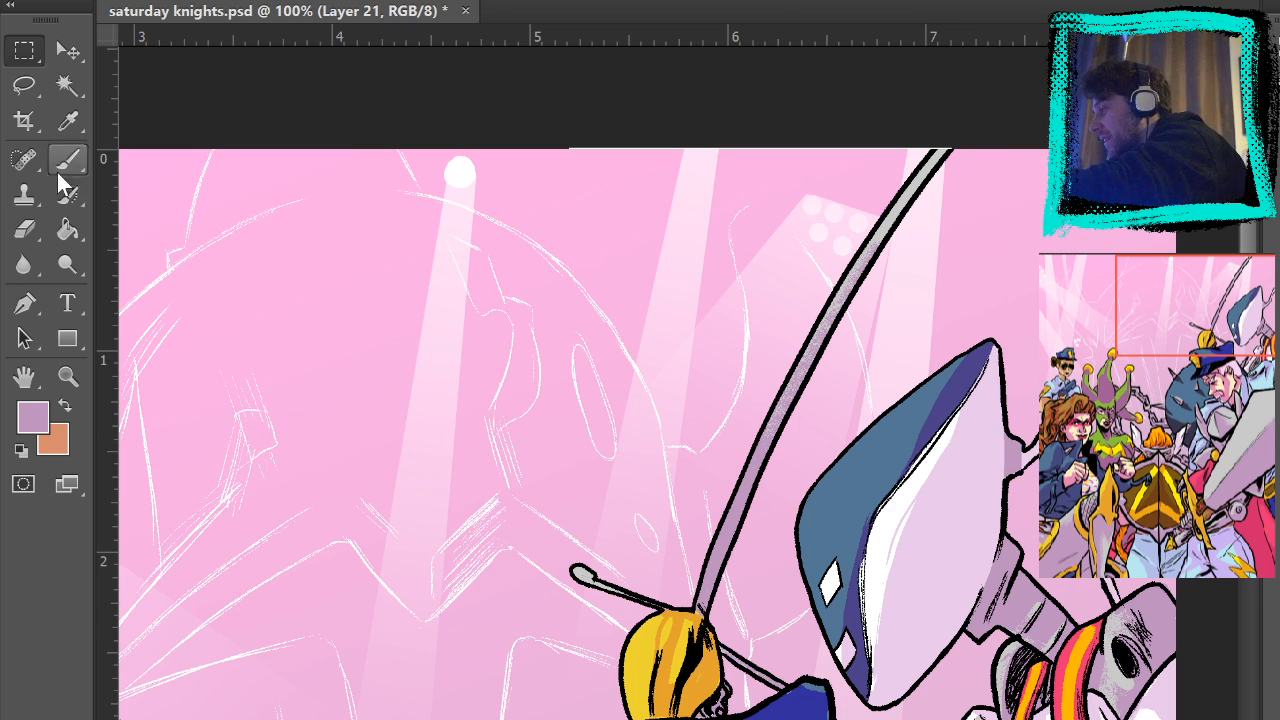
- Erase the purple texture back along the curved rapier blade to bring out its grey highlight
click(24, 229)
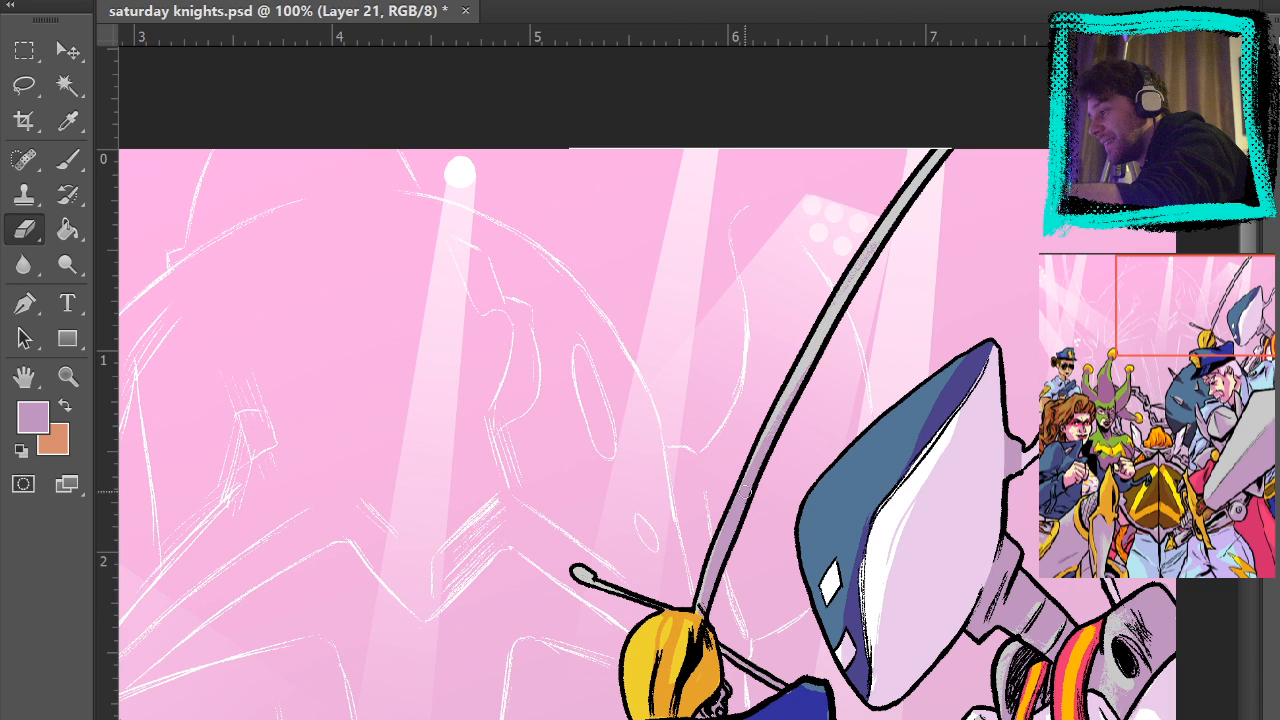
key(ctrl+z)
drag(698, 596, 835, 326)
key(ctrl+z)
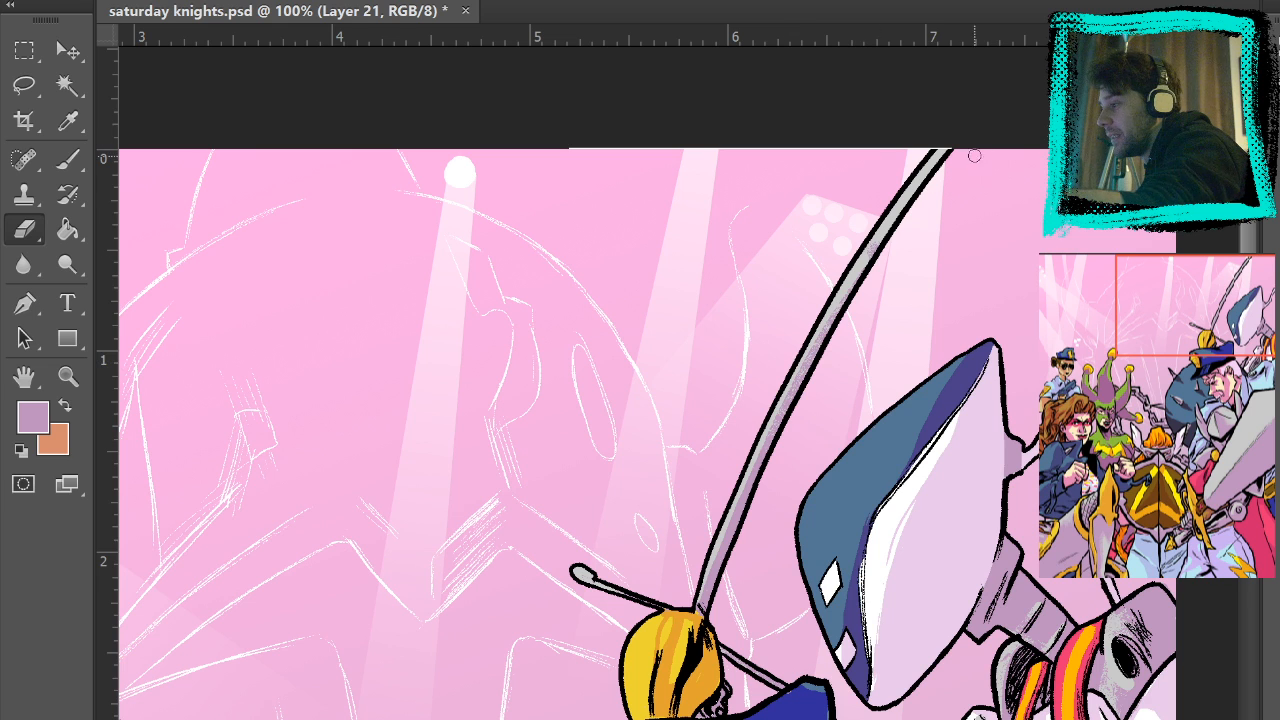
key(b)
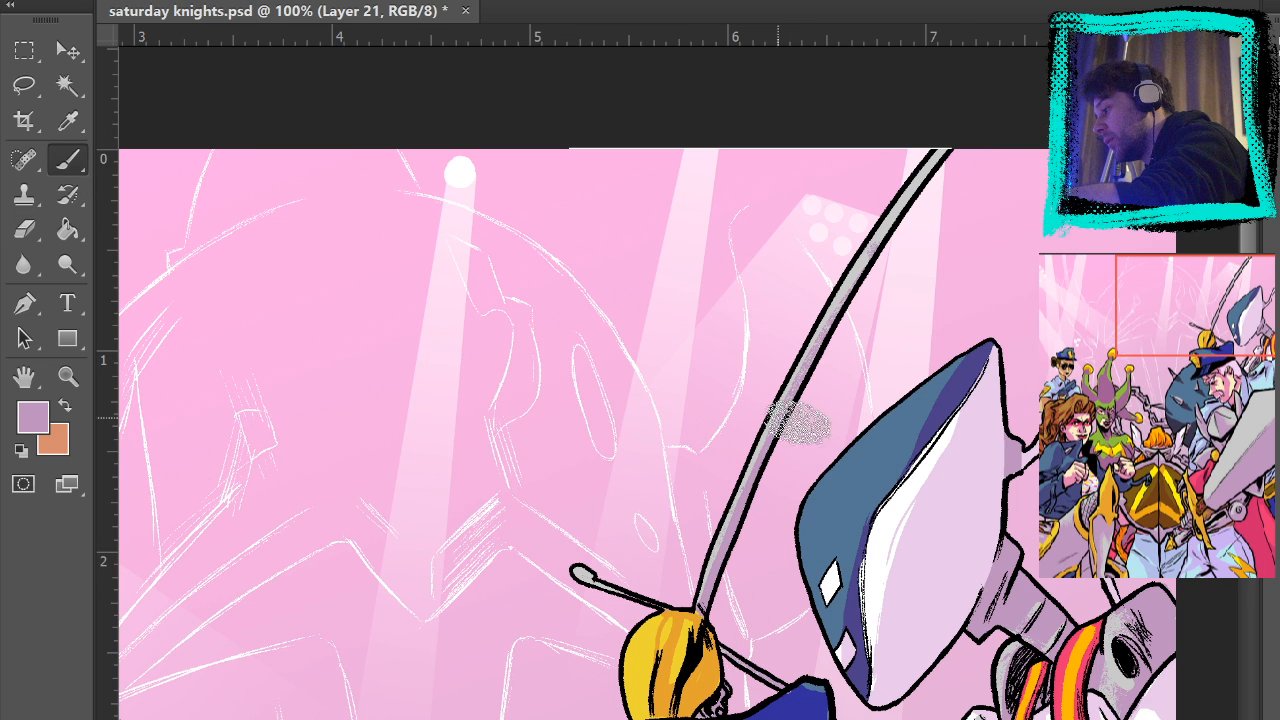
- Examine the shading across the rapier, robot, chain, shield and characters, including the whole picture at fit-to-screen size
drag(984, 561, 1037, 407)
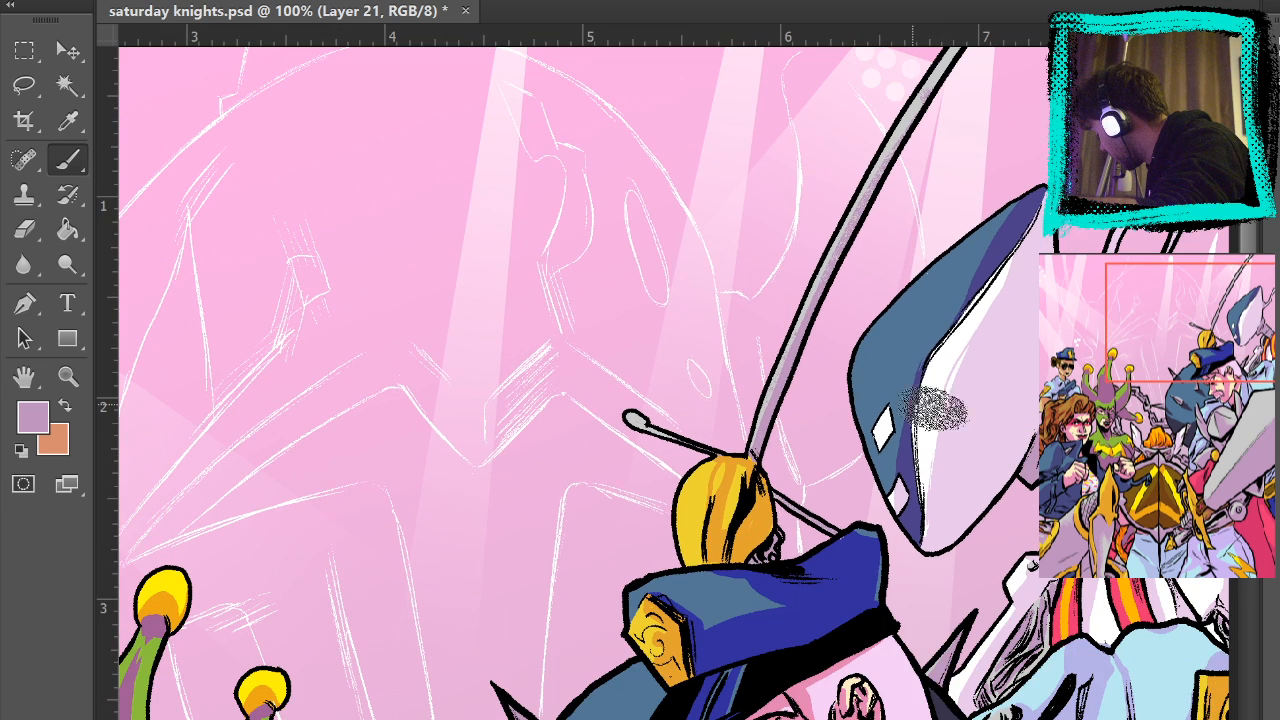
drag(908, 583, 1069, 275)
drag(1000, 614, 1097, 335)
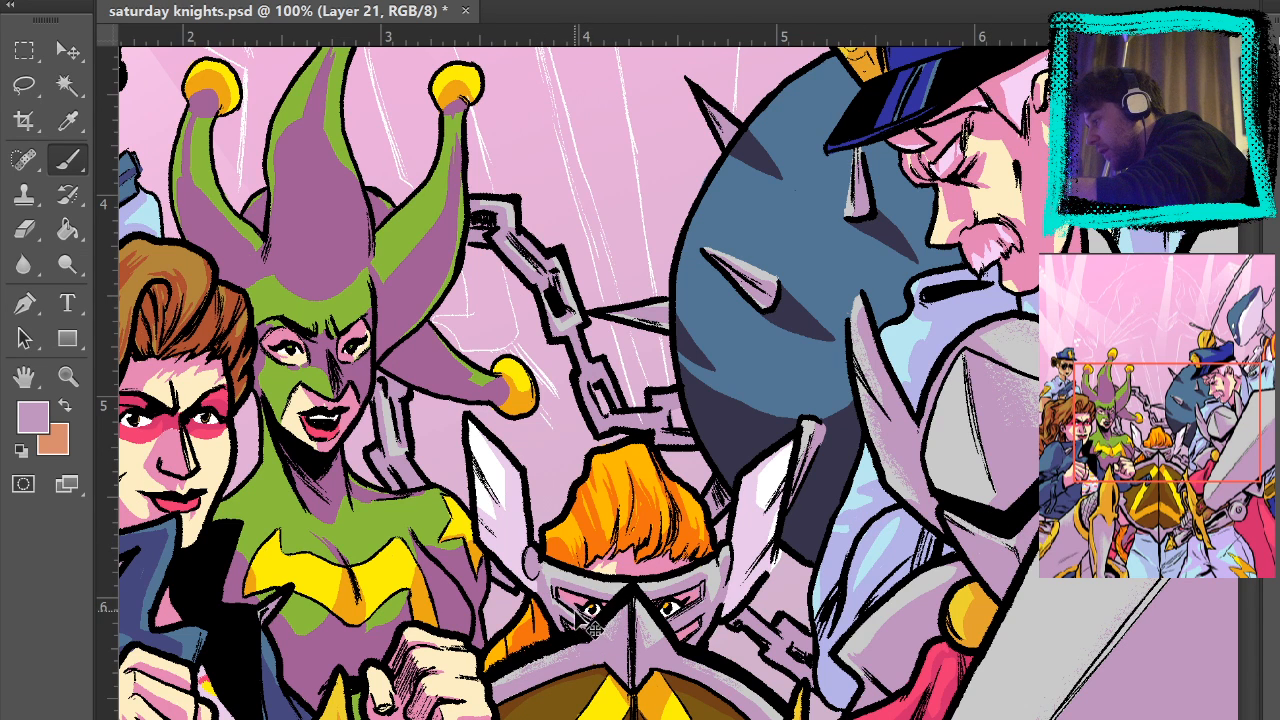
click(968, 467)
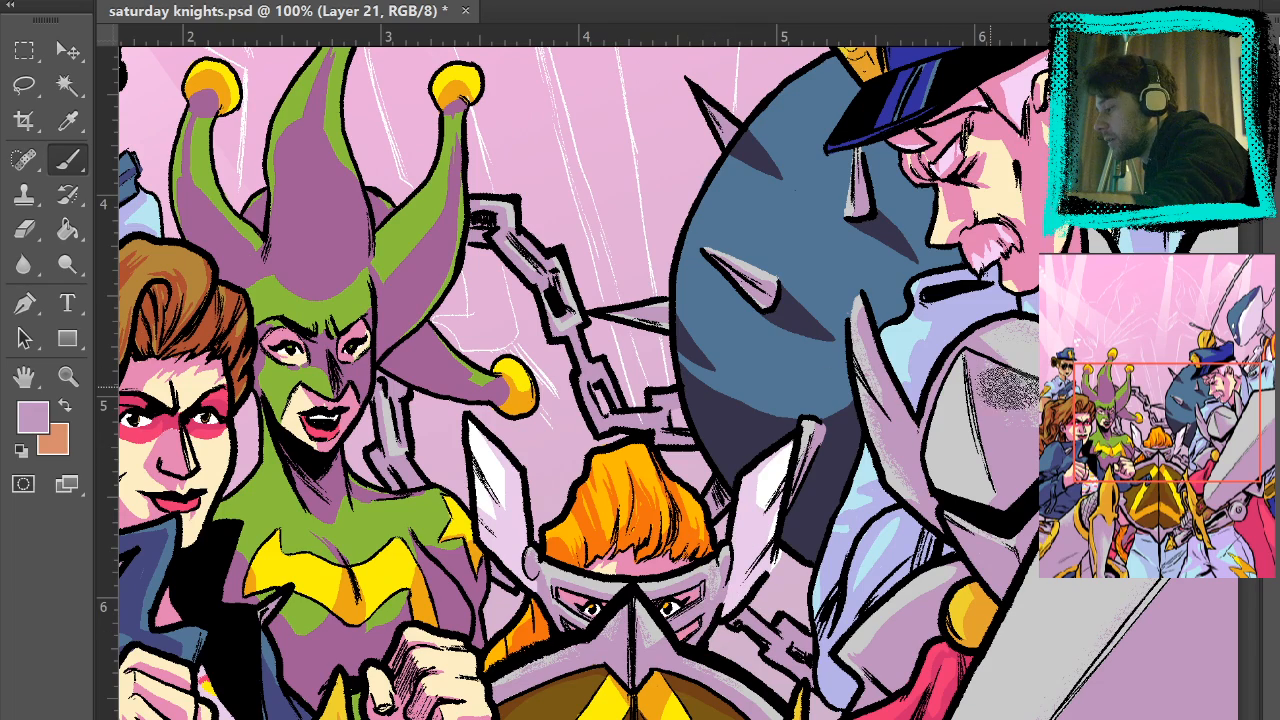
drag(434, 196, 630, 344)
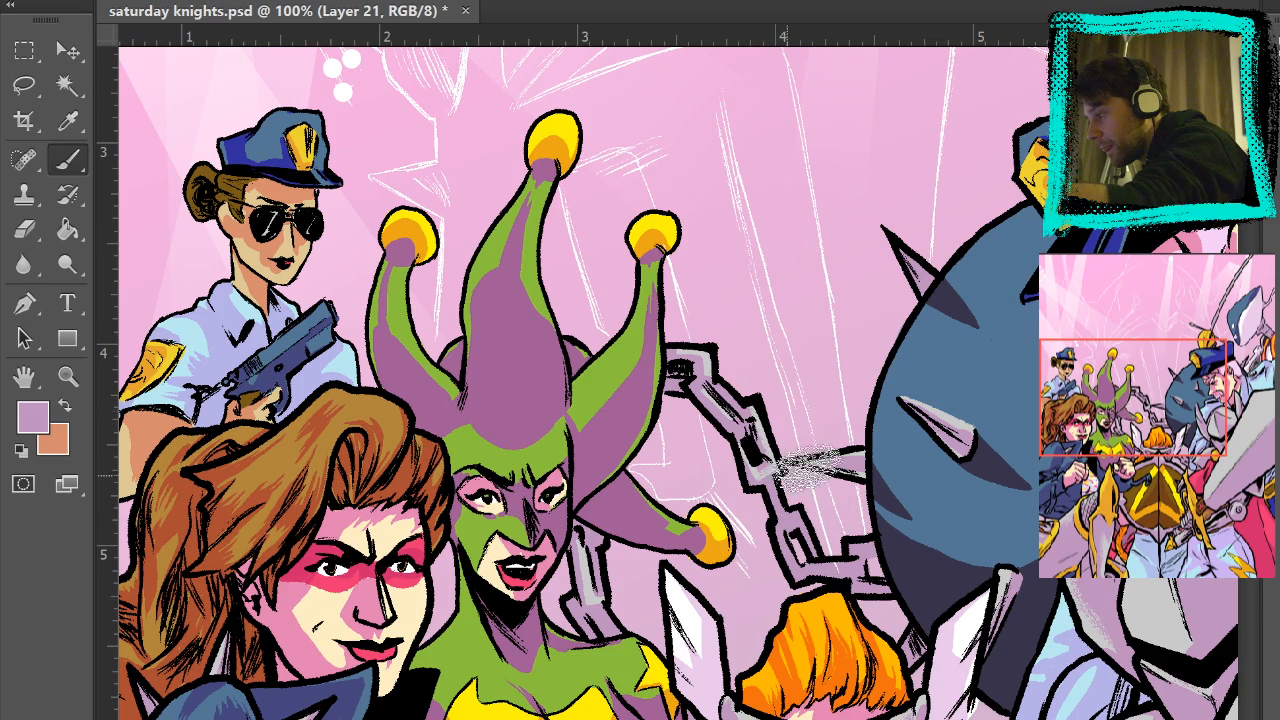
drag(985, 630, 920, 410)
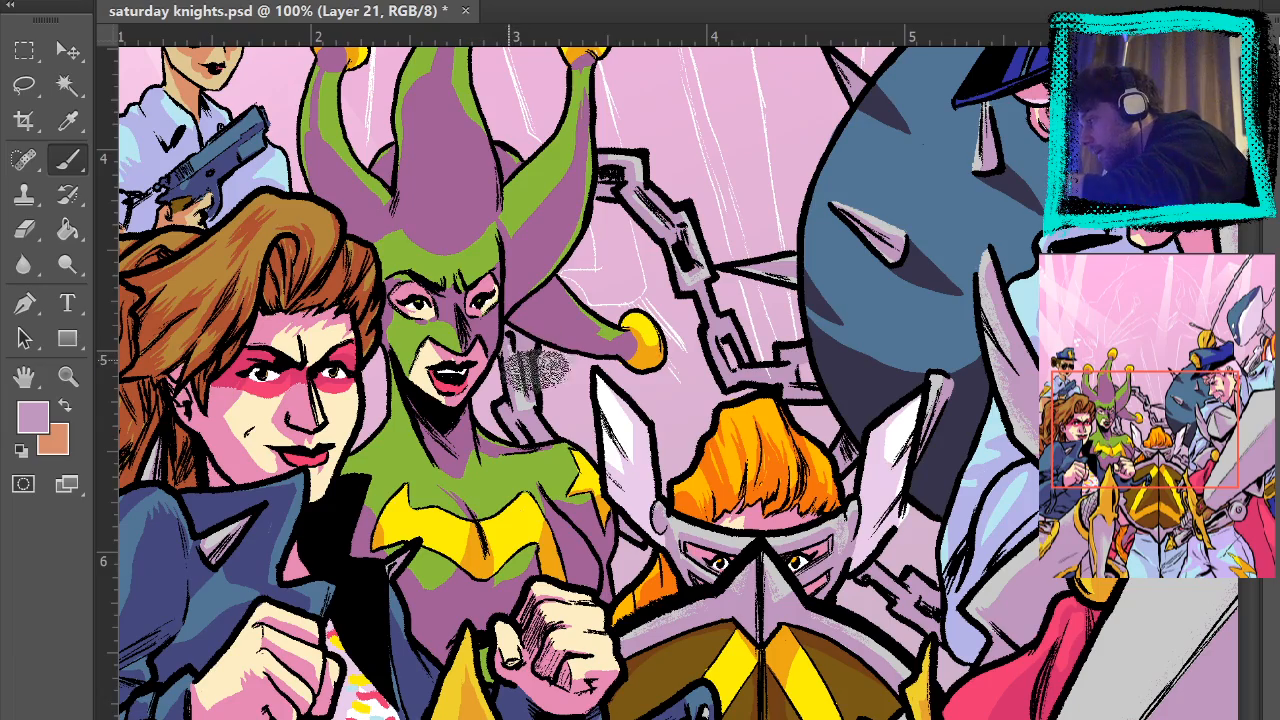
drag(1118, 294, 1048, 706)
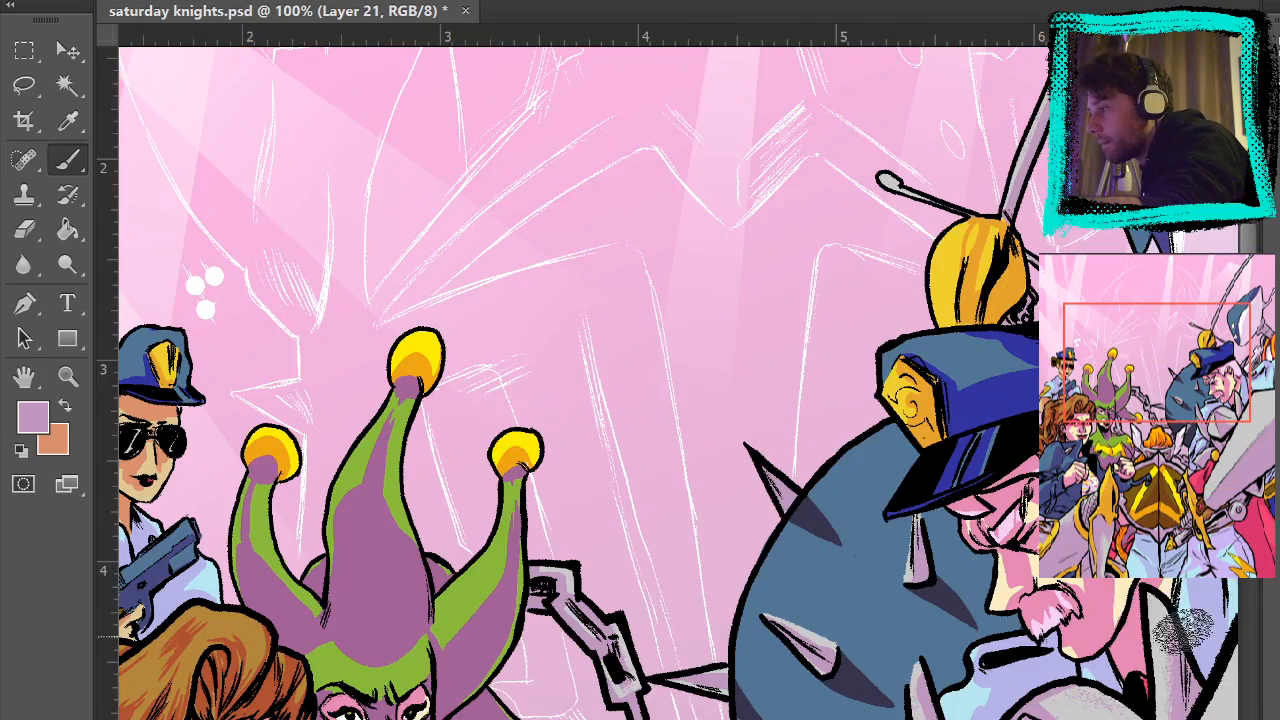
drag(1158, 699, 1138, 272)
drag(1007, 609, 1158, 370)
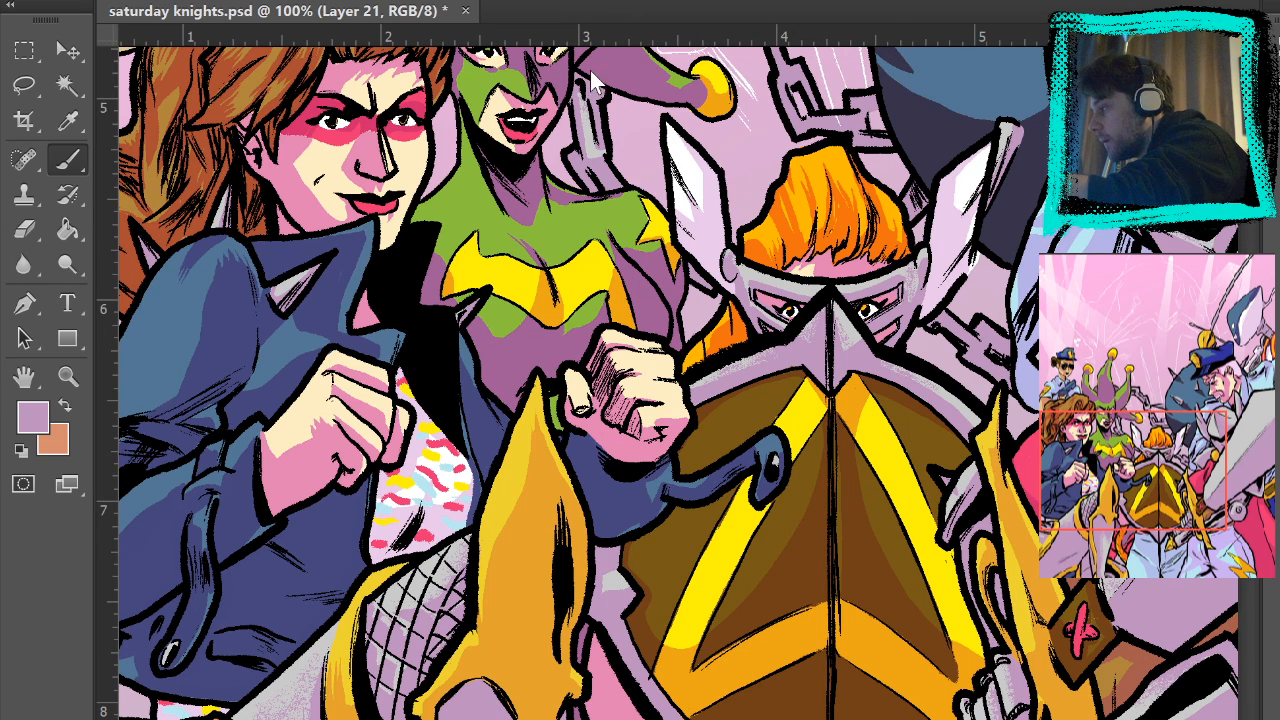
key(ctrl+0)
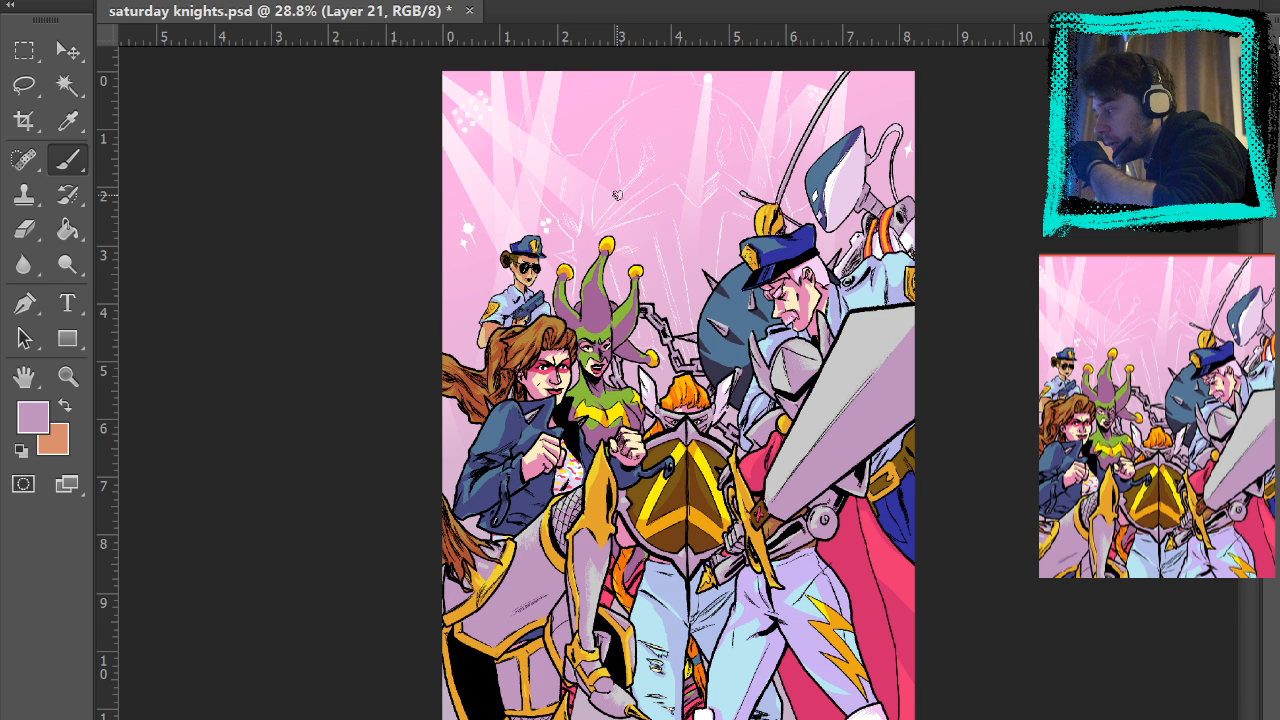
- Select the long-haired woman's blue jacket with the Magic Wand and stipple dark blue shading along its shadow edges on Layer 21
click(68, 378)
click(570, 452)
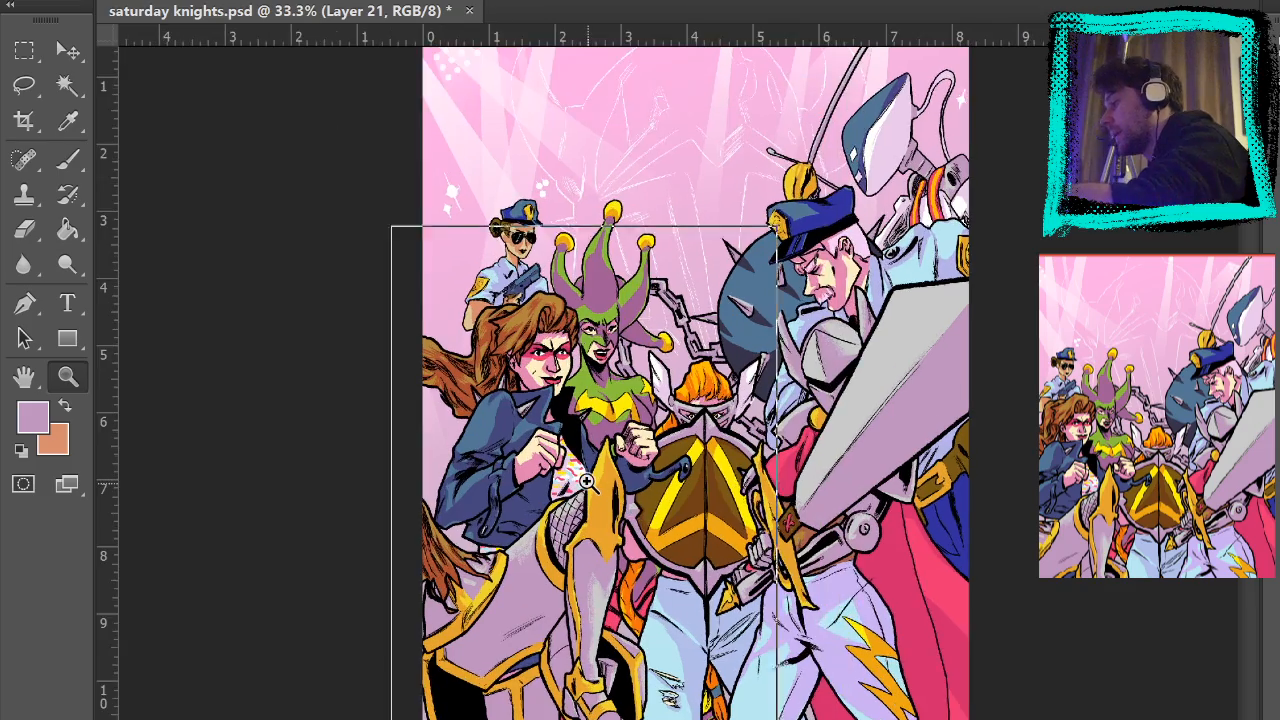
click(567, 450)
click(566, 450)
click(556, 440)
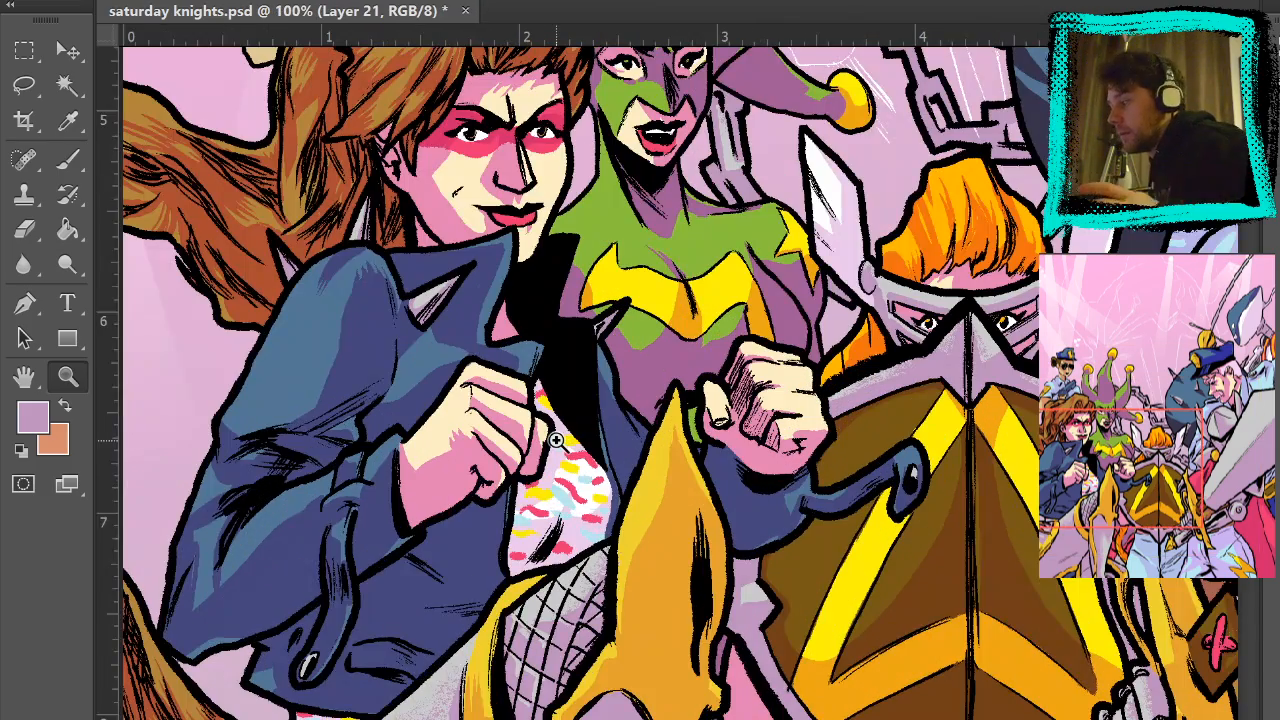
key(b)
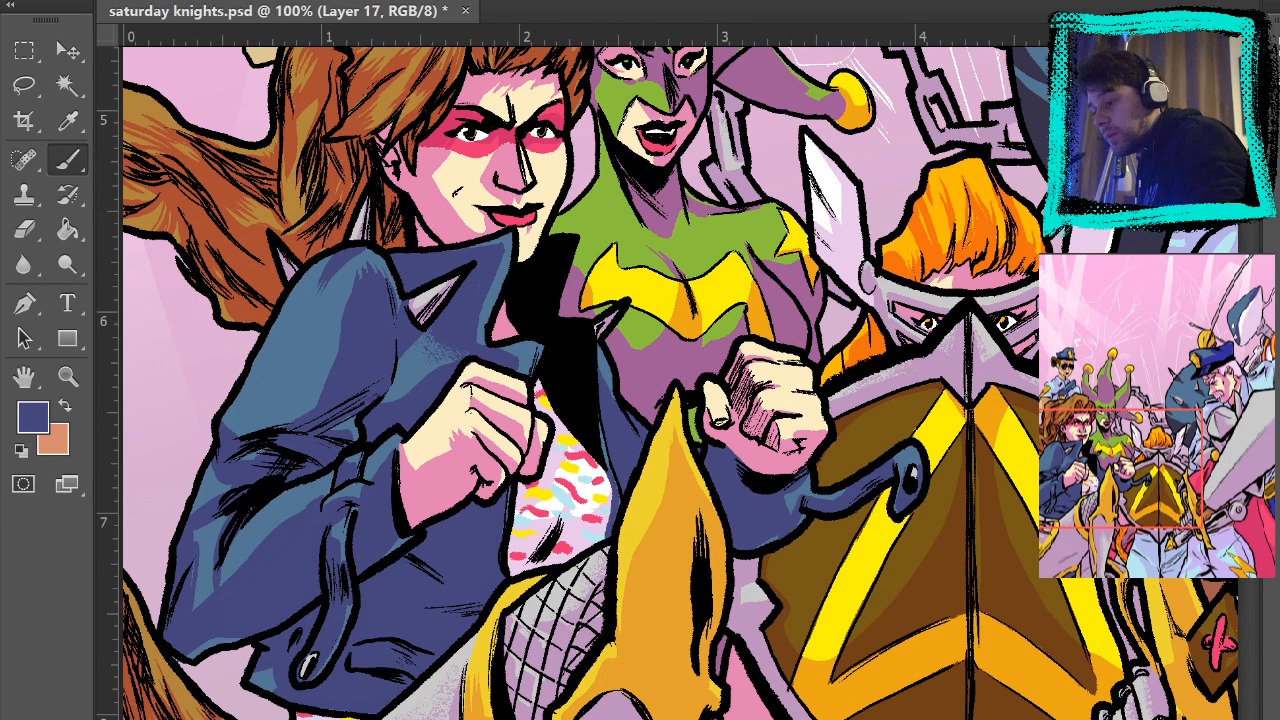
key(w)
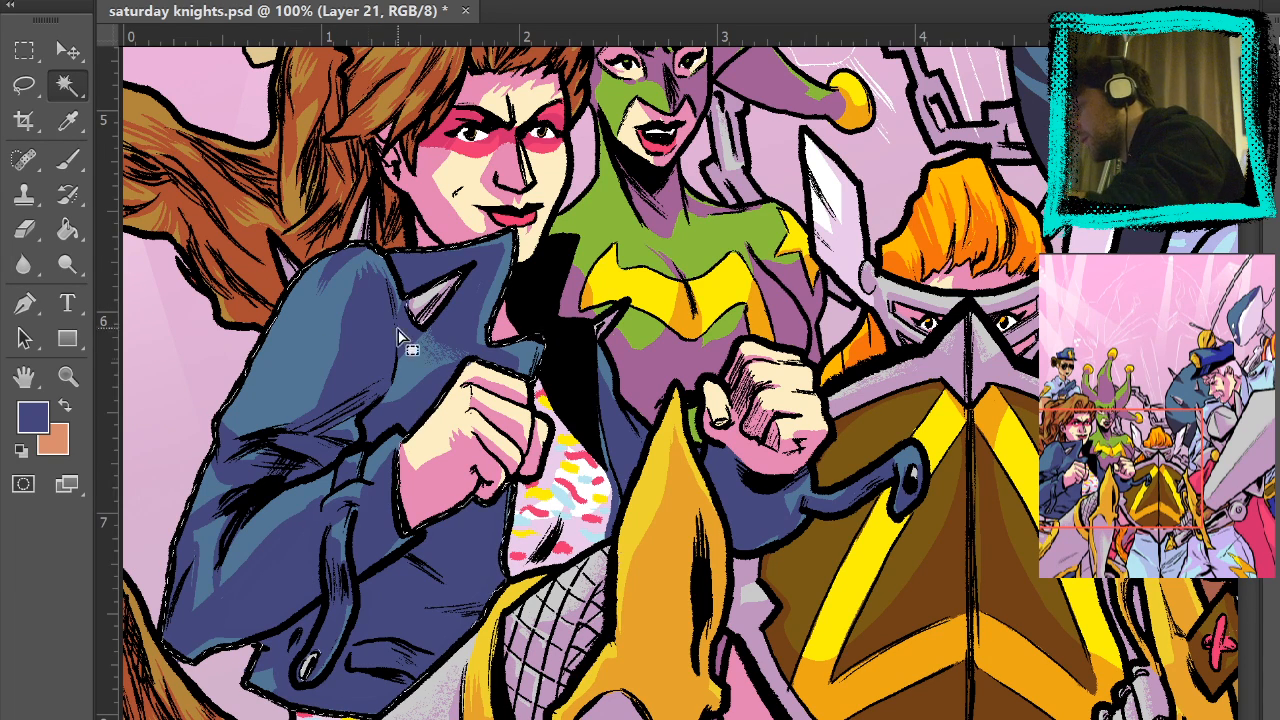
key(b)
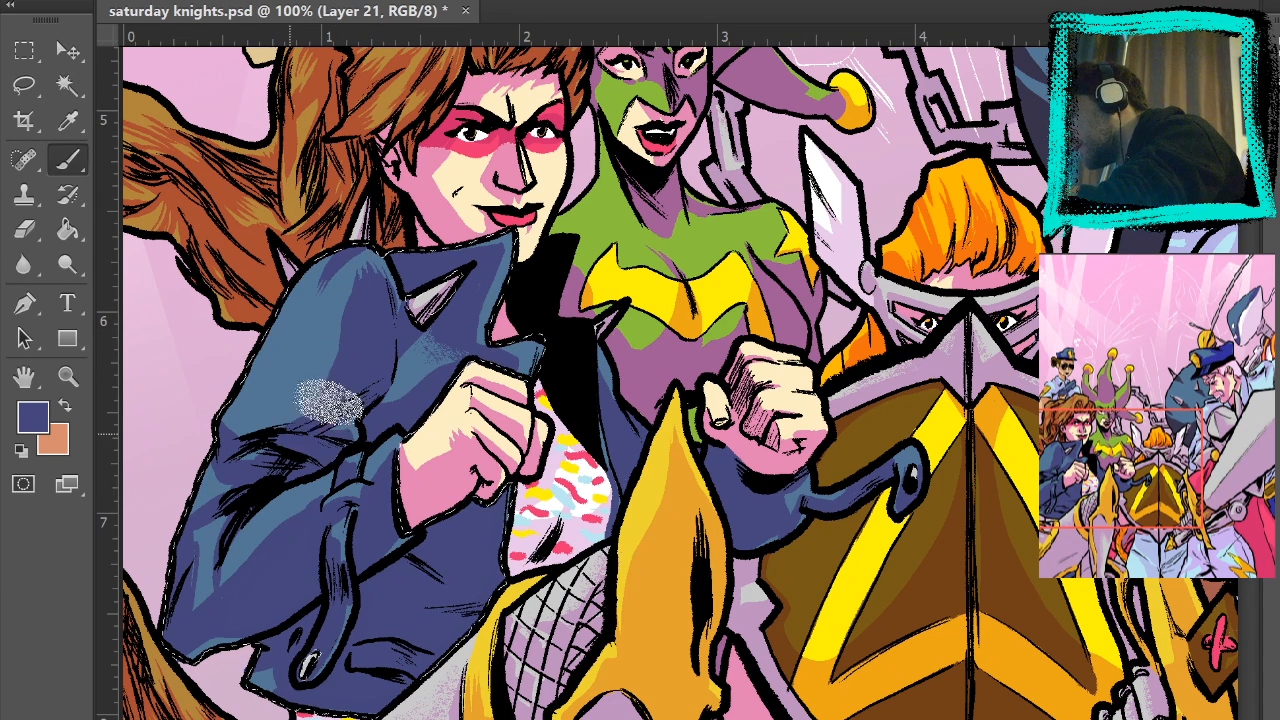
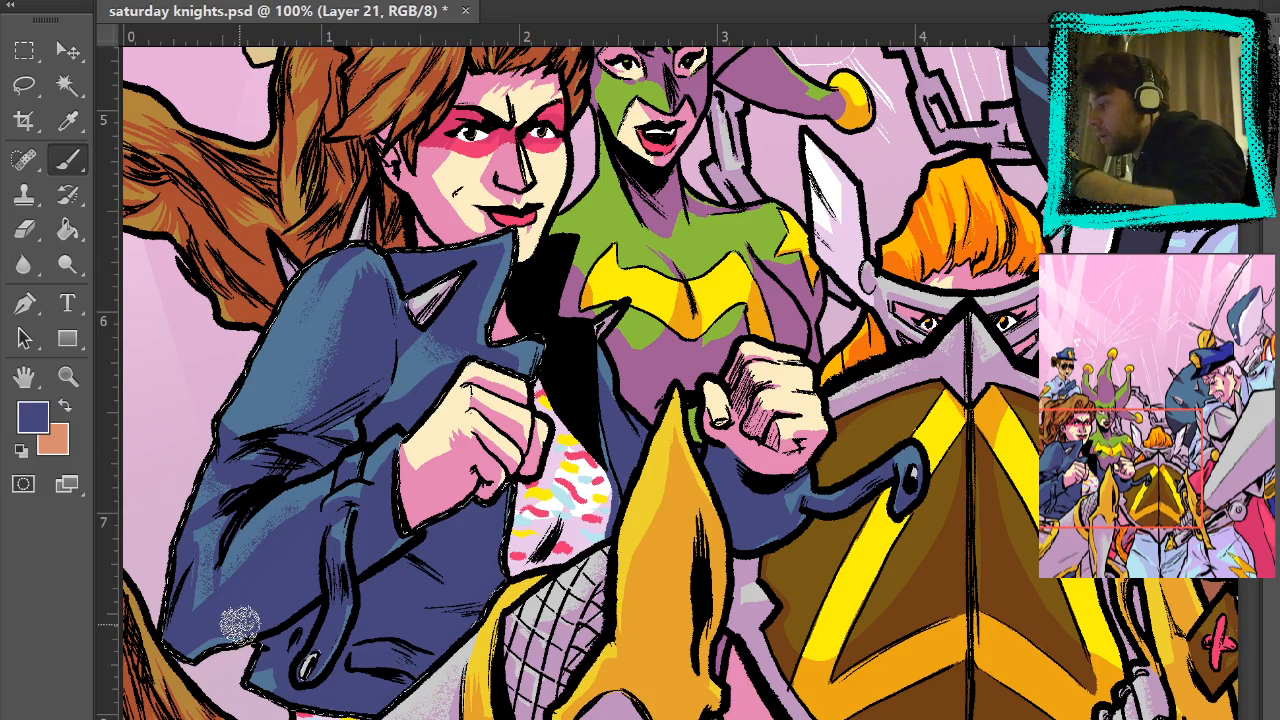
- Select the jacket's other sleeve behind the gold knee spike with the Magic Wand and stipple dark blue shading onto it
drag(619, 550, 607, 572)
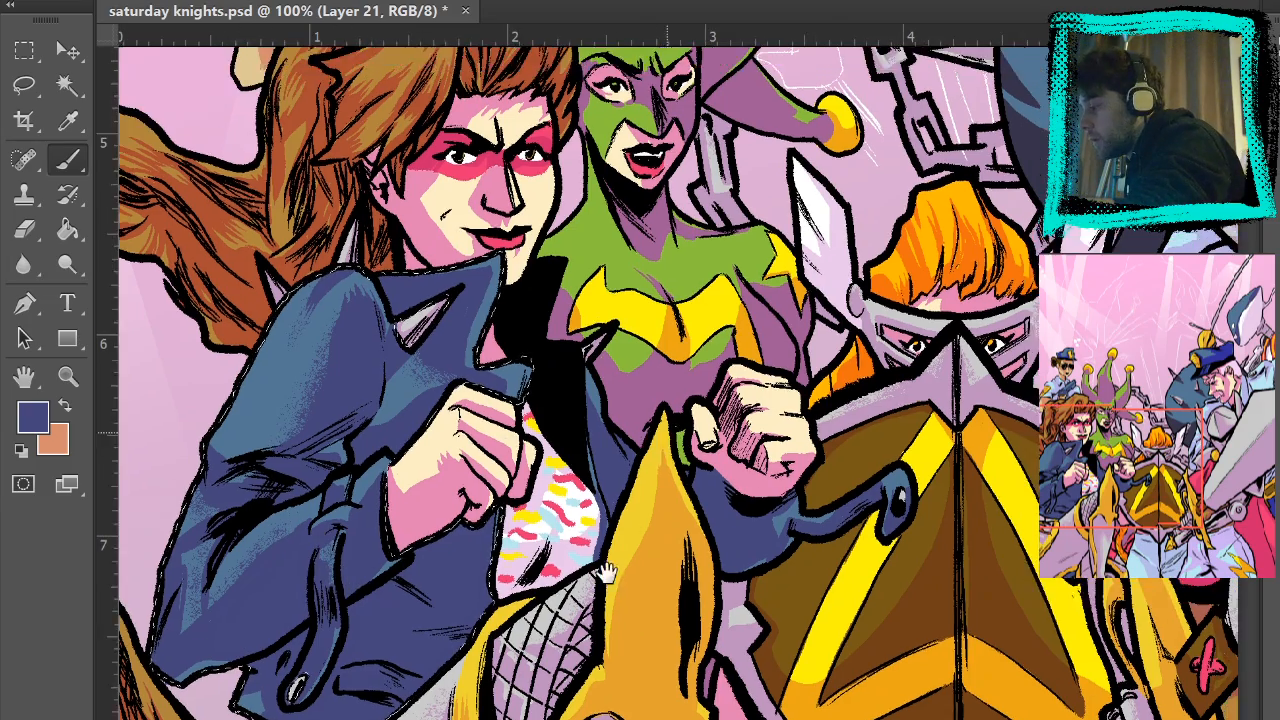
mouse_move(667, 298)
mouse_down()
mouse_move(623, 457)
mouse_move(652, 247)
mouse_up()
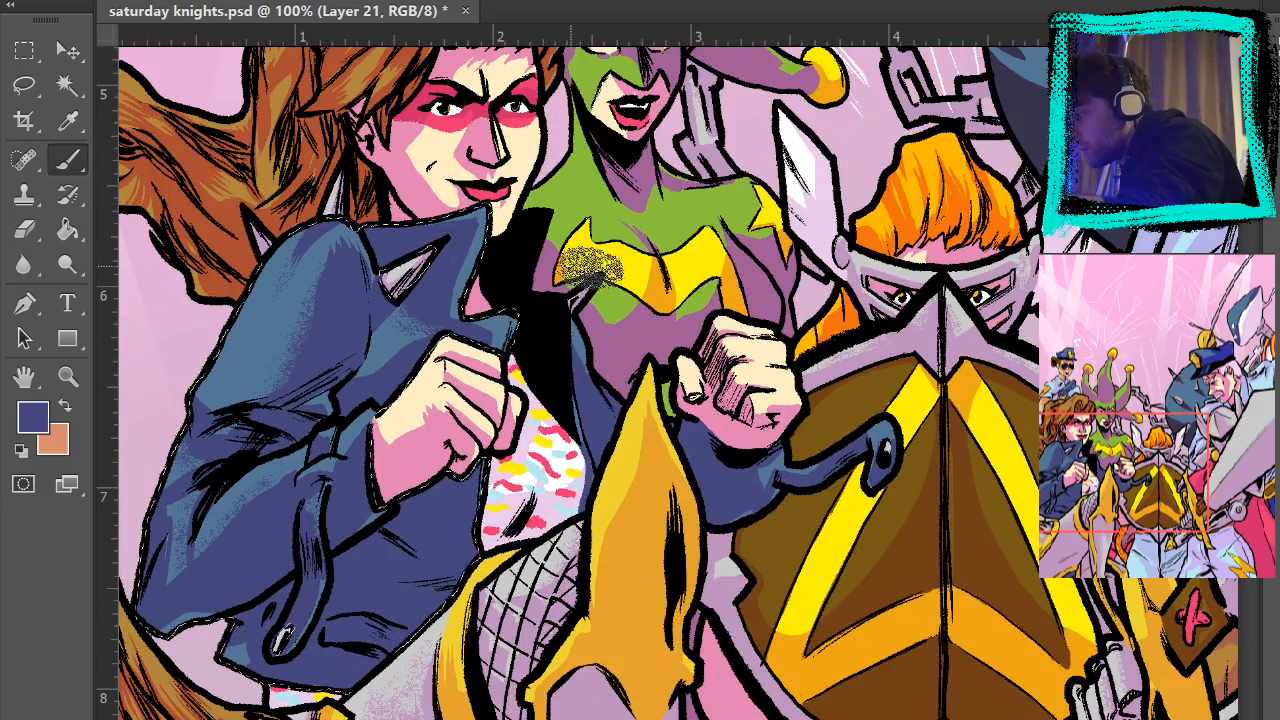
click(67, 85)
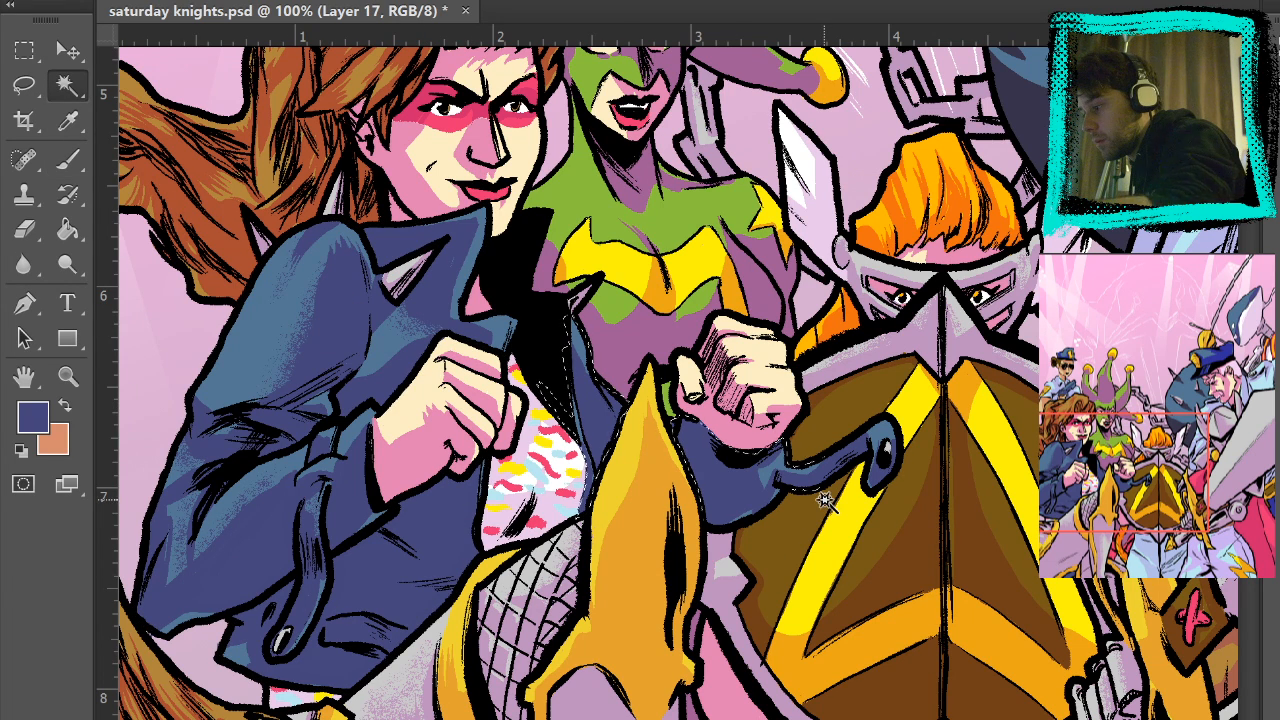
click(67, 158)
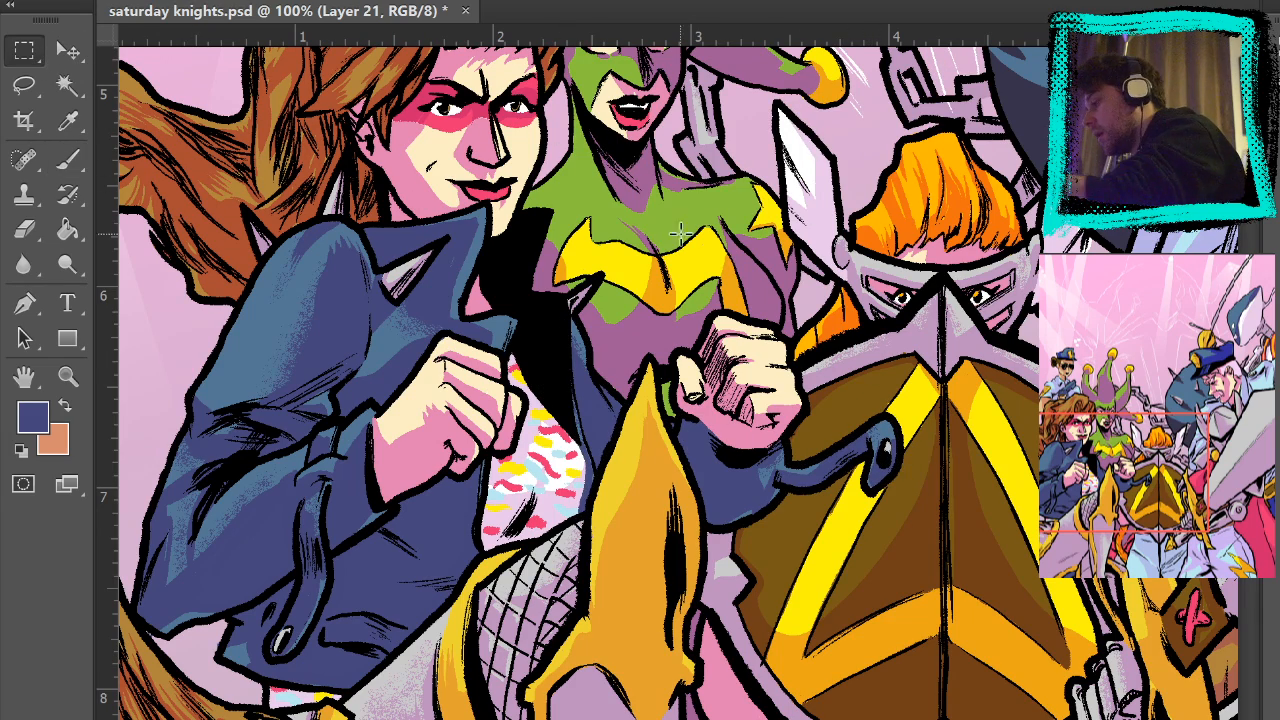
- Reselect the main jacket area with the Magic Wand, touch up the dark blue texture around its cuff strap, and deselect
drag(940, 497, 1064, 187)
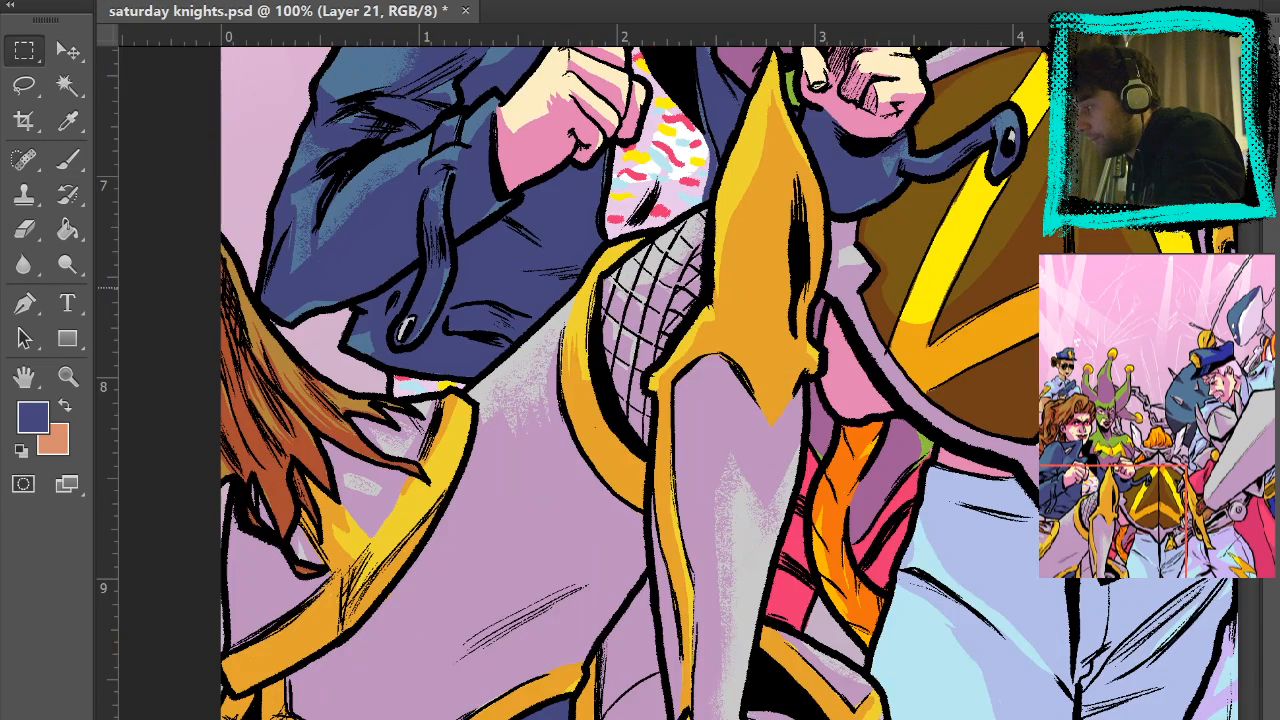
click(67, 85)
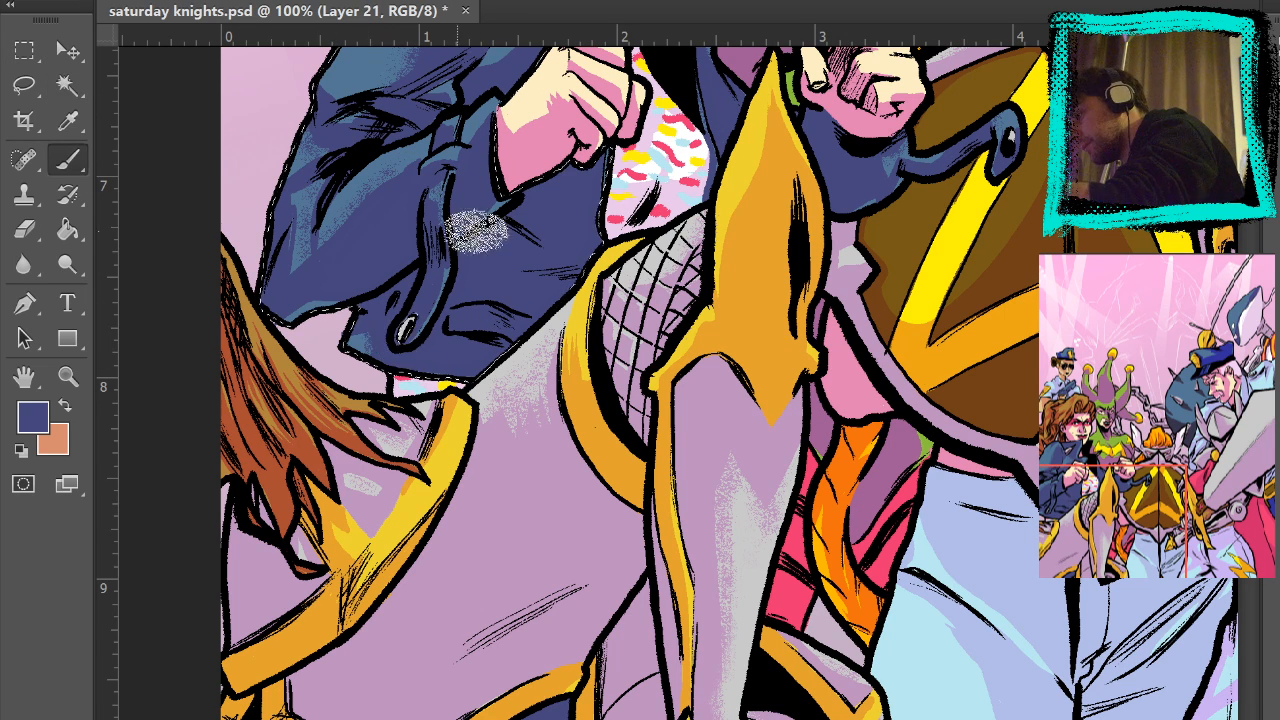
key(m)
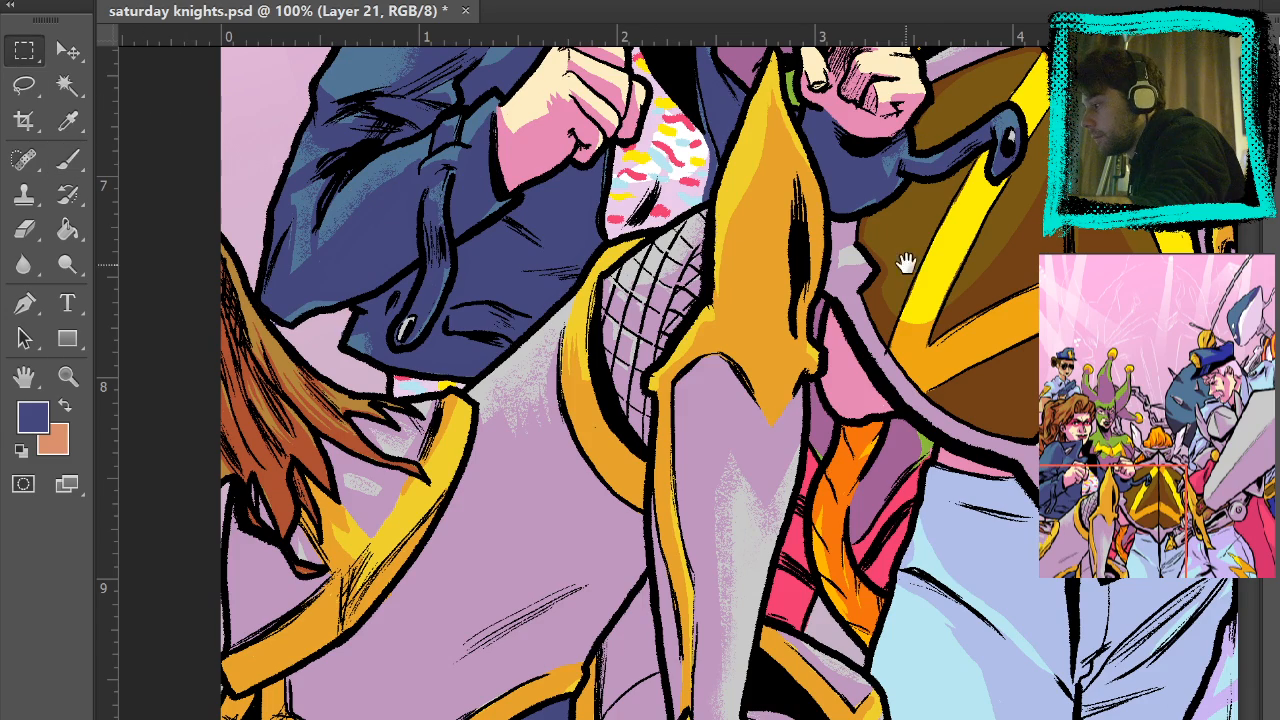
- Stipple pink shading onto the cream forehead of the woman in the blue jacket
drag(905, 263, 815, 590)
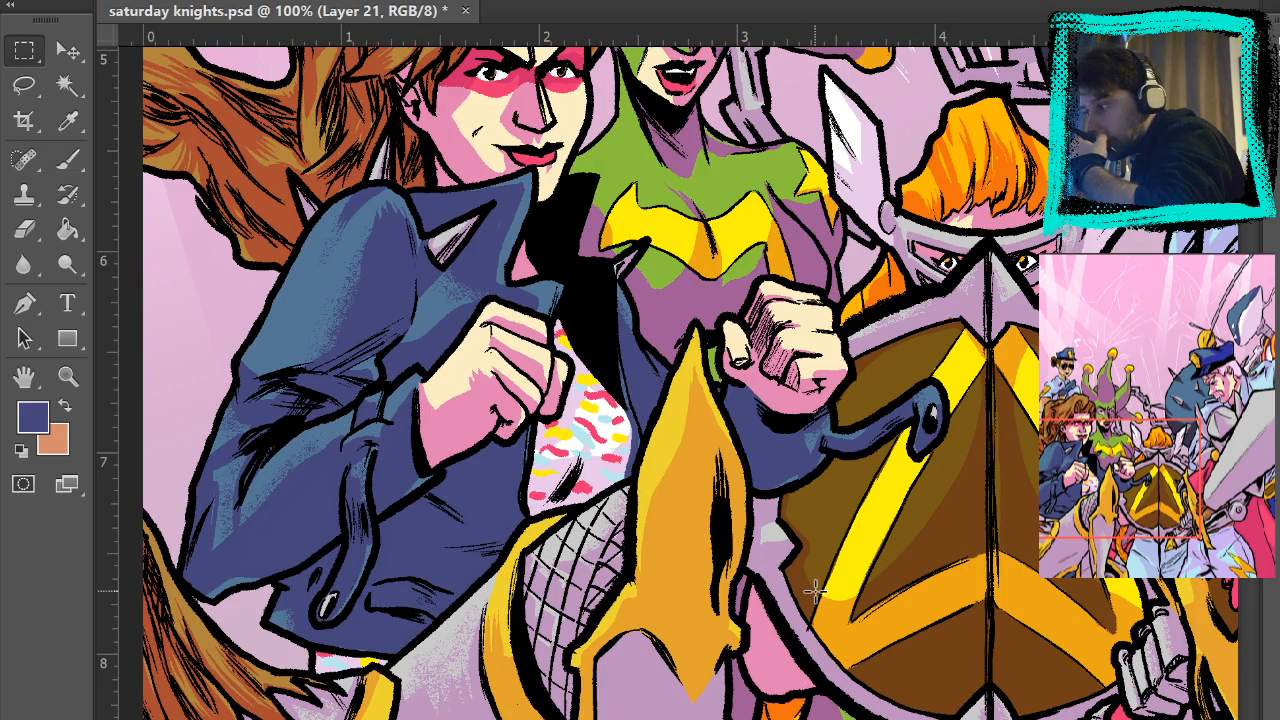
drag(887, 340, 763, 588)
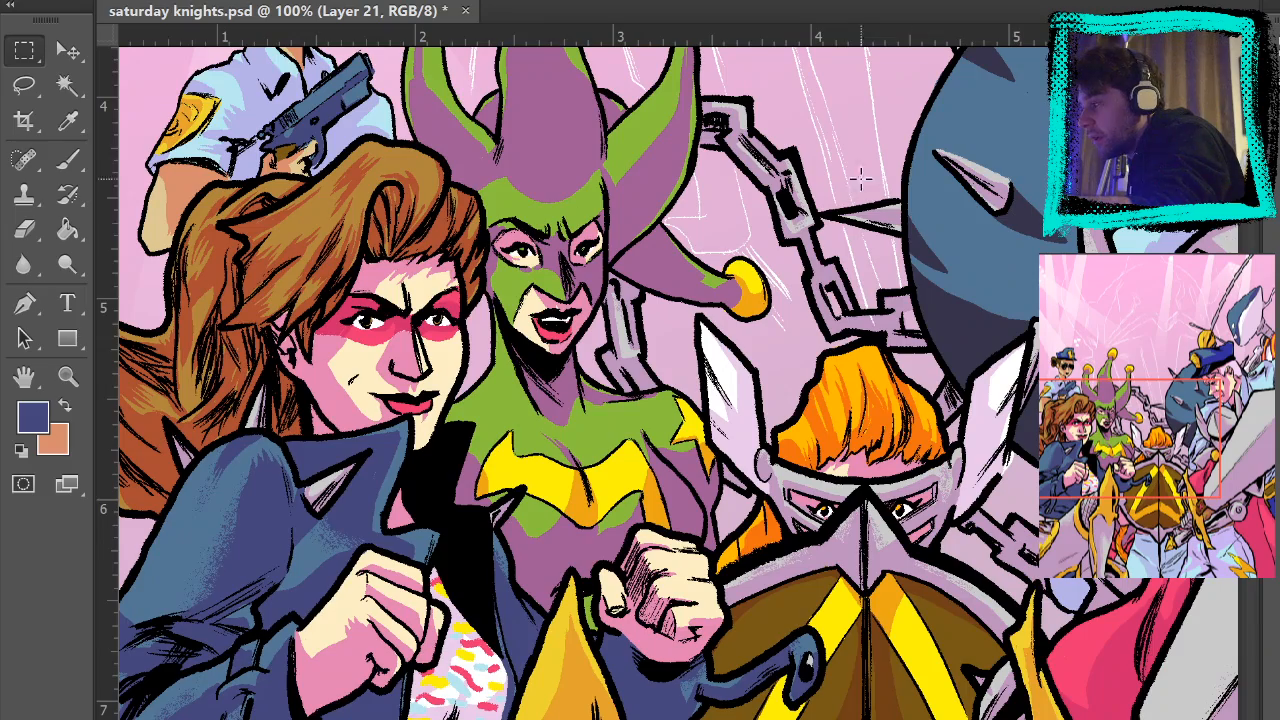
drag(834, 497, 968, 105)
drag(914, 466, 977, 177)
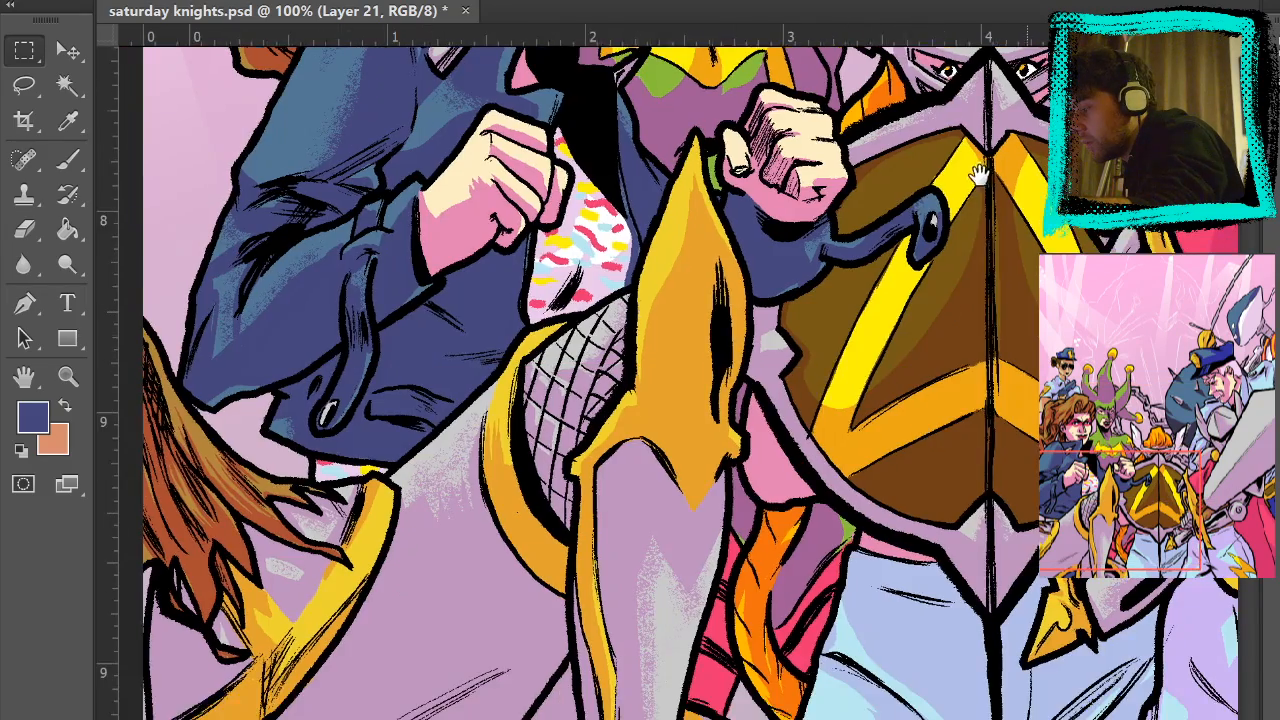
drag(936, 541, 935, 650)
drag(937, 279, 913, 485)
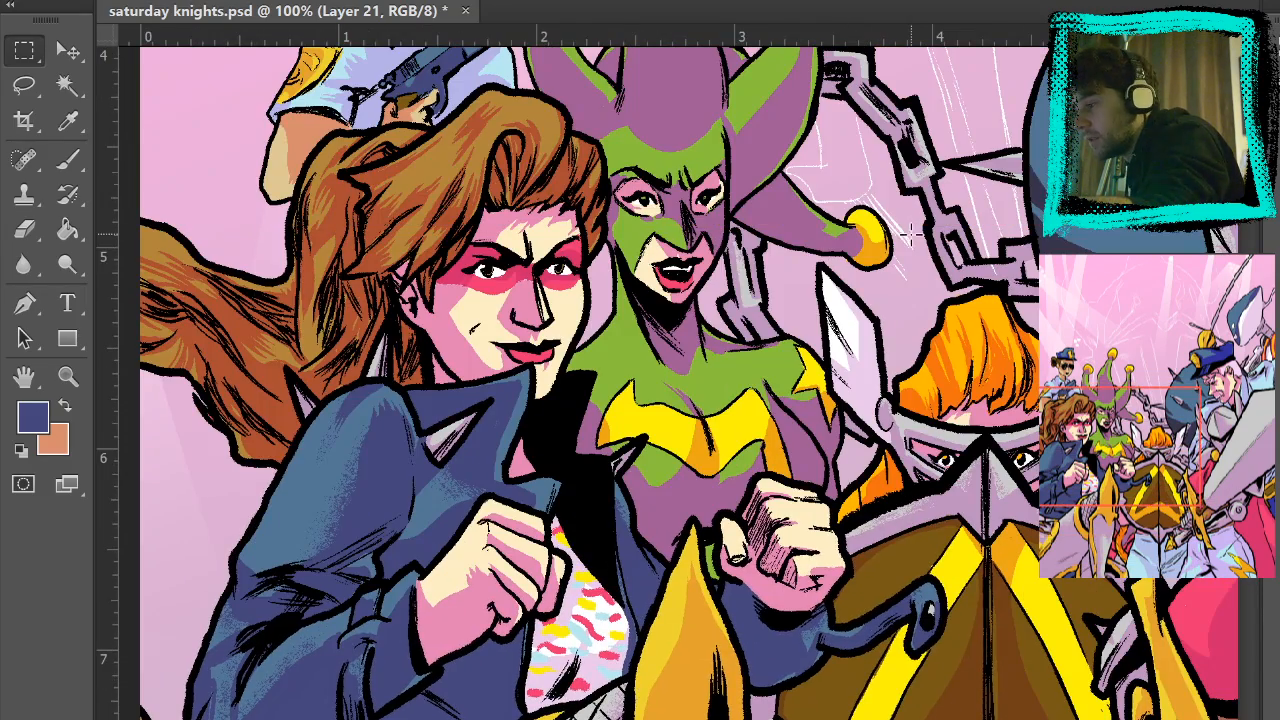
click(67, 159)
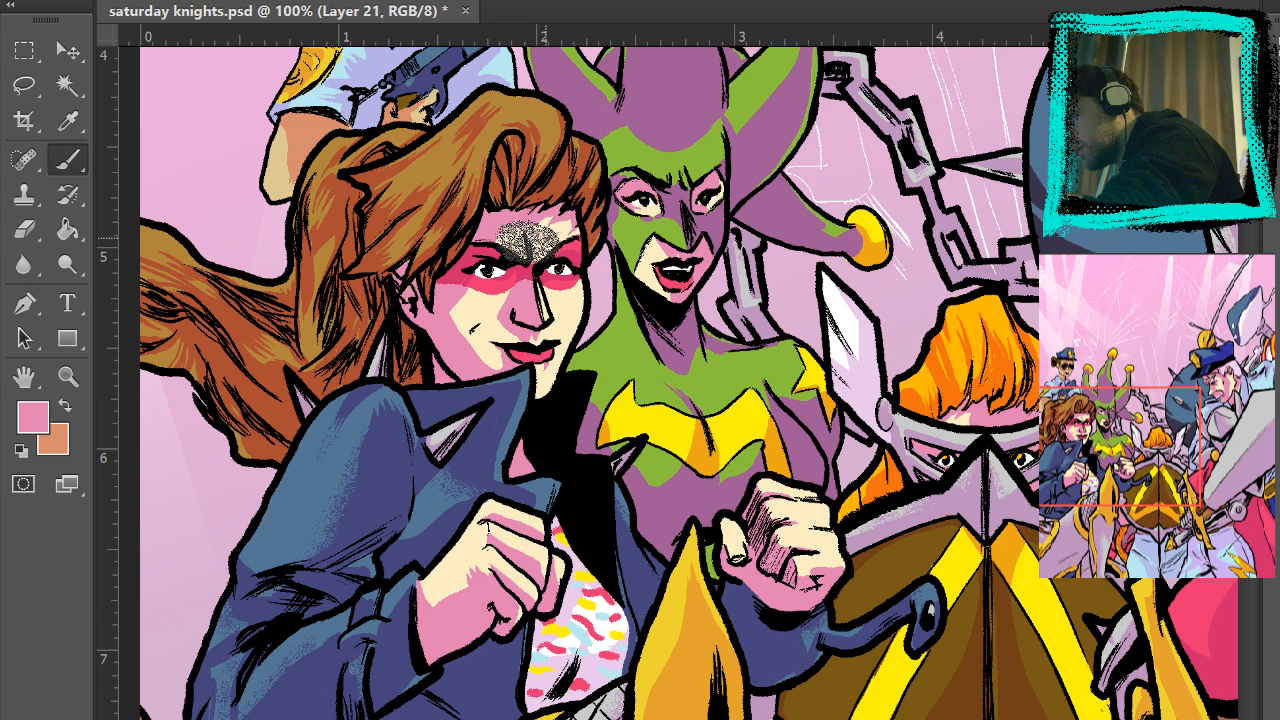
mouse_move(532, 233)
mouse_down()
mouse_move(577, 215)
mouse_move(522, 212)
mouse_move(597, 200)
mouse_move(607, 175)
mouse_move(430, 140)
mouse_move(547, 240)
mouse_move(494, 225)
mouse_move(562, 215)
mouse_move(514, 222)
mouse_move(574, 200)
mouse_move(549, 170)
mouse_up()
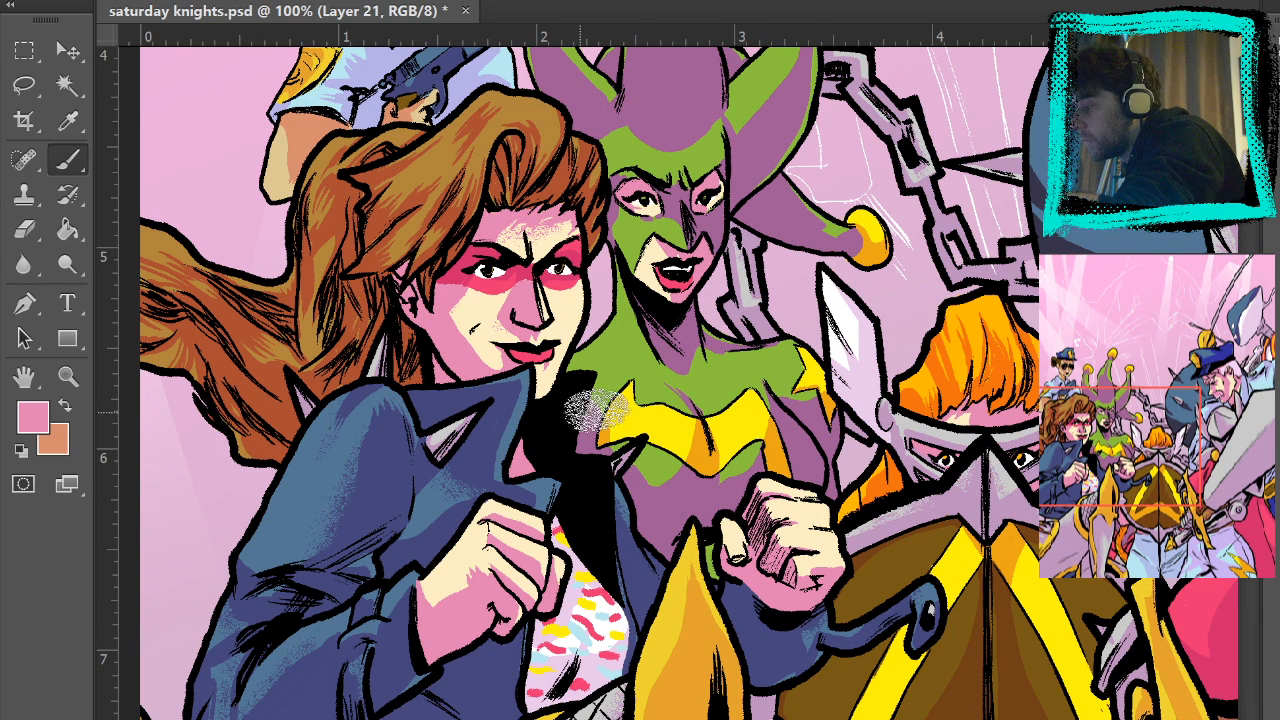
- Stipple pink shading along the shadow edges of the jacketed woman's two raised fists
drag(760, 381, 671, 281)
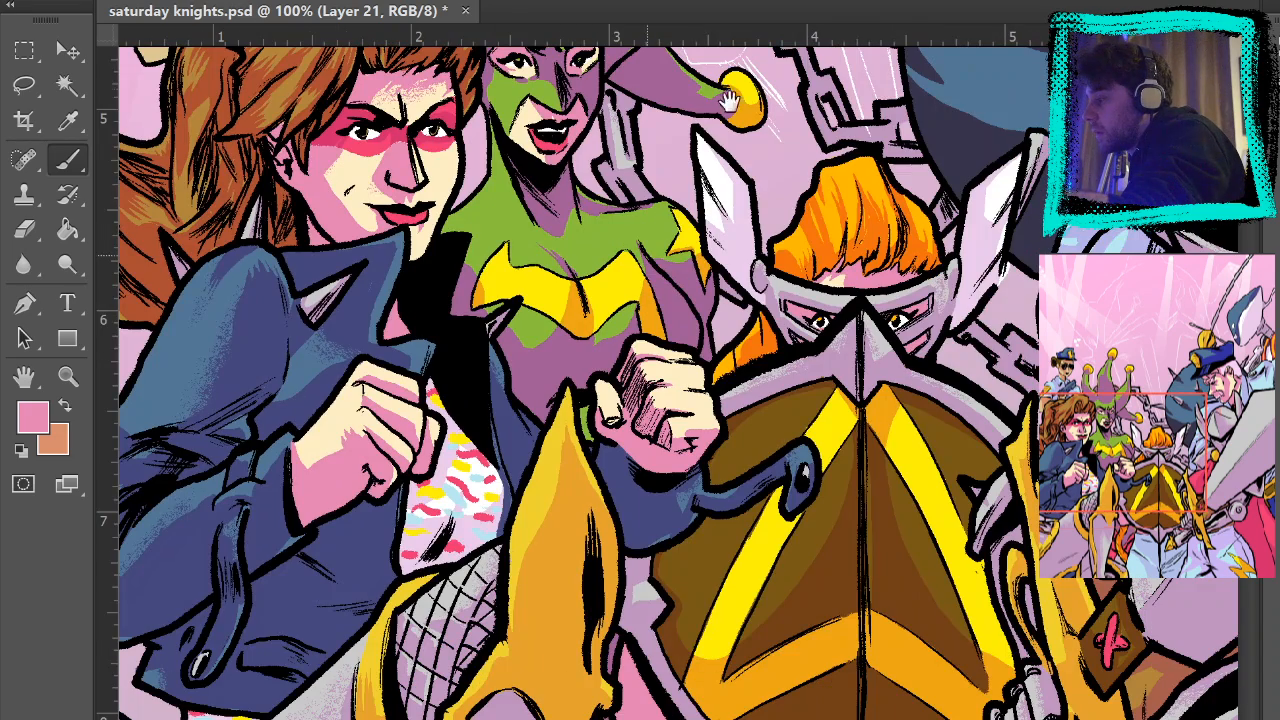
drag(785, 55, 776, 70)
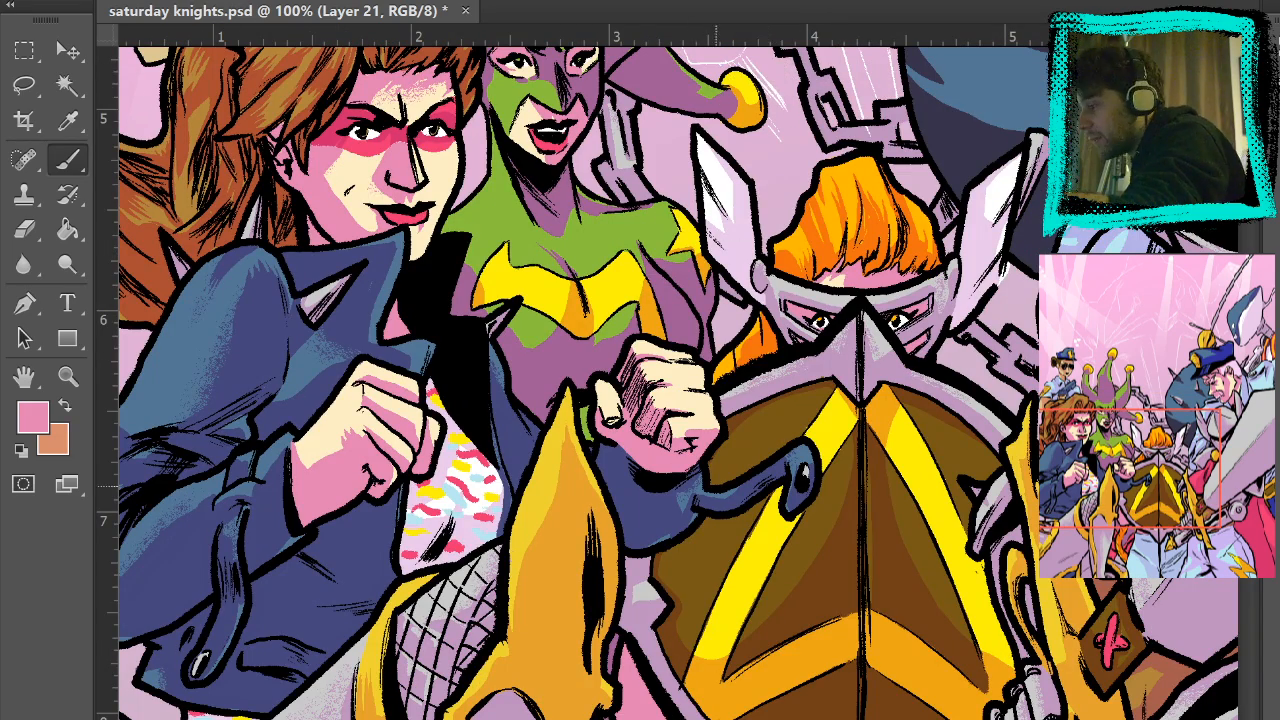
mouse_move(371, 480)
mouse_down()
mouse_move(371, 445)
mouse_move(331, 450)
mouse_move(411, 435)
mouse_move(332, 462)
mouse_up()
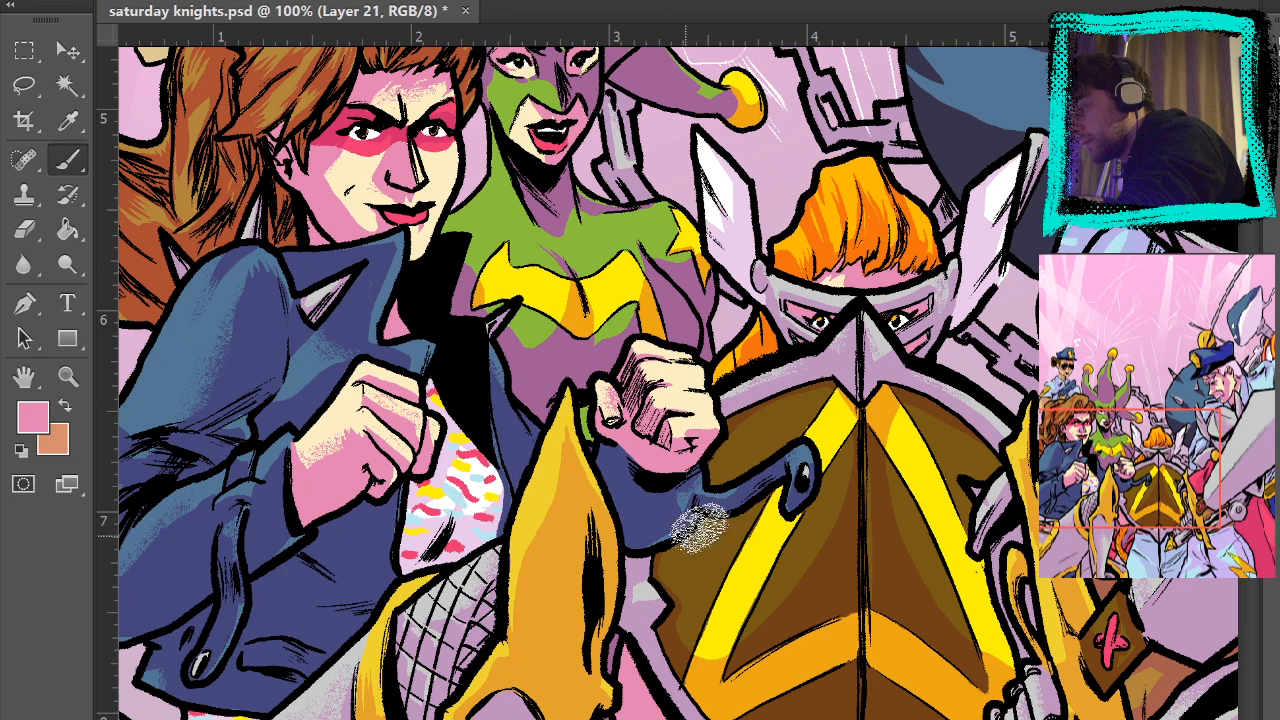
drag(640, 432, 652, 418)
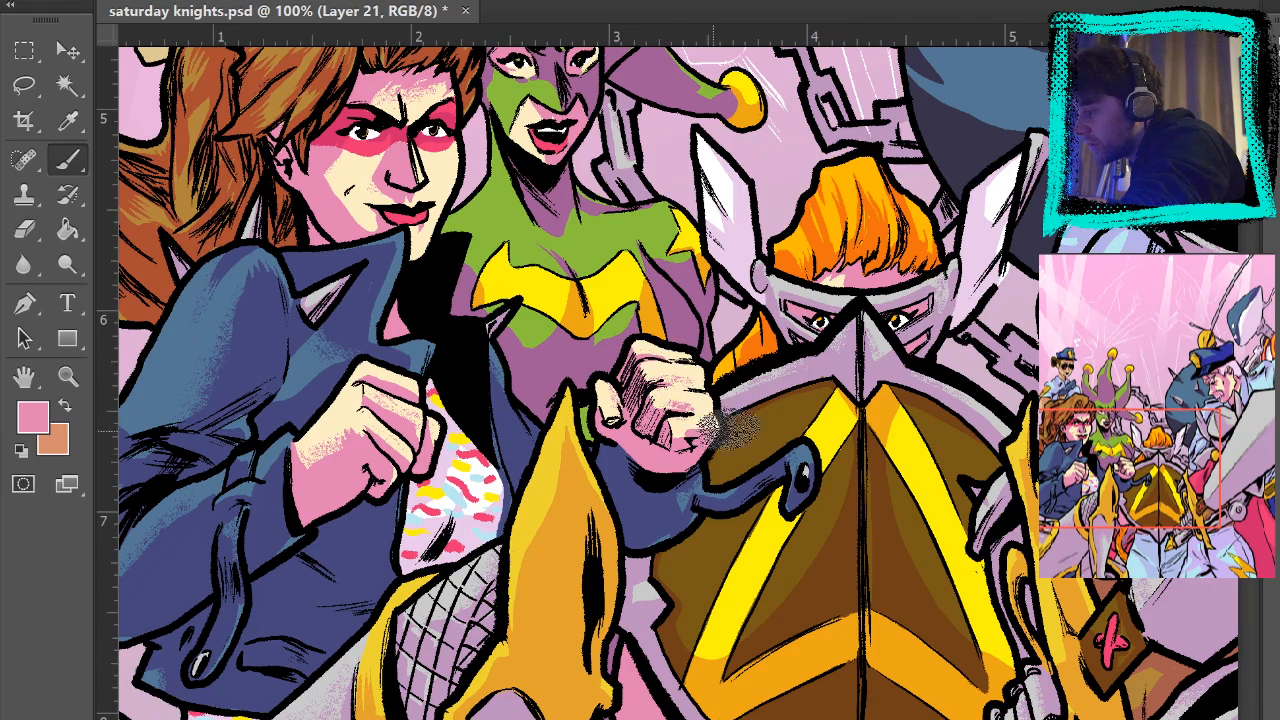
scroll(777, 457, down, 4)
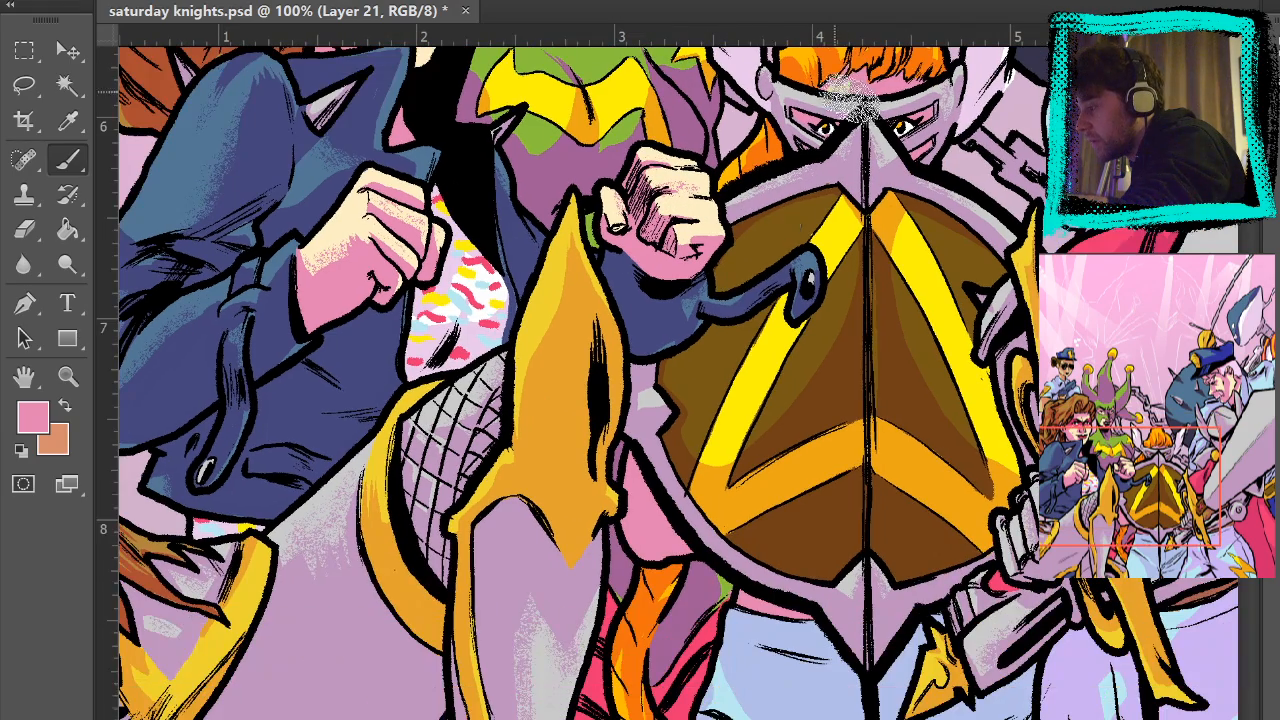
- Stipple pink shading along the shadow edges of the moustached policeman's face, from the brow to the cheek and jaw
scroll(688, 565, down, 1)
scroll(688, 565, up, 9)
scroll(688, 565, right, 3)
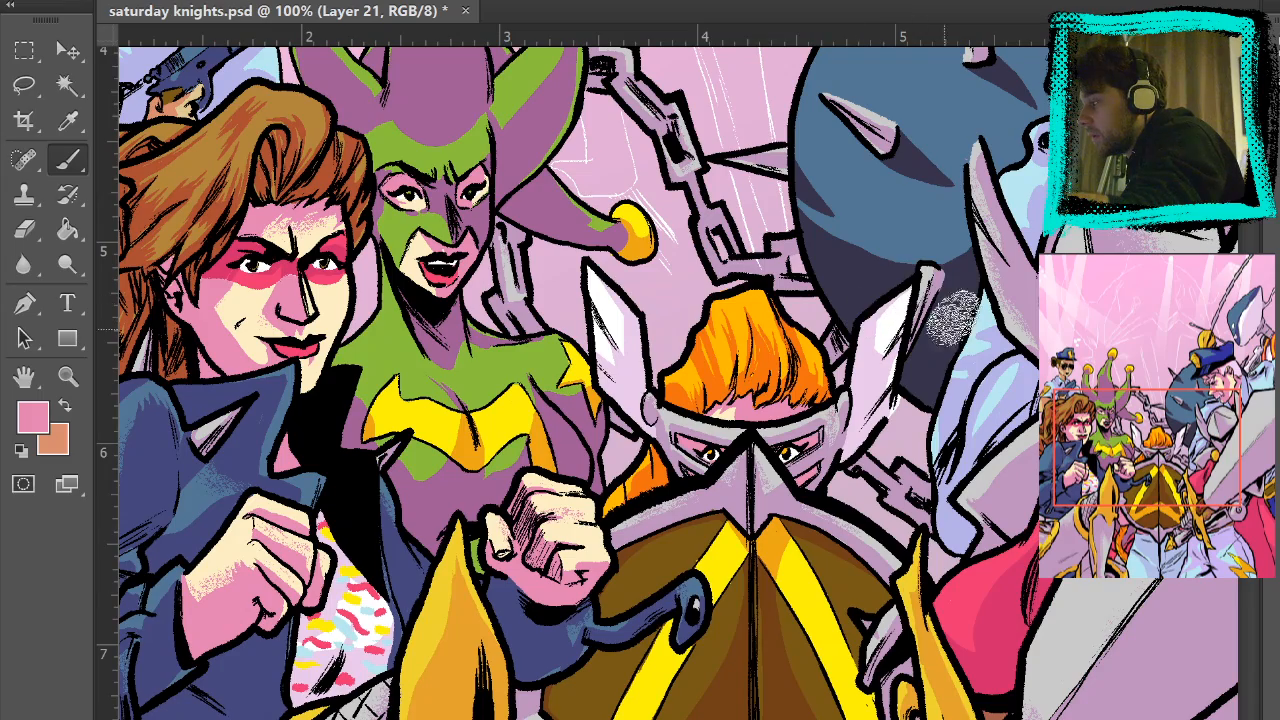
scroll(970, 378, right, 6)
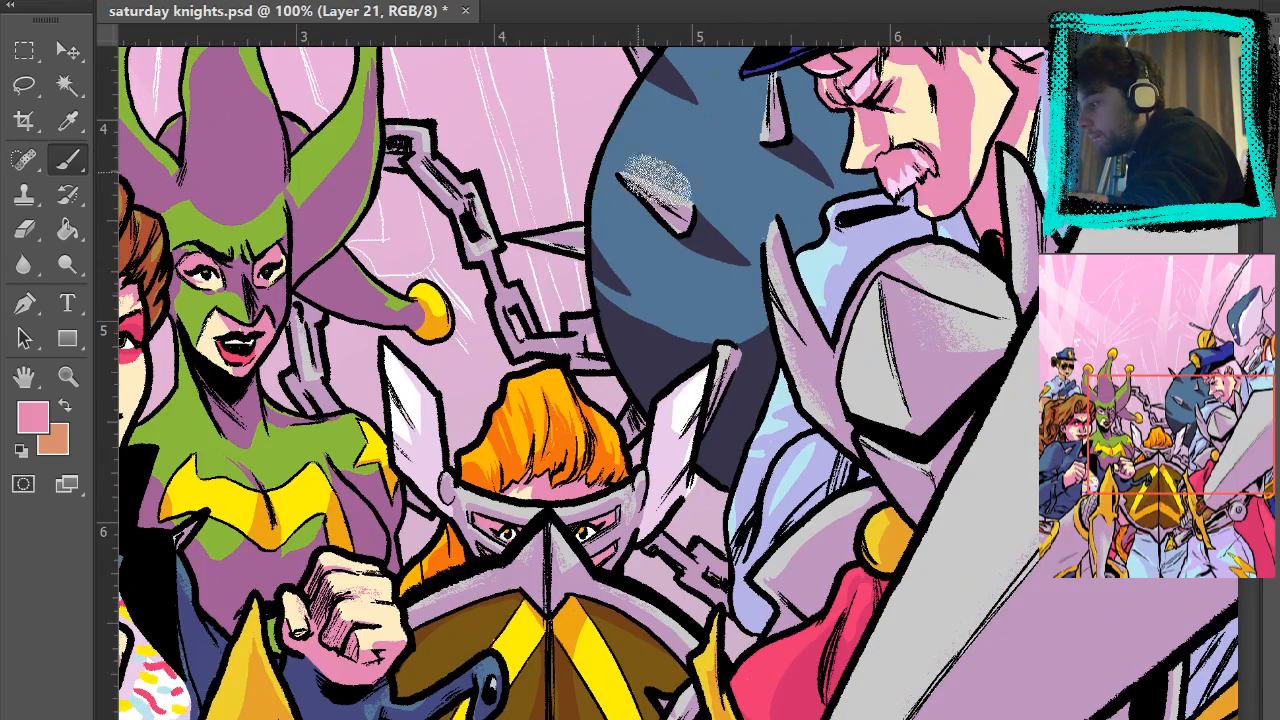
scroll(810, 448, up, 4)
scroll(810, 448, up, 9)
scroll(810, 448, right, 7)
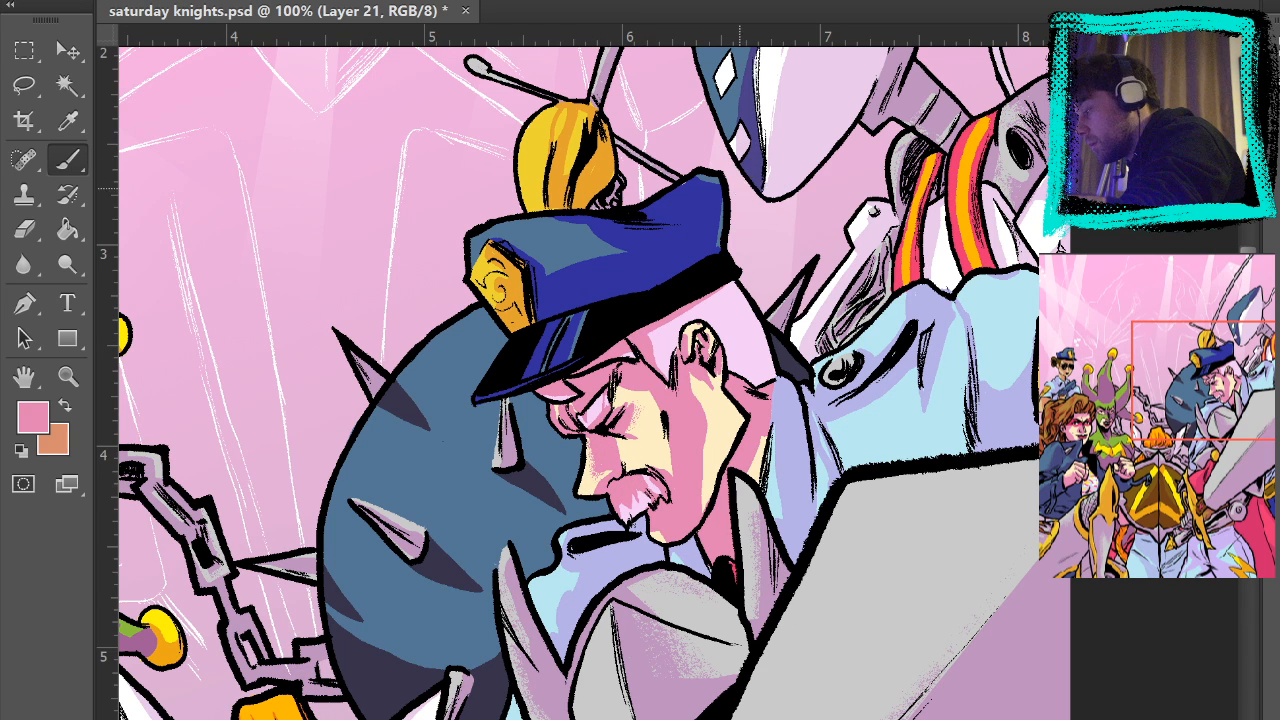
mouse_move(715, 450)
mouse_down()
mouse_move(696, 420)
mouse_move(680, 434)
mouse_up()
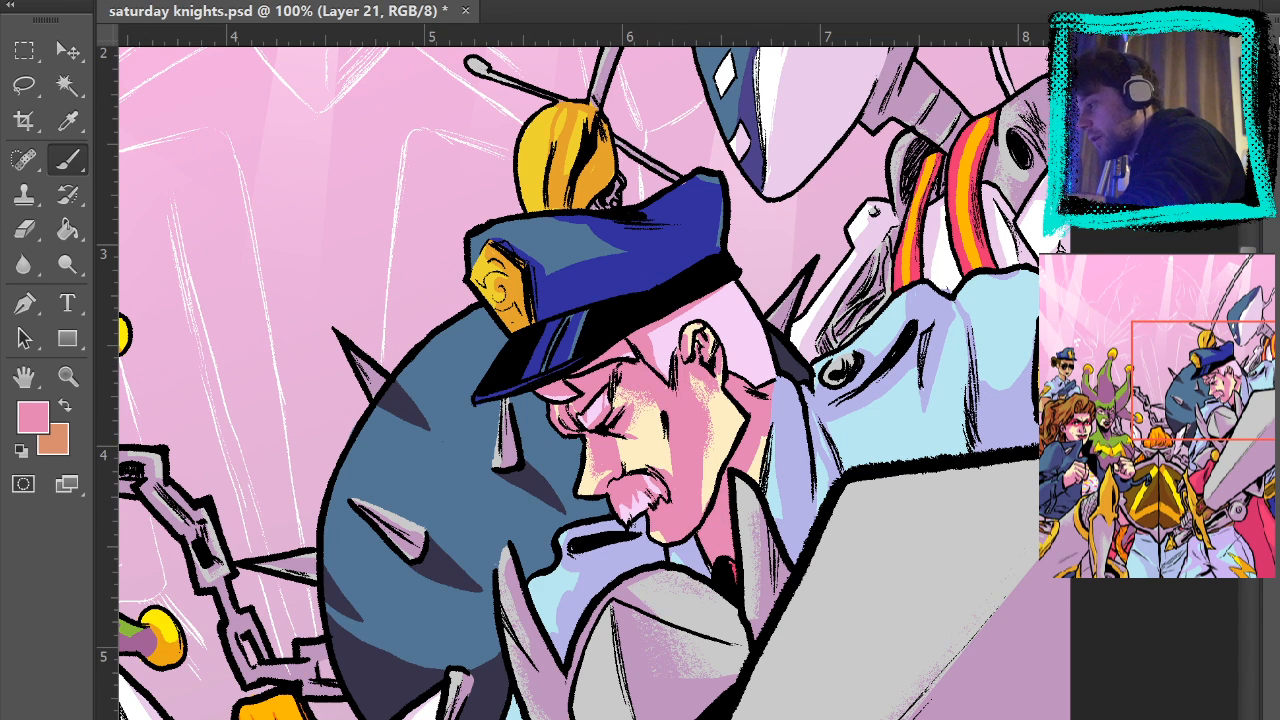
drag(732, 492, 713, 257)
drag(827, 232, 685, 402)
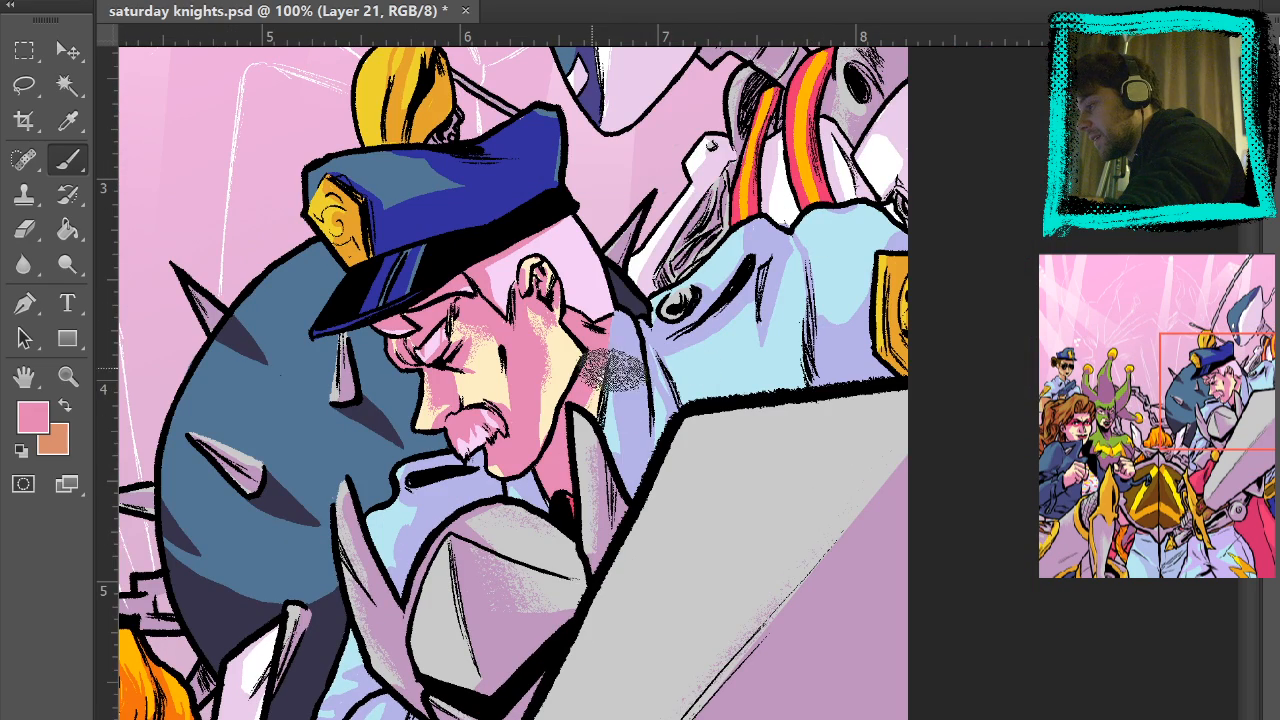
drag(779, 440, 733, 376)
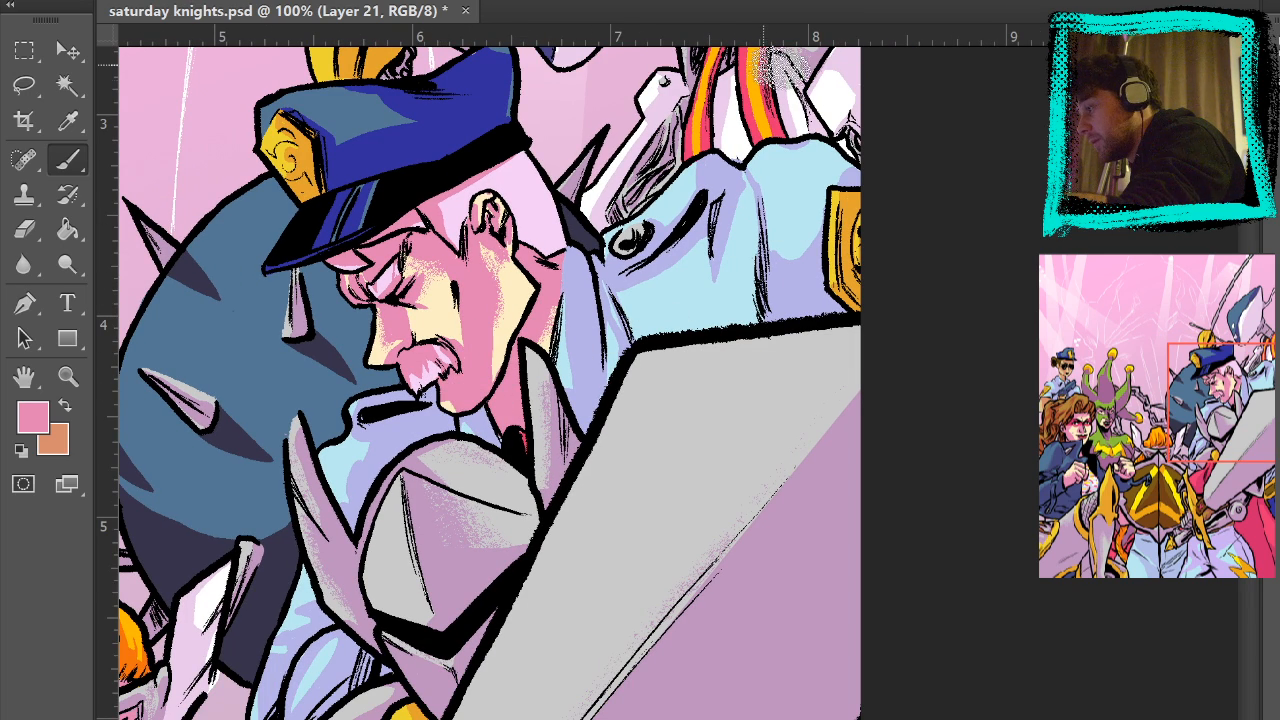
- Sample the tan skin shadow colour and touch up the shadow edges on the skin of the policewoman in sunglasses
drag(735, 314, 662, 592)
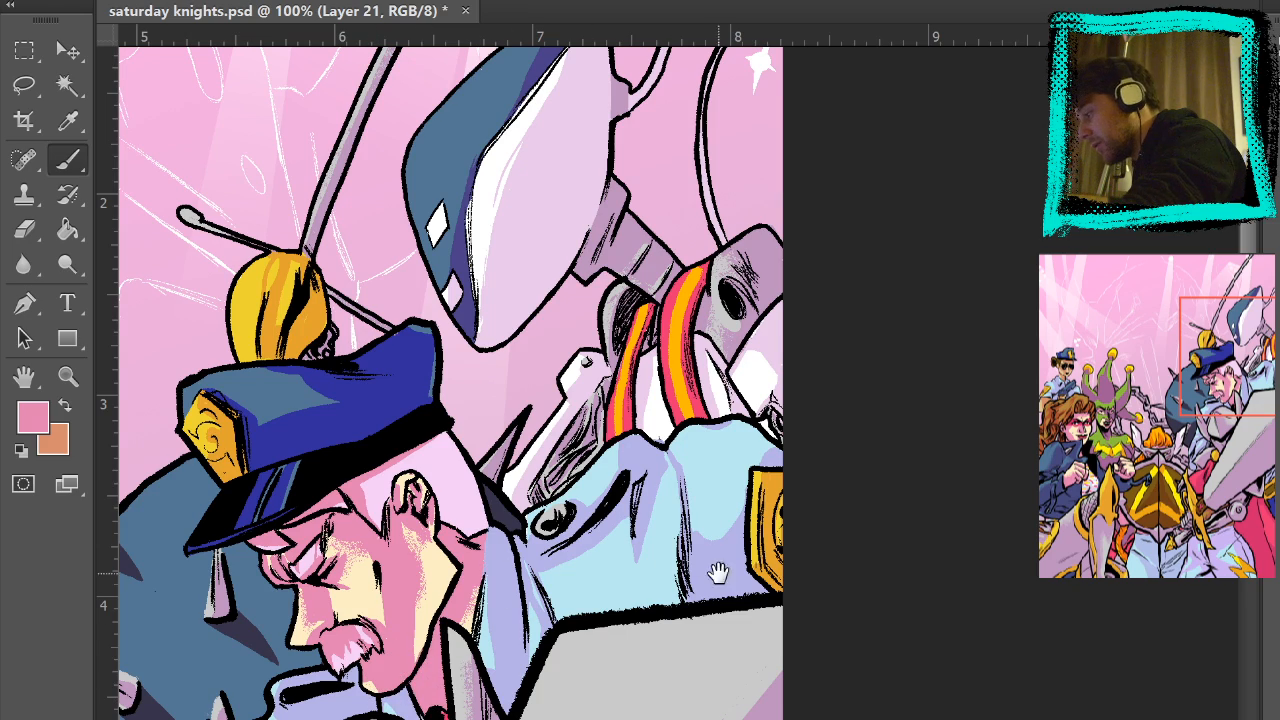
drag(762, 530, 868, 262)
drag(820, 178, 826, 554)
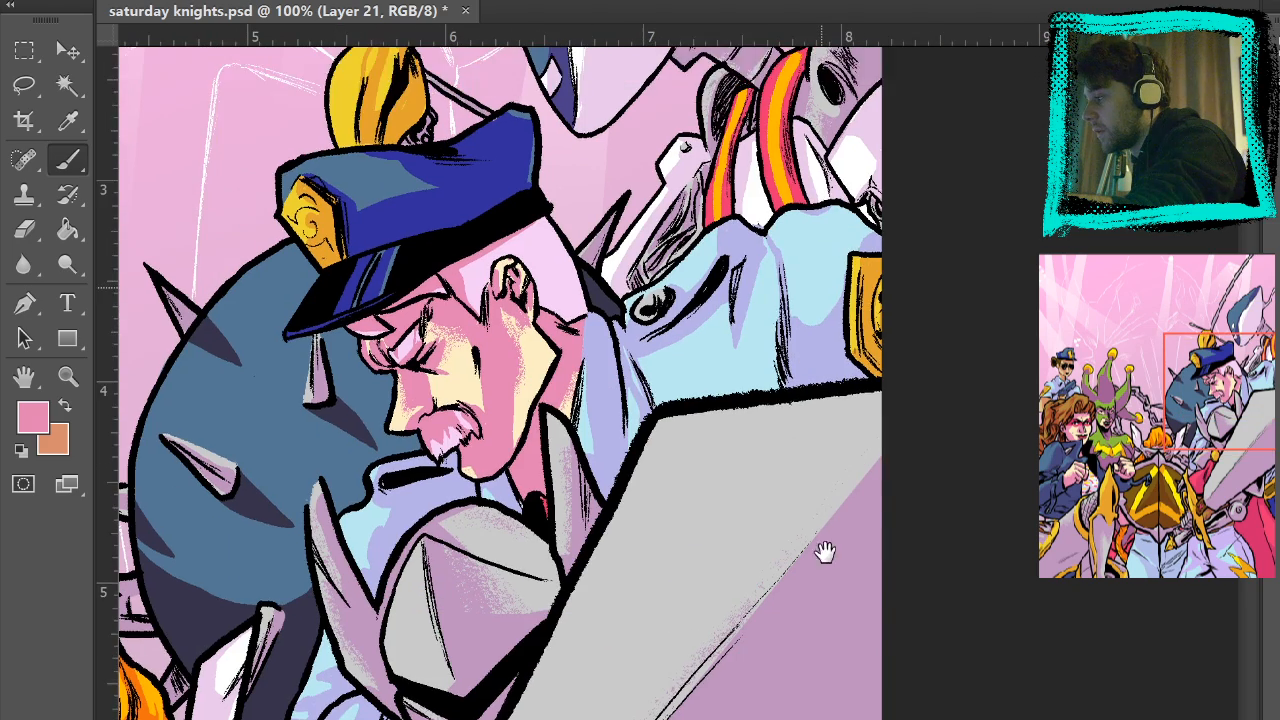
drag(516, 618, 806, 414)
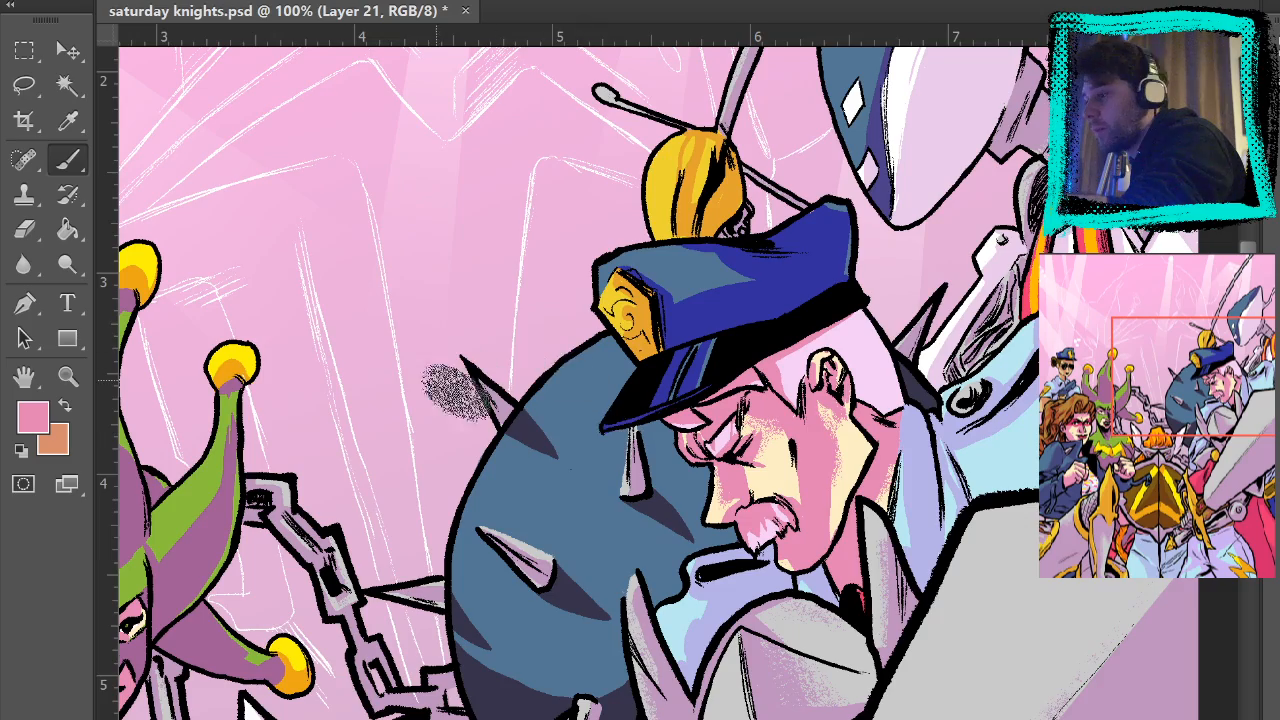
drag(406, 383, 822, 275)
drag(538, 434, 668, 206)
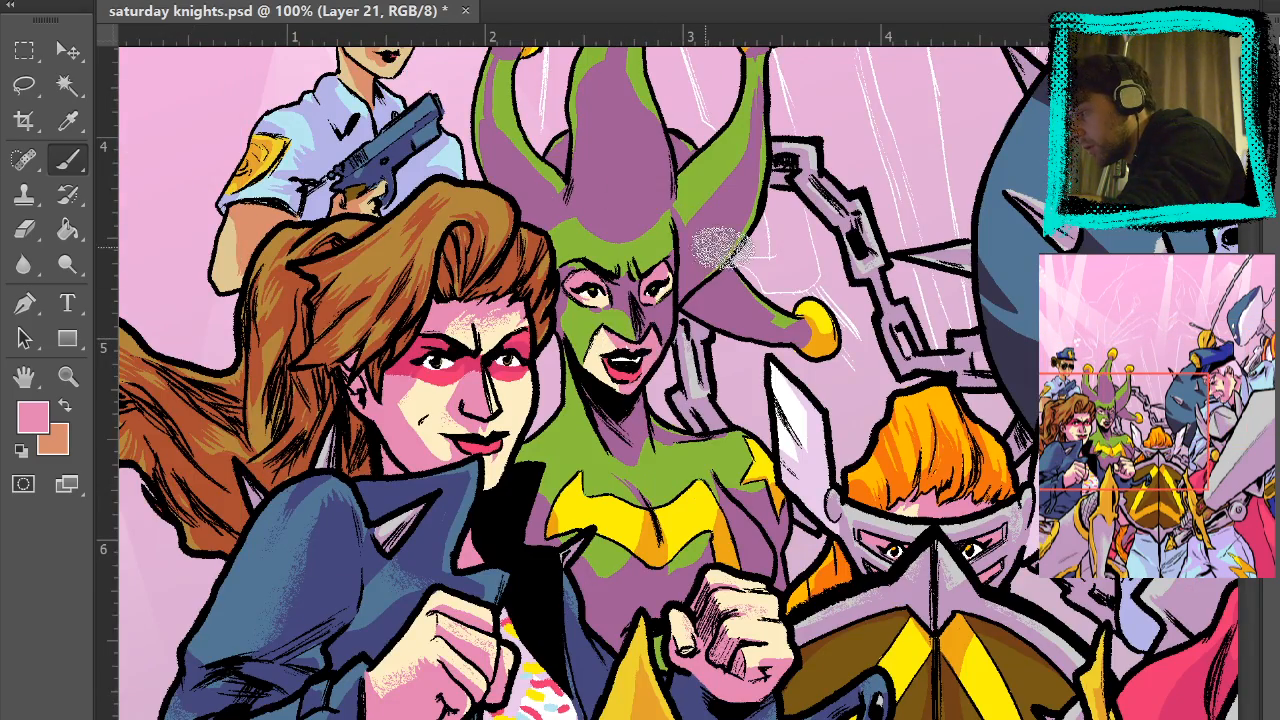
drag(682, 318, 640, 345)
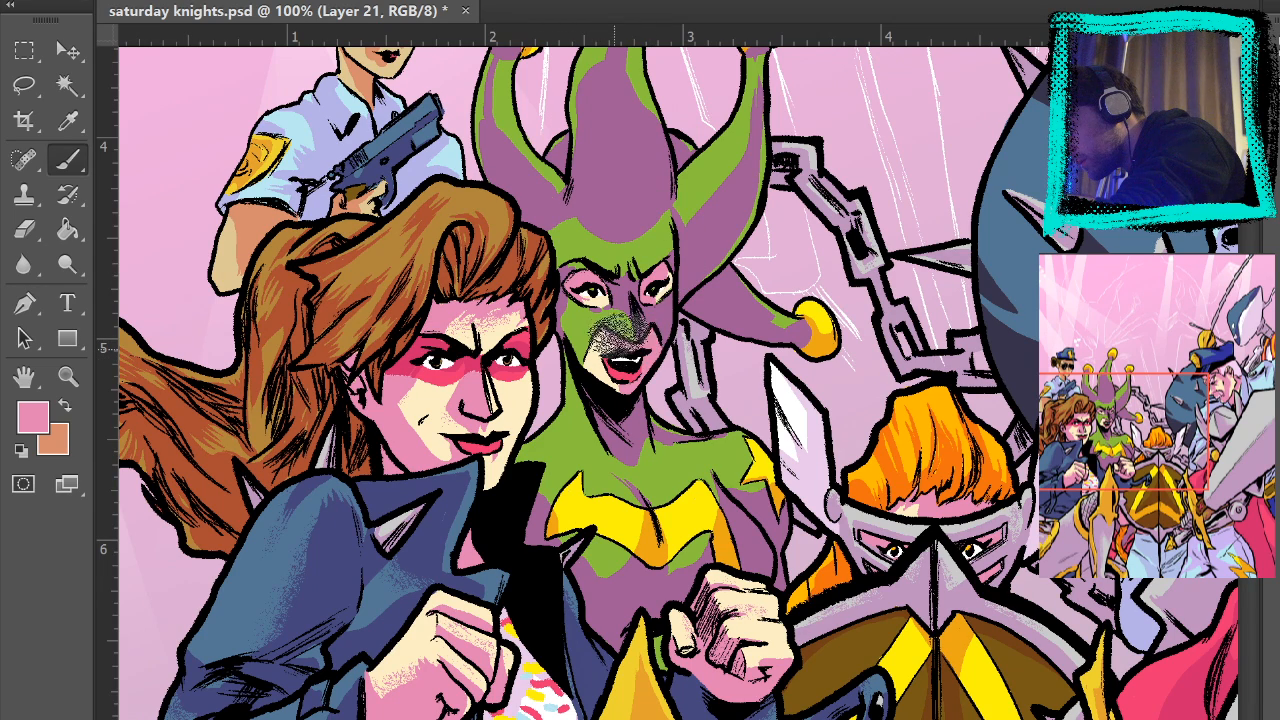
drag(590, 162, 737, 462)
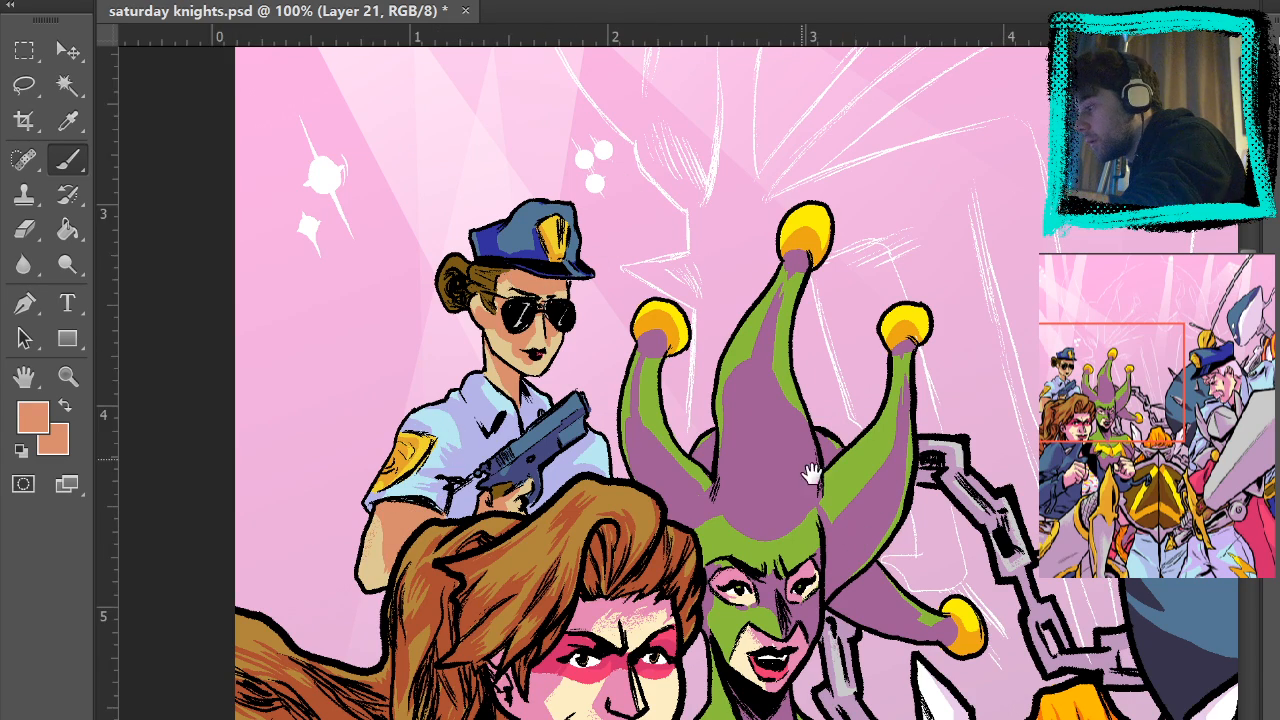
drag(811, 474, 583, 118)
drag(794, 509, 691, 204)
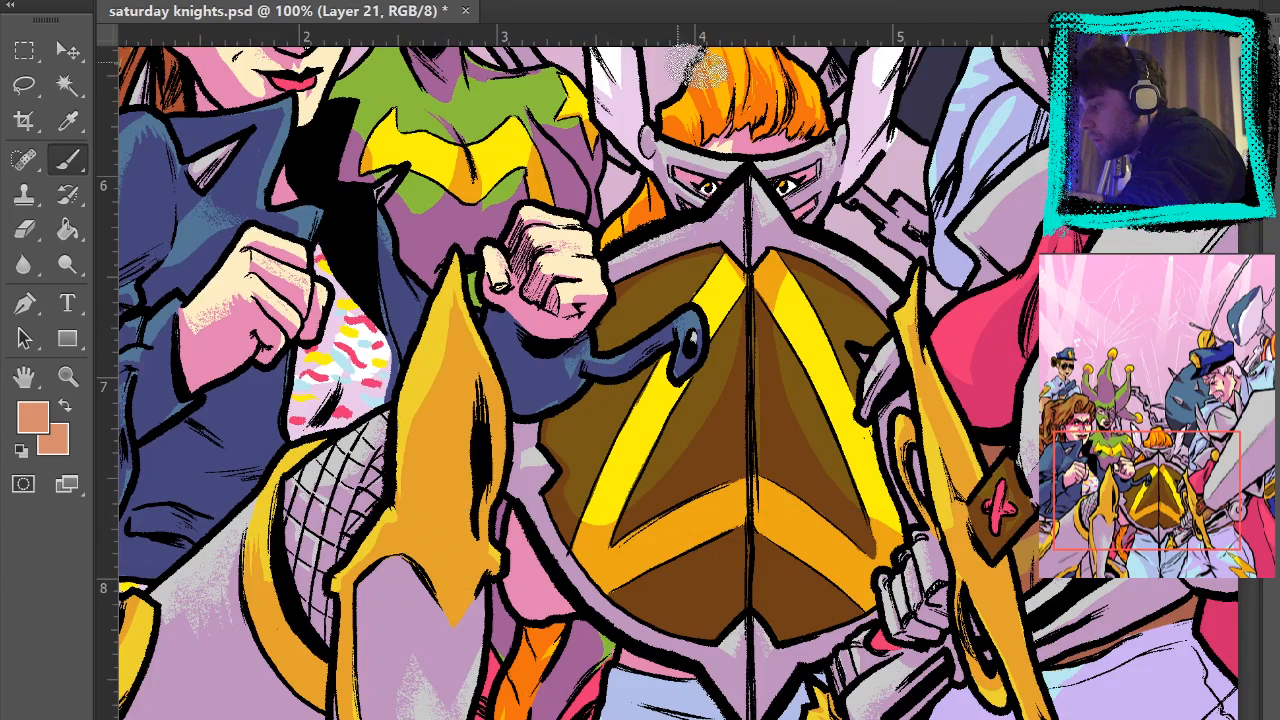
key(ctrl+0)
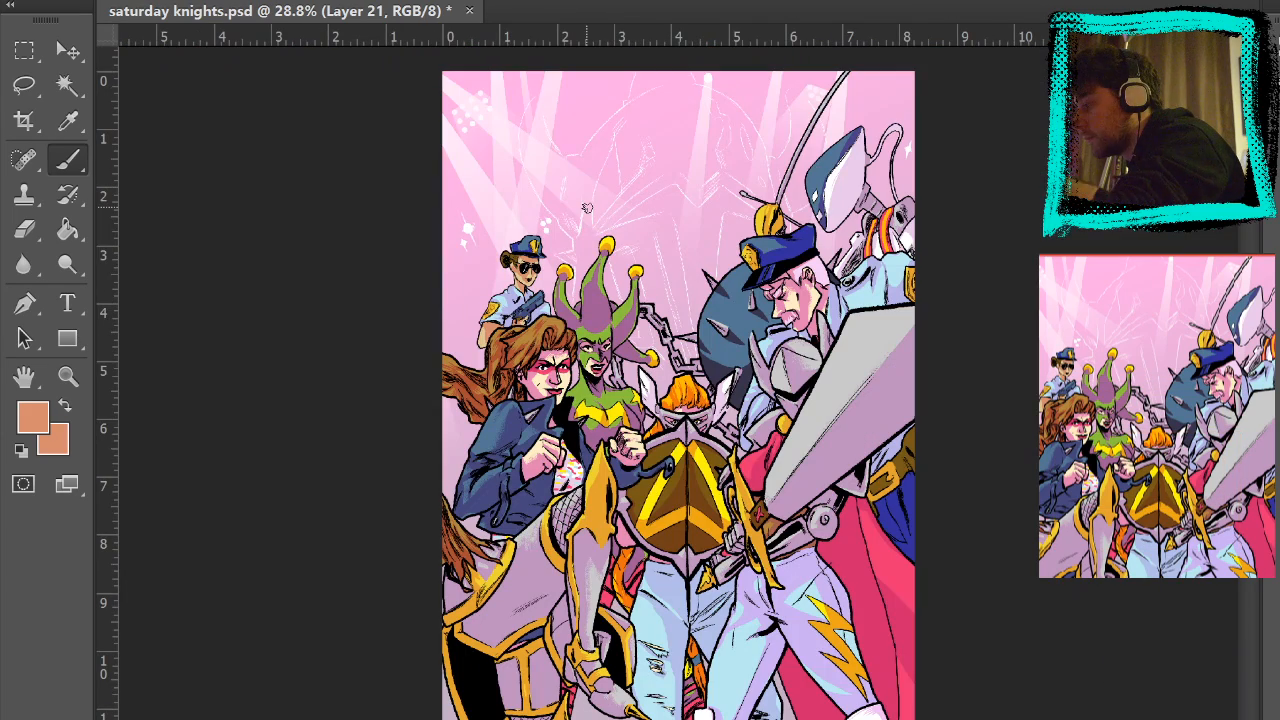
- Sample the darker gold from the knee spike and stipple it along the spike's highlight edge
key(z)
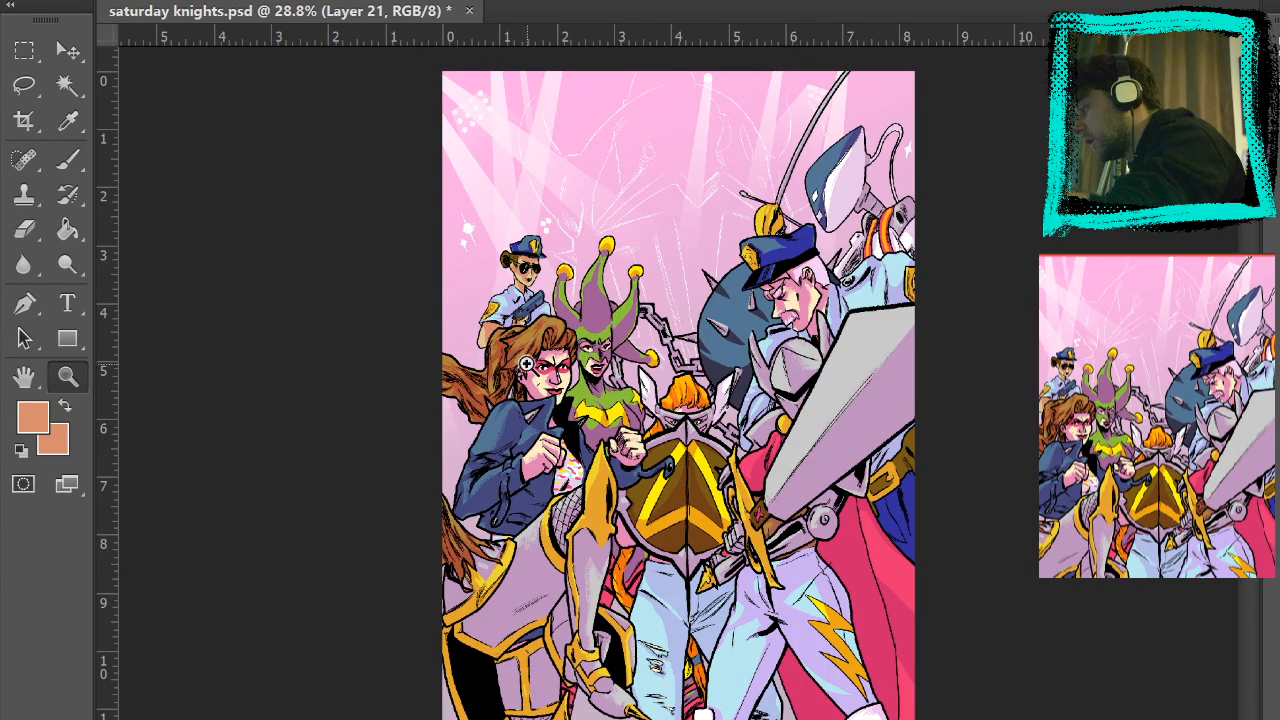
click(616, 504)
click(624, 543)
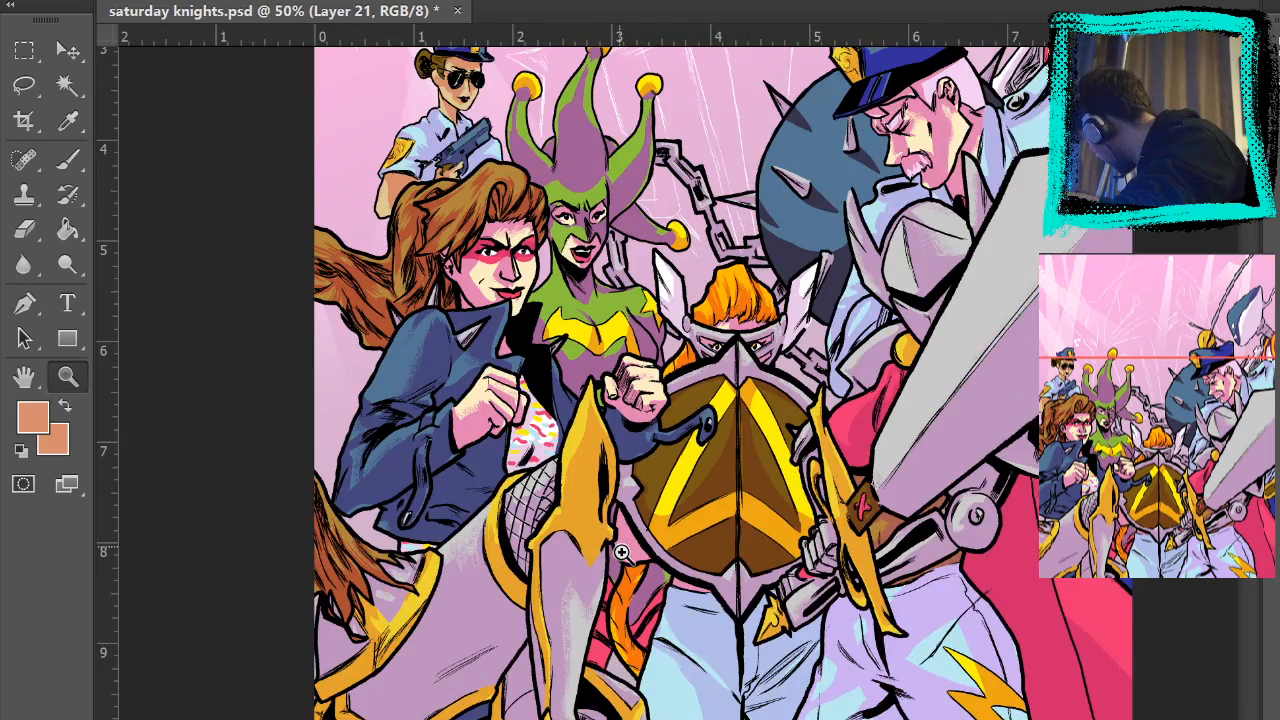
click(612, 558)
click(593, 446)
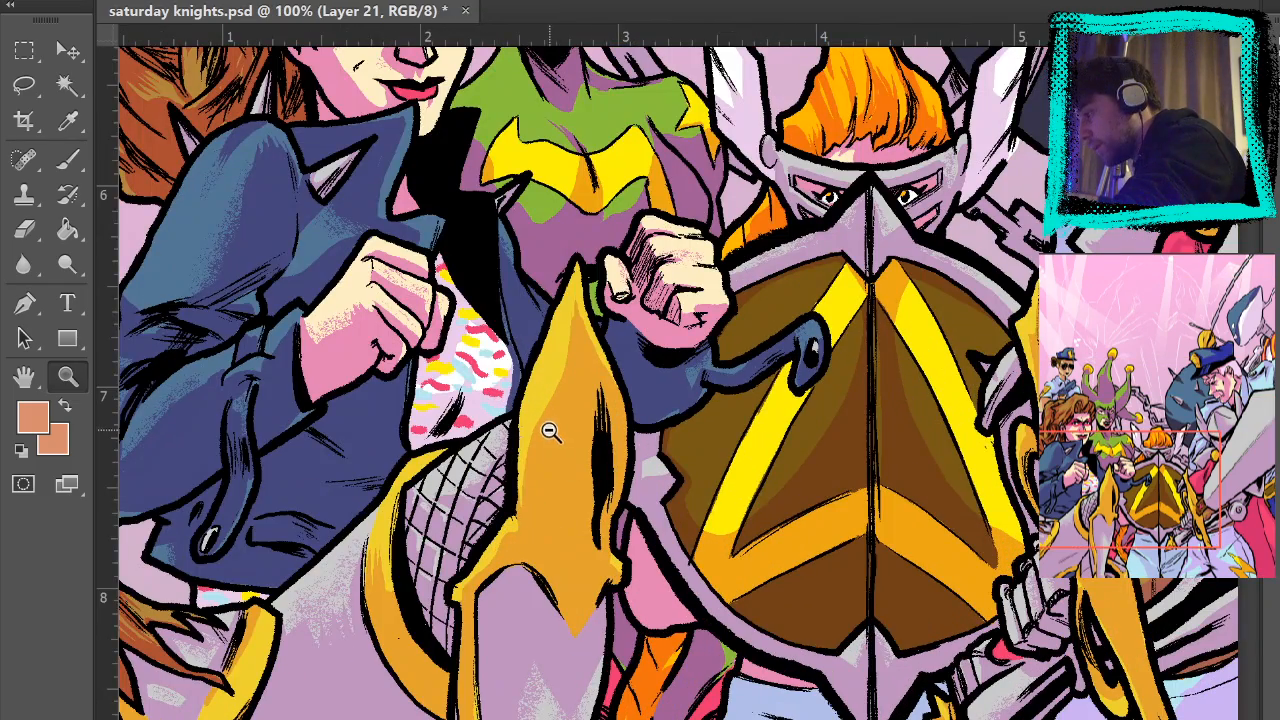
key(b)
drag(300, 258, 355, 290)
alt+click(556, 449)
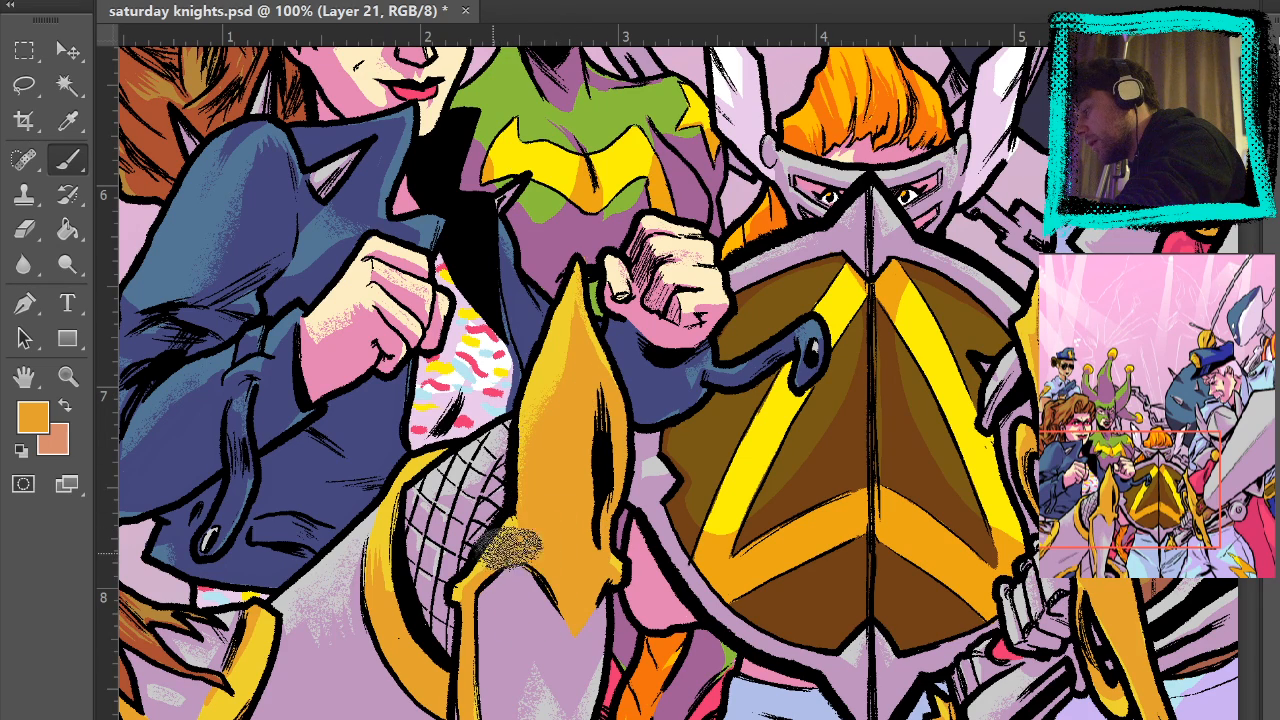
drag(621, 245, 630, 48)
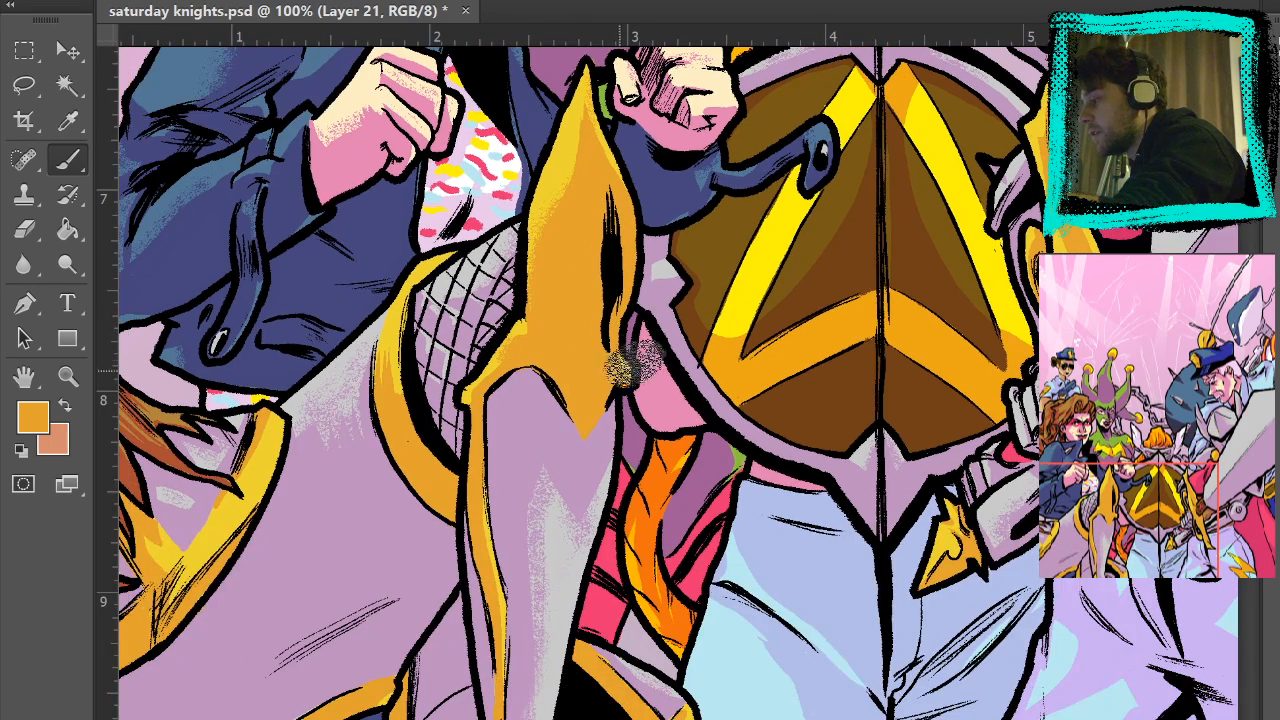
- Stipple dark gold shading onto the armoured leg's ankle cuff, foot bands and nearby gold trim
drag(651, 491, 668, 137)
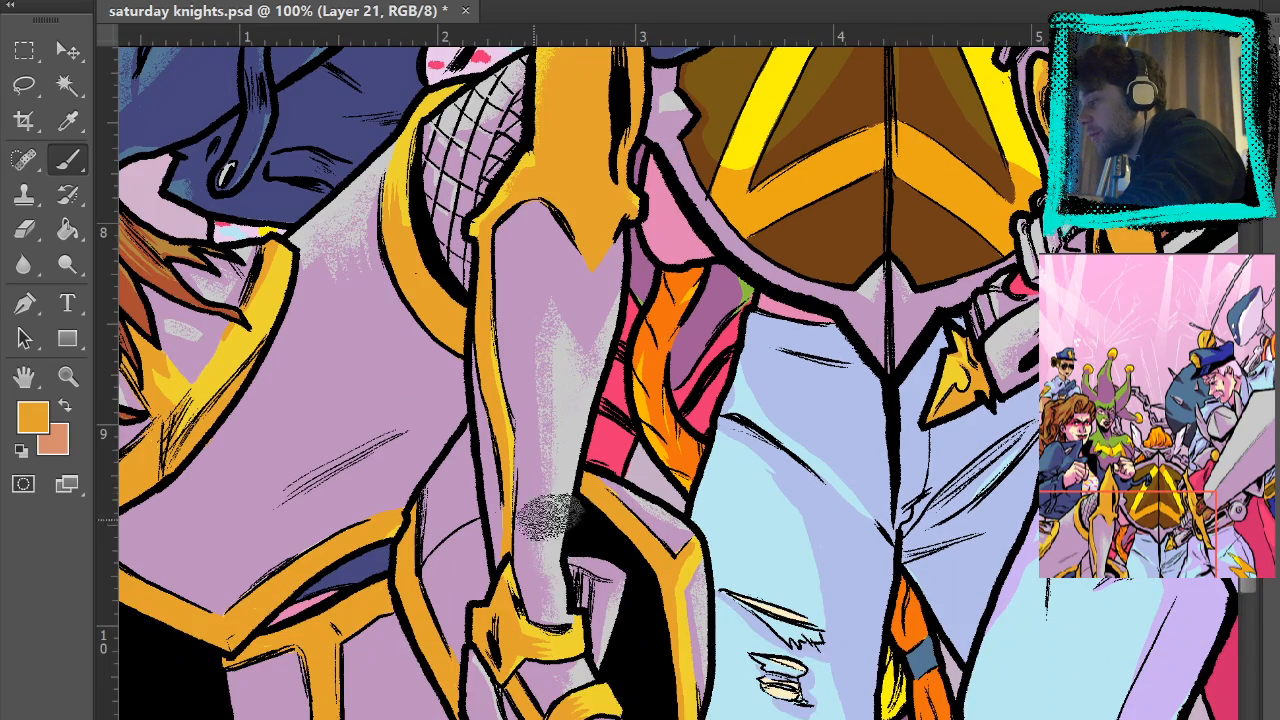
drag(609, 565, 614, 290)
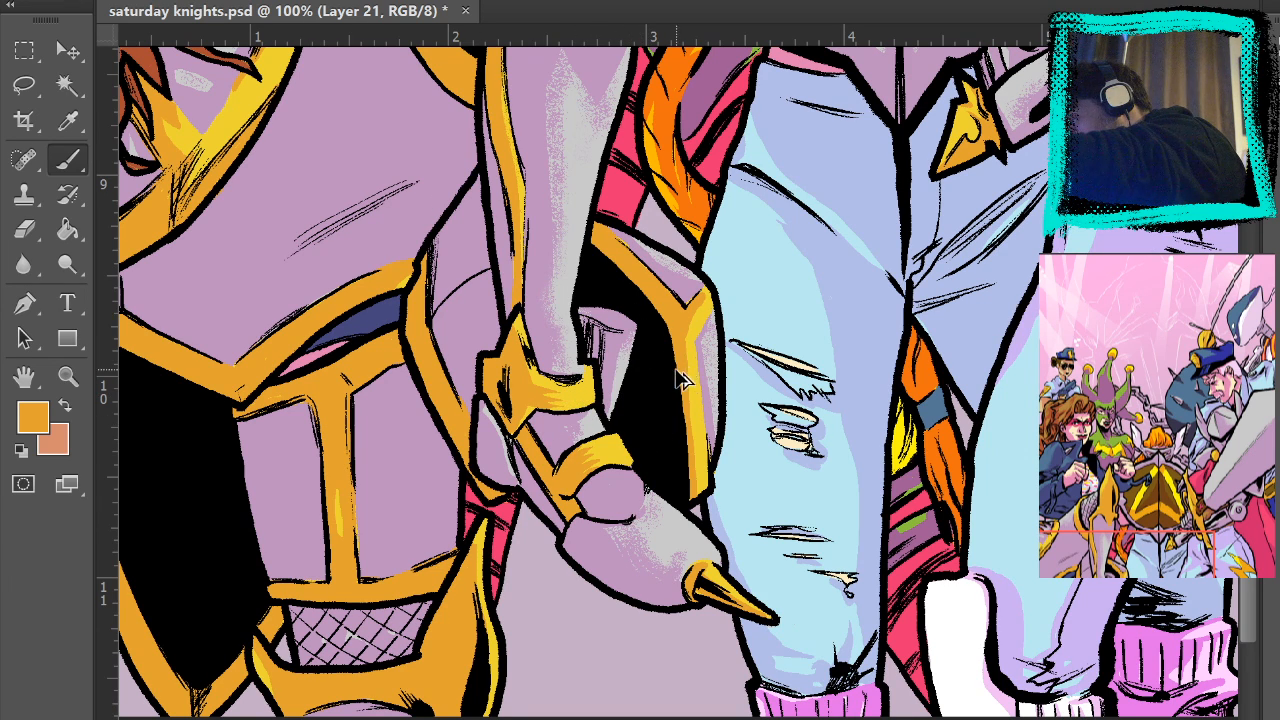
drag(617, 358, 604, 384)
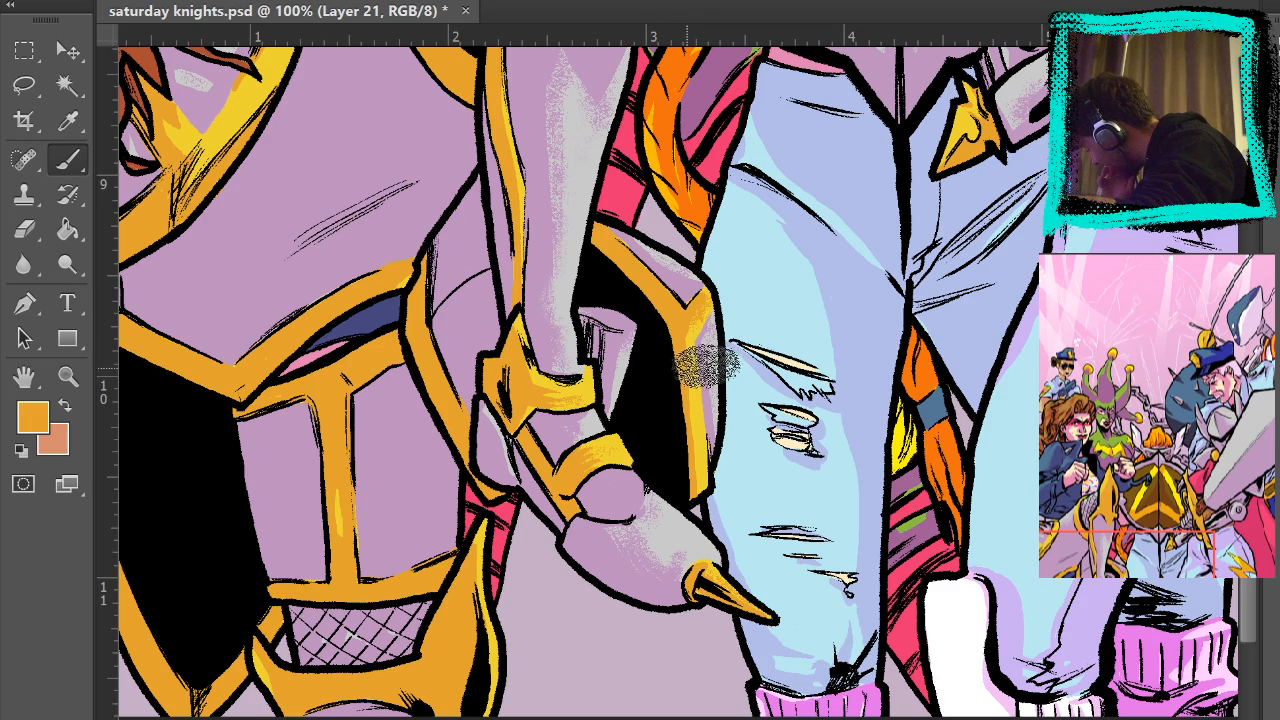
drag(678, 401, 948, 165)
drag(804, 175, 792, 551)
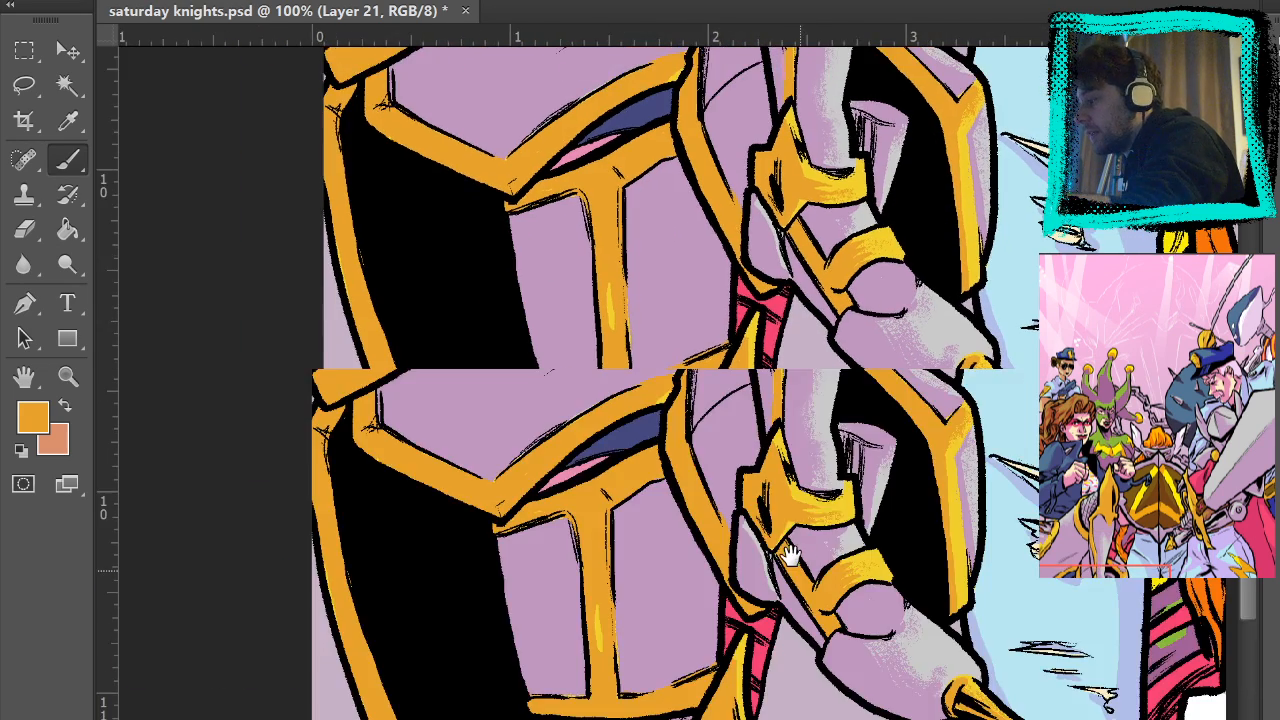
- Stipple dark gold texture into the yellow highlights of the gold trim around the hip and thigh armour
drag(871, 182, 820, 420)
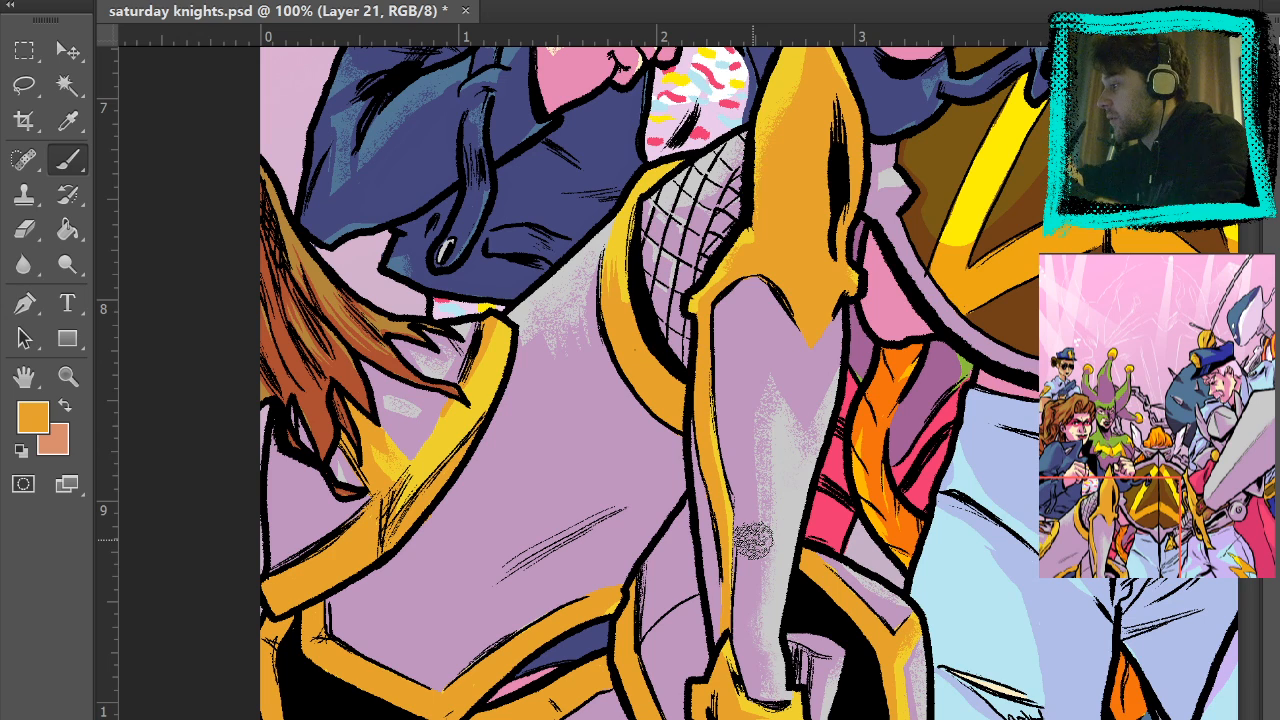
drag(690, 212, 697, 230)
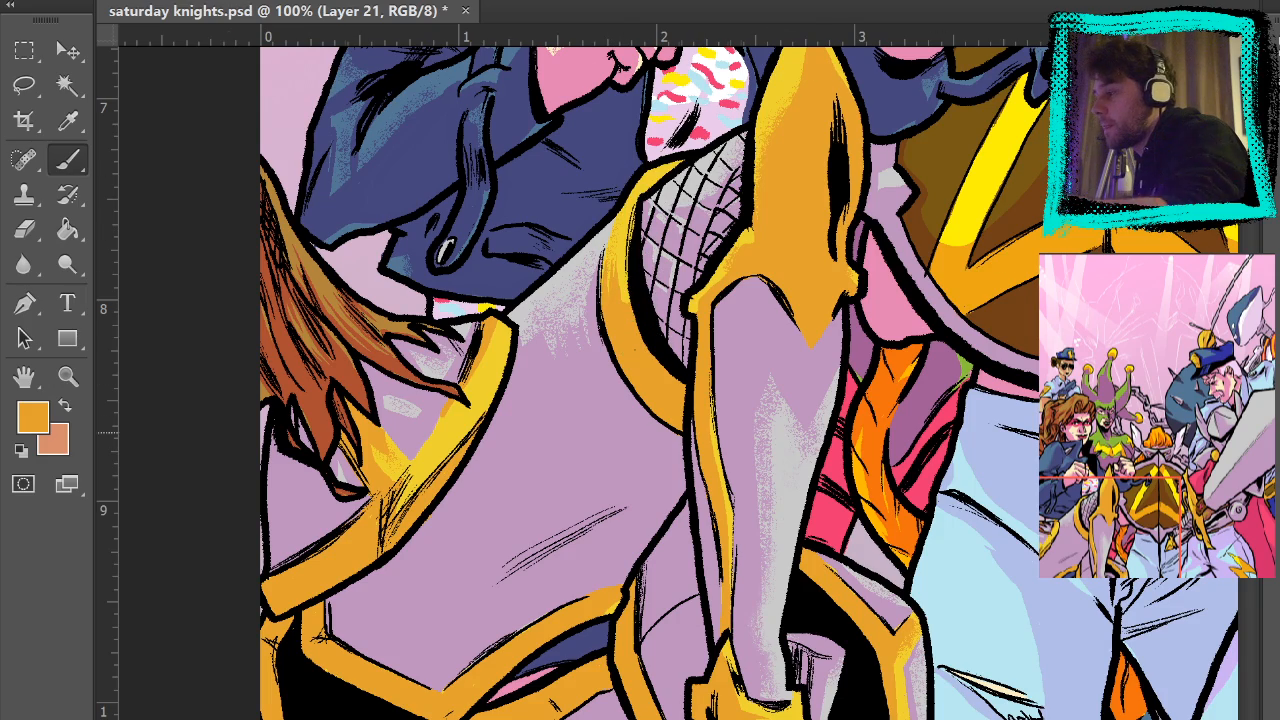
drag(1056, 534, 1016, 561)
mouse_move(1033, 517)
mouse_down()
mouse_move(990, 447)
mouse_move(930, 200)
mouse_up()
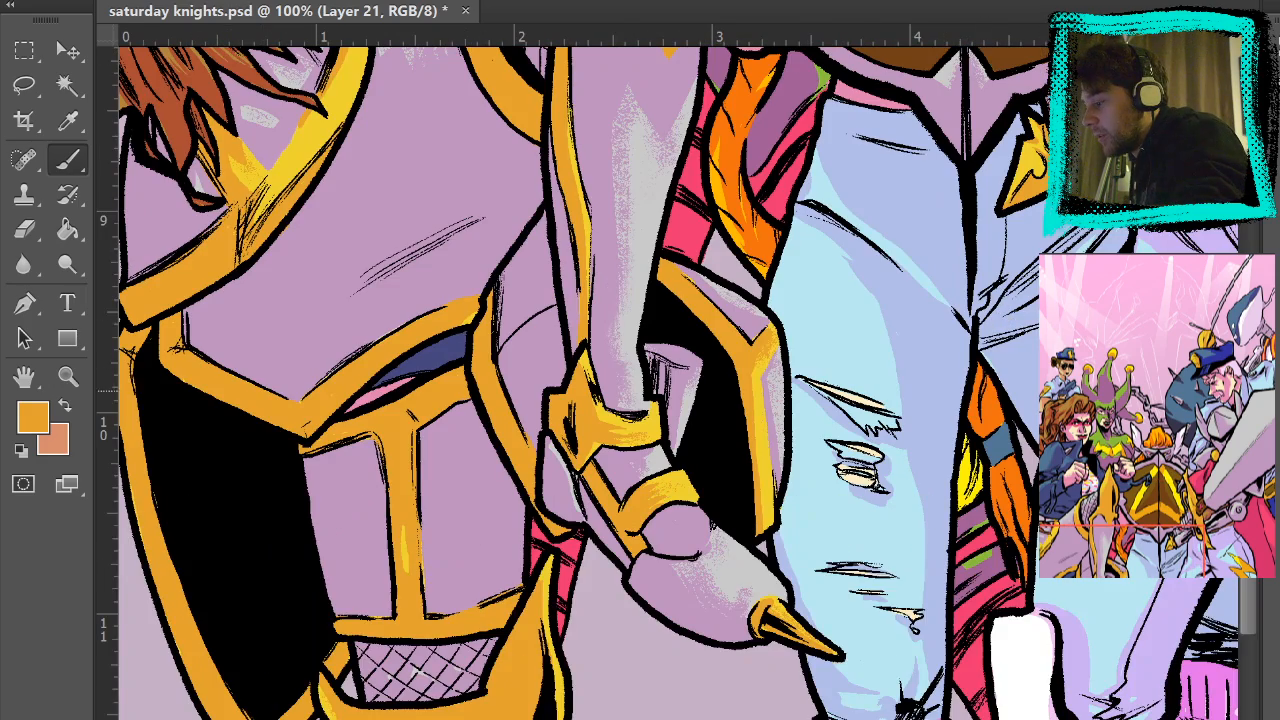
- Stipple dark gold shading along the highlight edges of the sword's golden crossguard beside the shield
drag(821, 484, 476, 498)
drag(997, 583, 737, 718)
drag(900, 618, 973, 719)
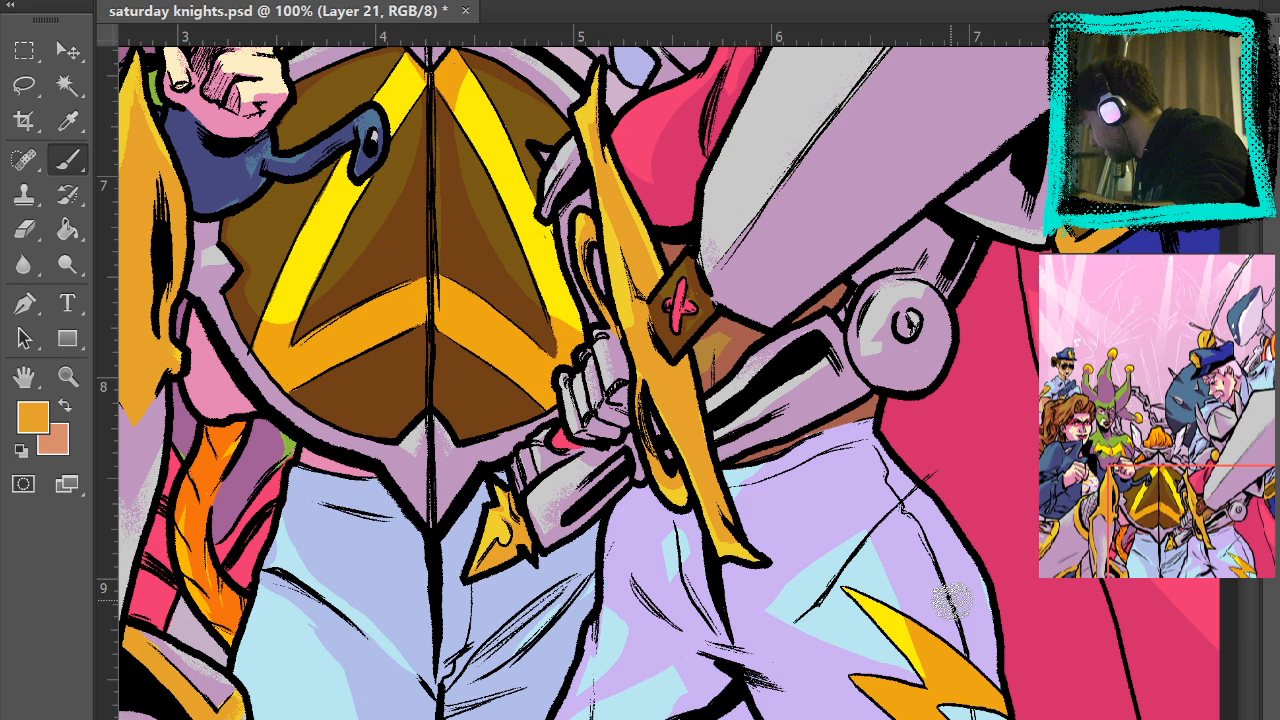
mouse_move(651, 333)
mouse_down()
mouse_move(607, 170)
mouse_move(667, 350)
mouse_move(646, 354)
mouse_move(612, 195)
mouse_move(645, 305)
mouse_move(677, 240)
mouse_move(617, 180)
mouse_move(607, 122)
mouse_move(650, 270)
mouse_move(700, 370)
mouse_move(632, 293)
mouse_move(602, 222)
mouse_move(664, 340)
mouse_move(714, 400)
mouse_up()
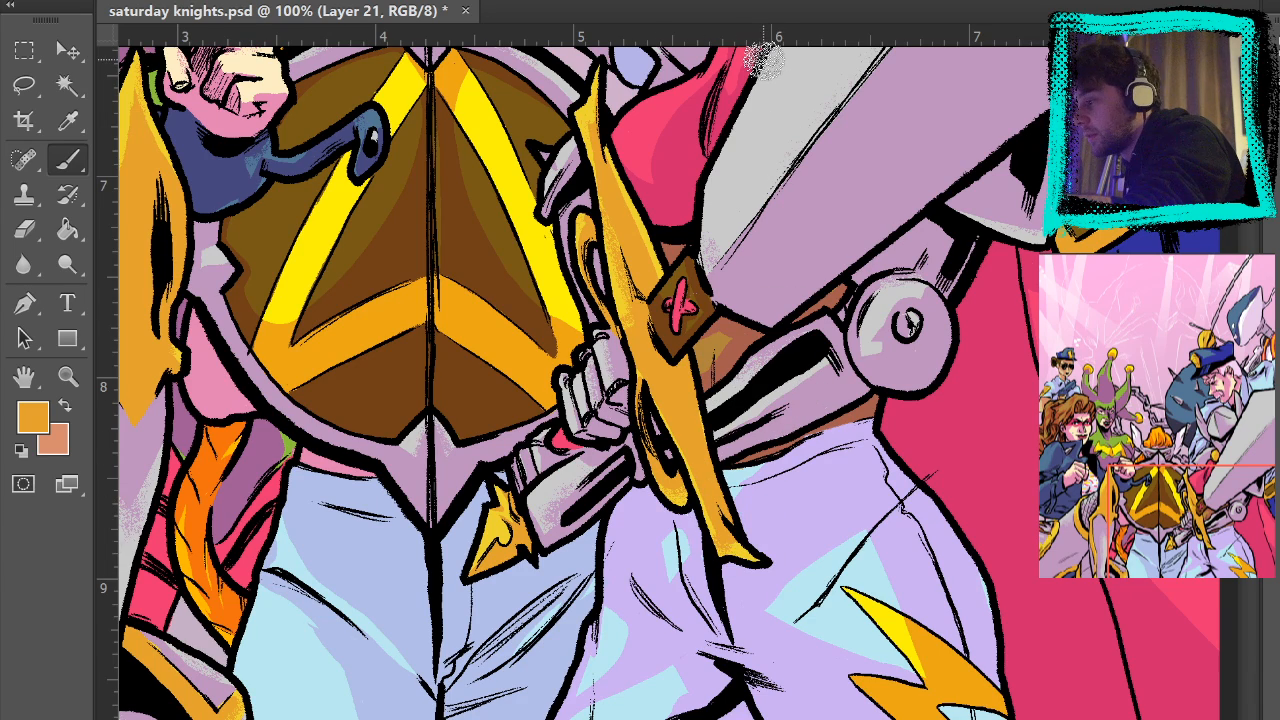
drag(790, 368, 742, 436)
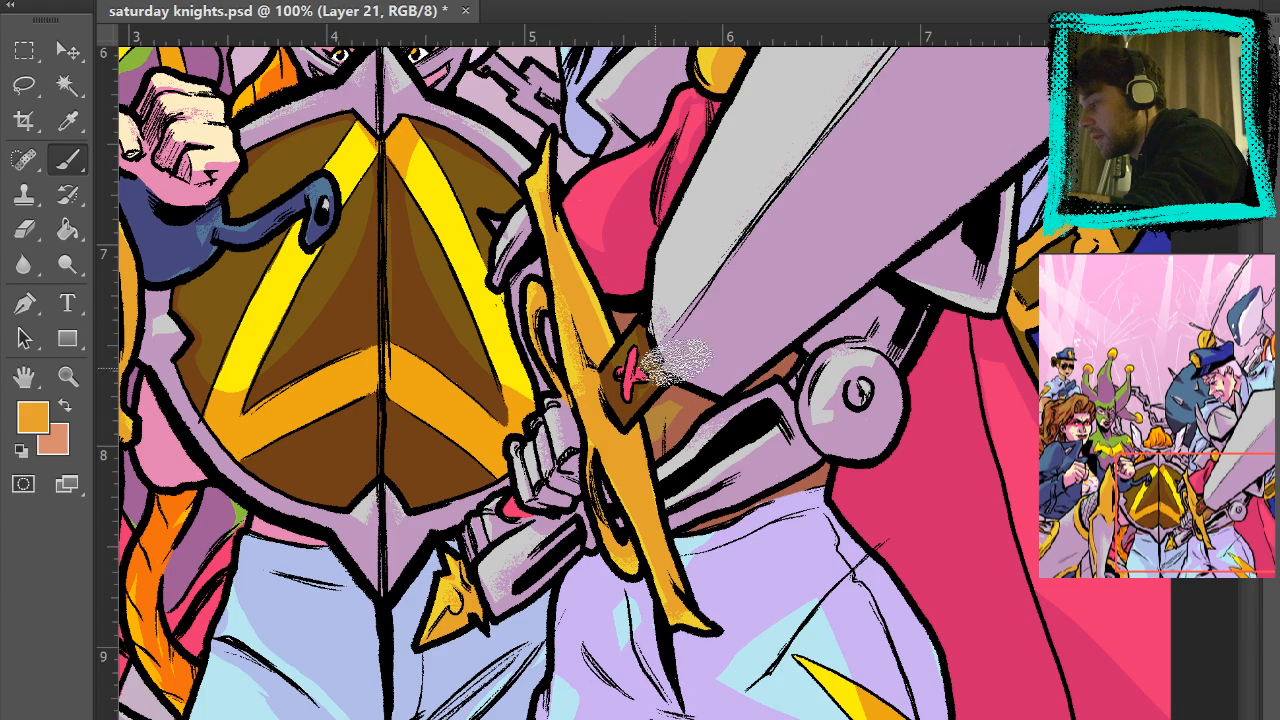
- Stipple dark gold shading onto the round gold clasp of the red cape beside the large blade
drag(910, 549, 1014, 316)
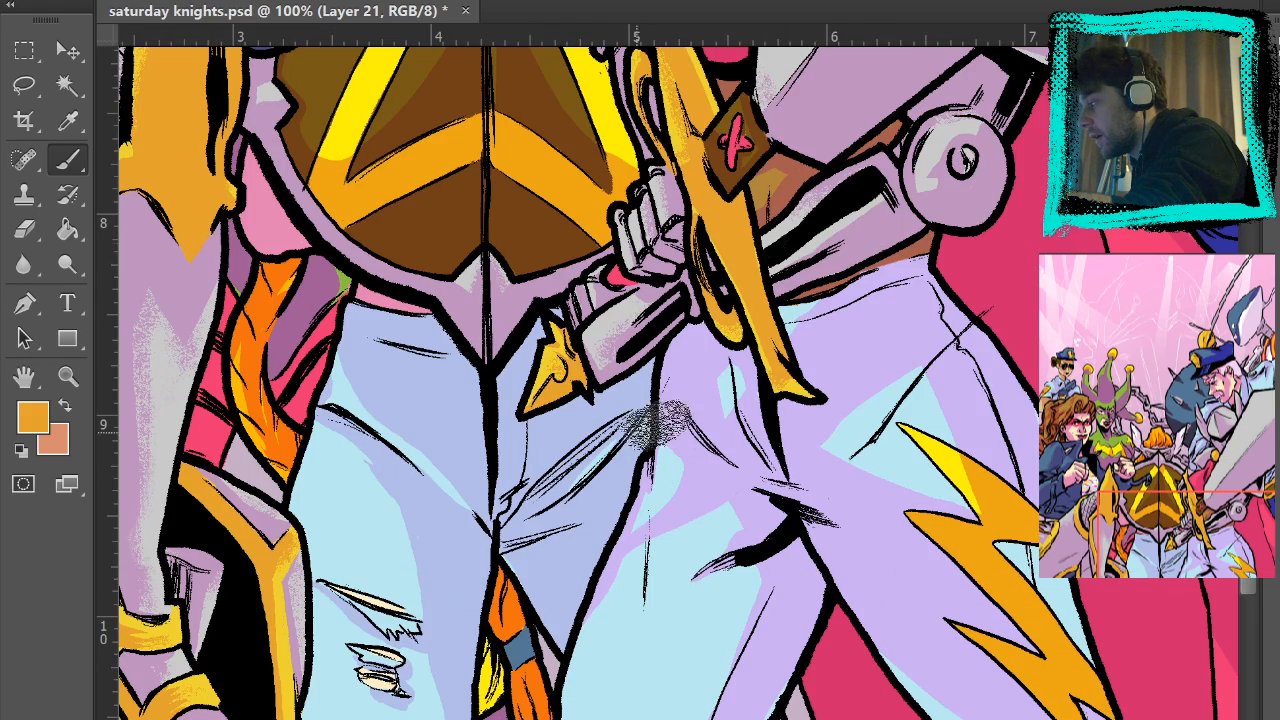
drag(440, 393, 462, 388)
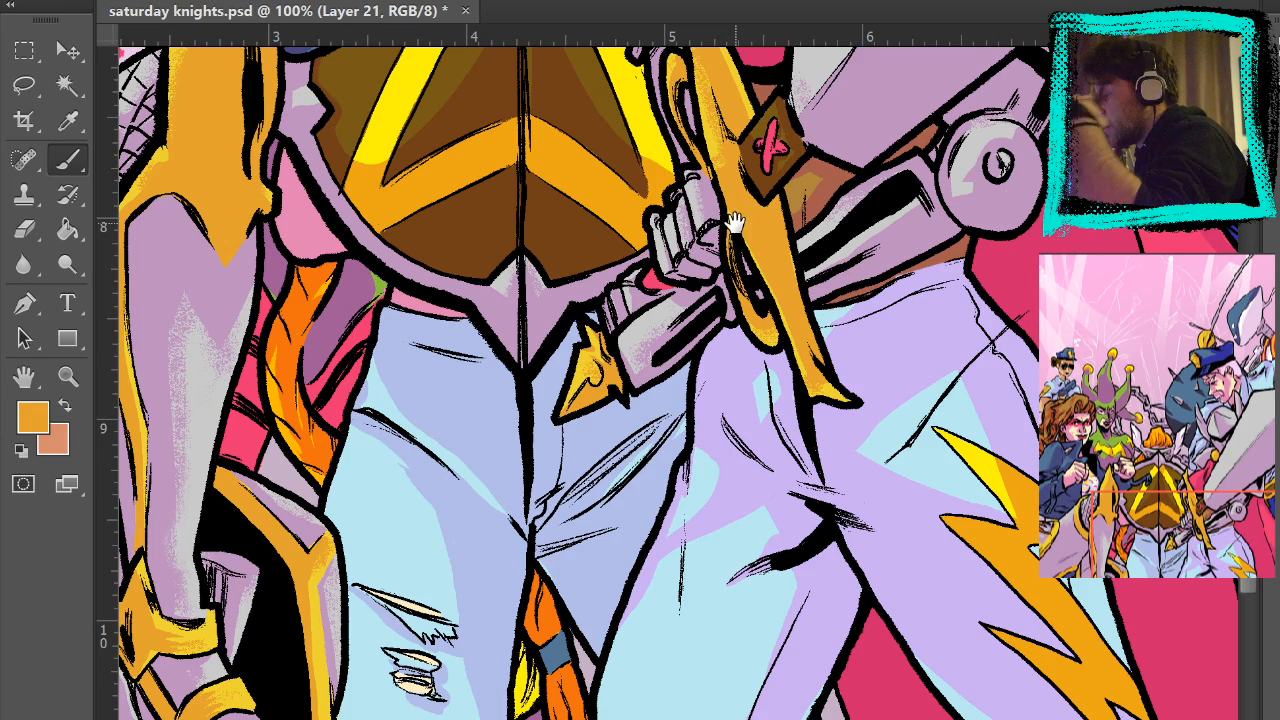
drag(735, 222, 543, 435)
mouse_move(890, 231)
mouse_down()
mouse_move(869, 277)
mouse_move(678, 487)
mouse_up()
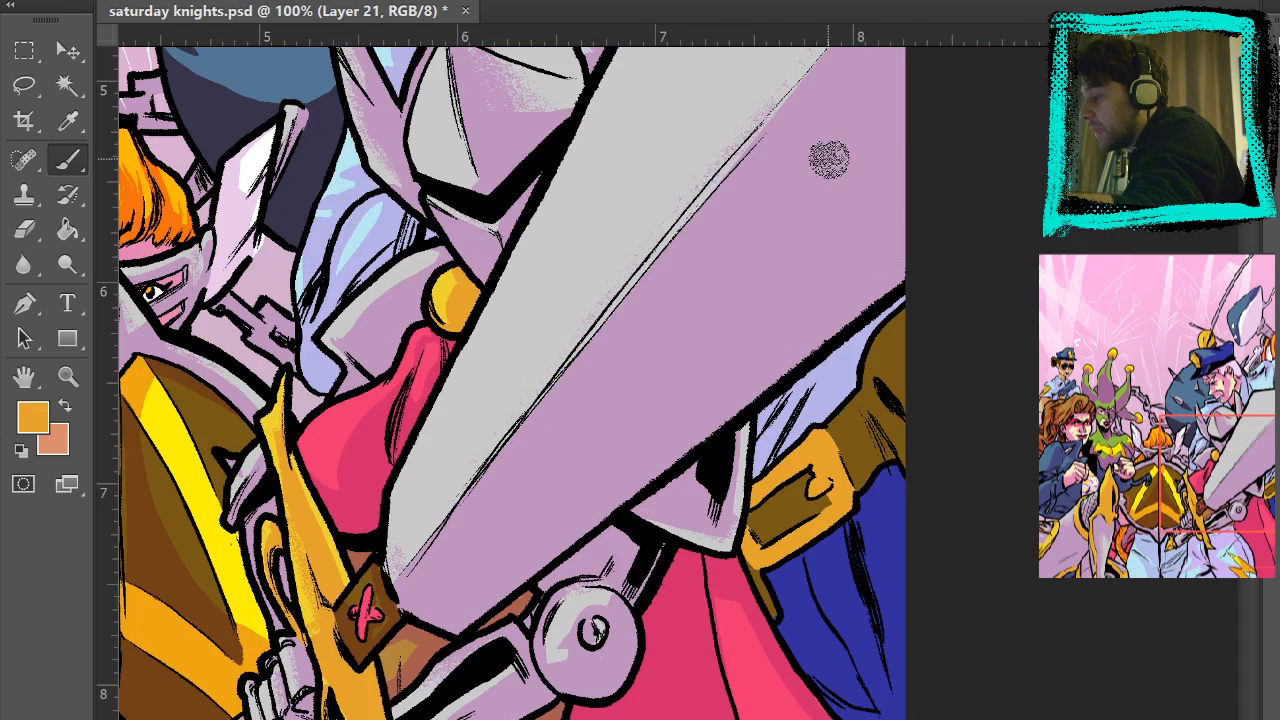
drag(677, 397, 871, 549)
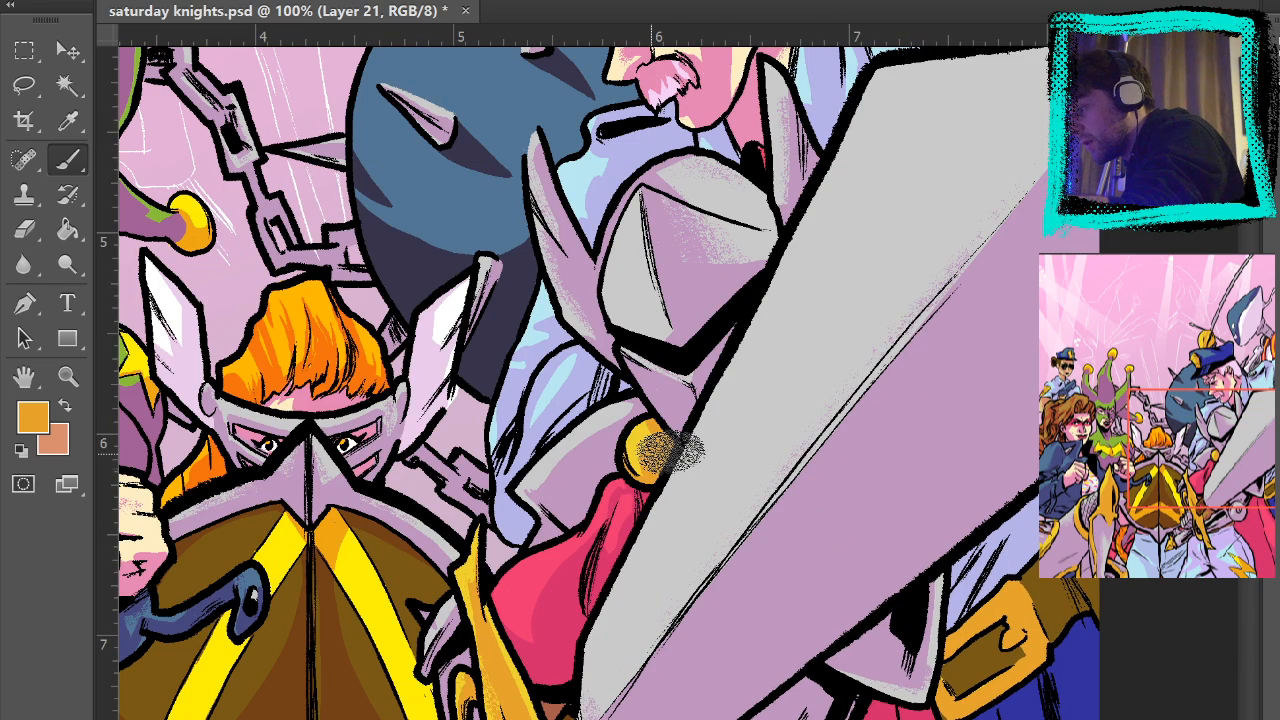
- Stipple orange shading onto the yellow bells of the jester's hat and the yellow details of her costume
drag(654, 312, 920, 366)
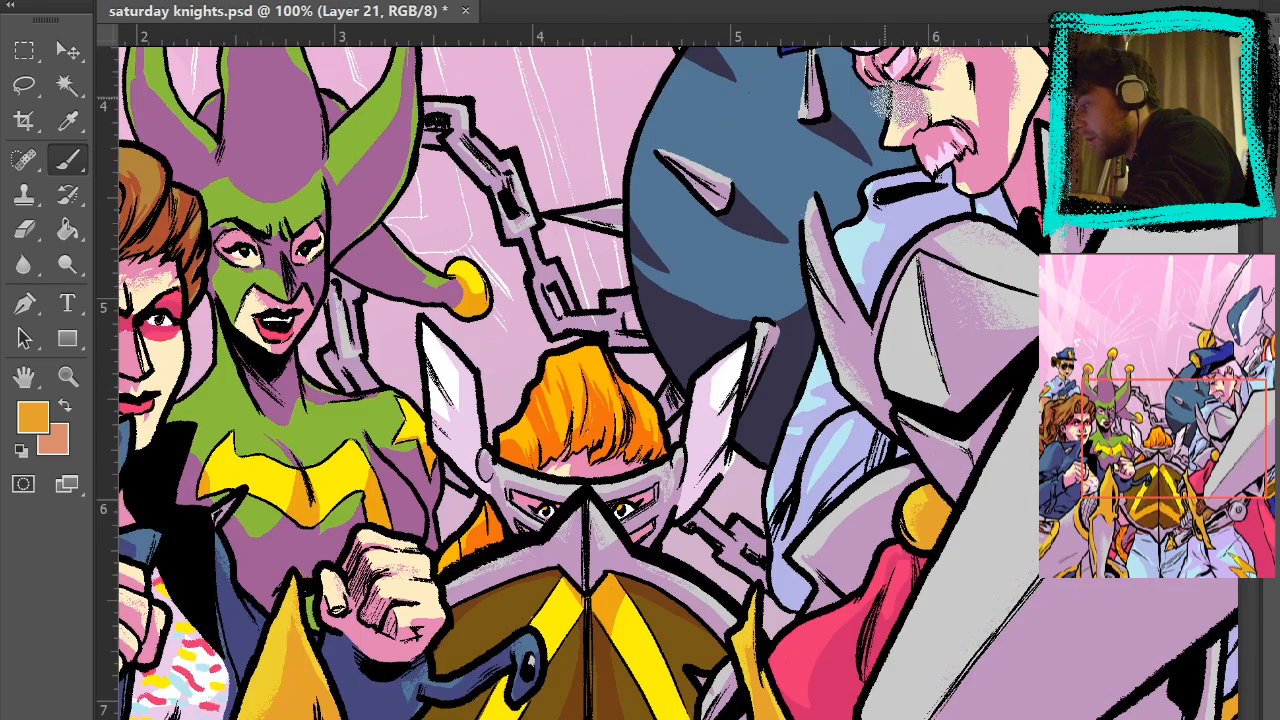
drag(900, 100, 850, 207)
mouse_move(579, 407)
mouse_down()
mouse_move(890, 305)
mouse_move(954, 331)
mouse_up()
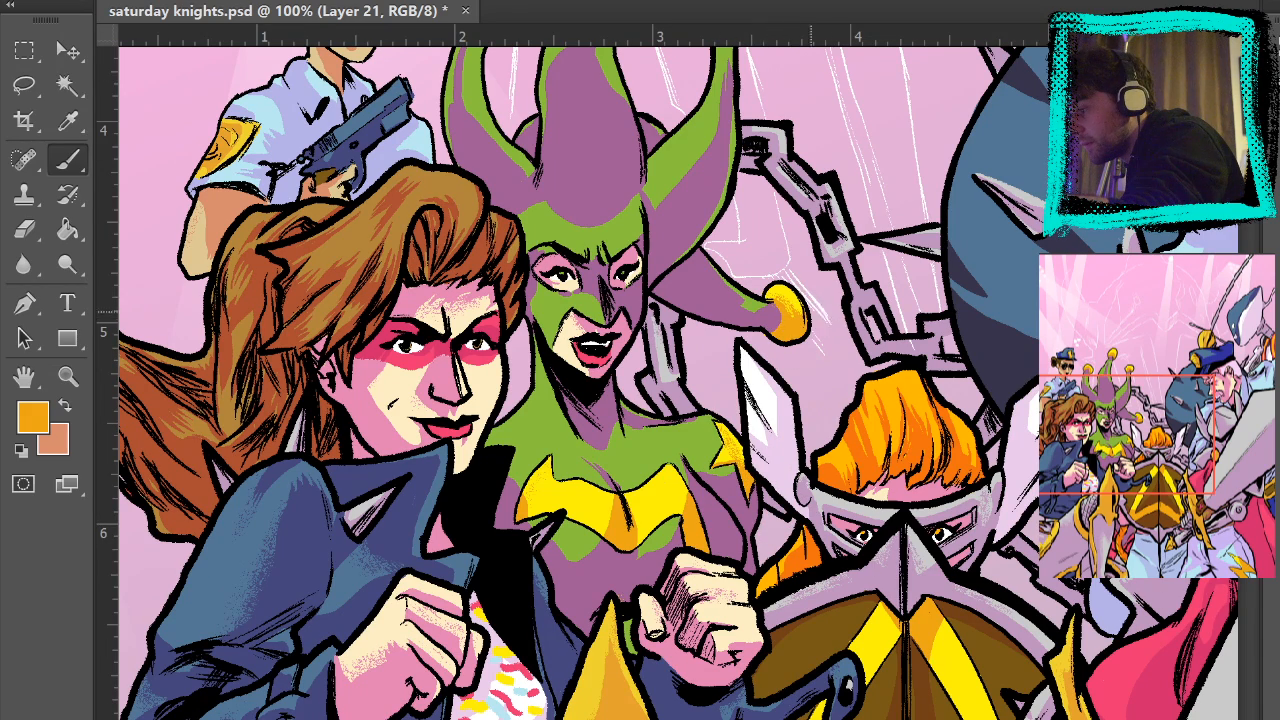
drag(795, 148, 838, 591)
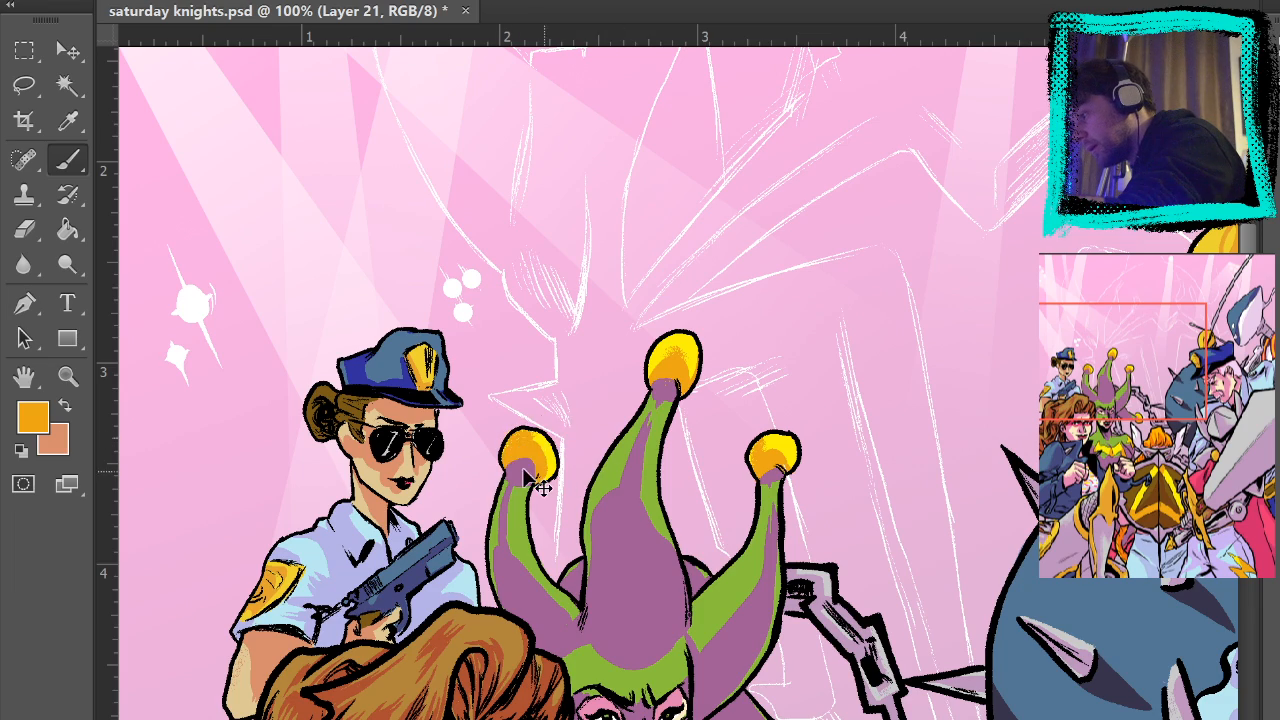
drag(880, 490, 683, 245)
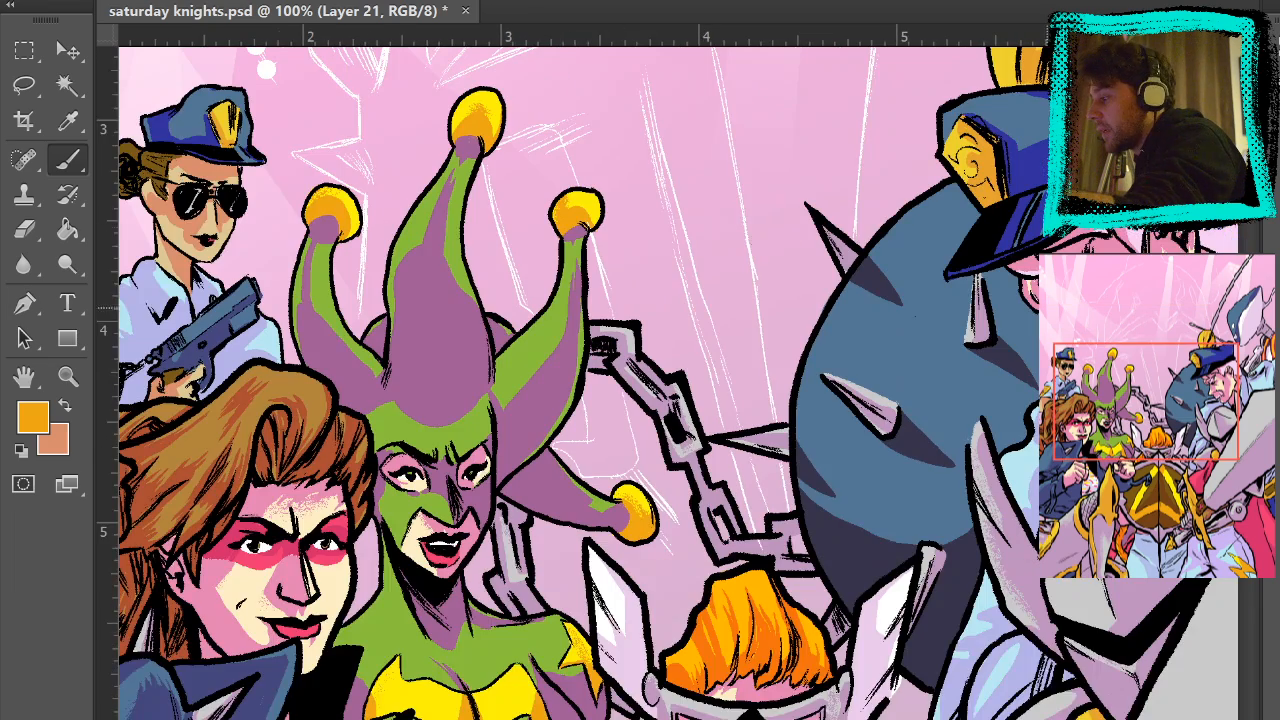
- Stipple dark gold shading onto the older officer's cap badge and the round golden ornament behind his cap
drag(966, 404, 313, 677)
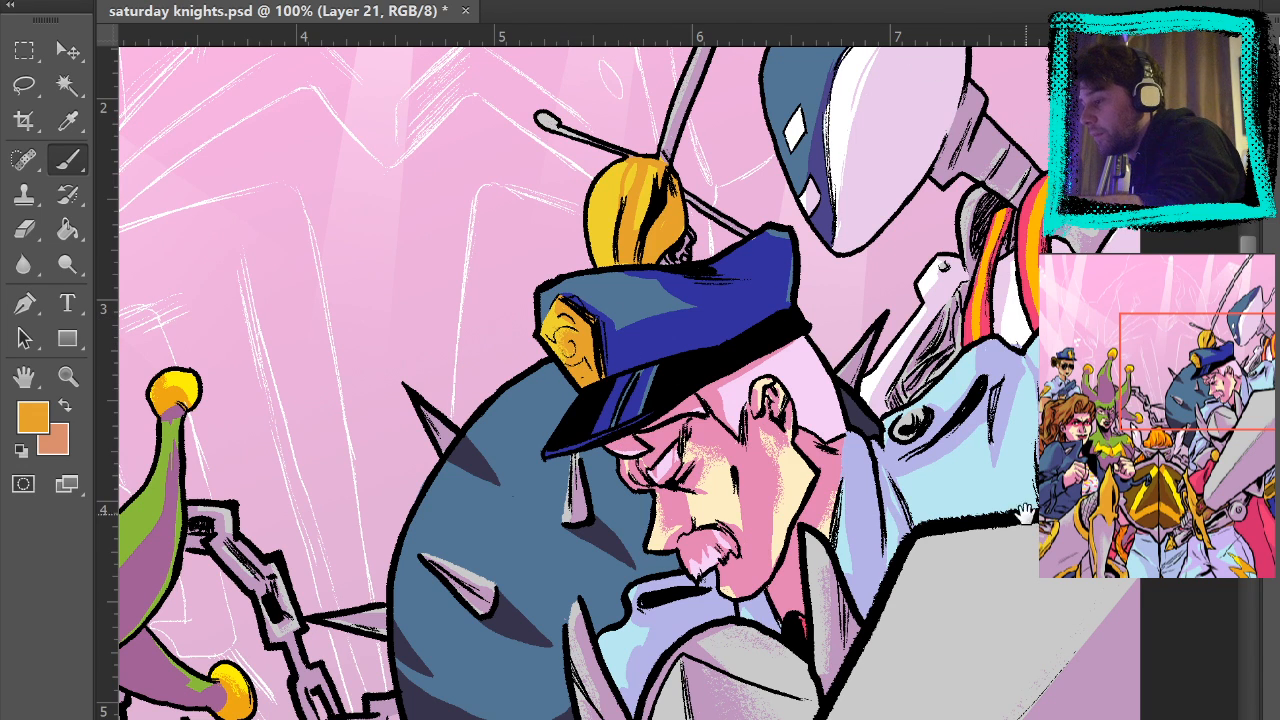
drag(1026, 513, 816, 448)
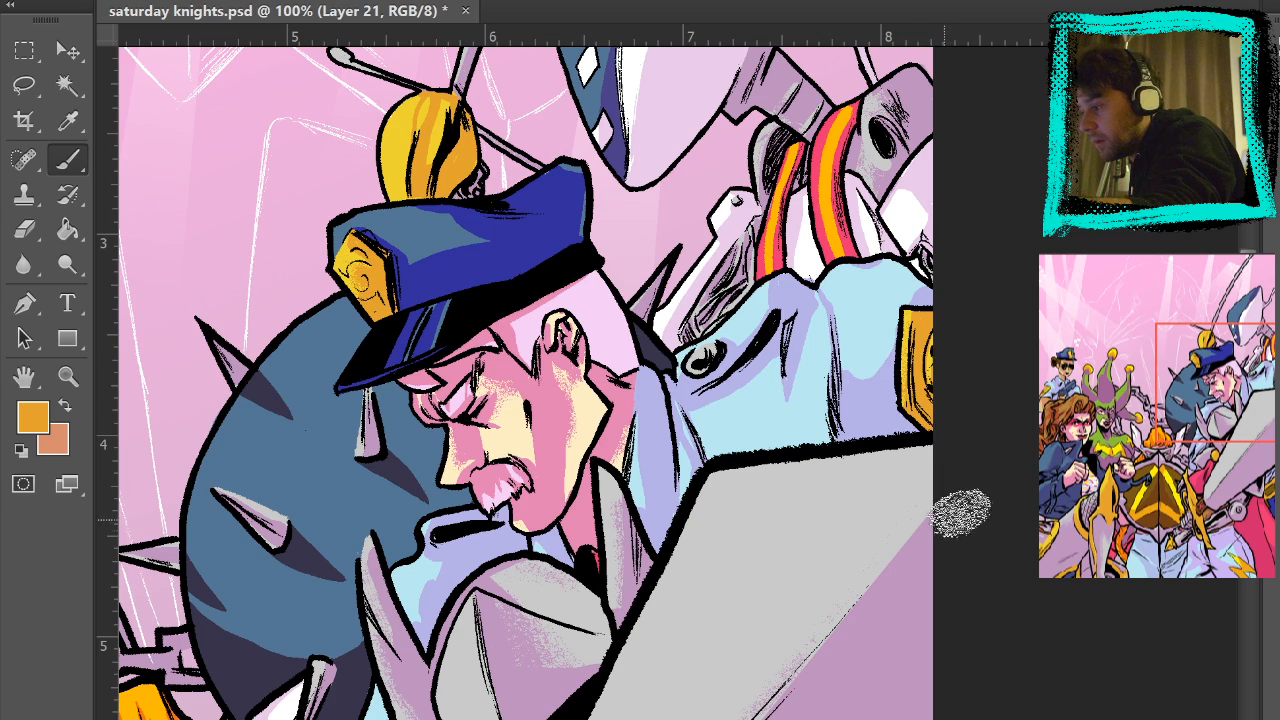
drag(724, 226, 845, 447)
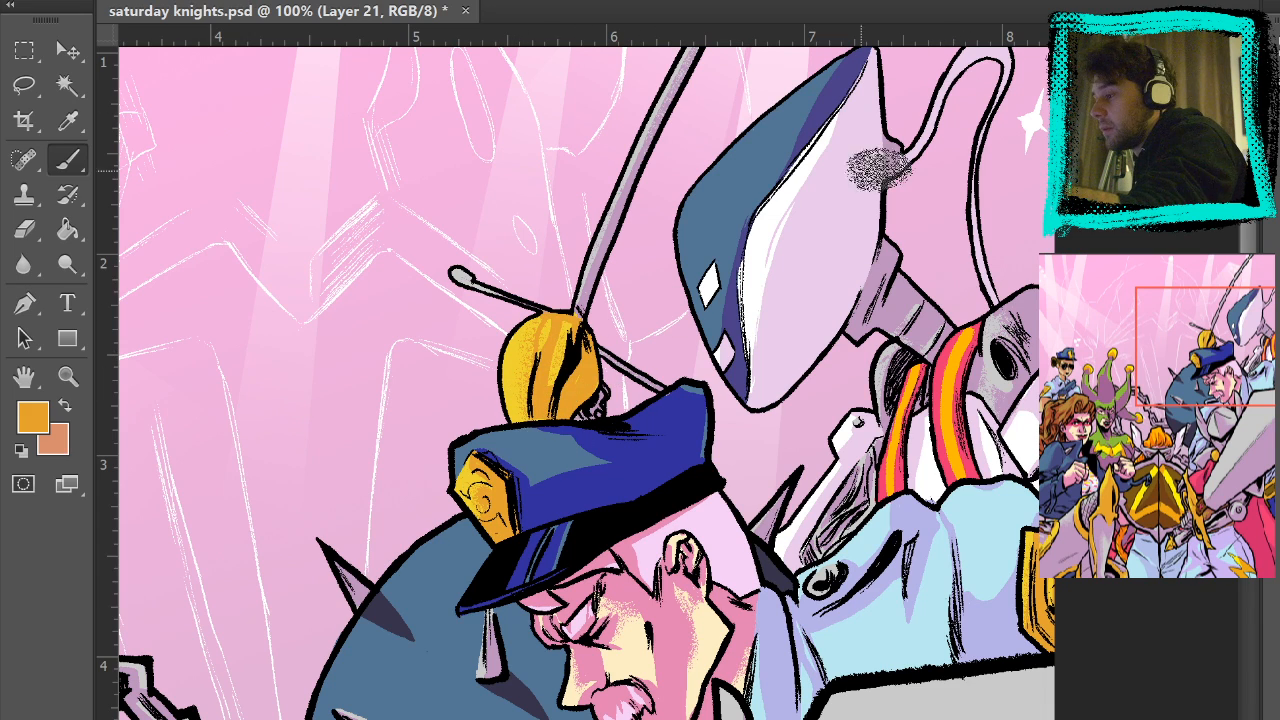
- Stipple reddish-brown shading into the lighter brown areas of the long-haired woman's hair
drag(586, 602, 880, 242)
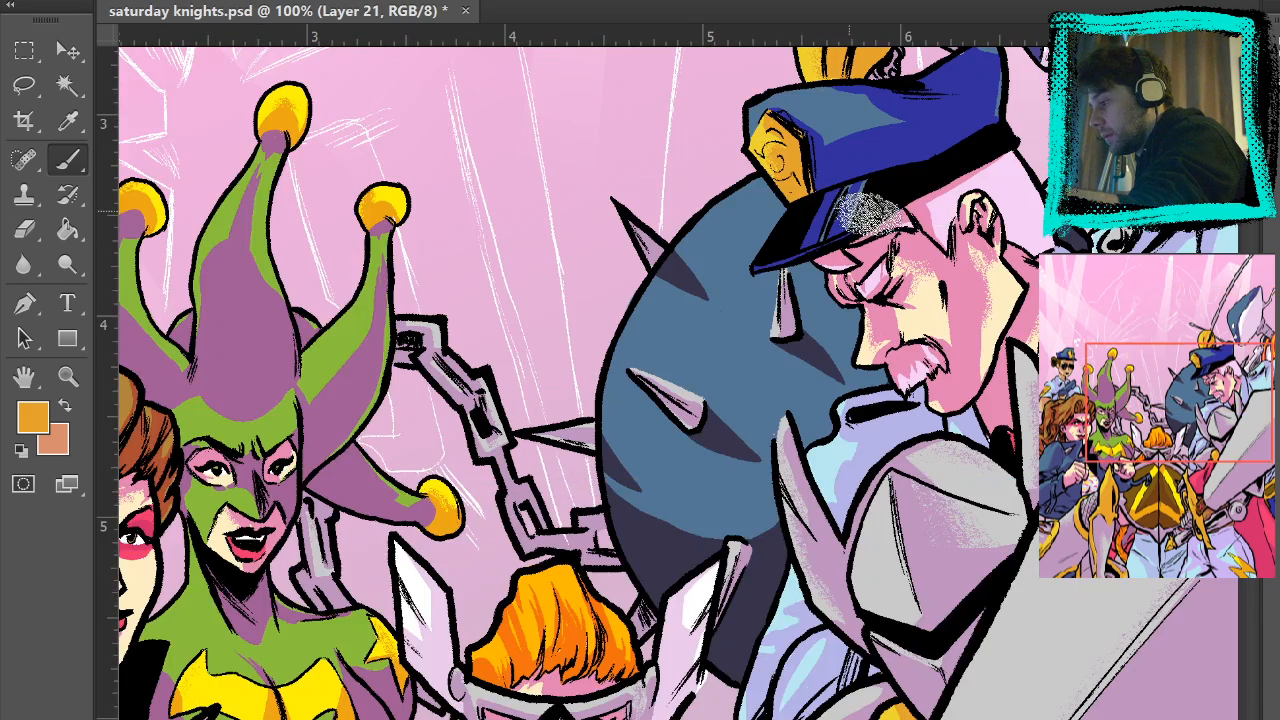
drag(431, 443, 943, 510)
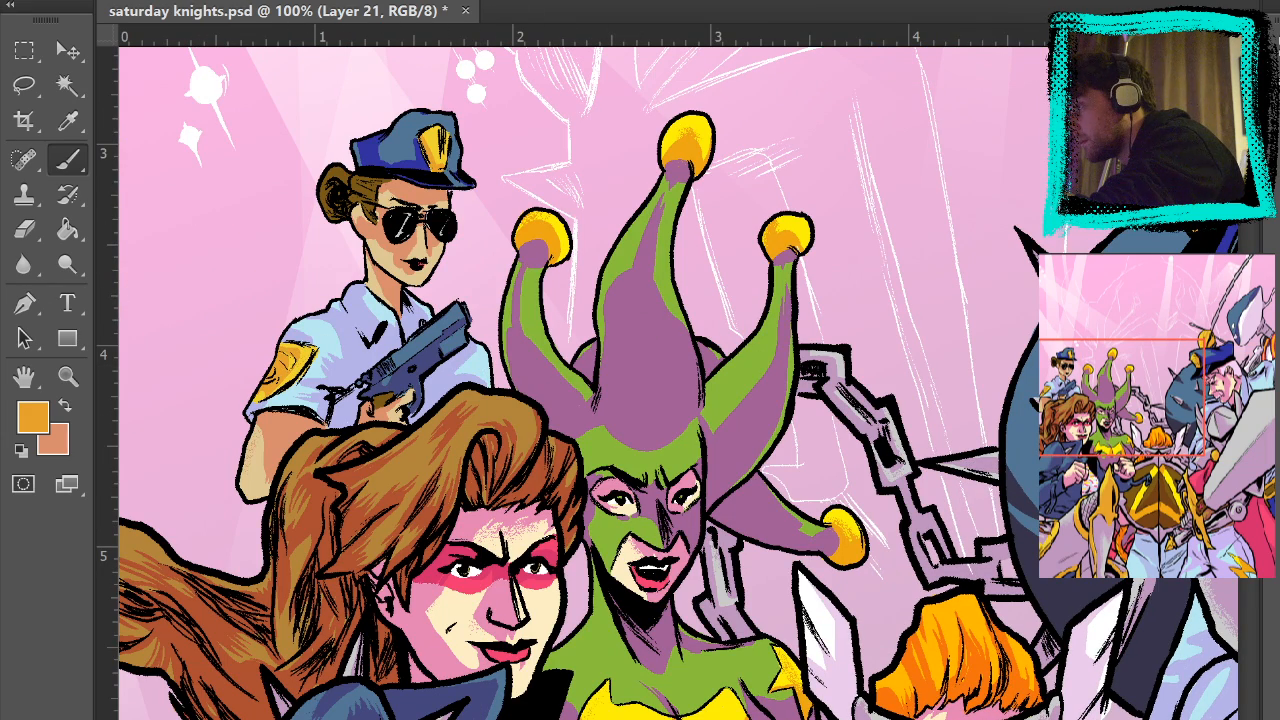
scroll(623, 152, down, 5)
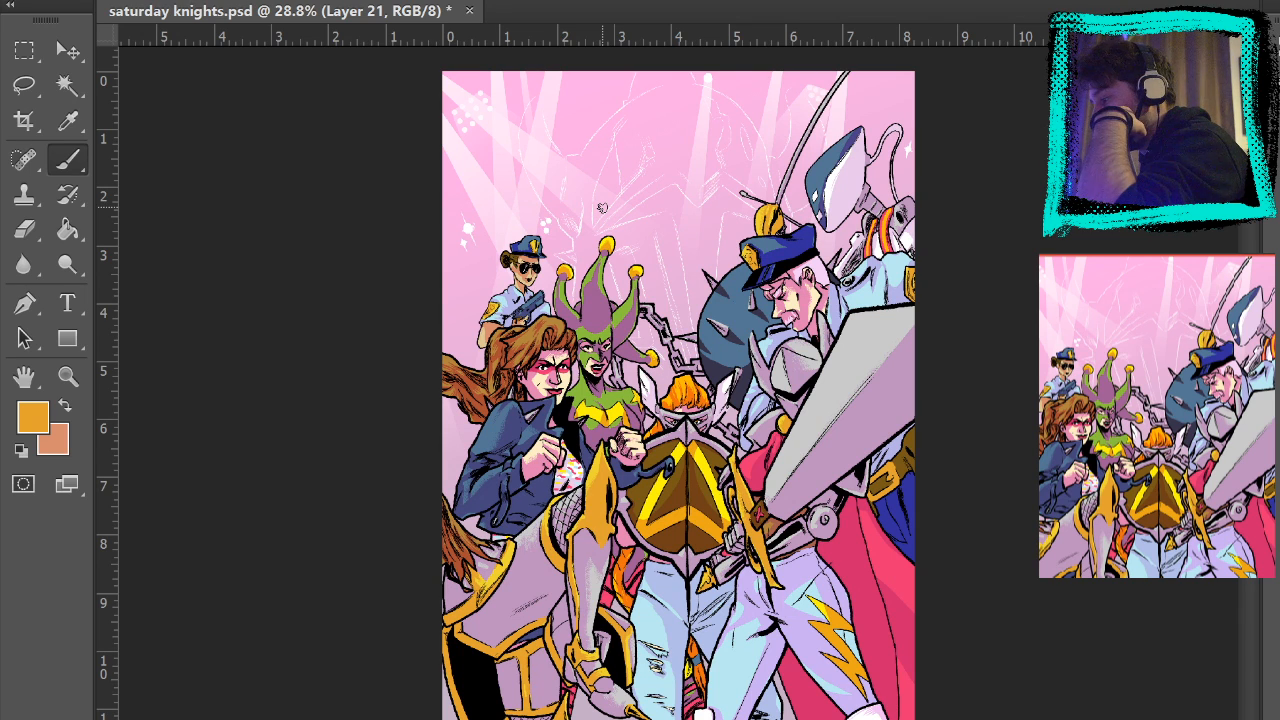
key(z)
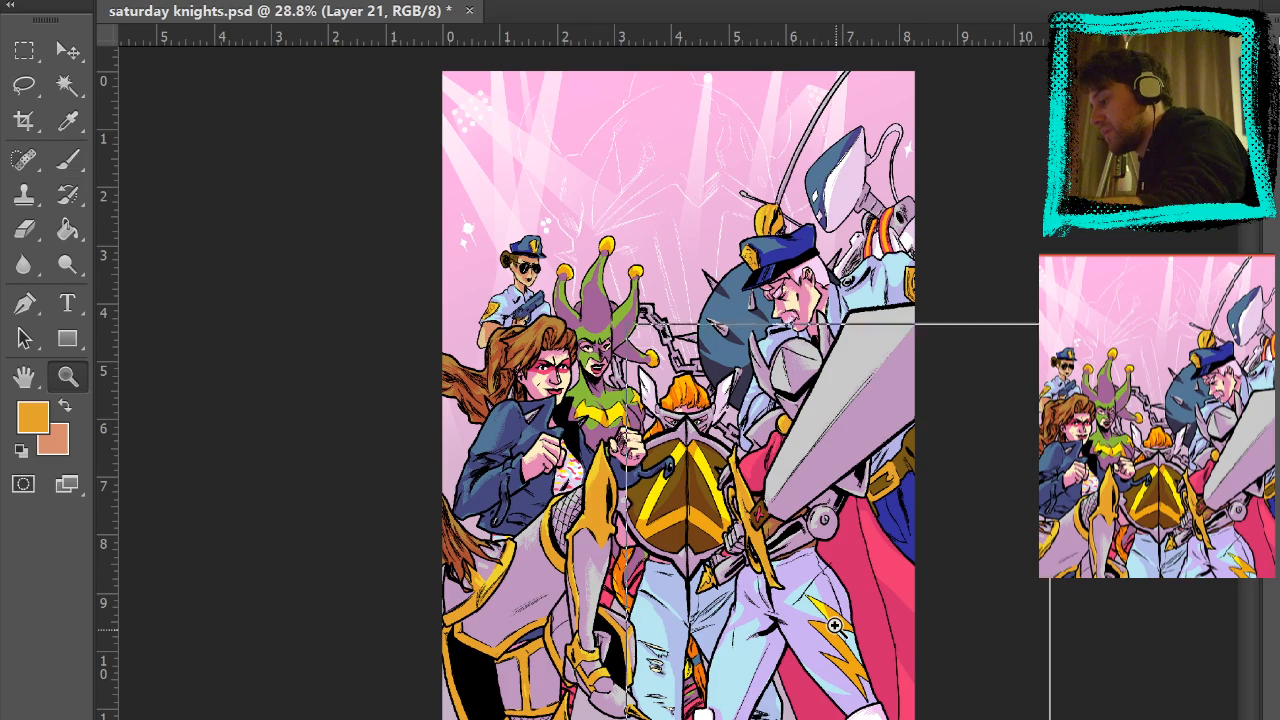
click(857, 670)
click(857, 670)
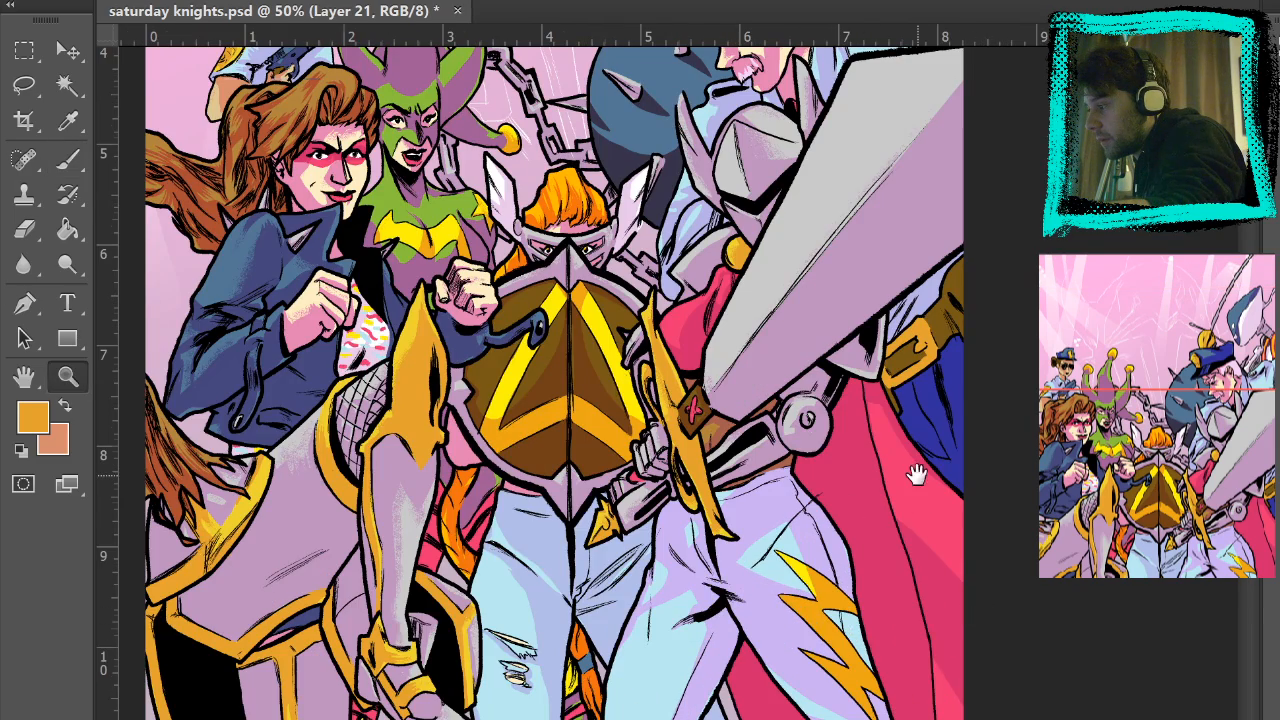
drag(917, 475, 968, 608)
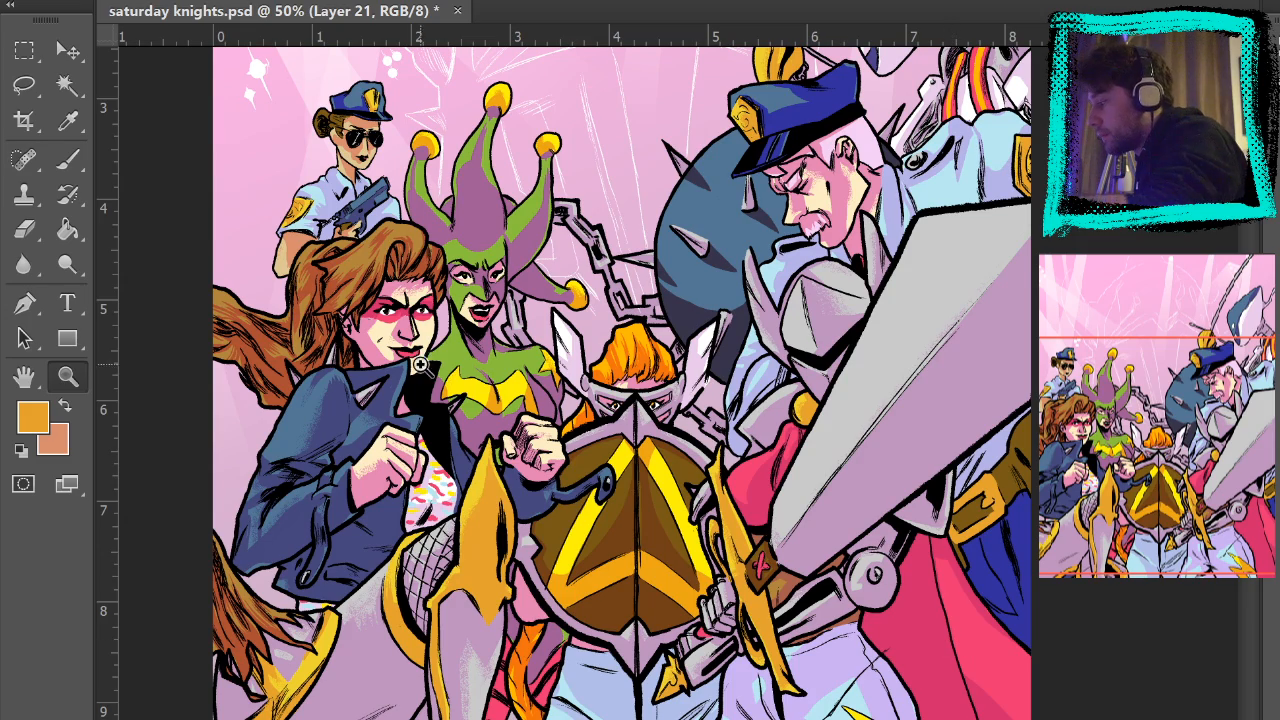
click(361, 278)
click(380, 290)
key(b)
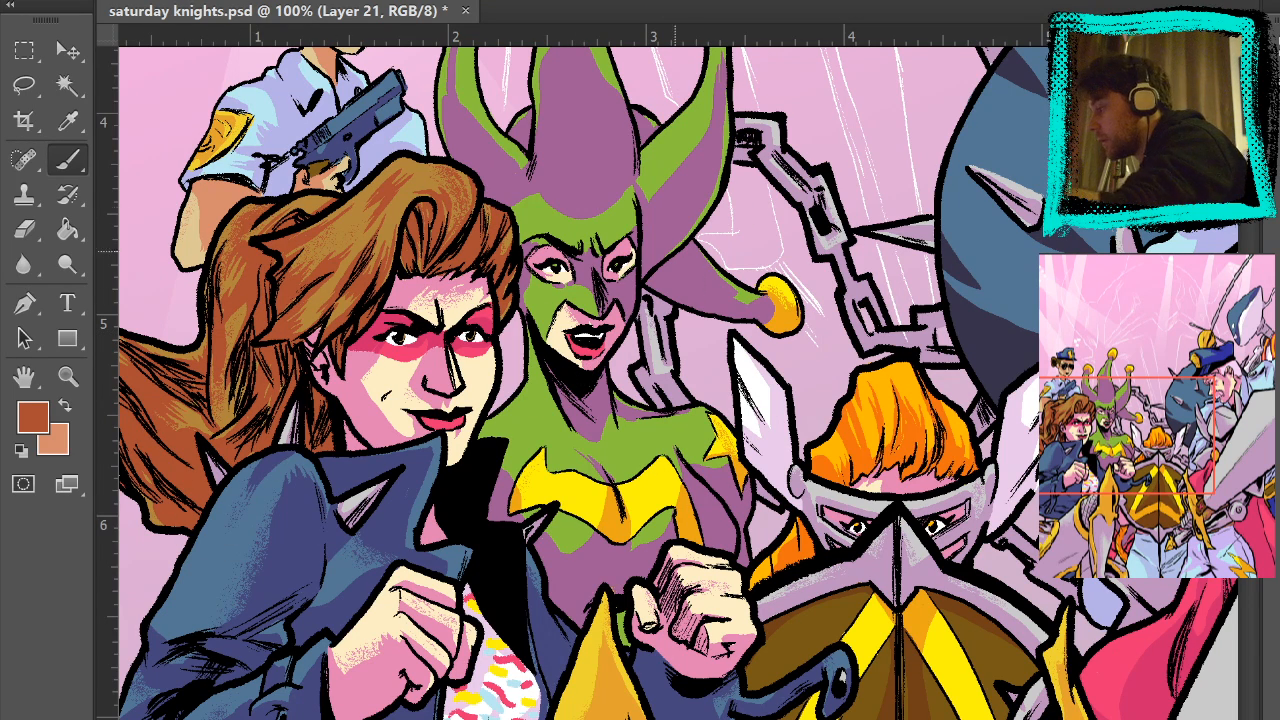
- Sample the jester hood's purple and stipple it into the green of the forehead and the centre and left horns
mouse_move(829, 379)
mouse_down()
mouse_move(811, 409)
mouse_move(660, 525)
mouse_up()
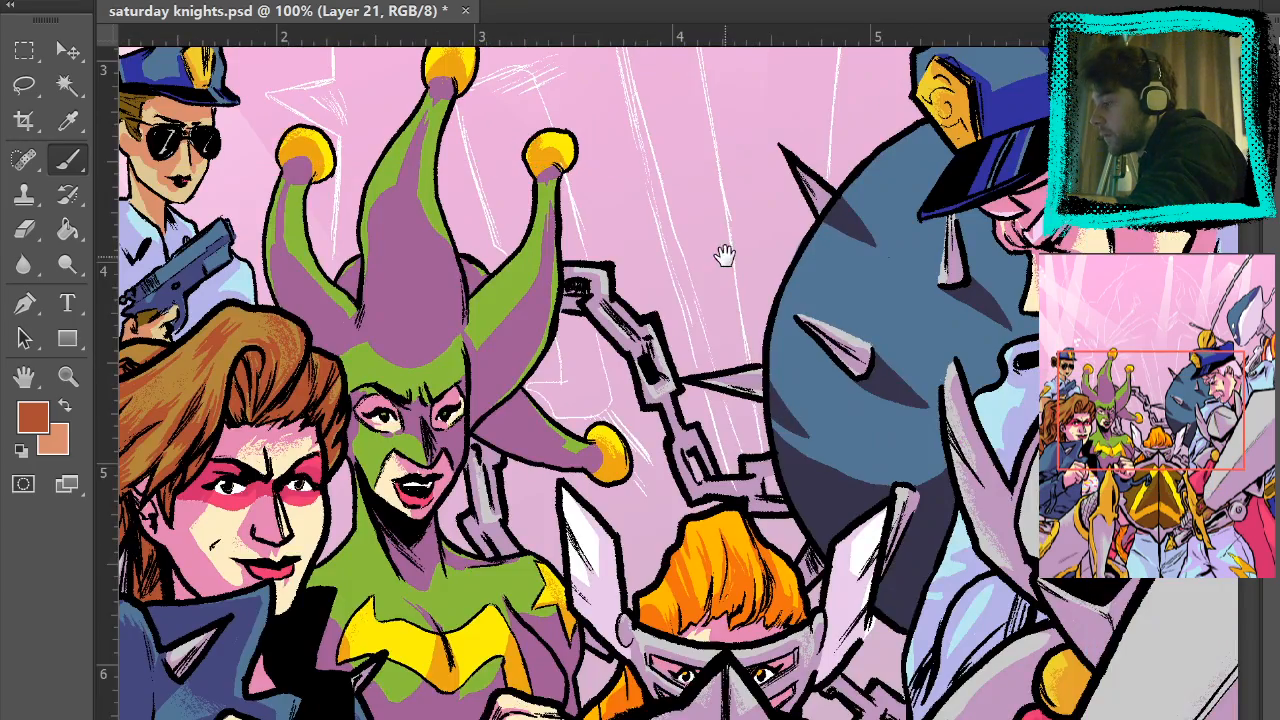
drag(828, 313, 1005, 211)
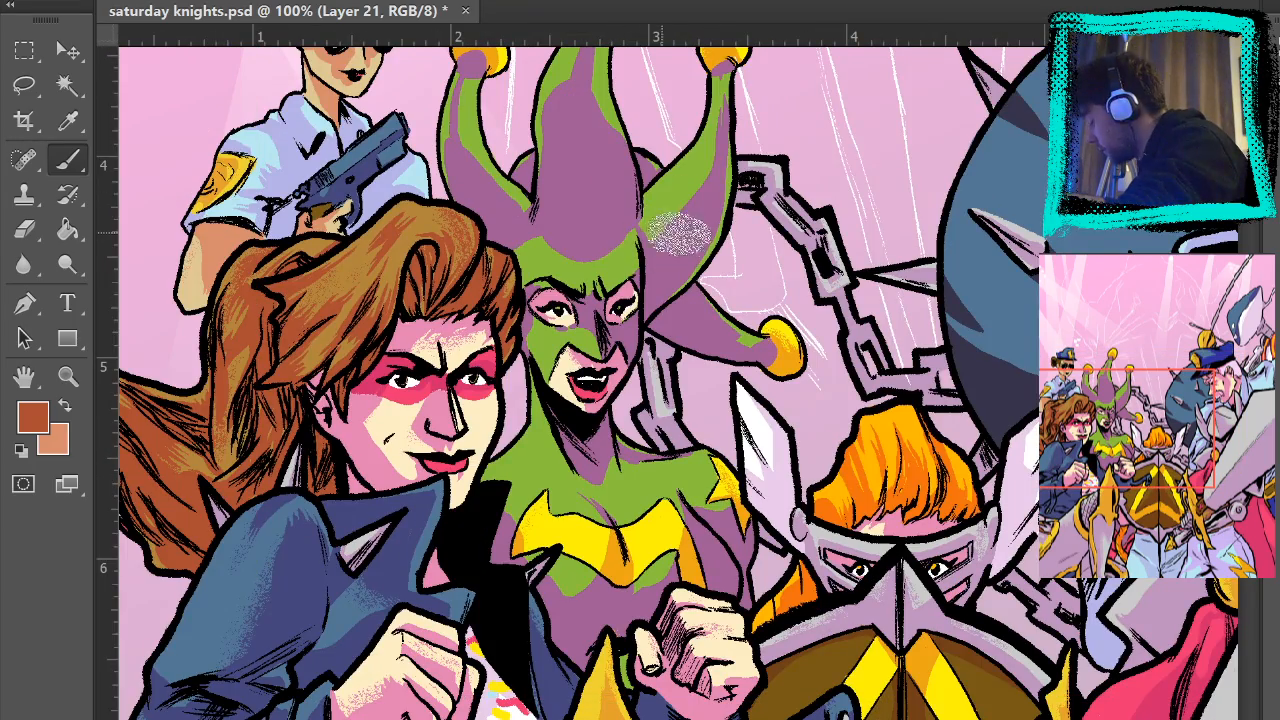
alt+click(612, 207)
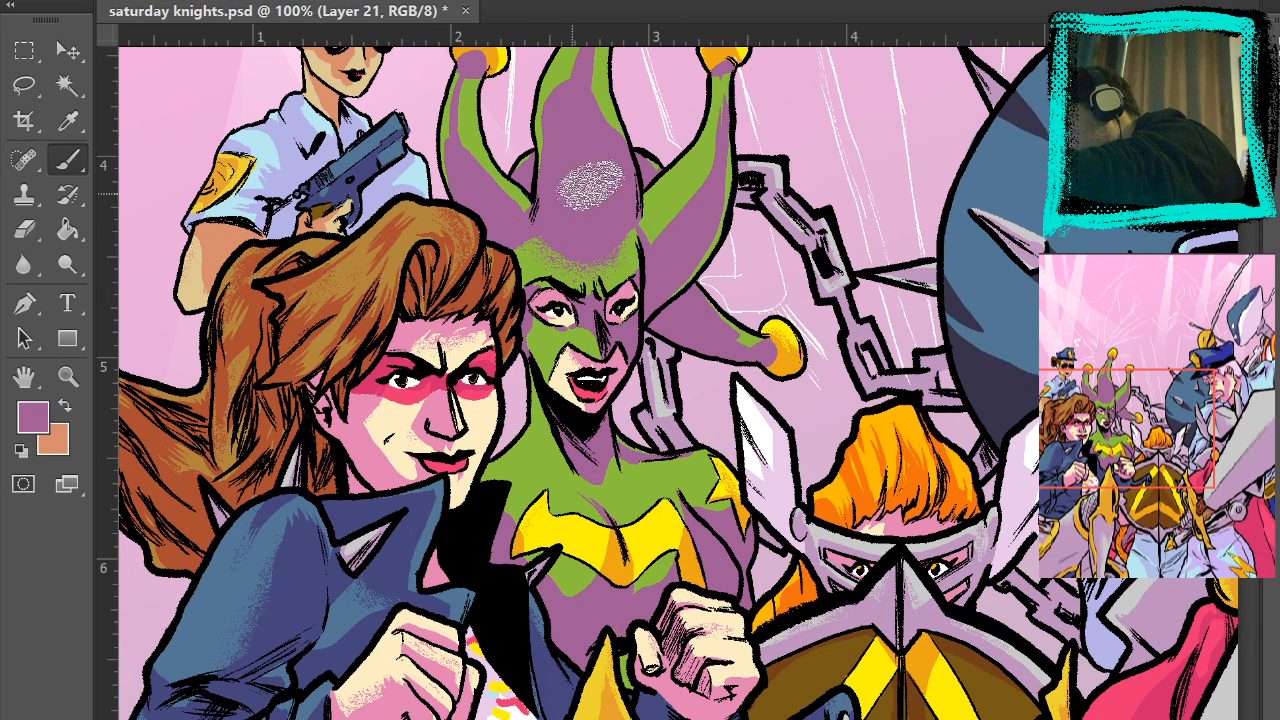
click(551, 210)
drag(703, 246, 666, 337)
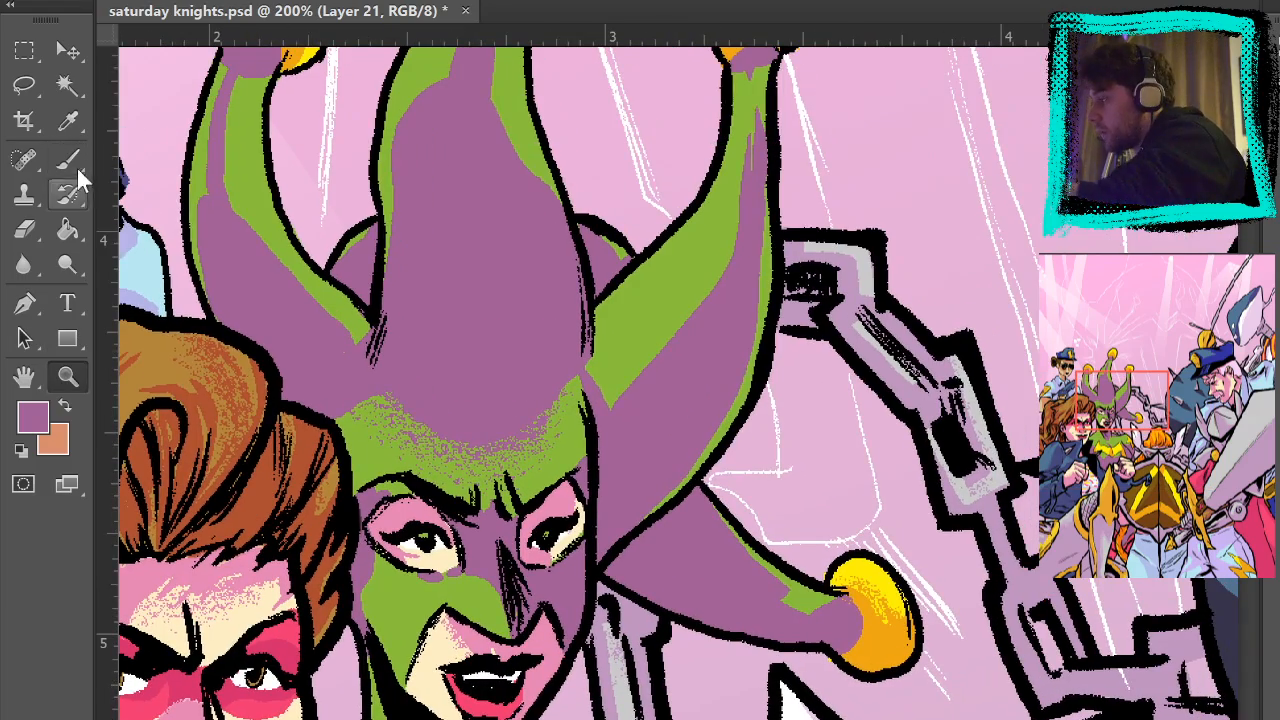
click(77, 168)
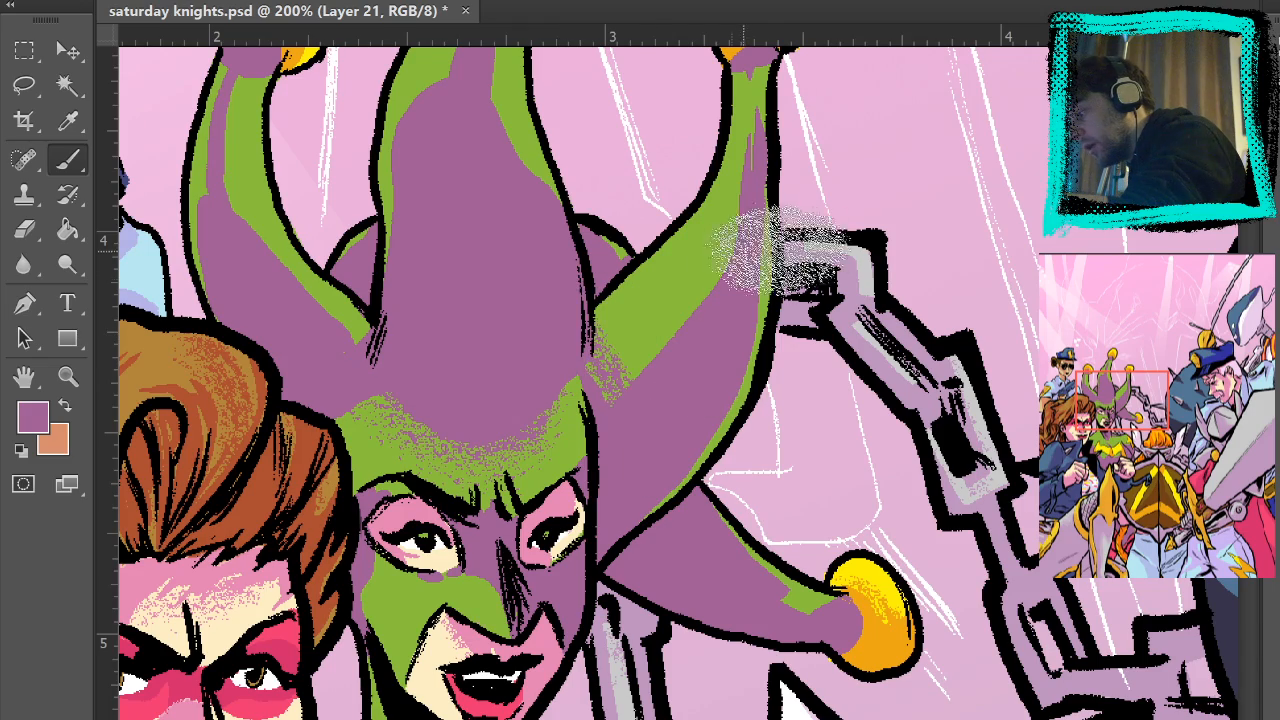
drag(766, 319, 670, 498)
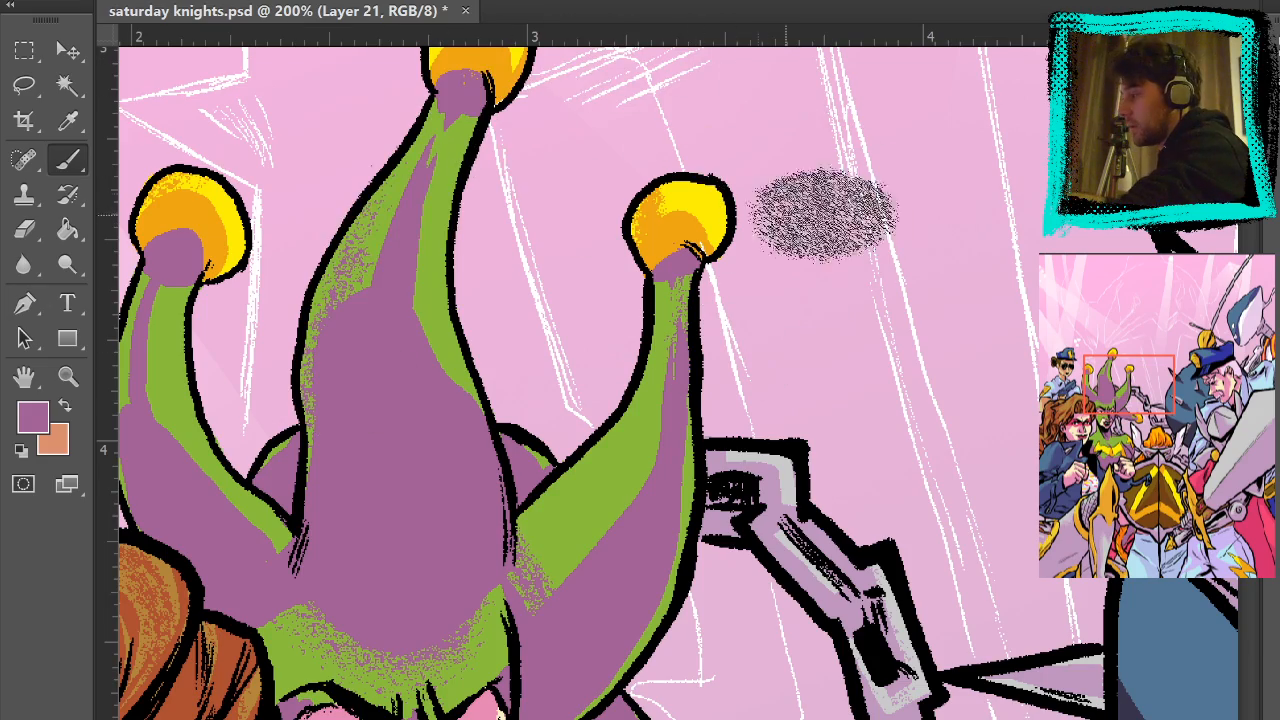
drag(655, 558, 794, 492)
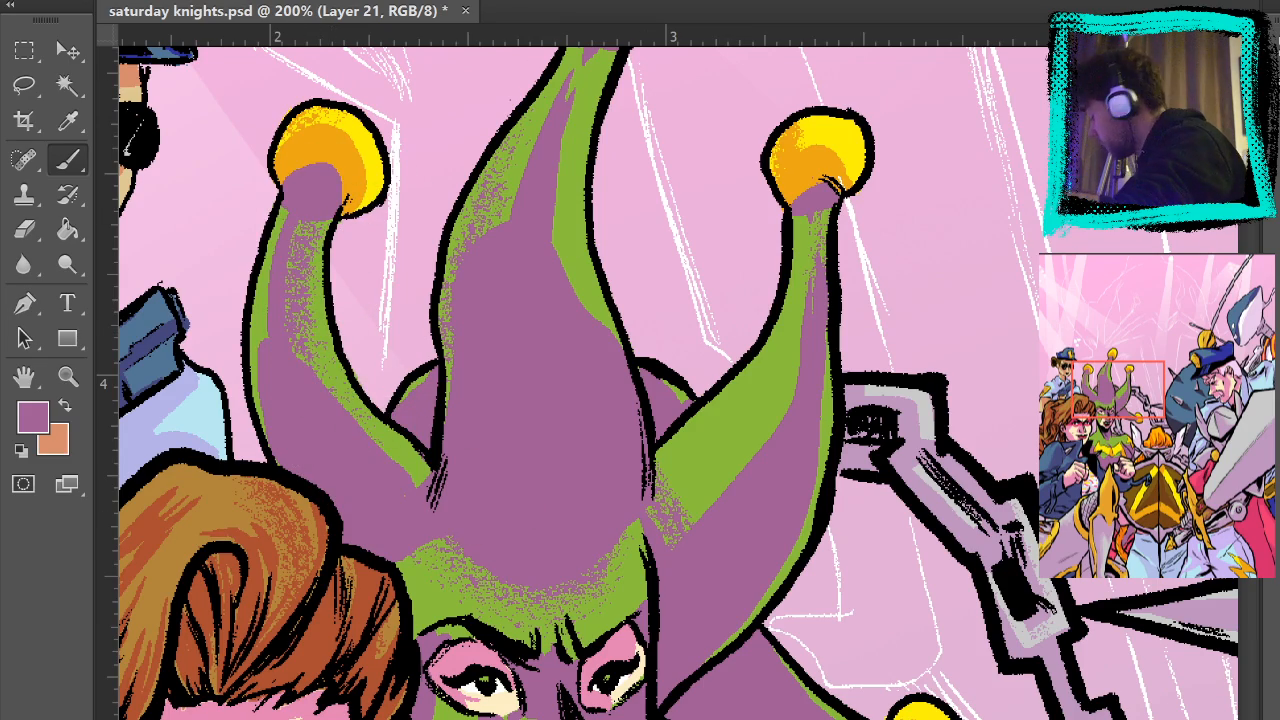
drag(716, 202, 719, 234)
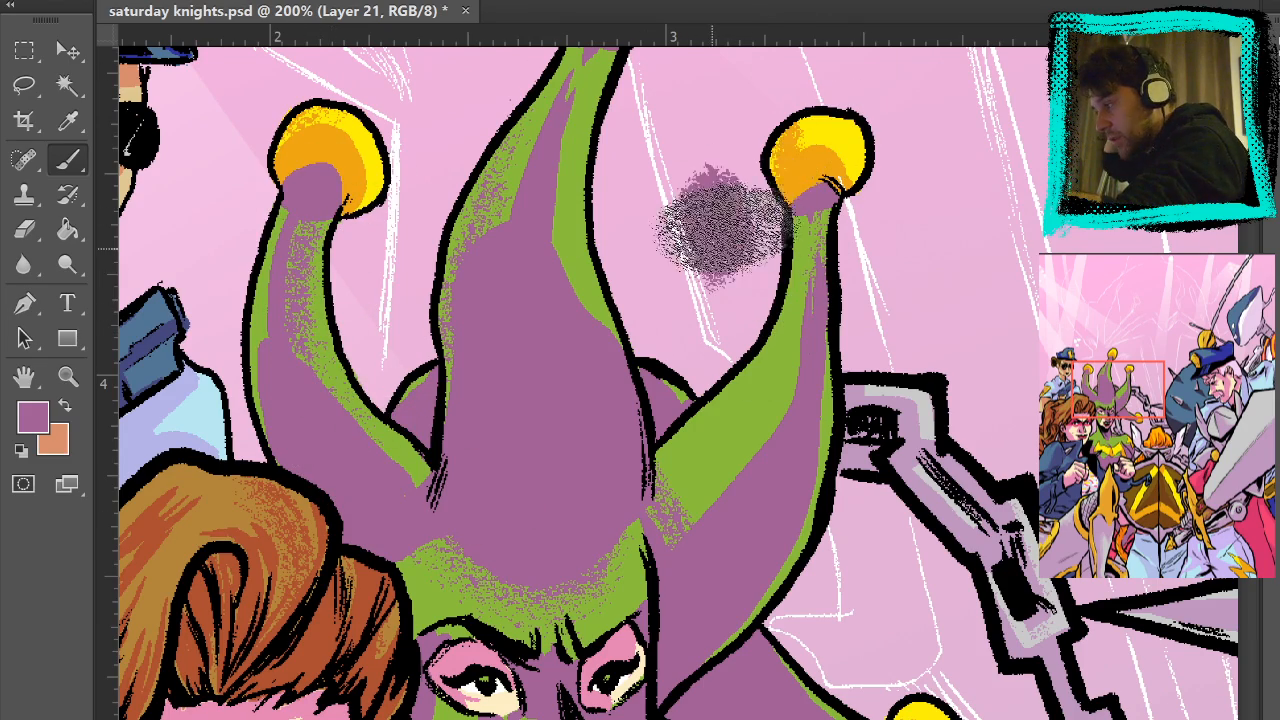
key(ctrl+z)
mouse_move(714, 145)
mouse_down()
mouse_move(695, 274)
mouse_move(714, 235)
mouse_move(700, 206)
mouse_move(685, 270)
mouse_move(812, 160)
mouse_move(688, 88)
mouse_move(662, 280)
mouse_up()
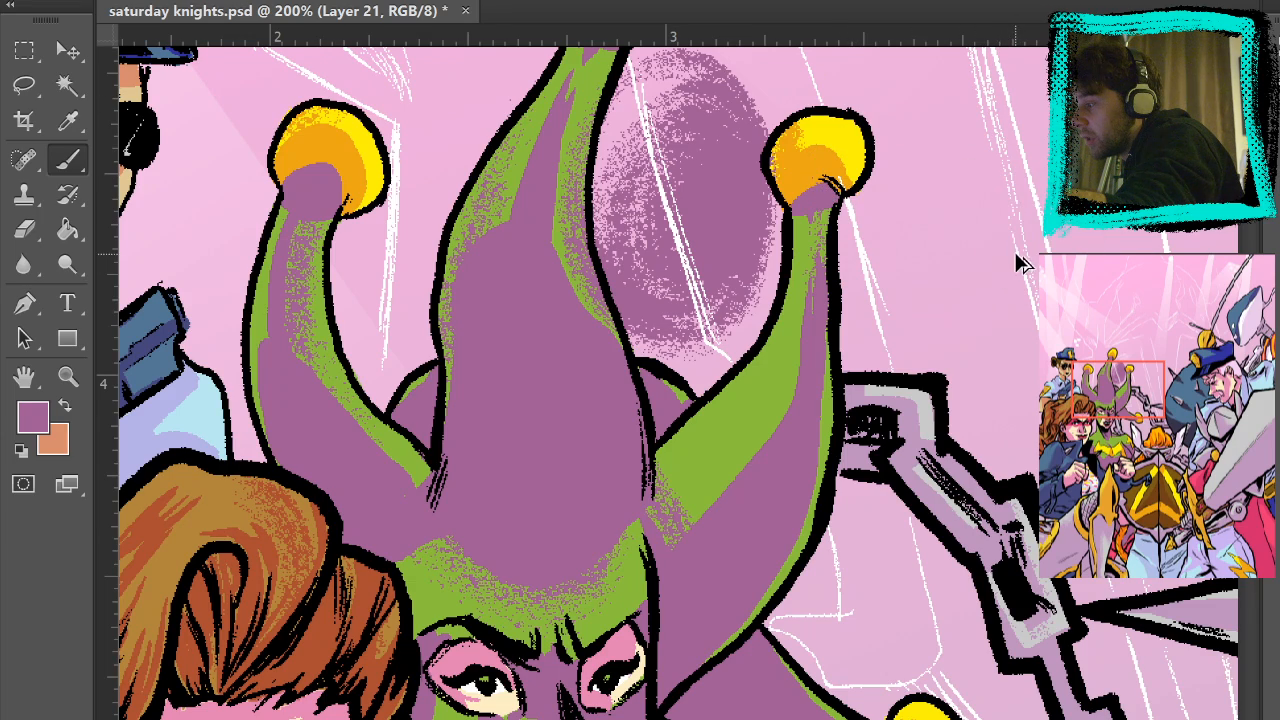
key(ctrl+z)
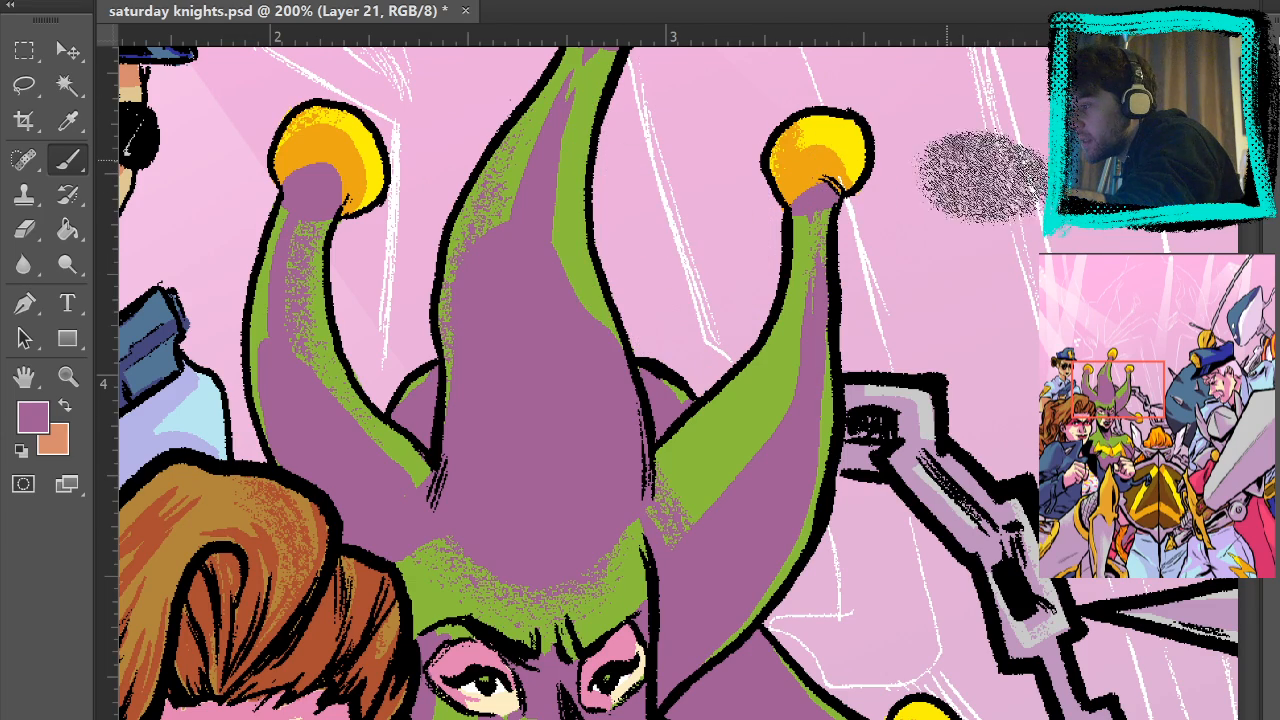
drag(960, 150, 1008, 262)
mouse_move(1030, 330)
mouse_down()
mouse_move(929, 177)
mouse_move(991, 206)
mouse_move(1035, 140)
mouse_move(984, 96)
mouse_move(970, 205)
mouse_move(1036, 282)
mouse_up()
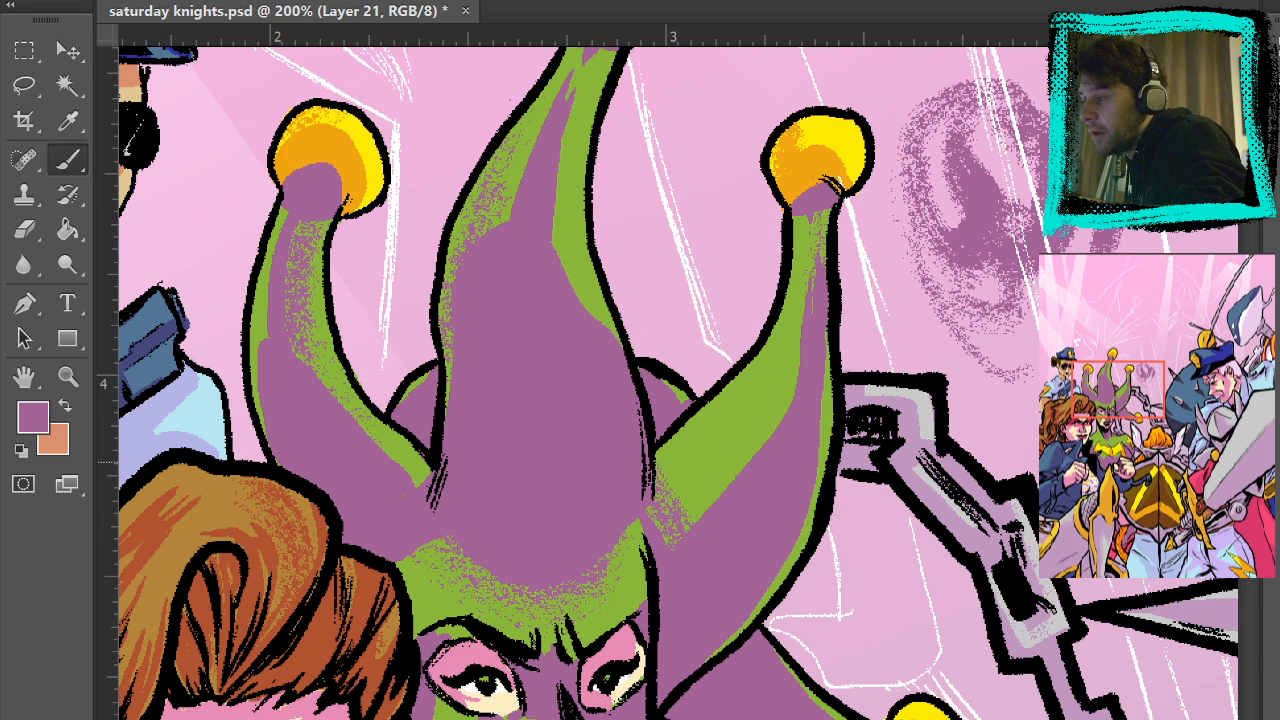
key(ctrl+z)
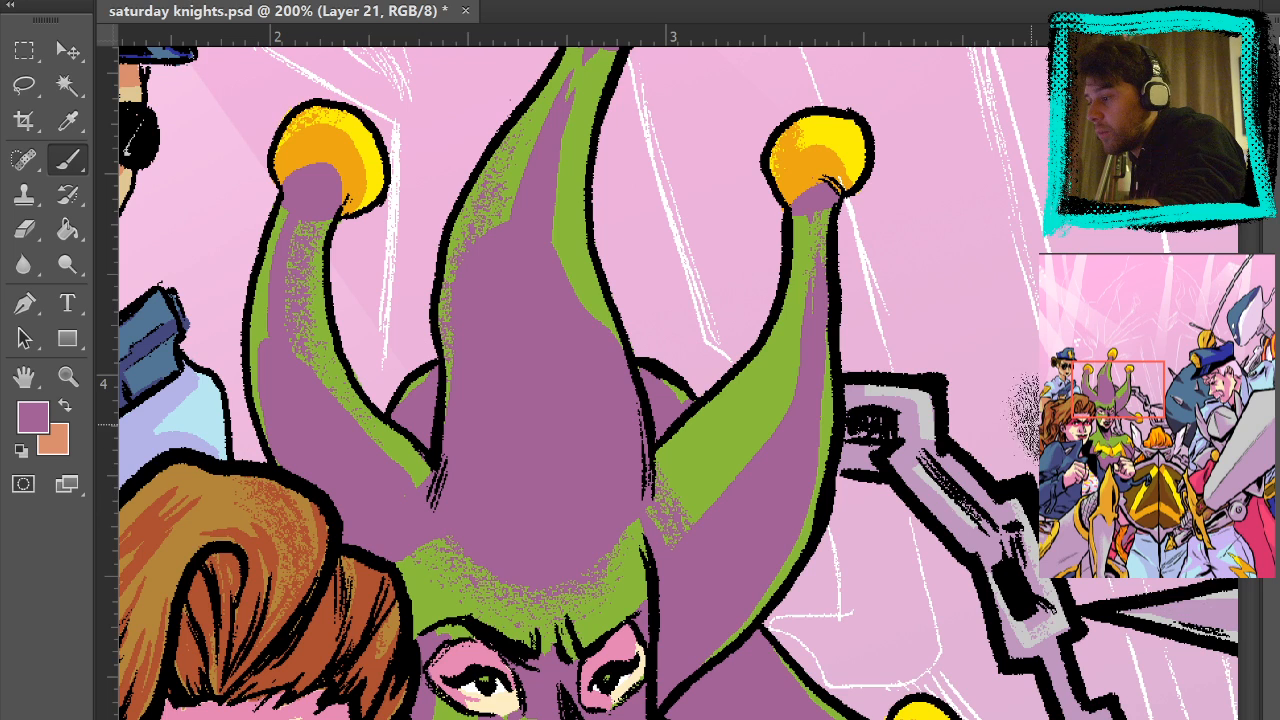
- Stipple purple shading along the green band of the jester hat's right horn
drag(1004, 285, 1062, 353)
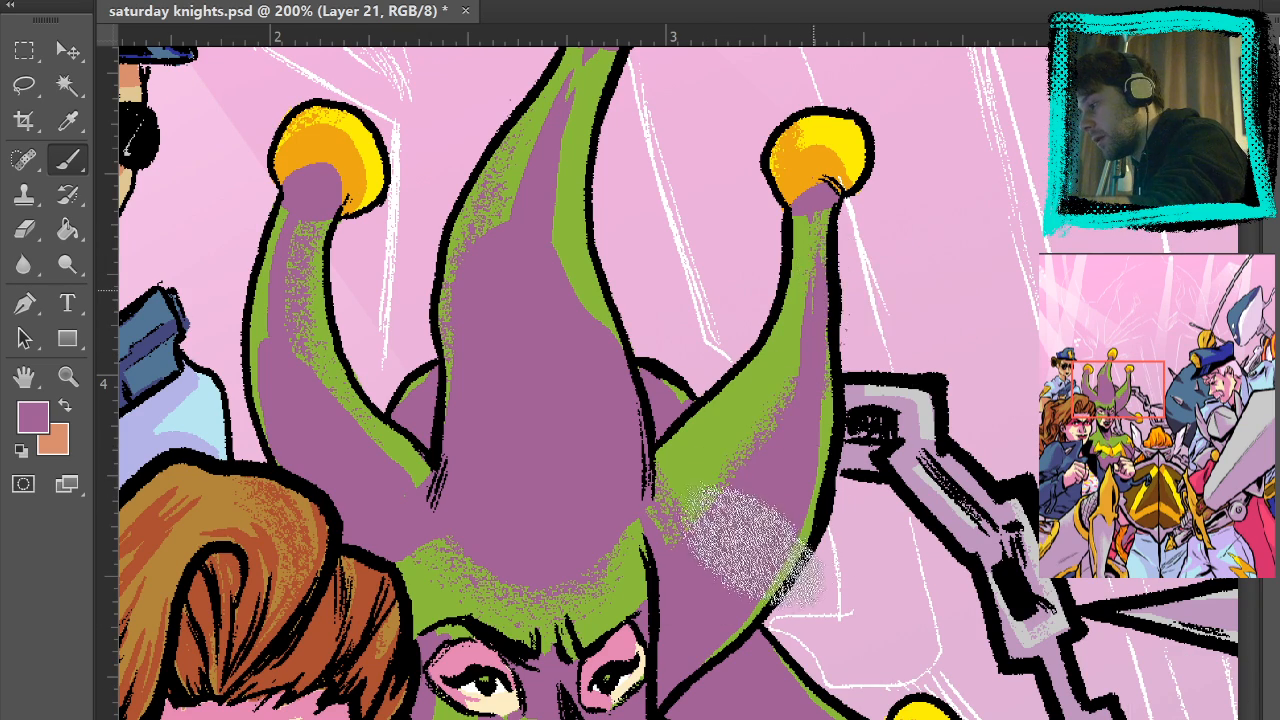
key(ctrl+0)
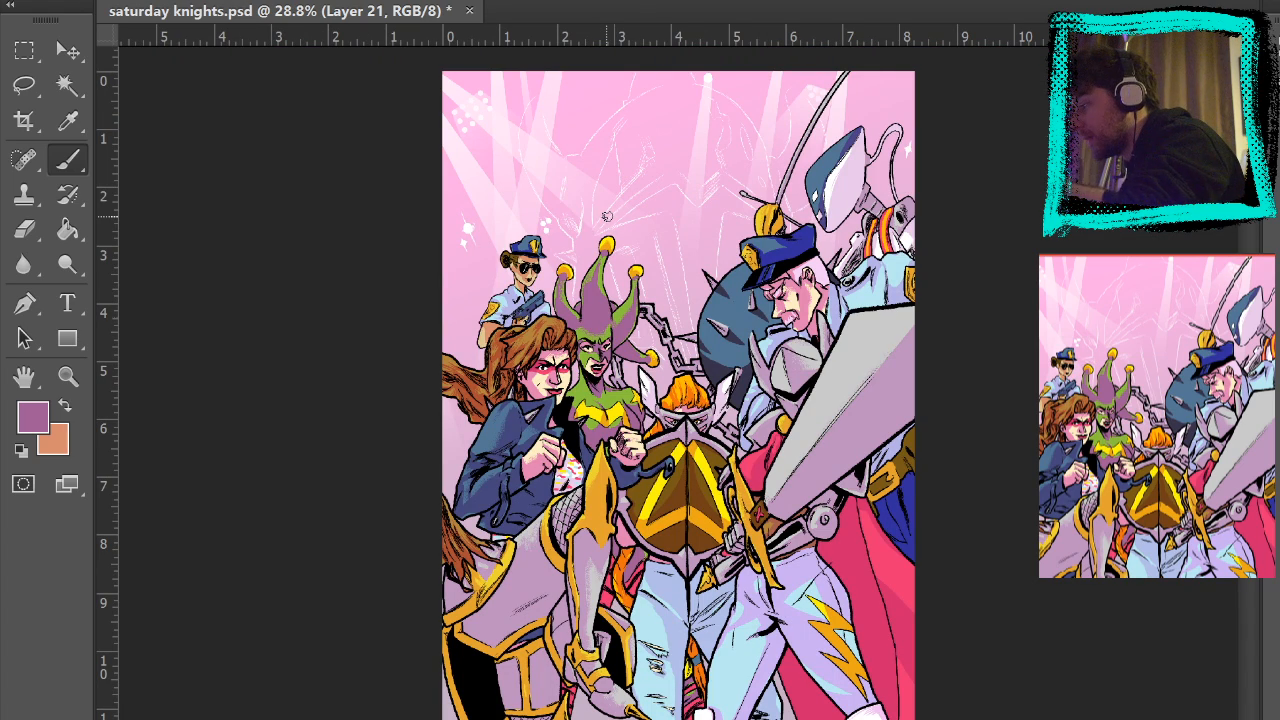
- Stipple purple shading into the green areas of the jester's chest, below the neck and beneath the yellow emblem
key(z)
click(632, 312)
click(632, 312)
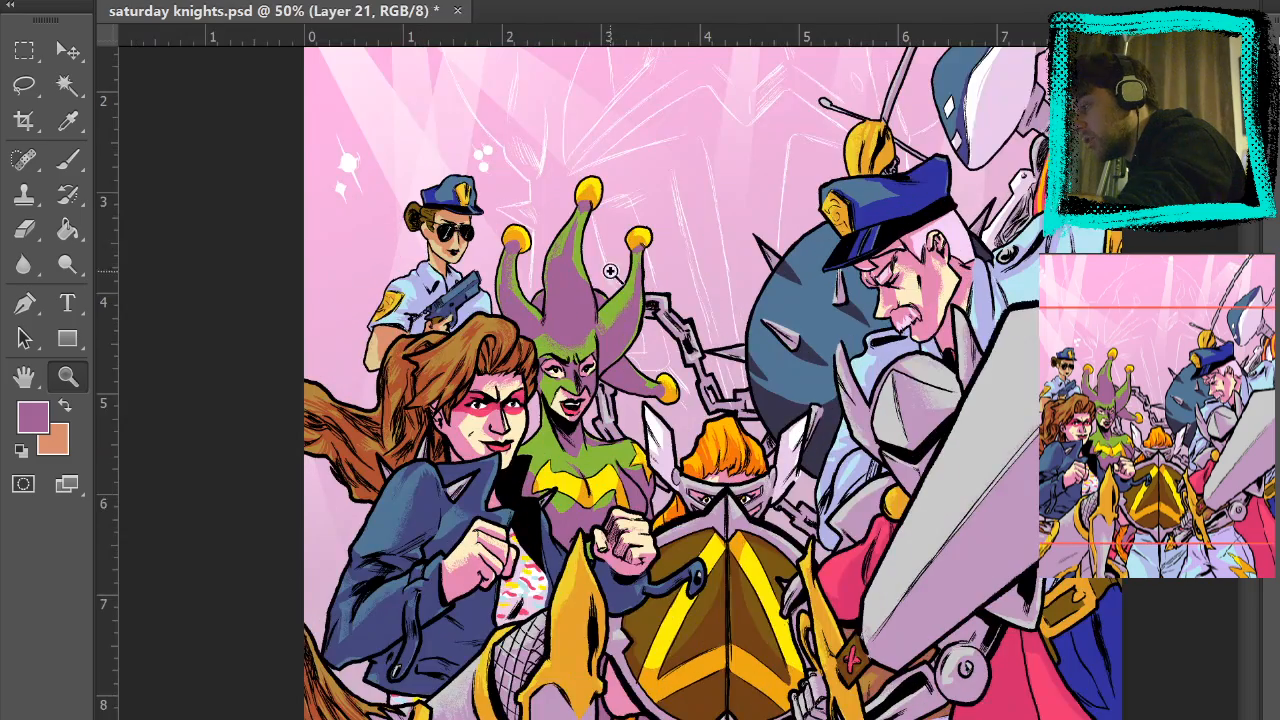
click(612, 340)
click(592, 338)
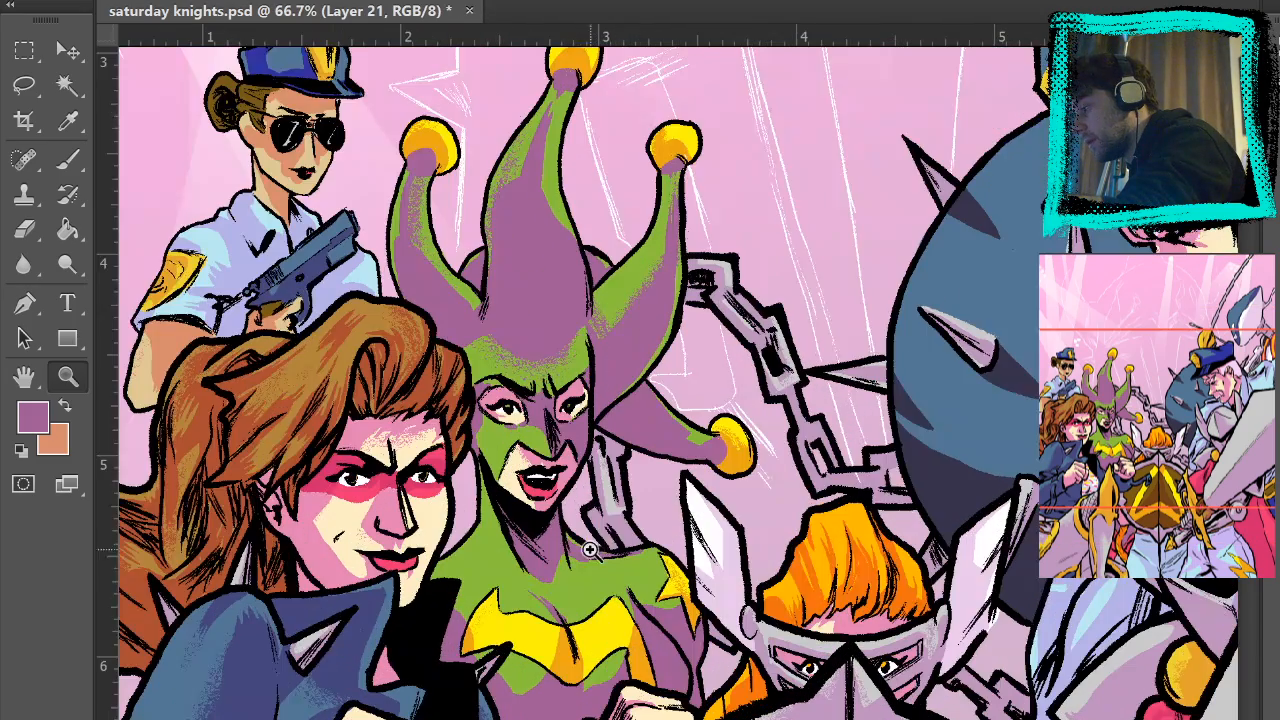
click(588, 340)
key(b)
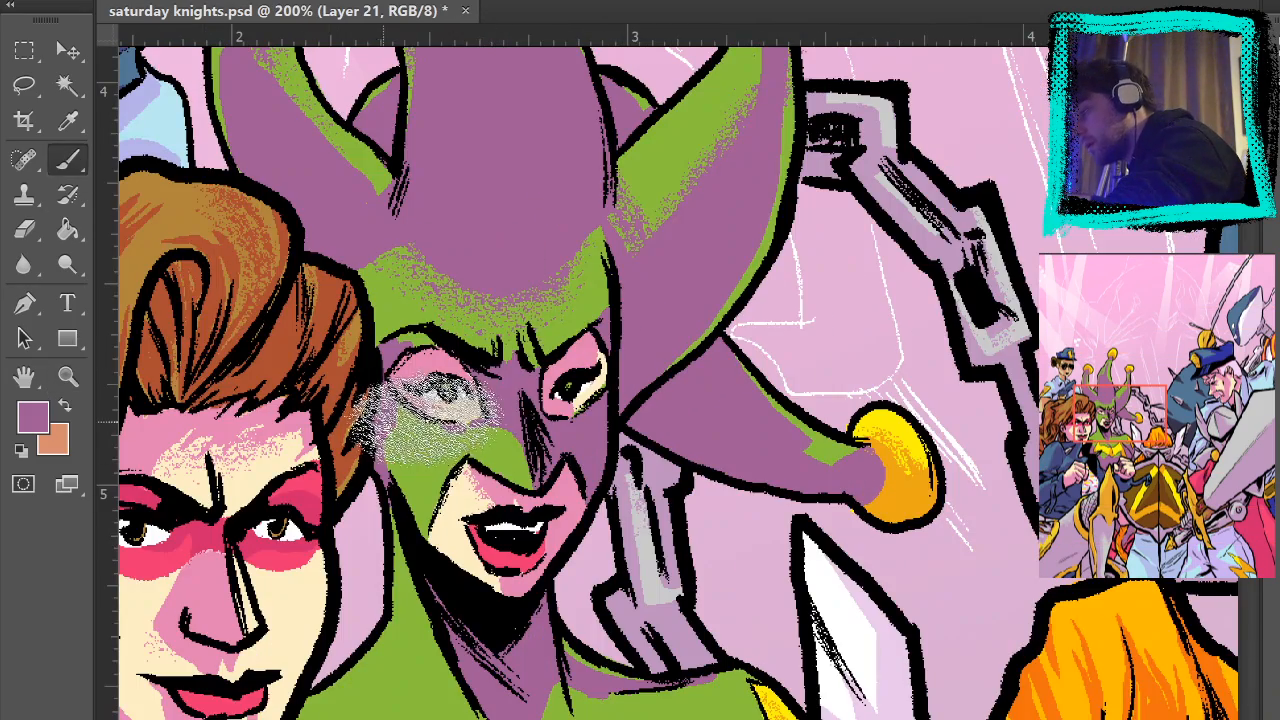
key(space)
drag(545, 605, 530, 215)
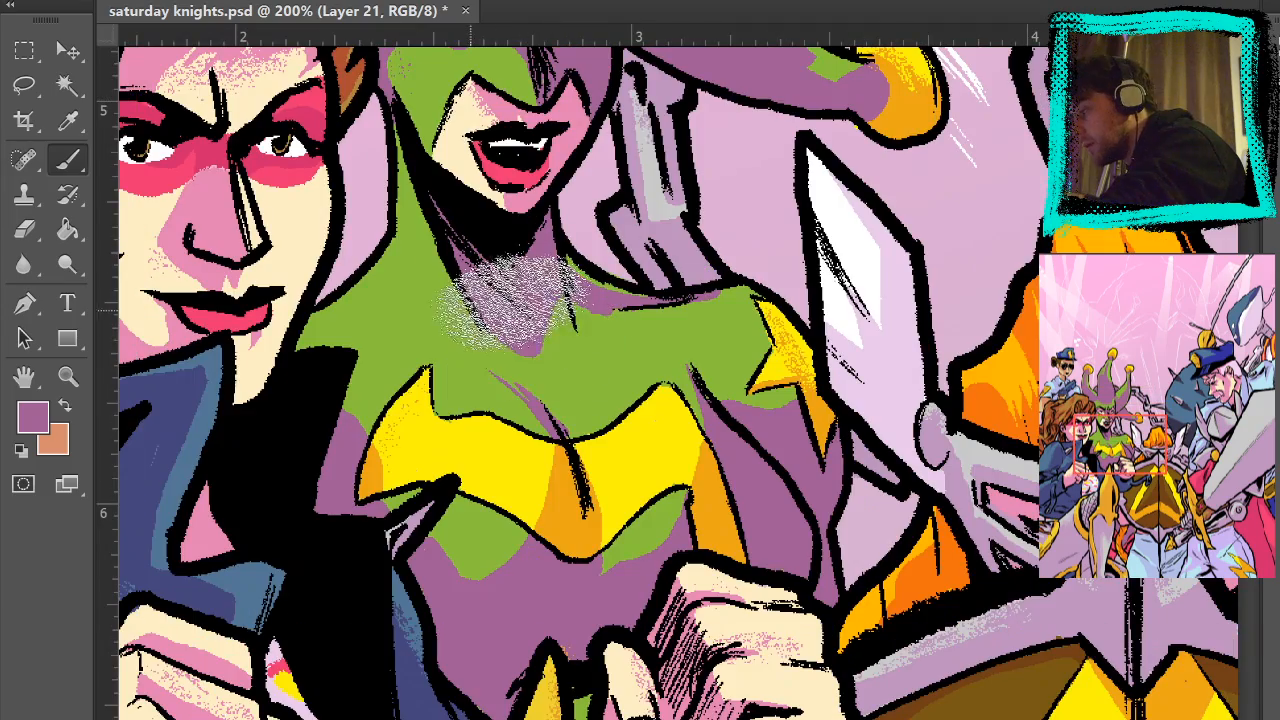
drag(540, 362, 574, 408)
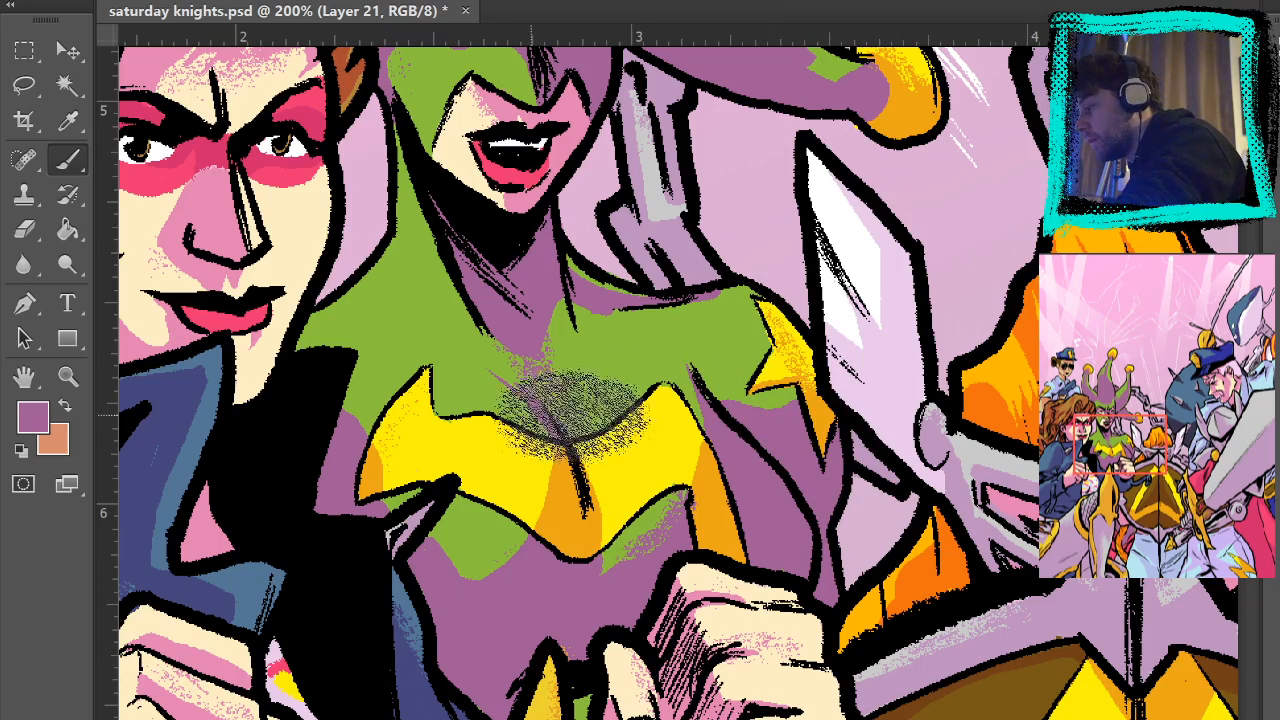
- Stipple purple into the green tip of the jester hat's centre horn and test a smaller brush on the pink background
mouse_move(715, 402)
mouse_down()
mouse_move(751, 406)
mouse_move(935, 531)
mouse_up()
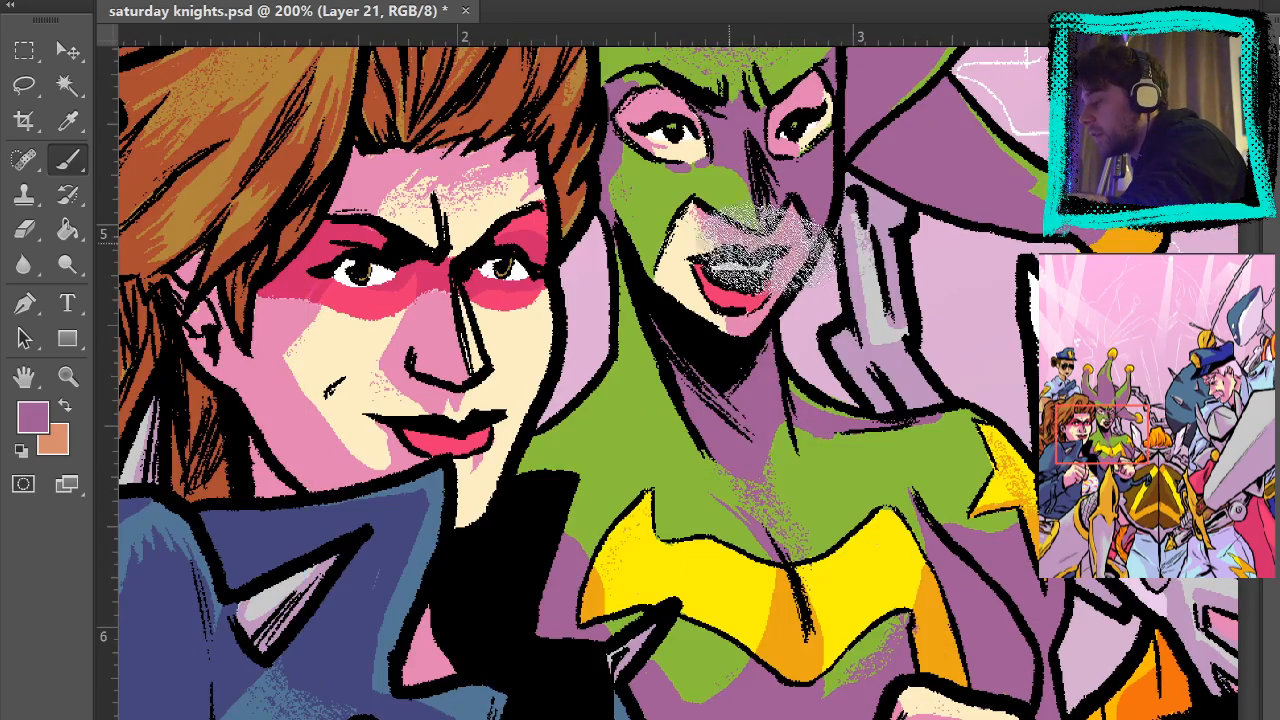
mouse_move(713, 386)
mouse_down()
mouse_move(703, 418)
mouse_move(840, 636)
mouse_up()
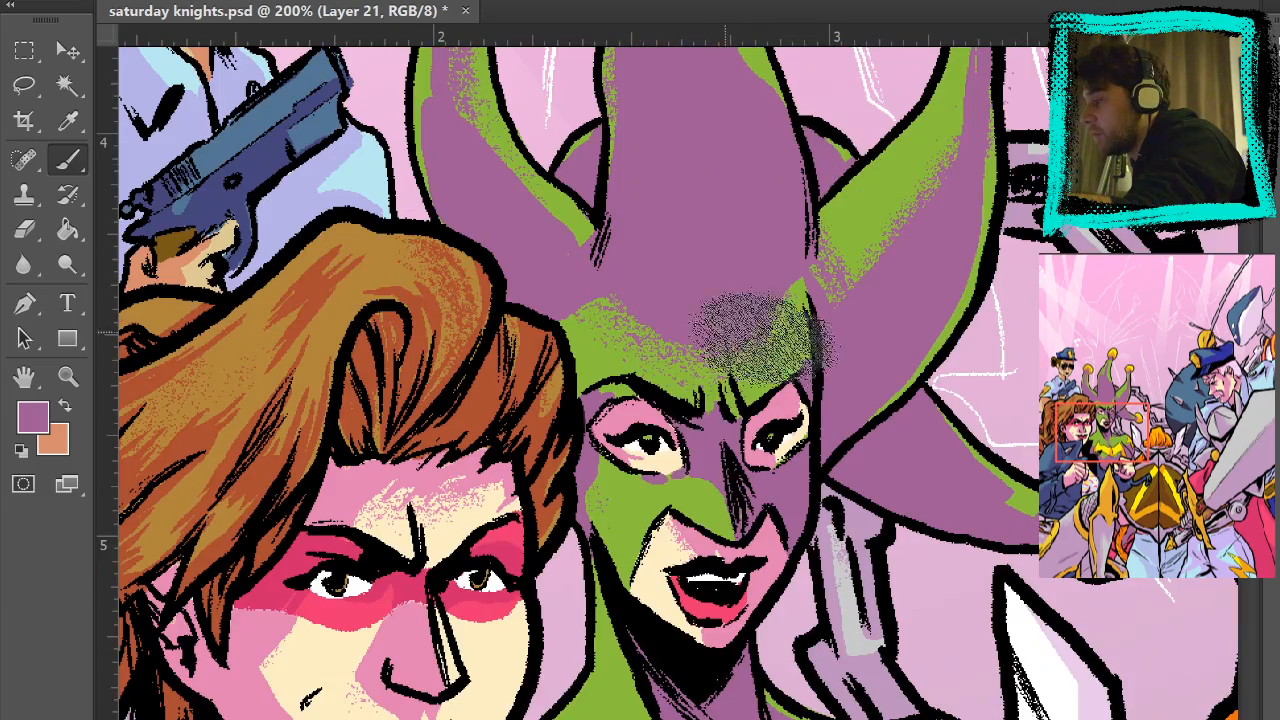
drag(743, 286, 823, 609)
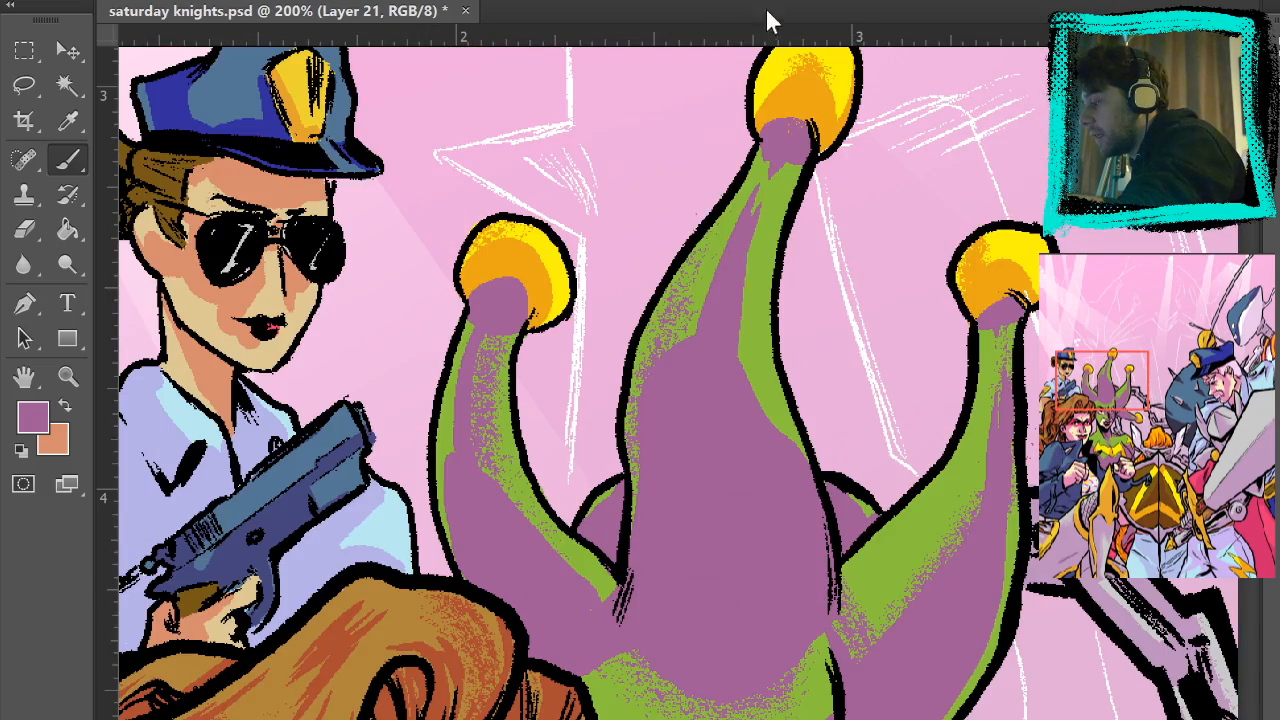
drag(517, 514, 650, 685)
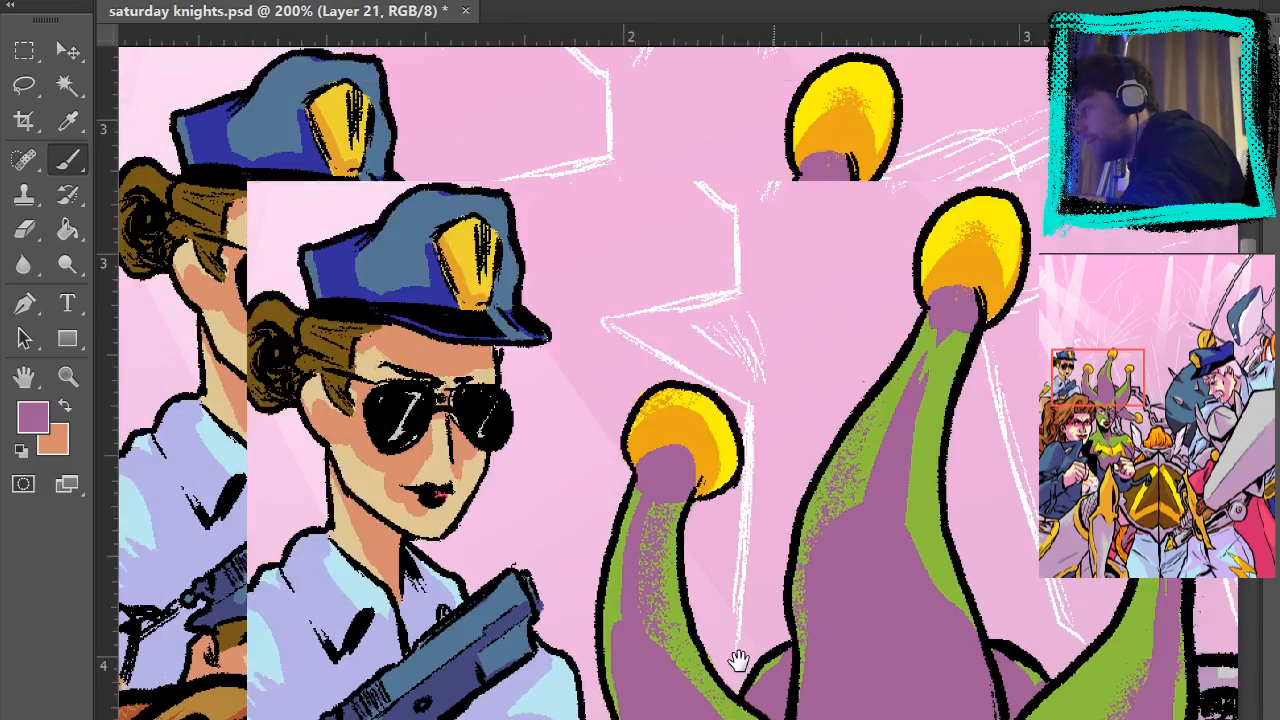
mouse_move(980, 447)
mouse_down()
mouse_move(419, 177)
mouse_move(438, 395)
mouse_up()
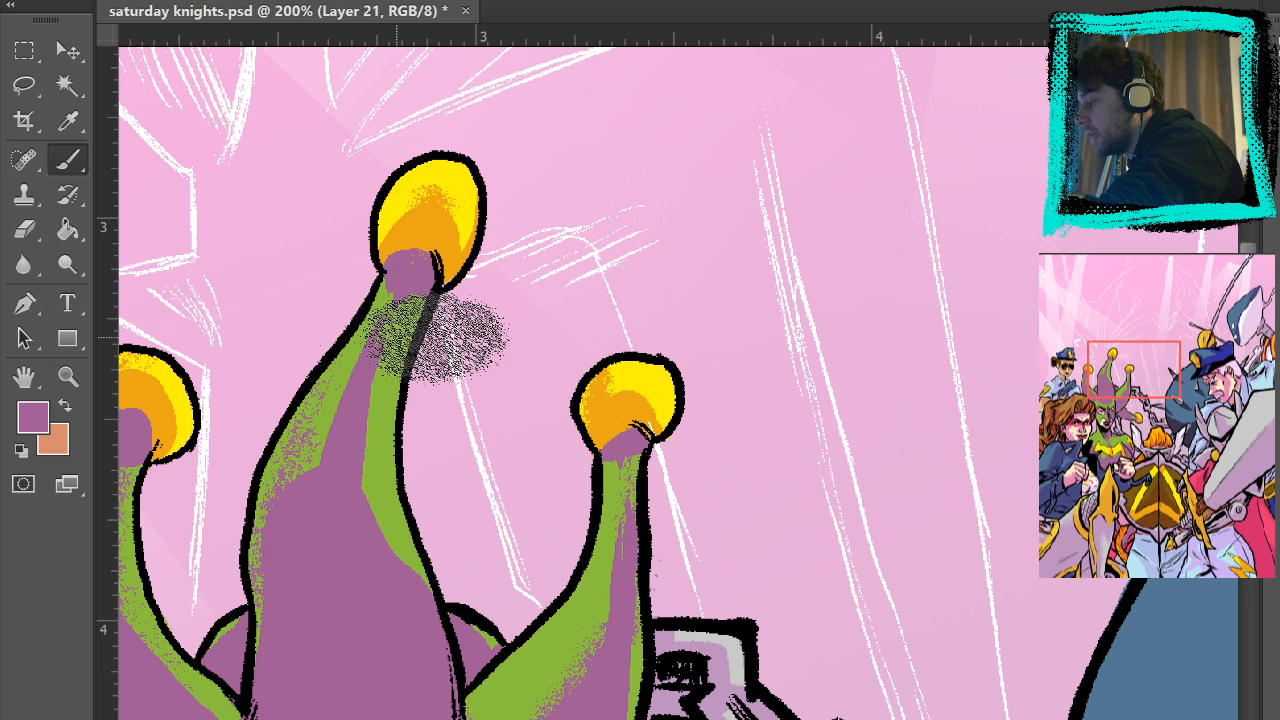
drag(630, 205, 822, 540)
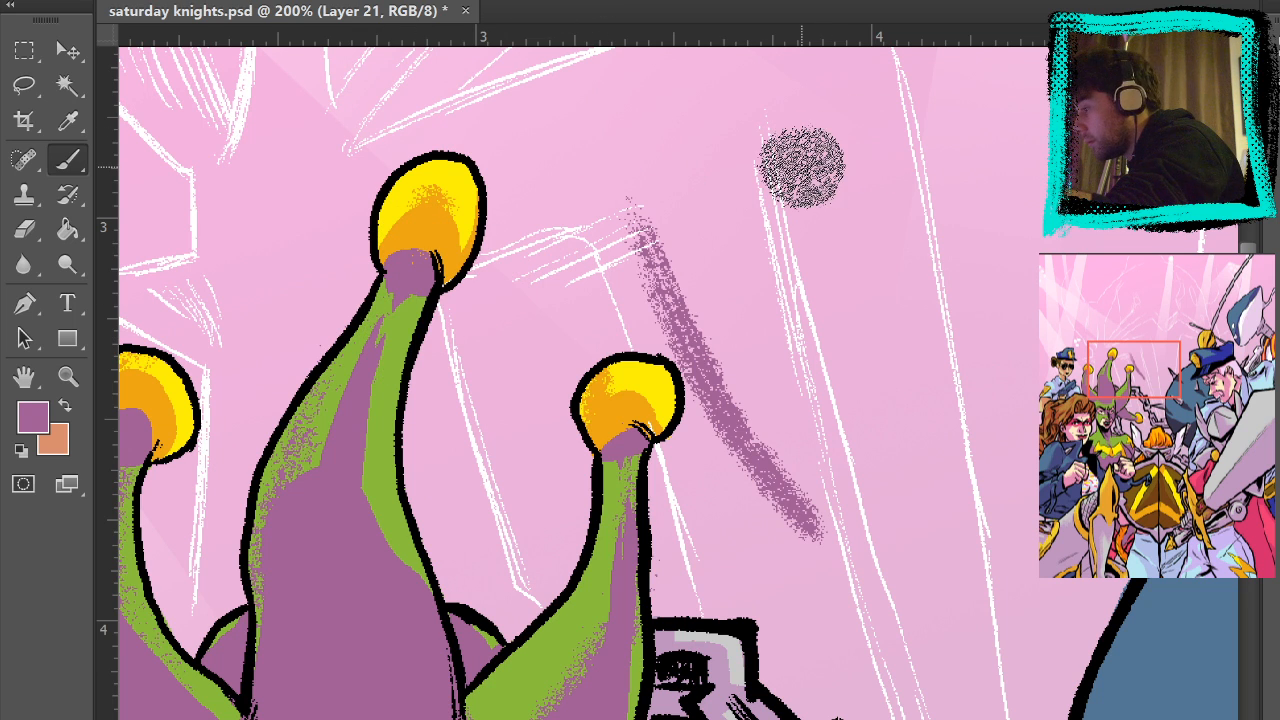
- Undo the purple textured brush stroke on the pink background beside the jester's hat
key(ctrl+z)
key(ctrl+0)
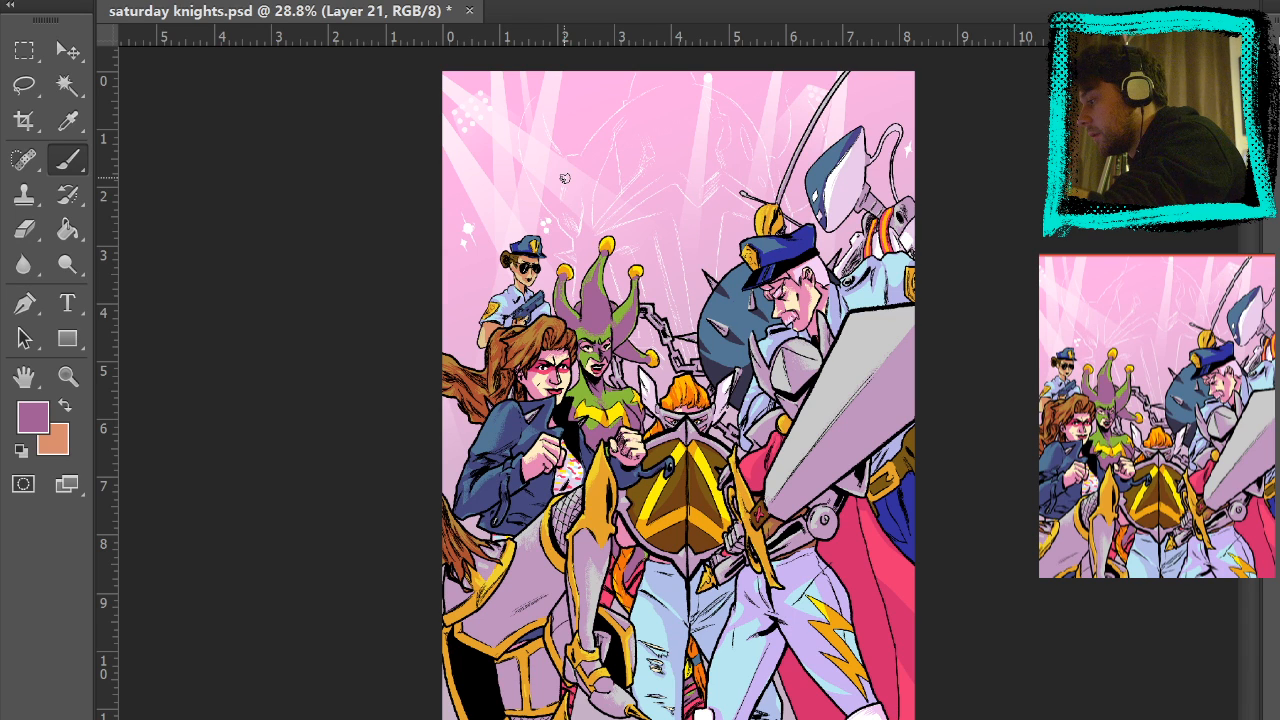
- Roughen the light blue highlight edges on the lightning-bolt trousers with lilac textured brush strokes
click(67, 376)
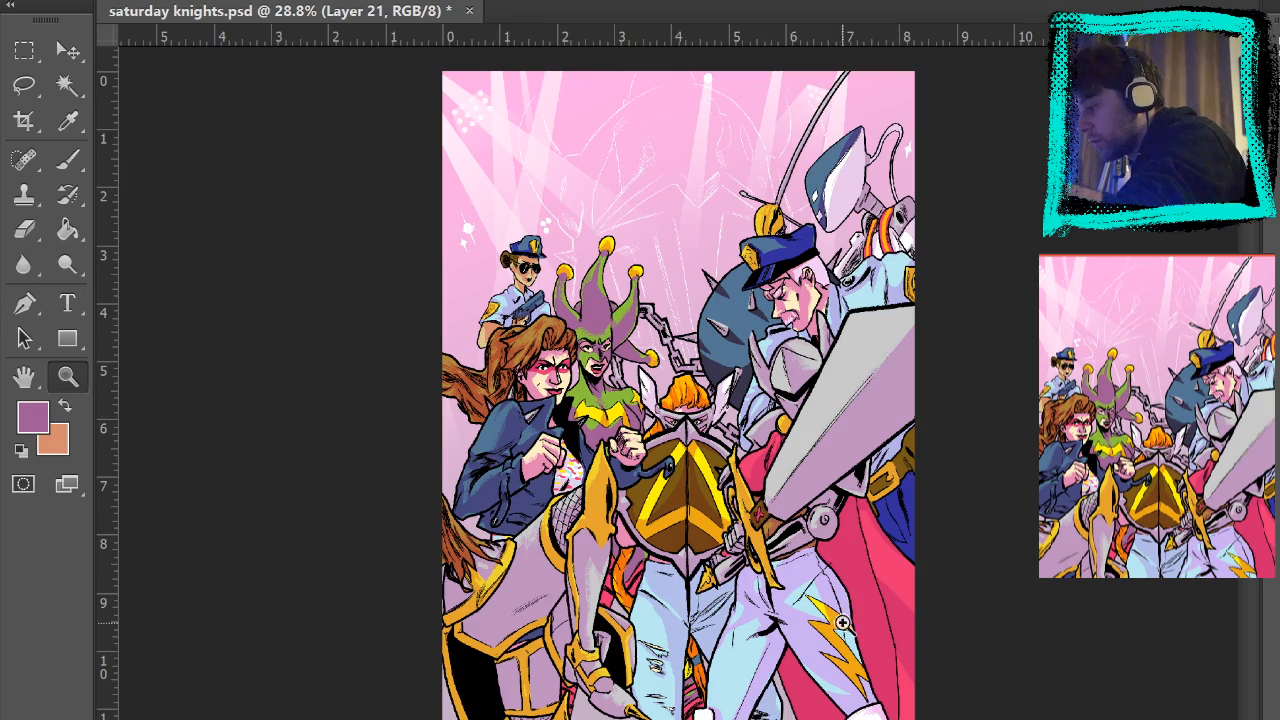
click(842, 622)
click(848, 675)
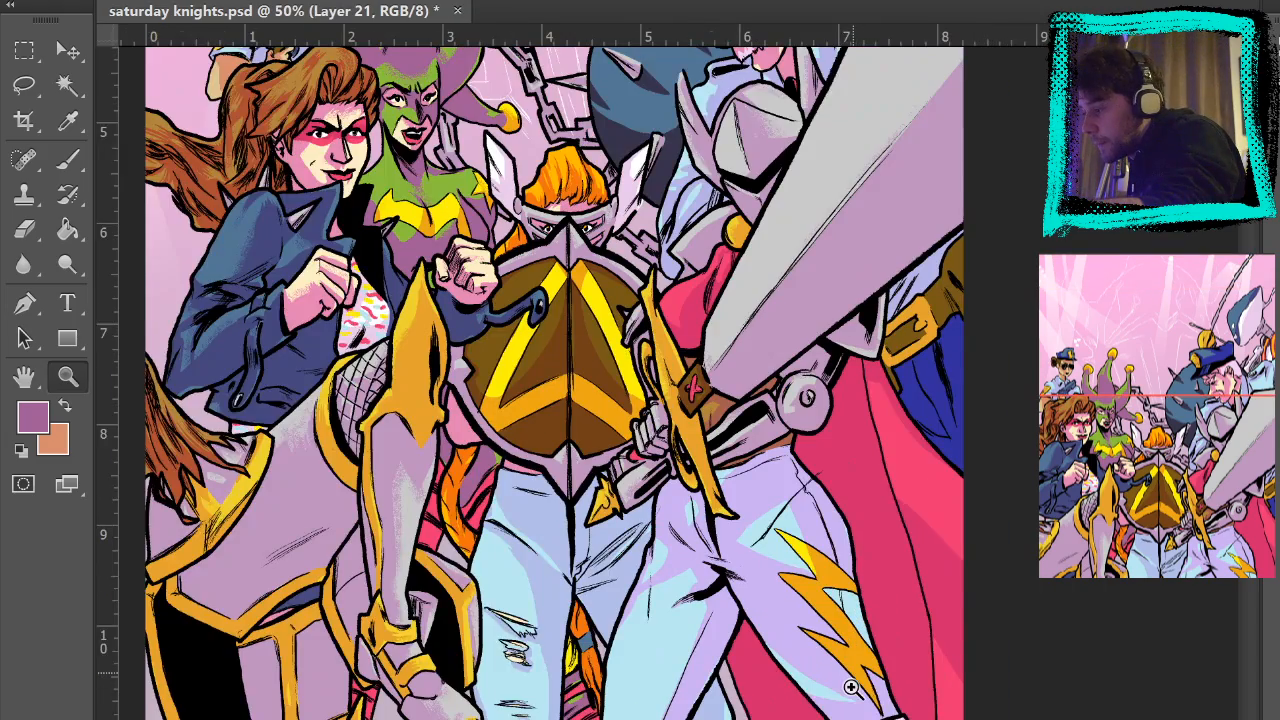
click(850, 685)
click(862, 682)
scroll(814, 451, down, 3)
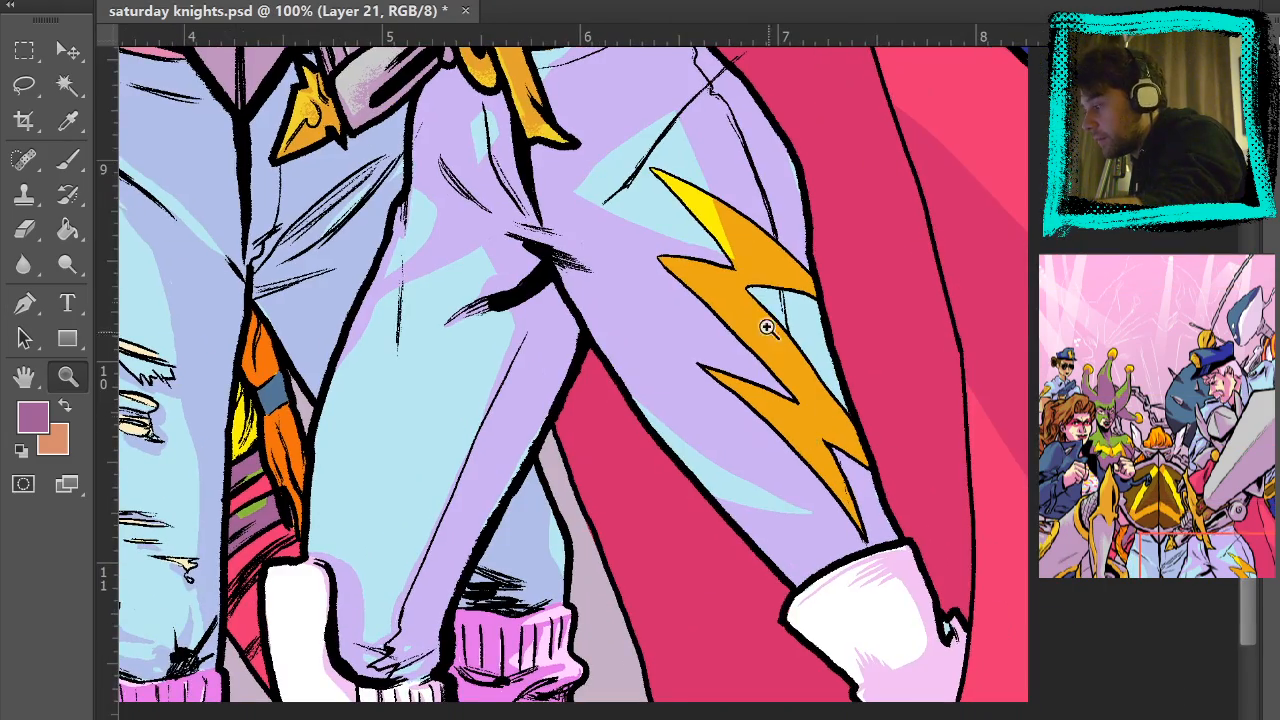
key(b)
drag(535, 265, 575, 300)
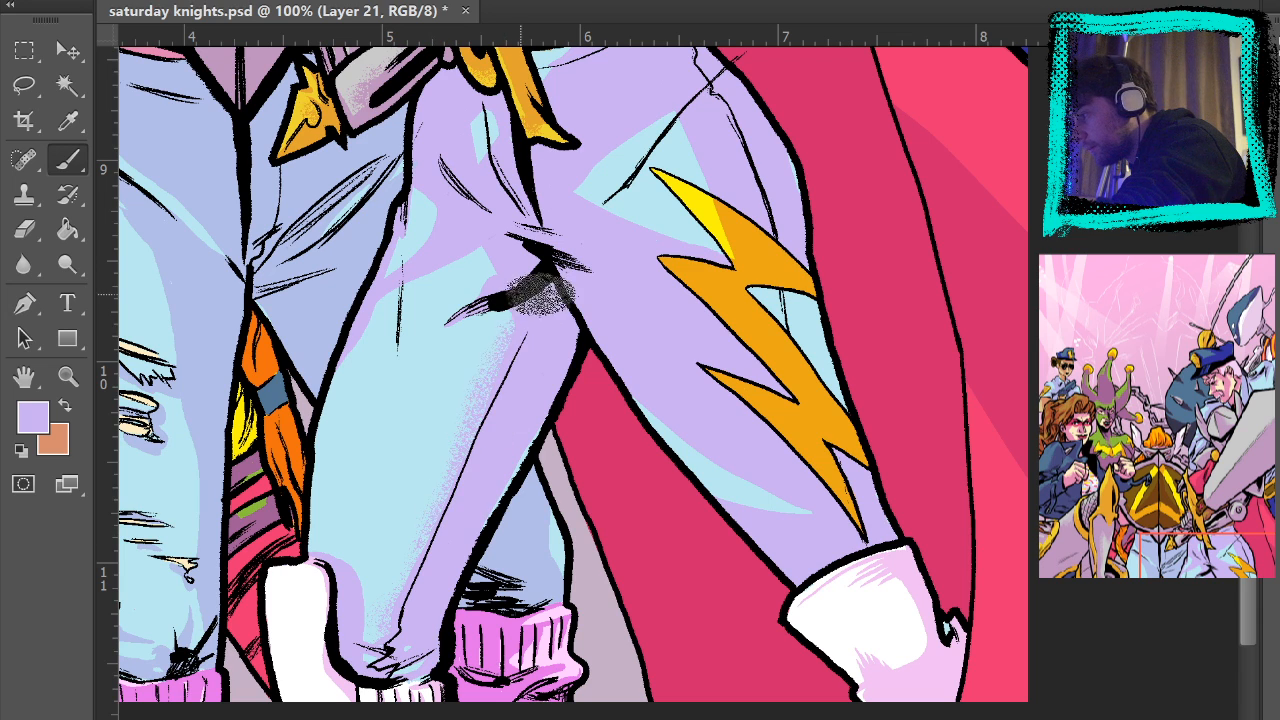
drag(540, 274, 486, 305)
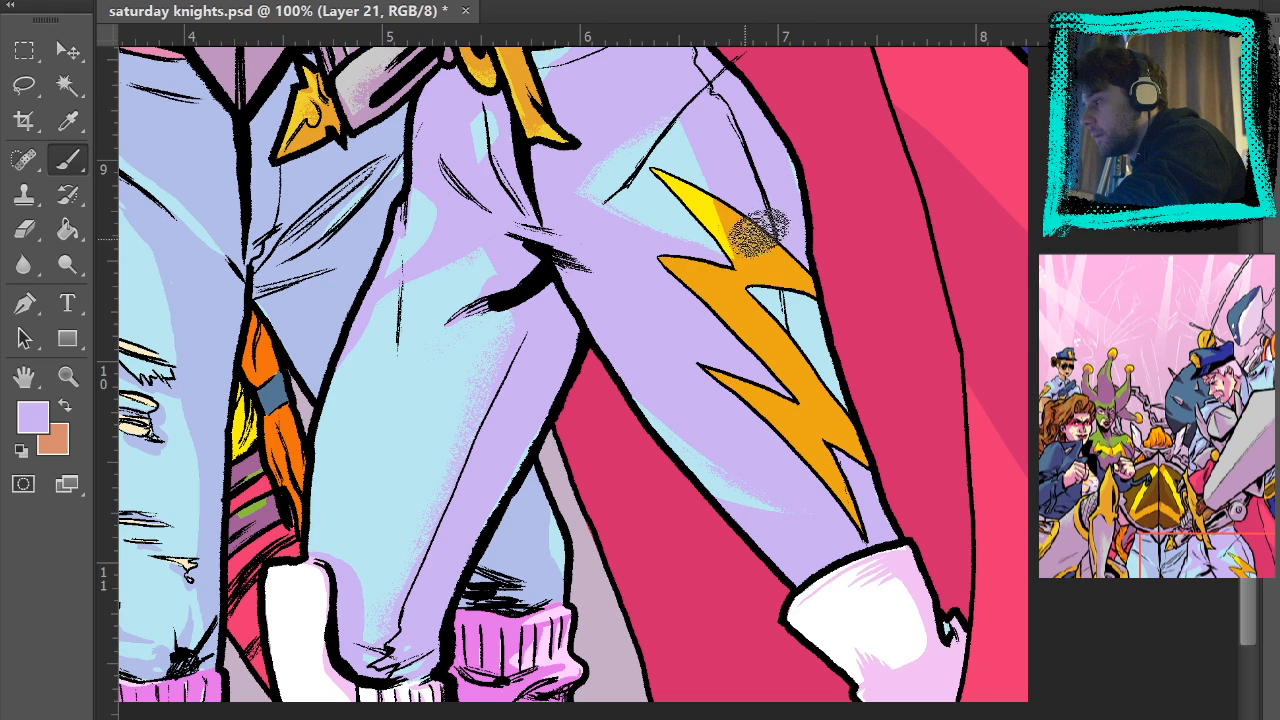
drag(780, 478, 912, 712)
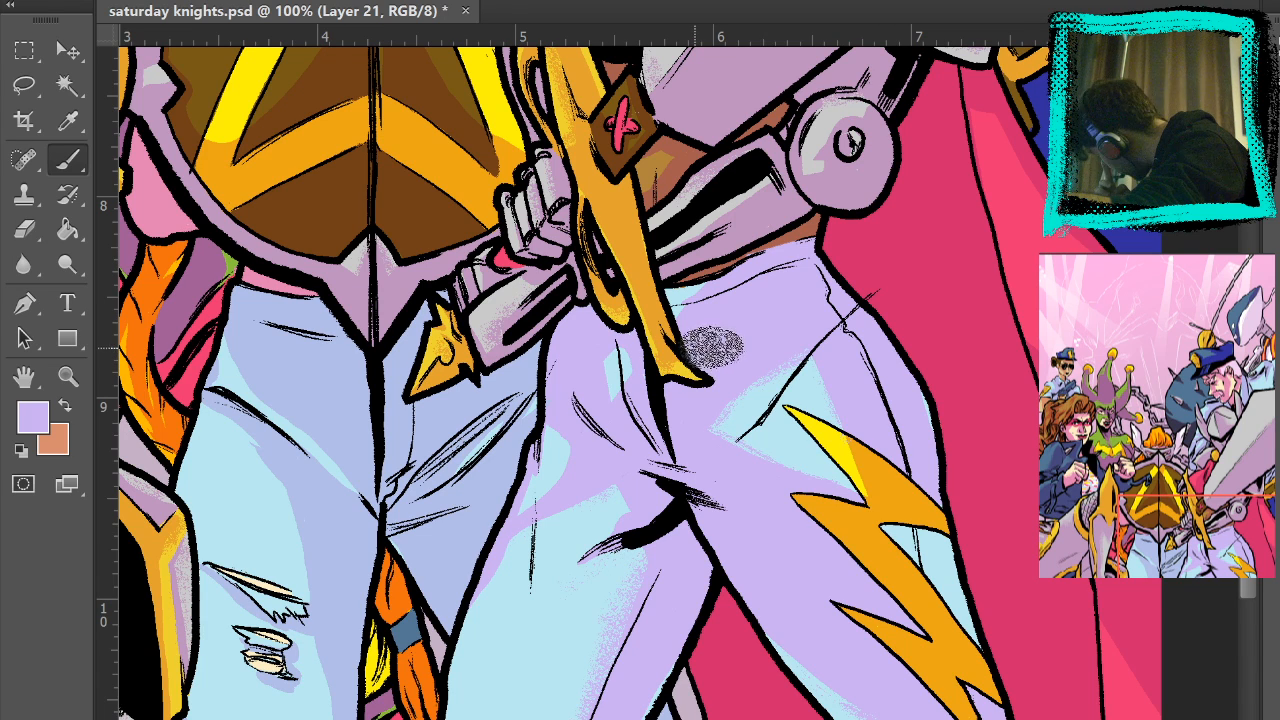
- Recolour the small light blue patch beside the lightning bolt's outer edge with the trousers' lilac shadow colour
drag(587, 452, 745, 108)
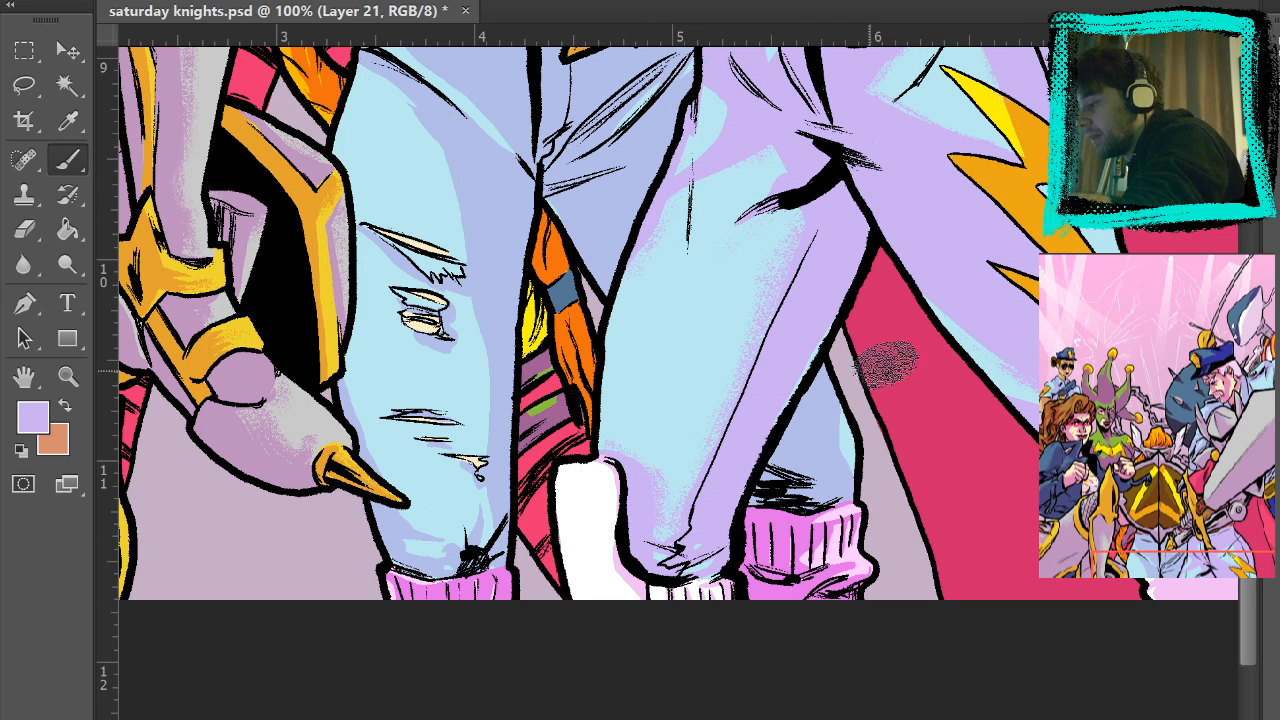
drag(811, 479, 622, 647)
drag(937, 428, 943, 466)
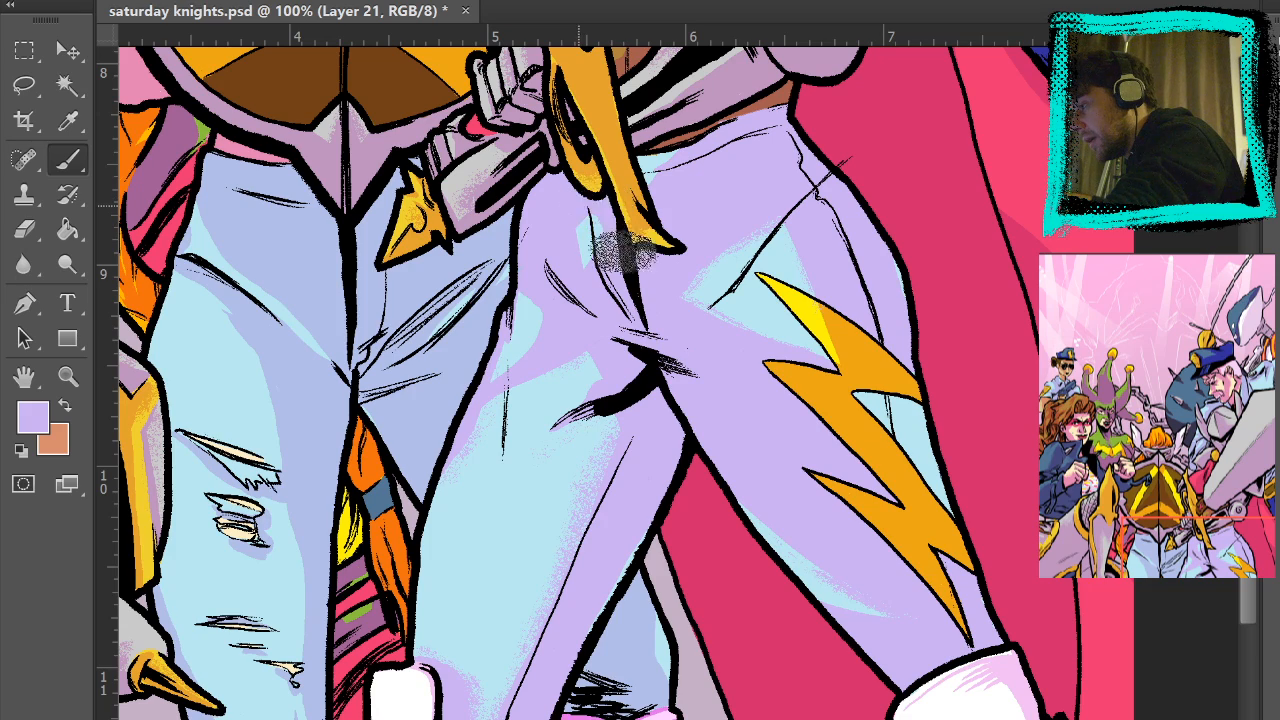
drag(713, 148, 737, 512)
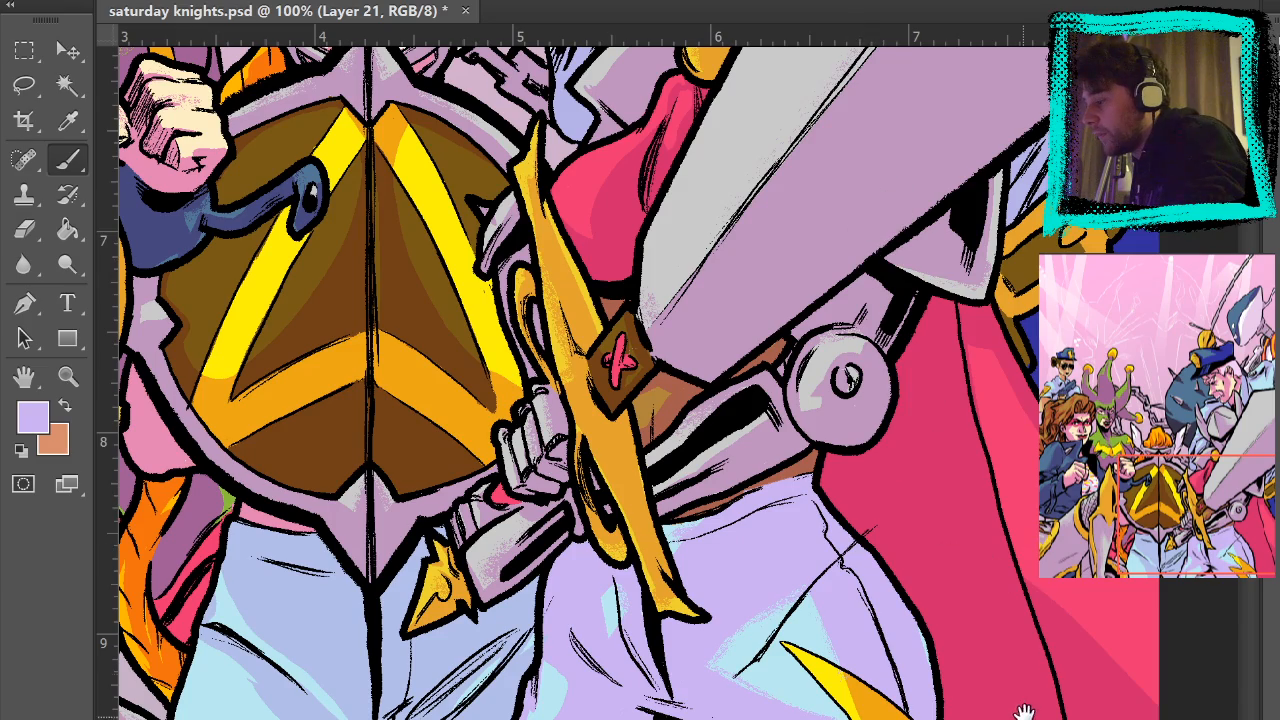
drag(1025, 712, 1040, 364)
drag(1091, 621, 946, 393)
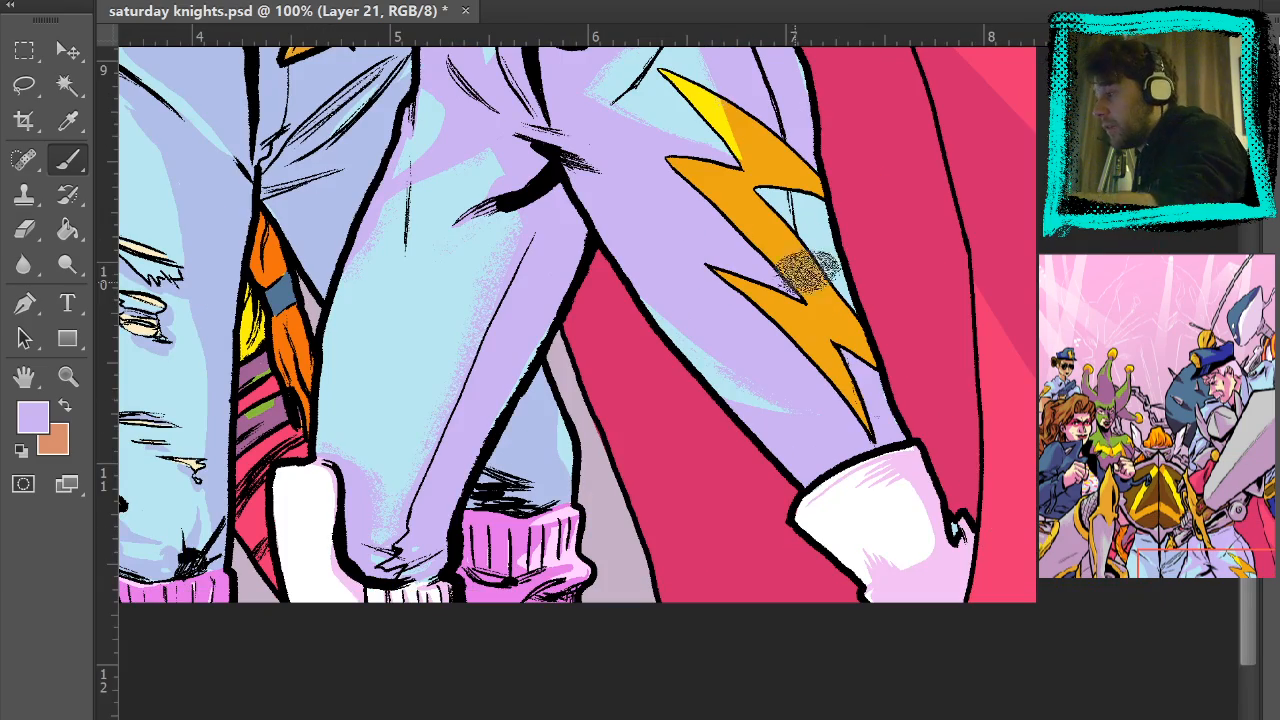
drag(773, 297, 655, 529)
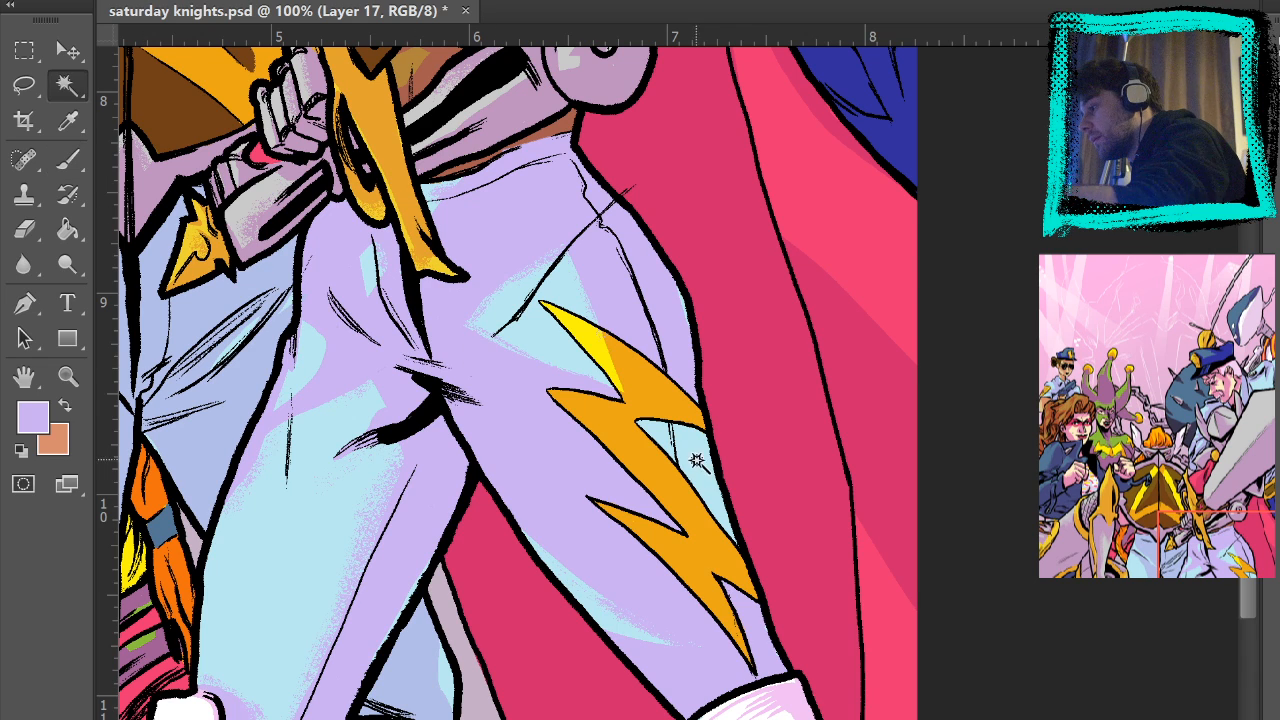
click(67, 160)
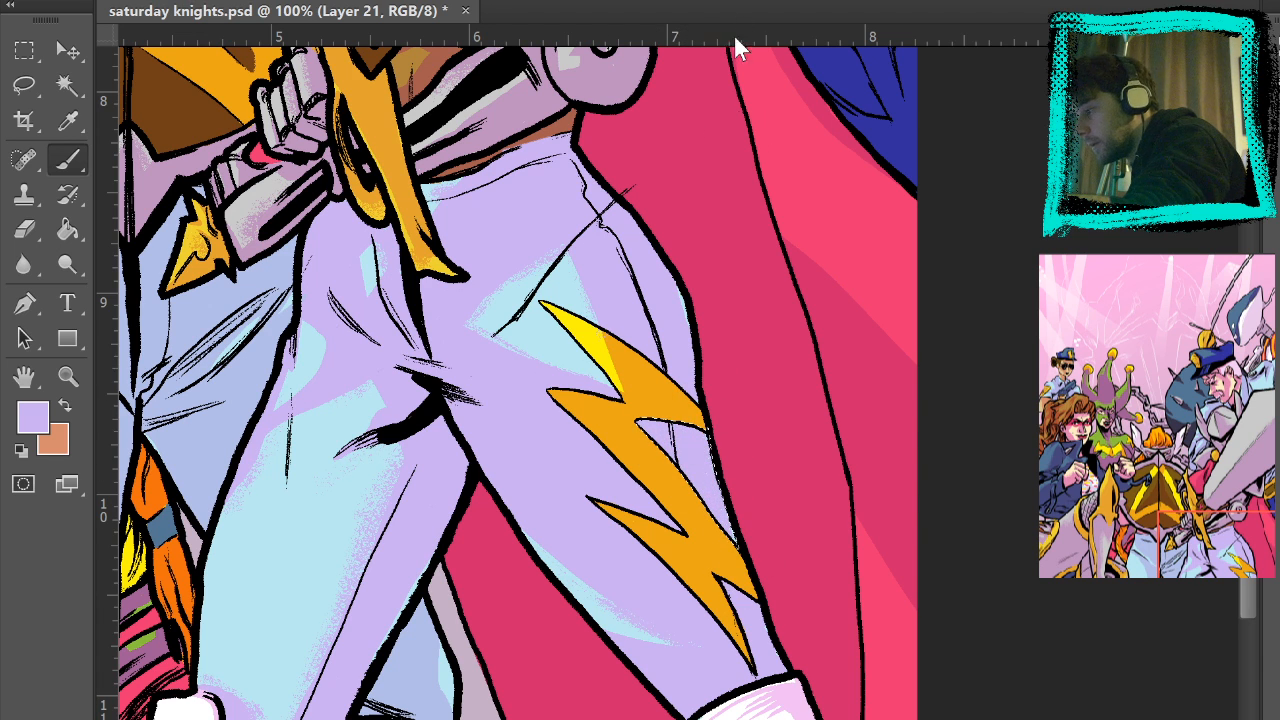
- Examine the lilac shading on both trouser legs and the neighbouring shield and armour for edges still needing texture
drag(916, 397, 1104, 329)
scroll(1080, 583, down, 3)
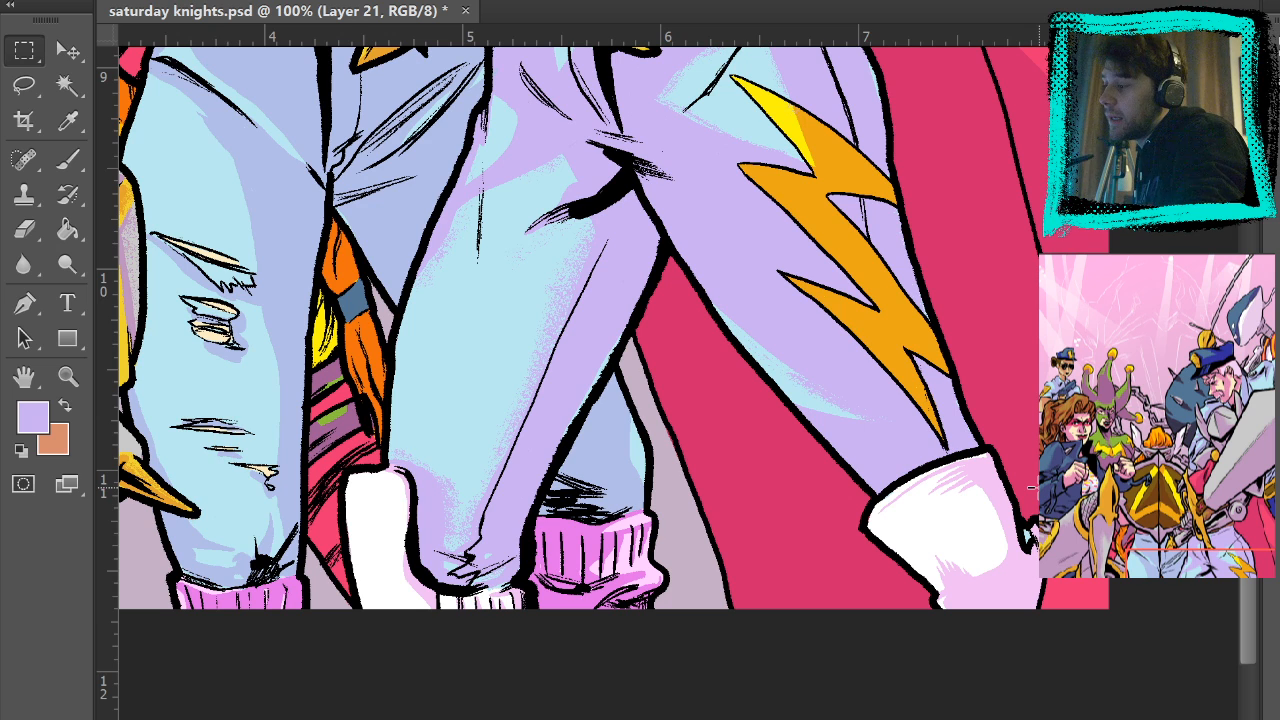
scroll(749, 429, up, 5)
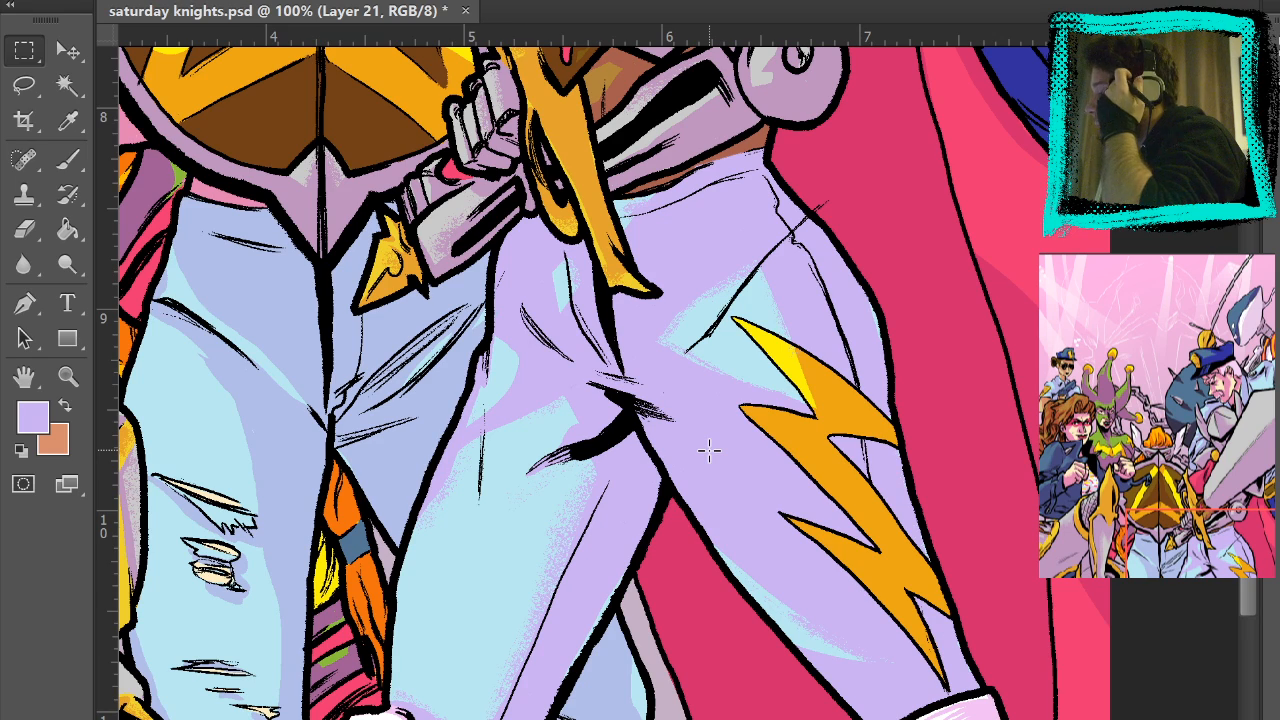
drag(697, 503, 718, 247)
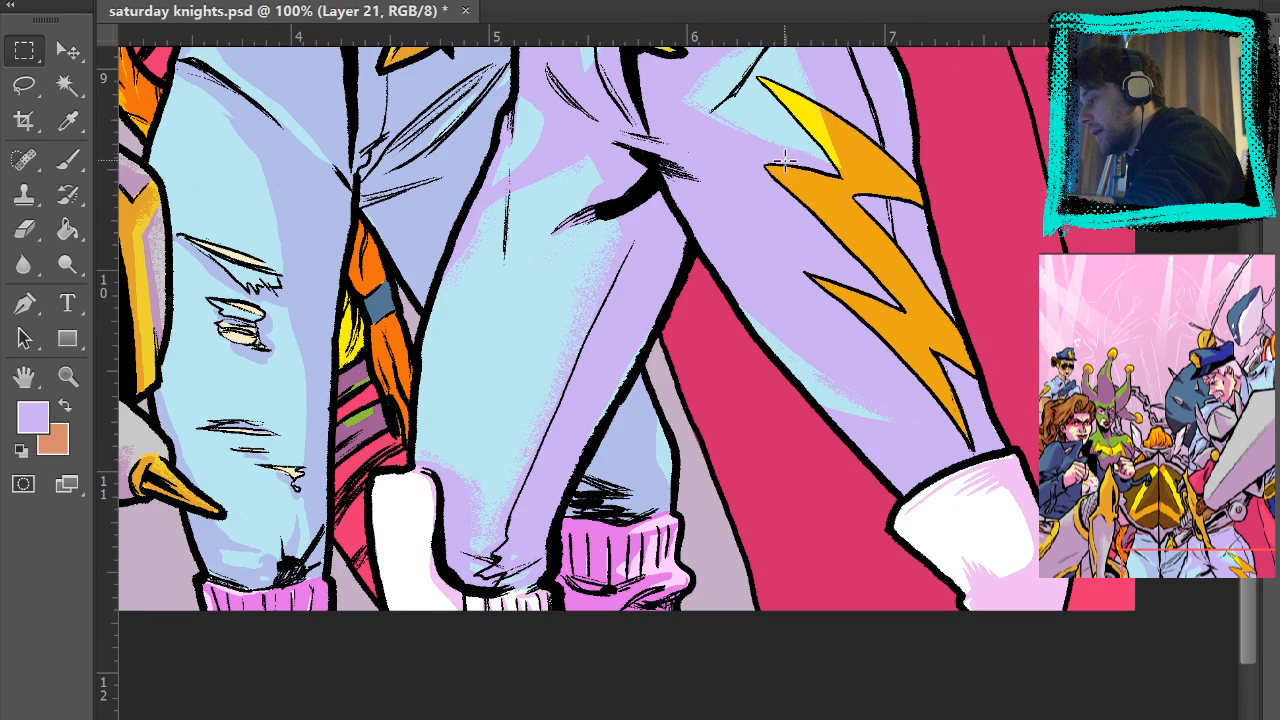
key(b)
drag(650, 132, 802, 374)
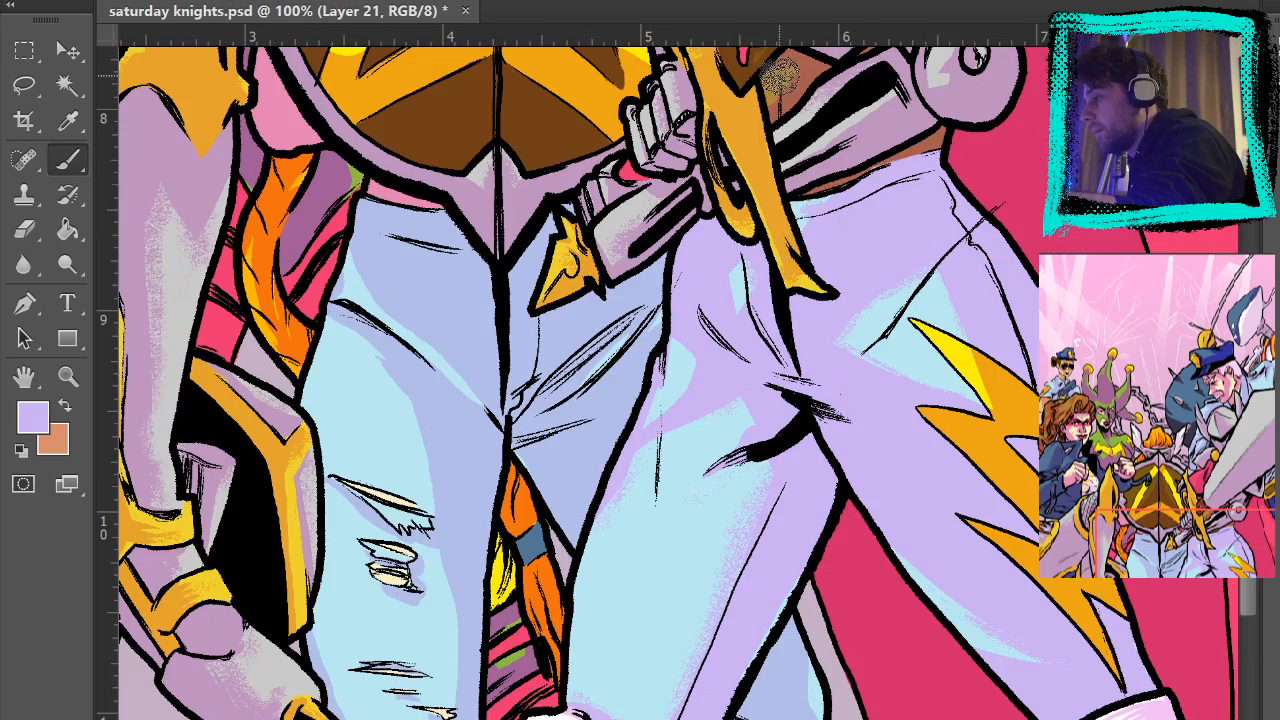
drag(800, 190, 842, 578)
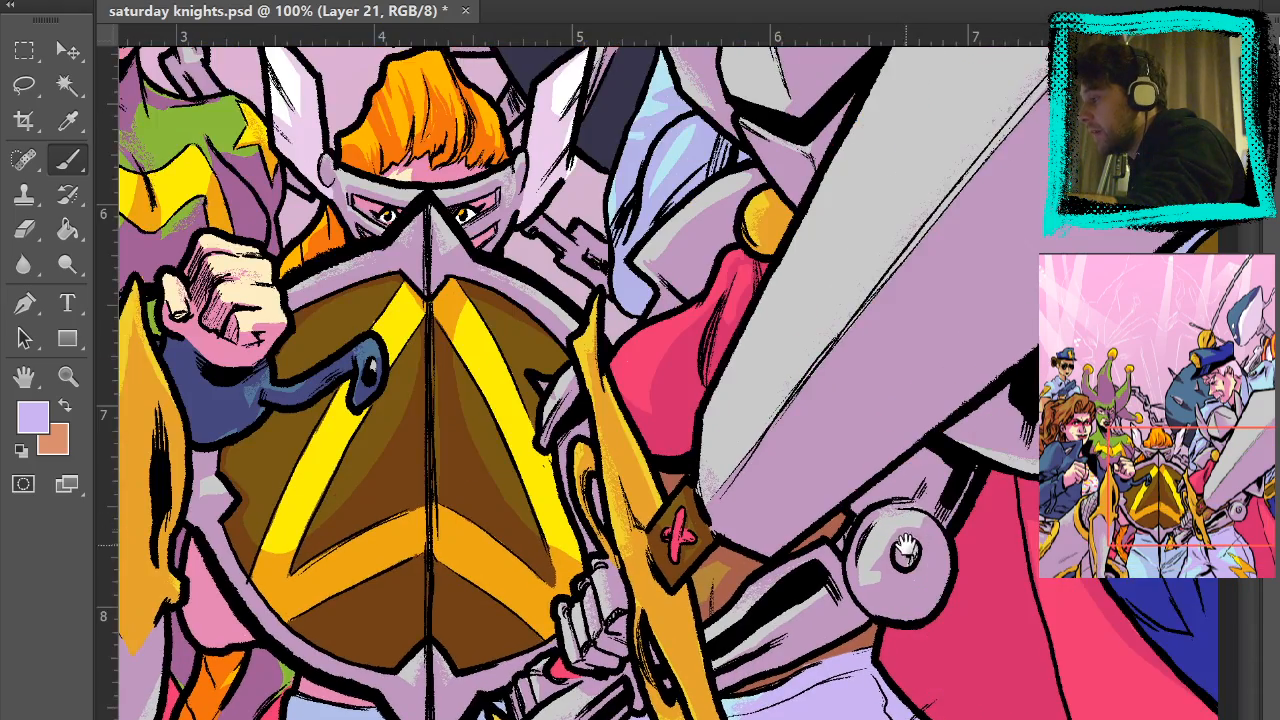
drag(883, 490, 723, 186)
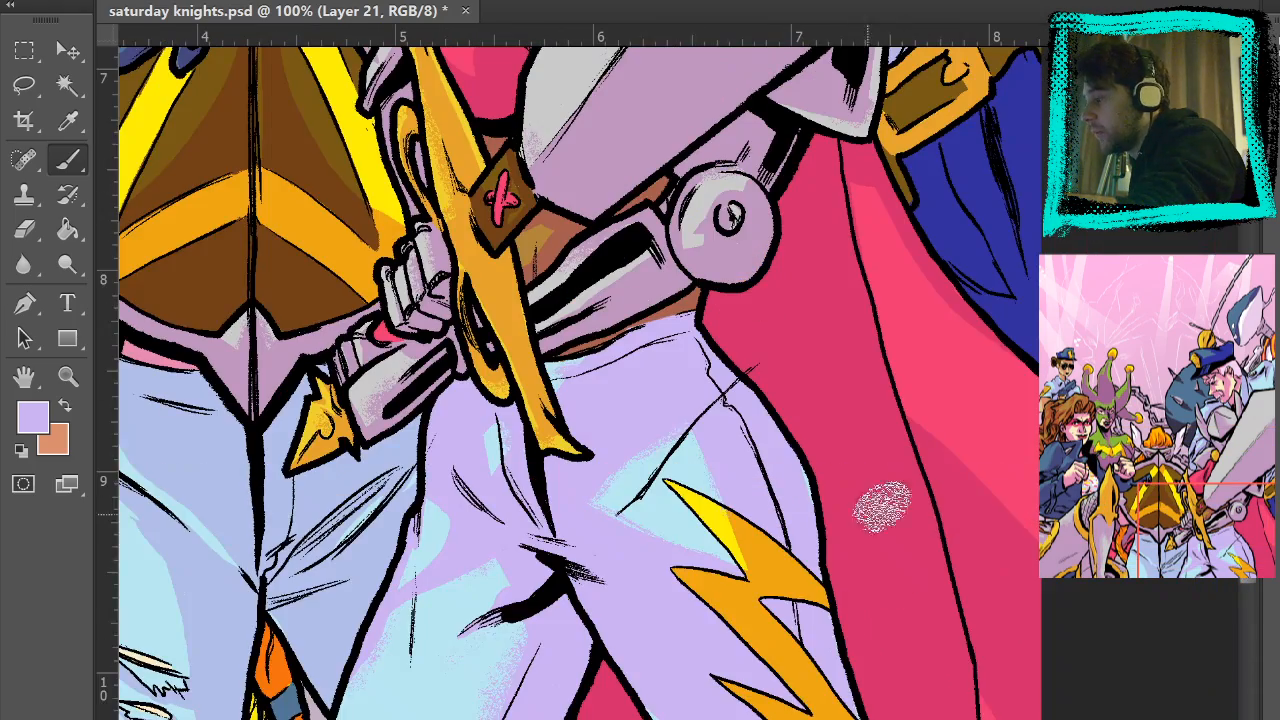
- Add pale pink textured shading to the two white boots below the lightning-bolt trousers
drag(877, 509, 748, 138)
drag(834, 366, 846, 171)
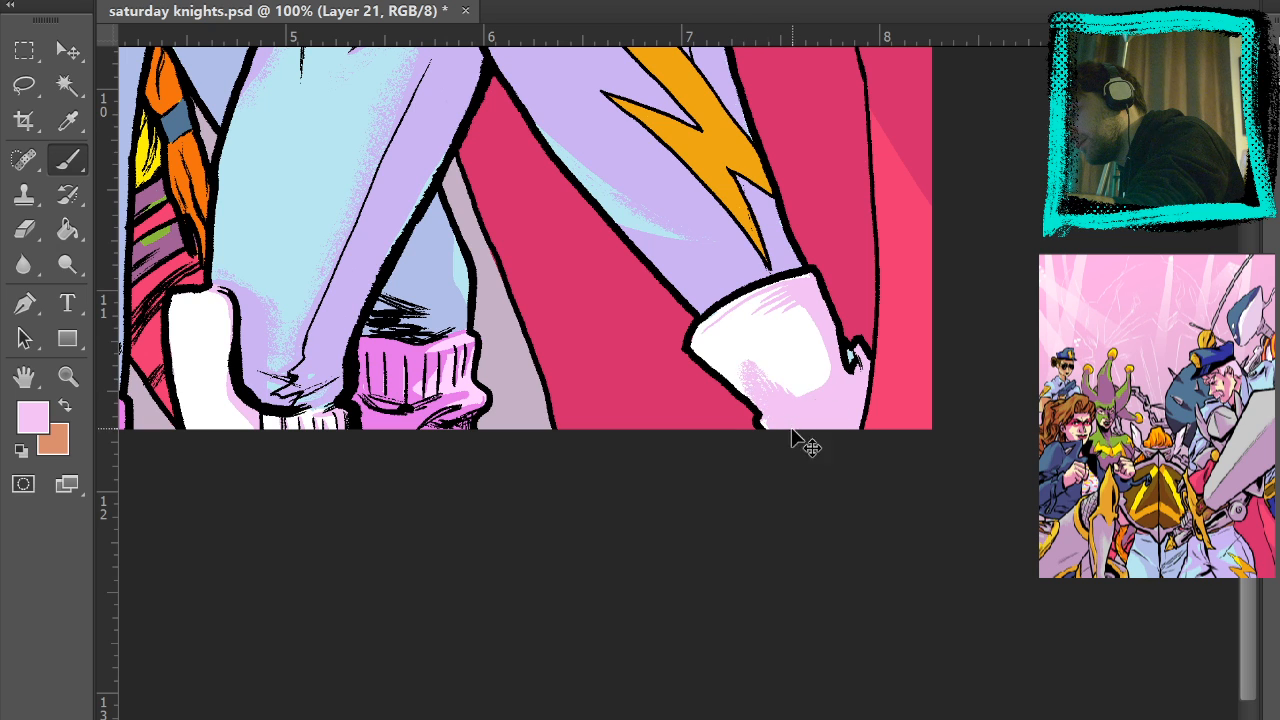
drag(767, 371, 779, 406)
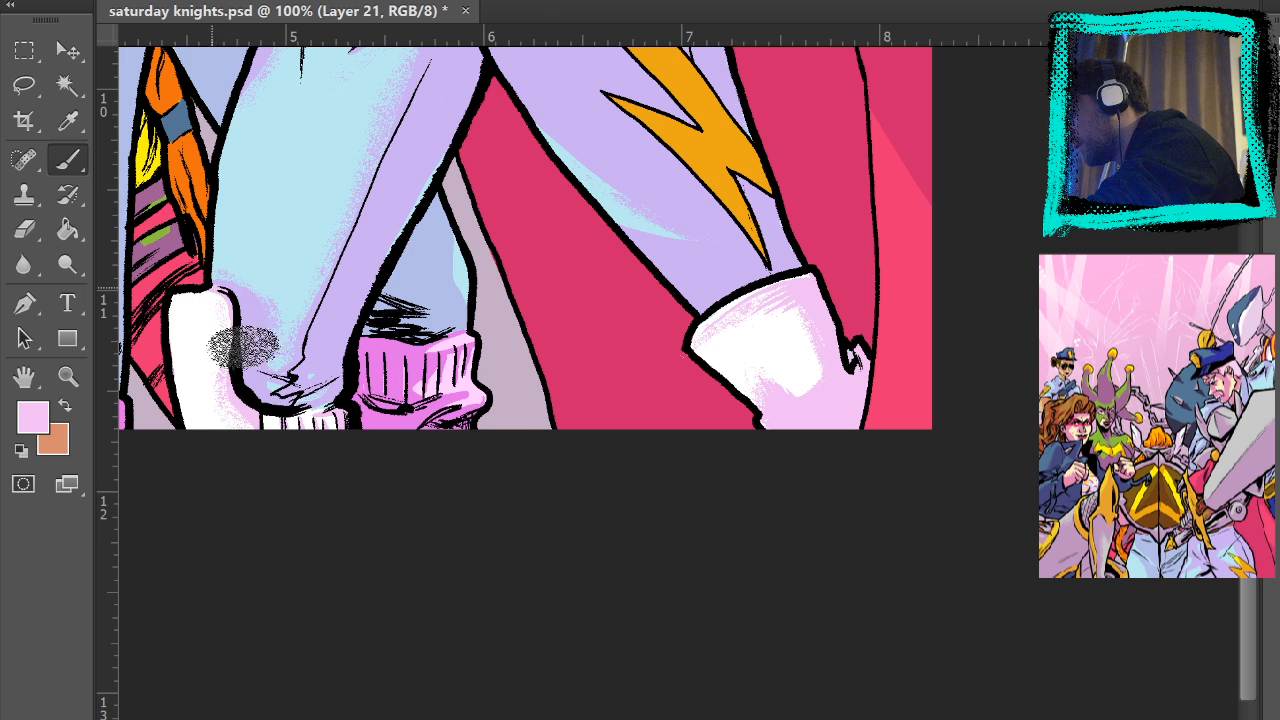
drag(471, 293, 575, 398)
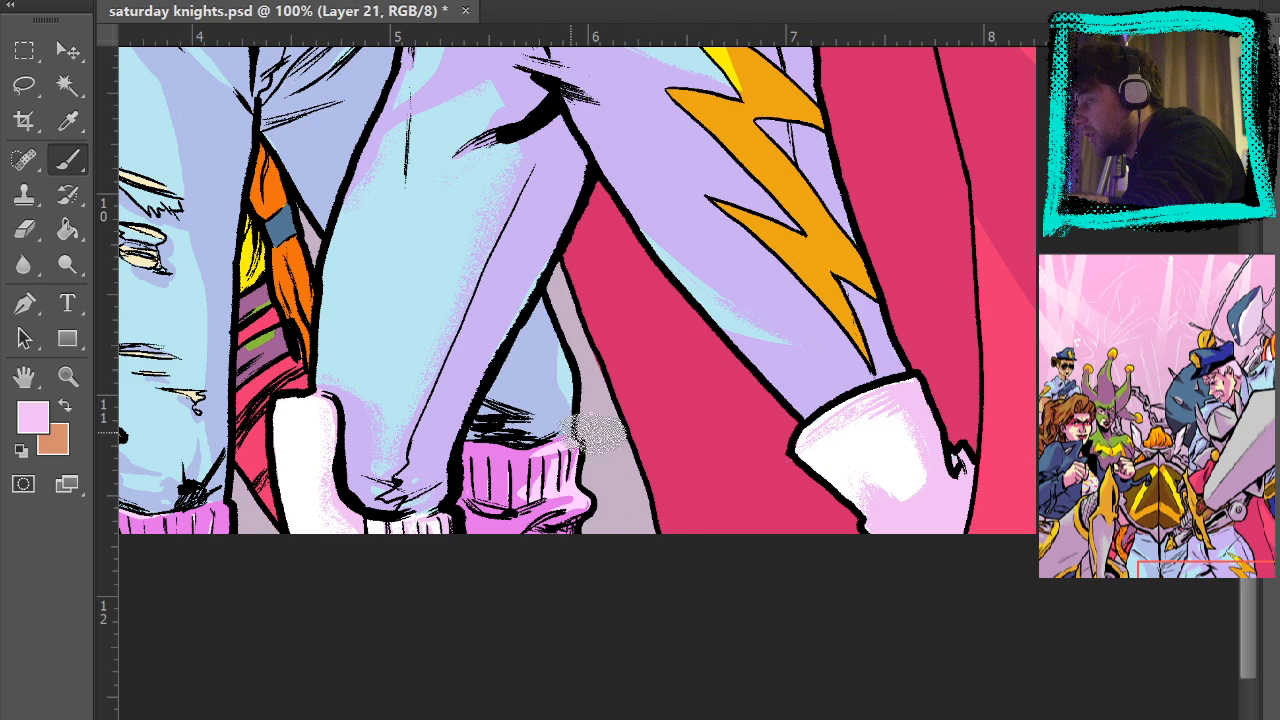
- Sample the ripped jeans' periwinkle shadow colour and soften their light blue highlight edges with textured brush strokes
drag(780, 212, 816, 574)
drag(815, 468, 835, 400)
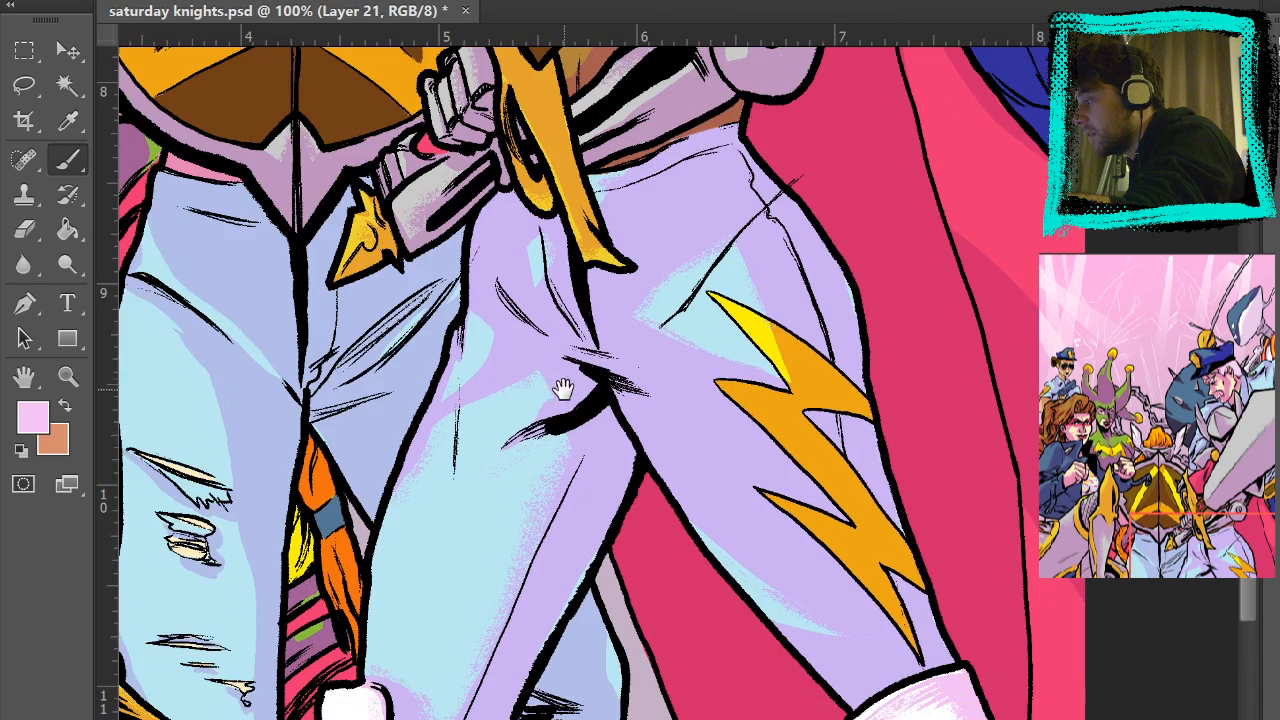
drag(575, 388, 783, 449)
drag(662, 474, 718, 440)
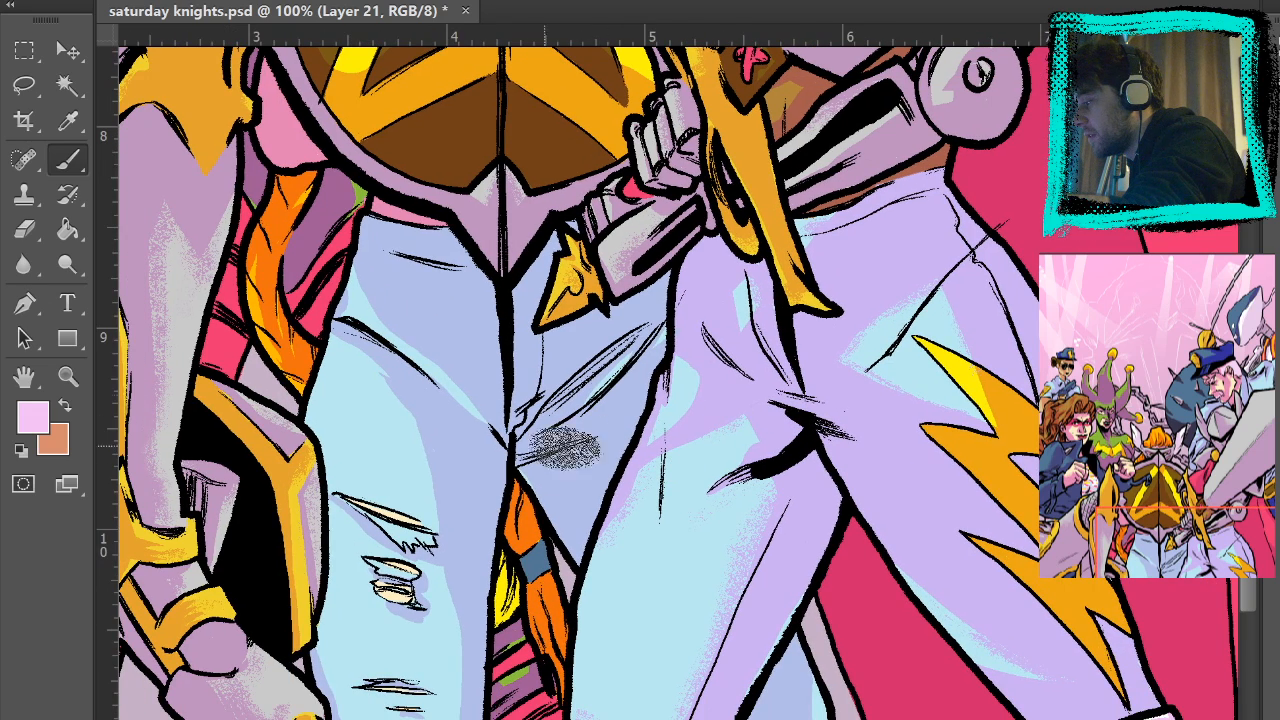
alt+click(470, 290)
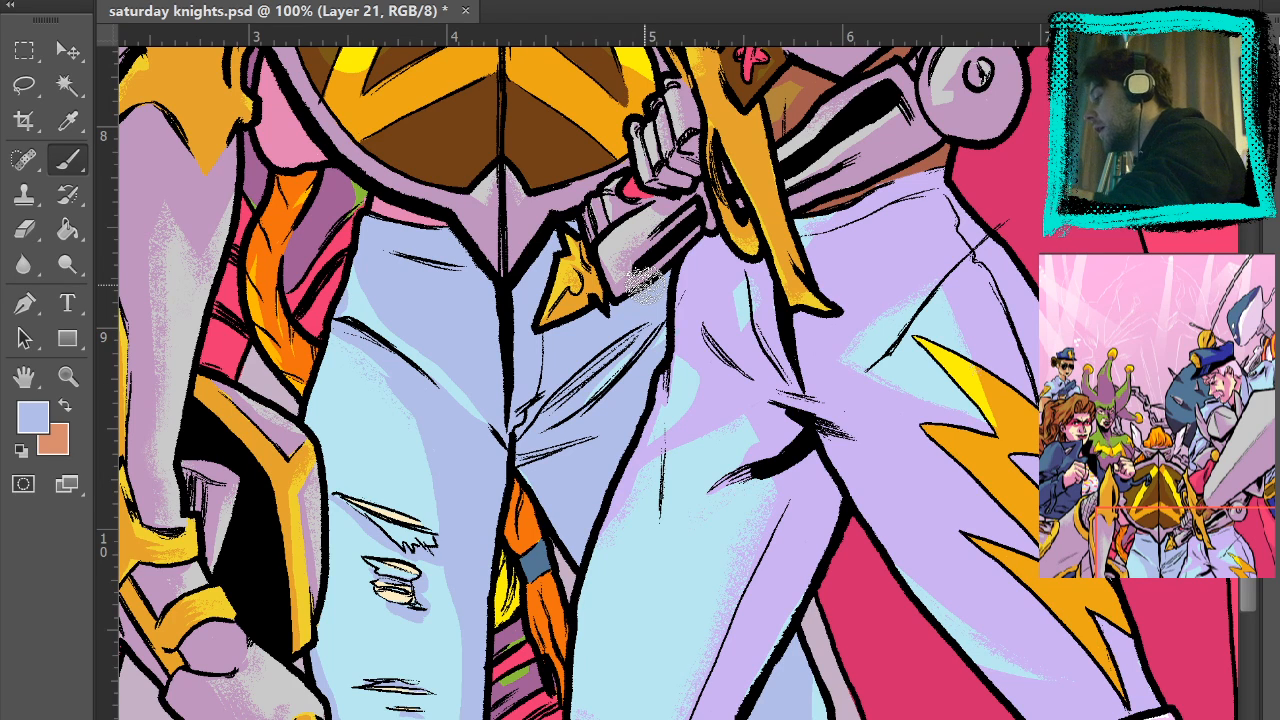
scroll(645, 285, down, 5)
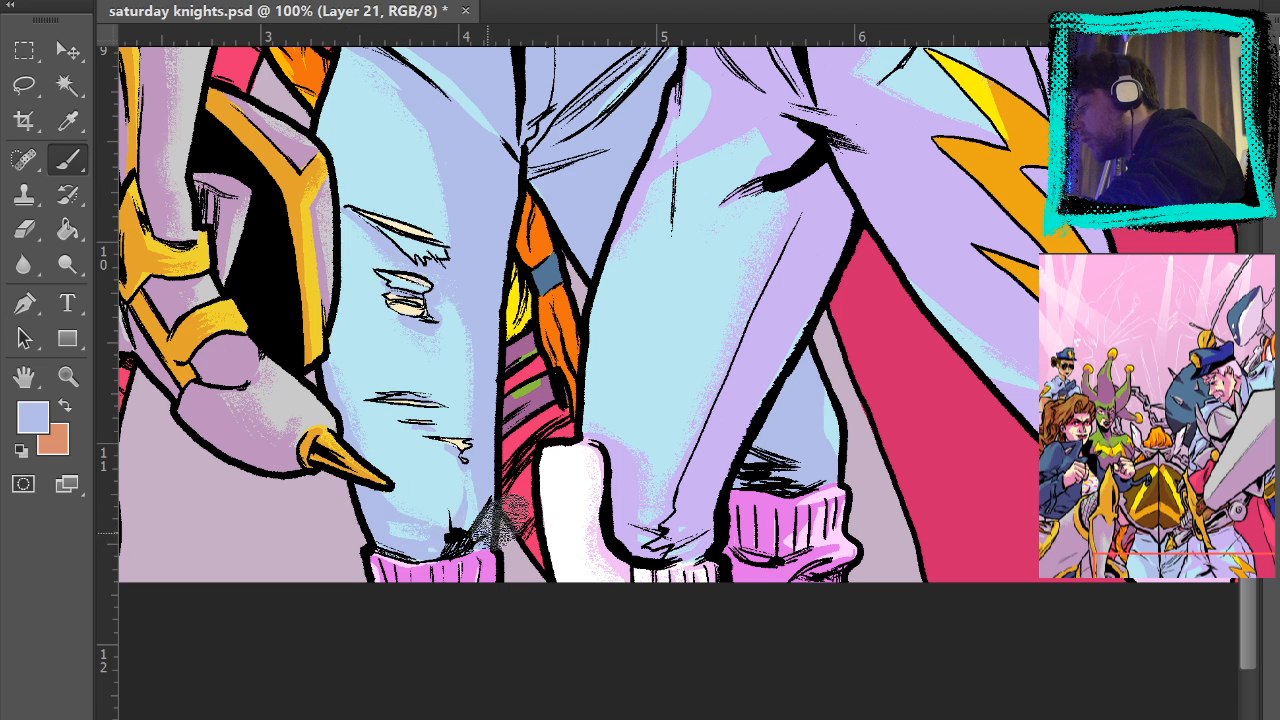
- Review the textured shading on the ripped jeans and lightning-bolt trousers, both in the full illustration and close up
drag(603, 288, 680, 540)
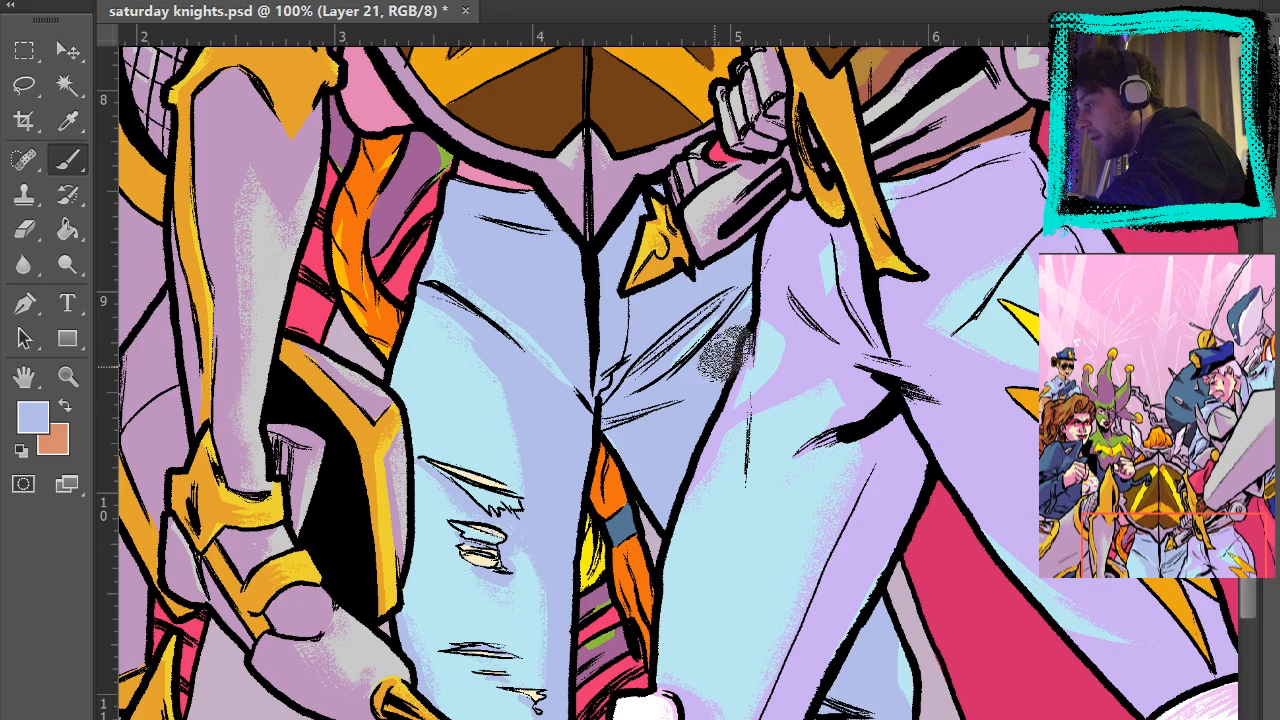
drag(865, 315, 757, 515)
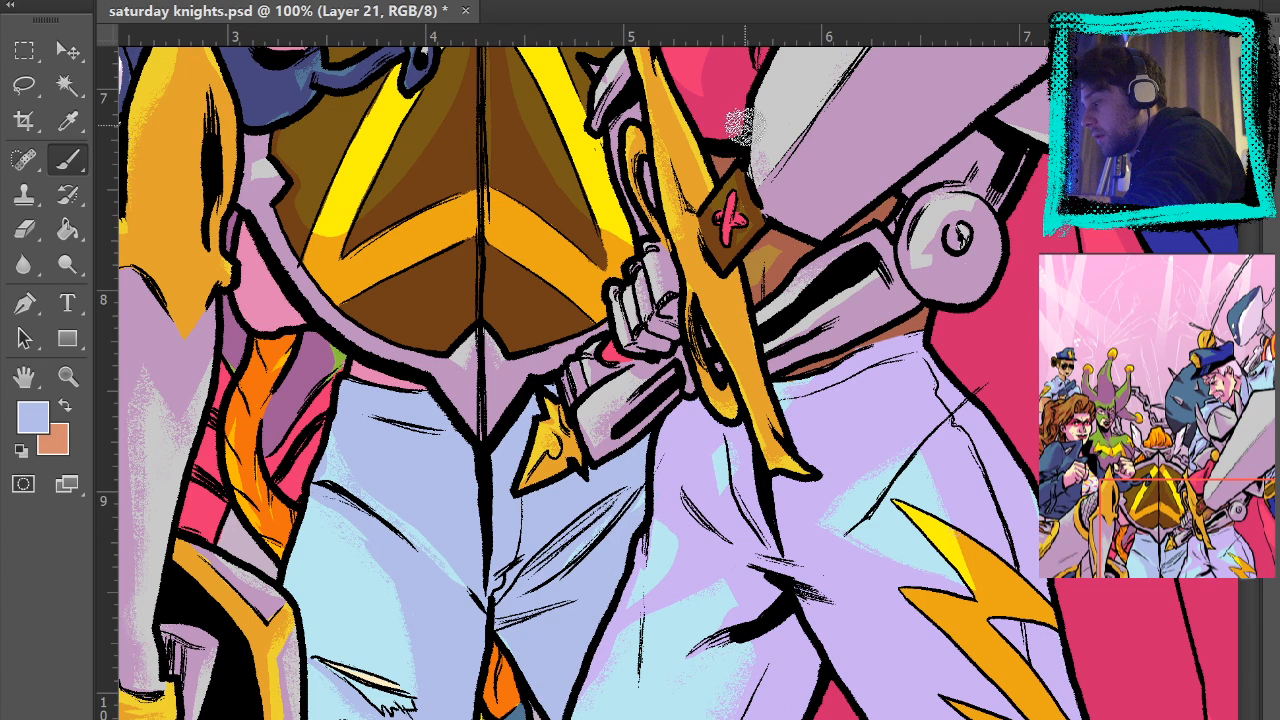
drag(771, 466, 777, 500)
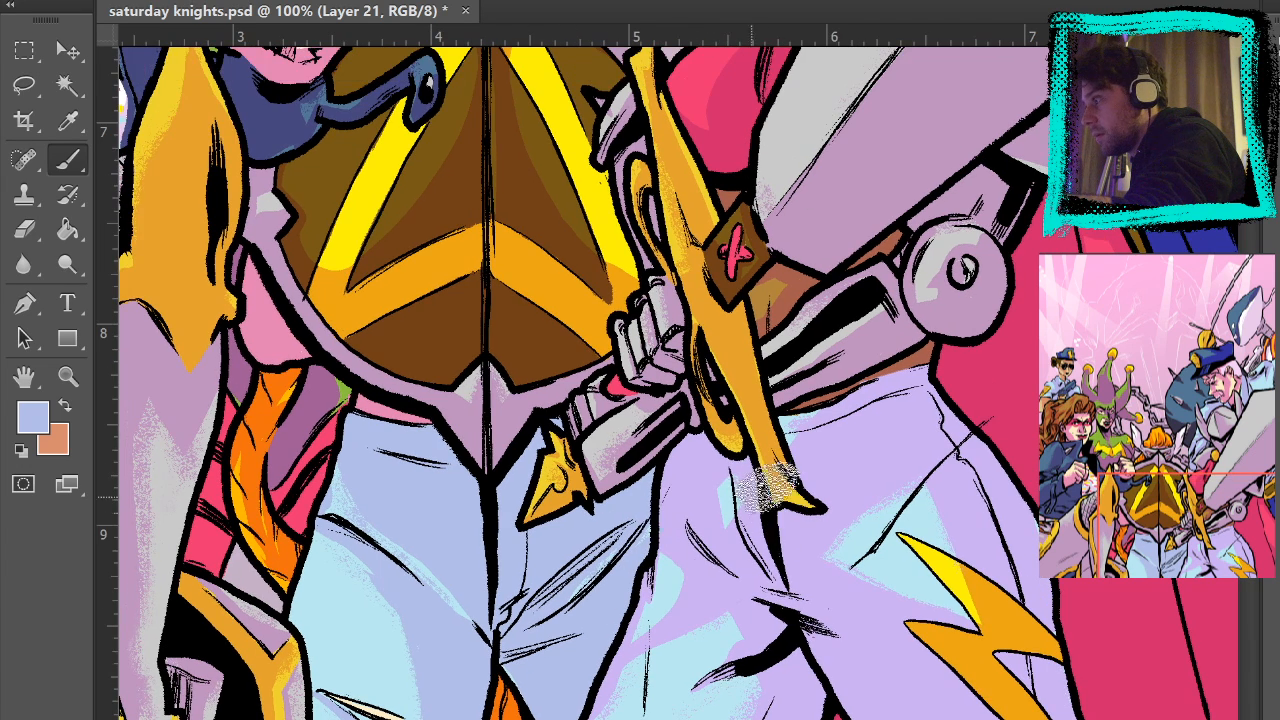
key(ctrl+0)
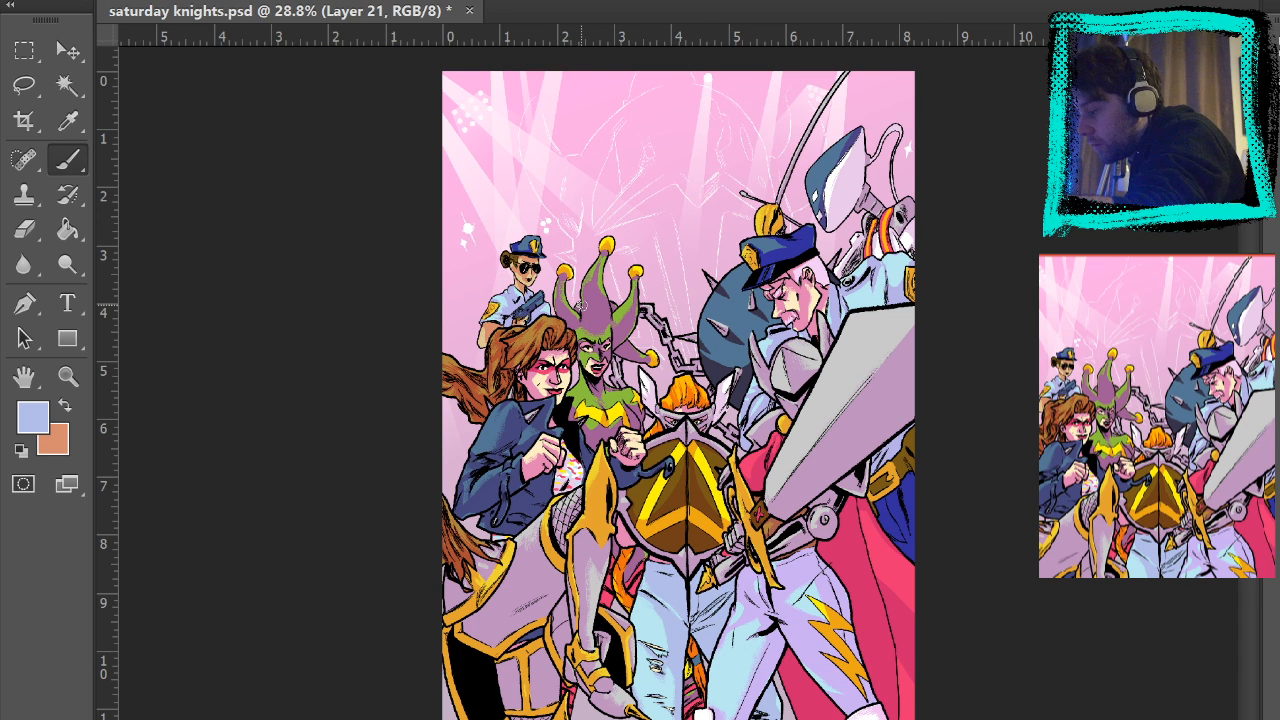
click(67, 376)
click(697, 669)
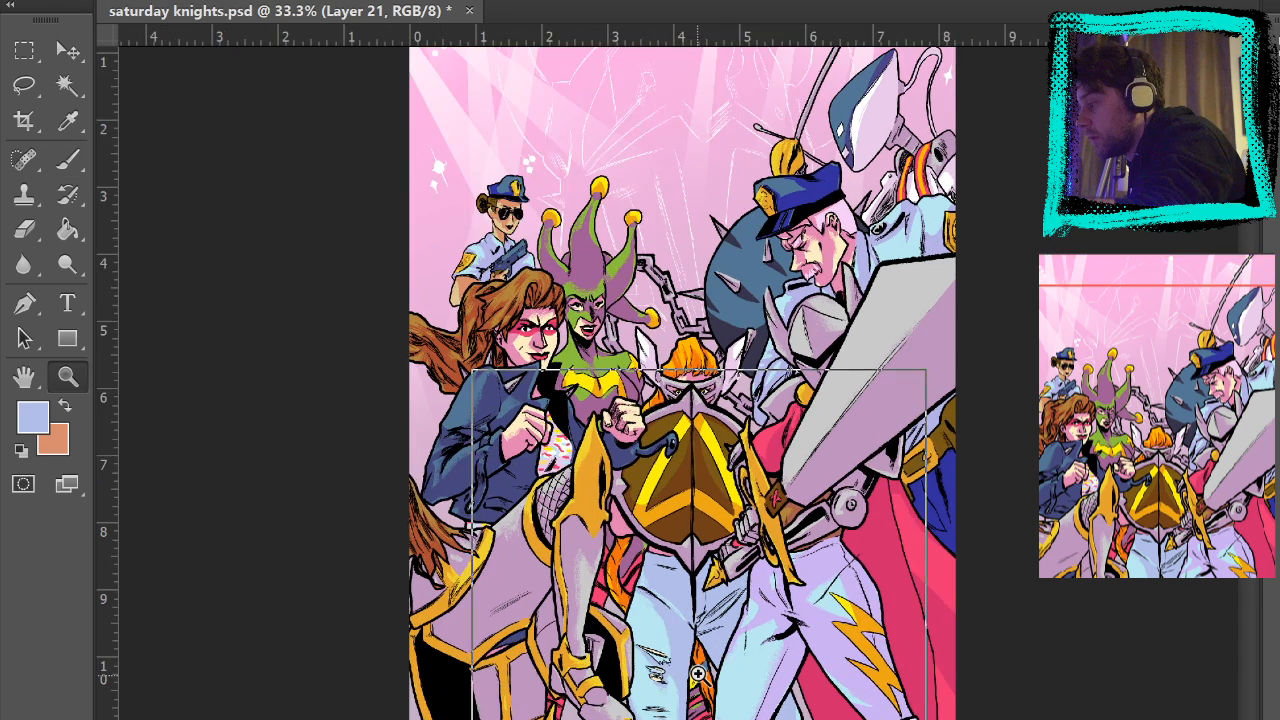
click(697, 669)
click(704, 675)
click(706, 680)
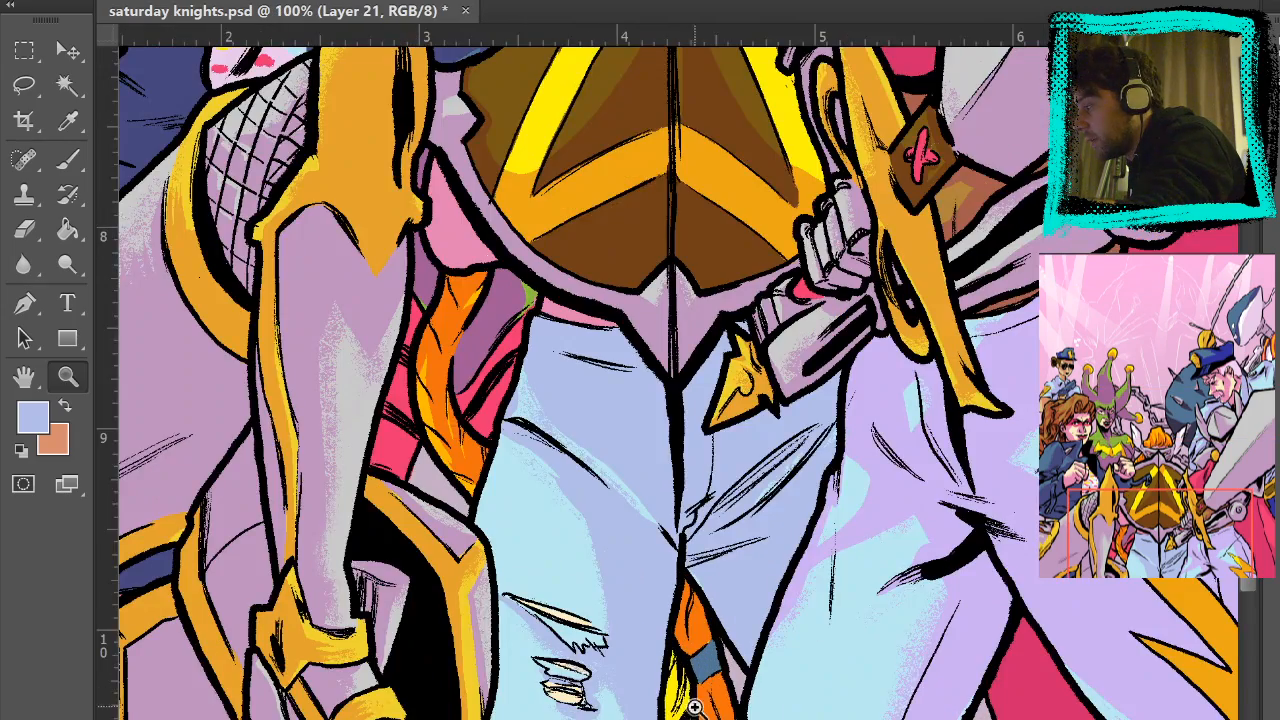
drag(713, 655, 607, 175)
drag(811, 279, 743, 500)
key(b)
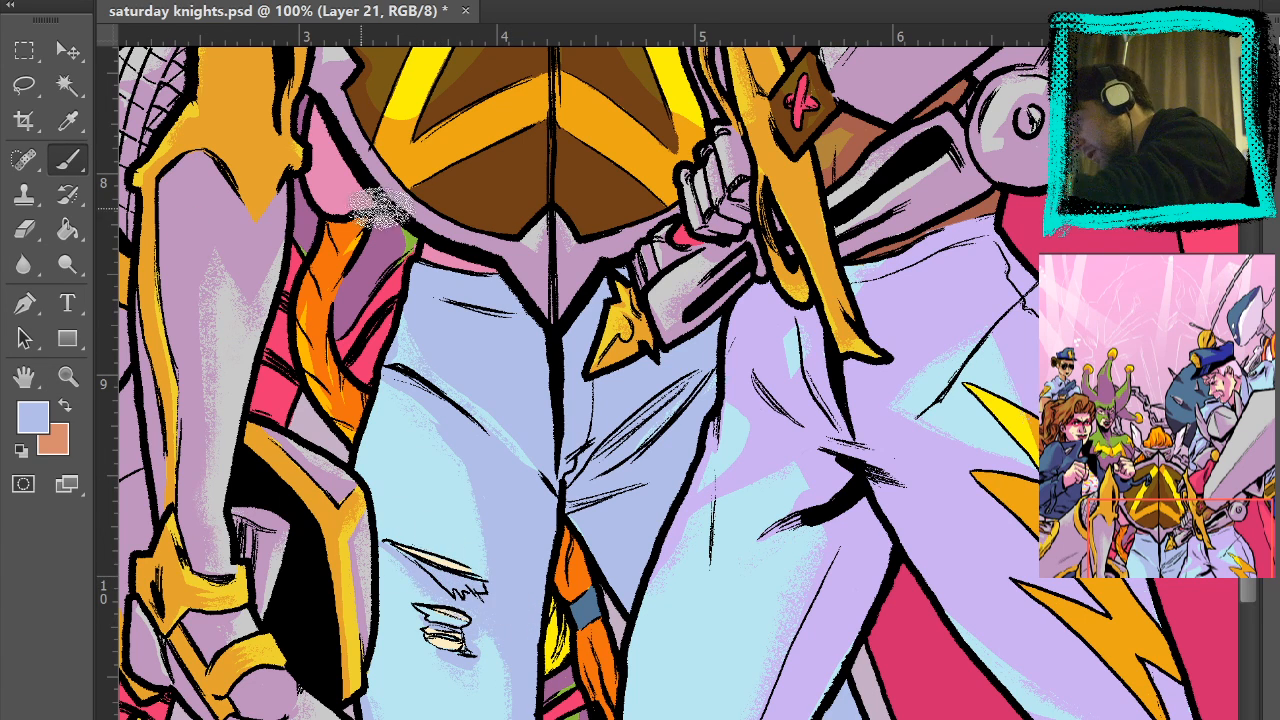
drag(672, 241, 601, 82)
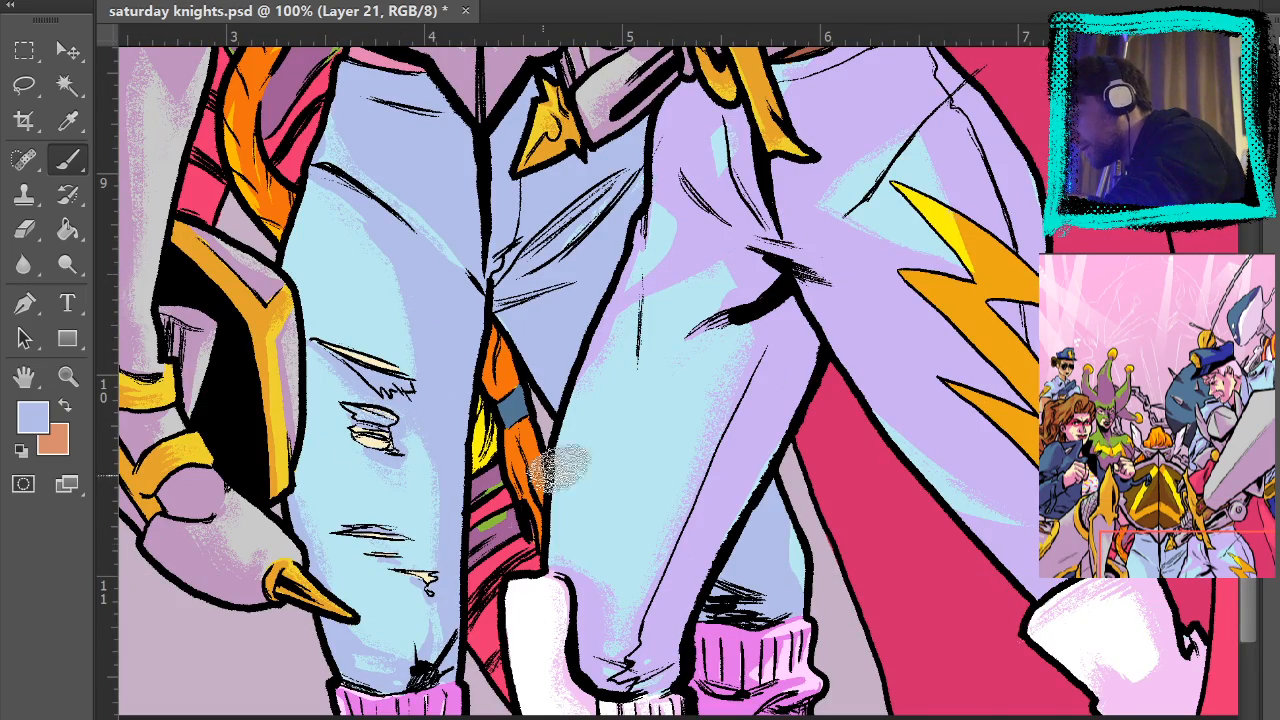
drag(698, 538, 717, 506)
drag(906, 239, 717, 467)
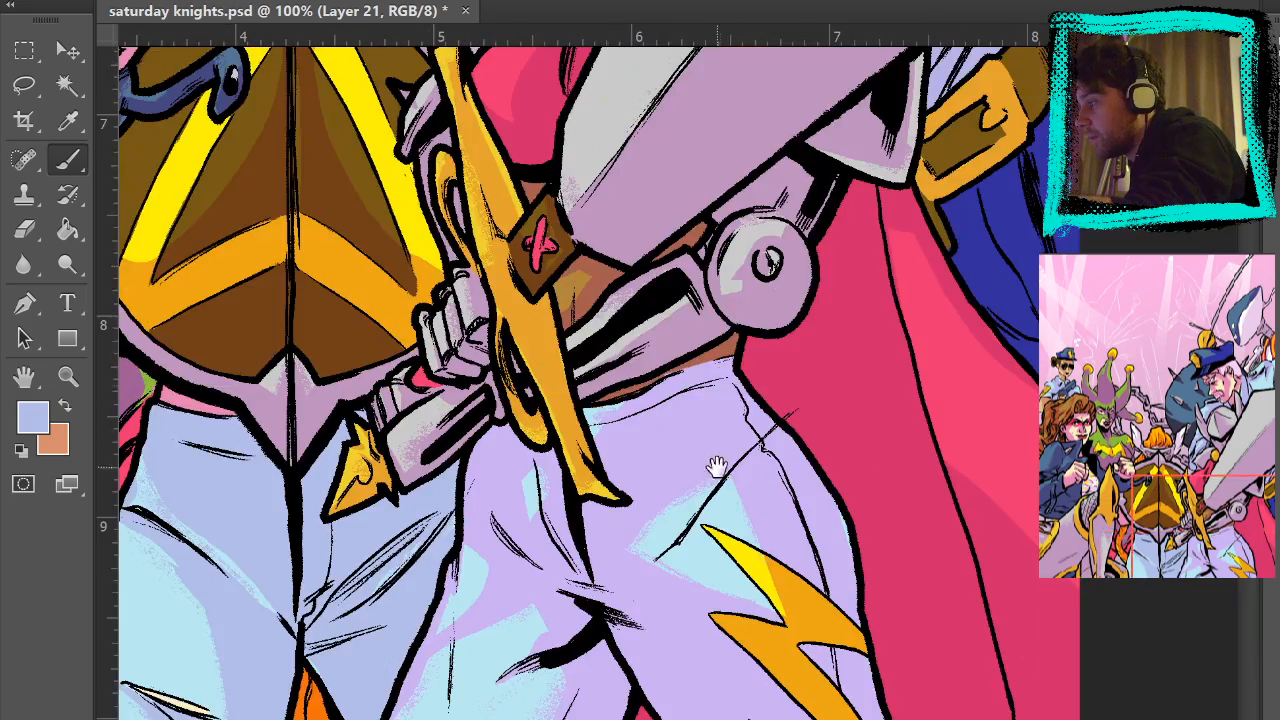
- Examine the shield, helmets, jester, spiked ball and lance up close for hard shading edges still needing texture
drag(706, 232, 856, 507)
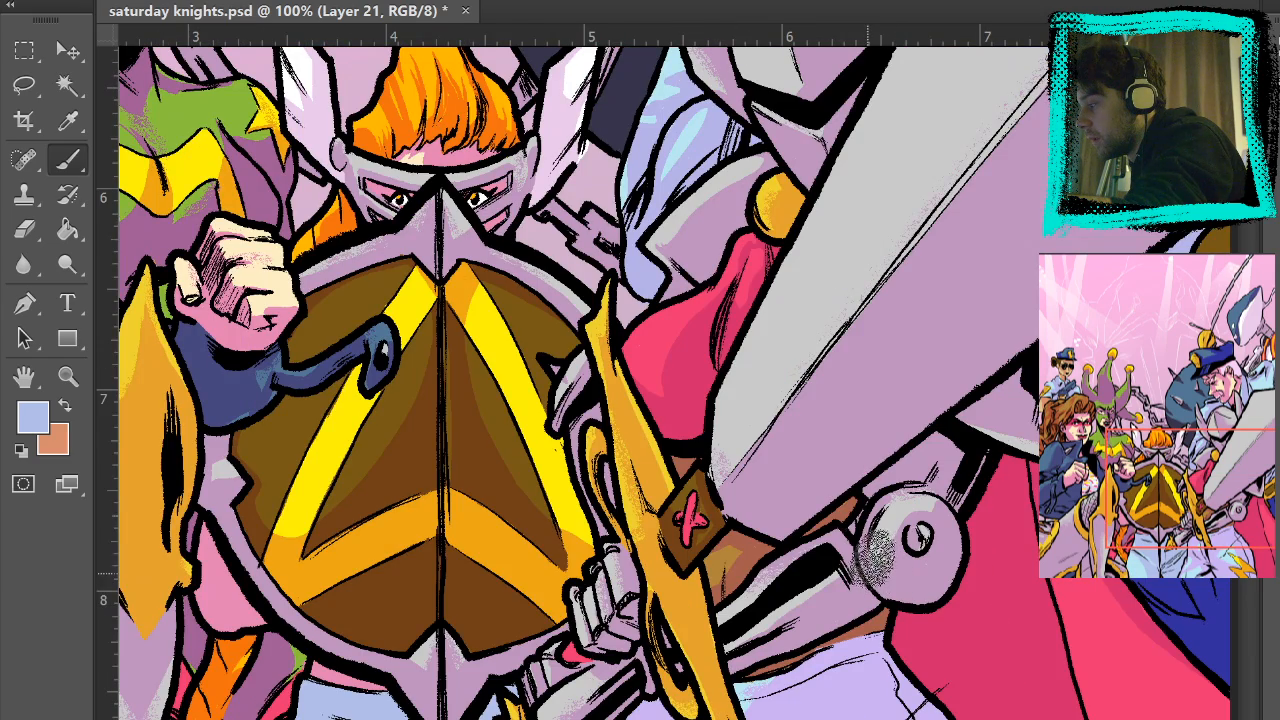
drag(698, 238, 828, 428)
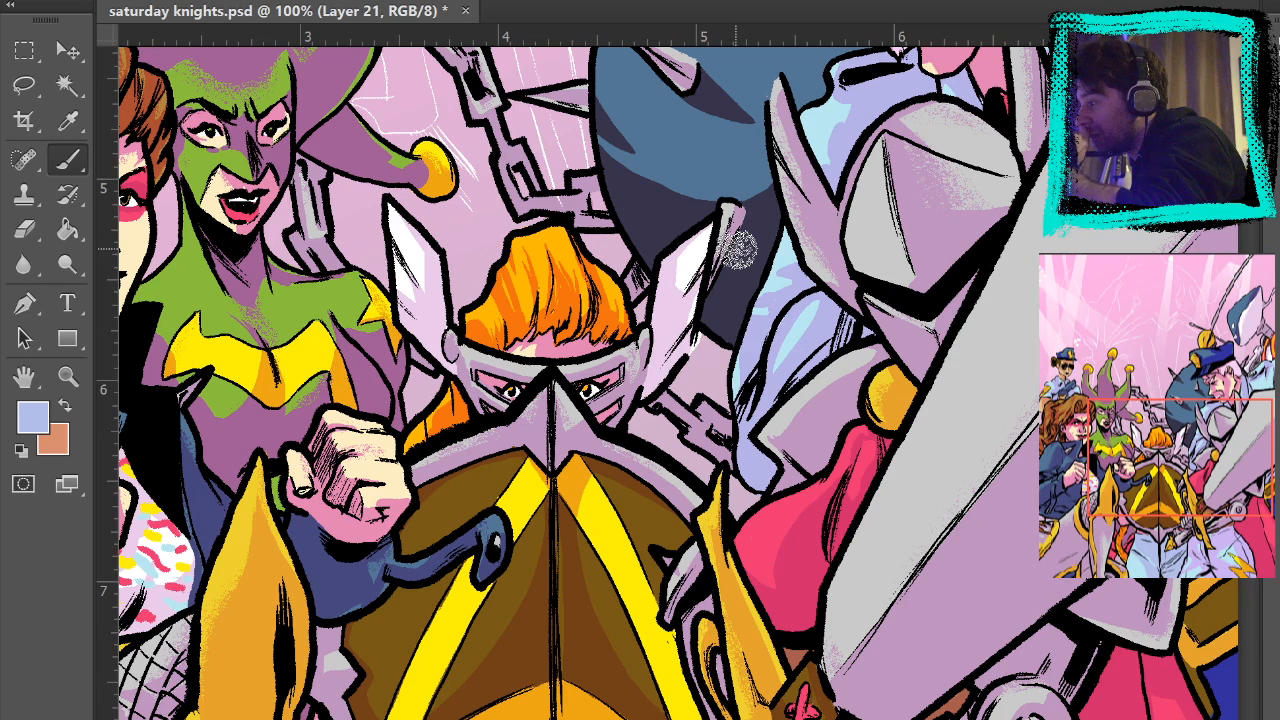
drag(735, 255, 818, 548)
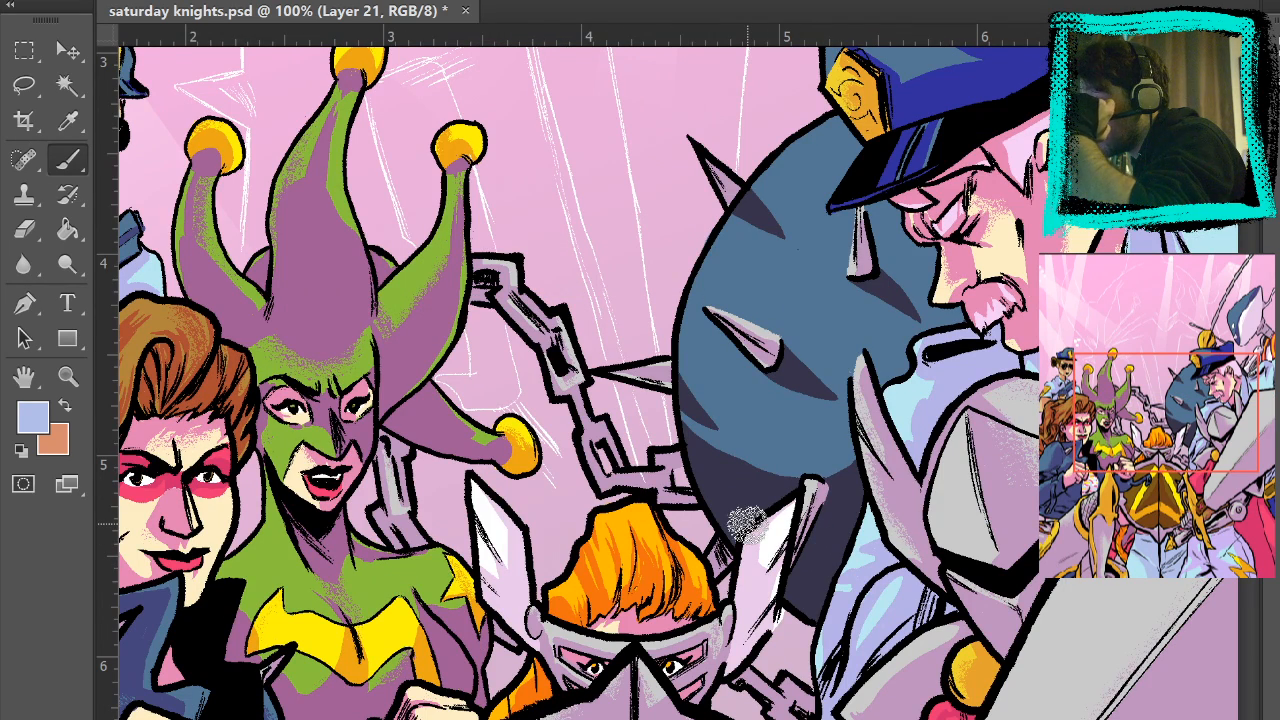
drag(673, 304, 785, 419)
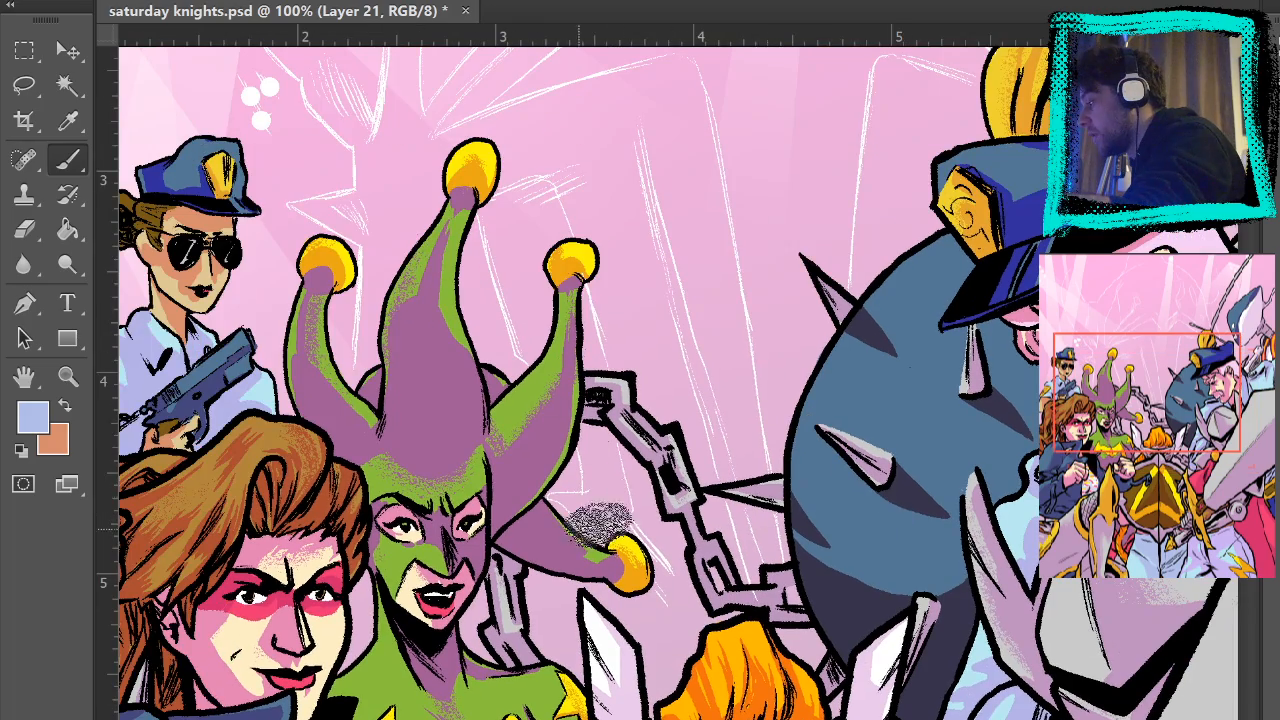
drag(1017, 429, 714, 216)
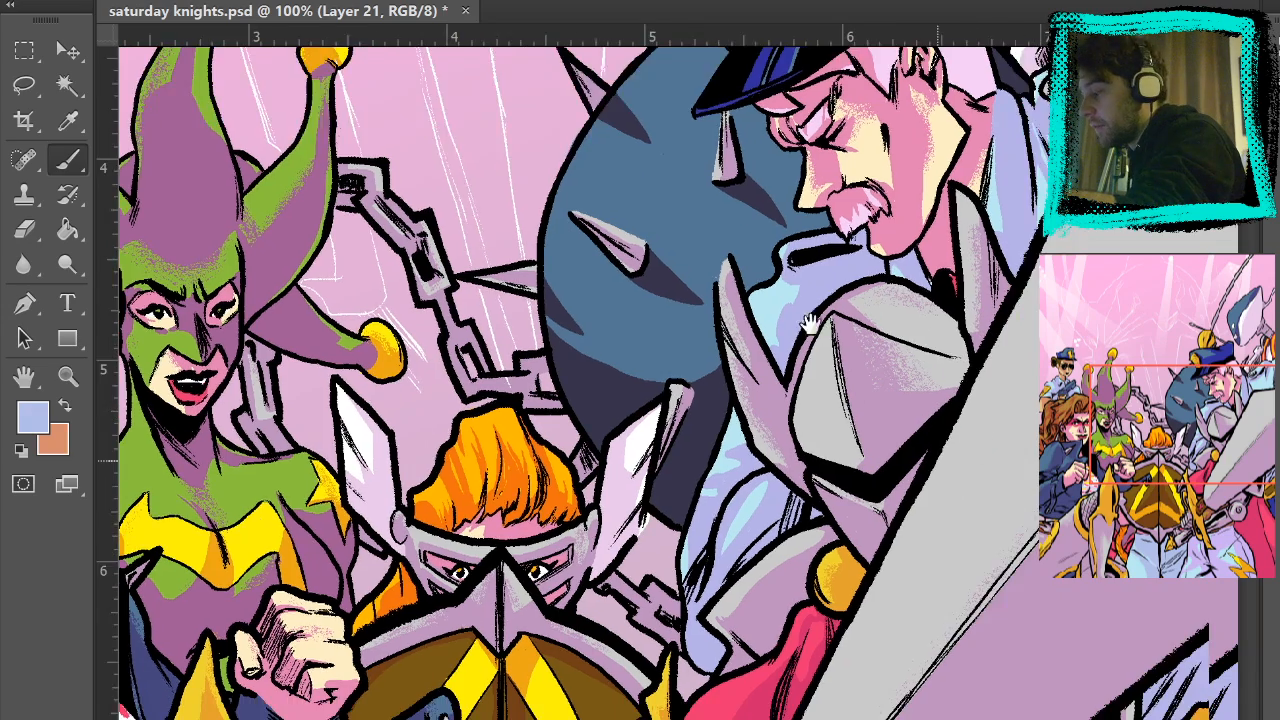
drag(810, 322, 580, 15)
drag(802, 353, 686, 88)
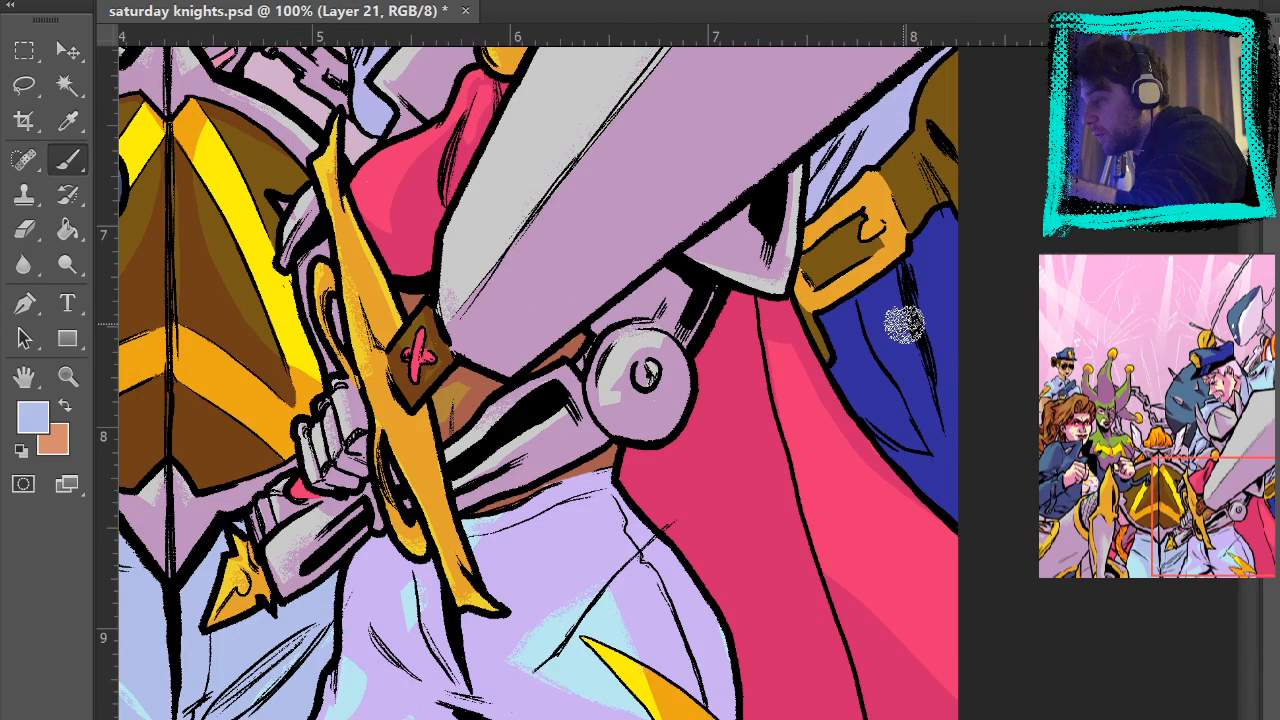
- Review the full illustration, then inspect the textured jeans, lightning-bolt trousers and boots at closer range
key(ctrl+0)
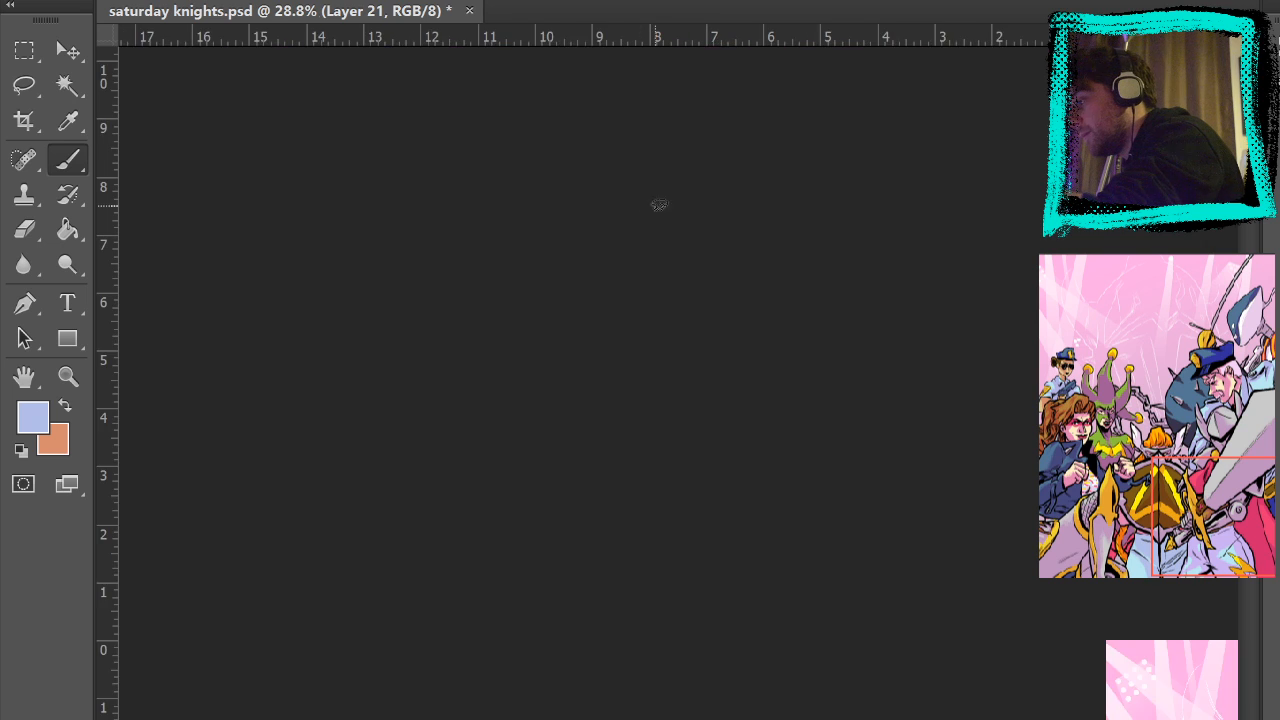
click(67, 375)
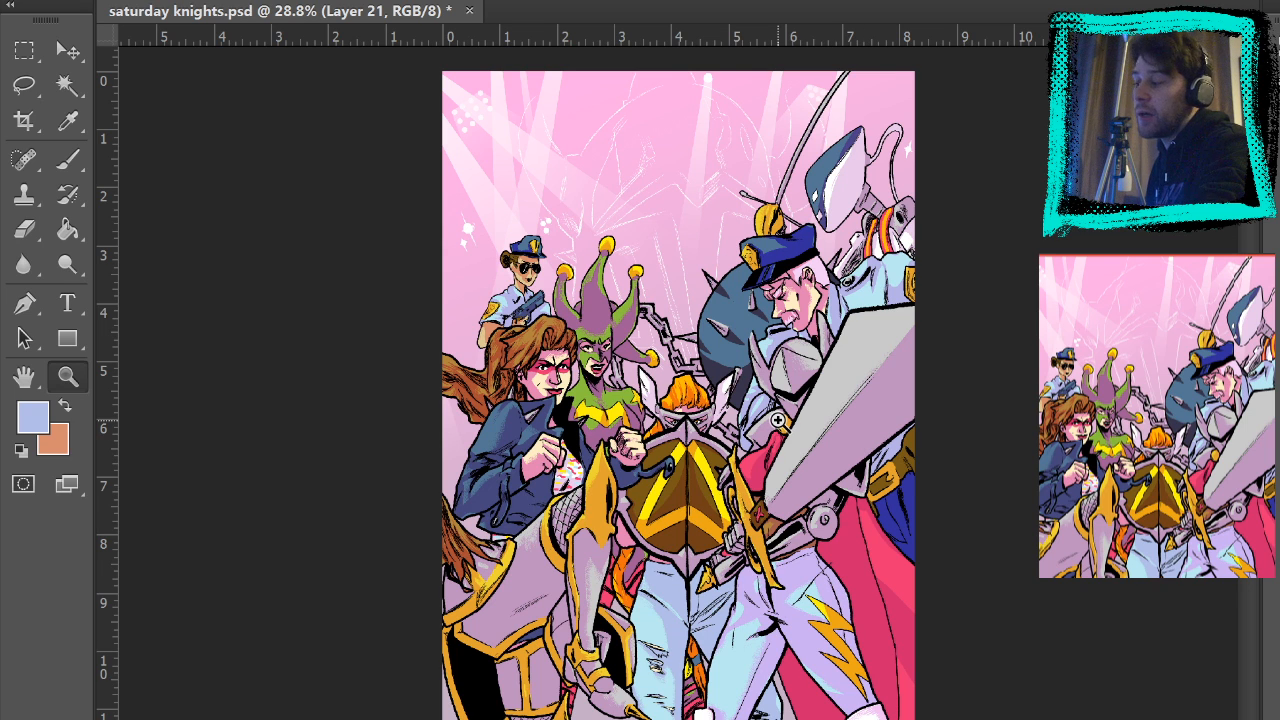
click(821, 349)
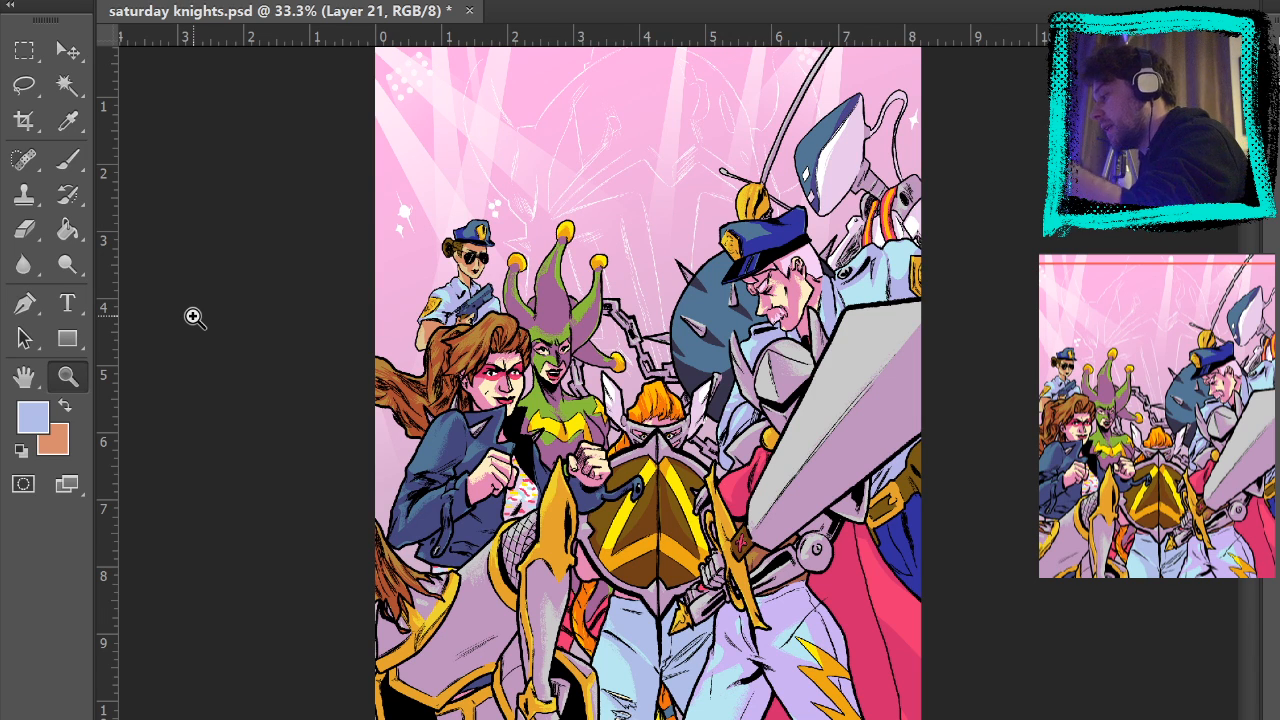
scroll(802, 604, down, 3)
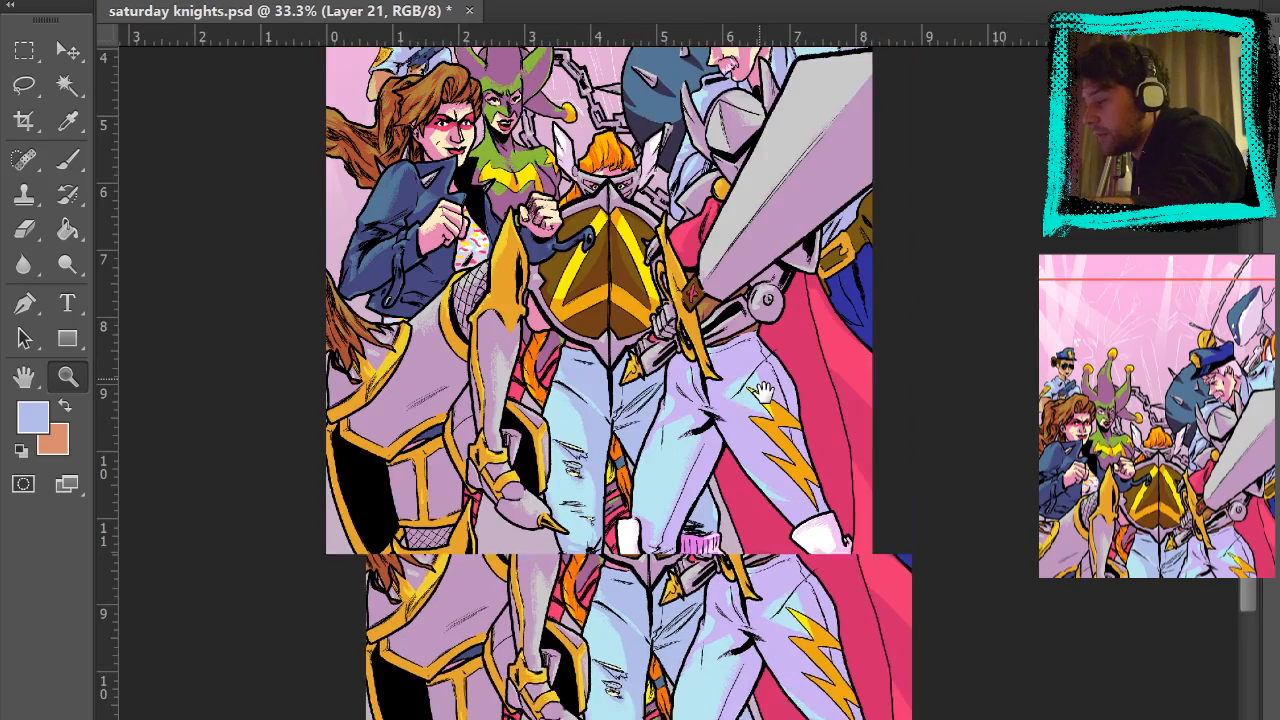
click(731, 528)
click(731, 528)
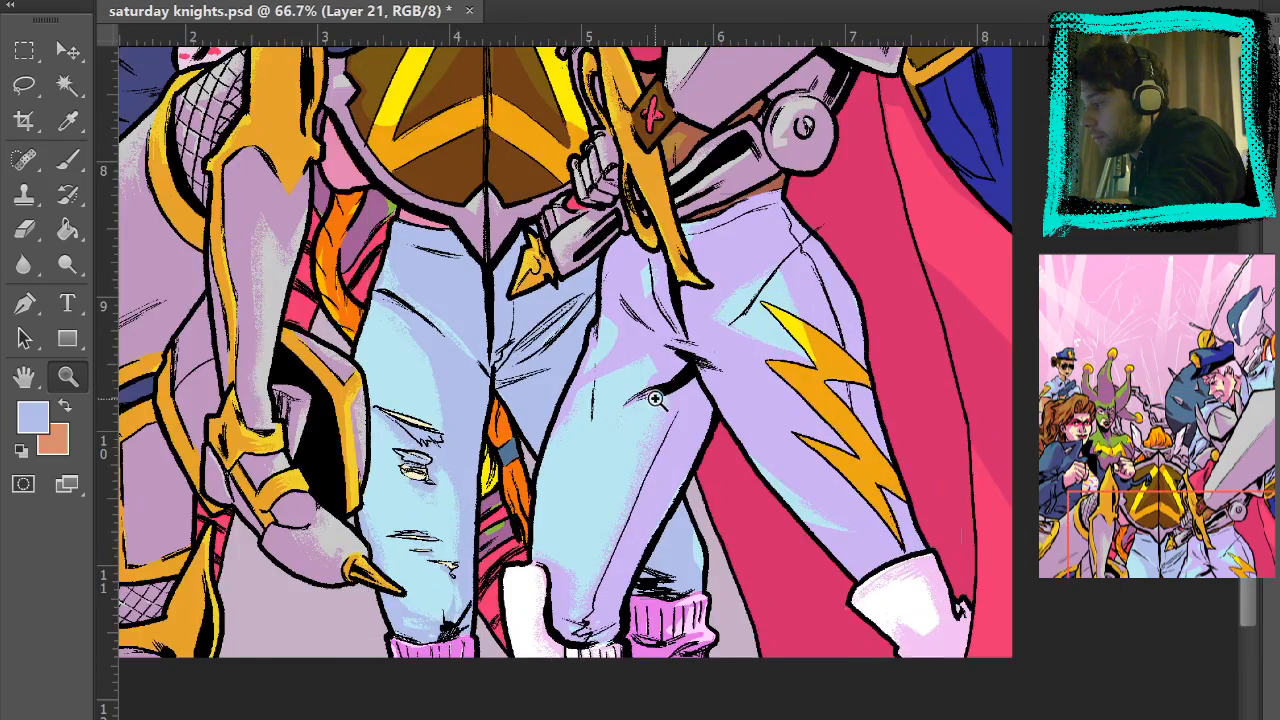
click(733, 452)
- Sample the armour's mauve and the winged helmet's pale pink shadow colours for textured brush shading on their highlight edges
click(68, 160)
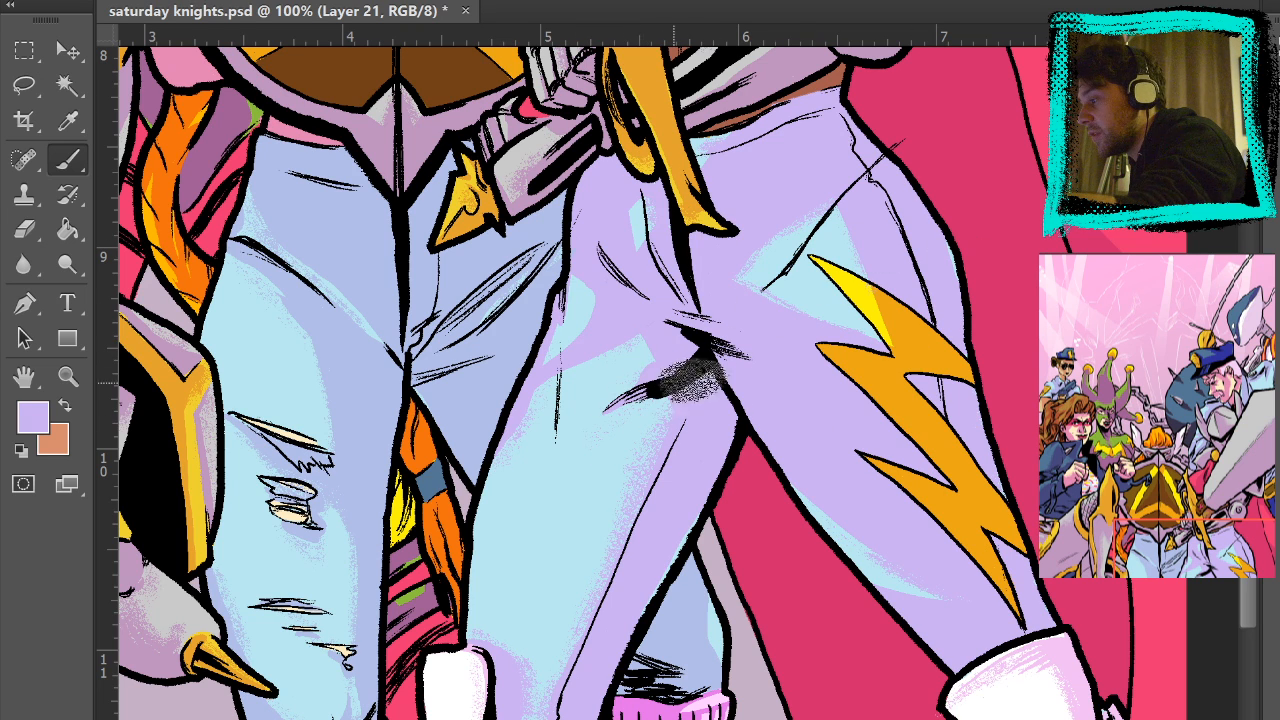
drag(943, 310, 1031, 582)
drag(969, 130, 929, 465)
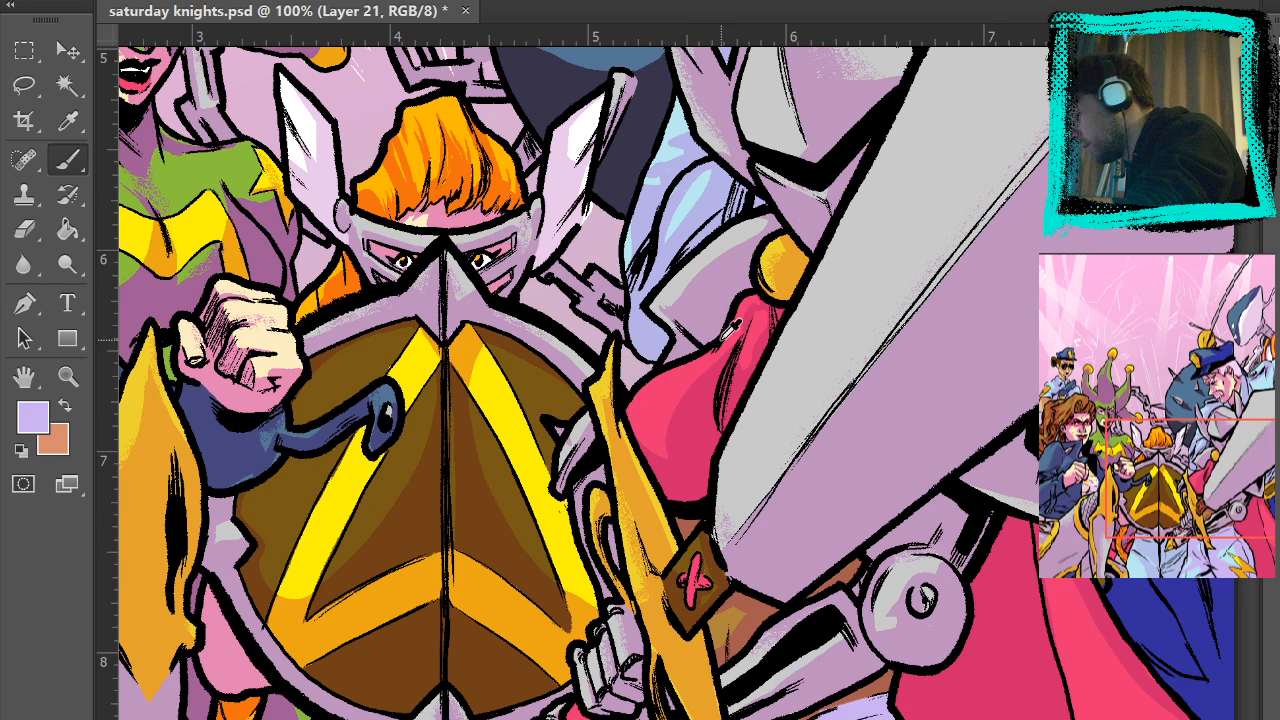
alt+click(714, 286)
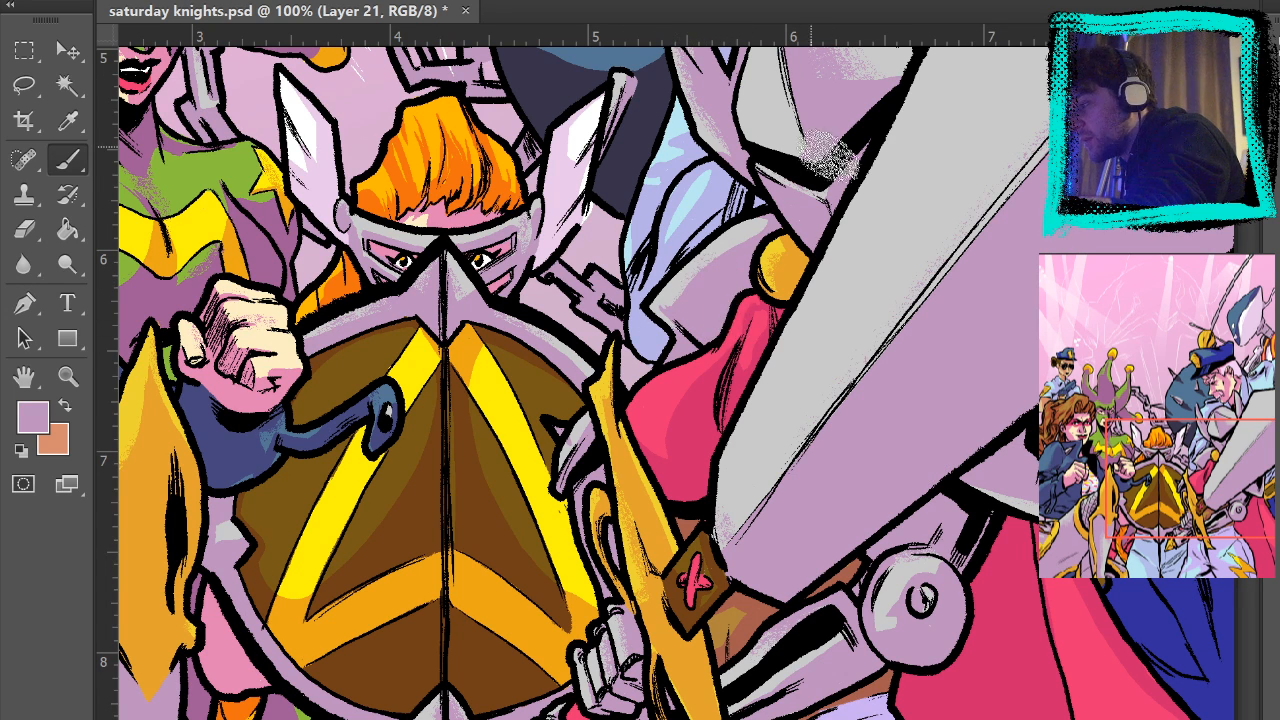
mouse_move(830, 156)
mouse_down()
mouse_move(927, 470)
mouse_move(920, 462)
mouse_up()
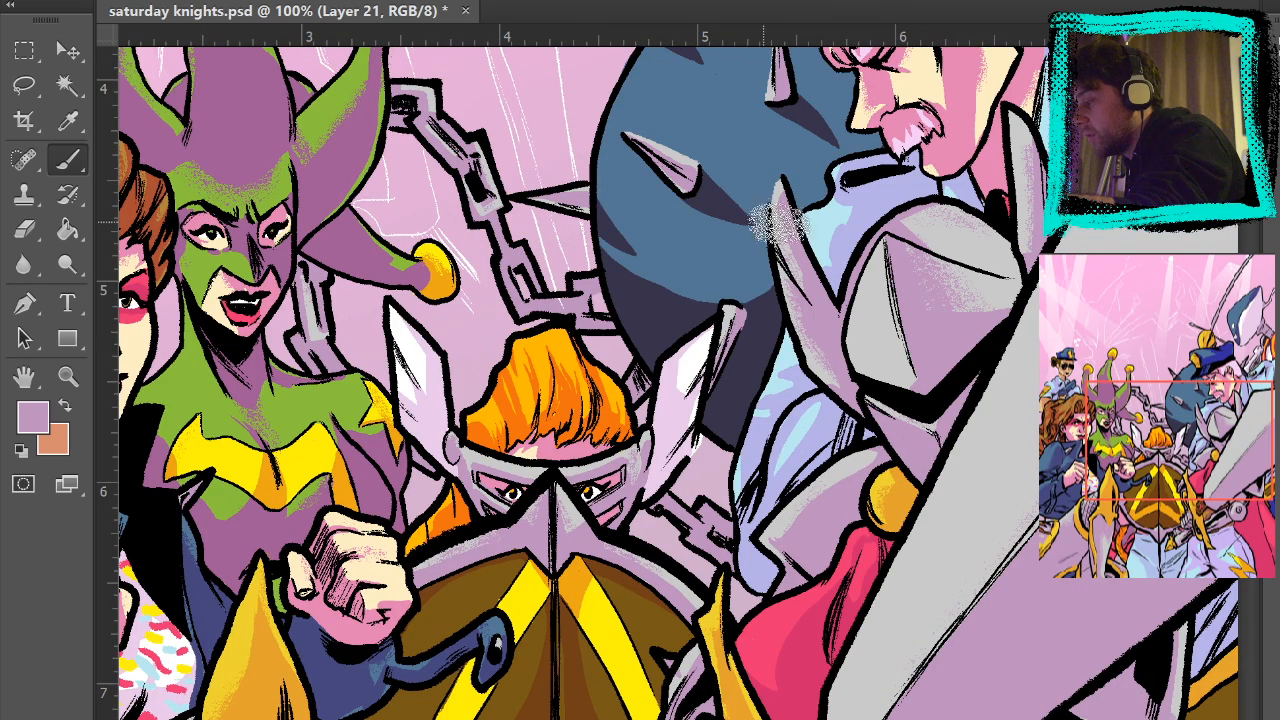
alt+click(673, 416)
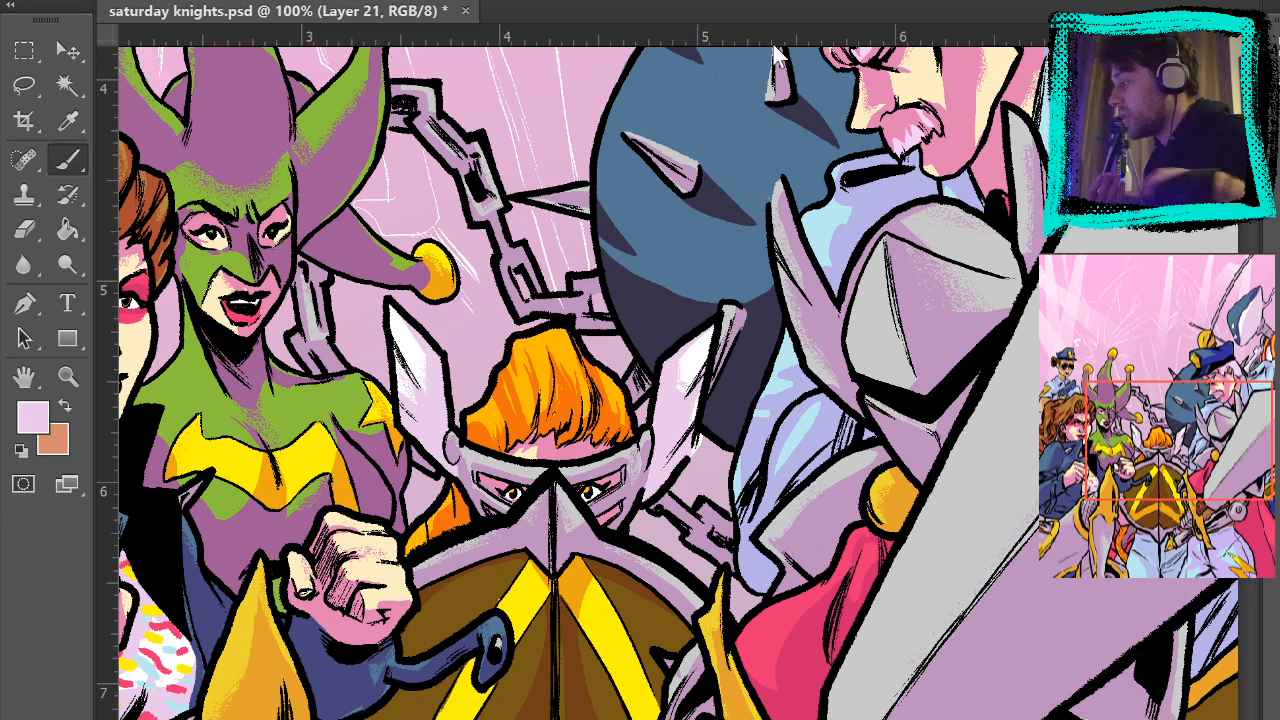
- Examine the officer, the blue-and-white robot head, the lance and the sword arm for unsoftened shading
drag(780, 278, 626, 491)
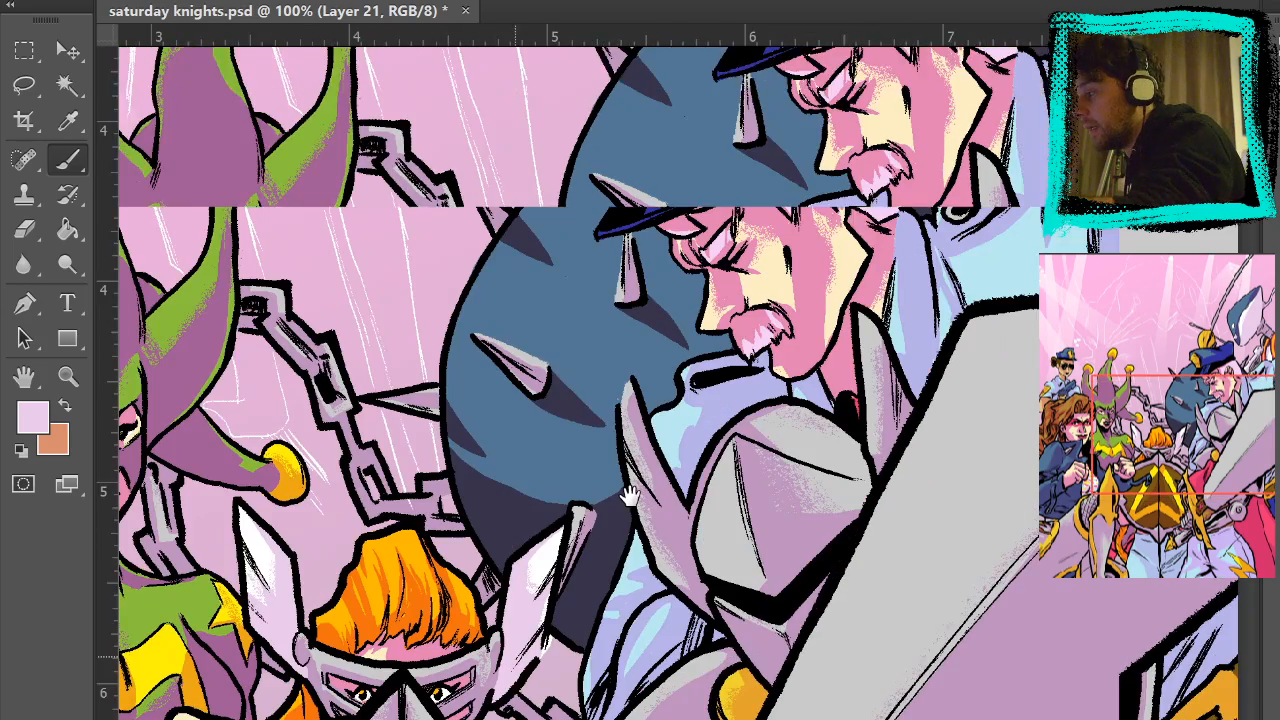
drag(968, 198, 728, 387)
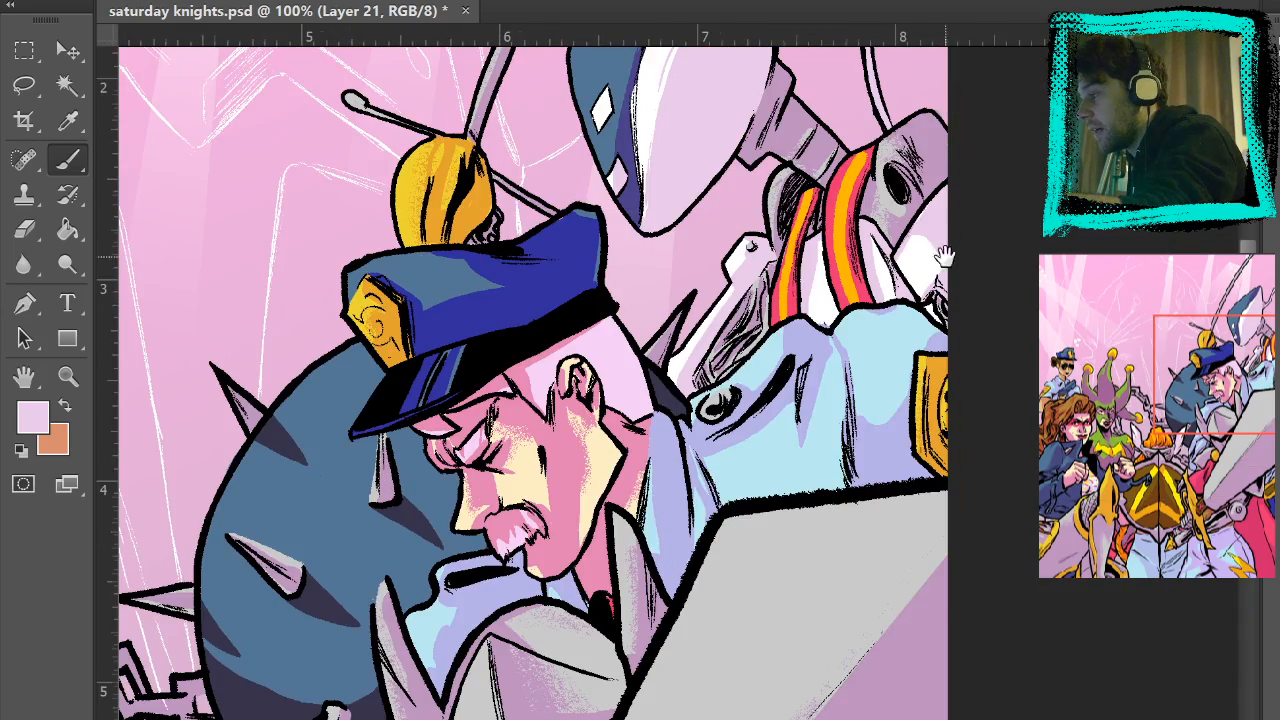
drag(944, 258, 993, 536)
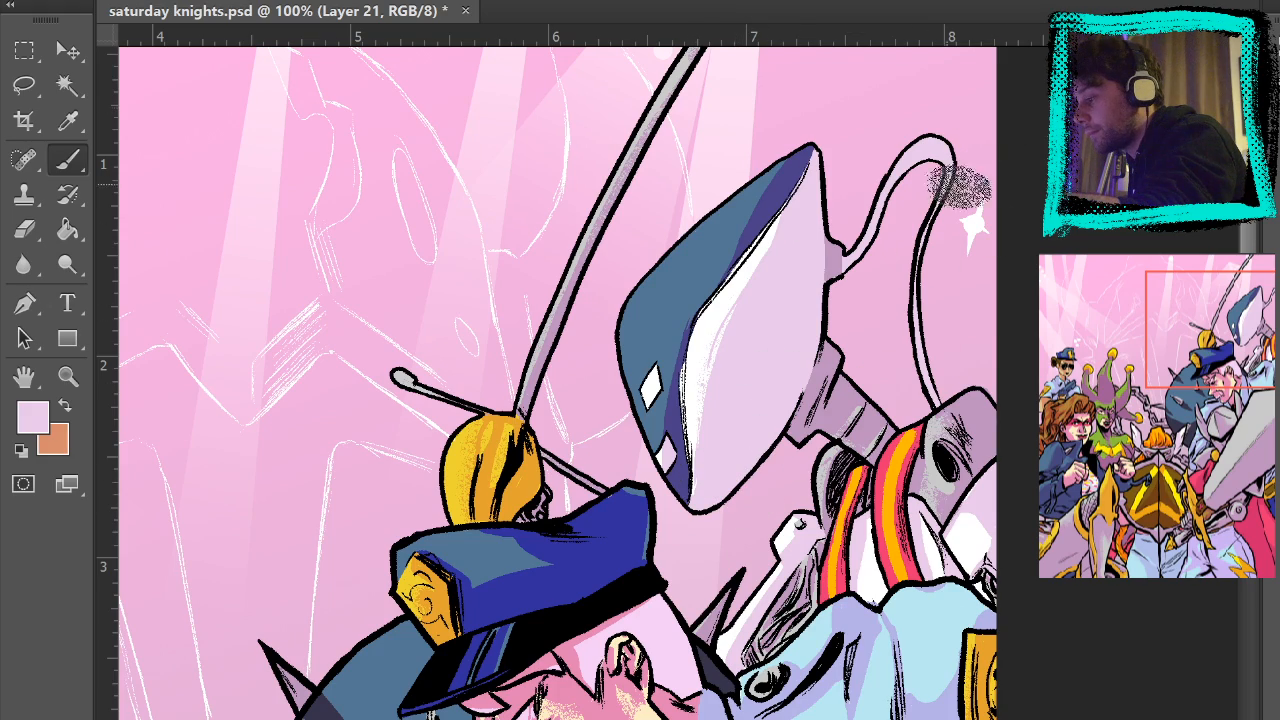
drag(869, 249, 909, 189)
drag(880, 498, 937, 168)
drag(890, 483, 944, 123)
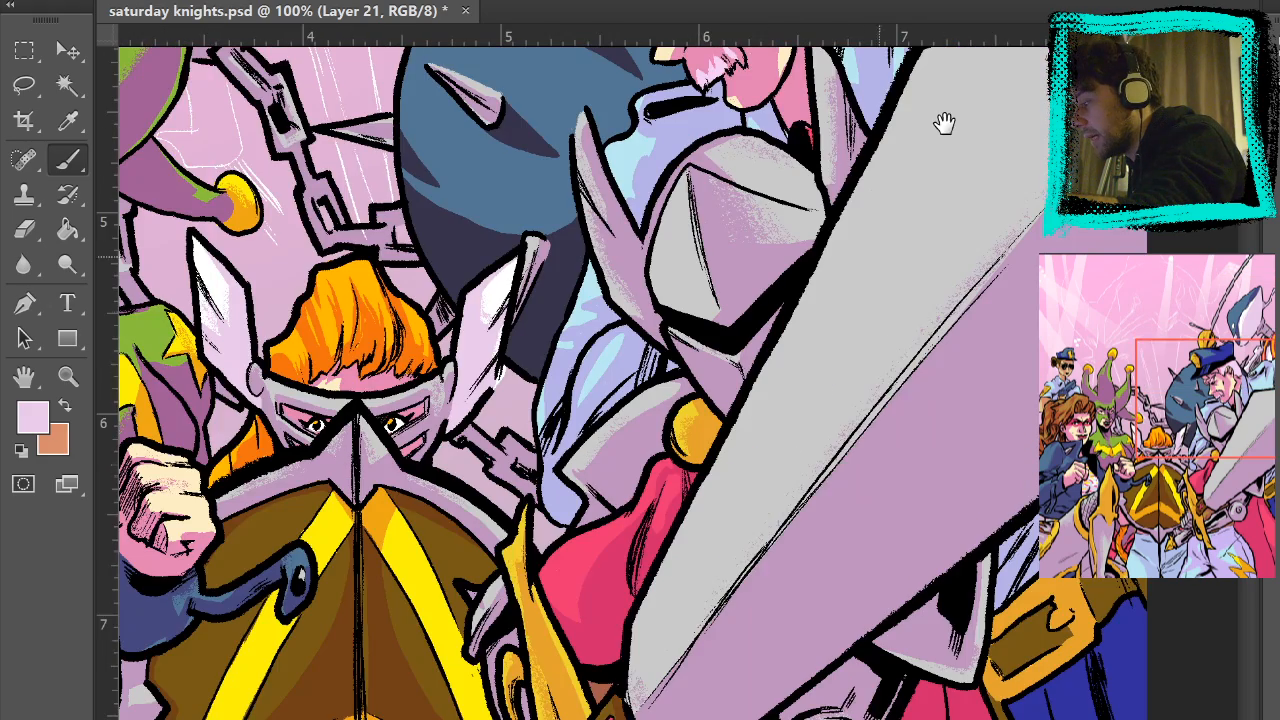
drag(858, 443, 911, 40)
drag(954, 318, 911, 75)
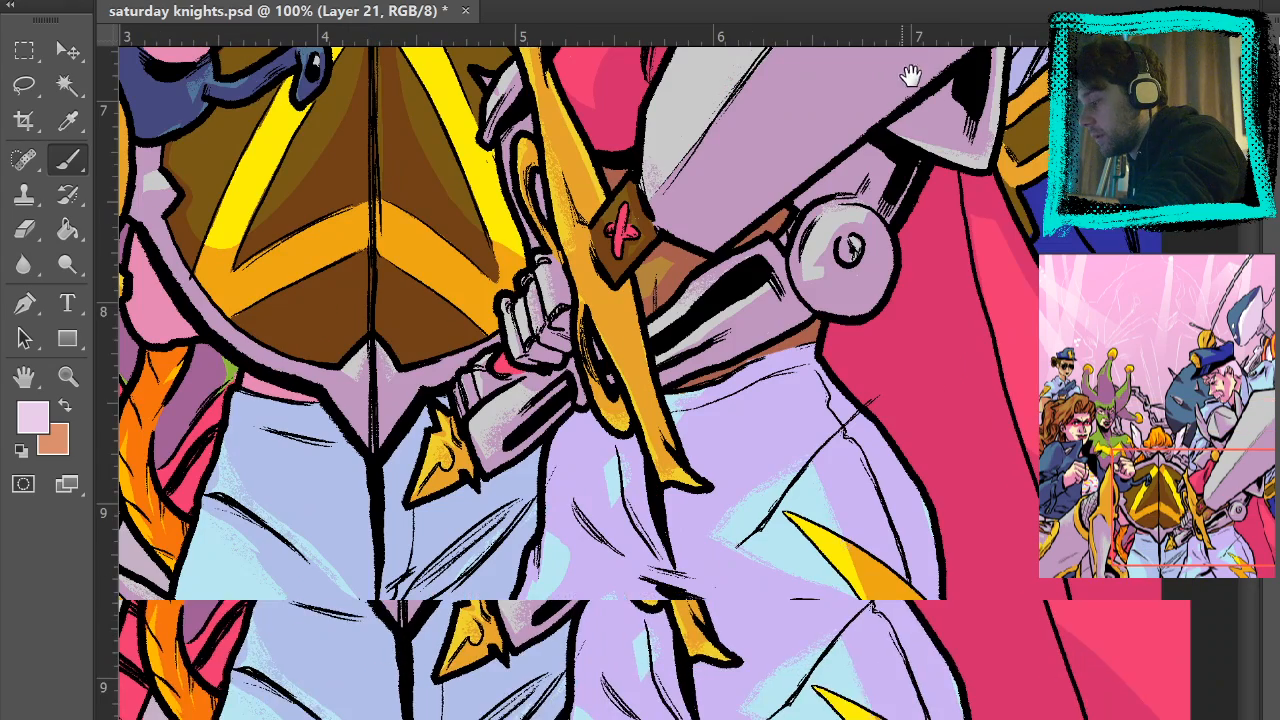
- Sample the reddish-brown shadow of the bare midriff beside the sword for textured shading, and undo the last brush stroke
alt+click(690, 268)
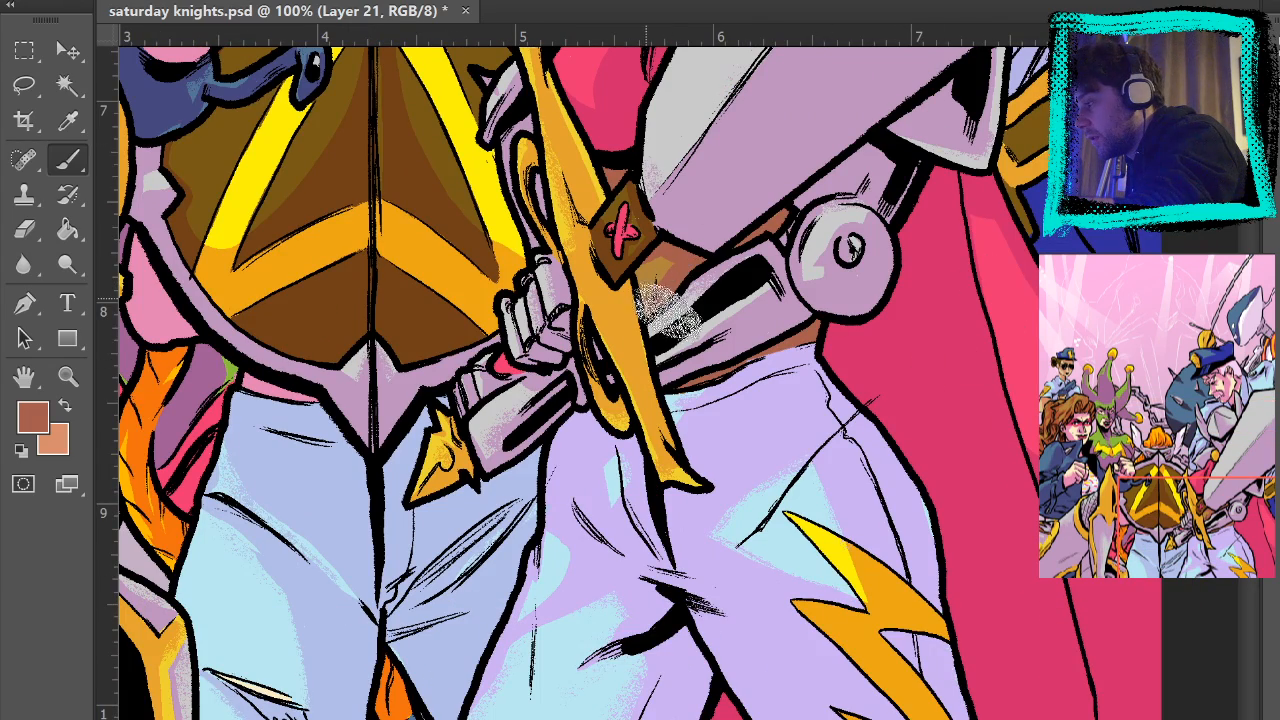
mouse_move(735, 162)
mouse_down()
mouse_move(796, 235)
mouse_move(681, 305)
mouse_move(671, 295)
mouse_move(696, 250)
mouse_move(666, 315)
mouse_move(748, 235)
mouse_move(878, 226)
mouse_up()
key(ctrl+z)
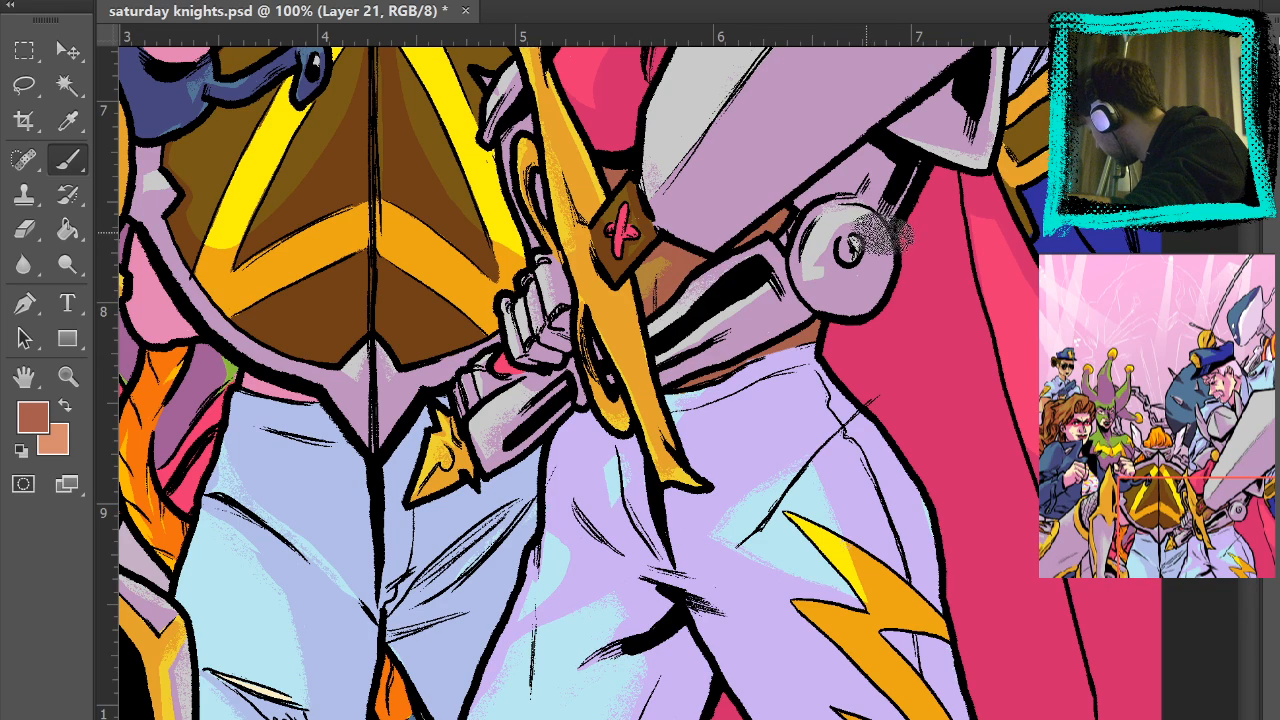
- Soften the highlight edge on the red sleeve beside the lance with textured crimson brush strokes
scroll(870, 250, up, 5)
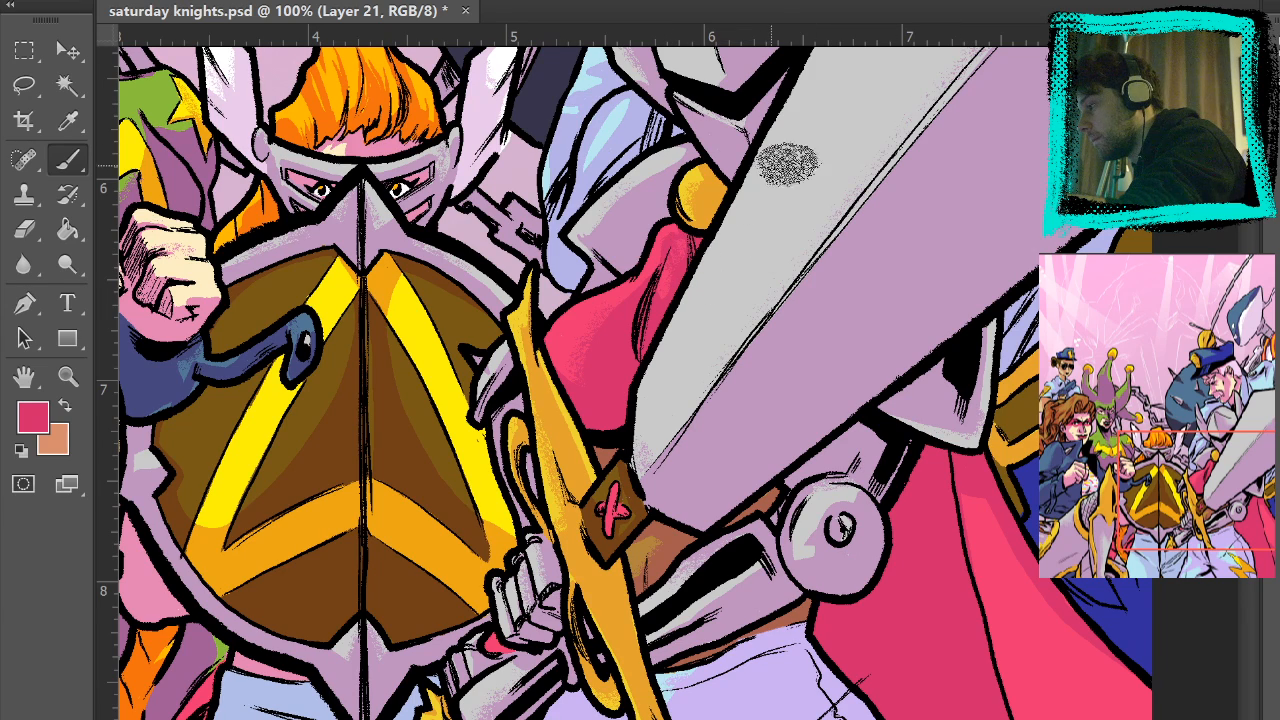
drag(891, 194, 744, 468)
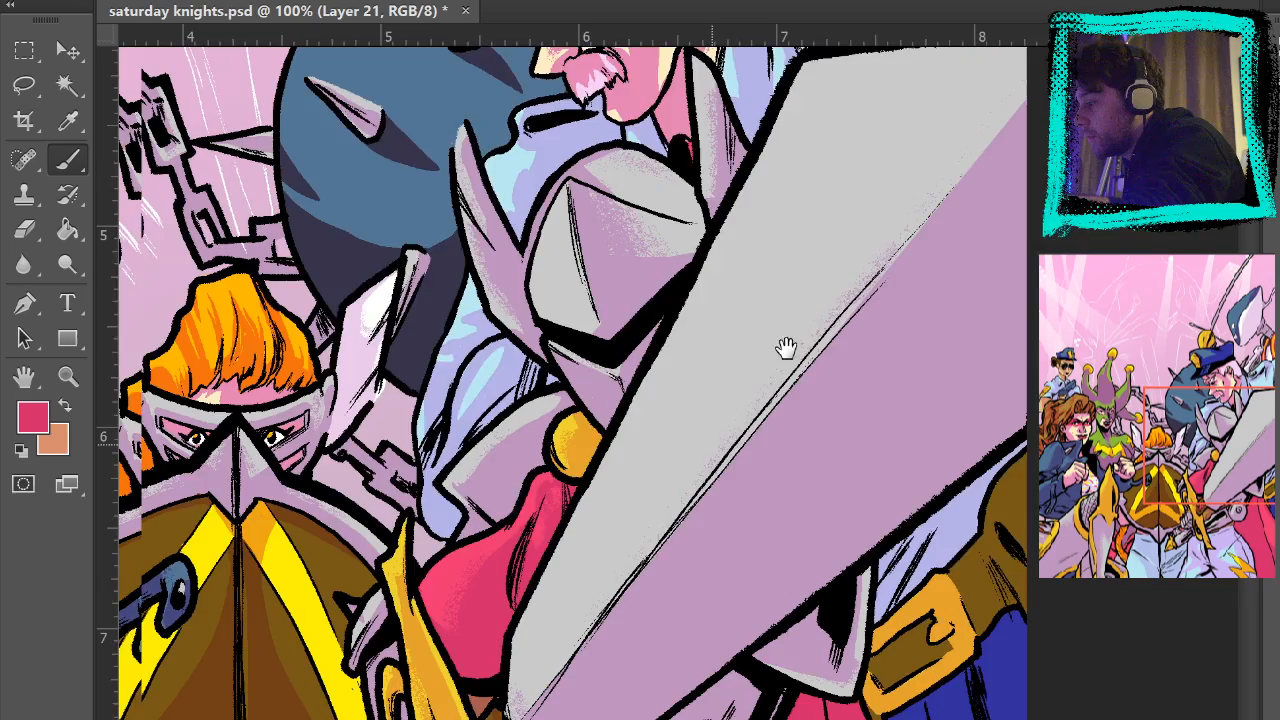
drag(786, 349, 934, 186)
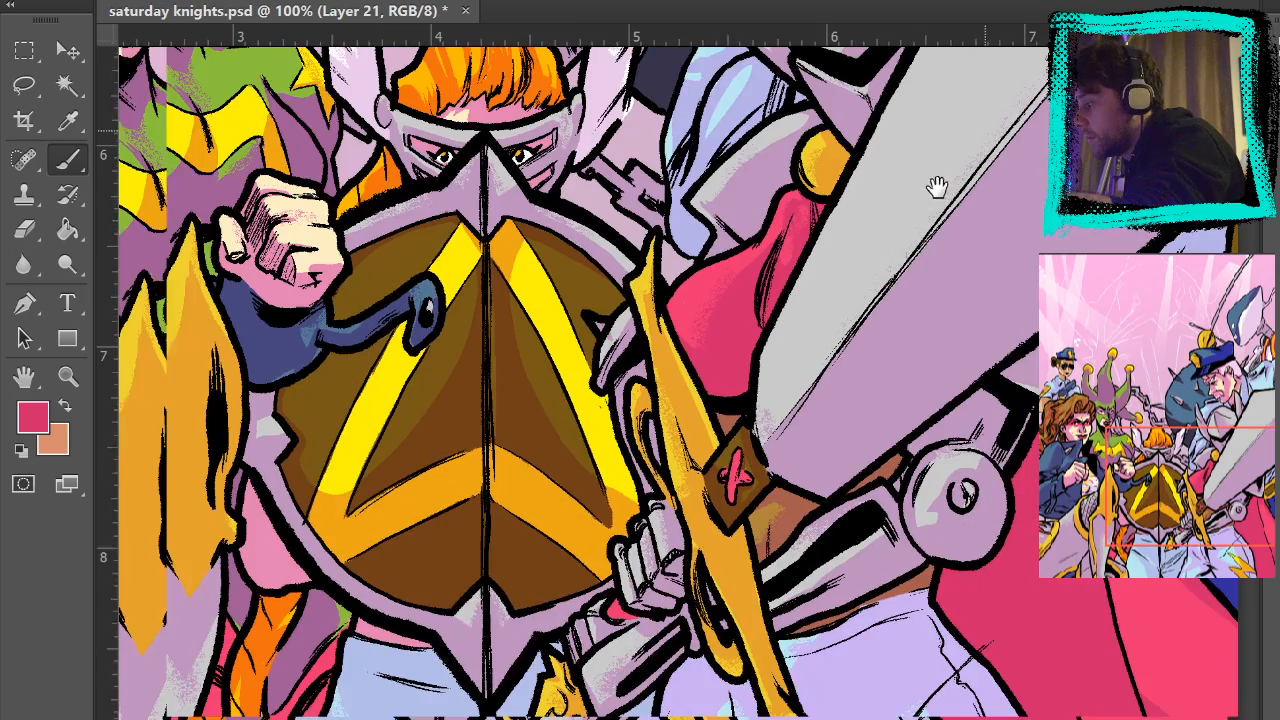
- Blend the bright pink folds of the cape into its shadows with textured crimson strokes from the belt to the boot
mouse_move(977, 417)
mouse_down()
mouse_move(843, 231)
mouse_move(752, 160)
mouse_move(880, 311)
mouse_move(762, 209)
mouse_up()
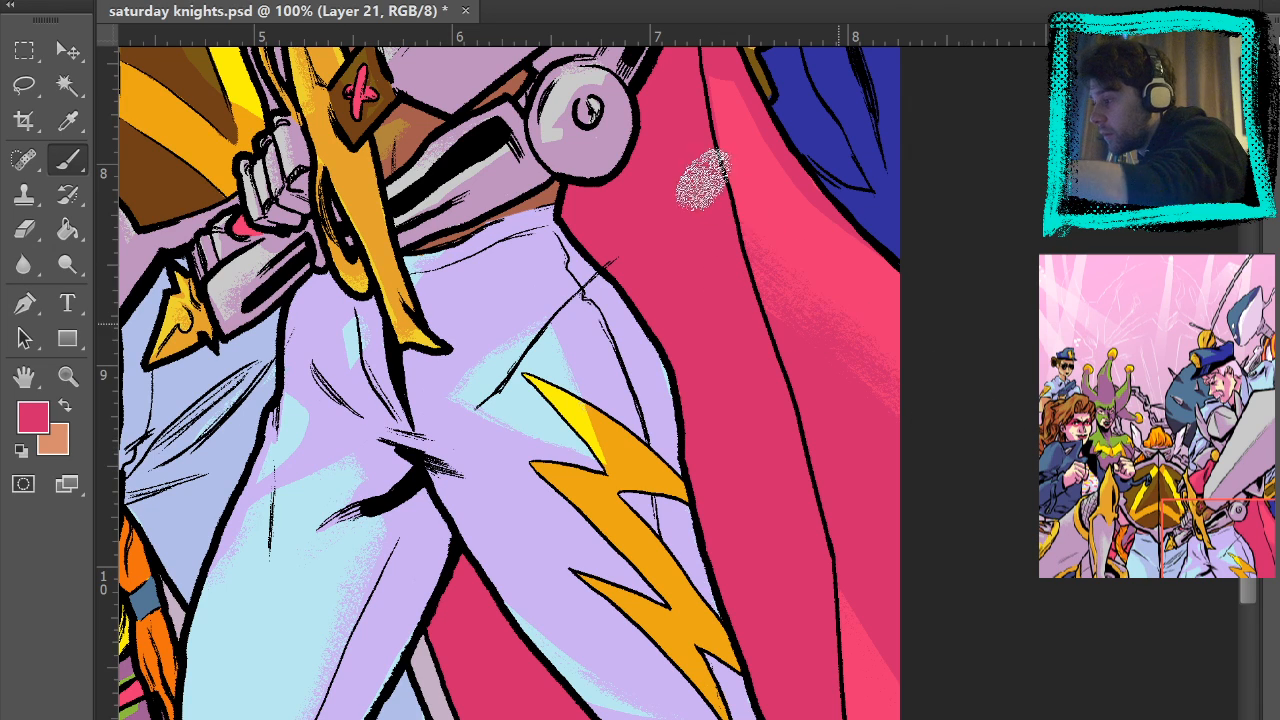
drag(1061, 639, 940, 319)
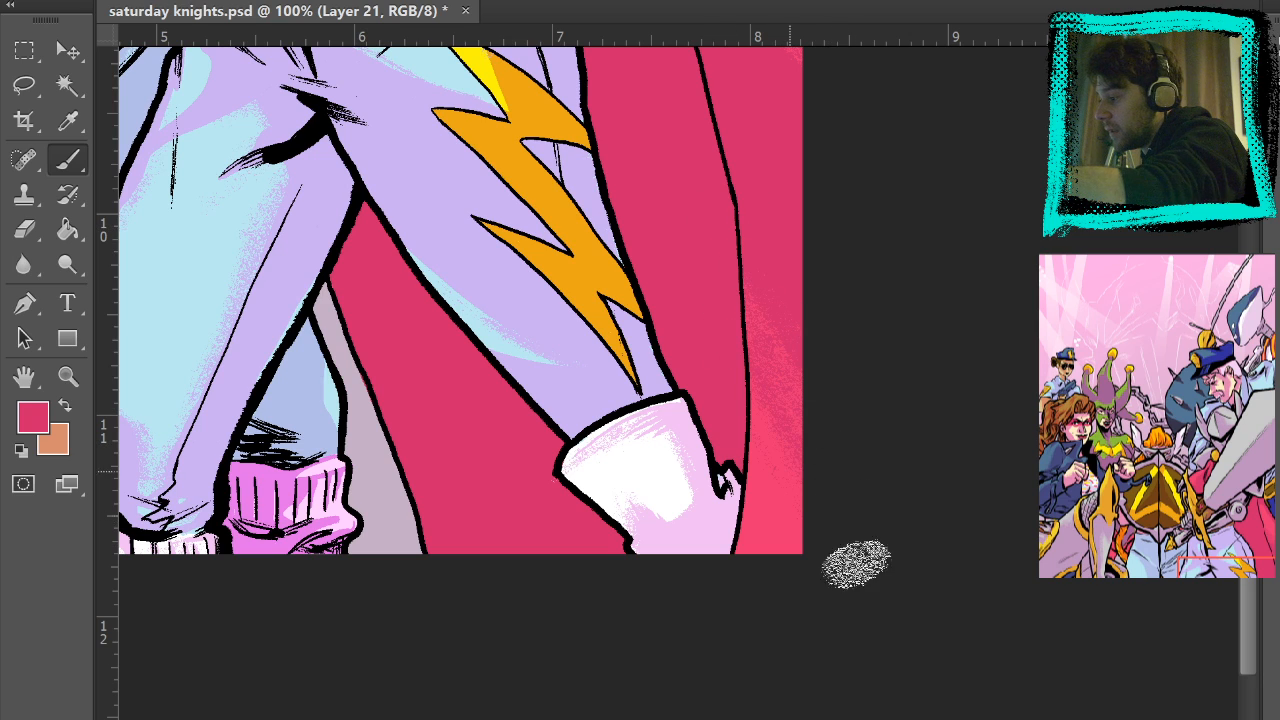
drag(966, 214, 998, 643)
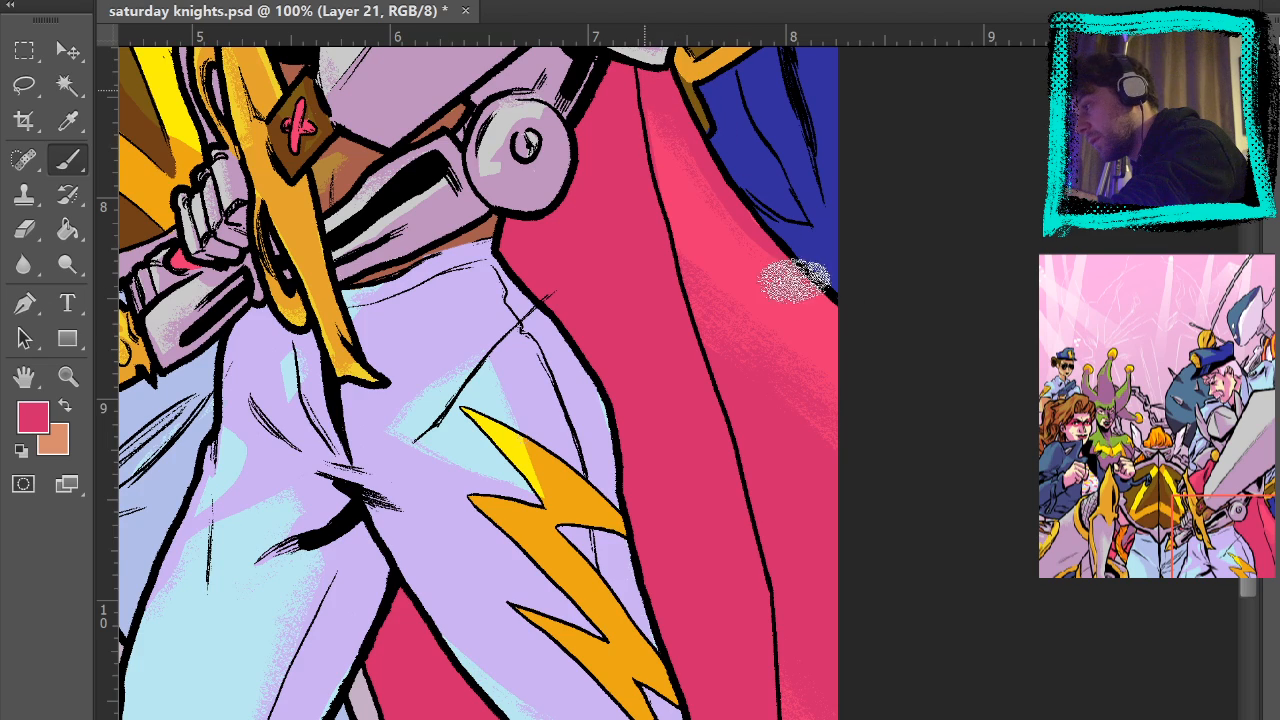
drag(1022, 326, 1040, 510)
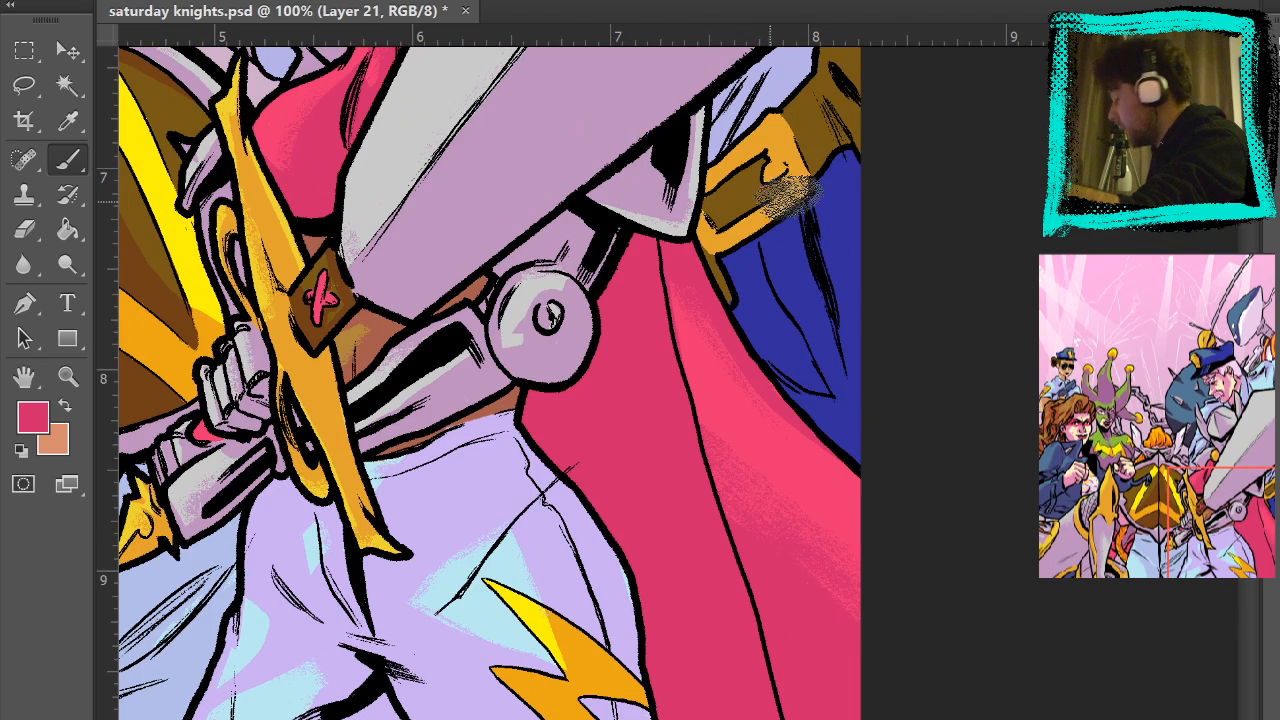
- Sample the trousers' lilac shadow and soften the edges of the light-blue highlights on the thighs with textured strokes
drag(640, 606, 623, 86)
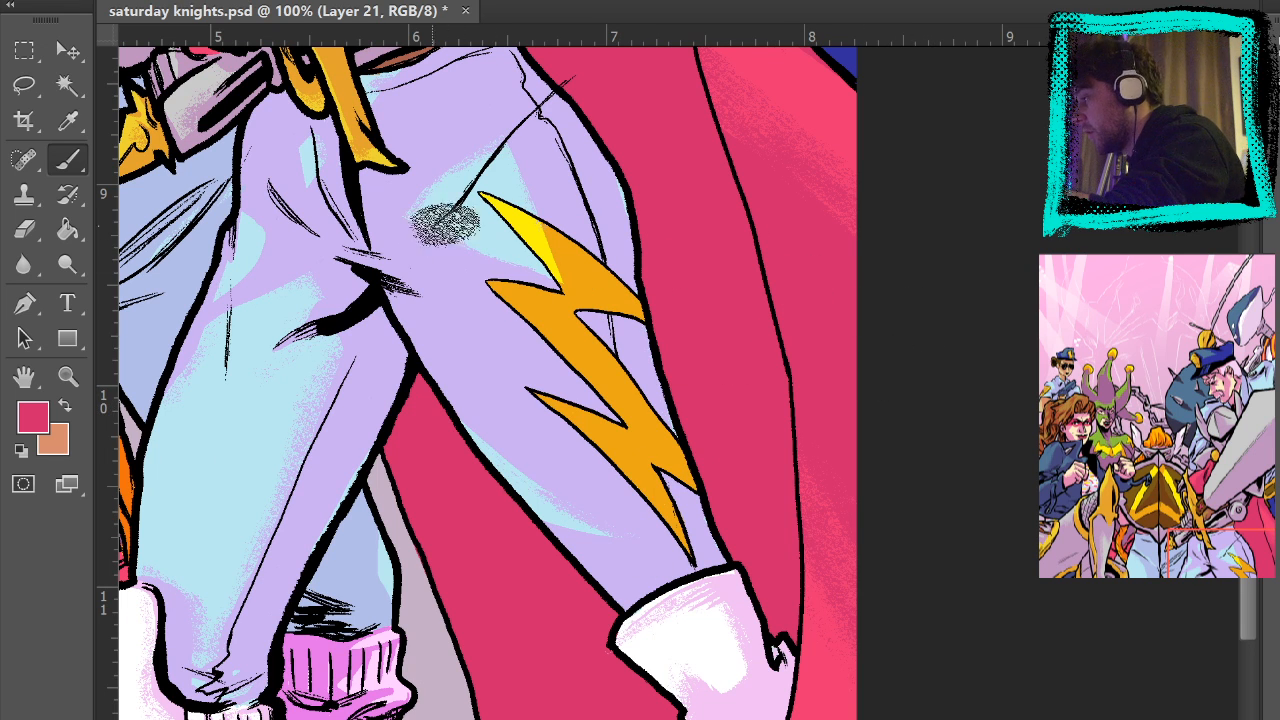
alt+click(357, 188)
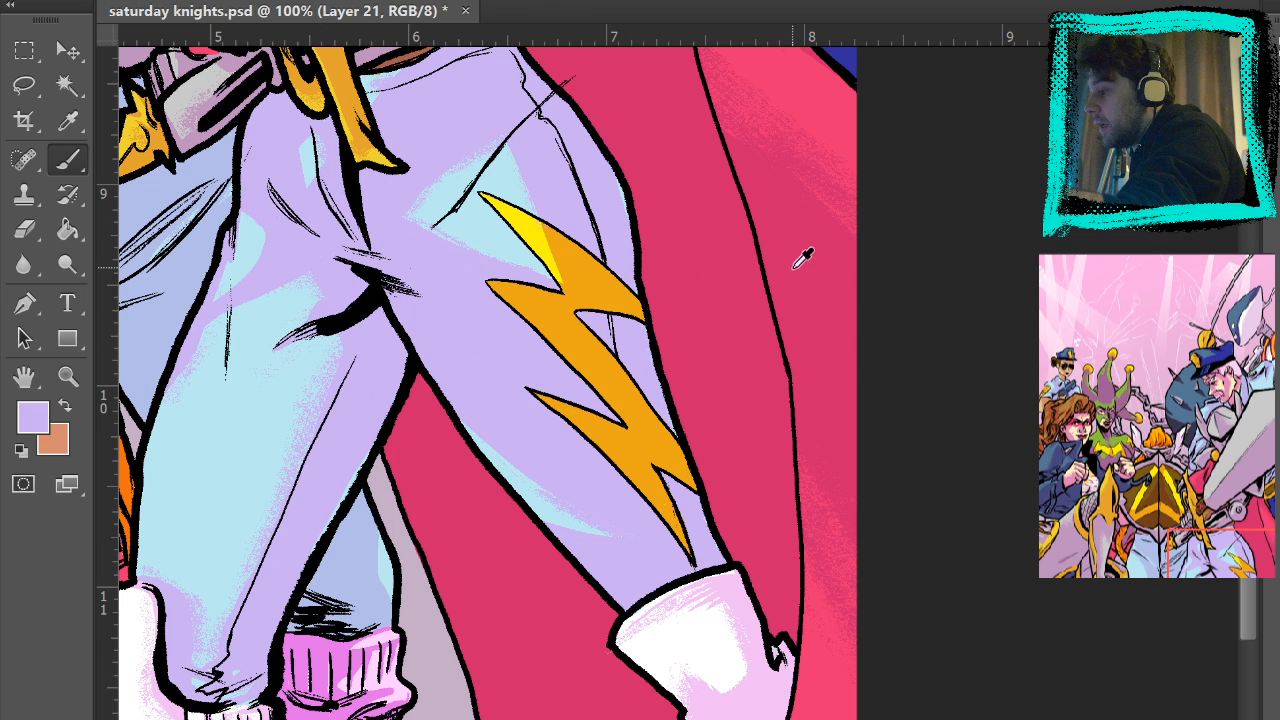
drag(709, 117, 834, 586)
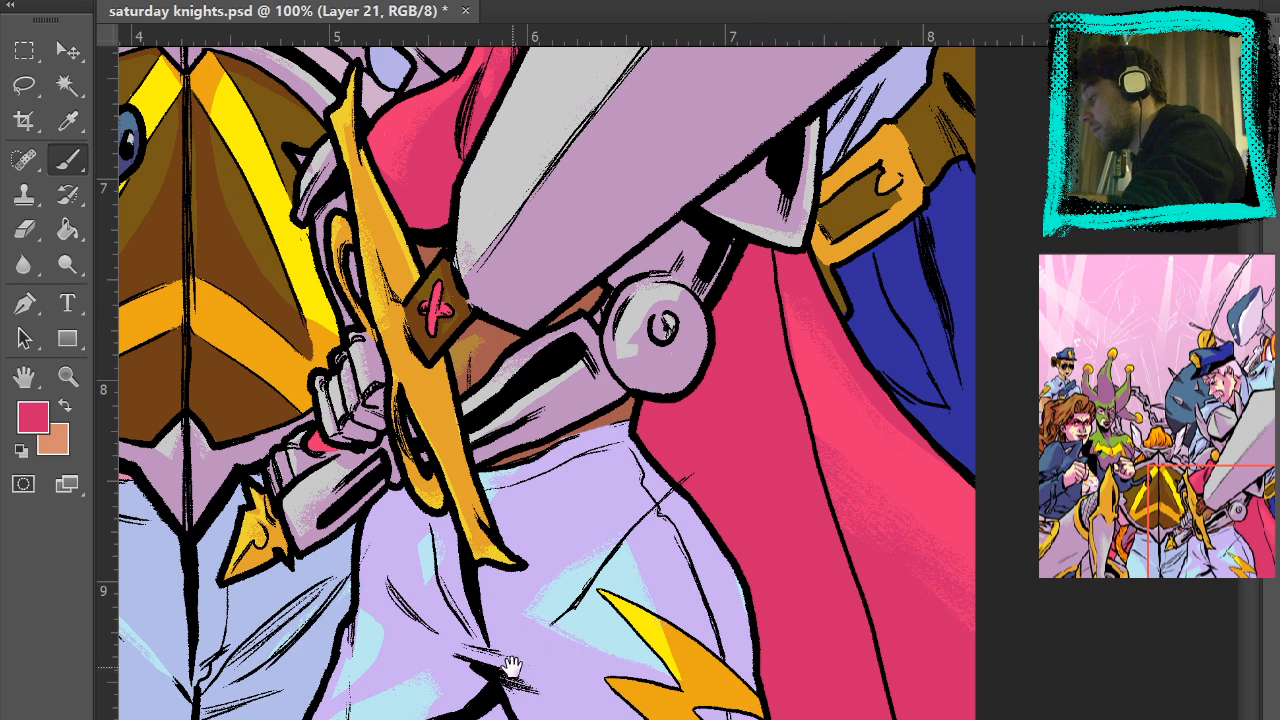
mouse_move(511, 667)
mouse_down()
mouse_move(680, 420)
mouse_move(736, 407)
mouse_up()
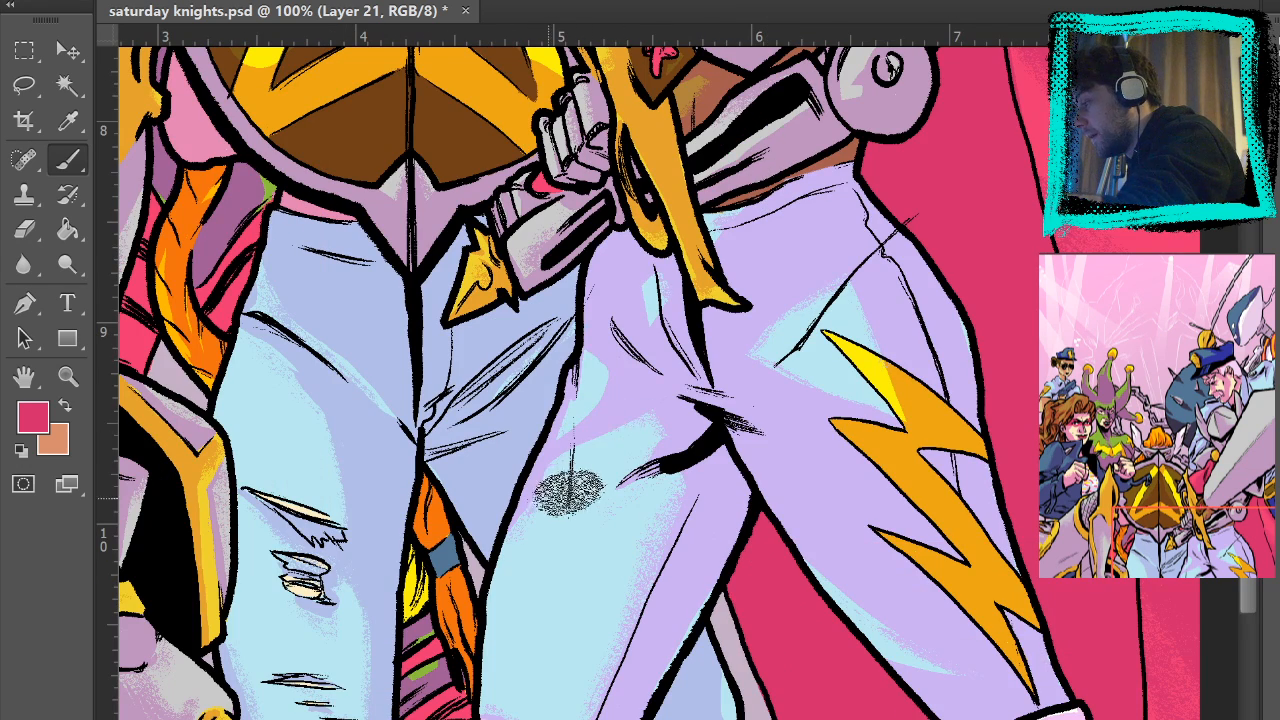
alt+click(590, 450)
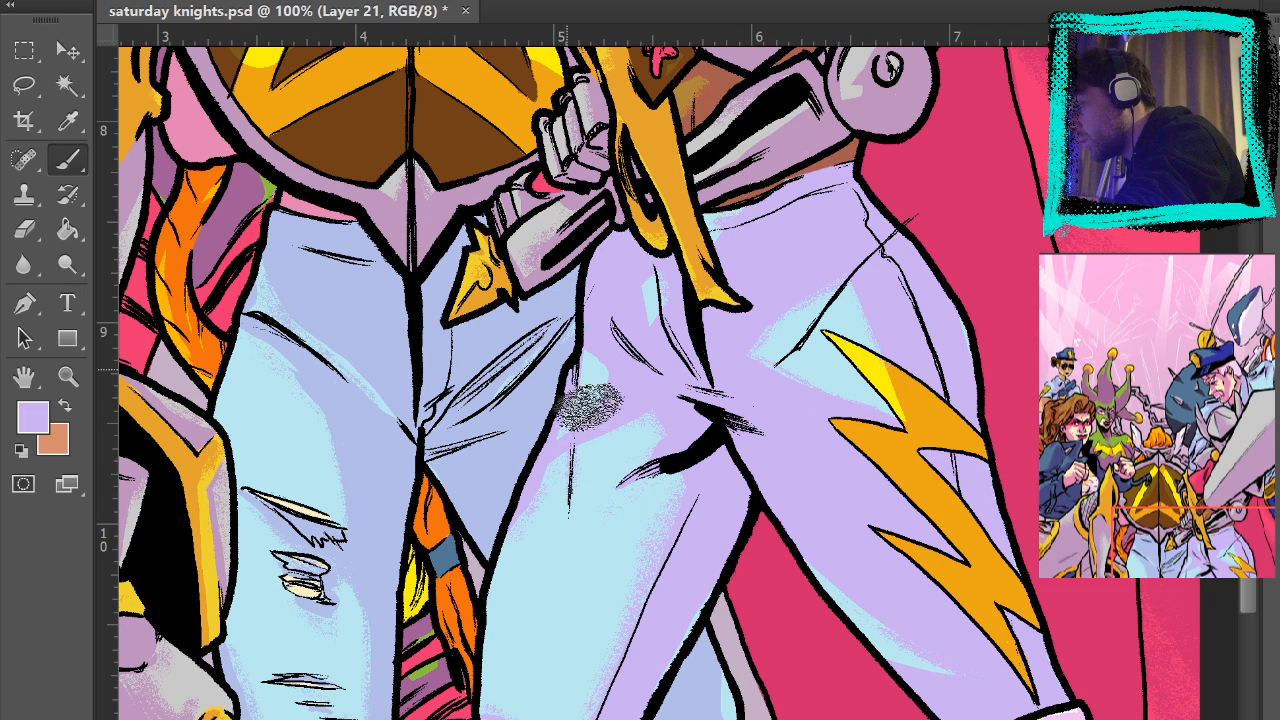
click(25, 229)
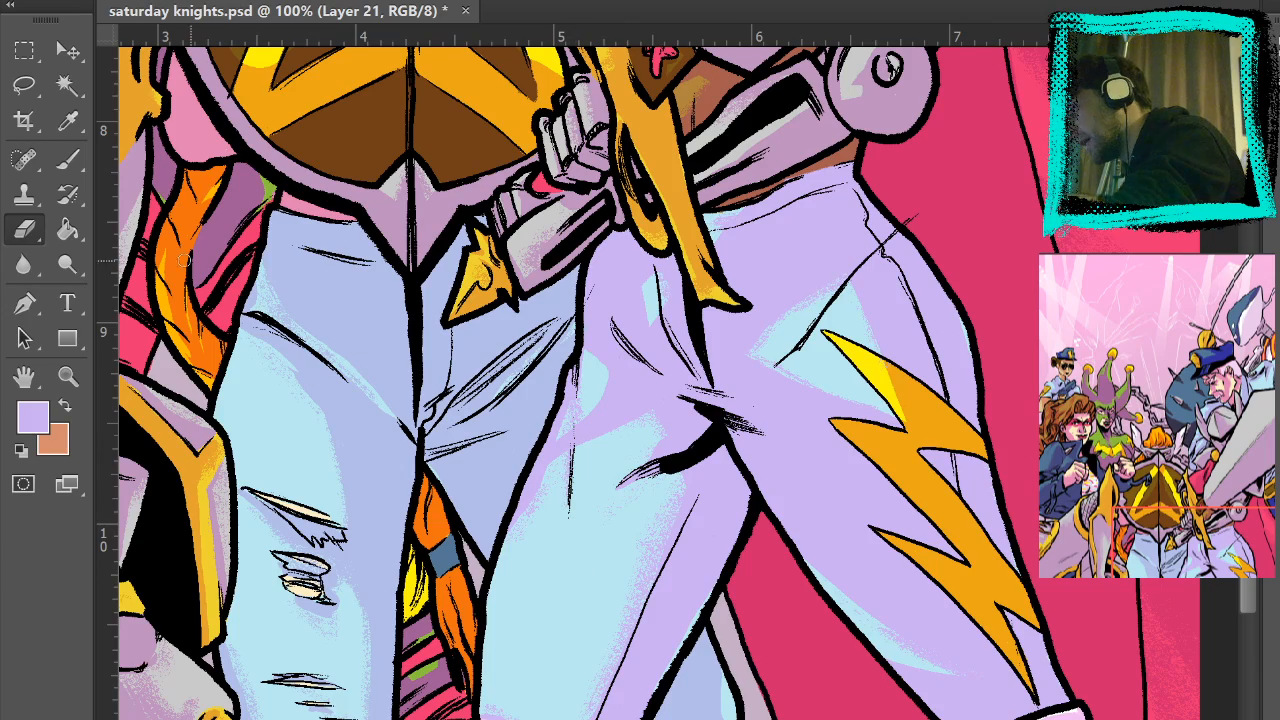
- Examine the shield, the lance, the whole illustration, the officer and the robot head for remaining hard shading edges
scroll(820, 451, up, 1)
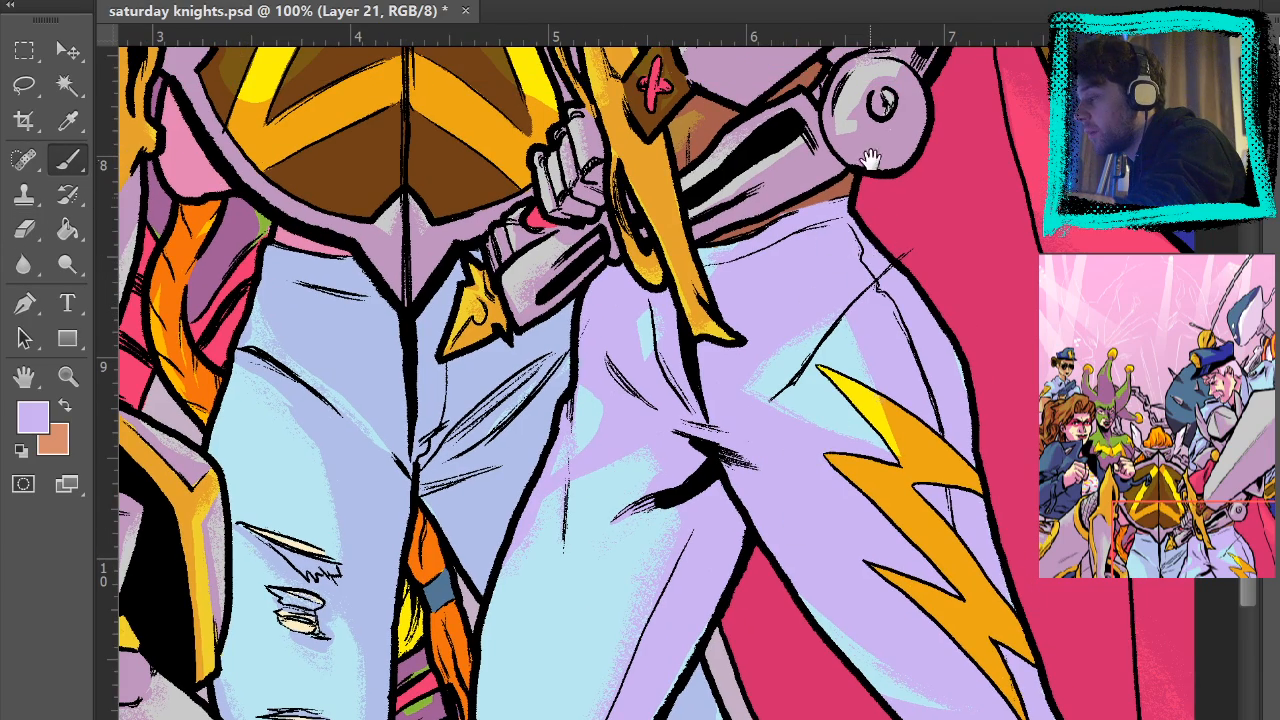
drag(828, 251, 822, 470)
scroll(703, 291, up, 3)
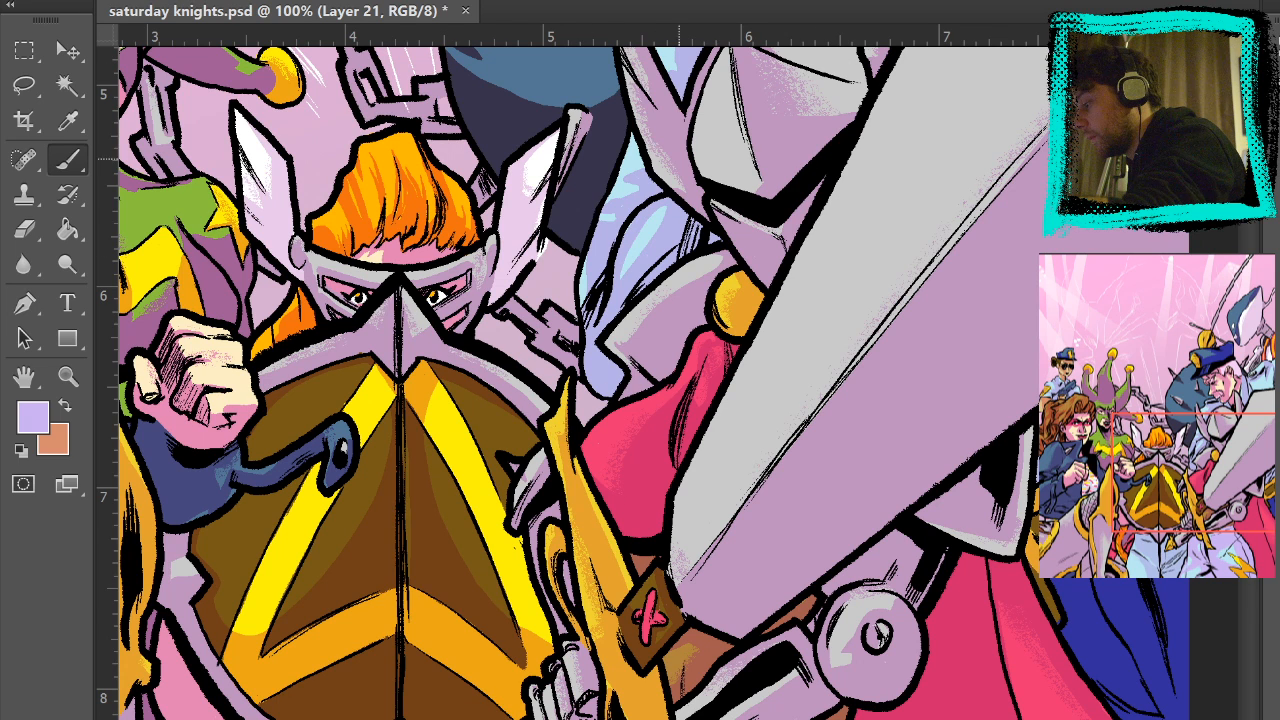
key(ctrl+0)
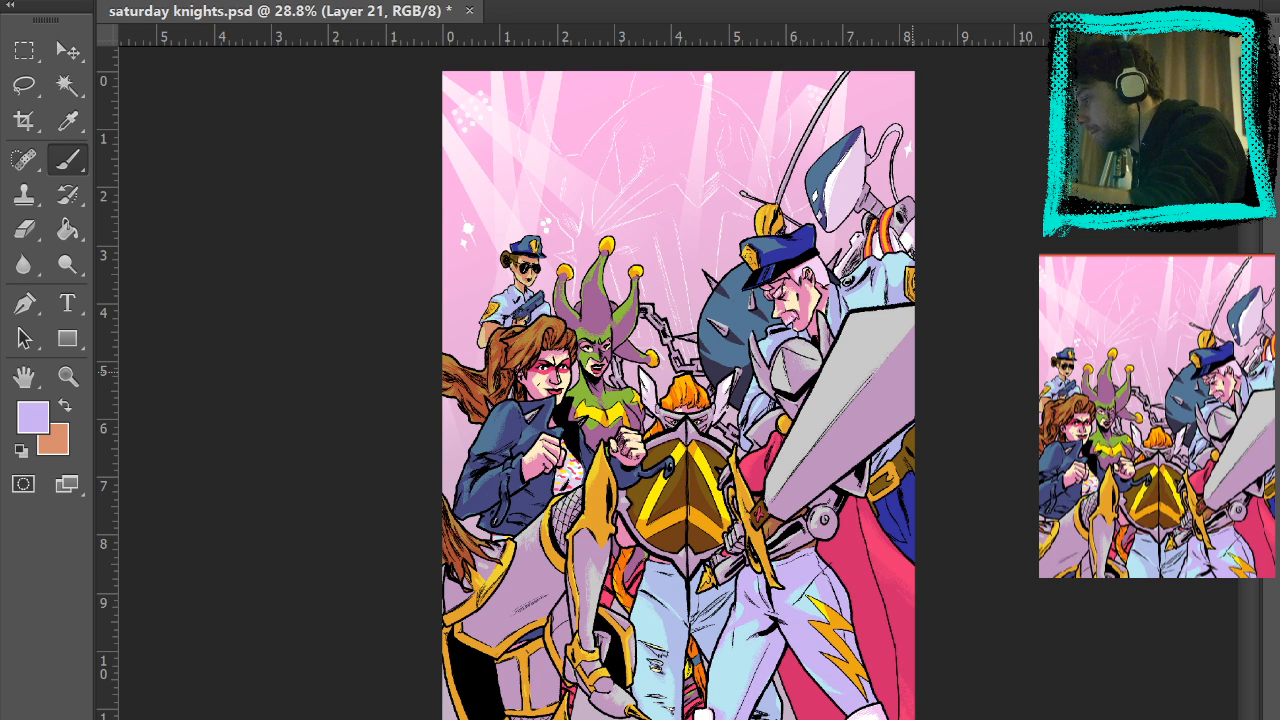
click(67, 378)
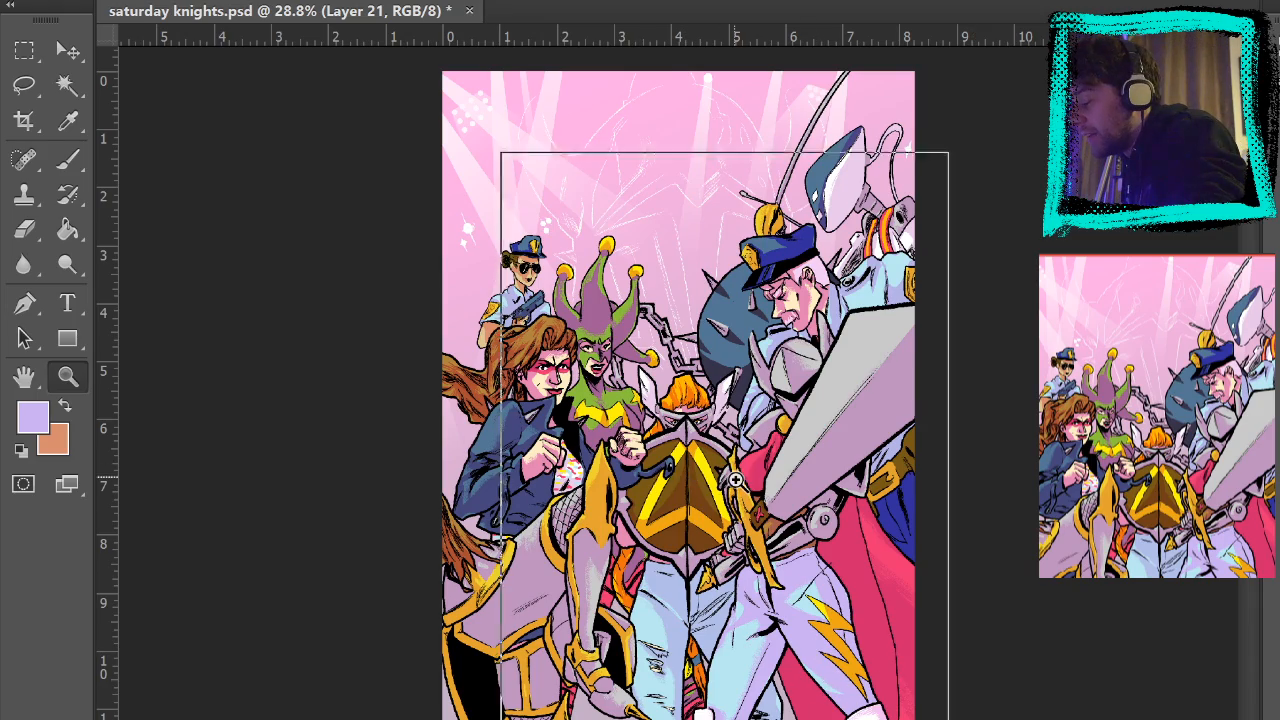
click(680, 465)
click(859, 373)
click(859, 373)
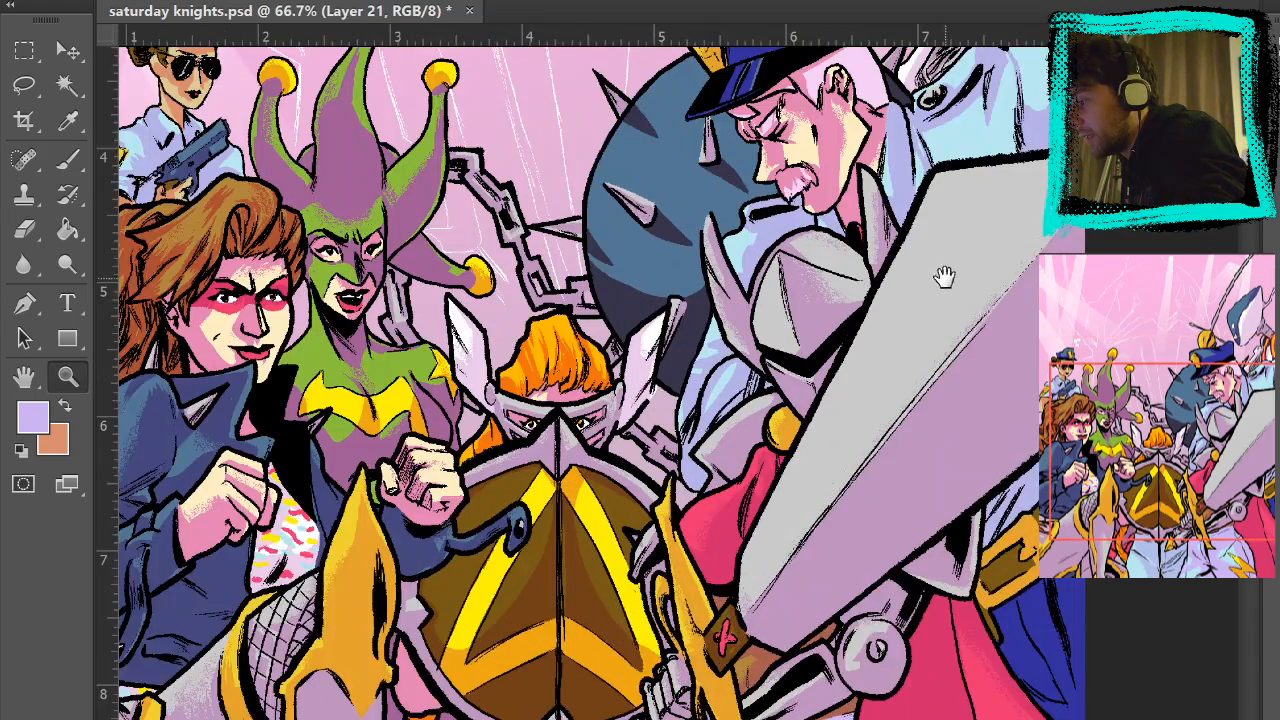
scroll(849, 611, up, 5)
click(767, 549)
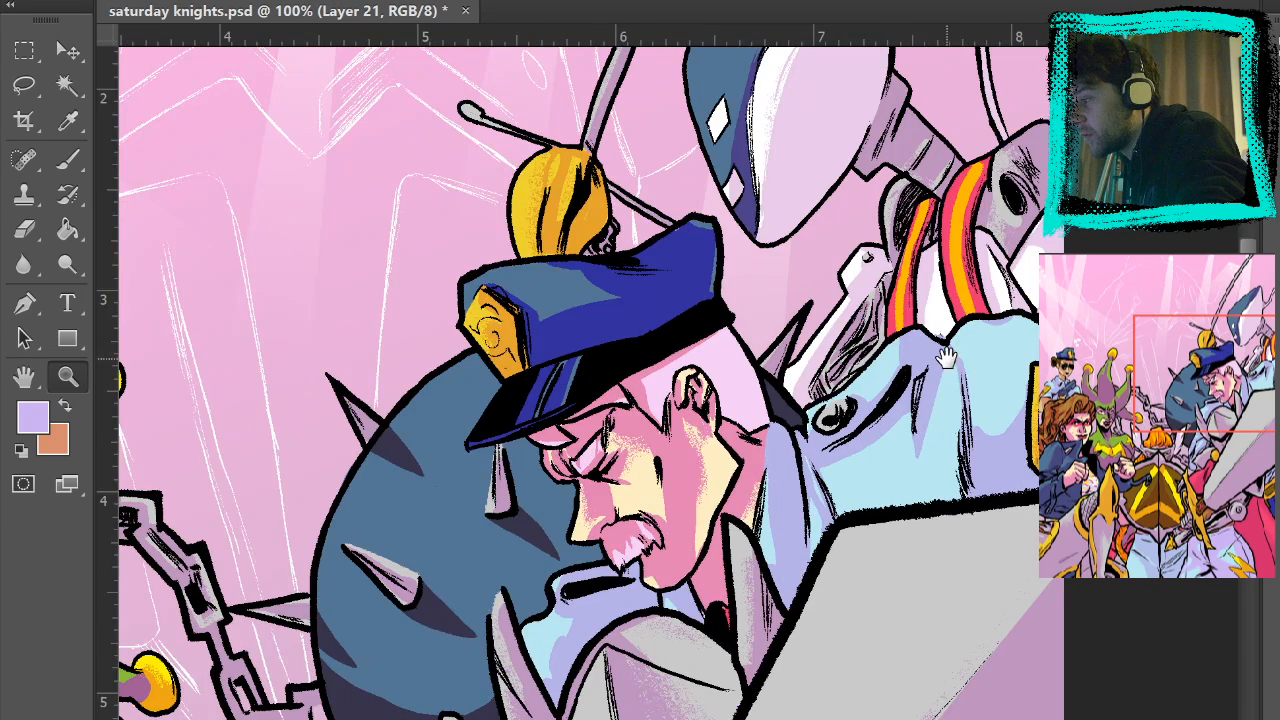
scroll(849, 561, up, 3)
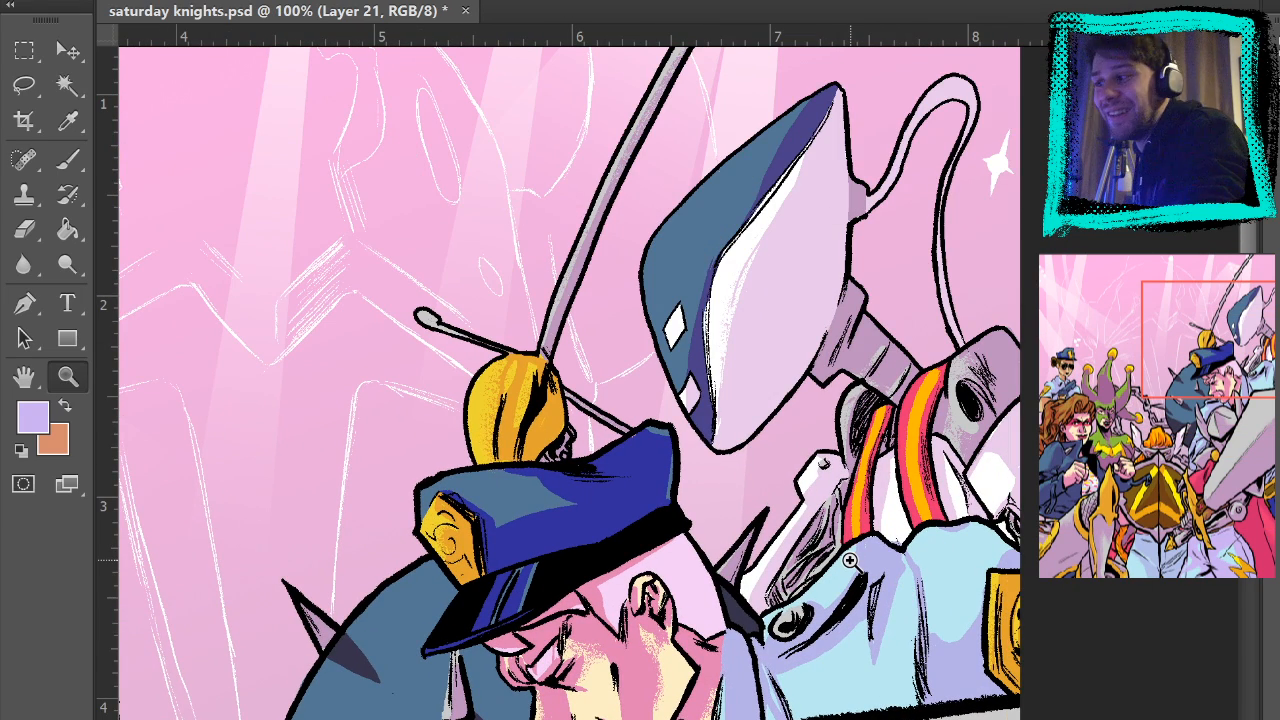
- Sample the indigo shadow on the robot head and brush textured shading along the edge of its blue shell
key(b)
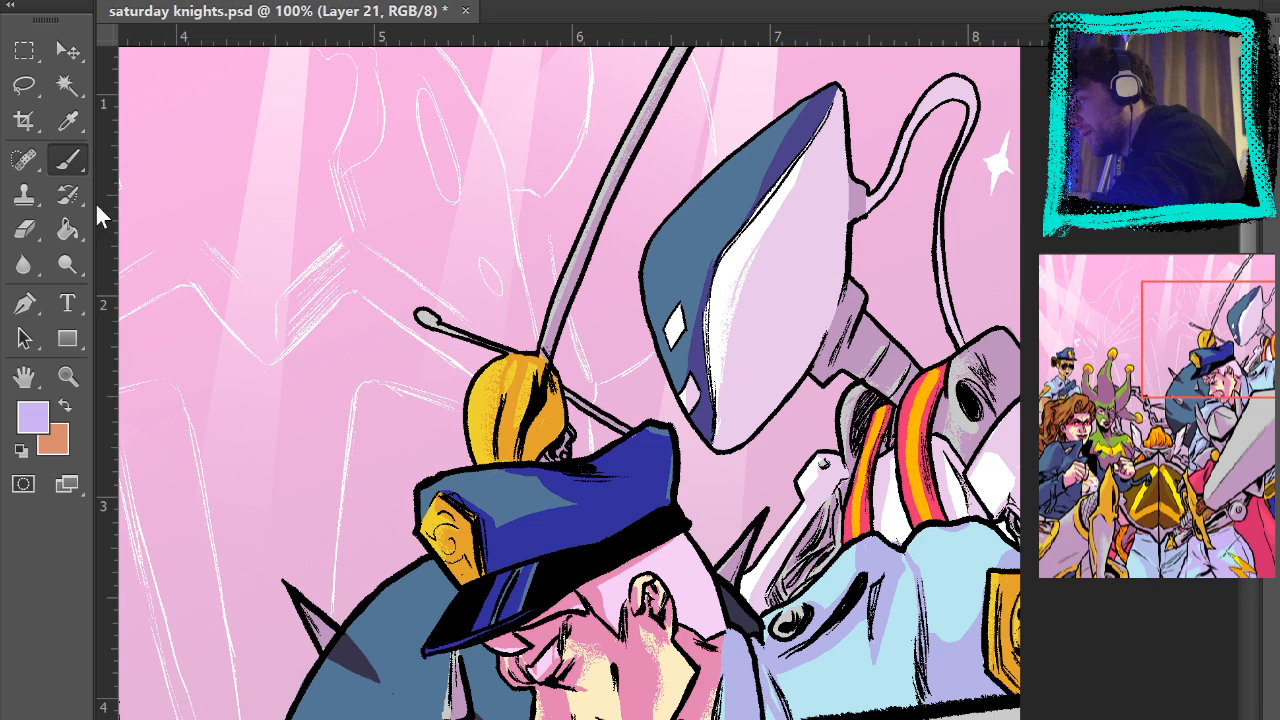
drag(860, 178, 808, 180)
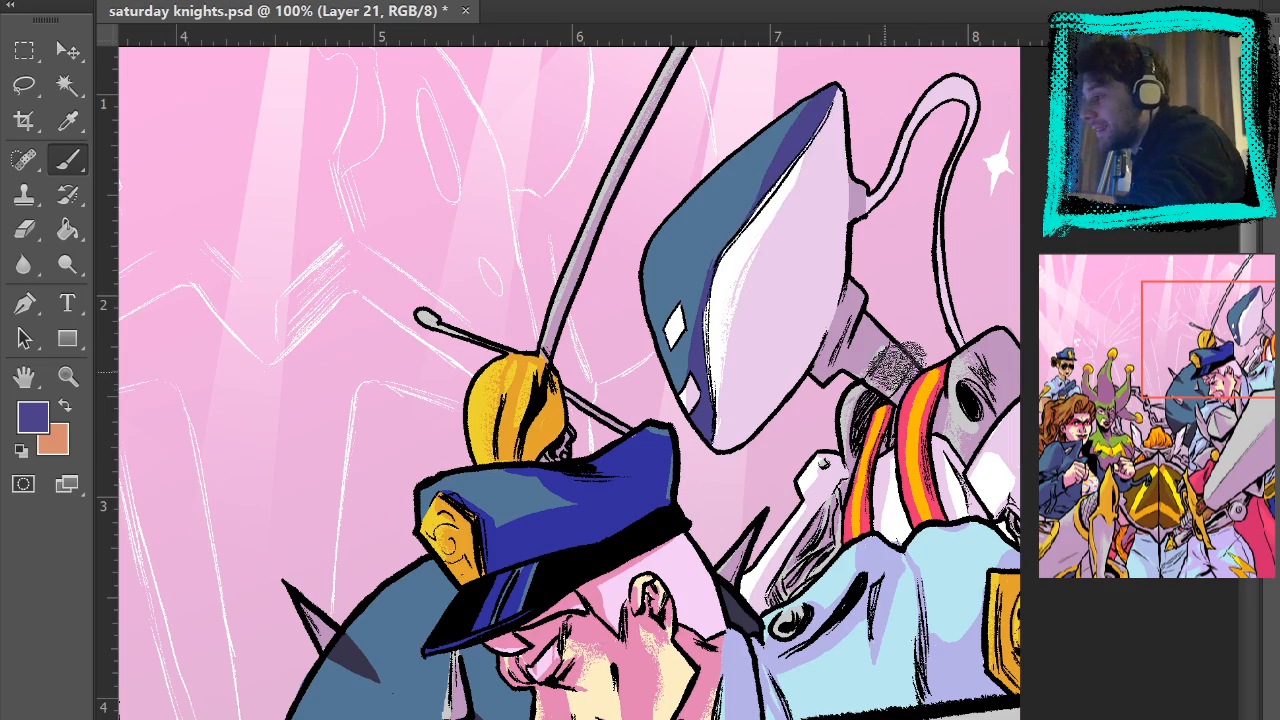
- Examine the officer, the lance, the shield and the characters' legs for areas that still need textured shading
mouse_move(939, 640)
mouse_down()
mouse_move(954, 449)
mouse_move(948, 492)
mouse_up()
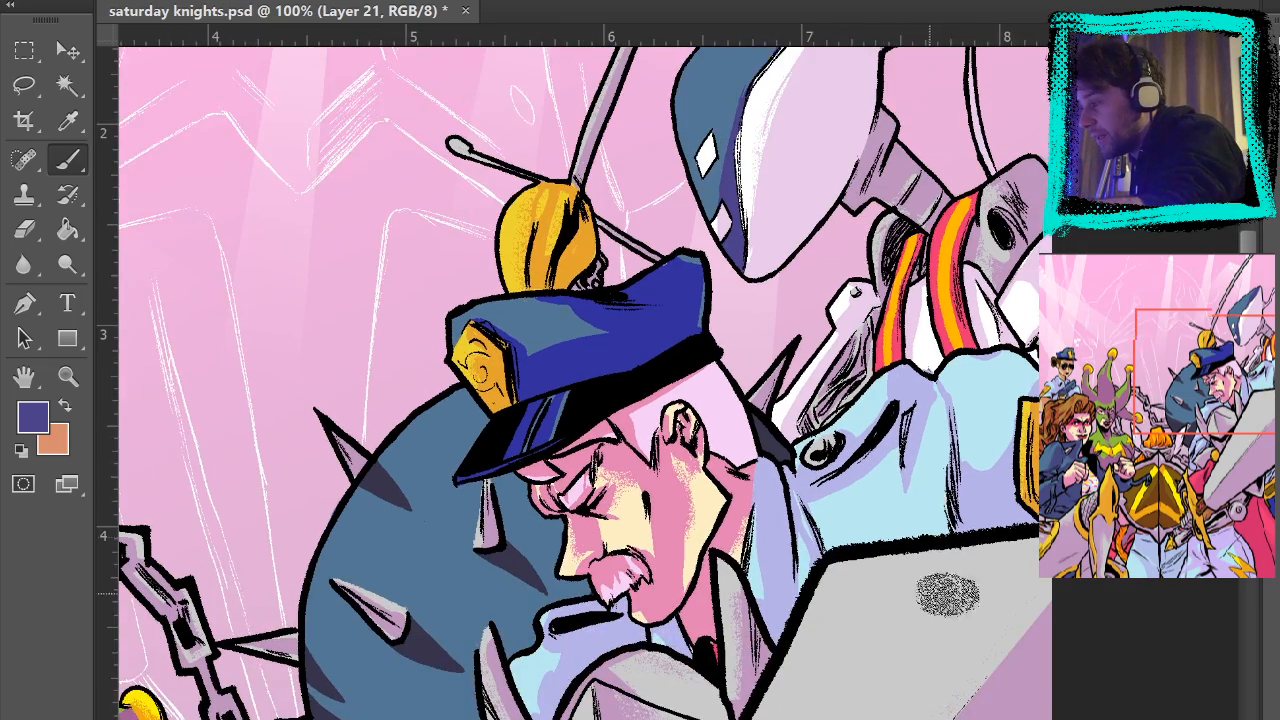
mouse_move(946, 596)
mouse_down()
mouse_move(946, 398)
mouse_move(980, 268)
mouse_up()
drag(924, 650, 1032, 232)
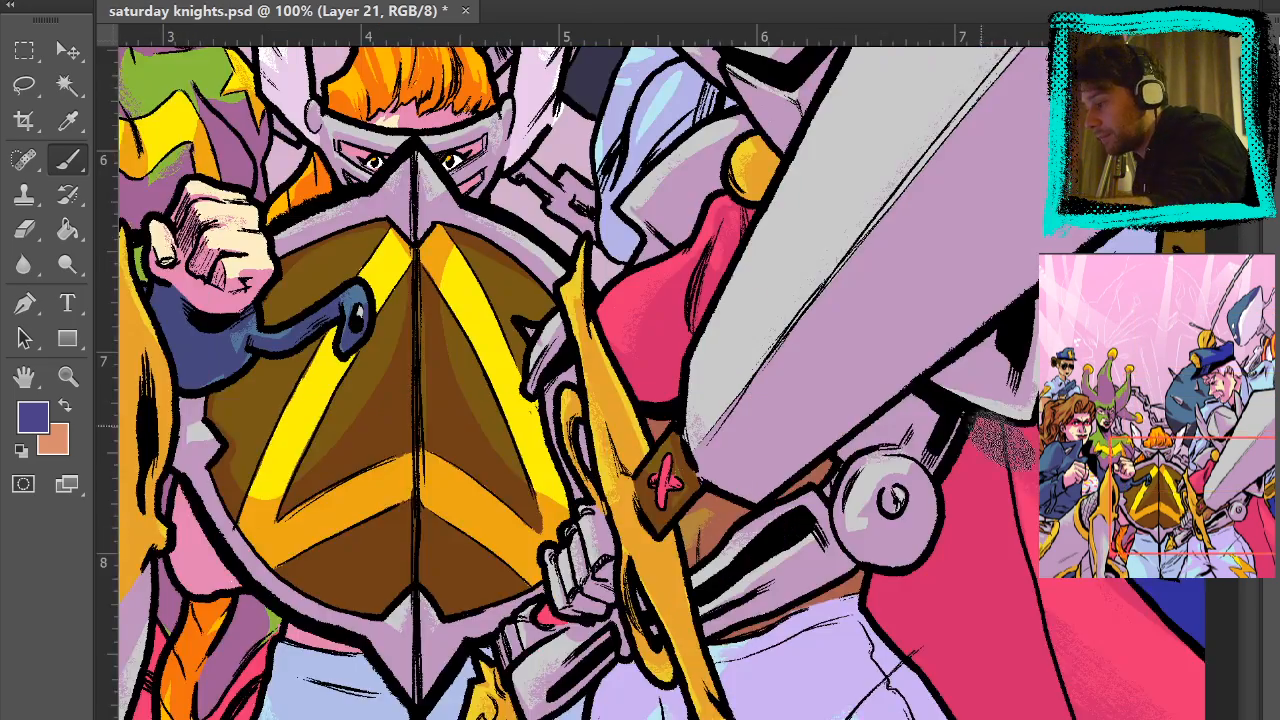
drag(926, 694, 1037, 318)
drag(930, 600, 1001, 408)
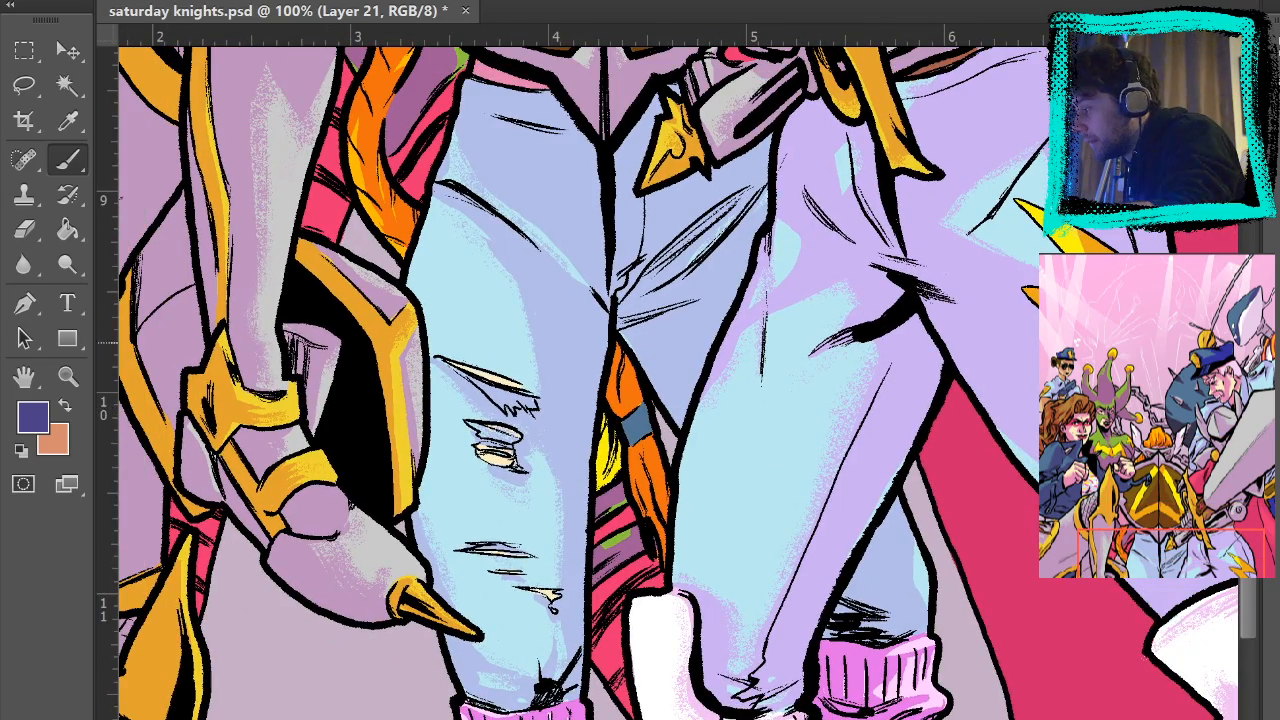
drag(1084, 362, 1082, 676)
drag(1198, 98, 982, 462)
drag(997, 418, 963, 441)
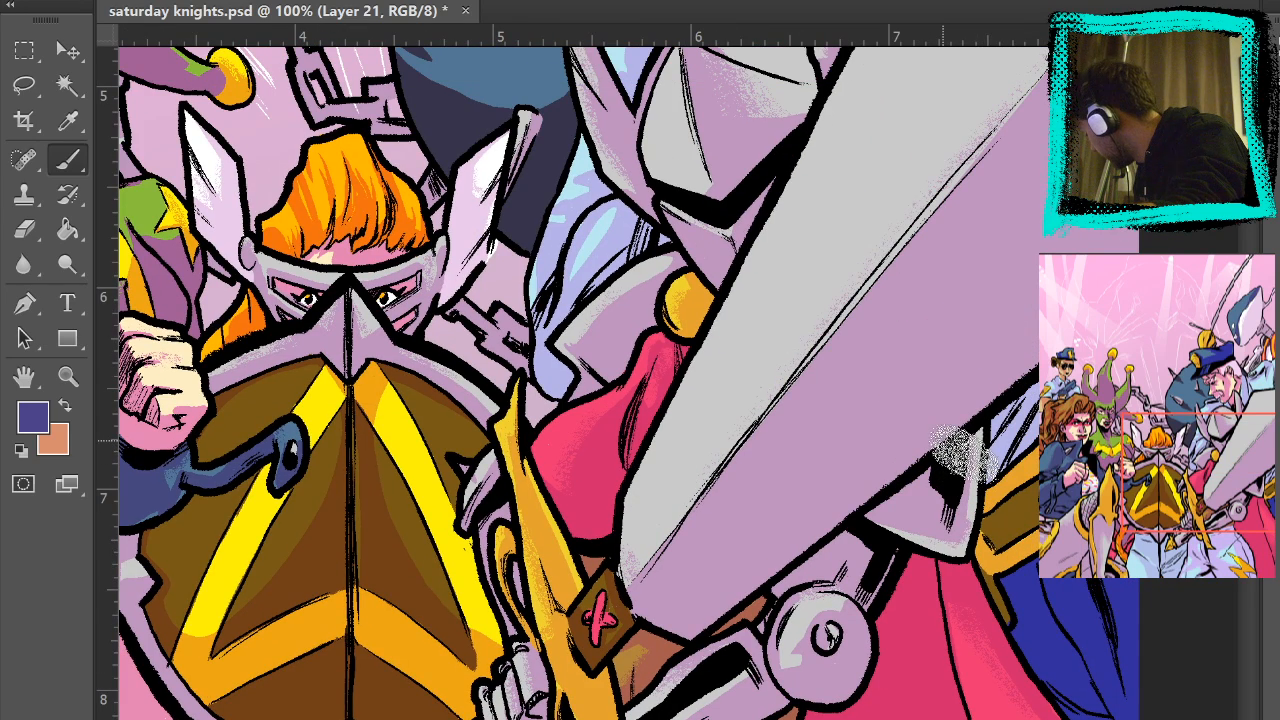
- Sample the lavender shadow of the officer's sleeve and isolate the shirt on Layer 17 with the Magic Wand
alt+click(630, 245)
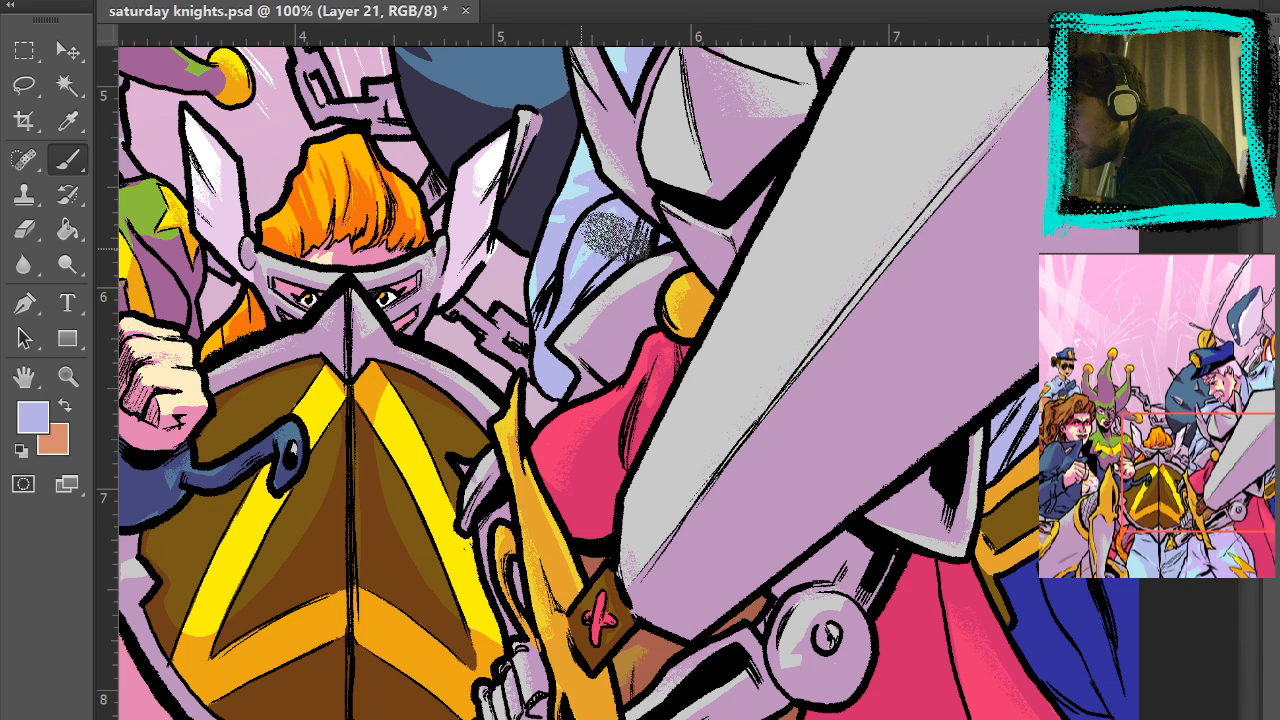
drag(603, 264, 585, 560)
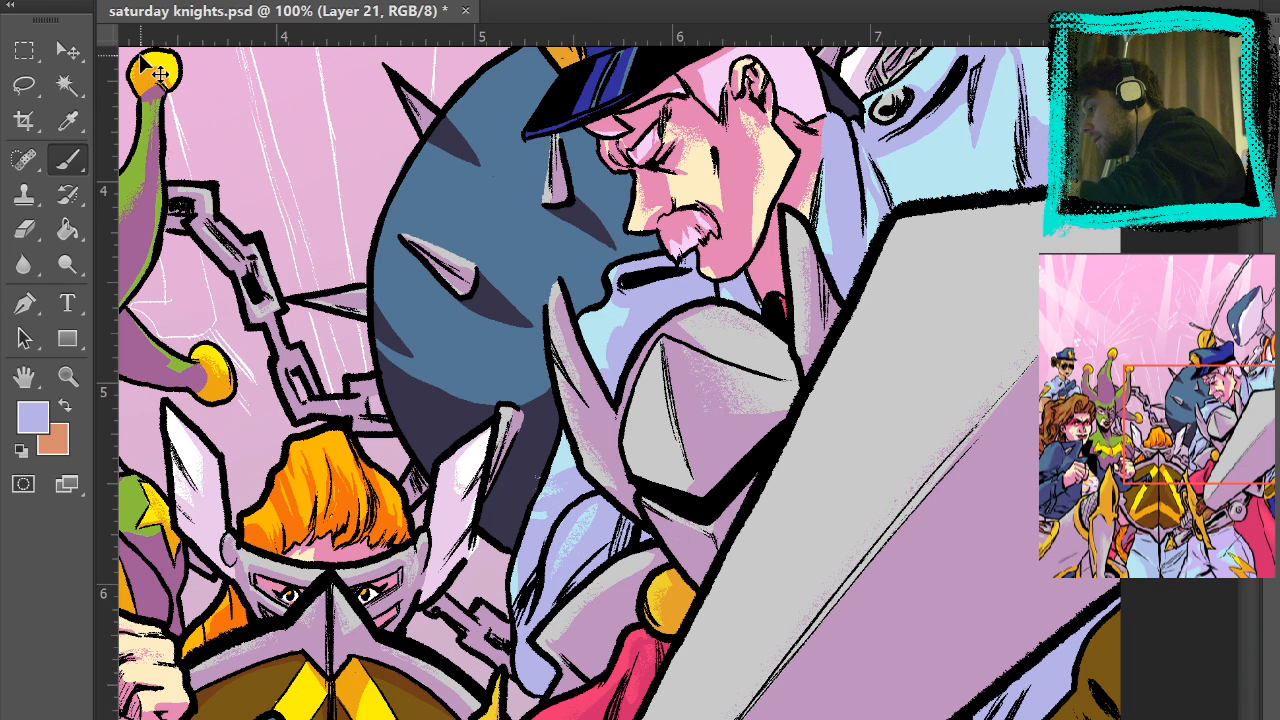
key(w)
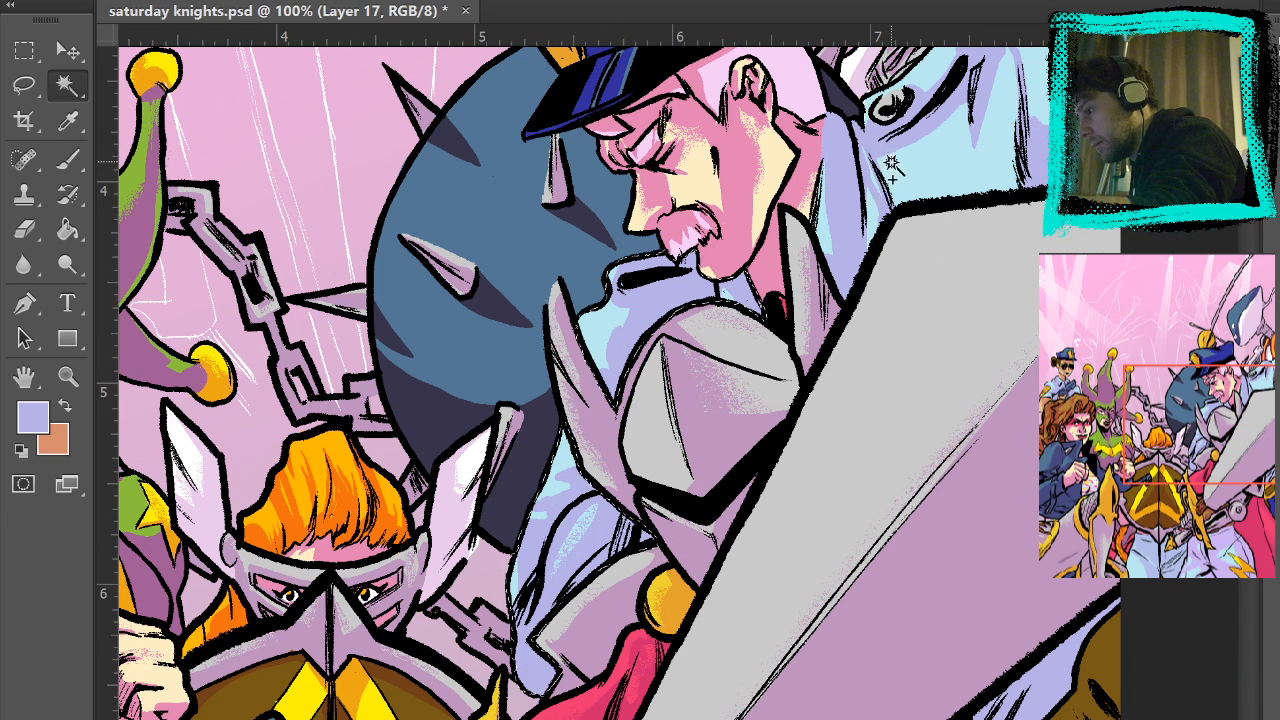
mouse_move(960, 330)
mouse_down()
mouse_move(923, 520)
mouse_move(920, 295)
mouse_up()
key(b)
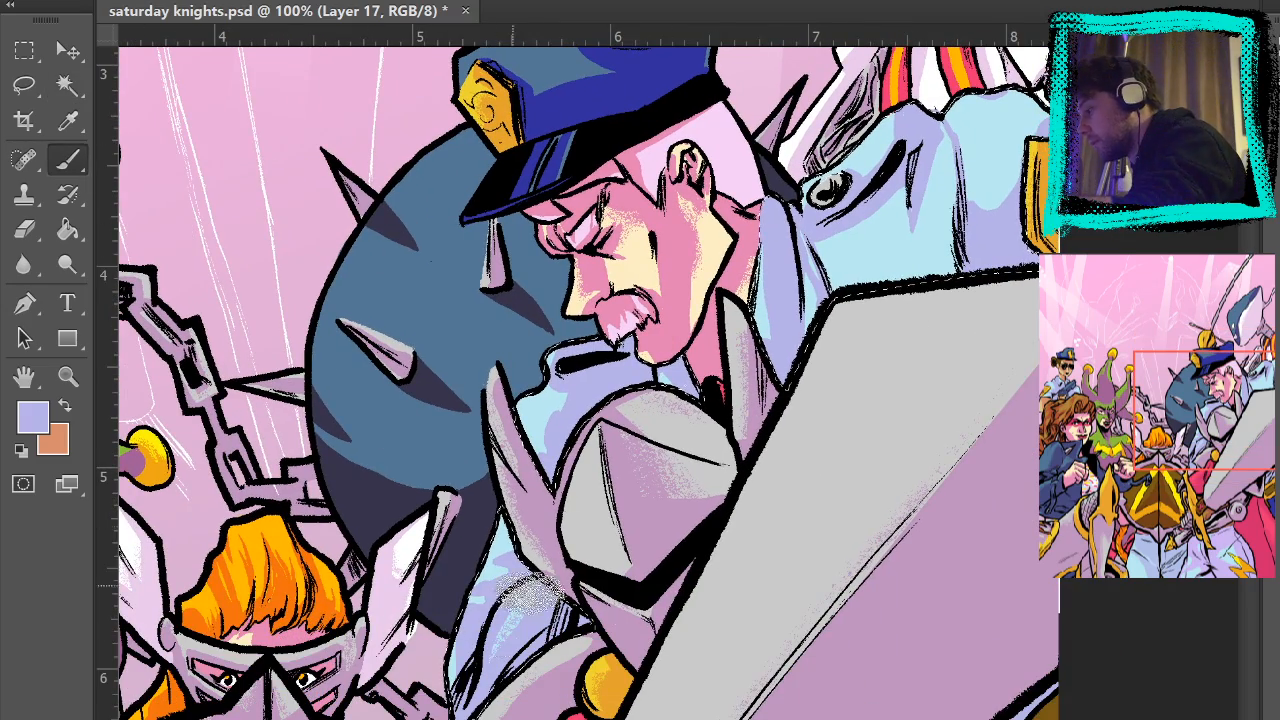
- Soften the light-blue highlights on the officer's sleeve and shoulder with textured lavender strokes, and clear the selection
drag(568, 572, 575, 597)
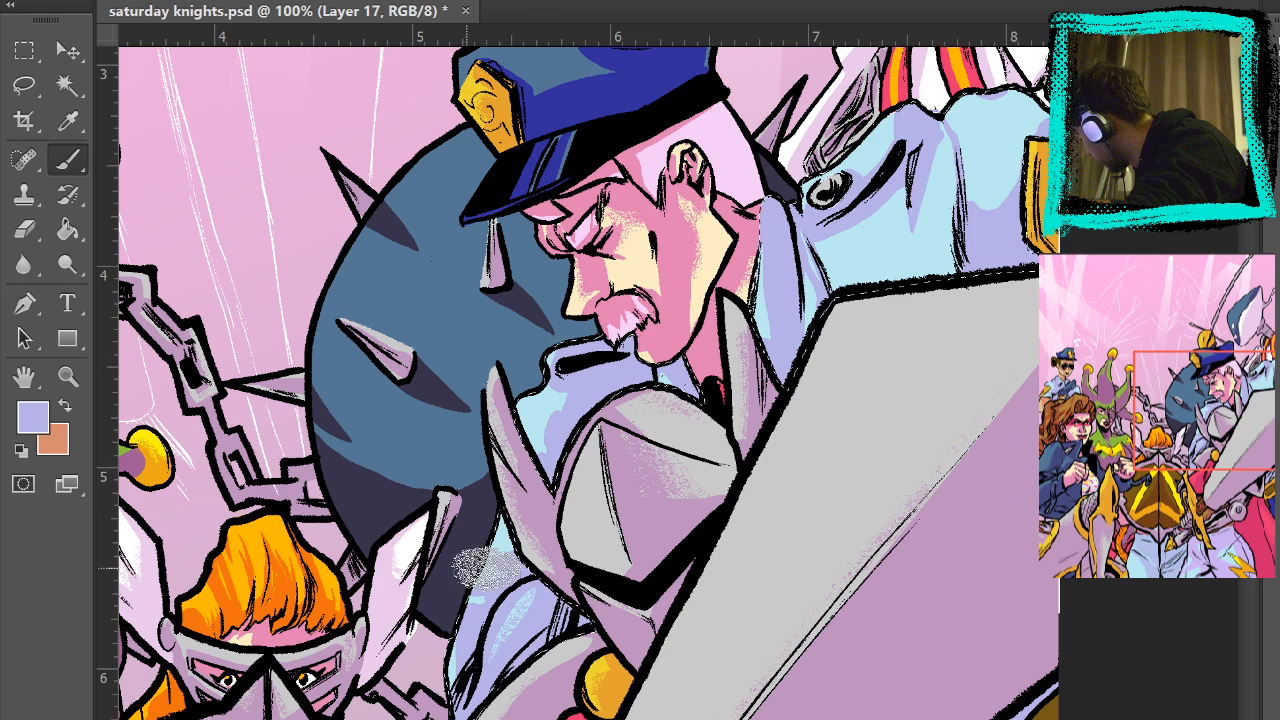
mouse_move(486, 566)
mouse_down()
mouse_move(500, 632)
mouse_move(495, 618)
mouse_move(481, 709)
mouse_up()
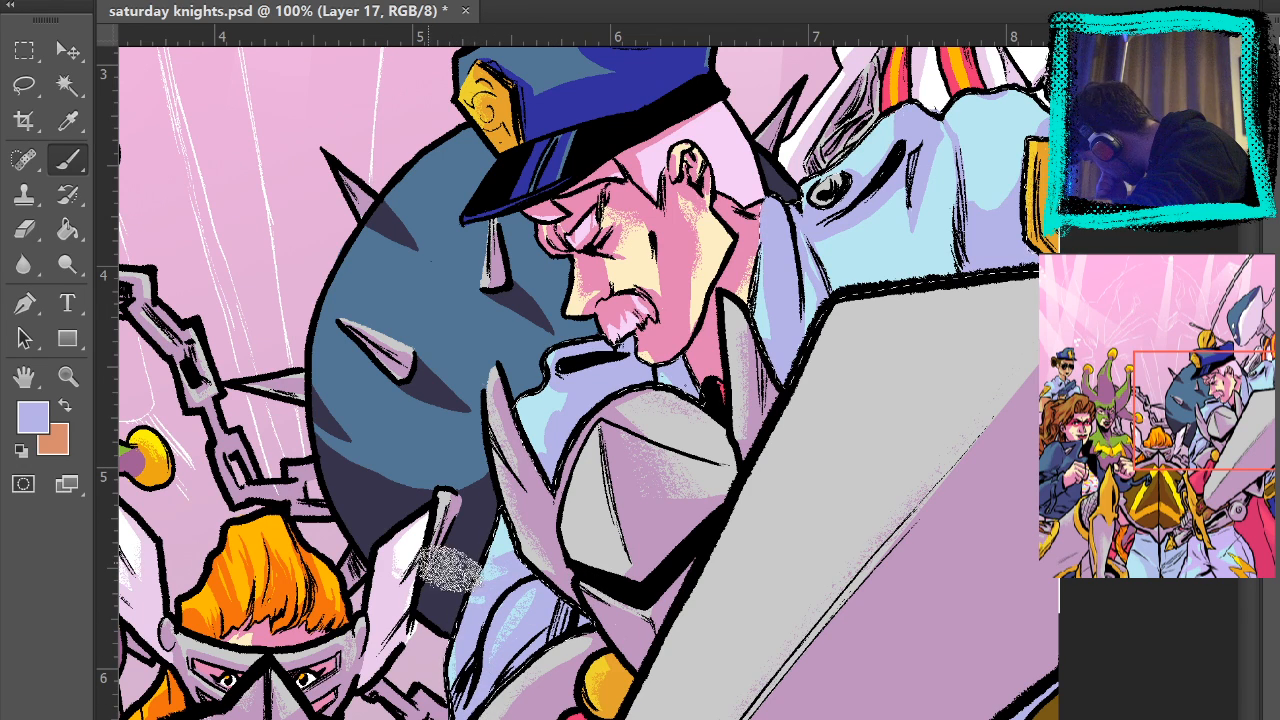
mouse_move(531, 660)
mouse_down()
mouse_move(566, 536)
mouse_move(520, 719)
mouse_up()
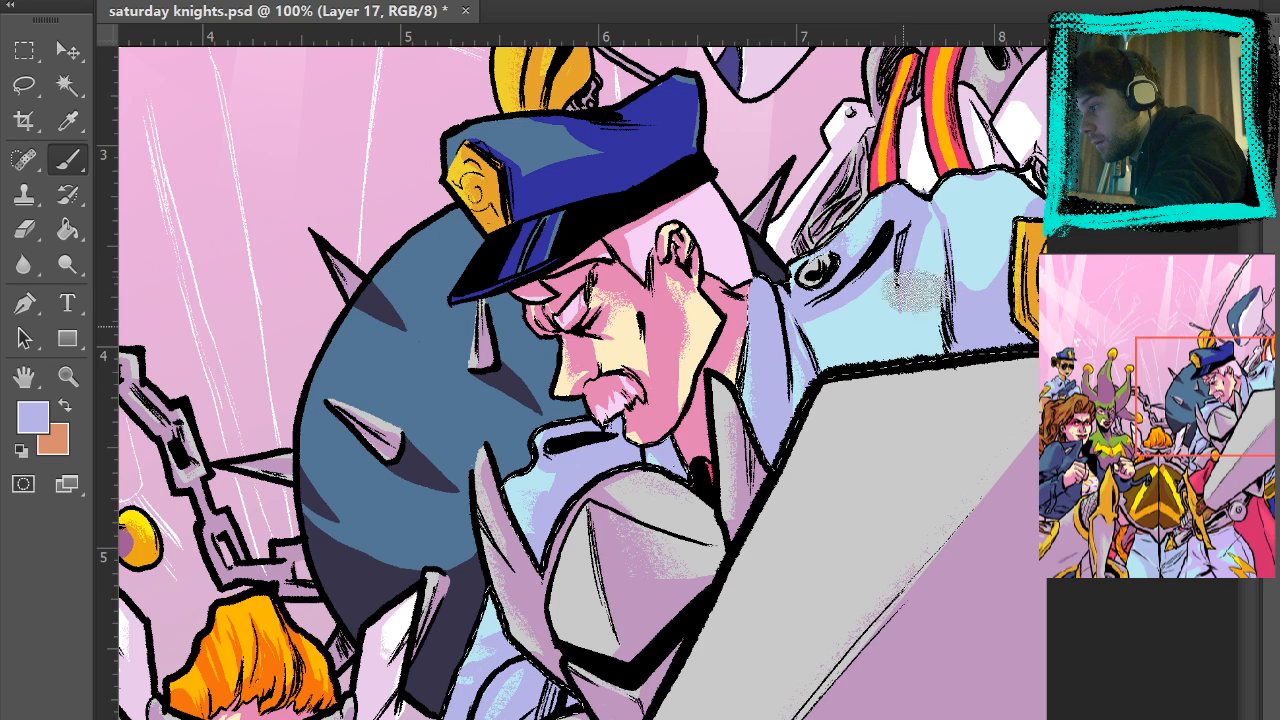
click(940, 200)
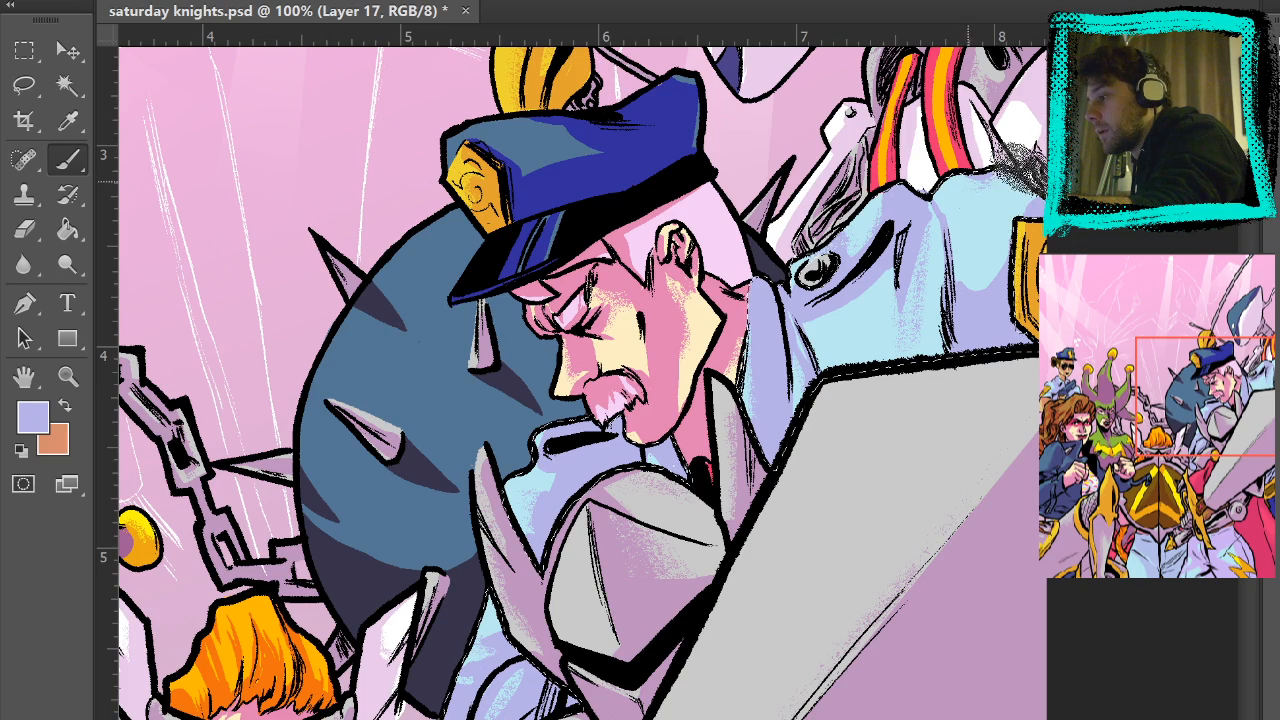
key(m)
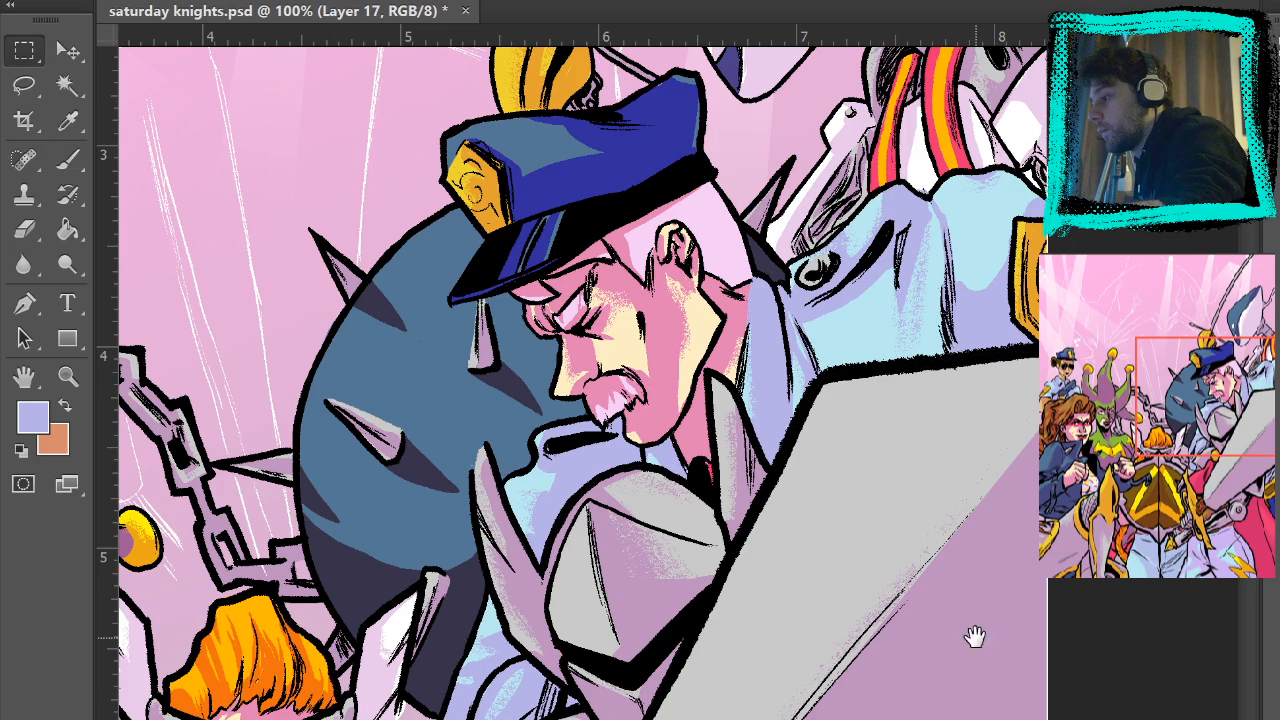
- Sample the dark blue of the officer's cap and soften the edge of its steel-blue highlight with textured strokes
drag(975, 637, 1148, 337)
drag(1091, 395, 1014, 363)
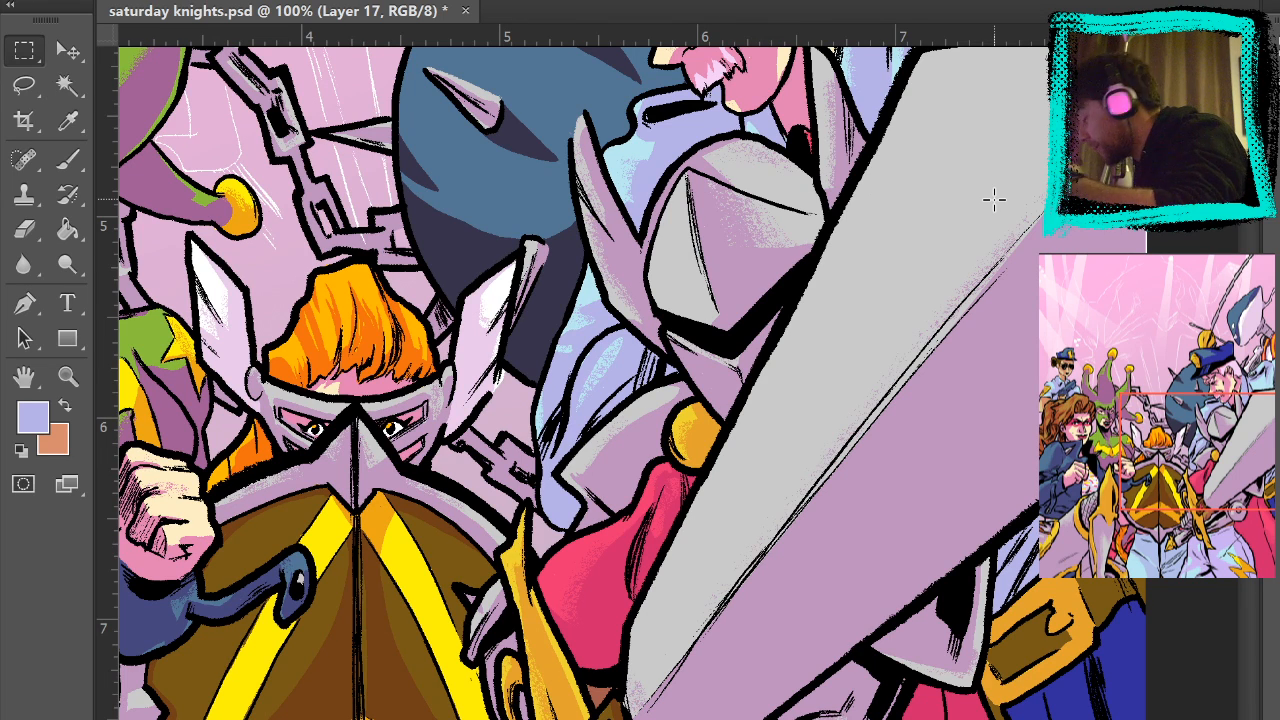
drag(993, 200, 913, 672)
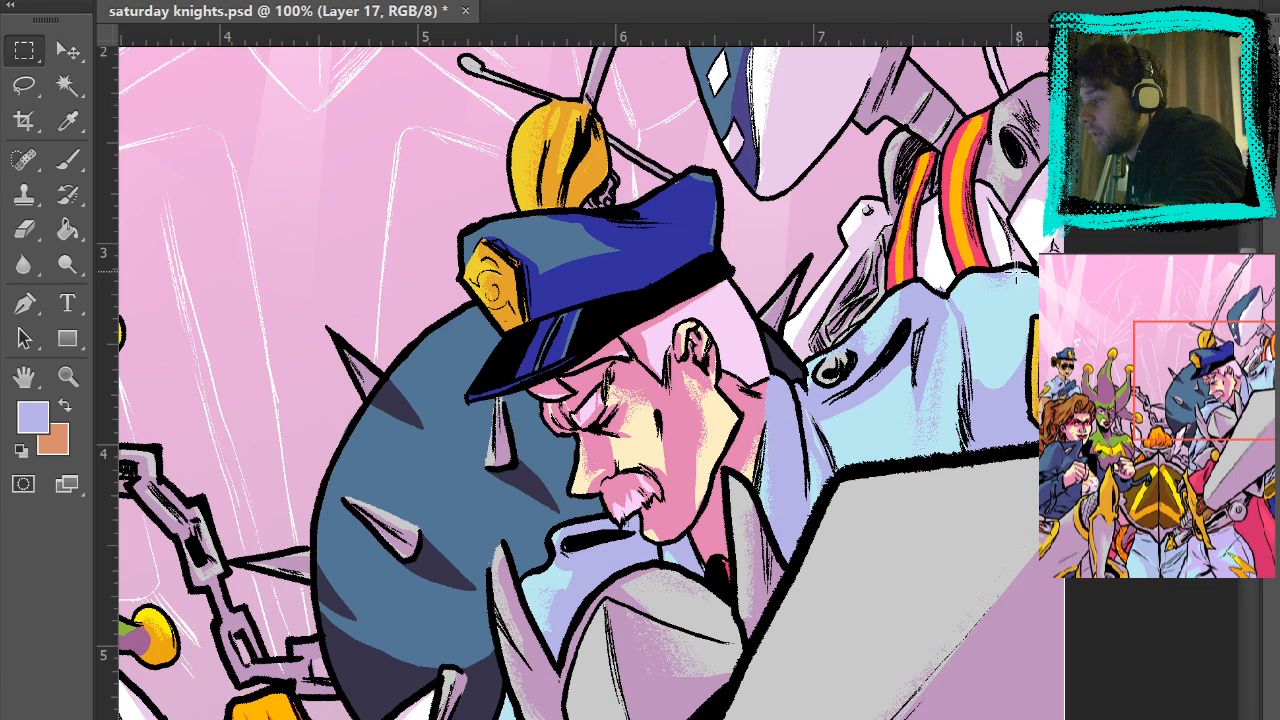
key(b)
alt+click(663, 227)
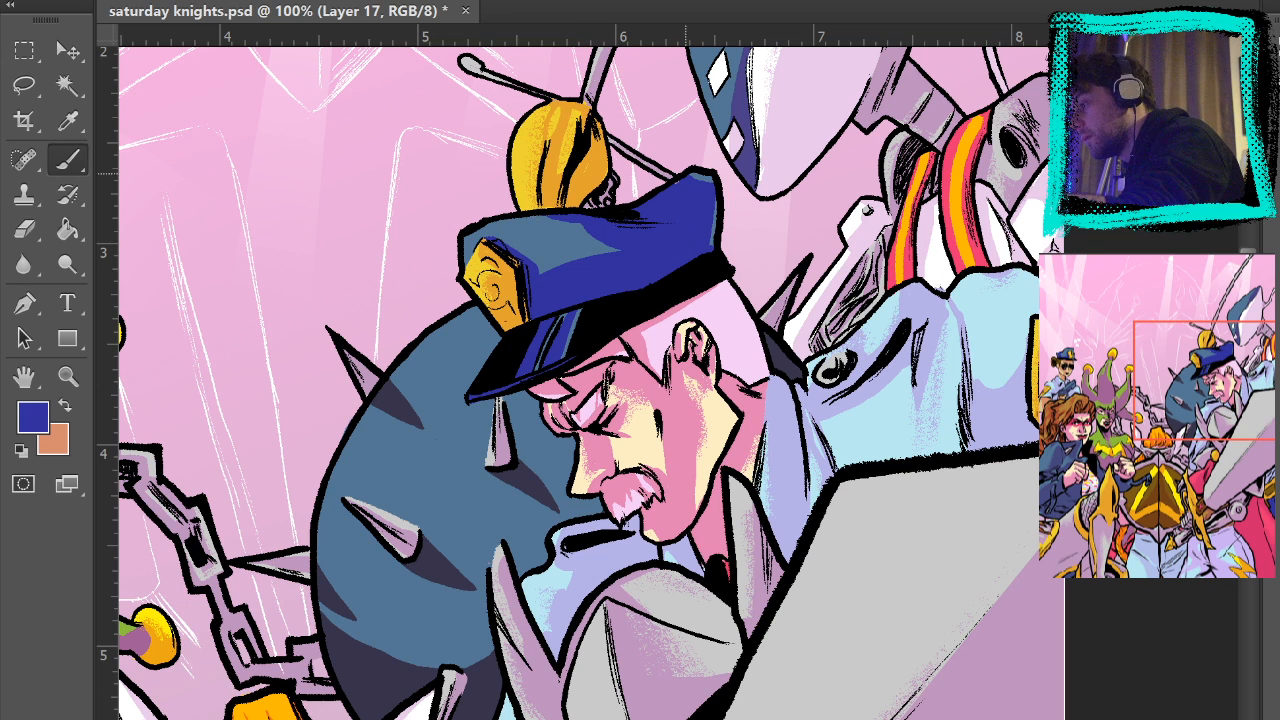
mouse_move(611, 228)
mouse_down()
mouse_move(636, 241)
mouse_move(598, 248)
mouse_up()
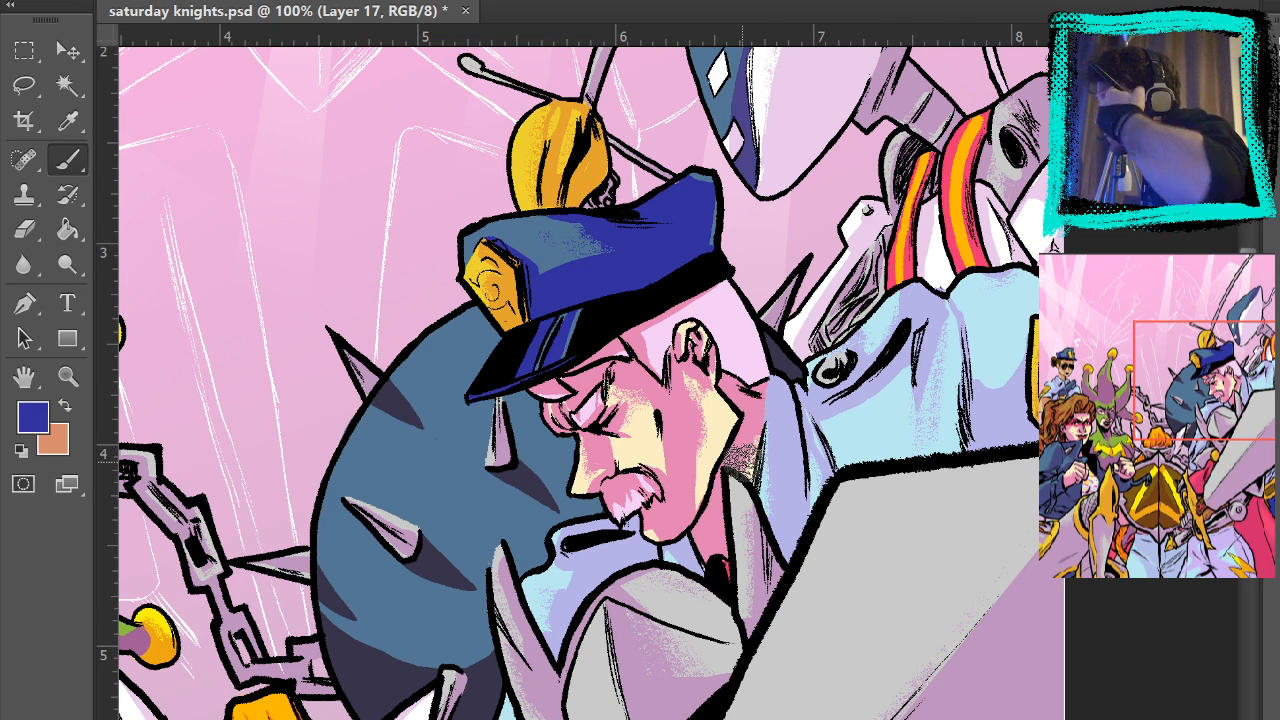
- Examine the whole illustration and the officer's head, cap and shoulder for areas that still need textured shading
drag(740, 460, 955, 200)
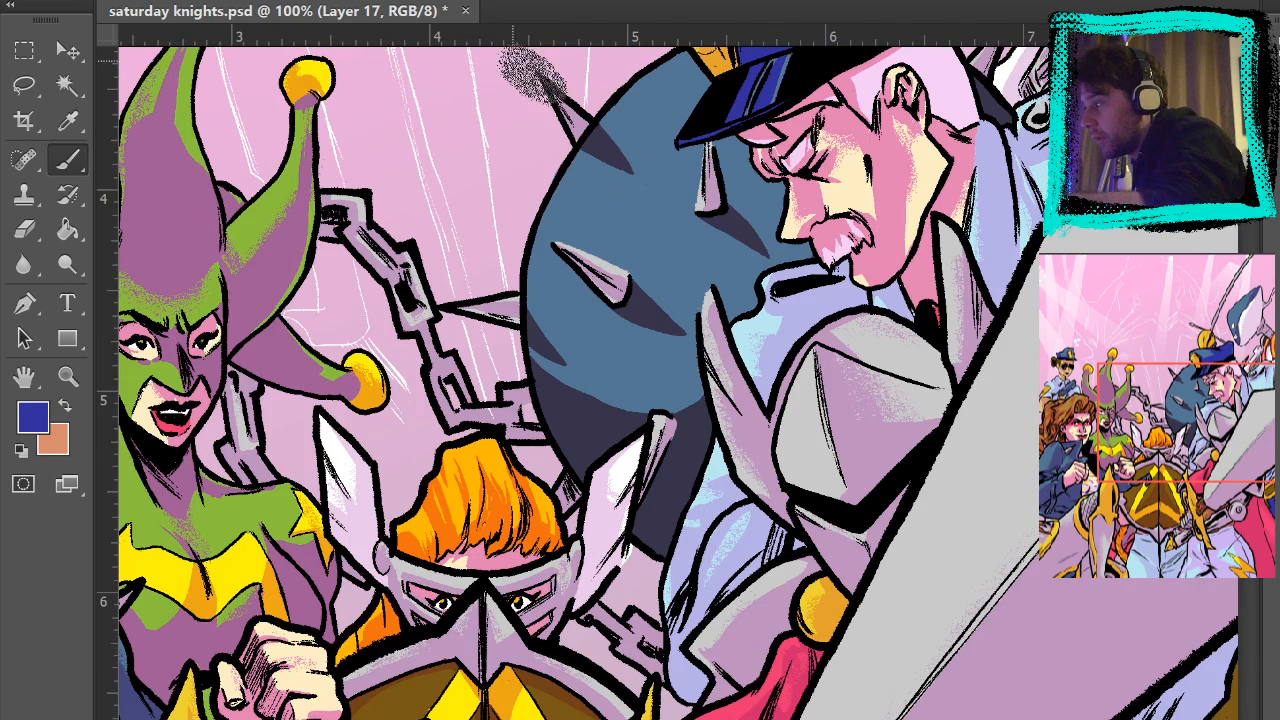
scroll(637, 168, down, 5)
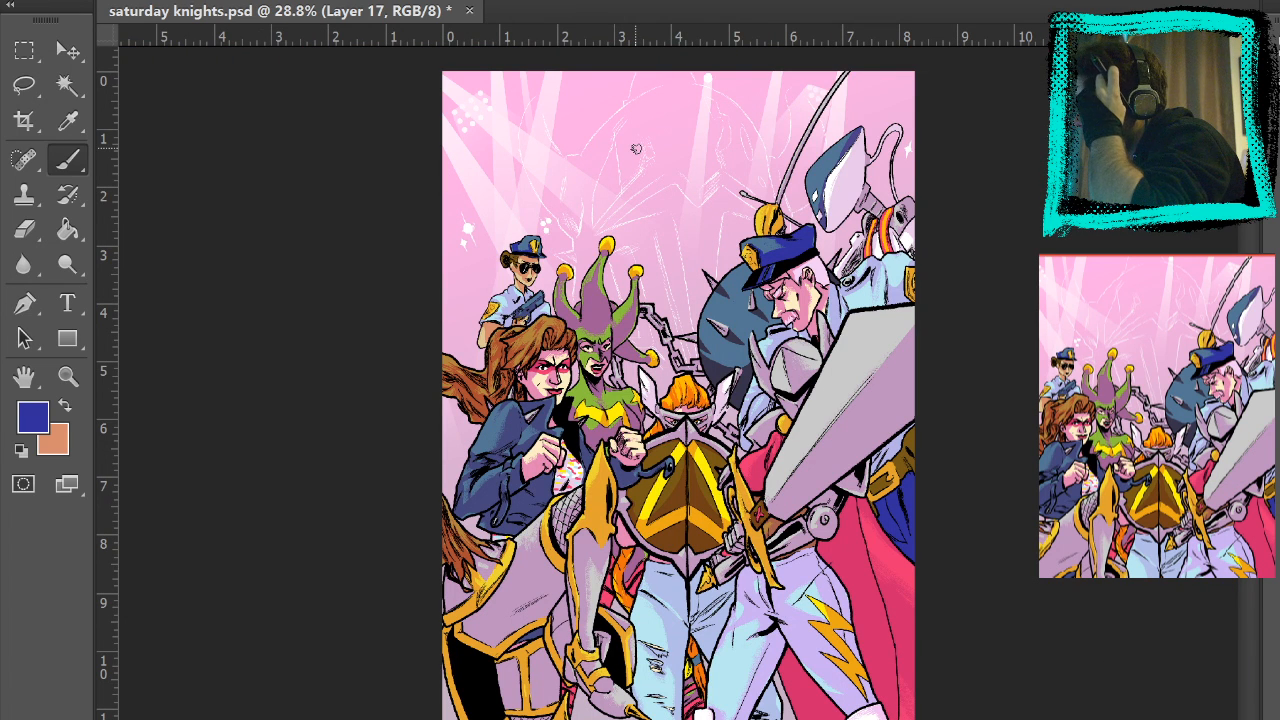
key(z)
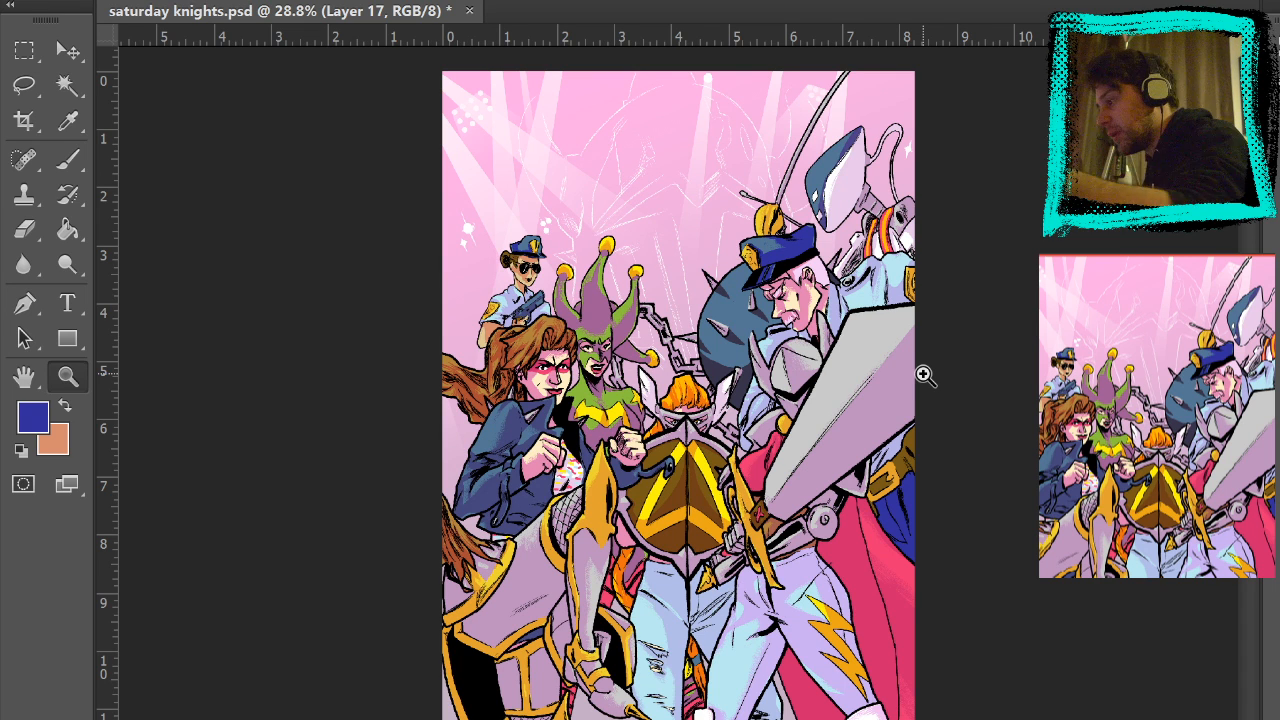
click(800, 302)
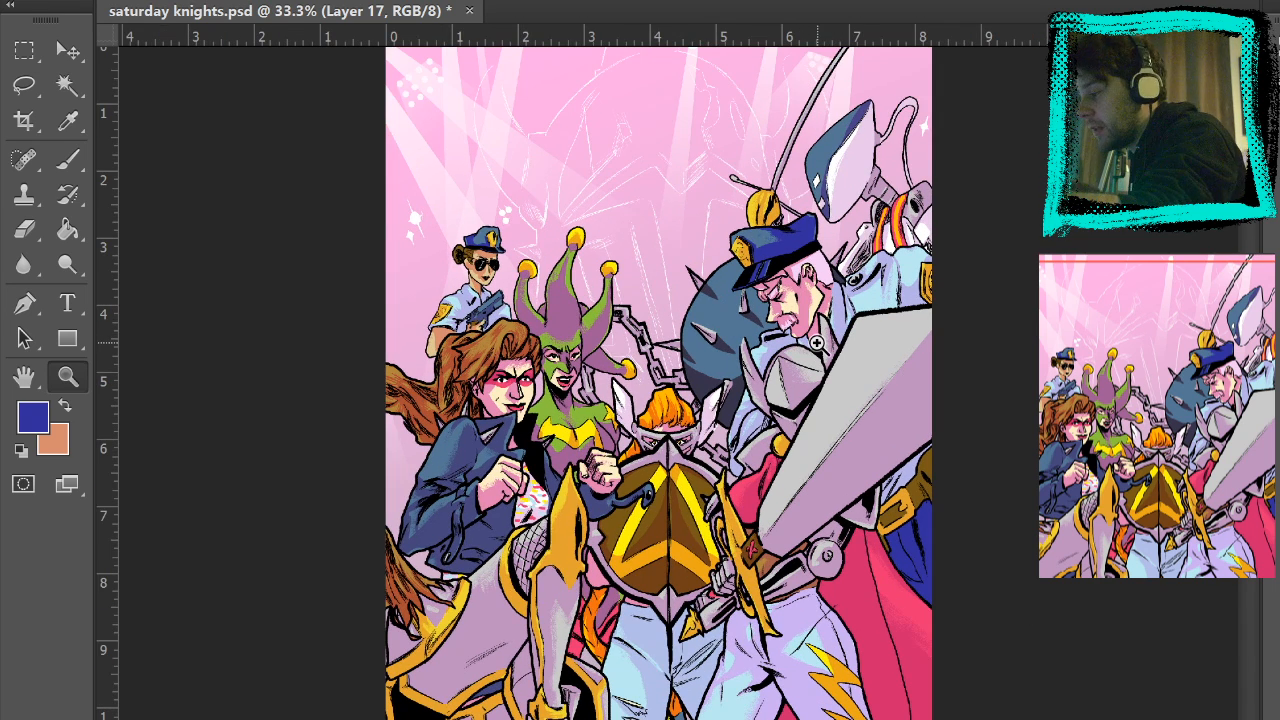
click(816, 342)
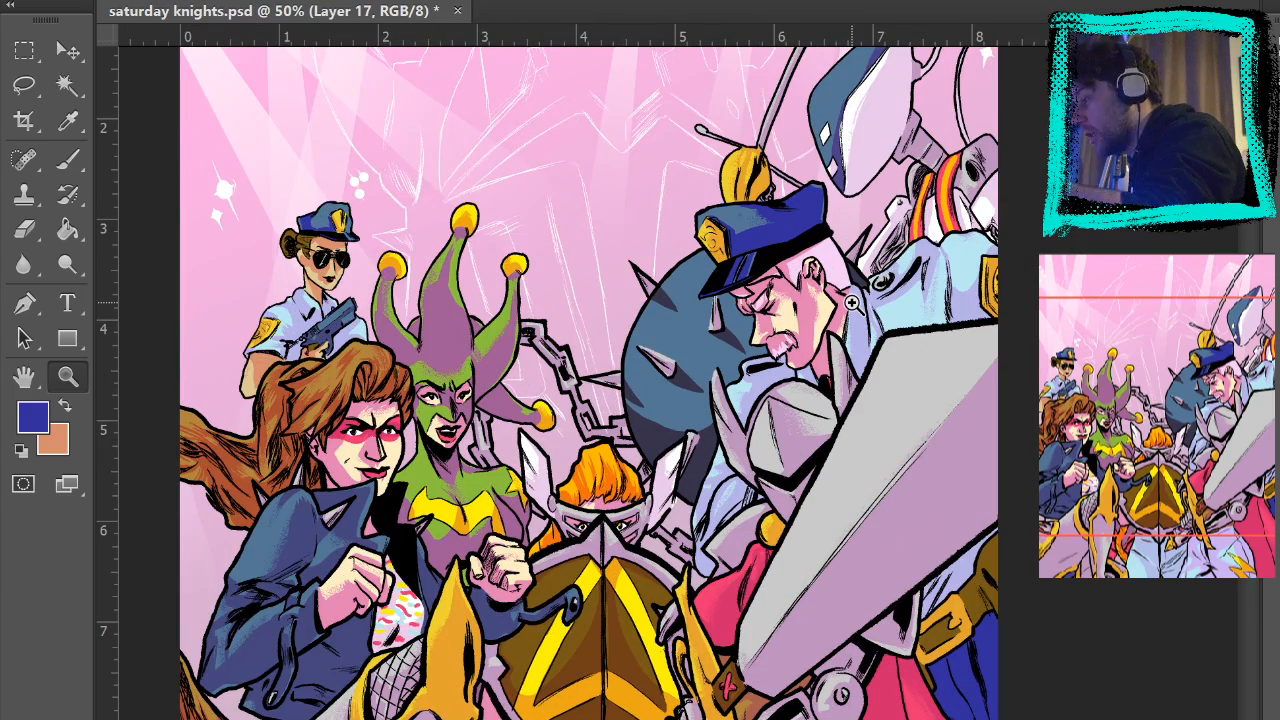
click(854, 304)
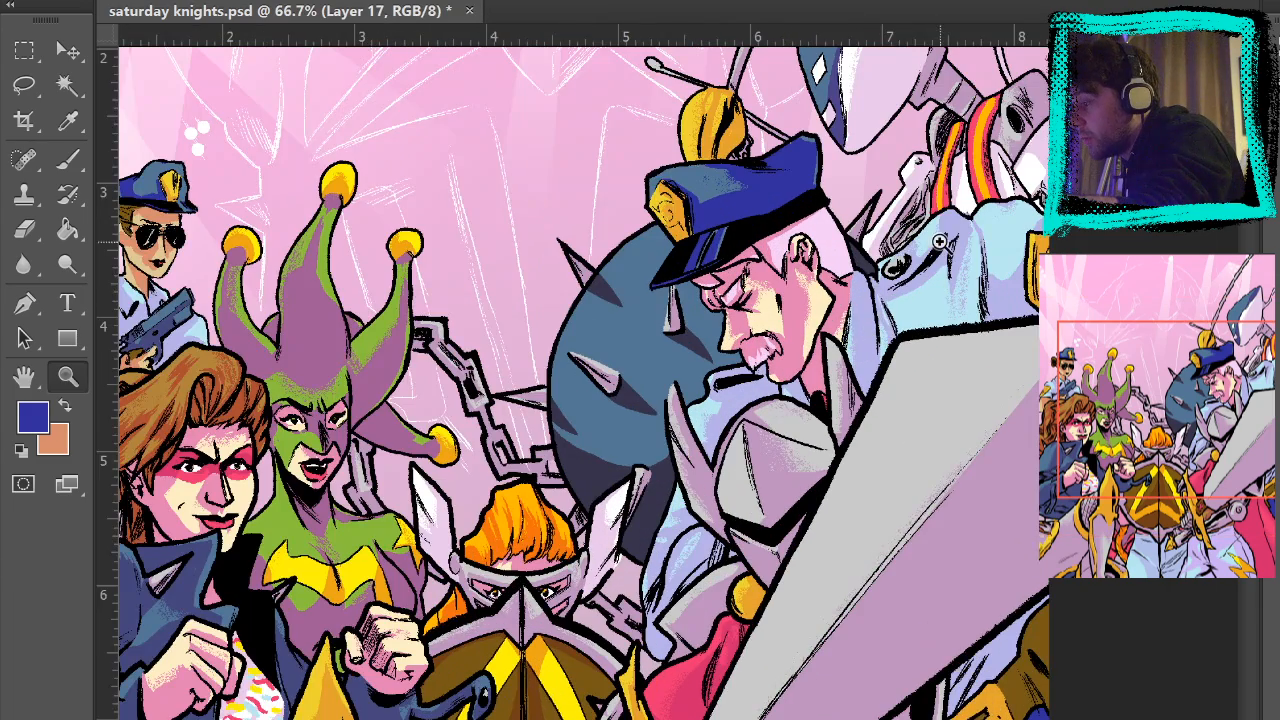
drag(917, 267, 796, 383)
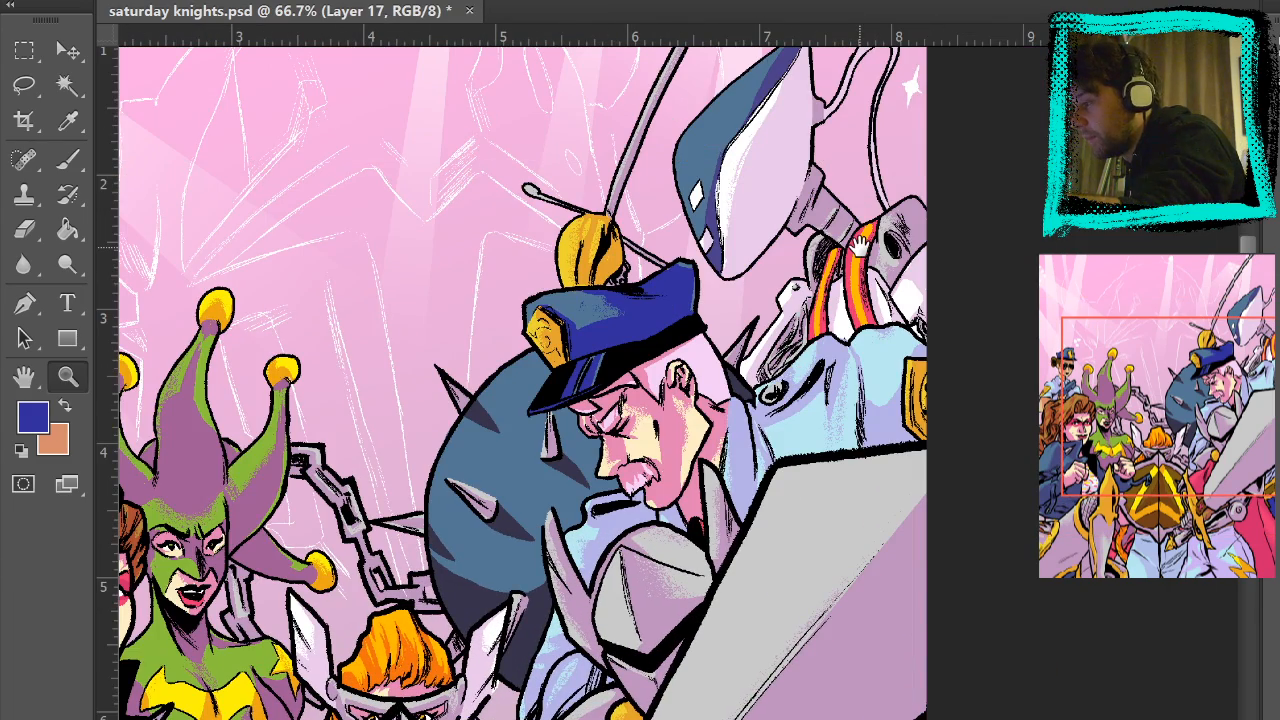
click(952, 268)
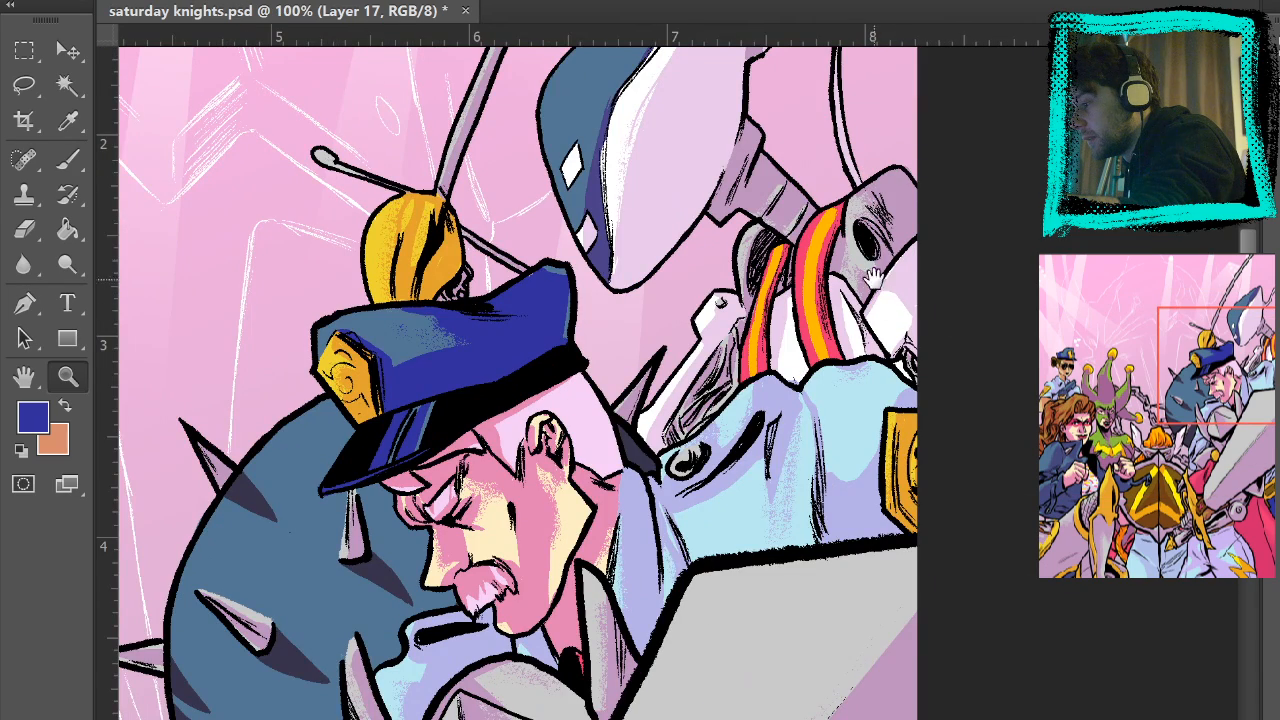
drag(873, 277, 865, 325)
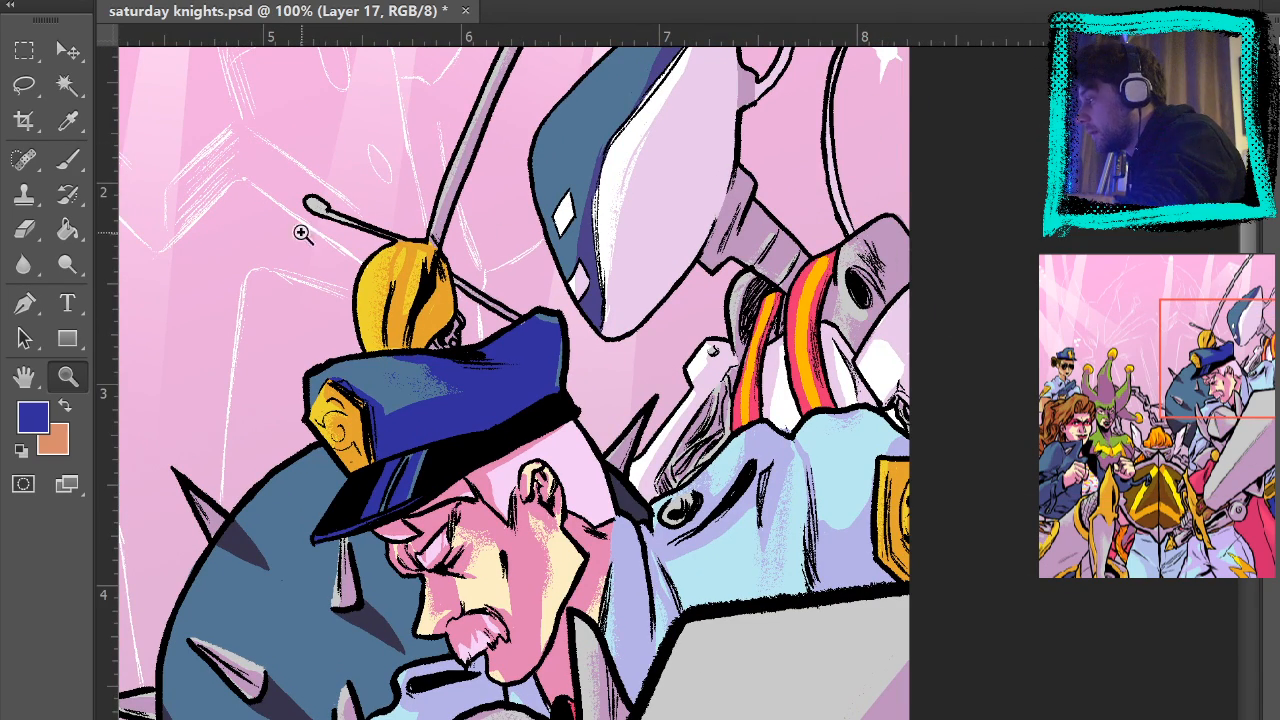
- Sample the pale pink of the officer's hair, try a textured stroke near his face, and undo it
click(70, 170)
mouse_move(588, 594)
mouse_down()
mouse_move(678, 285)
mouse_move(659, 278)
mouse_up()
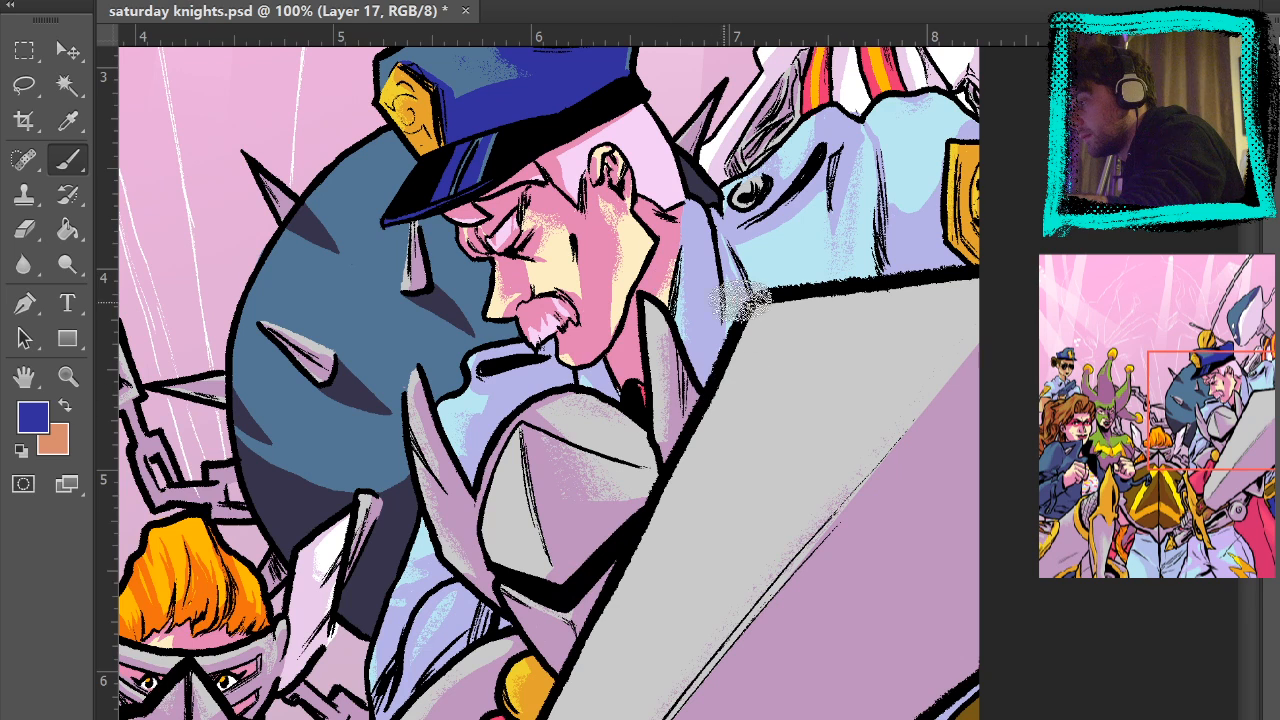
mouse_move(610, 175)
mouse_down()
mouse_move(600, 188)
mouse_move(640, 188)
mouse_up()
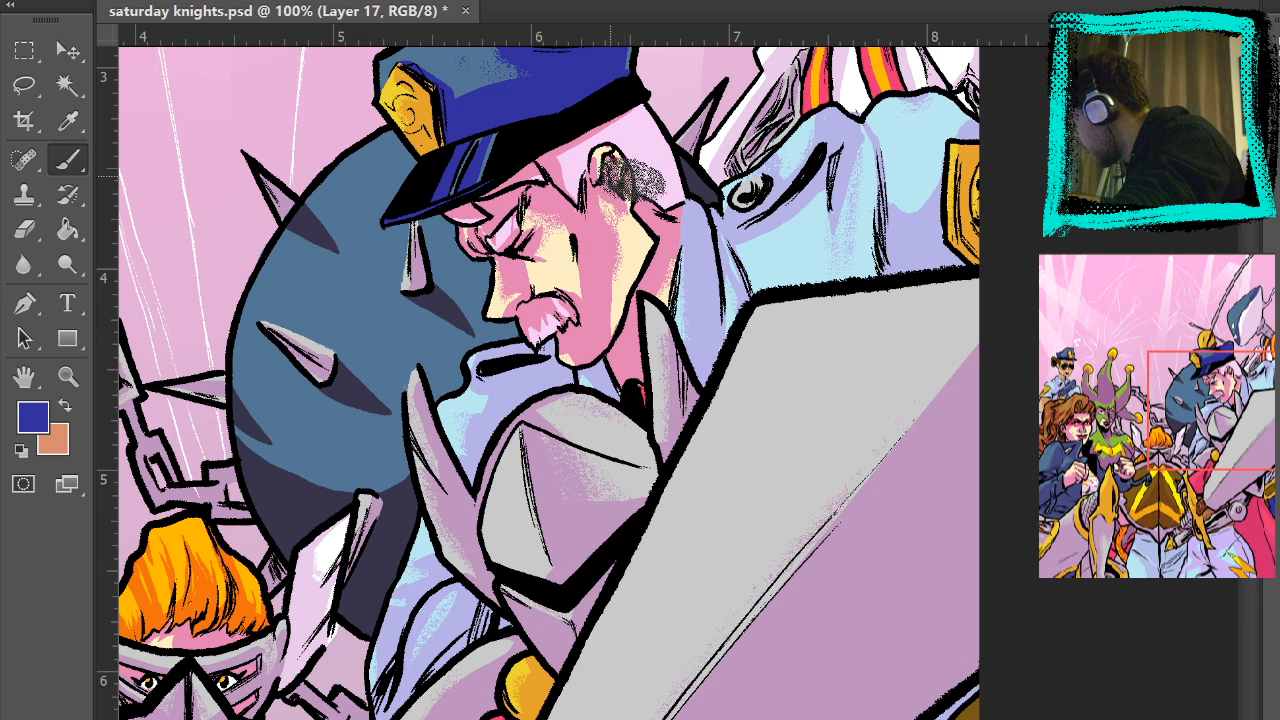
alt+click(574, 168)
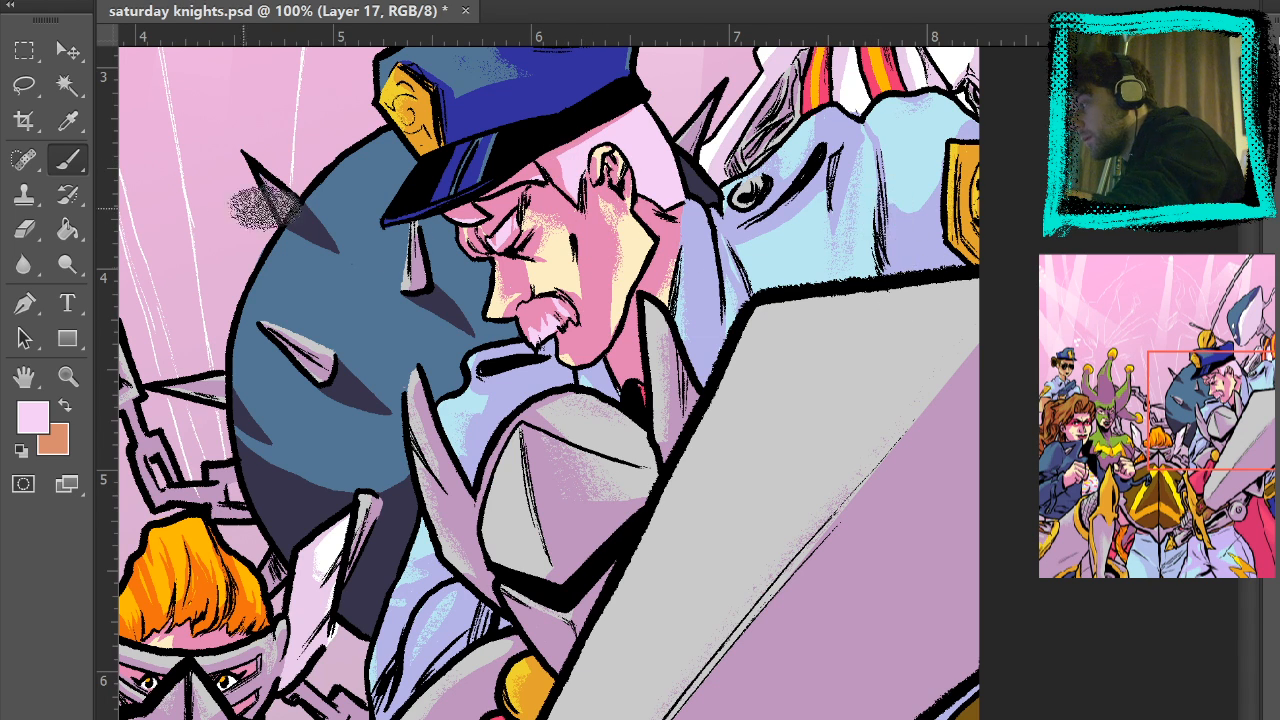
key(m)
key(b)
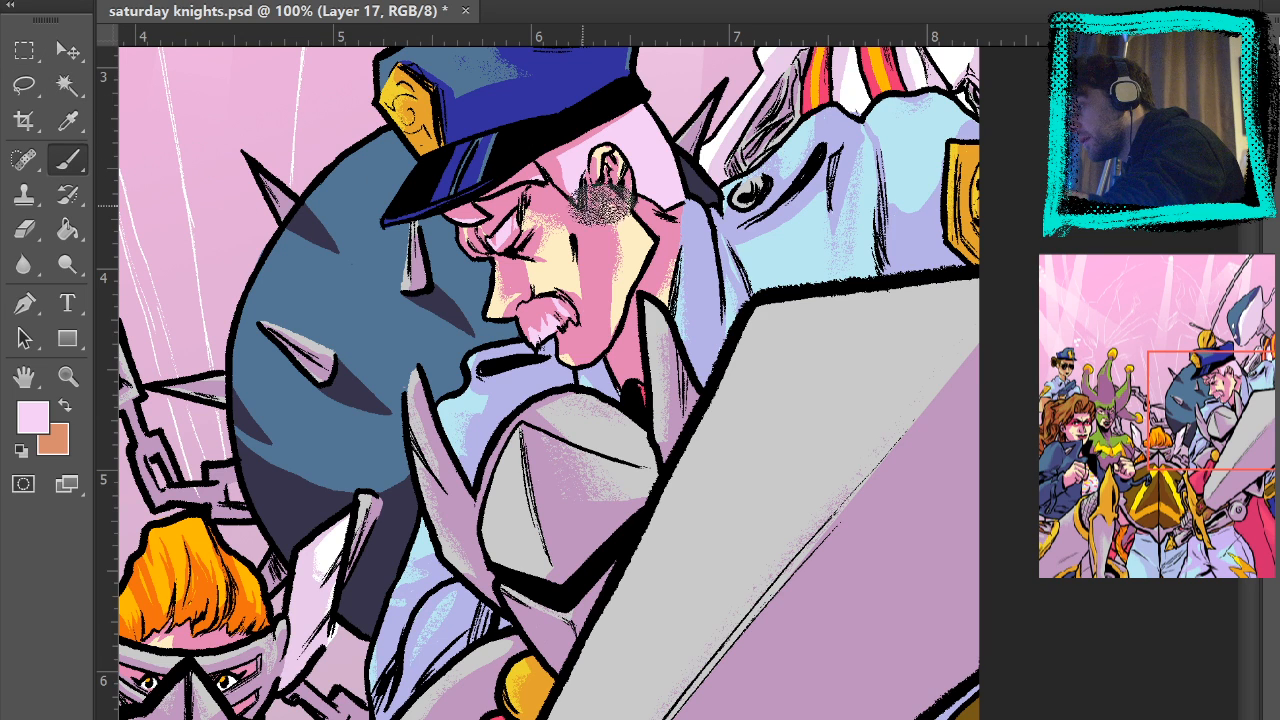
mouse_move(626, 354)
mouse_down()
mouse_move(571, 270)
mouse_move(488, 310)
mouse_move(541, 272)
mouse_up()
key(ctrl+z)
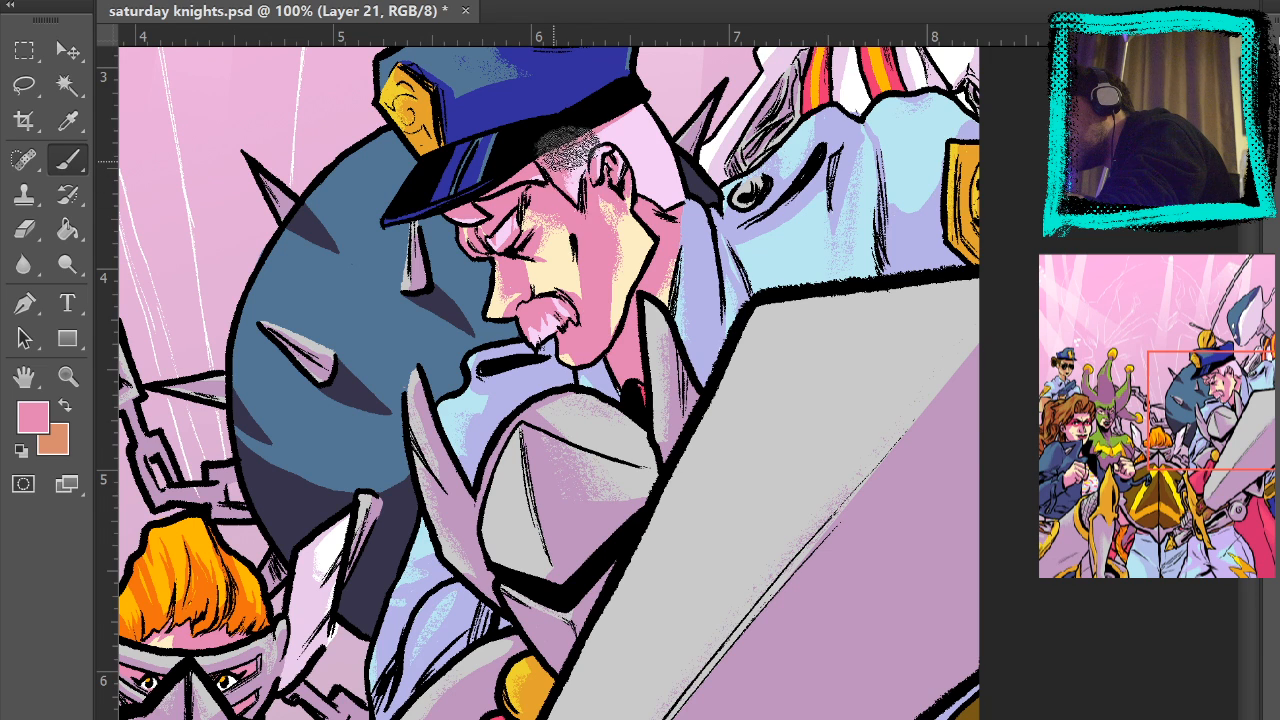
- Save the illustration and texture the shadow edges on the officer's face and neck on Layer 21, sampling the skin's cream highlight
key(ctrl+s)
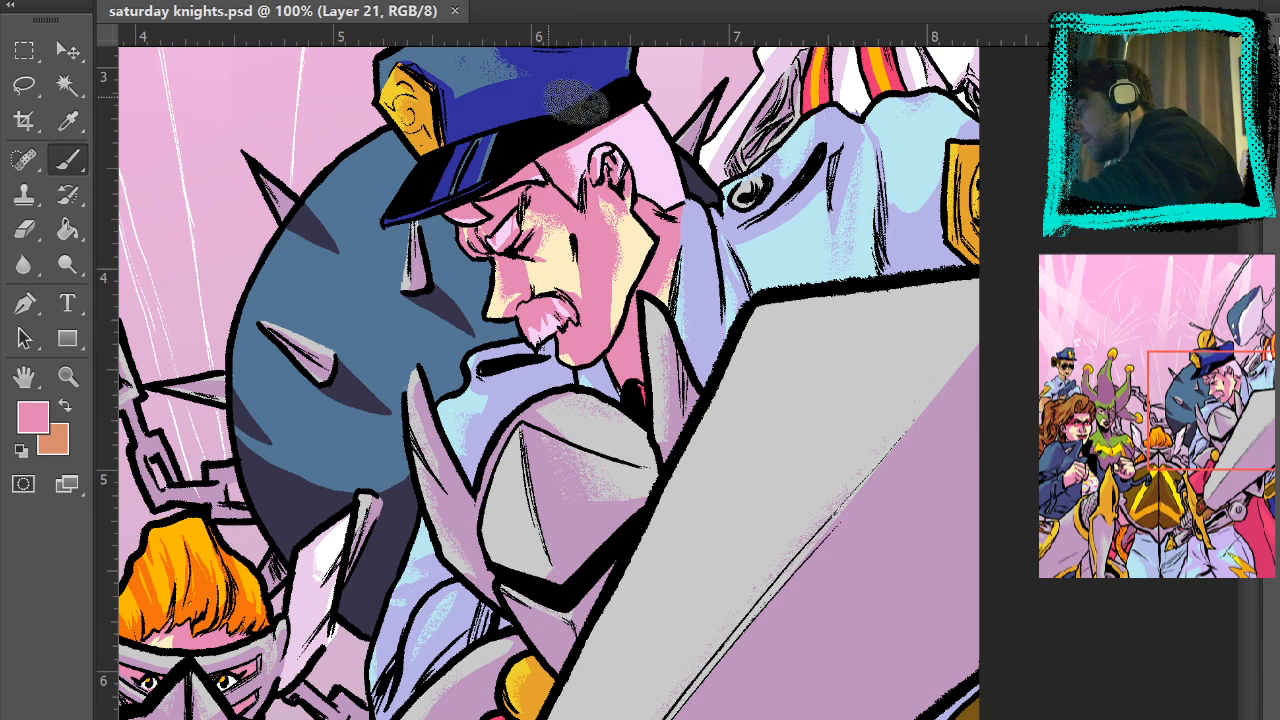
drag(600, 175, 597, 197)
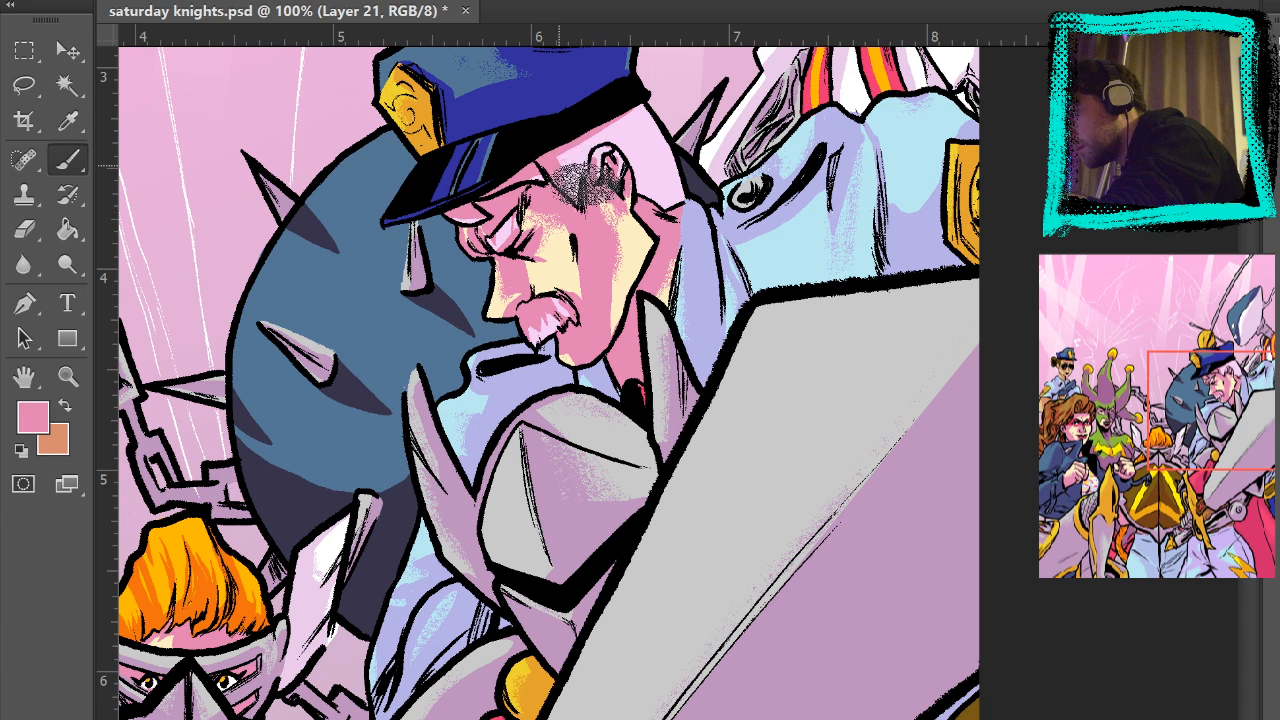
mouse_move(600, 242)
mouse_down()
mouse_move(596, 229)
mouse_move(608, 246)
mouse_up()
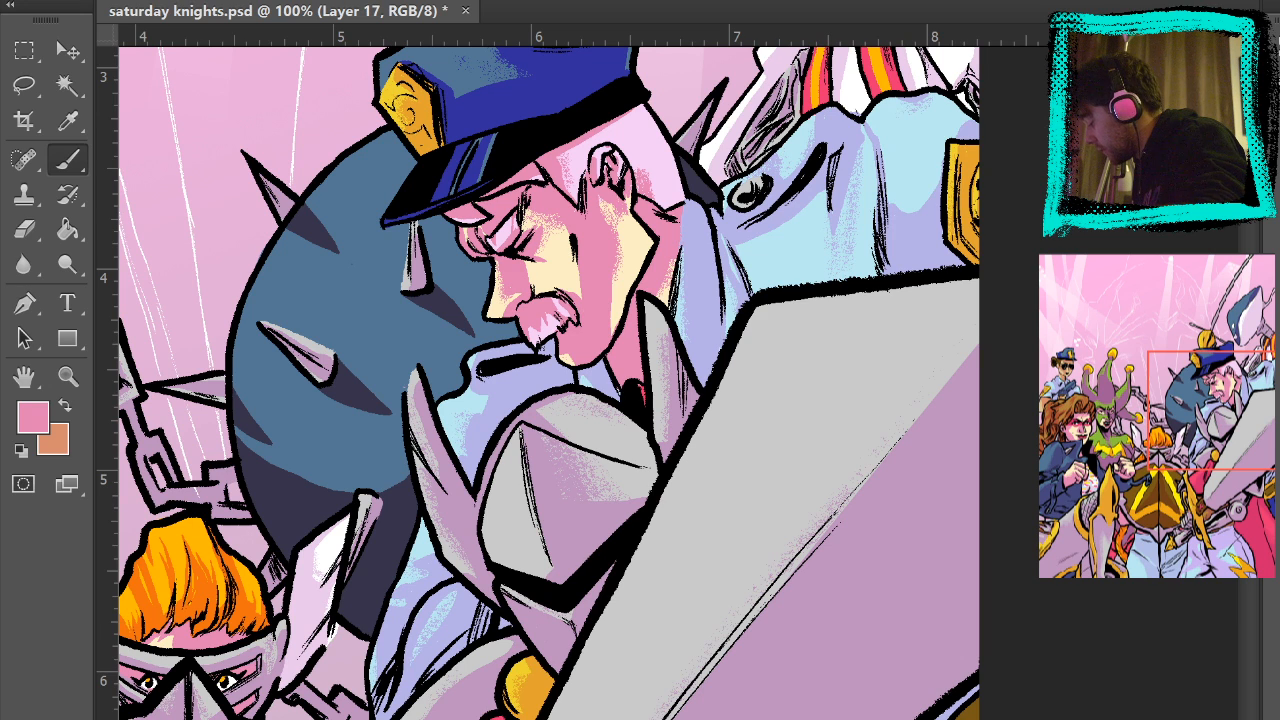
alt+click(634, 247)
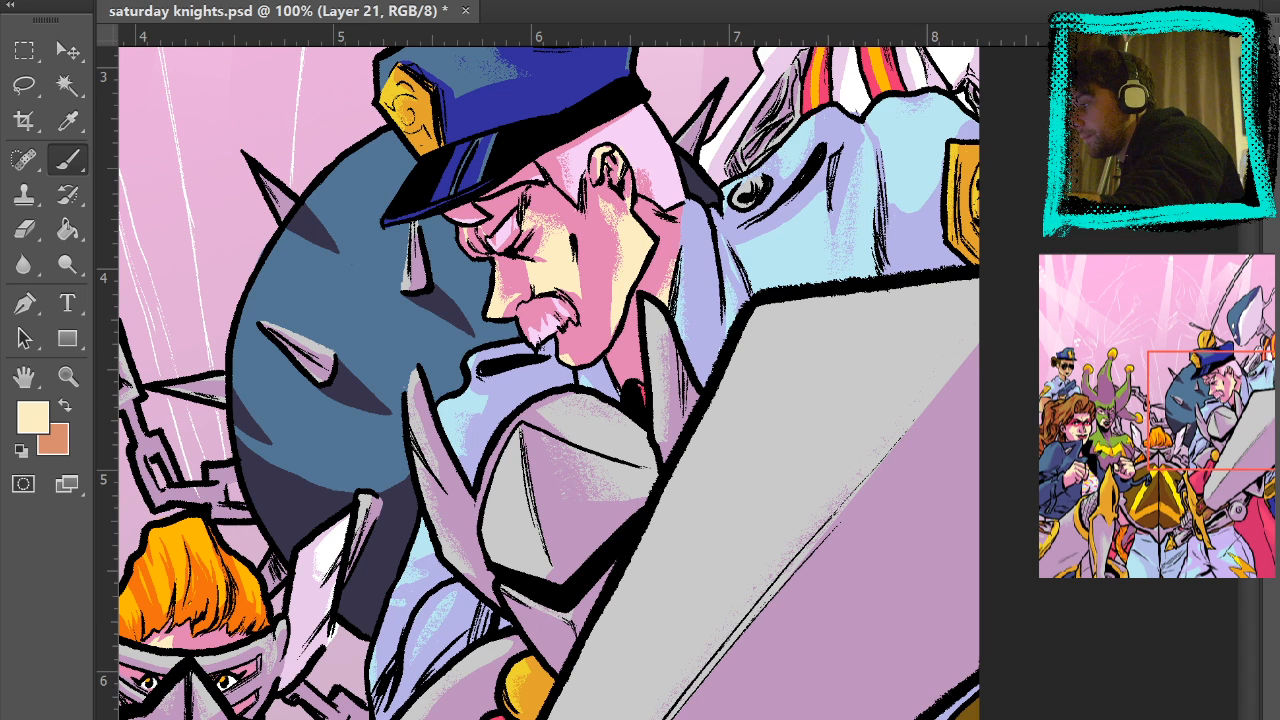
- Sample the dark navy shadow of the spiked ball and roughen the edges of its spike shadows and lower shadow with textured strokes
mouse_move(719, 594)
mouse_down()
mouse_move(730, 340)
mouse_move(852, 504)
mouse_up()
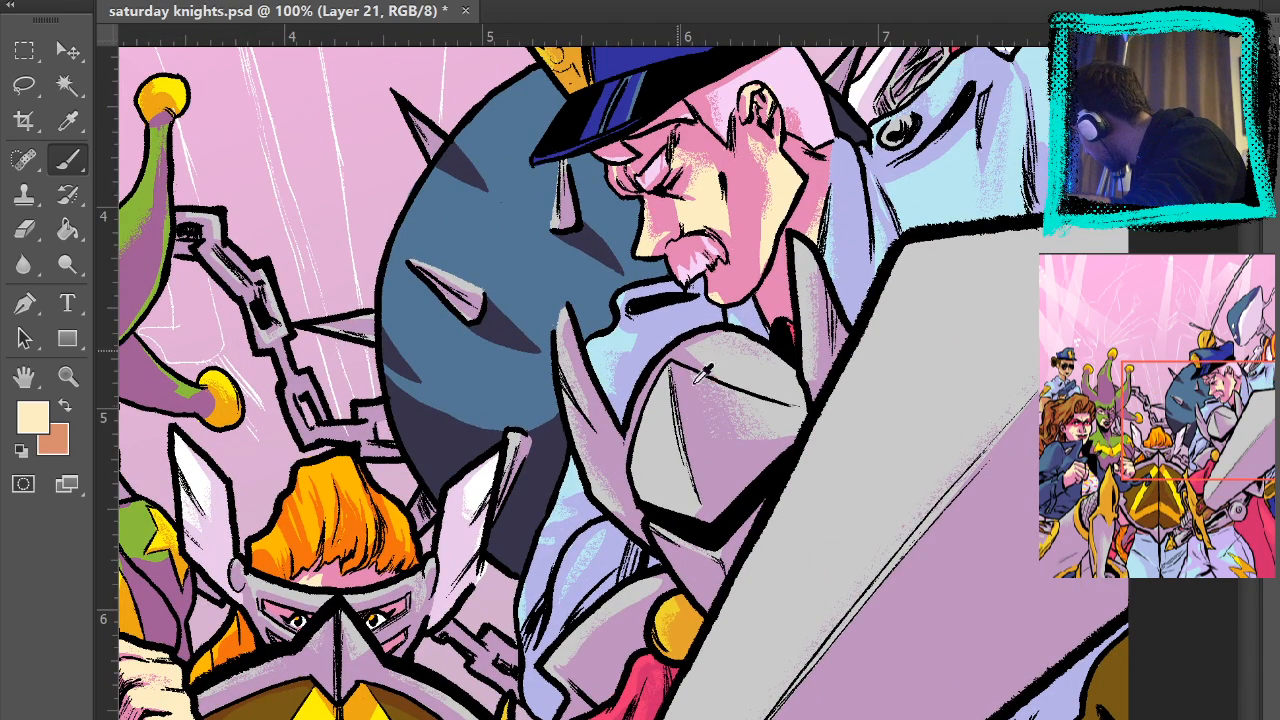
alt+click(503, 319)
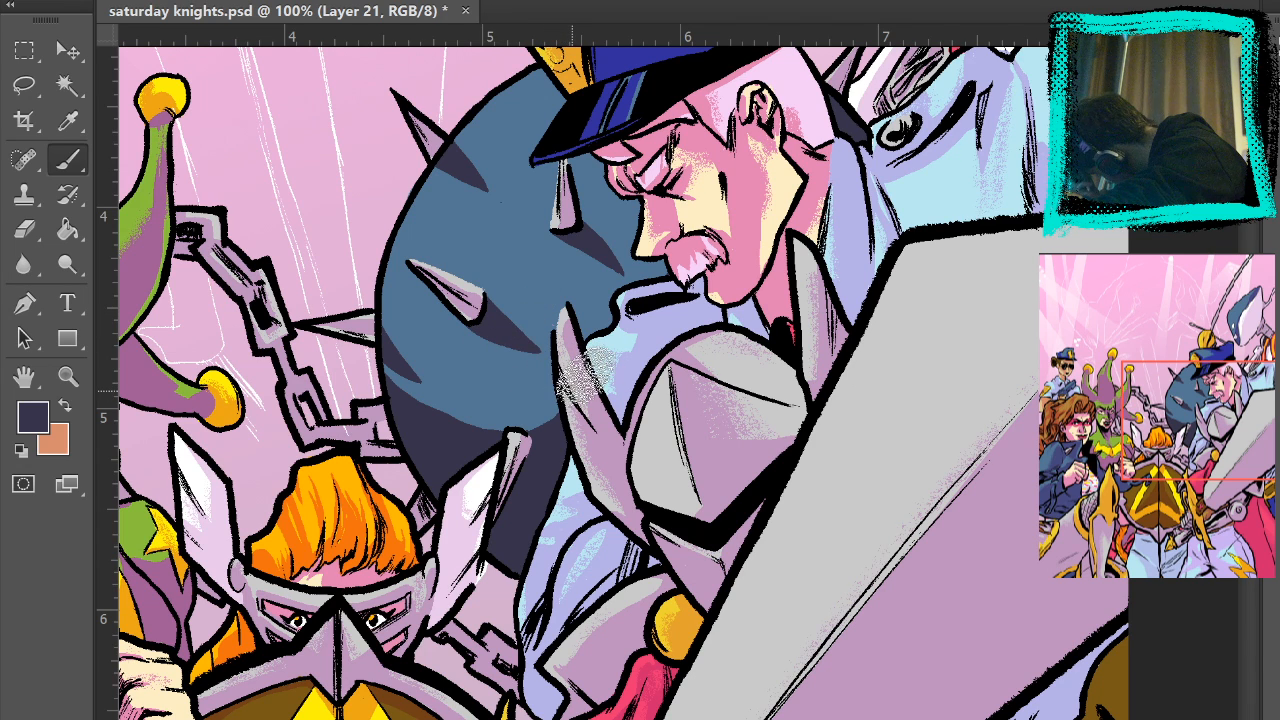
click(590, 377)
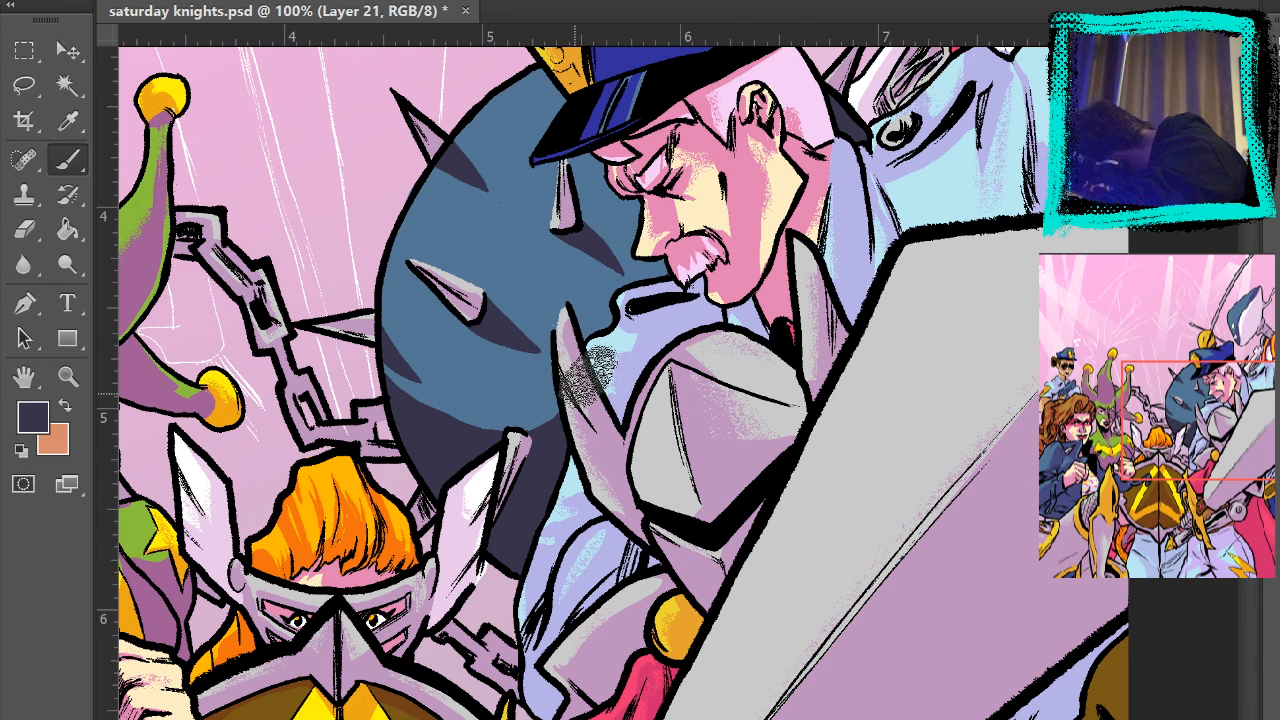
click(590, 378)
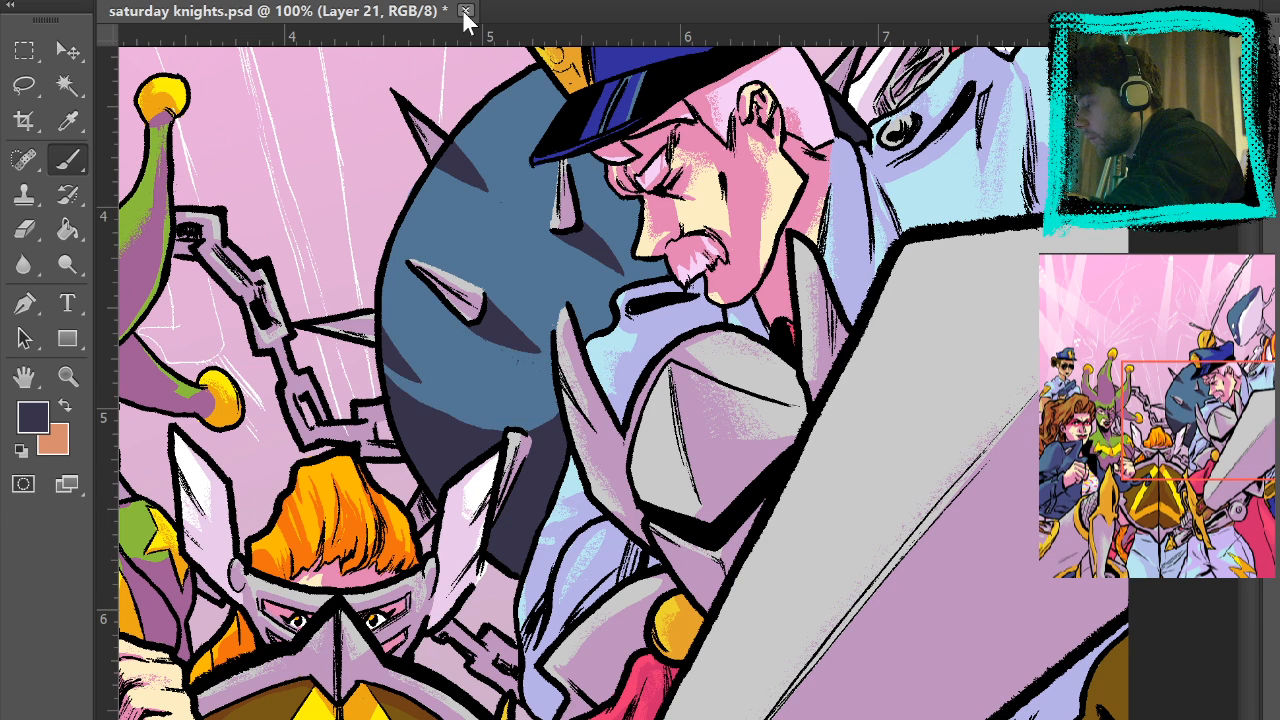
drag(487, 309, 516, 338)
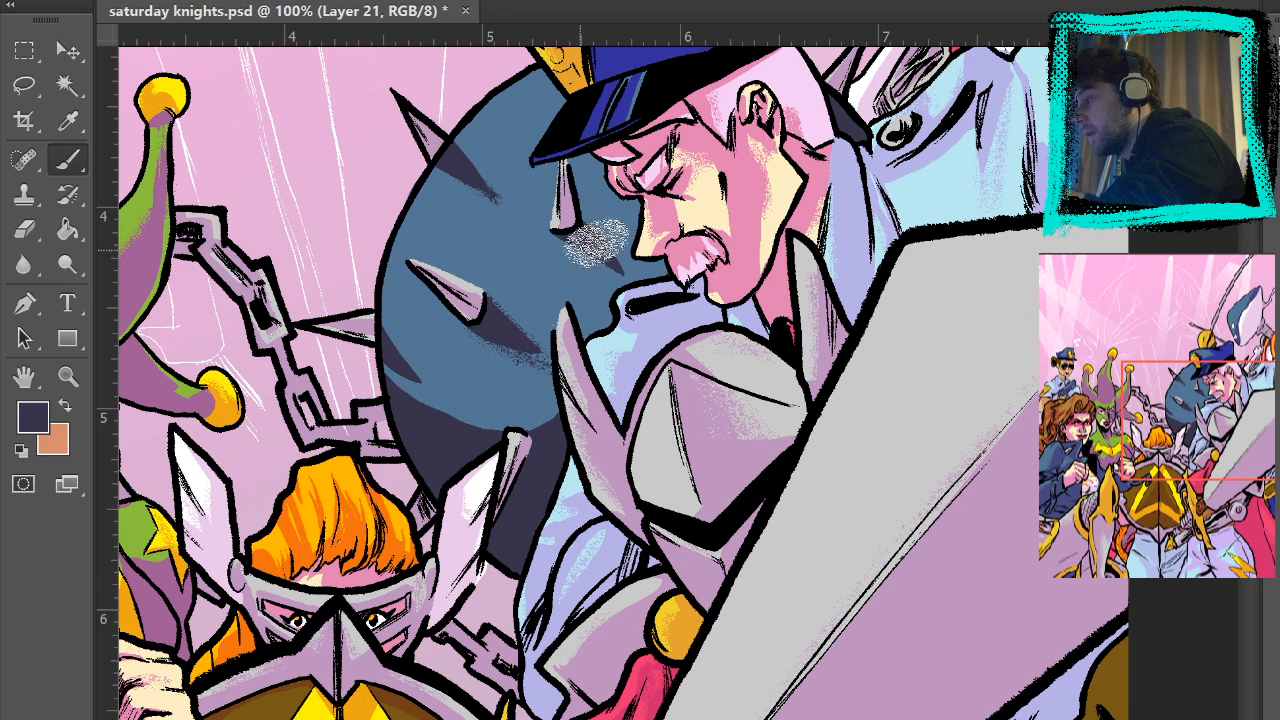
drag(686, 126, 736, 375)
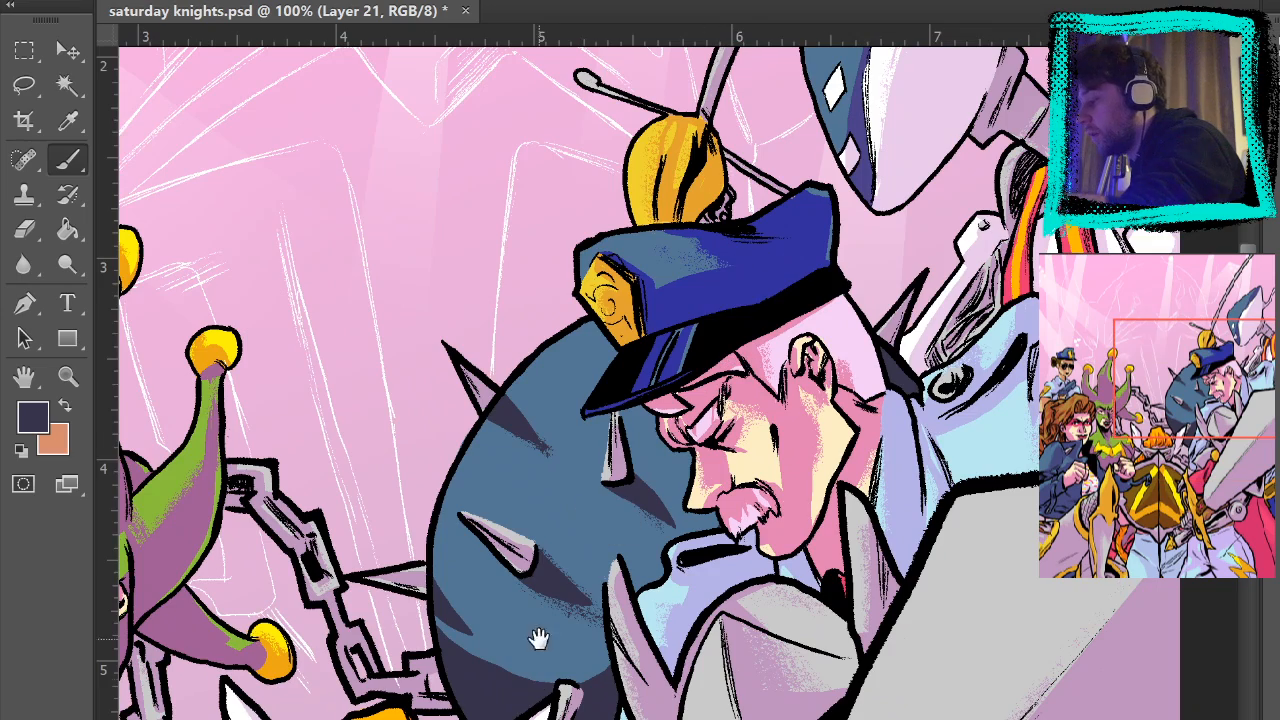
drag(534, 622, 435, 308)
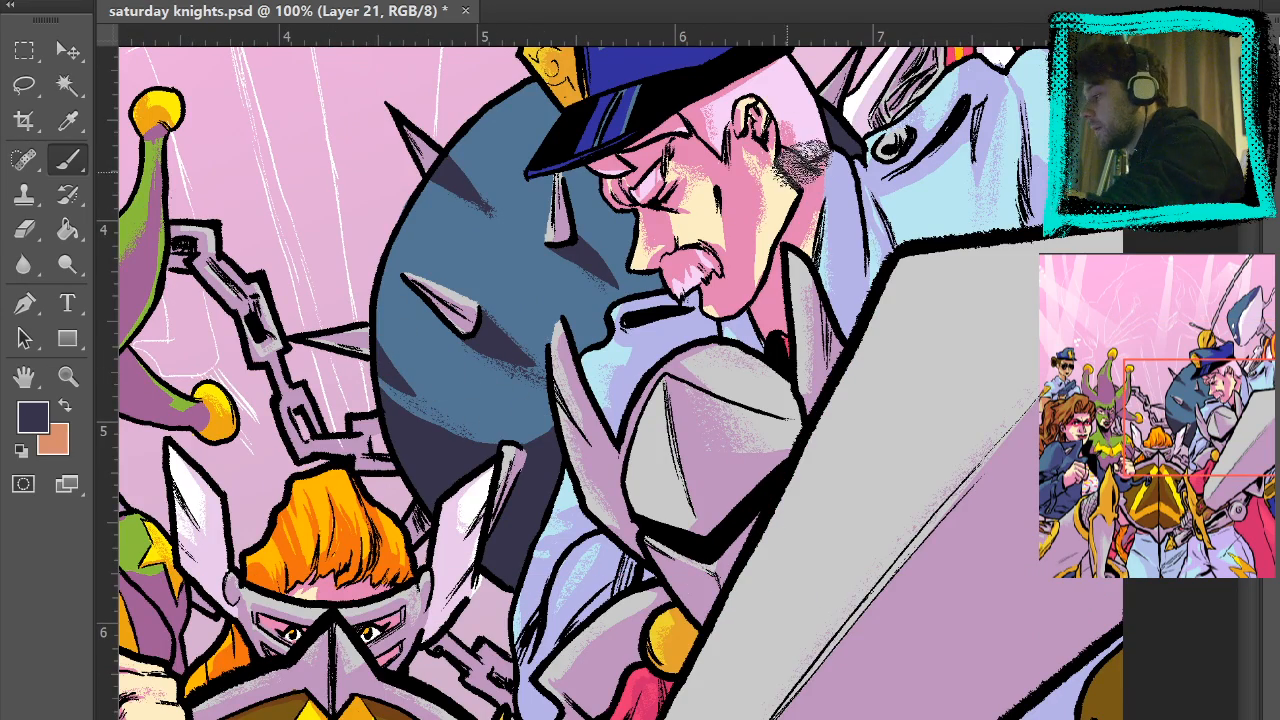
drag(884, 464, 902, 719)
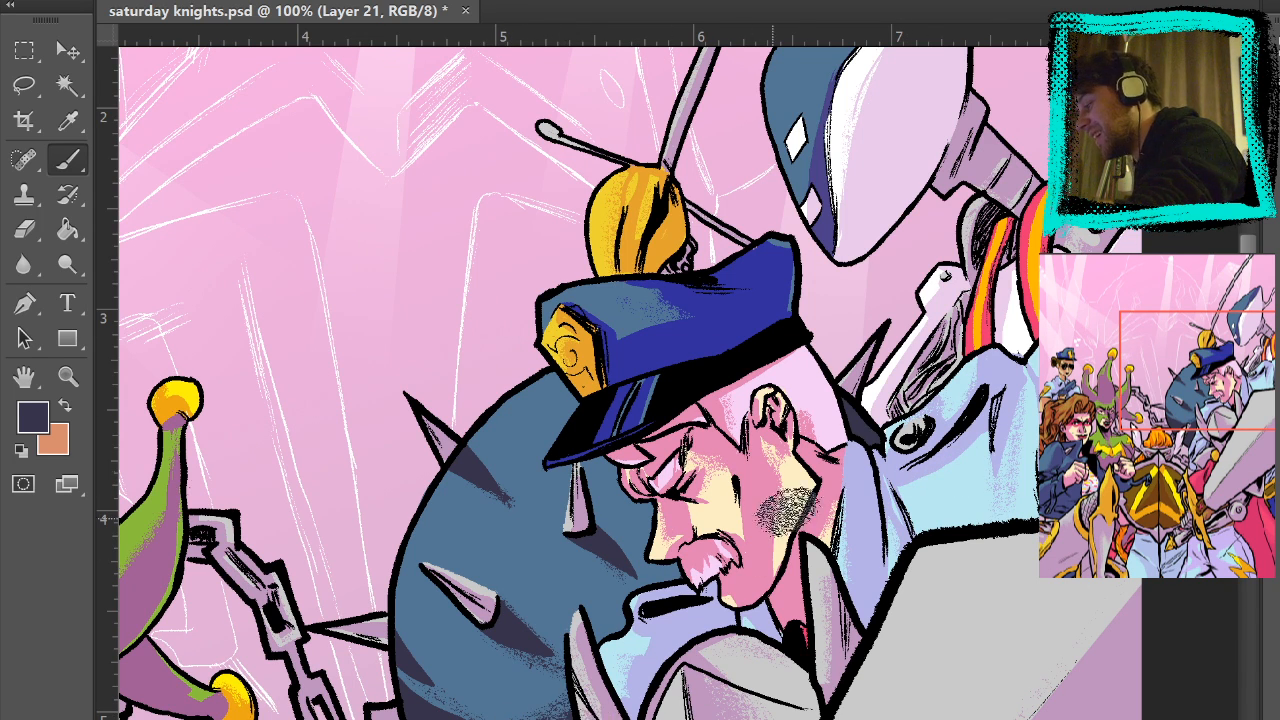
drag(787, 512, 690, 235)
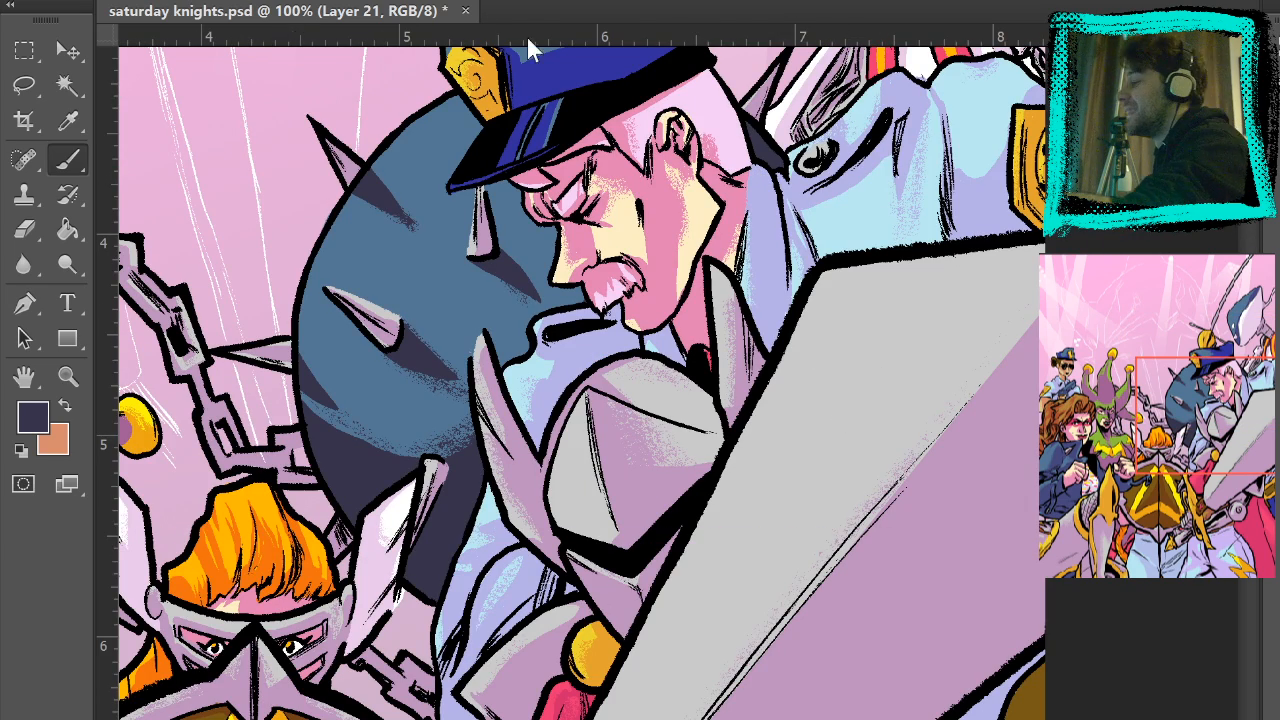
- Sample the dark orange of the winged-helmet knight's hair and soften the edges of its yellow-orange highlights with textured strokes
key(ctrl+0)
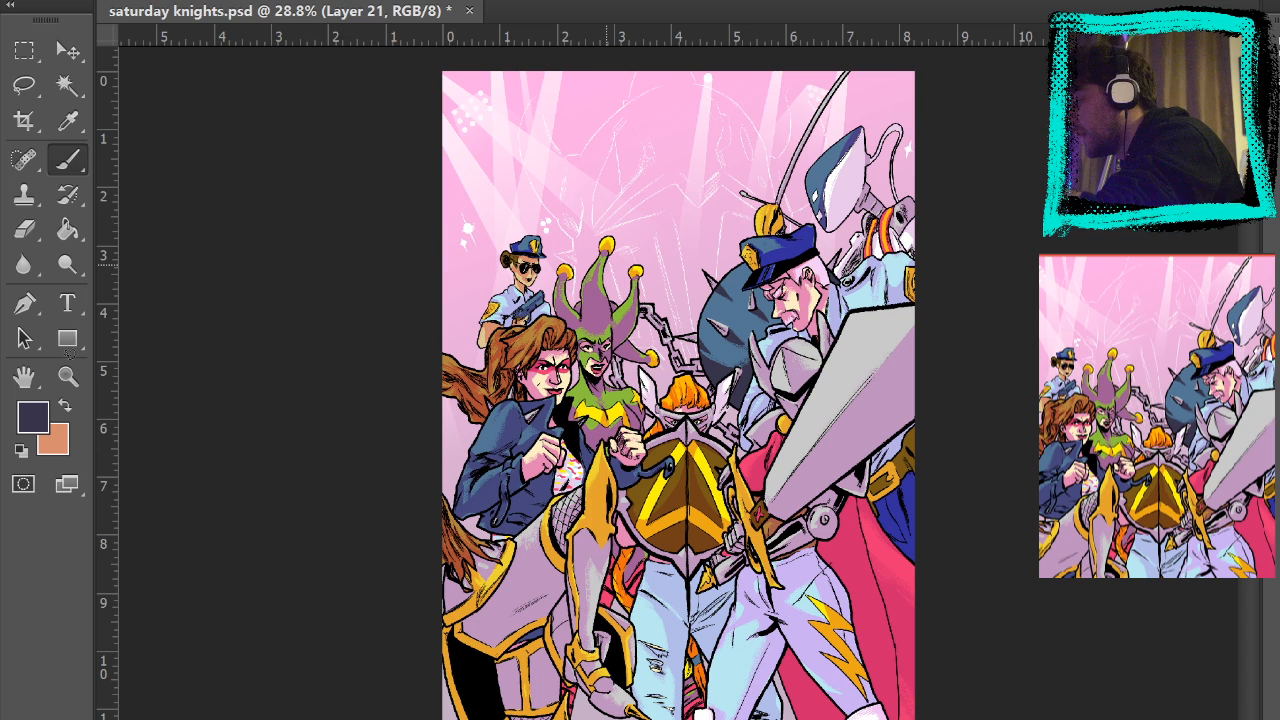
key(z)
click(644, 293)
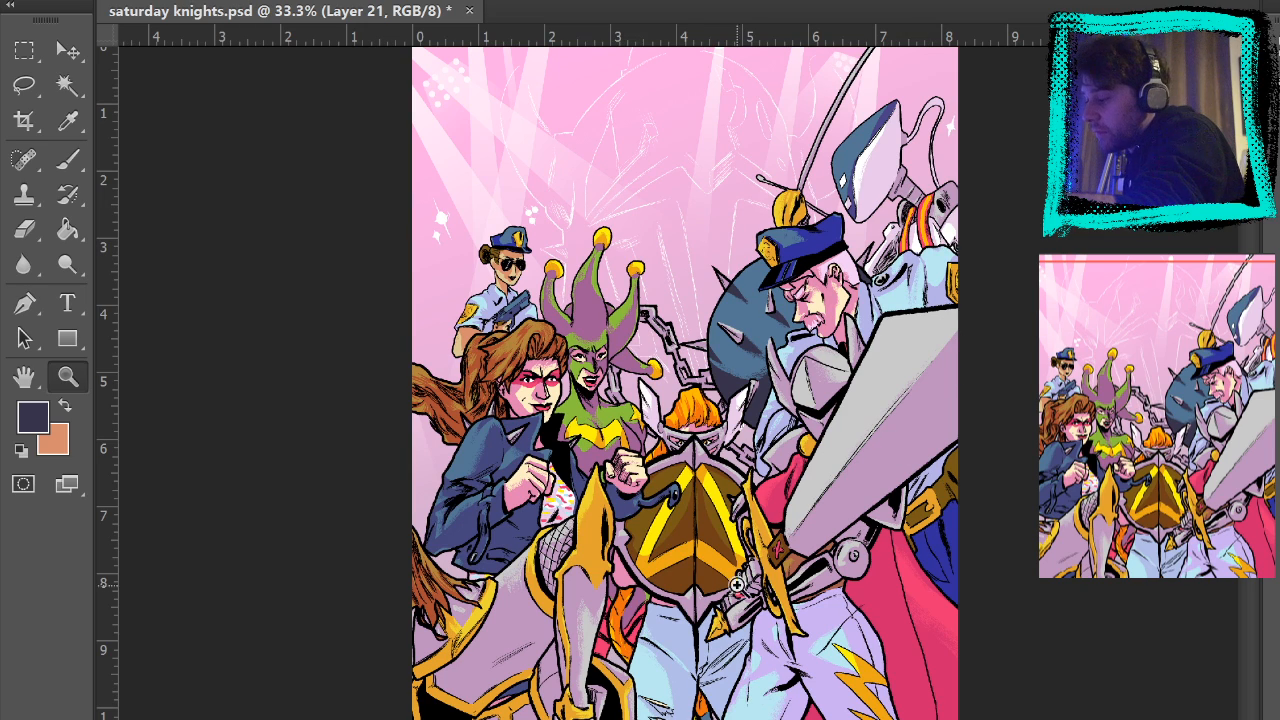
click(658, 468)
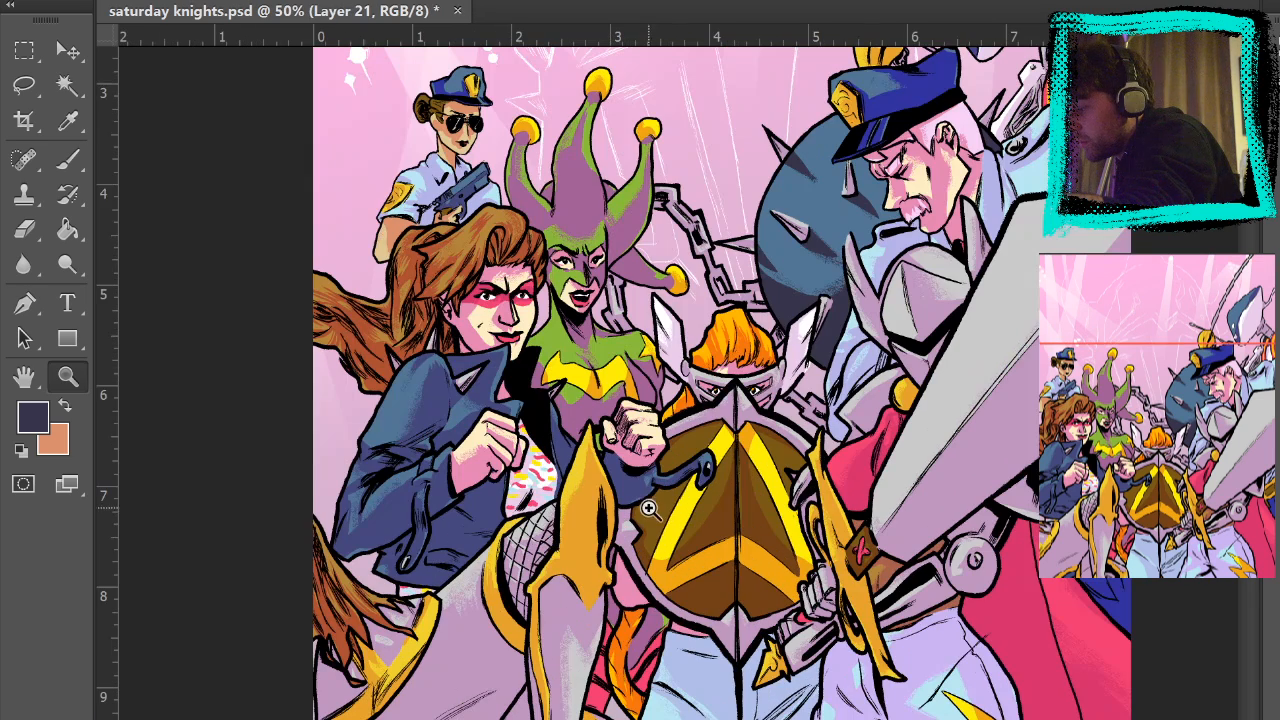
scroll(653, 435, up, 3)
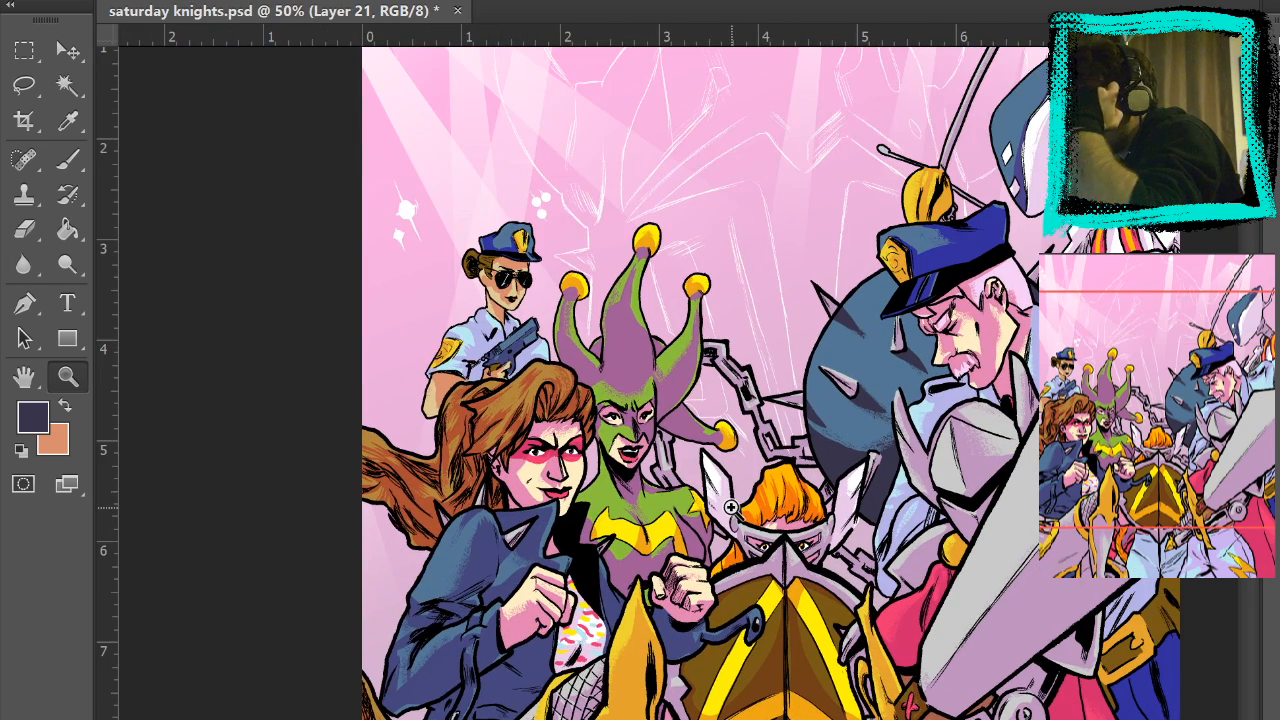
click(775, 543)
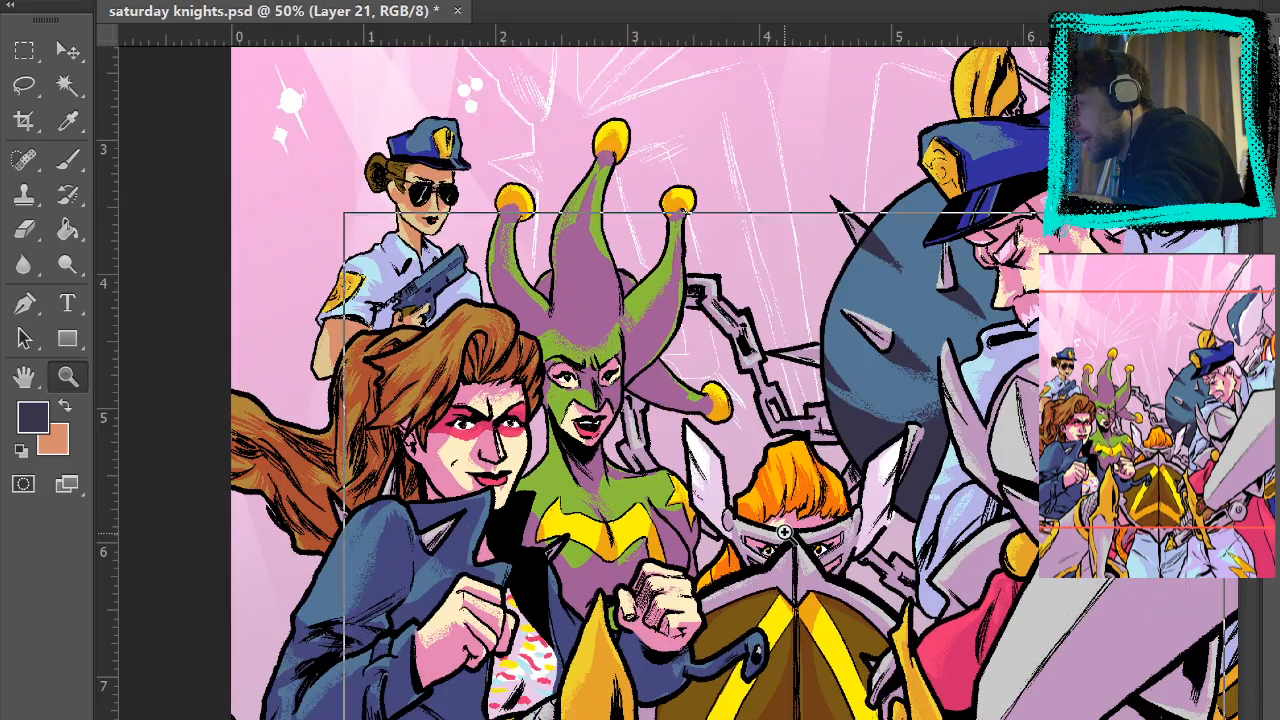
click(835, 562)
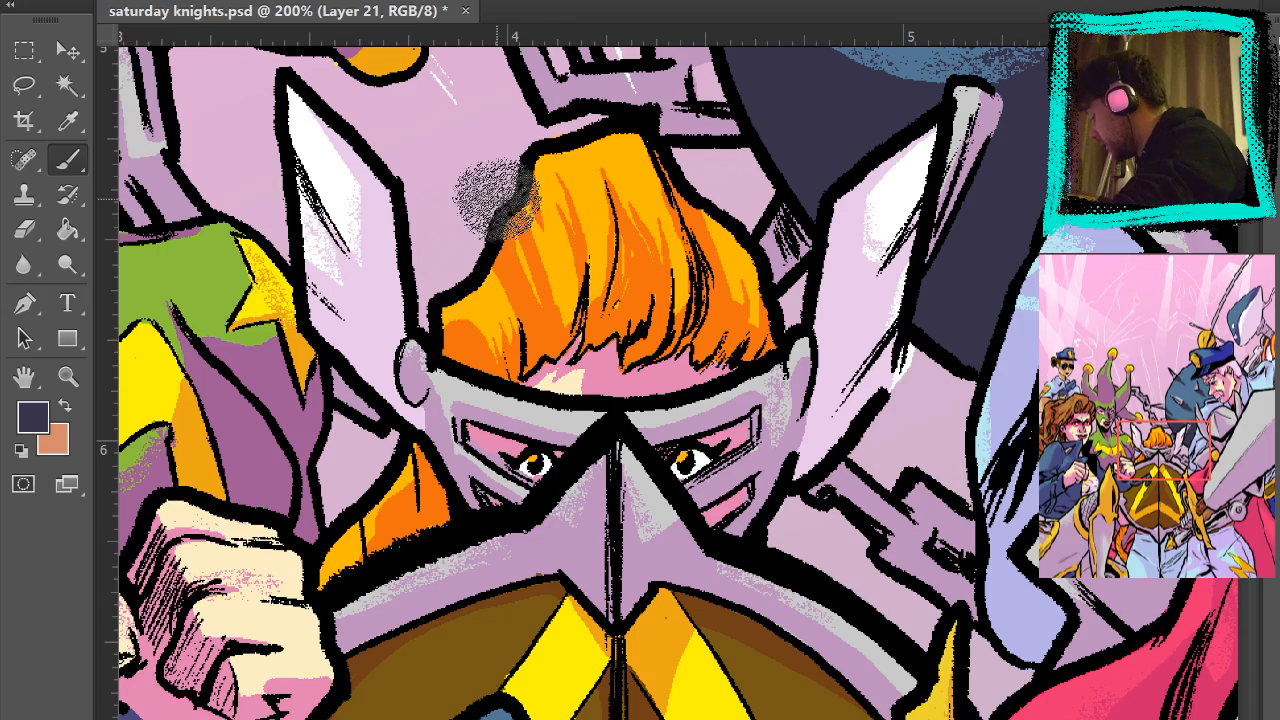
mouse_move(512, 308)
mouse_down()
mouse_move(612, 370)
mouse_move(523, 337)
mouse_up()
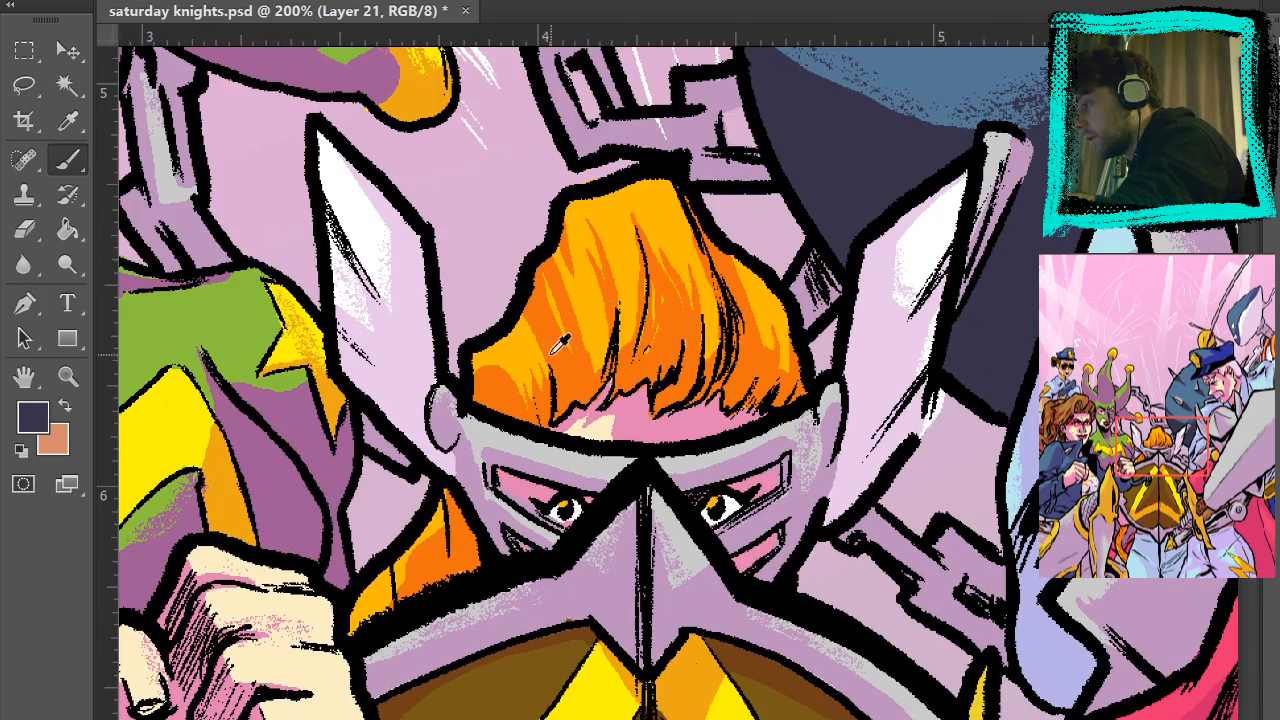
alt+click(572, 328)
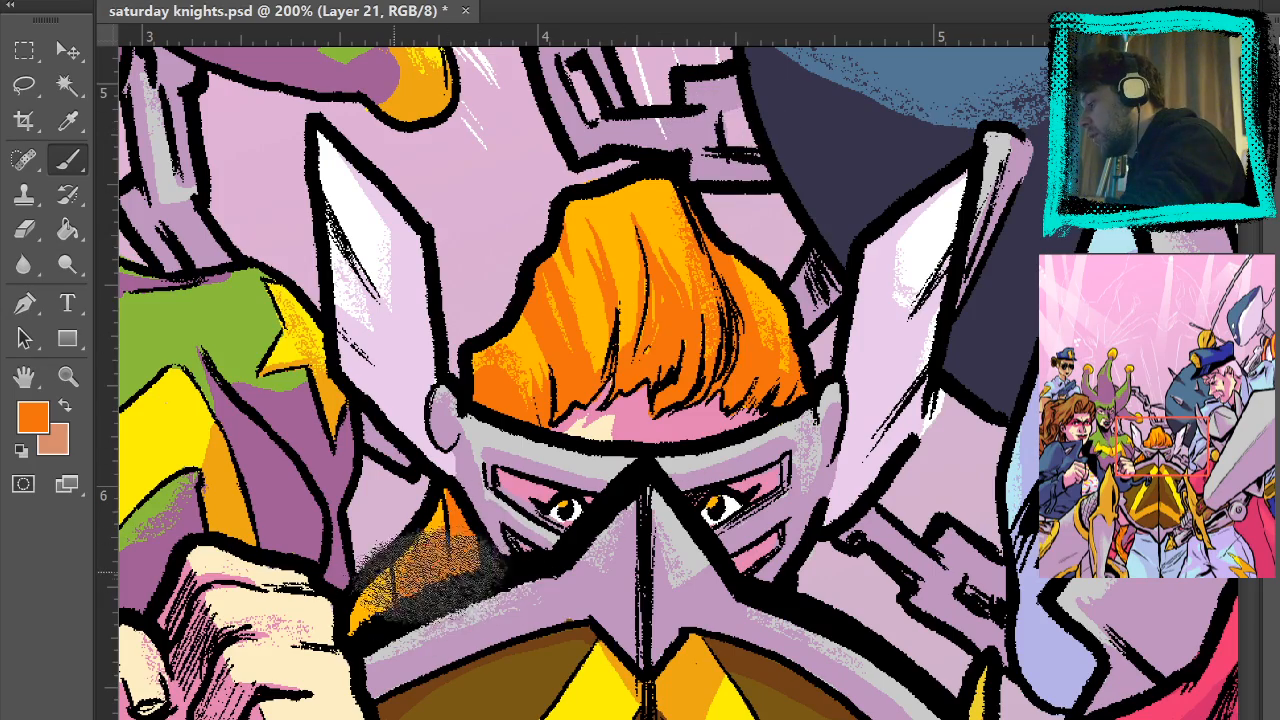
- Soften the edges of the yellow highlights on the orange braid beside the shield with dark orange textured strokes
mouse_move(808, 545)
mouse_down()
mouse_move(762, 280)
mouse_move(740, 30)
mouse_up()
drag(720, 543, 826, 129)
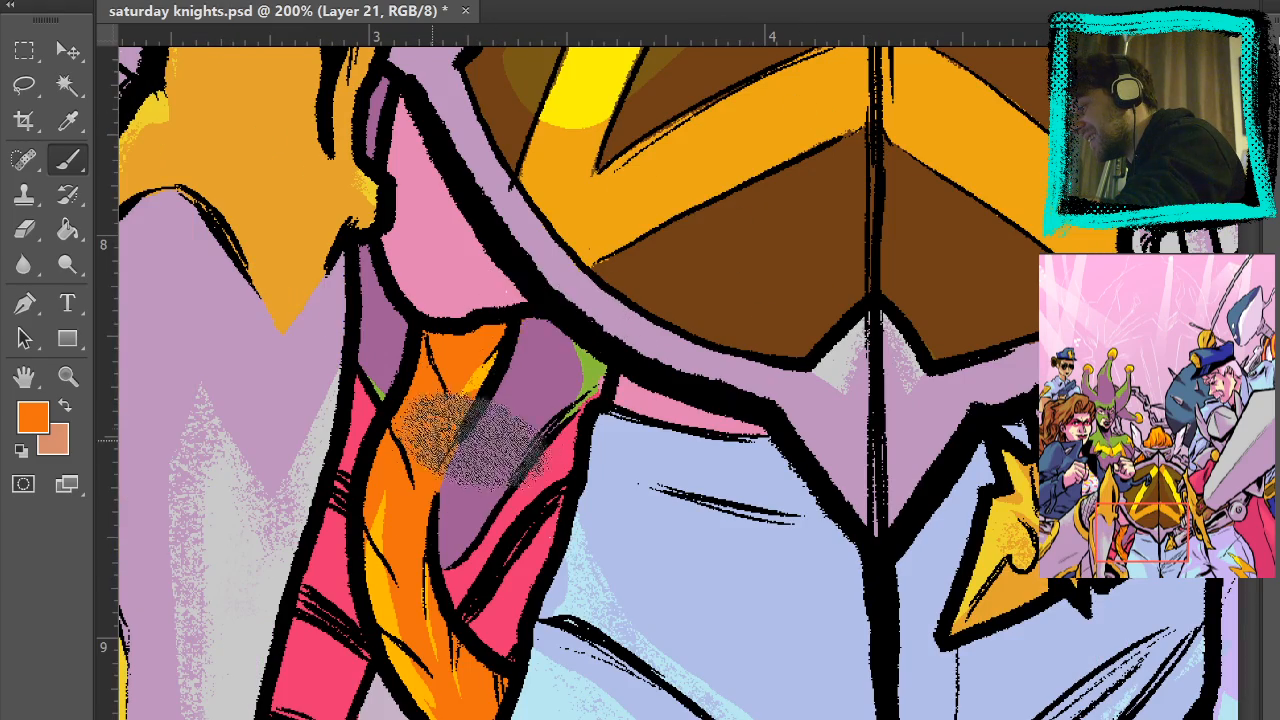
drag(505, 695, 450, 445)
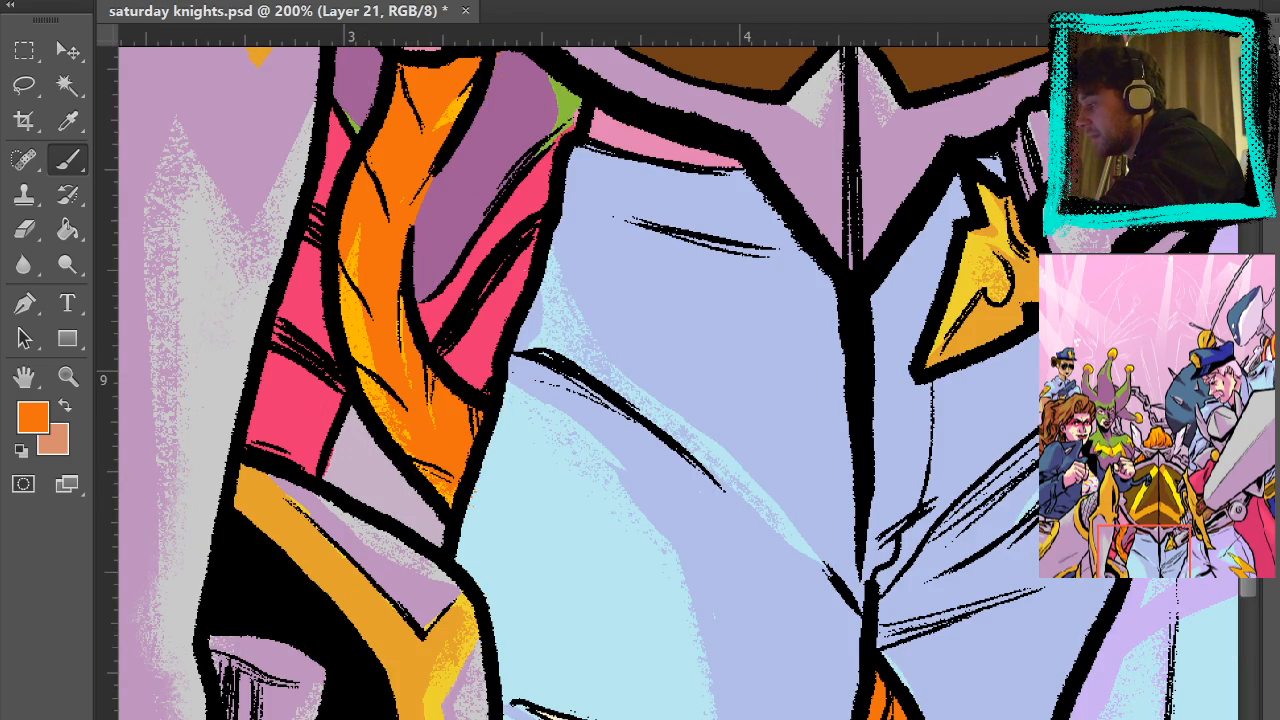
click(25, 228)
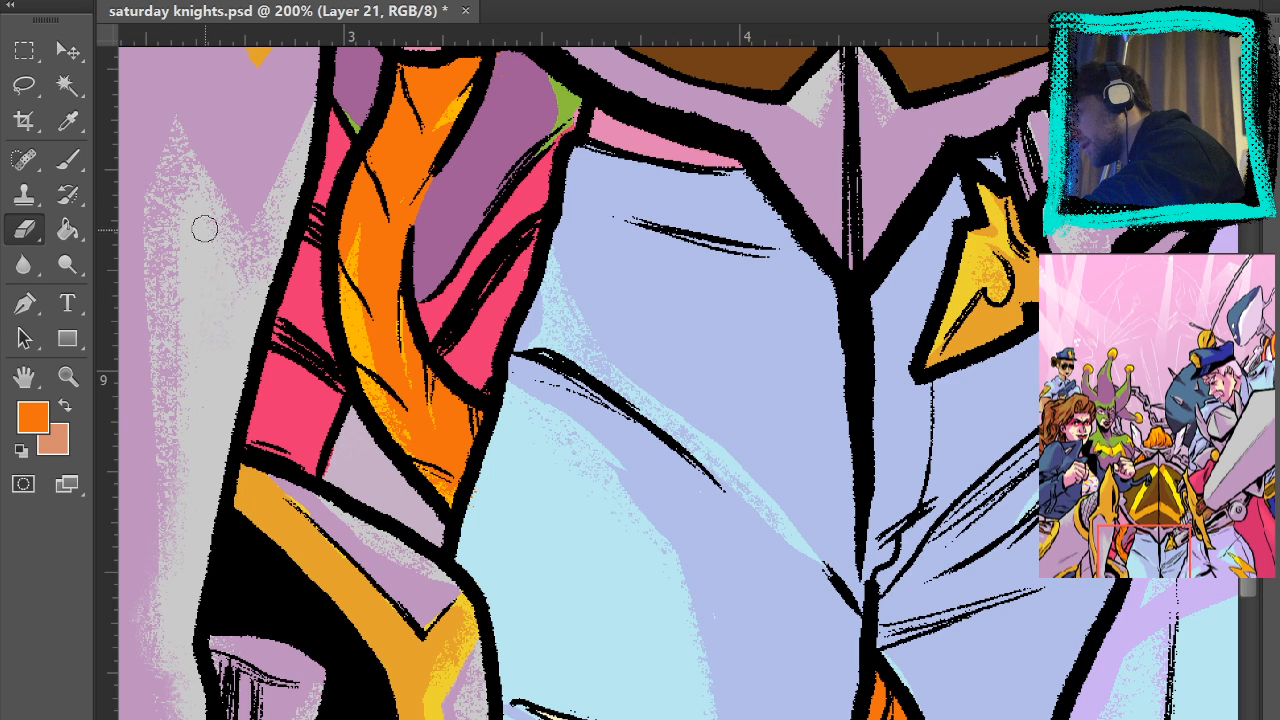
click(68, 160)
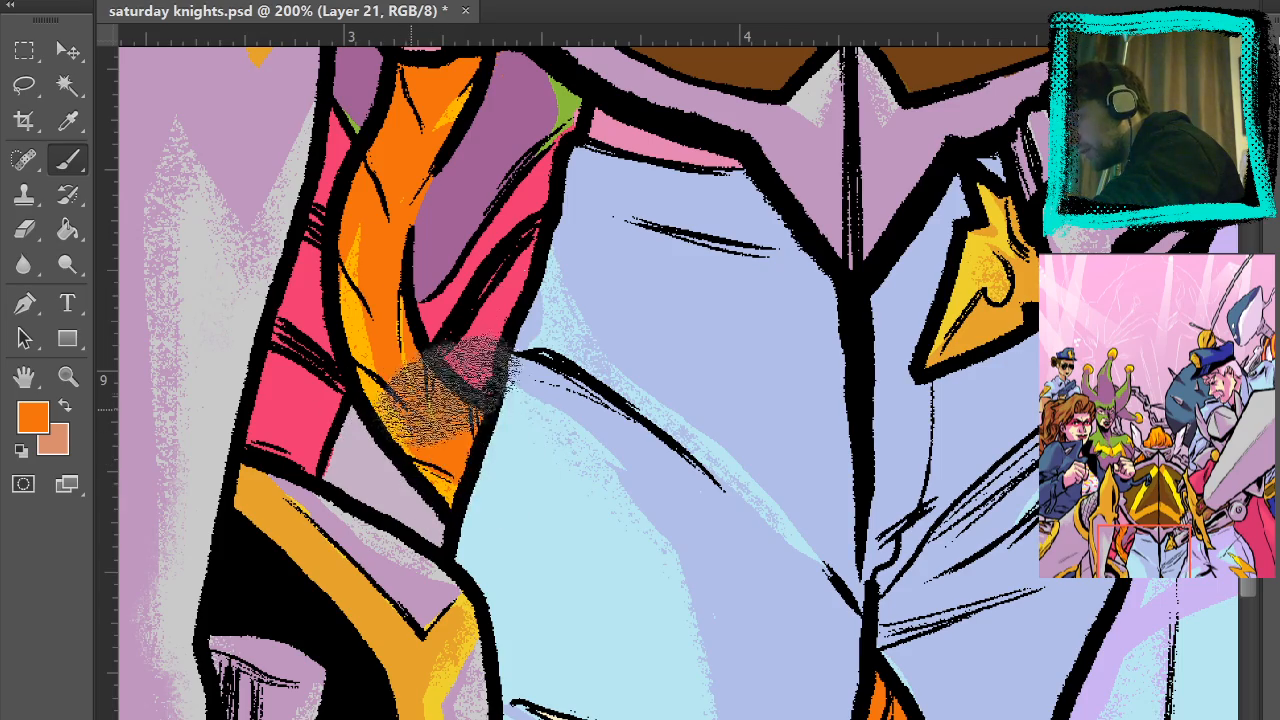
- Examine the jeans, shield, faces and armour across the illustration, both zoomed in and as a whole, for areas still lacking texture
drag(764, 517, 498, 54)
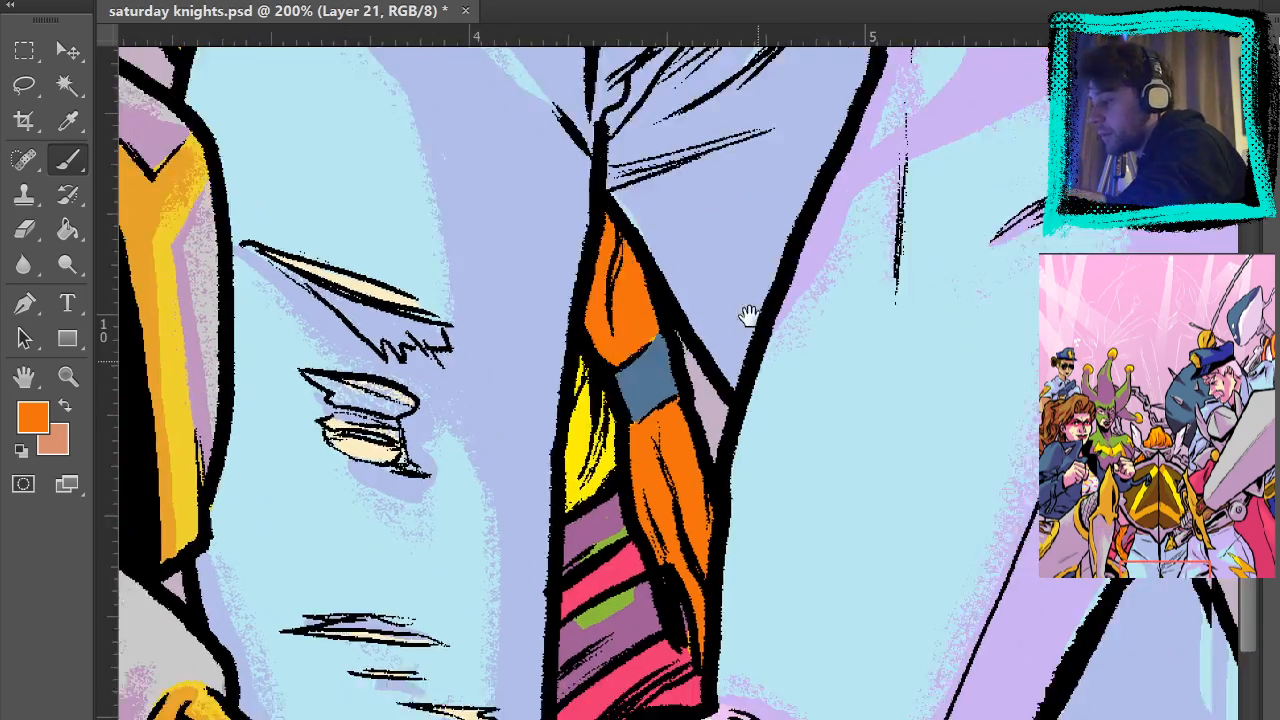
drag(660, 130, 688, 690)
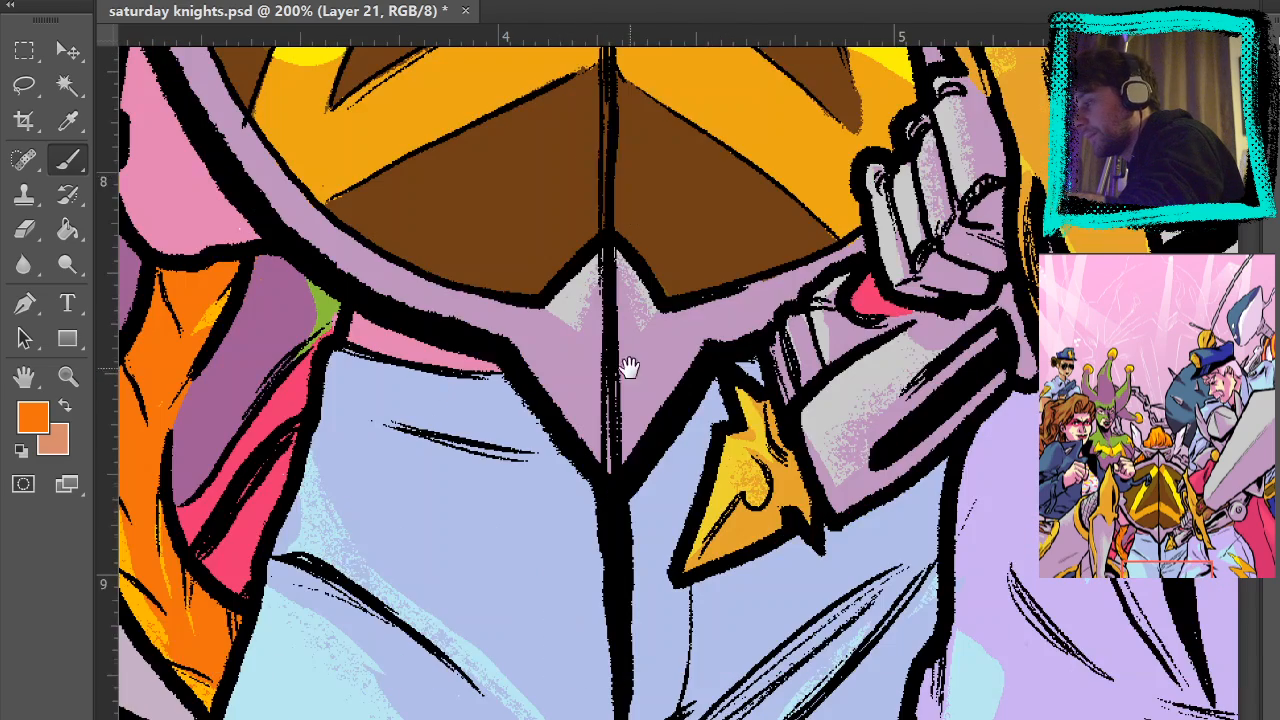
drag(732, 92, 822, 412)
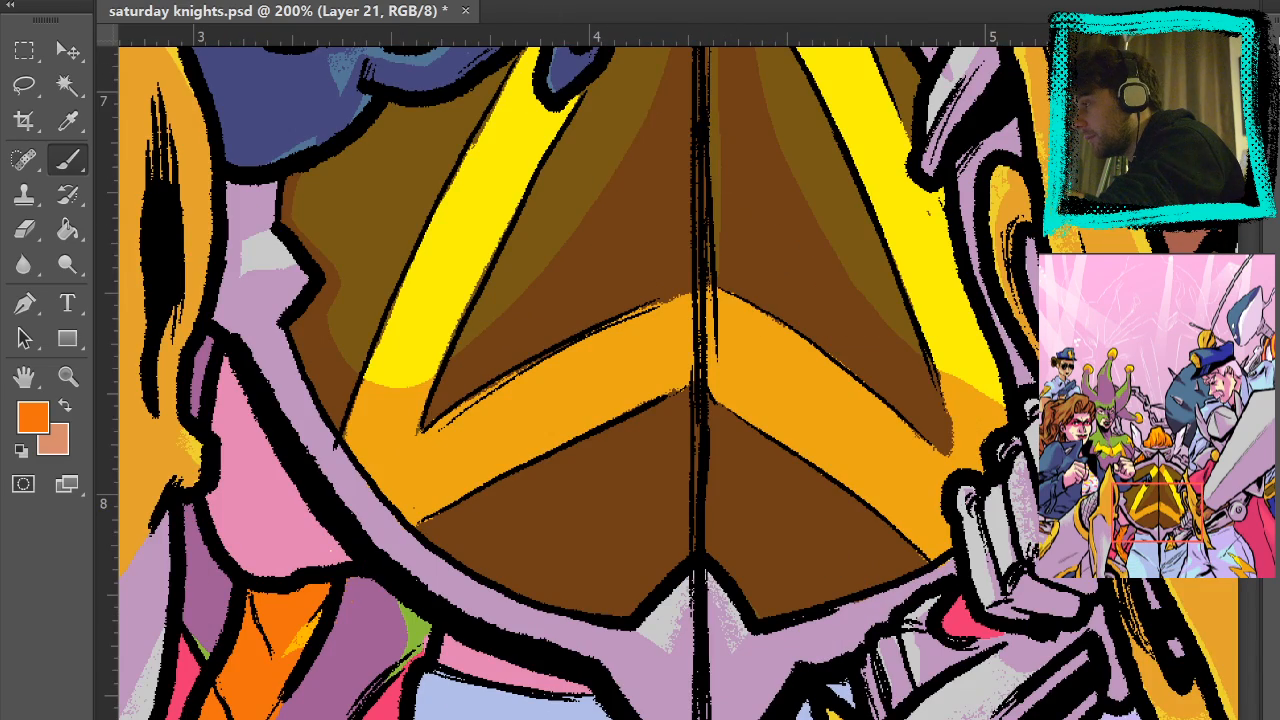
key(ctrl+0)
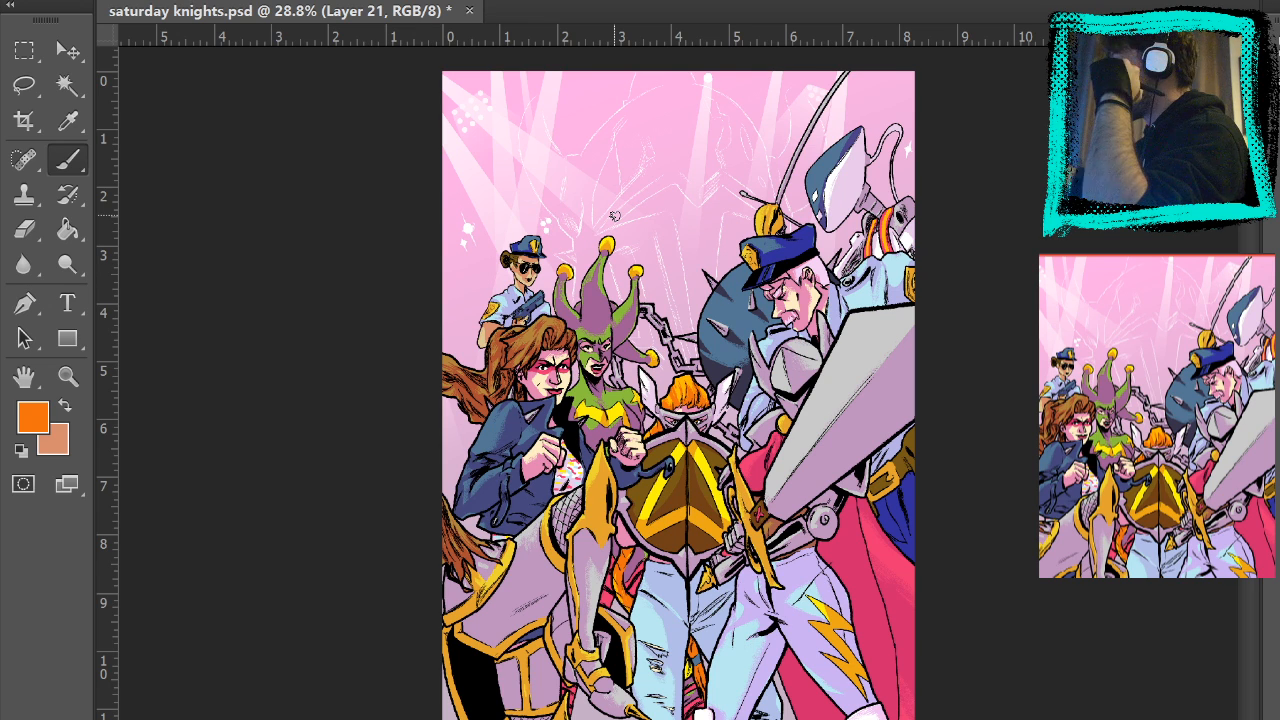
key(z)
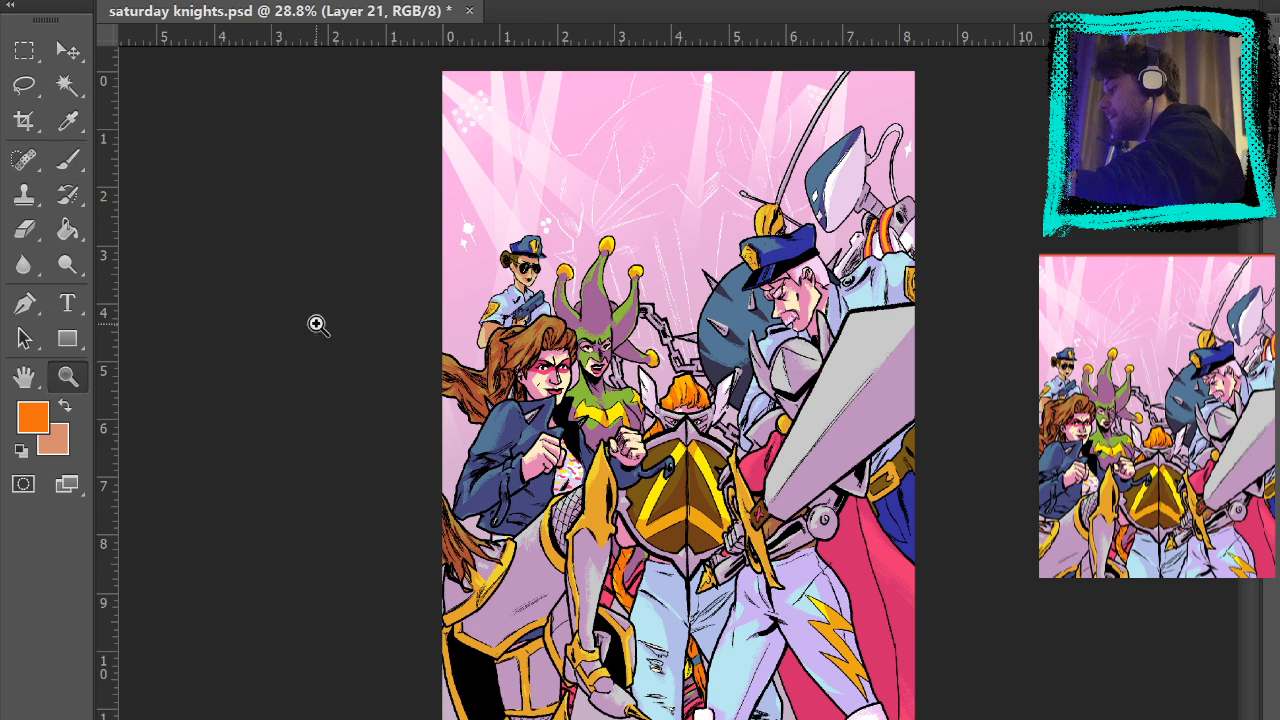
click(675, 352)
click(728, 397)
click(729, 399)
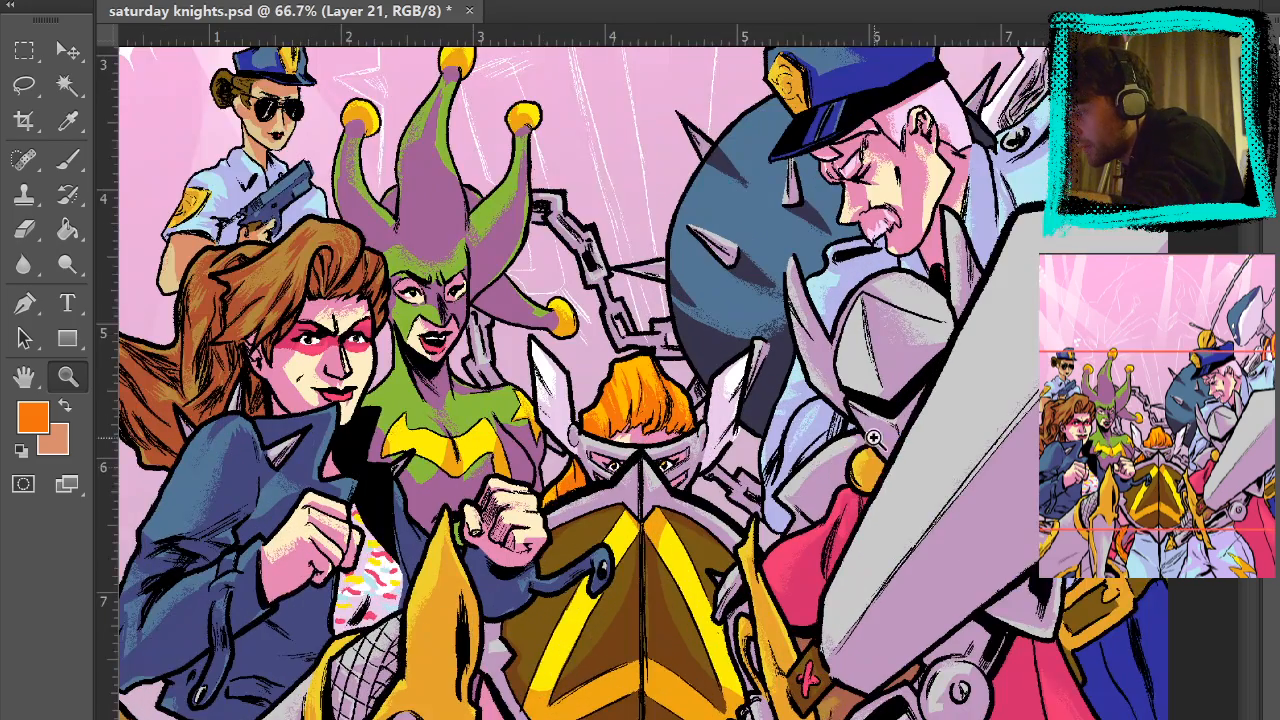
drag(876, 486, 848, 278)
drag(975, 333, 948, 158)
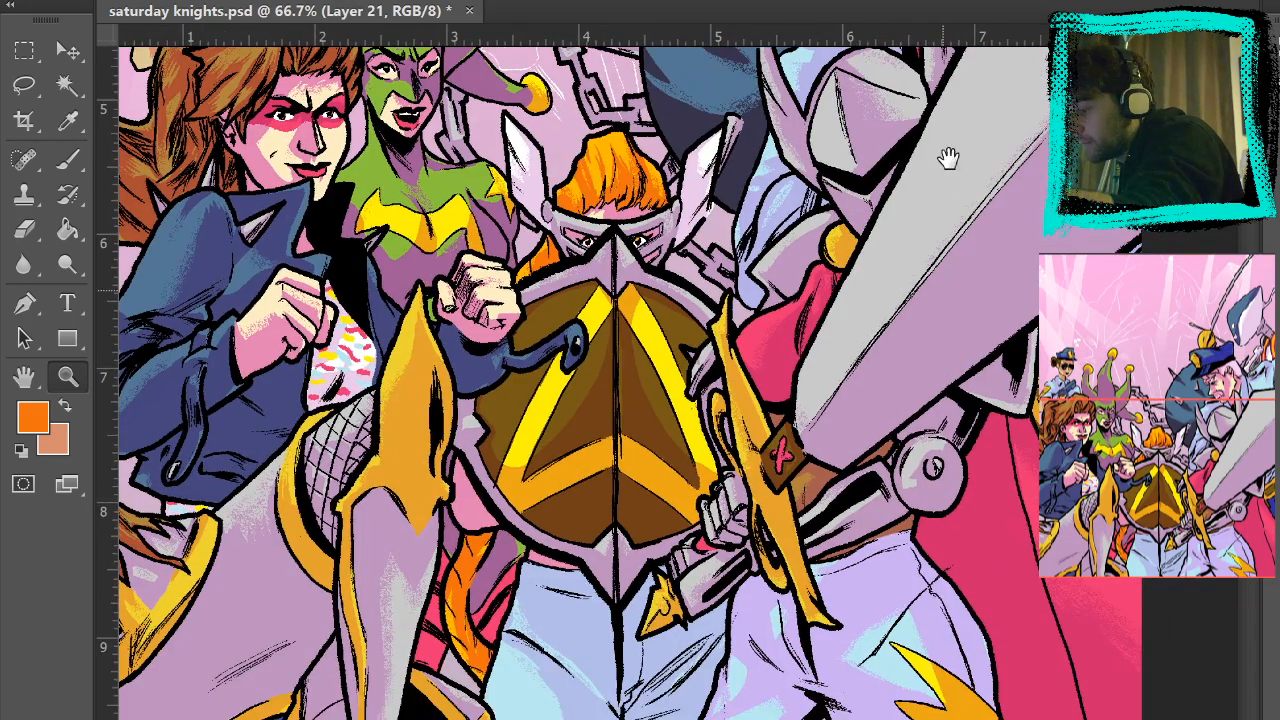
drag(698, 262, 763, 586)
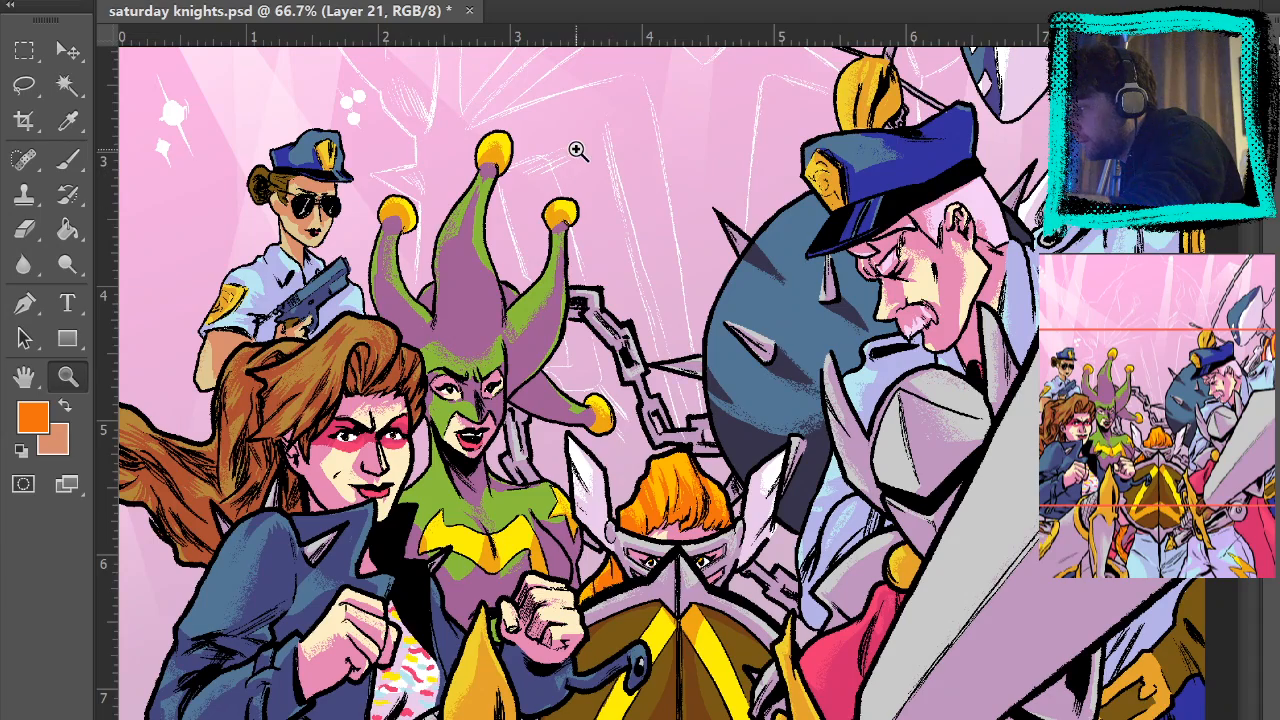
drag(639, 478, 735, 69)
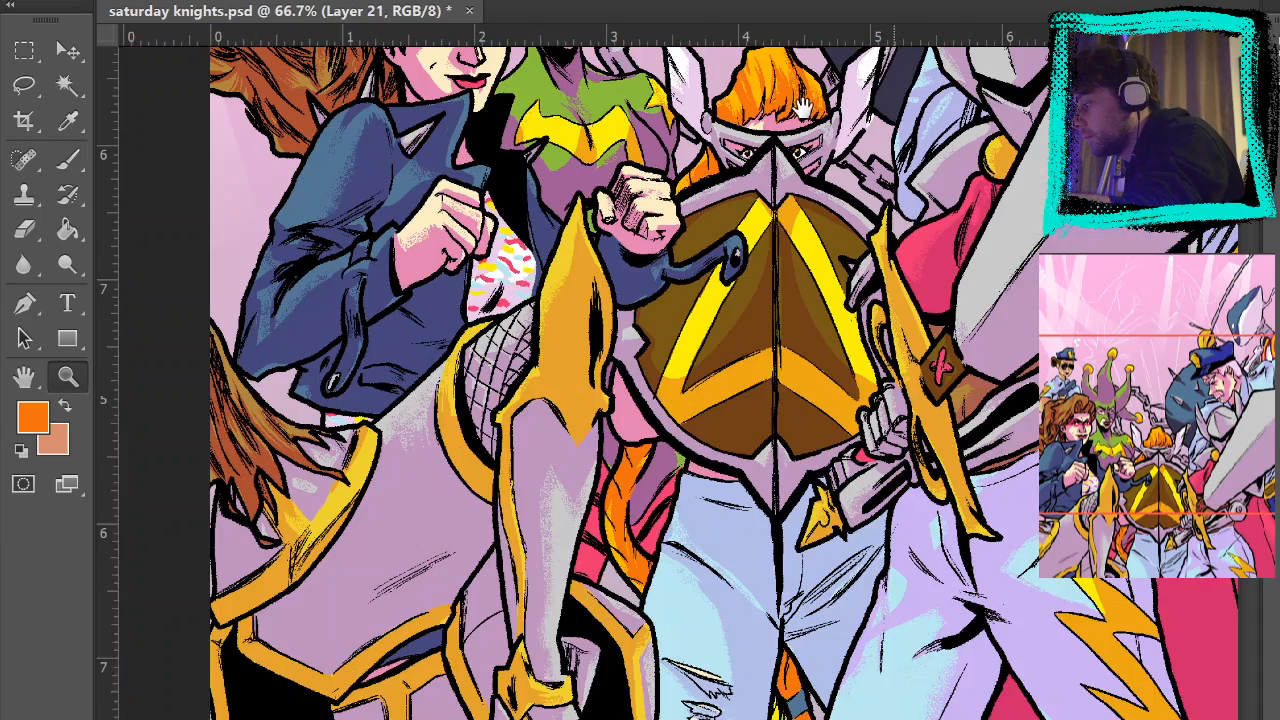
drag(966, 316, 854, 163)
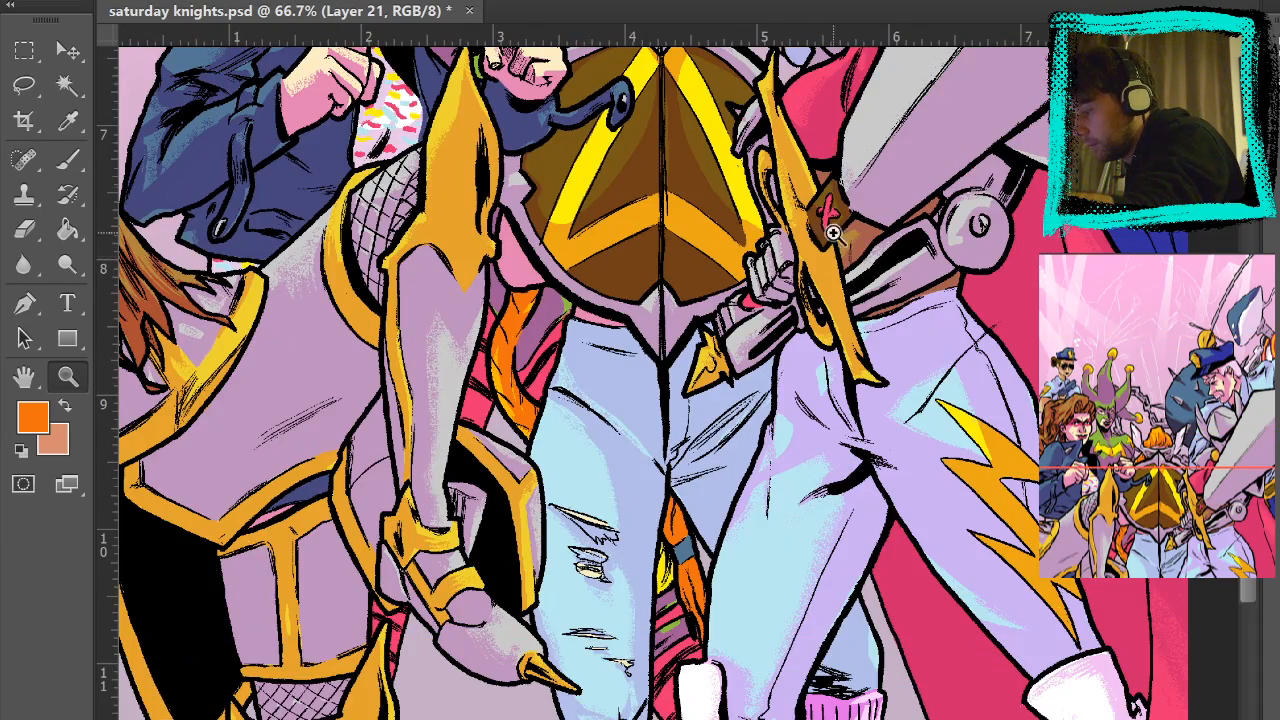
drag(725, 512, 680, 400)
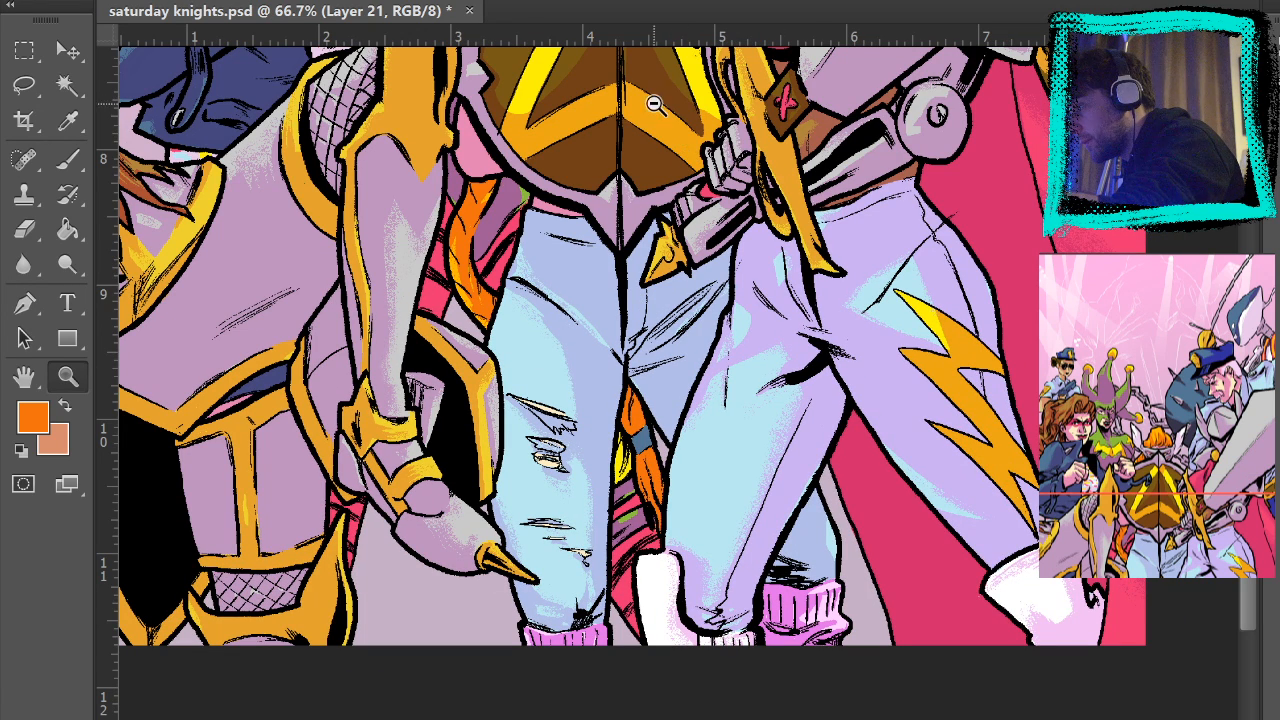
- Sample a golden orange and texture the yellow patch between the jeans legs beside the orange braid
click(66, 162)
key(z)
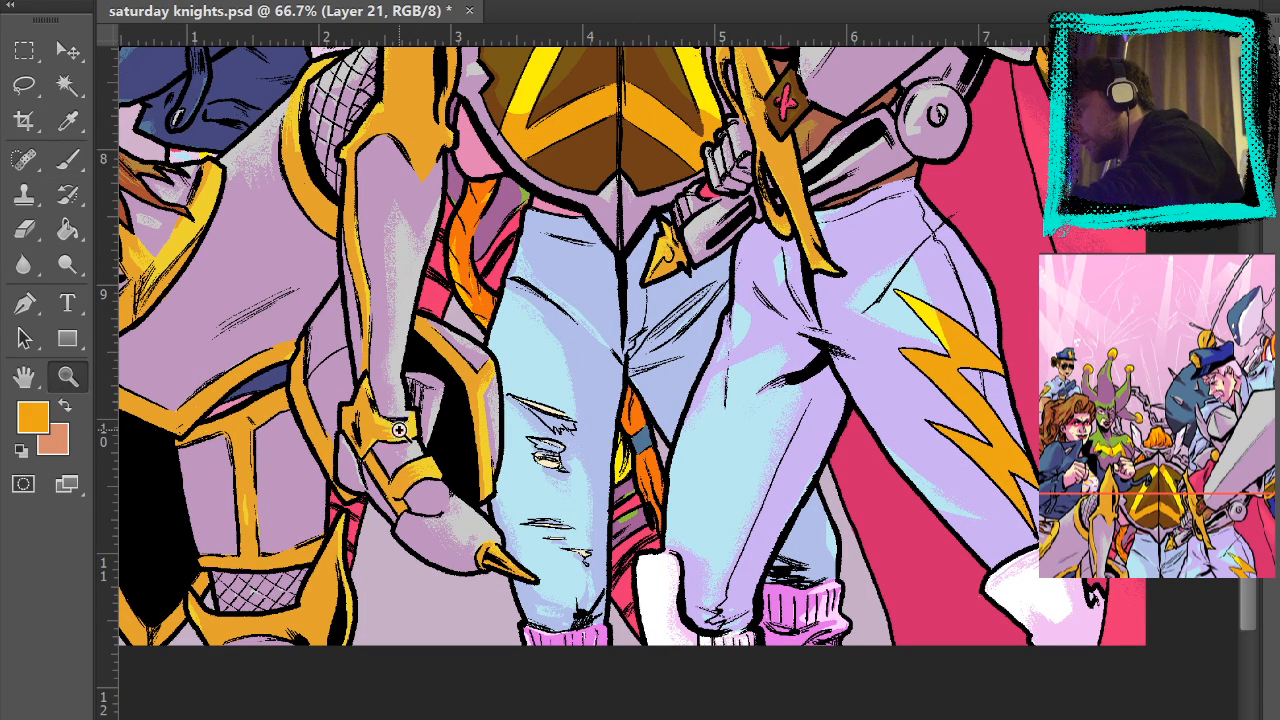
click(638, 481)
click(574, 519)
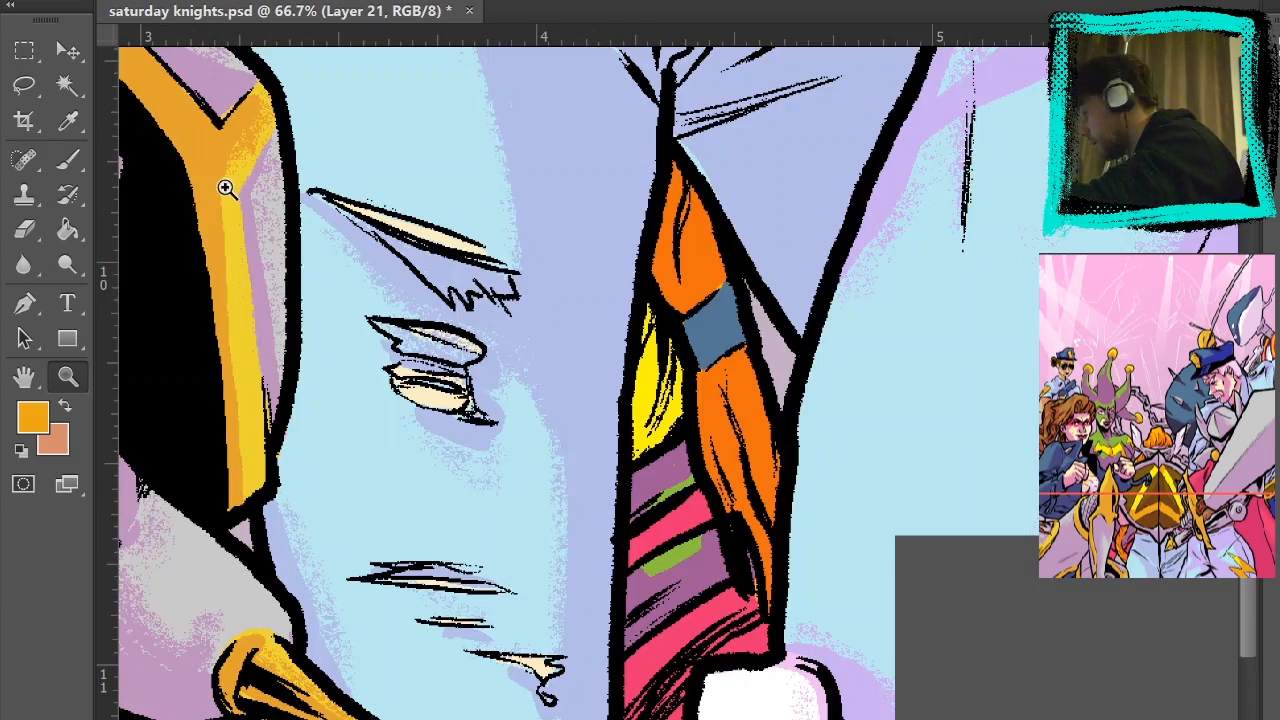
click(67, 160)
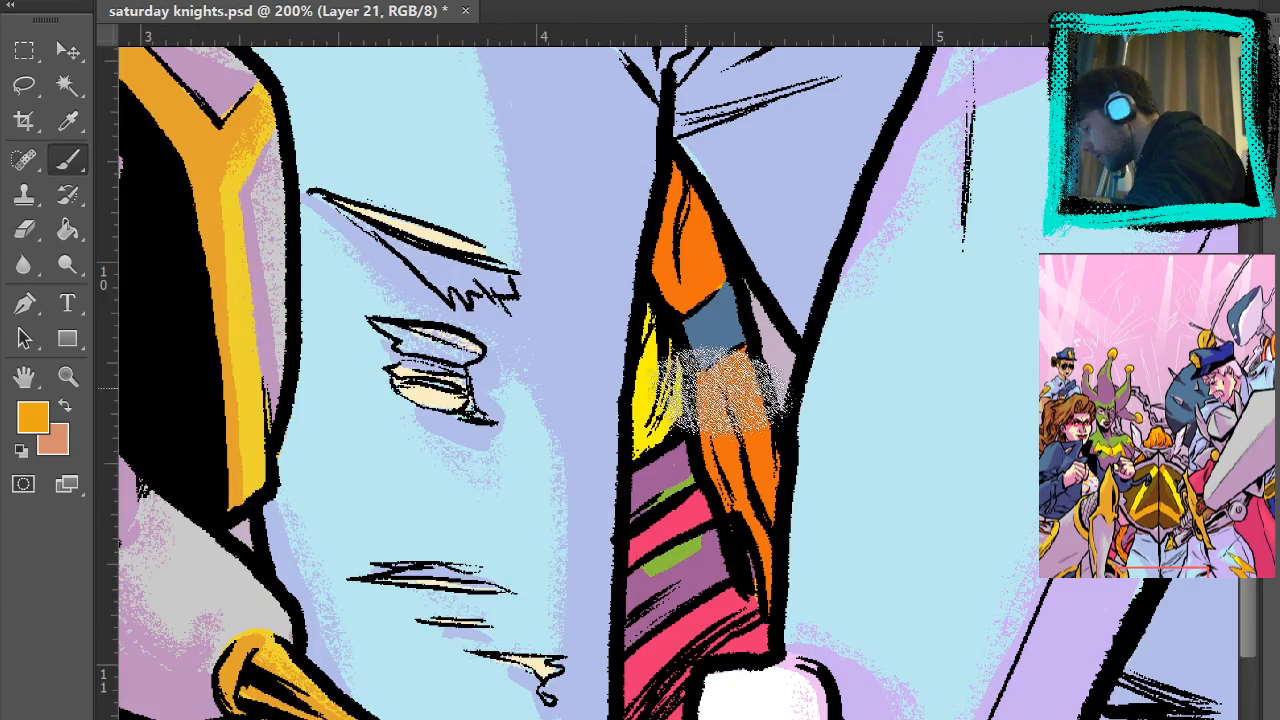
mouse_move(683, 455)
mouse_down()
mouse_move(702, 385)
mouse_move(697, 412)
mouse_move(651, 400)
mouse_up()
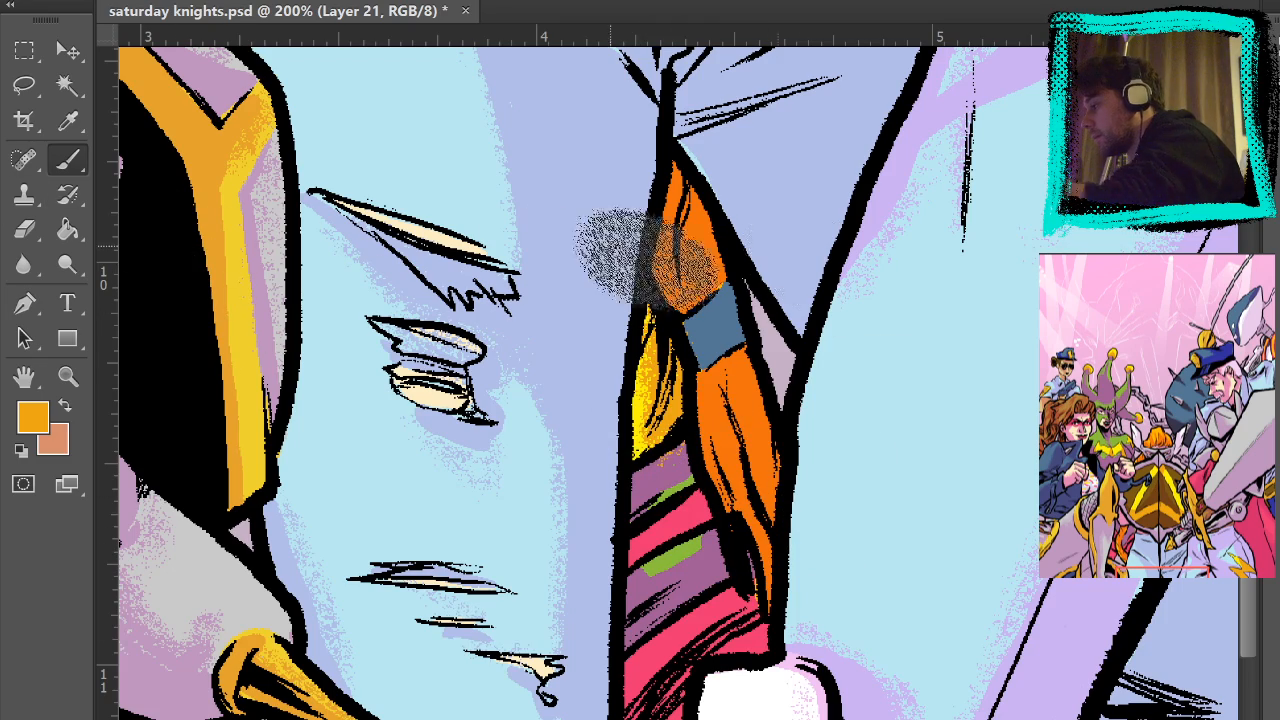
- Sample the purple, dark orange and steel blue between the jeans legs and touch up the striped fabric and braid with textured strokes
alt+click(672, 465)
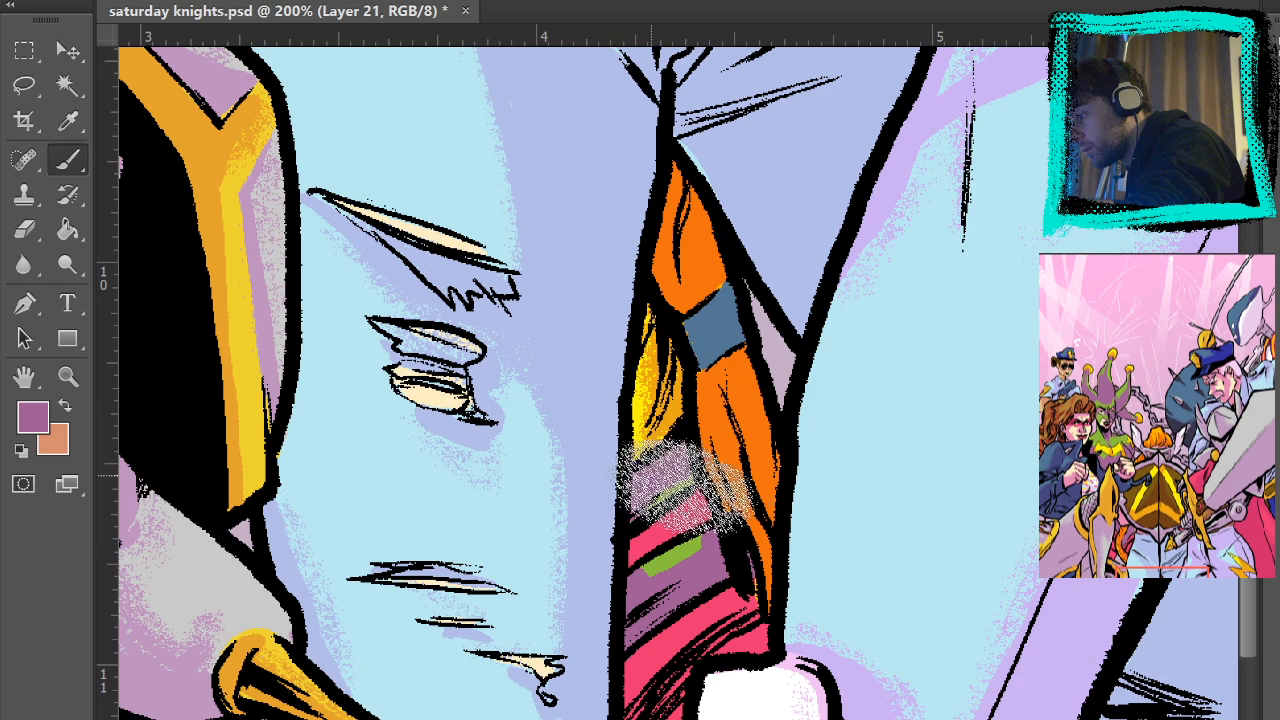
alt+click(719, 422)
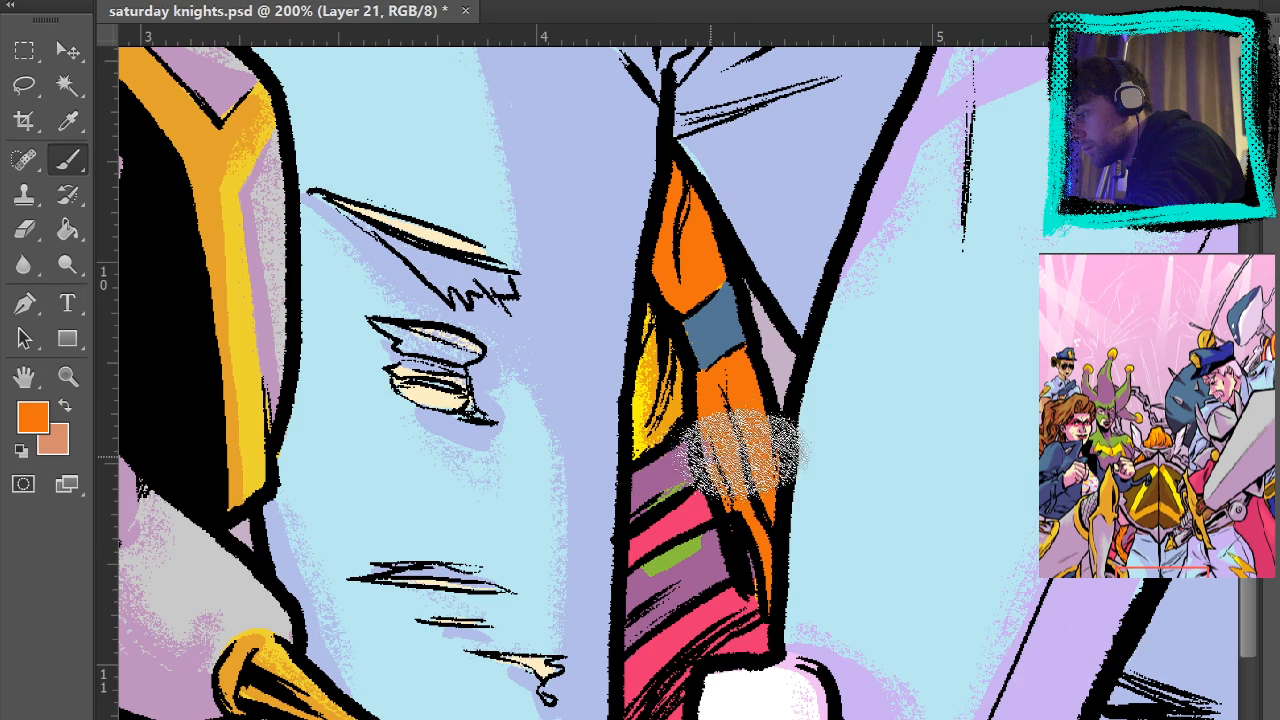
drag(703, 438, 722, 498)
alt+click(699, 328)
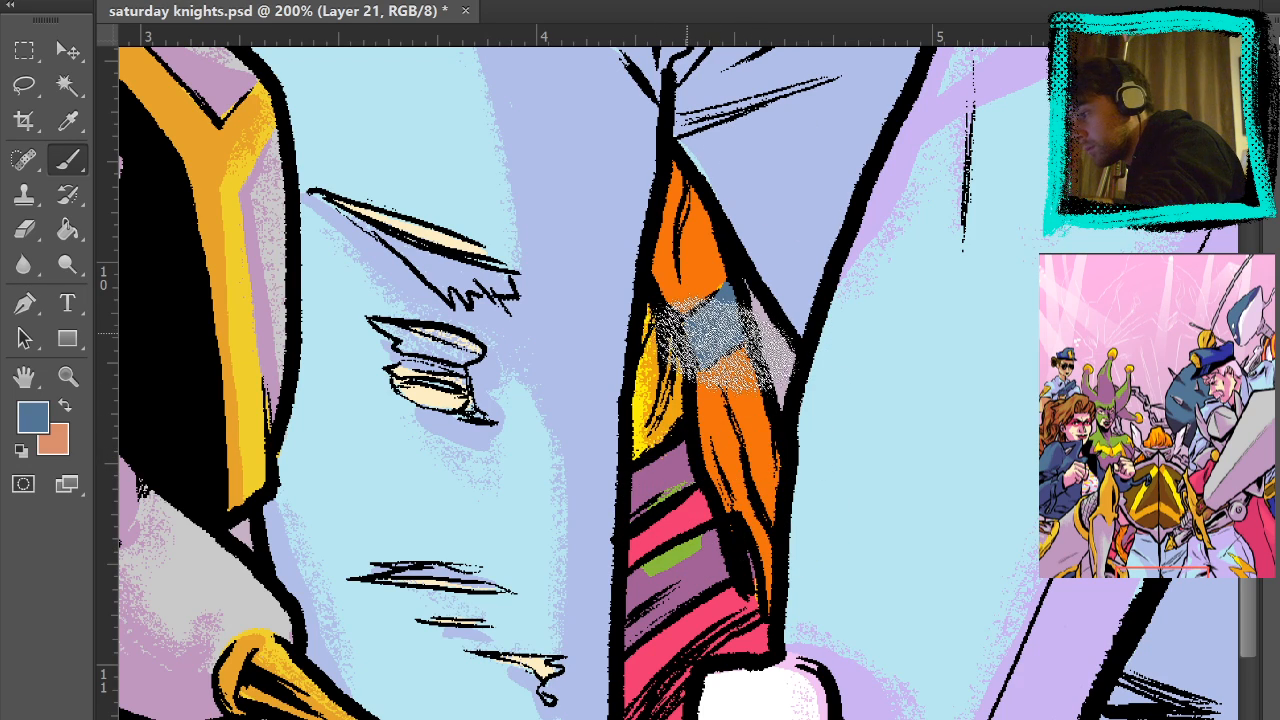
drag(722, 342, 963, 264)
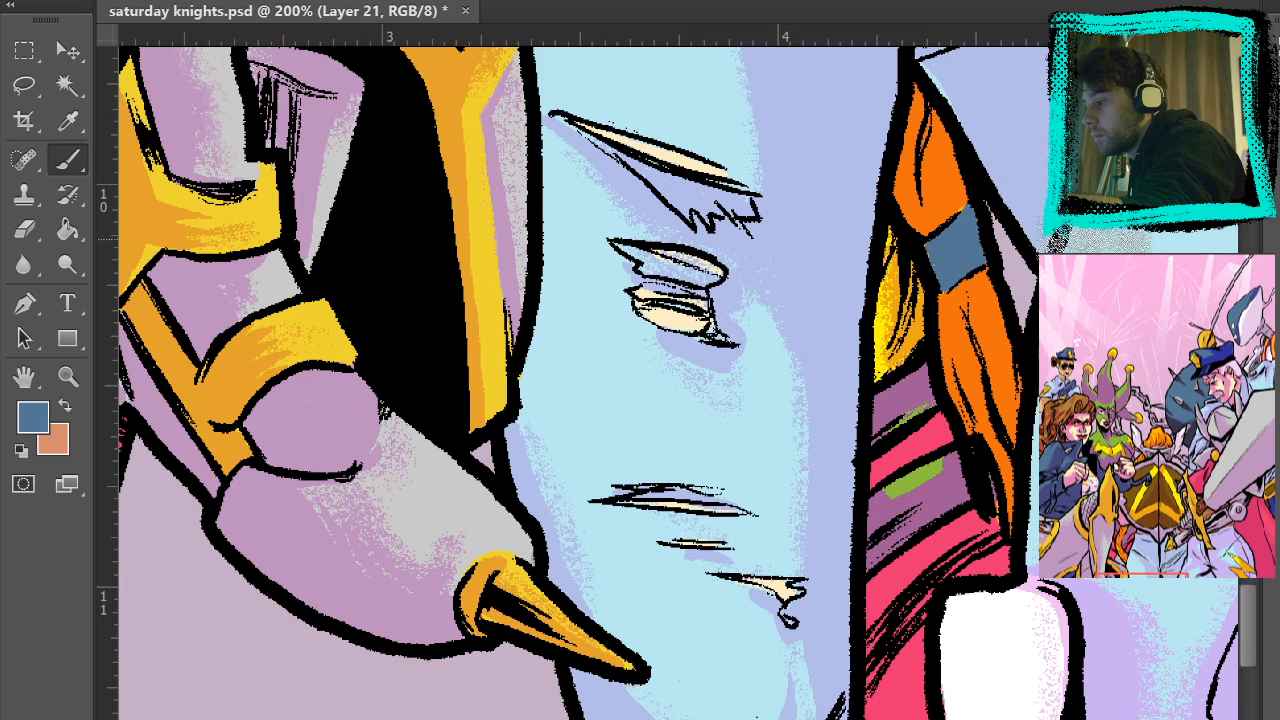
- Switch to Layer 22 and load the brush with light grey for the long-haired knight's lilac armour
key(ctrl+0)
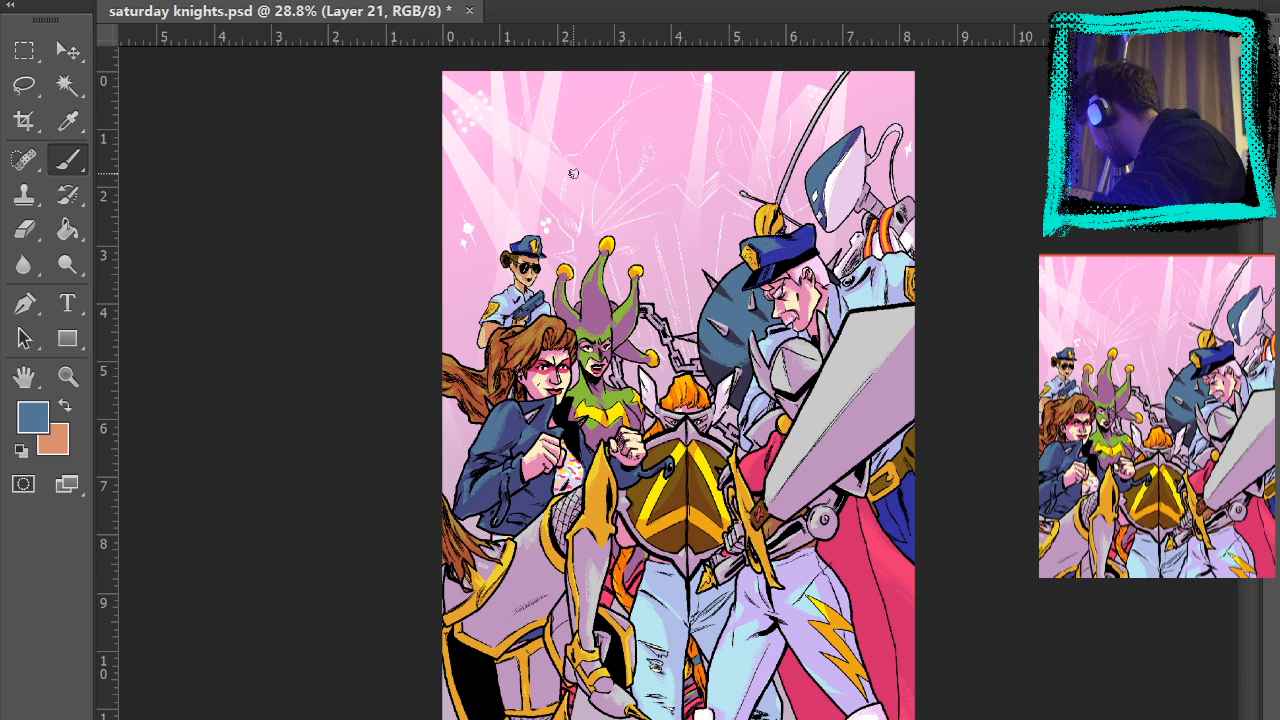
key(z)
click(659, 430)
click(877, 540)
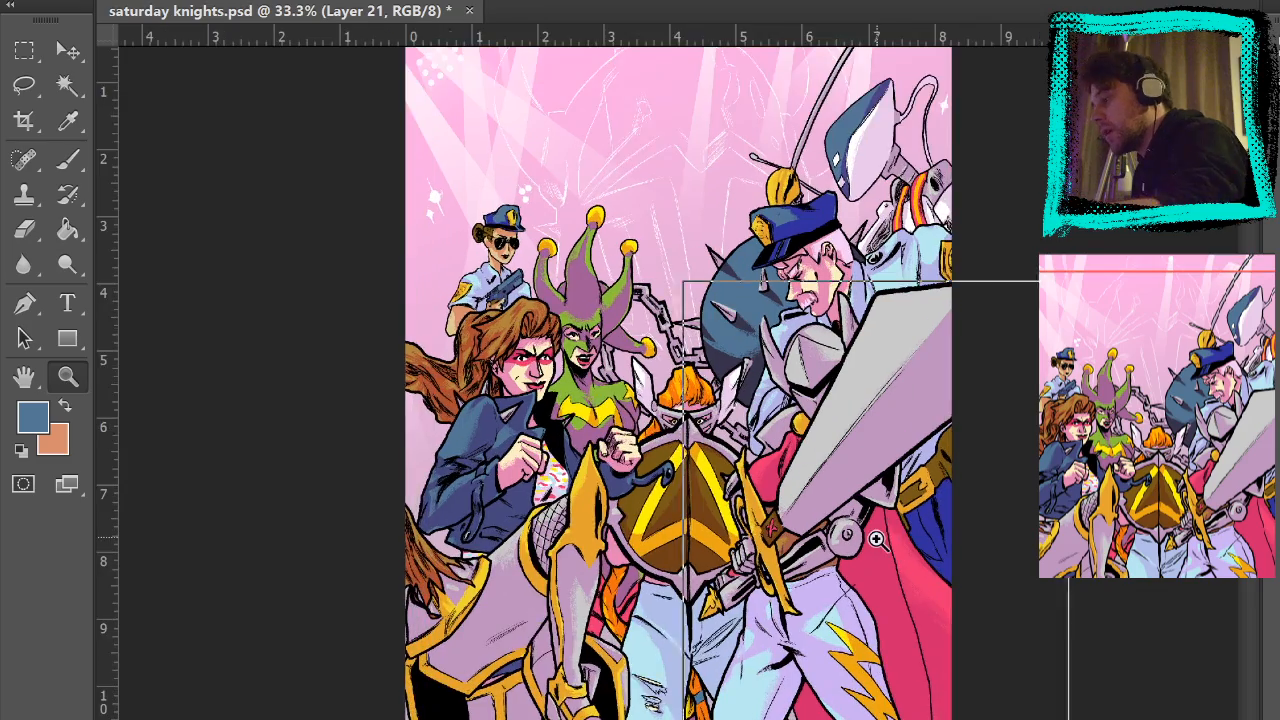
click(877, 540)
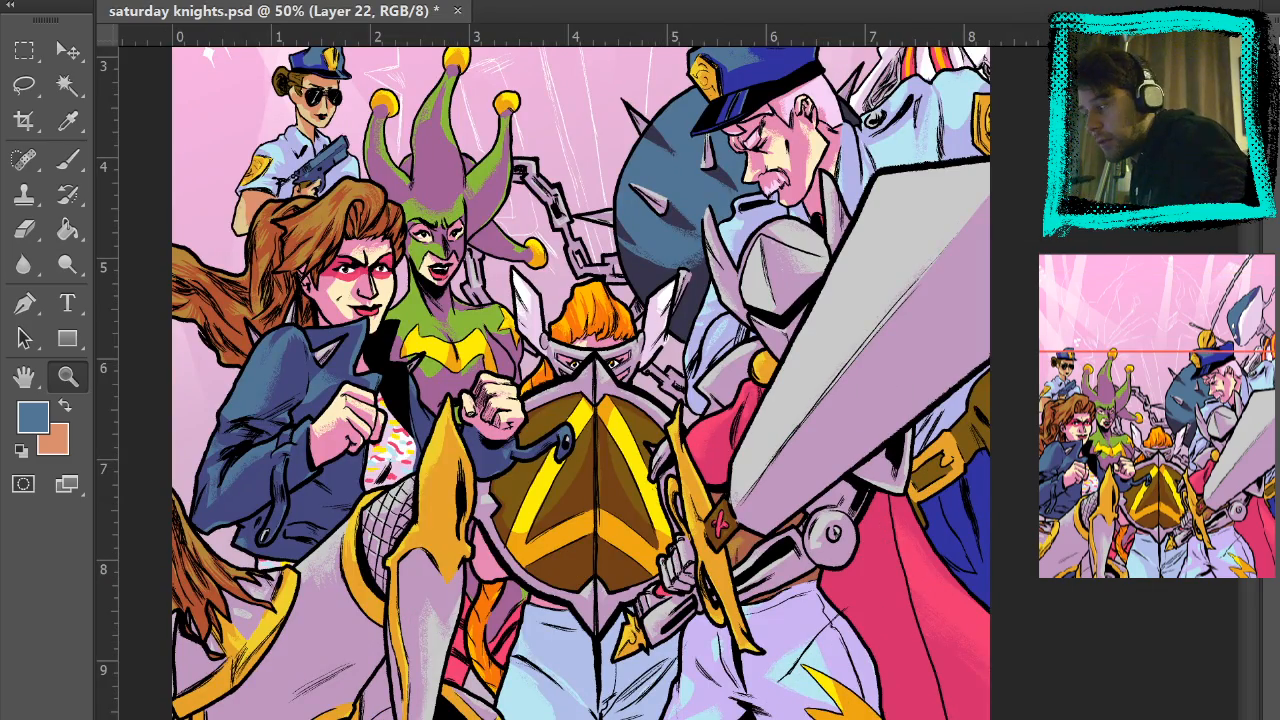
drag(380, 480, 348, 480)
click(357, 538)
drag(559, 361, 578, 330)
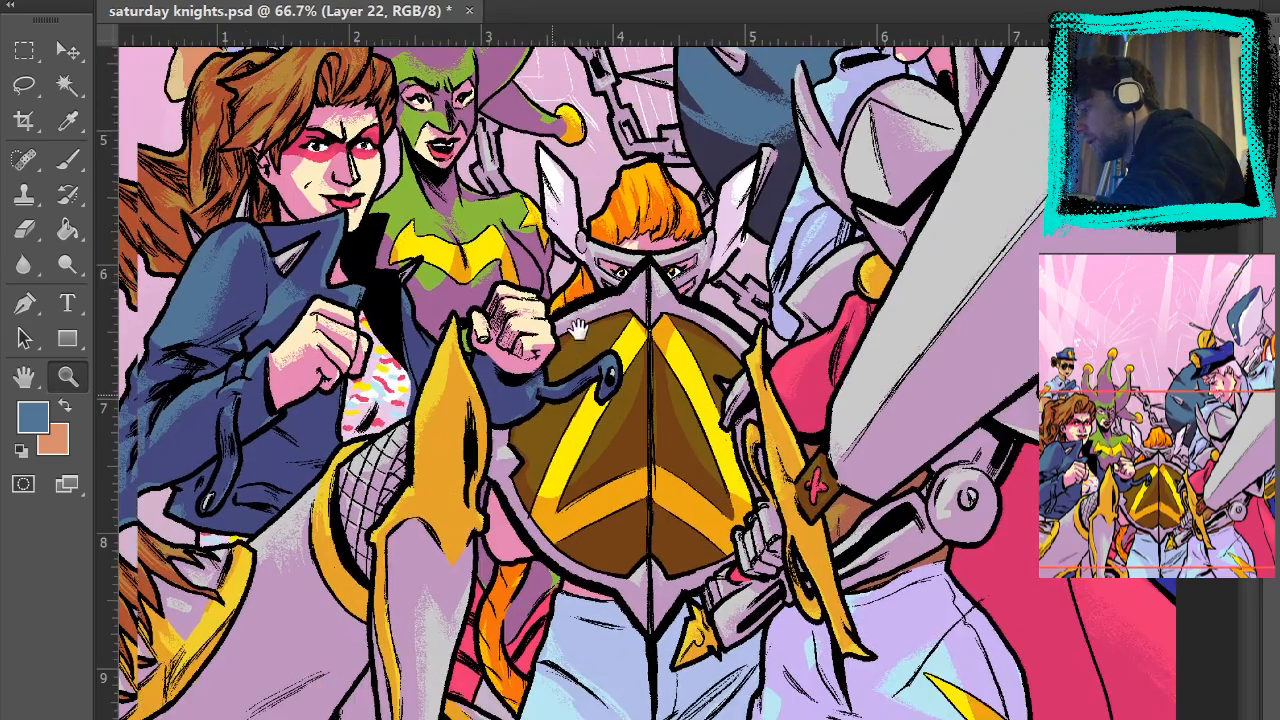
drag(477, 709, 556, 518)
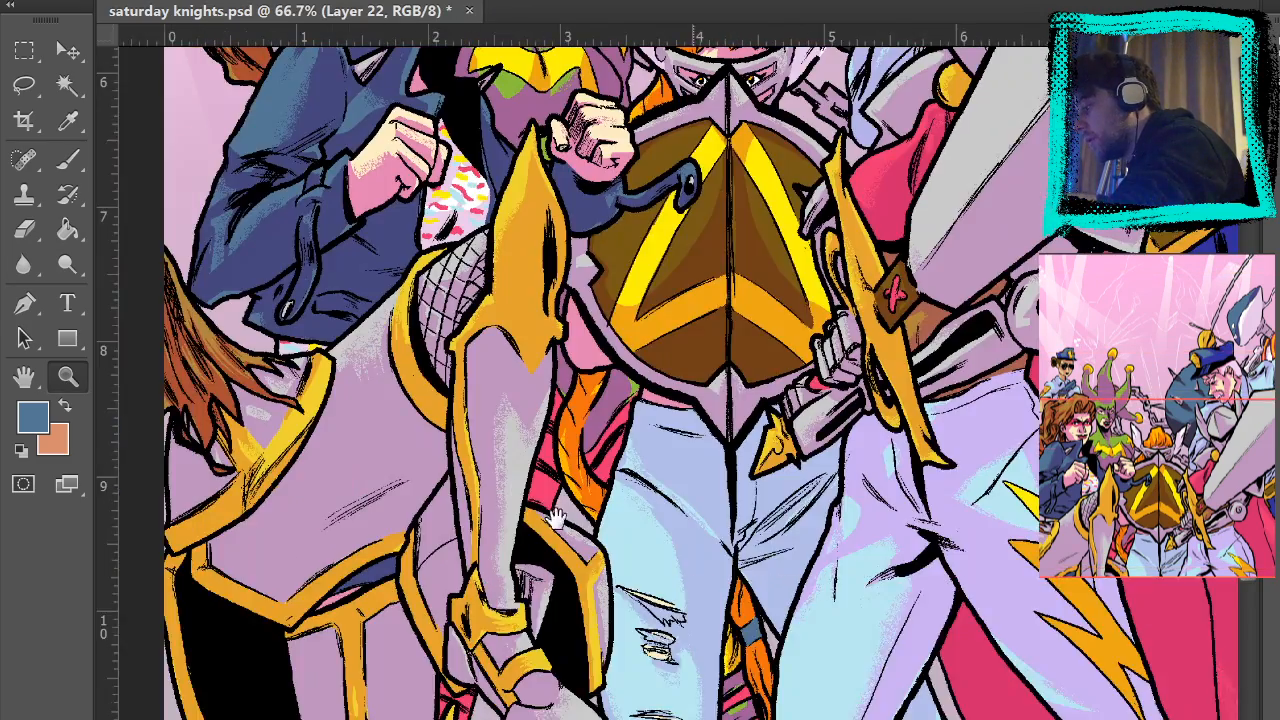
click(386, 445)
click(75, 160)
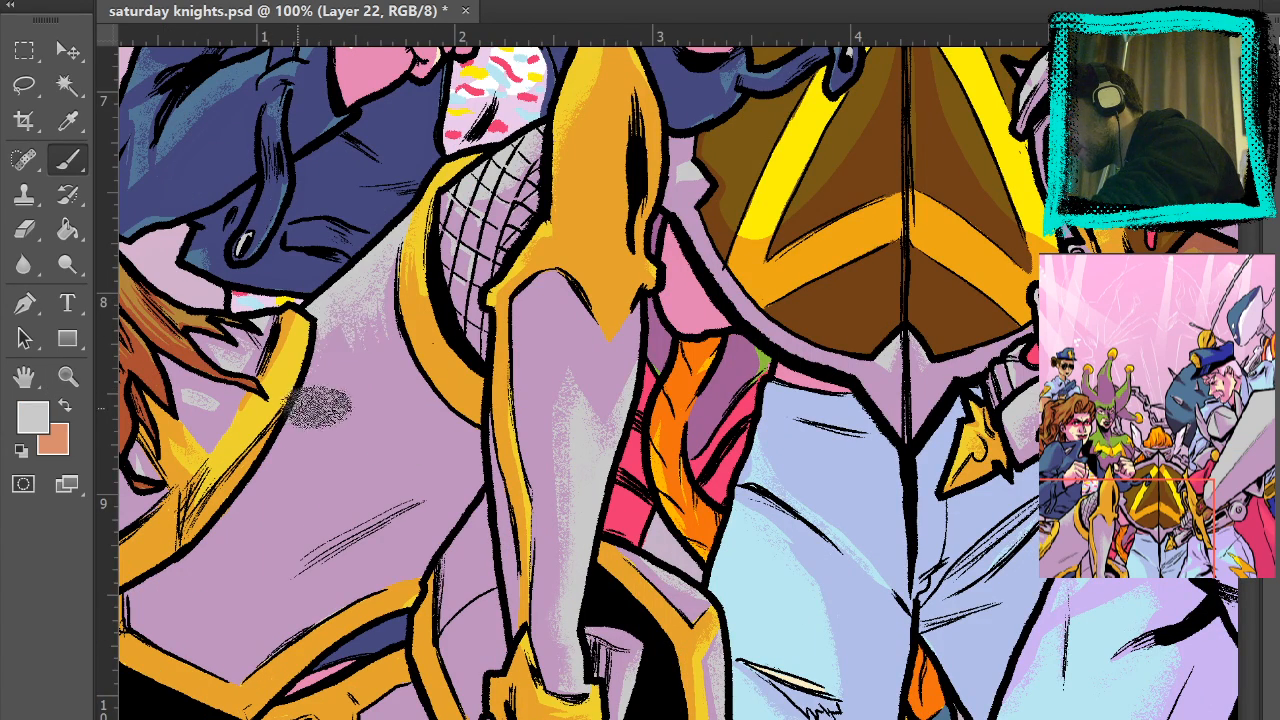
- Texture the highlight edges of the long-haired knight's lilac breastplate, waist plates and forearm with light grey brush strokes
drag(572, 406, 804, 567)
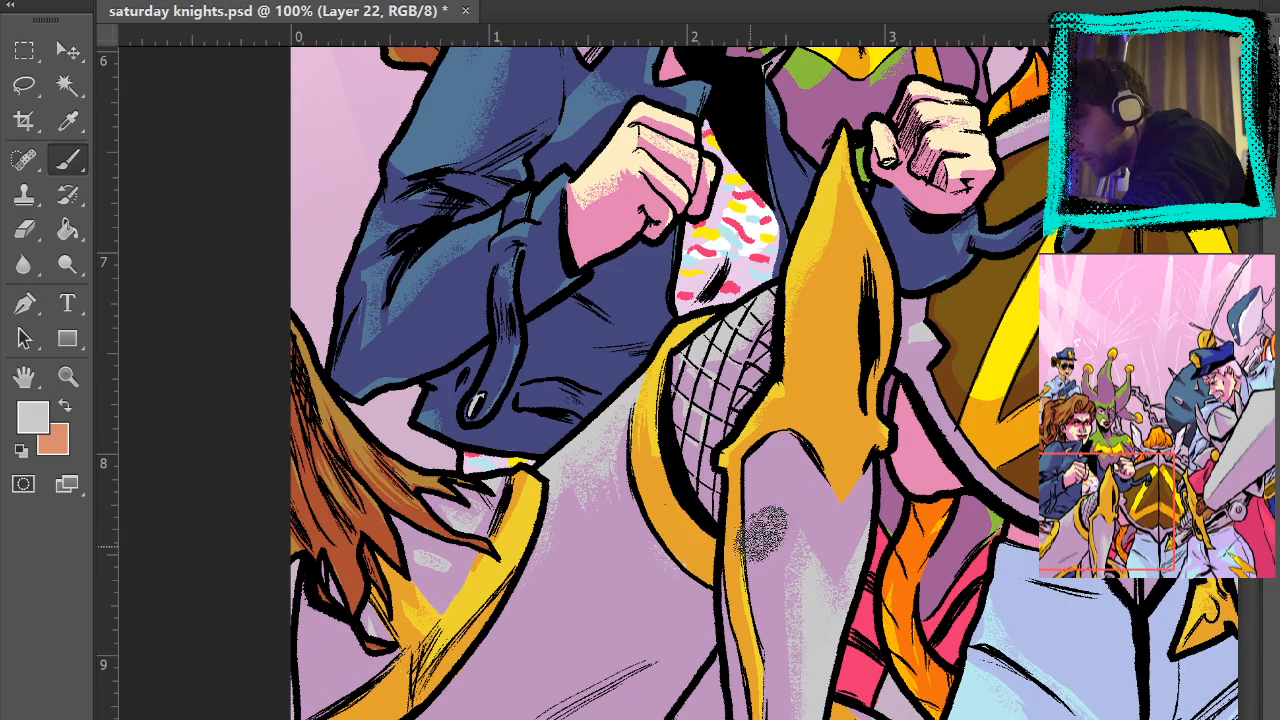
mouse_move(840, 330)
mouse_down()
mouse_move(870, 290)
mouse_move(960, 58)
mouse_up()
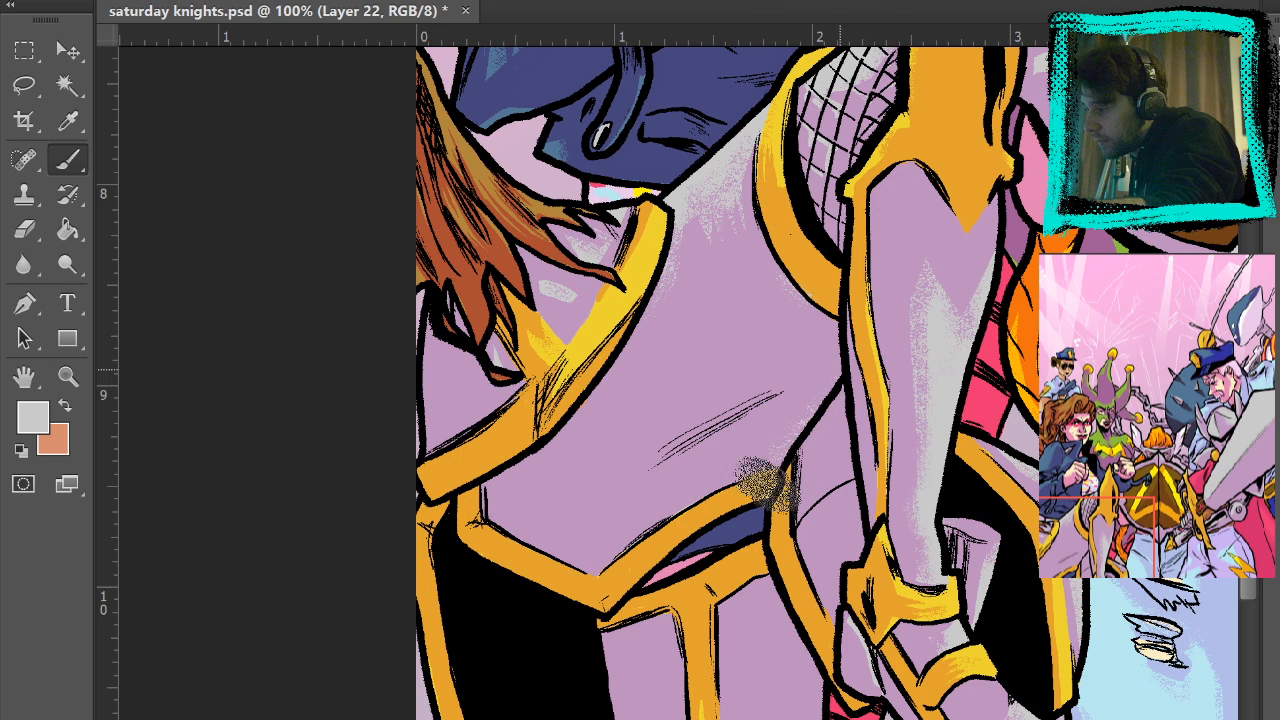
drag(930, 592, 992, 303)
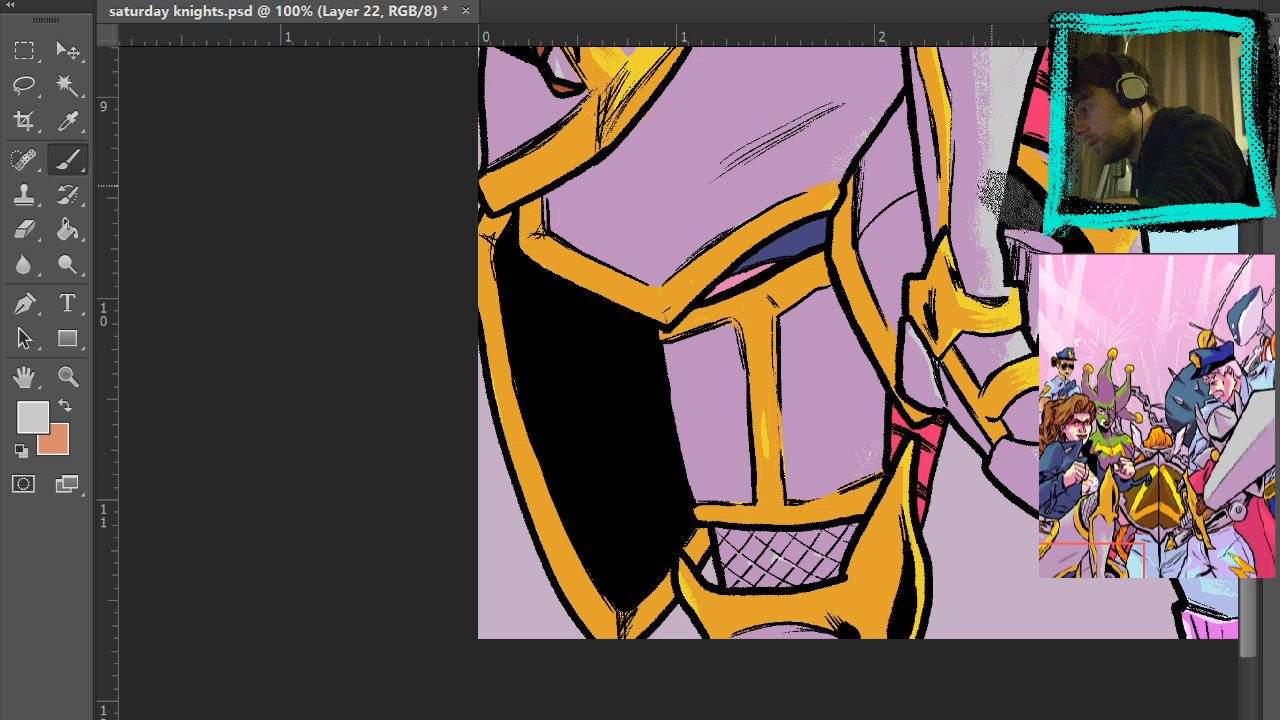
drag(1030, 352, 1030, 550)
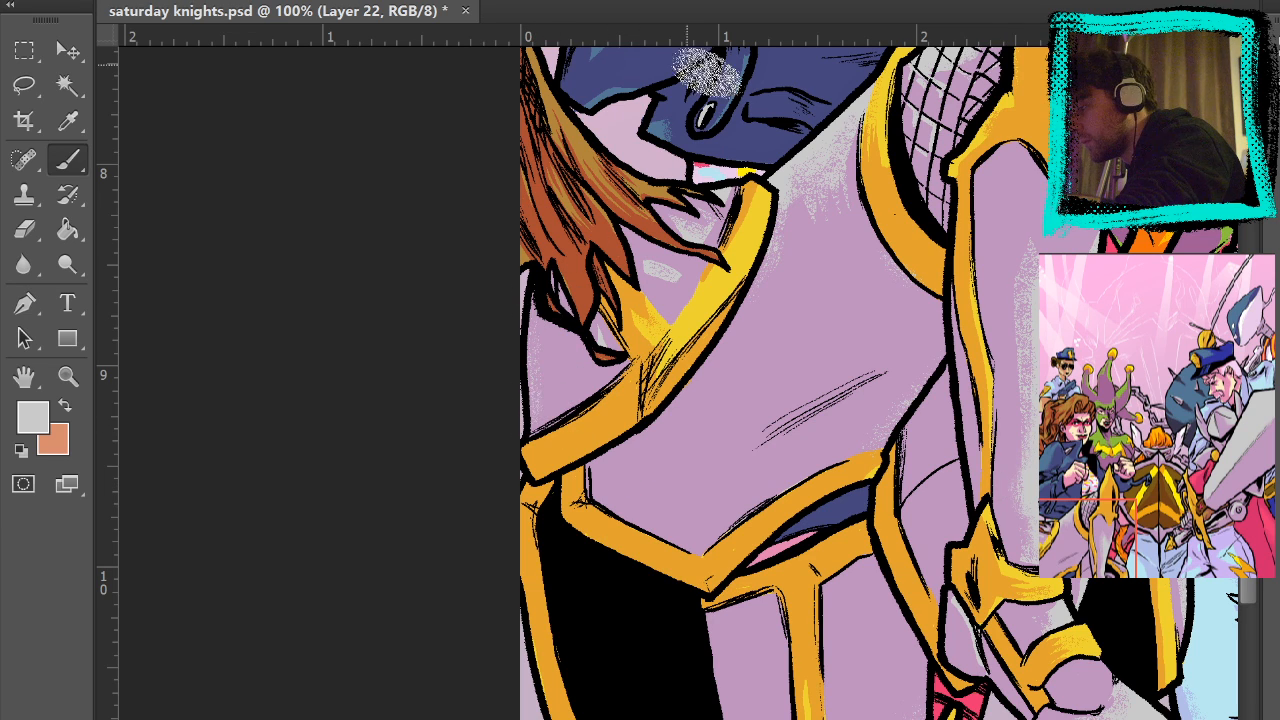
drag(808, 111, 700, 391)
drag(928, 105, 686, 200)
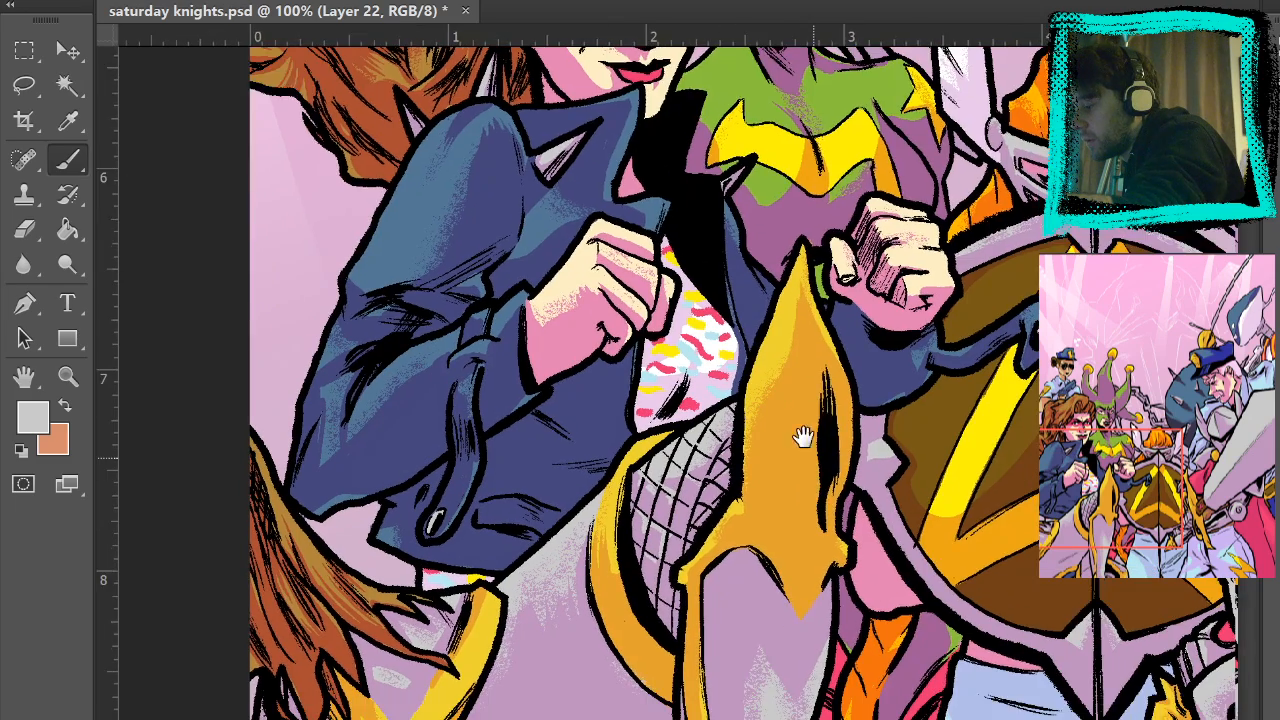
- Touch up the knight's lilac forearm guard, wrist and spiked gauntlet with light grey textured strokes
drag(803, 434, 735, 85)
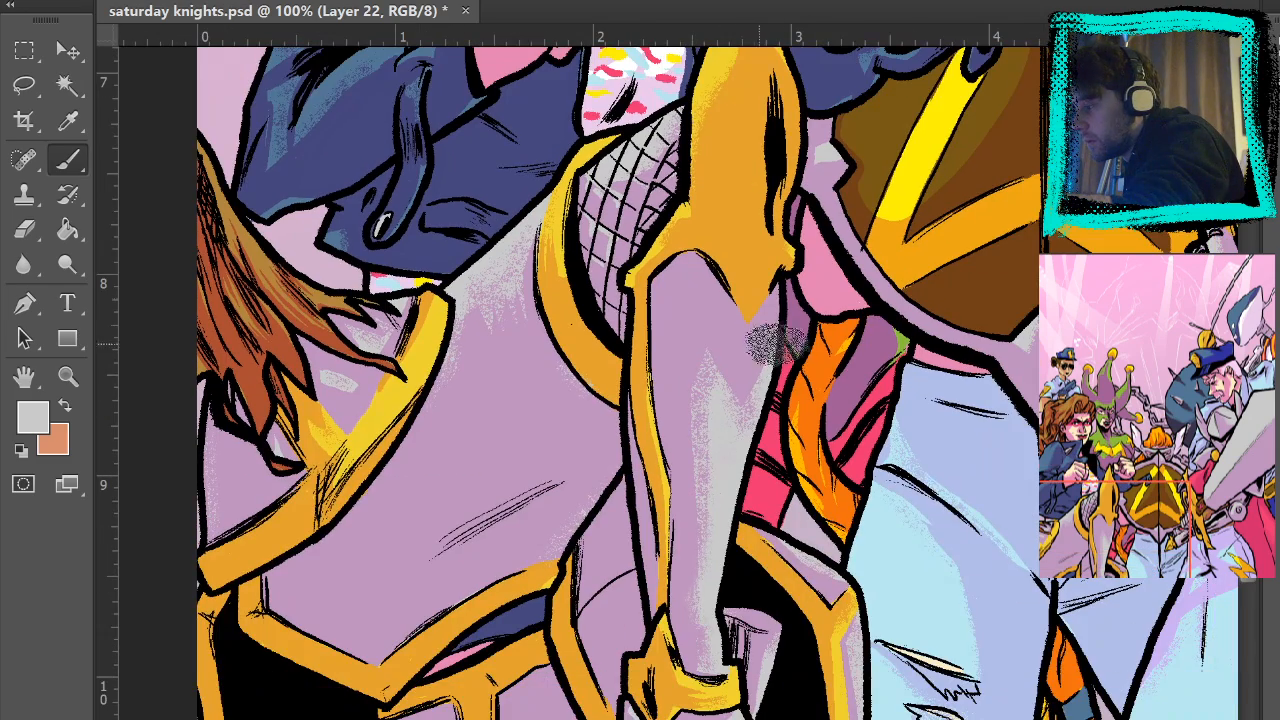
mouse_move(756, 421)
mouse_down()
mouse_move(771, 286)
mouse_move(763, 351)
mouse_move(778, 312)
mouse_up()
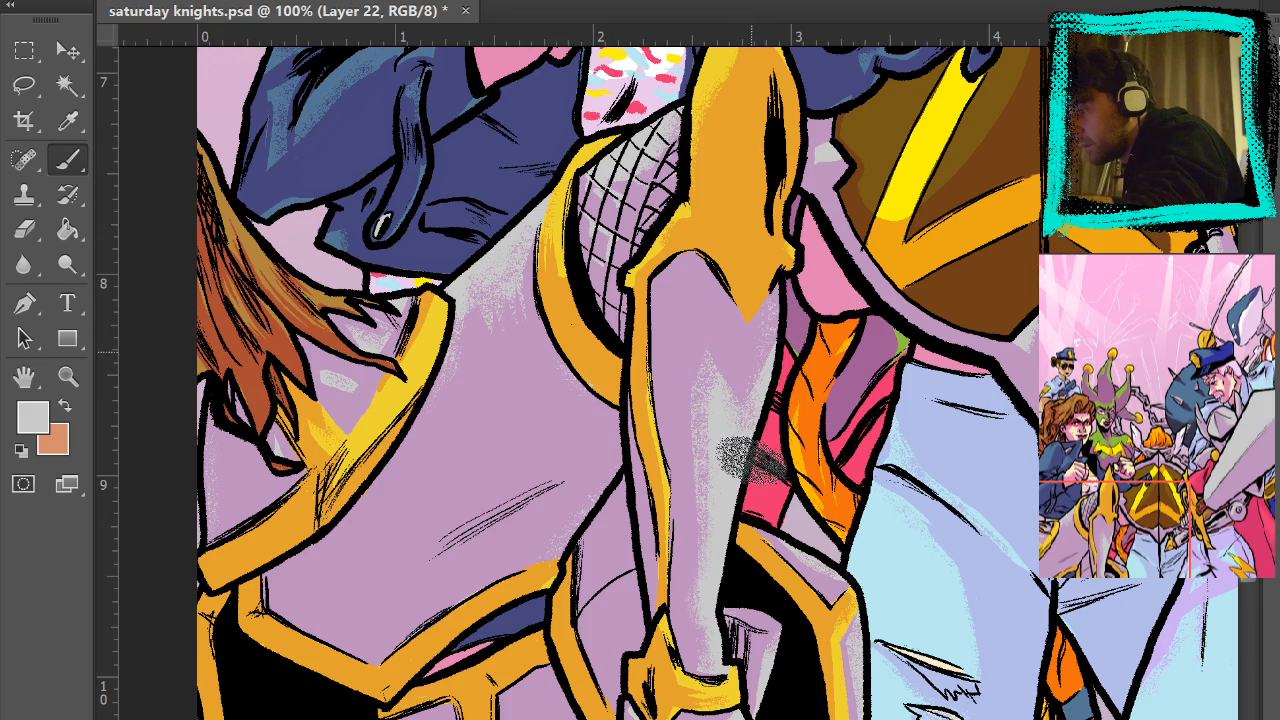
drag(853, 680, 816, 288)
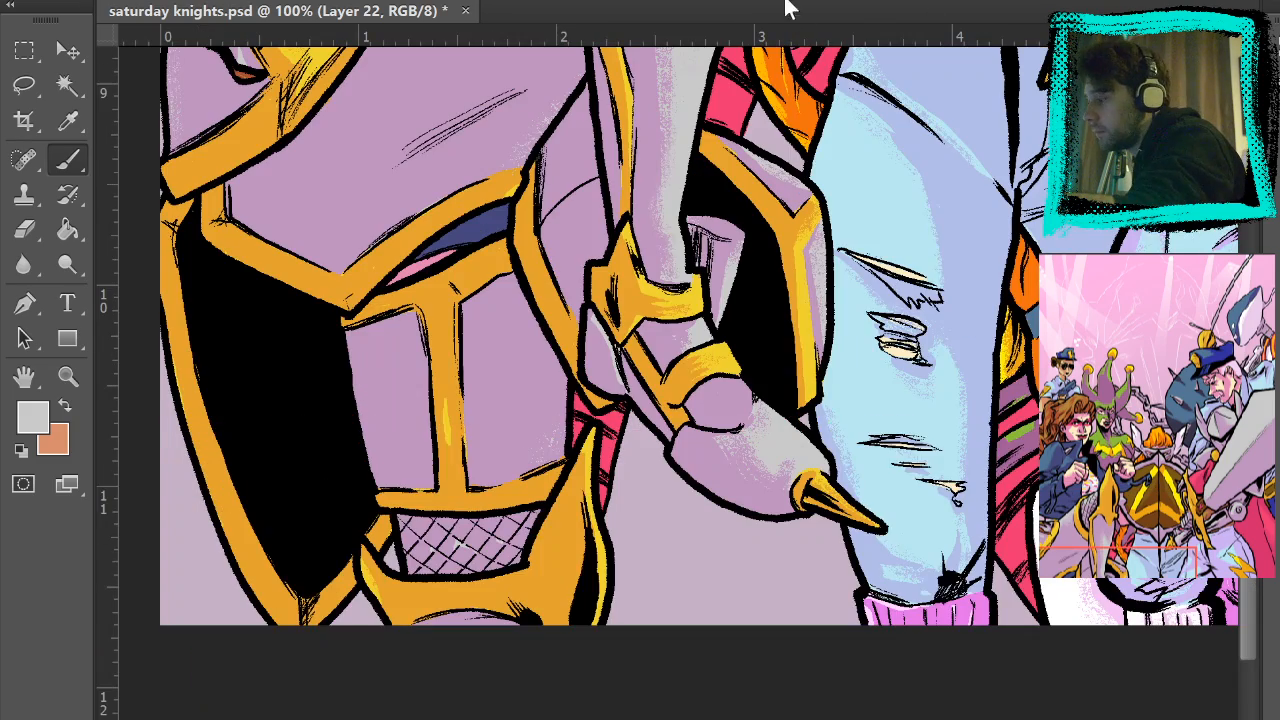
drag(658, 249, 691, 466)
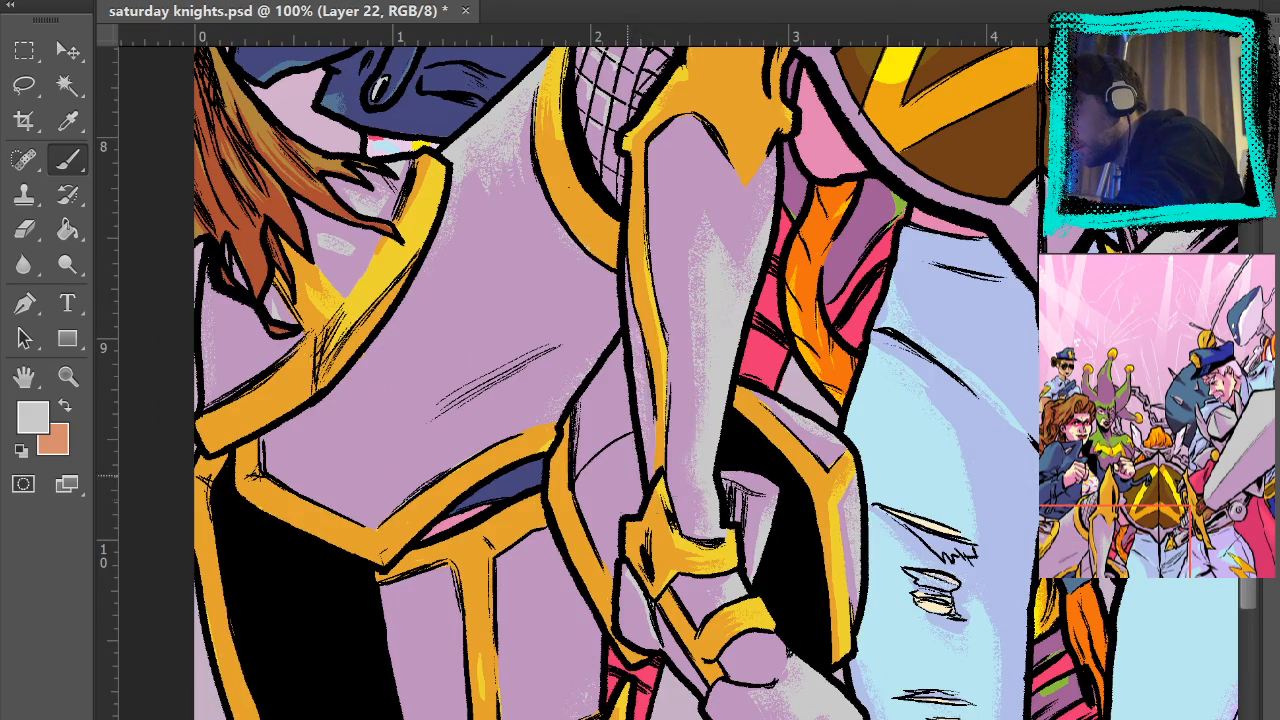
drag(695, 565, 657, 590)
scroll(800, 565, down, 5)
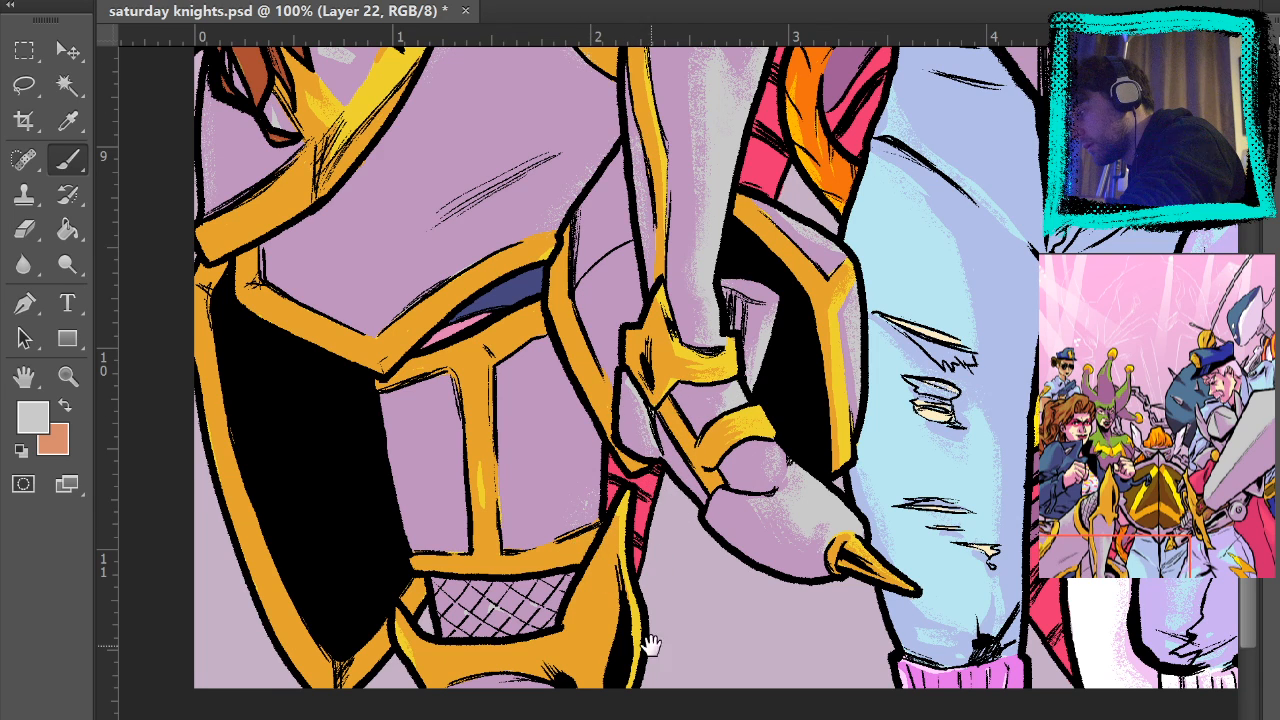
drag(650, 645, 635, 352)
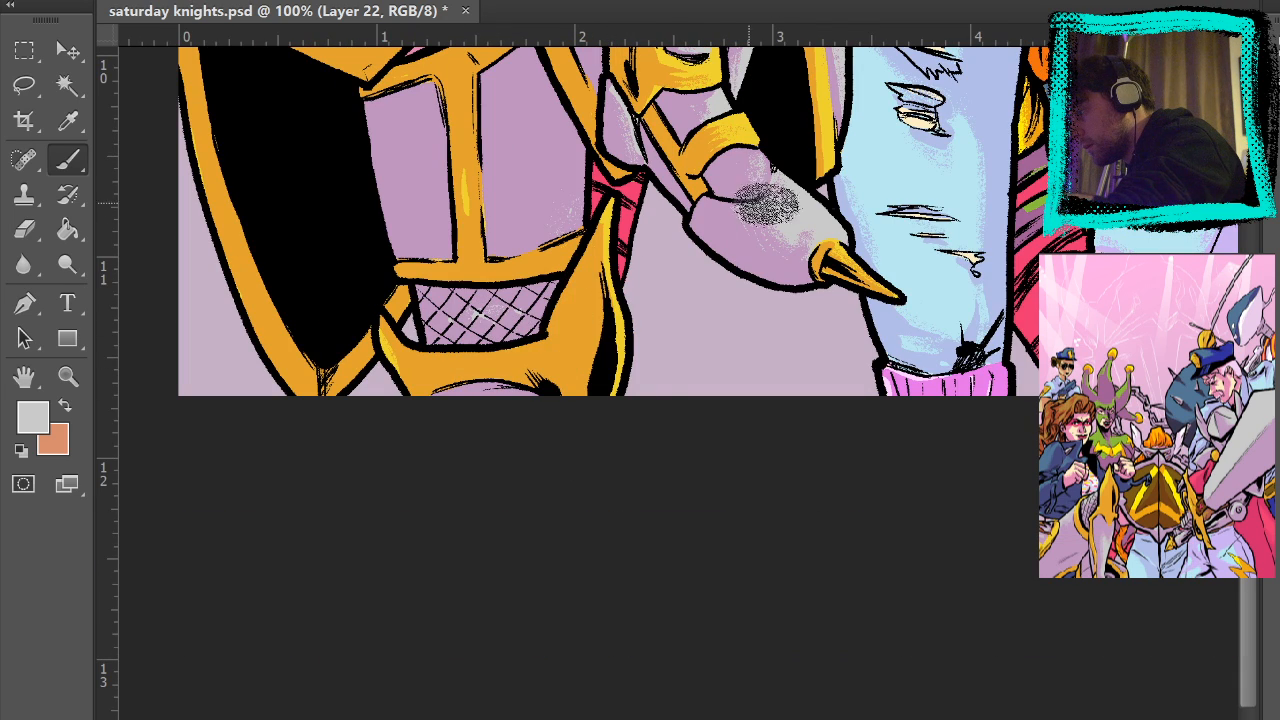
drag(930, 150, 686, 563)
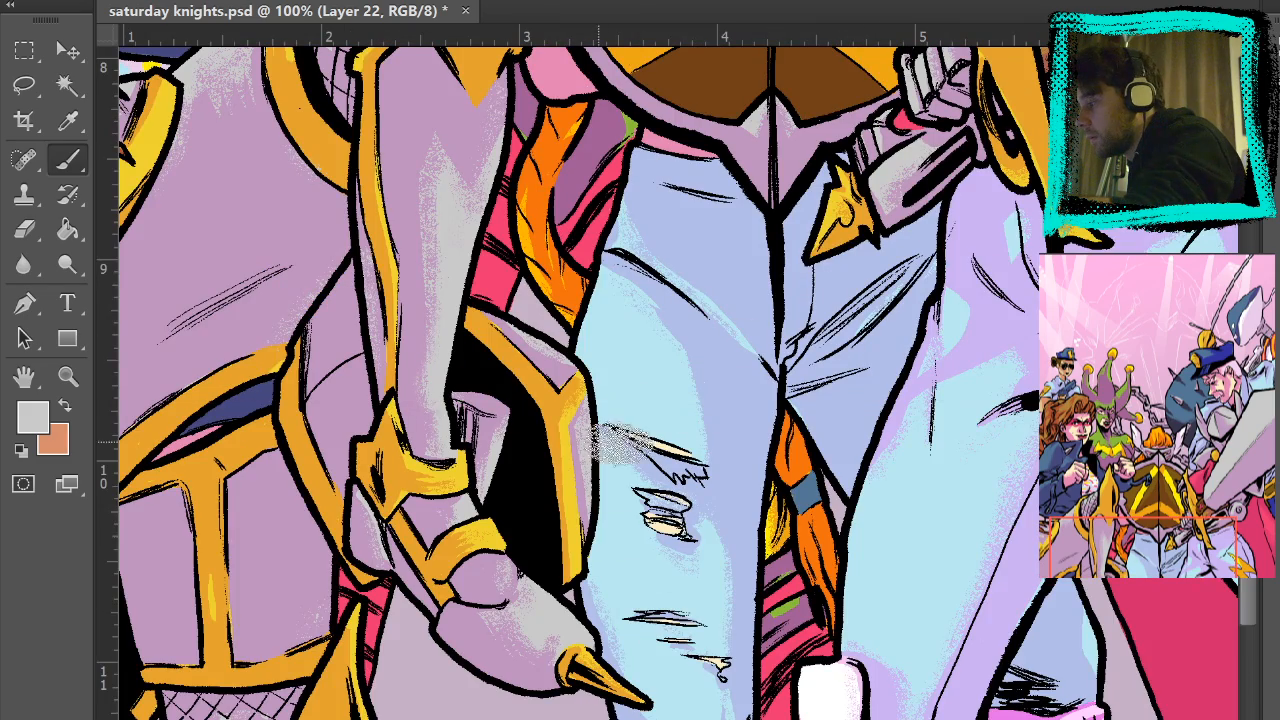
- Sample the steel blue of the denim jacket and add textured strokes to its sleeves, strap and lower folds
drag(684, 169, 672, 690)
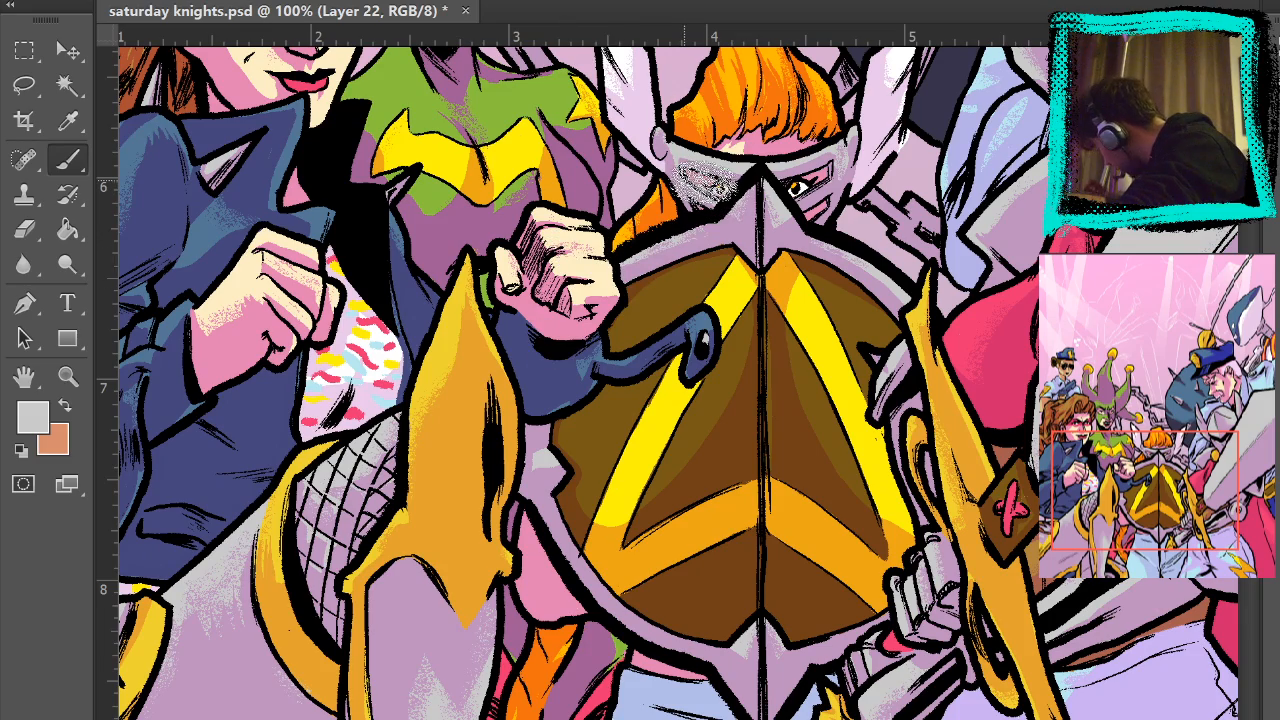
drag(648, 278, 778, 488)
drag(564, 435, 733, 302)
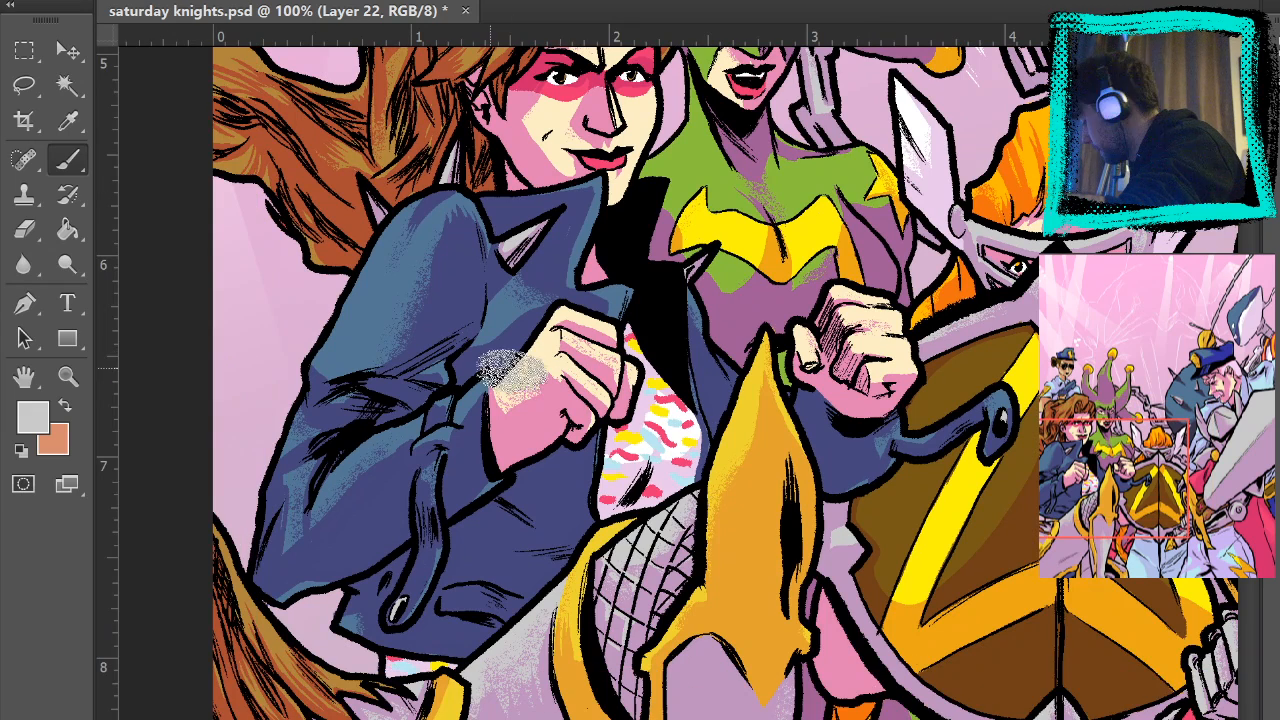
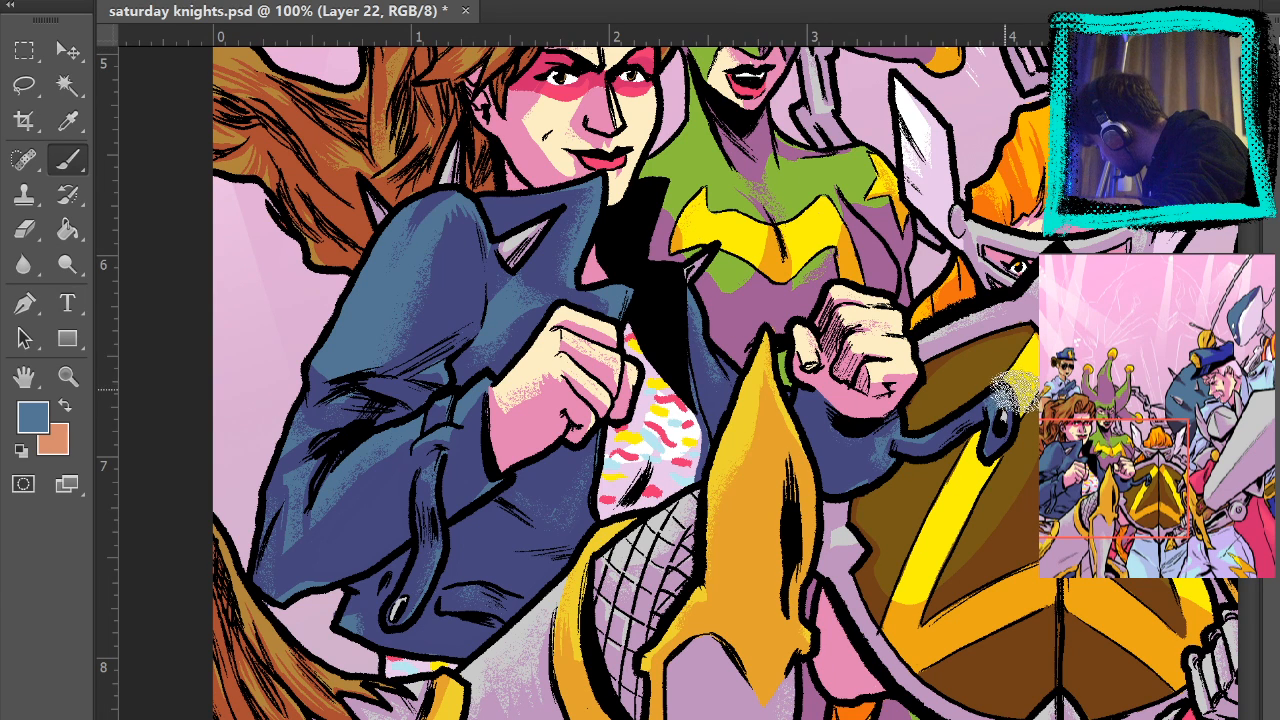
- Sample the cream skin tone and try a textured stroke on the long-haired knight's cheek
drag(664, 126, 699, 476)
mouse_move(806, 436)
mouse_down()
mouse_move(766, 296)
mouse_move(801, 238)
mouse_move(821, 268)
mouse_up()
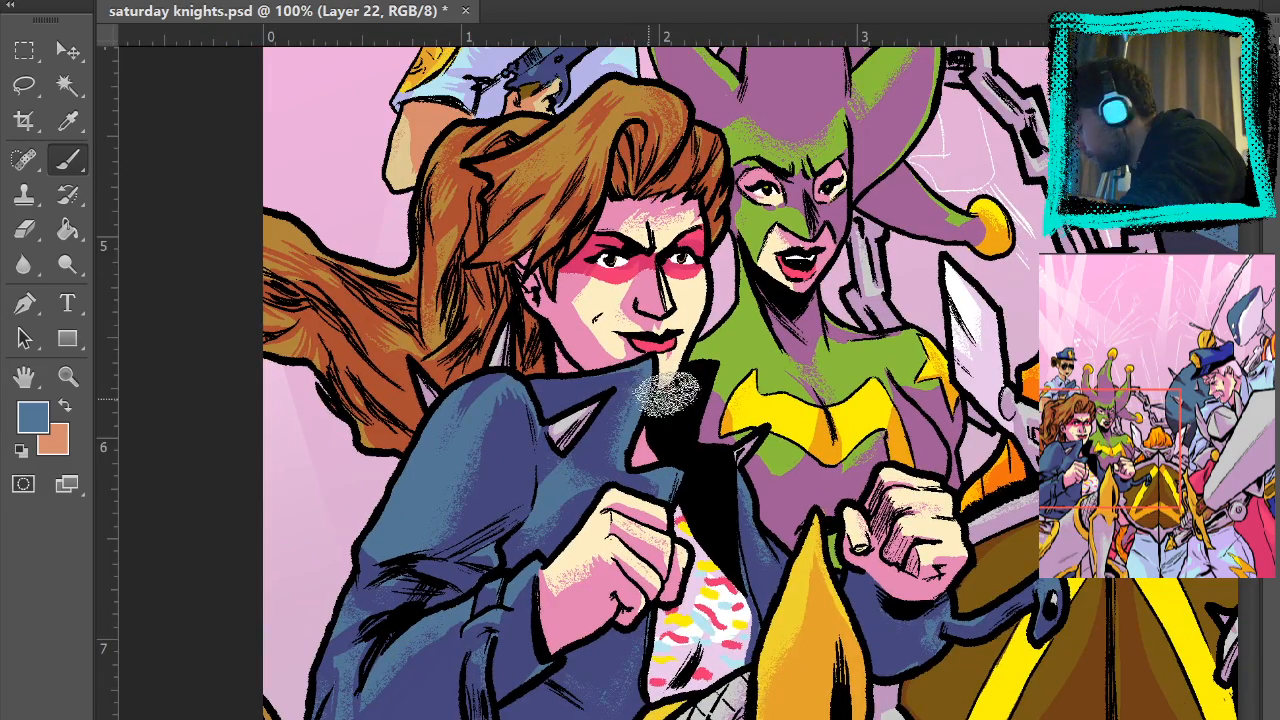
drag(606, 336, 584, 330)
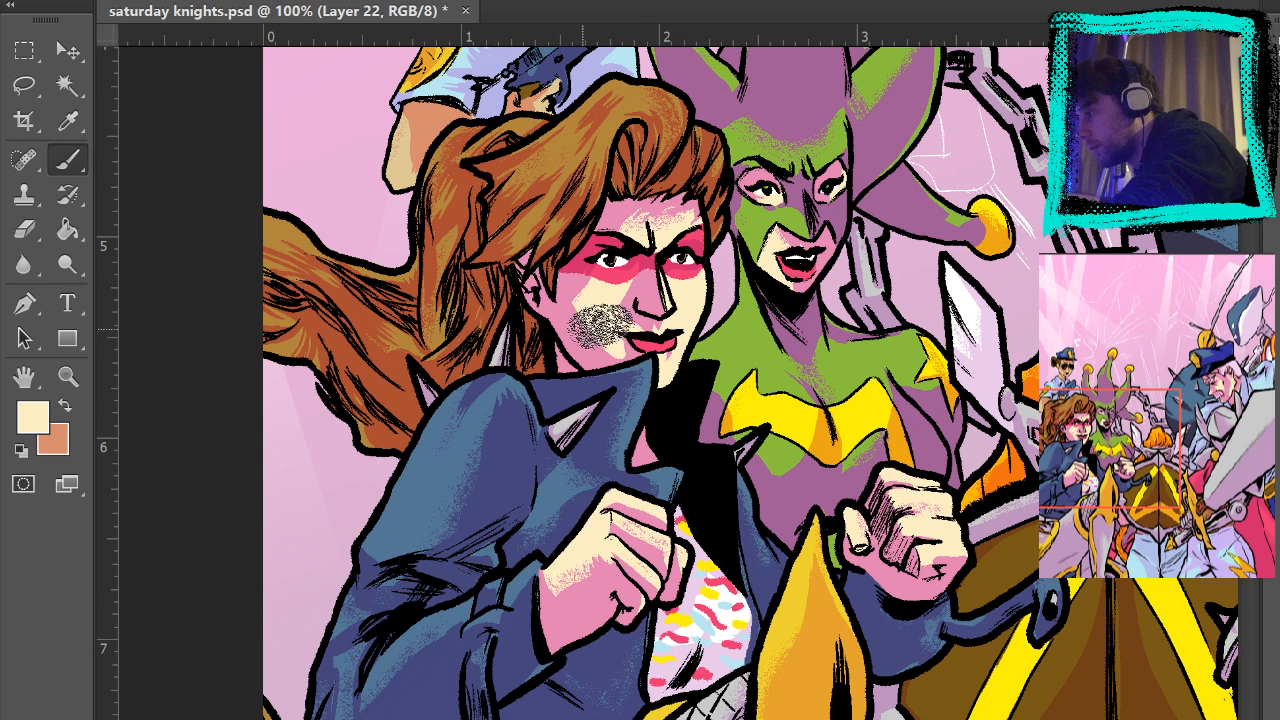
key(ctrl+z)
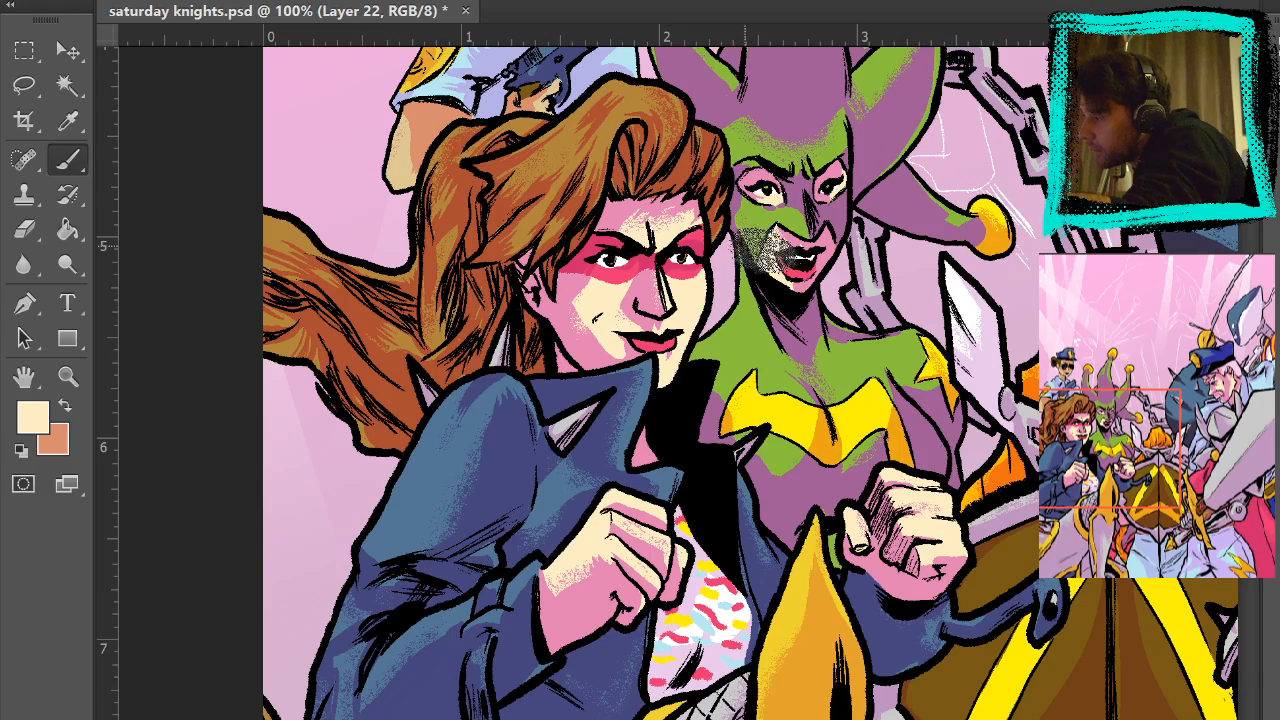
- Examine the faces, fists, denim jacket, jester costume and brown shield for areas still lacking texture
drag(743, 546, 569, 620)
drag(634, 590, 620, 504)
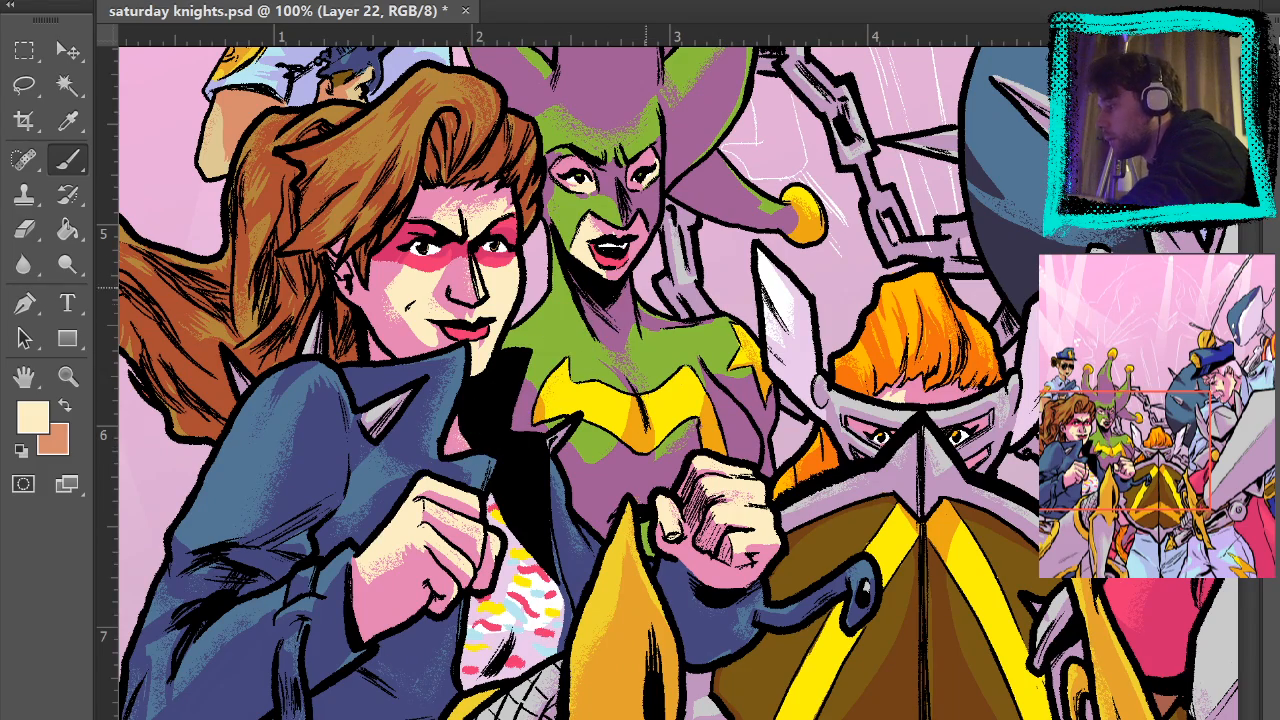
drag(778, 396, 695, 245)
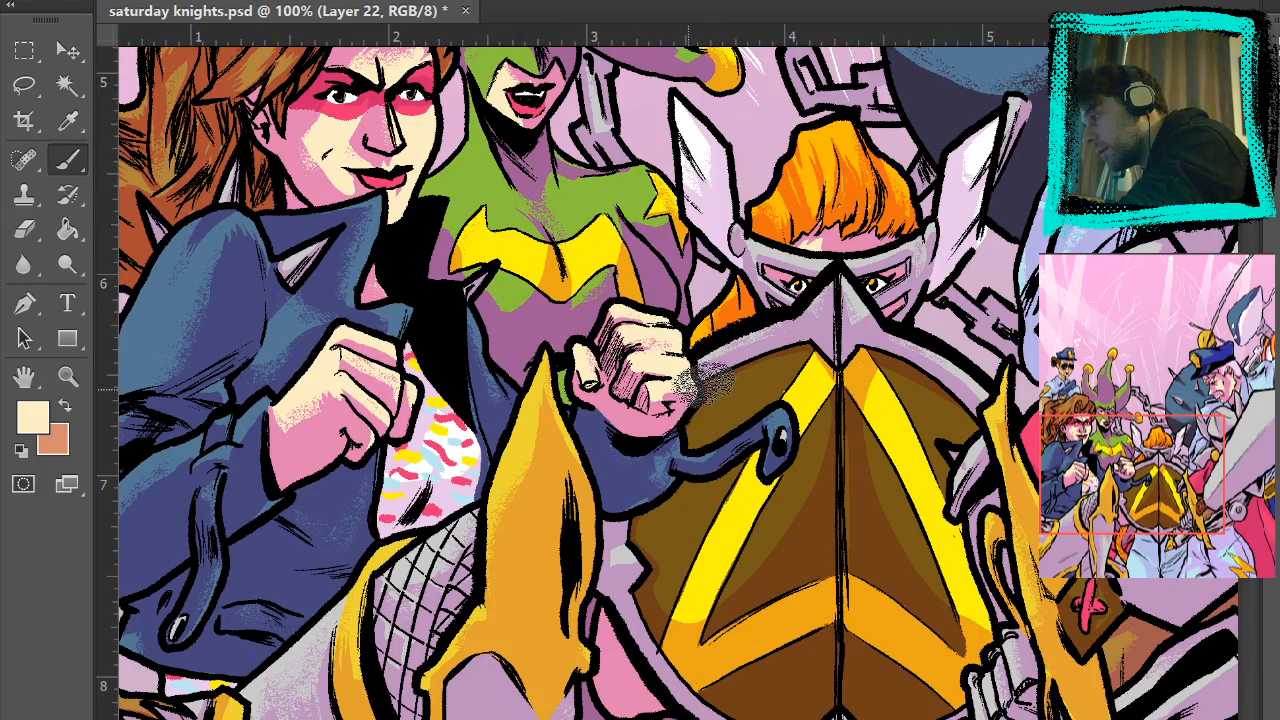
drag(733, 453, 832, 176)
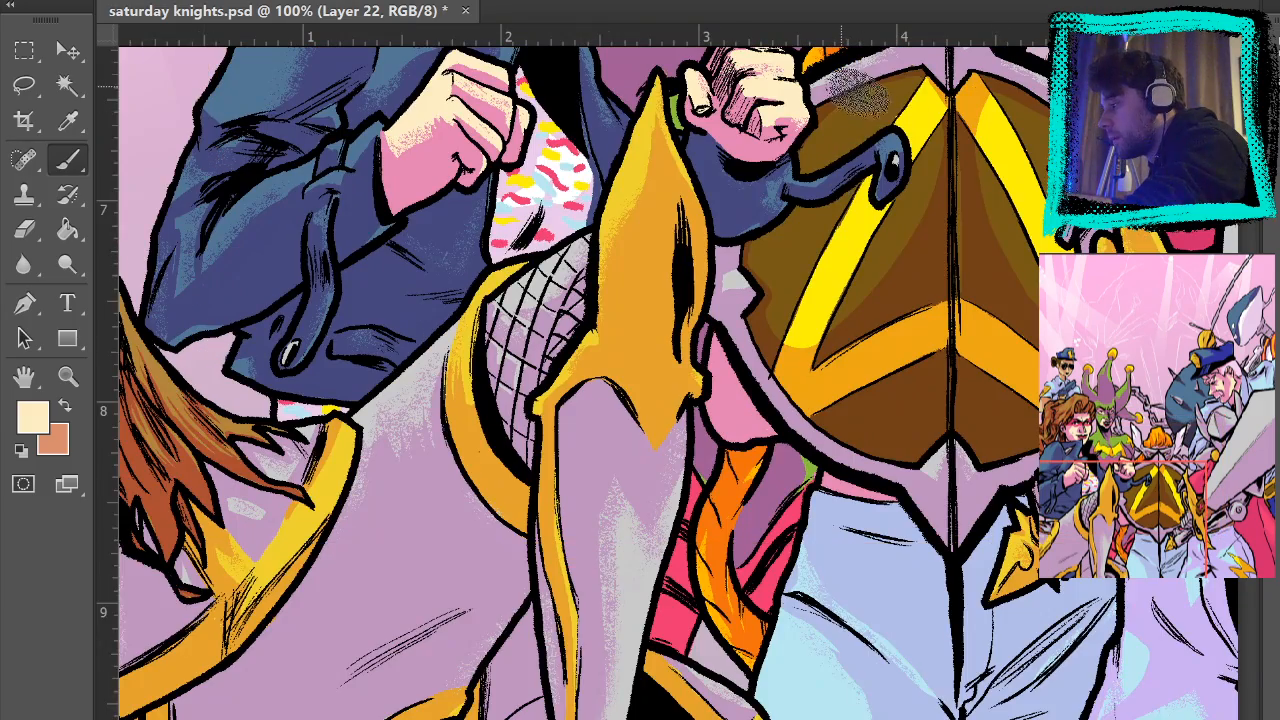
drag(800, 114, 815, 431)
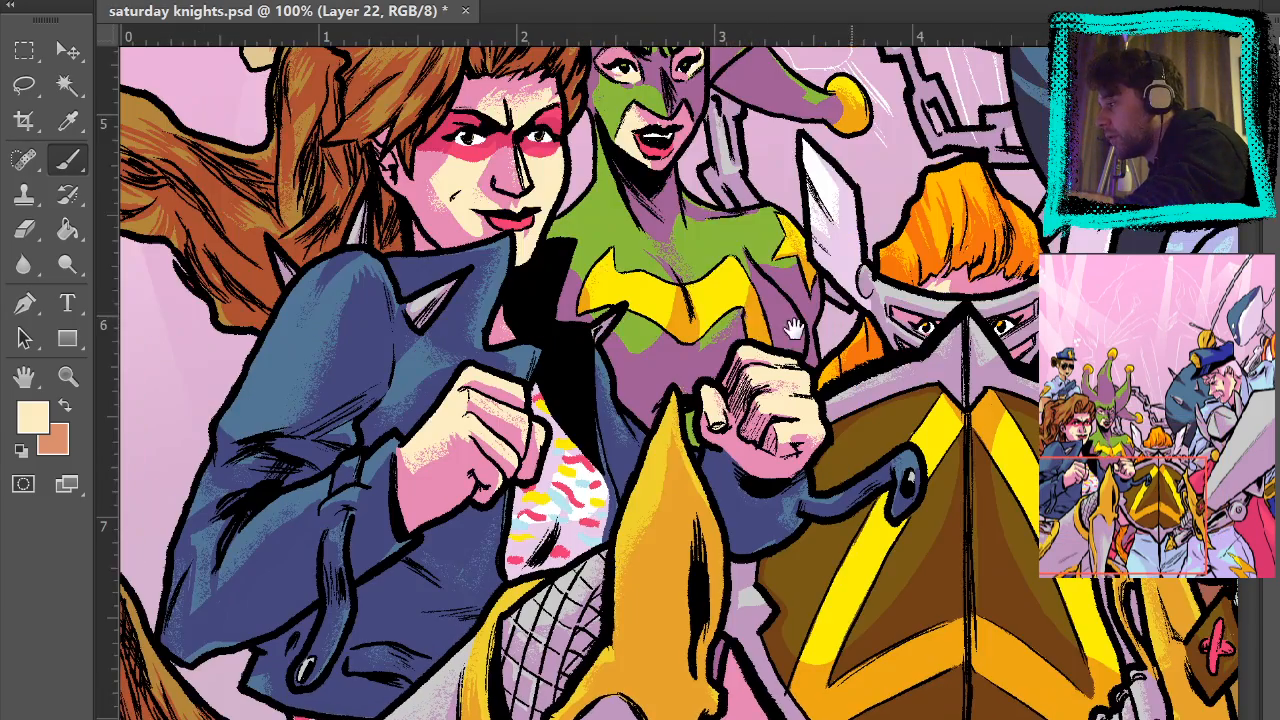
drag(786, 317, 784, 365)
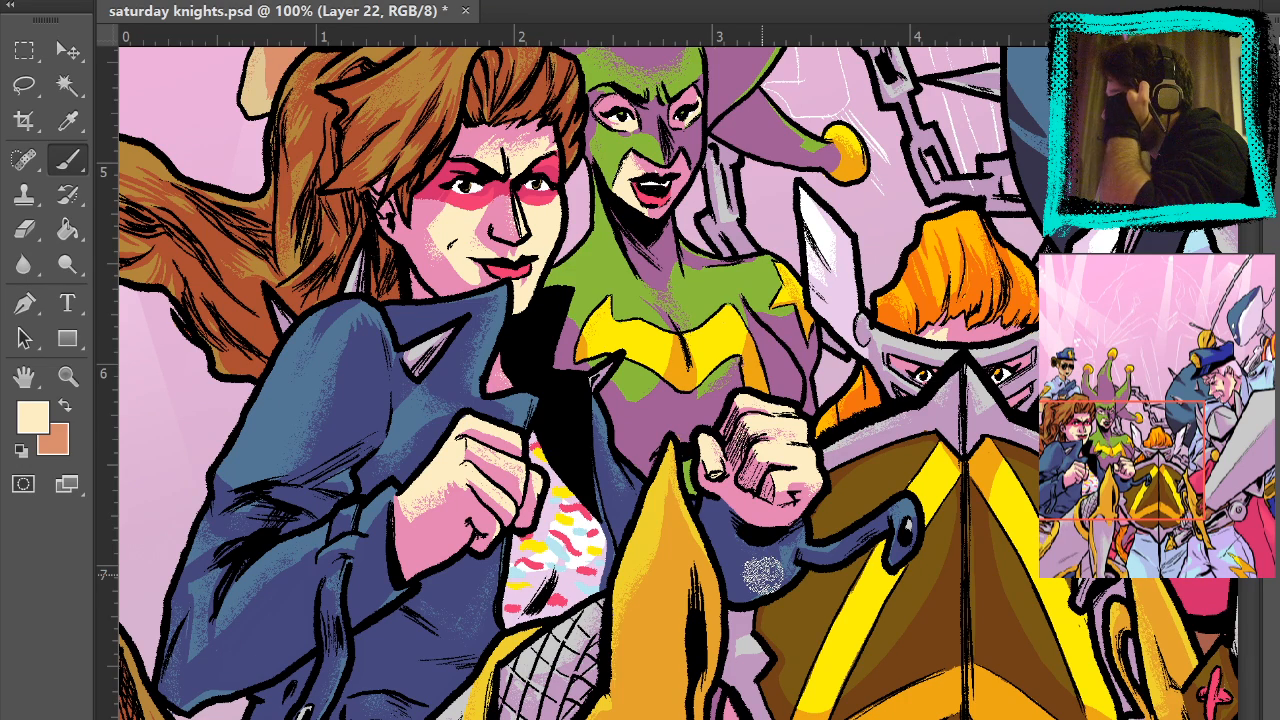
drag(640, 276, 858, 482)
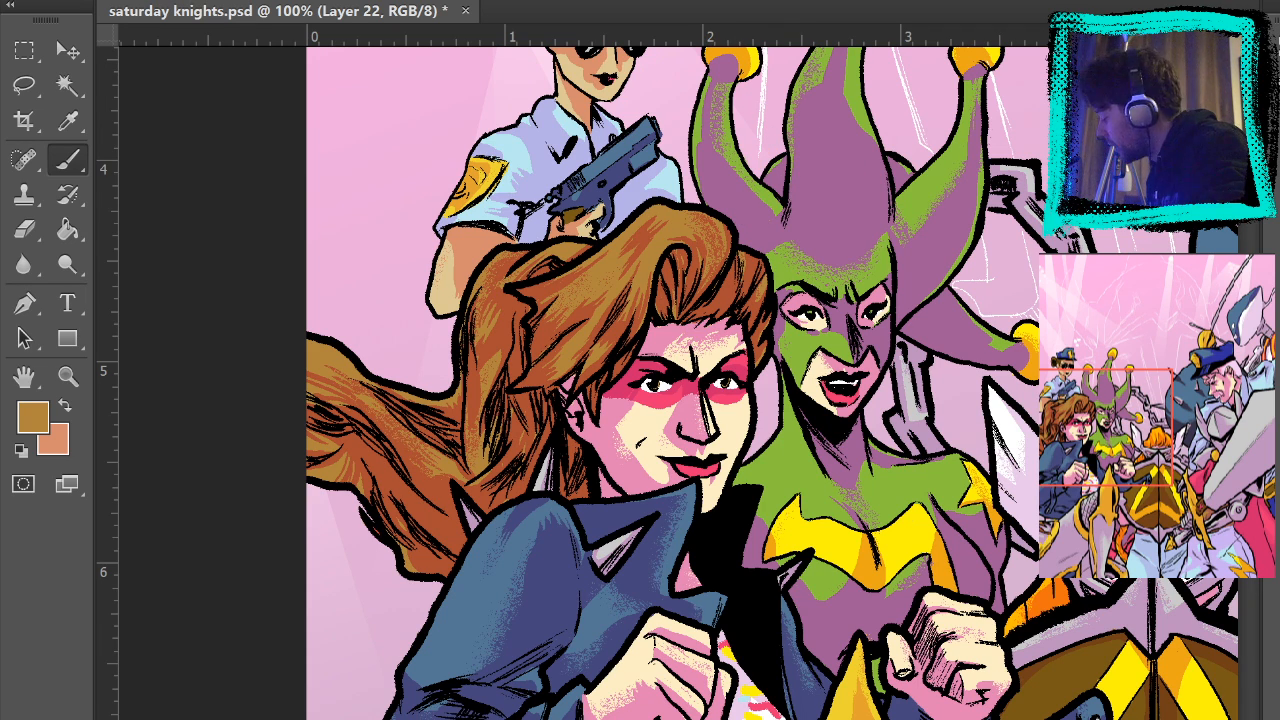
- Hide and restore the shading to compare it with the flat colours, and clear the selection
key(ctrl+z)
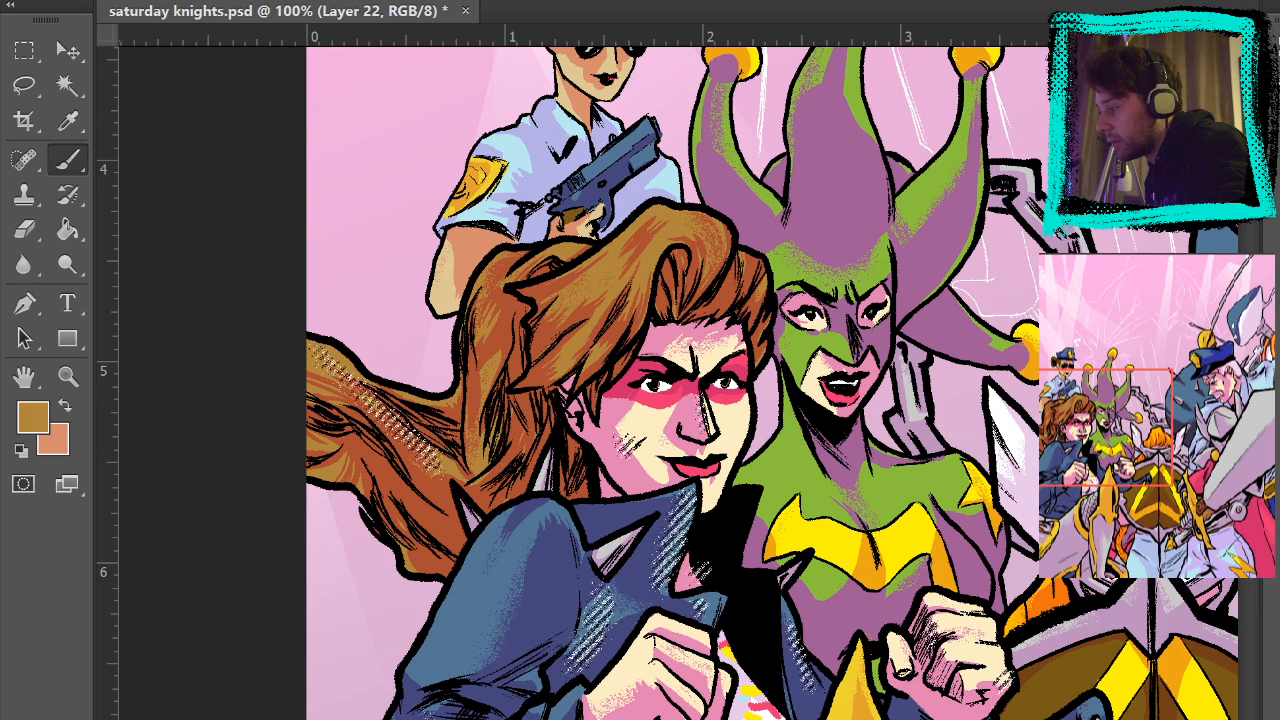
key(ctrl+comma)
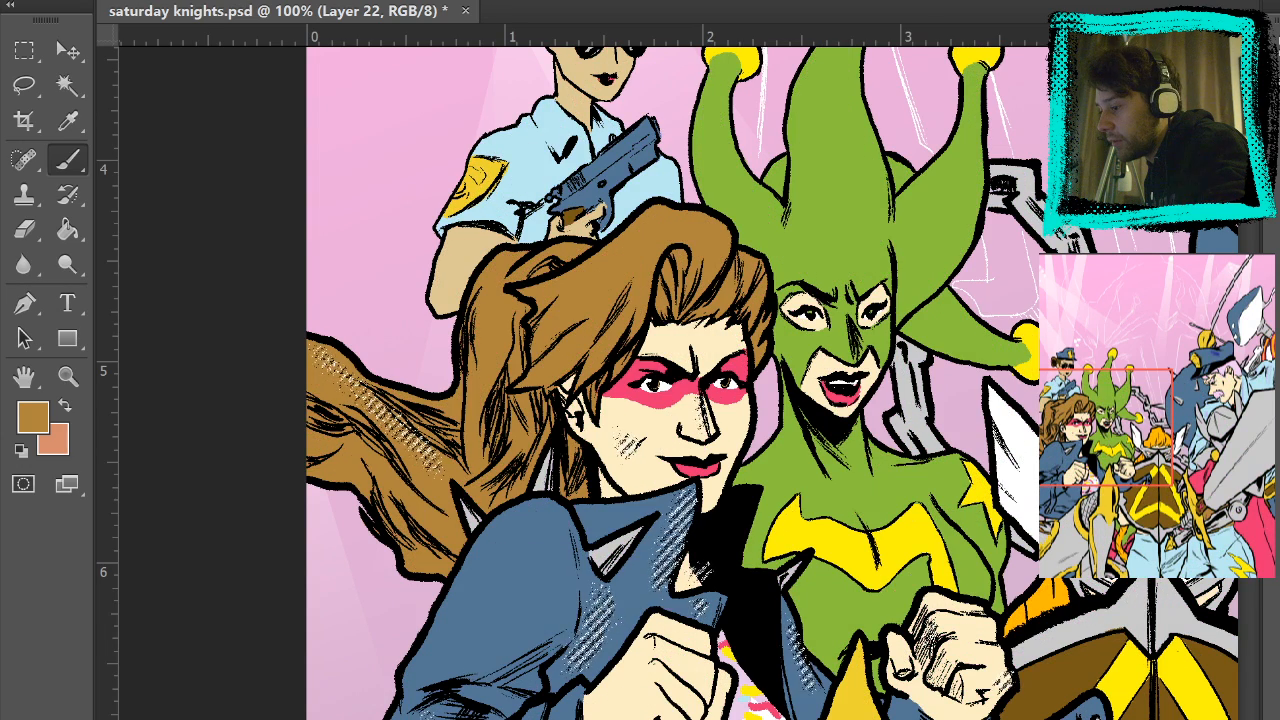
key(ctrl+comma)
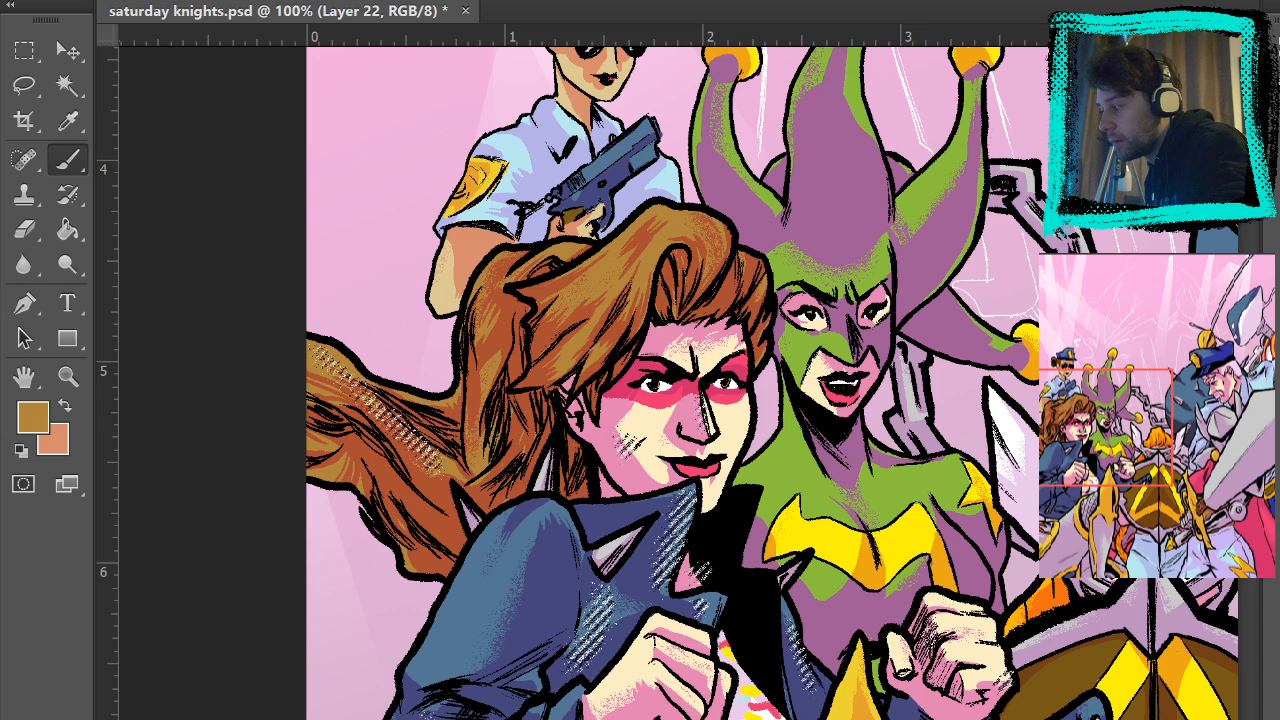
key(ctrl+d)
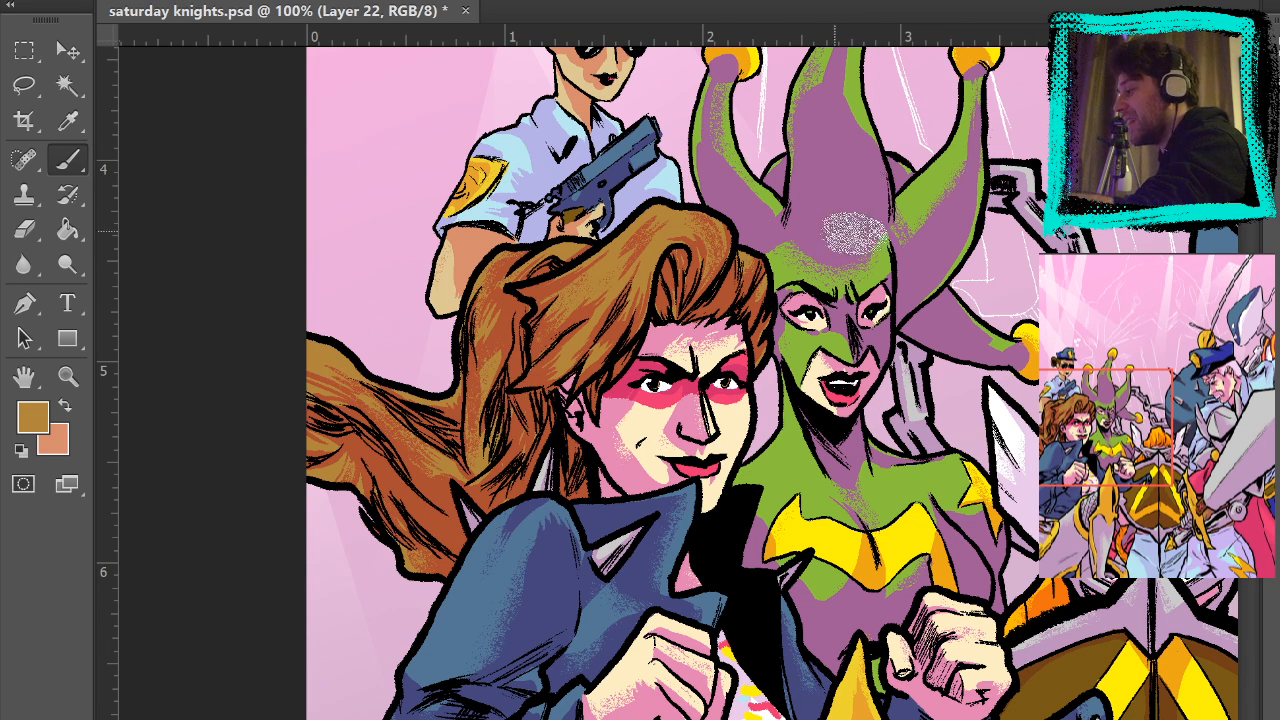
- Examine the hair, jester and whole illustration, and inspect the knight's hair ends, collar and jacket hem at 200% for missing texture
drag(734, 333, 607, 462)
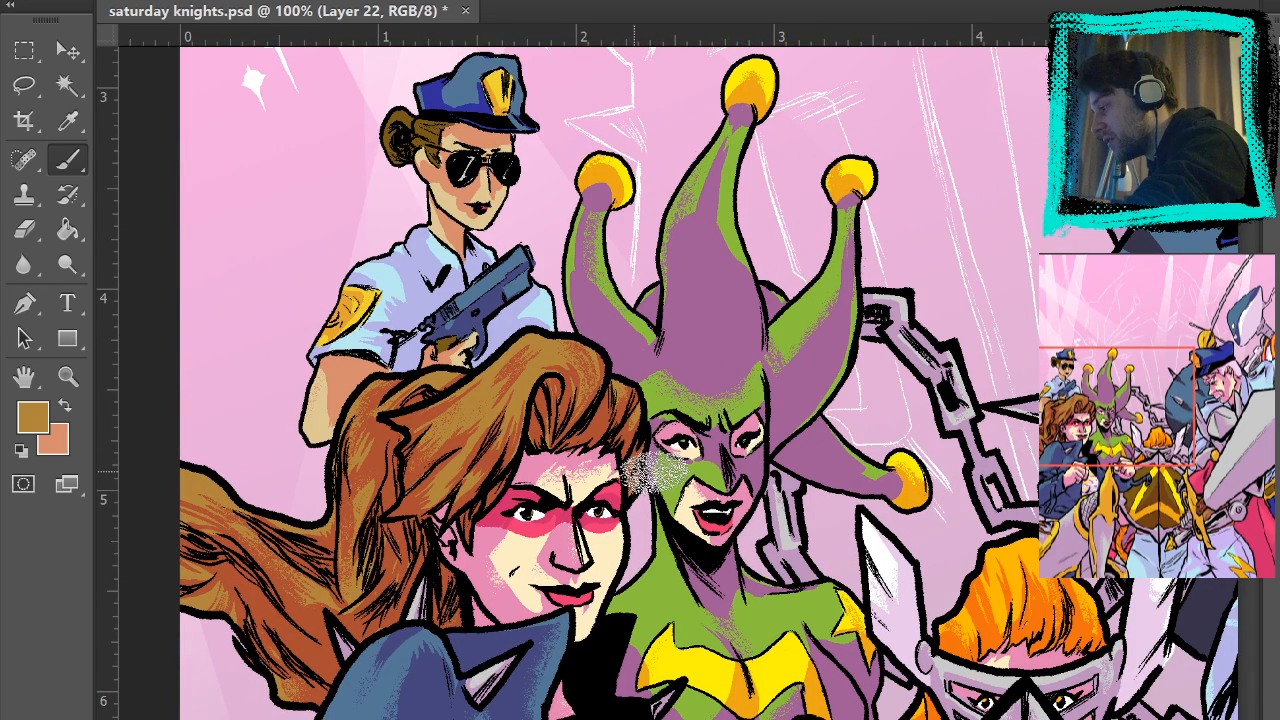
mouse_move(833, 208)
mouse_down()
mouse_move(893, 338)
mouse_move(851, 205)
mouse_move(852, 113)
mouse_up()
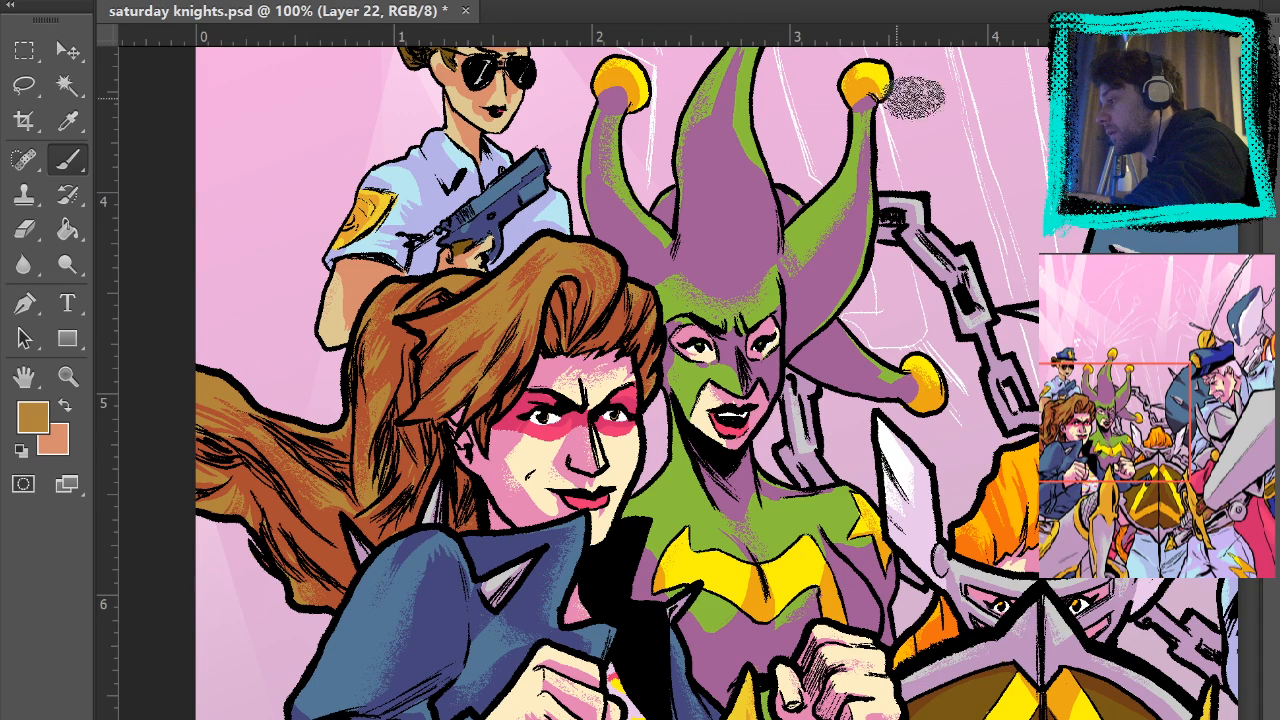
key(ctrl+0)
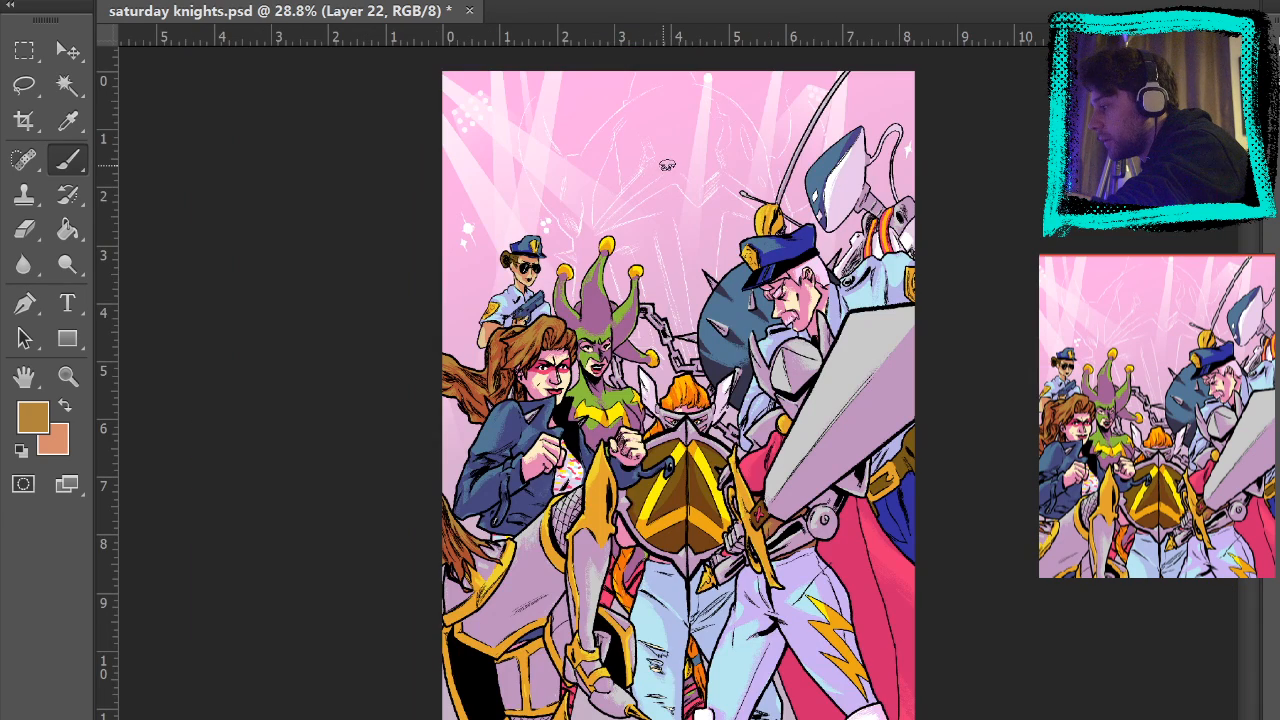
click(68, 382)
click(495, 600)
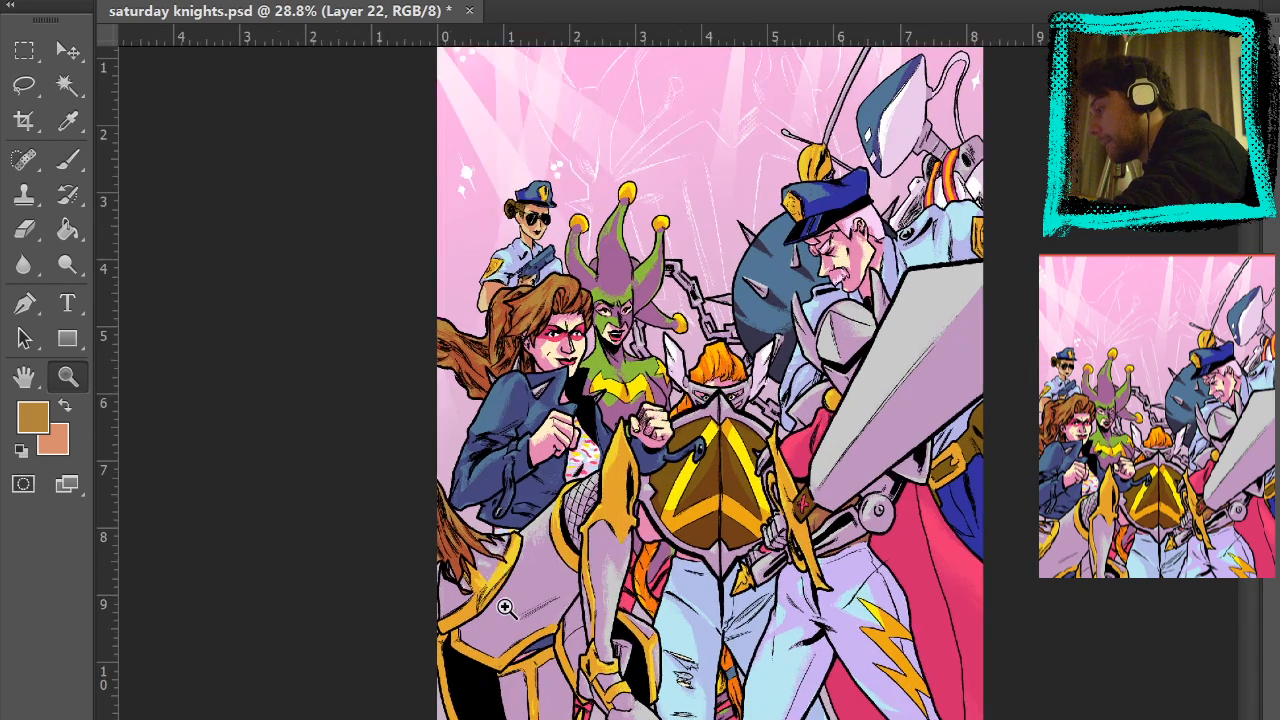
click(498, 561)
click(498, 561)
click(506, 563)
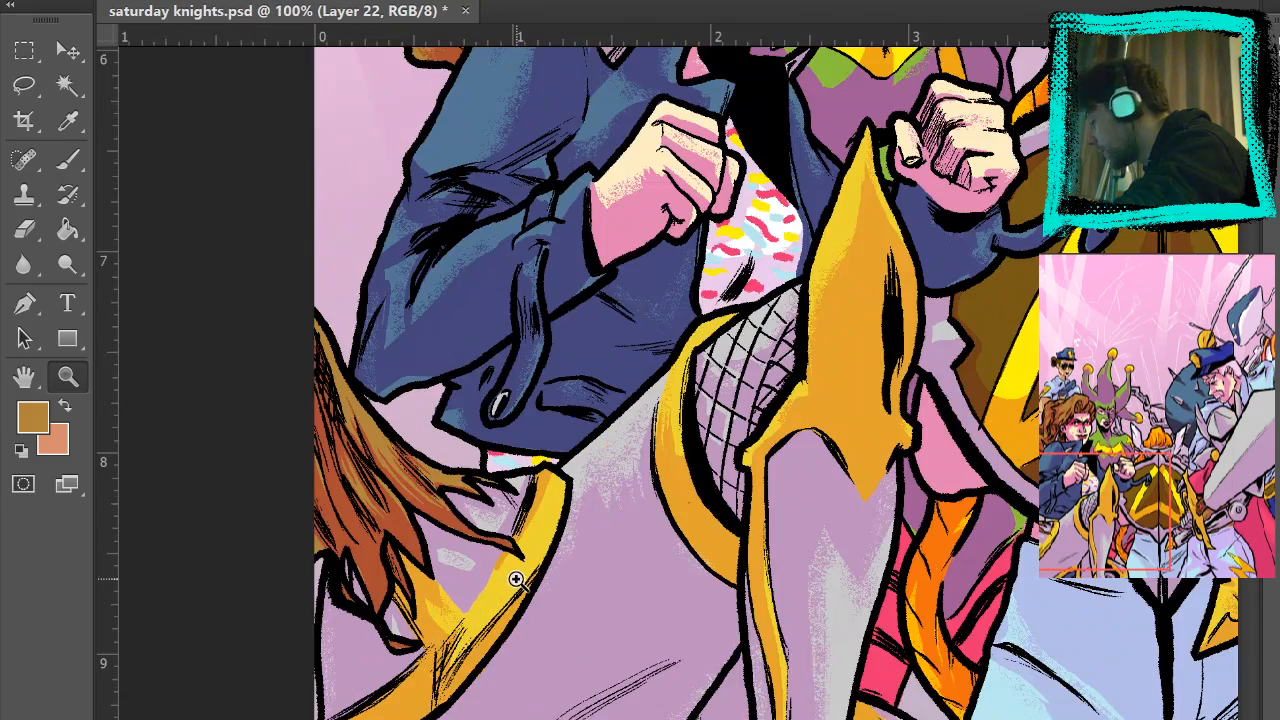
click(517, 574)
click(68, 162)
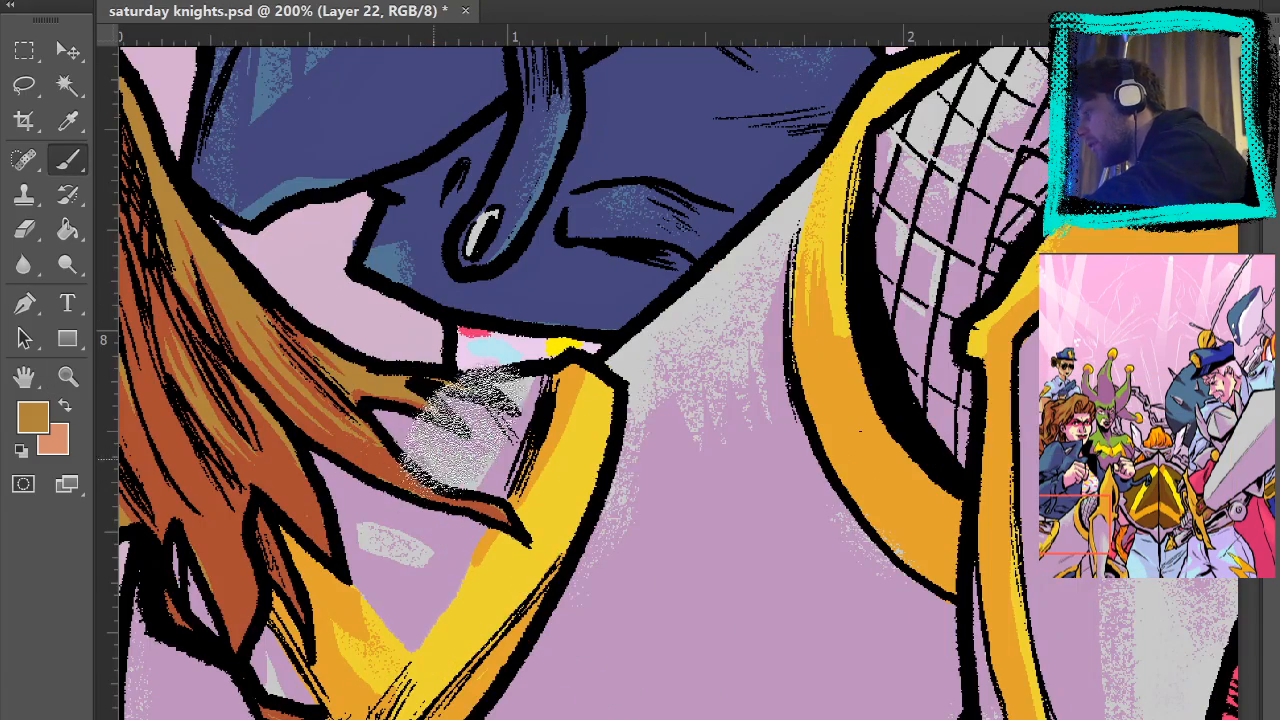
mouse_move(664, 496)
mouse_down()
mouse_move(700, 526)
mouse_move(980, 656)
mouse_up()
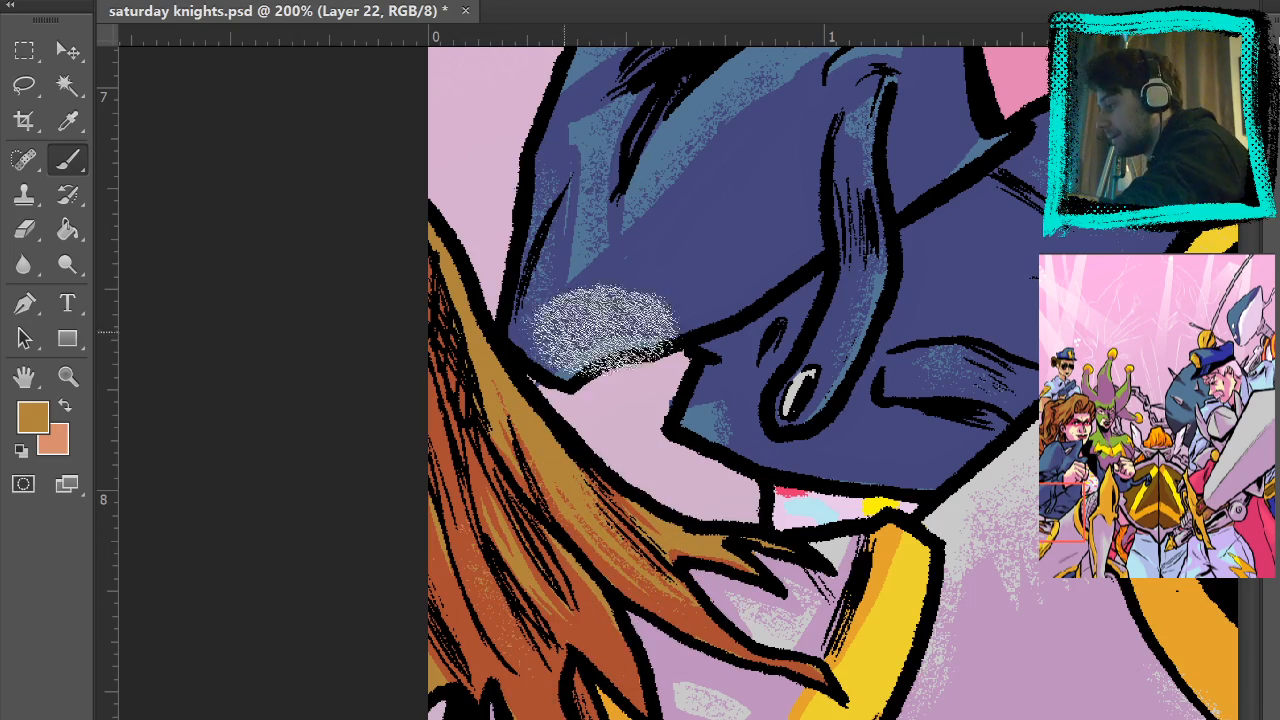
- Sample the rust-orange hair colour and texture the long-haired knight's hair ends, cleaning up the shading with the Eraser
alt+click(605, 645)
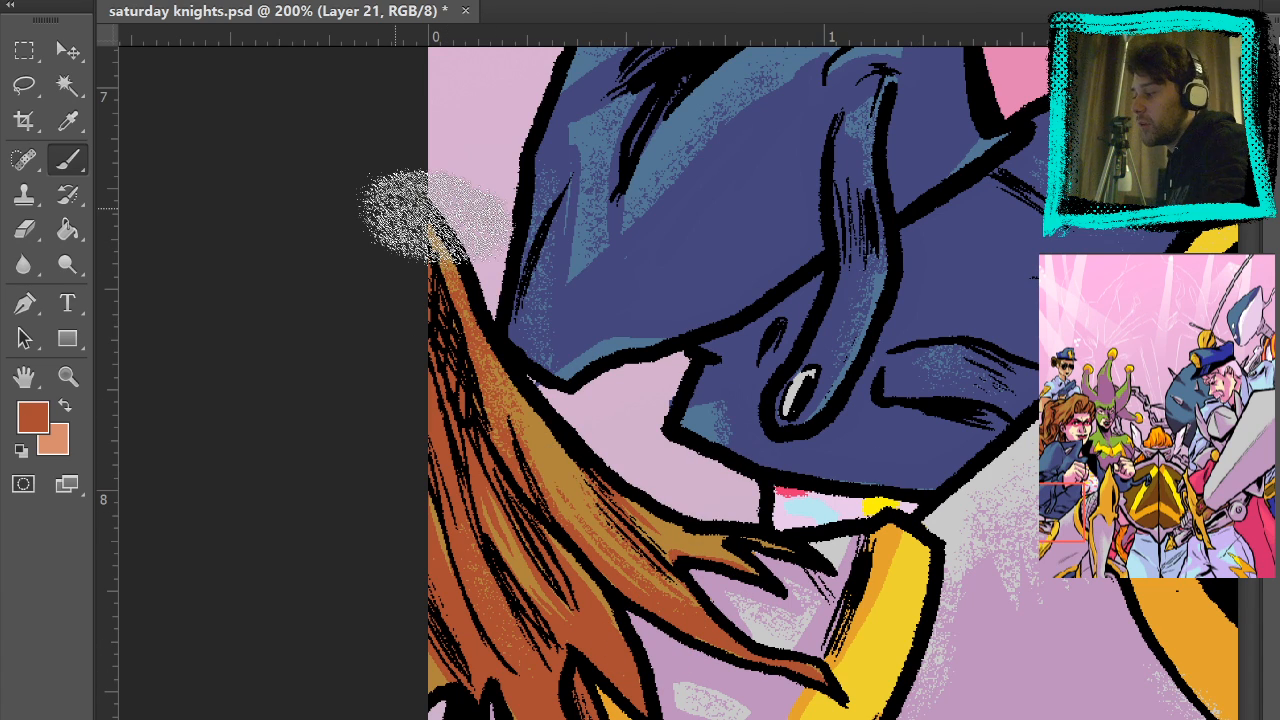
key(e)
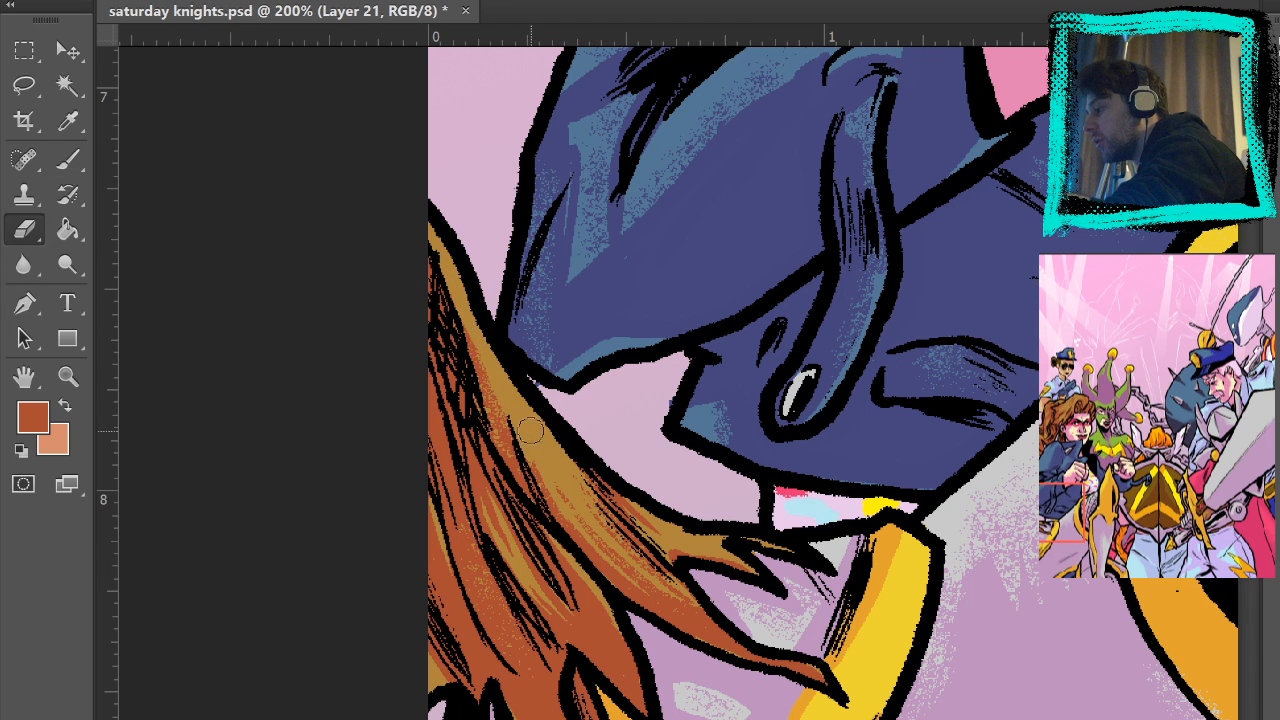
click(68, 165)
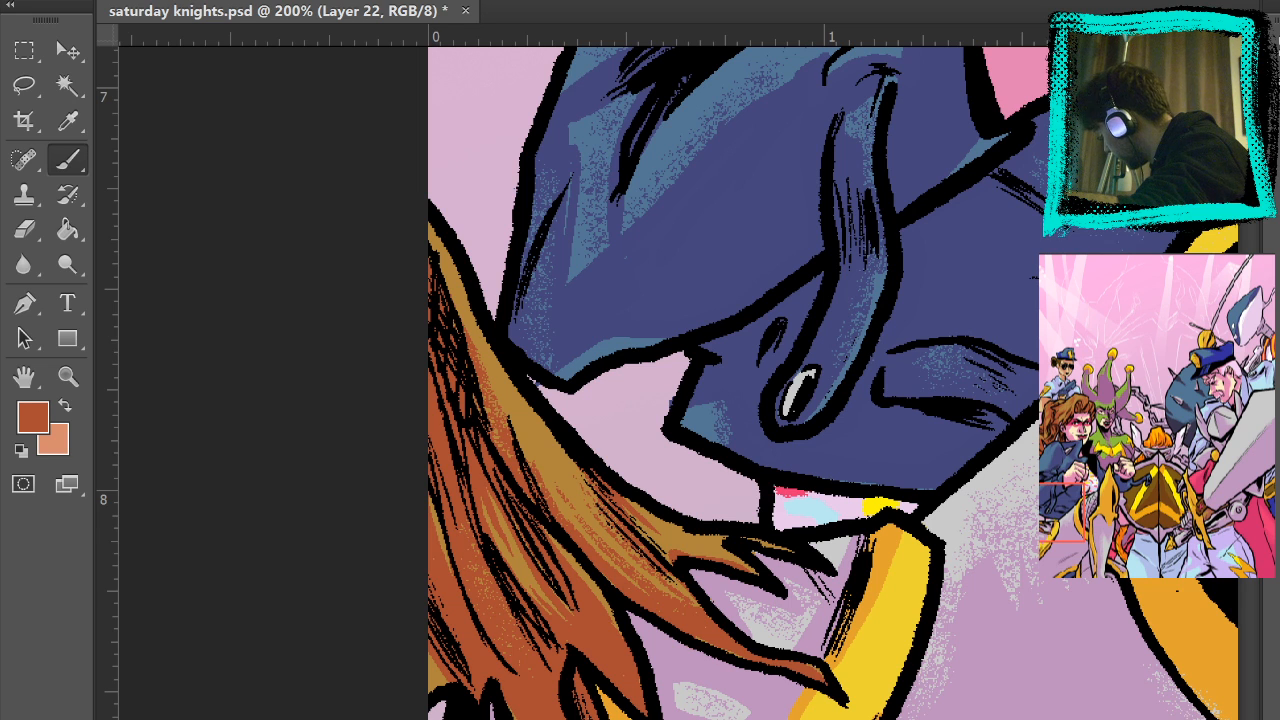
- Sample the bright yellow and brush textured highlights onto the gold armour trim below the long-haired knight's hair ends
drag(787, 487, 671, 243)
drag(797, 470, 754, 255)
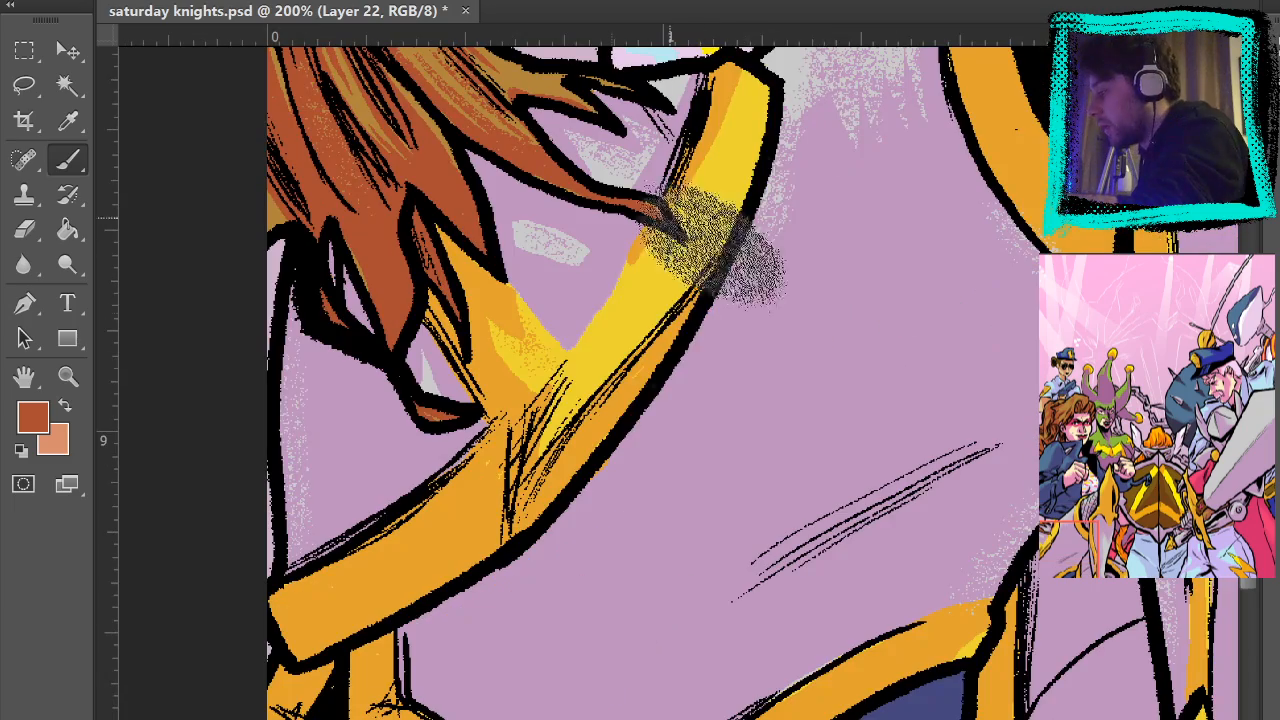
alt+click(633, 308)
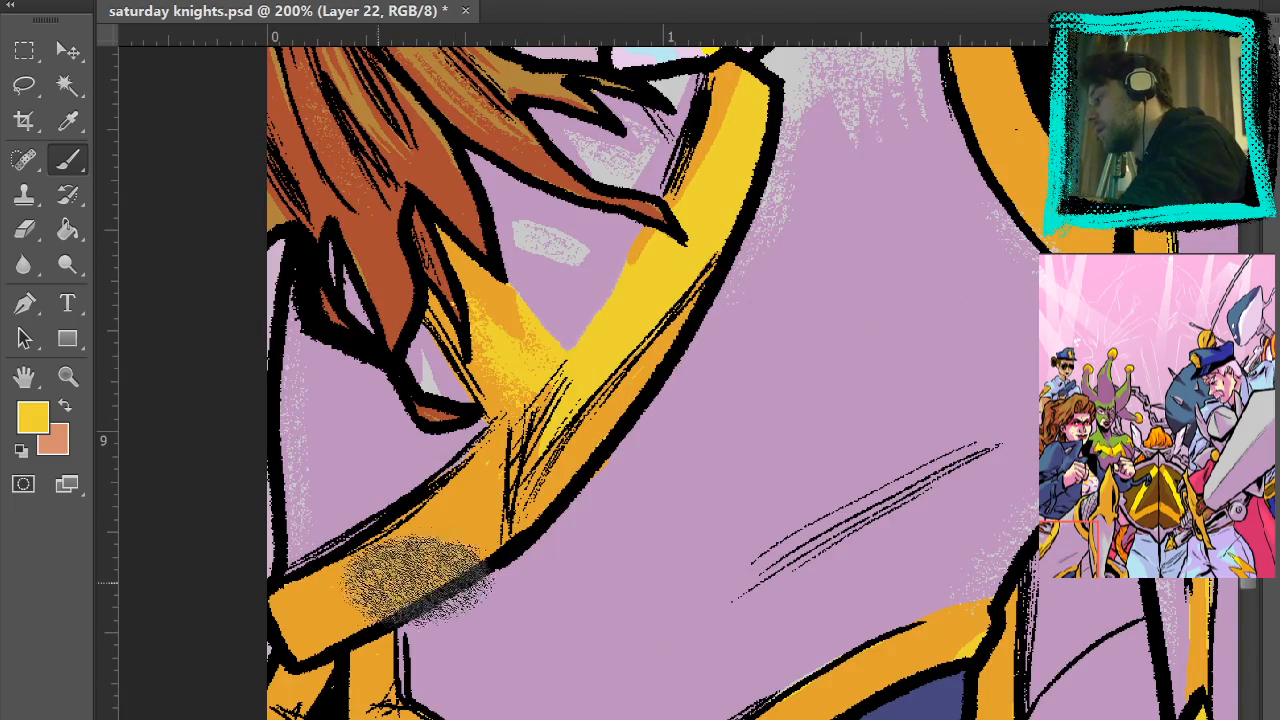
drag(424, 568, 456, 533)
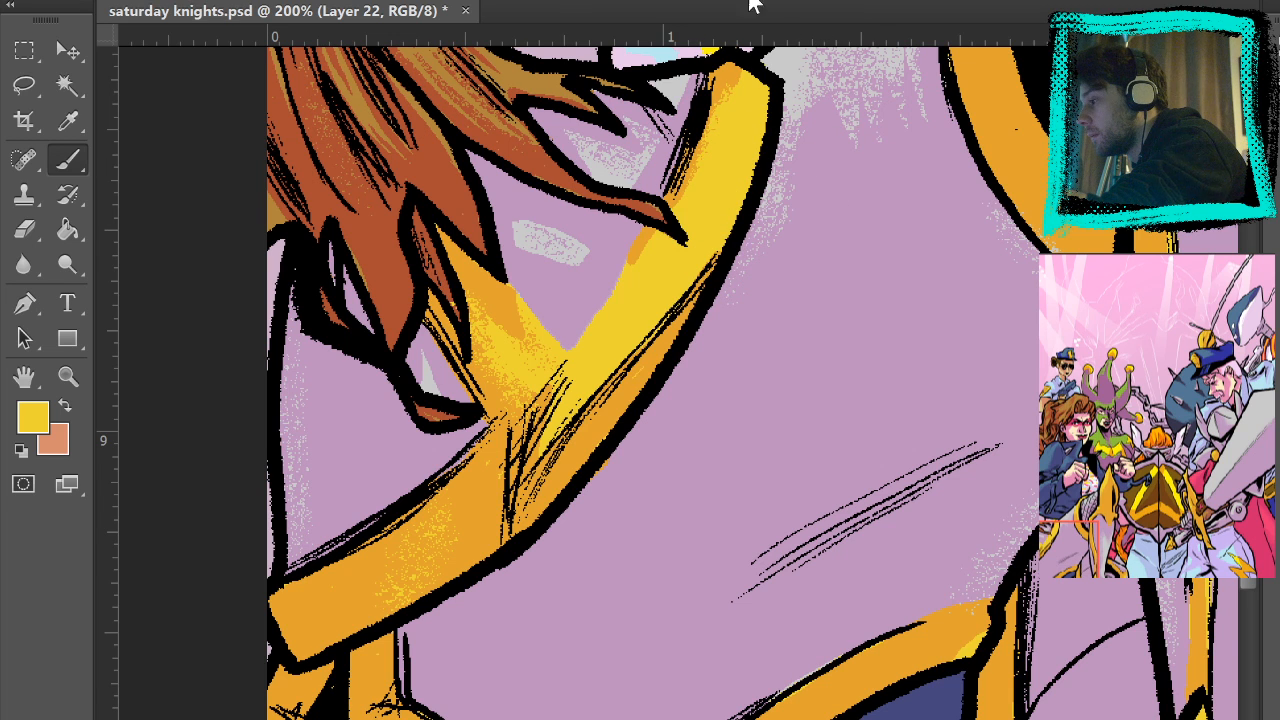
- Undo the last stroke, select the pointed gold knee guard's flat colour on Layer 17 and texture its yellow highlights with the brush
key(ctrl+0)
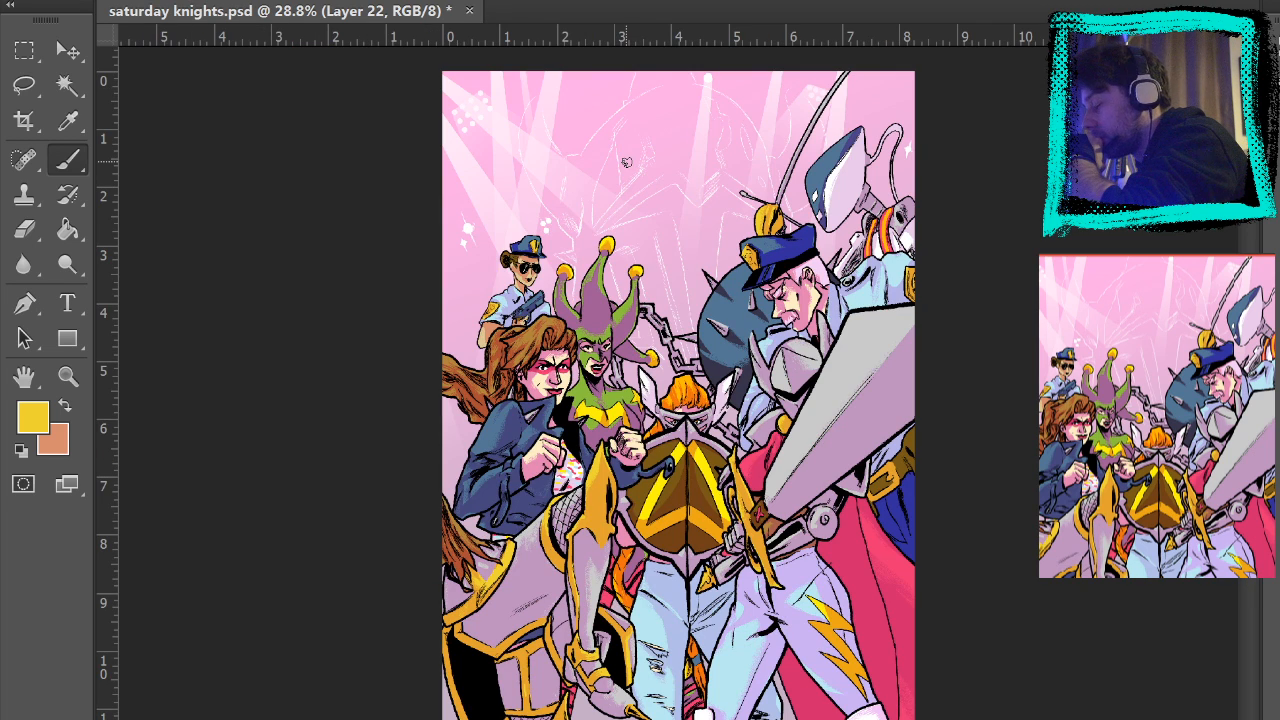
key(z)
drag(790, 717, 355, 271)
click(619, 662)
click(664, 508)
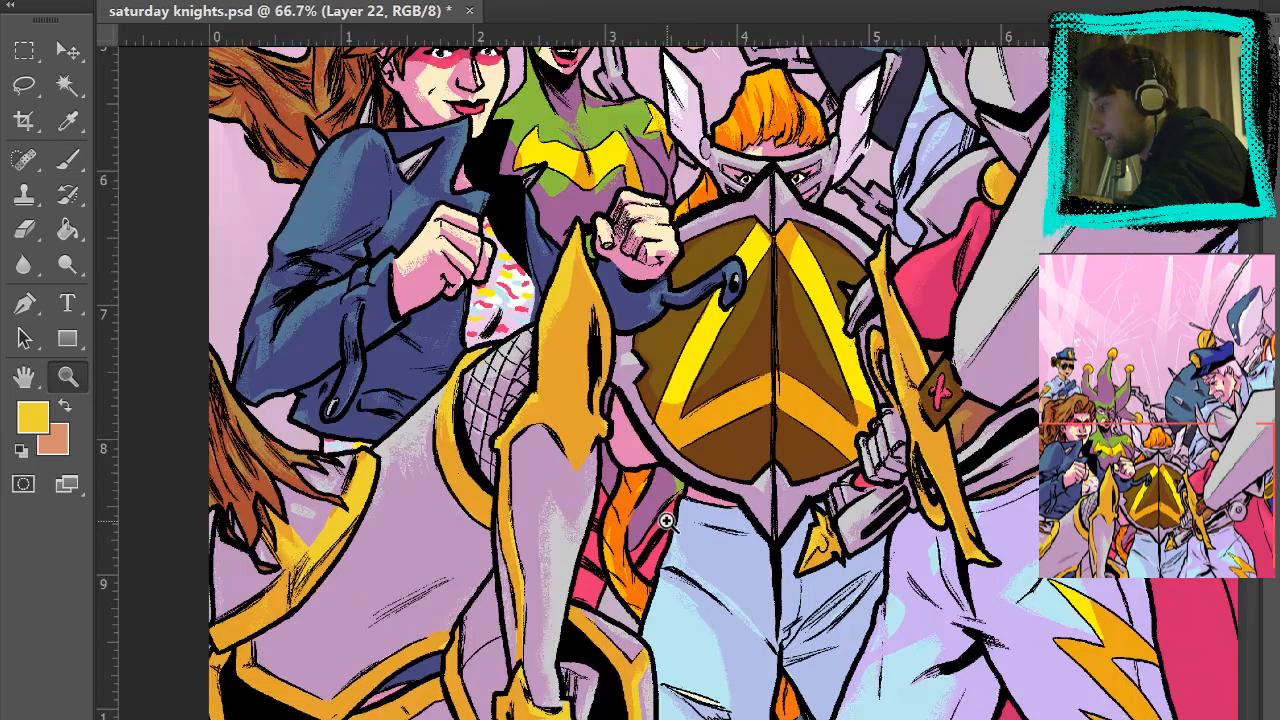
click(664, 518)
click(664, 518)
key(b)
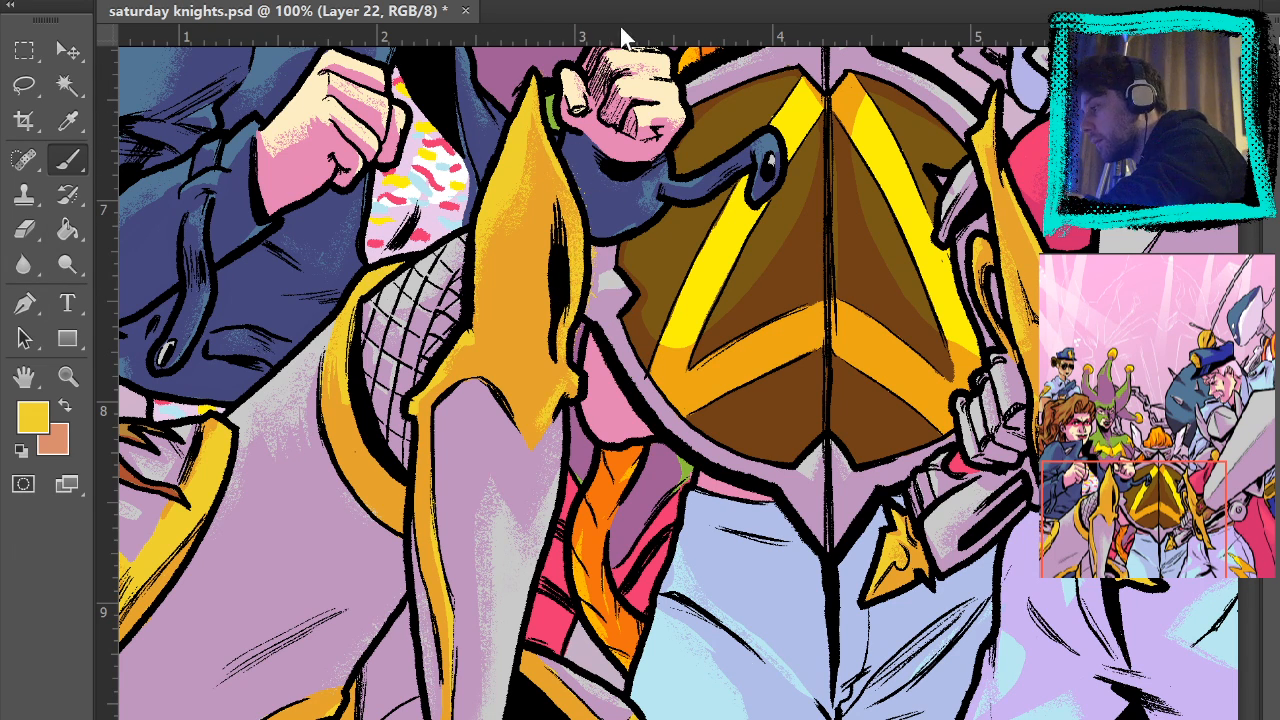
key(ctrl+z)
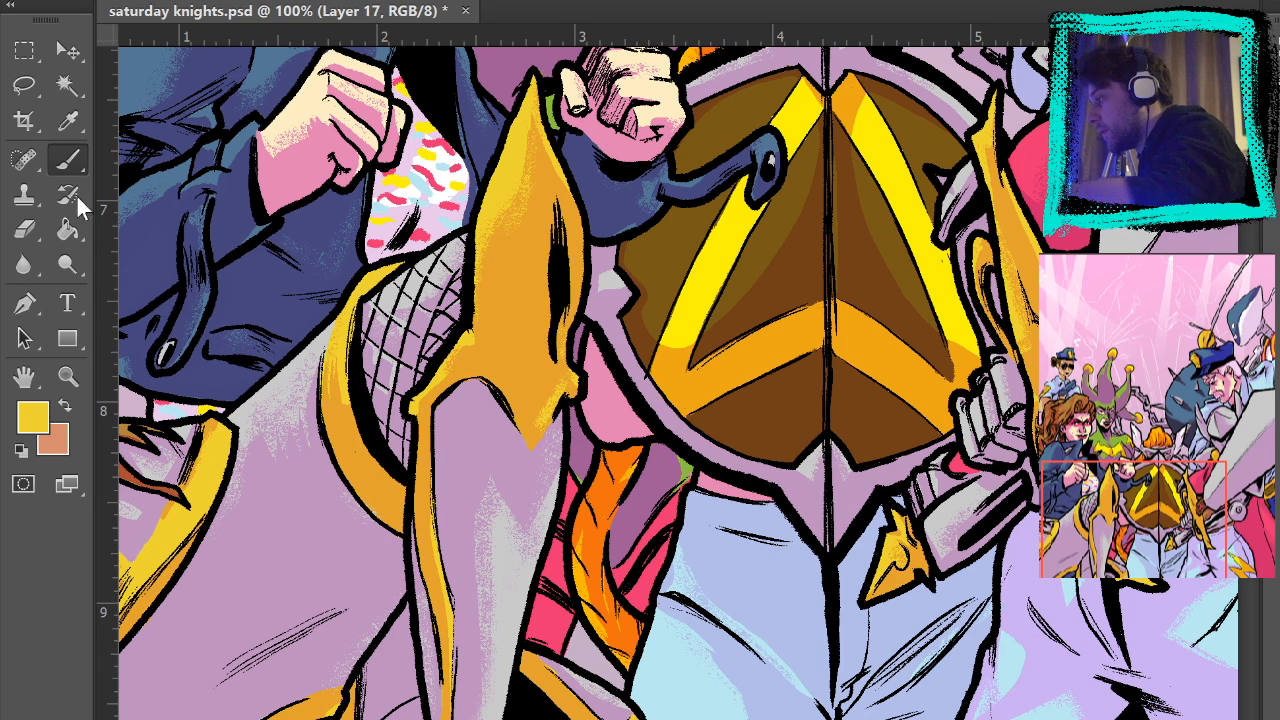
click(67, 85)
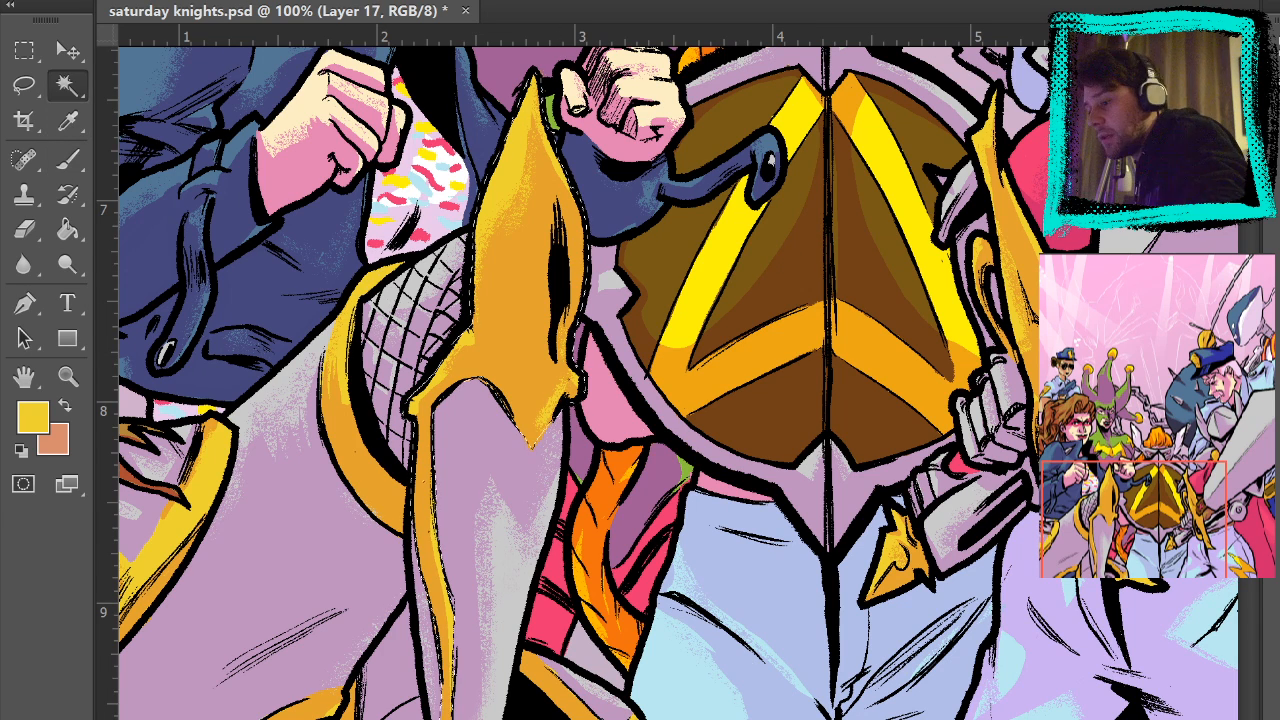
click(78, 158)
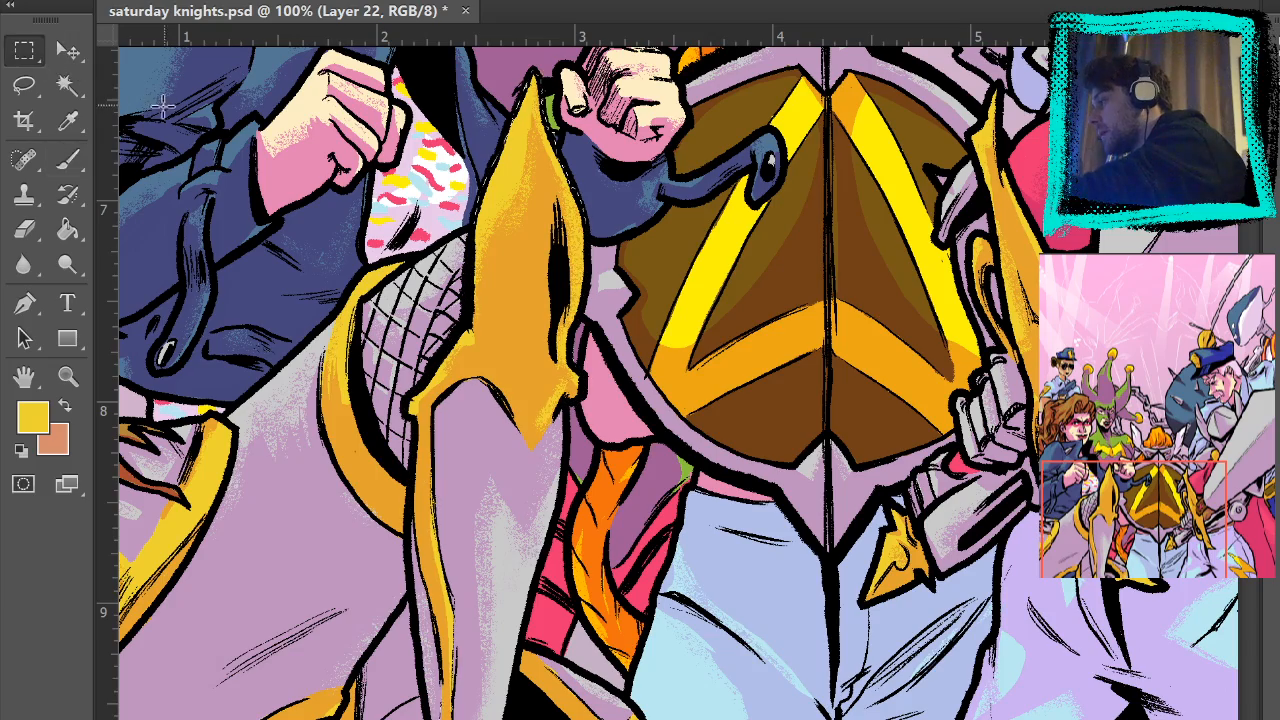
- Brush textured yellow highlights along the gold trim of the long-haired knight's lower armour, from the thigh plate to the bottom edge
mouse_move(715, 421)
mouse_down()
mouse_move(721, 654)
mouse_move(731, 478)
mouse_move(797, 303)
mouse_up()
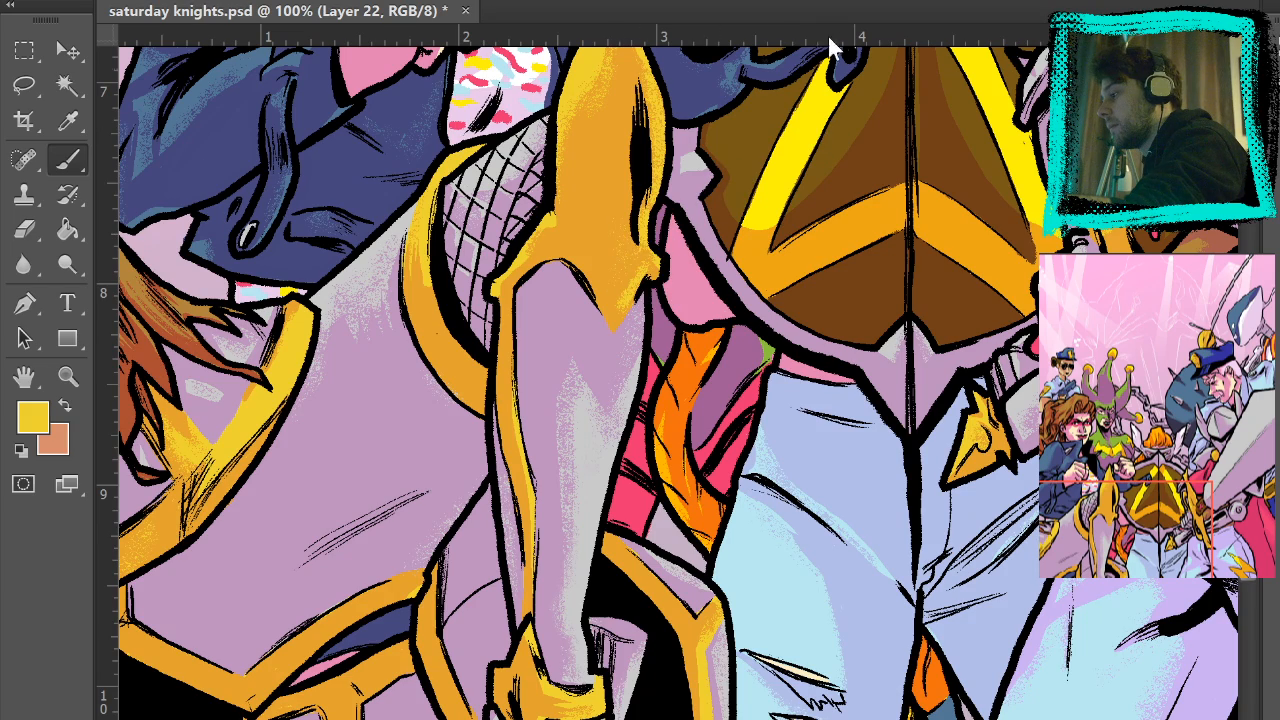
drag(670, 390, 740, 93)
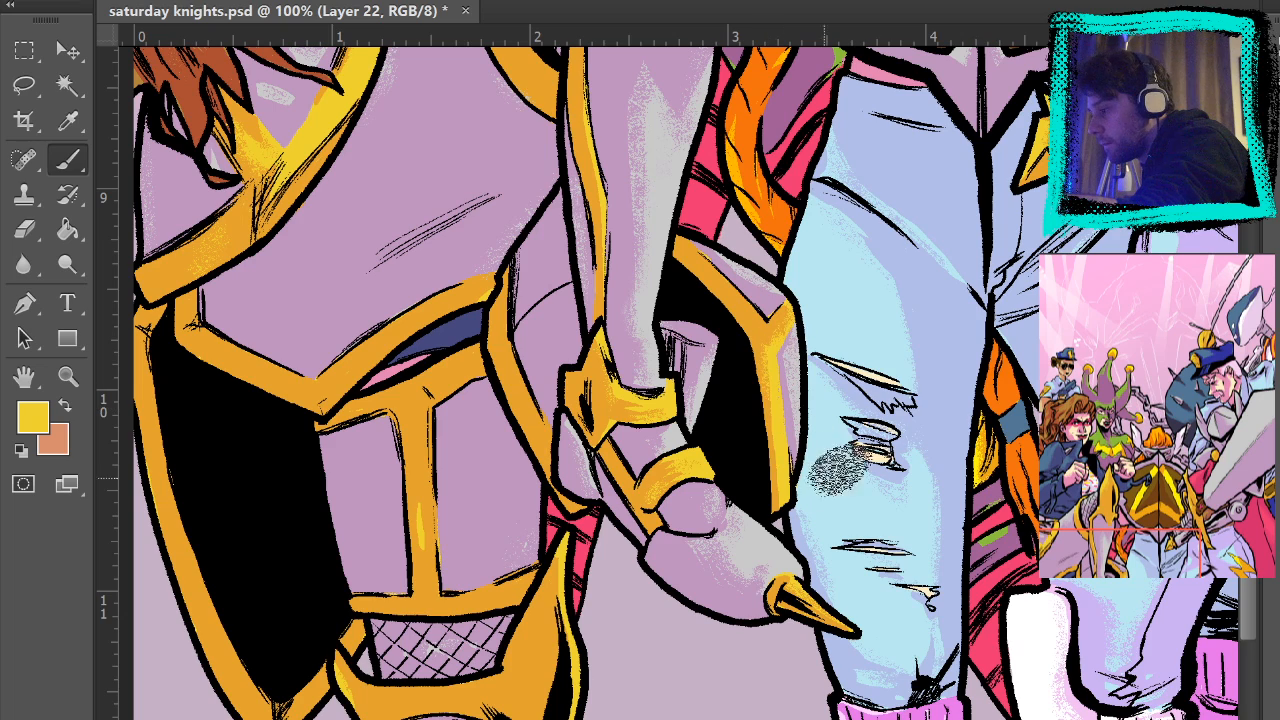
mouse_move(800, 582)
mouse_down()
mouse_move(804, 462)
mouse_move(868, 261)
mouse_up()
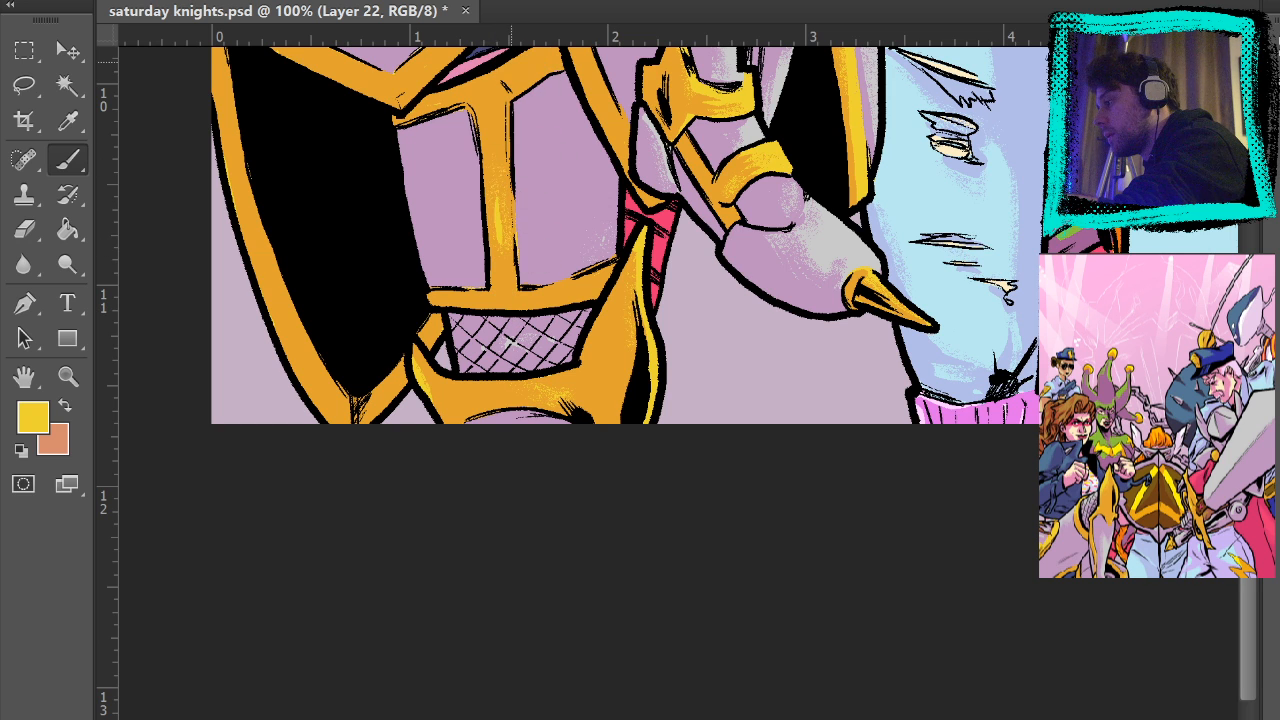
drag(486, 337, 625, 549)
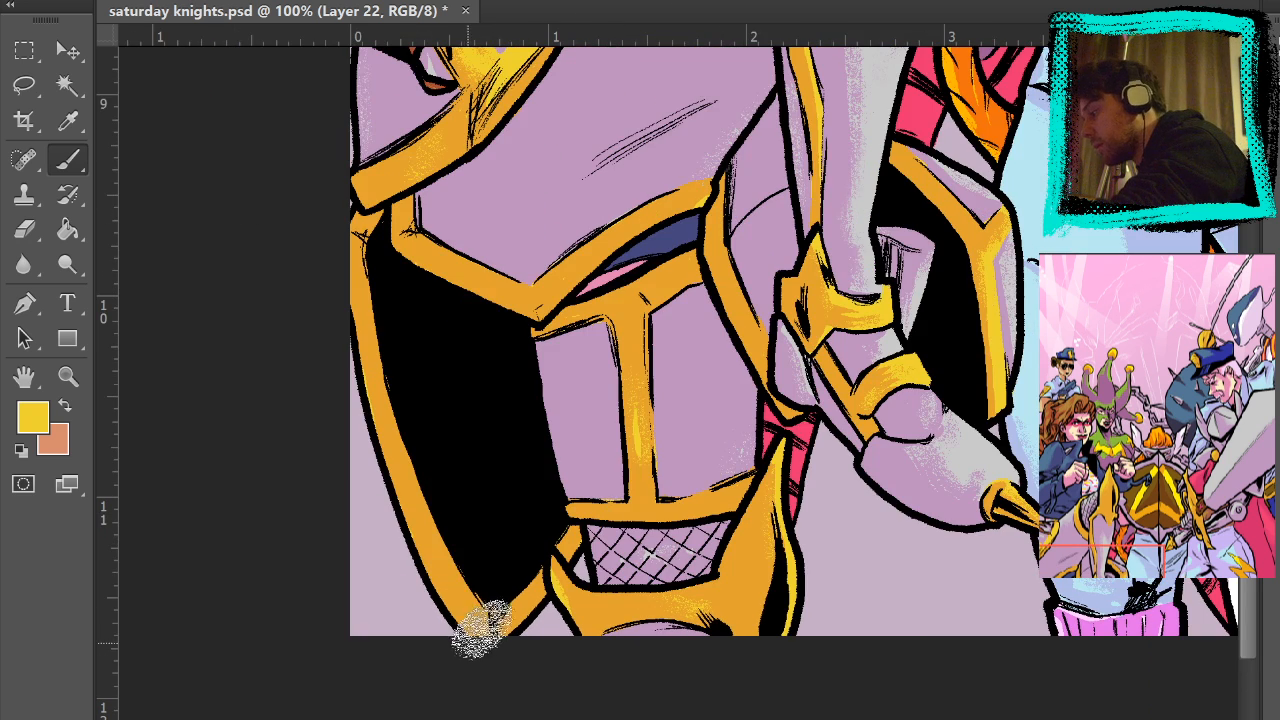
drag(756, 210, 743, 531)
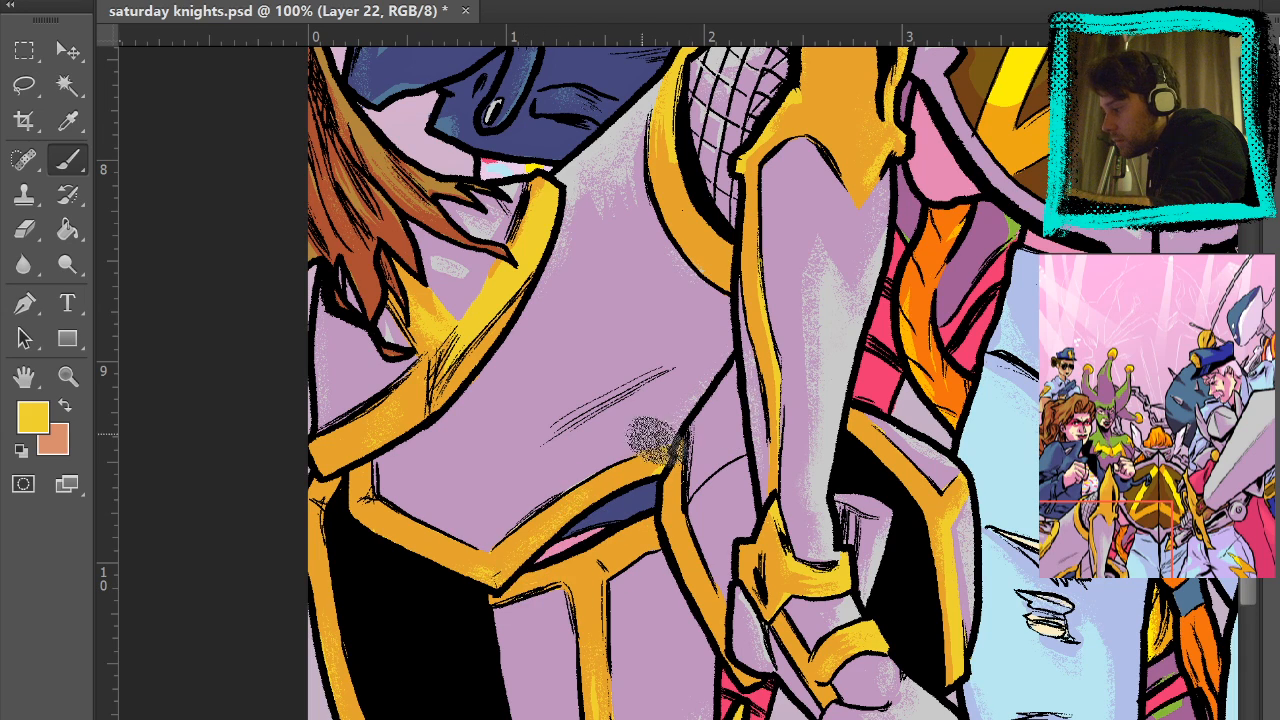
drag(991, 455, 885, 573)
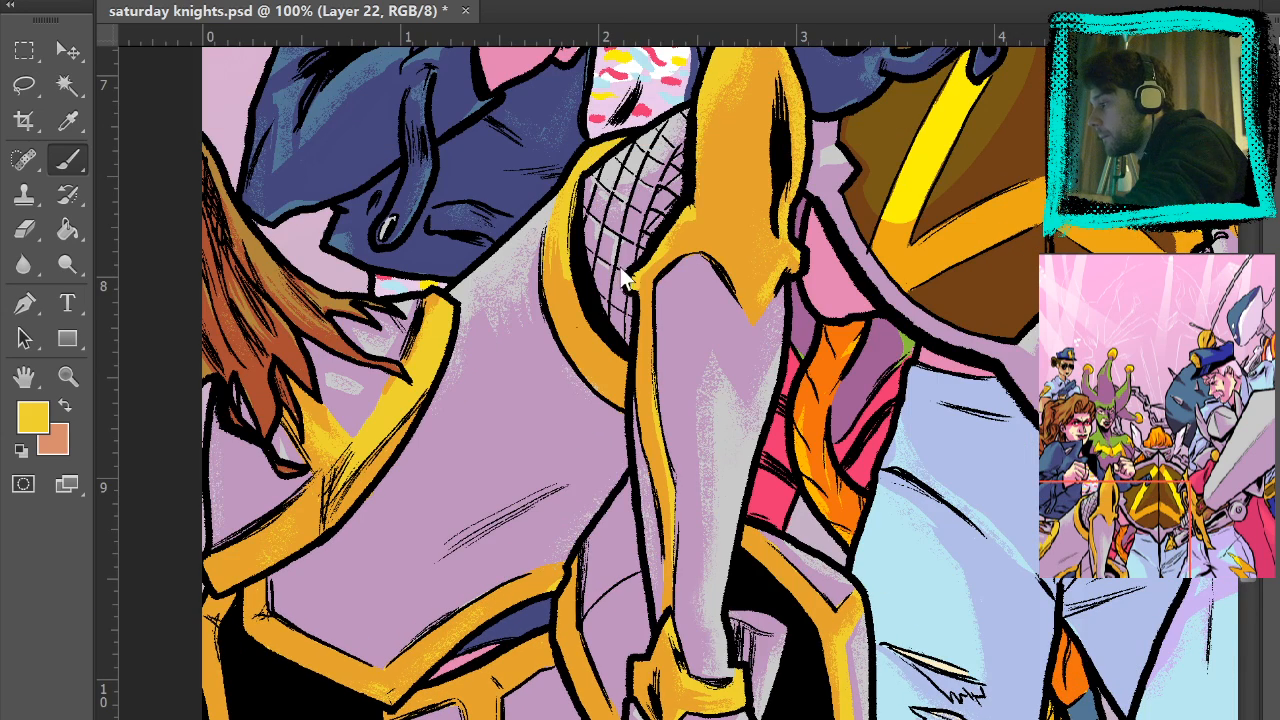
scroll(618, 191, down, 5)
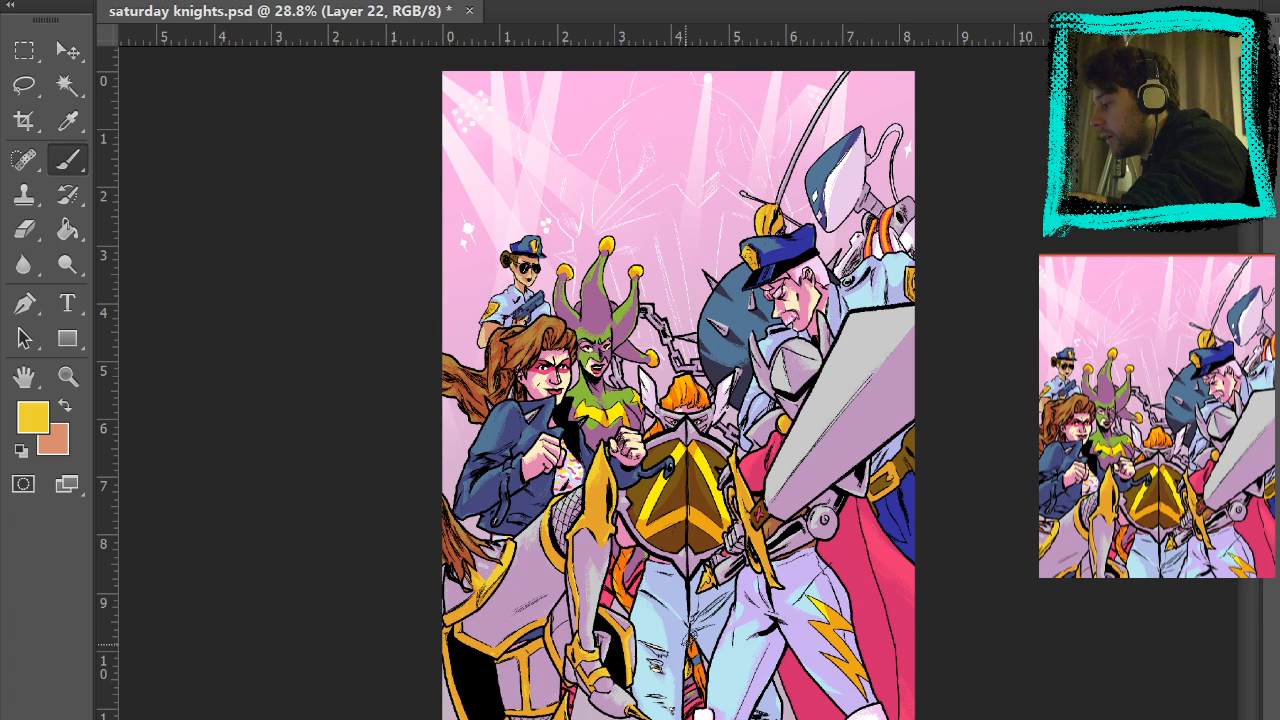
- Sample the light blue denim highlight and brush textured shading over the shield bearer's ripped jeans down to the cuff
key(z)
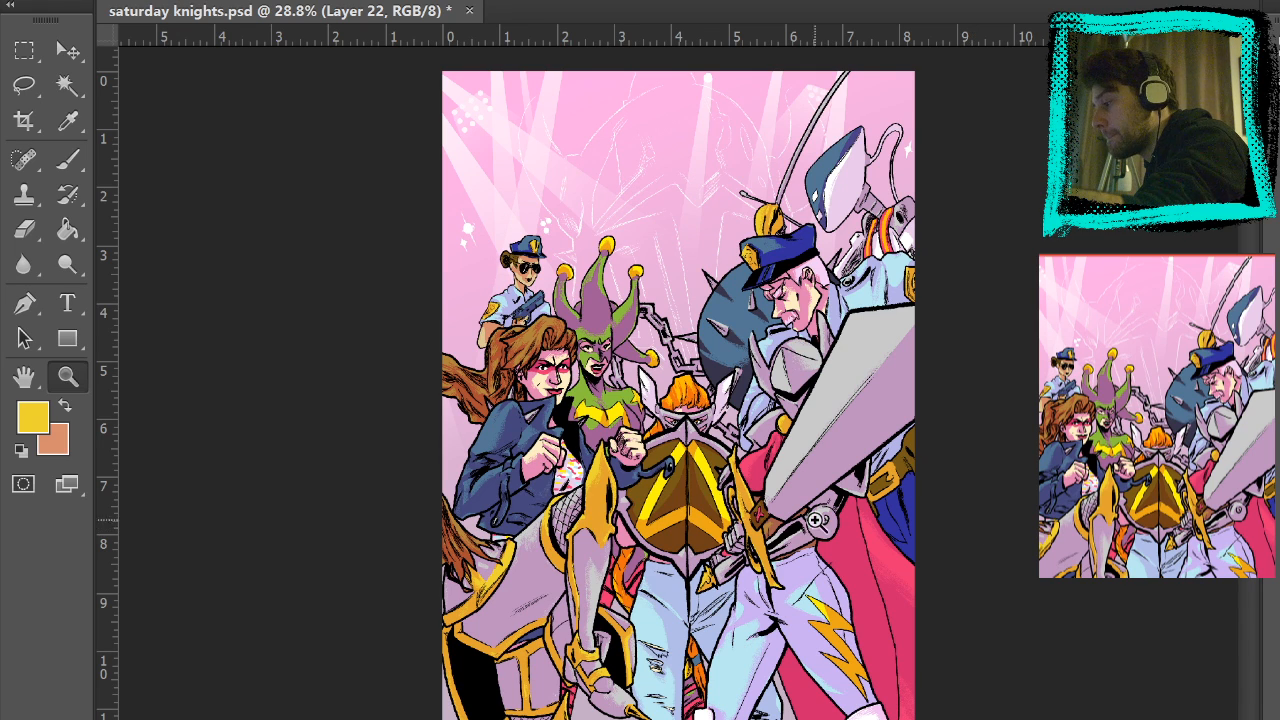
click(764, 638)
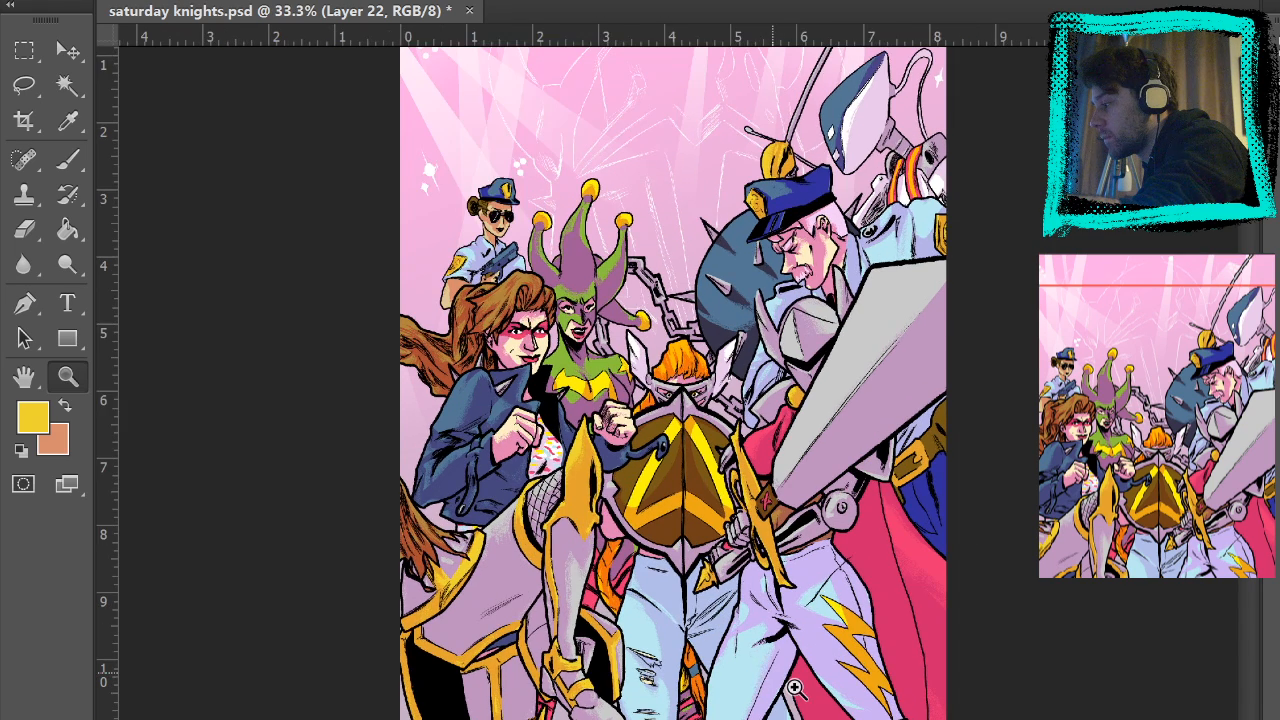
click(775, 680)
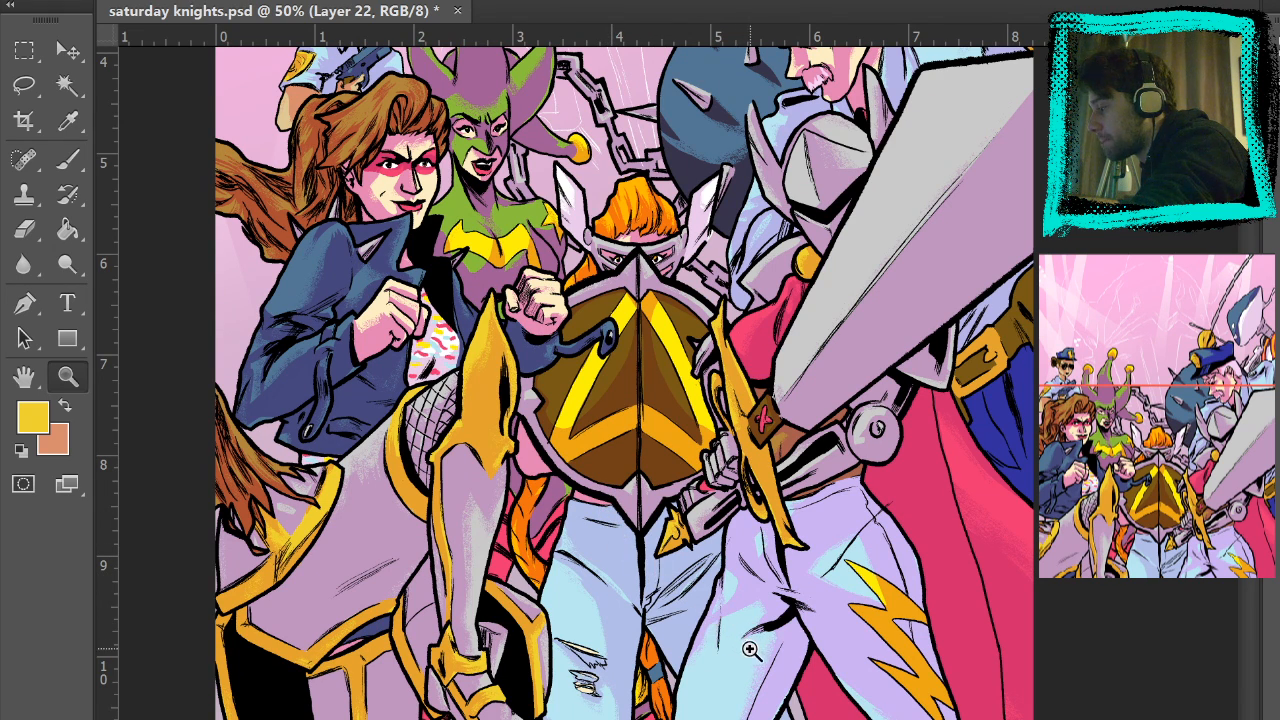
drag(737, 648, 707, 618)
drag(697, 385, 701, 332)
click(562, 511)
click(608, 567)
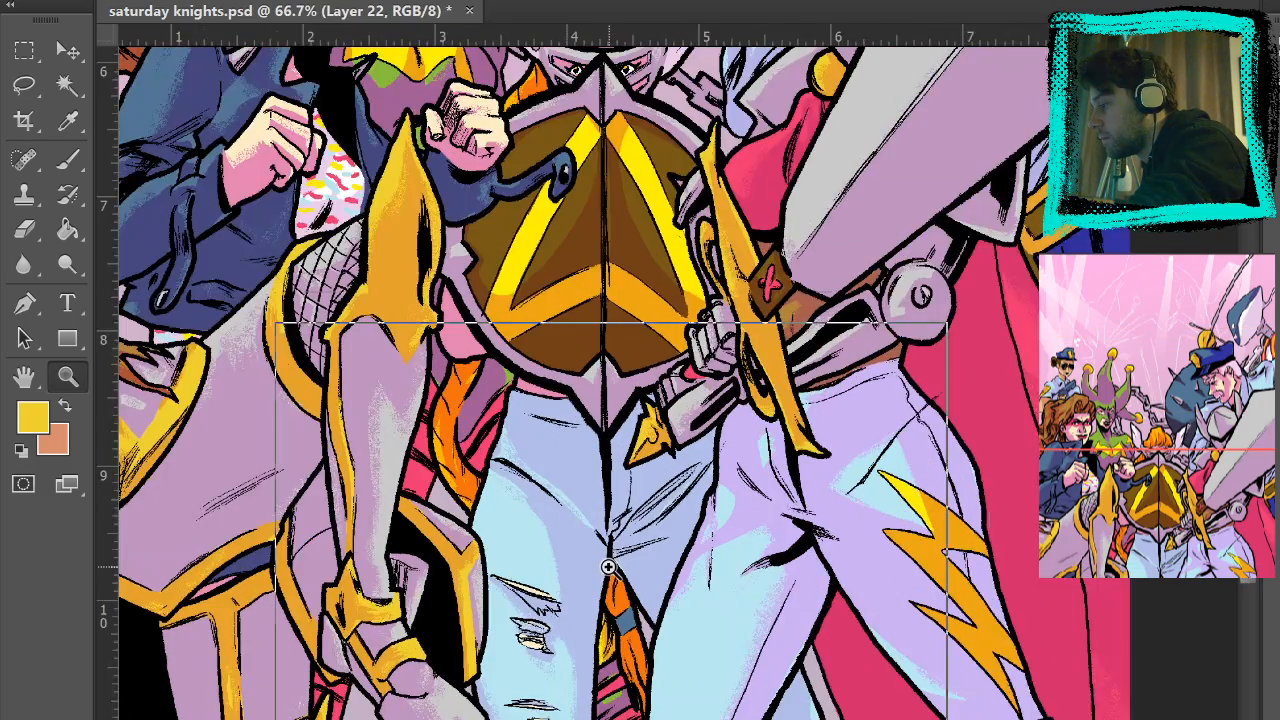
key(b)
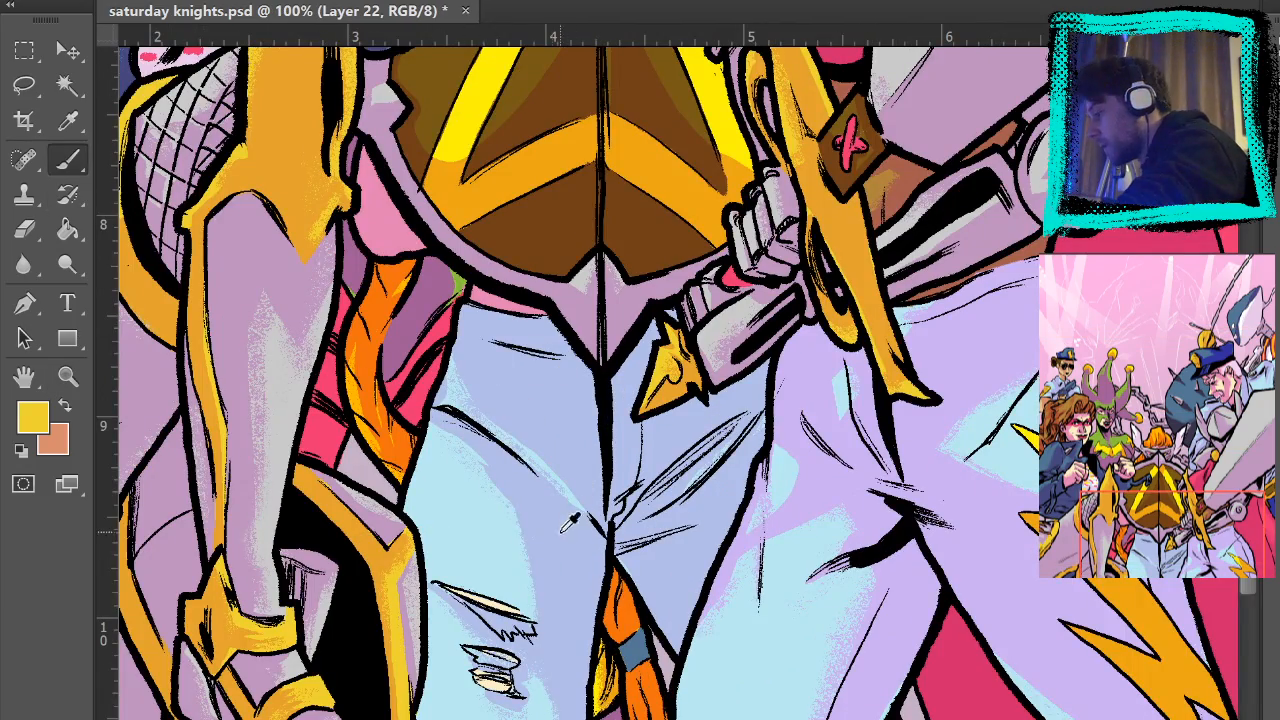
alt+click(502, 516)
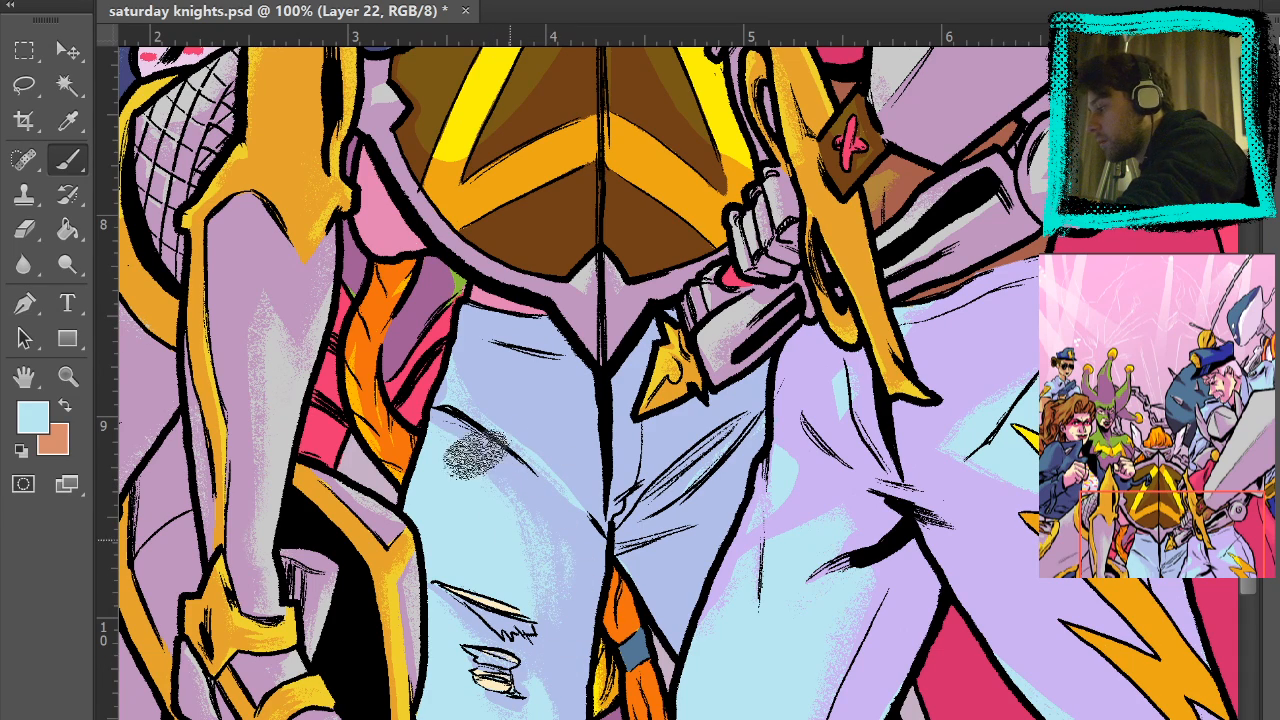
drag(654, 572, 609, 306)
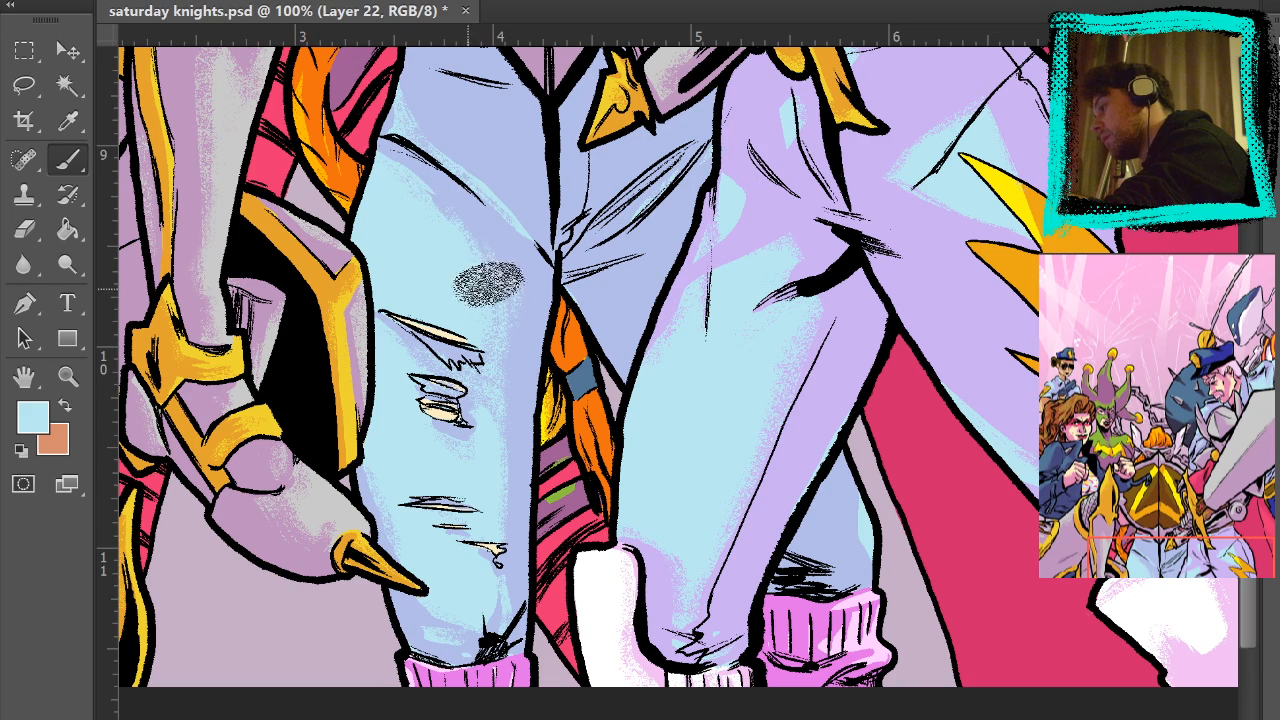
scroll(700, 514, down, 3)
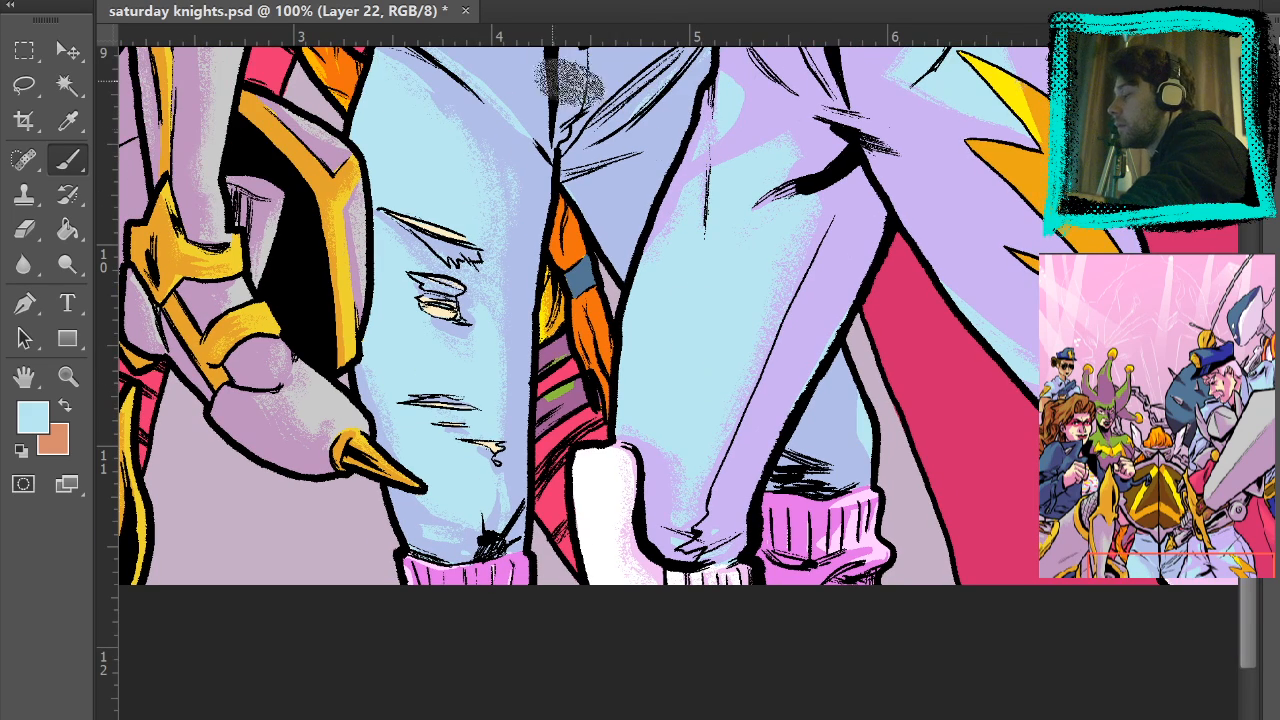
- Select the flat trouser colour on Layer 17 and brush textured light blue highlights onto the jeans on Layer 21, down to the rear leg's cuff
key(ctrl+0)
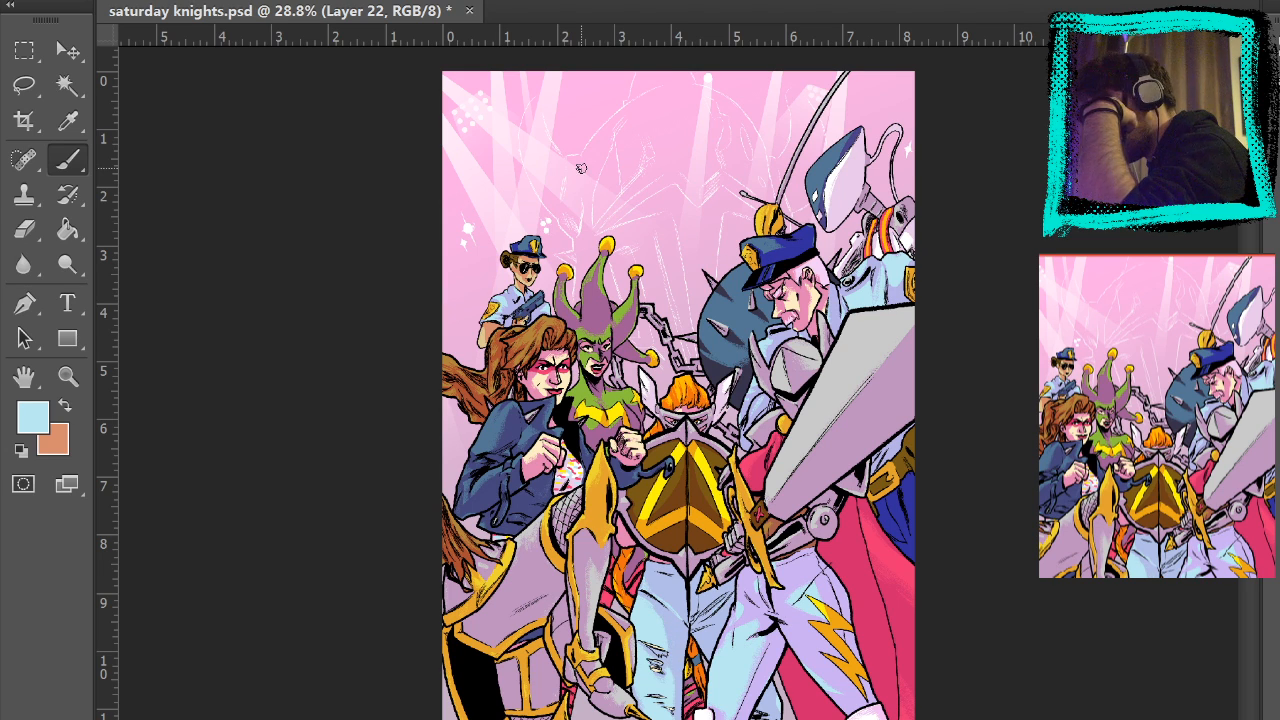
key(z)
click(672, 587)
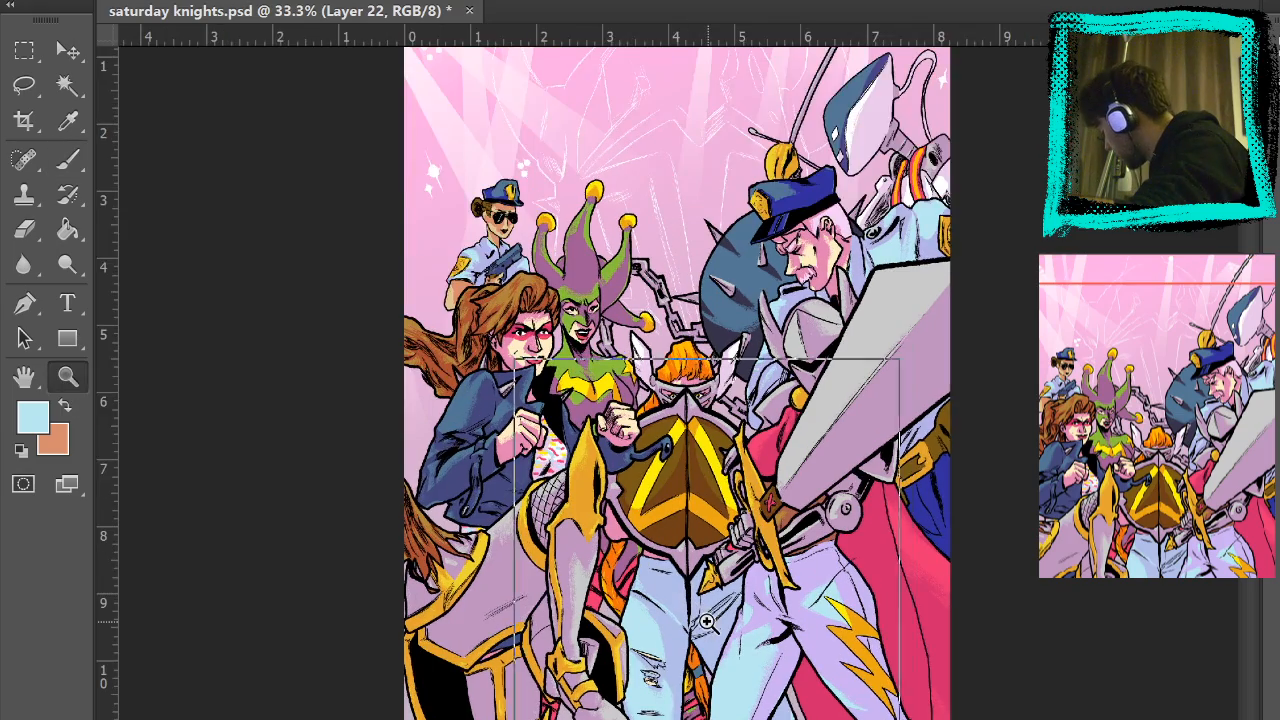
click(721, 628)
click(721, 628)
click(725, 650)
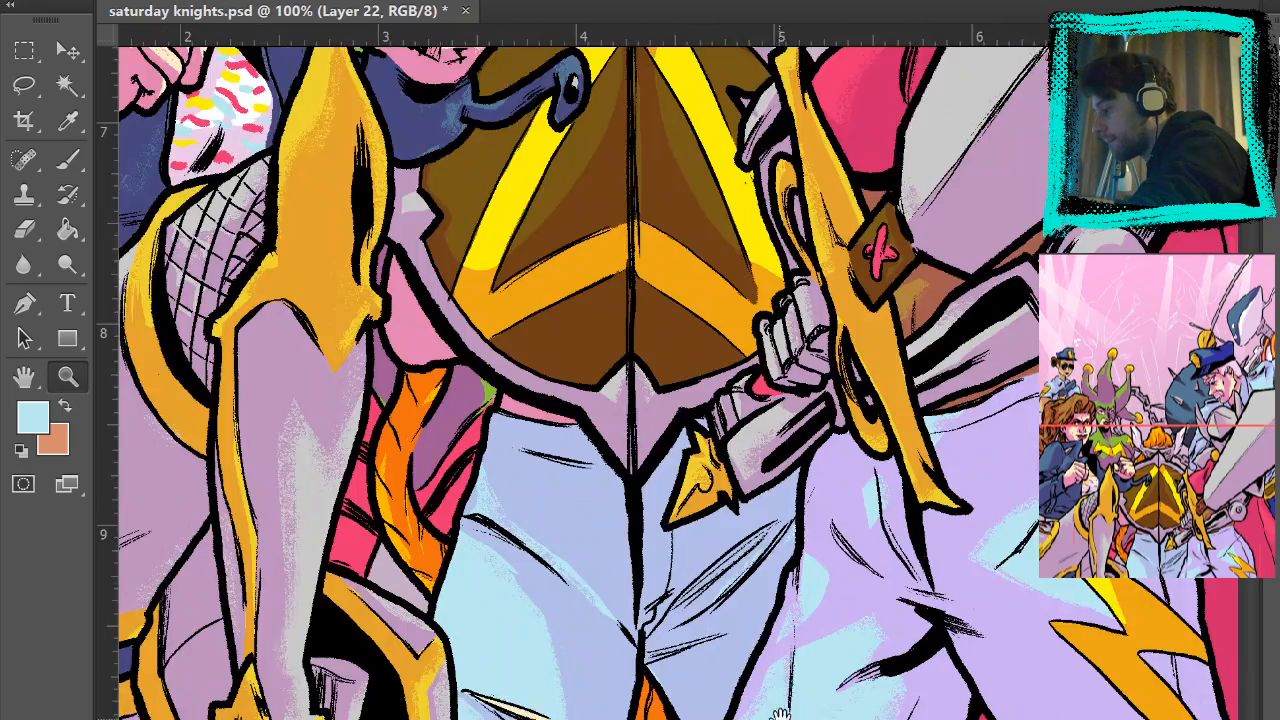
scroll(557, 434, down, 3)
key(b)
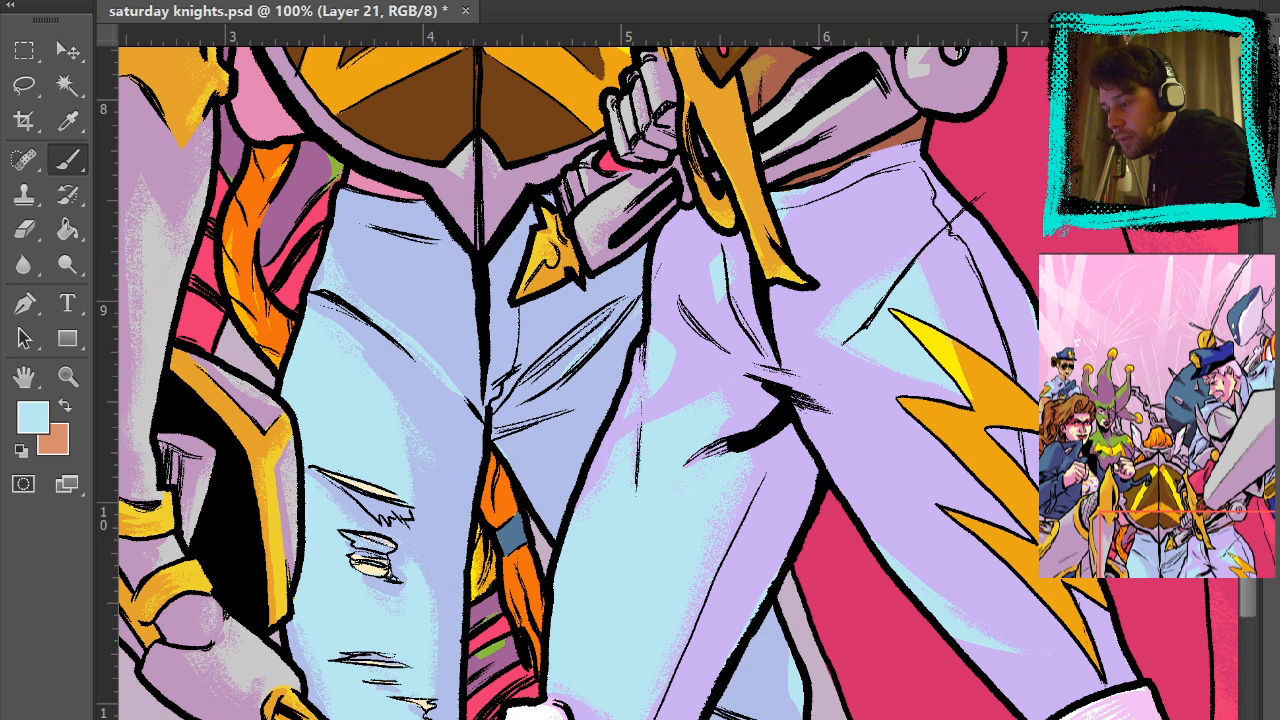
click(67, 85)
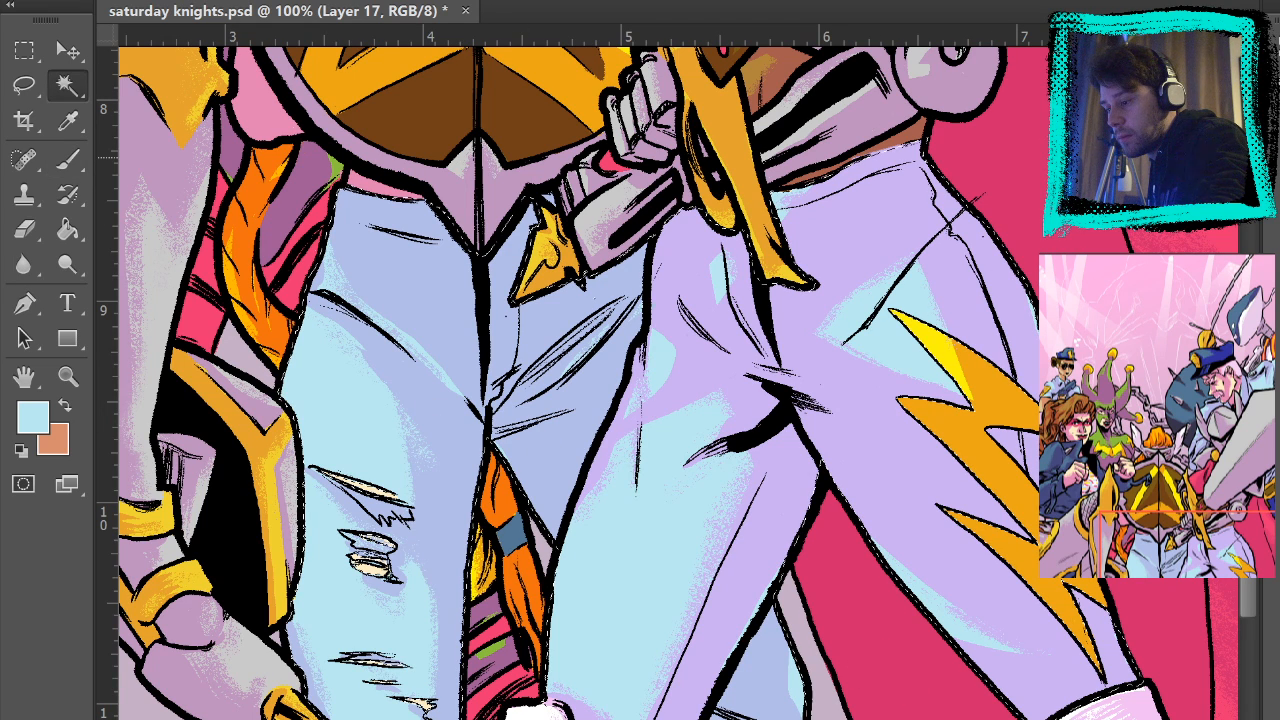
key(ctrl+alt+shift+n)
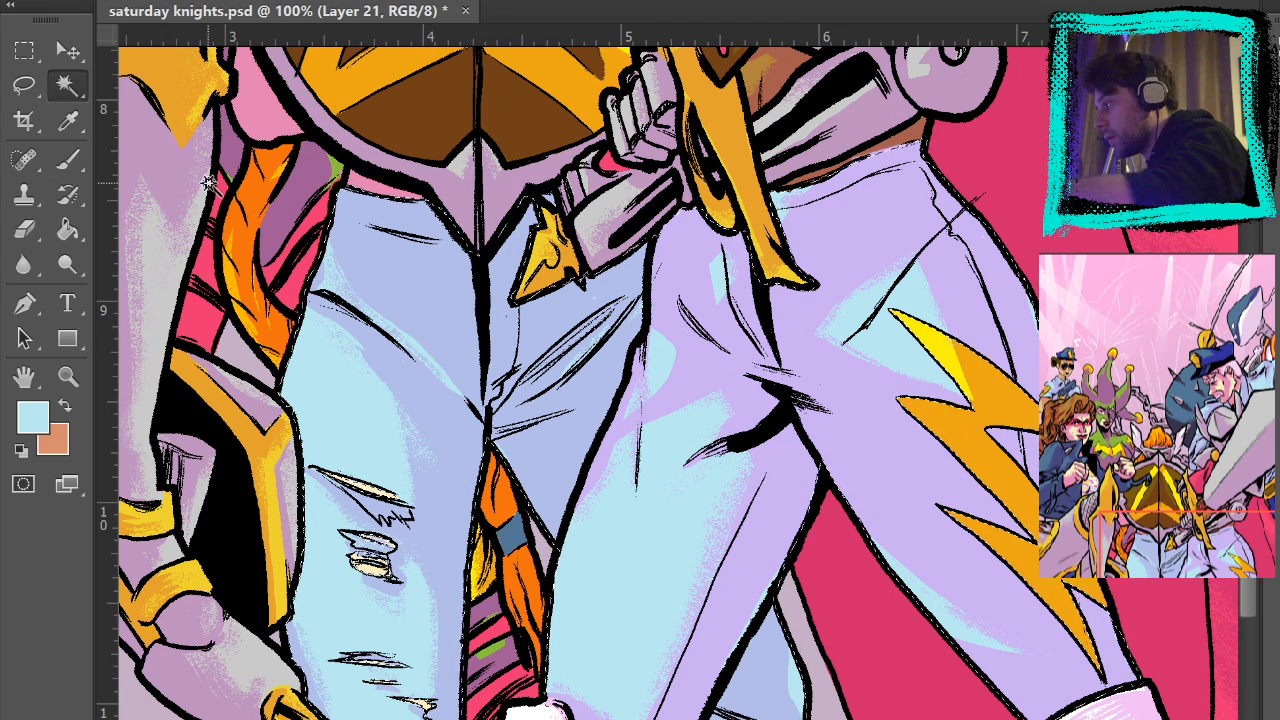
key(b)
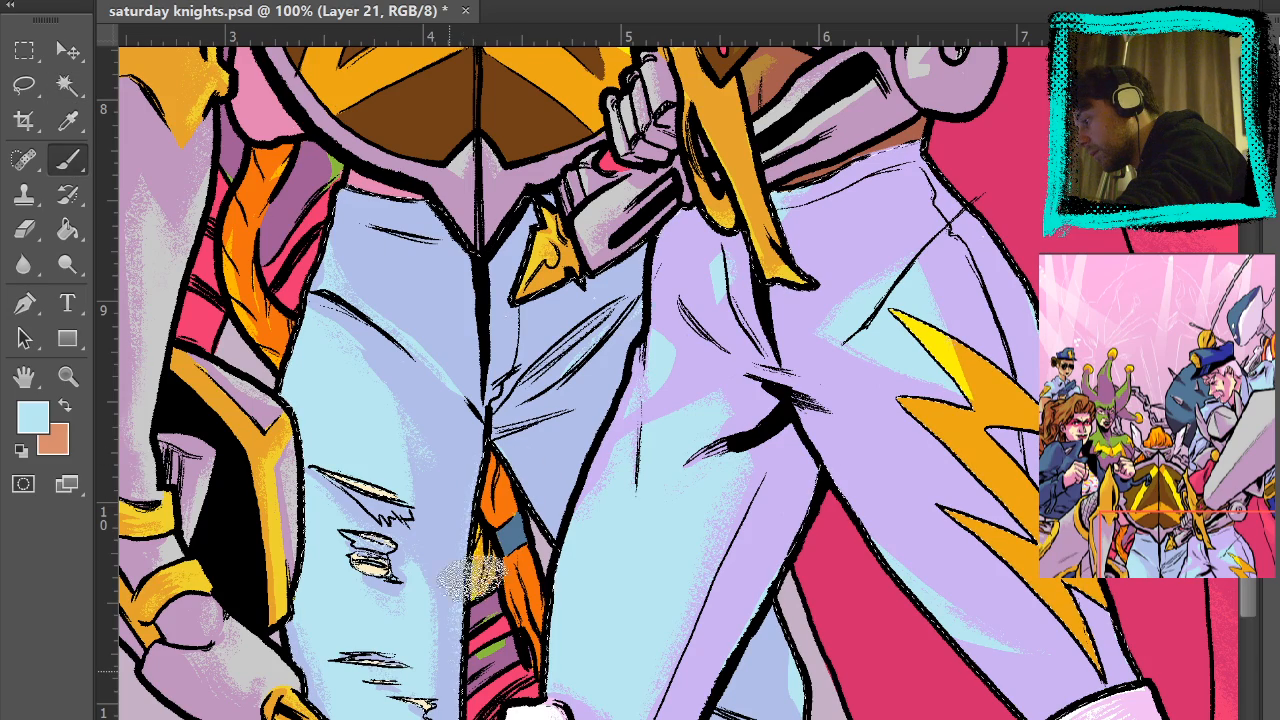
drag(490, 655, 500, 702)
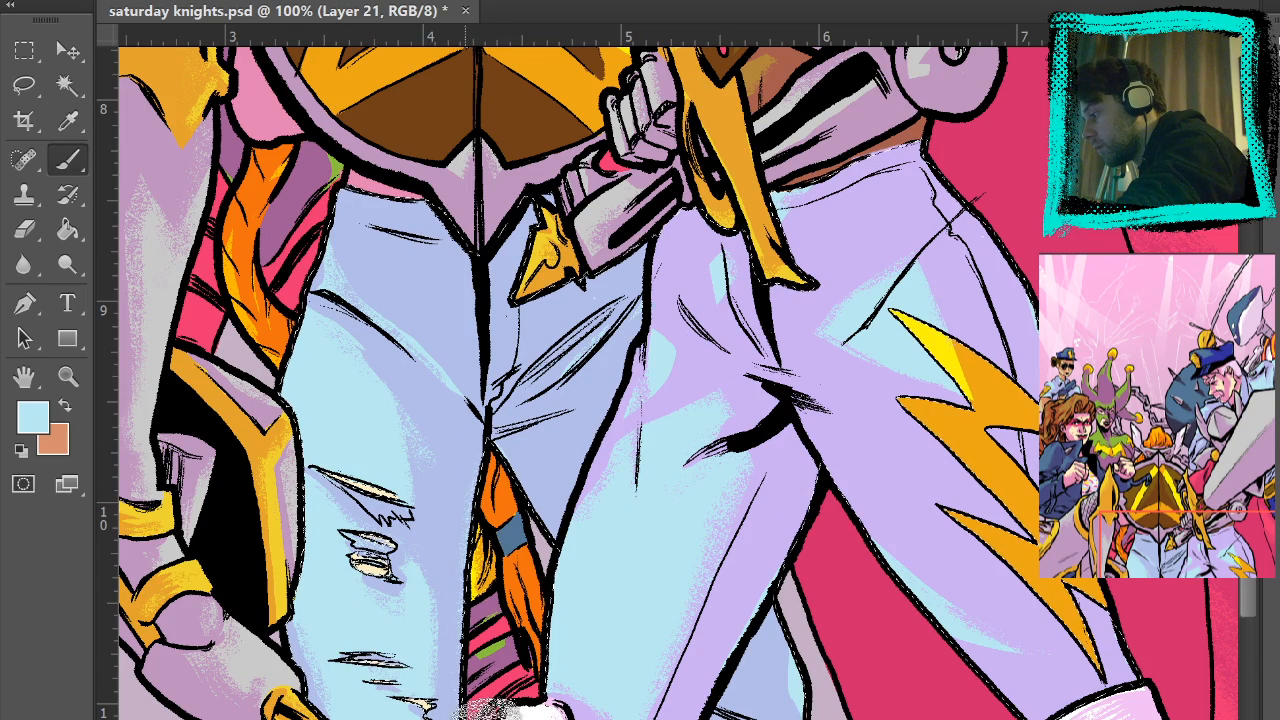
scroll(500, 460, down, 3)
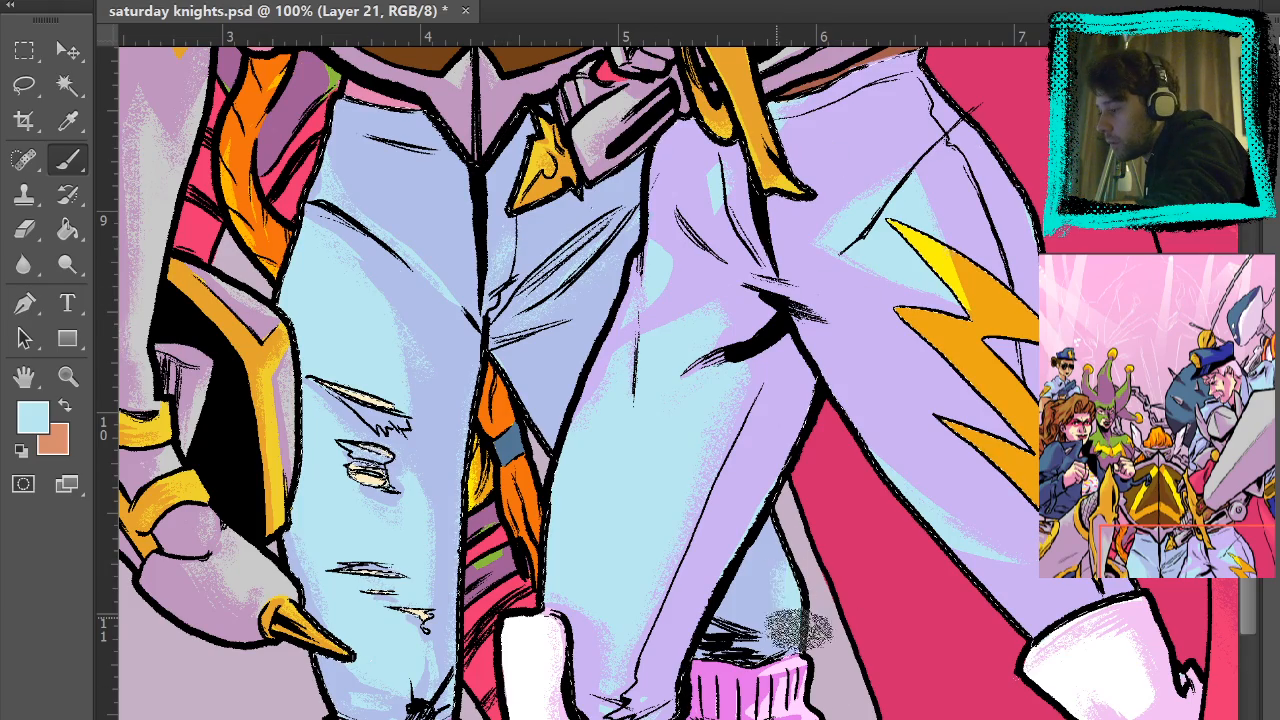
drag(941, 645, 948, 514)
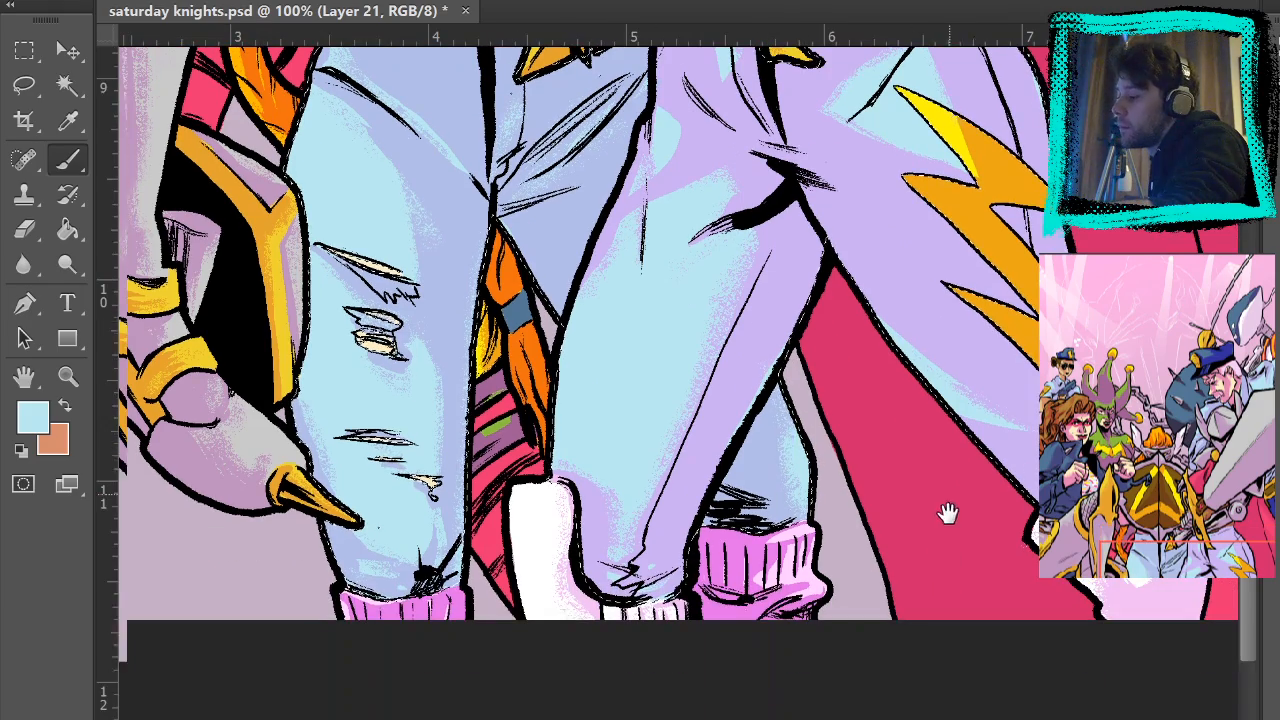
drag(854, 230, 870, 457)
key(m)
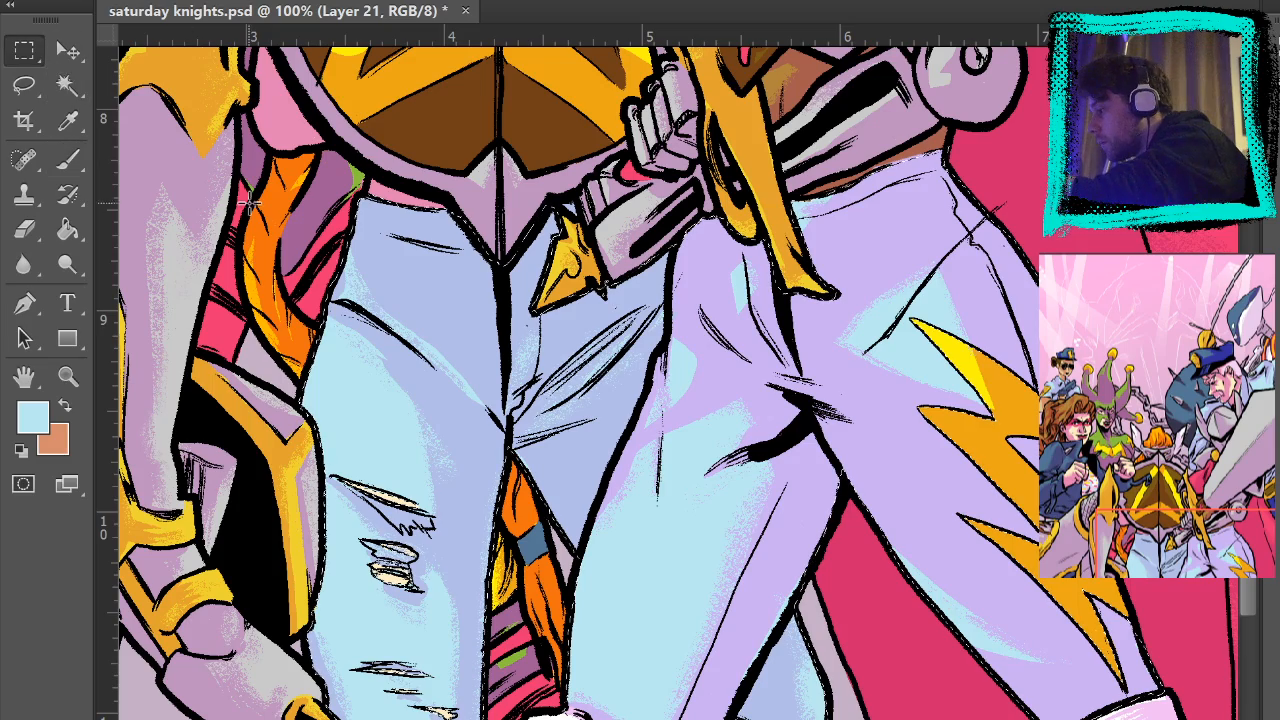
- Sample the boot's white and the sock's light pink, and brush textured highlights onto the pink sock cuff
drag(1014, 413, 994, 427)
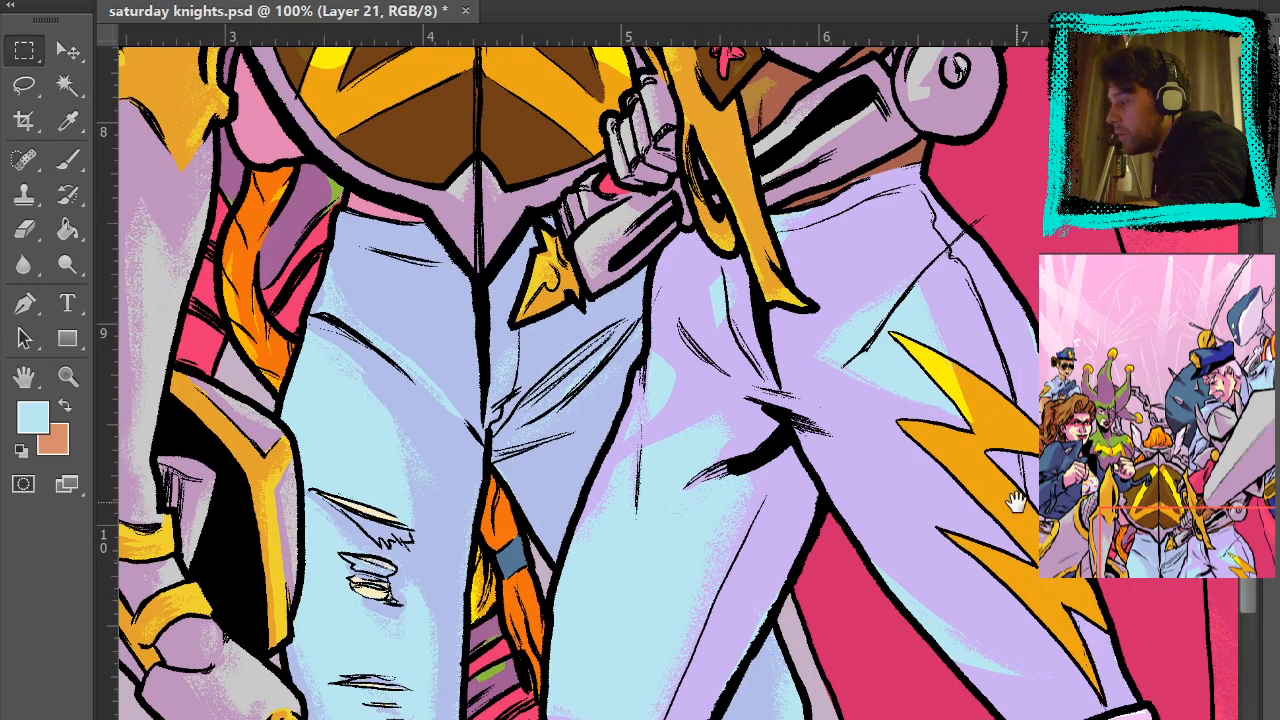
drag(1016, 502, 874, 256)
drag(1028, 467, 971, 571)
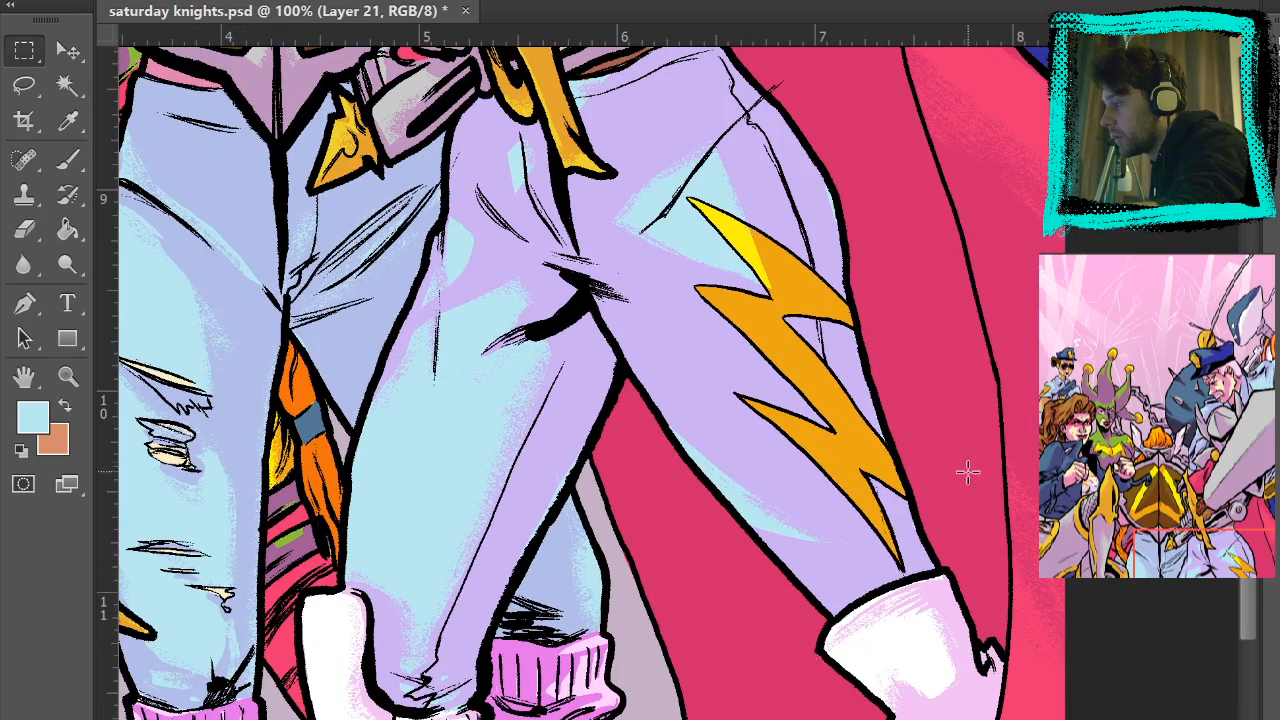
key(b)
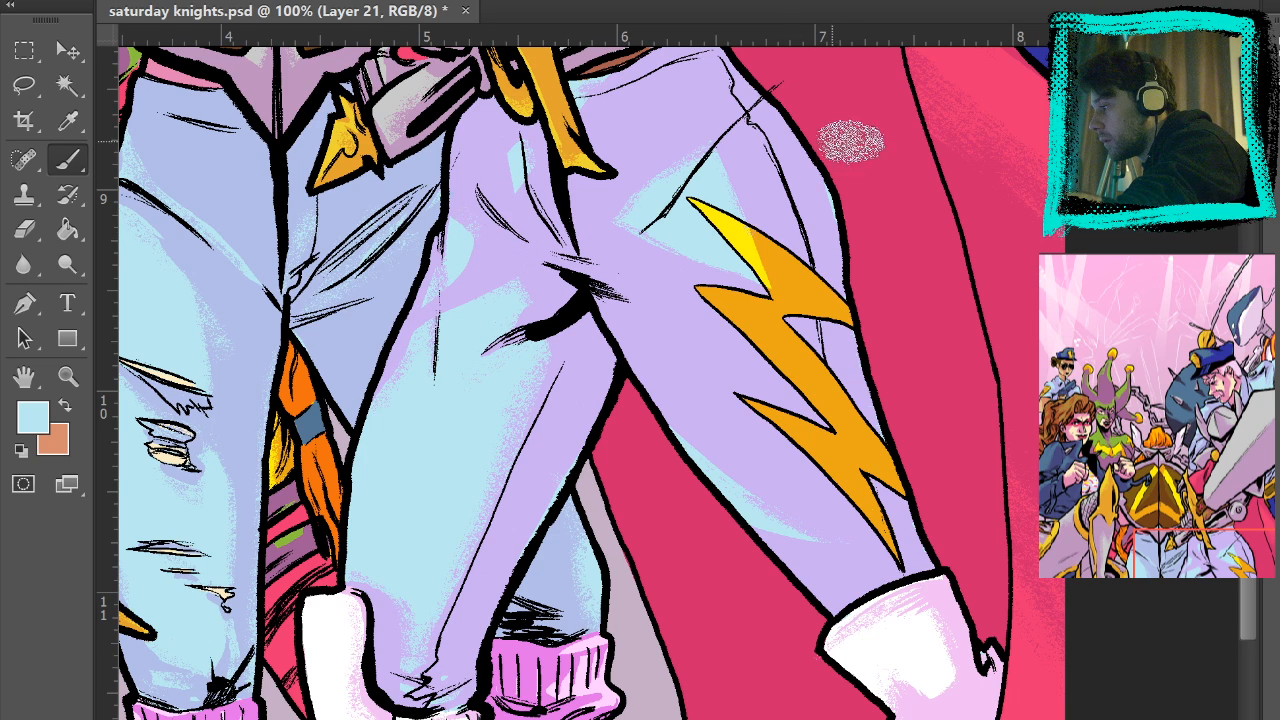
drag(868, 434, 801, 275)
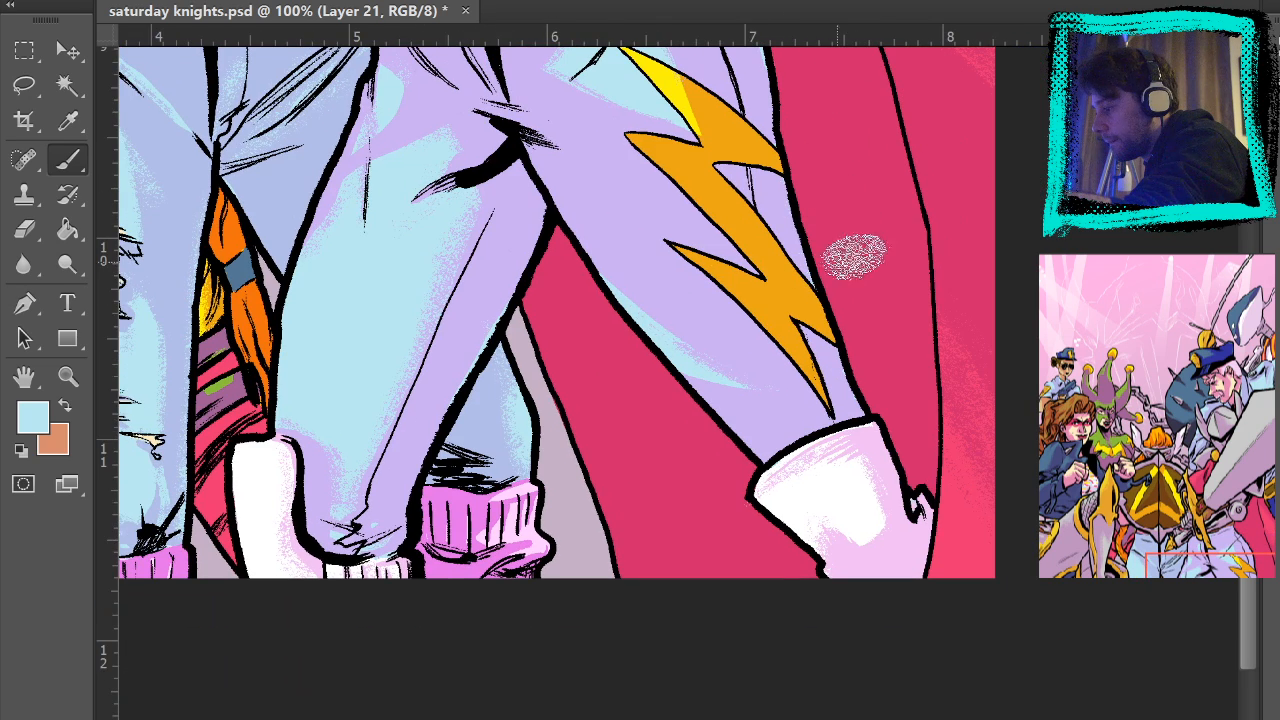
alt+click(887, 526)
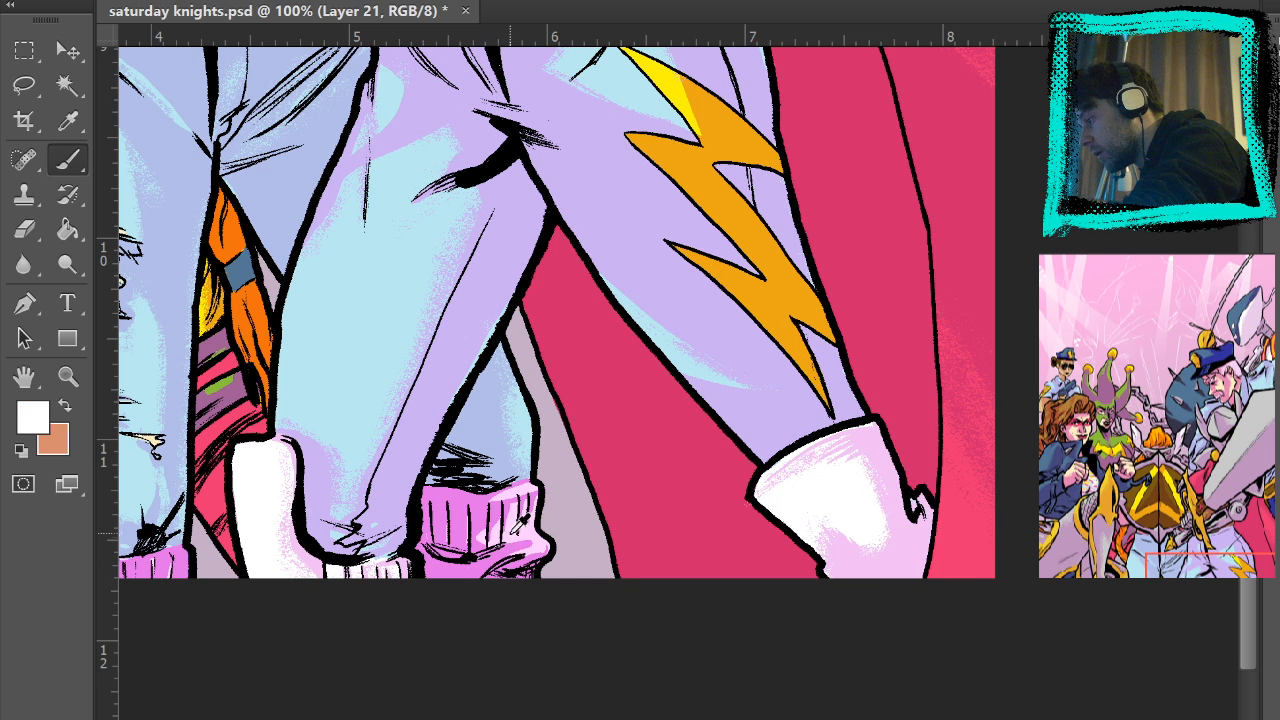
alt+click(505, 525)
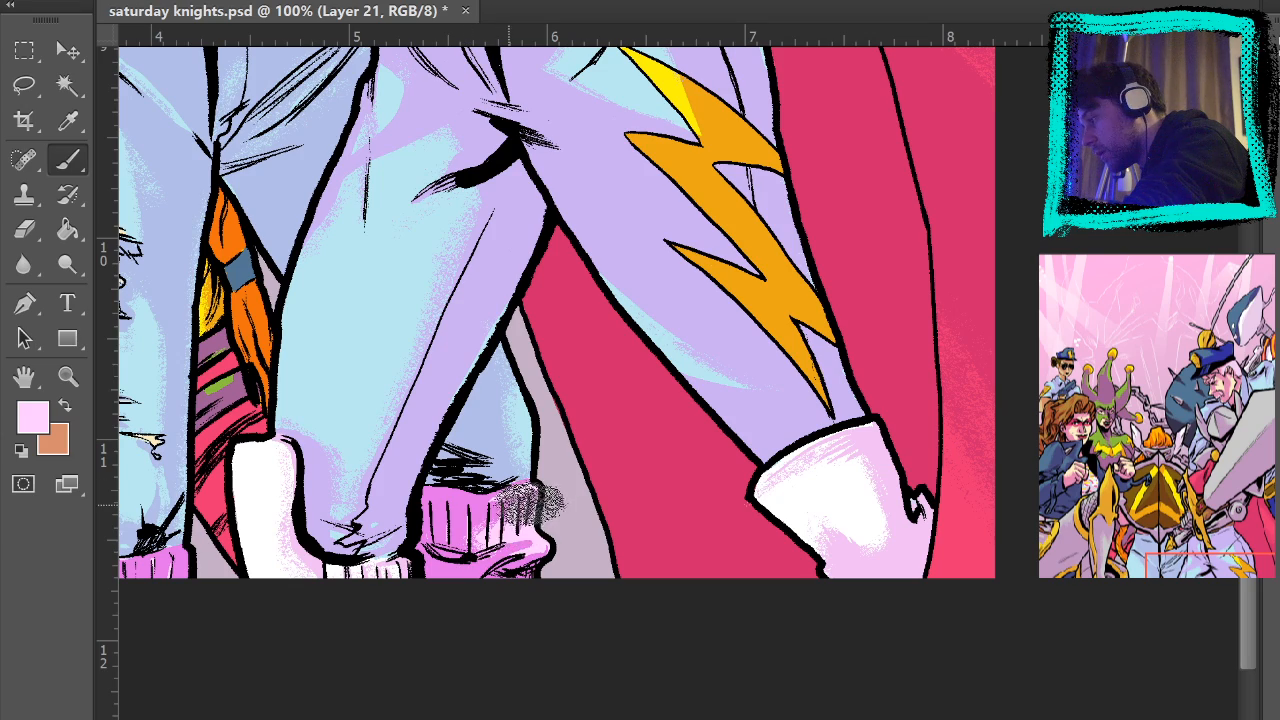
- Try textured brush strokes along the large sword's blade, and undo them
drag(875, 126, 826, 417)
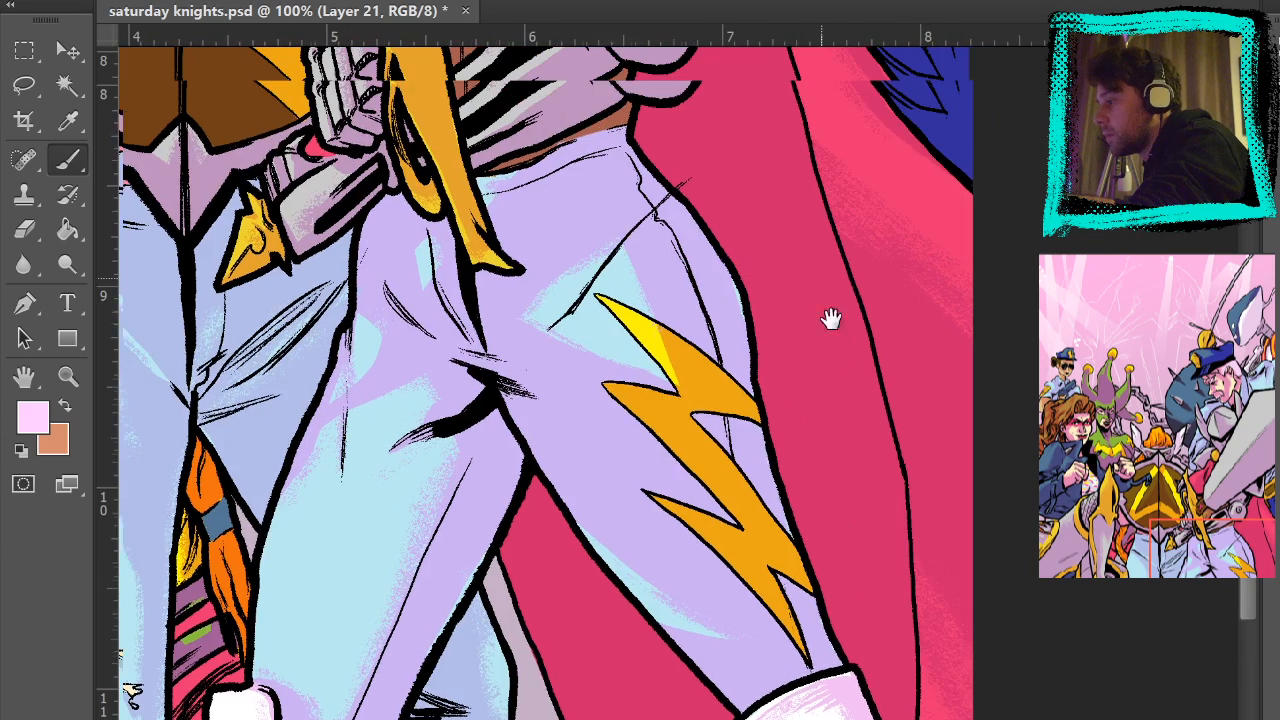
drag(832, 320, 865, 596)
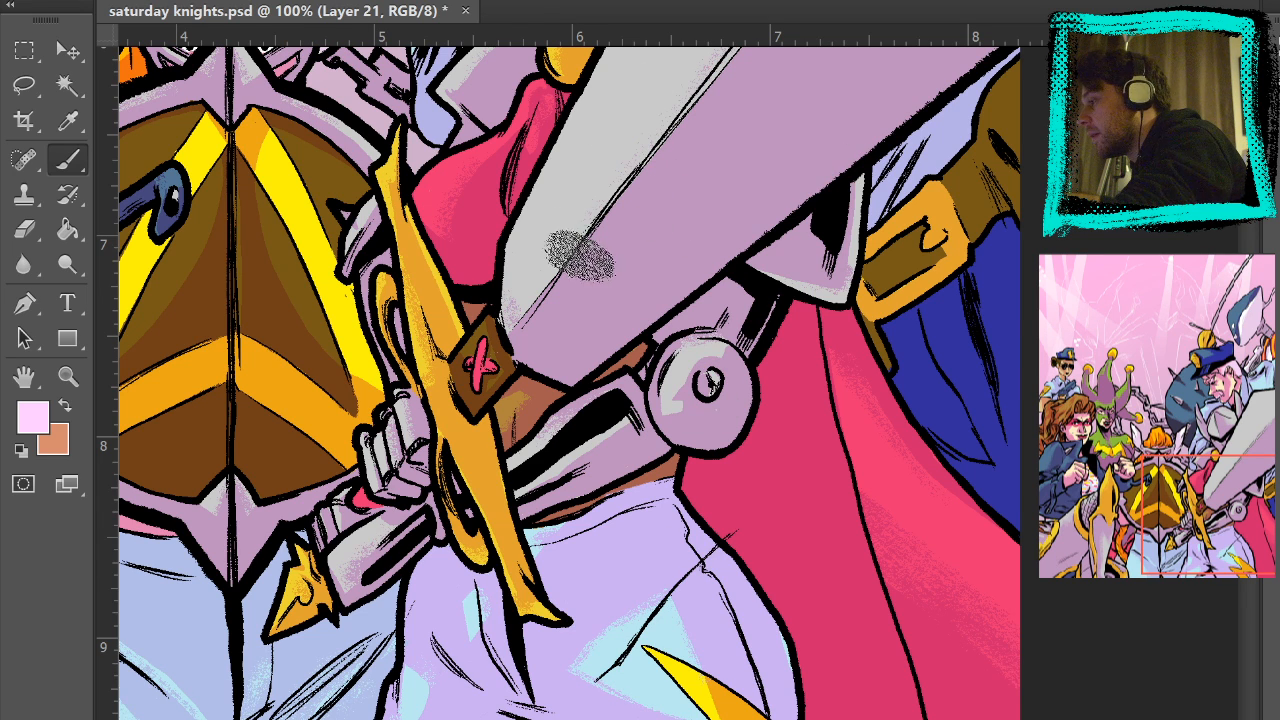
drag(610, 150, 675, 100)
mouse_move(606, 192)
mouse_down()
mouse_move(646, 134)
mouse_move(623, 163)
mouse_move(690, 205)
mouse_up()
key(ctrl+z)
key(ctrl+z)
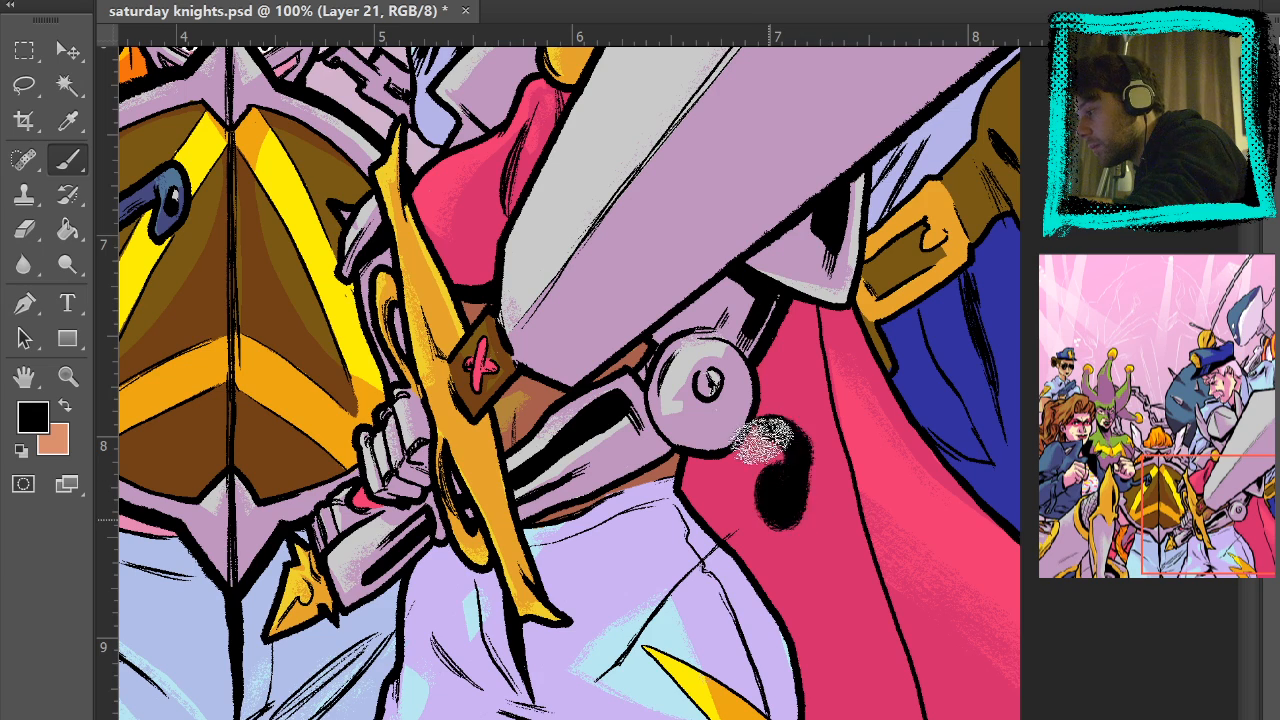
- Paint black test strokes on the red cape below the round elbow joint, brush bright pink over them, and undo all the test strokes
mouse_move(766, 437)
mouse_down()
mouse_move(788, 479)
mouse_move(770, 481)
mouse_move(792, 541)
mouse_move(740, 520)
mouse_up()
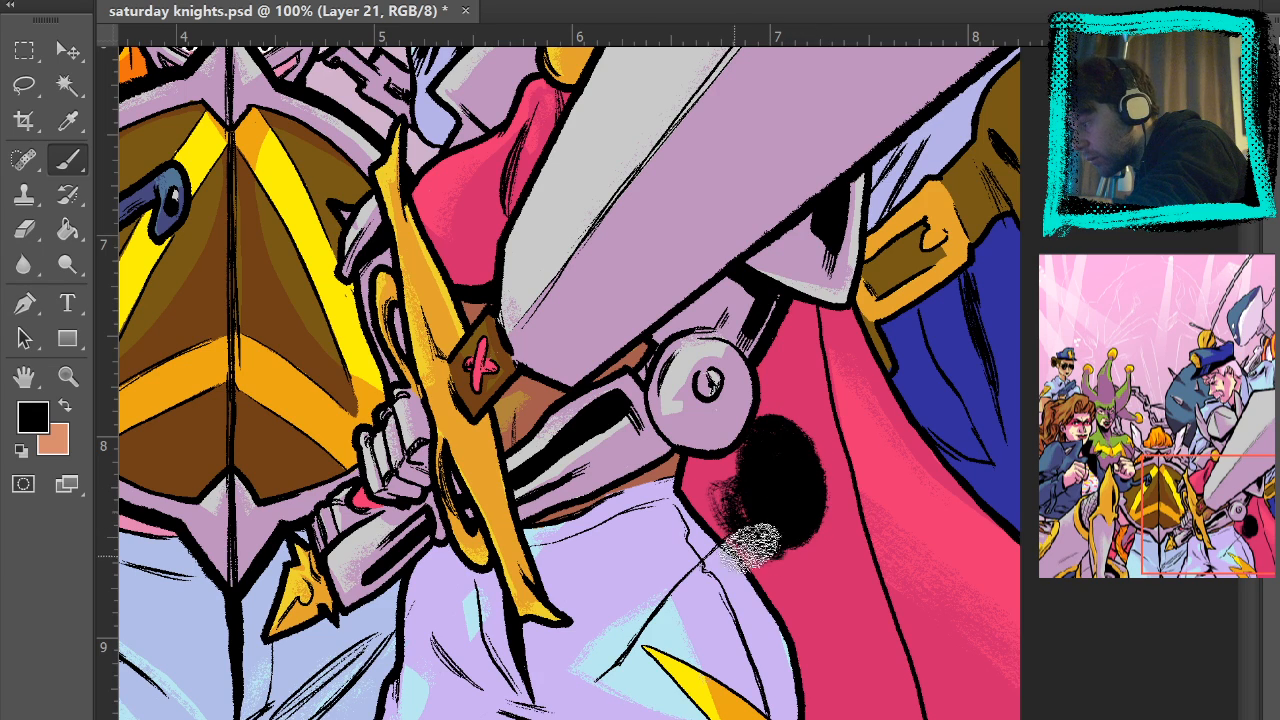
click(70, 376)
click(751, 493)
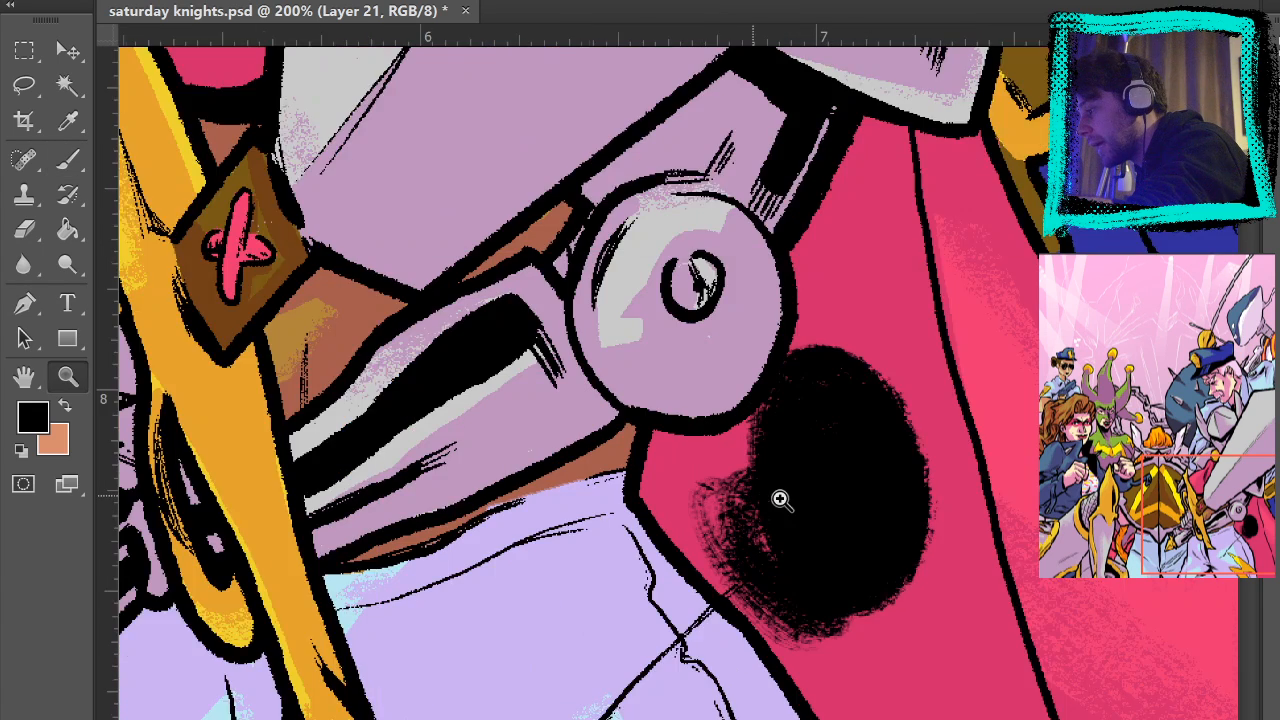
click(776, 497)
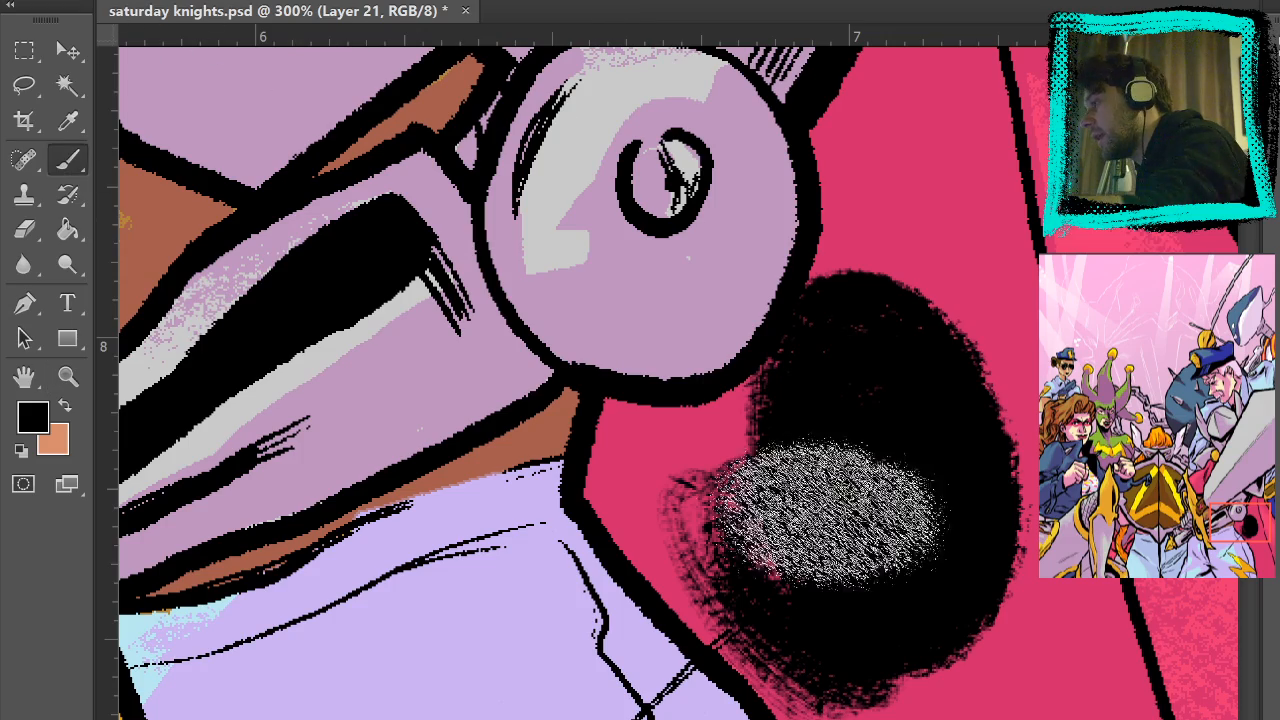
mouse_move(790, 520)
mouse_down()
mouse_move(942, 418)
mouse_move(942, 549)
mouse_move(872, 484)
mouse_move(987, 426)
mouse_up()
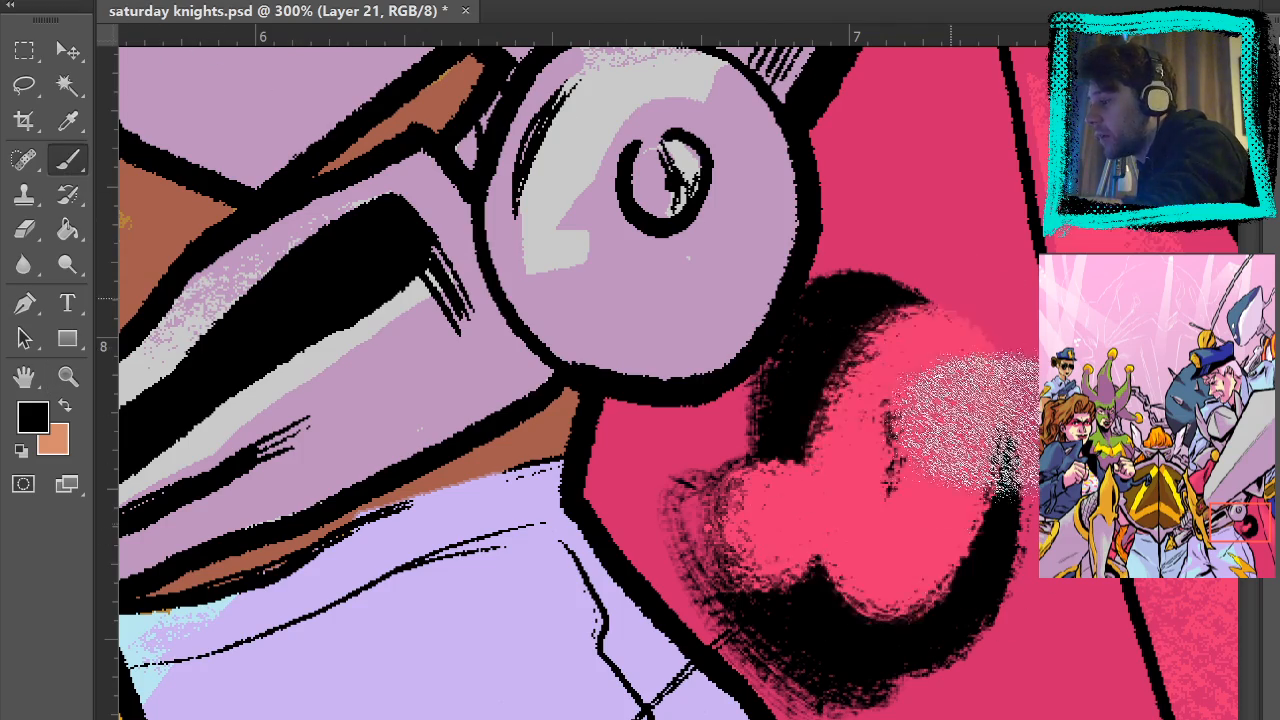
key(ctrl+z)
key(ctrl+alt+z)
key(ctrl+alt+z)
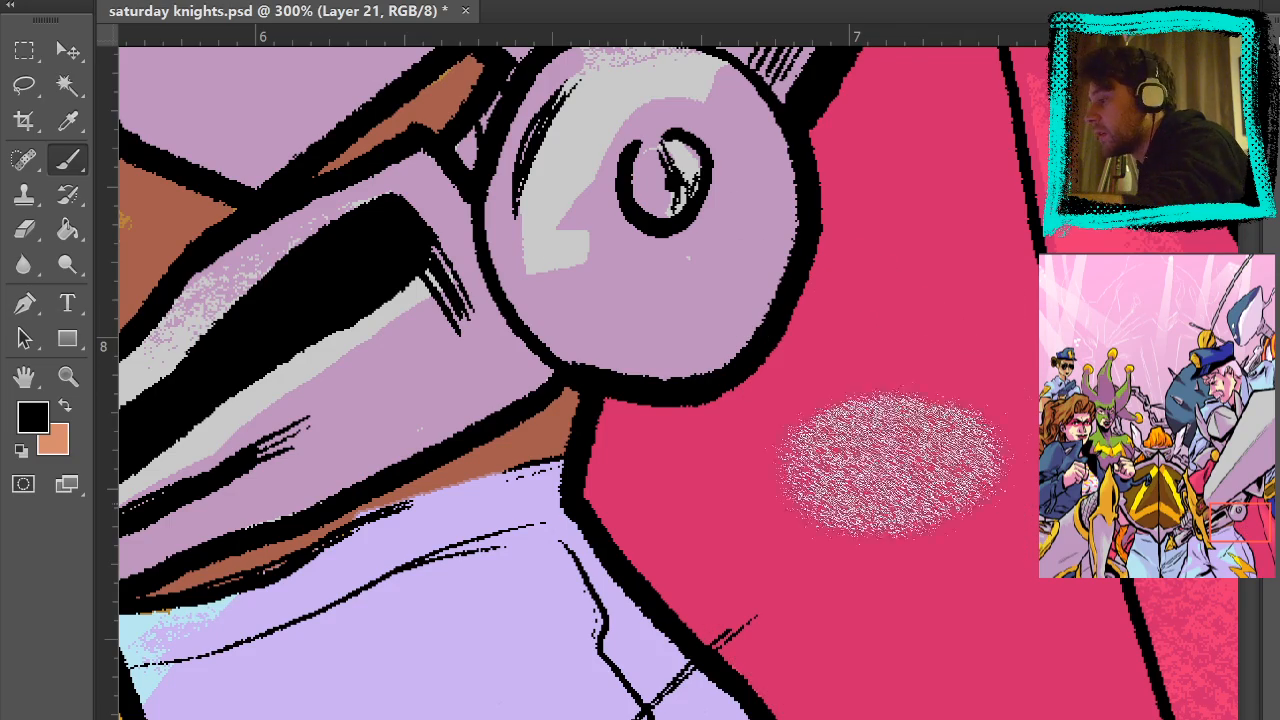
mouse_move(886, 443)
mouse_down()
mouse_move(968, 435)
mouse_move(883, 415)
mouse_move(915, 365)
mouse_up()
key(ctrl+alt+z)
key(ctrl+alt+z)
key(ctrl+alt+z)
key(ctrl+alt+z)
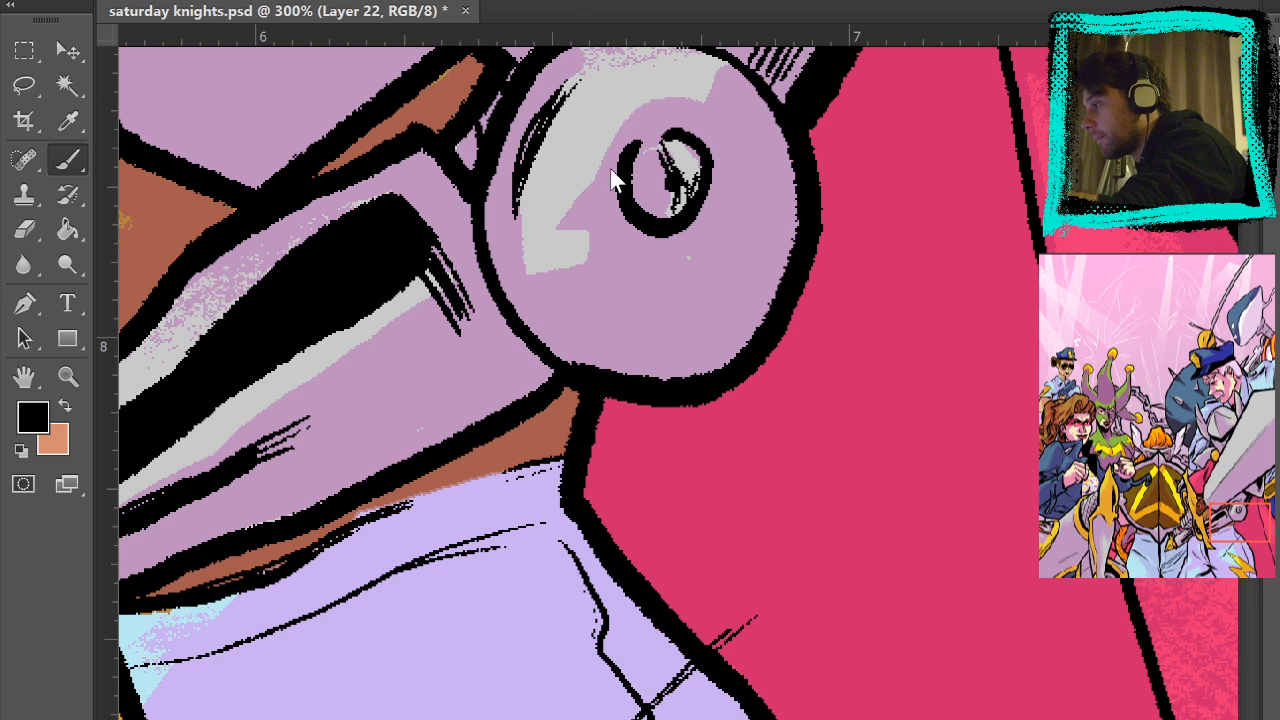
- Compare the lower half of the artwork with the shading hidden and shown again, and examine the shield, sword hilt and armoured arm
key(ctrl+0)
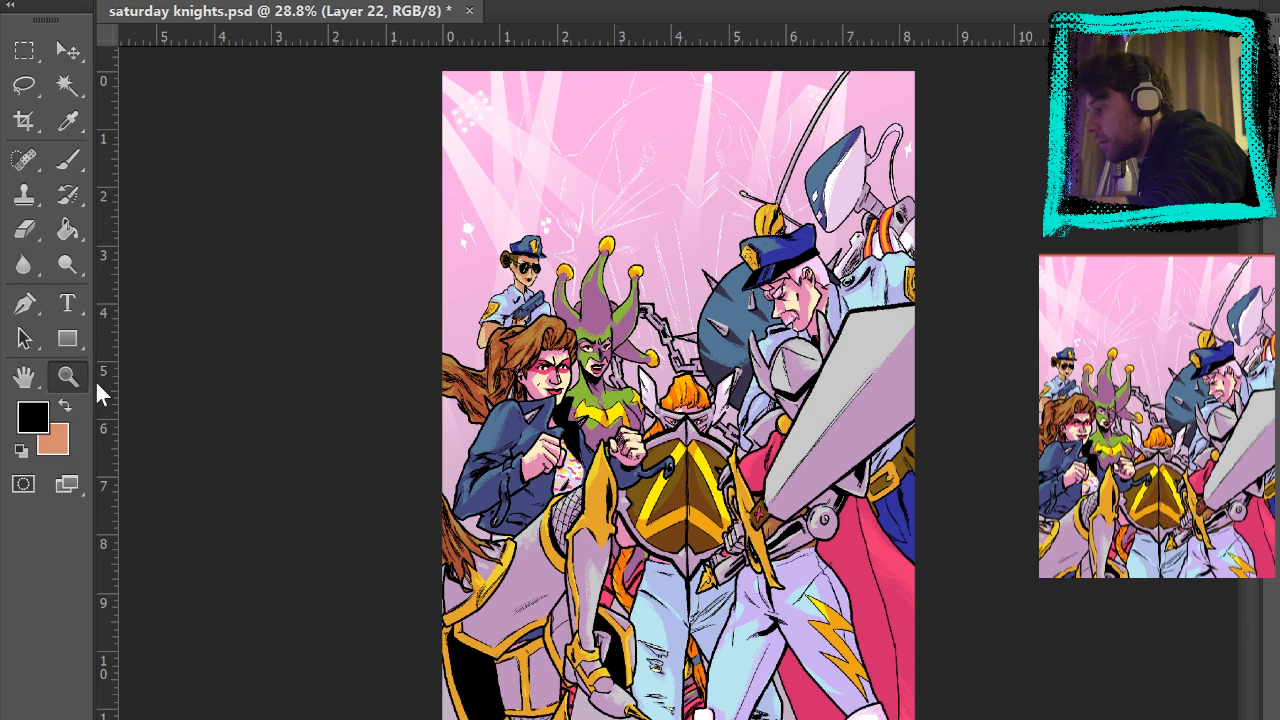
click(915, 648)
click(900, 643)
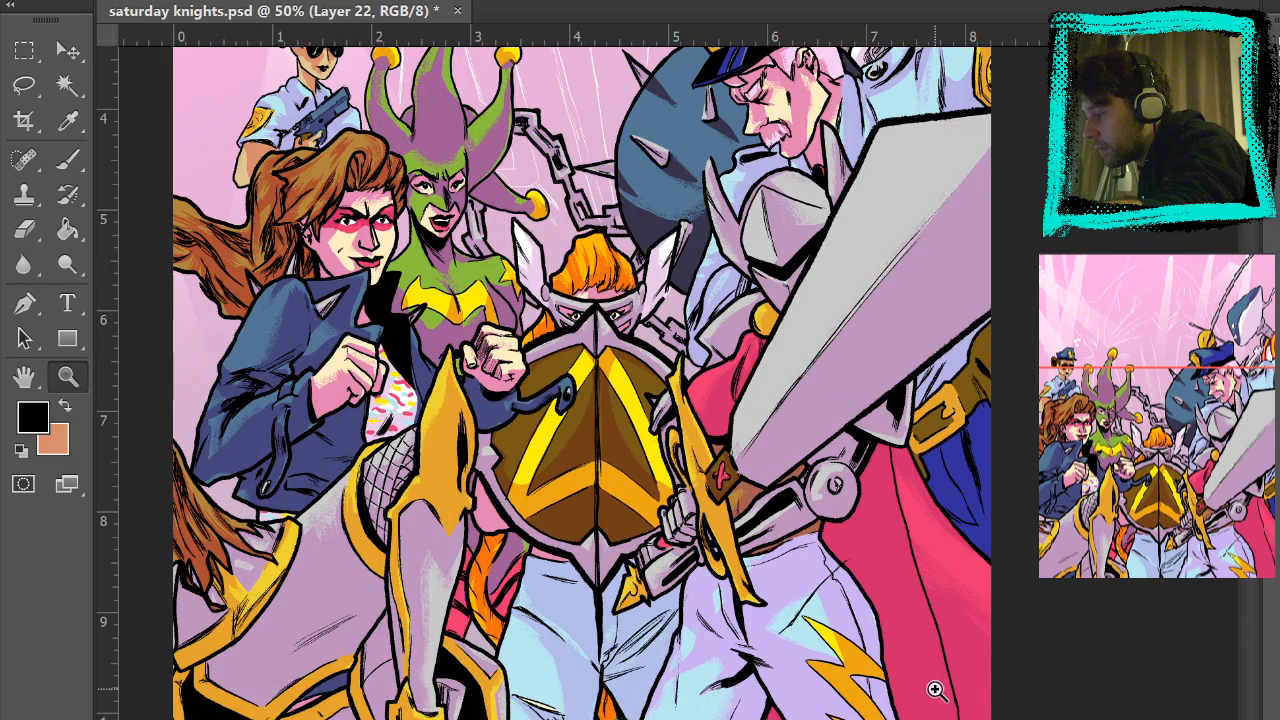
click(785, 682)
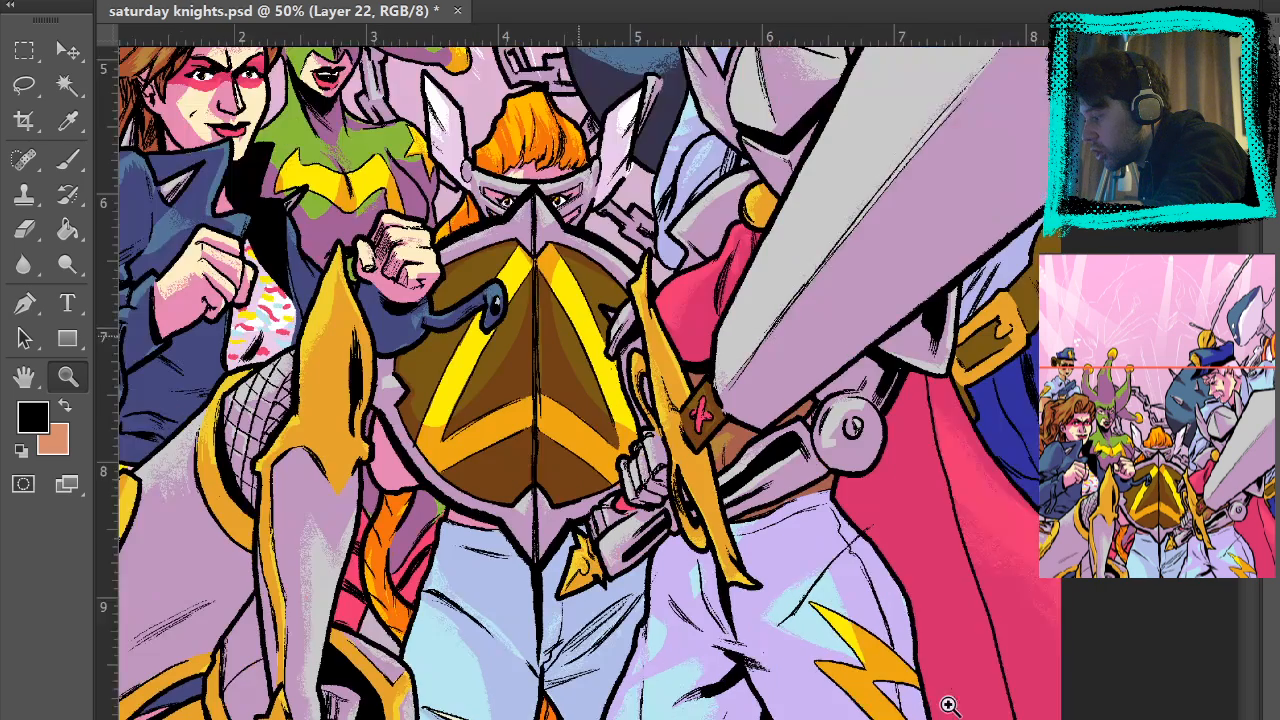
drag(976, 645, 936, 380)
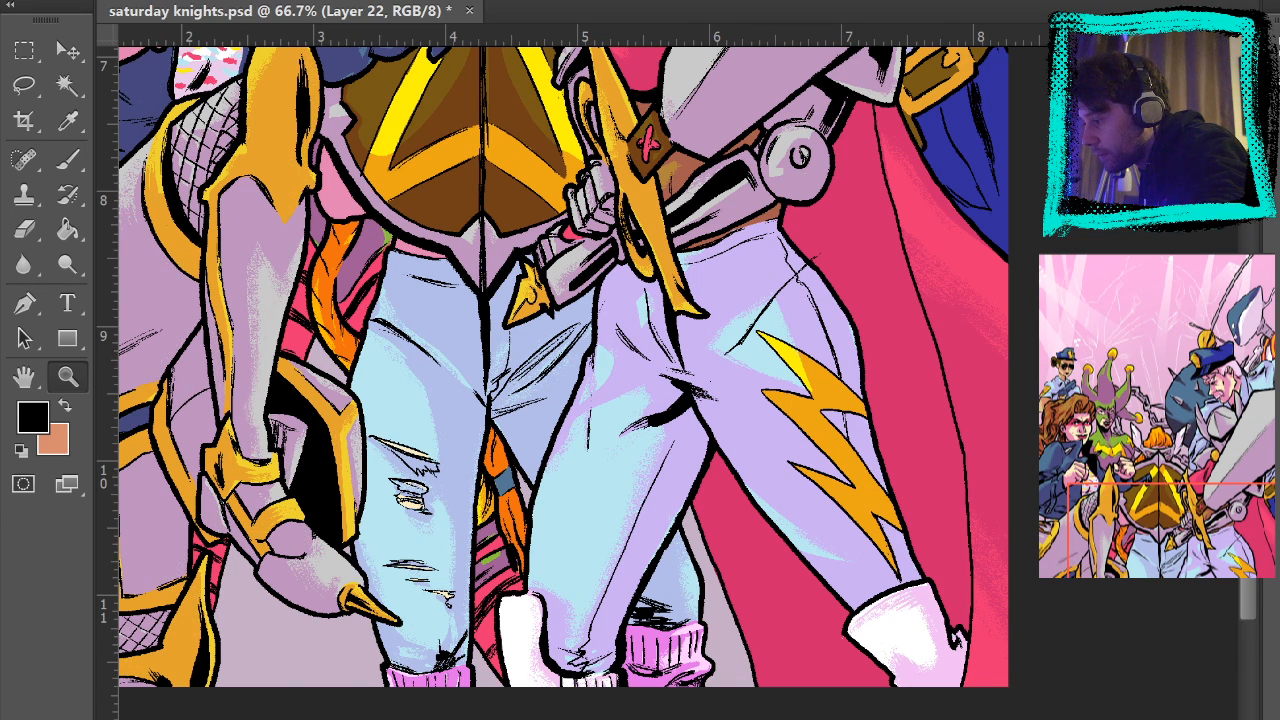
key(ctrl+comma)
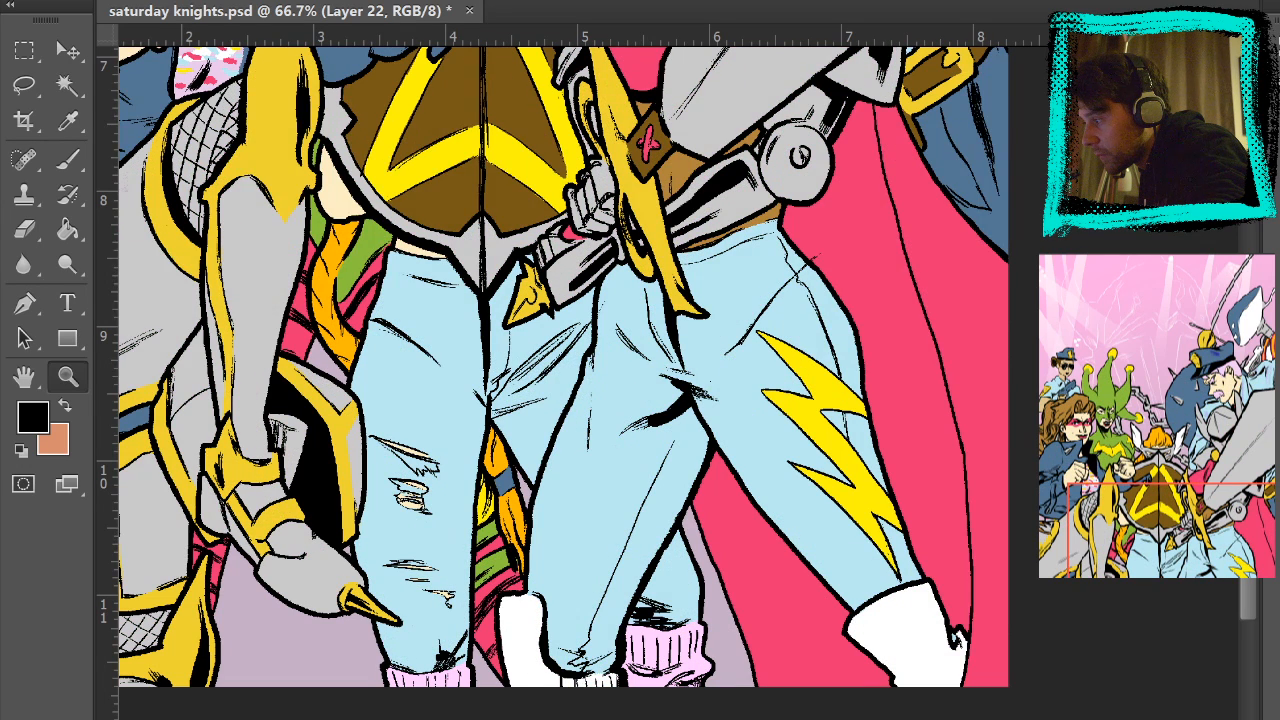
key(ctrl+comma)
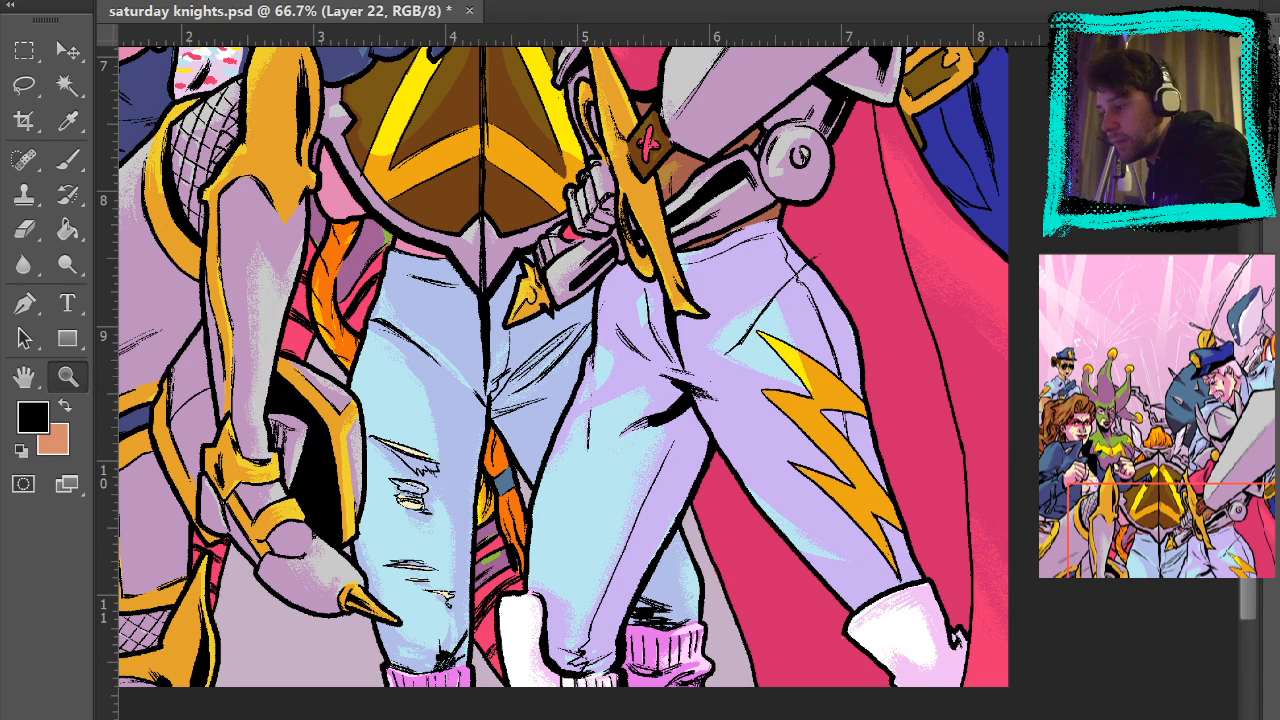
drag(849, 286, 744, 564)
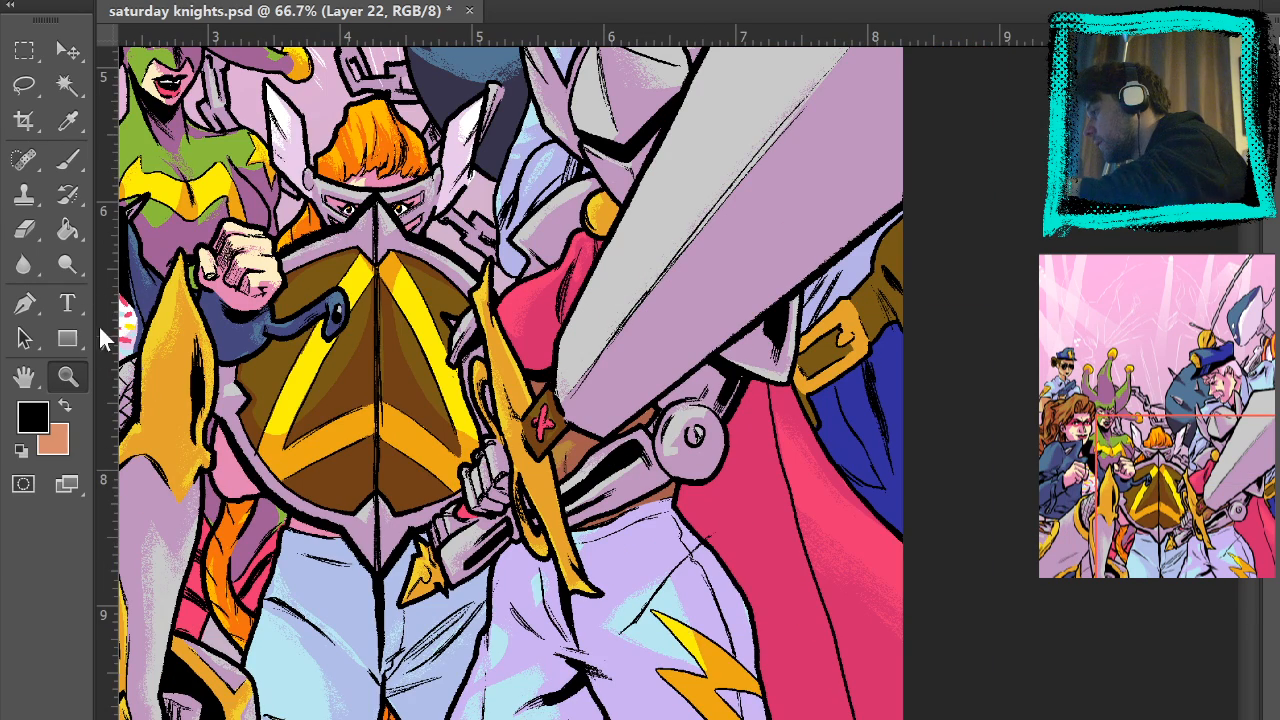
click(671, 300)
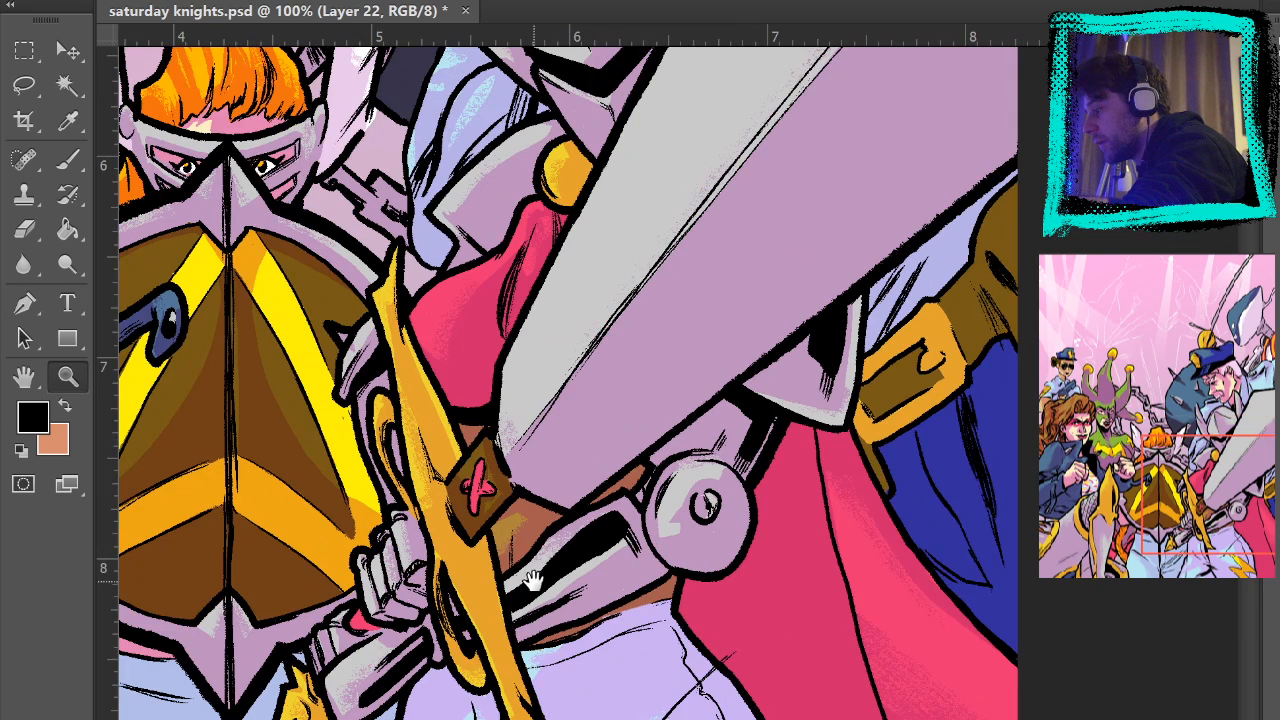
drag(531, 580, 603, 395)
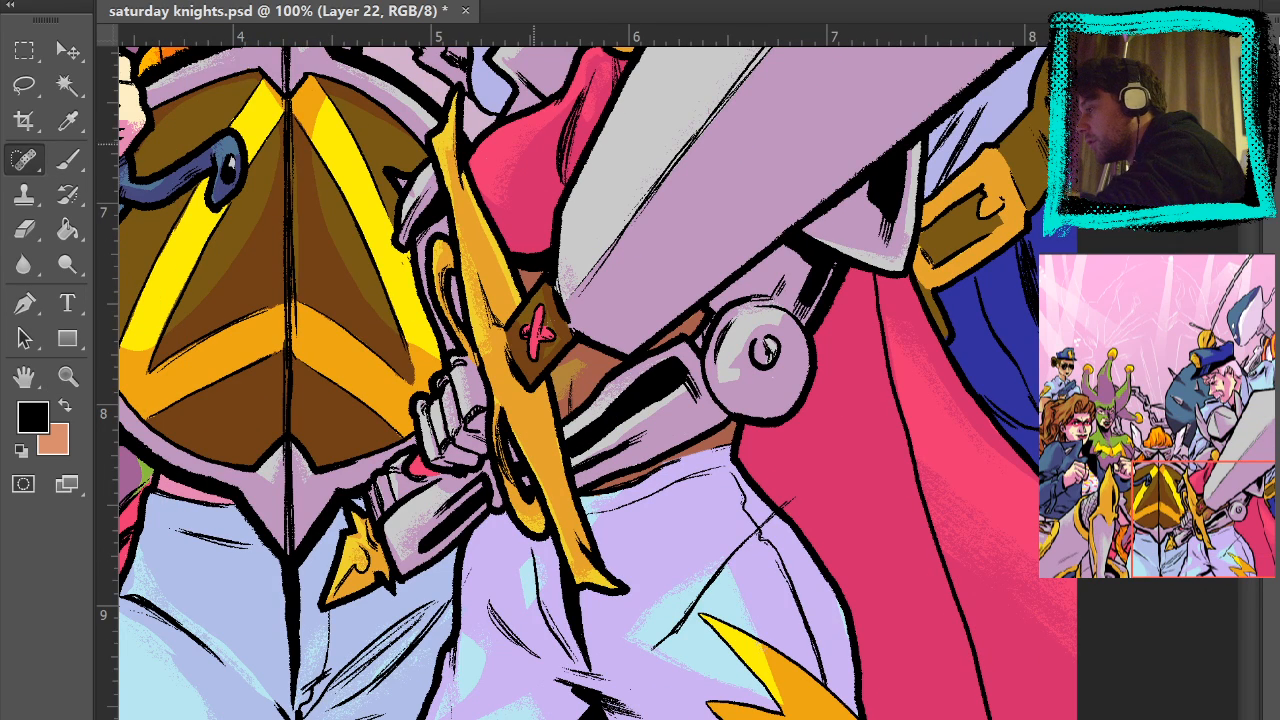
- Sample the large sword's light grey and brush textured highlights onto the knight's round elbow joint, shoulder plate and helmet
alt+click(624, 193)
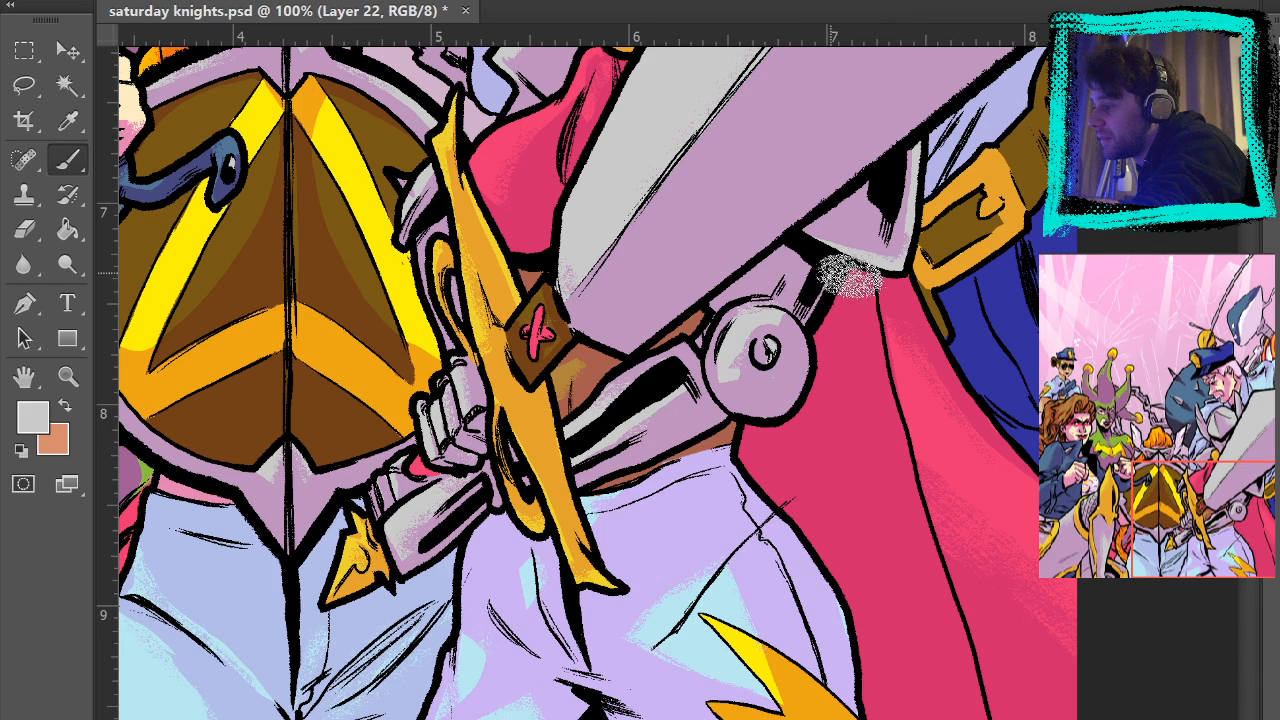
drag(778, 366, 870, 525)
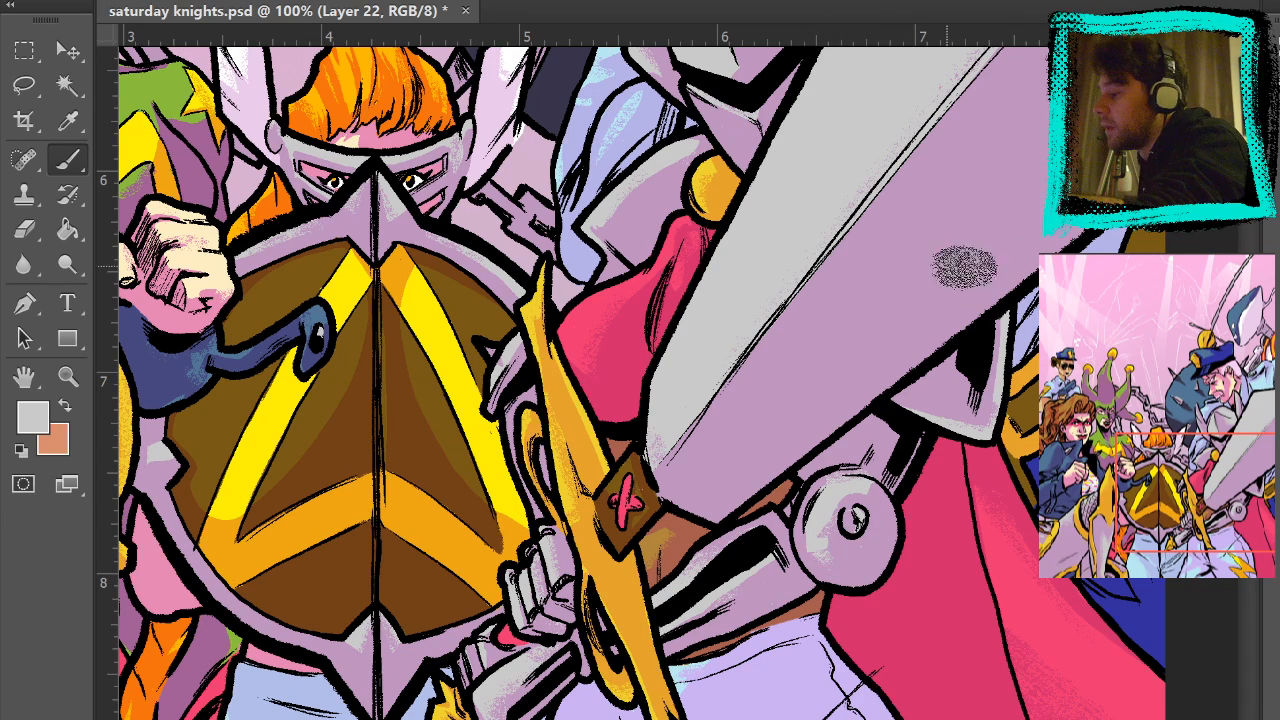
scroll(965, 268, up, 5)
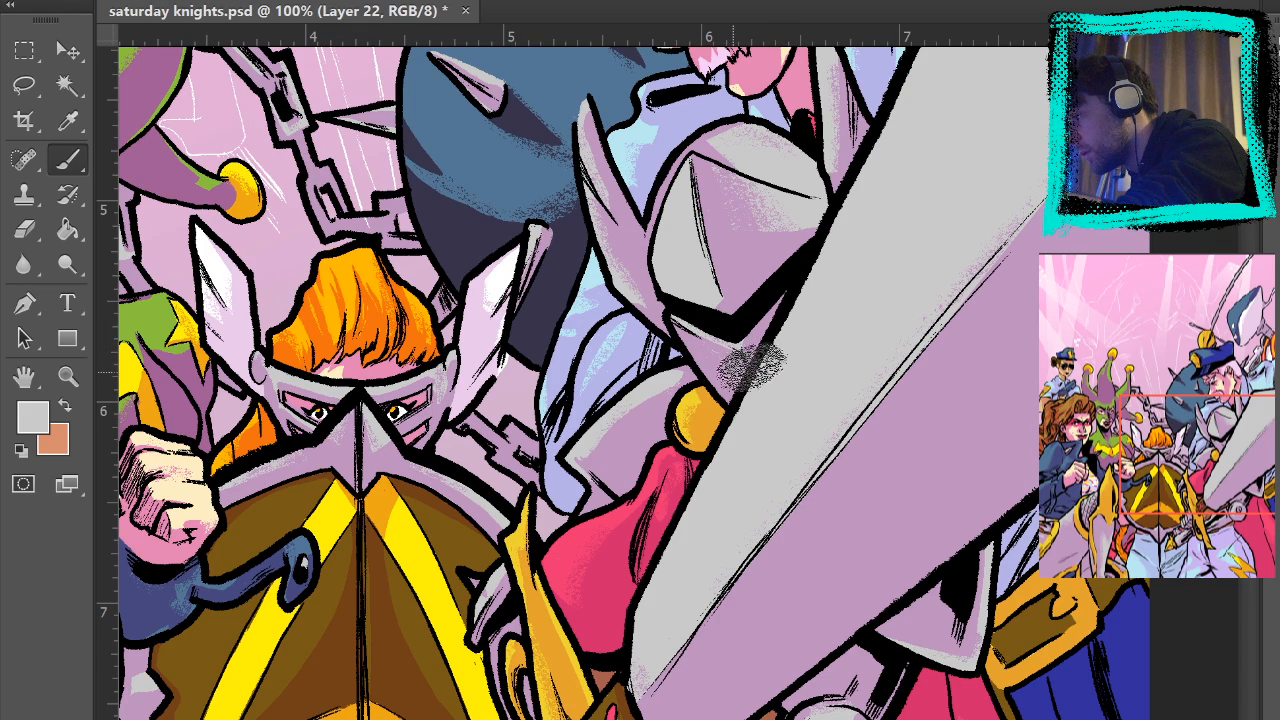
drag(904, 178, 890, 430)
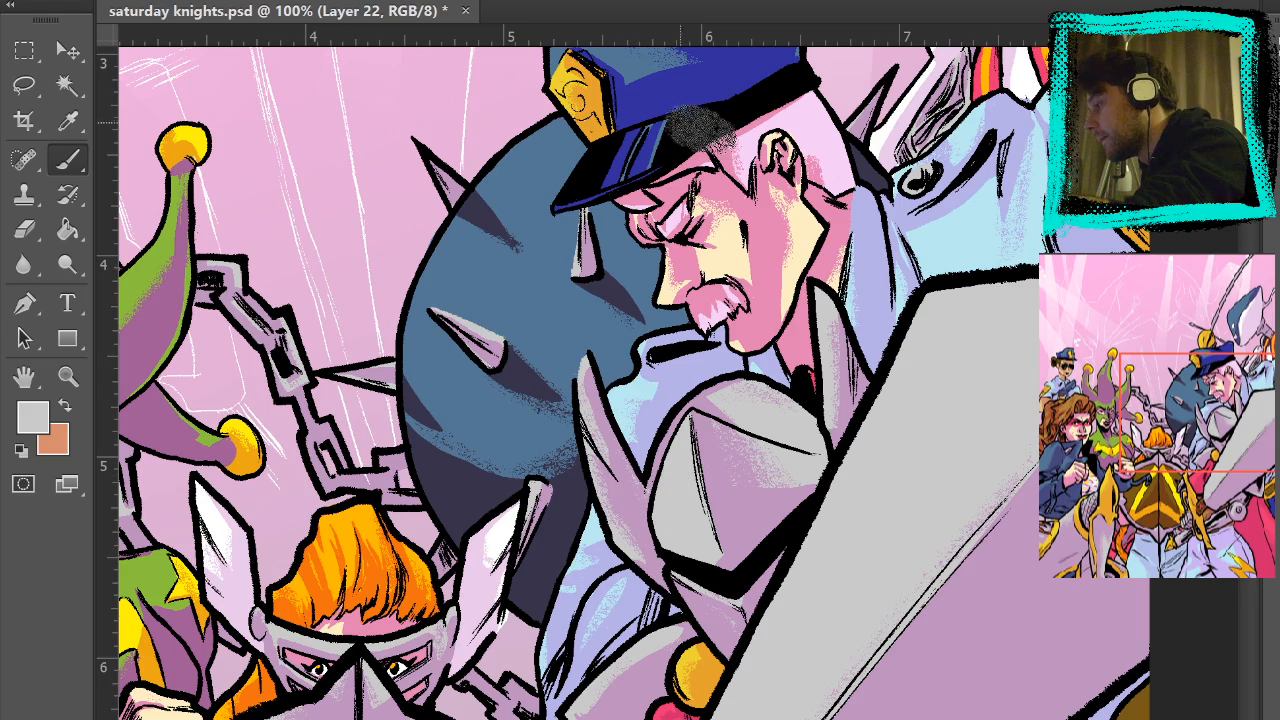
drag(654, 385, 840, 15)
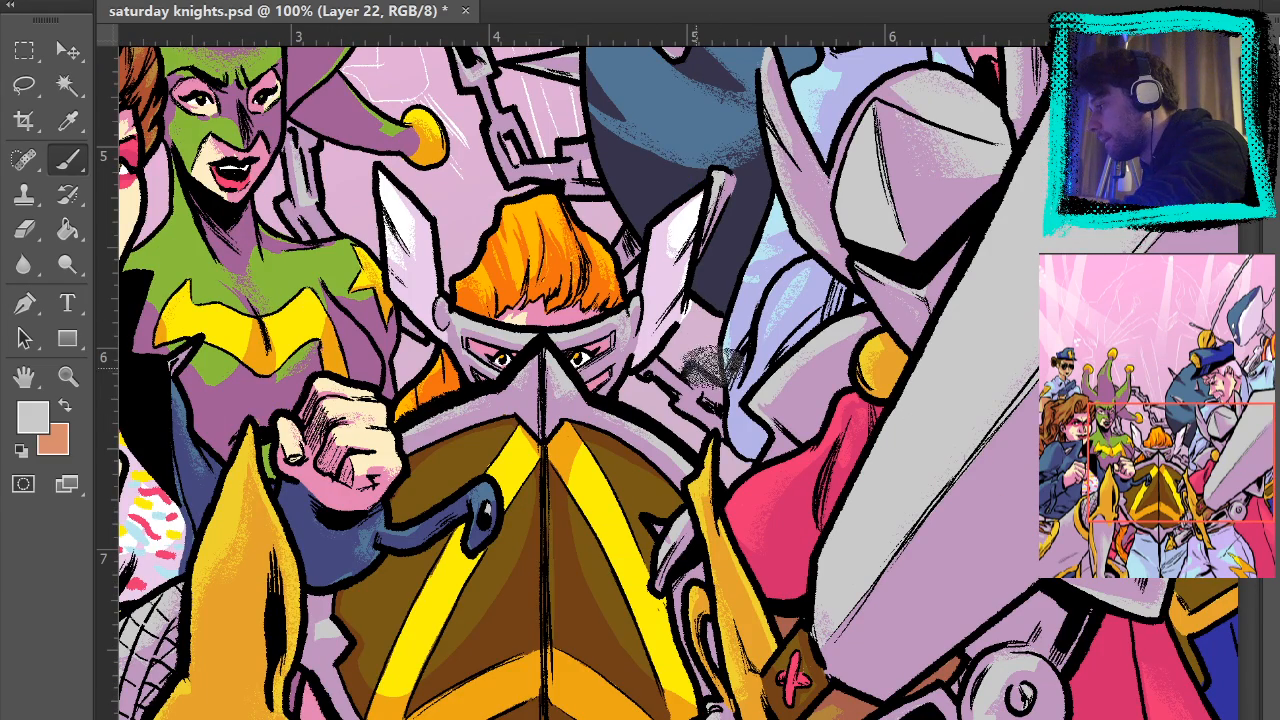
- Brush textured light grey highlights onto the gold-trimmed forearm guard and body armour of the woman in the blue jacket
drag(607, 510, 816, 135)
mouse_move(734, 329)
mouse_down()
mouse_move(831, 220)
mouse_move(863, 206)
mouse_up()
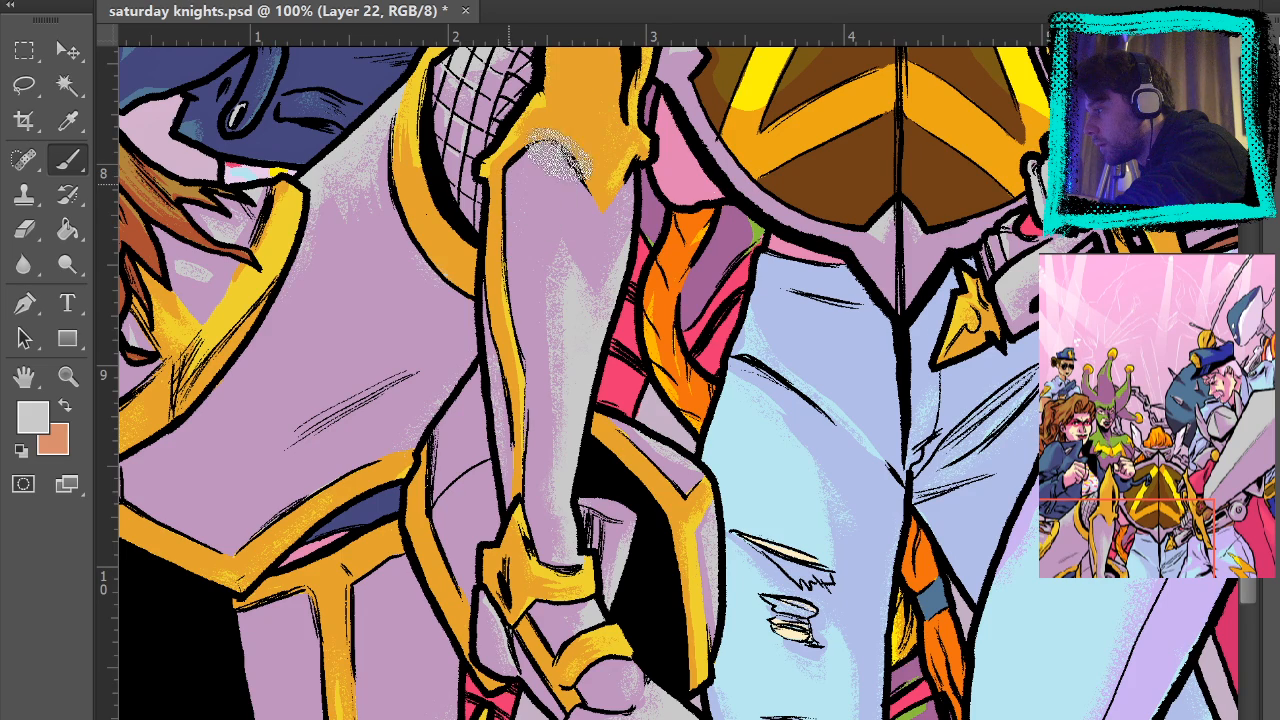
scroll(545, 170, up, 6)
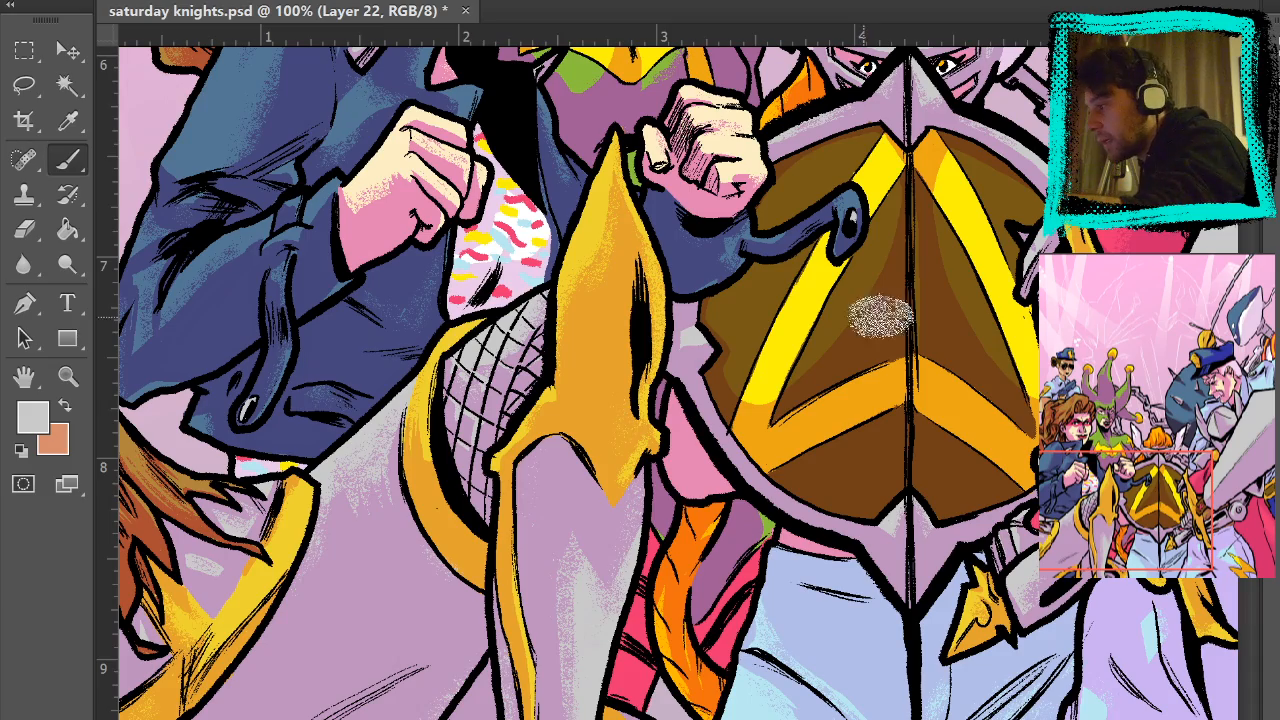
drag(822, 464, 808, 494)
drag(792, 663, 794, 677)
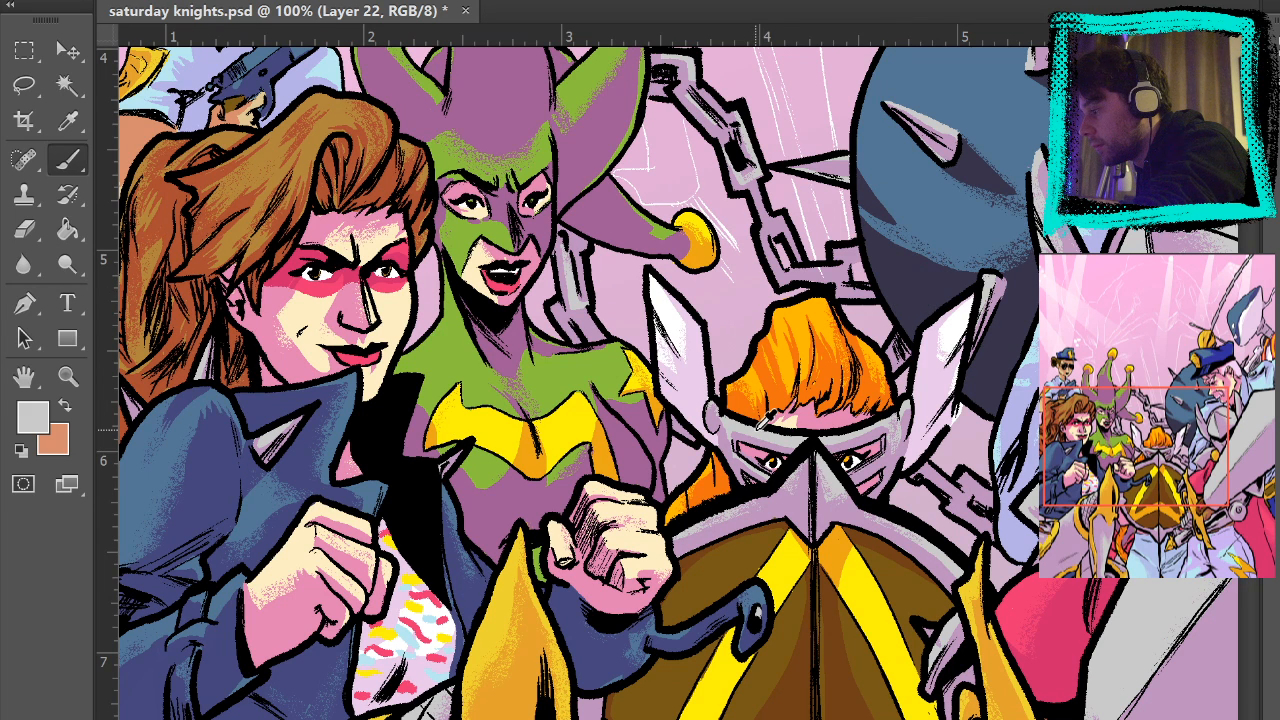
- Sample white for the winged helmet and orange-yellow for the shield bearer's orange hair, and brush textured highlights onto them
alt+click(675, 323)
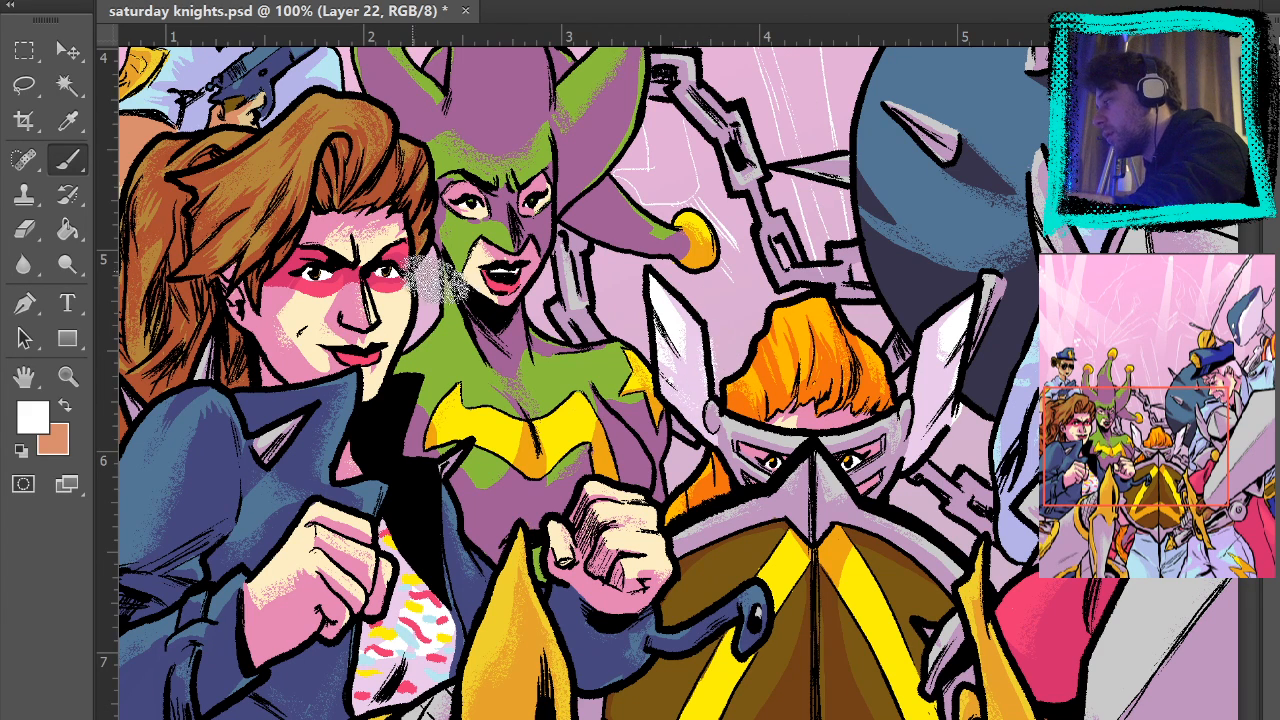
click(38, 230)
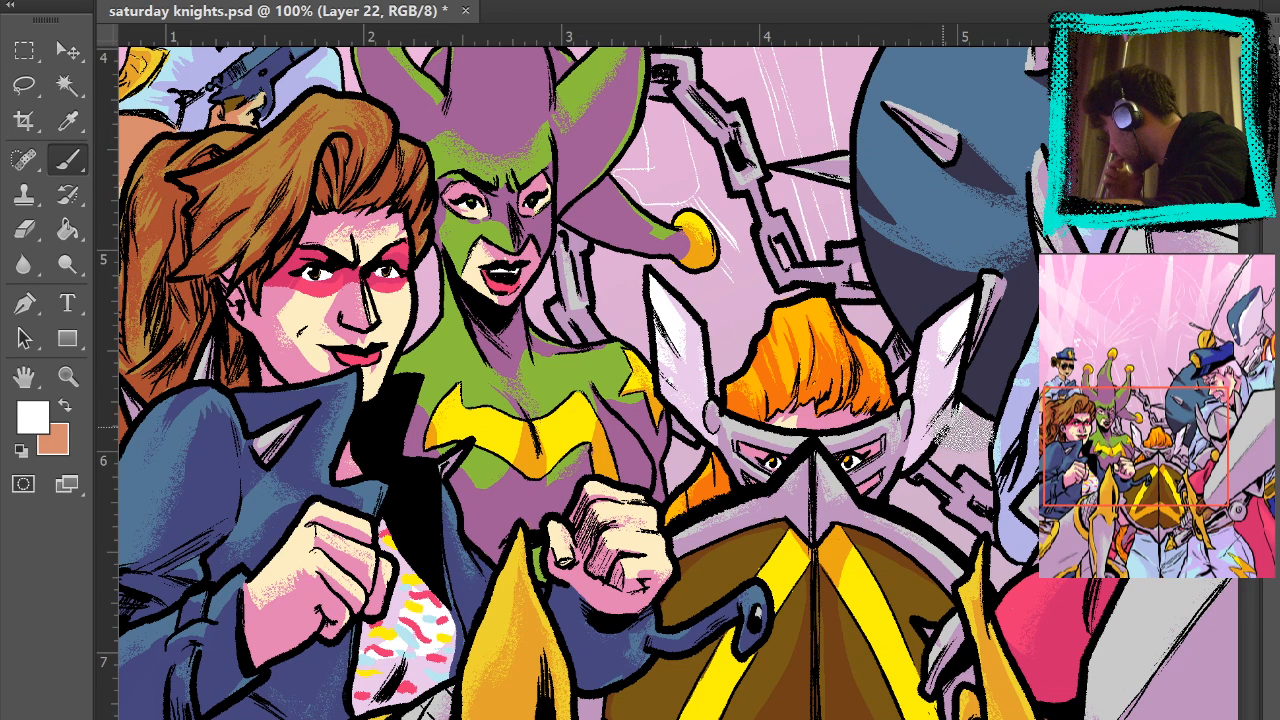
alt+click(795, 348)
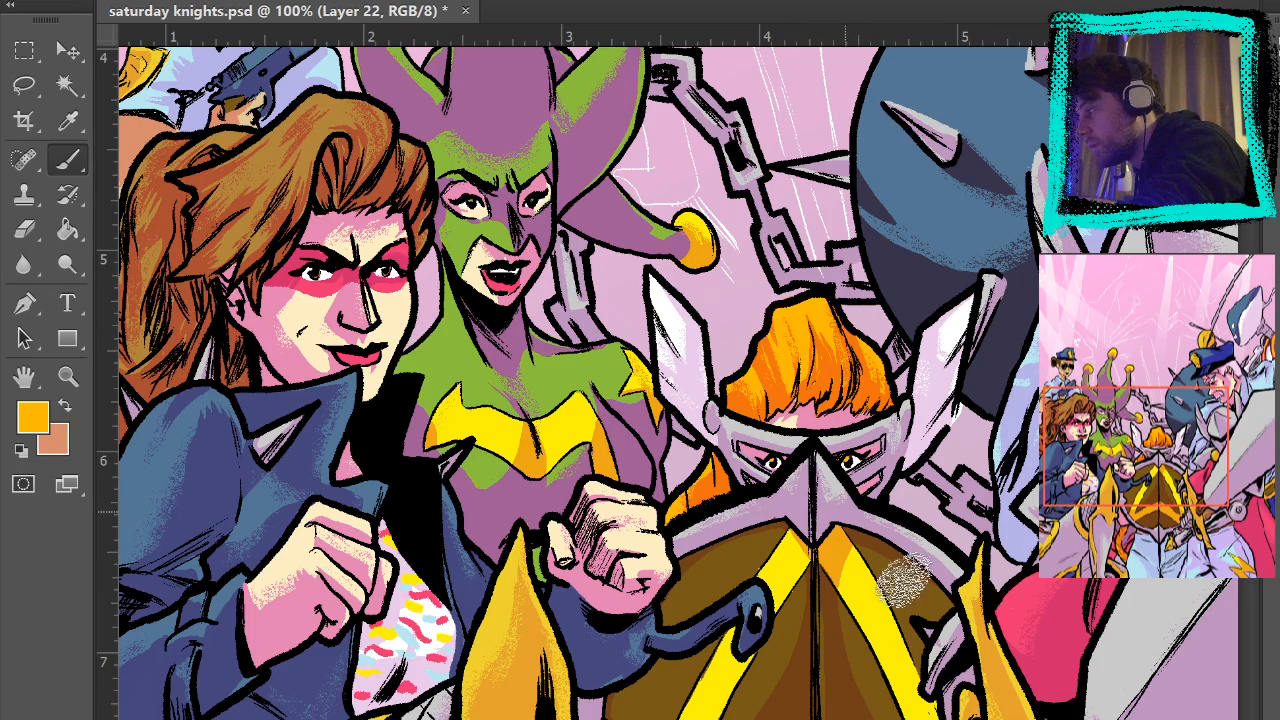
- Paint a black test ring and textured fill on the red cape, try the cape's pink over it, and undo the strokes
drag(816, 548, 336, 168)
mouse_move(706, 268)
mouse_down()
mouse_move(671, 337)
mouse_move(395, 194)
mouse_up()
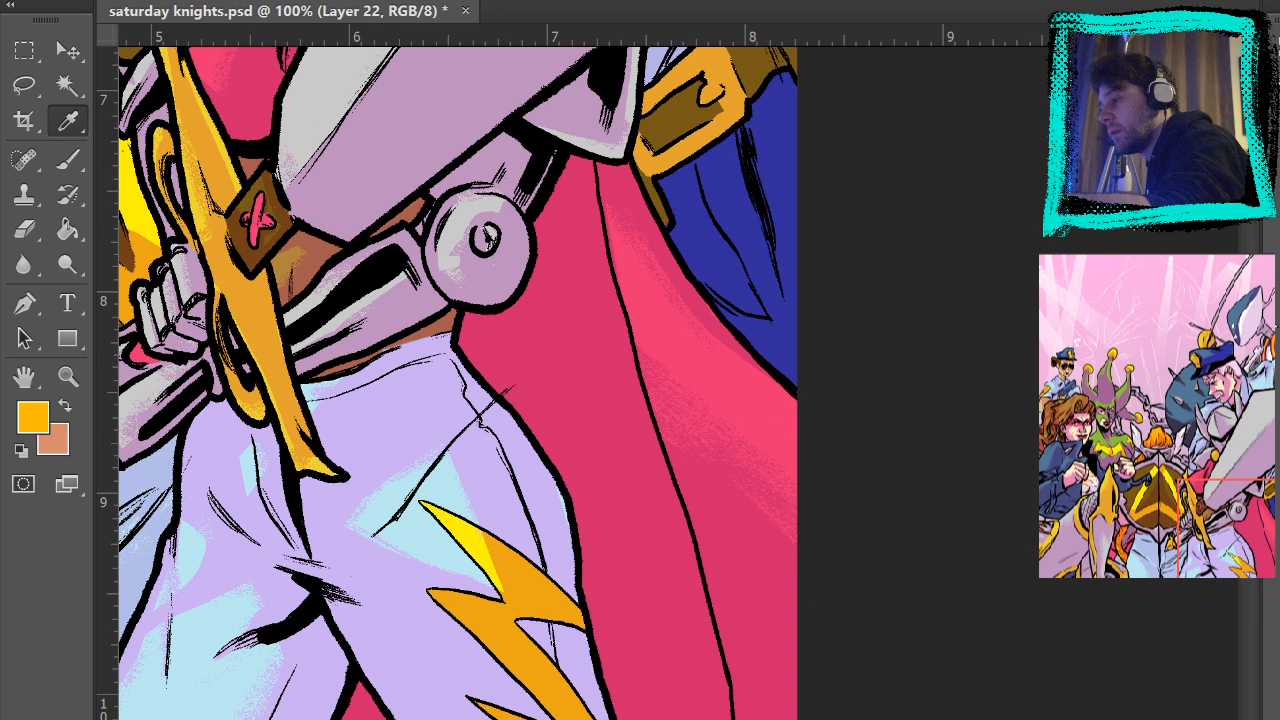
mouse_move(561, 305)
mouse_down()
mouse_move(636, 358)
mouse_move(619, 478)
mouse_move(599, 314)
mouse_move(566, 428)
mouse_move(562, 300)
mouse_move(624, 396)
mouse_up()
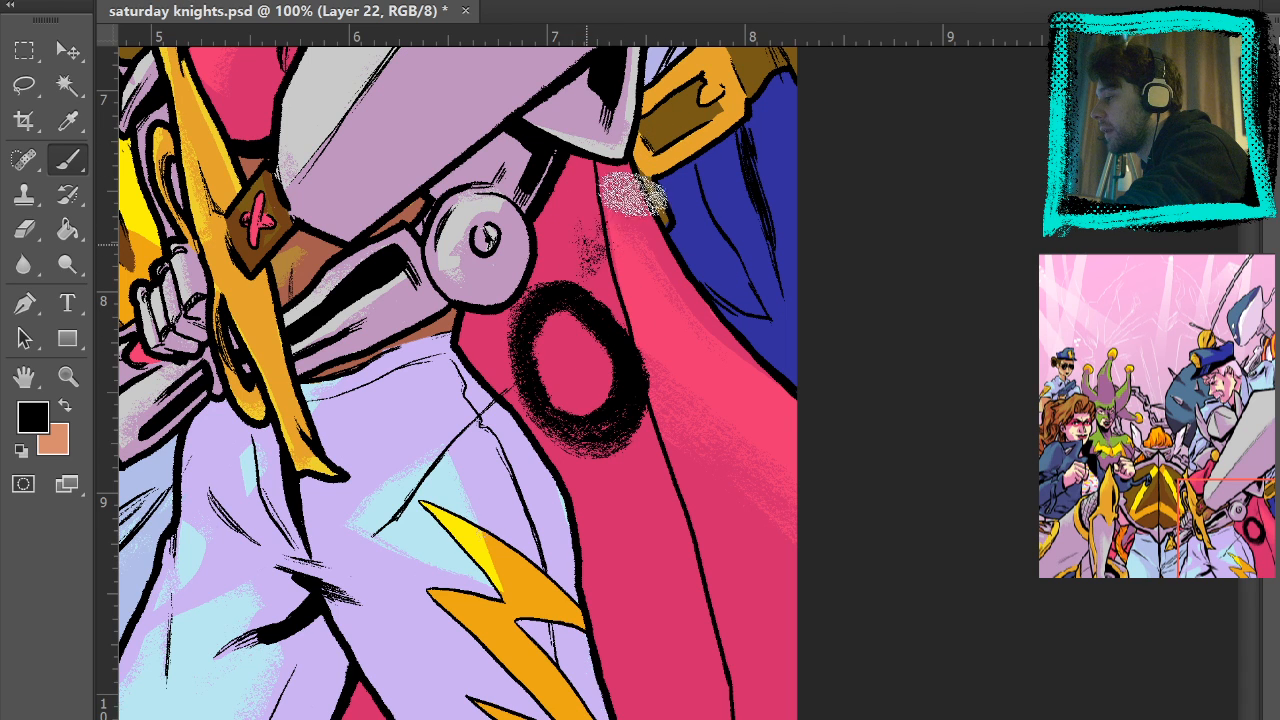
mouse_move(631, 188)
mouse_down()
mouse_move(595, 275)
mouse_move(638, 245)
mouse_move(602, 275)
mouse_move(590, 210)
mouse_move(614, 230)
mouse_up()
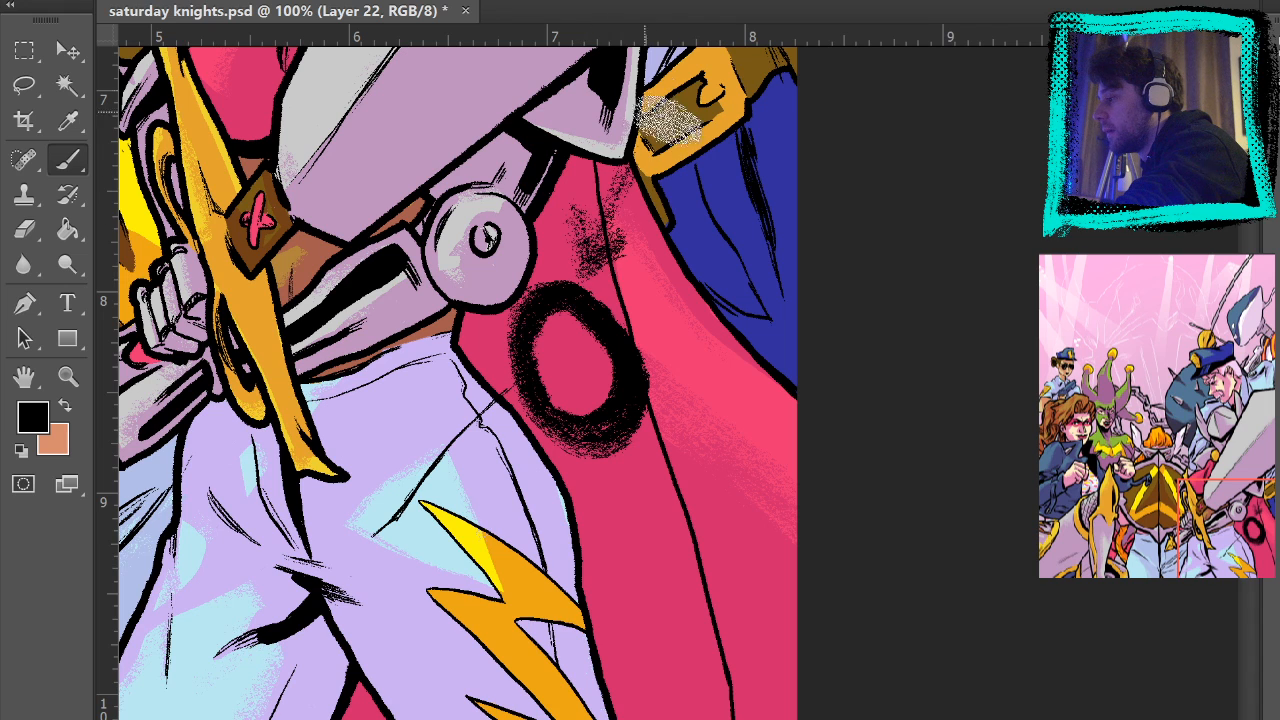
mouse_move(580, 371)
mouse_down()
mouse_move(591, 428)
mouse_move(609, 412)
mouse_move(575, 378)
mouse_move(593, 388)
mouse_move(575, 396)
mouse_move(549, 368)
mouse_move(605, 374)
mouse_move(591, 411)
mouse_move(605, 353)
mouse_move(551, 349)
mouse_move(610, 393)
mouse_move(592, 391)
mouse_move(588, 281)
mouse_move(597, 404)
mouse_move(578, 373)
mouse_move(615, 384)
mouse_move(575, 345)
mouse_up()
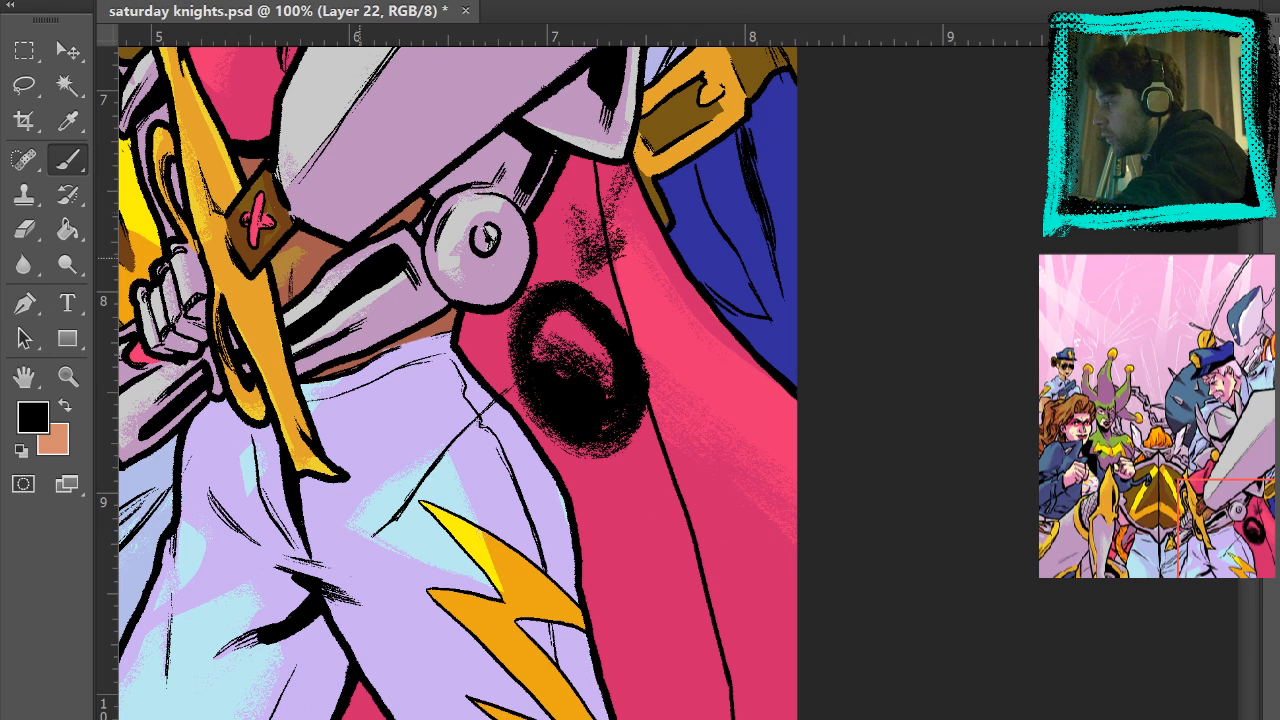
alt+click(571, 326)
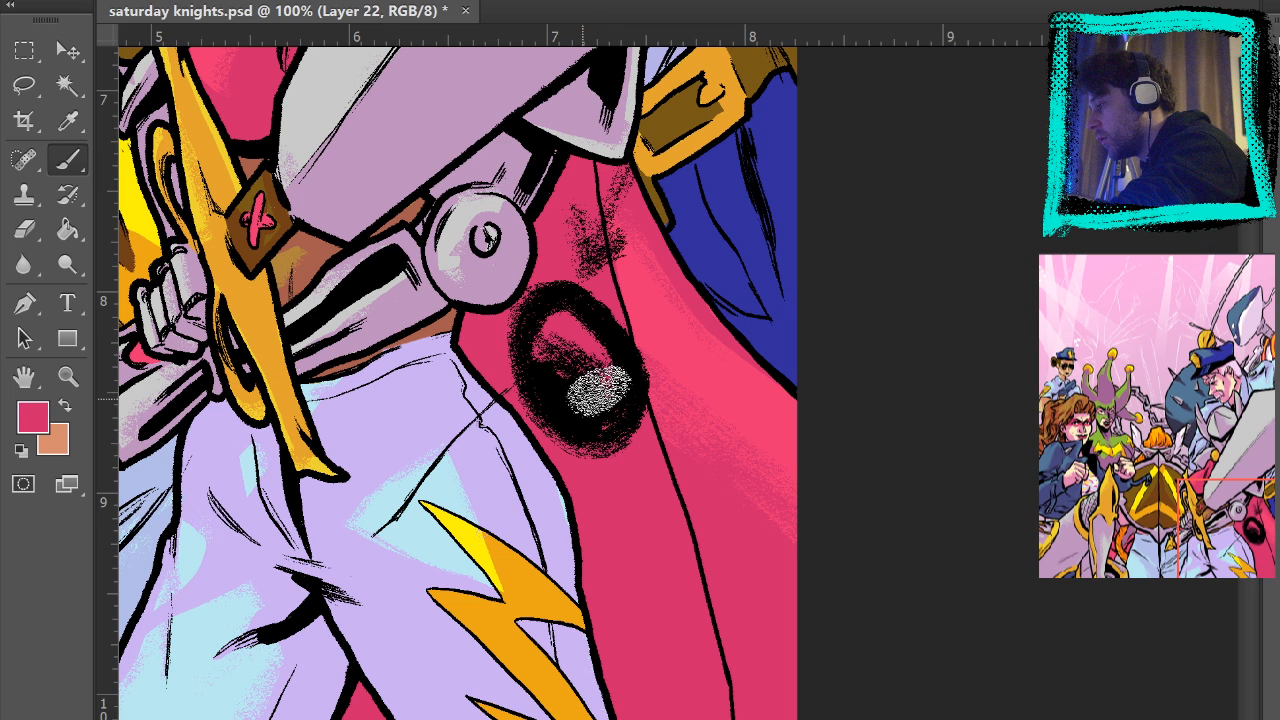
mouse_move(591, 374)
mouse_down()
mouse_move(647, 346)
mouse_move(614, 409)
mouse_up()
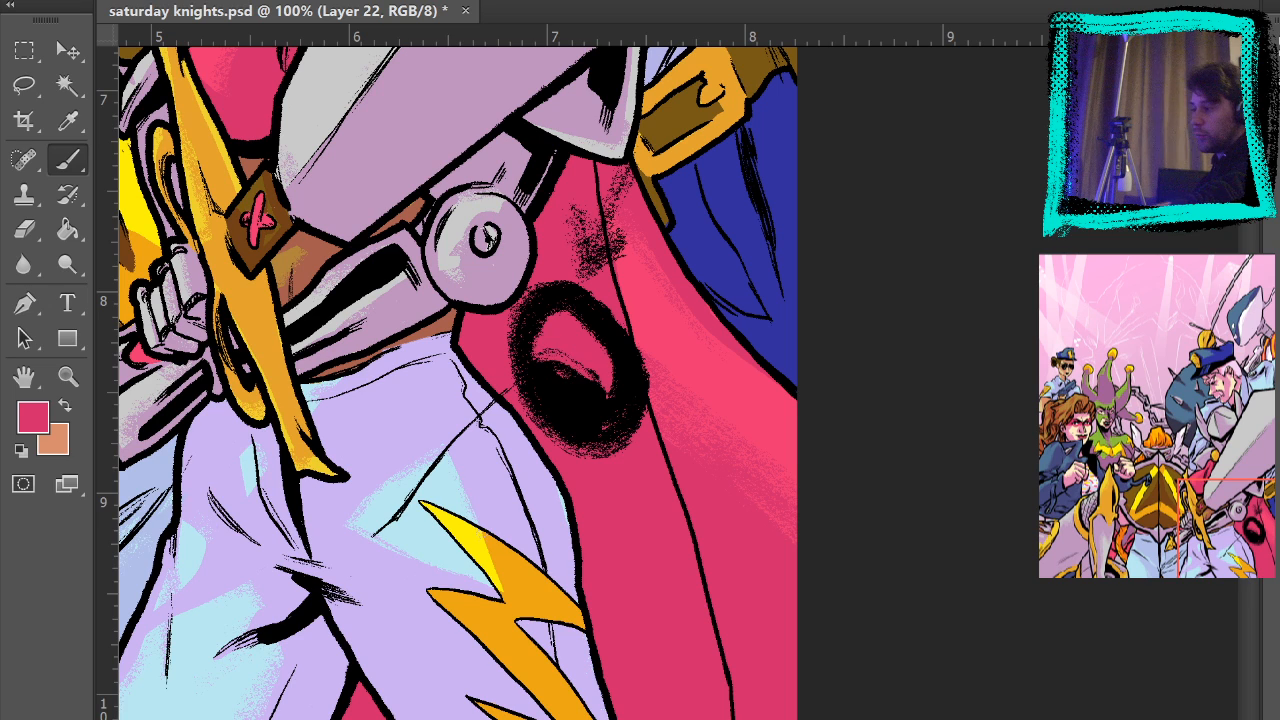
drag(550, 352, 592, 368)
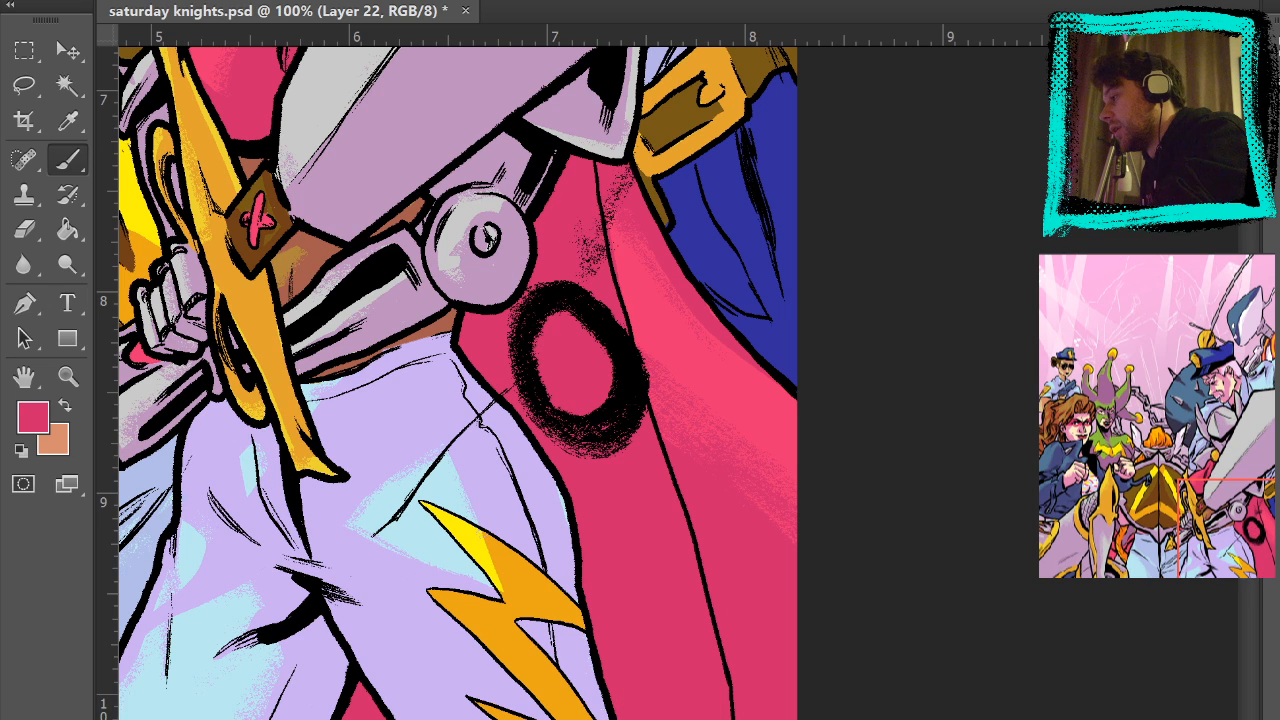
key(ctrl+alt+z)
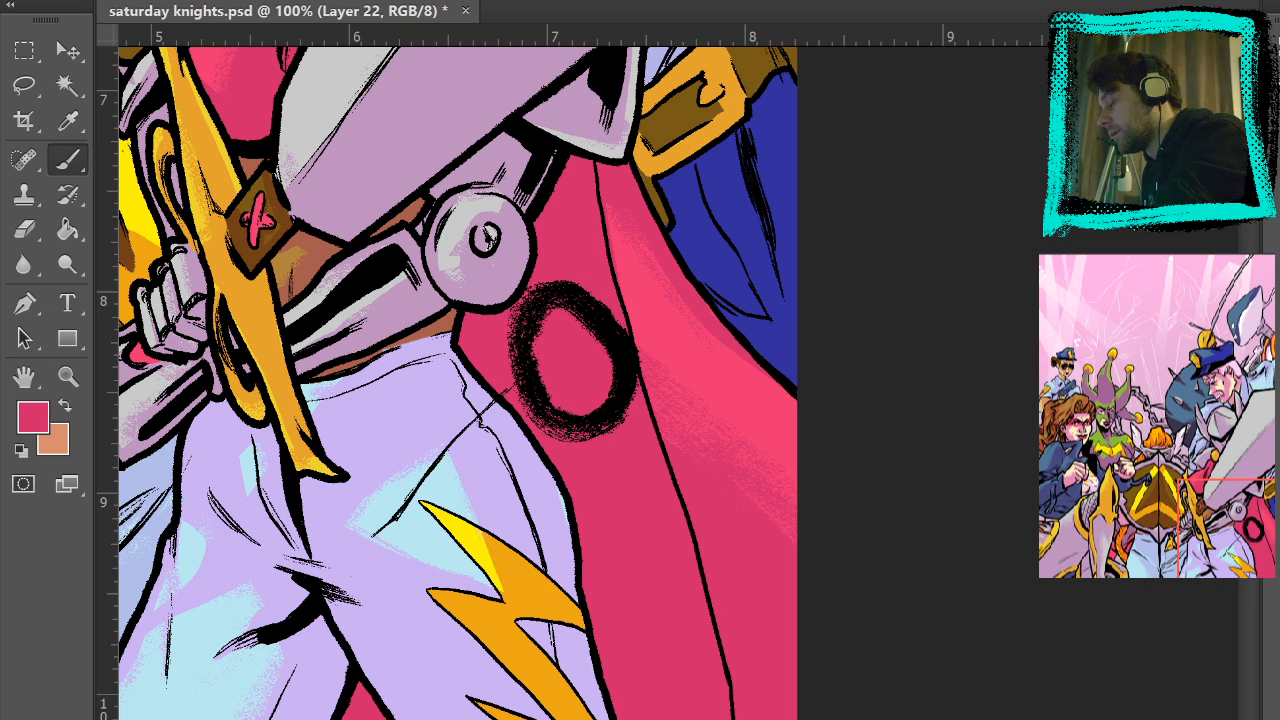
key(ctrl+alt+z)
- Sample the shield's yellow and the hair's orange-yellow, and brush textured highlights onto the shield bands and the orange hair
drag(614, 289, 996, 558)
drag(544, 253, 707, 300)
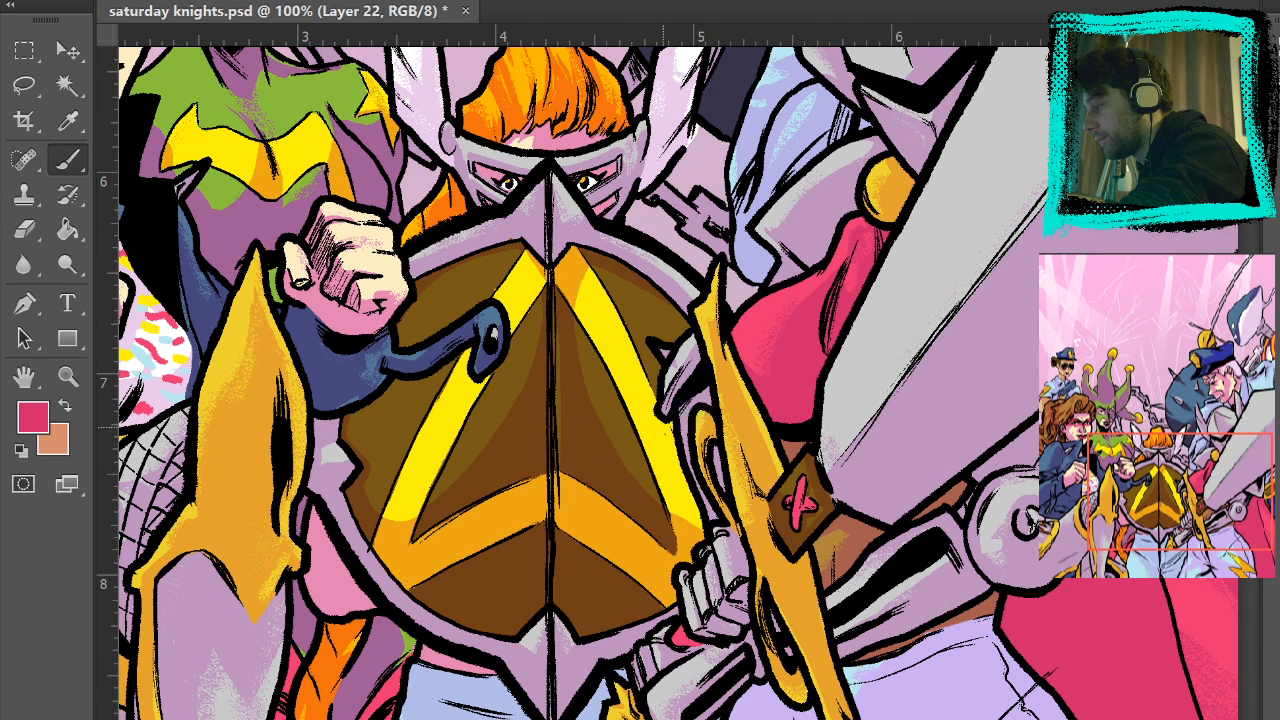
alt+click(665, 435)
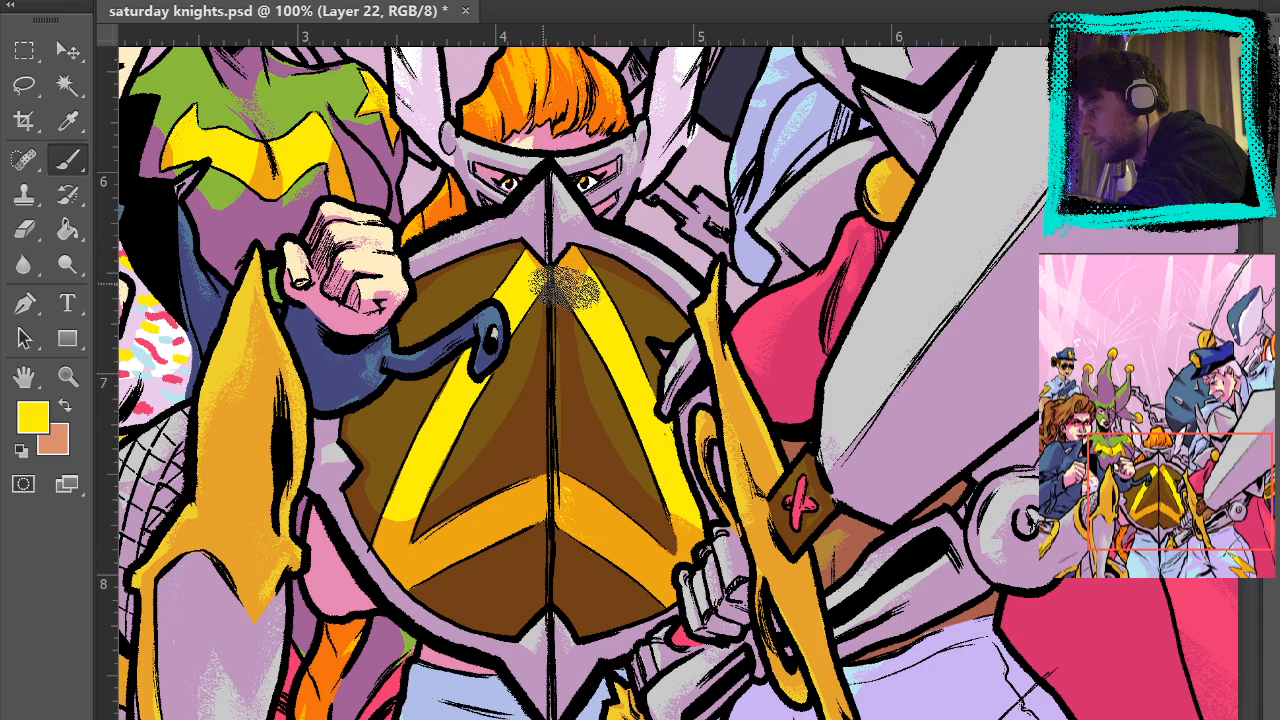
drag(703, 128, 690, 440)
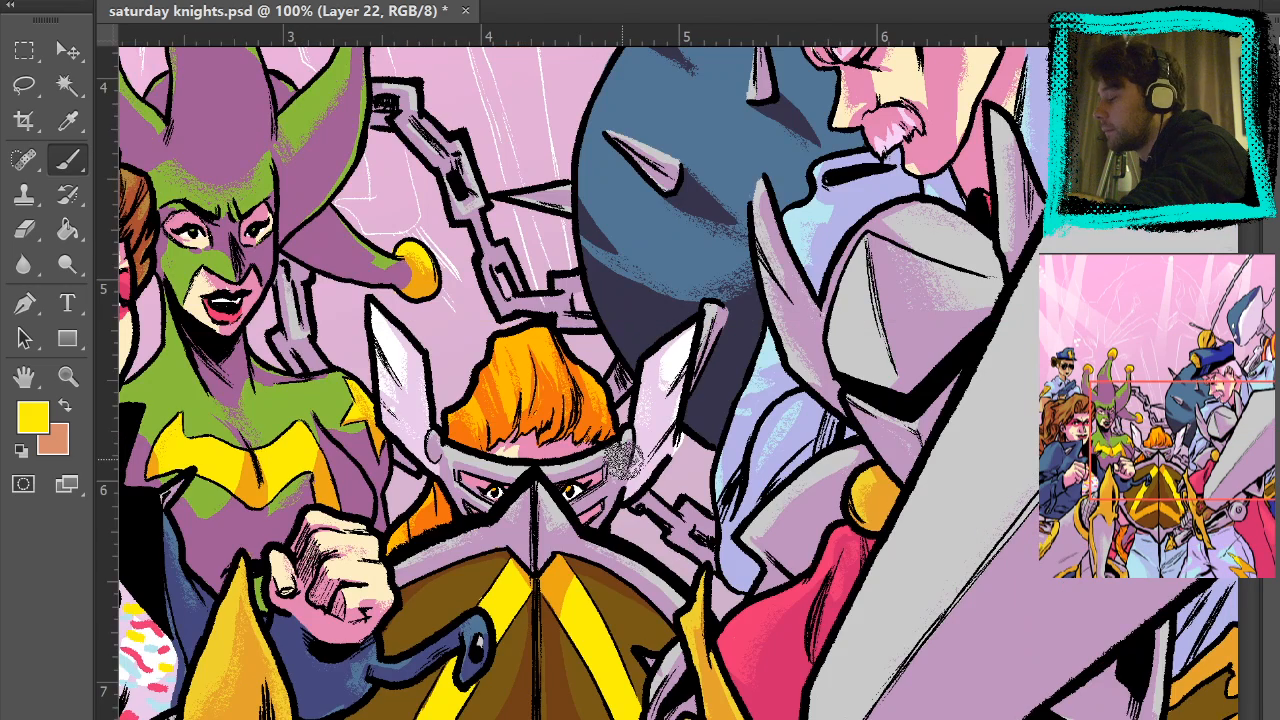
alt+click(515, 418)
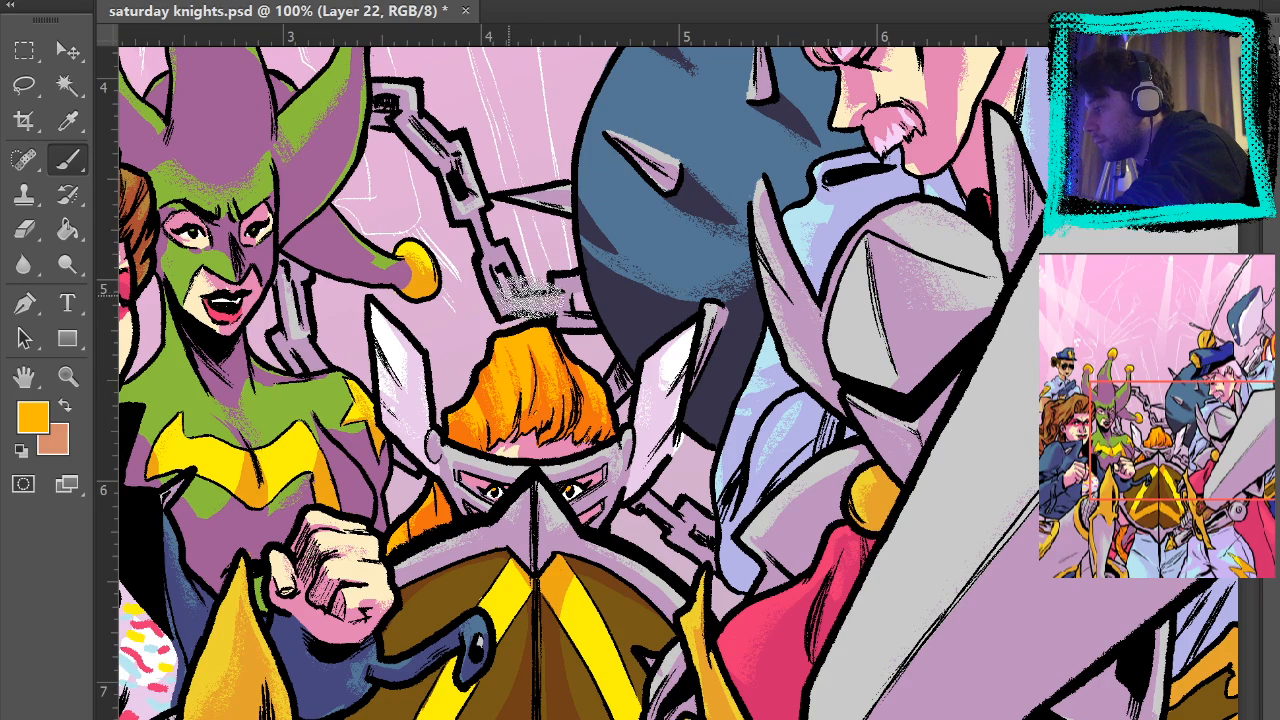
mouse_move(856, 264)
mouse_down()
mouse_move(862, 230)
mouse_move(951, 93)
mouse_up()
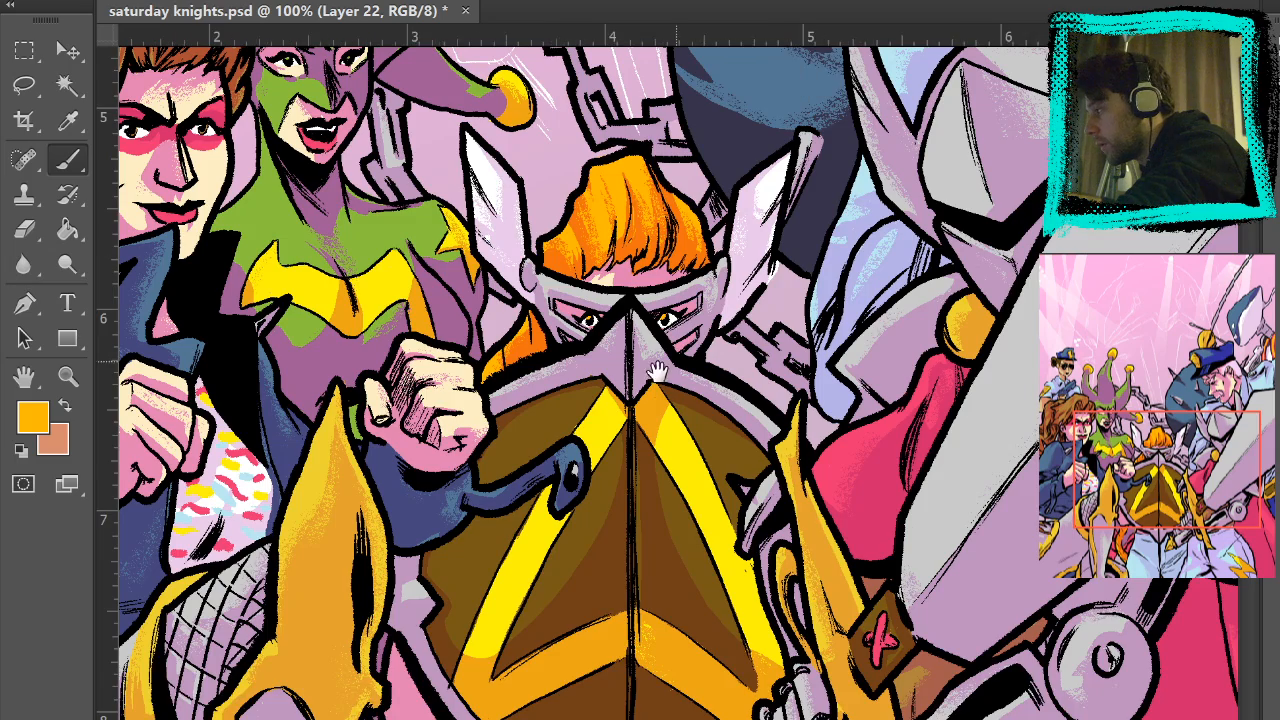
- Brush textured bright yellow highlights onto the round bells of the jester's hat
drag(398, 206, 578, 366)
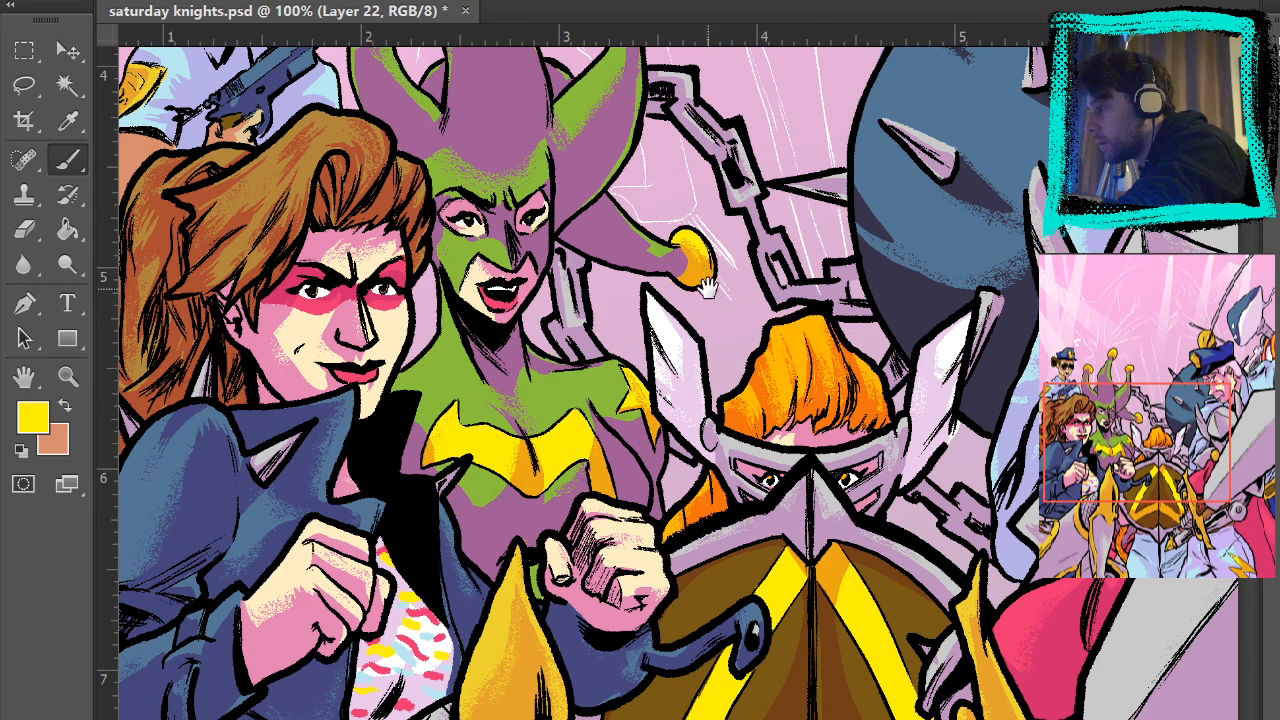
drag(711, 285, 717, 319)
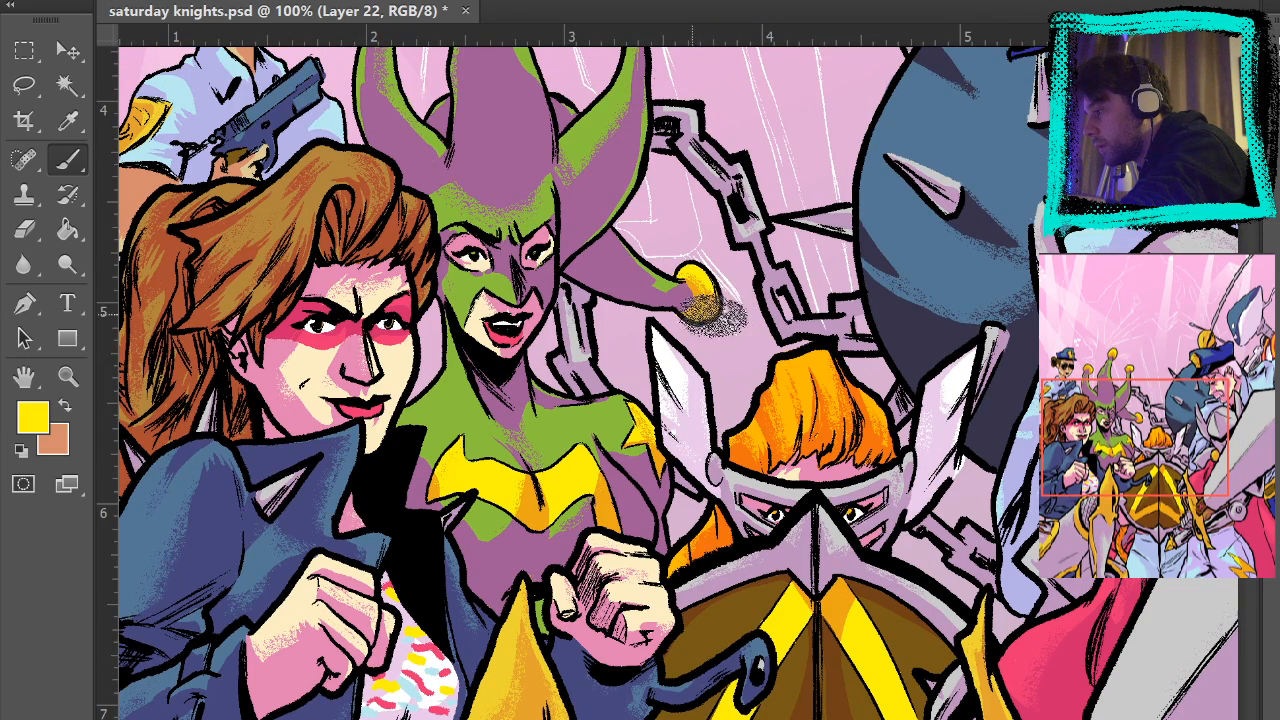
drag(750, 146, 808, 425)
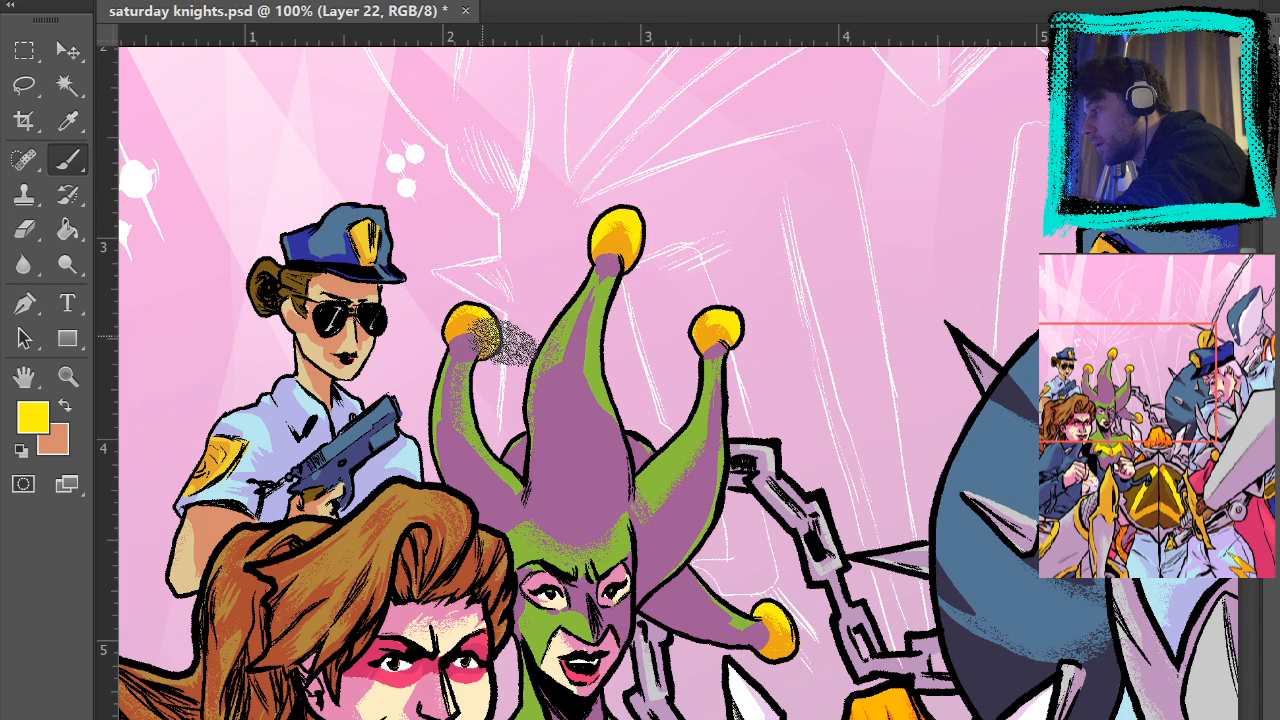
drag(776, 424, 866, 205)
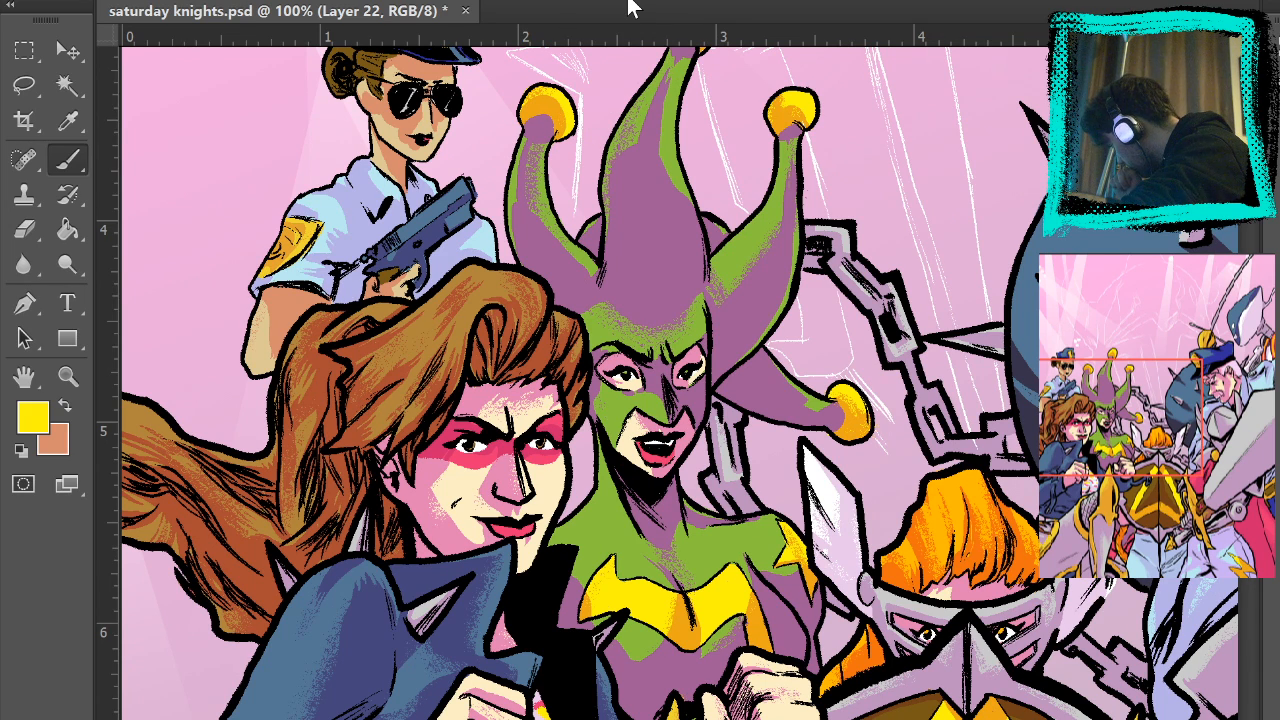
drag(690, 350, 827, 487)
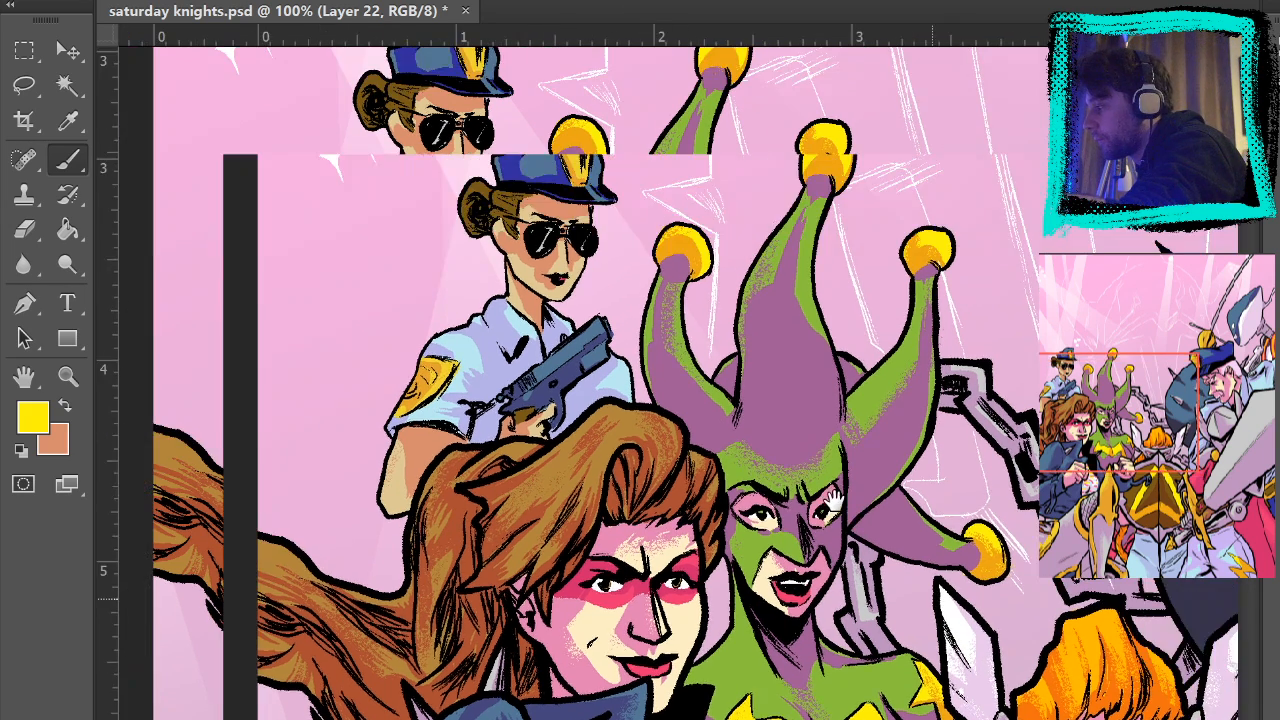
- Sample the jester's green and brush textured shading onto the costume and the purple centre of the hat
mouse_move(834, 534)
mouse_down()
mouse_move(757, 420)
mouse_move(633, 157)
mouse_up()
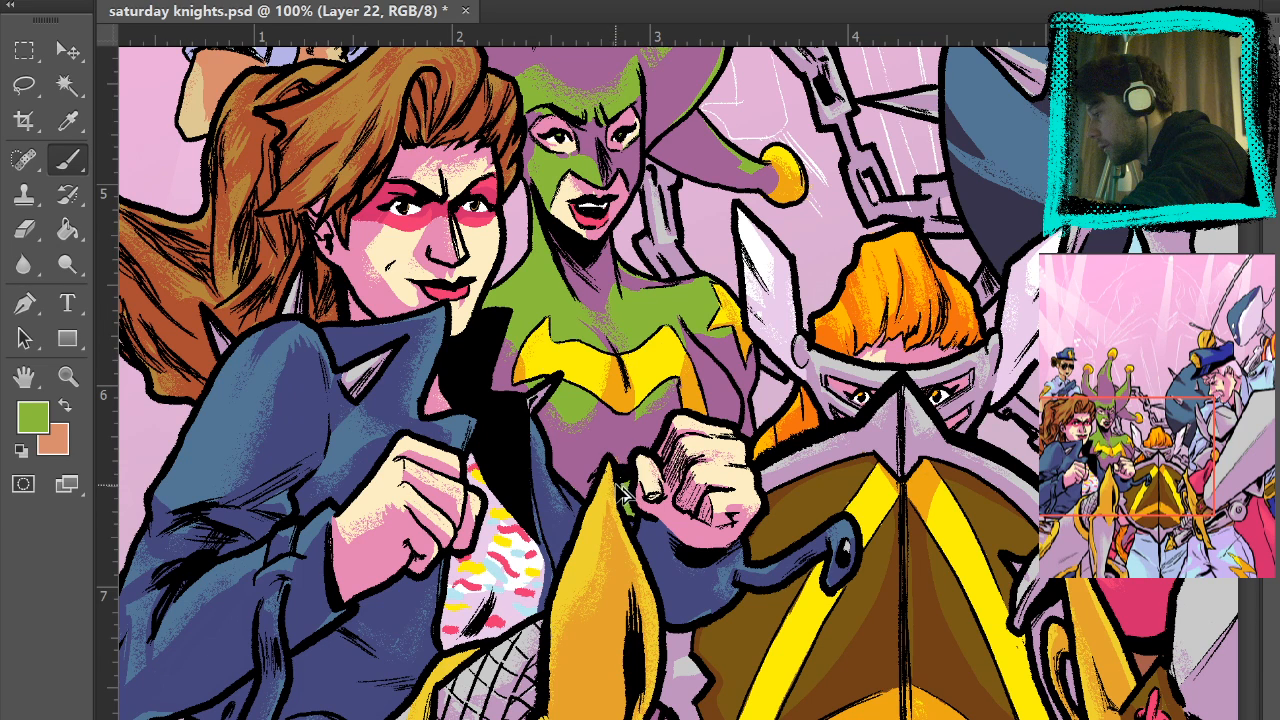
drag(615, 385, 588, 395)
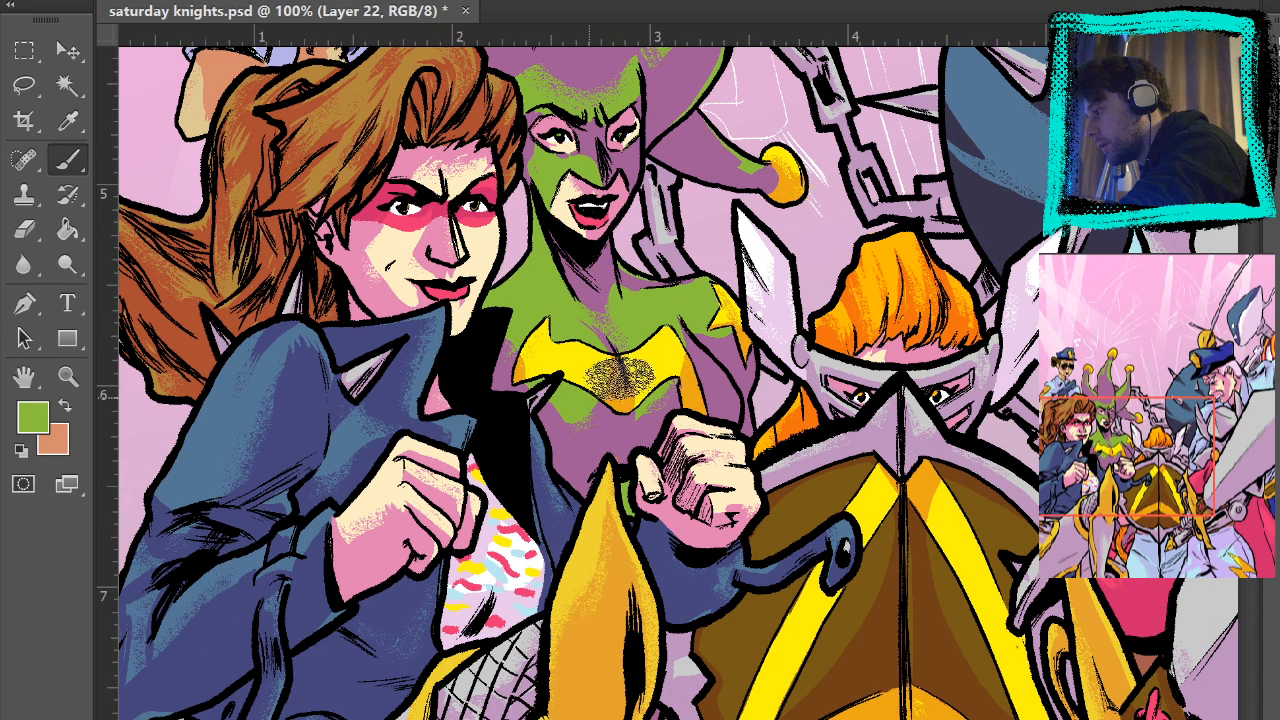
drag(752, 454, 800, 710)
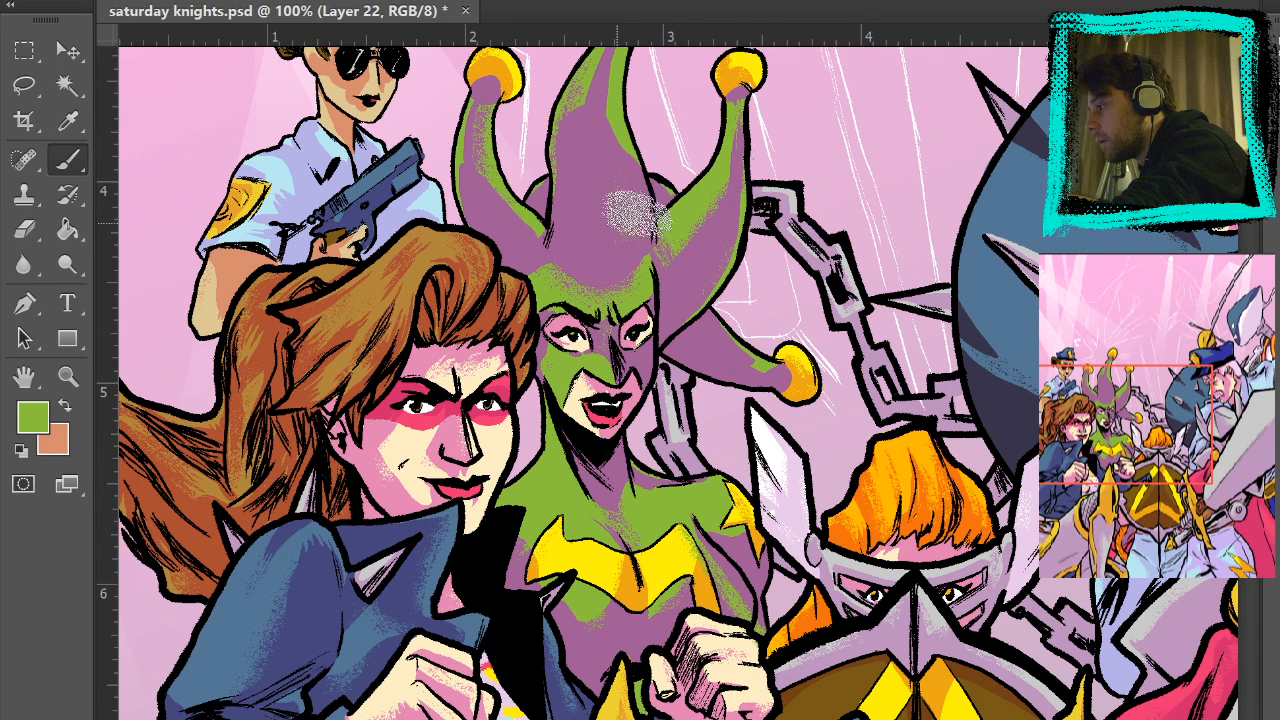
drag(634, 214, 624, 206)
mouse_move(766, 115)
mouse_down()
mouse_move(837, 312)
mouse_move(807, 369)
mouse_up()
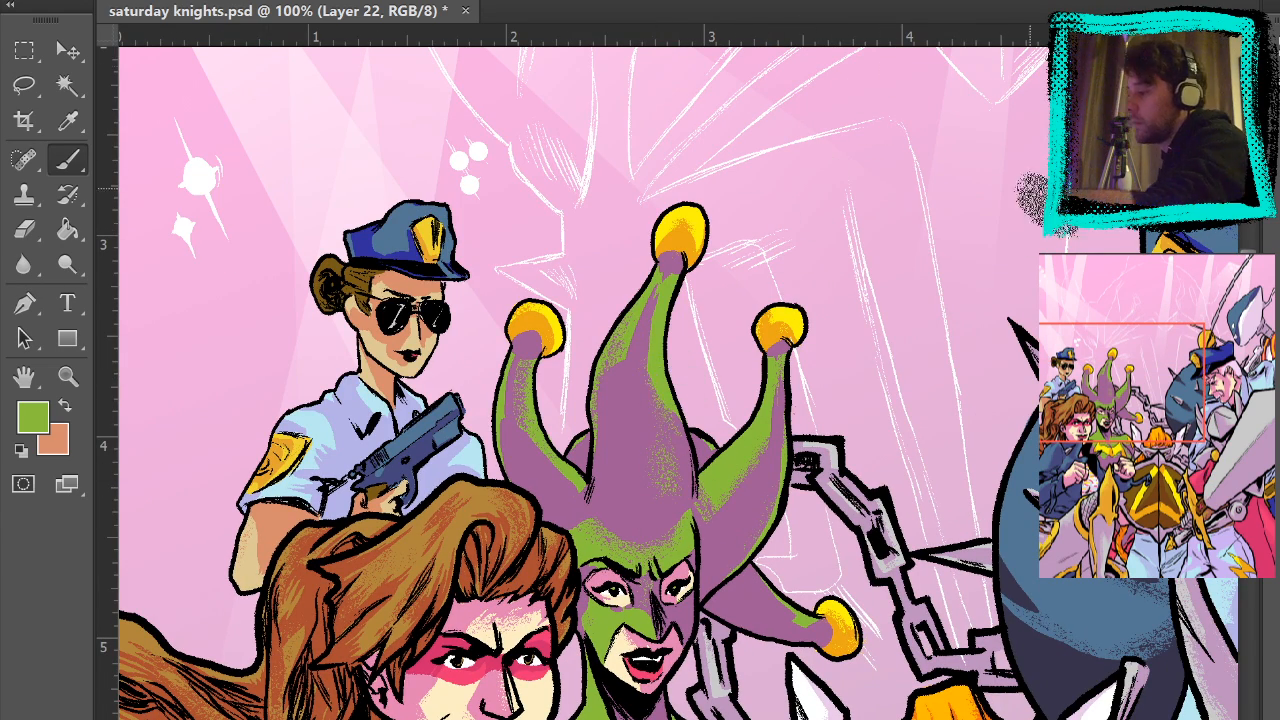
drag(982, 611, 976, 579)
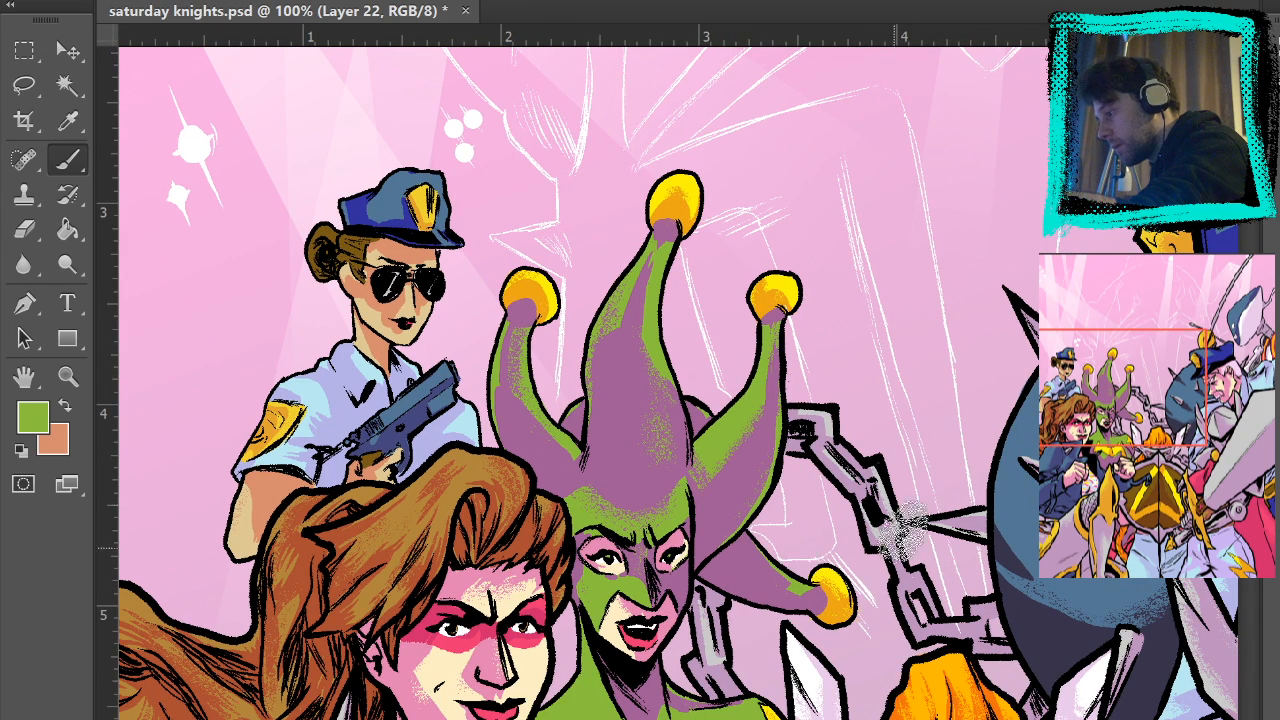
drag(882, 463, 888, 108)
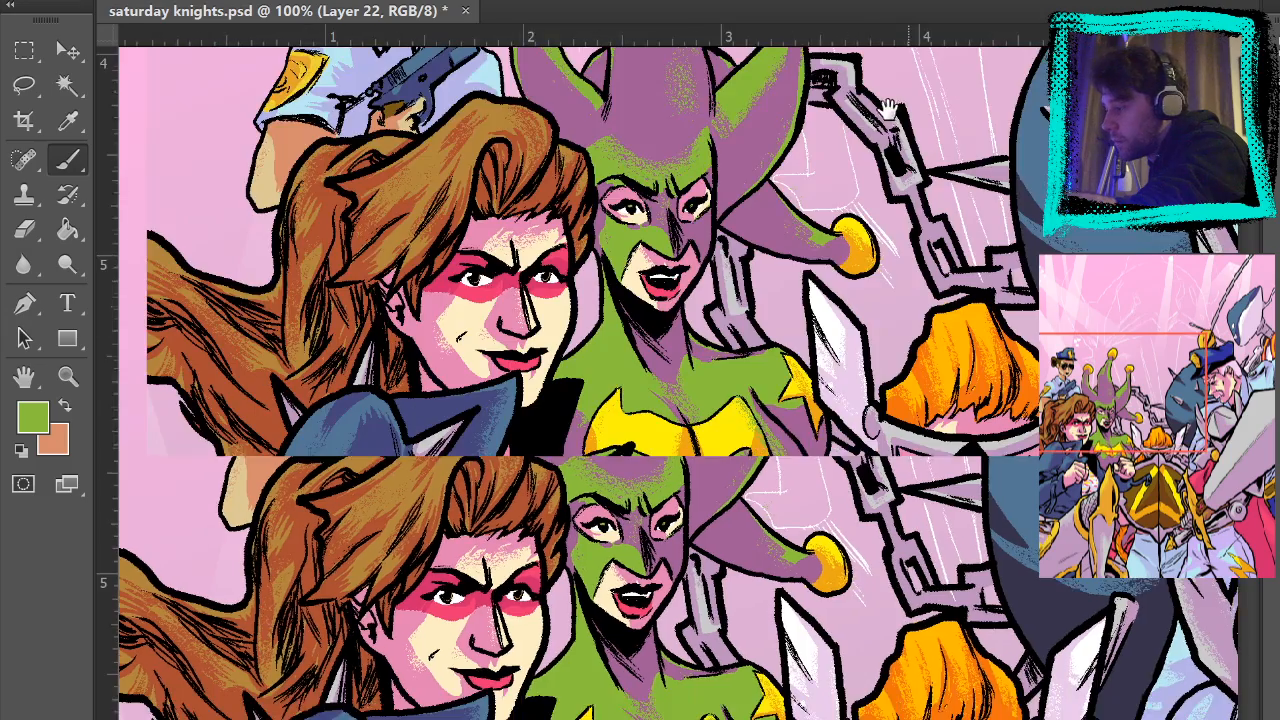
- Sample the jester's green for brushing textured shading onto the torso below the yellow emblem
drag(780, 396, 788, 157)
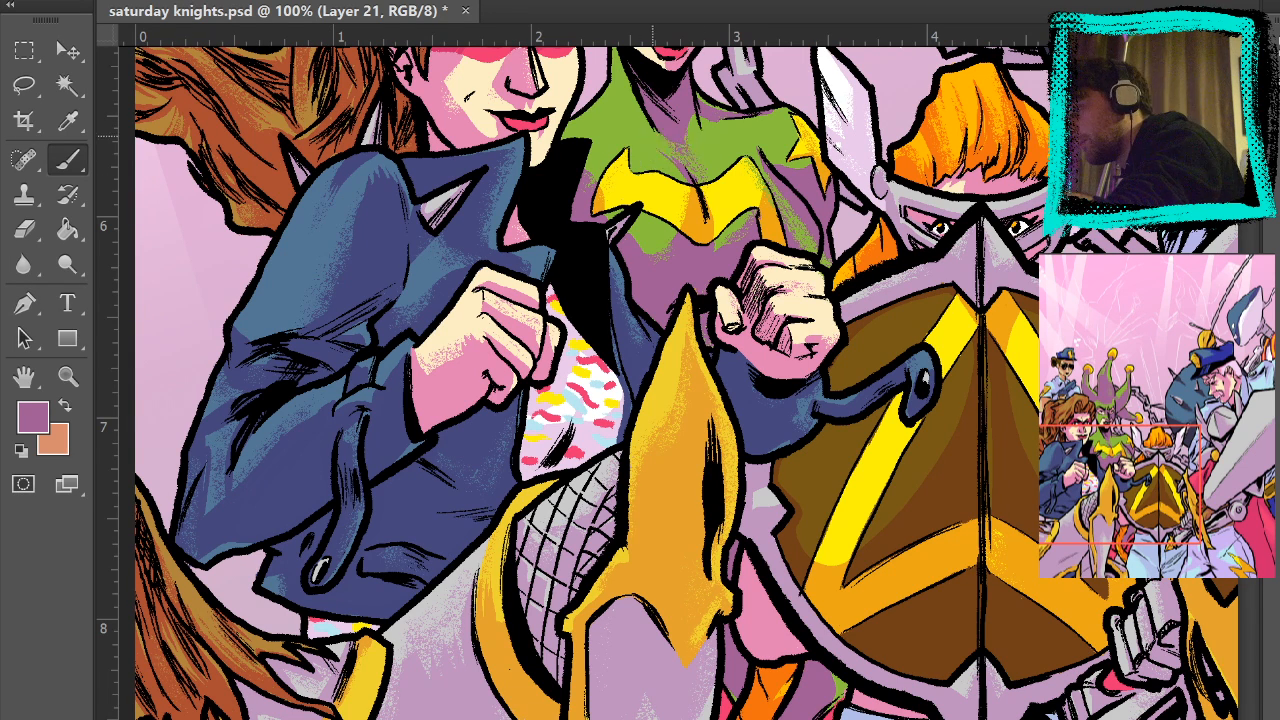
alt+click(643, 136)
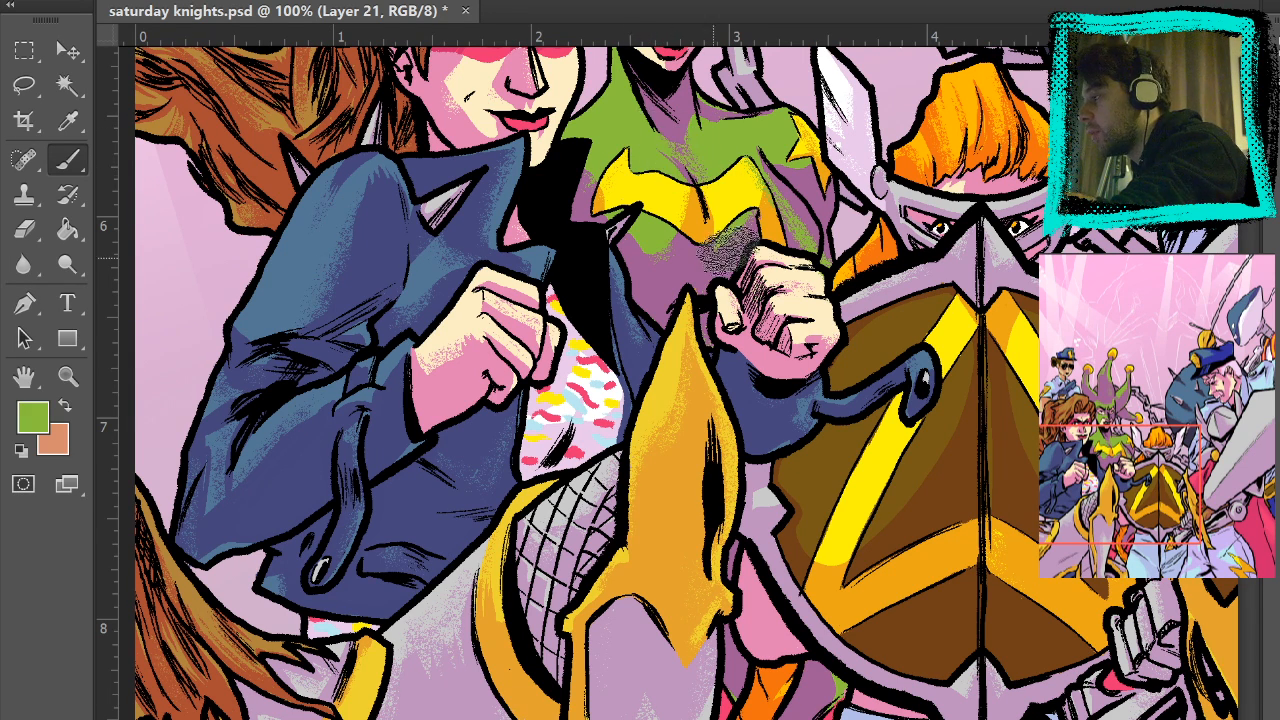
- Examine the jeans, the knights' armour and the brown shield for areas that still need textured shading
drag(743, 371, 675, 30)
drag(822, 467, 777, 404)
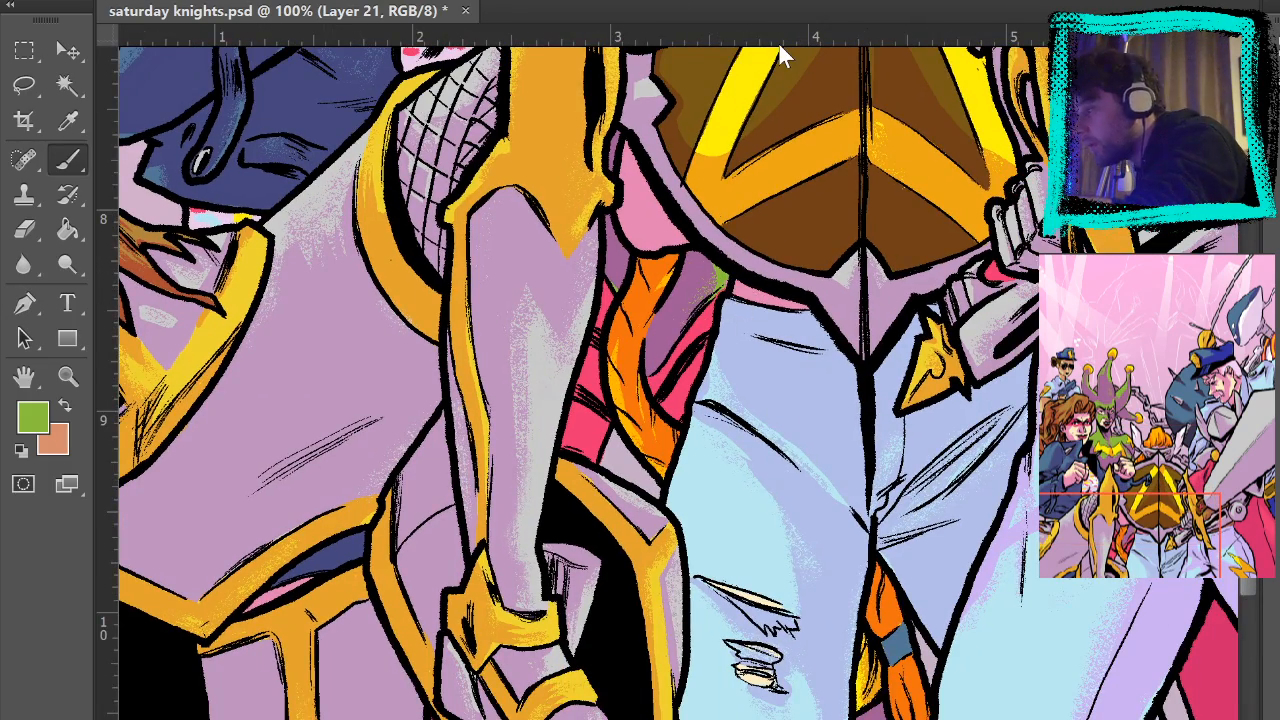
drag(757, 508, 711, 63)
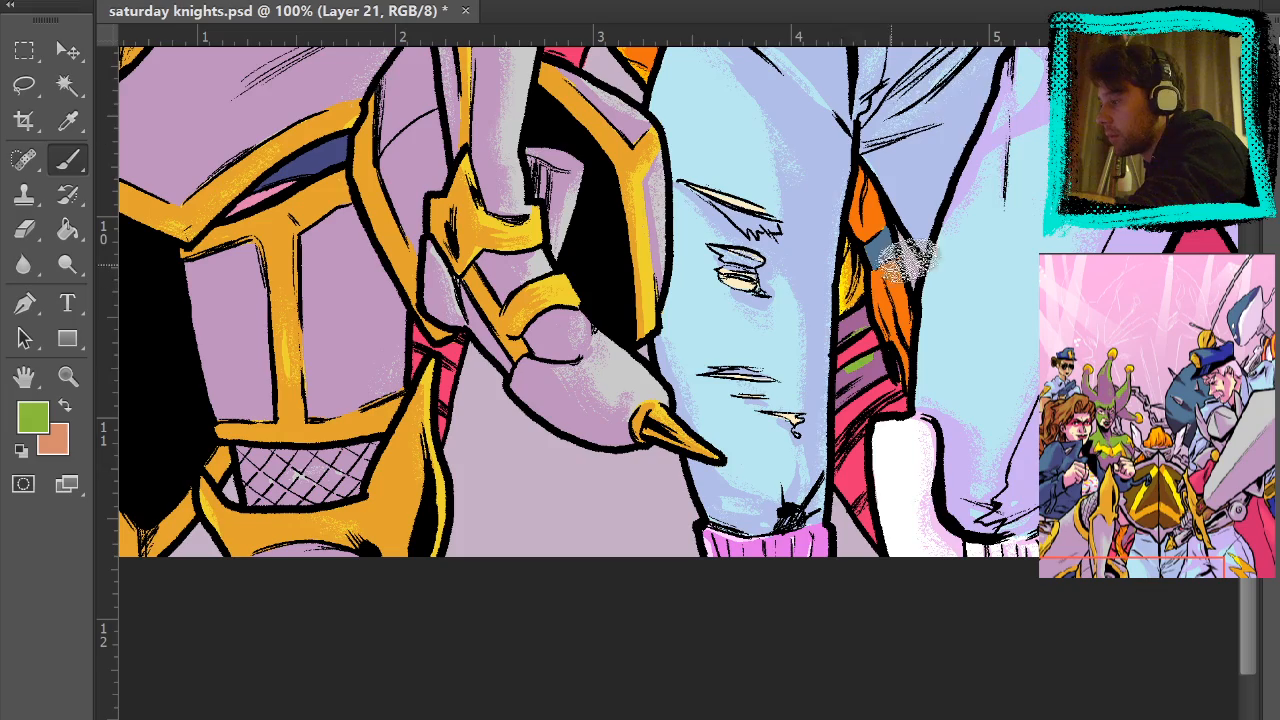
click(866, 128)
drag(890, 348, 935, 612)
drag(846, 268, 880, 498)
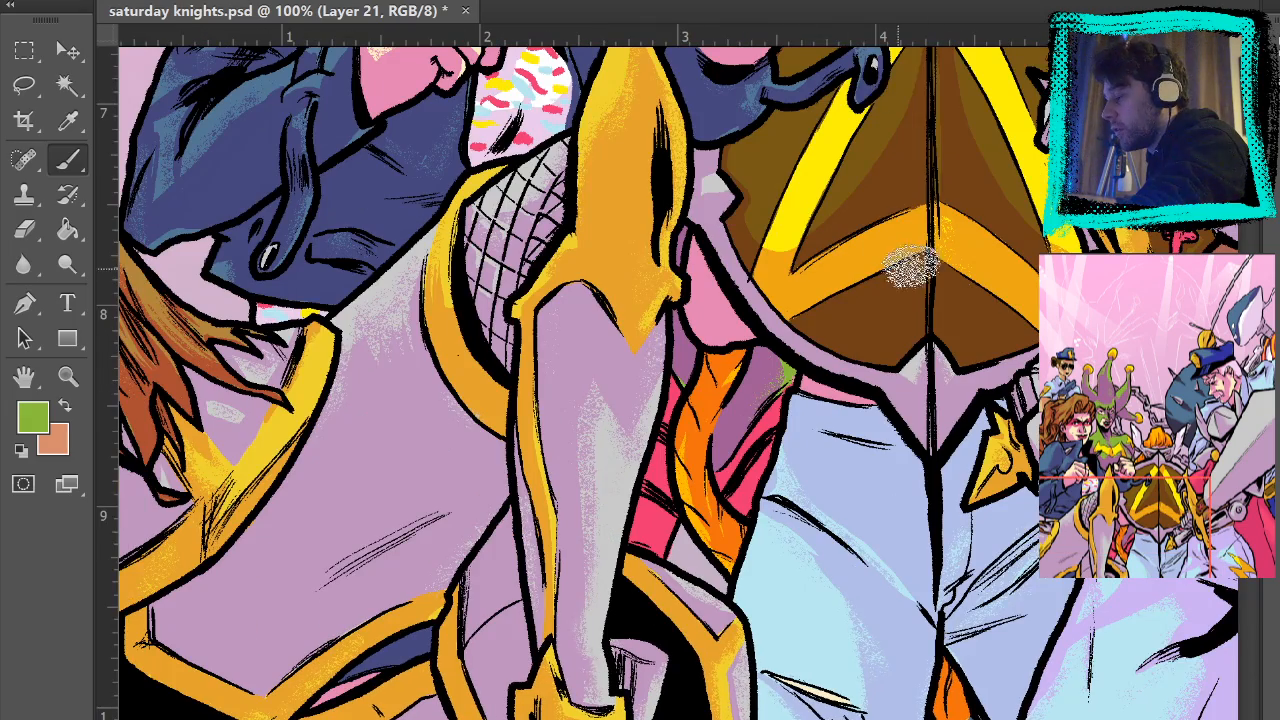
drag(856, 208, 916, 547)
drag(966, 488, 790, 456)
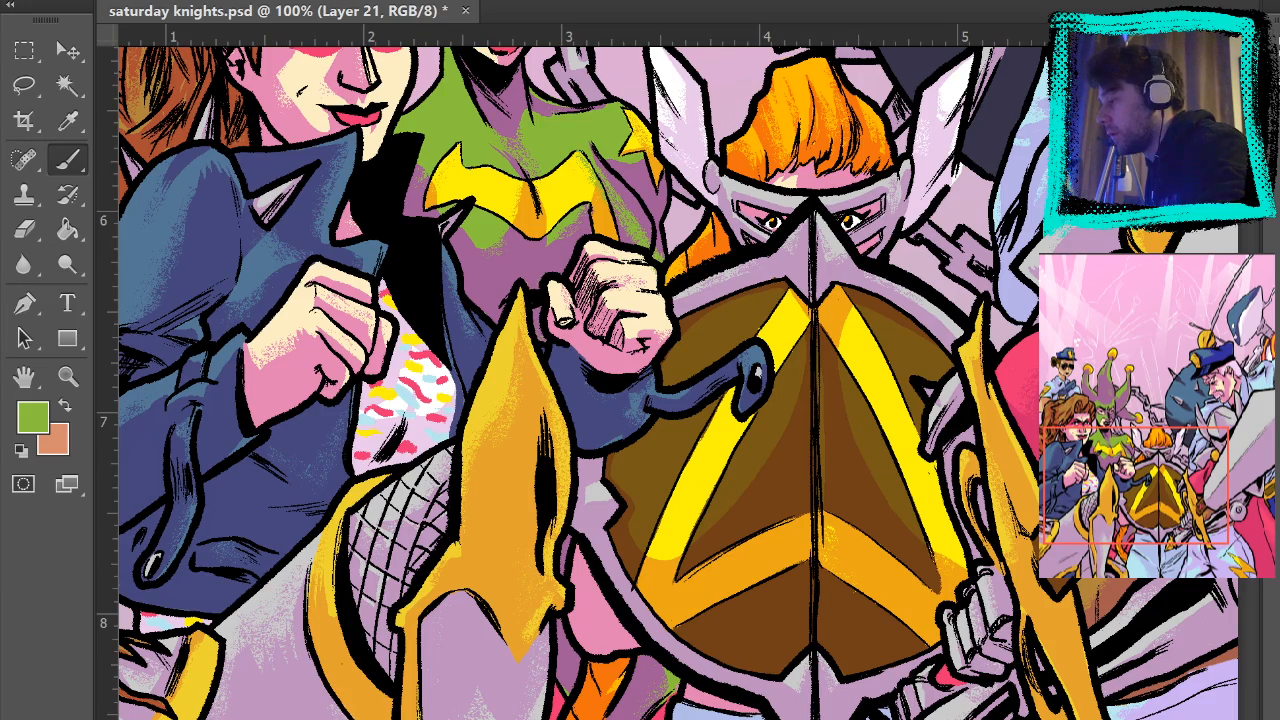
drag(467, 147, 742, 462)
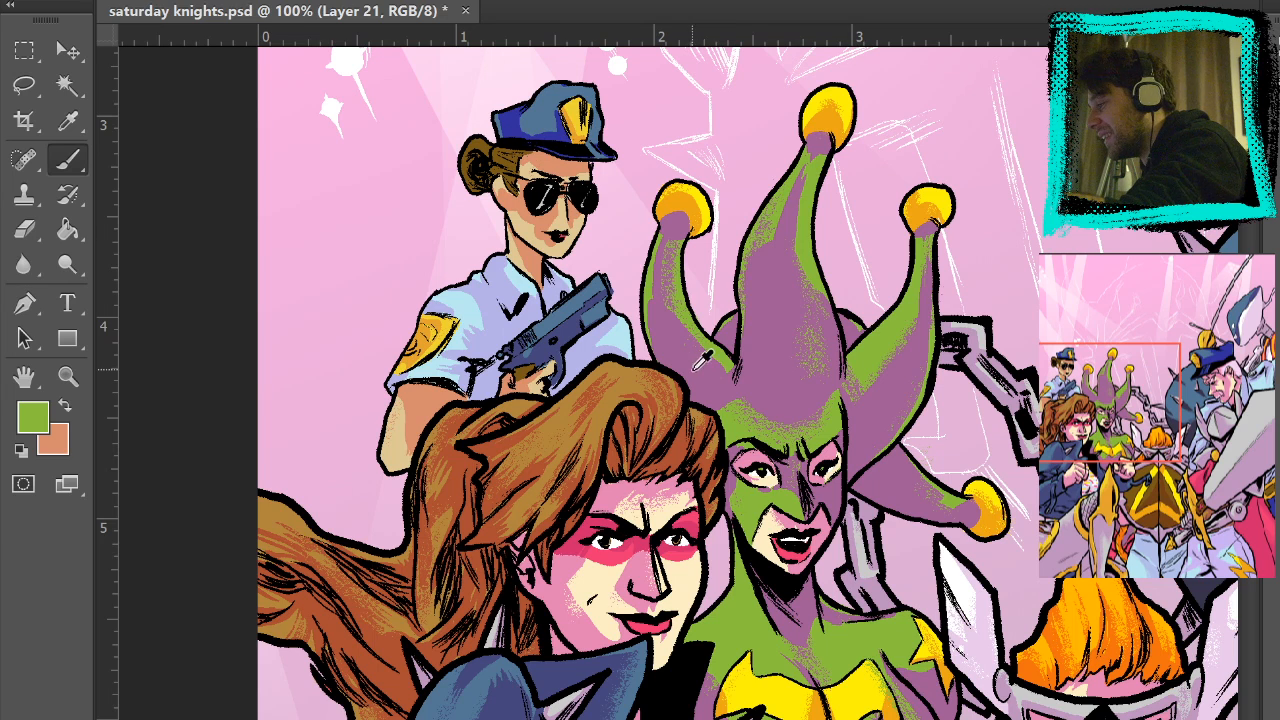
- Sample the light blue of the policewoman's shirt and brush textured highlights onto it around the pistol
alt+click(703, 361)
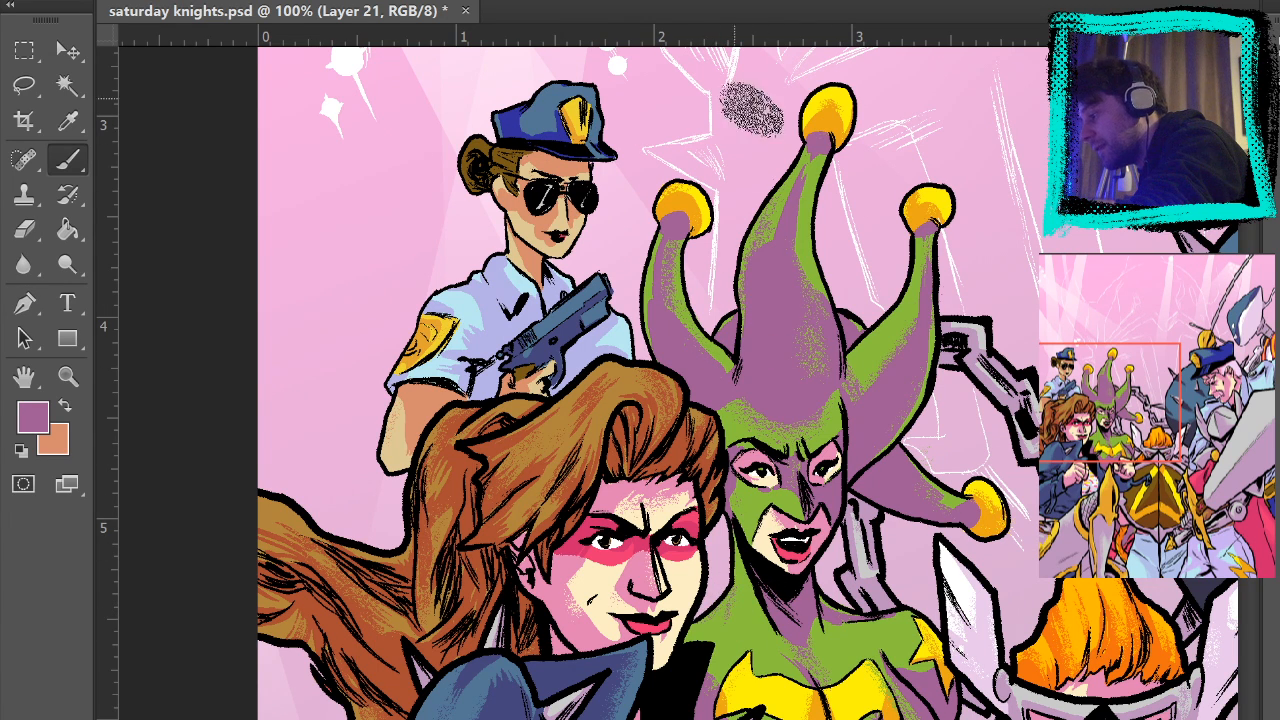
drag(886, 252, 828, 252)
alt+click(513, 323)
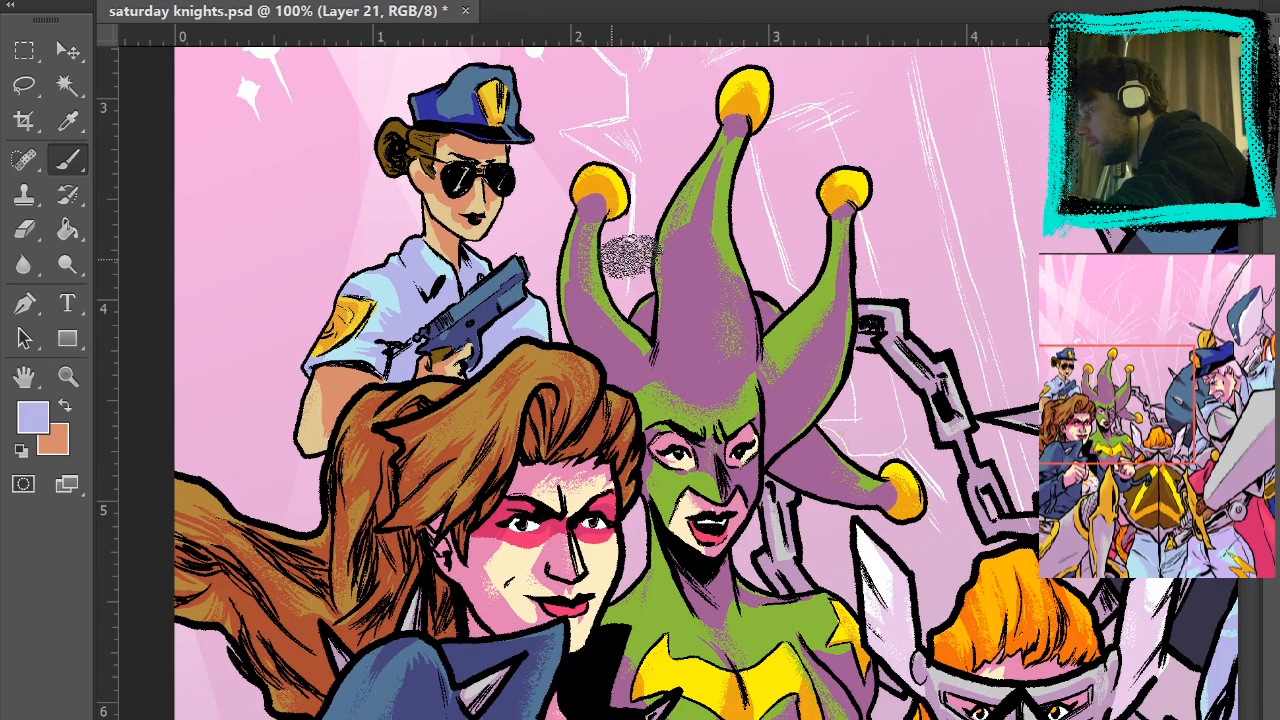
alt+click(546, 312)
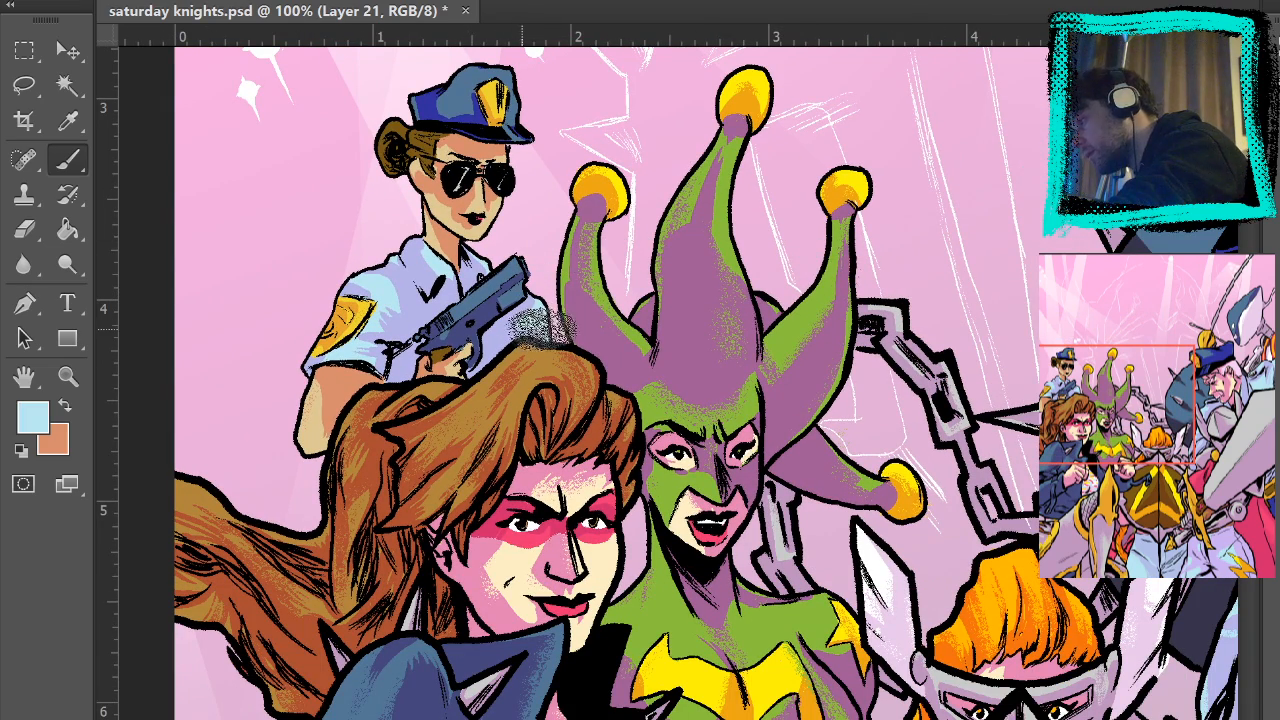
drag(403, 313, 399, 309)
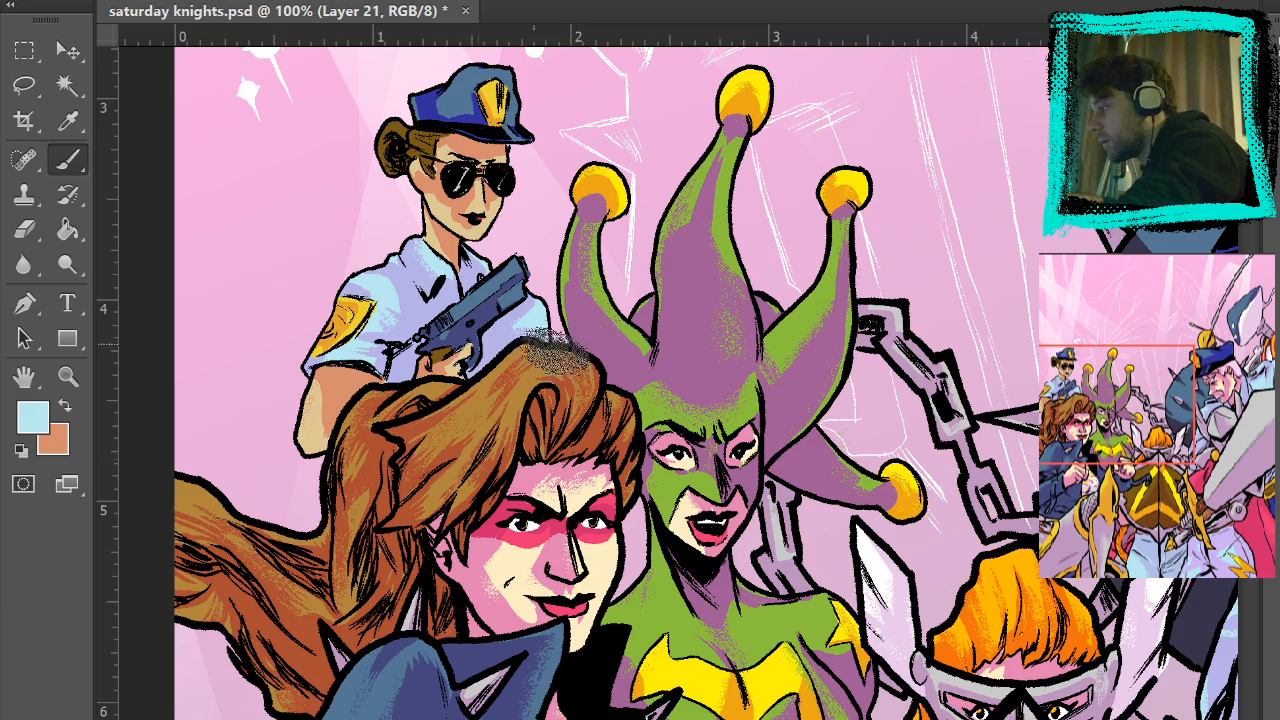
- Examine the blue jacket, shield, large sword, red cape and knight's helmet for remaining hard-edged areas
drag(589, 333, 655, 100)
drag(575, 322, 668, 90)
mouse_move(646, 409)
mouse_down()
mouse_move(646, 383)
mouse_move(505, 131)
mouse_up()
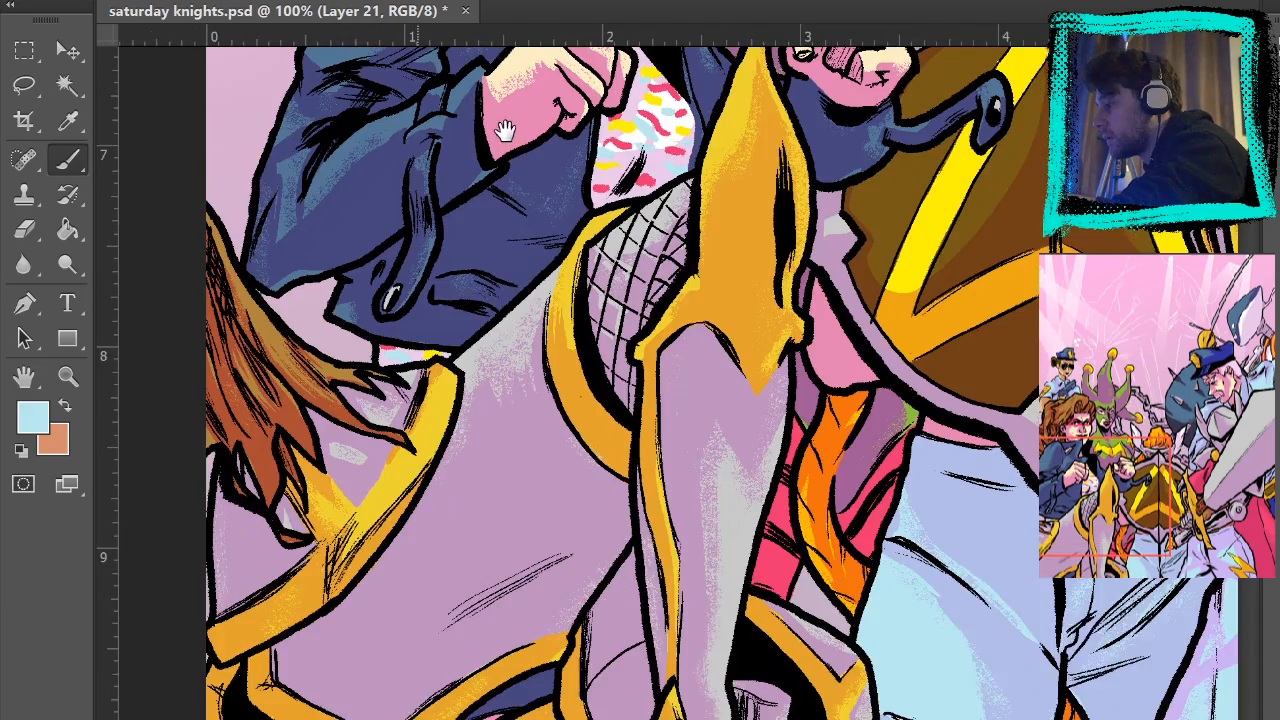
drag(966, 251, 543, 166)
mouse_move(936, 392)
mouse_down()
mouse_move(820, 129)
mouse_move(820, 557)
mouse_up()
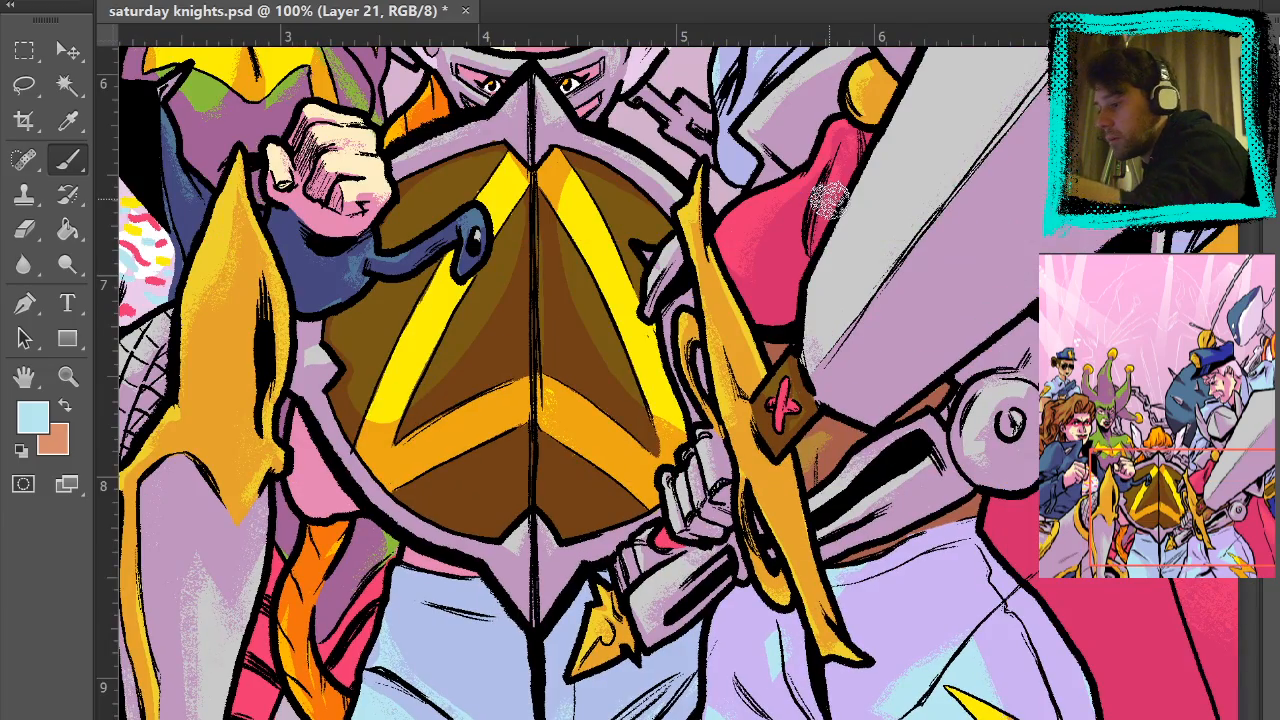
drag(1120, 503, 663, 606)
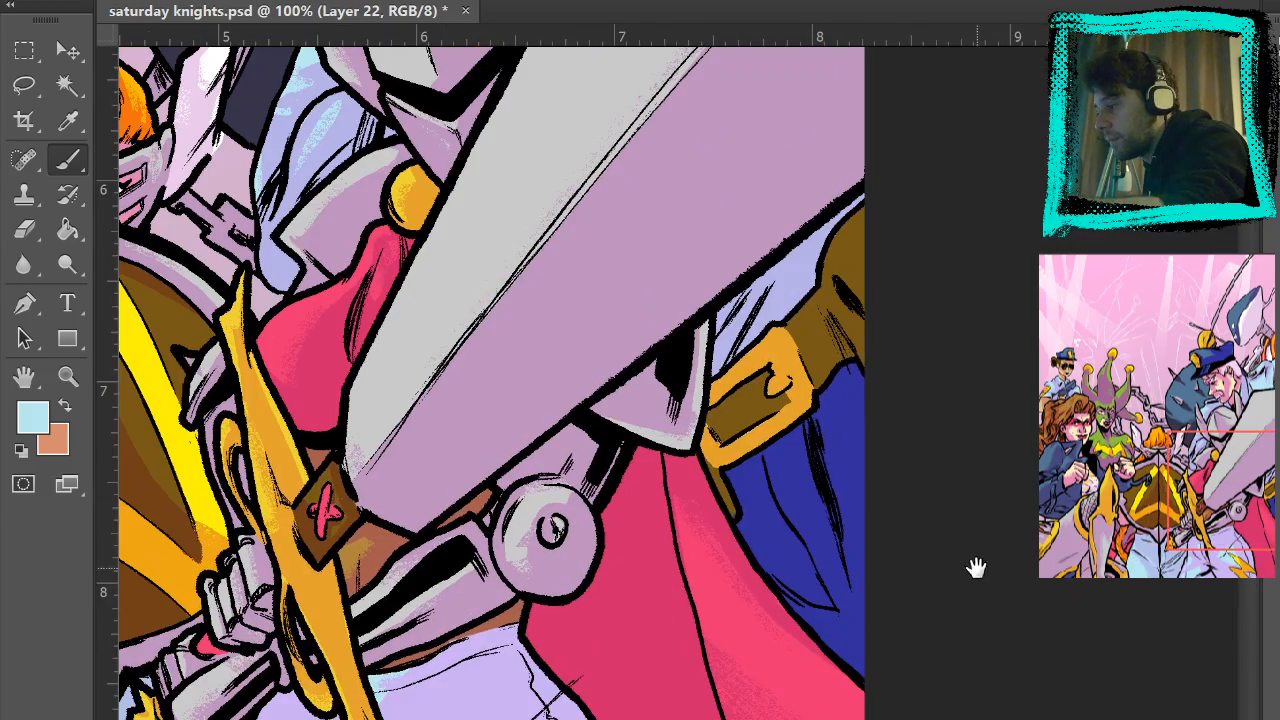
drag(953, 485, 954, 595)
drag(742, 197, 880, 714)
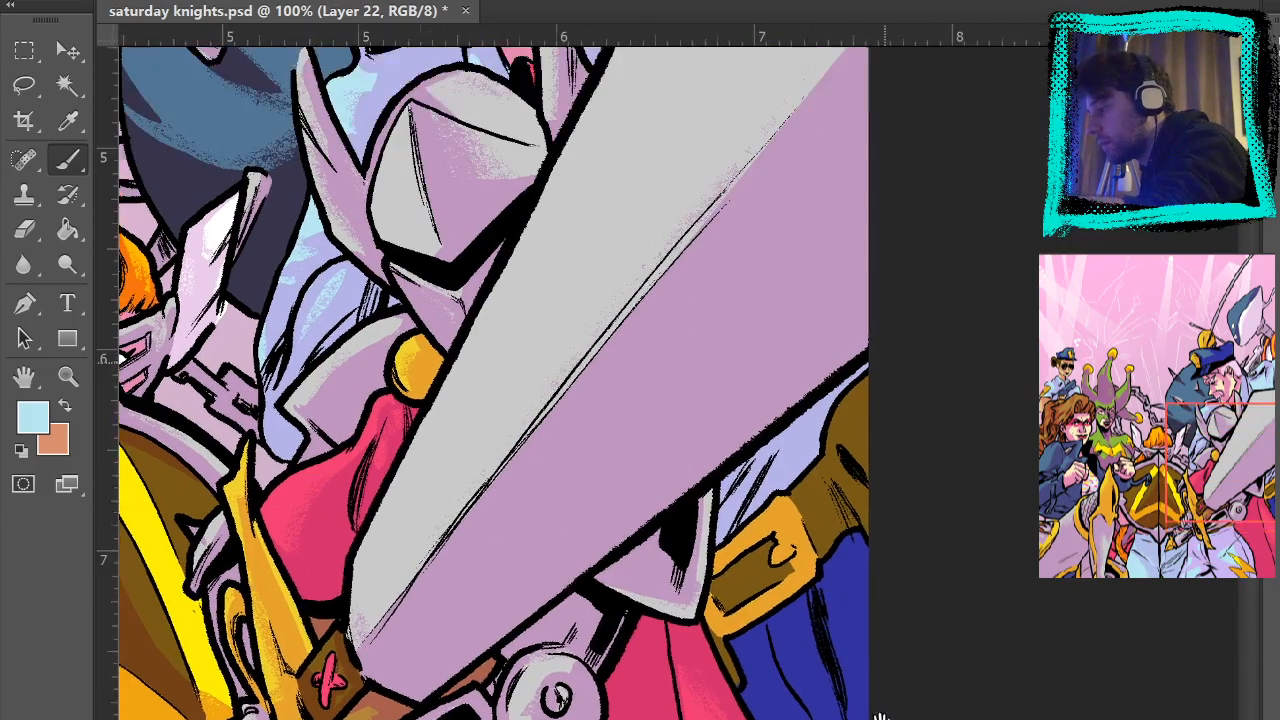
- Sample the steel blue of the older officer's cap and brush textured highlights onto the dark blue trousers beside the red cape
drag(714, 385, 782, 578)
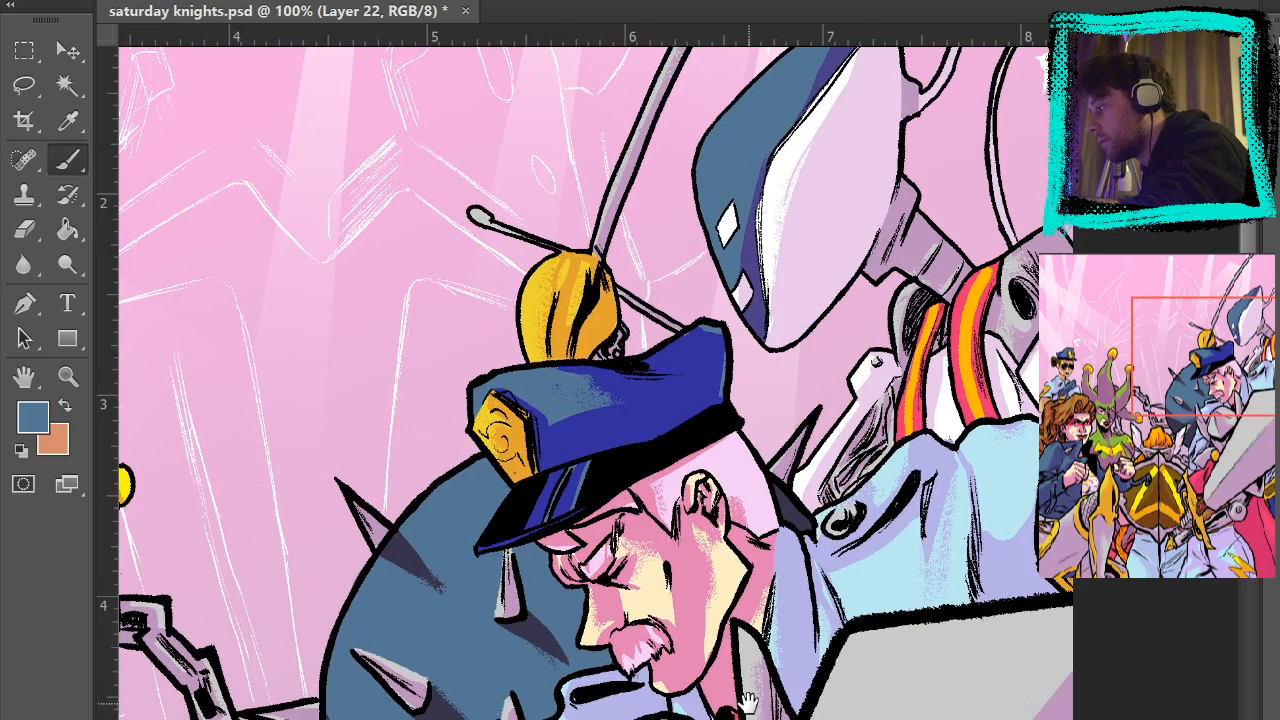
drag(748, 703, 637, 189)
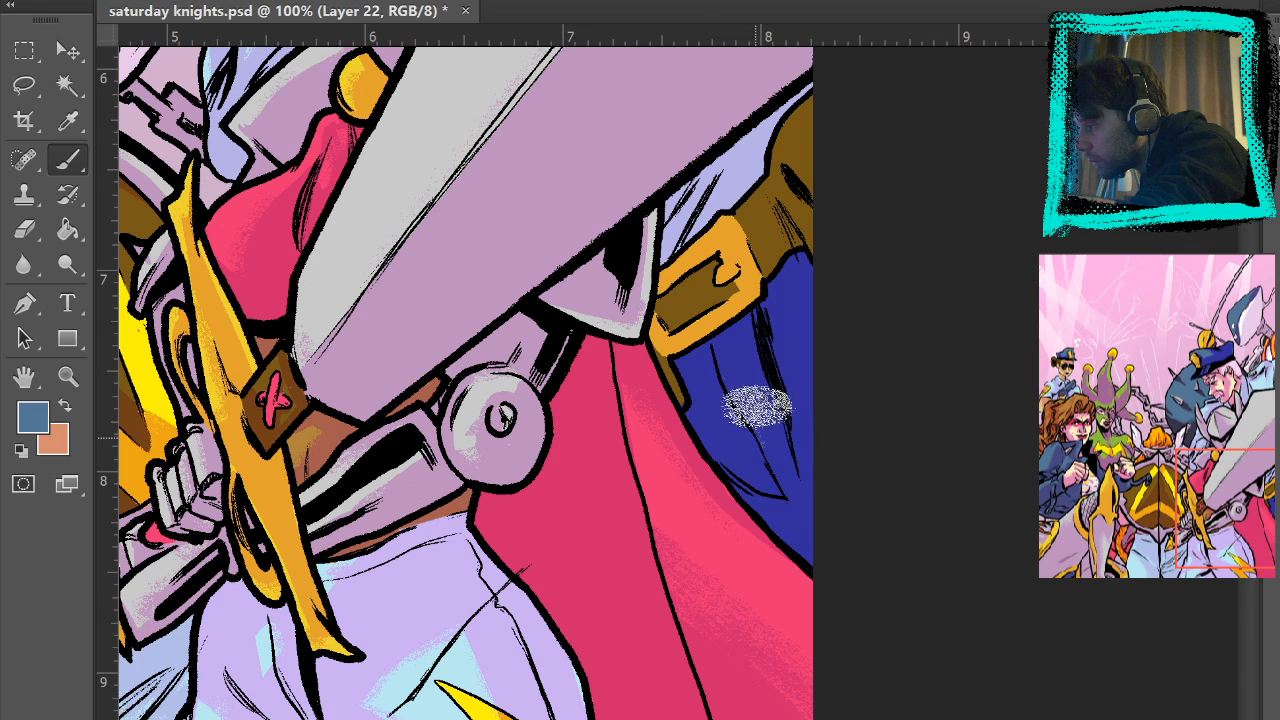
drag(757, 407, 766, 421)
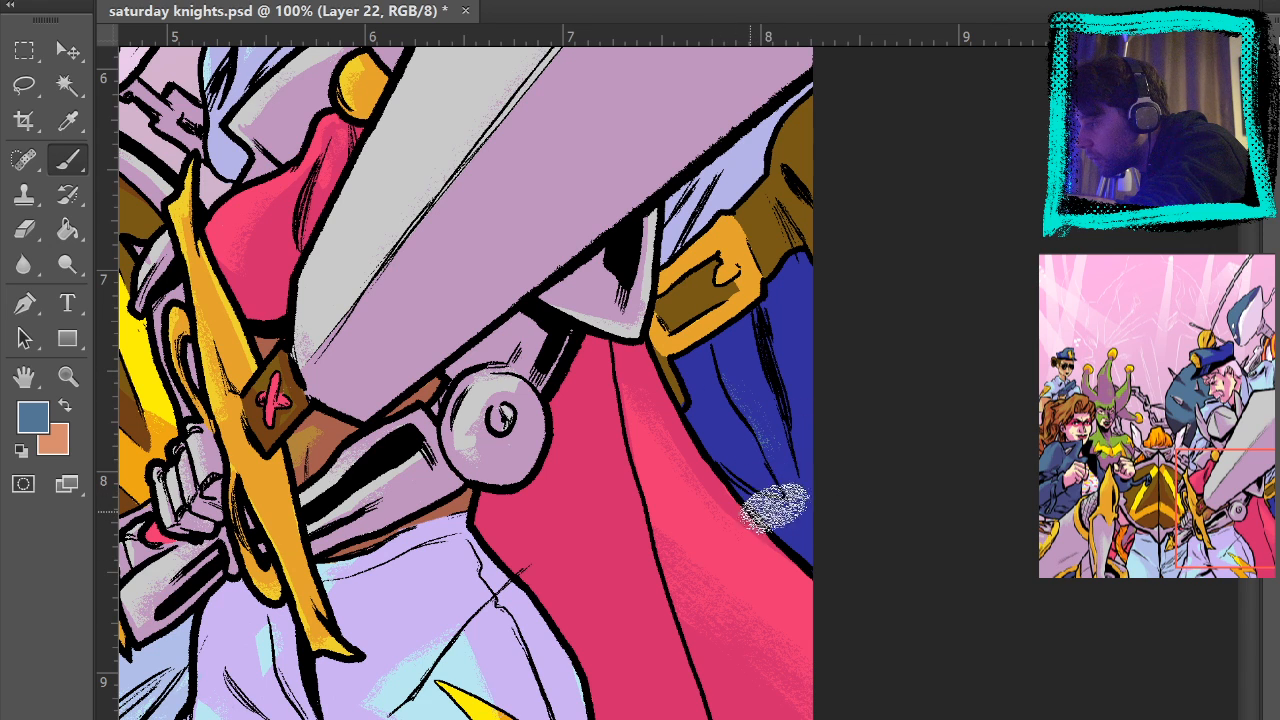
drag(795, 403, 793, 592)
- Brush textured light blue highlights onto the officer's shirt above the brown belt, and sample the gold knob's yellow for the buckle
drag(668, 165, 724, 360)
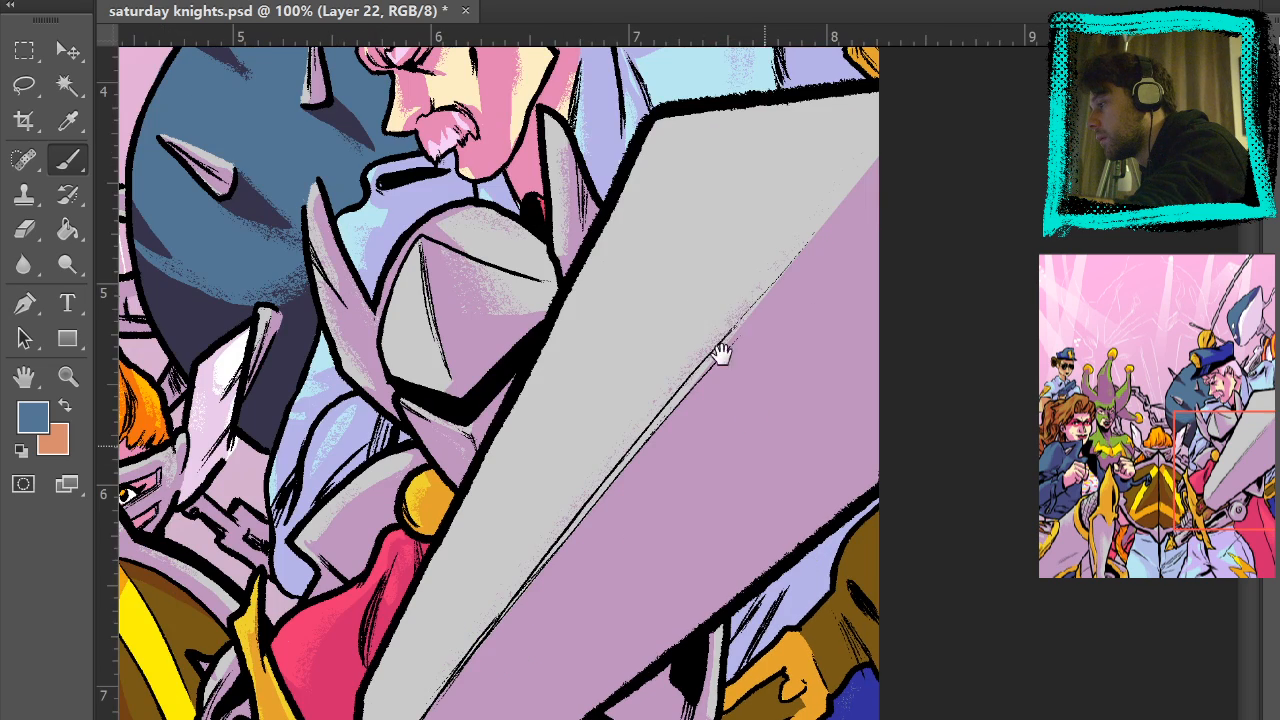
alt+click(656, 88)
drag(749, 305, 743, 271)
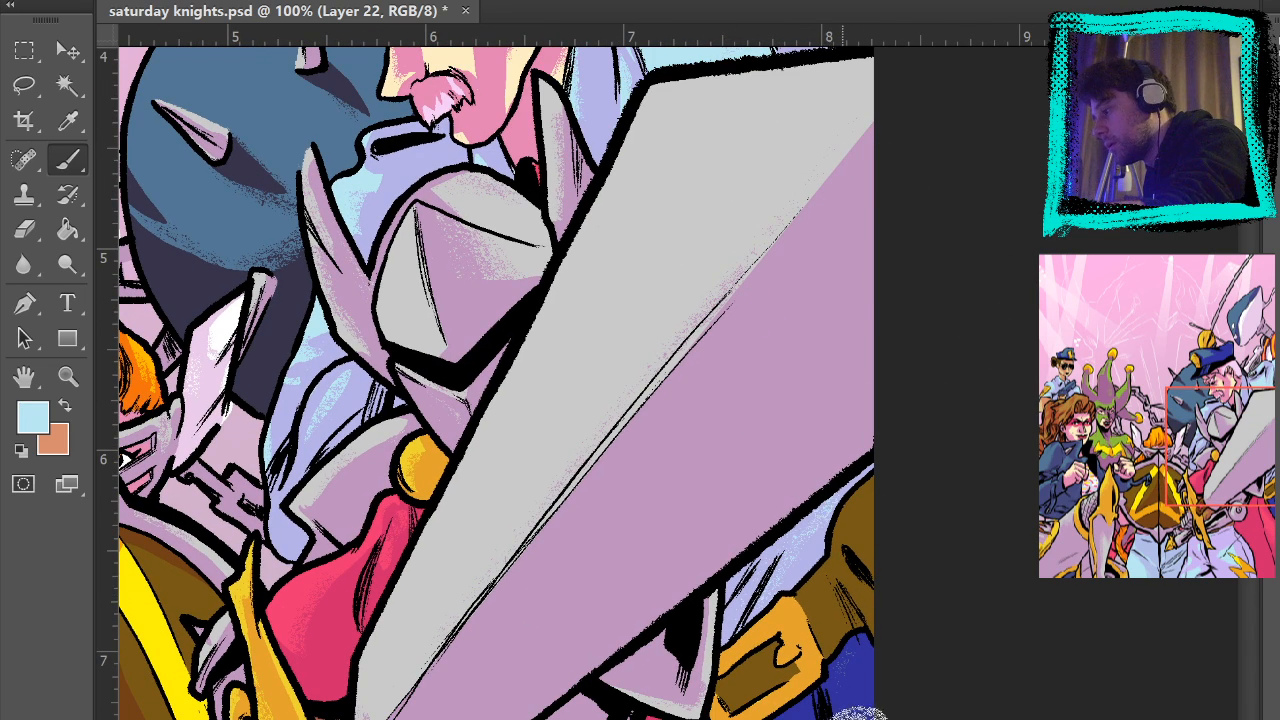
alt+click(412, 452)
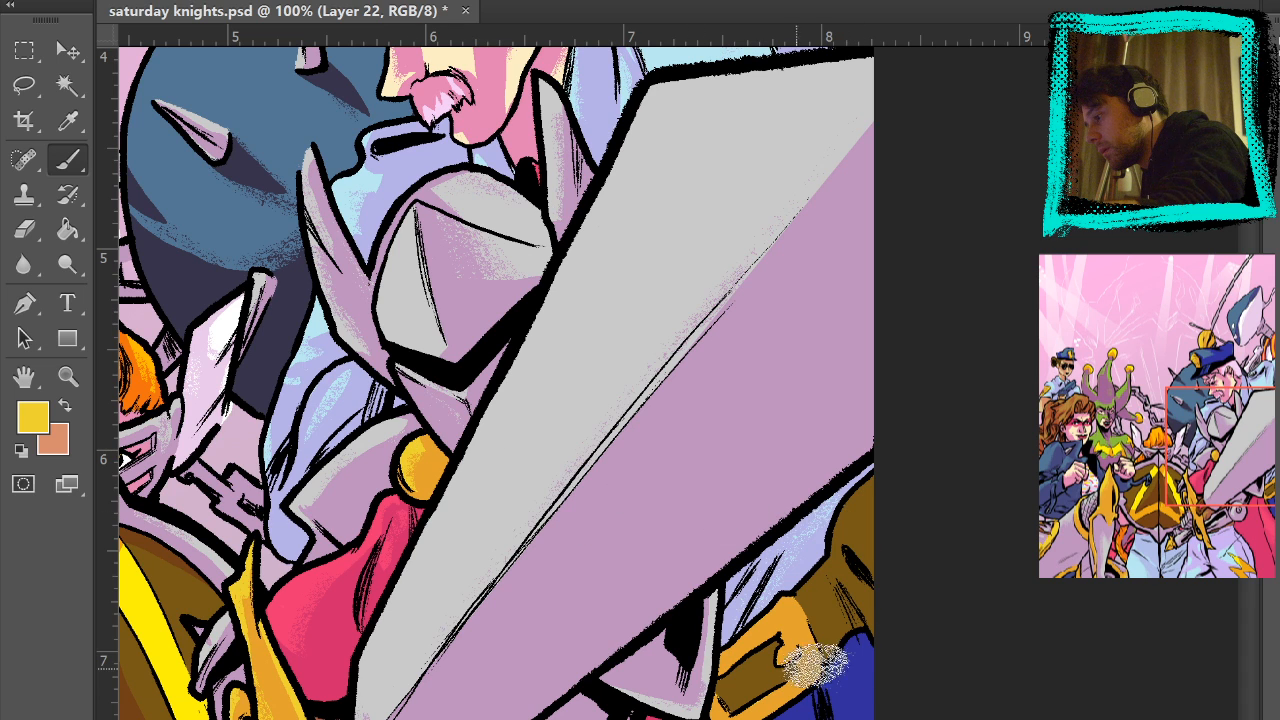
- Brush textured yellow highlights onto the belt buckle beside the large grey blade
mouse_move(800, 623)
mouse_down()
mouse_move(829, 669)
mouse_move(819, 644)
mouse_up()
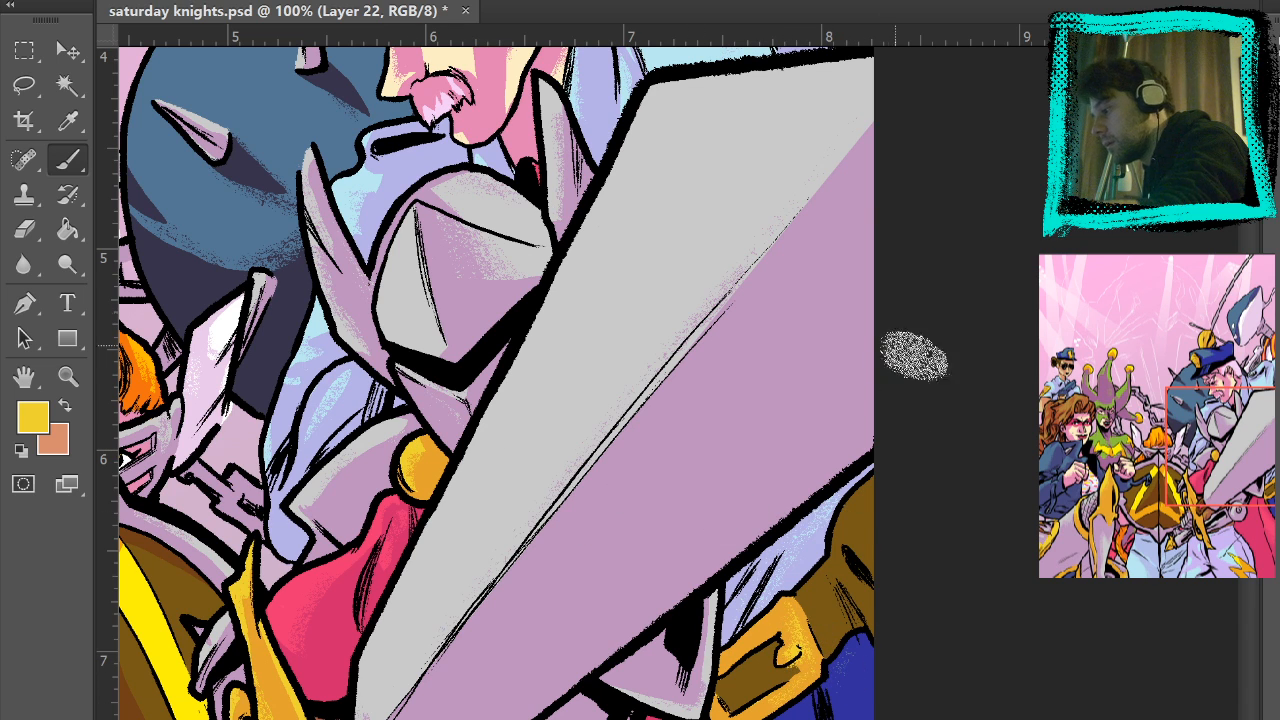
key(ctrl+0)
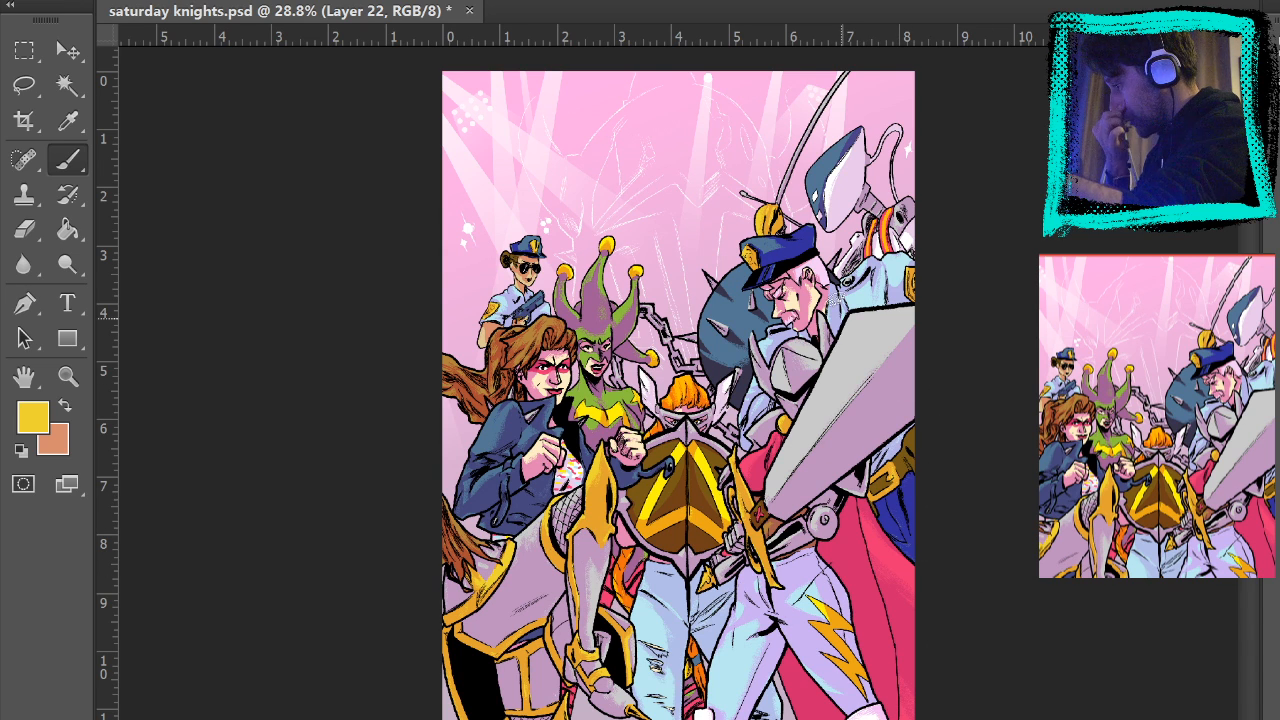
- Sample white and brush textured highlights onto the blue-and-white pod and the machinery above the officer's shoulder
click(68, 376)
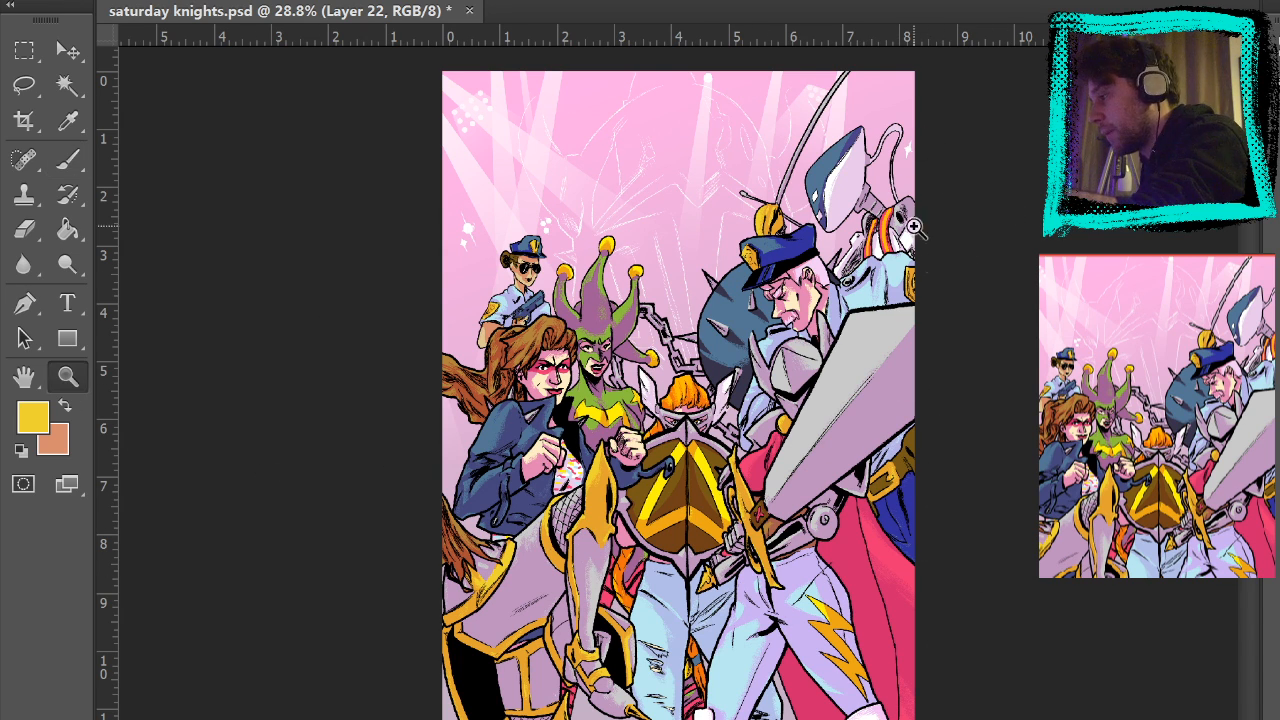
click(885, 236)
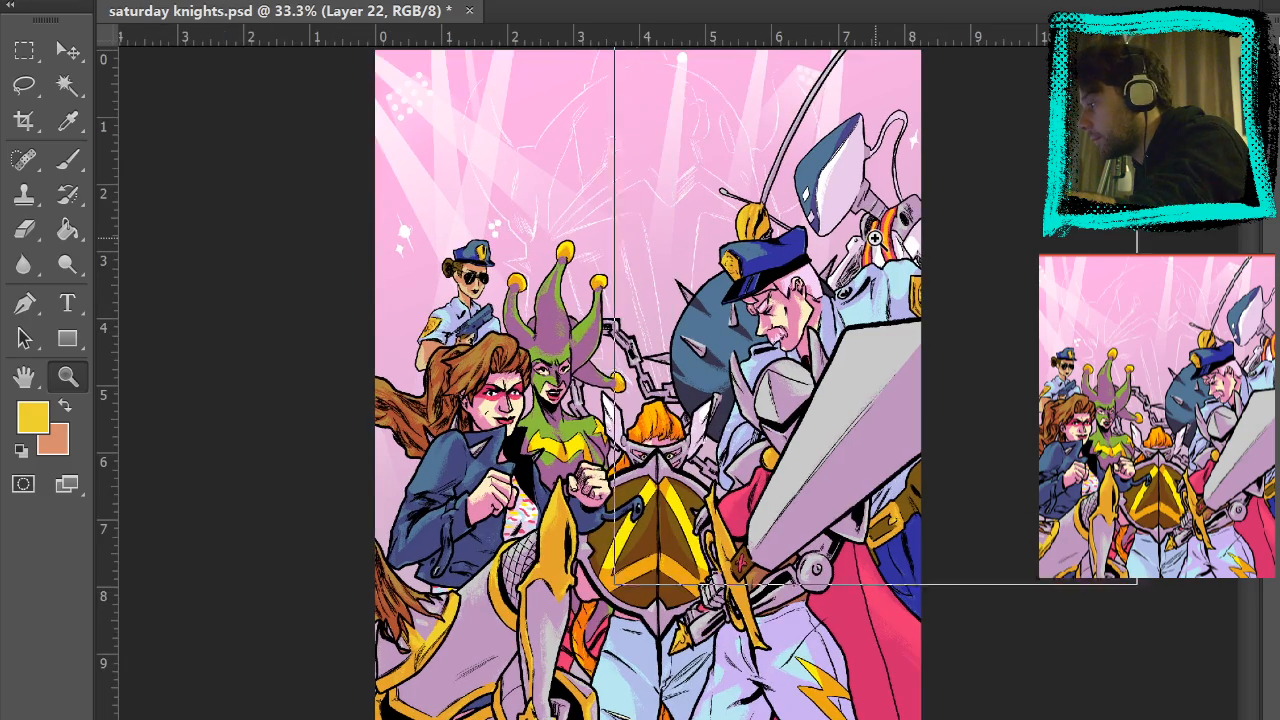
click(885, 236)
click(885, 236)
click(885, 236)
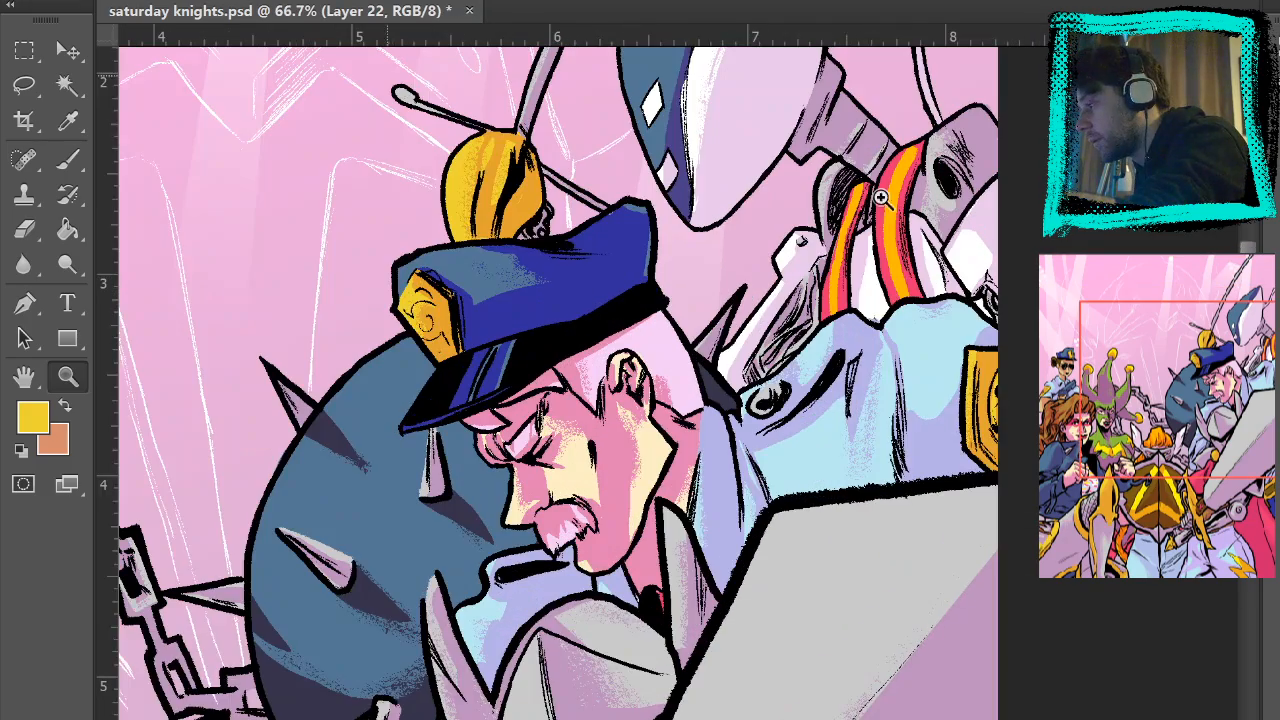
scroll(750, 243, up, 5)
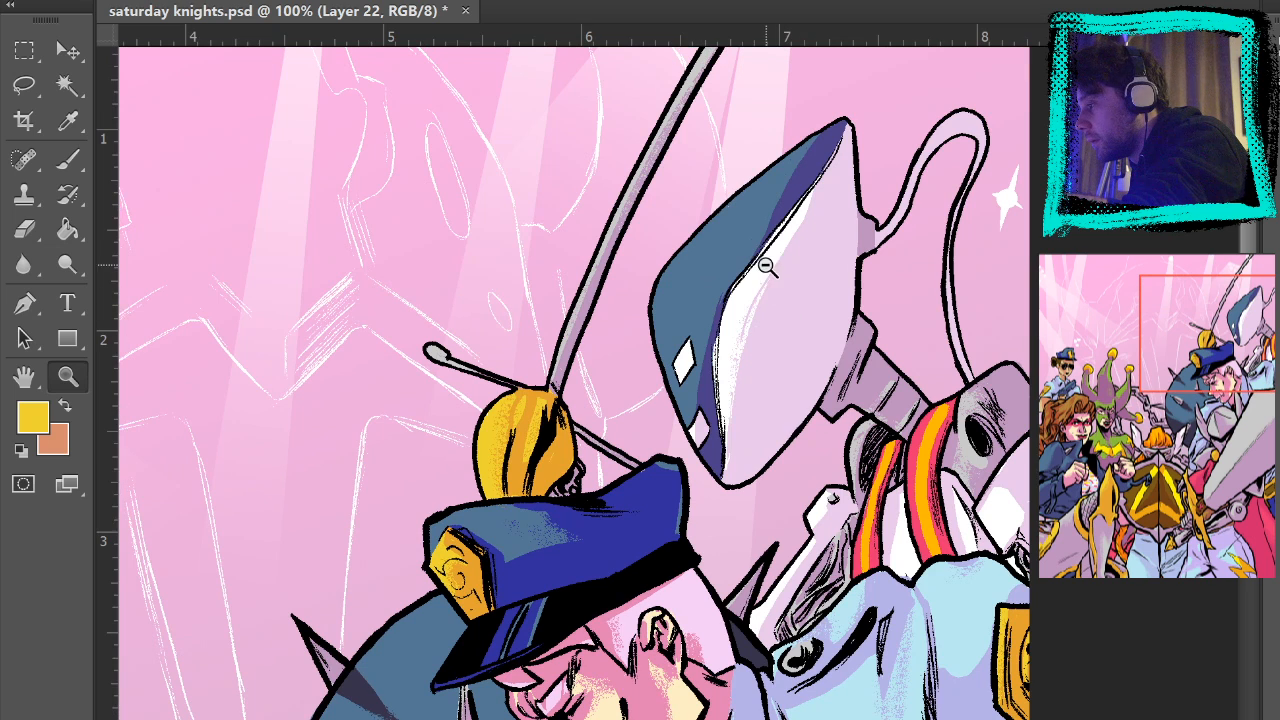
key(b)
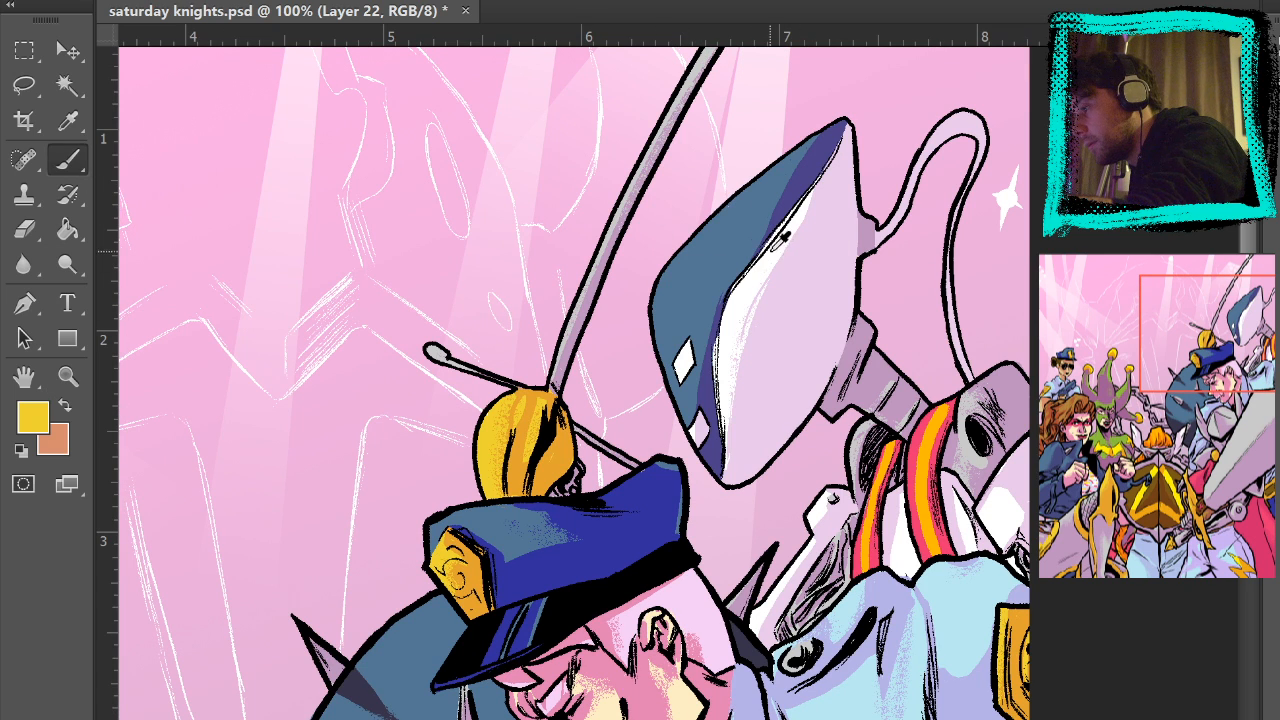
alt+click(772, 250)
drag(820, 226, 804, 240)
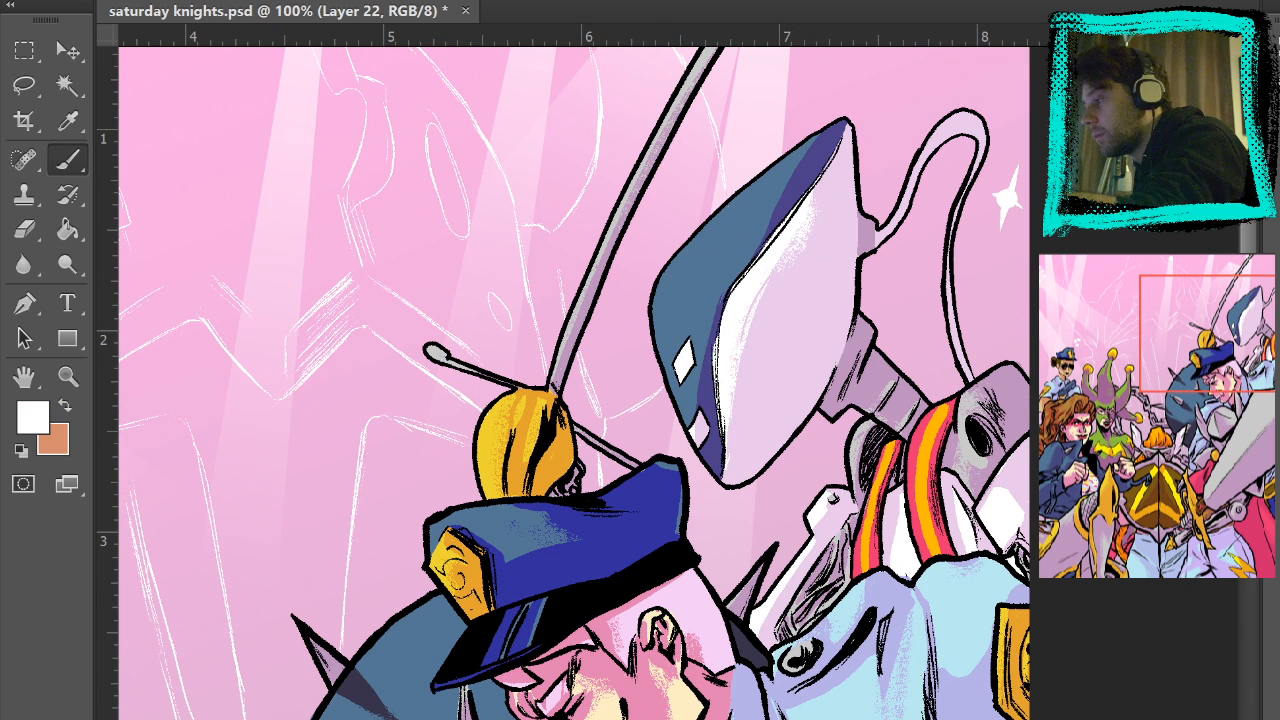
mouse_move(1014, 512)
mouse_down()
mouse_move(1013, 481)
mouse_move(1010, 516)
mouse_up()
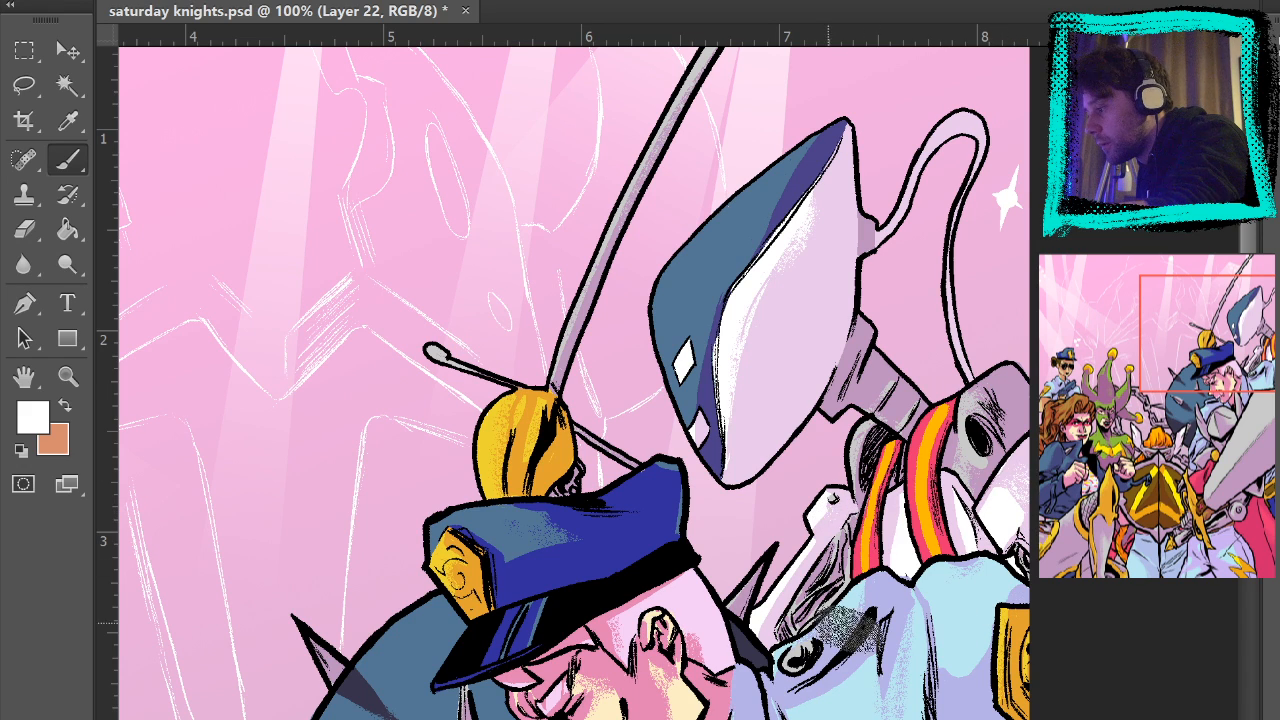
- Sample the lighter blue of the moustached officer's cap and brush a textured transition into its darker blue
drag(839, 667, 918, 370)
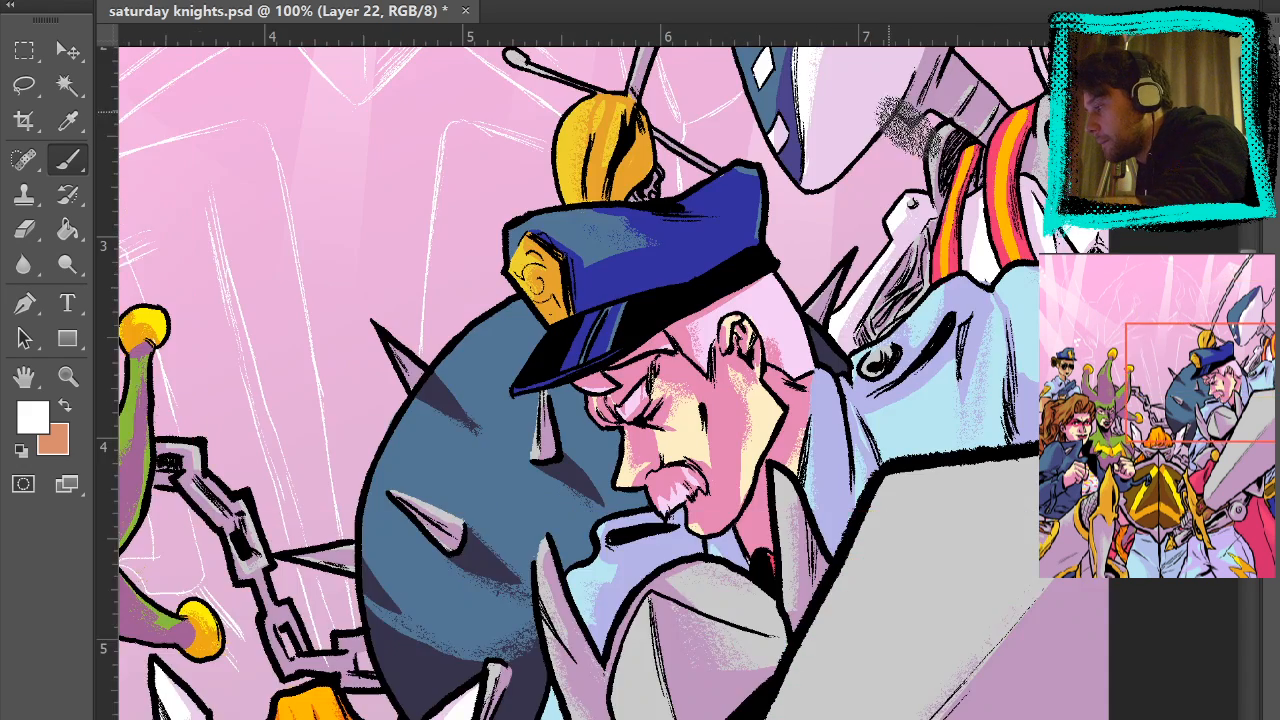
alt+click(604, 248)
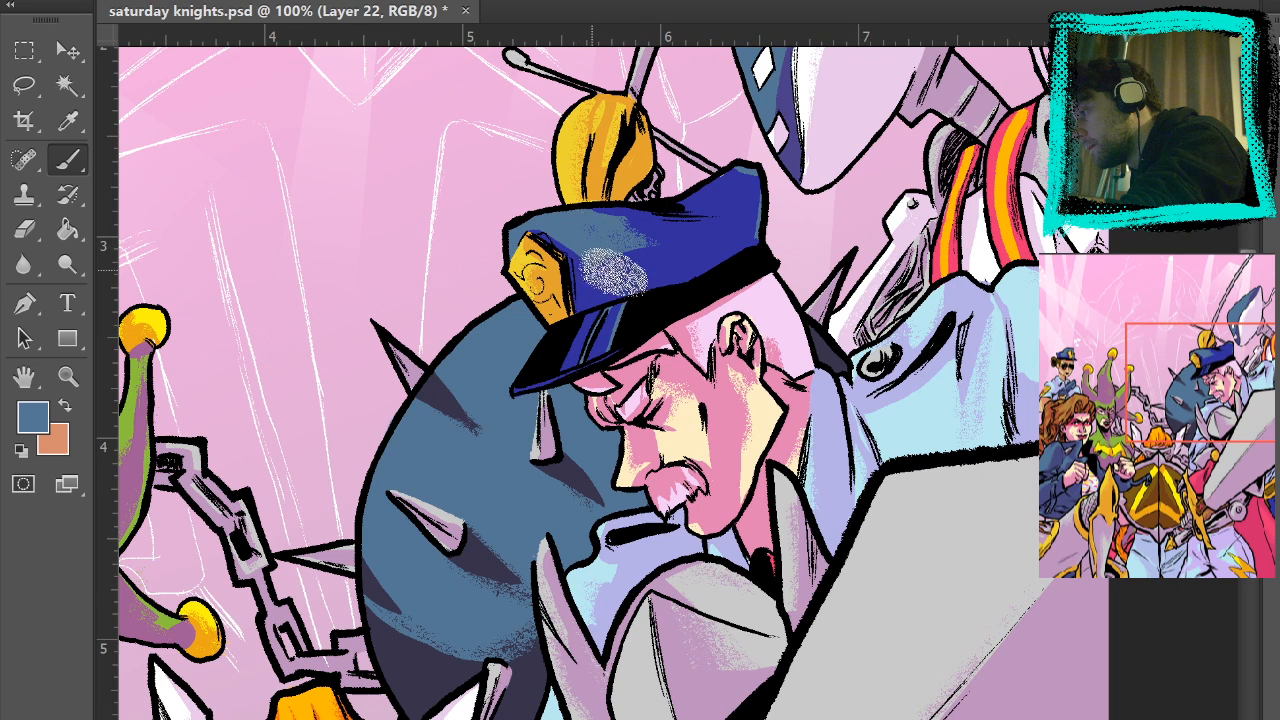
mouse_move(633, 261)
mouse_down()
mouse_move(617, 261)
mouse_move(599, 225)
mouse_up()
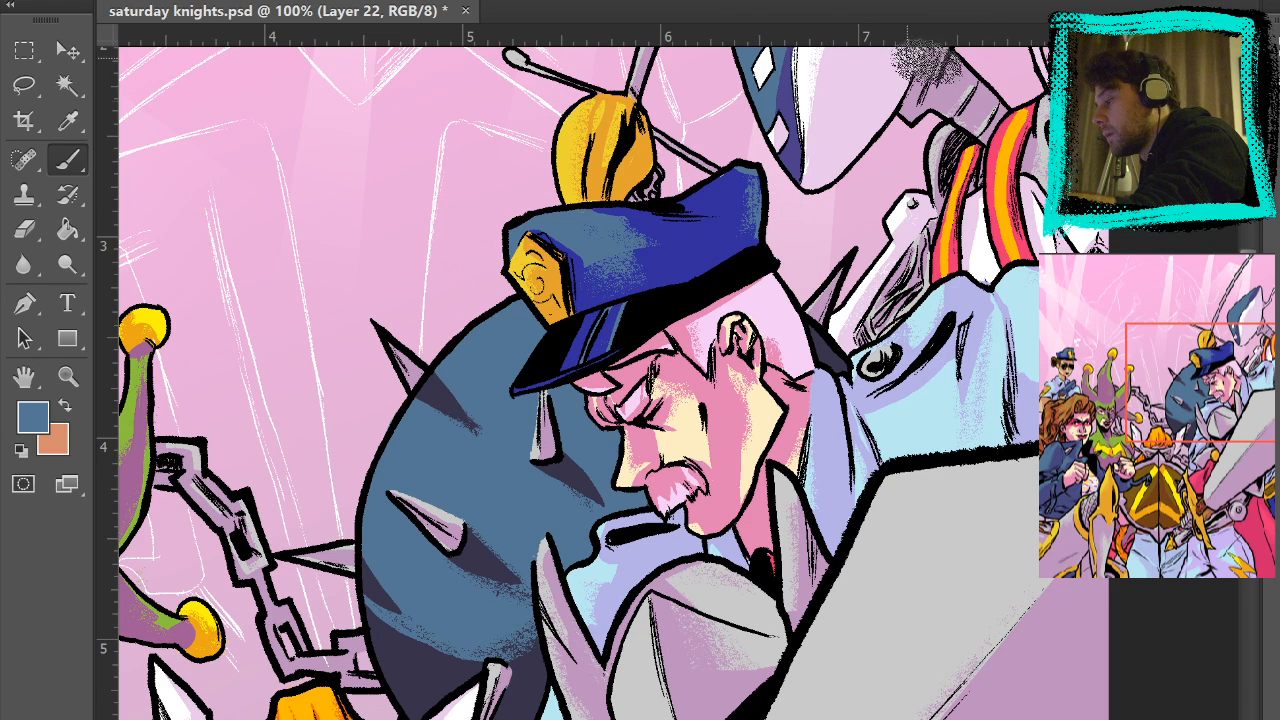
- Sample the dark navy shadow, brush textured shading onto the lower part of the selected spiked ball, and clear the selection
scroll(859, 76, down, 5)
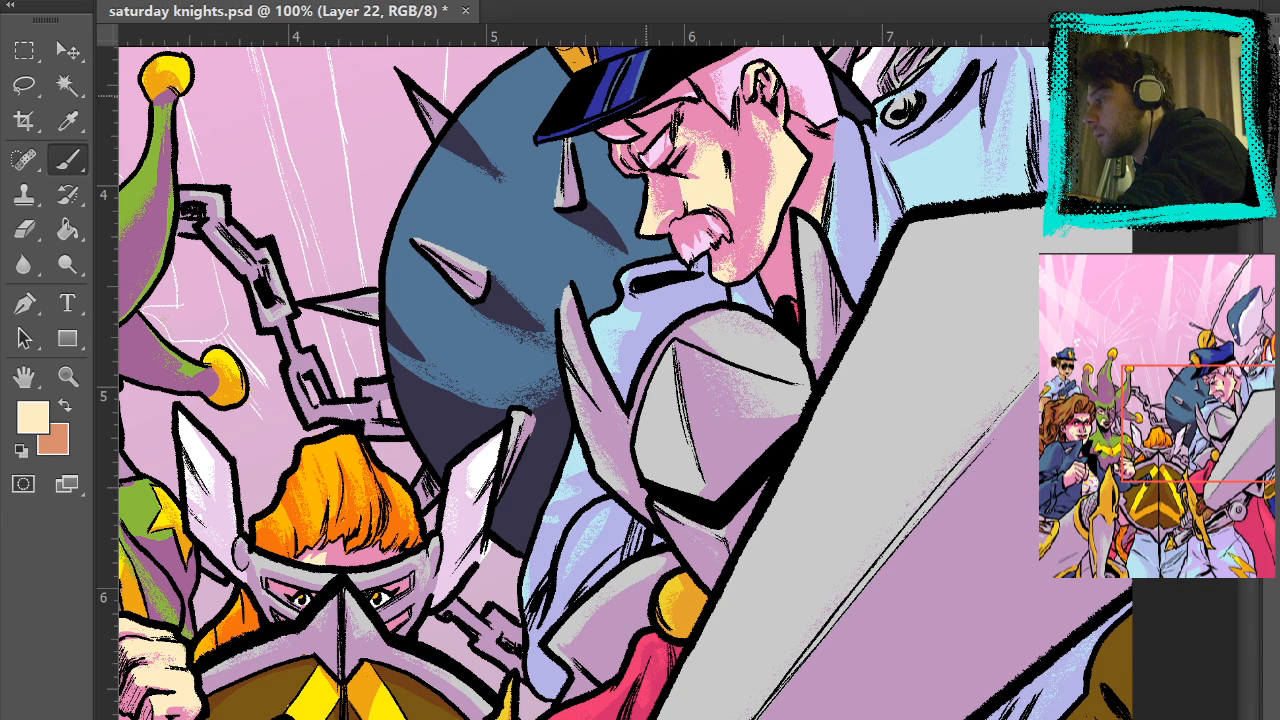
drag(907, 219, 943, 436)
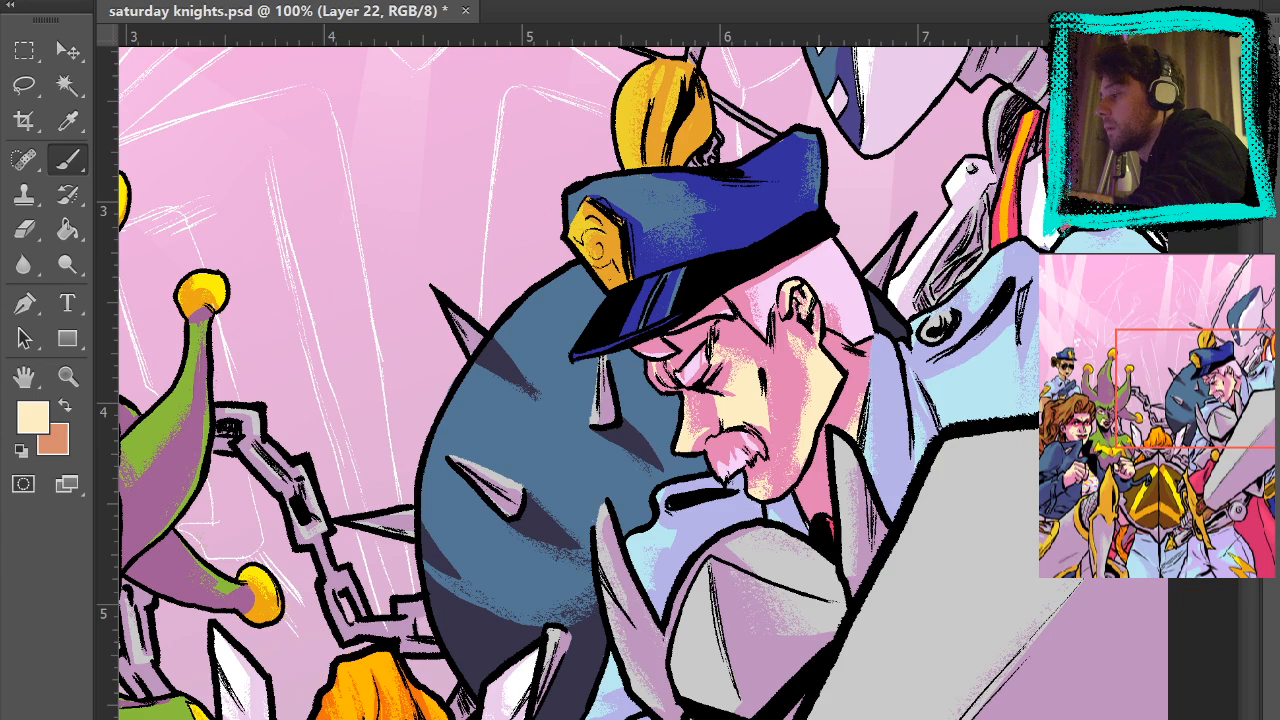
drag(583, 523, 793, 240)
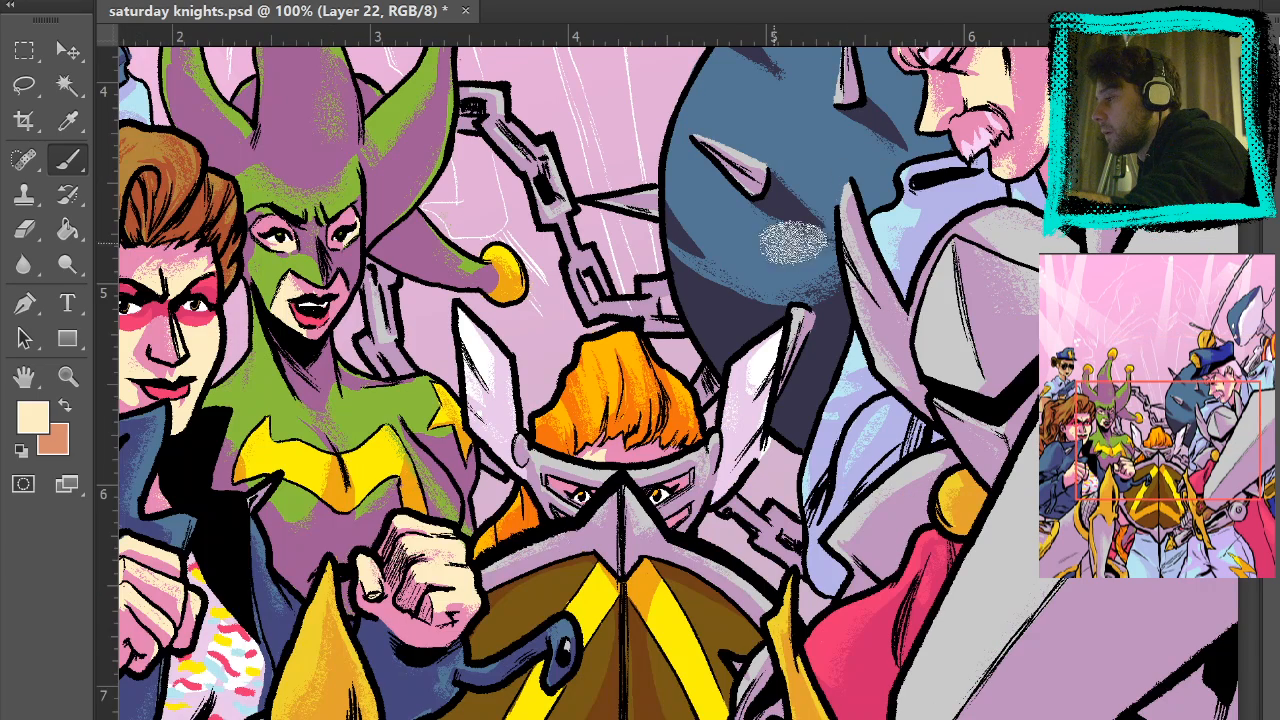
alt+click(738, 232)
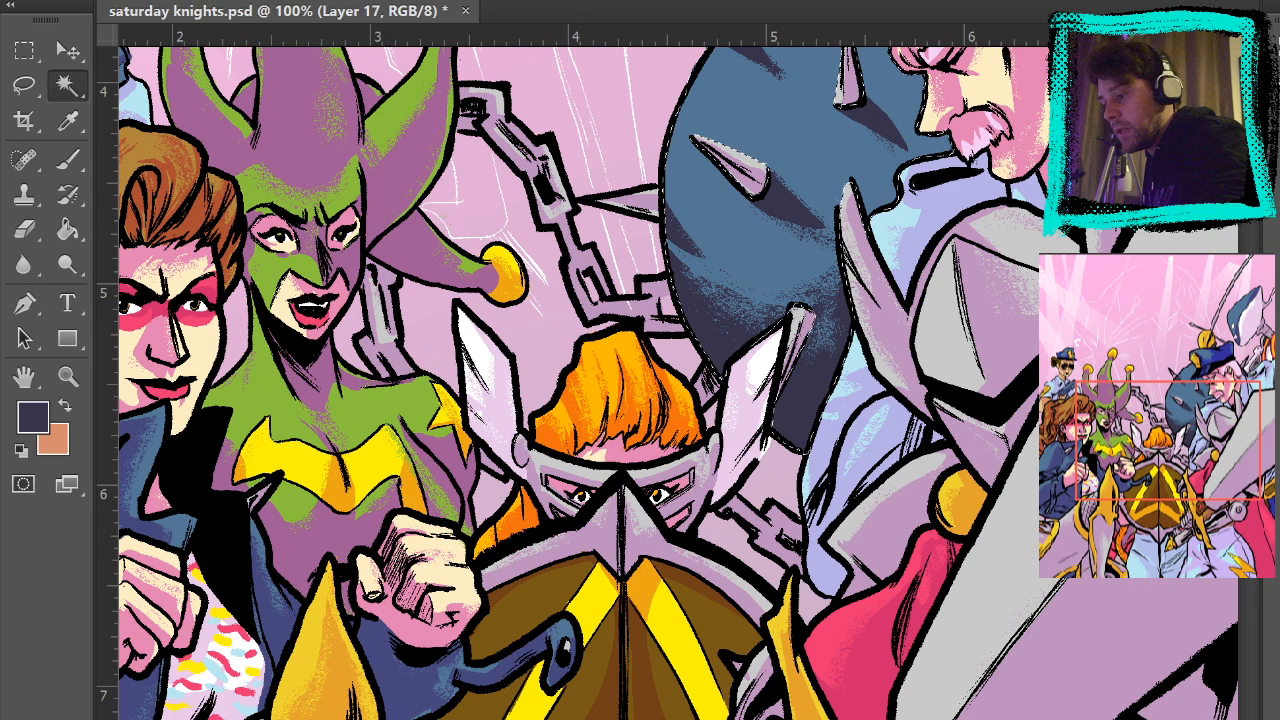
key(b)
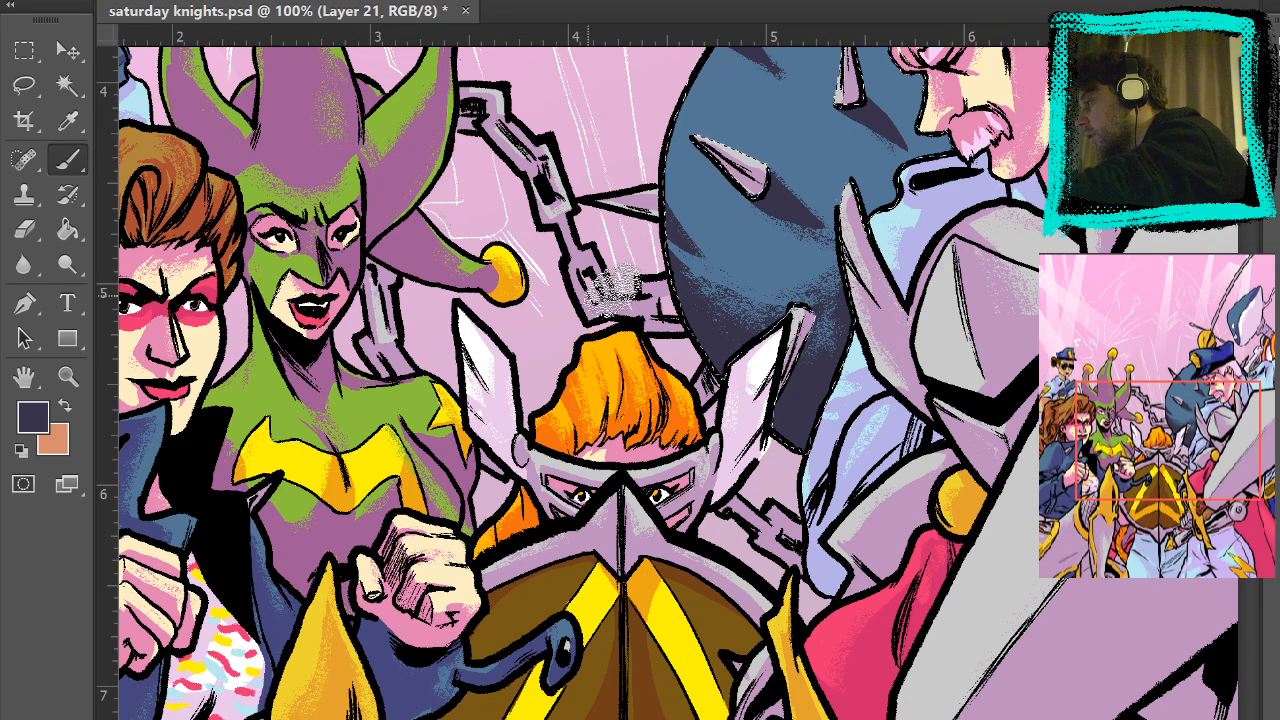
drag(885, 420, 872, 385)
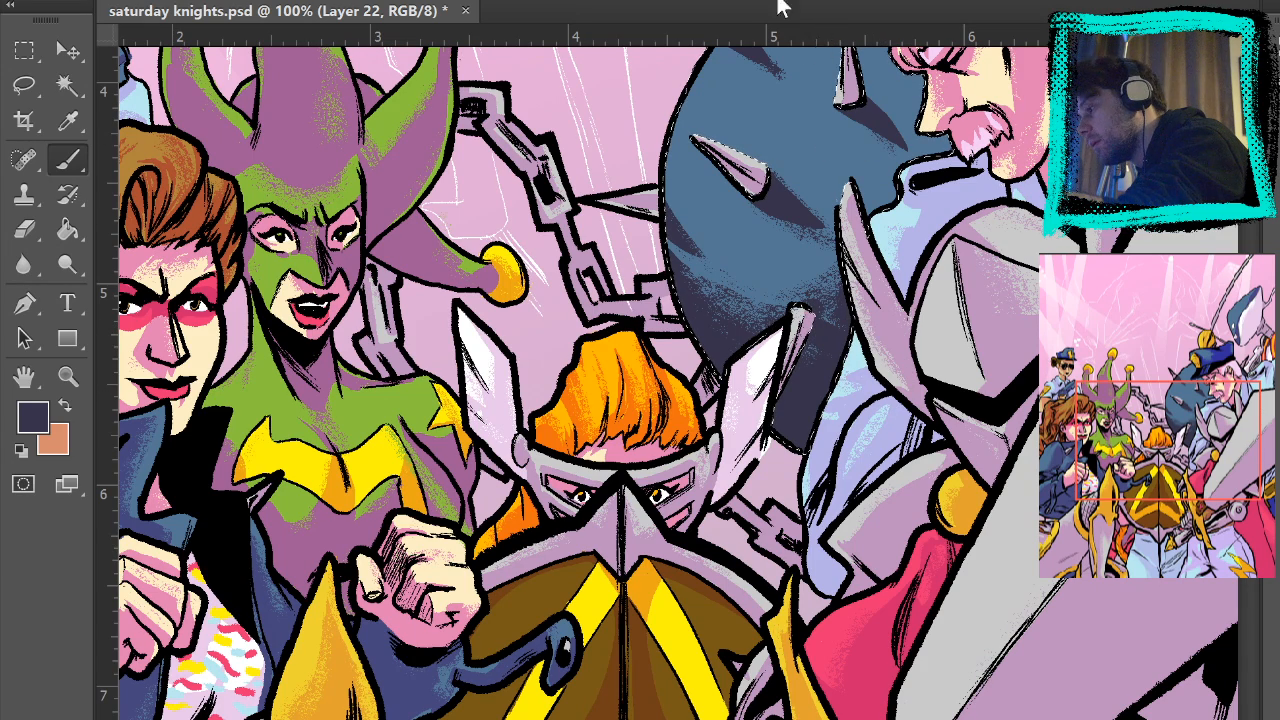
click(24, 50)
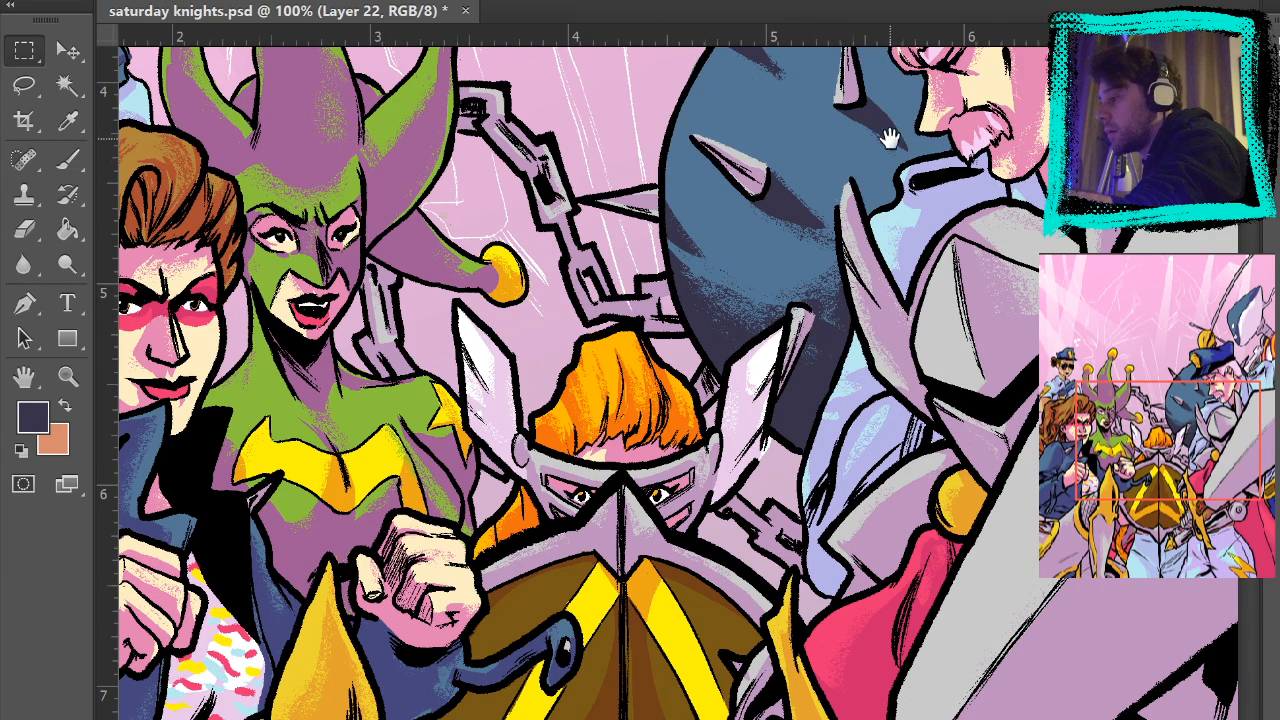
- Try undoing the textured shading on the cap, spiked ball, jester and orange hair, and restore it
drag(889, 138, 844, 290)
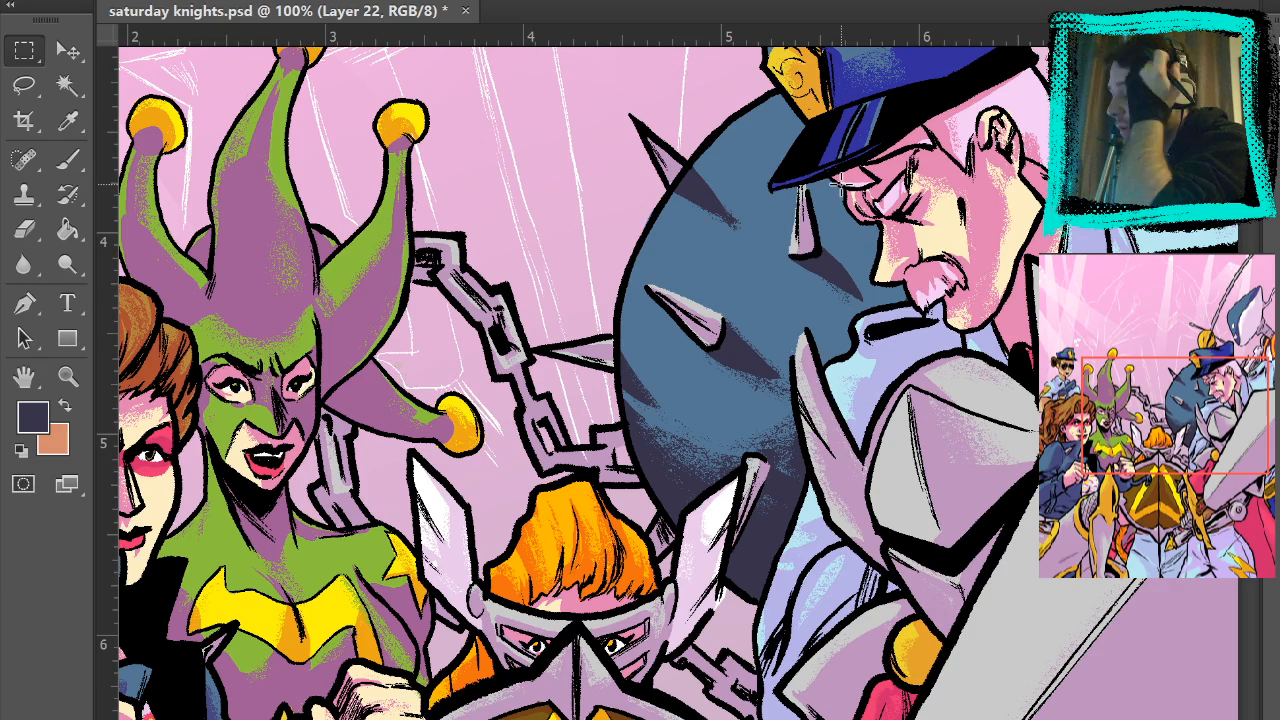
key(ctrl+z)
key(ctrl+z)
key(ctrl+z)
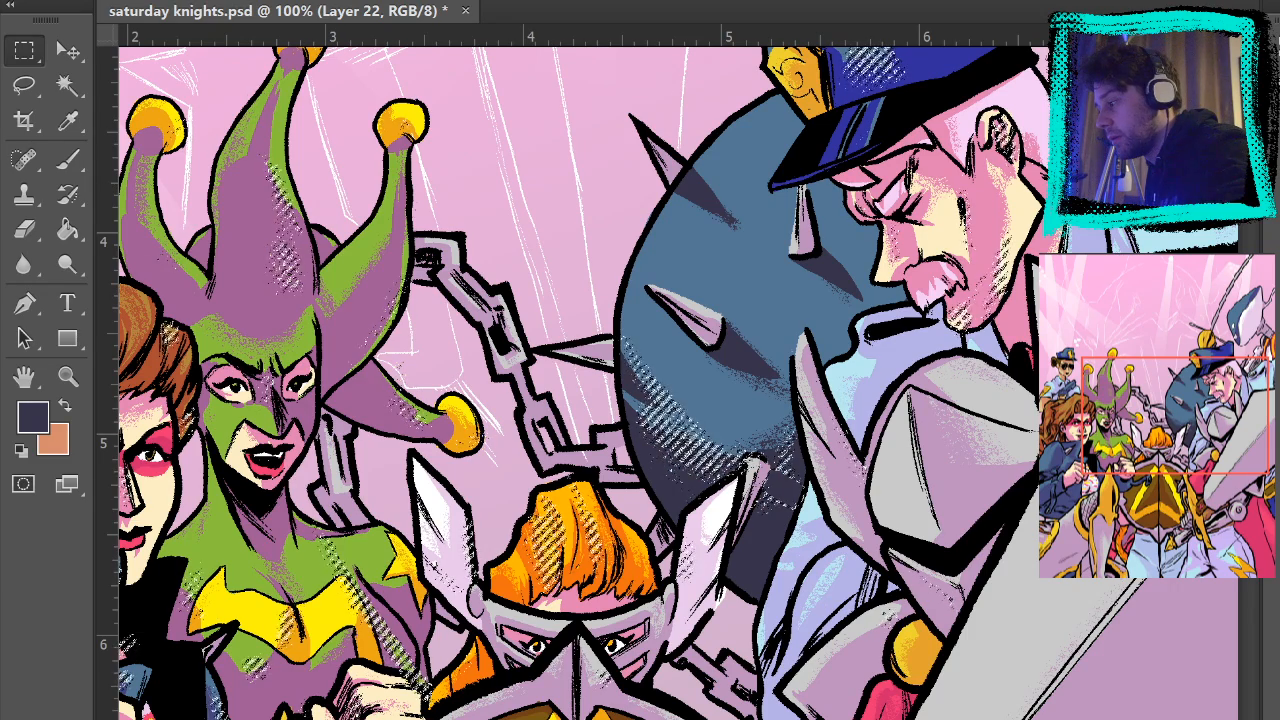
key(ctrl+z)
key(ctrl+z)
key(ctrl+z)
key(ctrl+z)
key(ctrl+z)
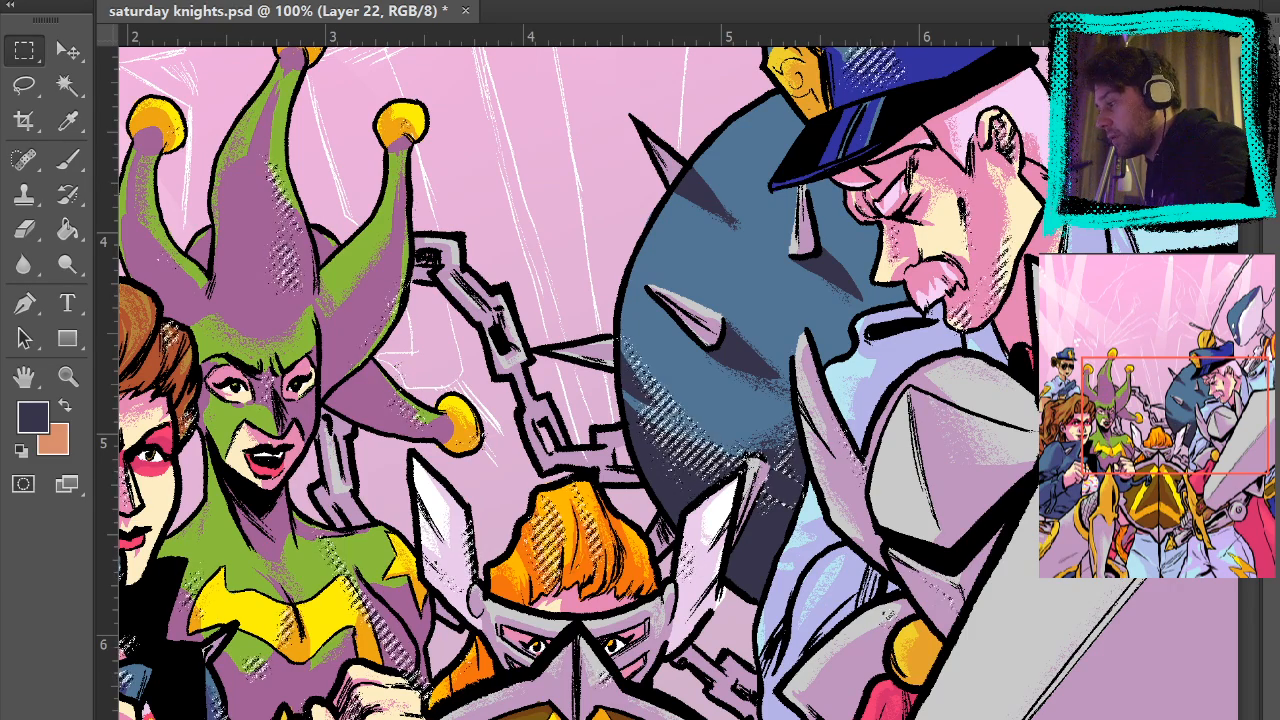
key(ctrl+z)
key(ctrl+z)
key(ctrl+z)
key(ctrl+z)
key(ctrl+z)
key(ctrl+z)
key(ctrl+z)
key(ctrl+z)
key(ctrl+z)
key(ctrl+z)
key(ctrl+z)
key(ctrl+z)
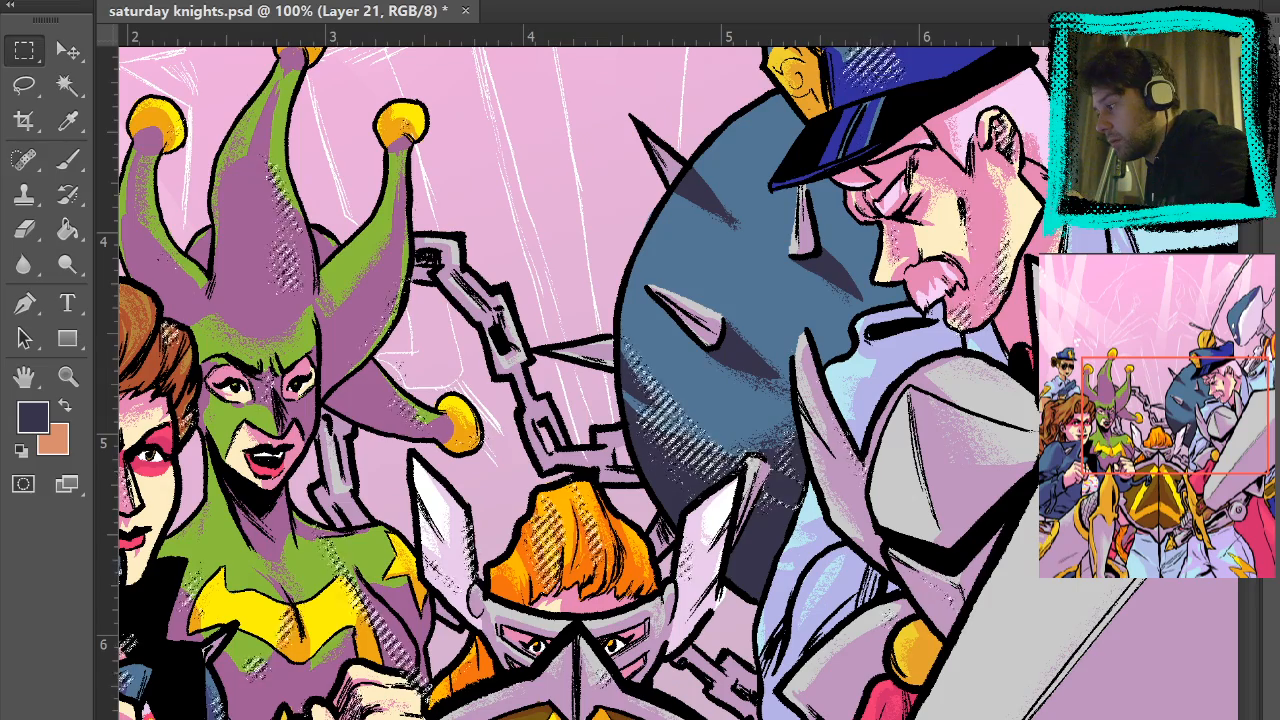
key(ctrl+z)
key(ctrl+z)
key(ctrl+z)
key(ctrl+z)
key(ctrl+z)
key(ctrl+z)
key(ctrl+z)
key(ctrl+z)
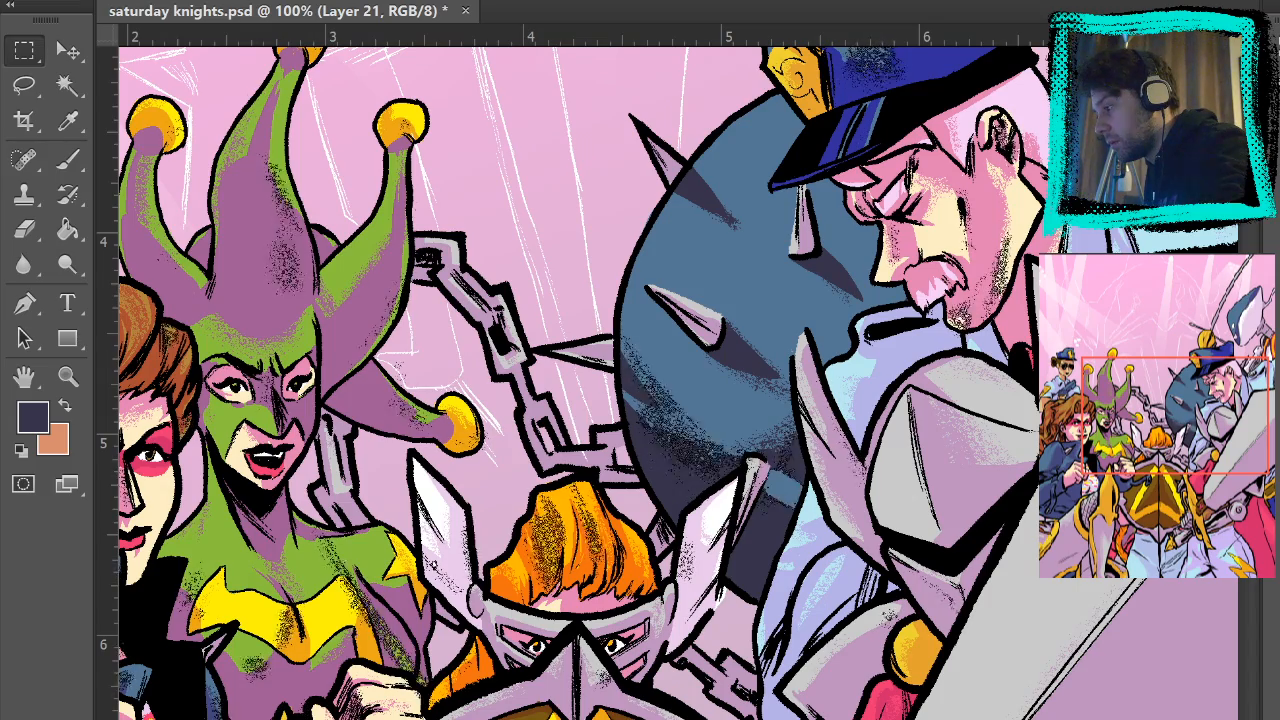
key(ctrl+z)
key(ctrl+z)
key(ctrl+z)
key(ctrl+z)
key(ctrl+z)
key(ctrl+z)
key(ctrl+z)
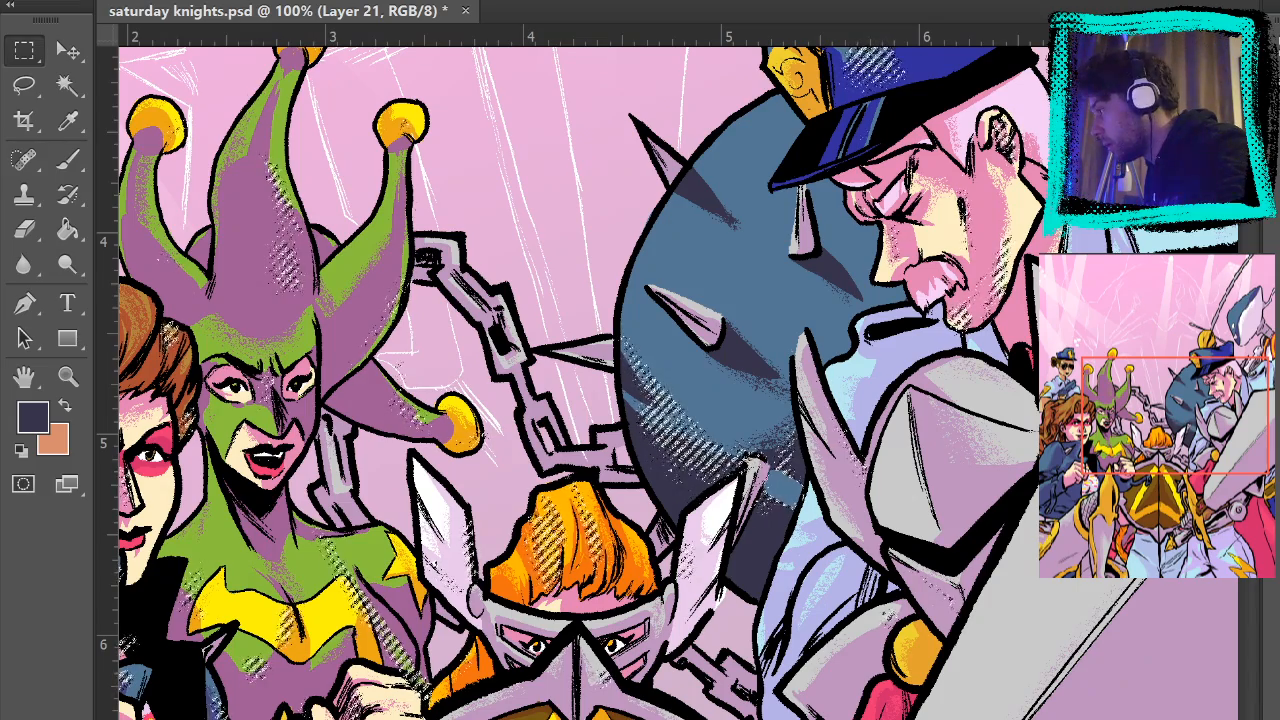
key(ctrl+z)
key(ctrl+z)
key(ctrl+z)
key(ctrl+z)
key(ctrl+z)
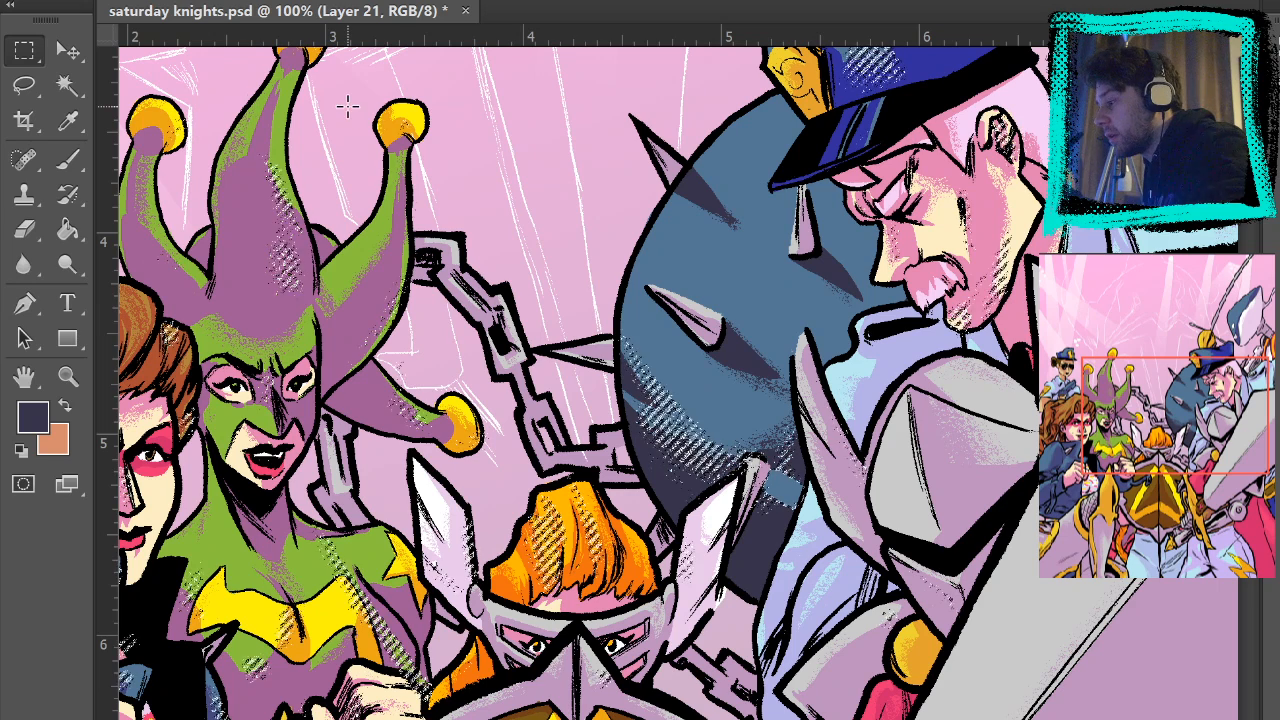
key(ctrl+z)
key(ctrl+z)
key(ctrl+z)
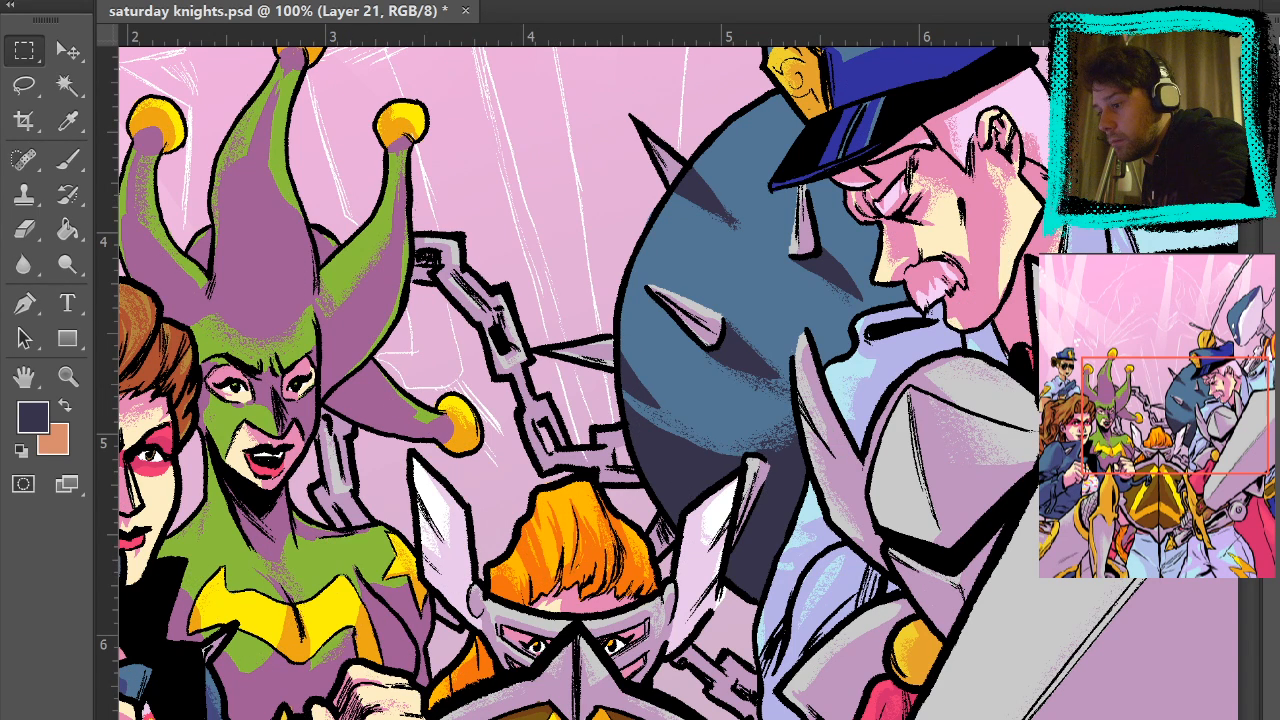
key(ctrl+shift+z)
key(ctrl+shift+z)
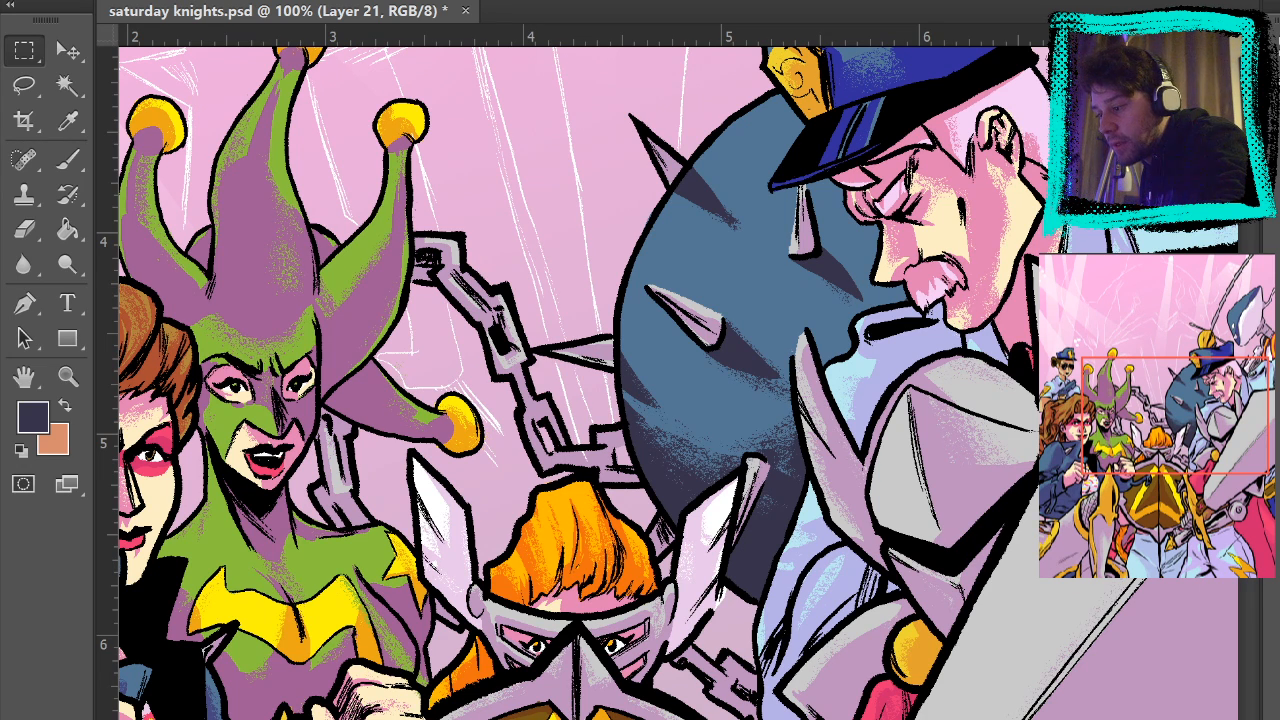
- Sample the light tan skin tone on Layer 22 and brush textured shading onto the policewoman's forearm
scroll(586, 310, up, 10)
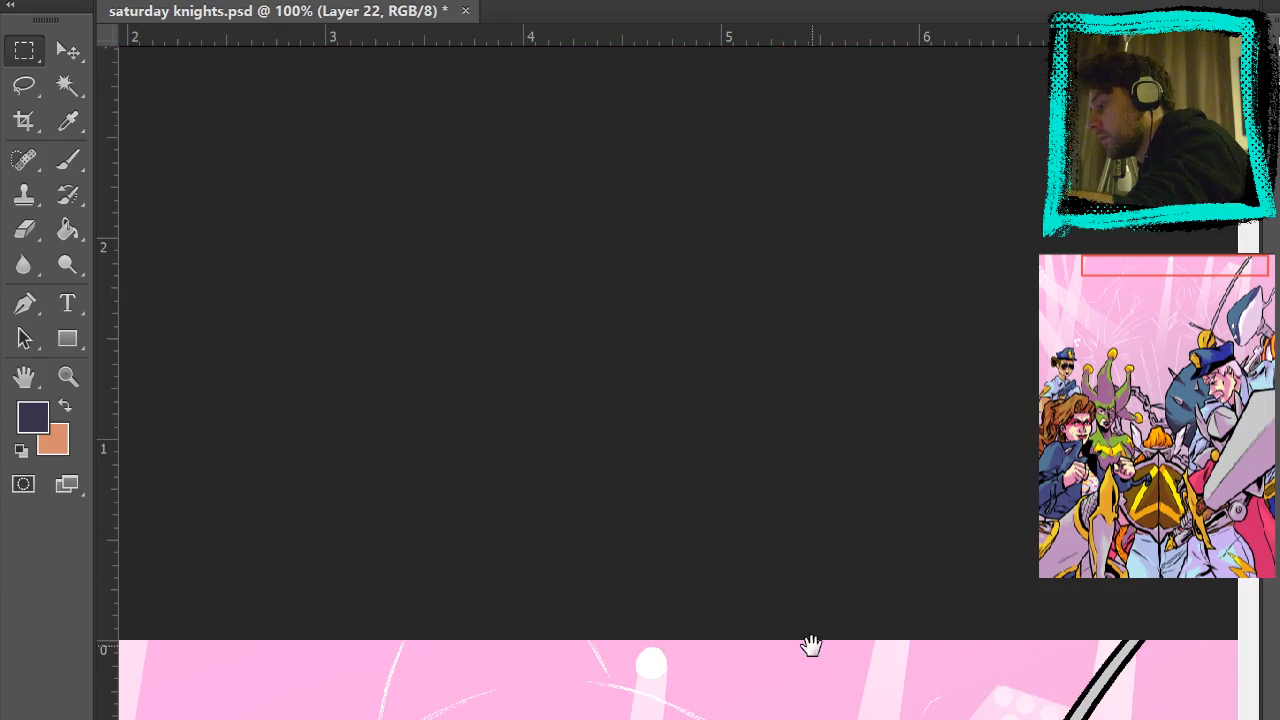
drag(811, 645, 891, 97)
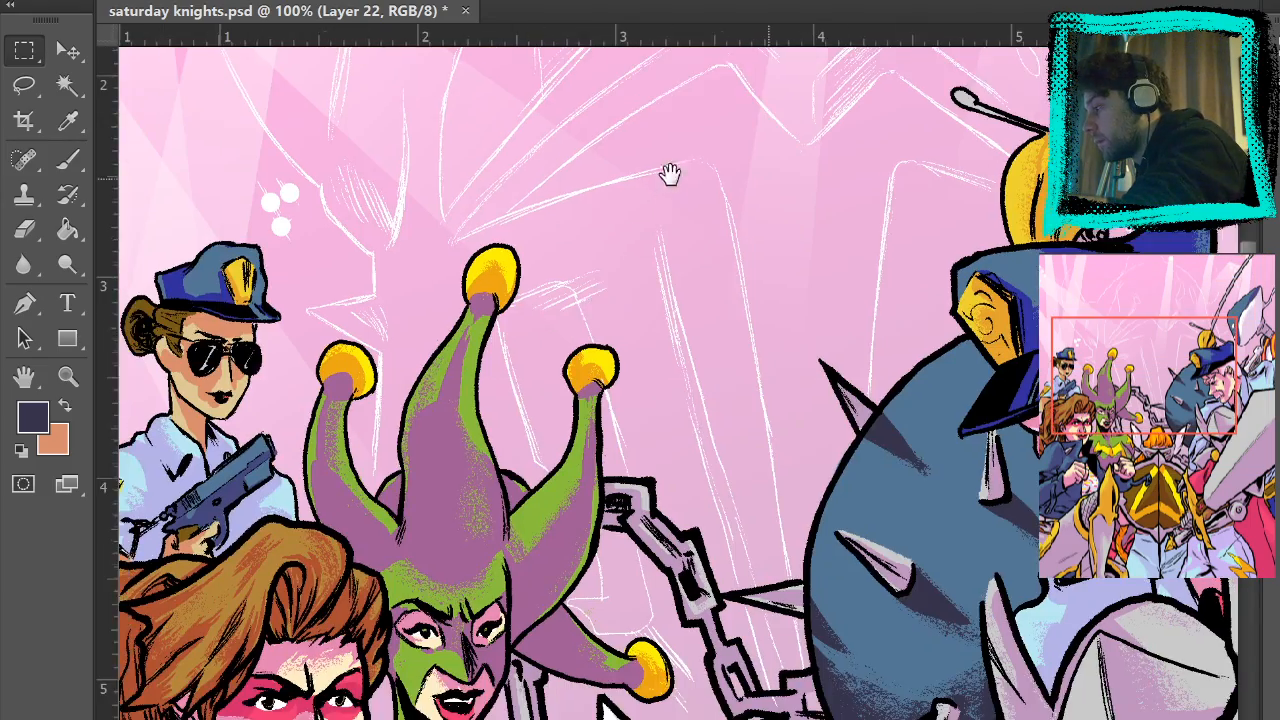
drag(570, 365, 705, 83)
drag(914, 203, 854, 306)
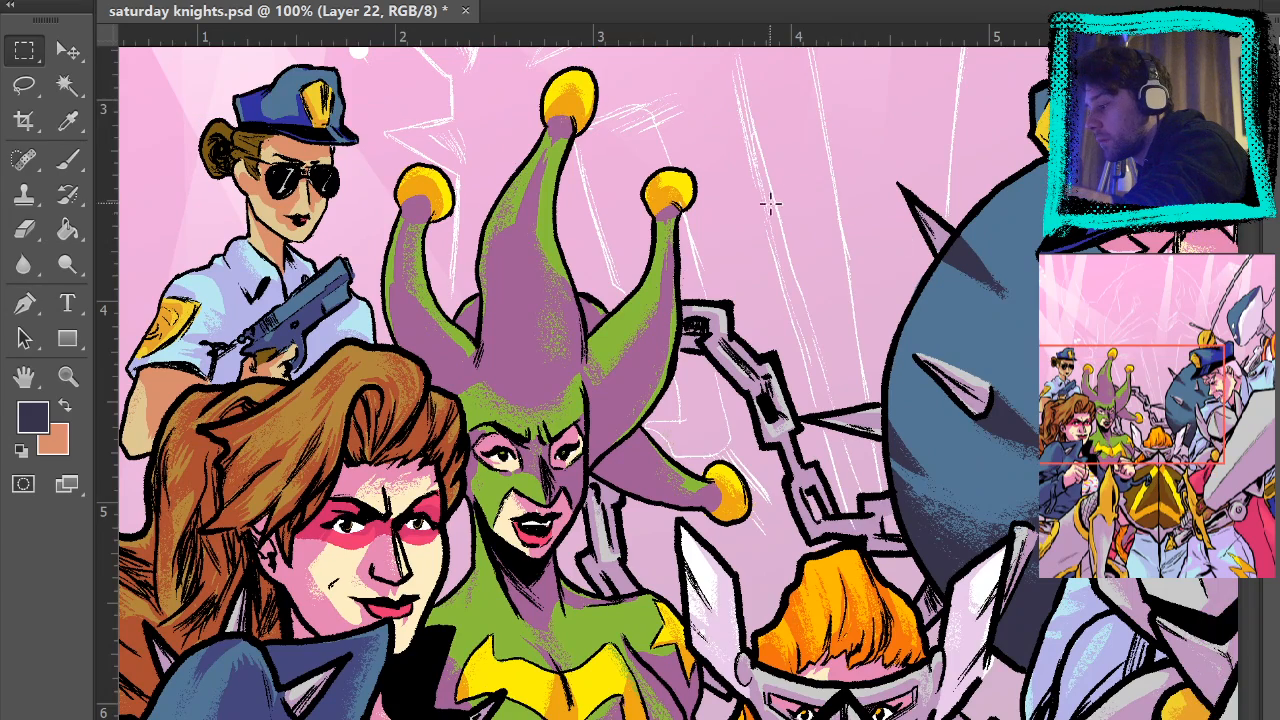
drag(755, 355, 821, 431)
click(67, 162)
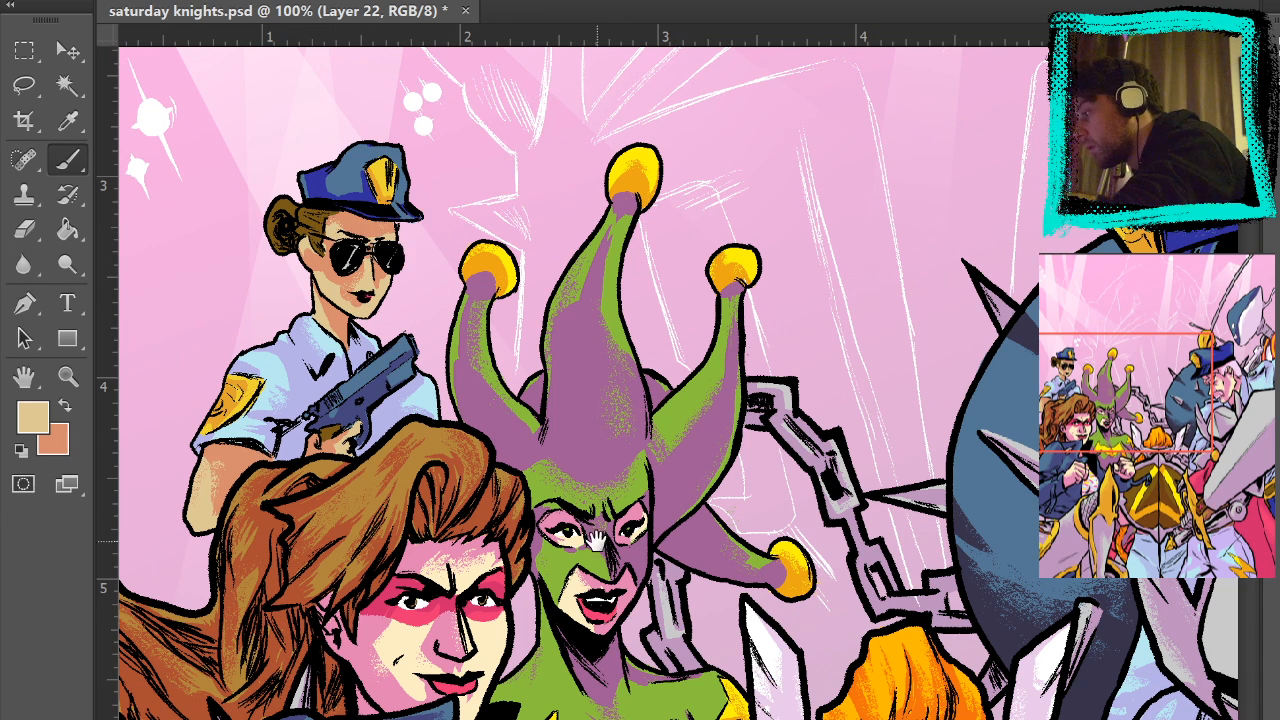
- Sample the cream of the fist and the dark blue of the jacket on Layer 22, brushing textured shading onto the brown-haired woman's jacket
scroll(546, 170, down, 5)
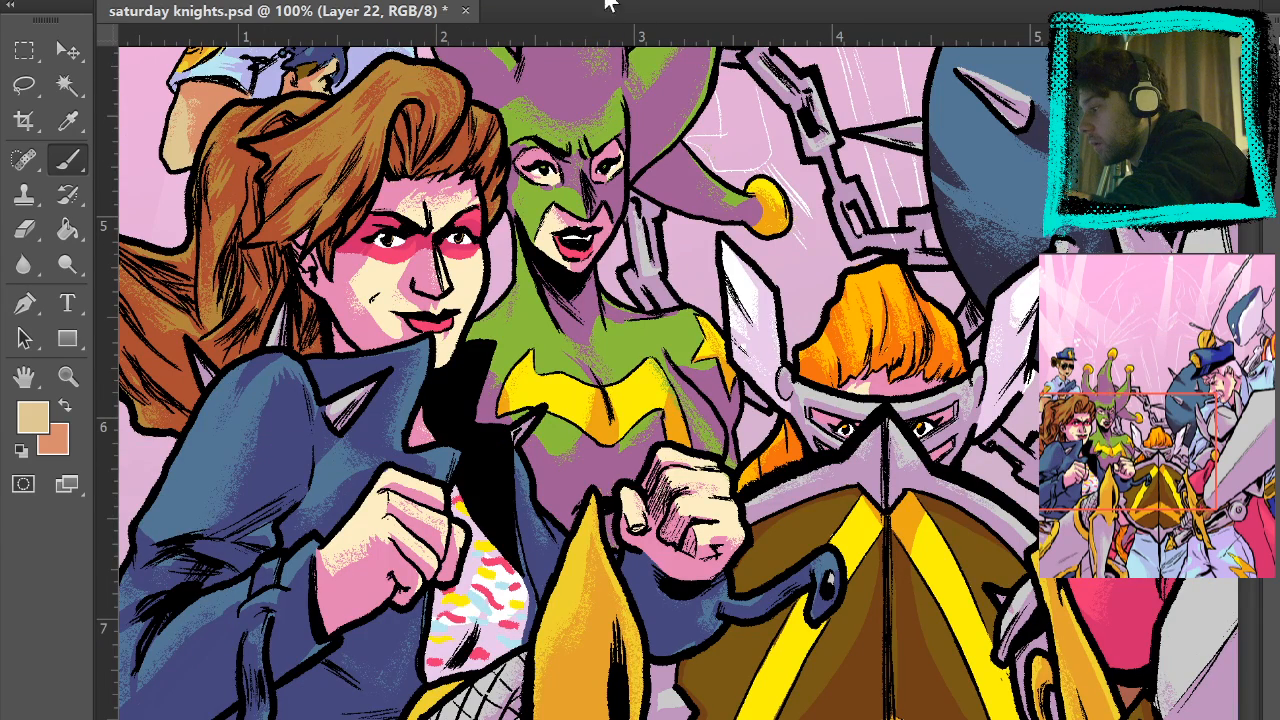
scroll(605, 176, down, 5)
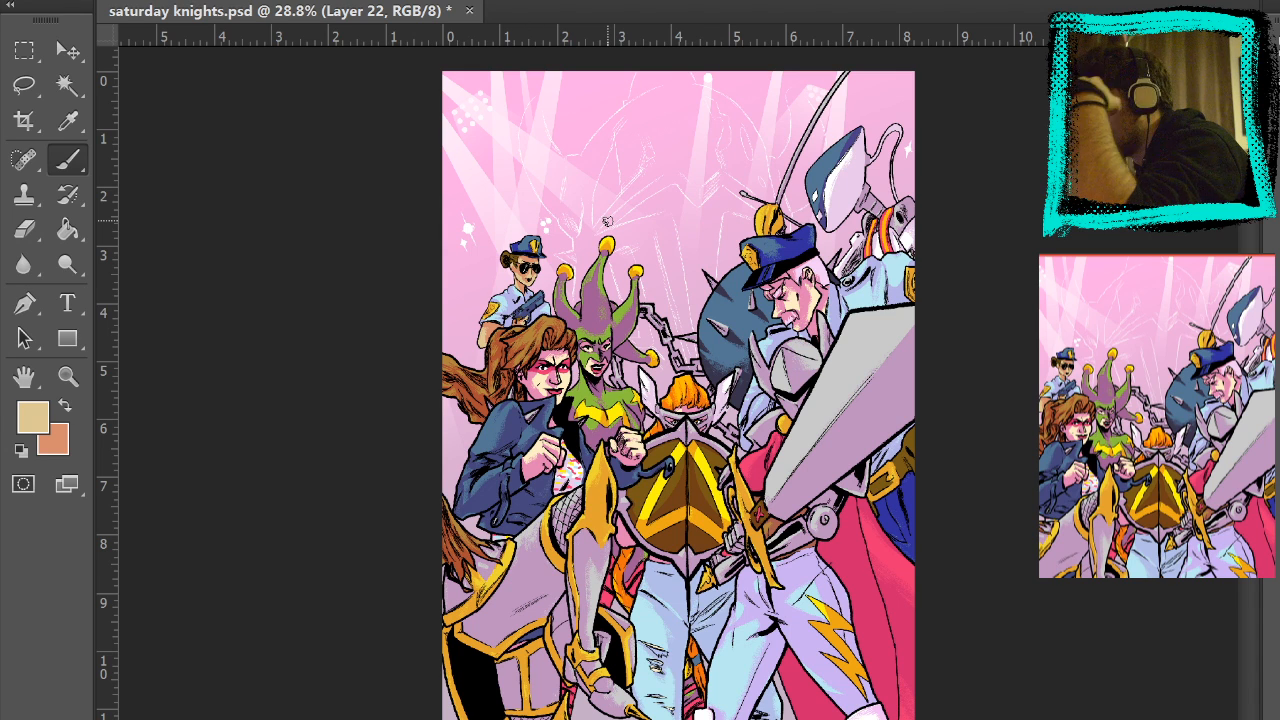
click(67, 376)
click(500, 498)
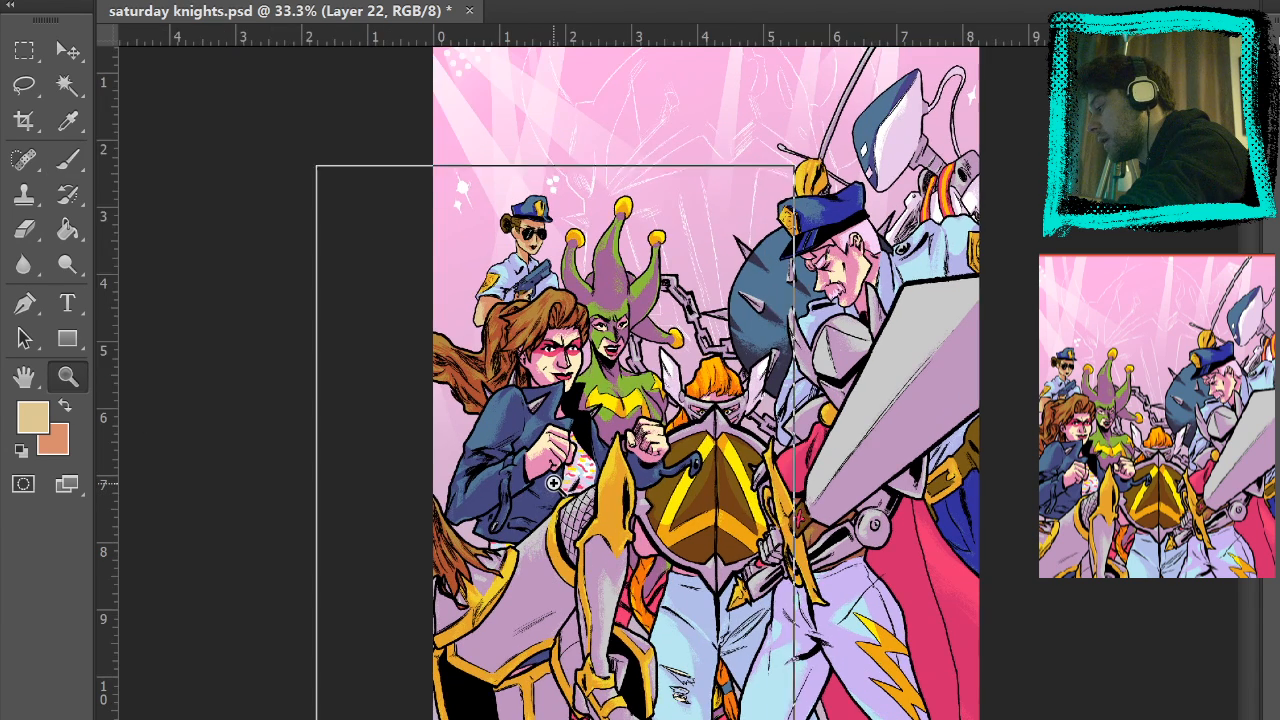
click(553, 483)
click(549, 482)
click(544, 480)
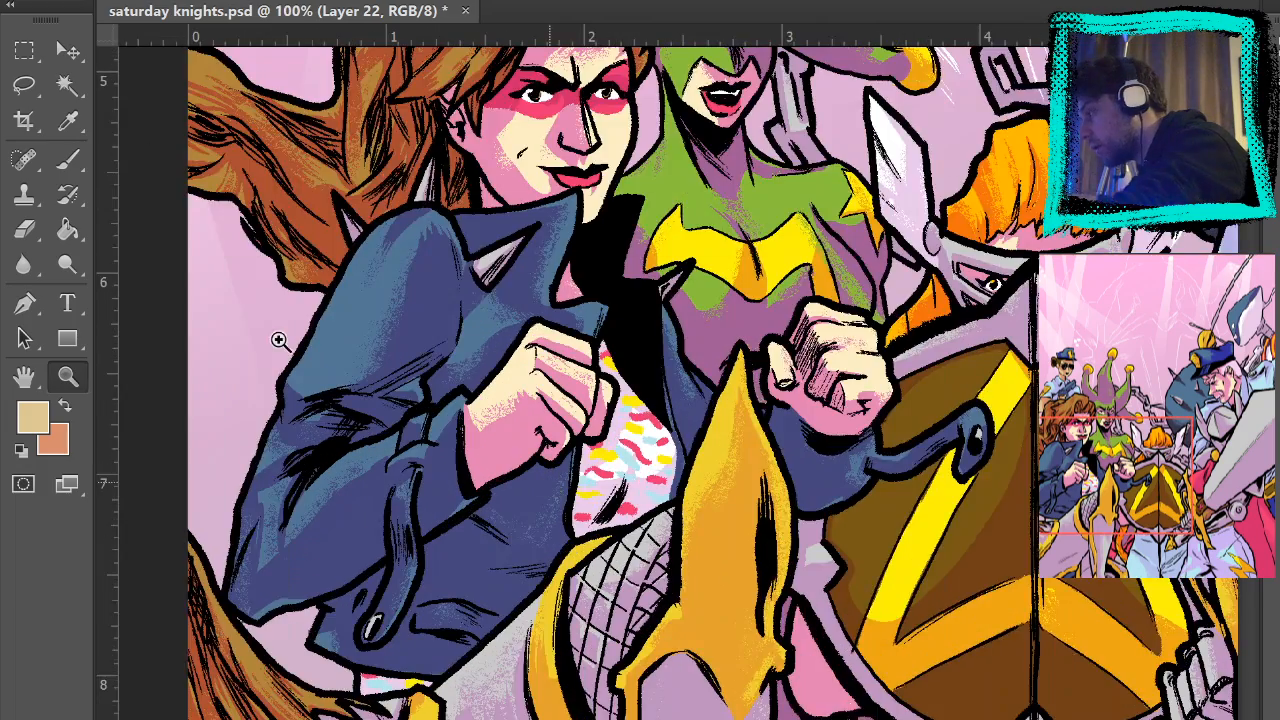
click(549, 481)
key(b)
alt+click(462, 282)
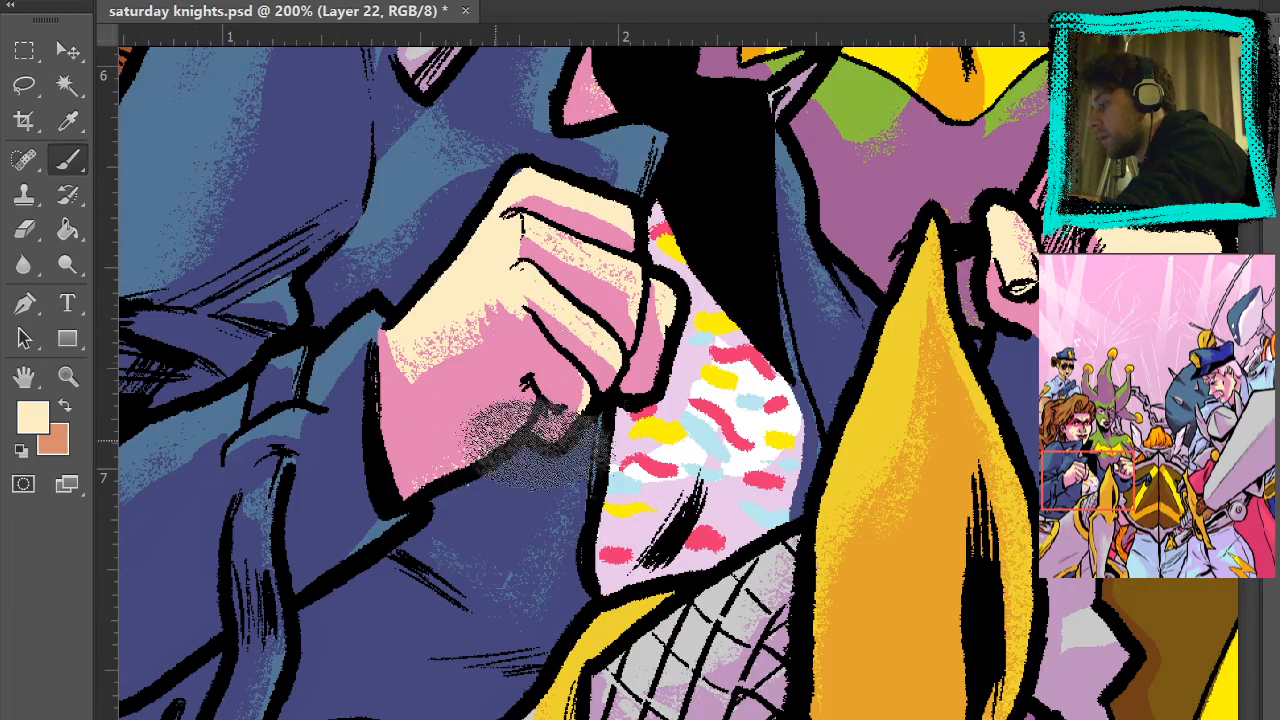
alt+click(477, 508)
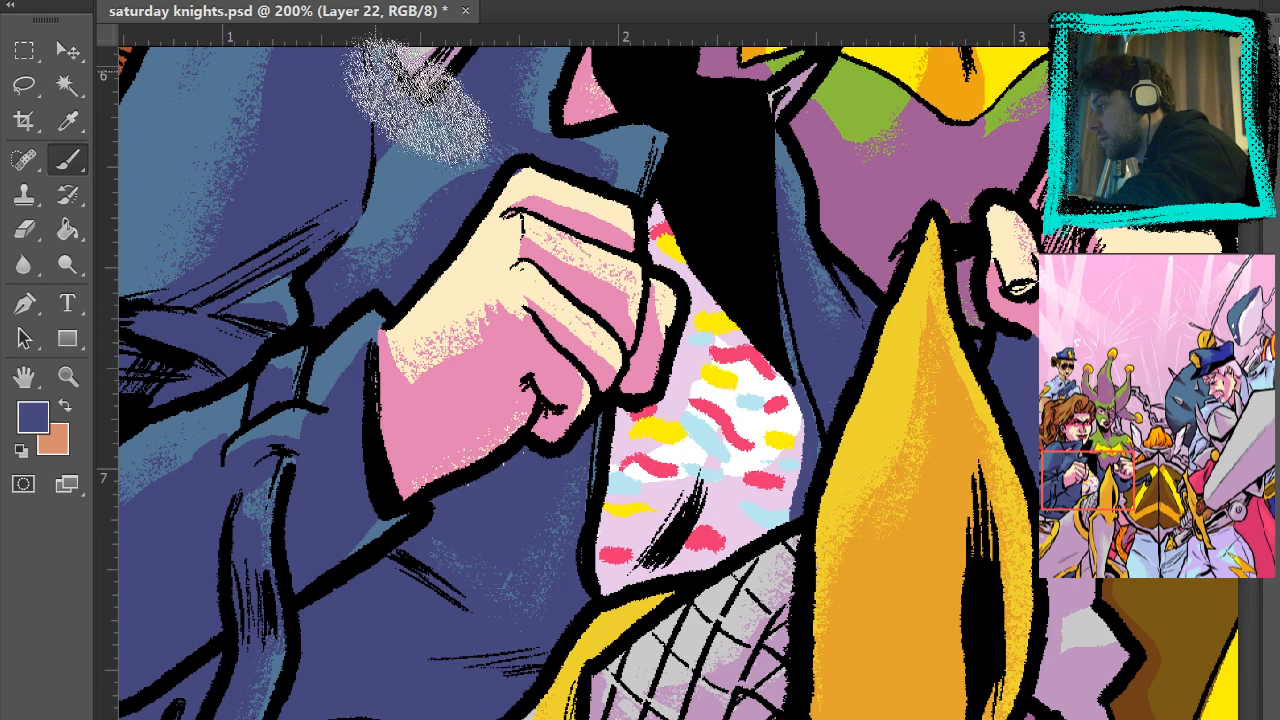
- Make Layer 21 active and clear the selection around the painted texture
key(ctrl+0)
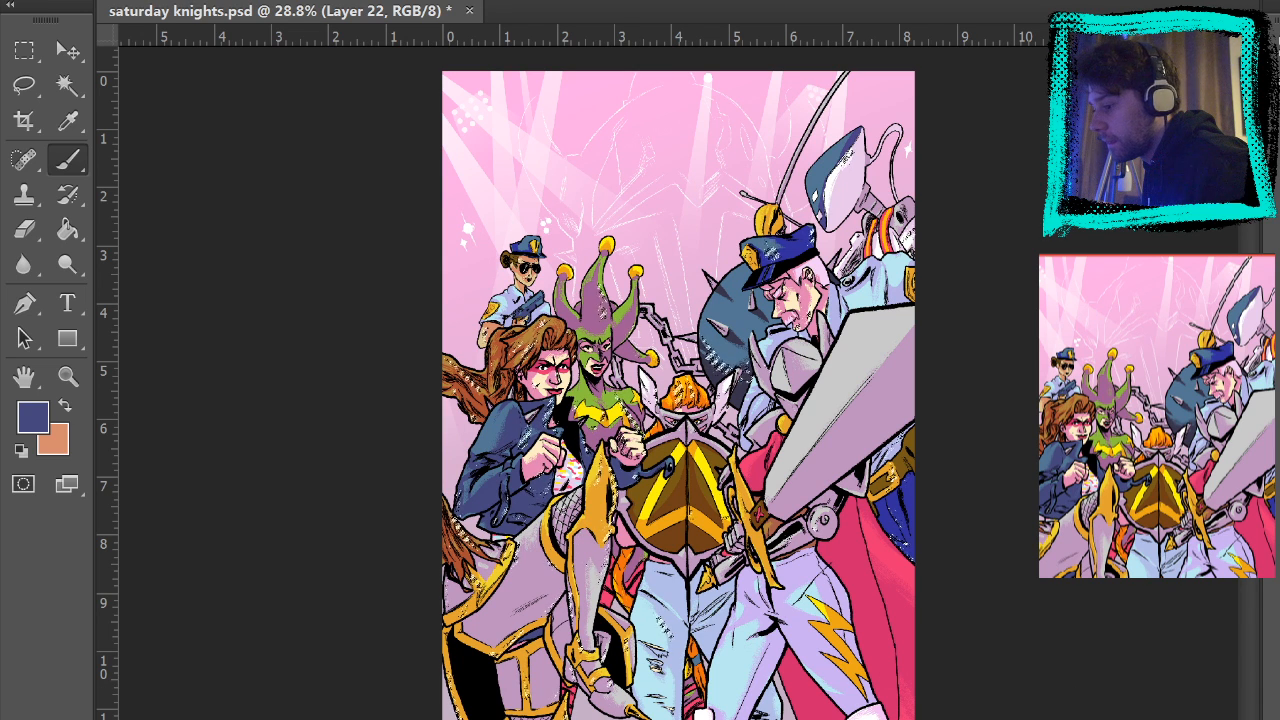
key(alt+bracketleft)
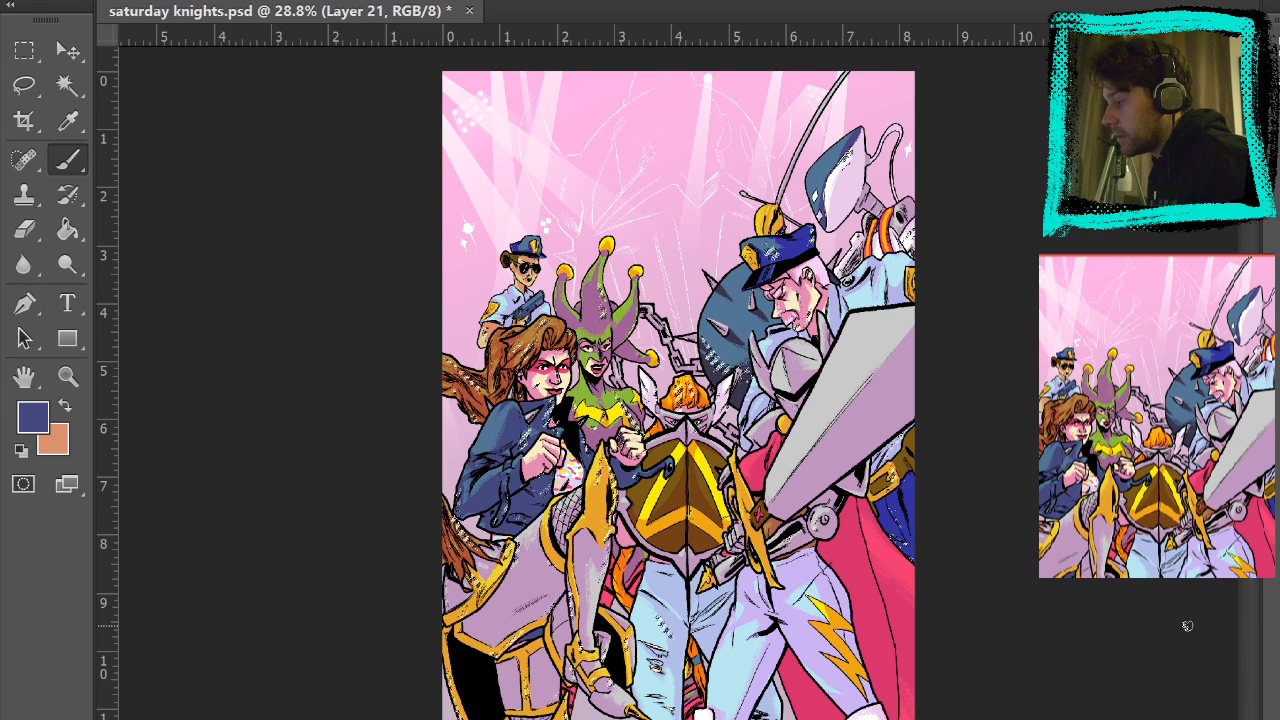
click(24, 50)
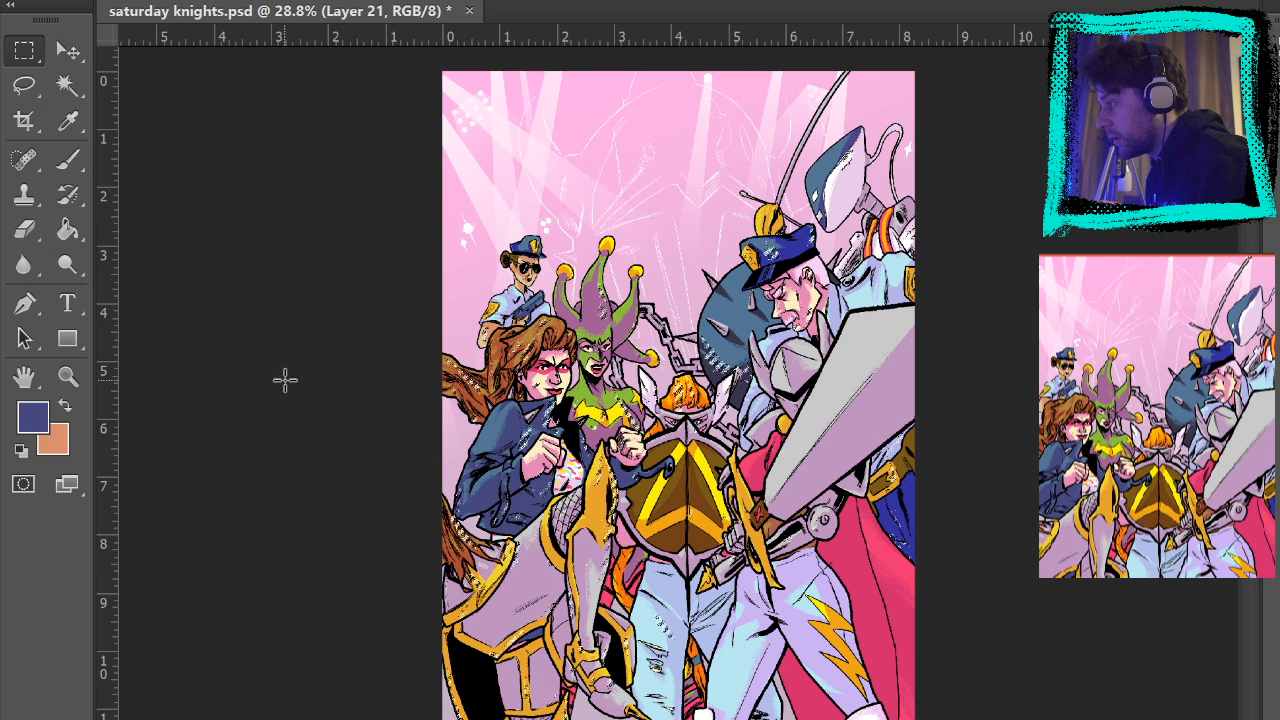
- Sample the light blue of the moustached officer's shirt and brush textured highlights onto its shoulder on Layer 22
click(79, 387)
click(753, 294)
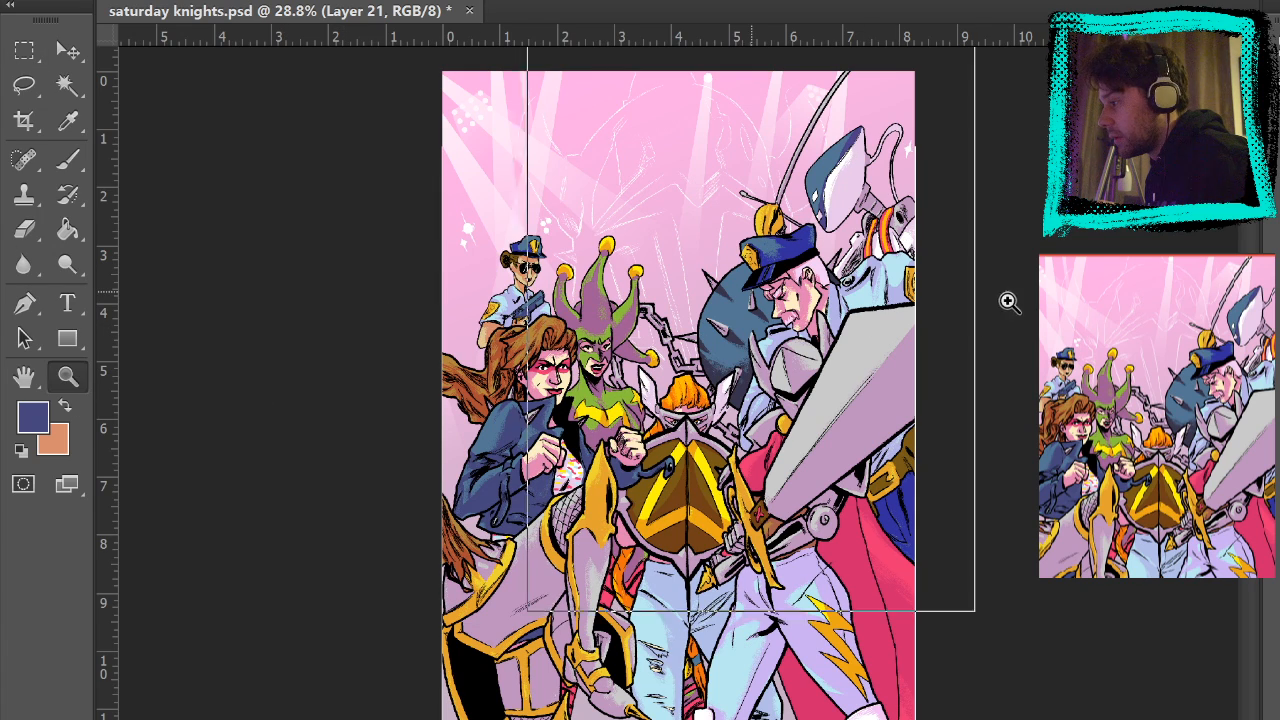
click(914, 318)
drag(926, 341, 931, 345)
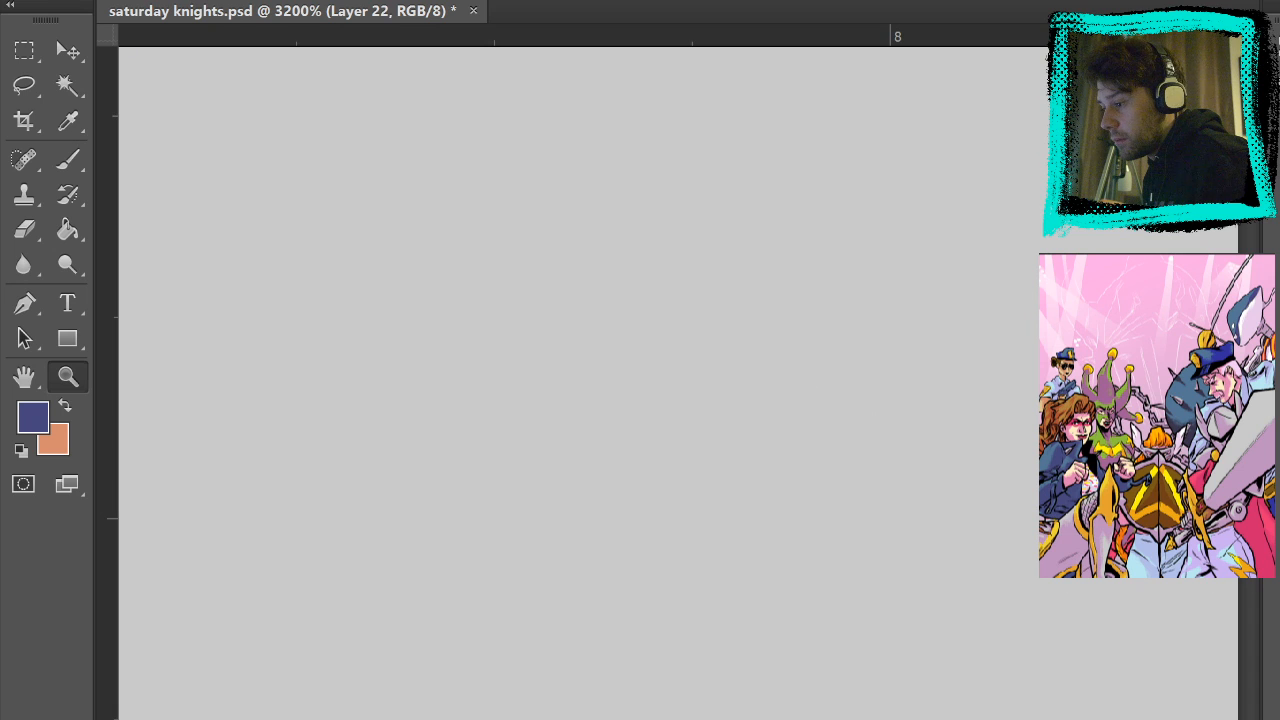
key(ctrl+1)
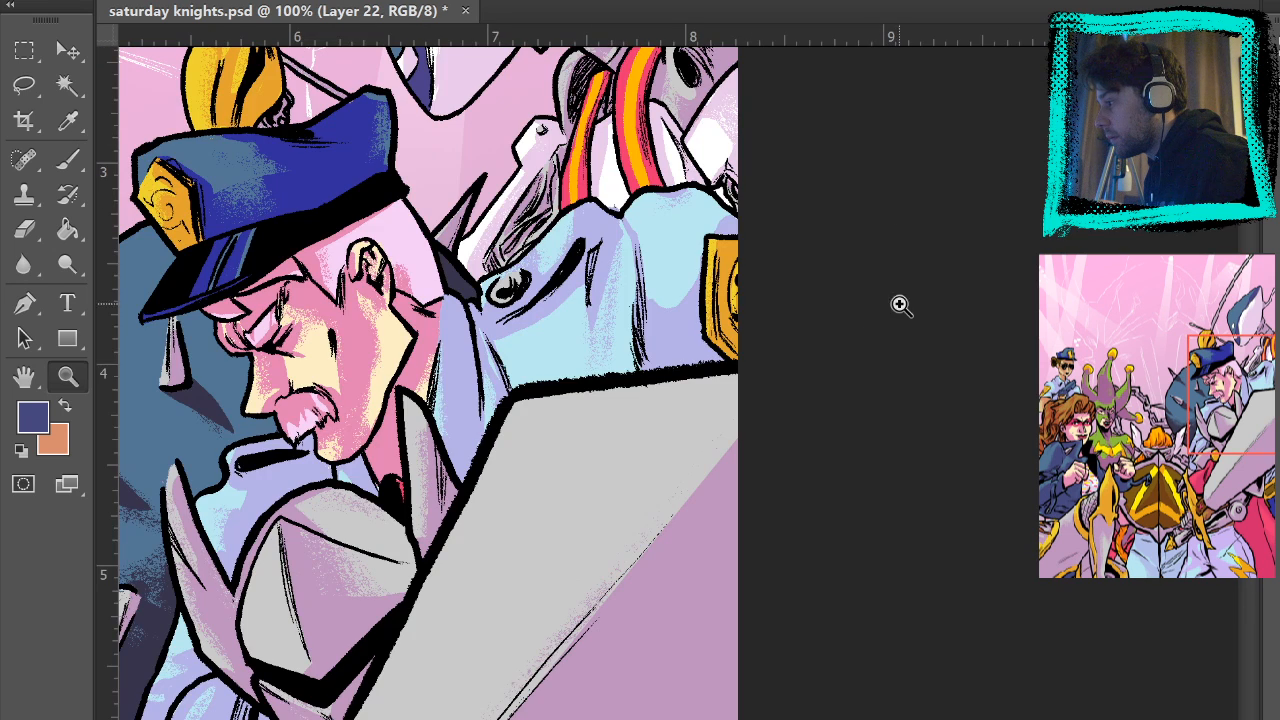
click(67, 159)
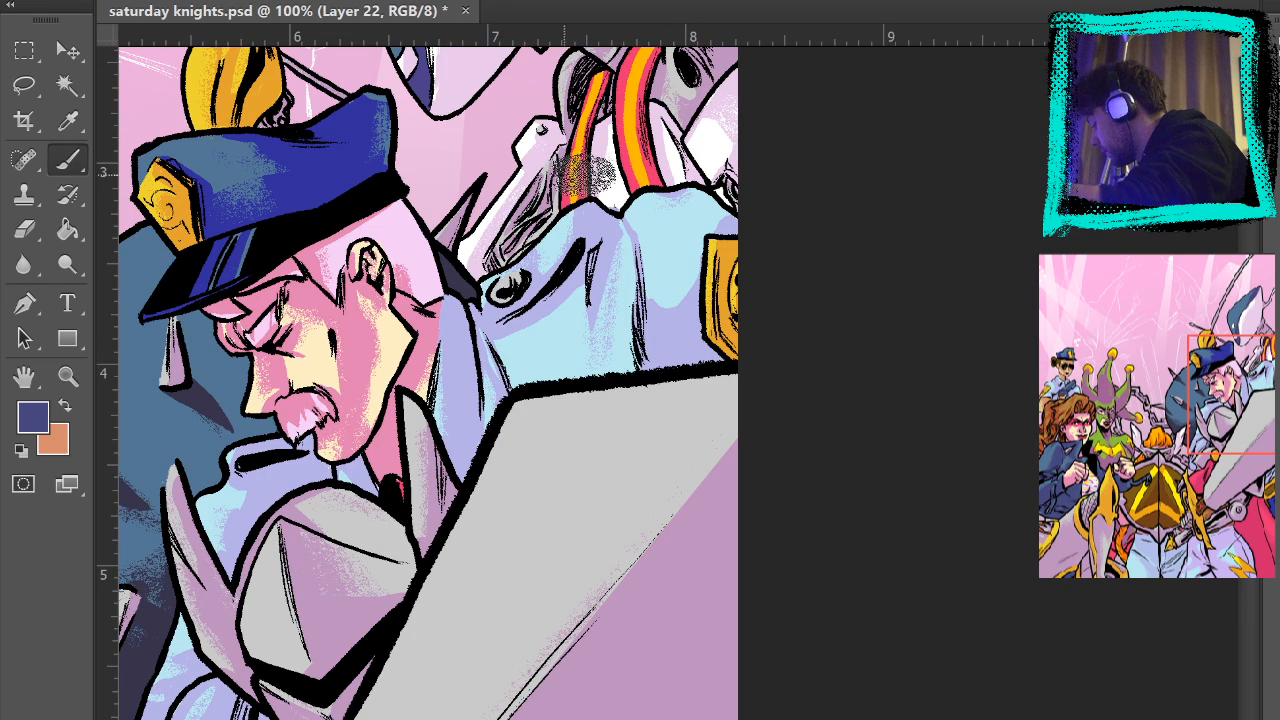
alt+click(560, 353)
mouse_move(523, 350)
mouse_down()
mouse_move(566, 319)
mouse_move(535, 328)
mouse_up()
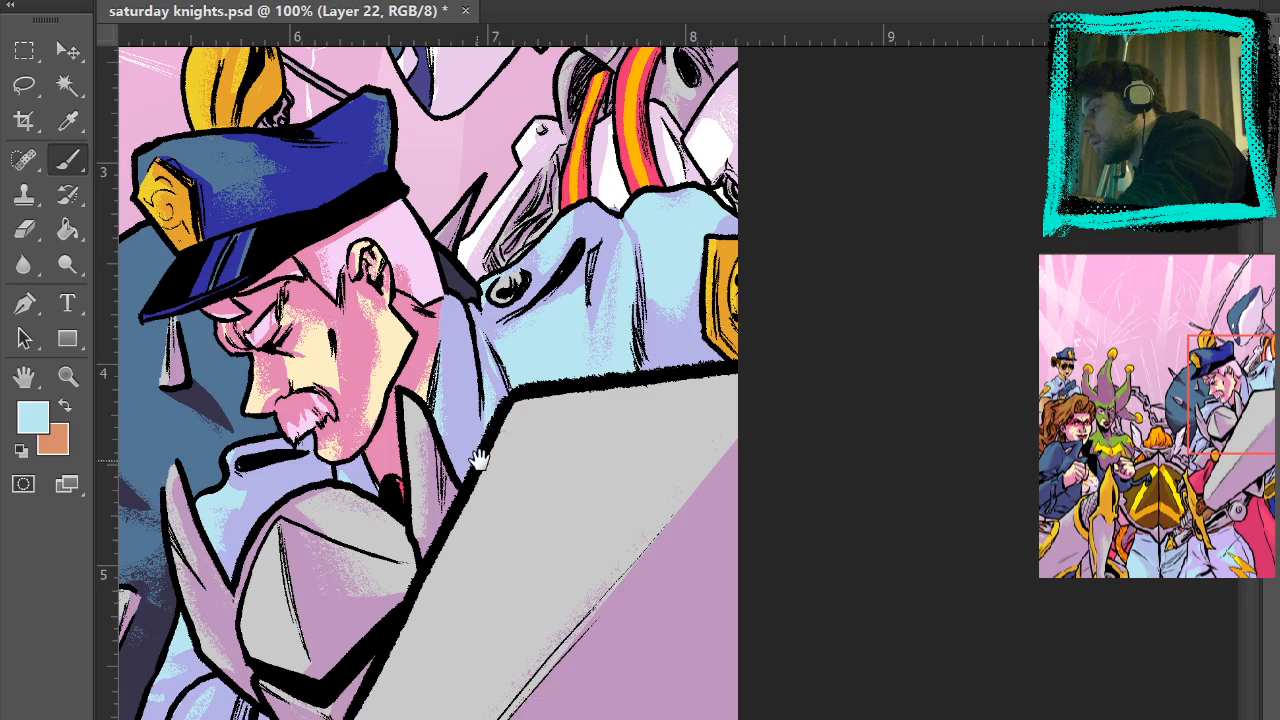
- Examine the textured shading across the officer, the helmeted knights, the jester and the brown-haired woman
drag(482, 459, 746, 322)
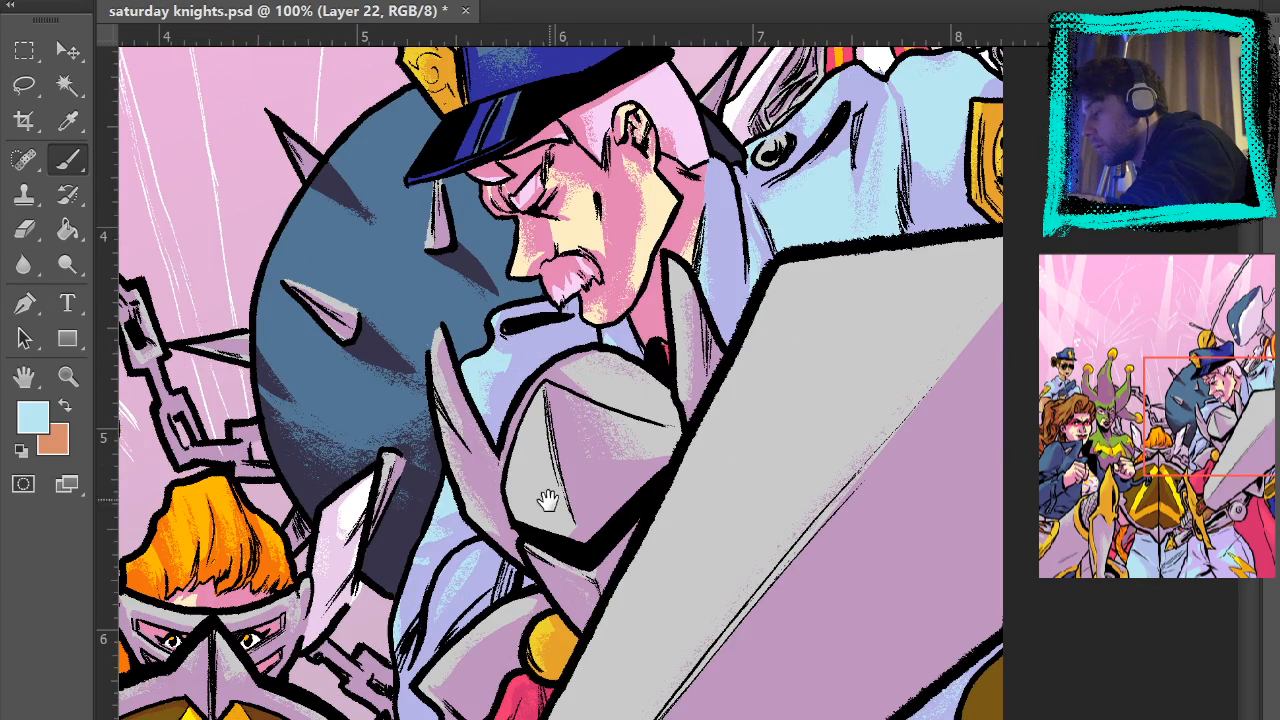
drag(543, 503, 591, 294)
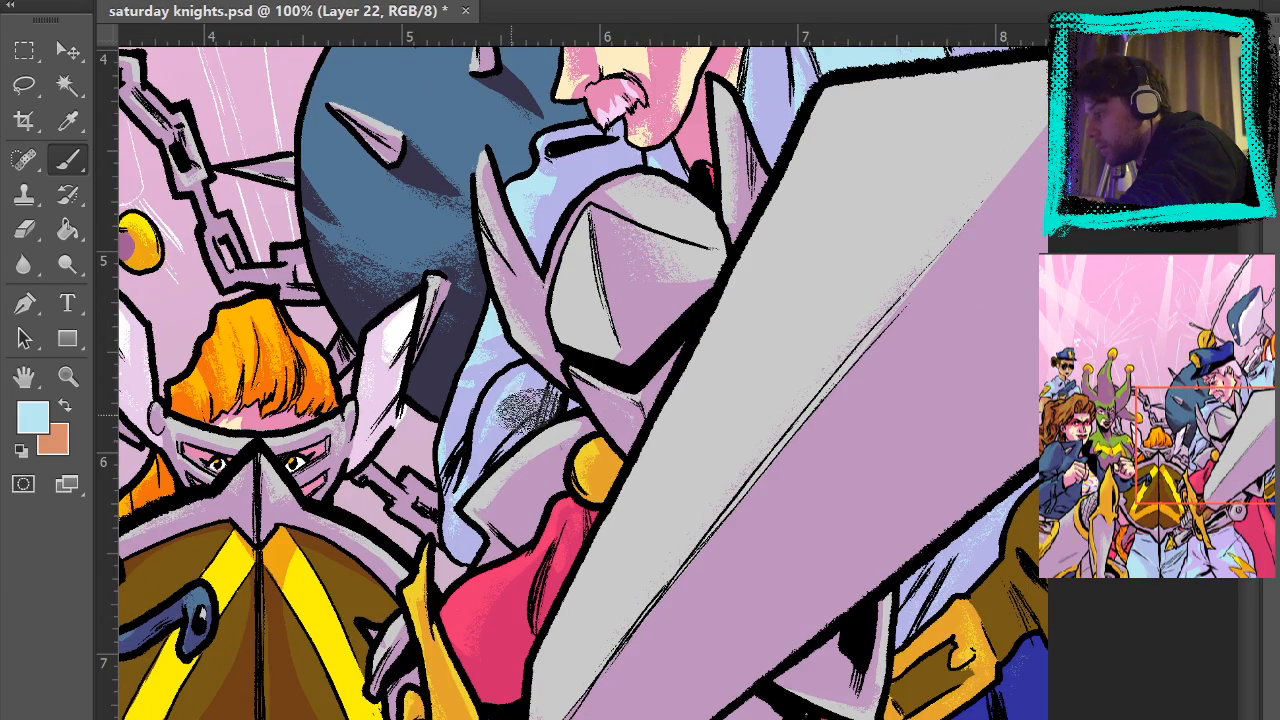
drag(706, 406, 1043, 440)
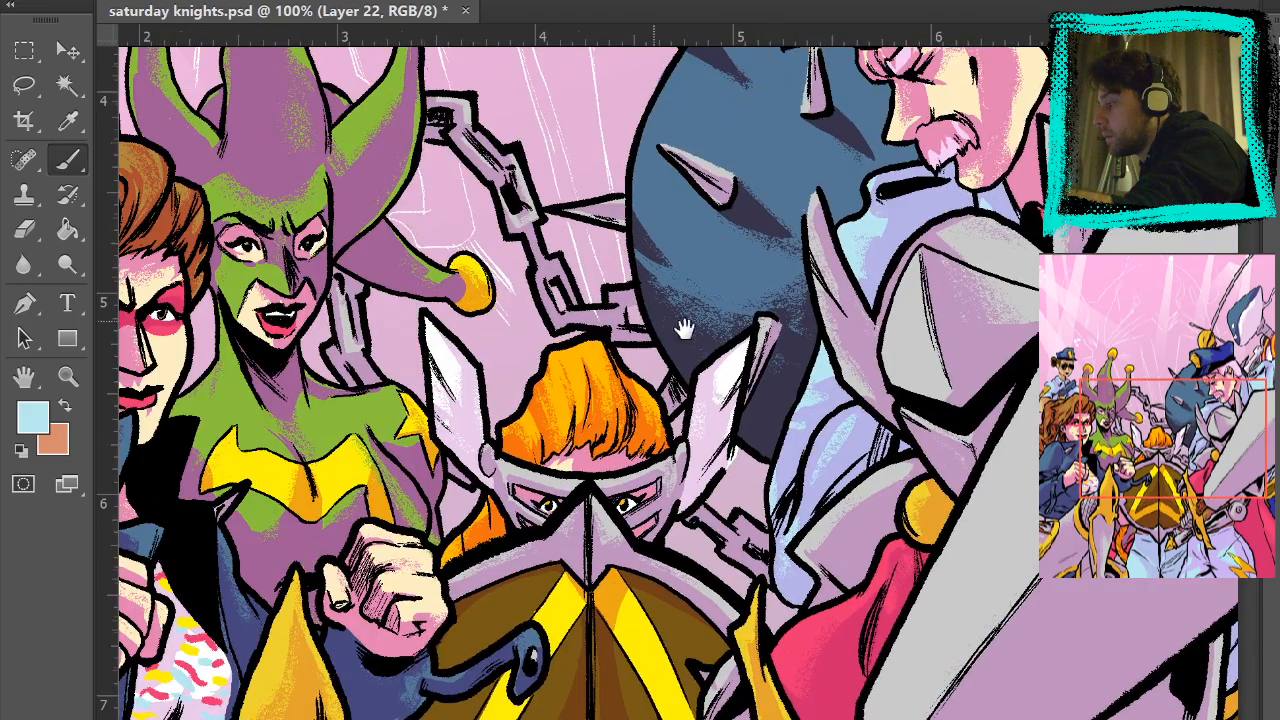
drag(684, 329, 985, 336)
drag(629, 329, 665, 367)
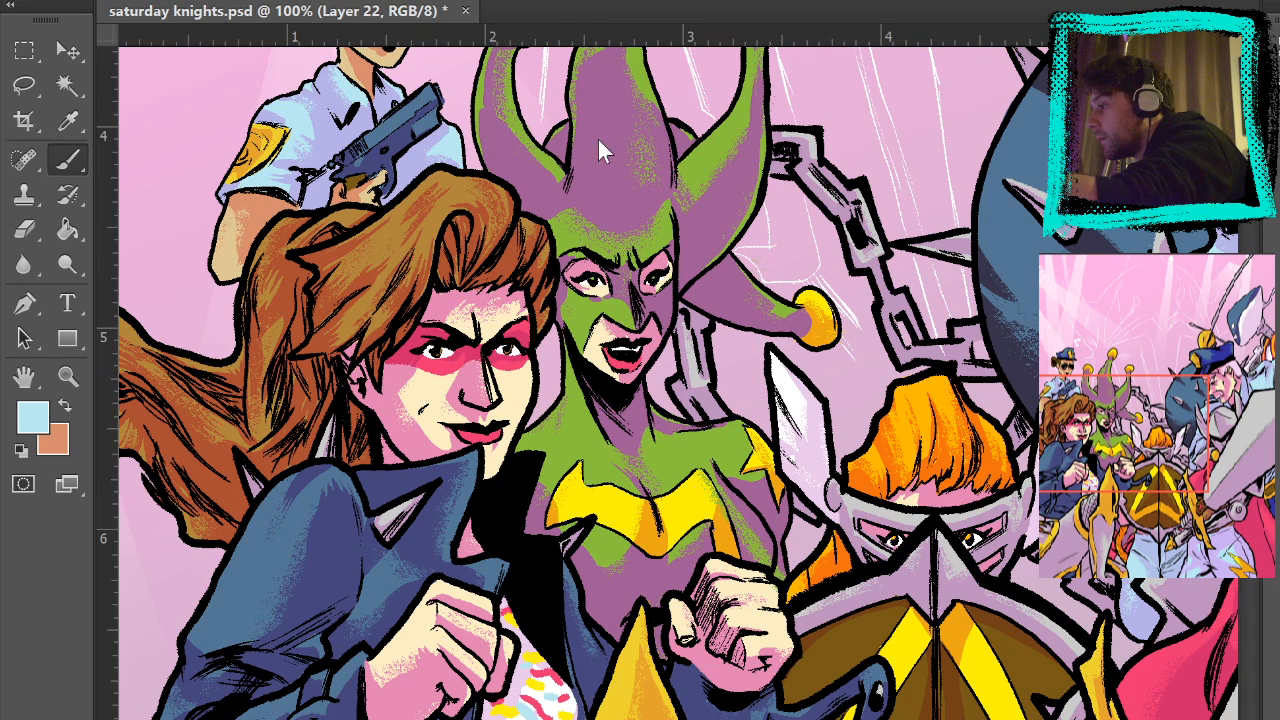
key(ctrl+0)
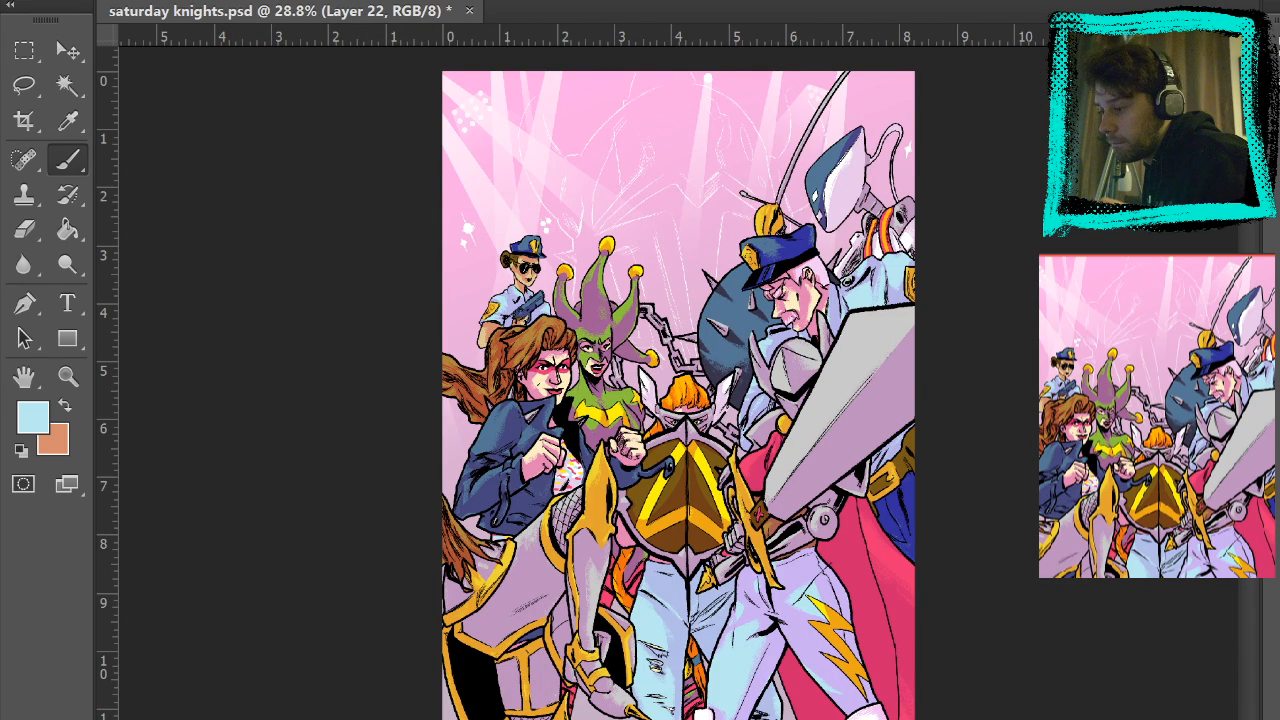
- Switch between Layers 20 and 21, settle on Layer 21, and drop the active selection
key(alt+bracketleft)
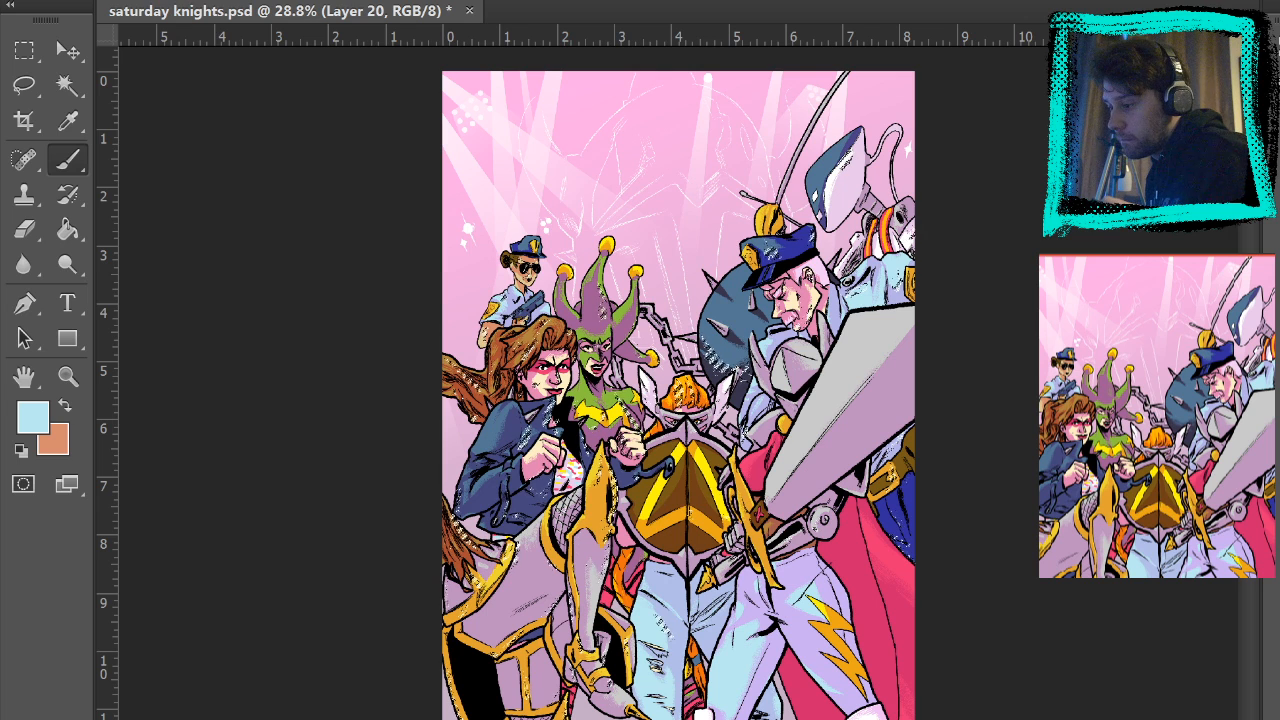
key(alt+bracketleft)
key(alt+bracketright)
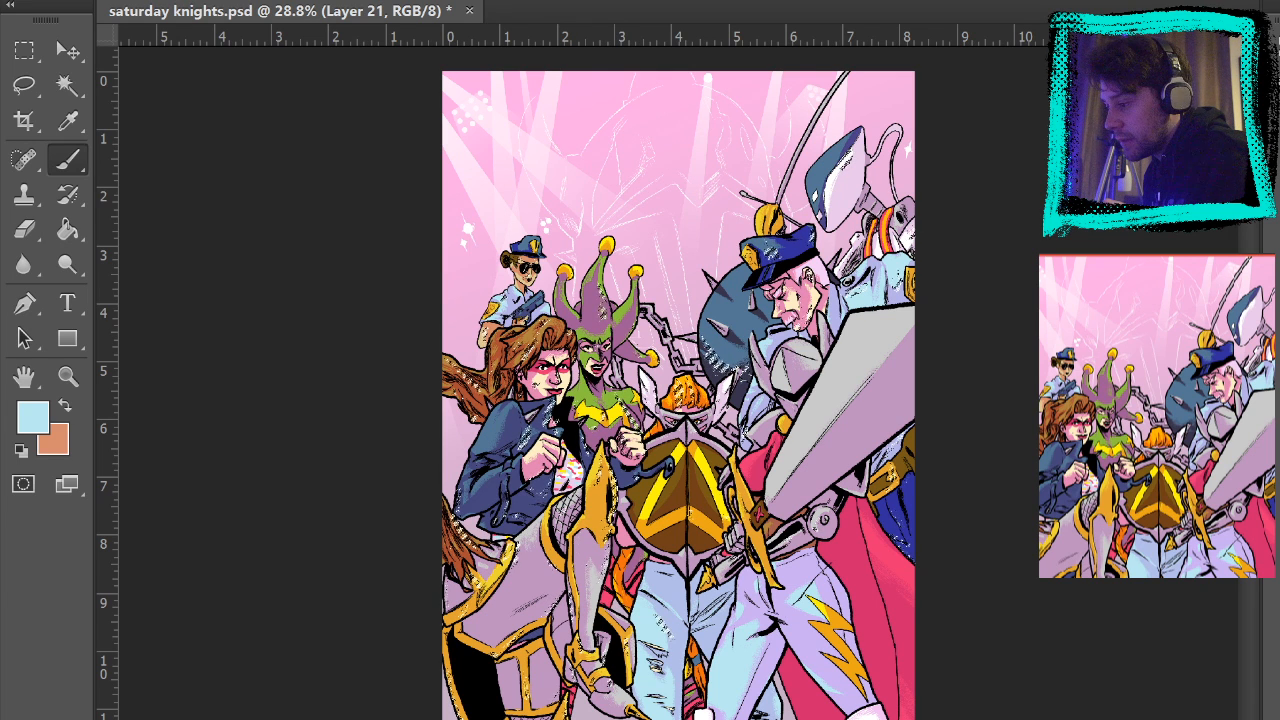
key(alt+bracketleft)
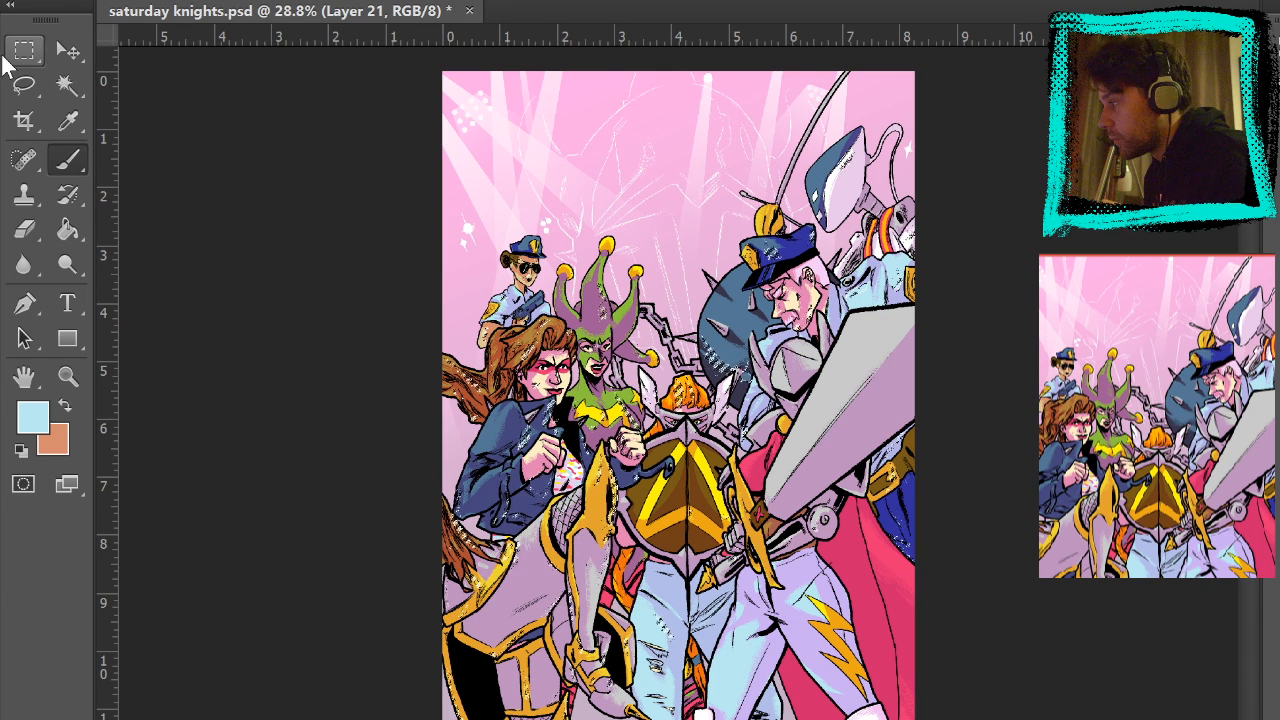
click(16, 54)
click(428, 329)
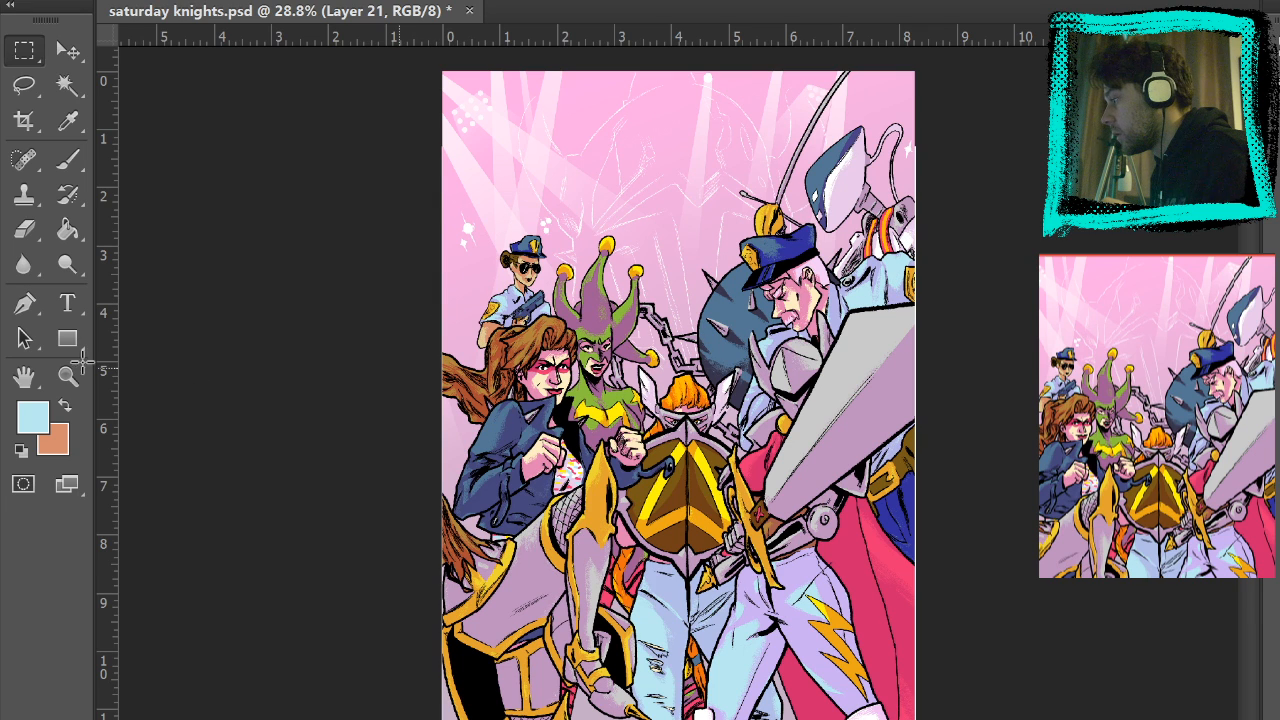
- Sample the jester's purple, brush textured shading onto the side of her torso below the yellow star, and erase the overspill
click(75, 380)
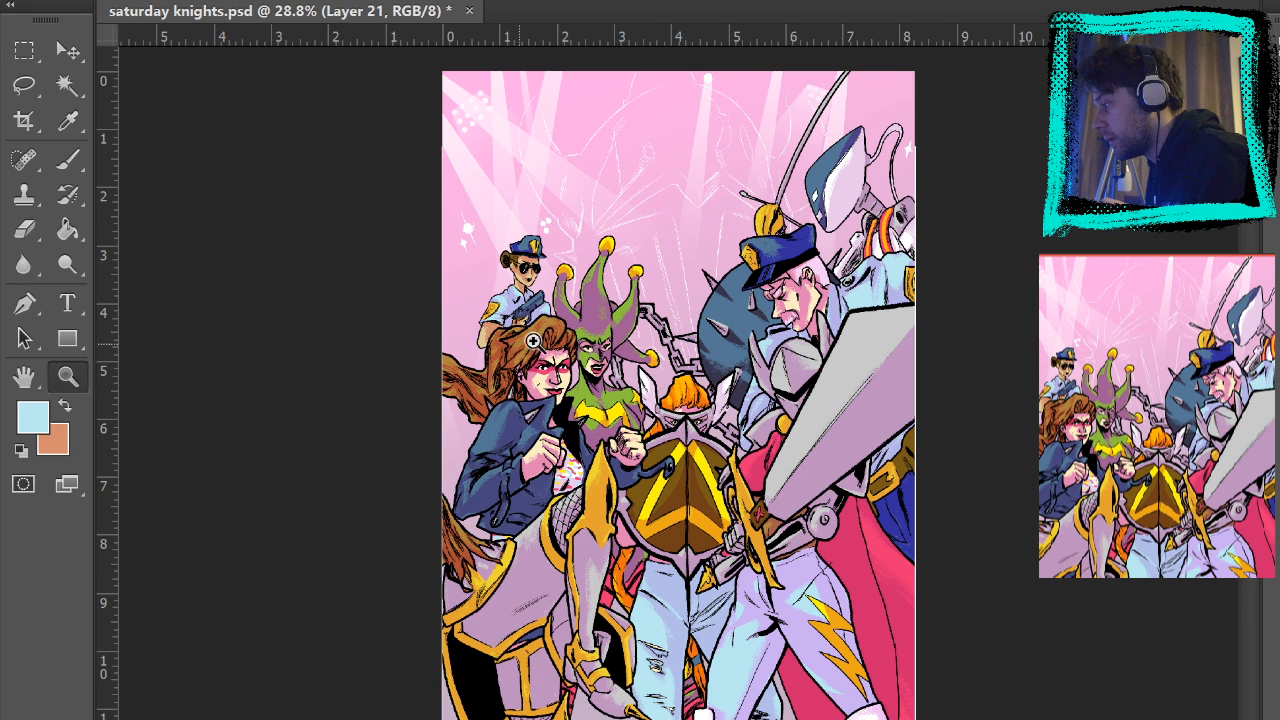
drag(811, 372, 758, 351)
click(758, 351)
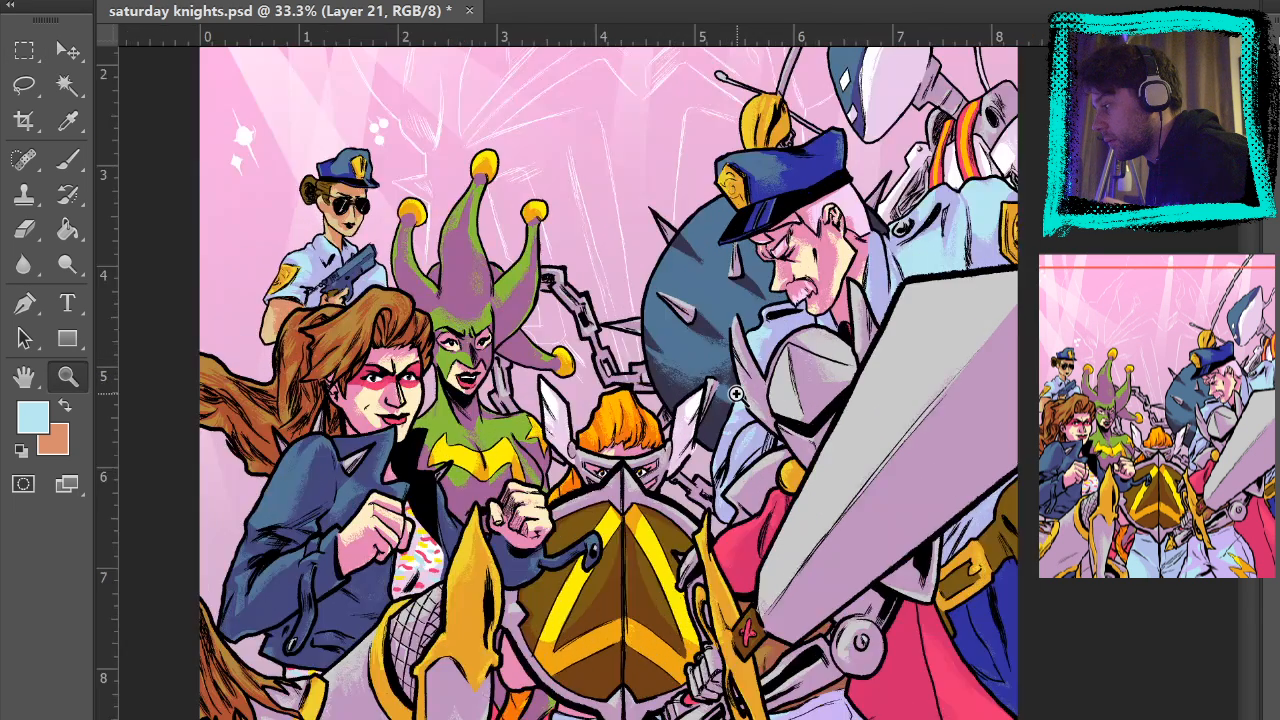
click(742, 412)
click(742, 412)
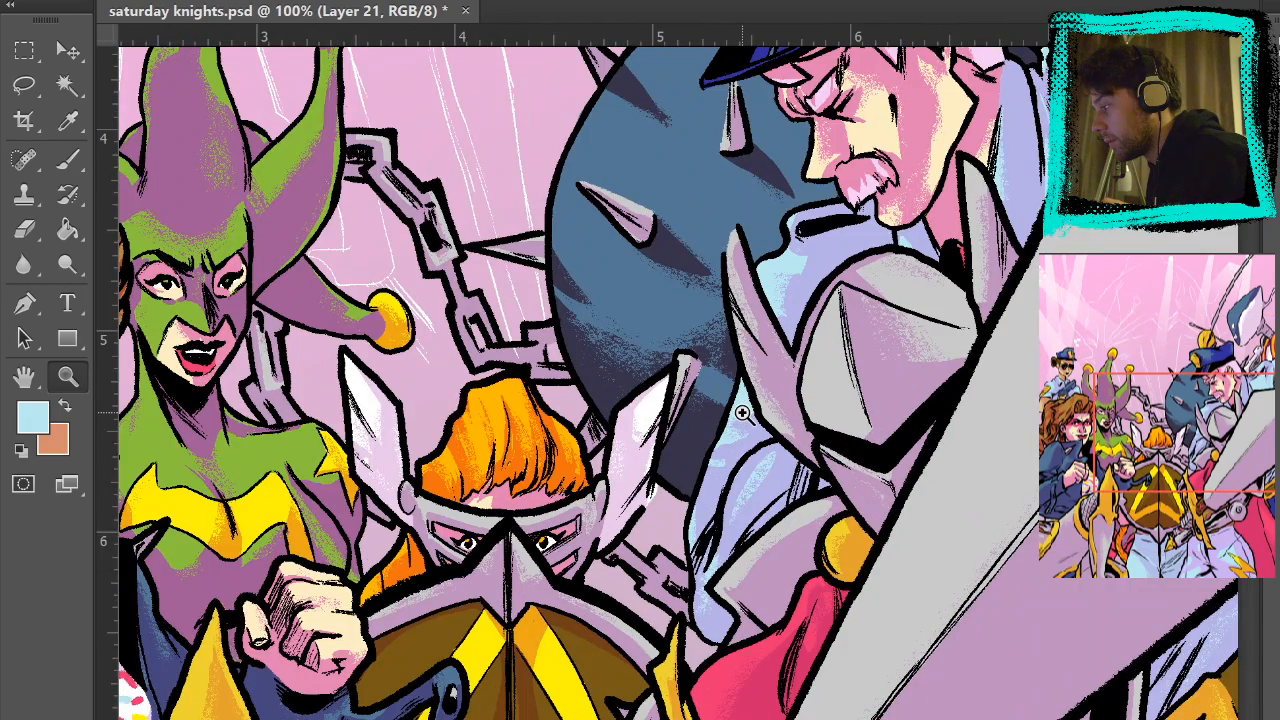
key(b)
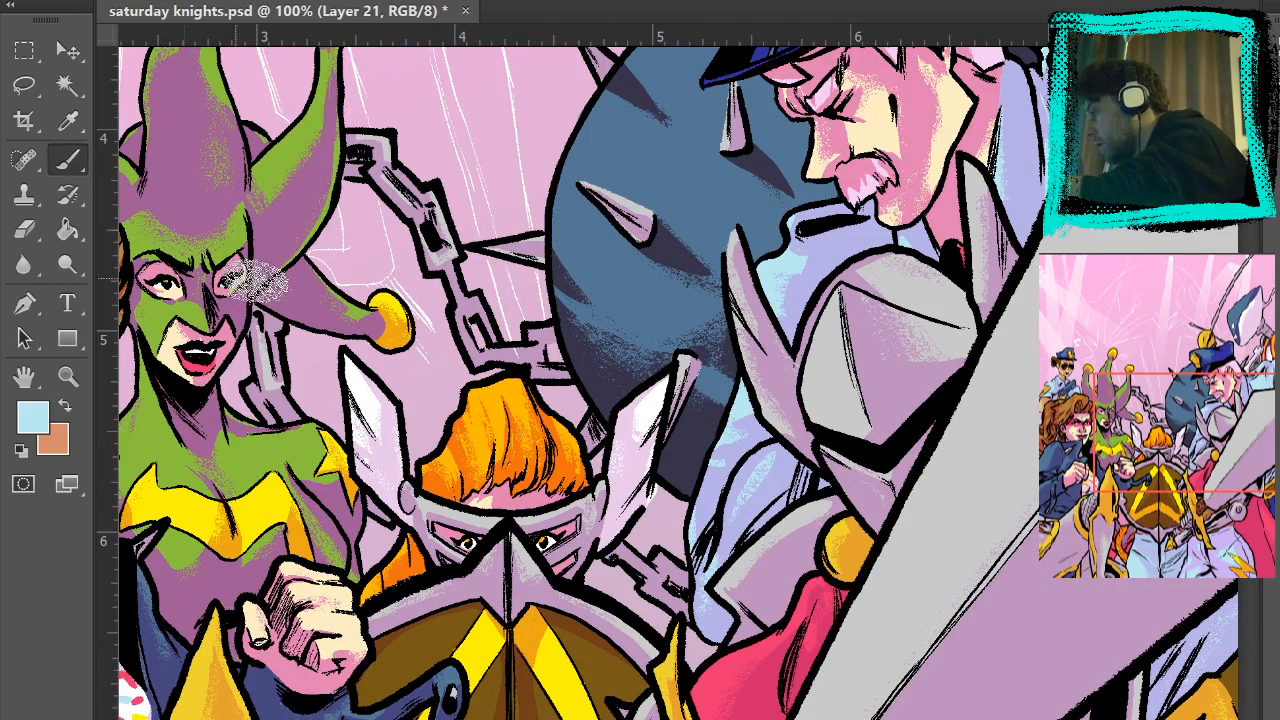
alt+click(339, 523)
drag(918, 318, 975, 330)
key(ctrl+z)
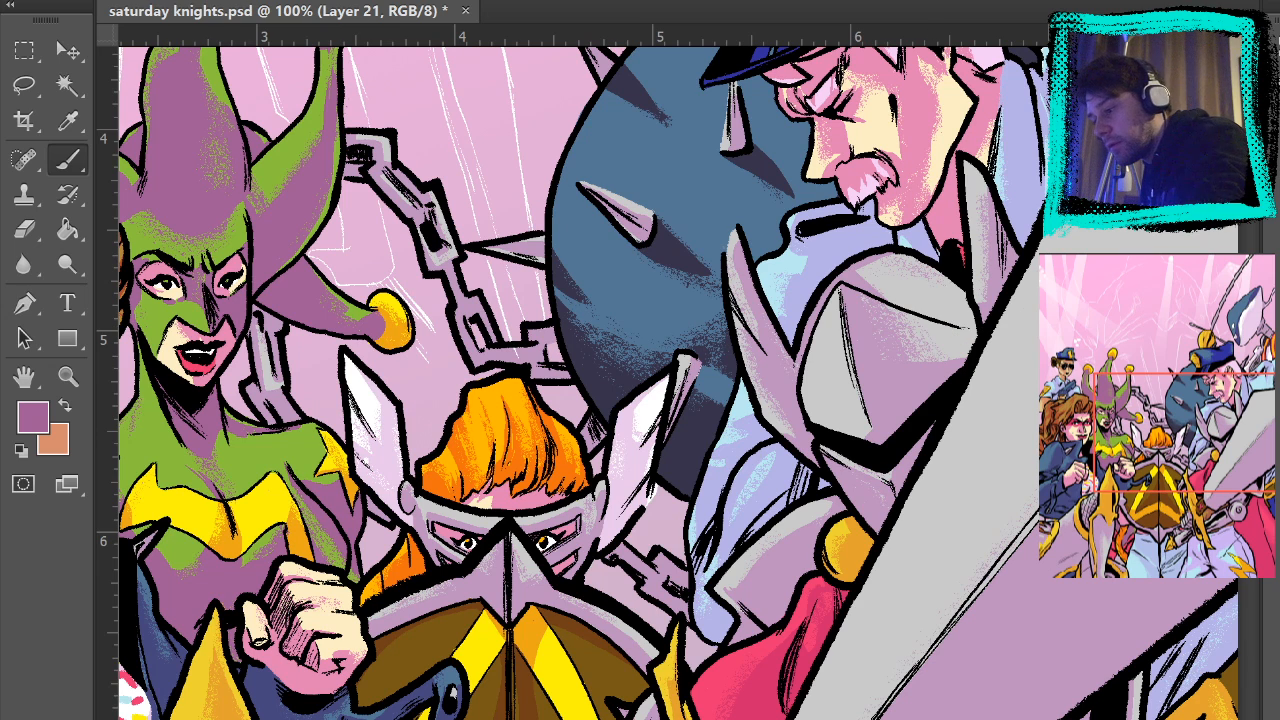
mouse_move(340, 525)
mouse_down()
mouse_move(320, 508)
mouse_move(312, 540)
mouse_move(318, 530)
mouse_up()
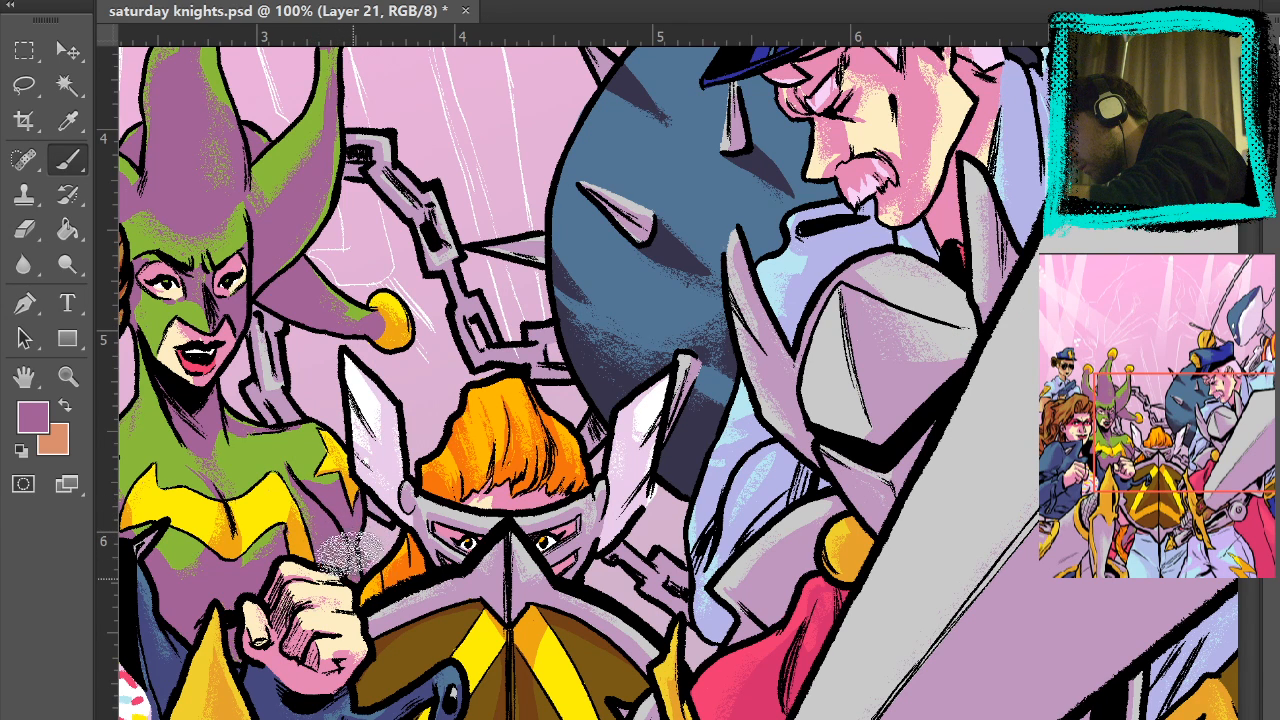
key(e)
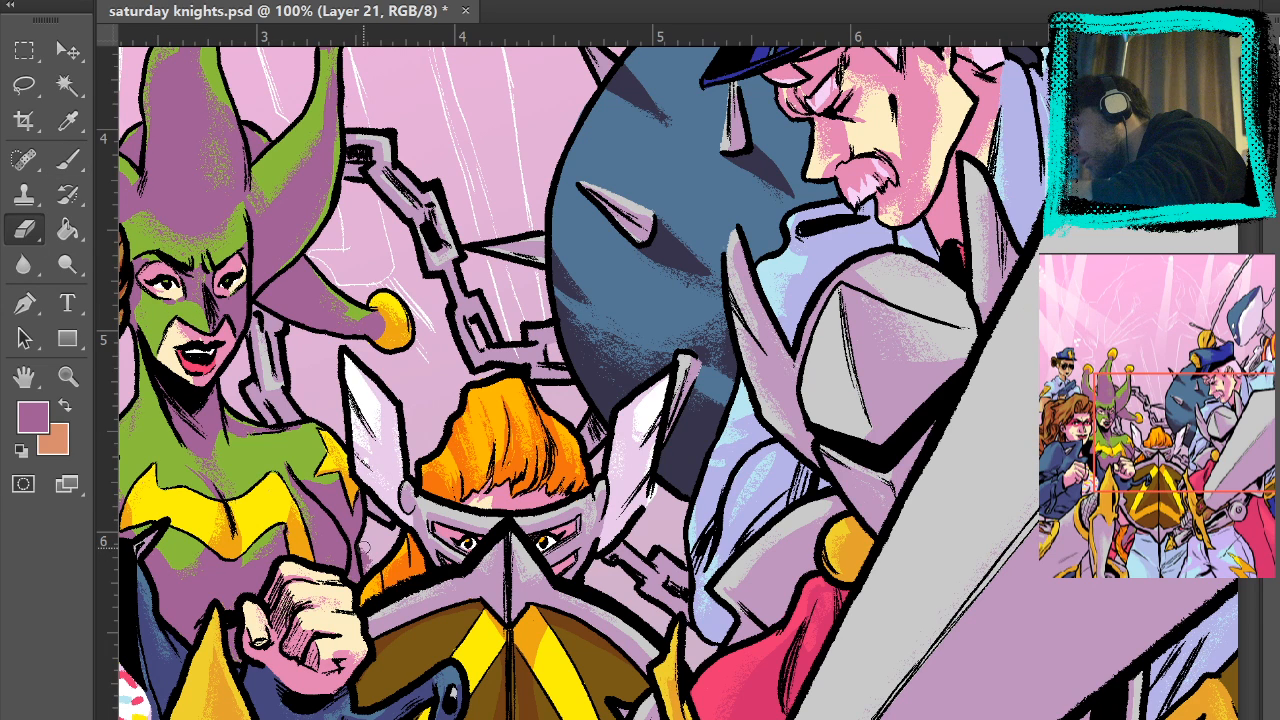
- Sample the spiked ball's dark navy shadow for textured shading along its lower edge, and clean up near the helmet's horn with the Eraser
click(68, 159)
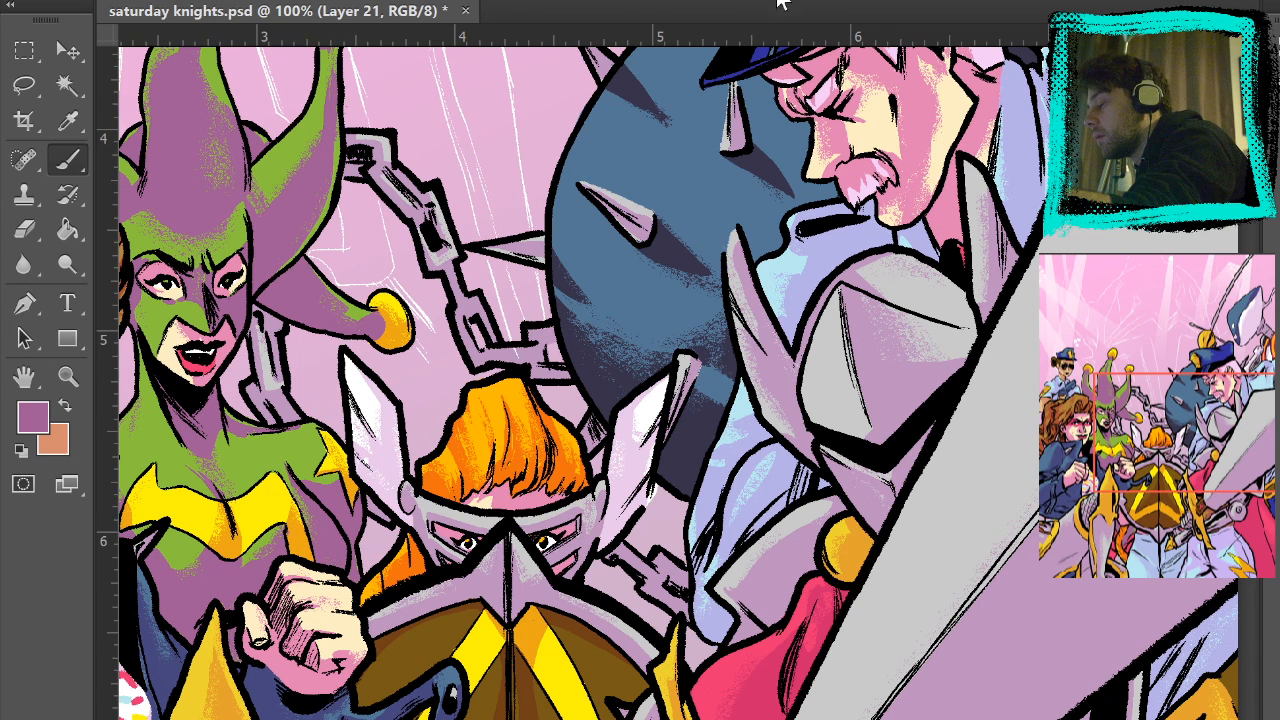
alt+click(712, 385)
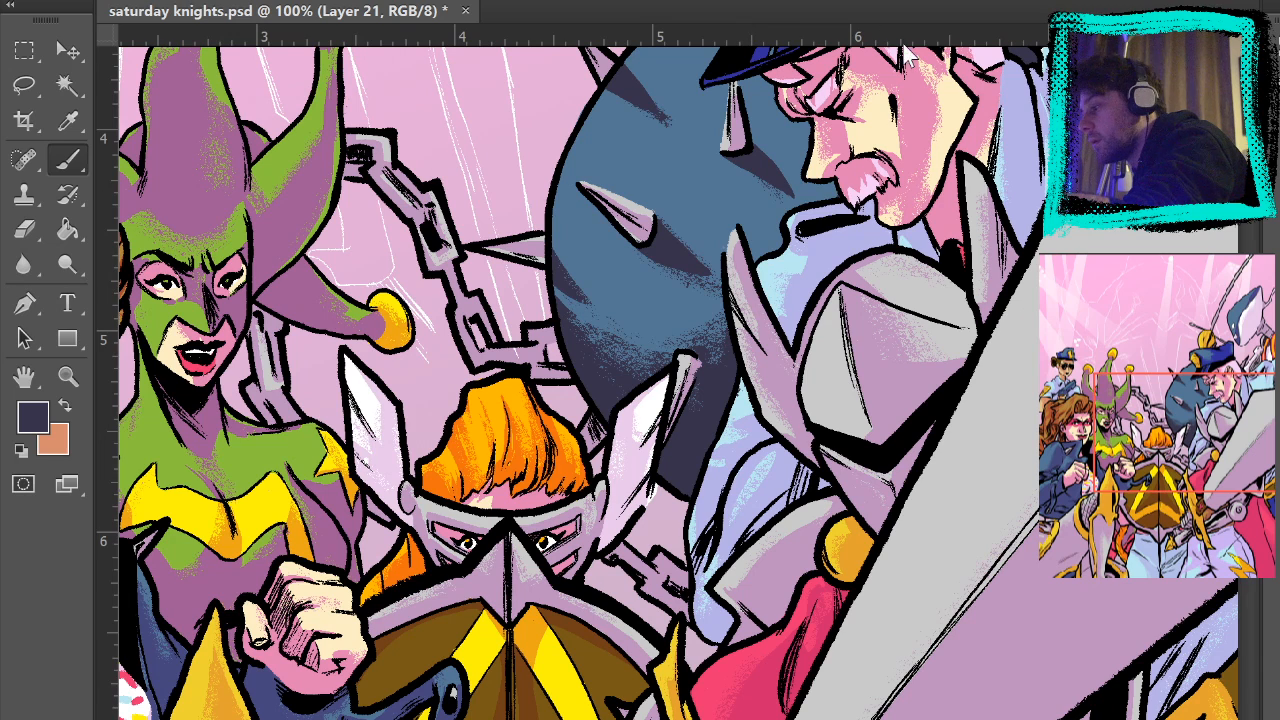
key(e)
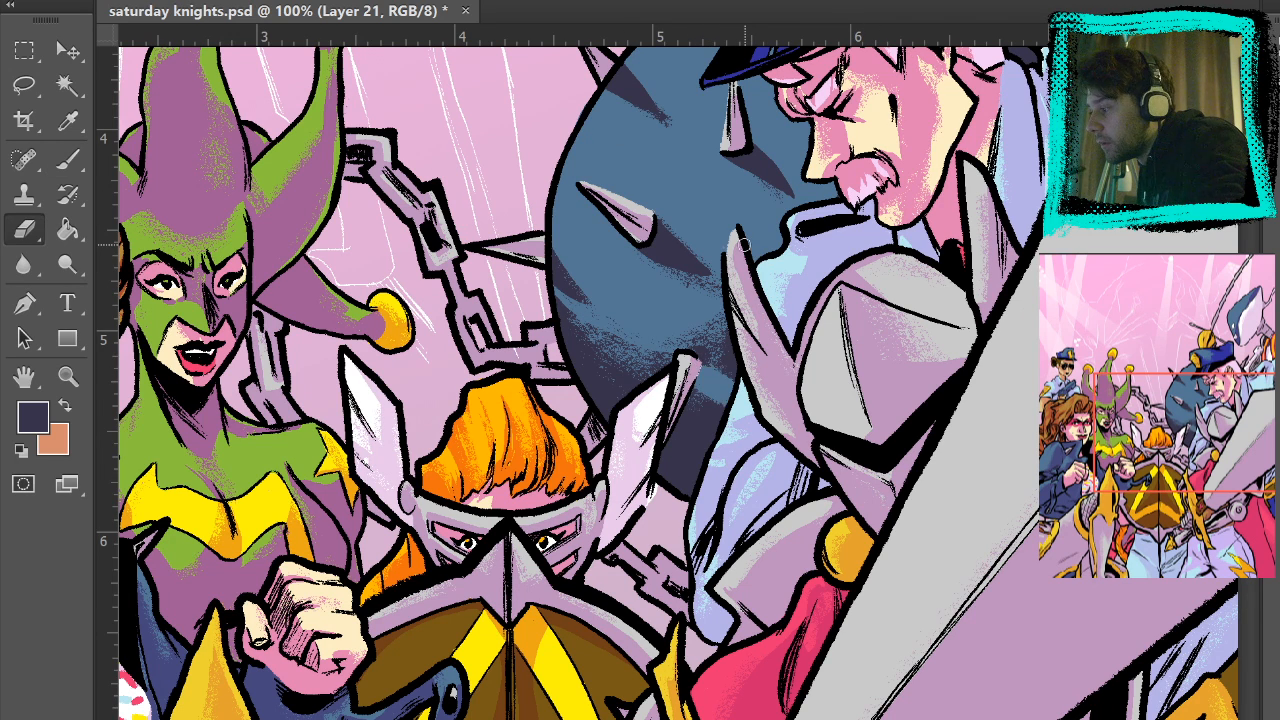
- Select the spiked ball's colour area on Layer 17, brush dark navy texture along its lower edge on Layer 21, and save the file
click(67, 85)
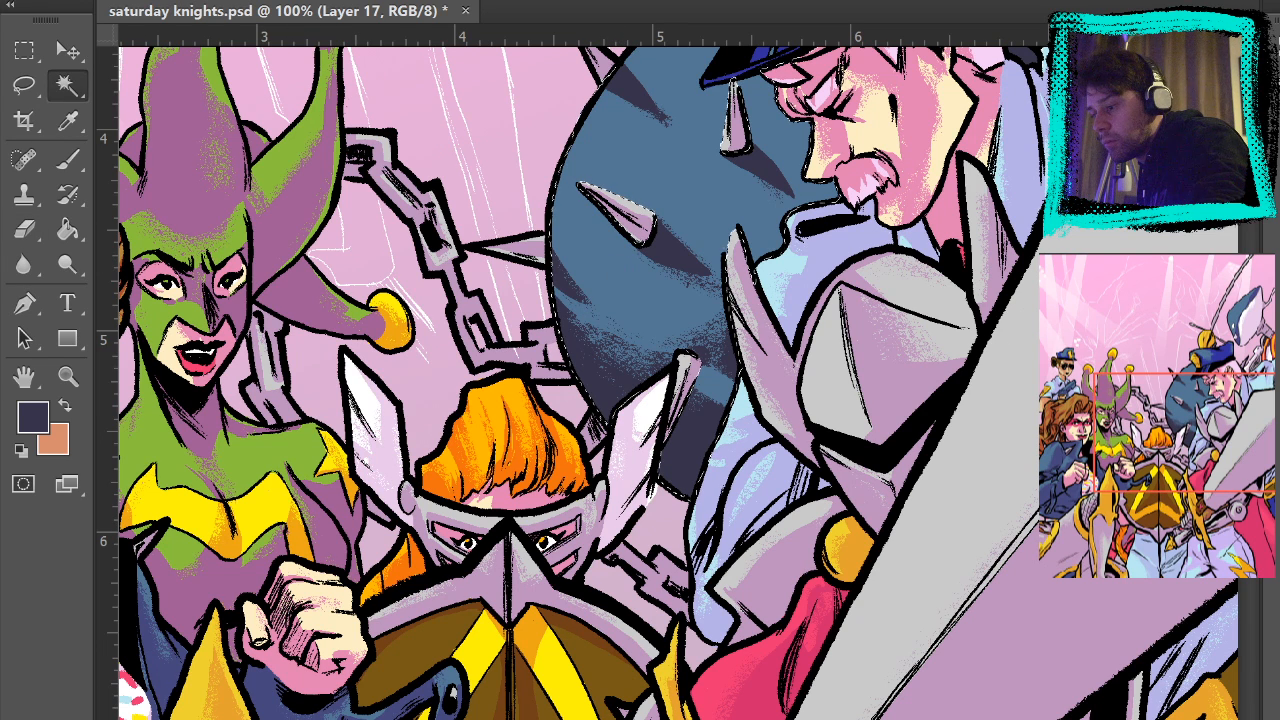
key(ctrl+shift+alt+n)
click(69, 160)
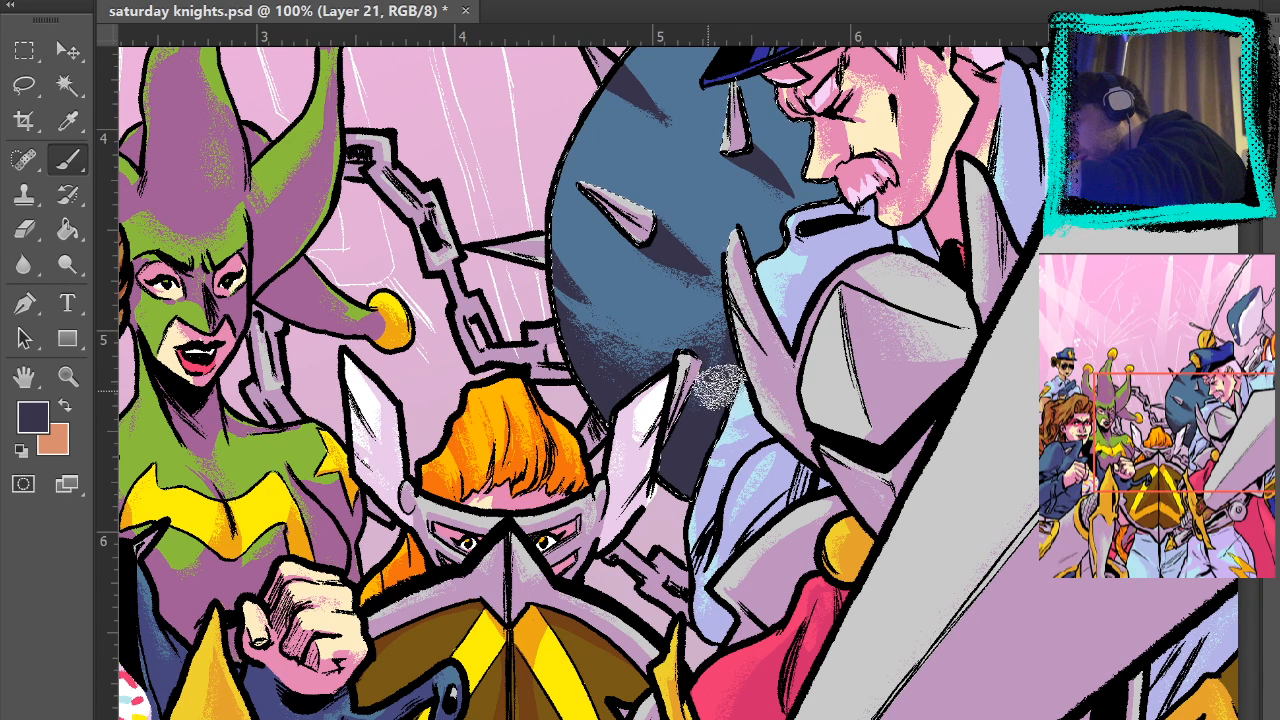
click(25, 50)
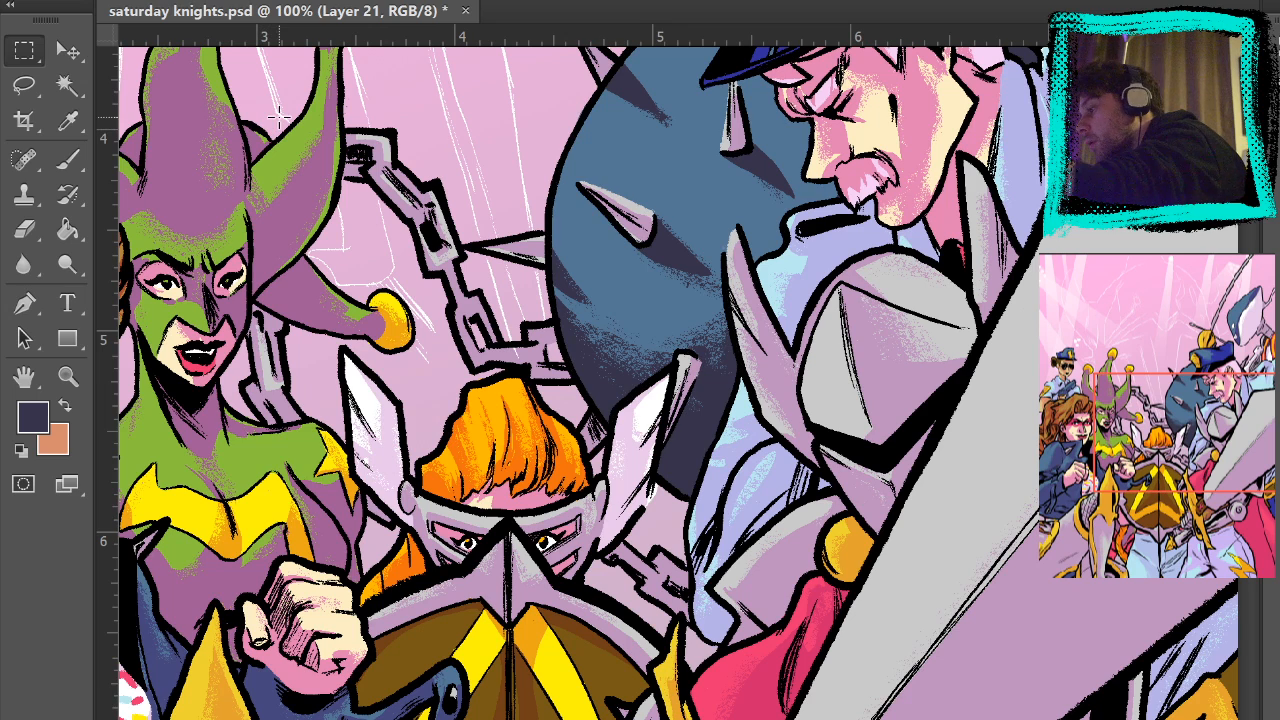
key(ctrl+0)
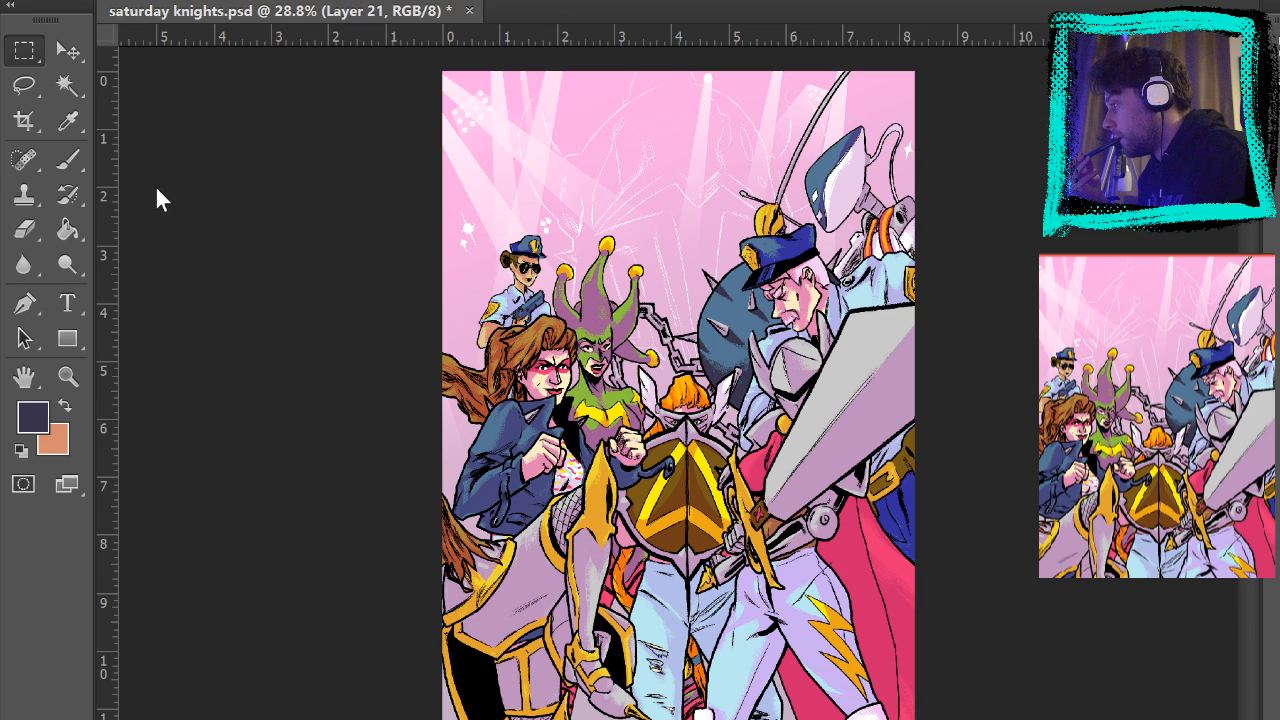
key(ctrl+s)
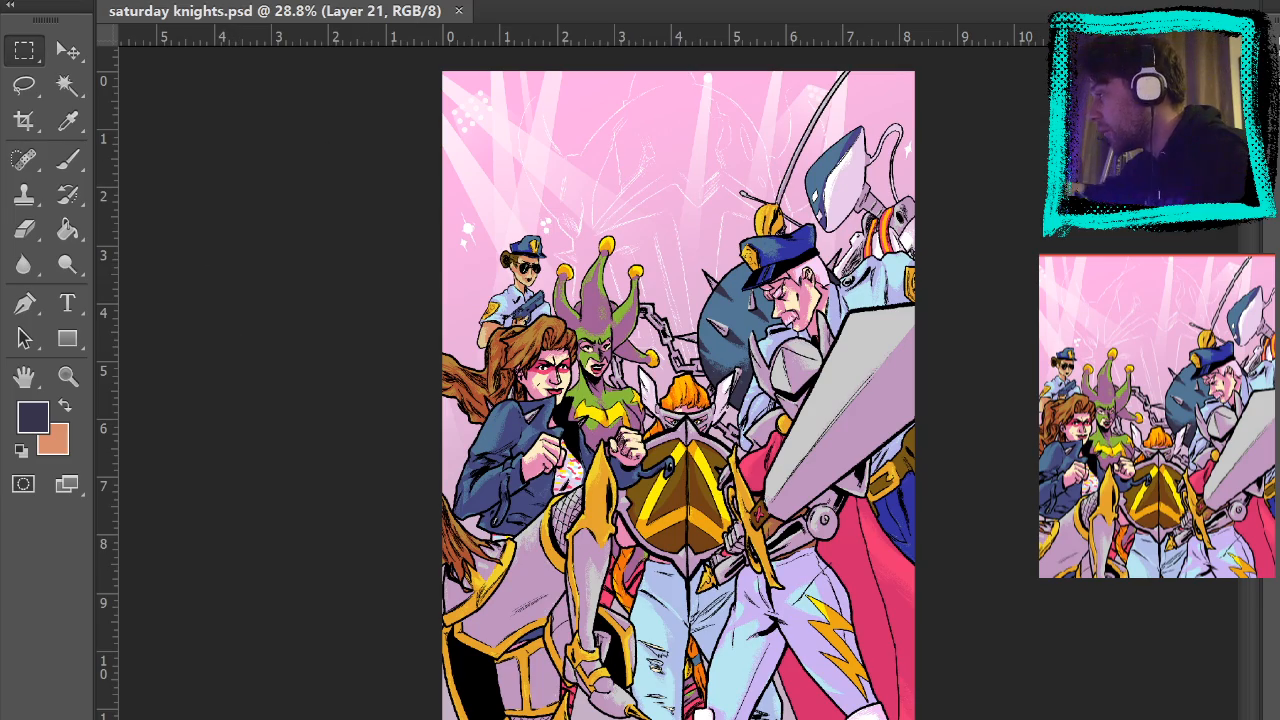
- Examine the shading at full size across the jester, the female officer, the spiked ball, the shield and the brown-haired woman
key(ctrl+1)
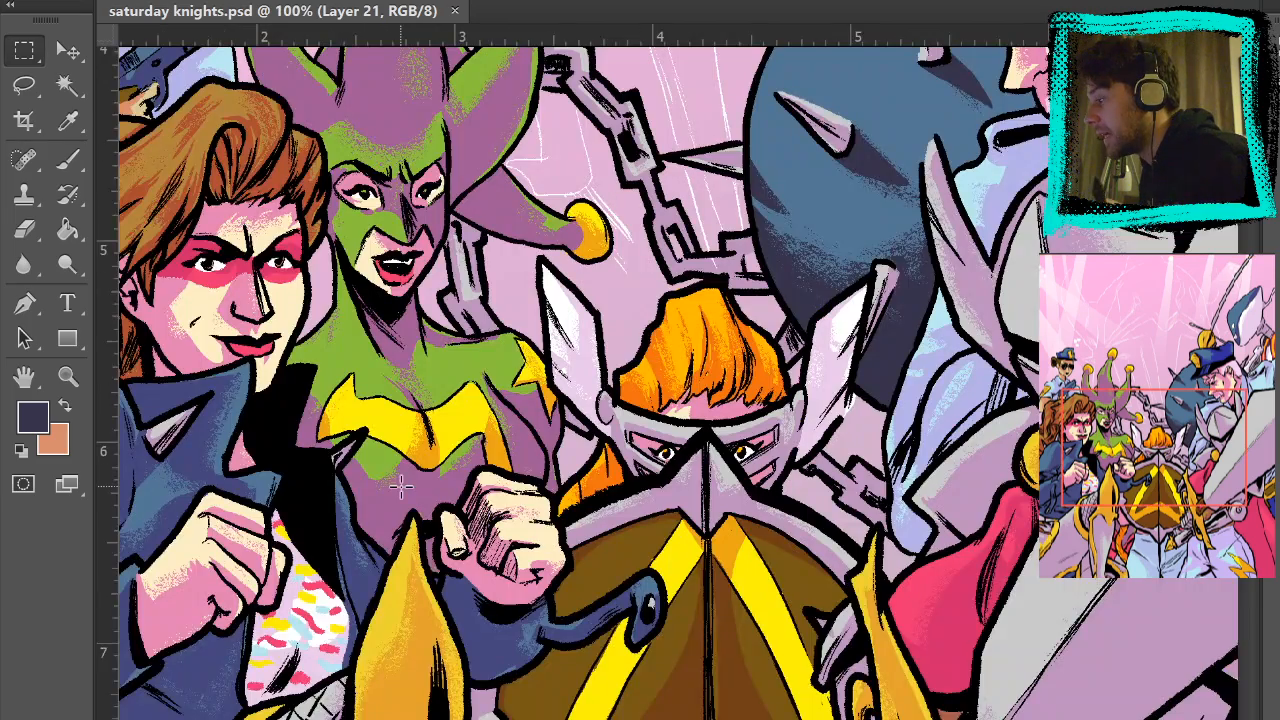
scroll(400, 487, up, 5)
scroll(400, 487, up, 2)
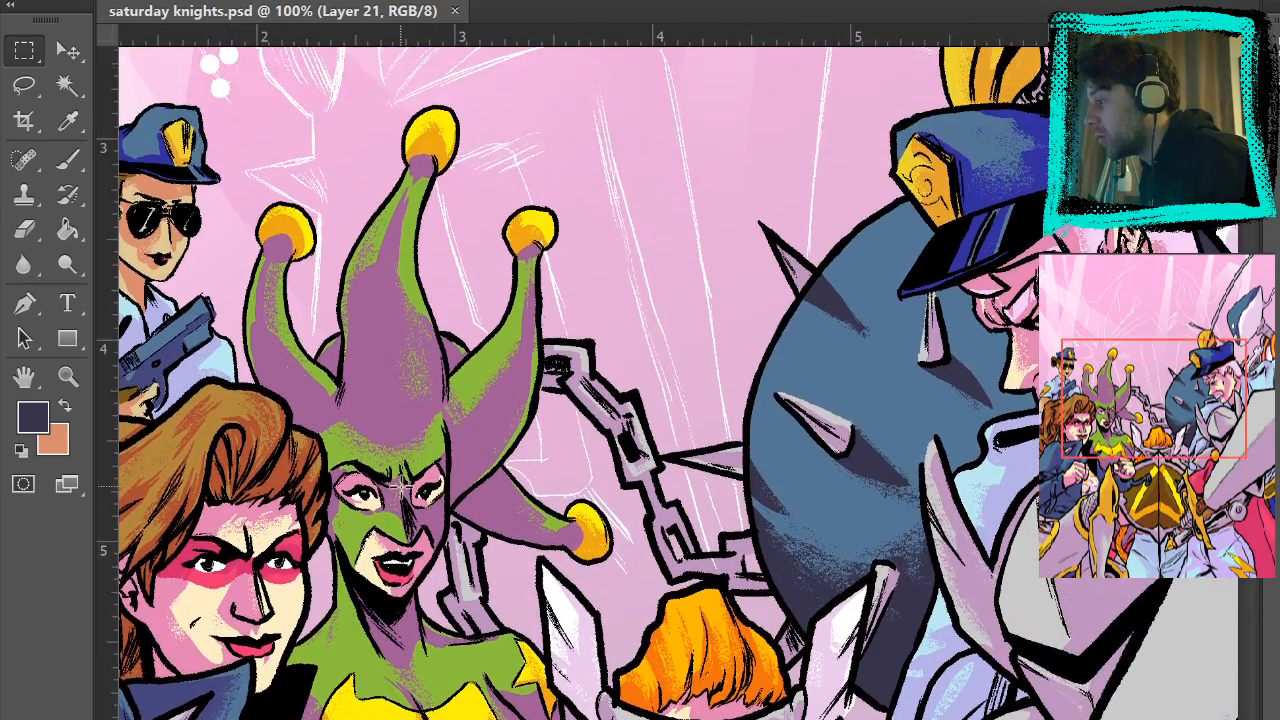
scroll(400, 487, down, 4)
scroll(400, 487, down, 5)
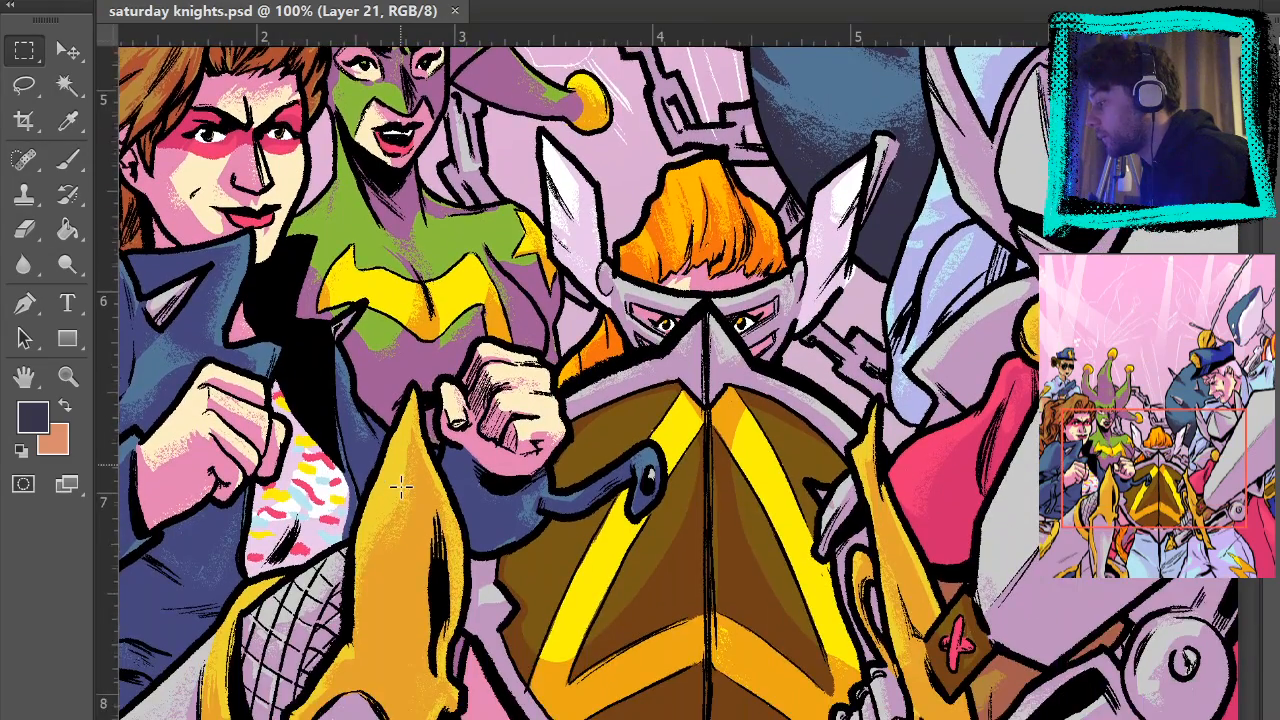
scroll(400, 487, up, 4)
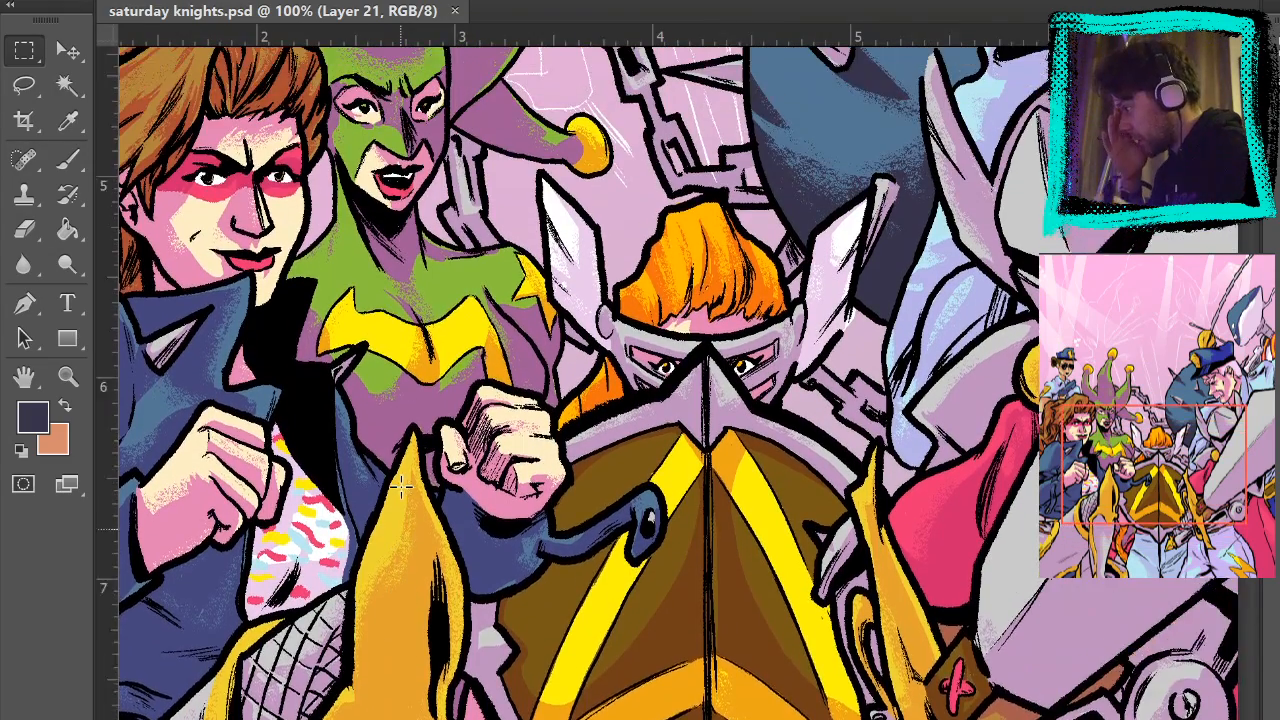
scroll(400, 487, left, 10)
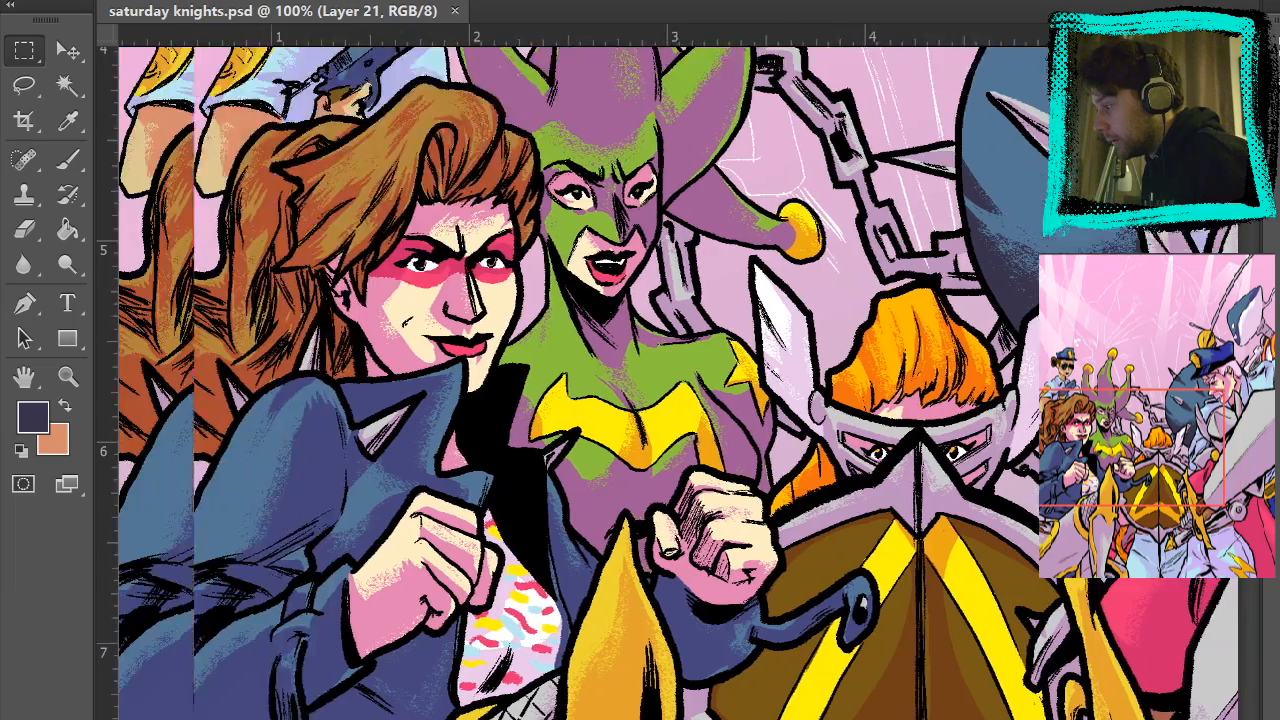
scroll(400, 487, right, 7)
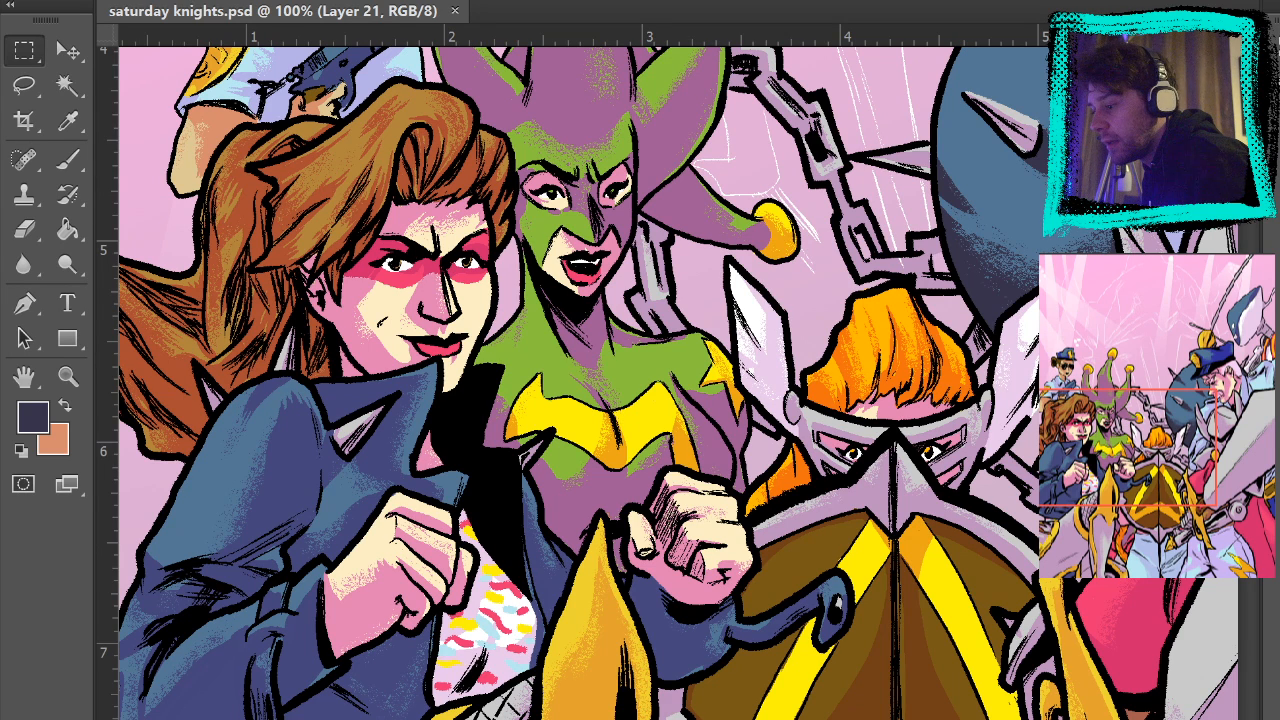
- Duplicate the shading layer, Layer 21, and hide and show the shading to compare it with the flat colours
key(ctrl+j)
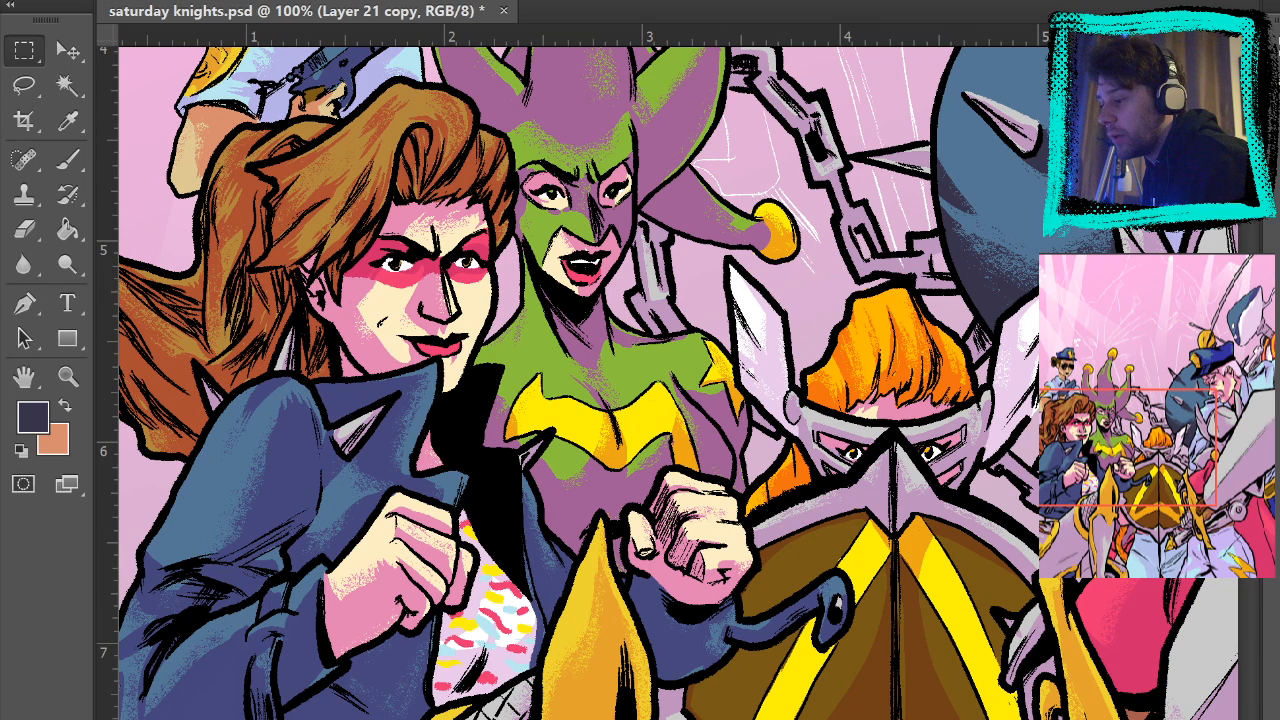
key(ctrl+comma)
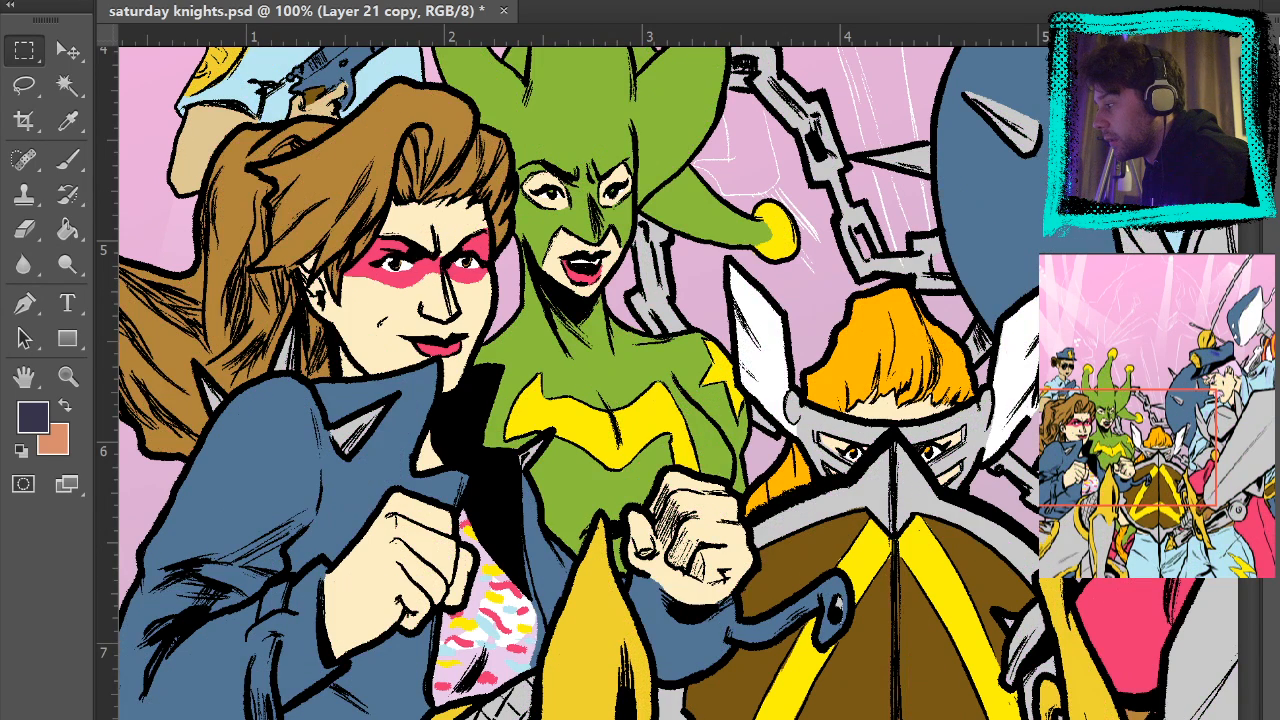
key(ctrl+comma)
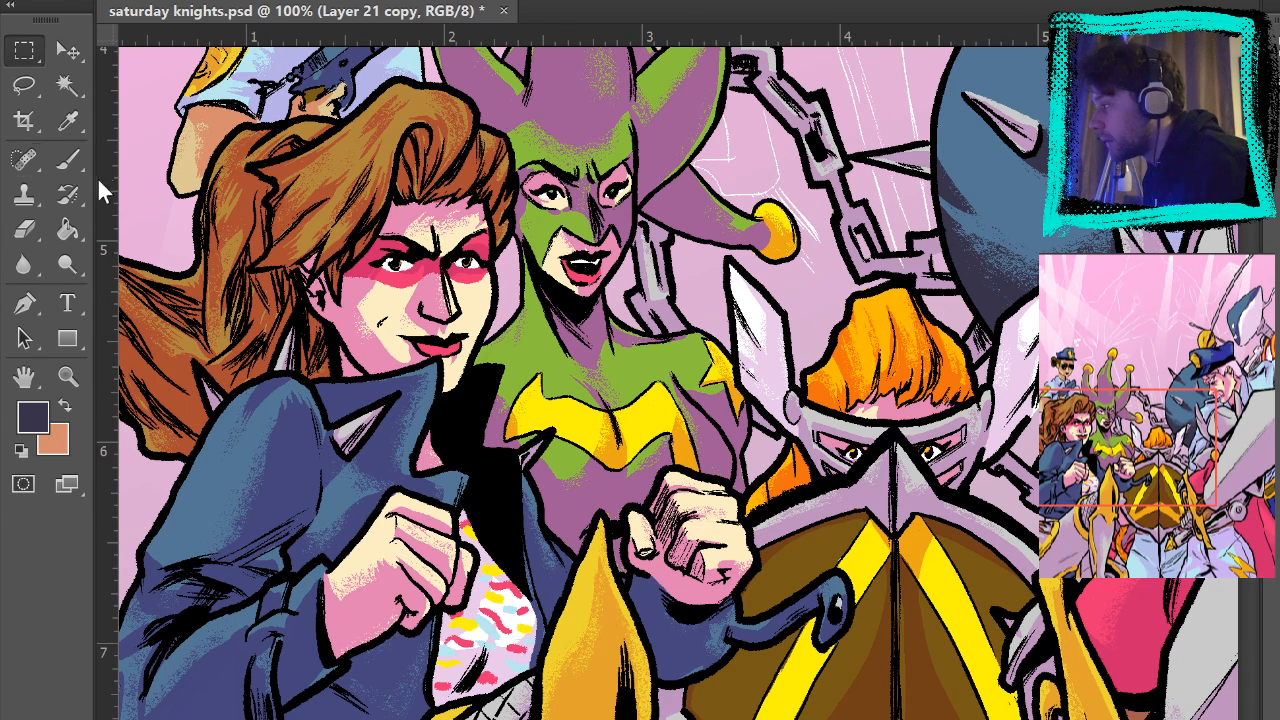
- Sample the dark blue shadow on the brown-haired woman's jacket and select the jacket's shadow areas on the duplicated layer
drag(844, 516, 990, 312)
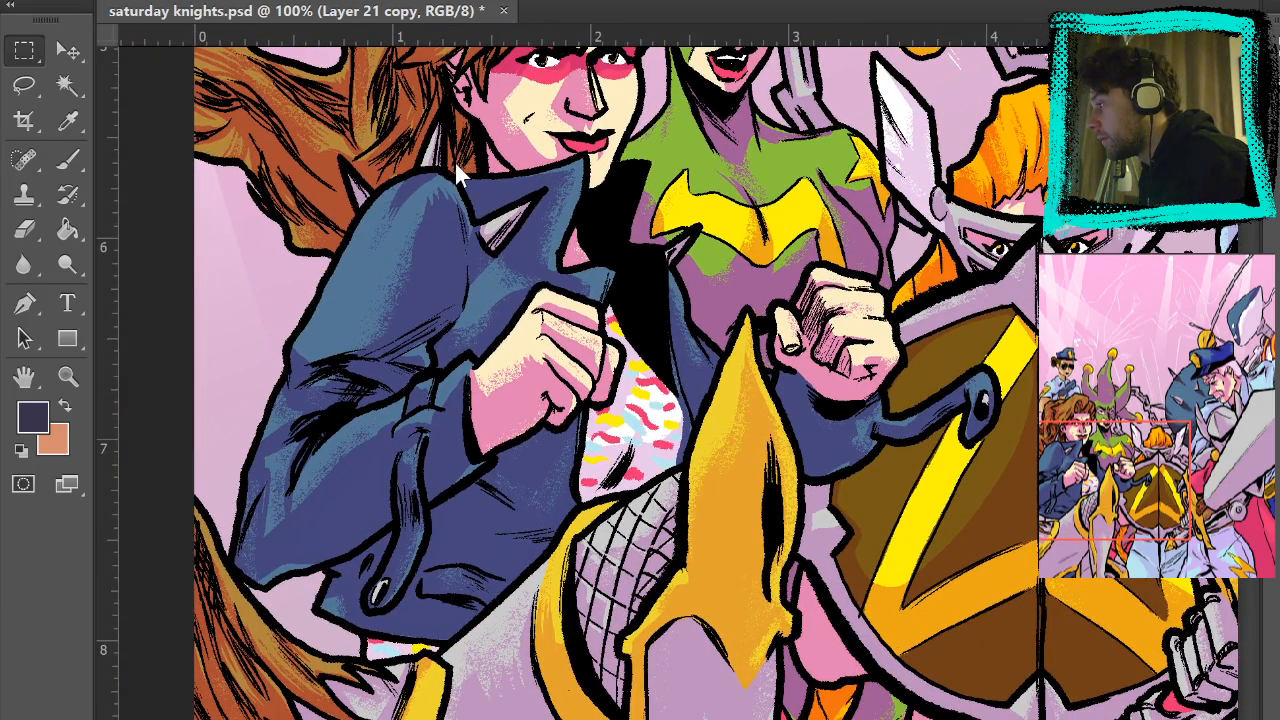
key(b)
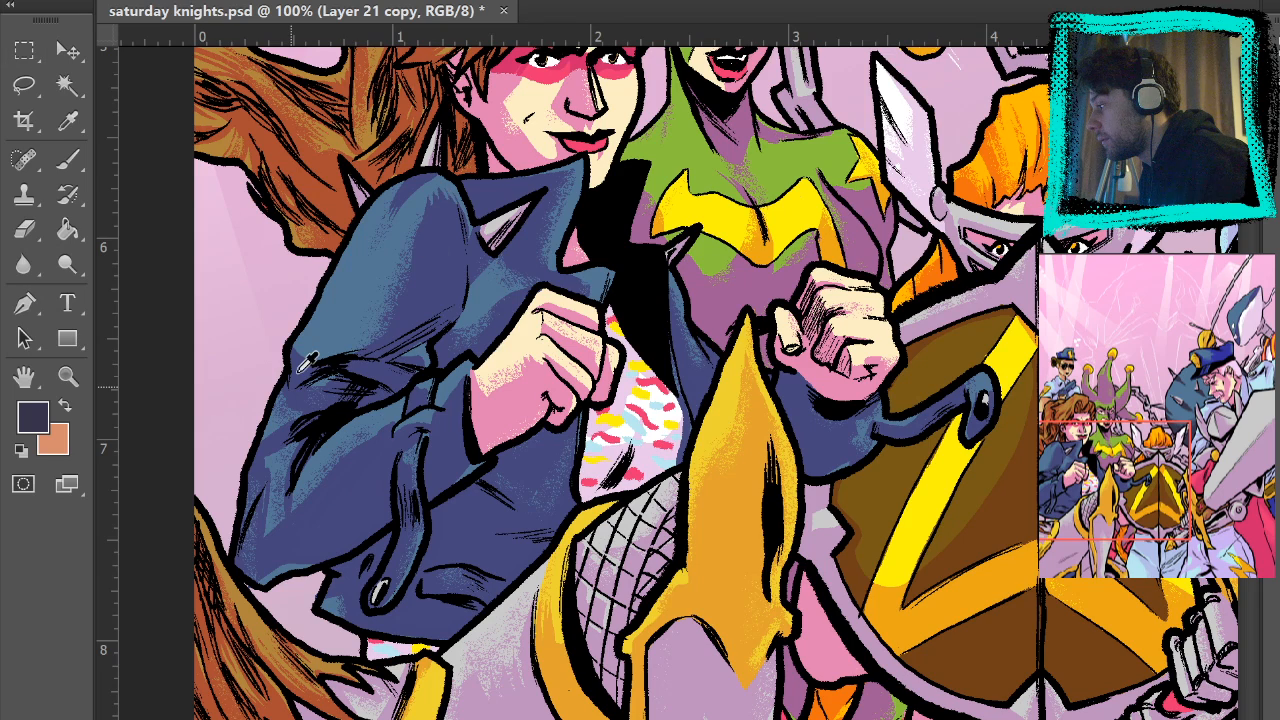
alt+click(298, 372)
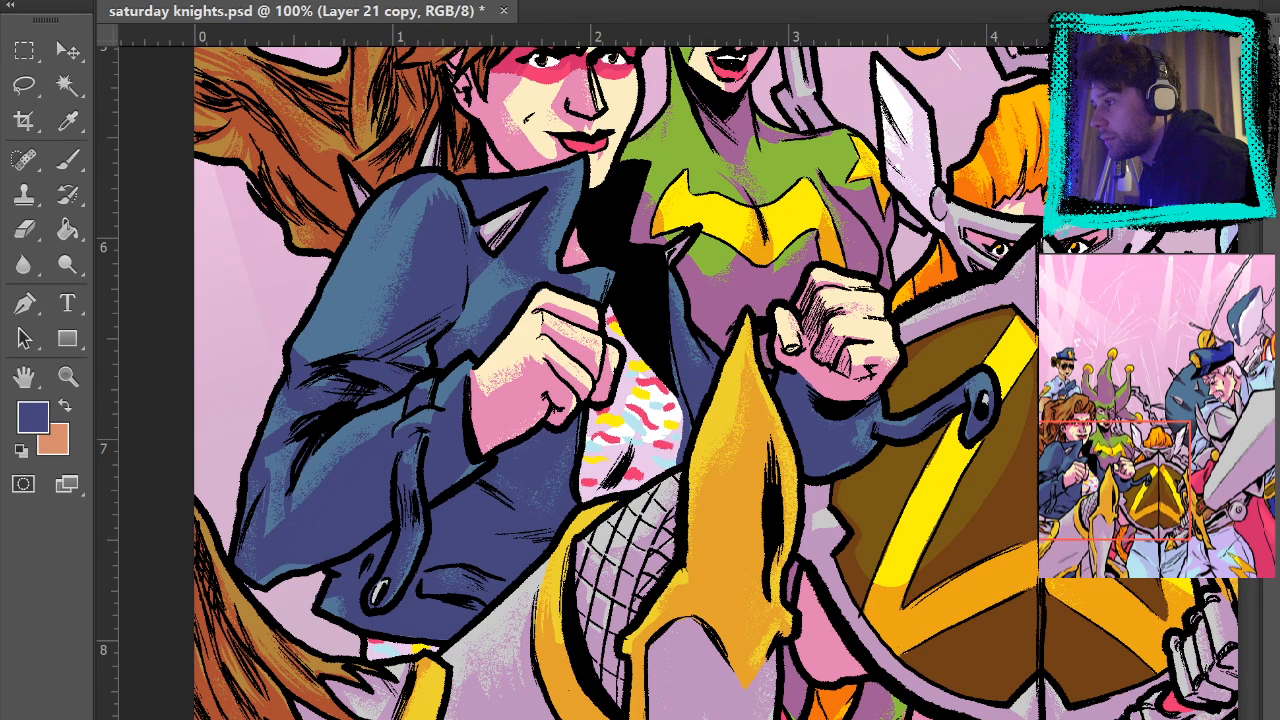
key(Return)
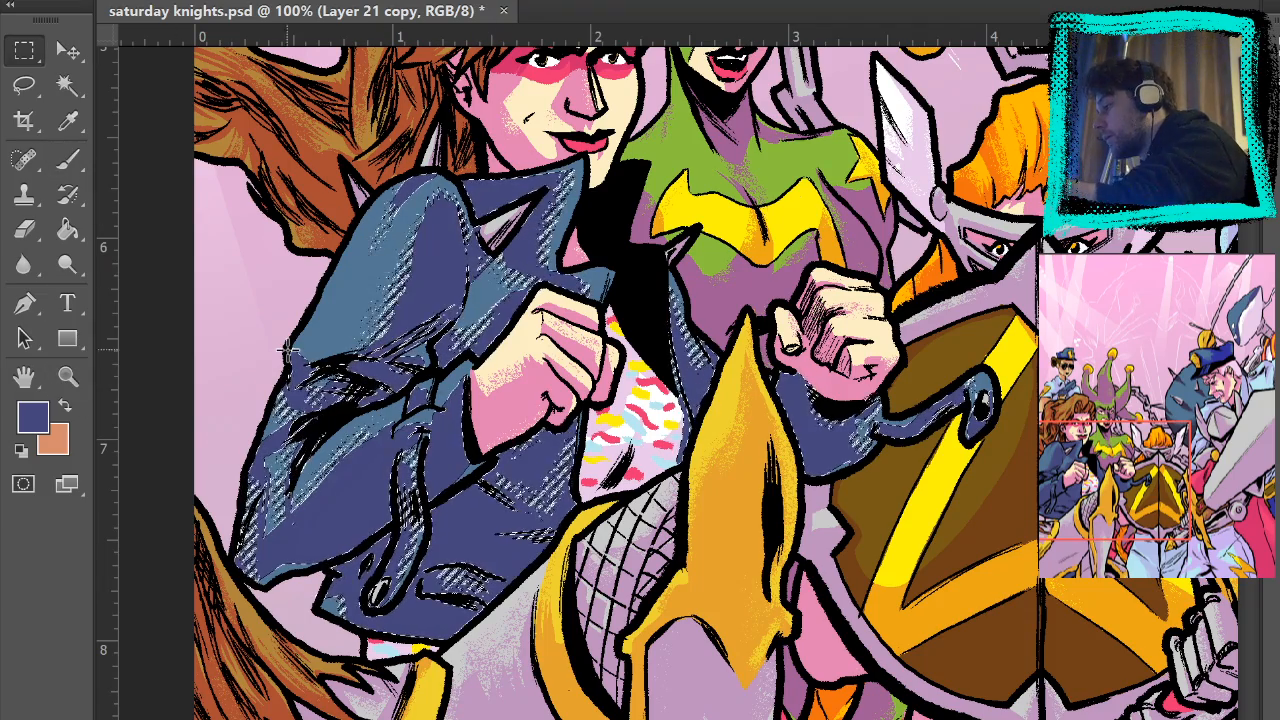
- Fade a gradient of the jacket's sampled lighter blue into the selected shadows, and undo the stronger extra pass
click(70, 233)
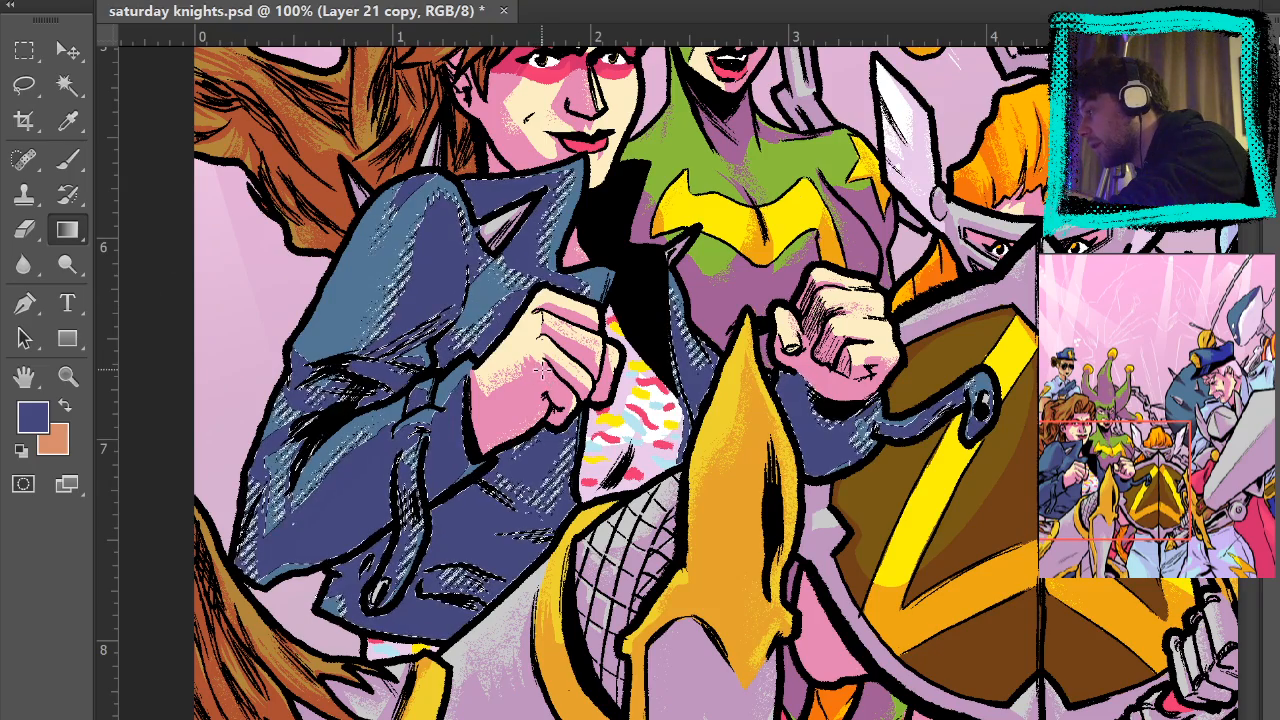
key(i)
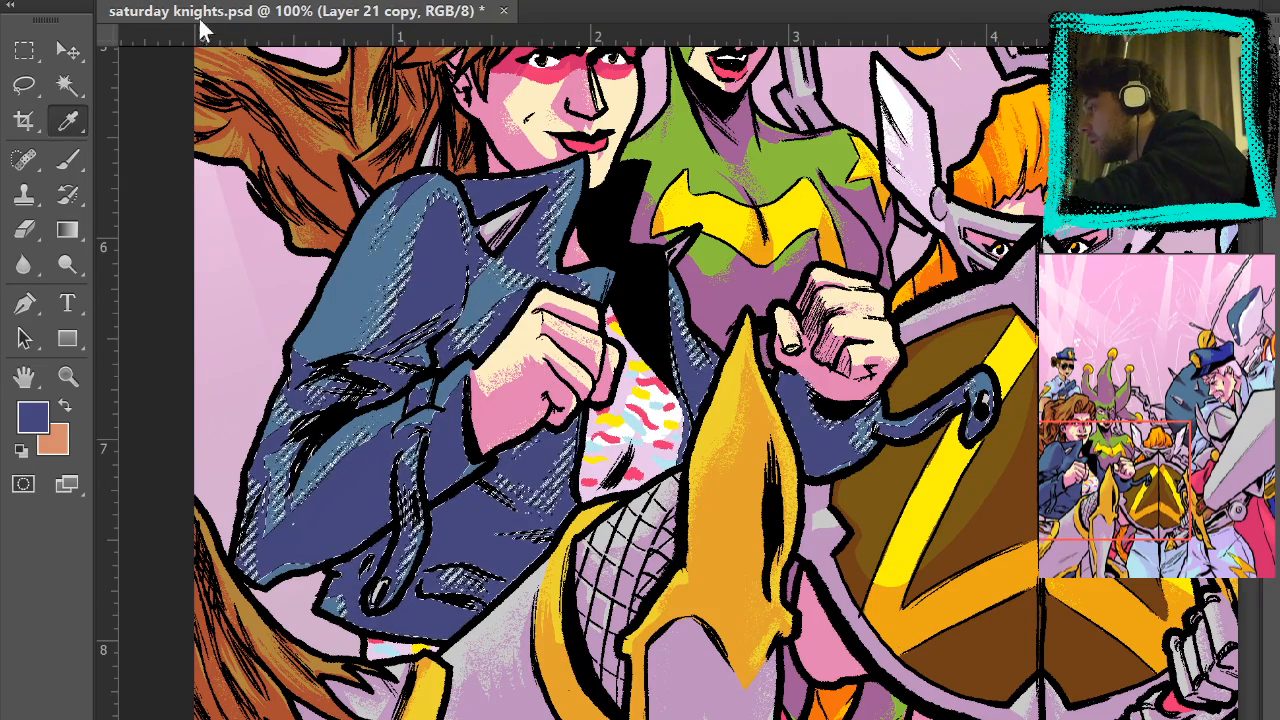
key(g)
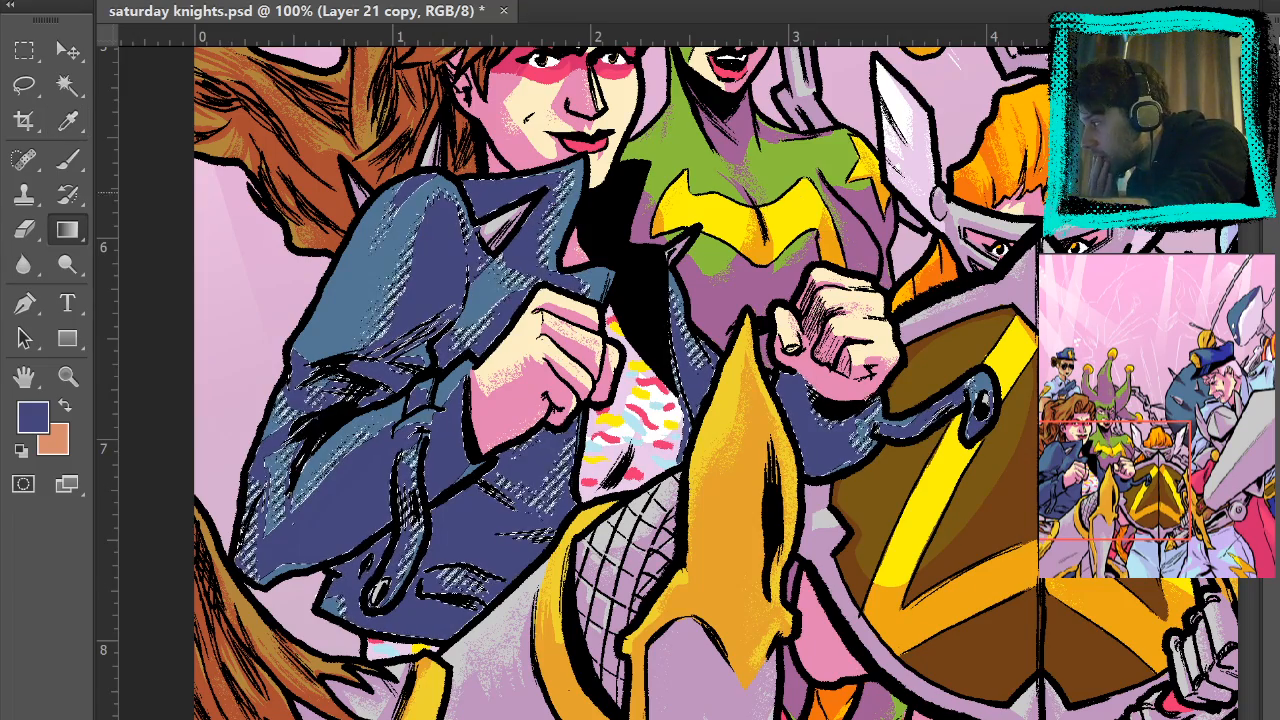
alt+click(402, 268)
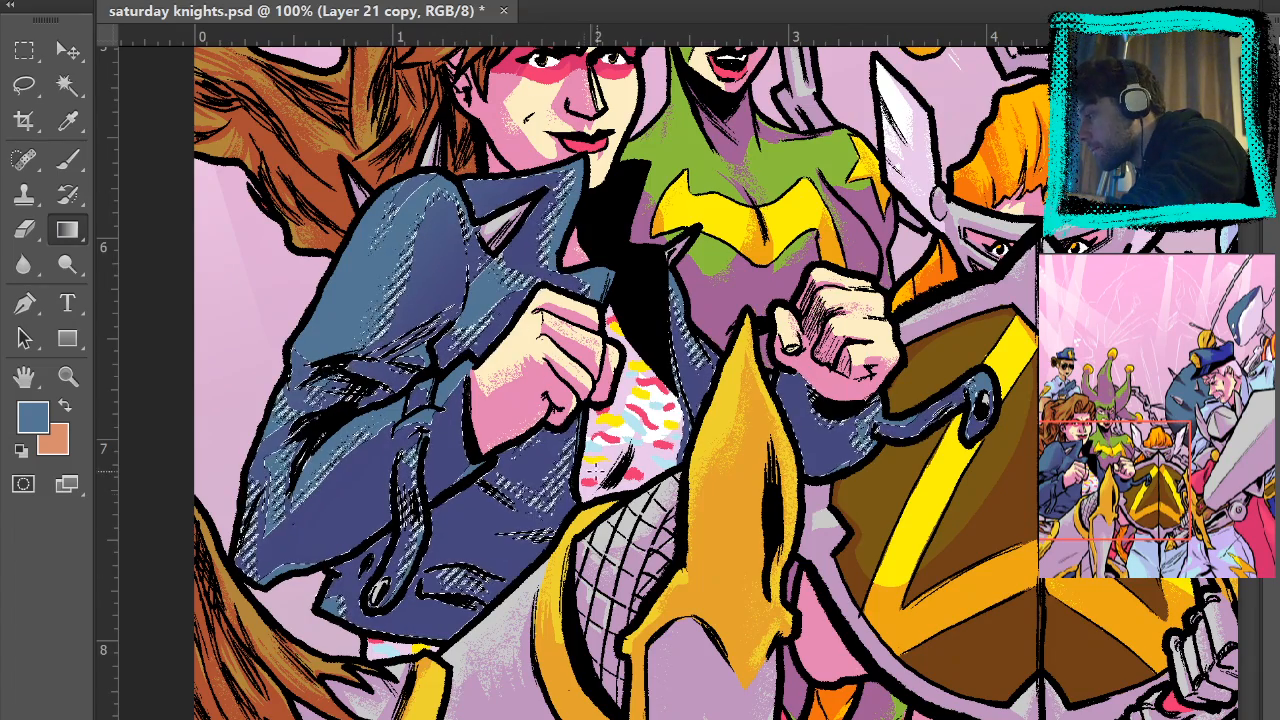
drag(567, 484, 718, 235)
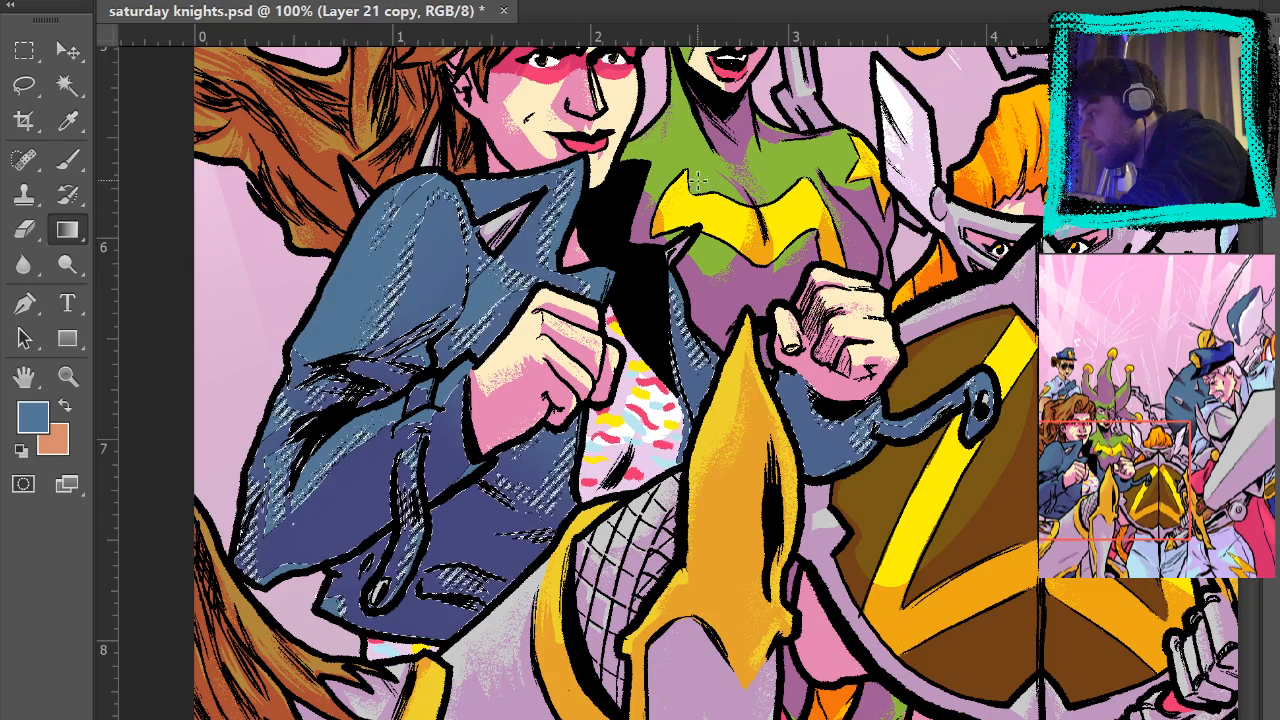
key(ctrl+z)
key(m)
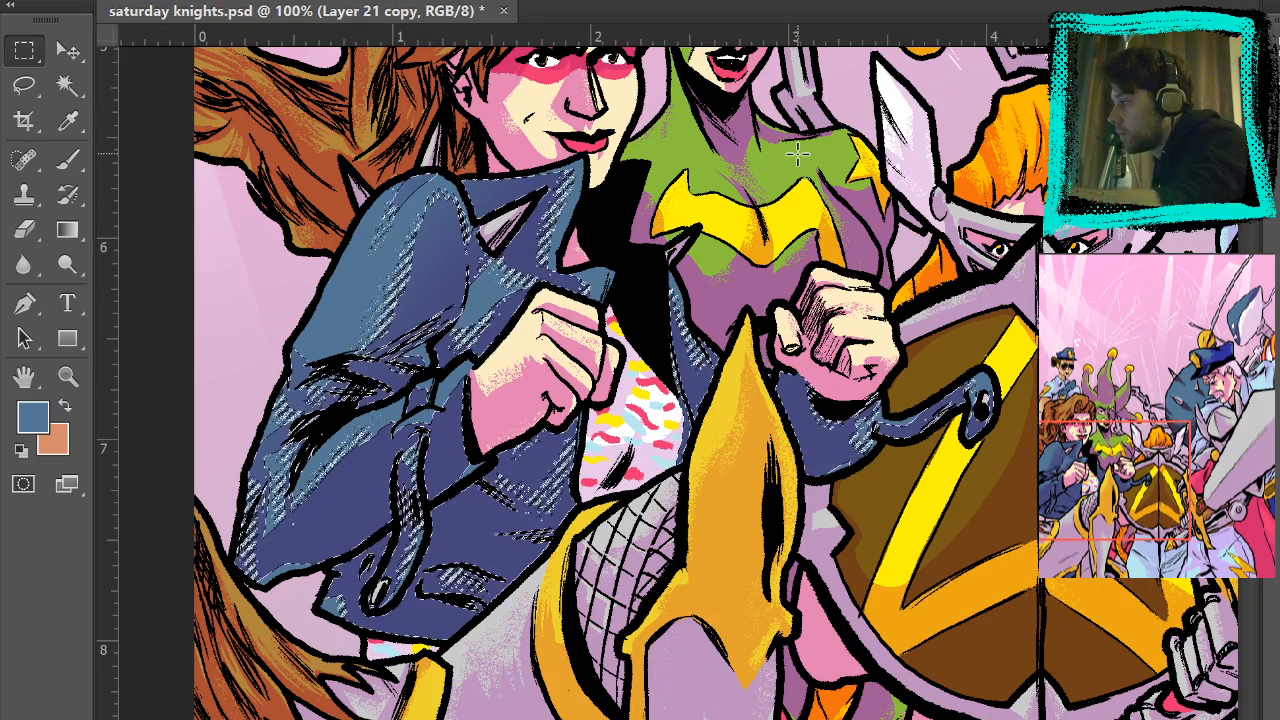
- Replace the shadow selection with a lasso around the jacket's forearm sleeve, blend a lighter blue gradient into it, and deselect
click(33, 87)
click(609, 249)
key(ctrl+z)
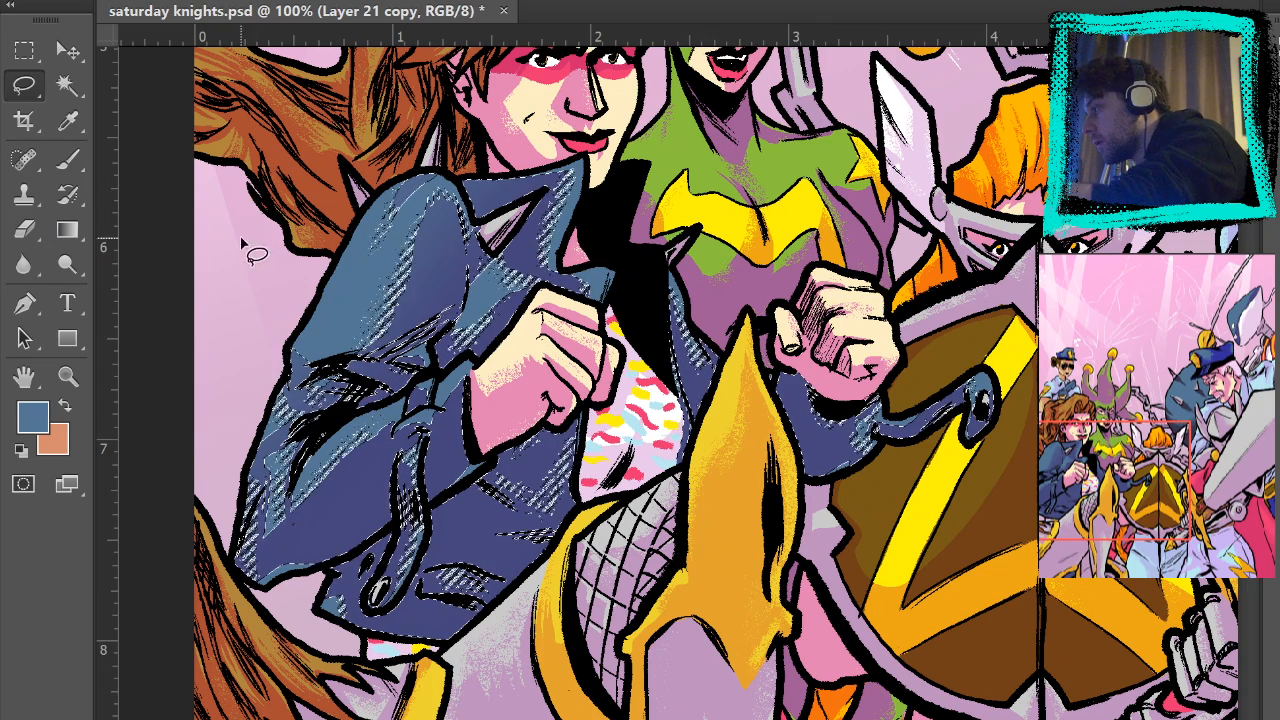
click(246, 241)
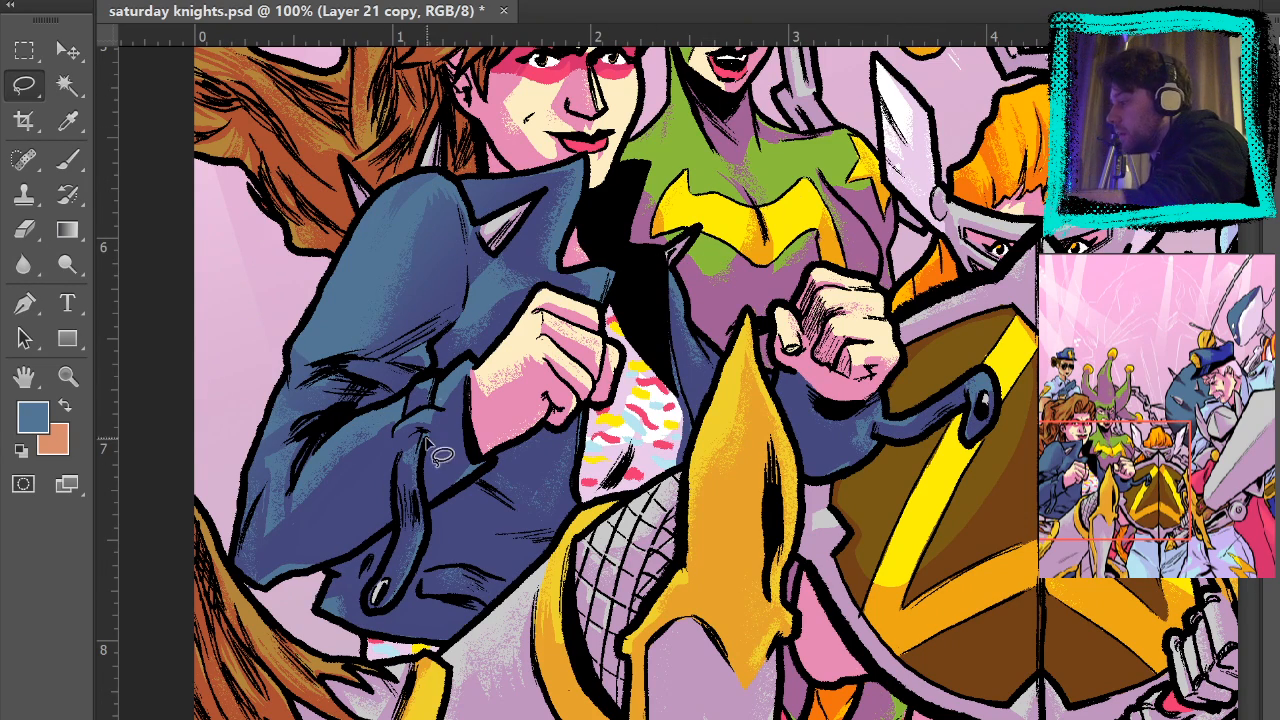
mouse_move(422, 389)
mouse_down()
mouse_move(308, 452)
mouse_move(269, 531)
mouse_move(285, 575)
mouse_move(395, 522)
mouse_move(373, 606)
mouse_move(398, 590)
mouse_move(428, 515)
mouse_move(478, 462)
mouse_up()
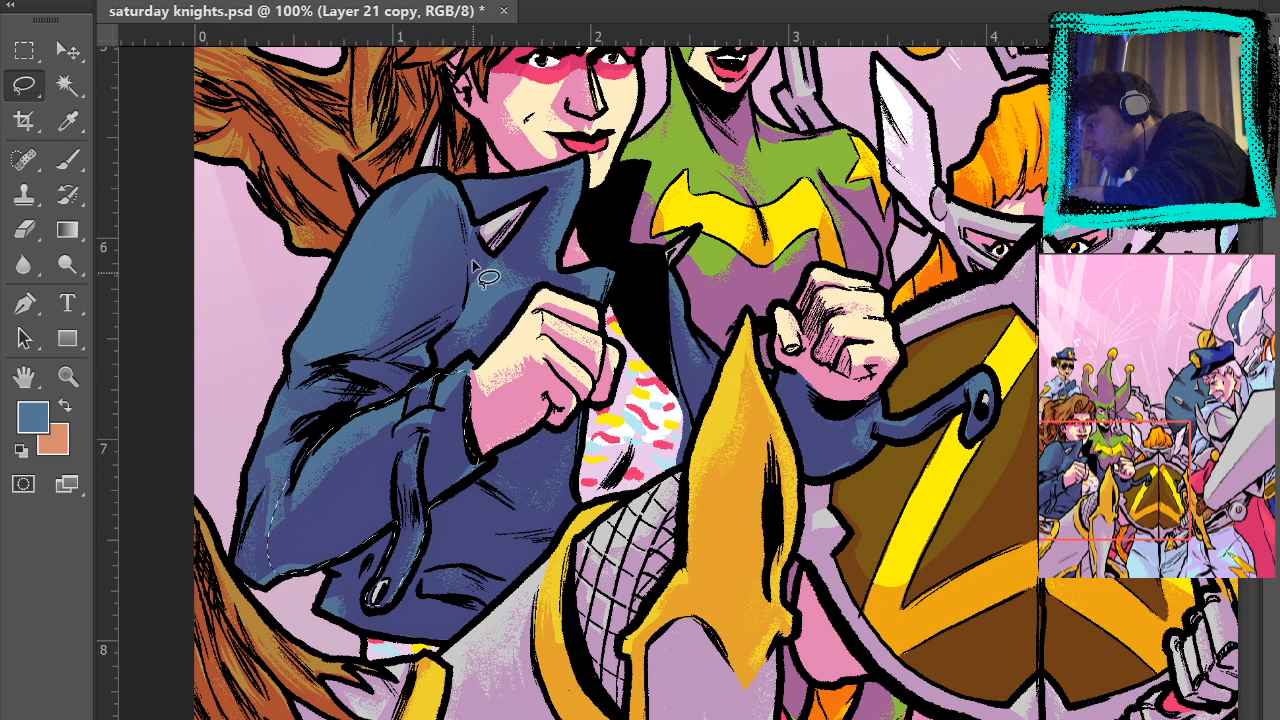
click(76, 238)
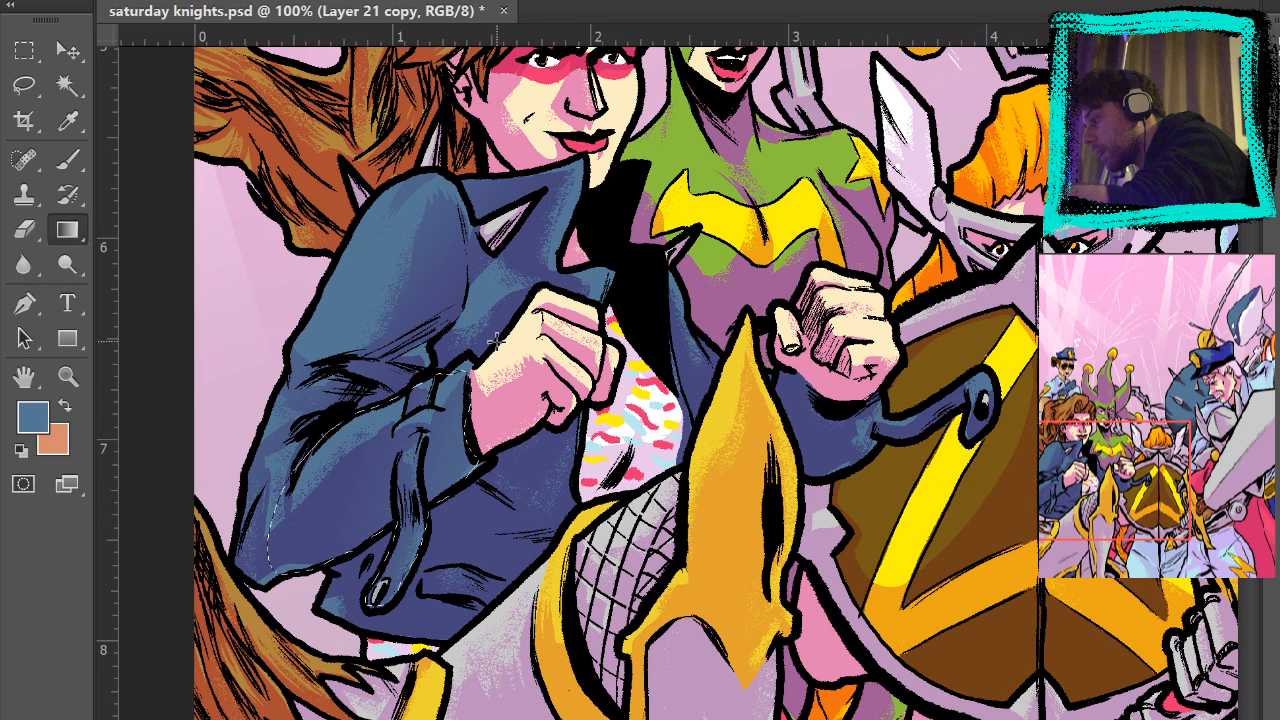
drag(446, 542, 364, 472)
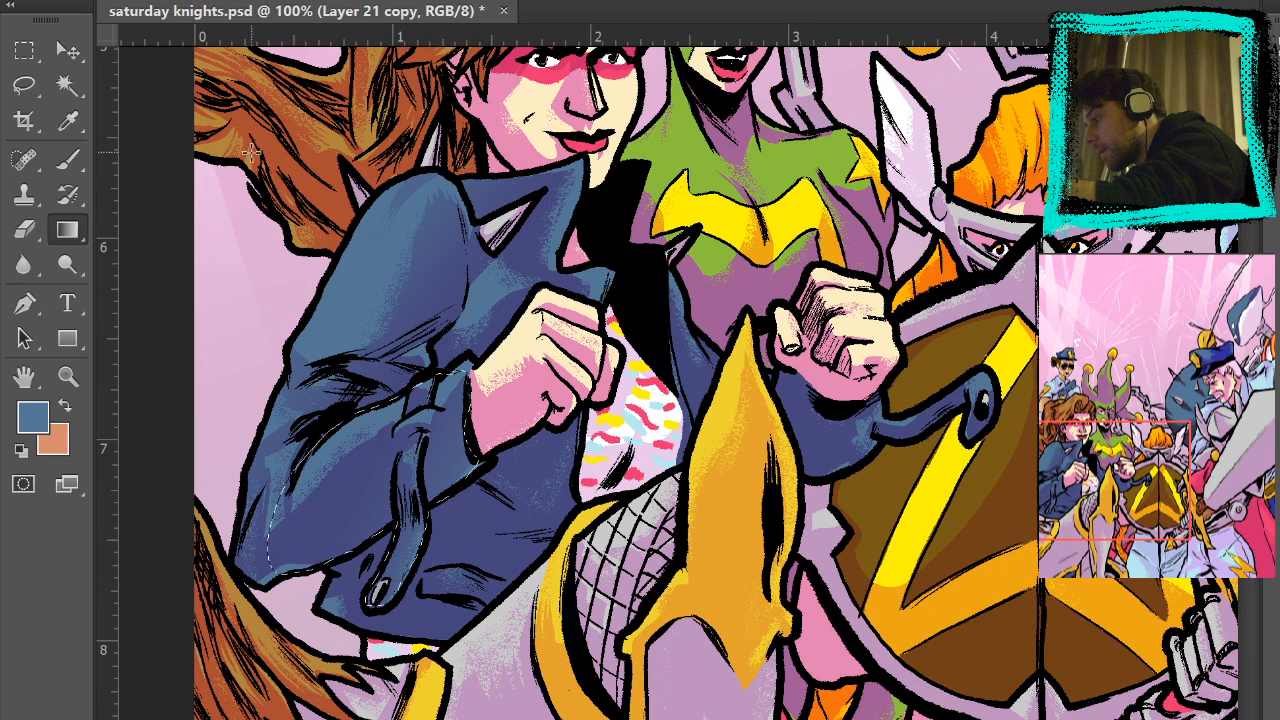
key(m)
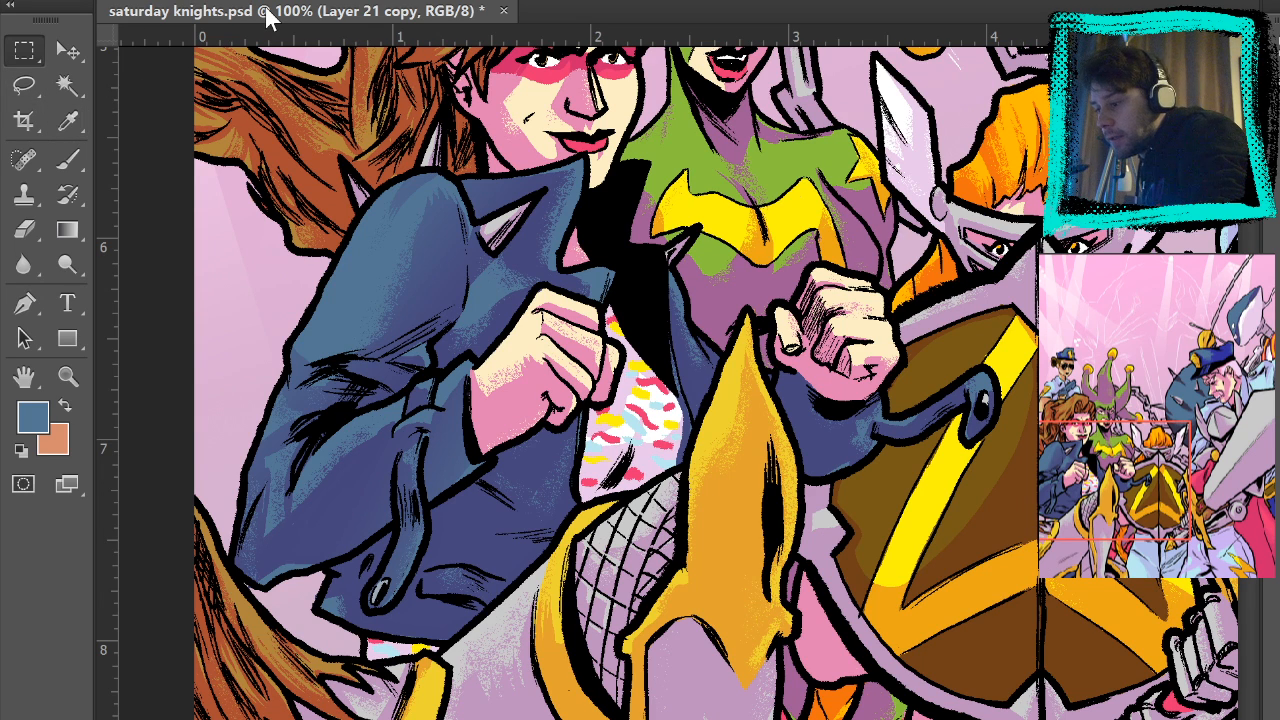
- On the new Layer 22, sample the jacket's dark blue and brush halftone dots onto its shoulder and chest
key(ctrl+e)
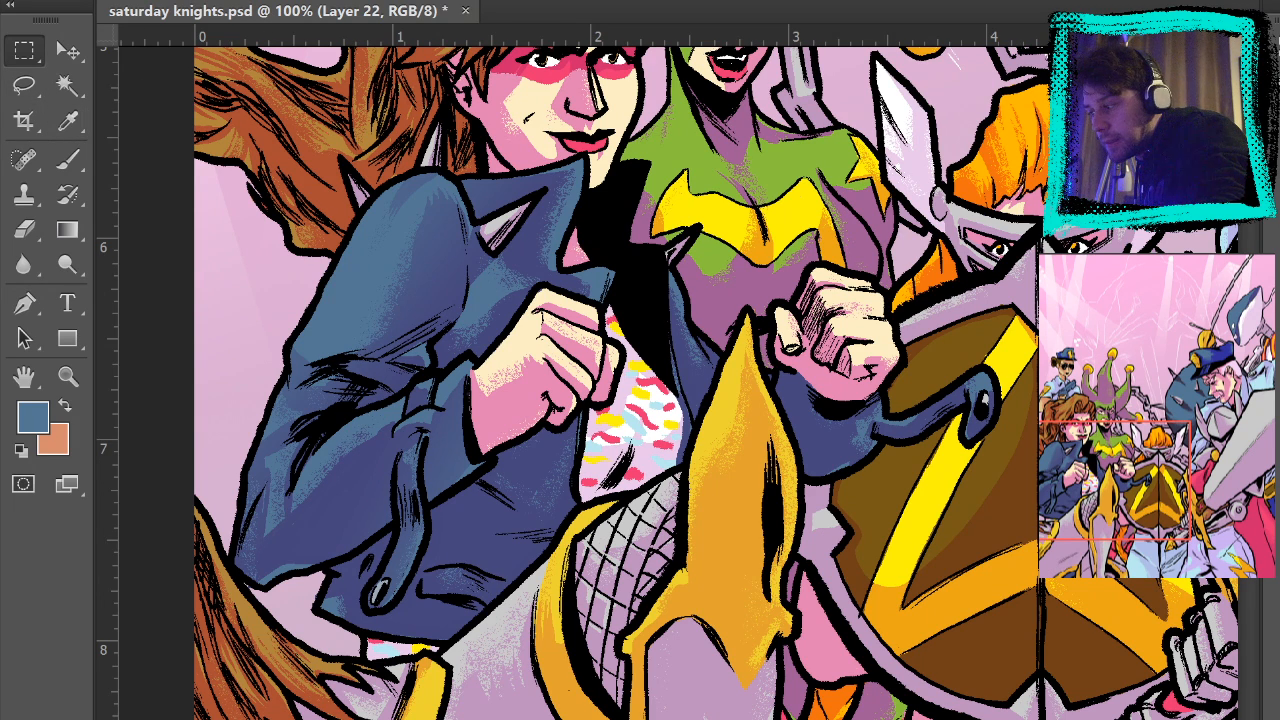
click(67, 159)
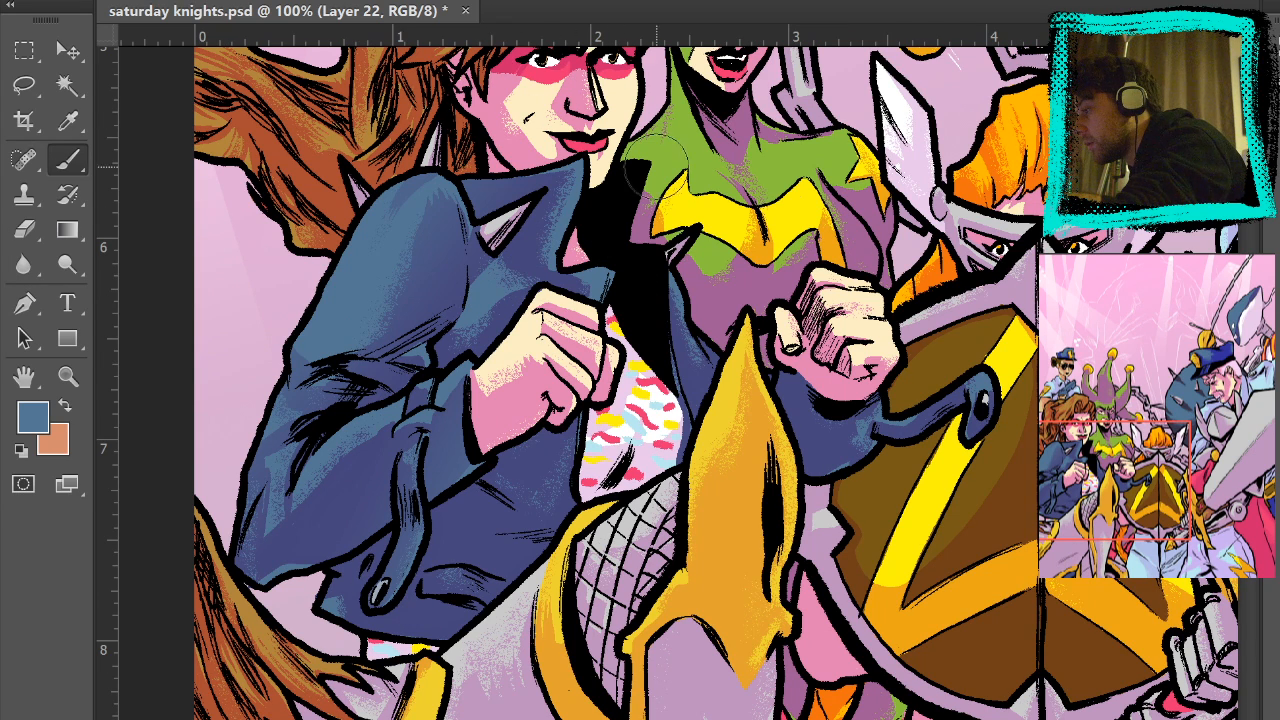
alt+click(531, 237)
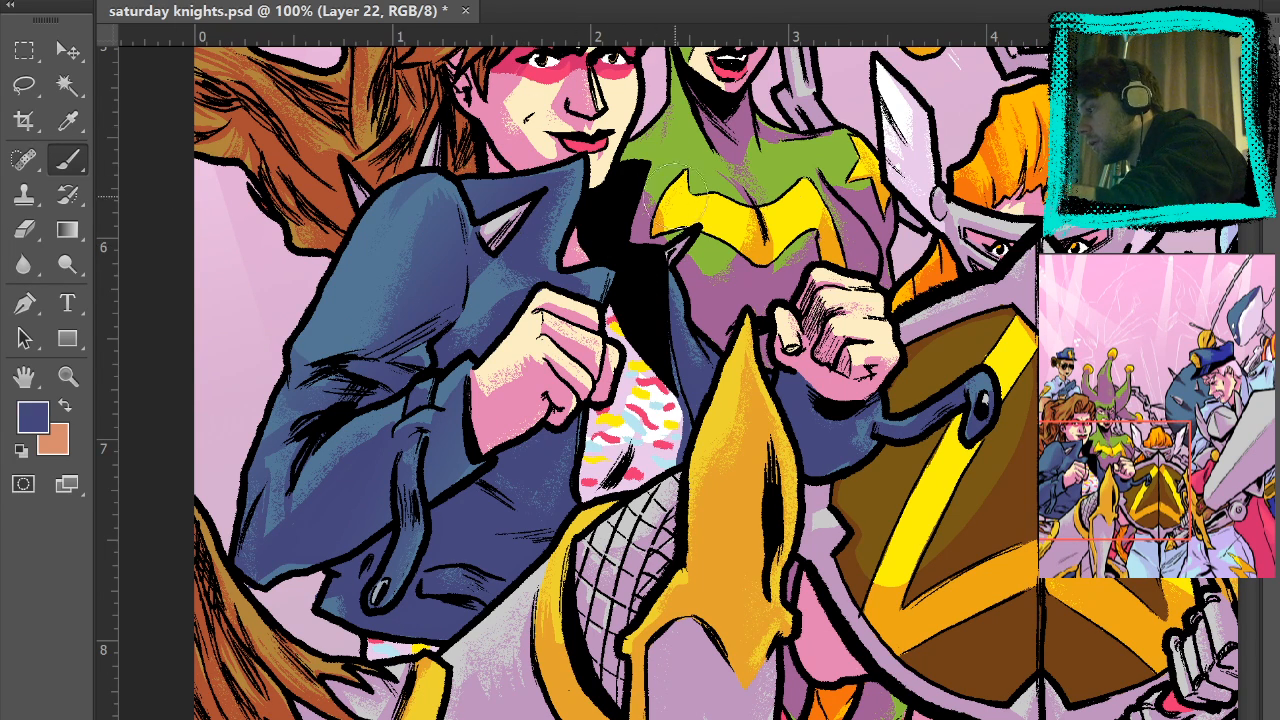
mouse_move(400, 240)
mouse_down()
mouse_move(420, 229)
mouse_move(412, 215)
mouse_move(425, 235)
mouse_move(407, 210)
mouse_move(411, 222)
mouse_up()
key(ctrl+z)
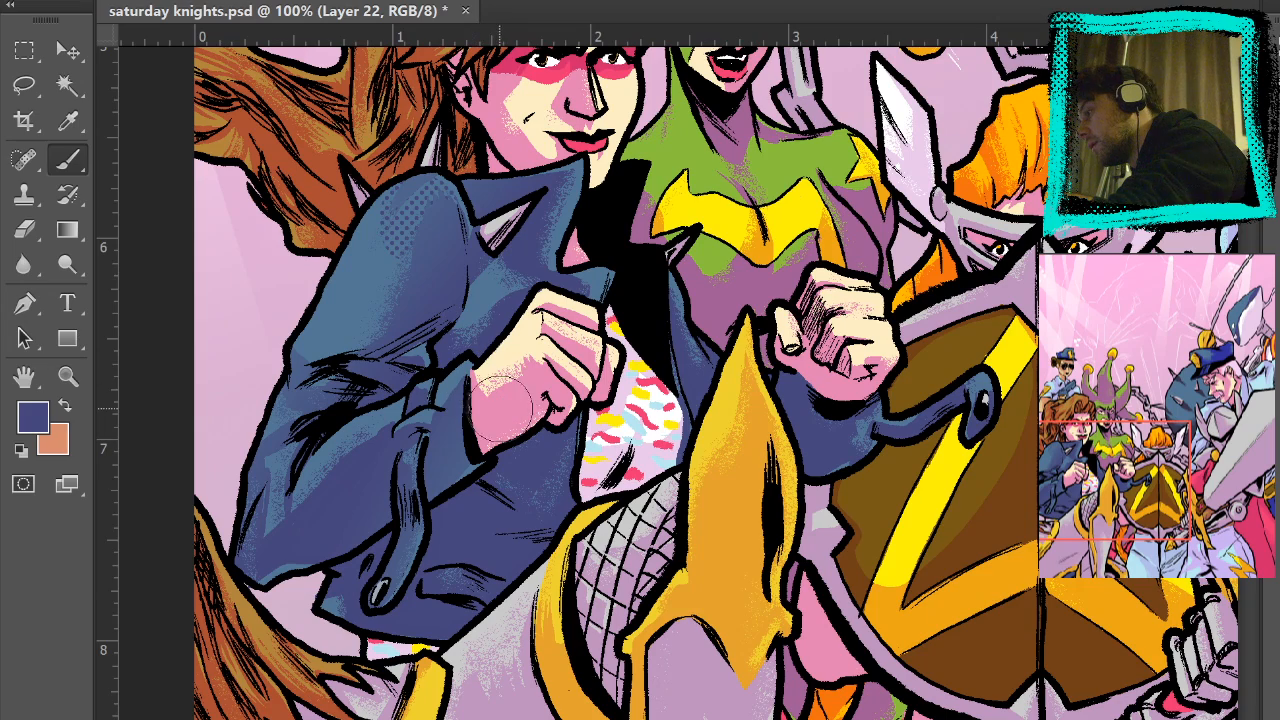
click(67, 376)
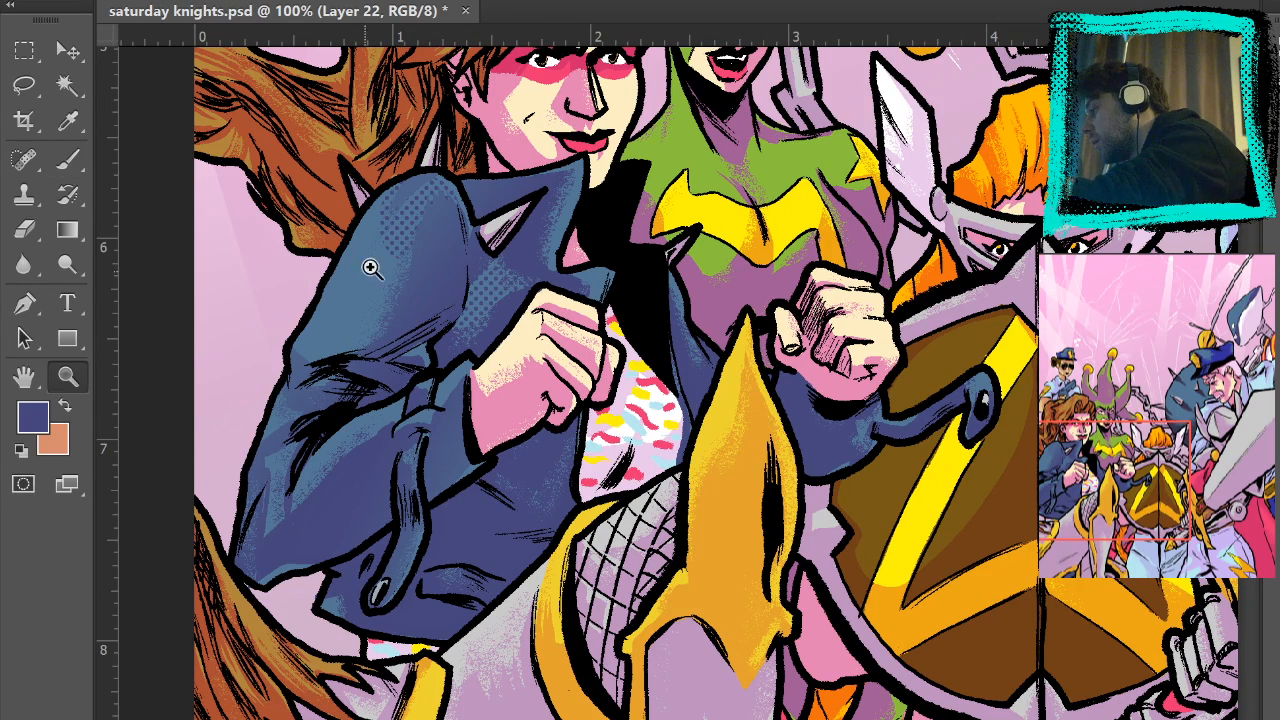
- Undo the jacket's halftone dots on Layer 22 and its shadow gradients, back to the ungraded dark blue shading on Layer 21 copy
click(371, 266)
click(468, 177)
drag(399, 138, 437, 234)
key(ctrl+z)
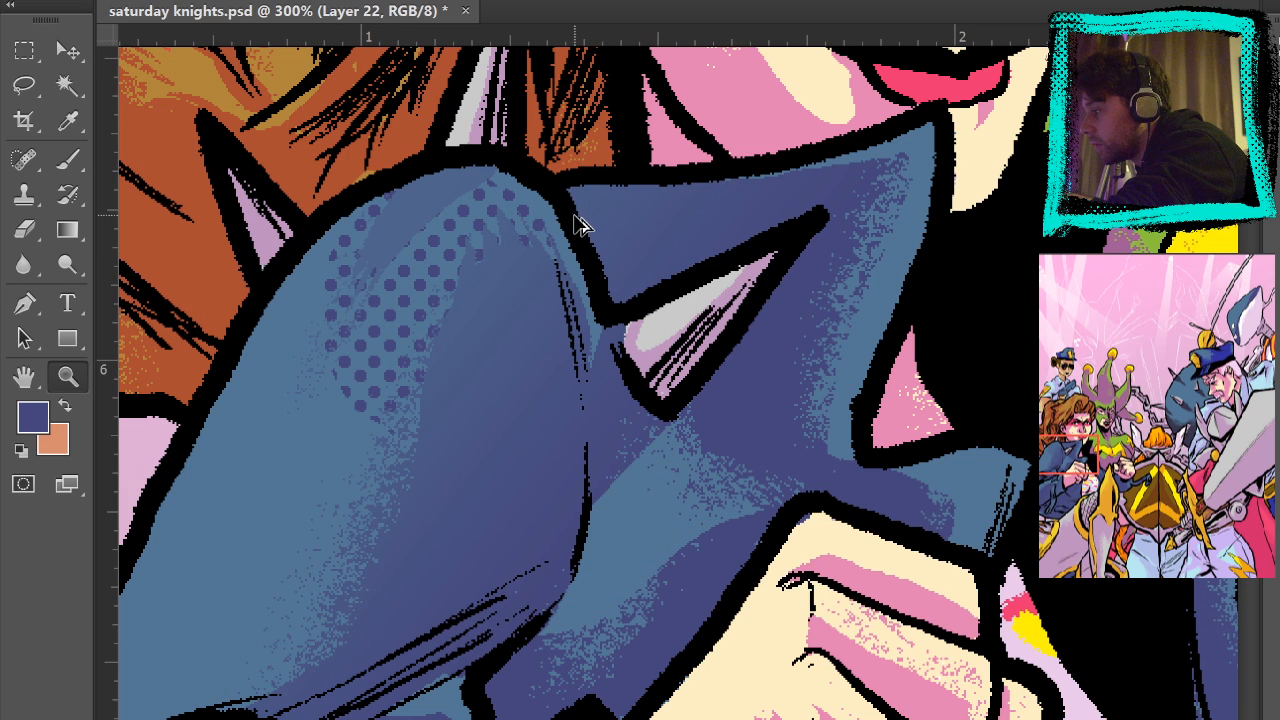
key(ctrl+alt+z)
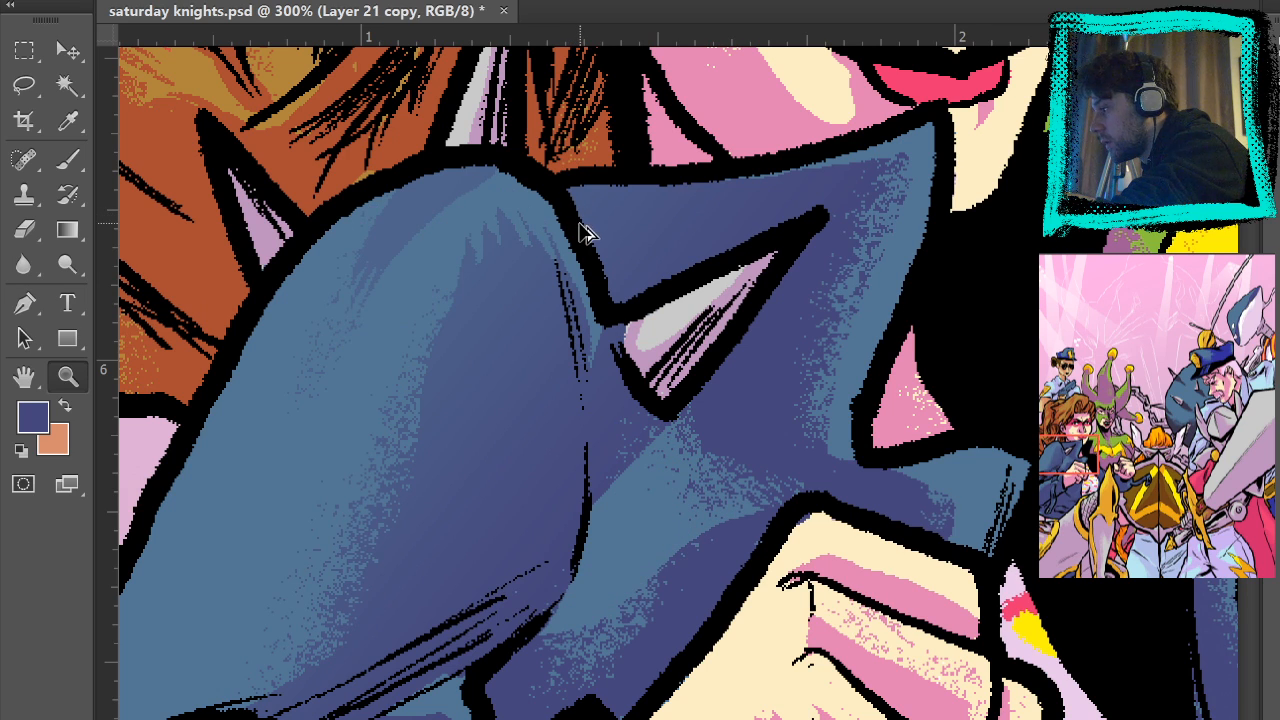
key(ctrl+alt+z)
key(ctrl+alt+z)
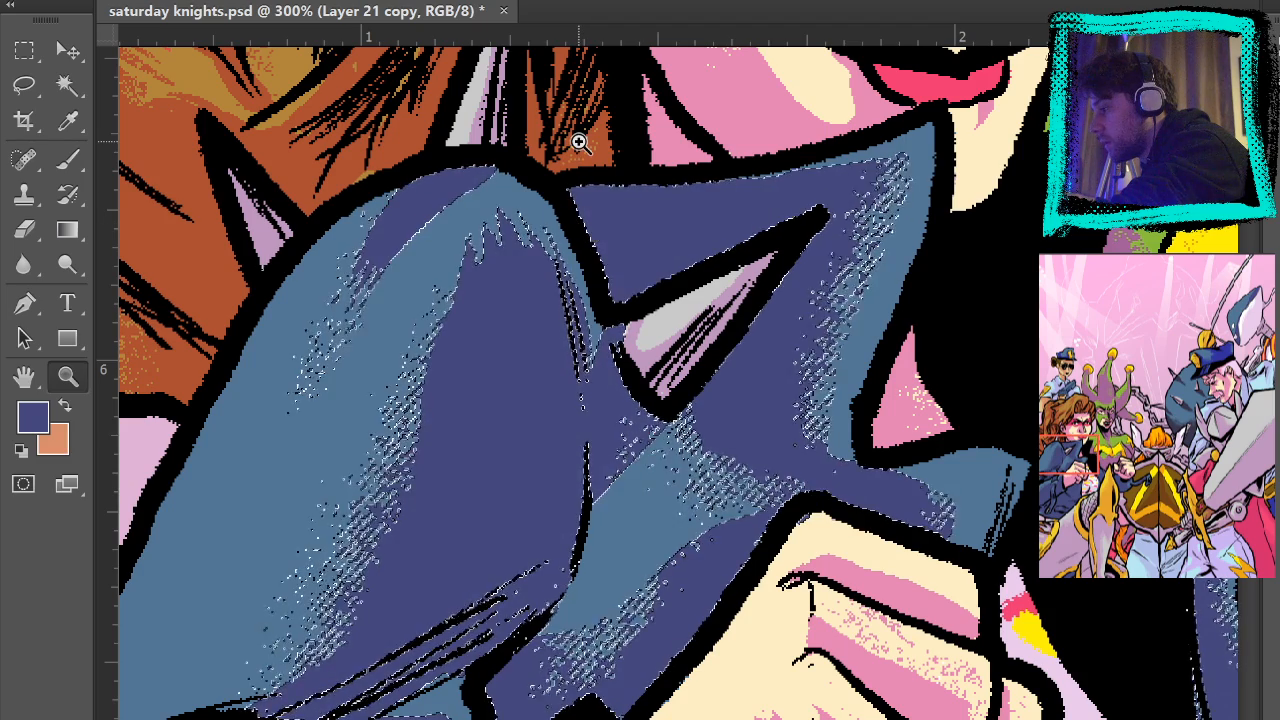
key(ctrl+alt+z)
key(ctrl+alt+z)
key(ctrl+alt+z)
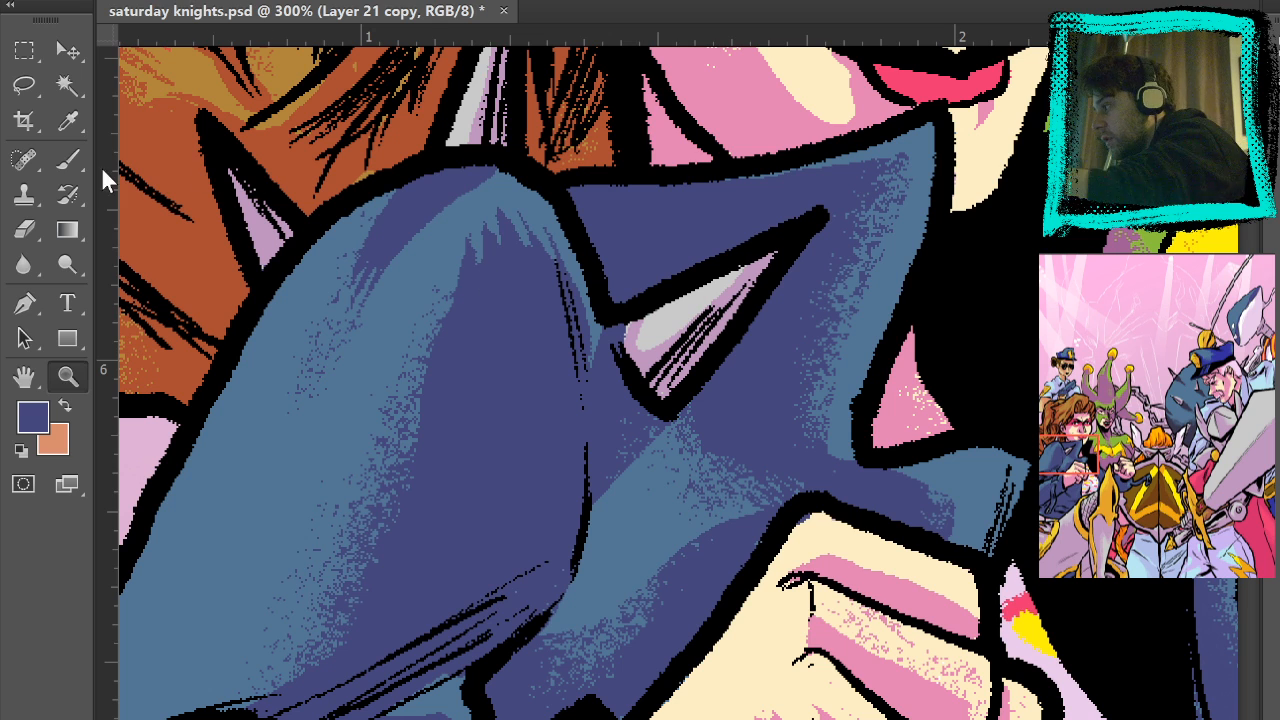
- Brush dark blue halftone dots onto the jacket's shoulder directly on Layer 21 copy
click(67, 160)
mouse_move(463, 271)
mouse_down()
mouse_move(533, 320)
mouse_move(449, 263)
mouse_move(471, 406)
mouse_move(391, 463)
mouse_move(250, 445)
mouse_up()
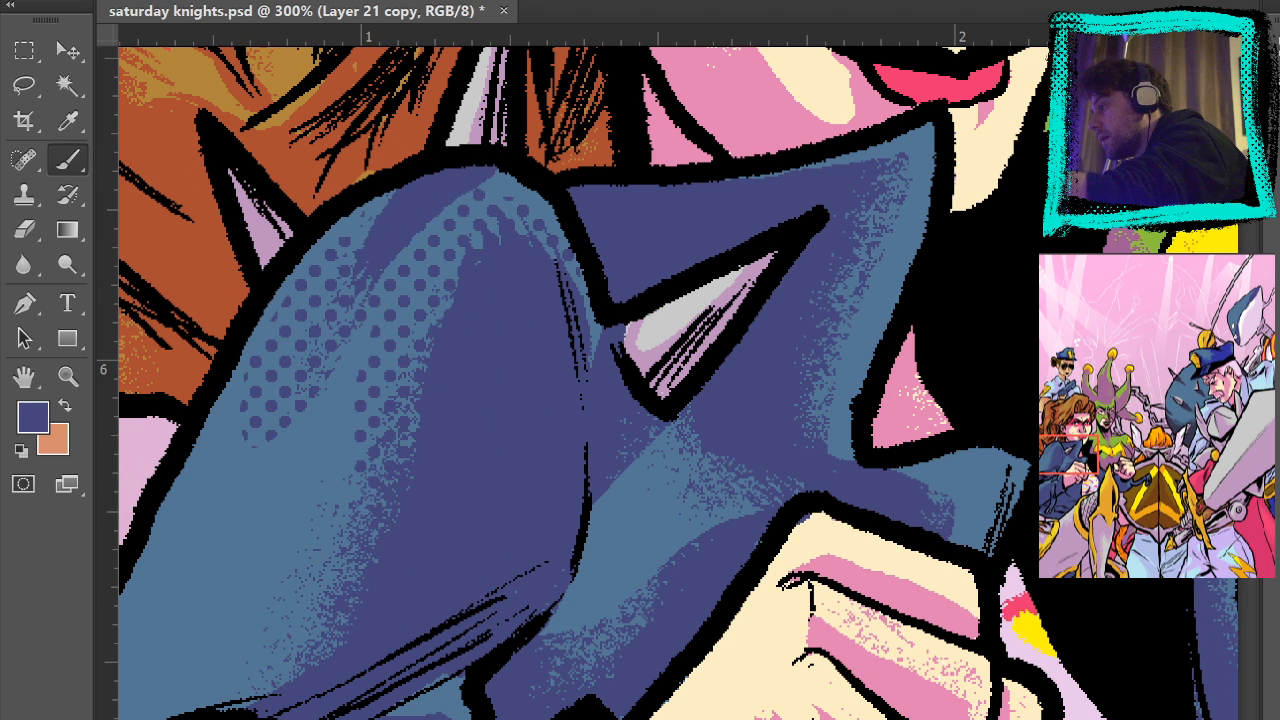
key(ctrl+0)
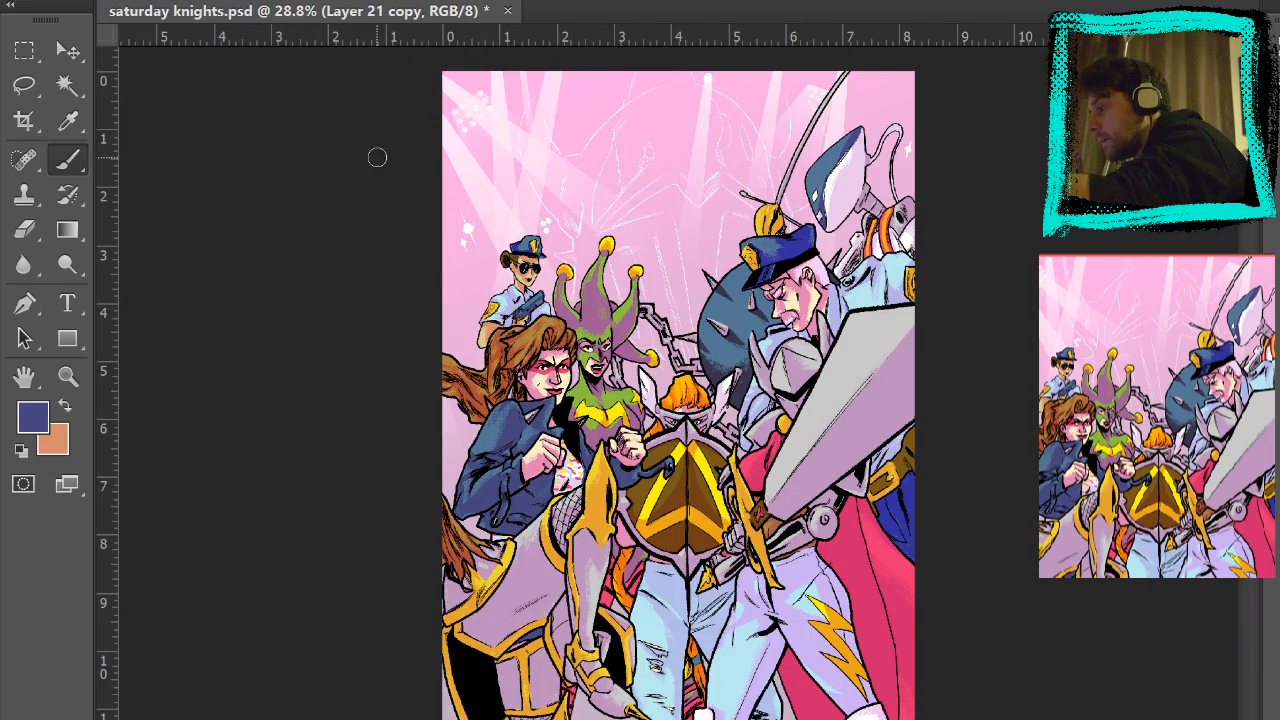
- With the jacket's dark shadow areas selected, sample its lighter blue, fade a gradient from the shoulder down the jacket, and deselect
click(67, 375)
click(555, 423)
click(555, 423)
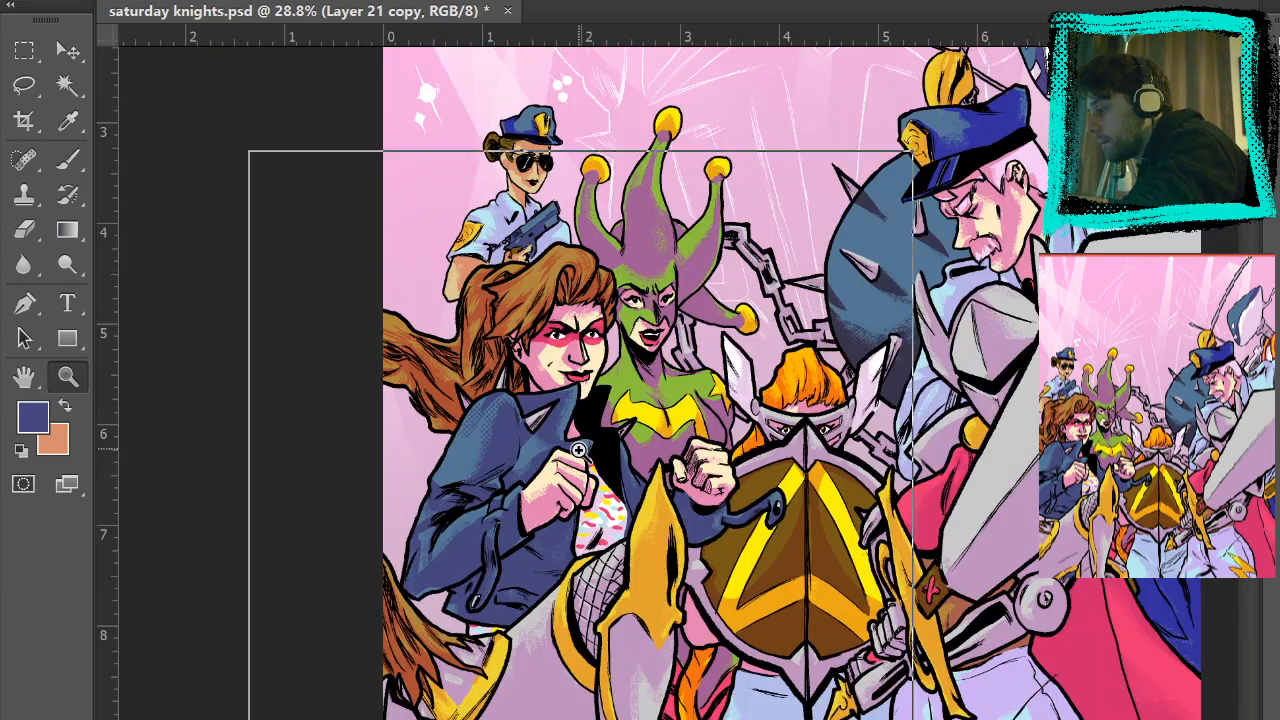
click(575, 440)
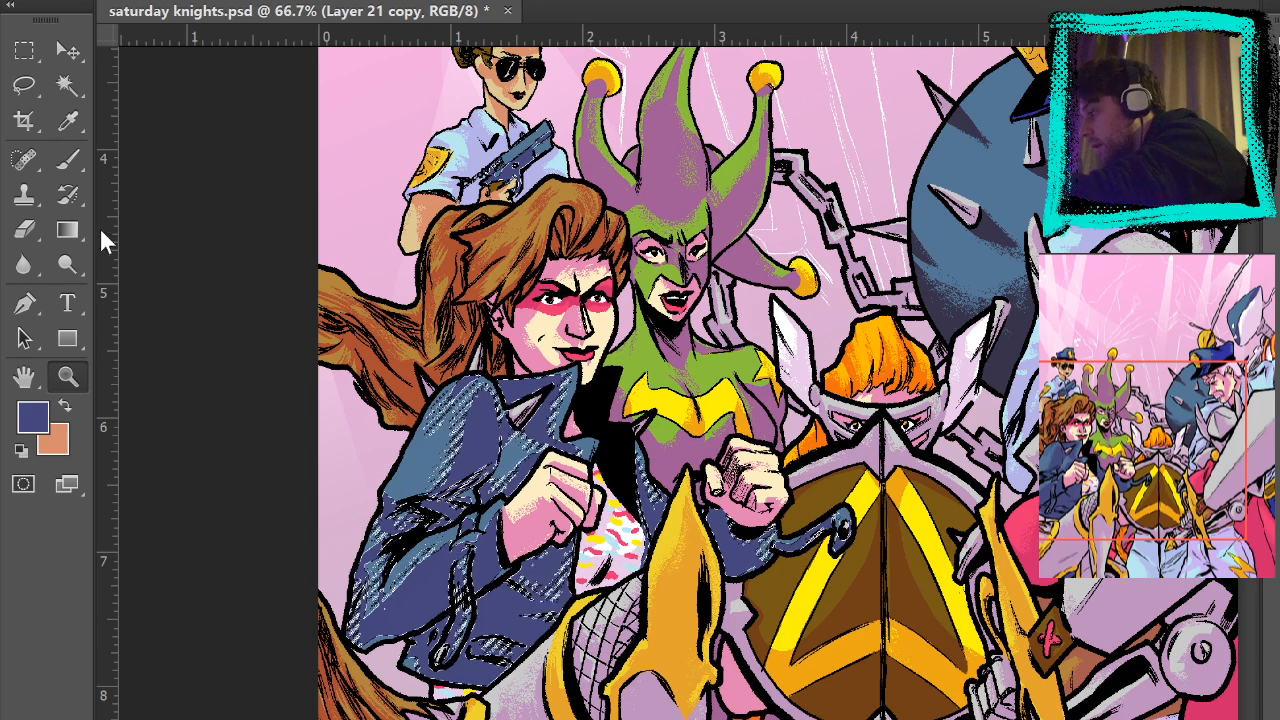
click(70, 231)
click(48, 417)
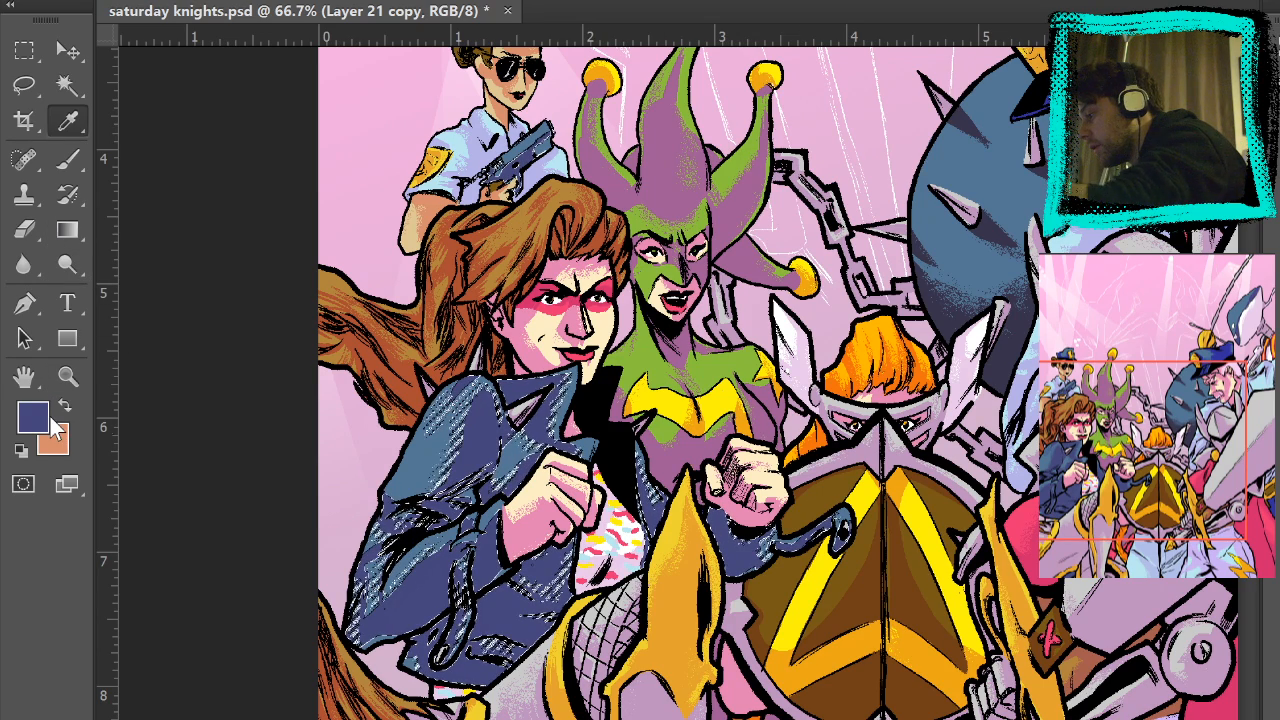
key(Return)
drag(475, 390, 465, 590)
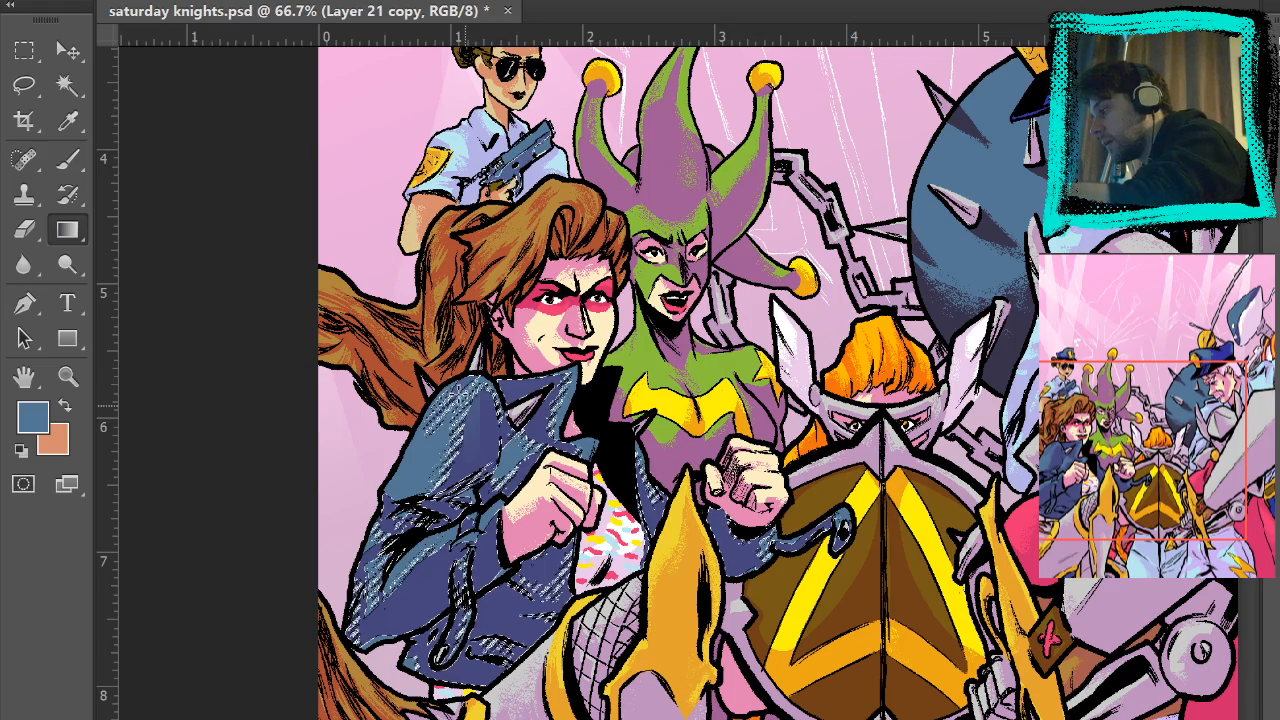
click(24, 51)
click(145, 137)
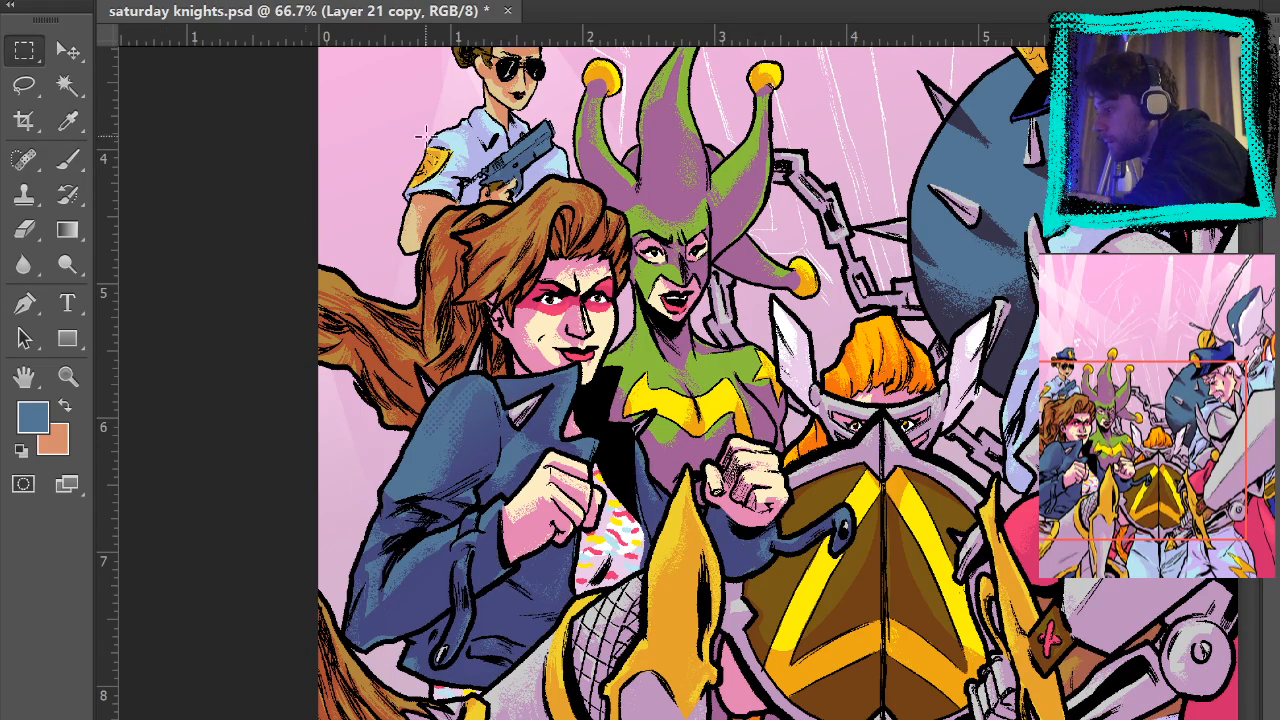
- Check the jacket up close and in the full illustration, and undo its lighter blue gradient
click(70, 379)
click(475, 393)
click(475, 393)
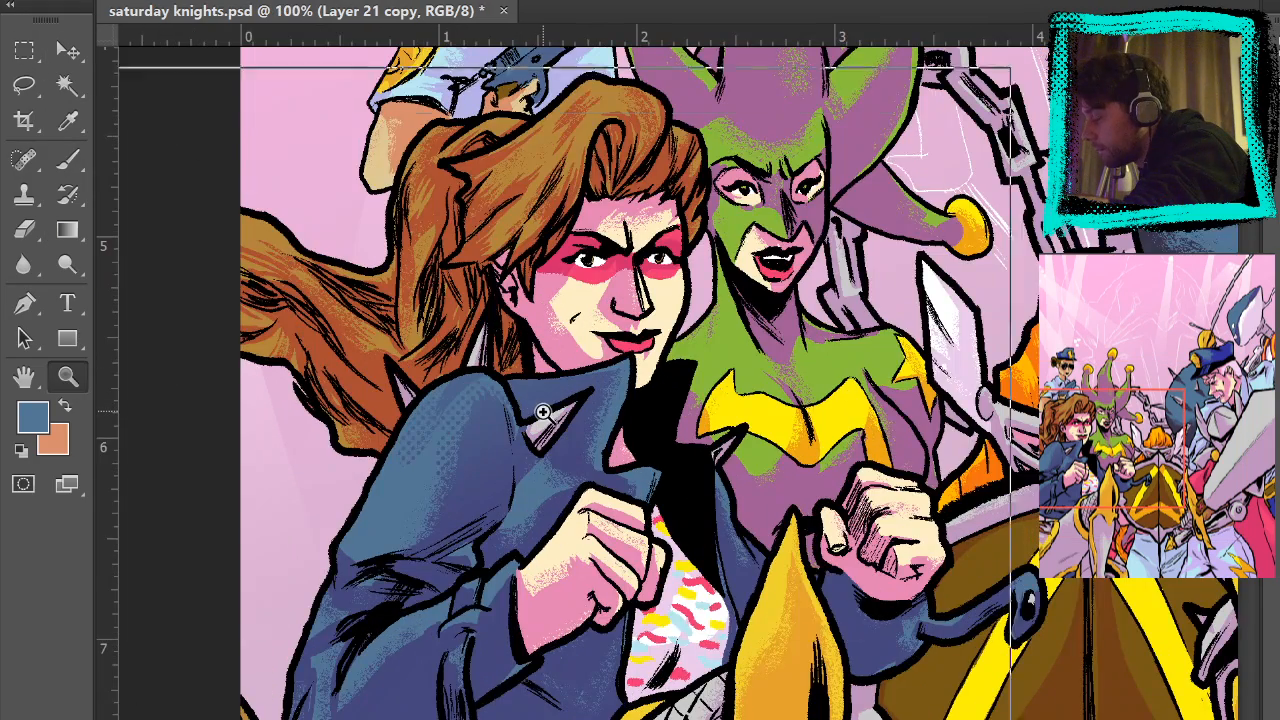
click(545, 410)
key(ctrl+0)
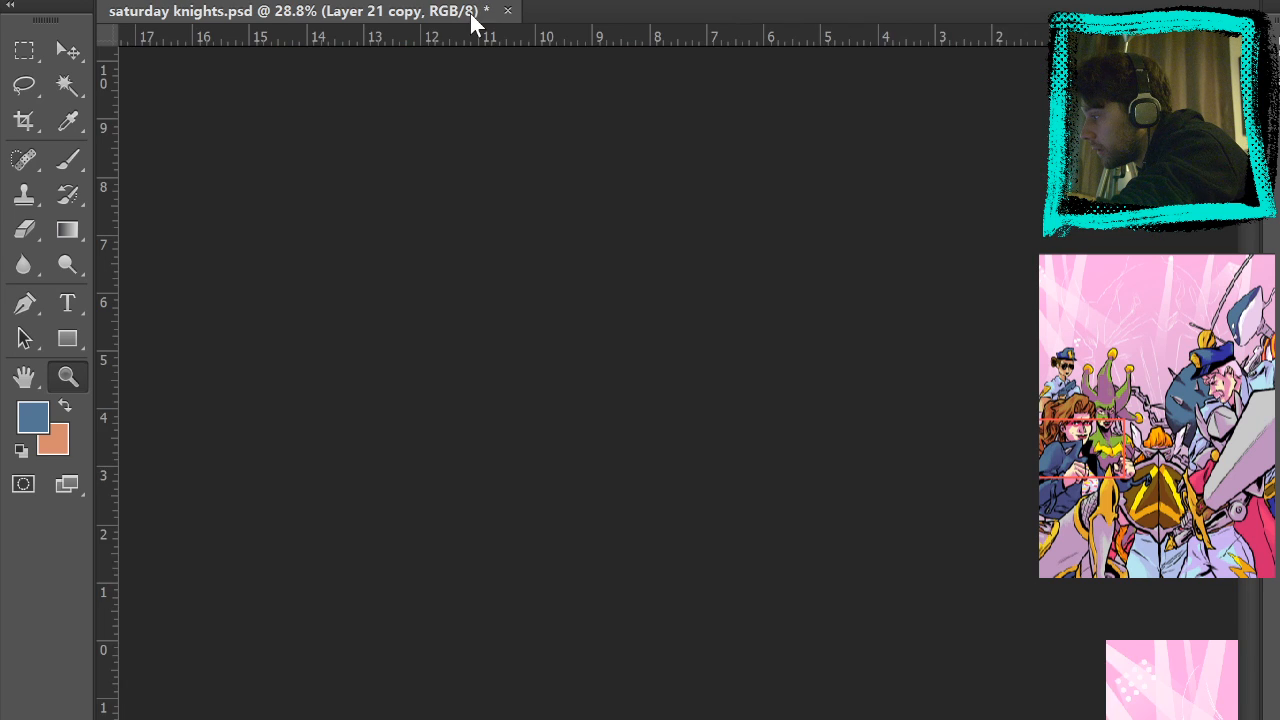
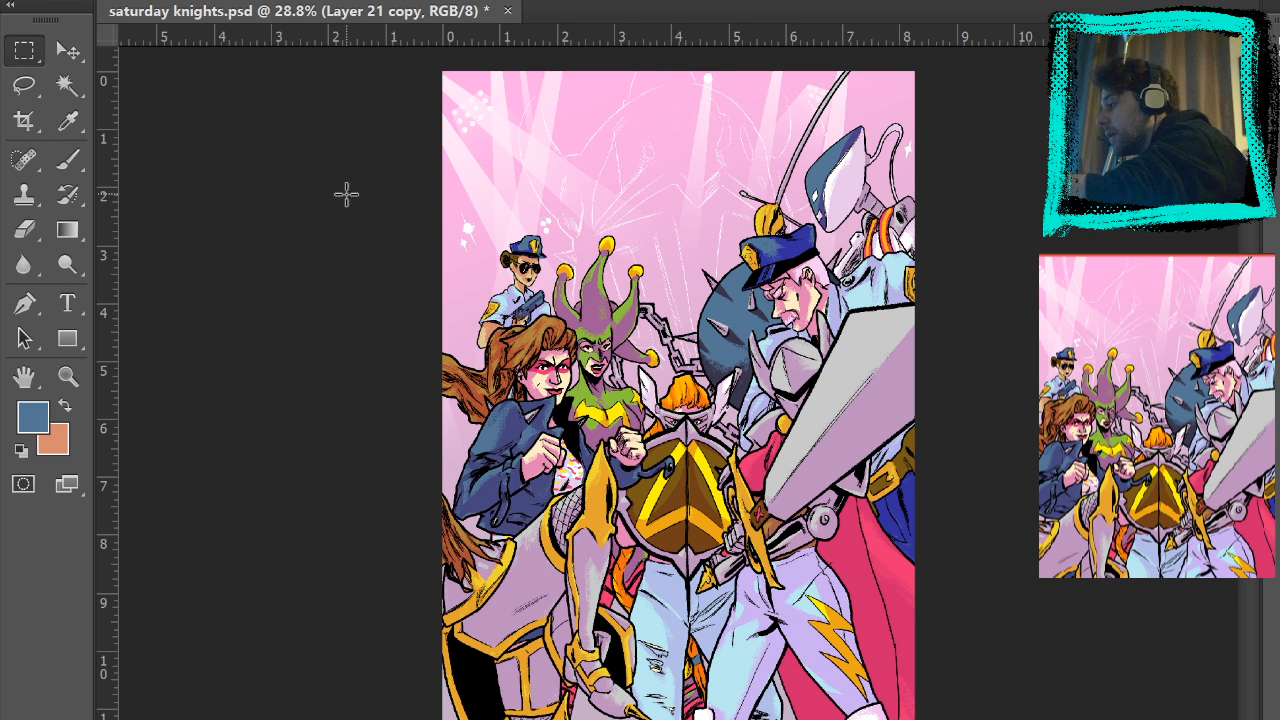
key(ctrl+z)
key(ctrl+z)
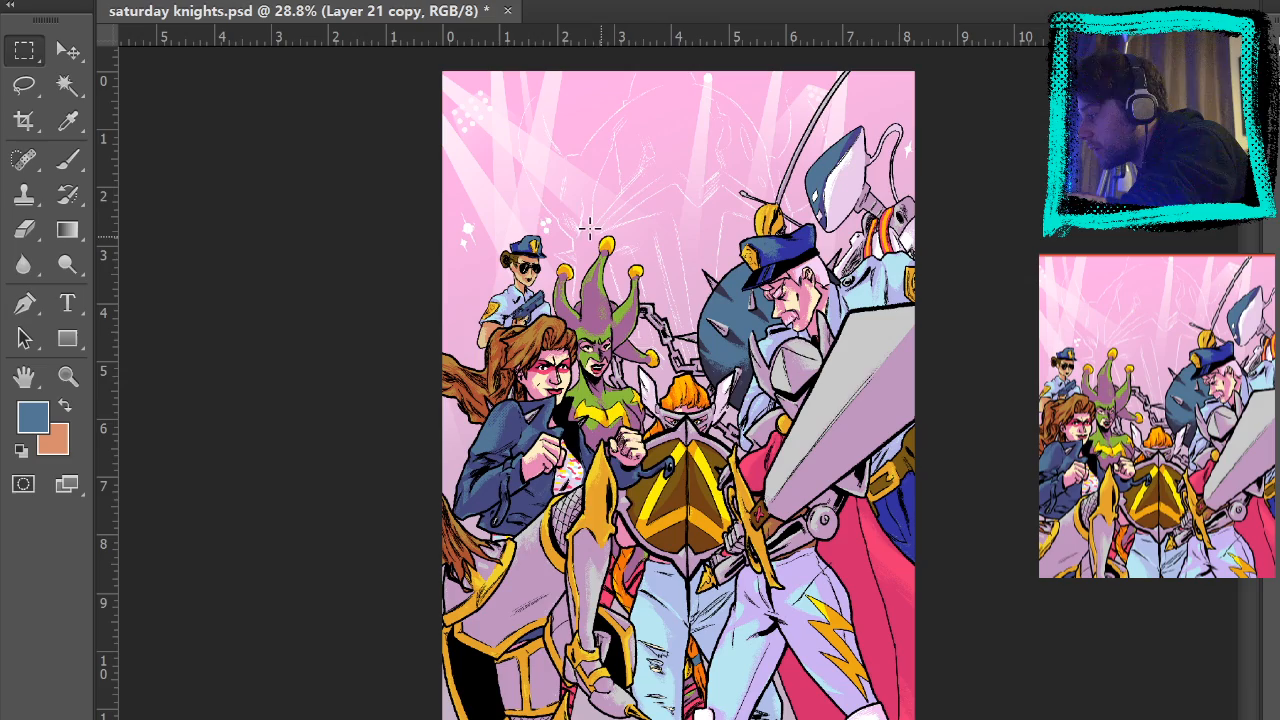
click(68, 377)
click(439, 413)
click(541, 423)
click(548, 424)
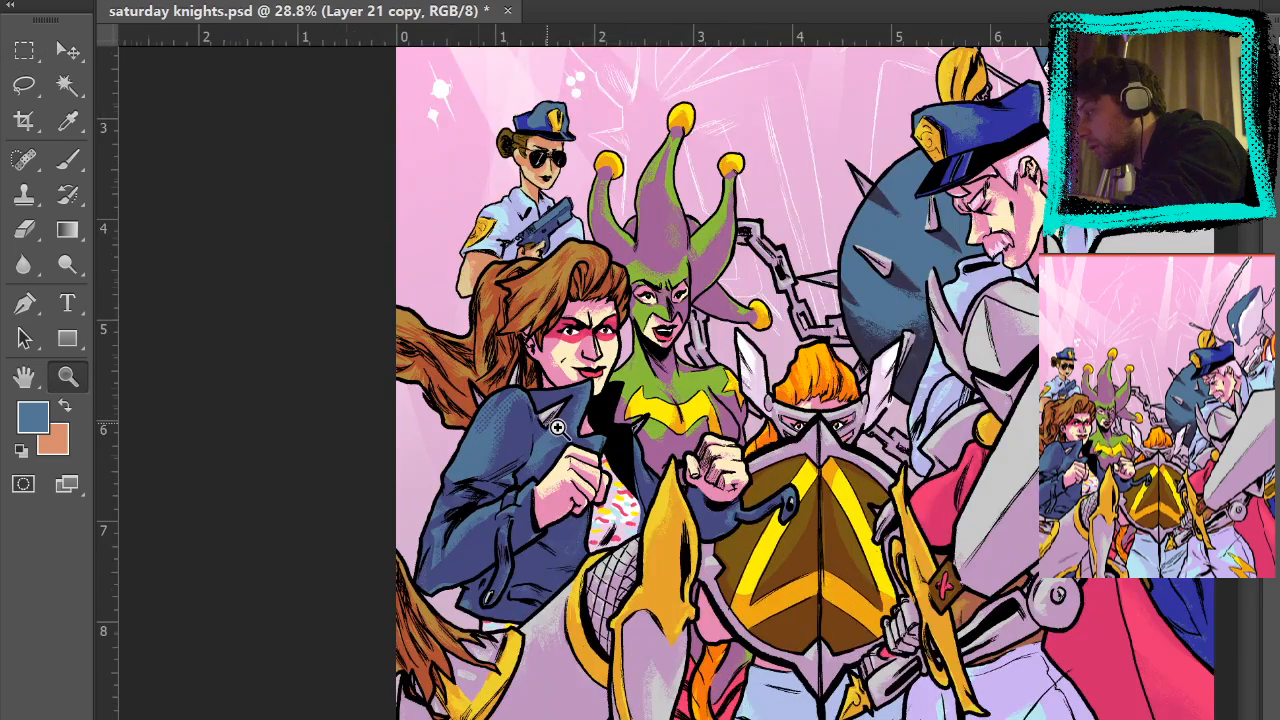
click(558, 428)
click(572, 450)
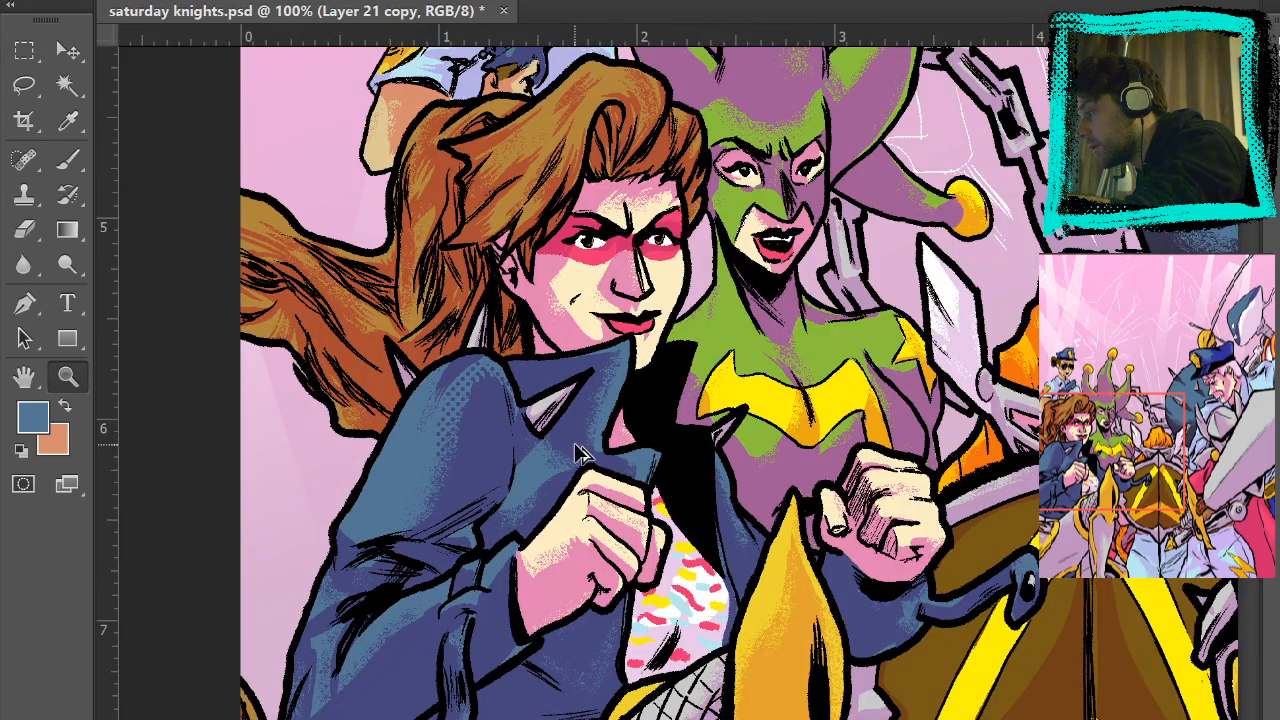
- Remove the earlier shoulder dots, sample the jacket's dark blue, and brush new halftone dots down the shoulder and lower sleeve
click(67, 162)
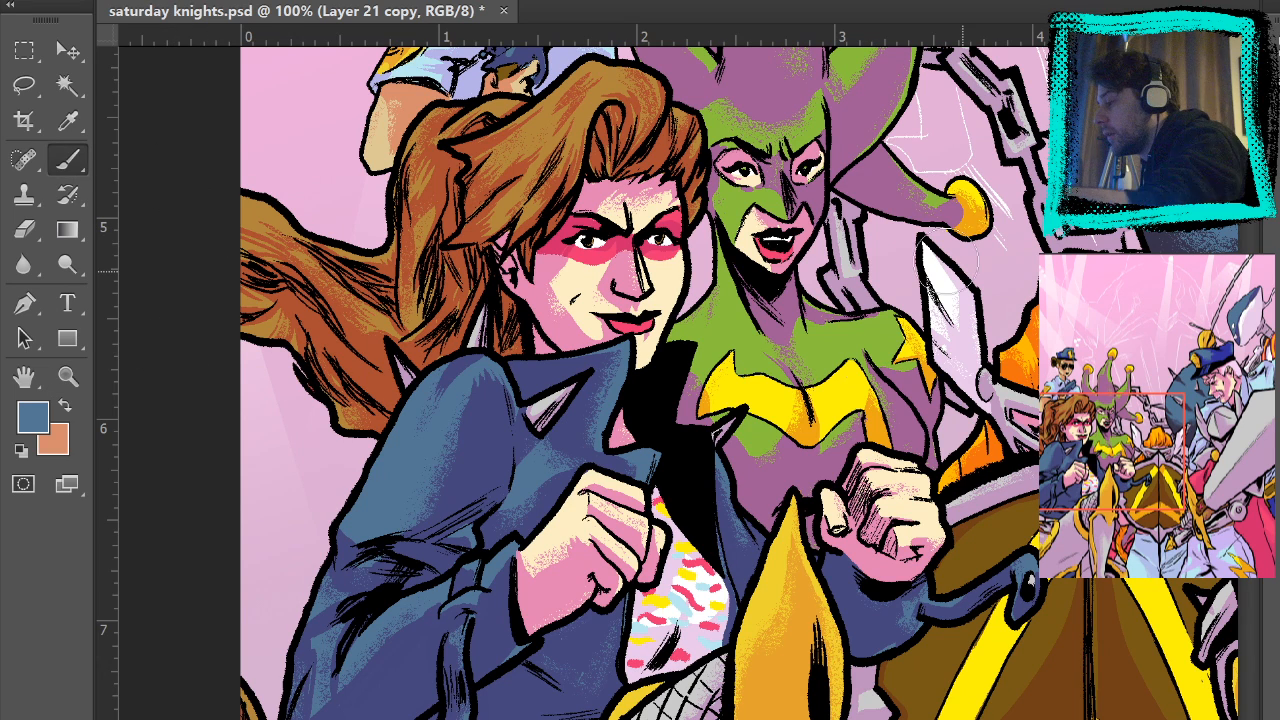
alt+click(490, 442)
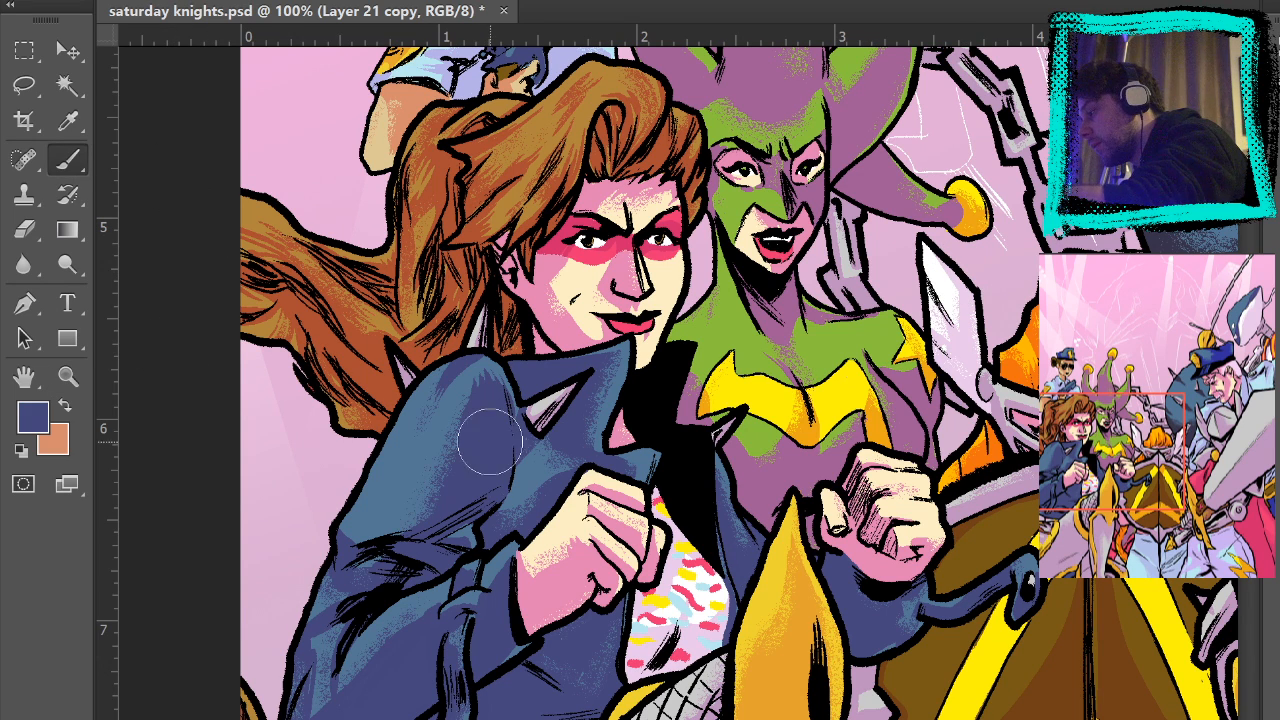
mouse_move(483, 452)
mouse_down()
mouse_move(405, 555)
mouse_move(470, 376)
mouse_move(430, 485)
mouse_move(425, 400)
mouse_move(401, 545)
mouse_move(369, 563)
mouse_move(407, 615)
mouse_up()
mouse_move(357, 670)
mouse_down()
mouse_move(343, 622)
mouse_move(319, 681)
mouse_up()
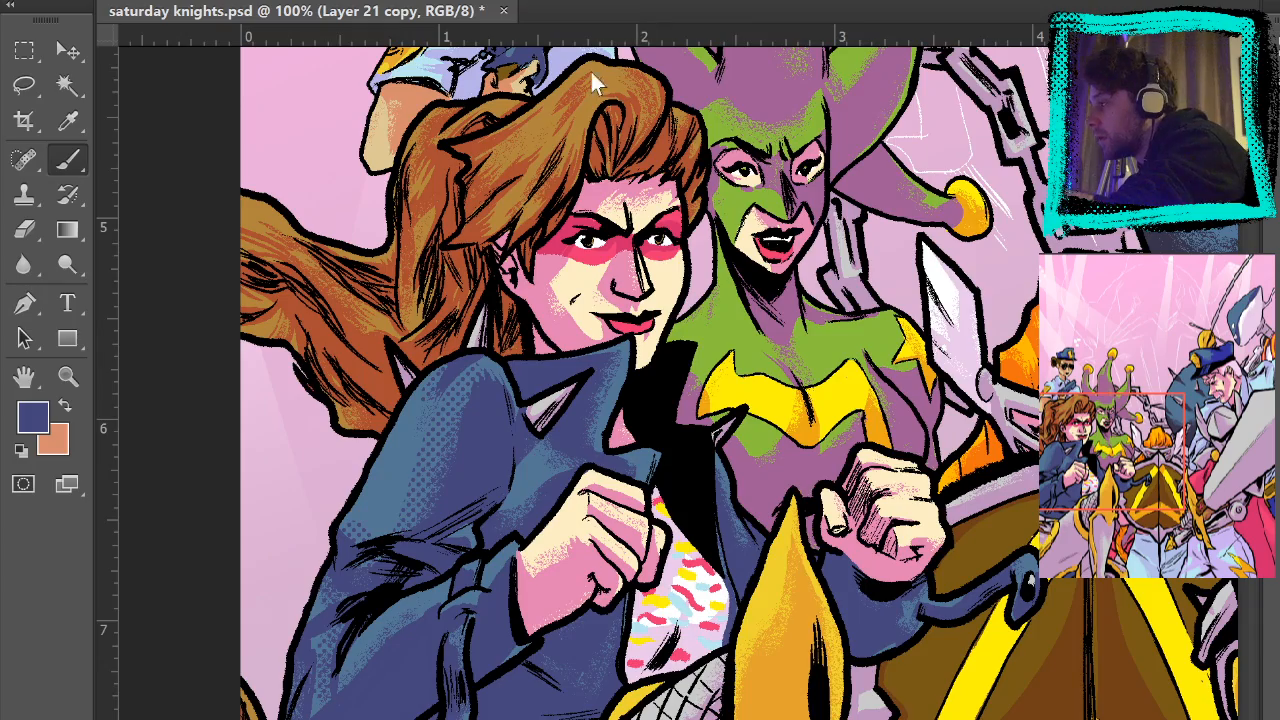
key(ctrl+0)
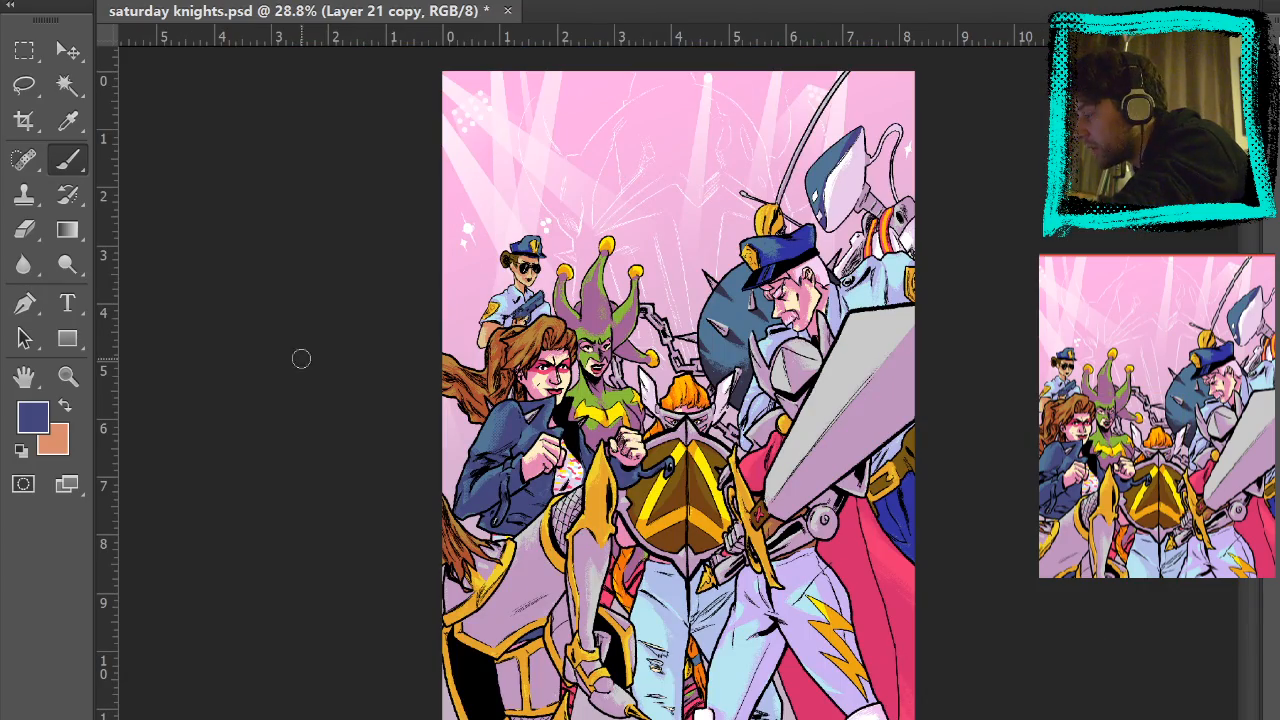
key(z)
click(557, 399)
click(569, 432)
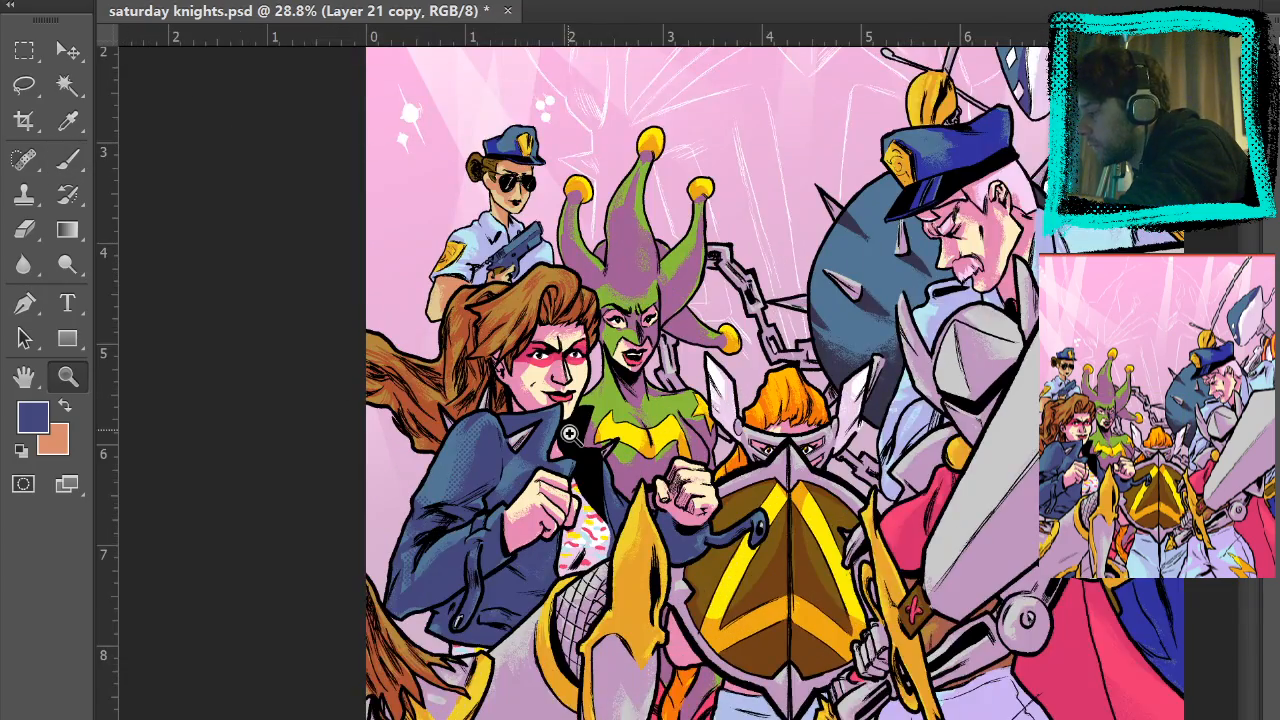
click(569, 433)
click(499, 480)
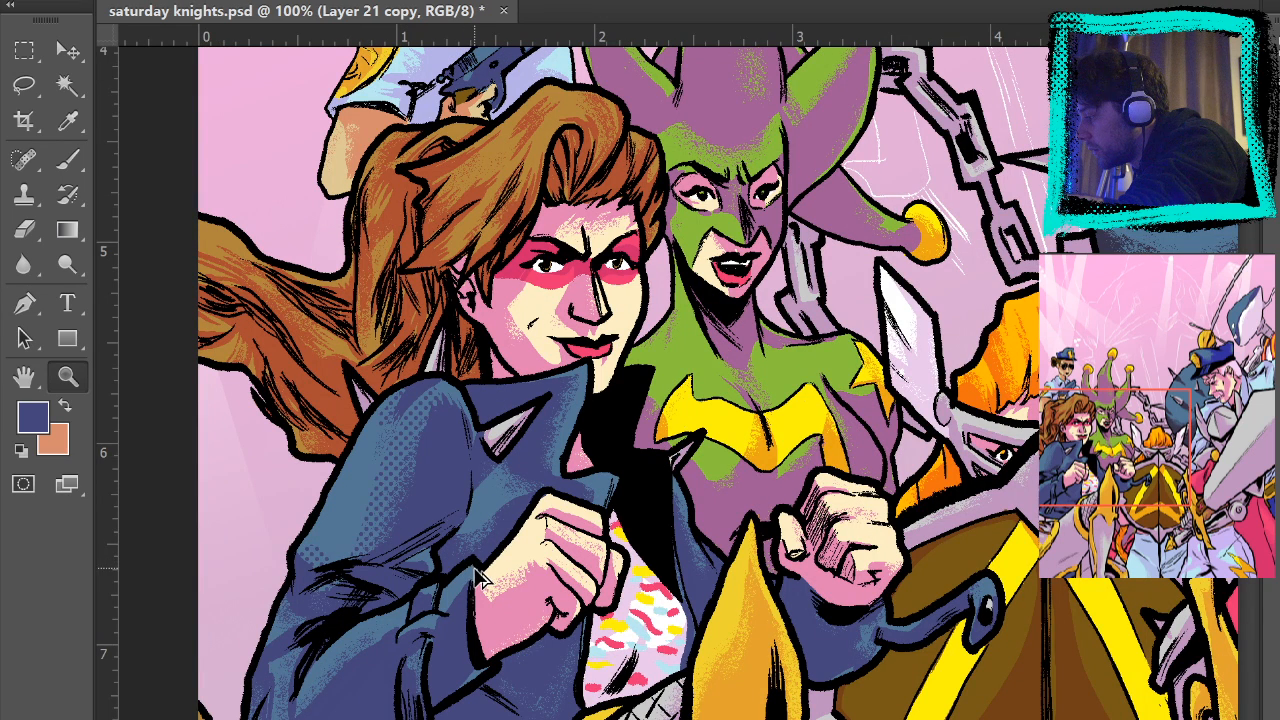
- Replace the jacket's dots with finer halftone dots brushed across the shoulder, undoing the first pass and painting it again
click(76, 161)
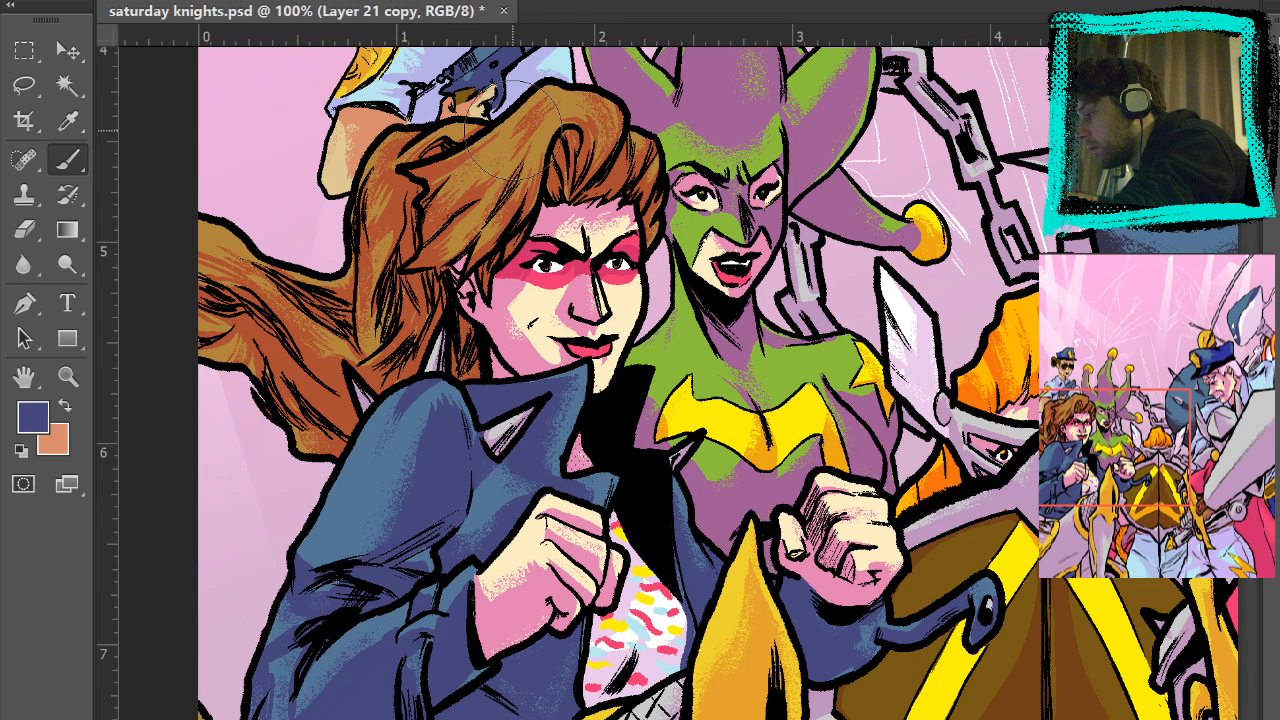
mouse_move(400, 445)
mouse_down()
mouse_move(376, 476)
mouse_move(420, 421)
mouse_move(388, 478)
mouse_move(417, 420)
mouse_move(390, 535)
mouse_up()
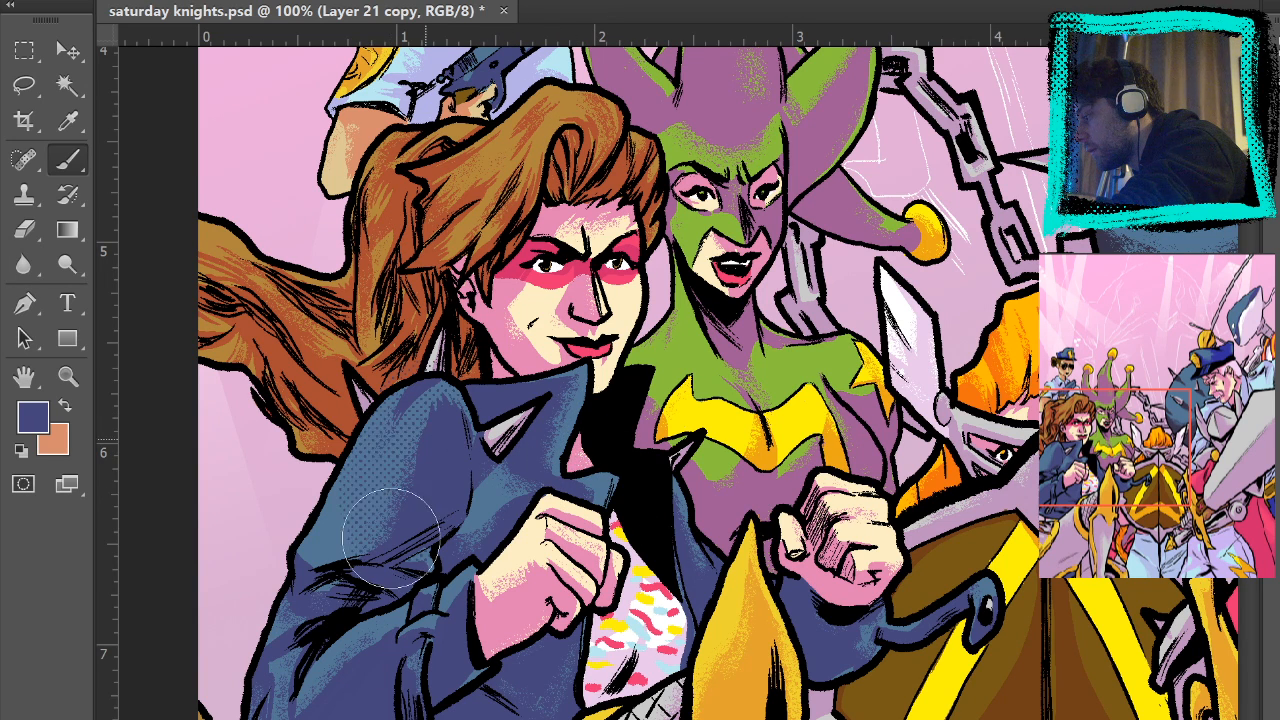
key(ctrl+z)
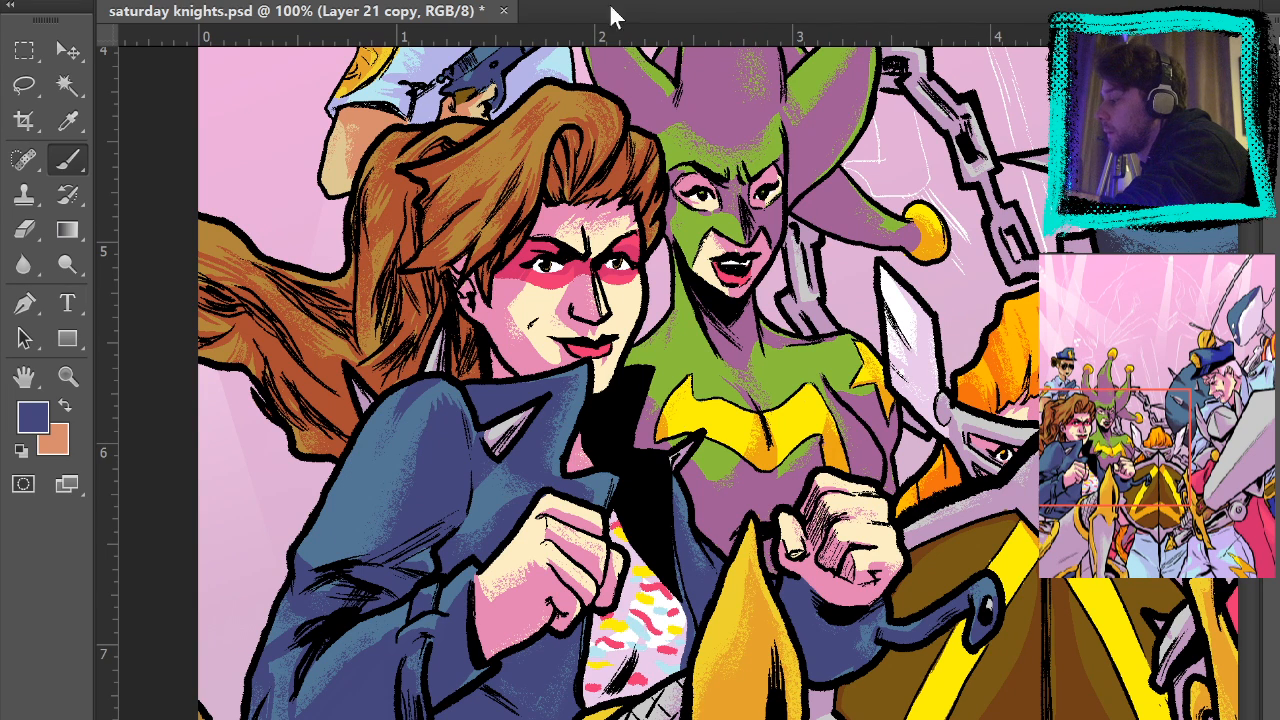
mouse_move(390, 450)
mouse_down()
mouse_move(410, 410)
mouse_move(424, 410)
mouse_move(405, 523)
mouse_up()
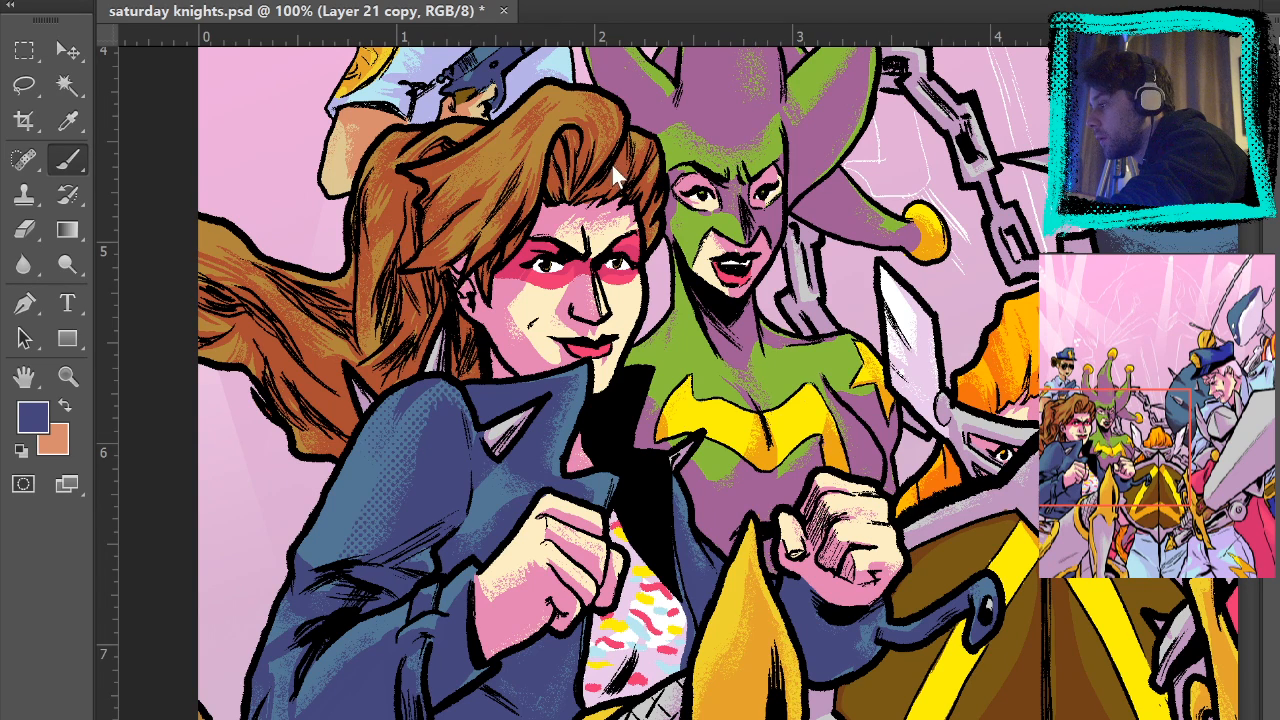
key(ctrl+0)
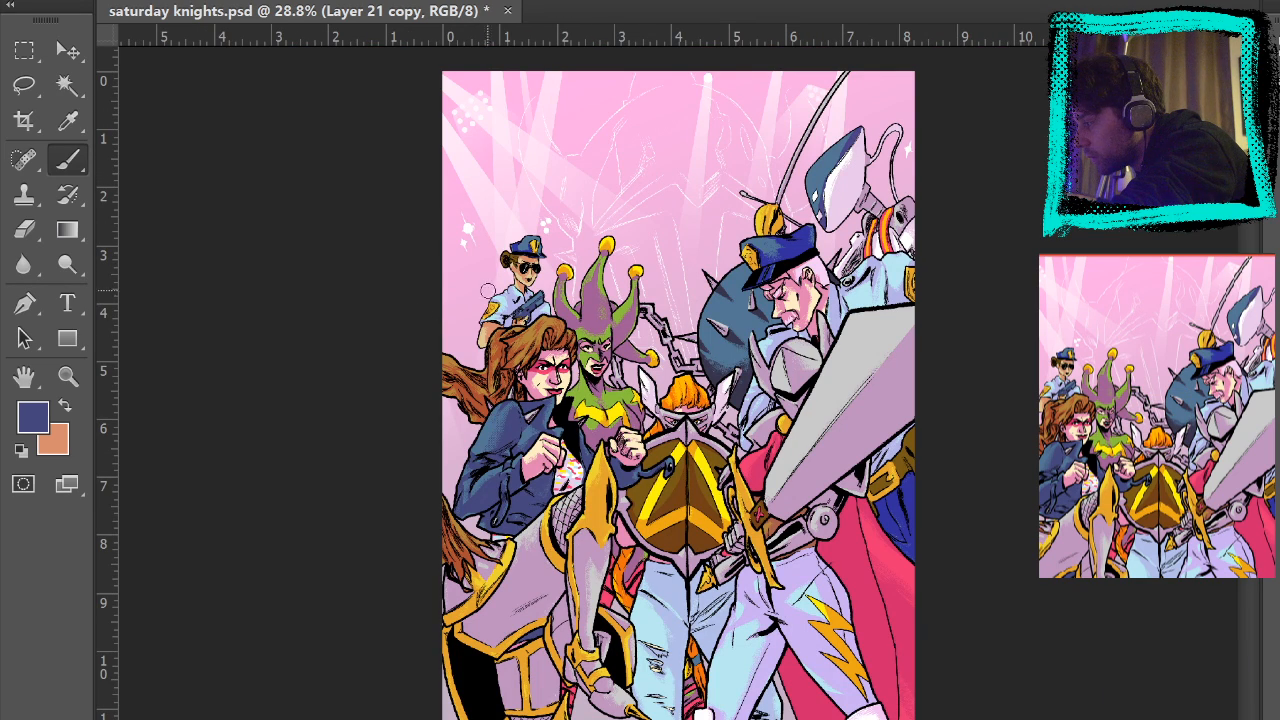
- Select the jacket's shadows again, blend a gradient of its sampled lighter blue into them on Layer 21 copy, and deselect
key(z)
click(540, 415)
click(555, 425)
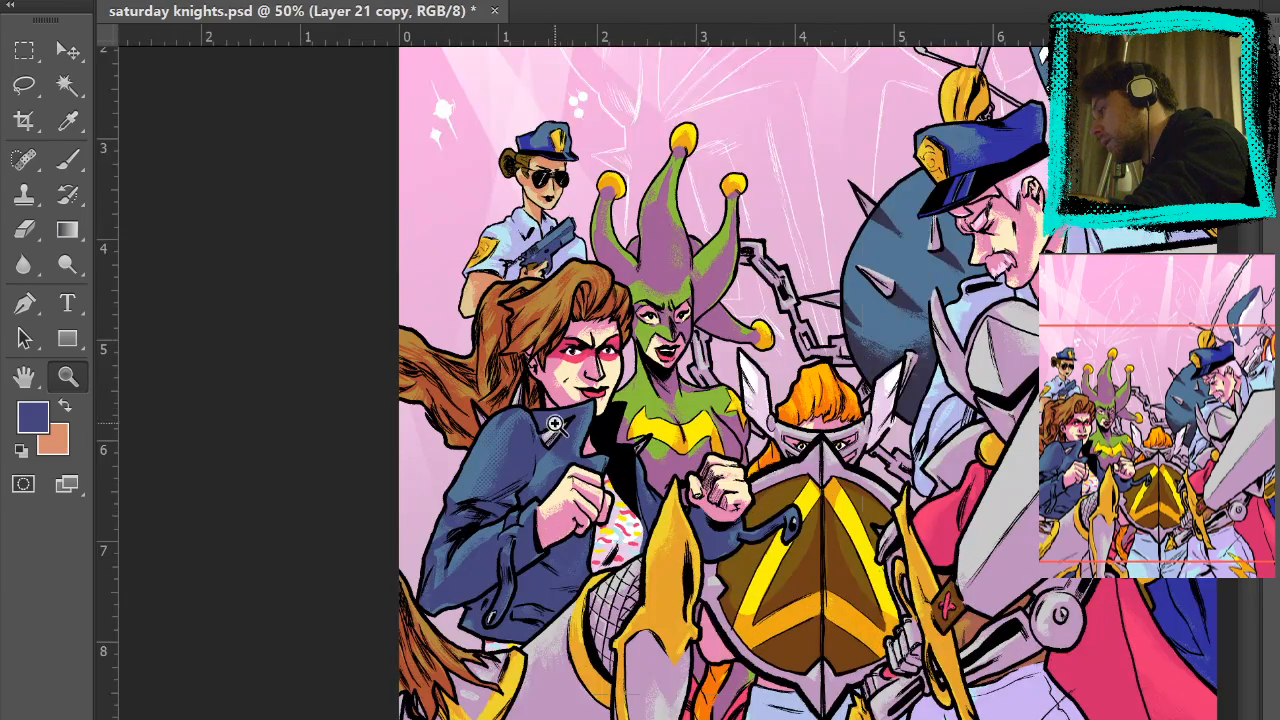
click(558, 428)
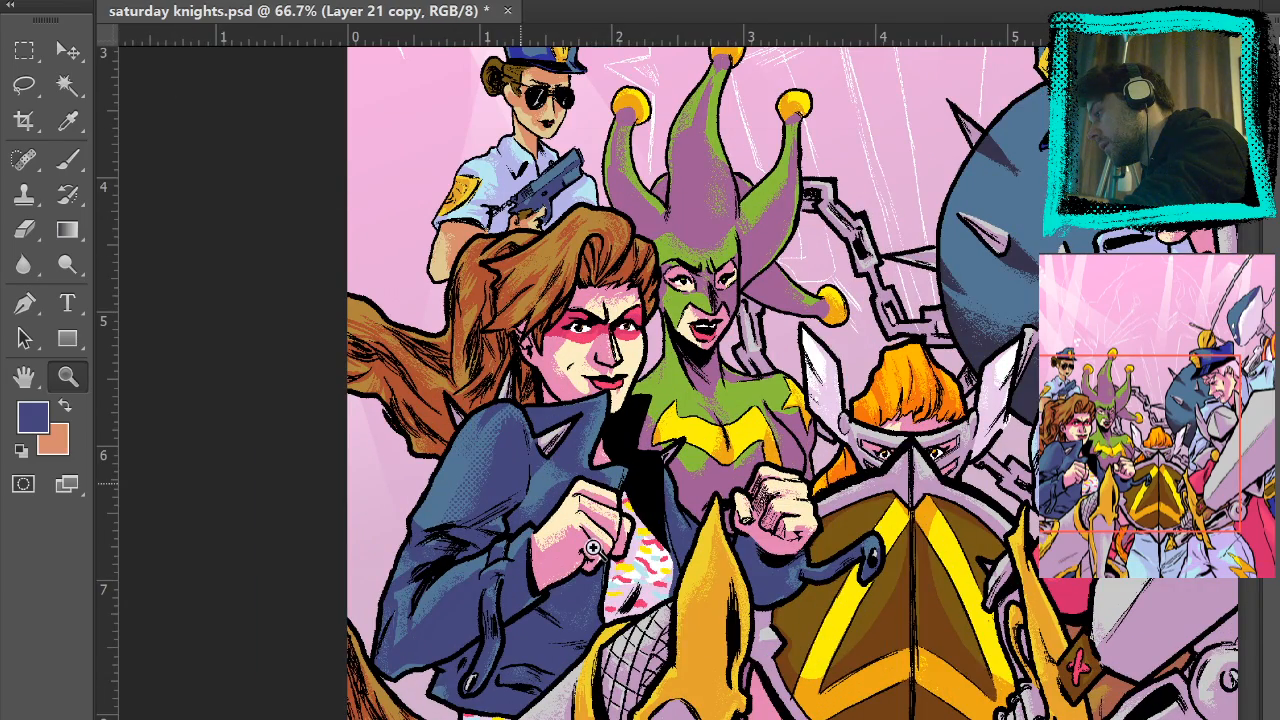
click(593, 547)
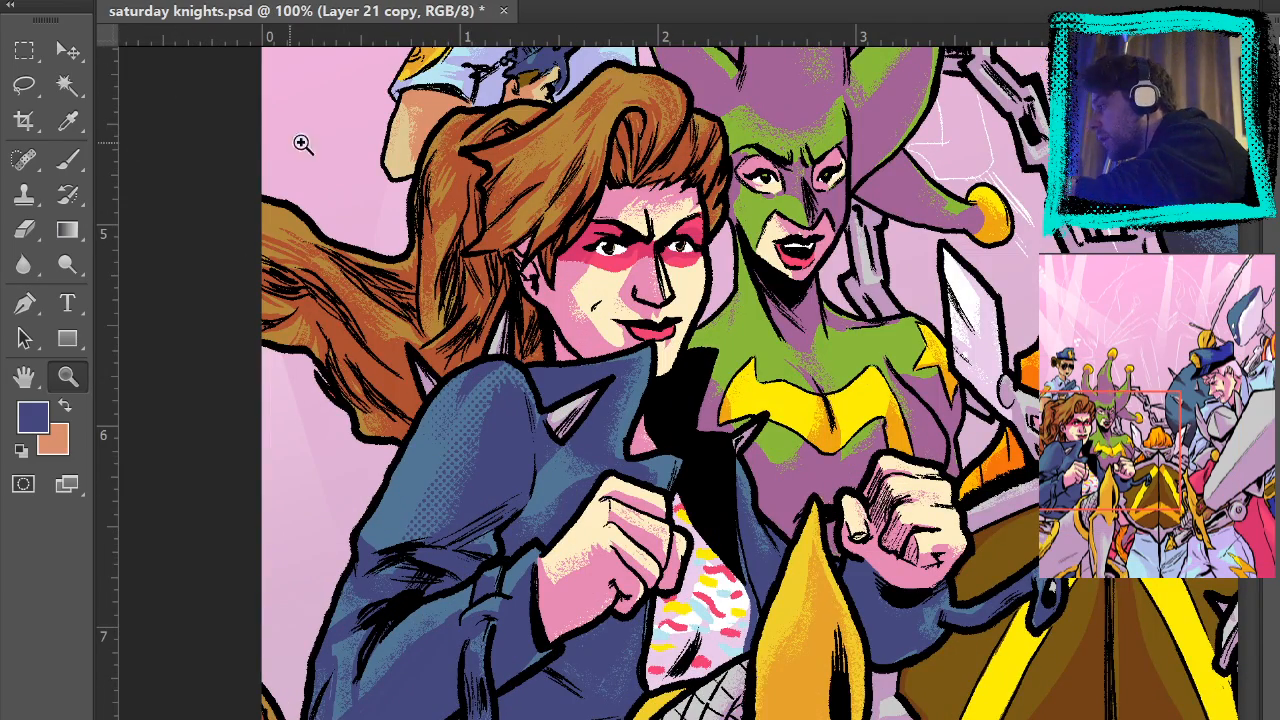
key(i)
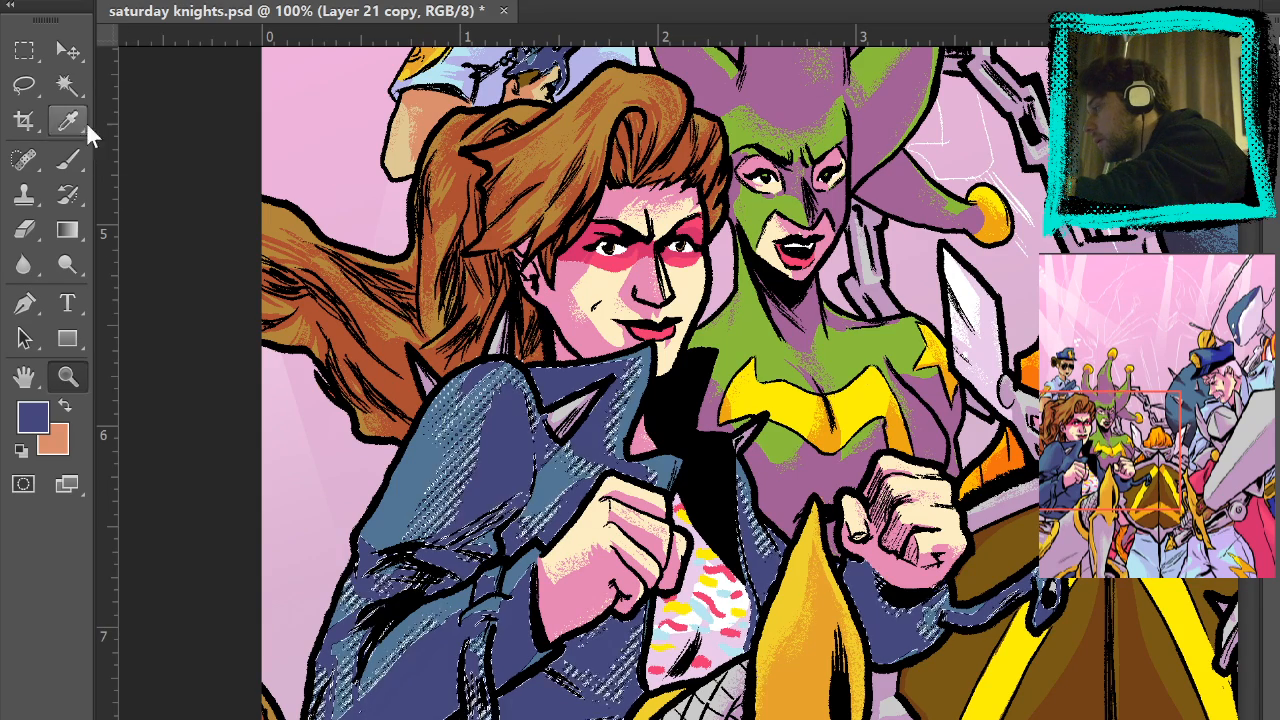
click(67, 230)
alt+click(411, 479)
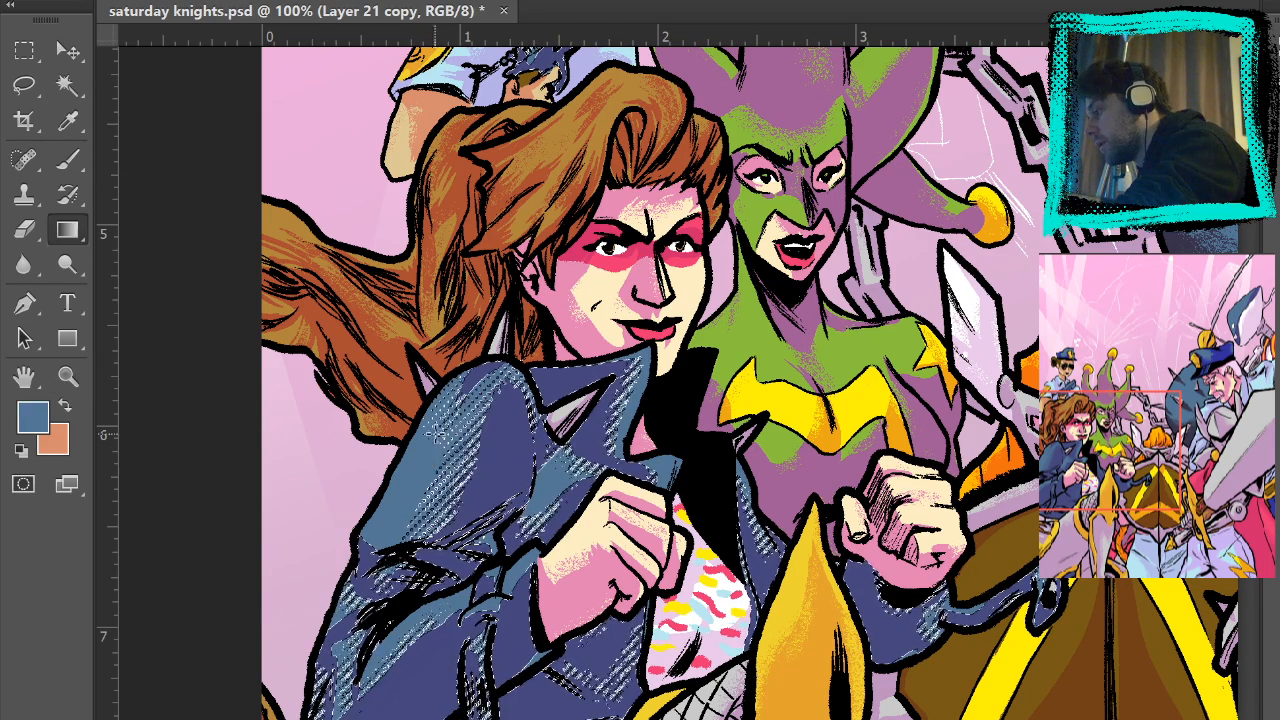
click(25, 50)
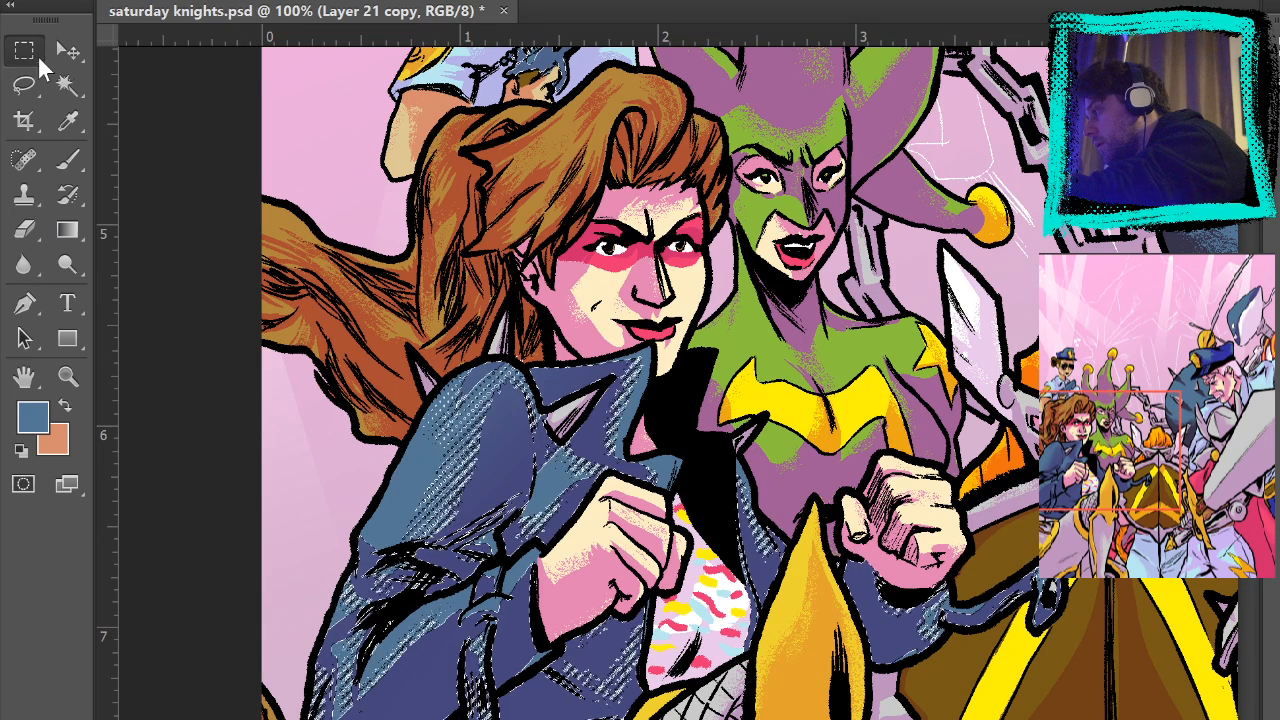
key(ctrl+d)
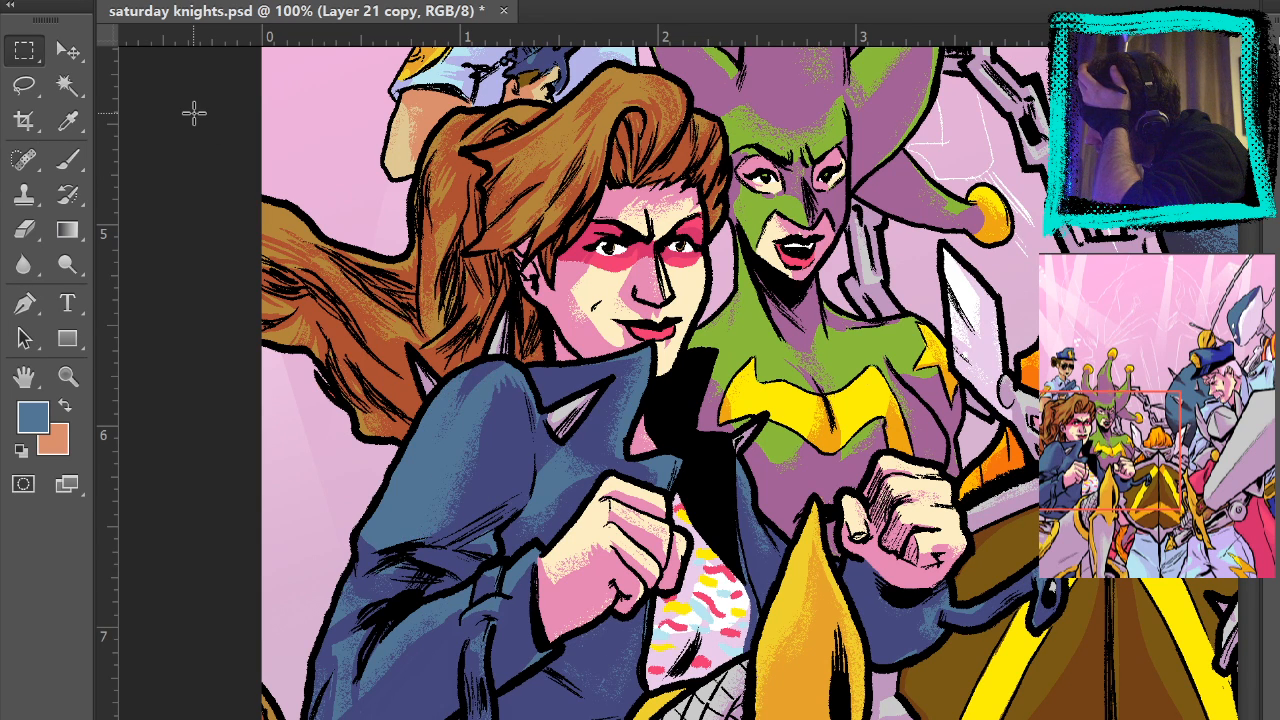
- Sample the jacket's dark blue, brush halftone dots down the shoulder and upper sleeve, and deselect
click(67, 160)
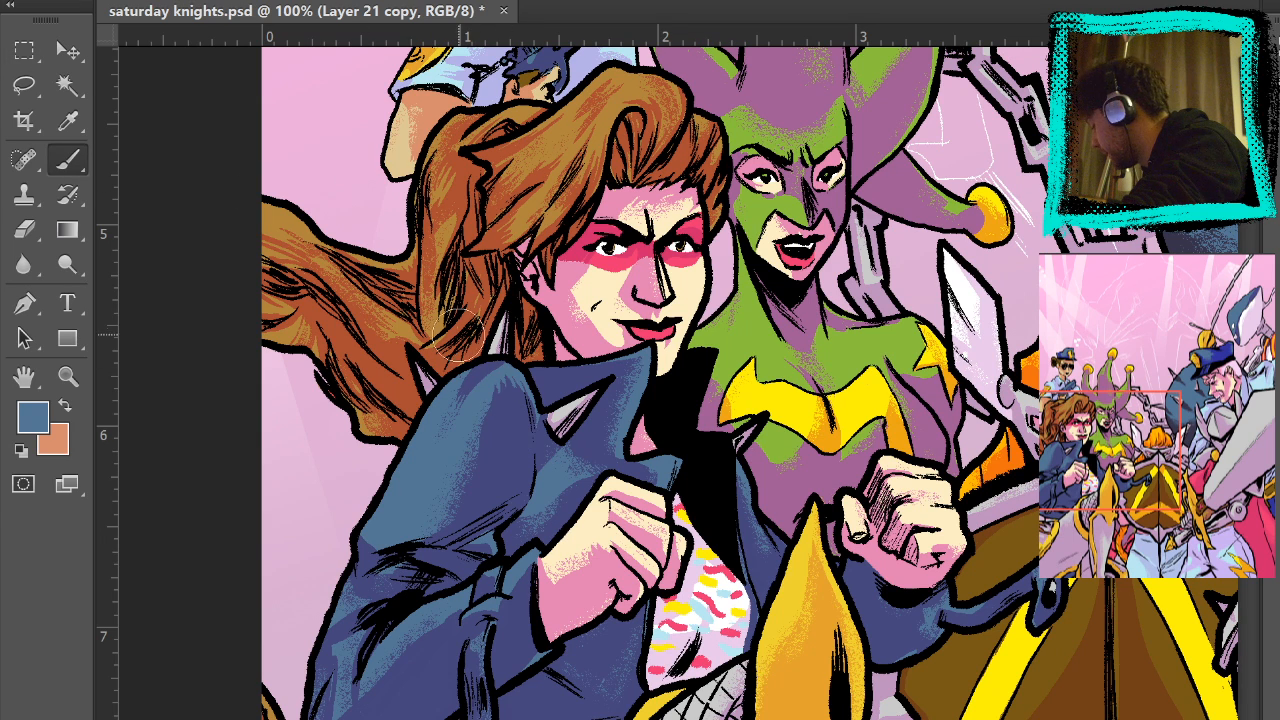
alt+click(503, 436)
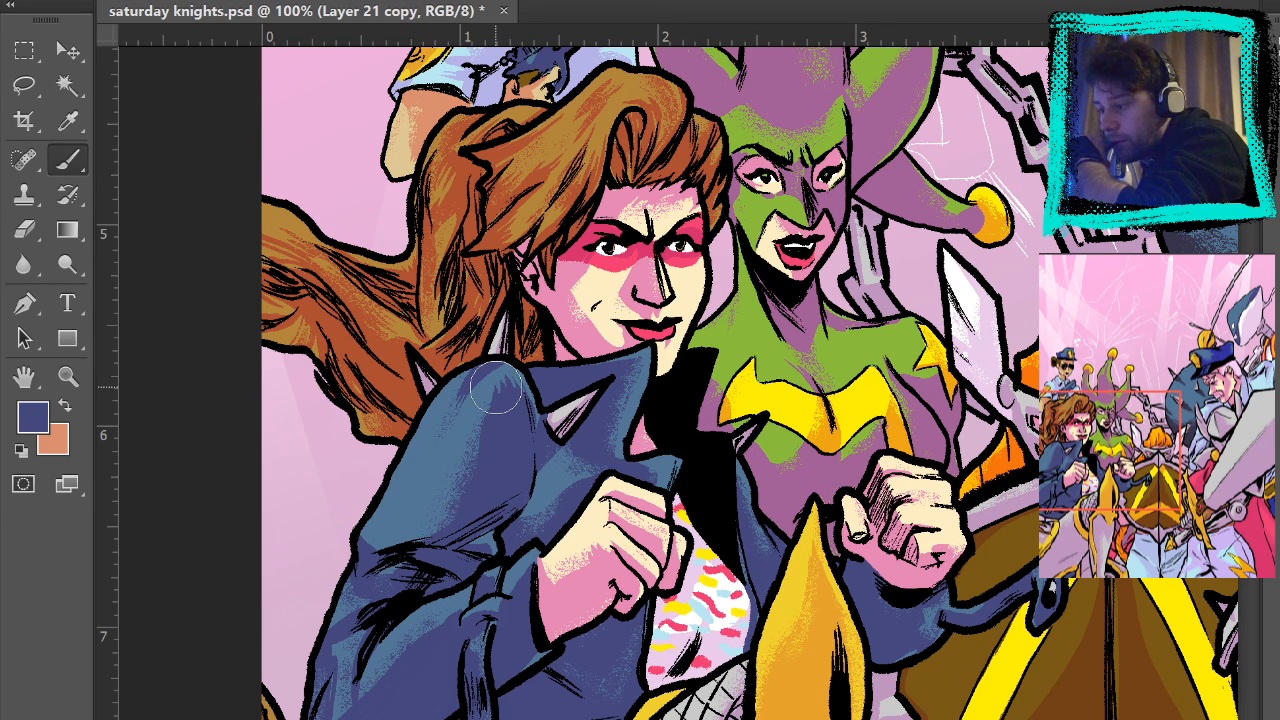
mouse_move(499, 421)
mouse_down()
mouse_move(478, 405)
mouse_move(498, 410)
mouse_move(451, 486)
mouse_move(479, 416)
mouse_up()
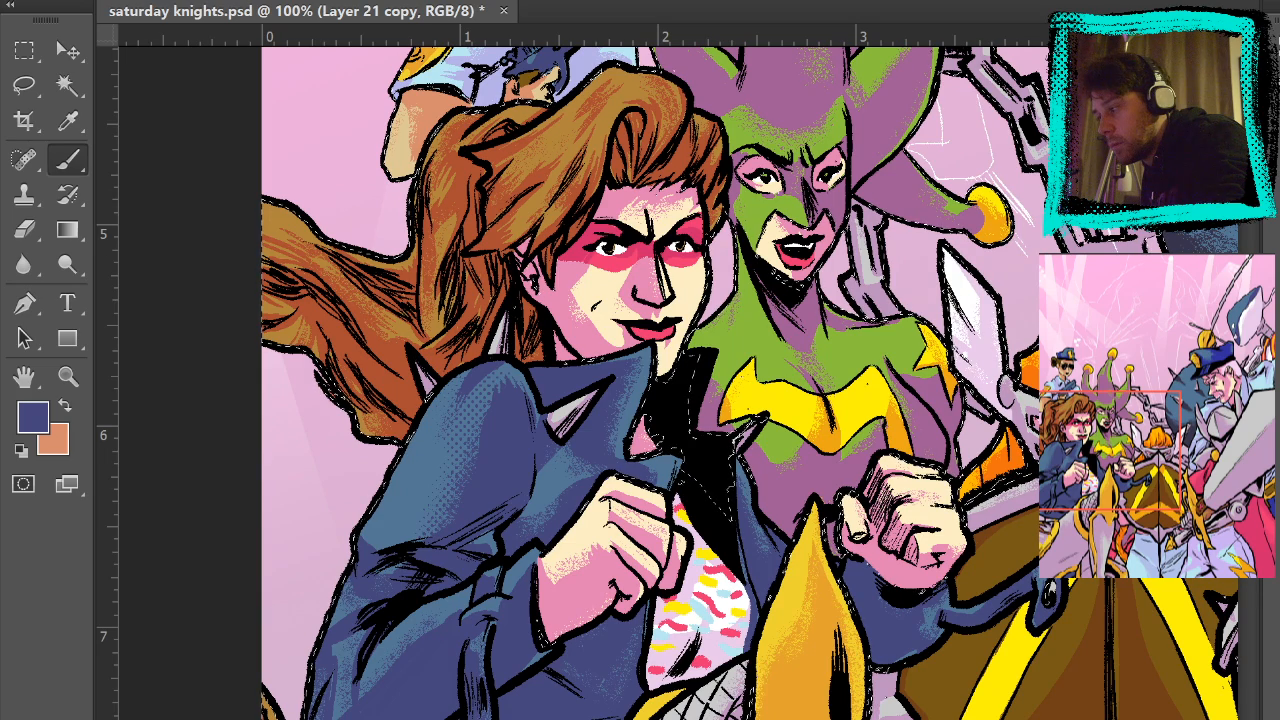
click(24, 50)
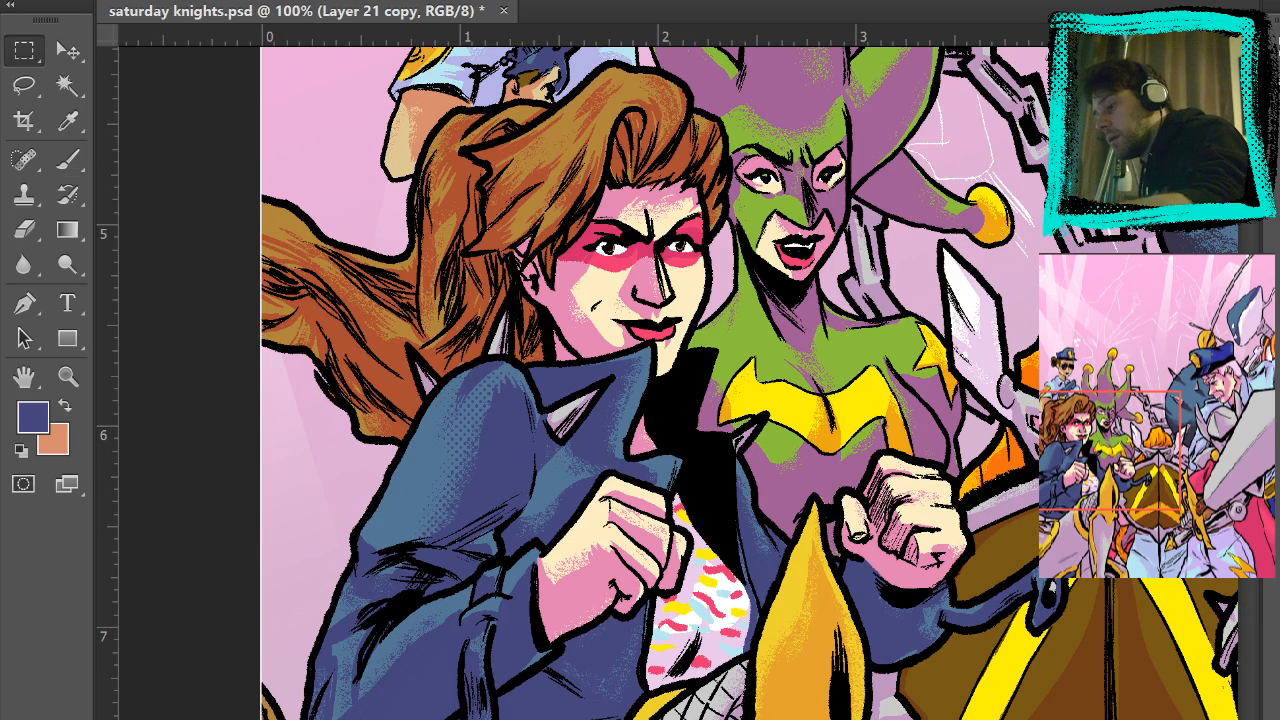
- Select the jacket's near side from Layer 17 and brush dark blue halftone dots over its collar and lower sleeve on Layer 21 copy
click(68, 86)
click(492, 494)
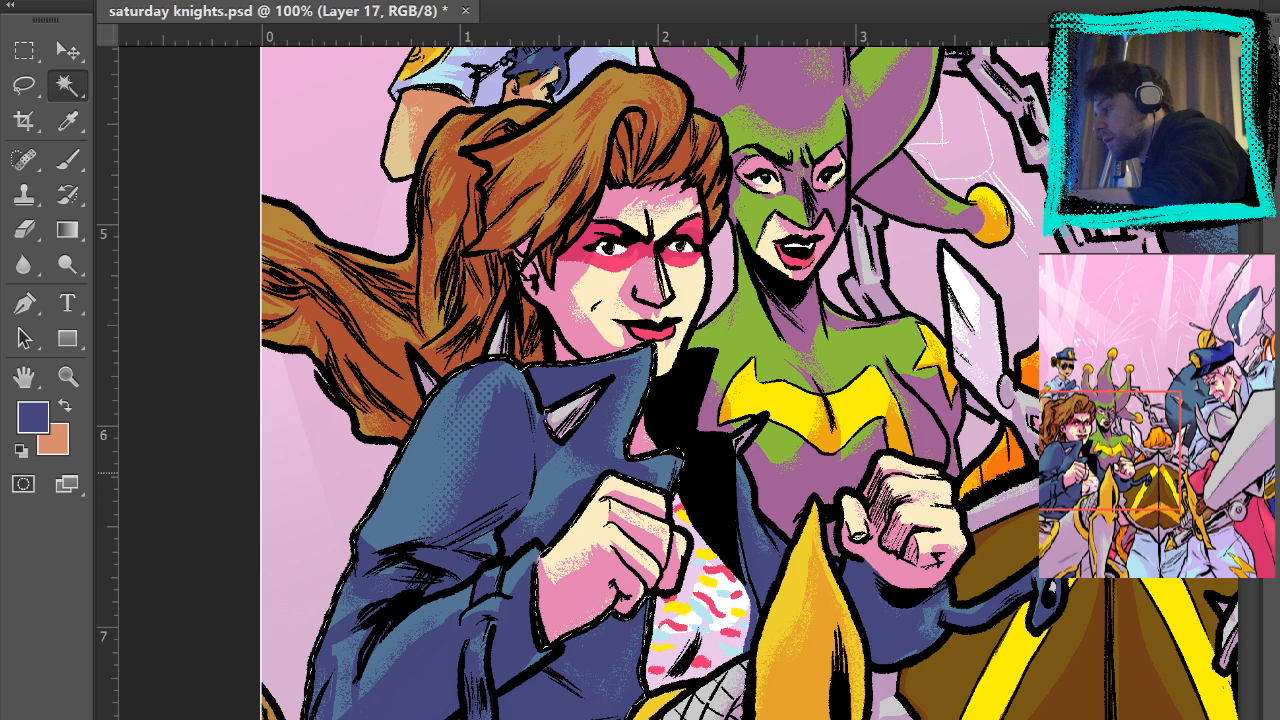
click(67, 160)
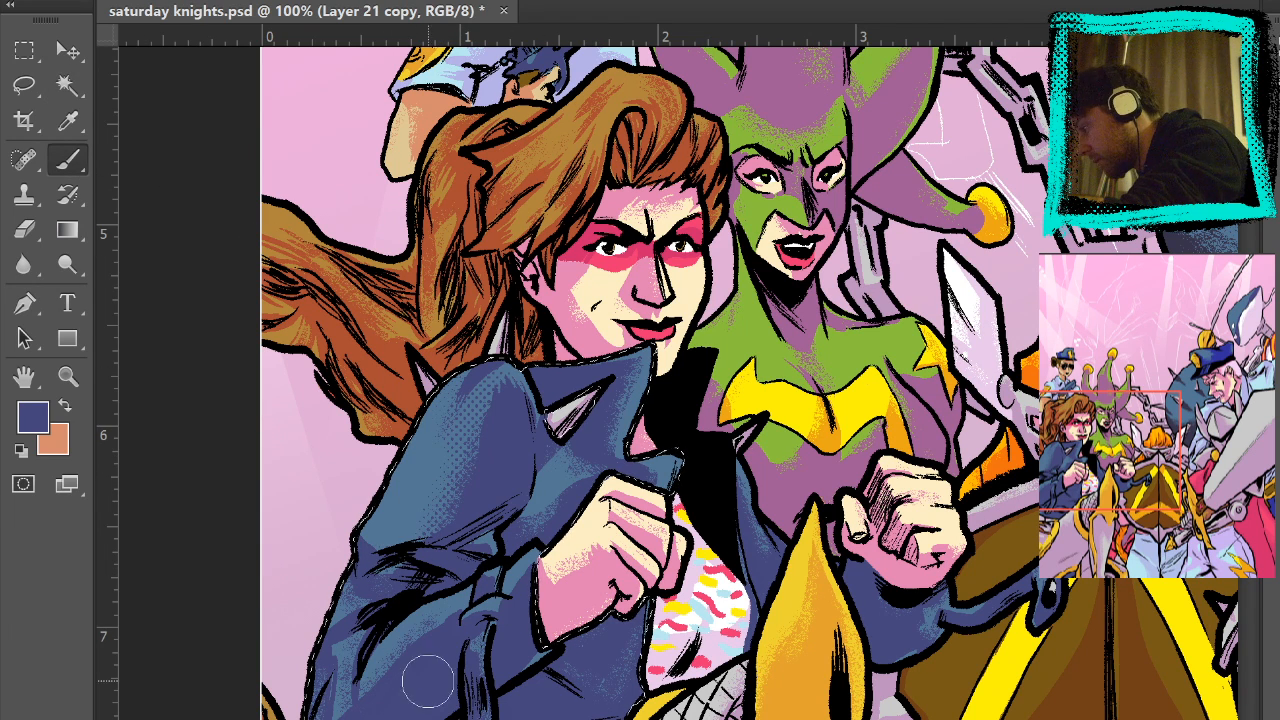
drag(546, 560, 572, 407)
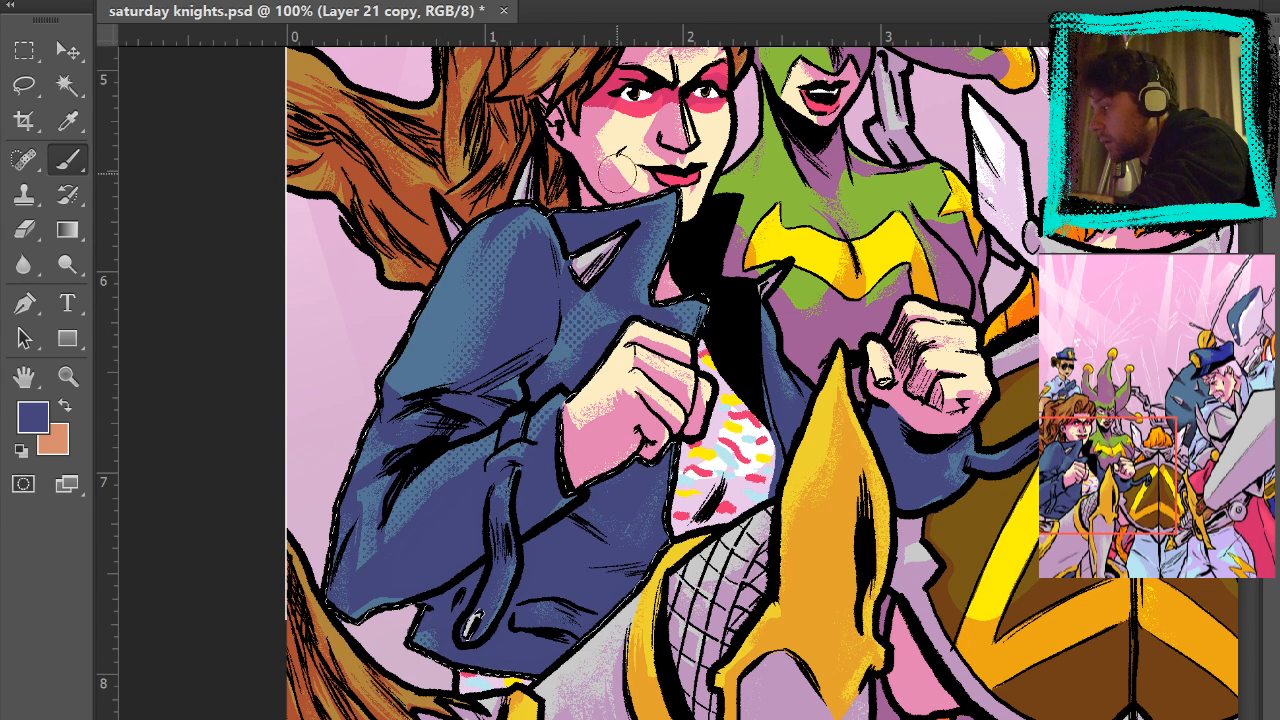
- Brush halftone dots in the sampled lighter blue onto the jacket's lower front, resample its dark blue, and deselect
alt+click(441, 344)
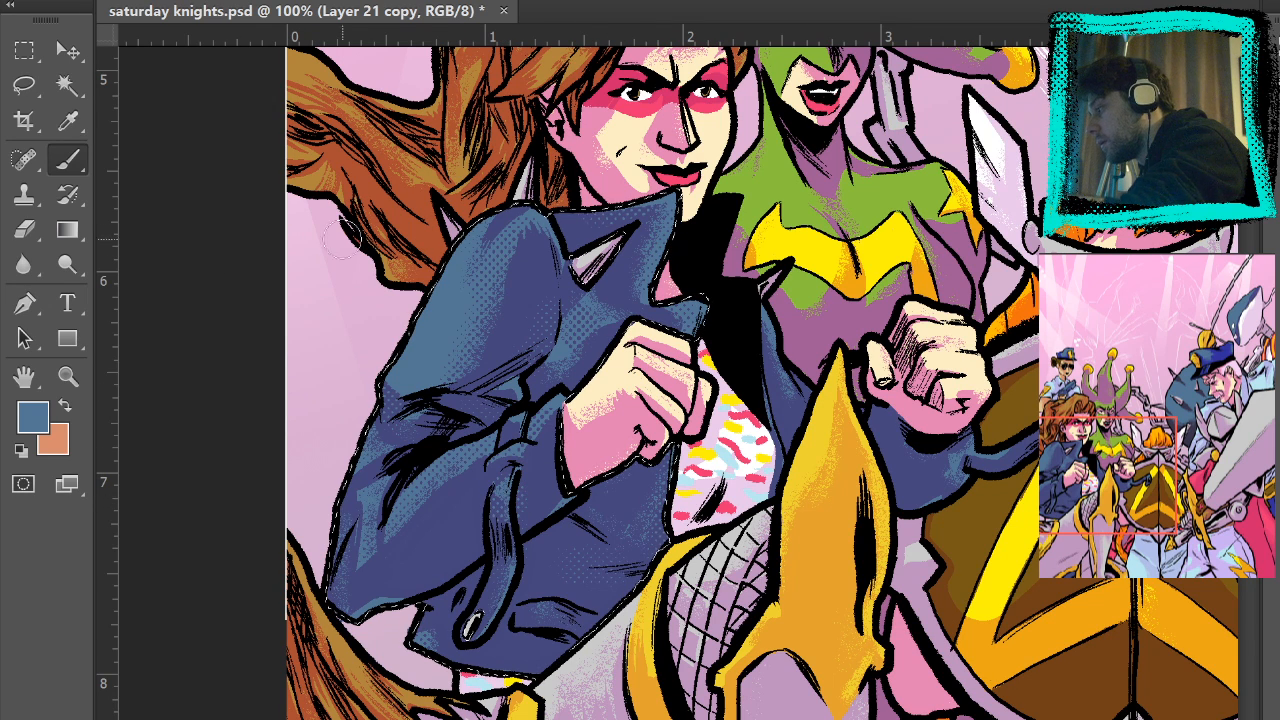
key(e)
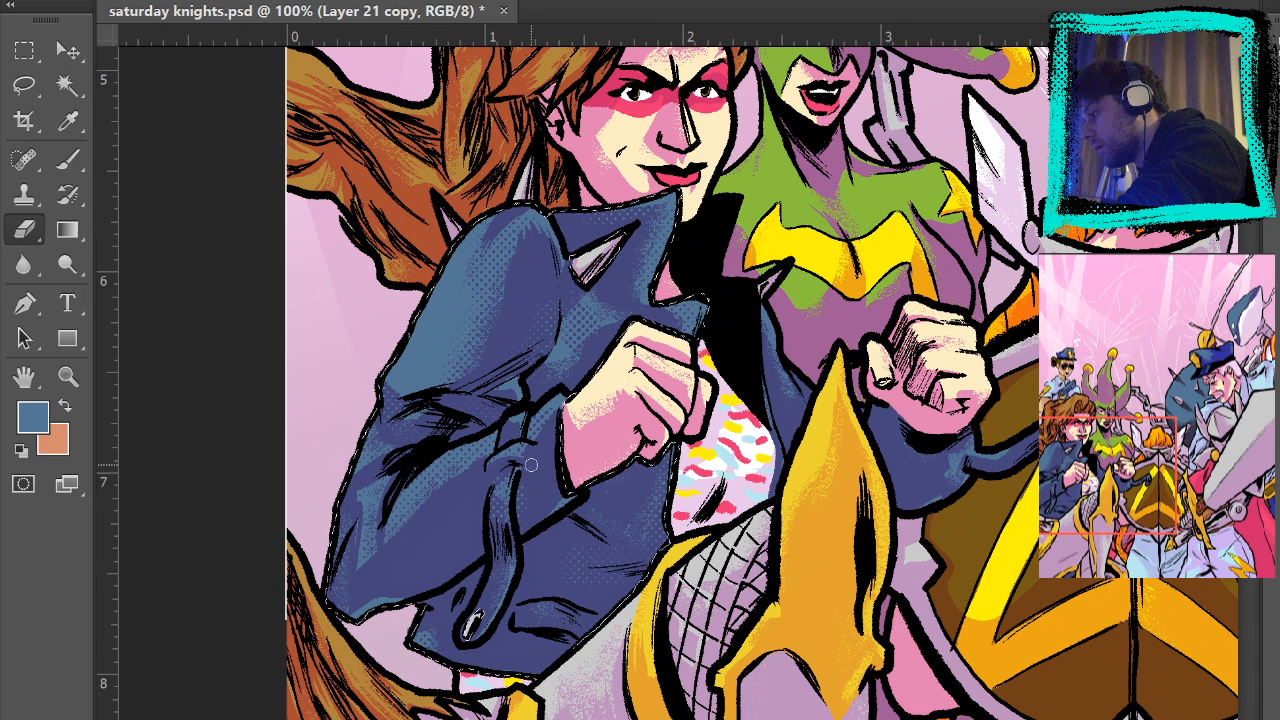
click(70, 163)
alt+click(535, 497)
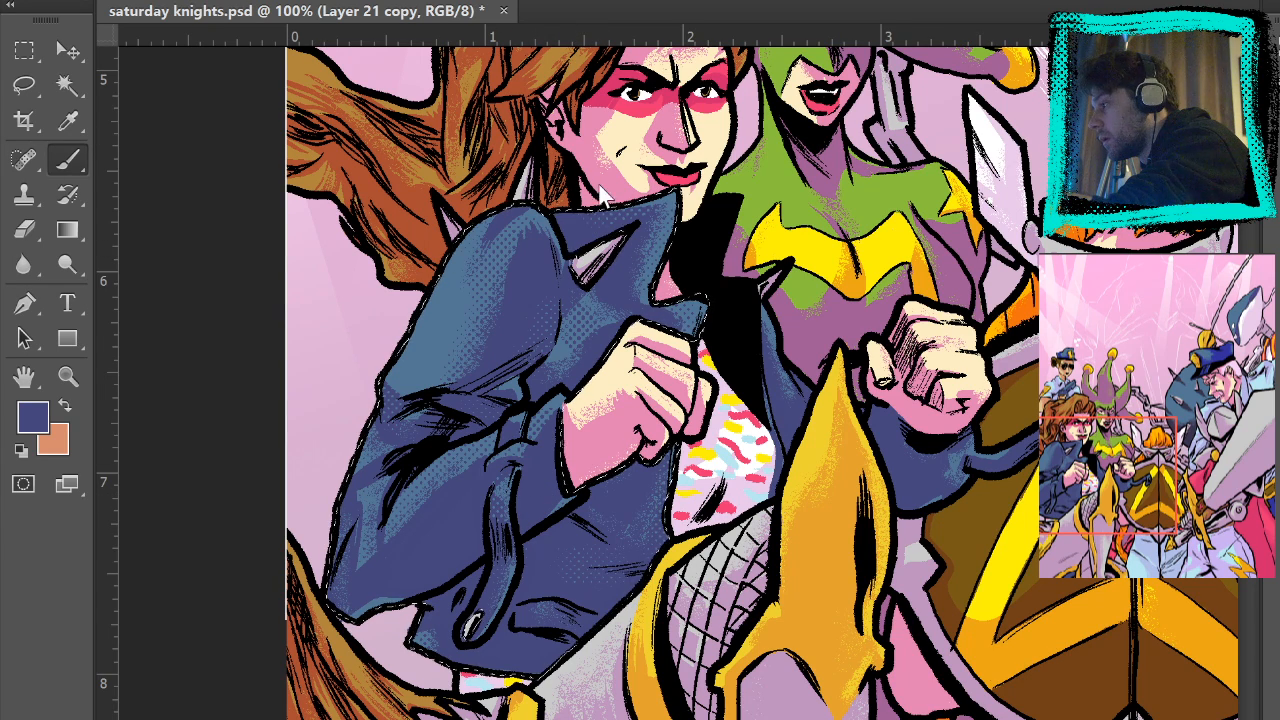
key(ctrl+0)
click(26, 50)
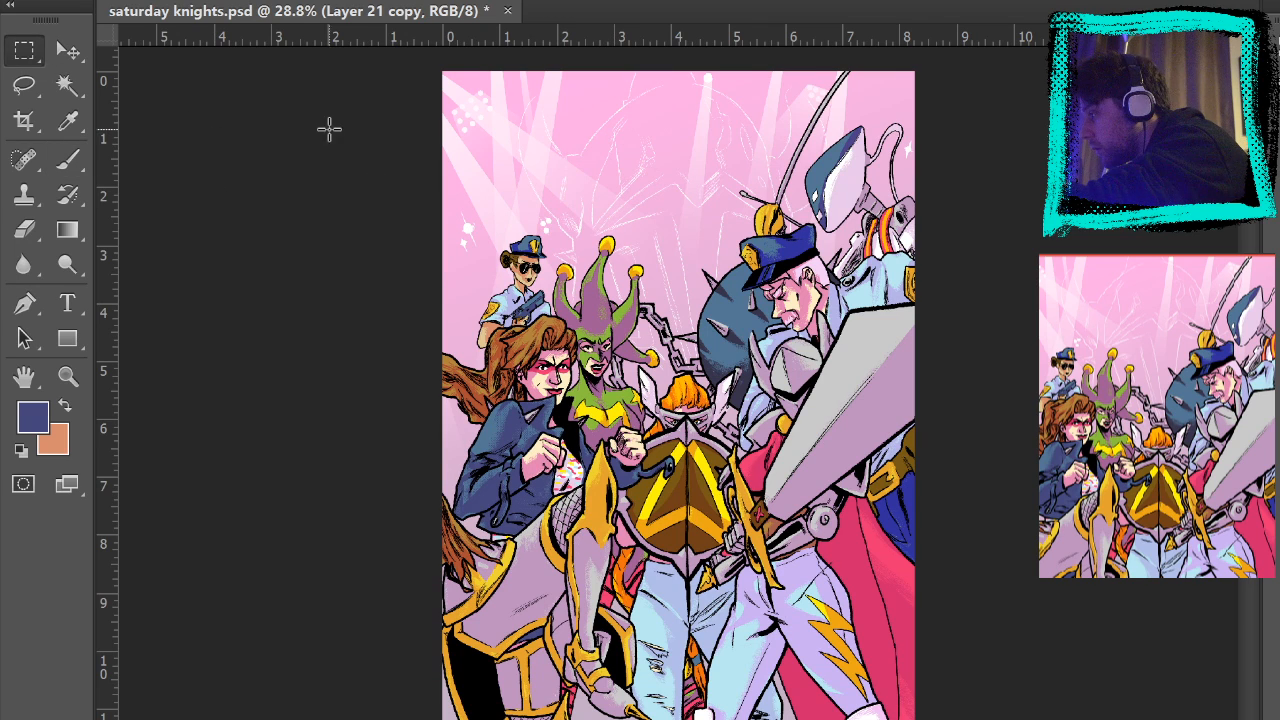
- Sample the jacket's lighter blue again and touch up the halftone dots on its sleeve and lower front
click(72, 382)
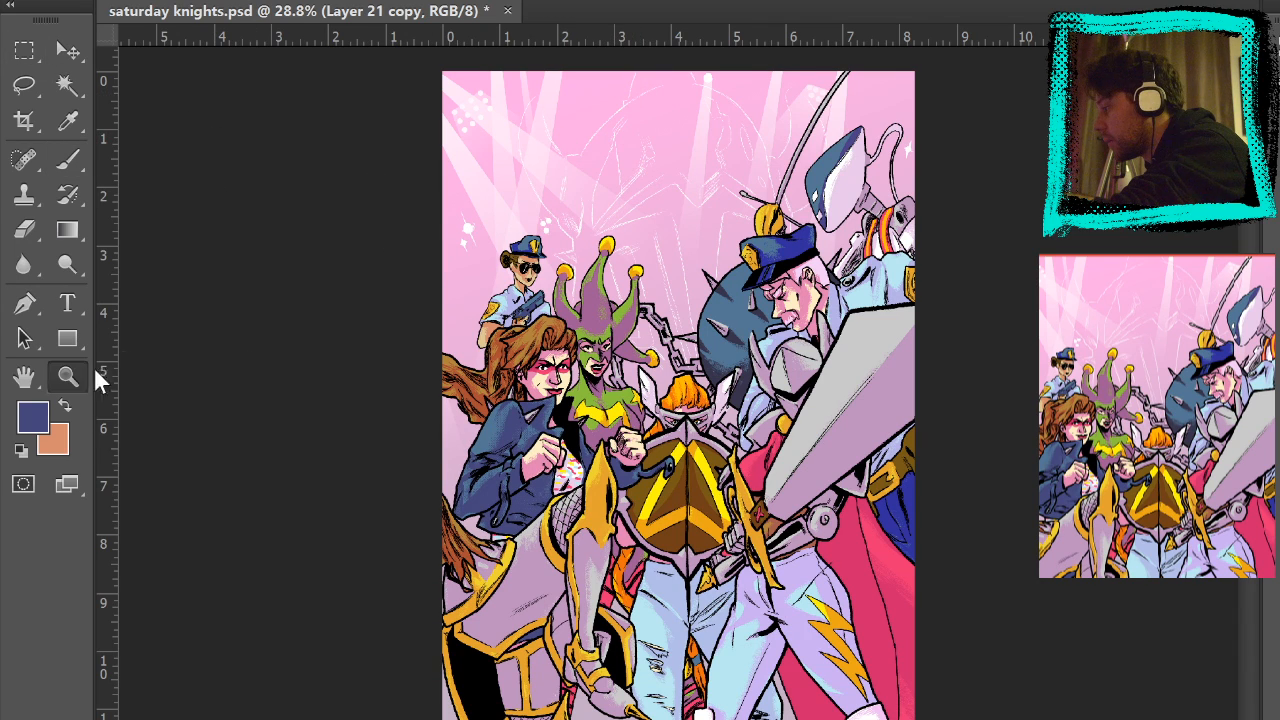
click(503, 416)
click(584, 446)
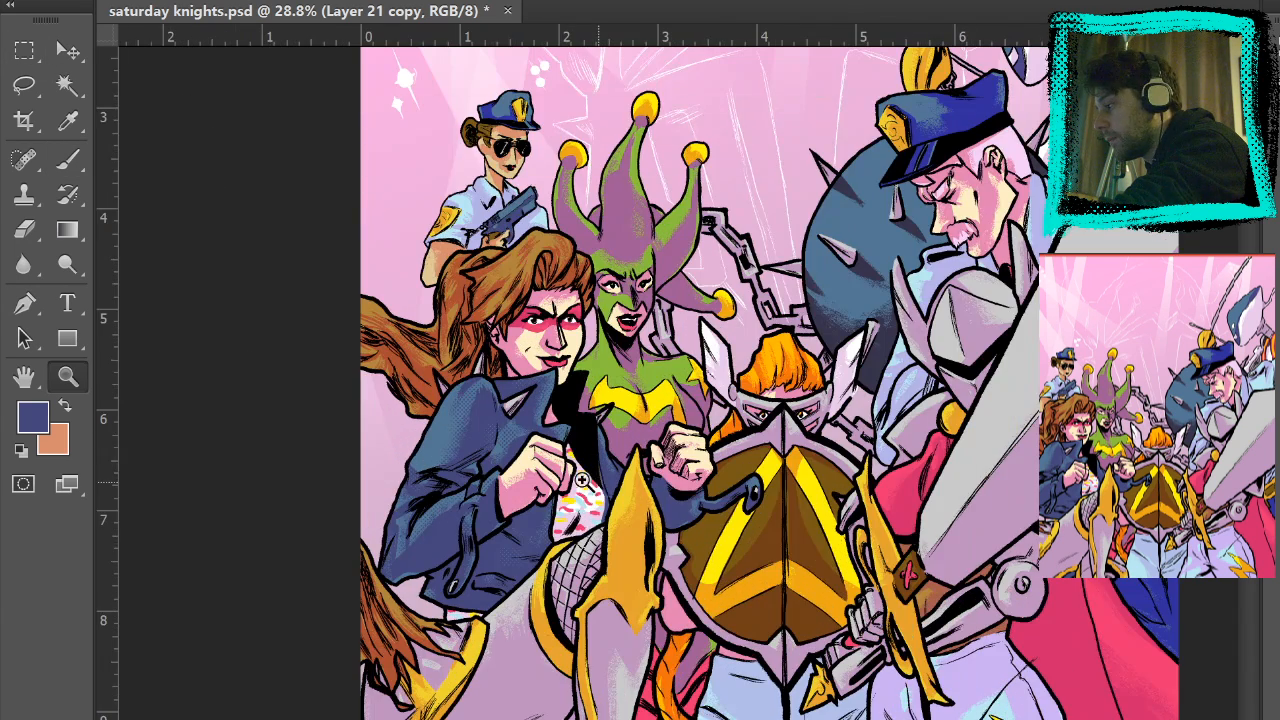
click(581, 472)
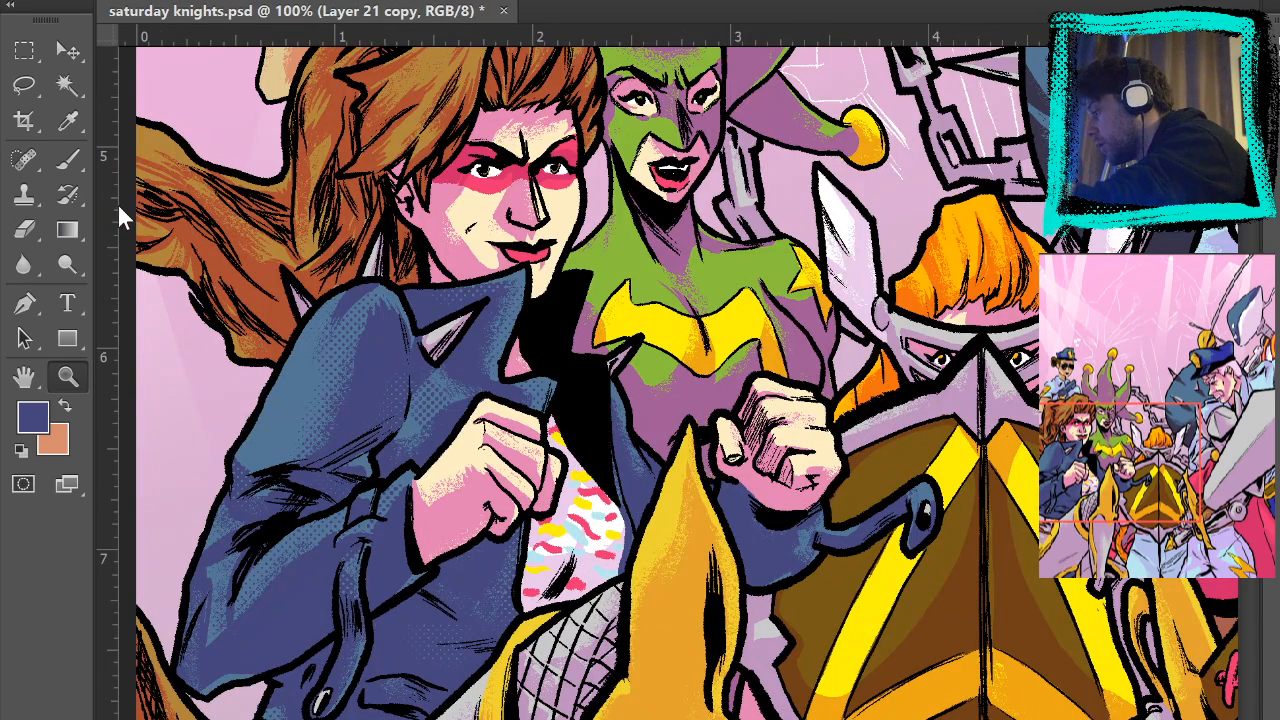
click(70, 158)
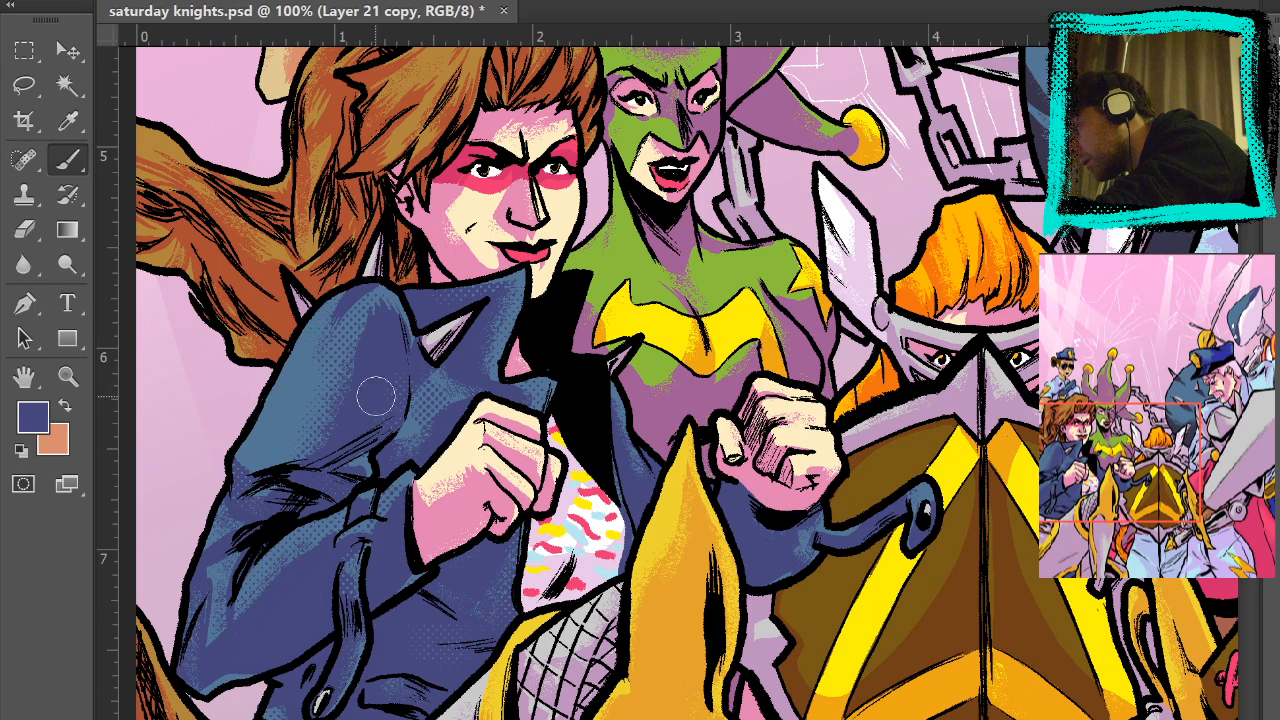
alt+click(295, 390)
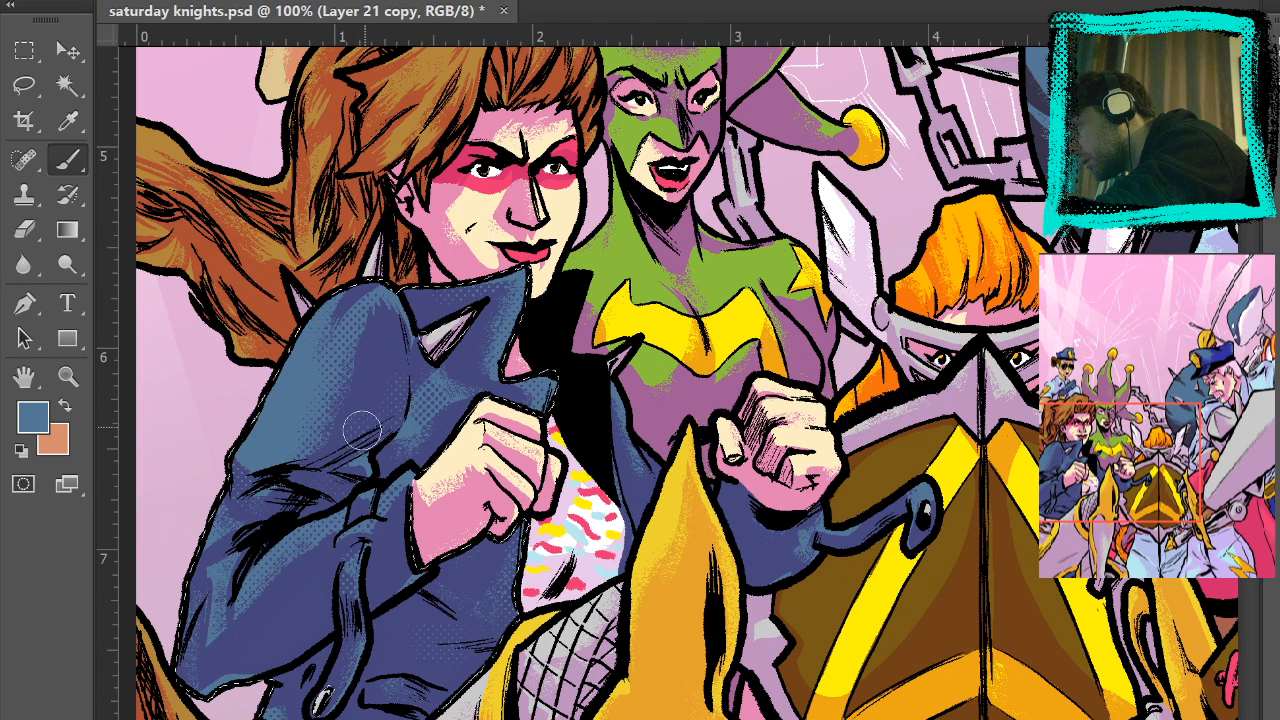
mouse_move(363, 429)
mouse_down()
mouse_move(357, 440)
mouse_move(372, 433)
mouse_up()
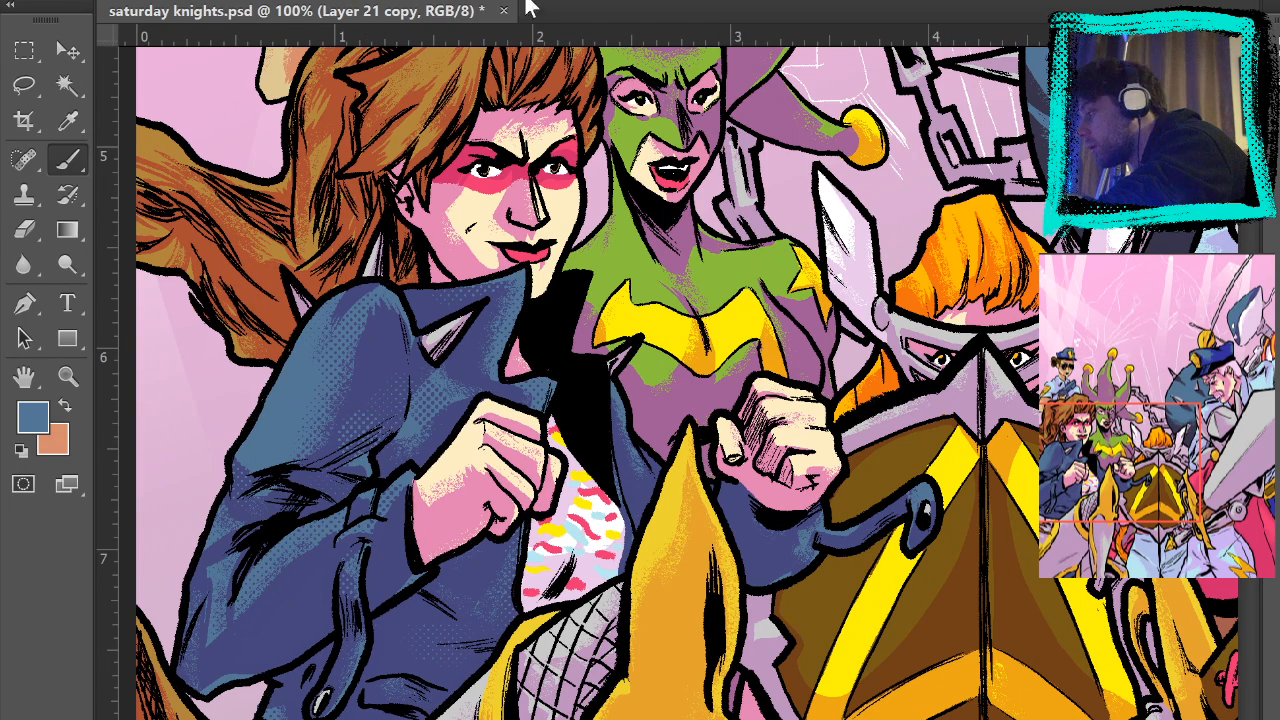
drag(480, 457, 650, 269)
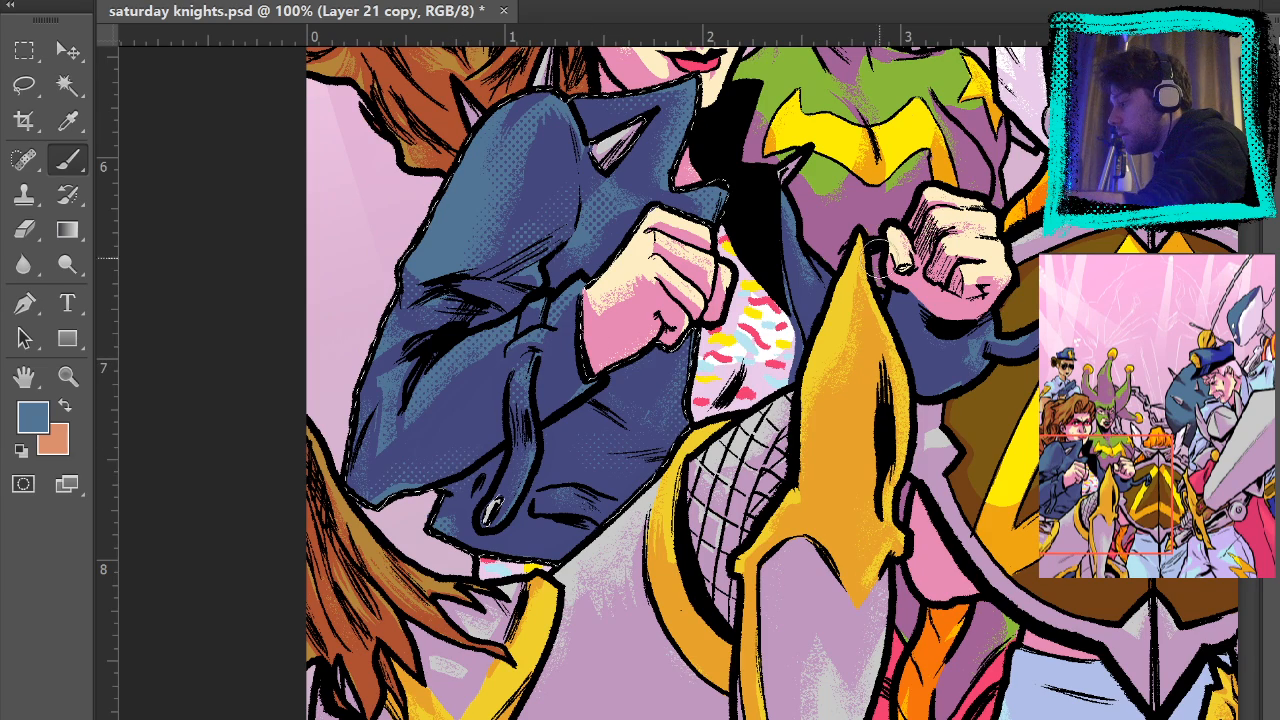
drag(909, 549, 870, 648)
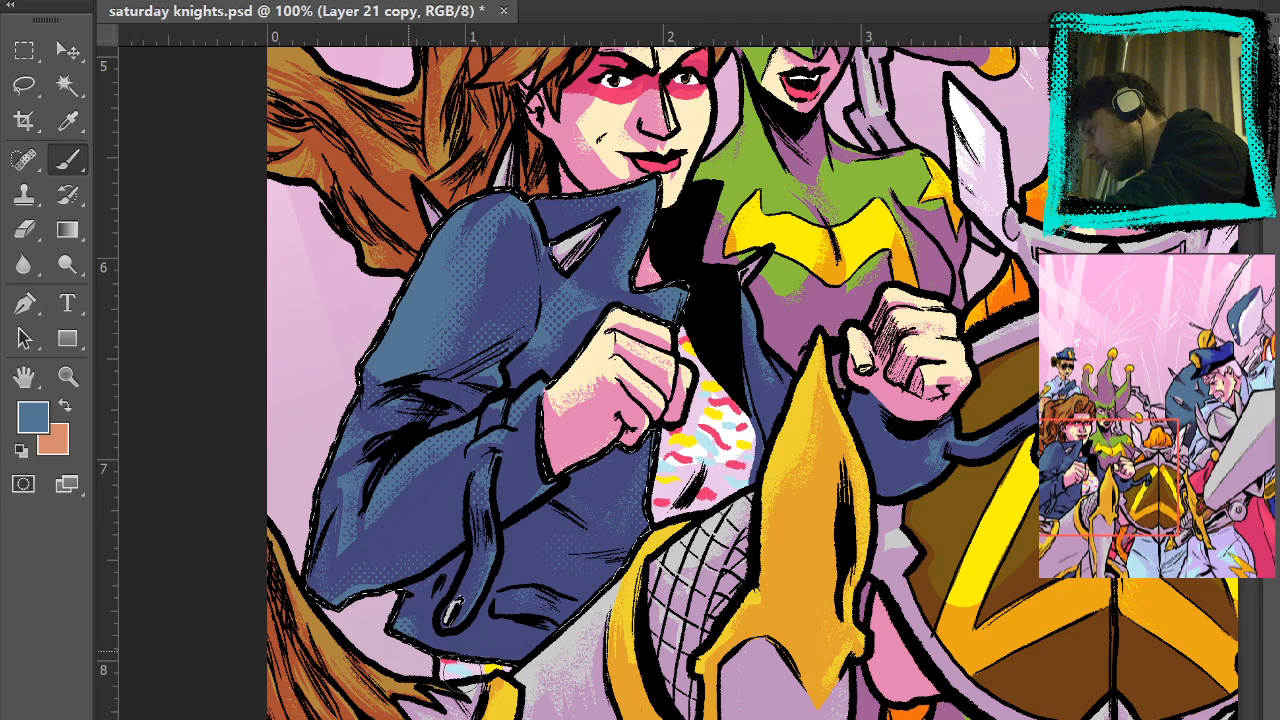
drag(809, 479, 789, 515)
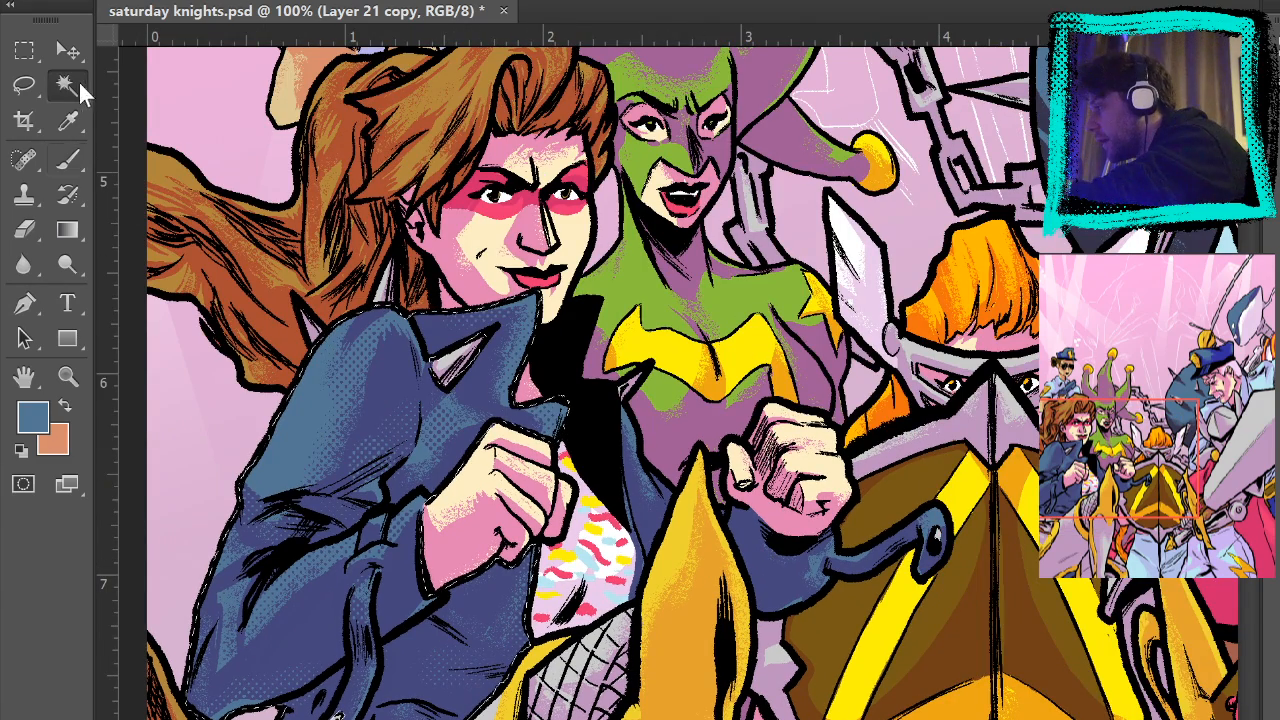
- Select the jacket's far lapel, sleeve and strap from Layer 17, brush halftone dots on them using both sampled blues, and deselect
click(662, 523)
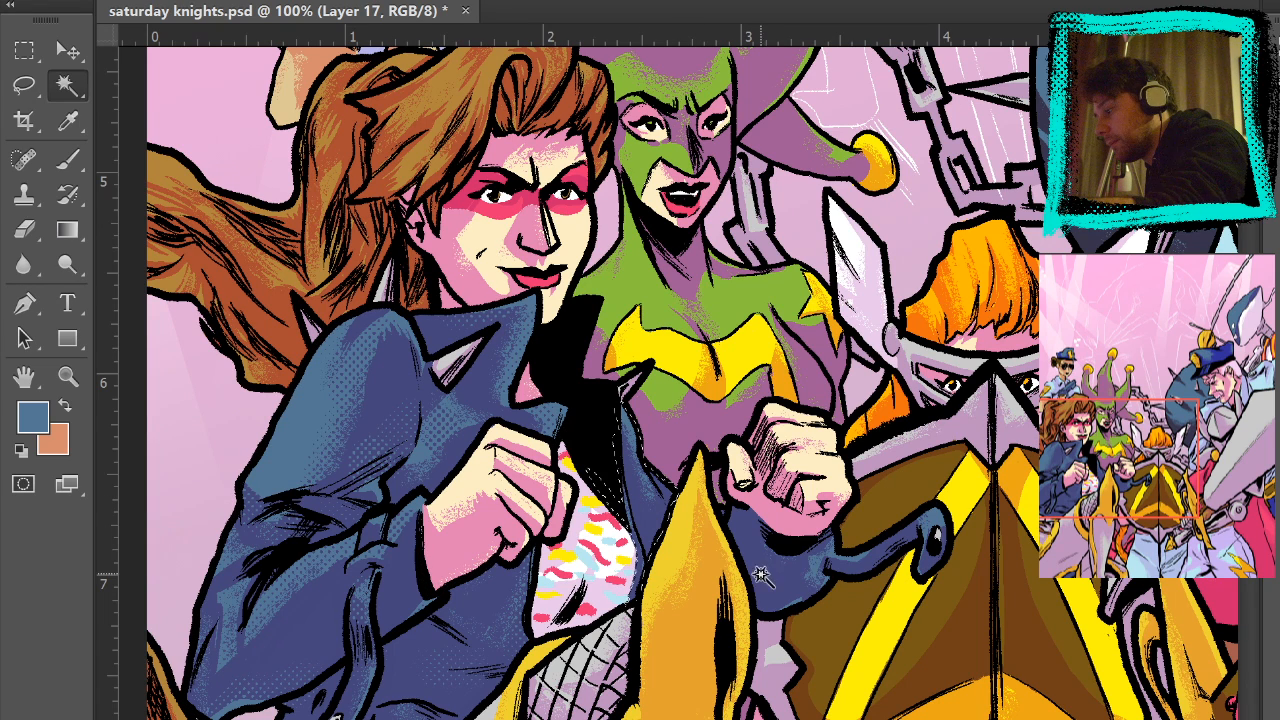
shift+click(808, 563)
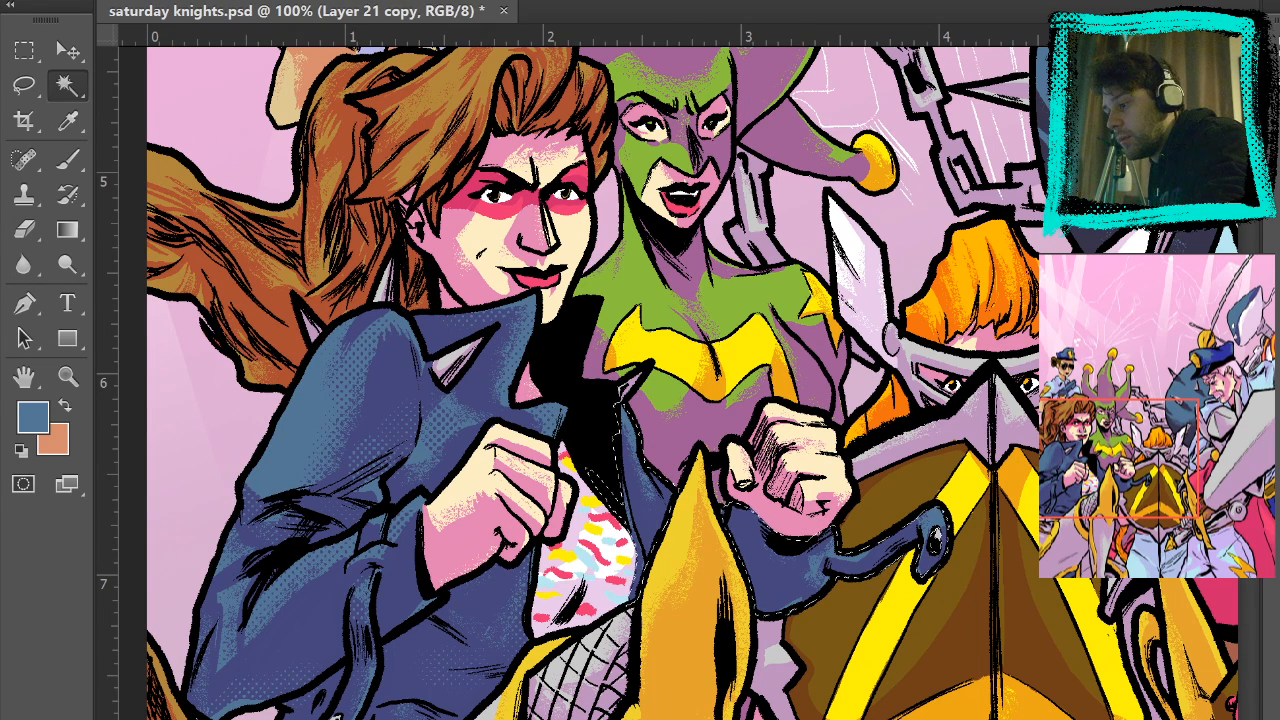
key(b)
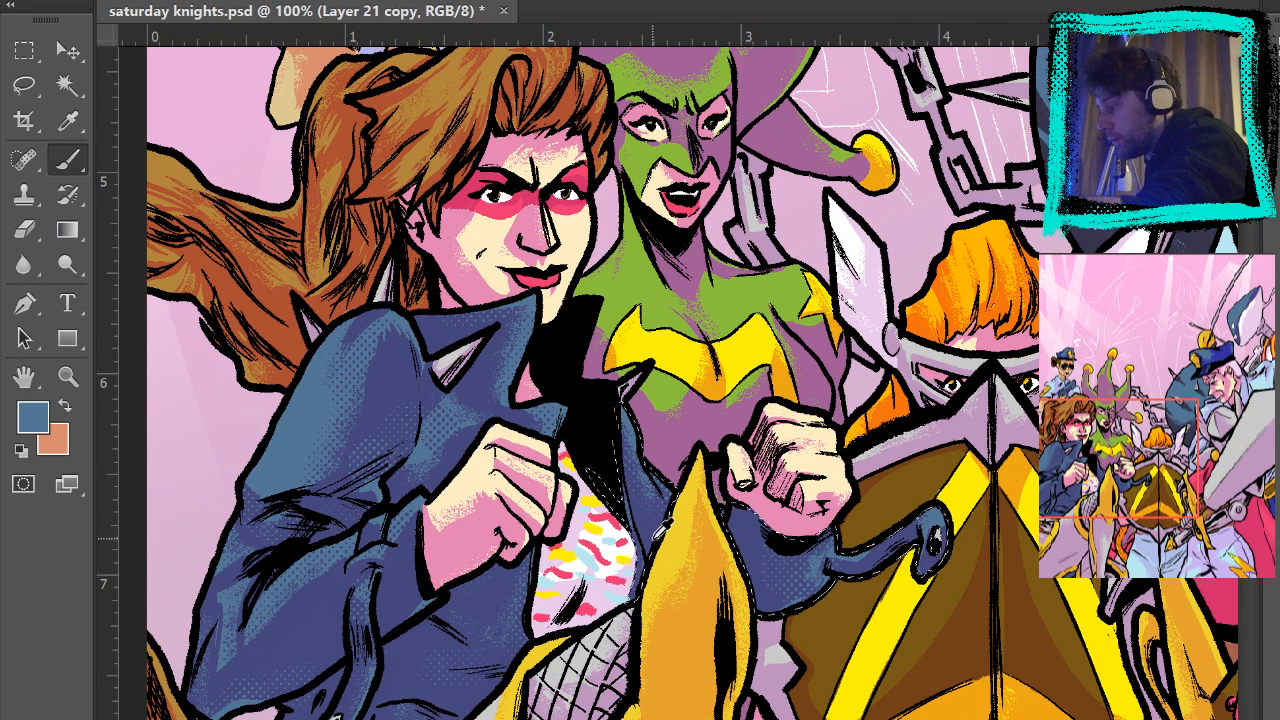
alt+click(752, 548)
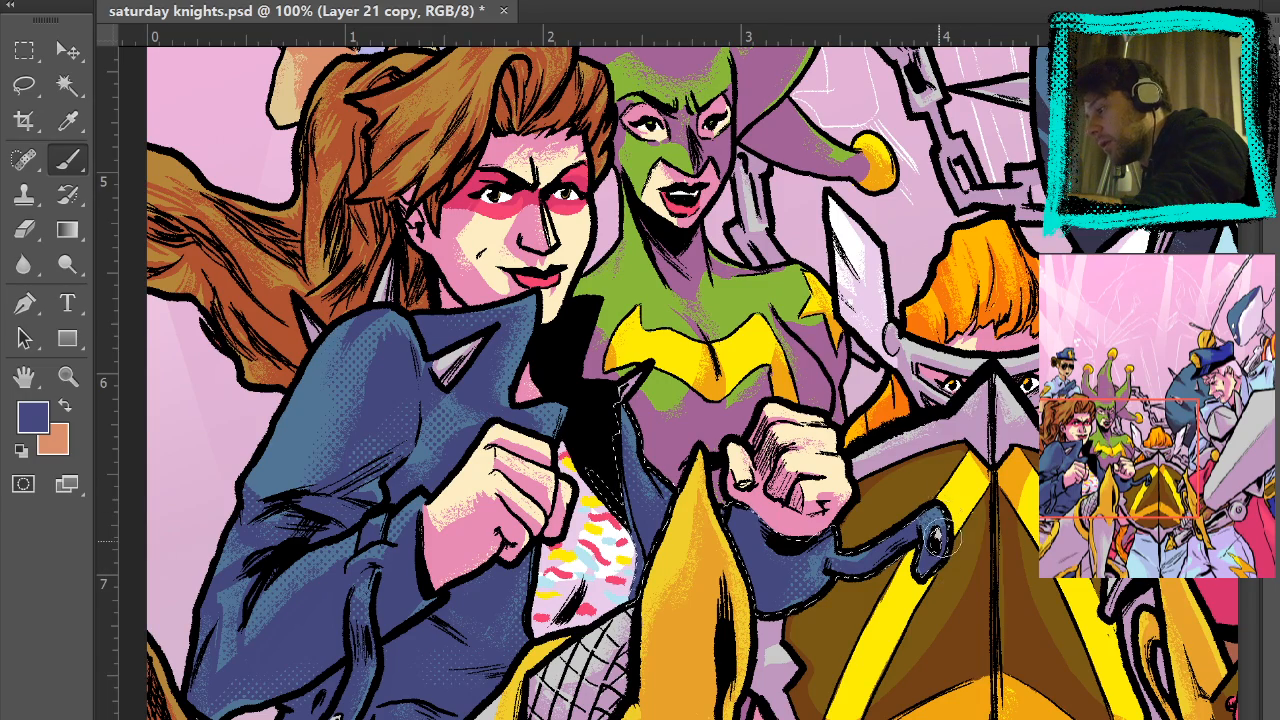
click(26, 52)
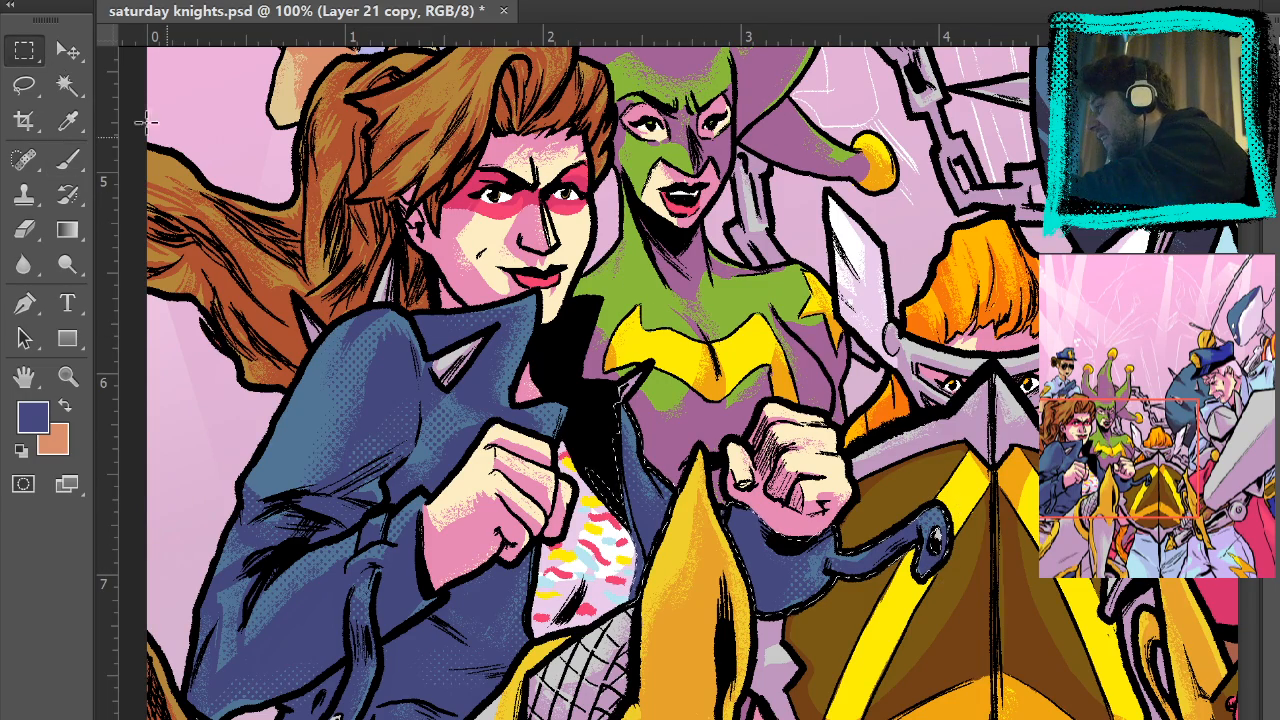
click(245, 179)
- Examine the dotted jacket alongside the jester, the shield and the policewoman above
drag(923, 511, 906, 314)
drag(940, 200, 1018, 330)
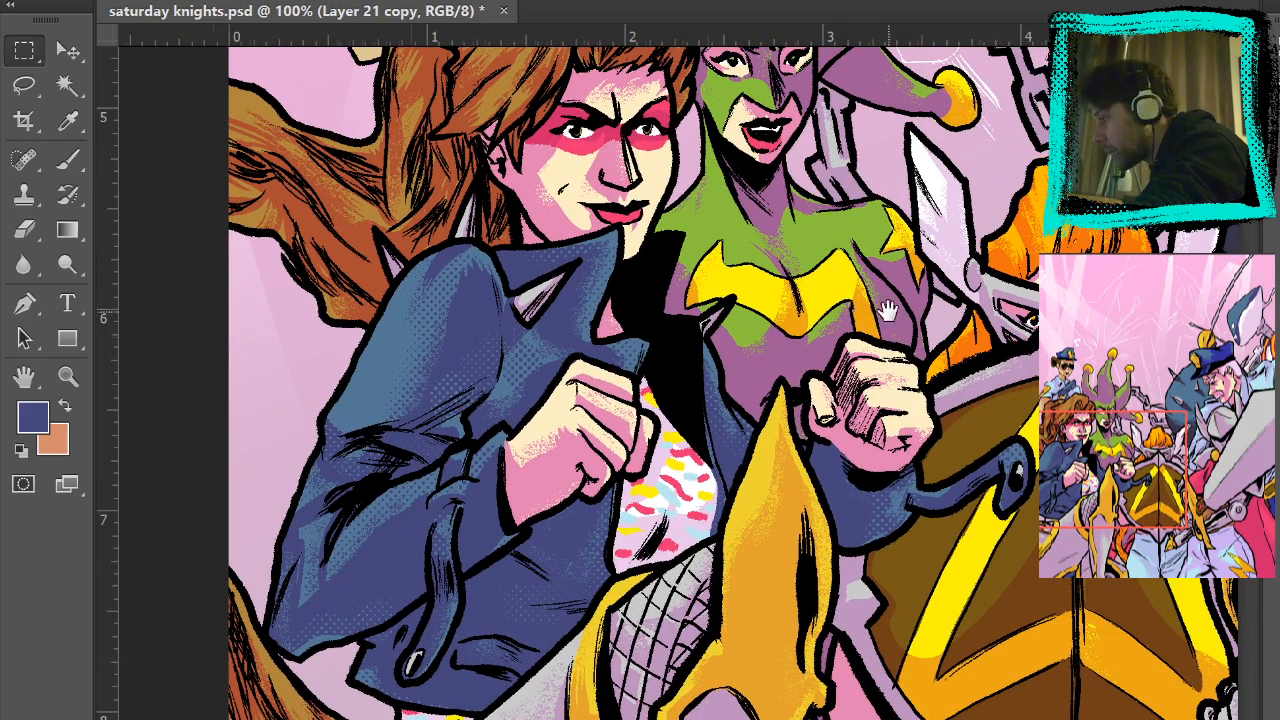
drag(888, 310, 784, 202)
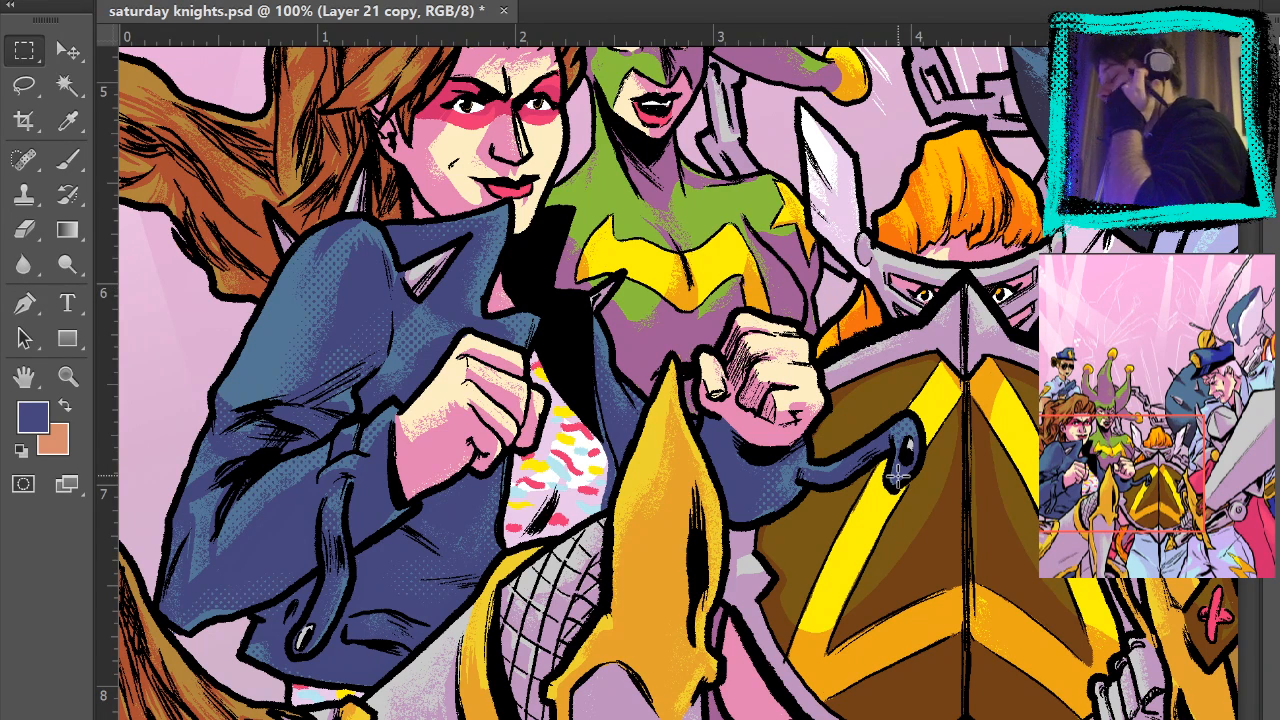
key(Page_Up)
key(Page_Up)
key(Page_Up)
key(b)
drag(703, 605, 757, 25)
drag(603, 498, 635, 215)
drag(700, 489, 706, 400)
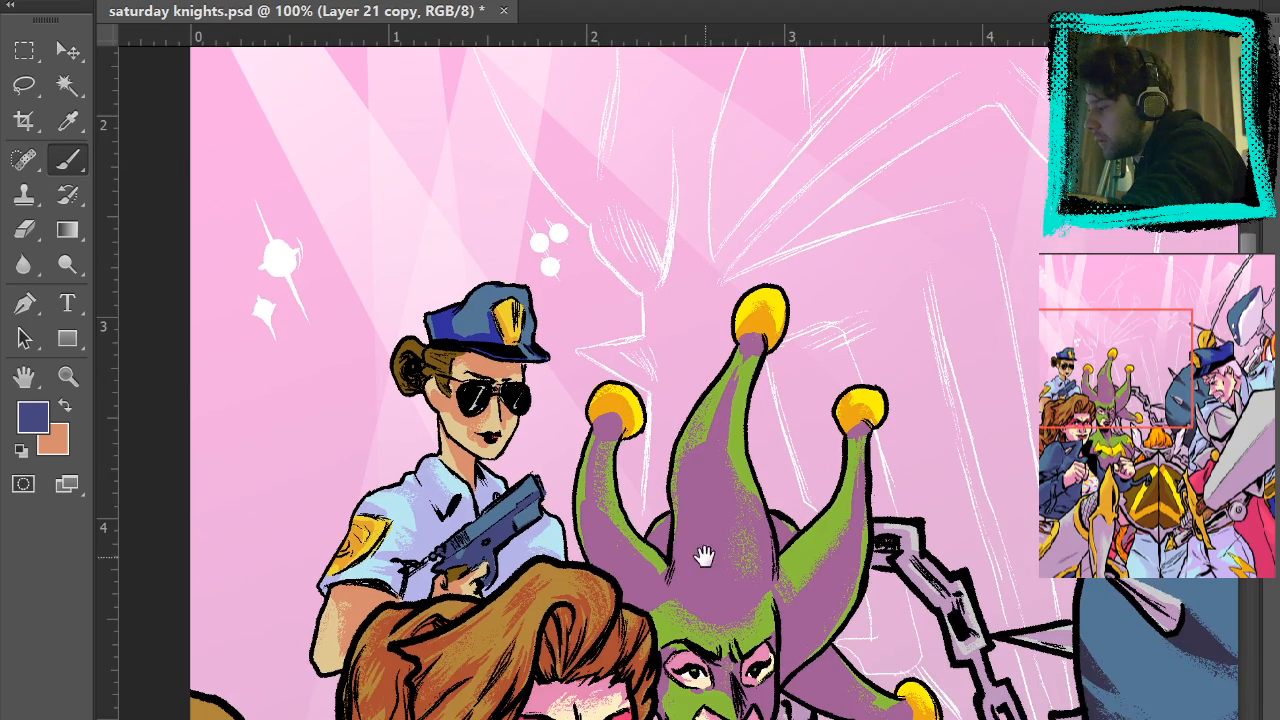
drag(706, 556, 714, 164)
mouse_move(677, 400)
mouse_down()
mouse_move(648, 250)
mouse_move(625, 240)
mouse_move(596, 285)
mouse_up()
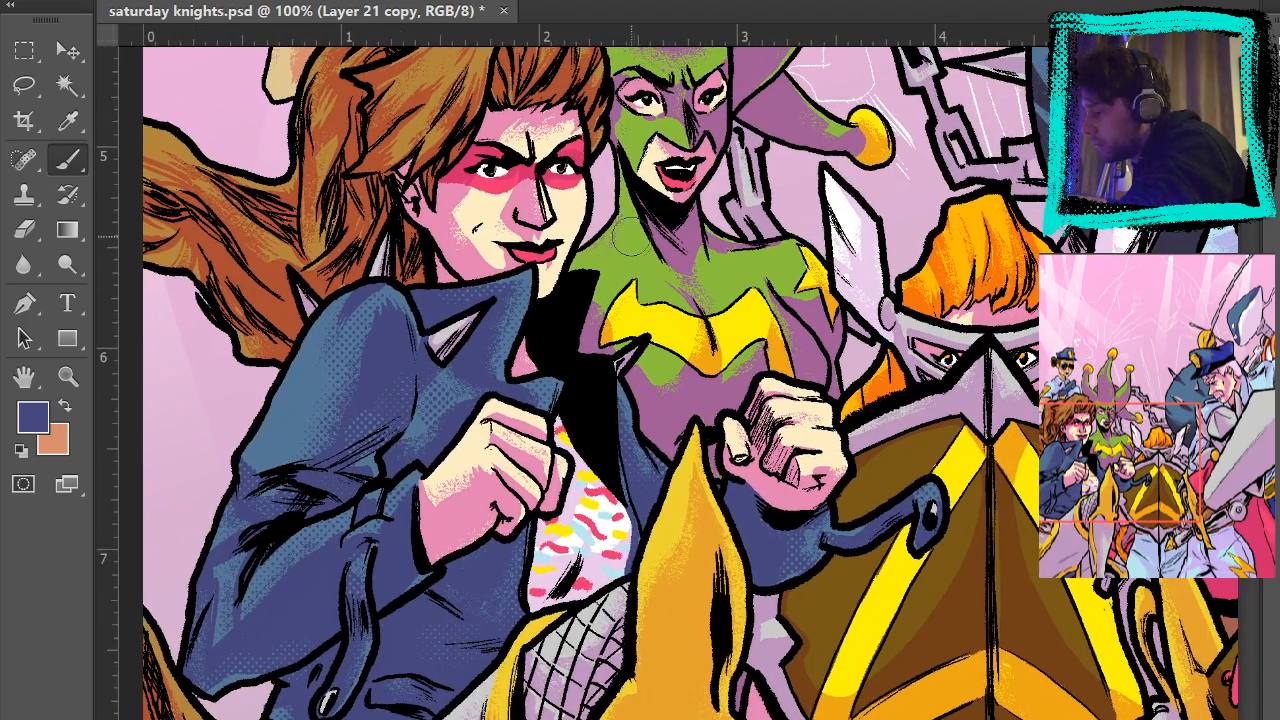
- Select the jacket's spikes and the lilac and grey areas of the foreground armour from Layer 17
click(70, 86)
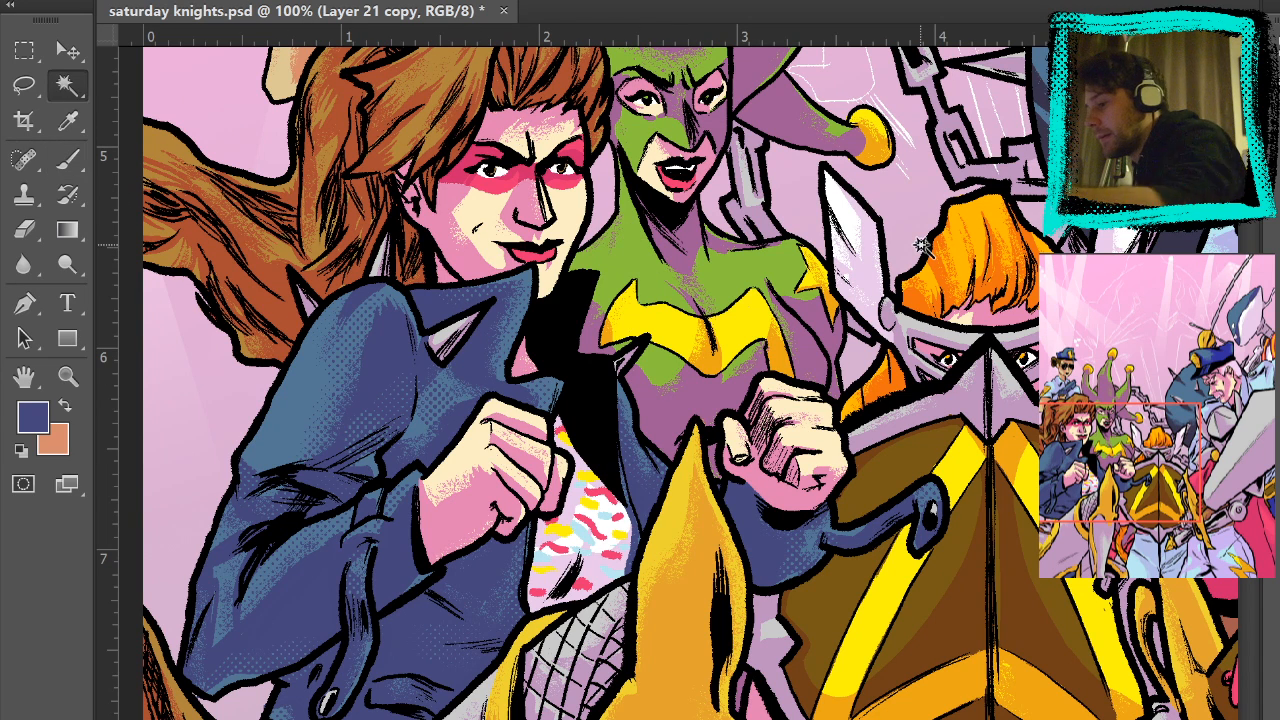
click(1276, 320)
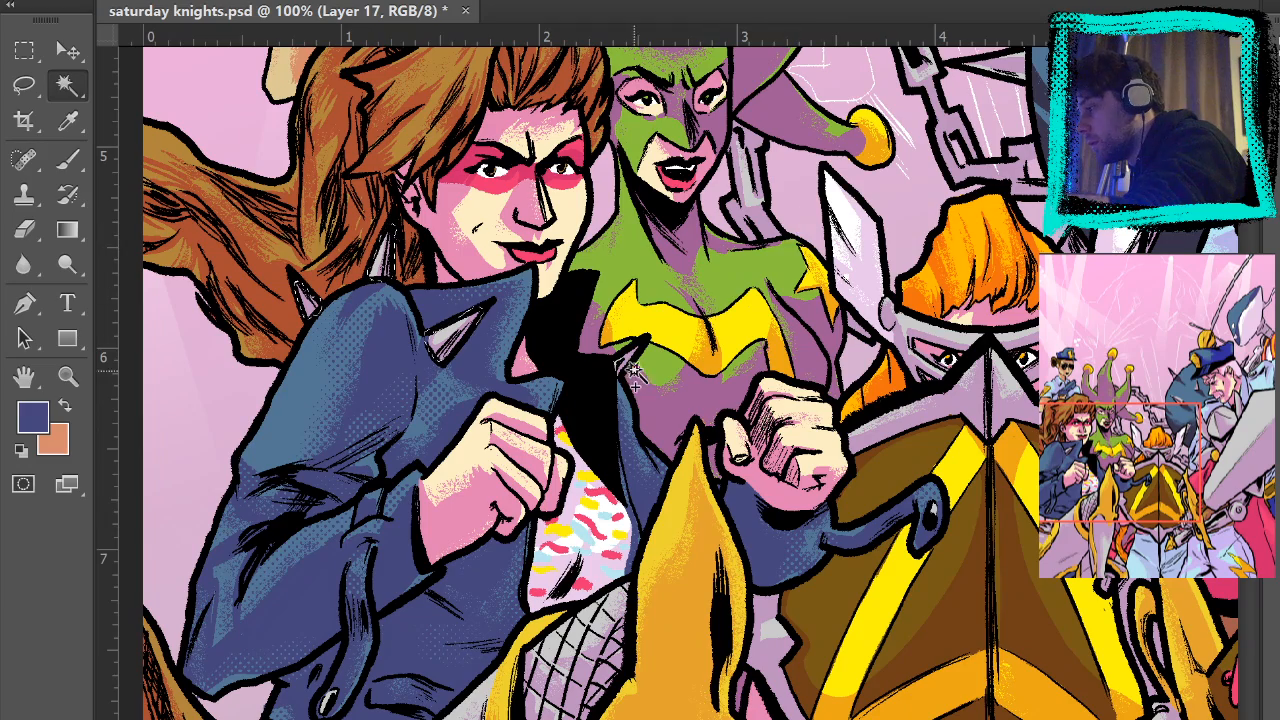
scroll(667, 428, down, 5)
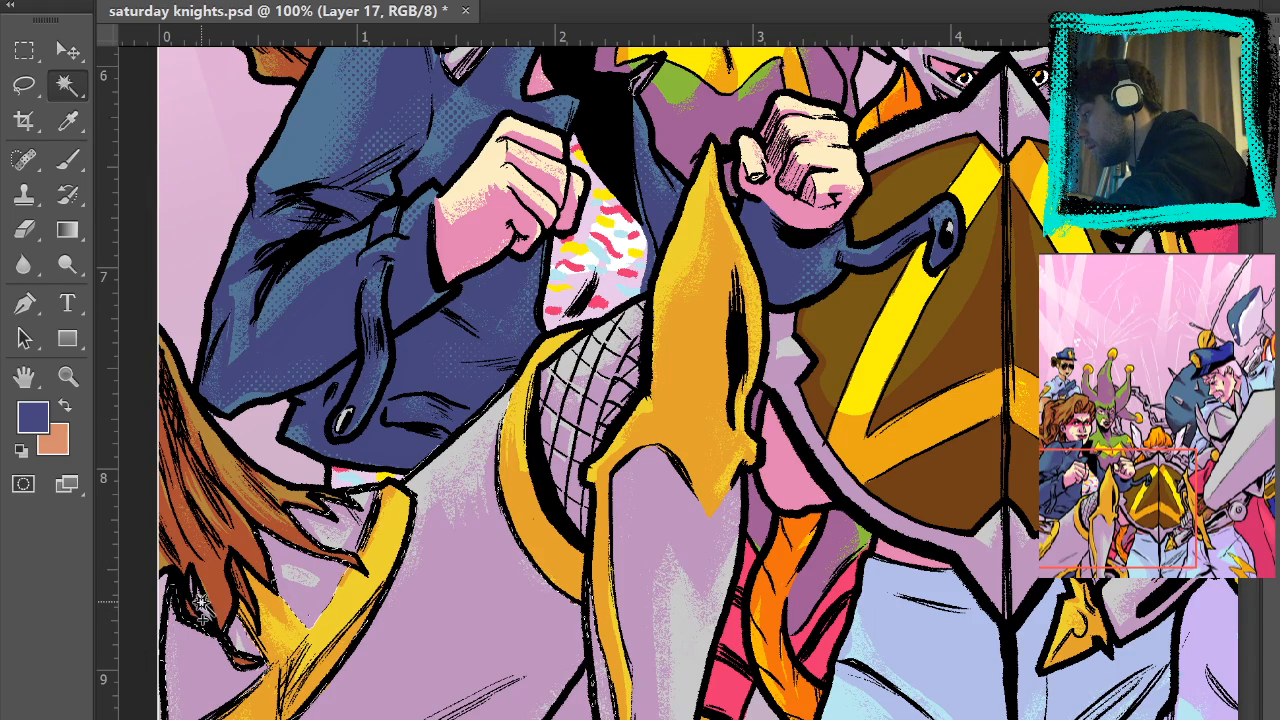
scroll(654, 480, down, 5)
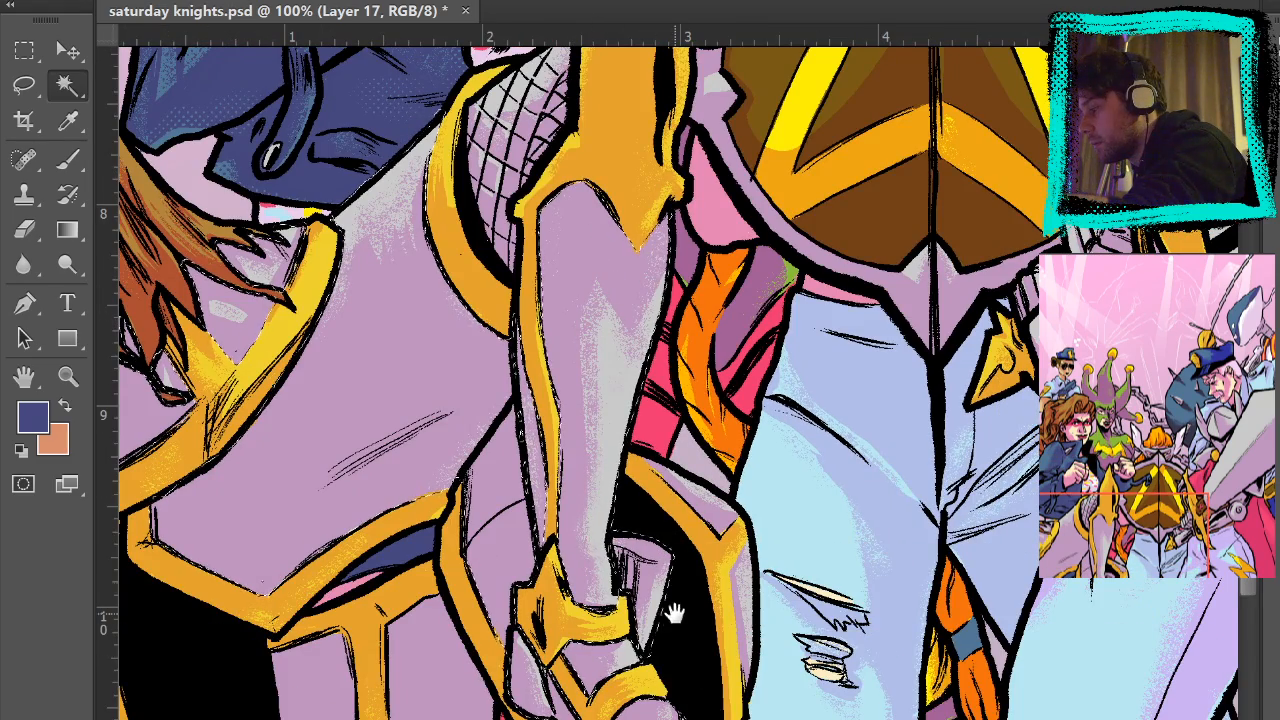
drag(677, 606, 660, 293)
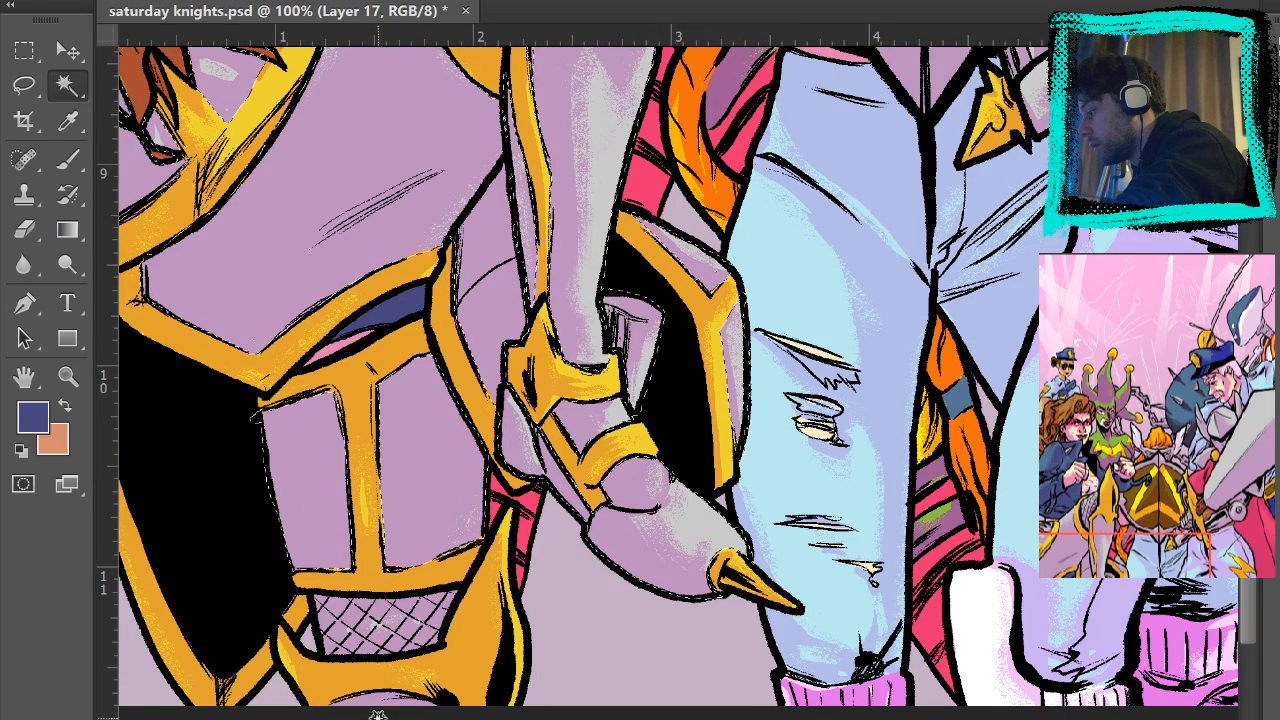
drag(663, 194, 723, 651)
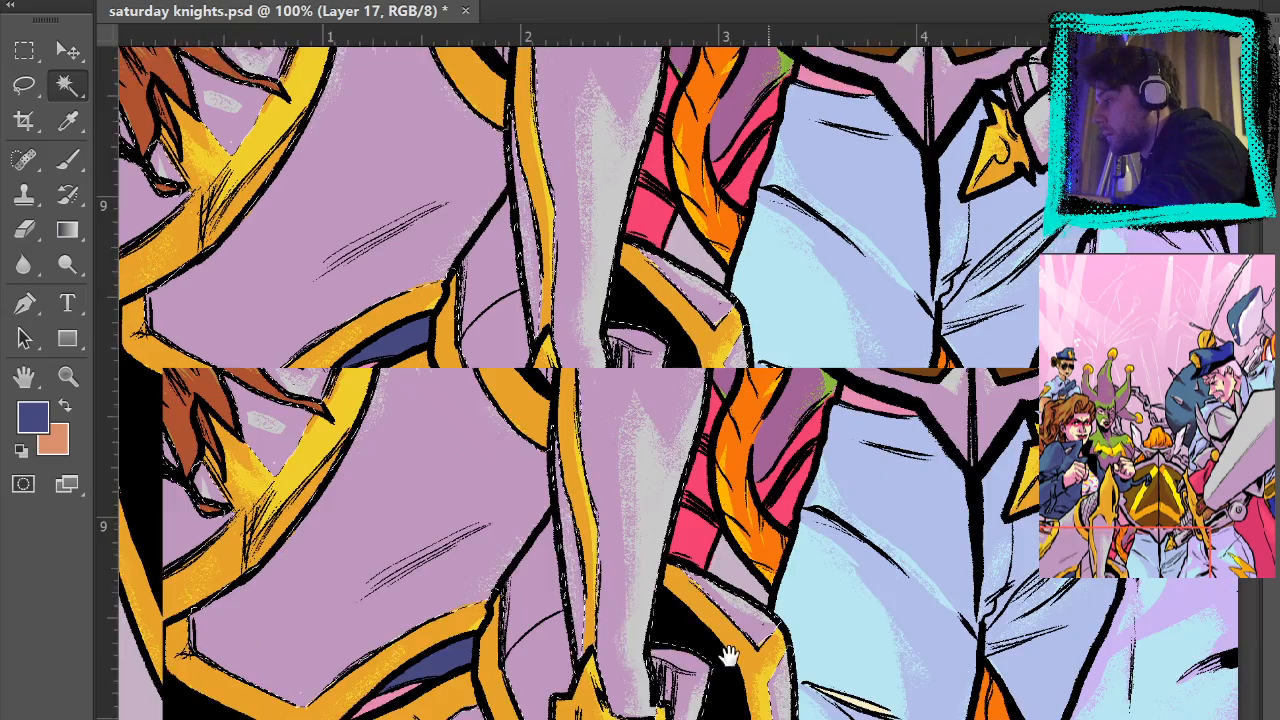
drag(700, 252, 688, 500)
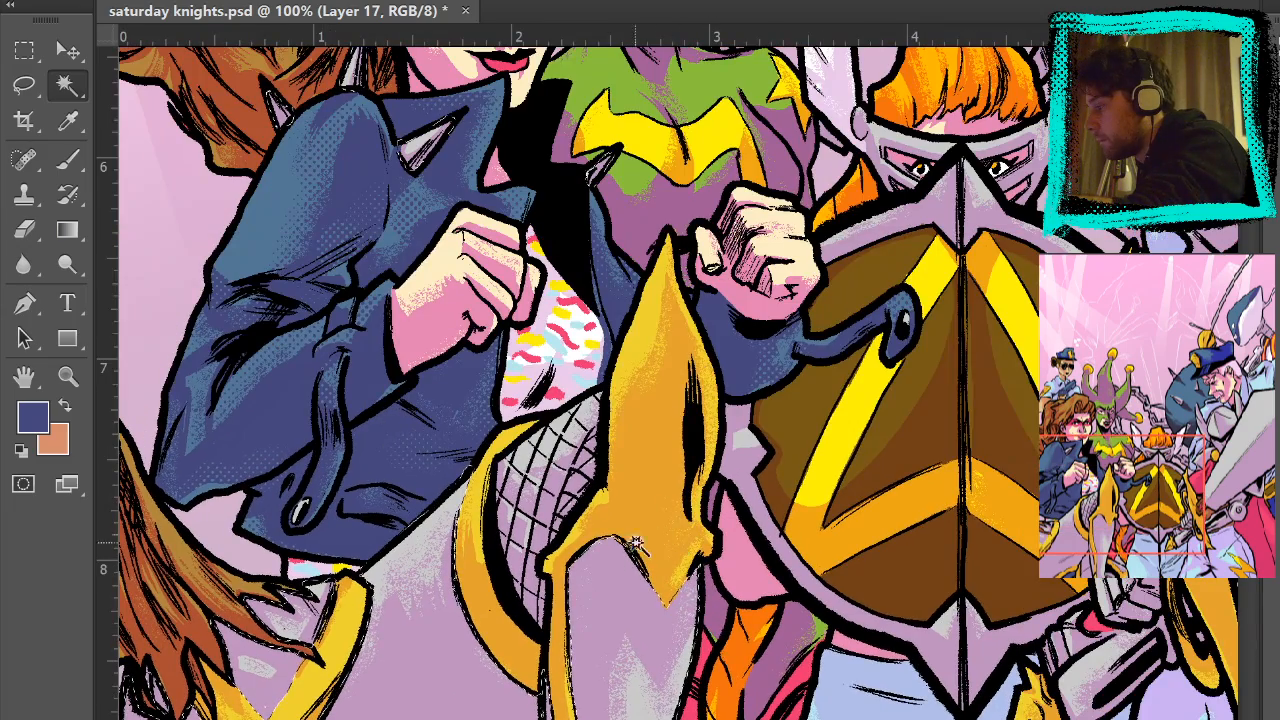
drag(724, 280, 714, 400)
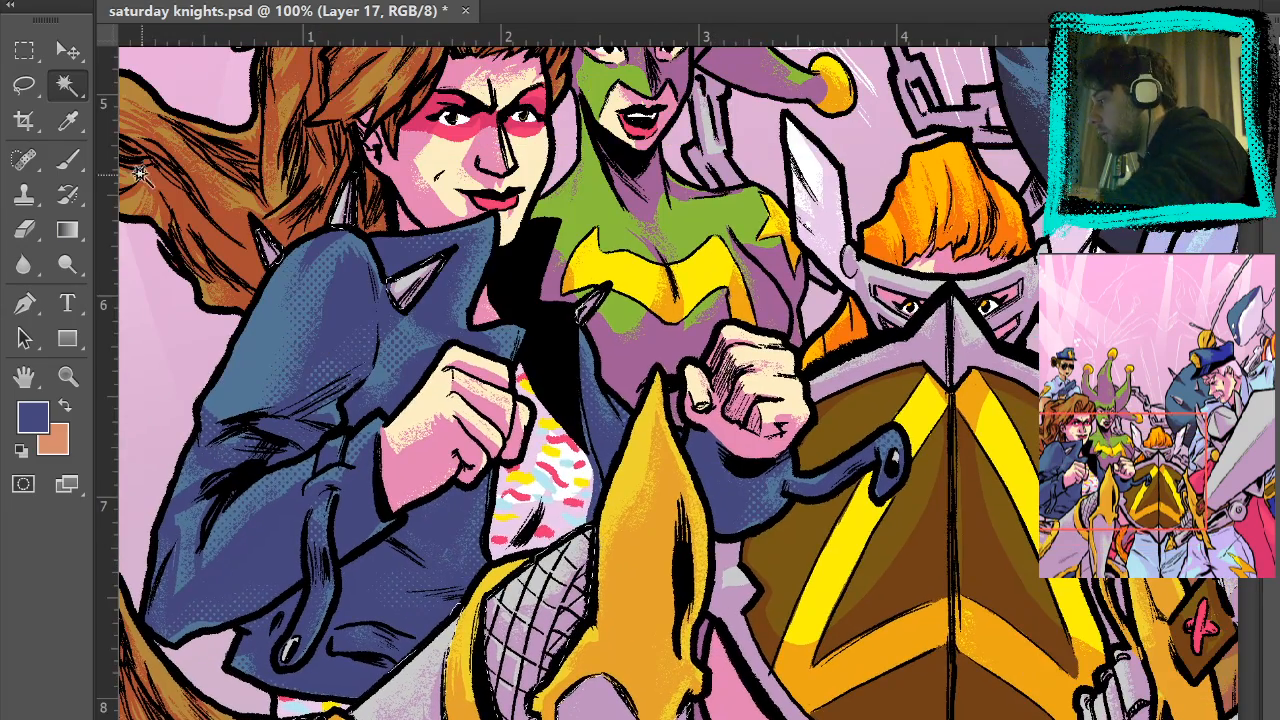
- Sample the armour's lilac and brush halftone dots onto the jacket spikes and the grey highlights of the forearm and large body plate
click(67, 158)
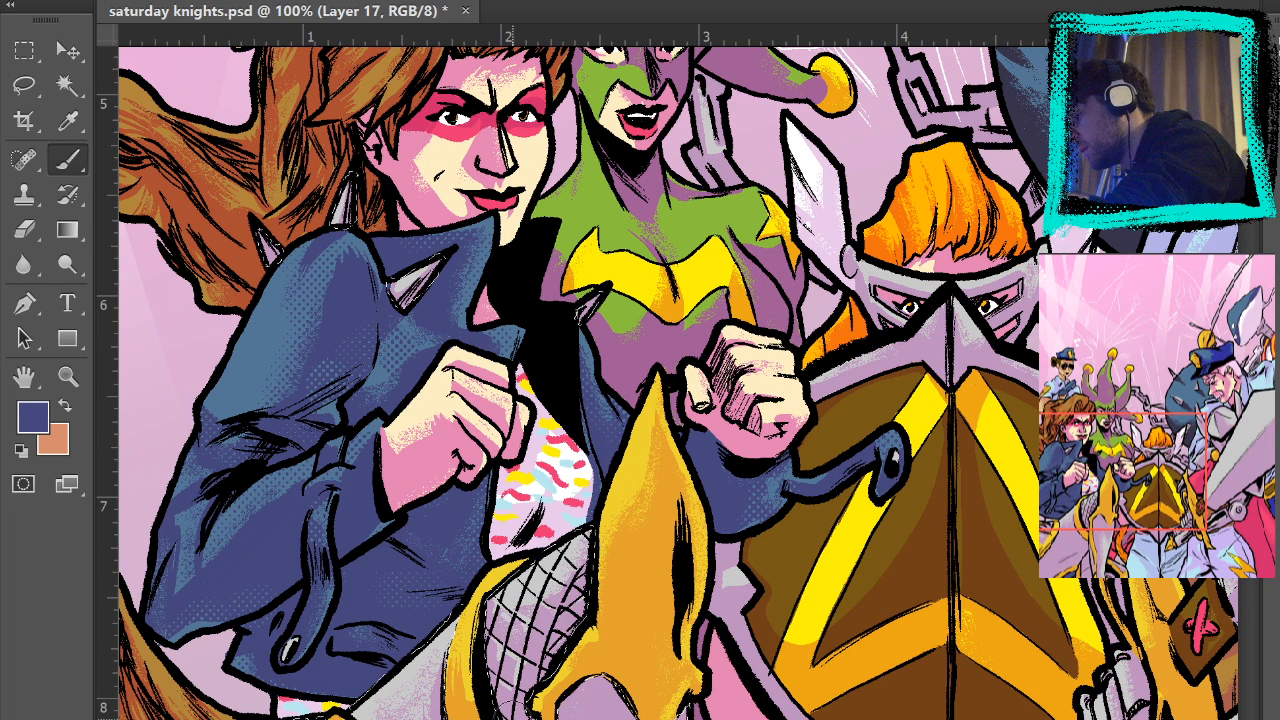
alt+click(492, 622)
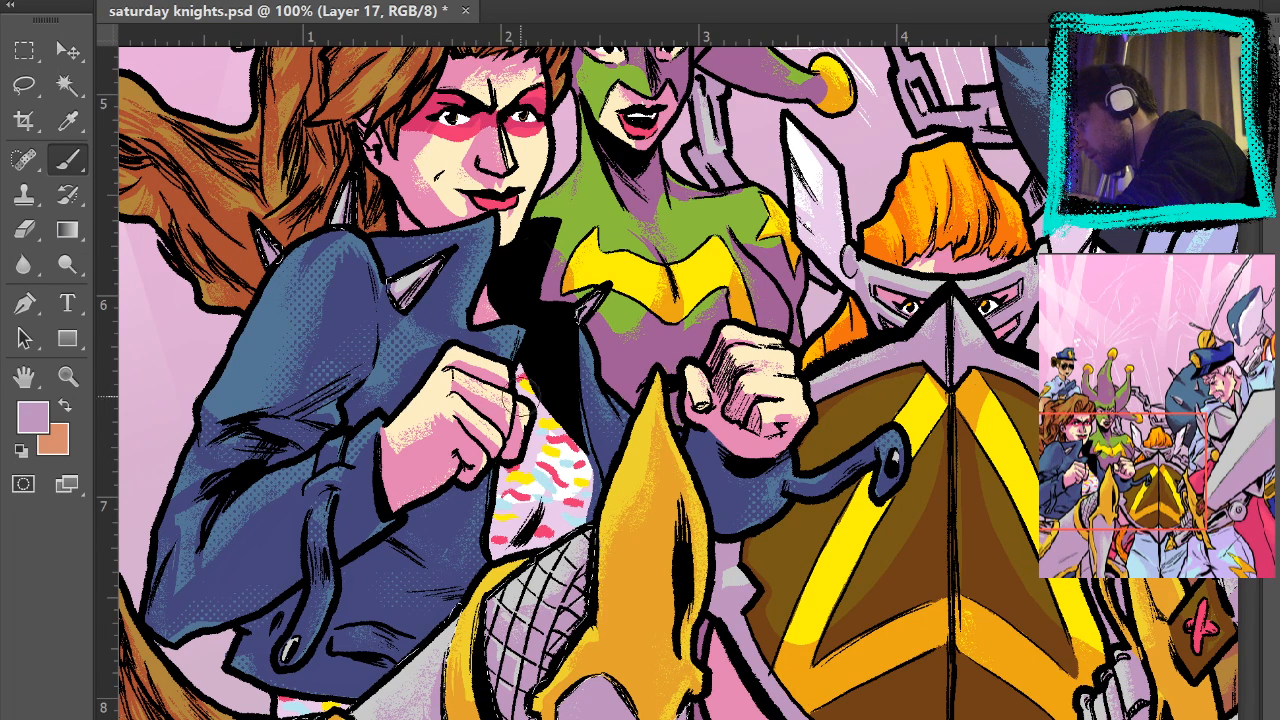
drag(433, 283, 399, 297)
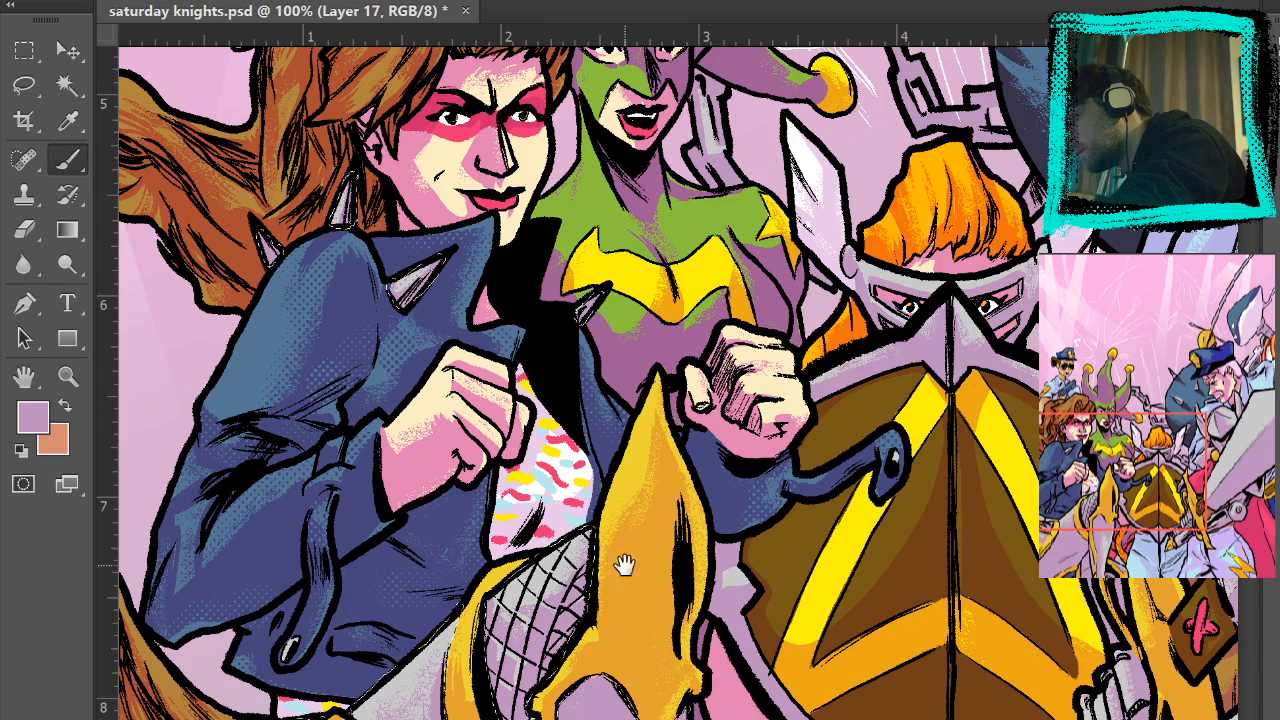
drag(623, 563, 588, 250)
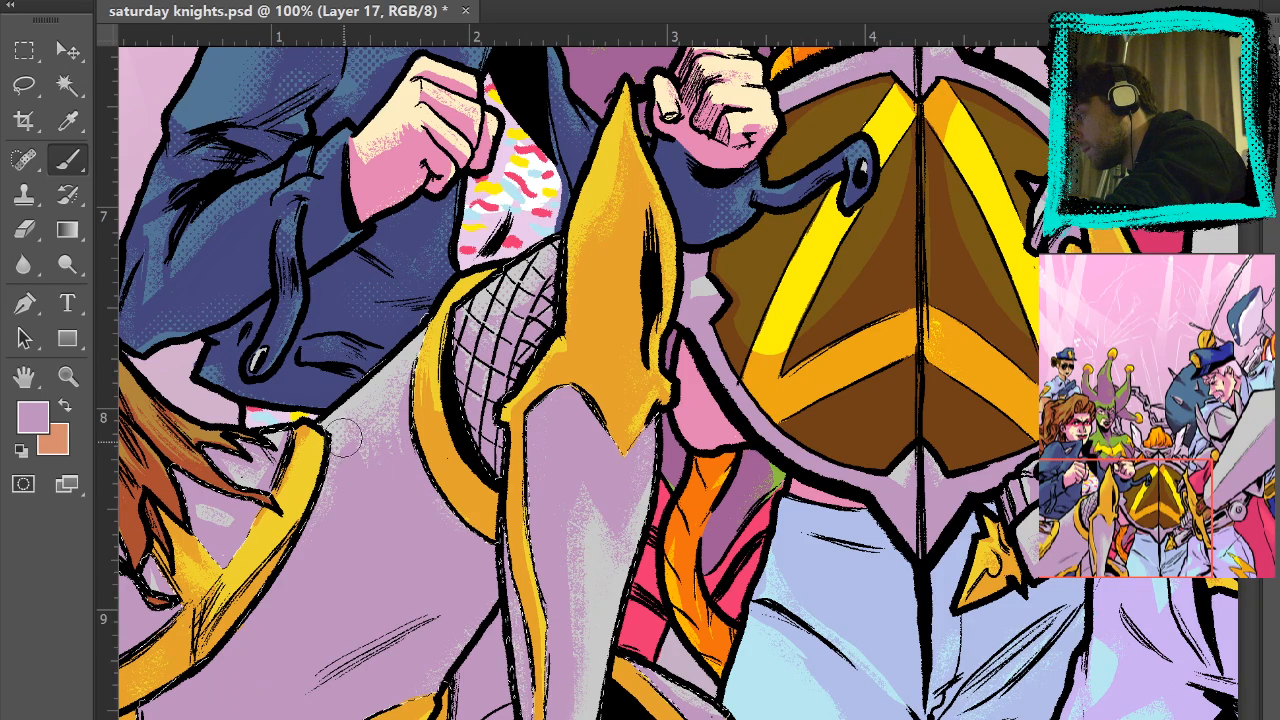
drag(570, 560, 580, 289)
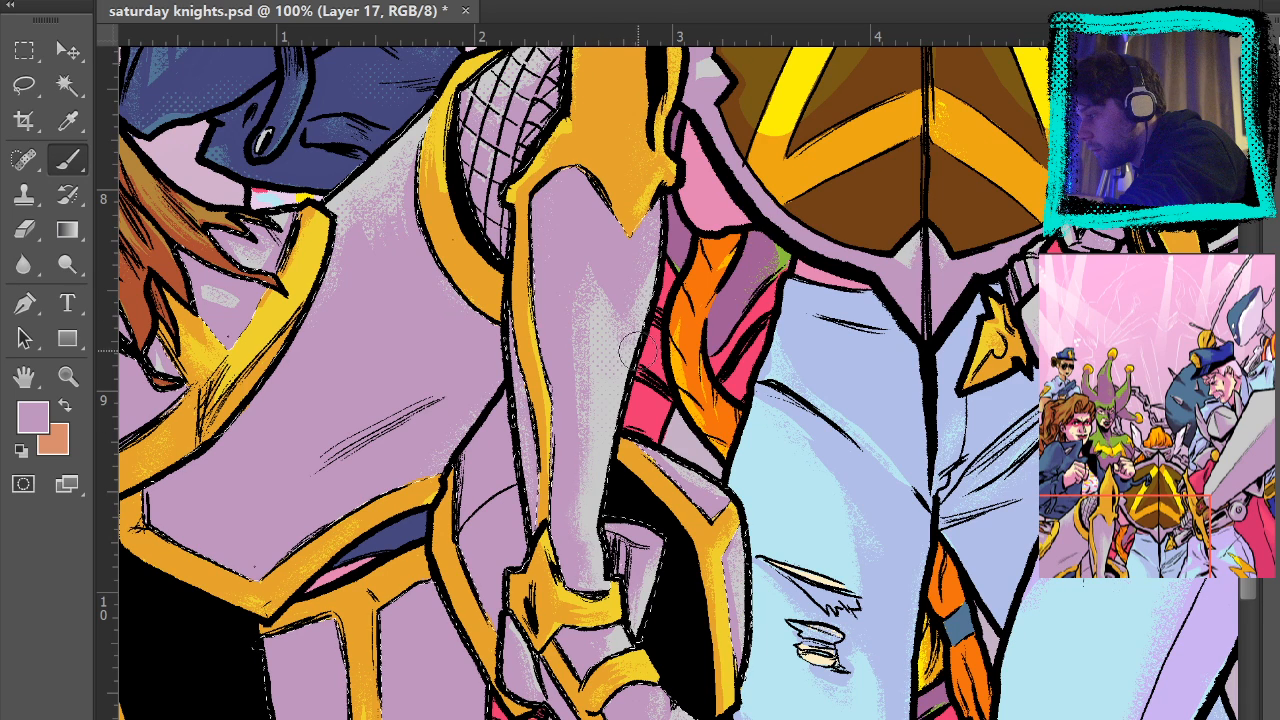
drag(613, 297, 603, 420)
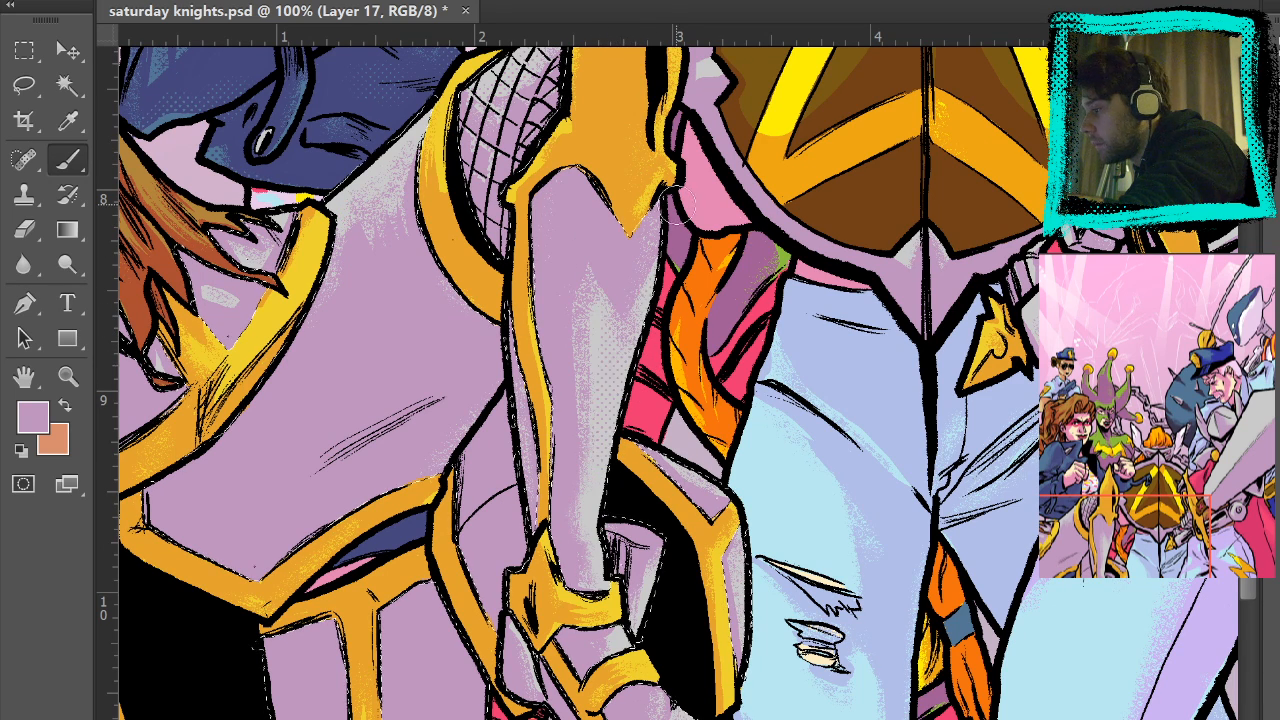
drag(705, 304, 738, 38)
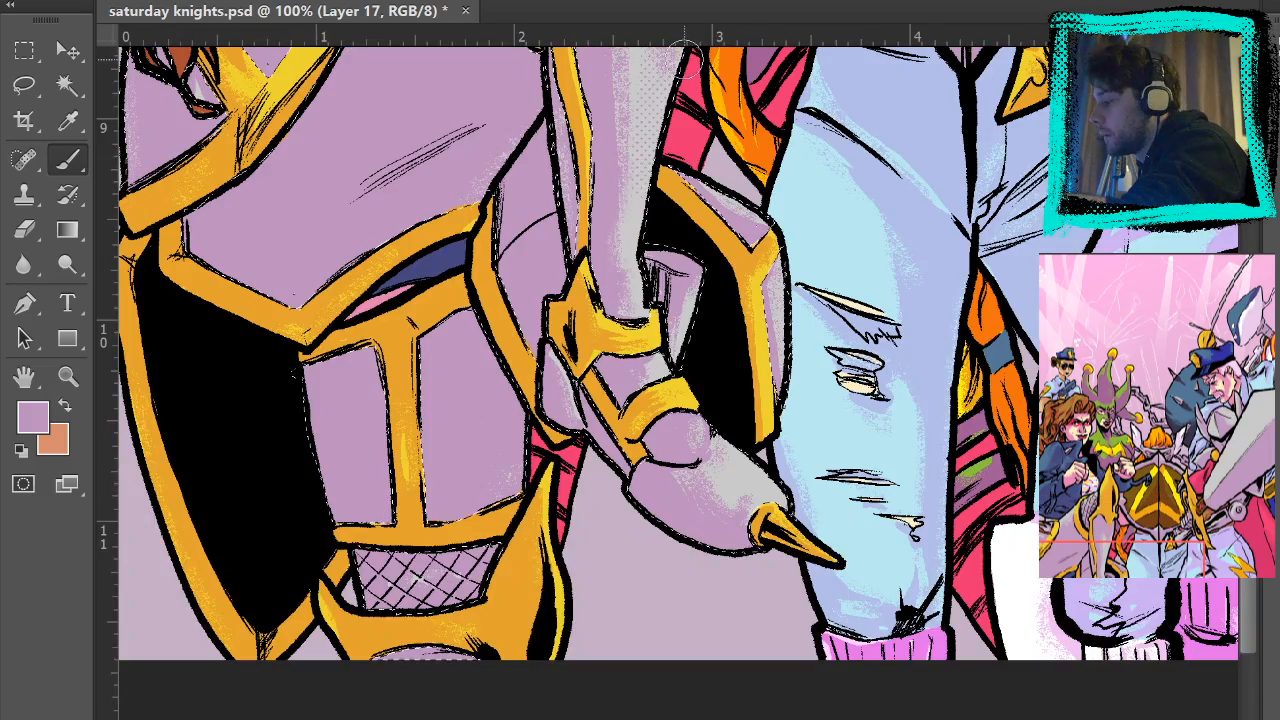
drag(688, 247, 729, 477)
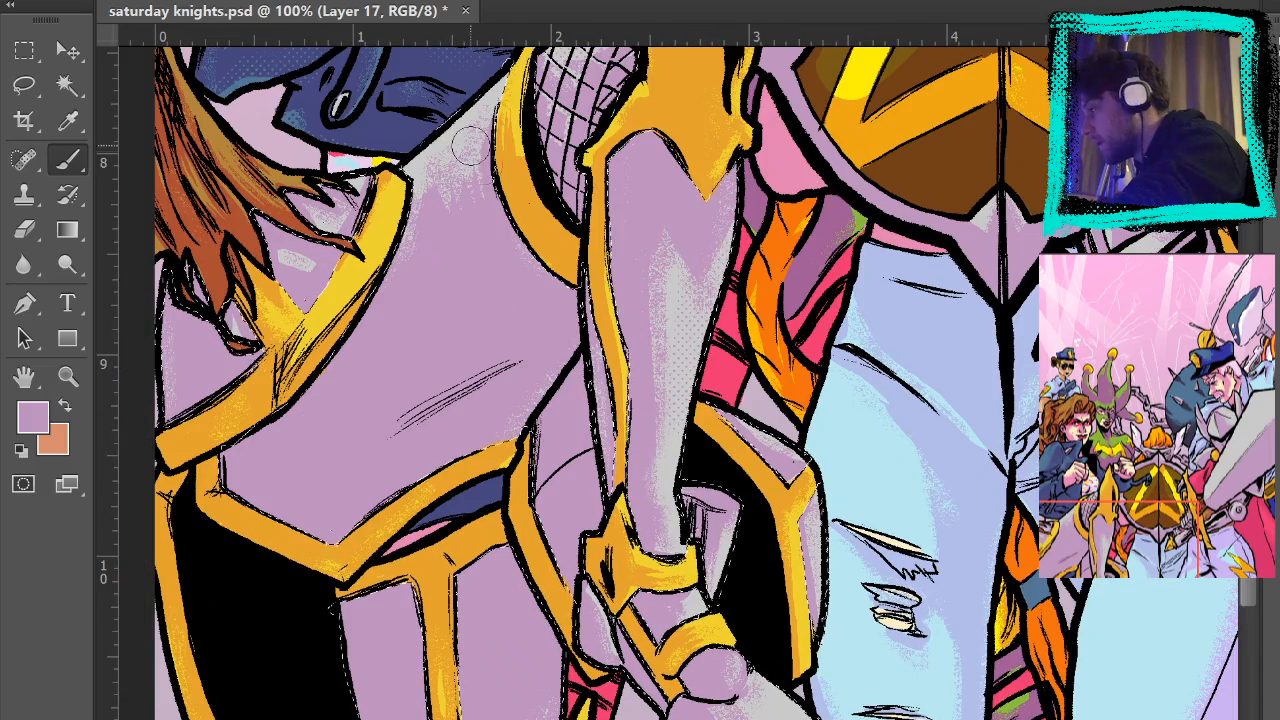
drag(488, 106, 482, 172)
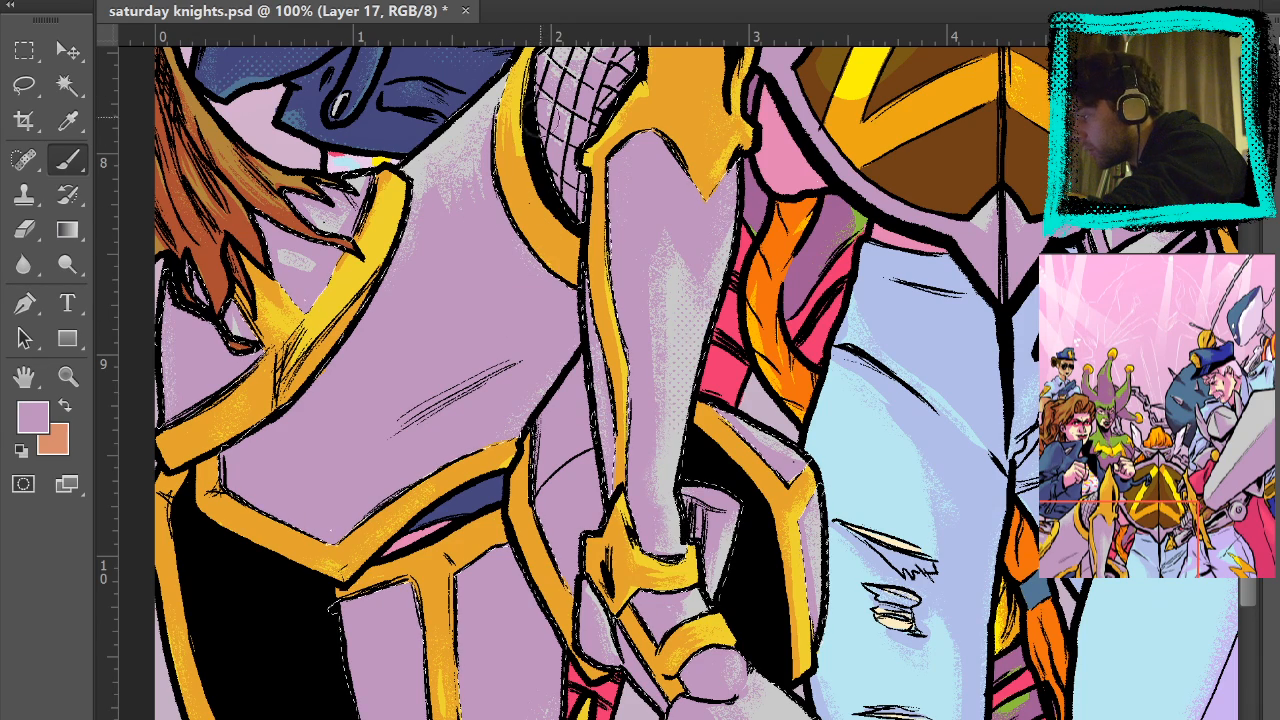
- Sample the armour's light grey, switch to Layer 21 copy, and brush halftone dots onto the large body plate and upper forearm
alt+click(422, 152)
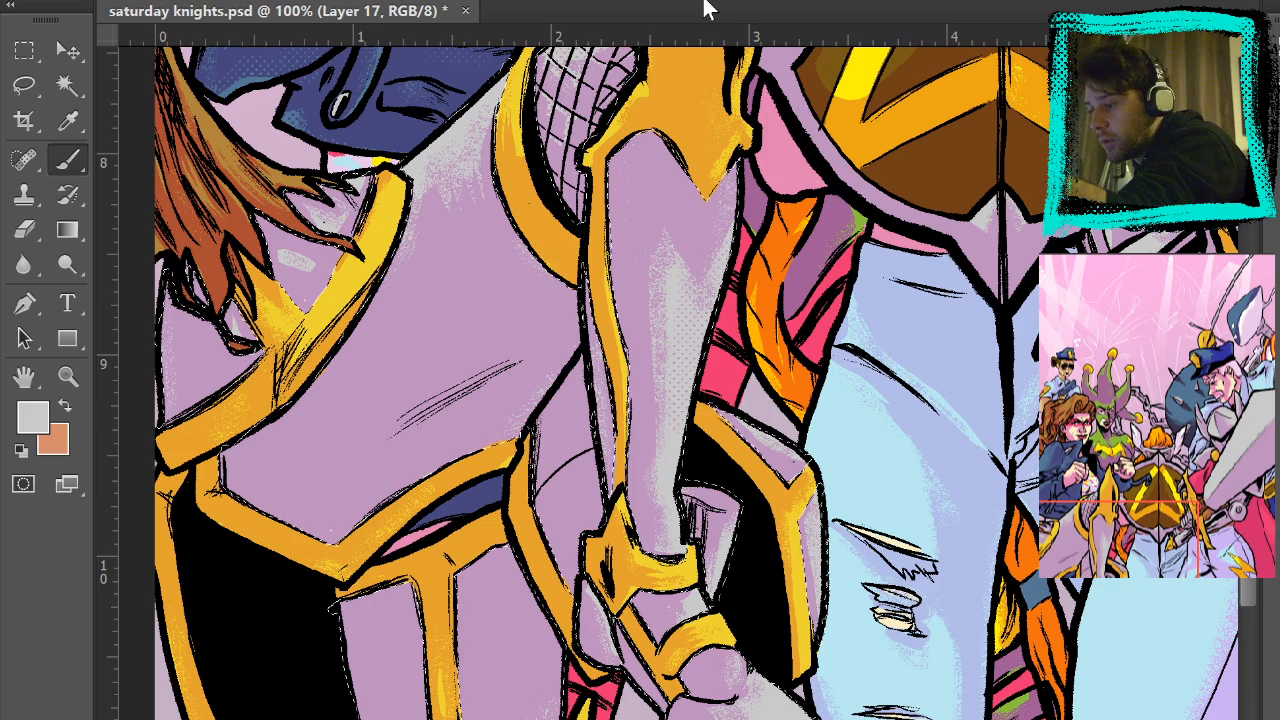
key(alt+bracketright)
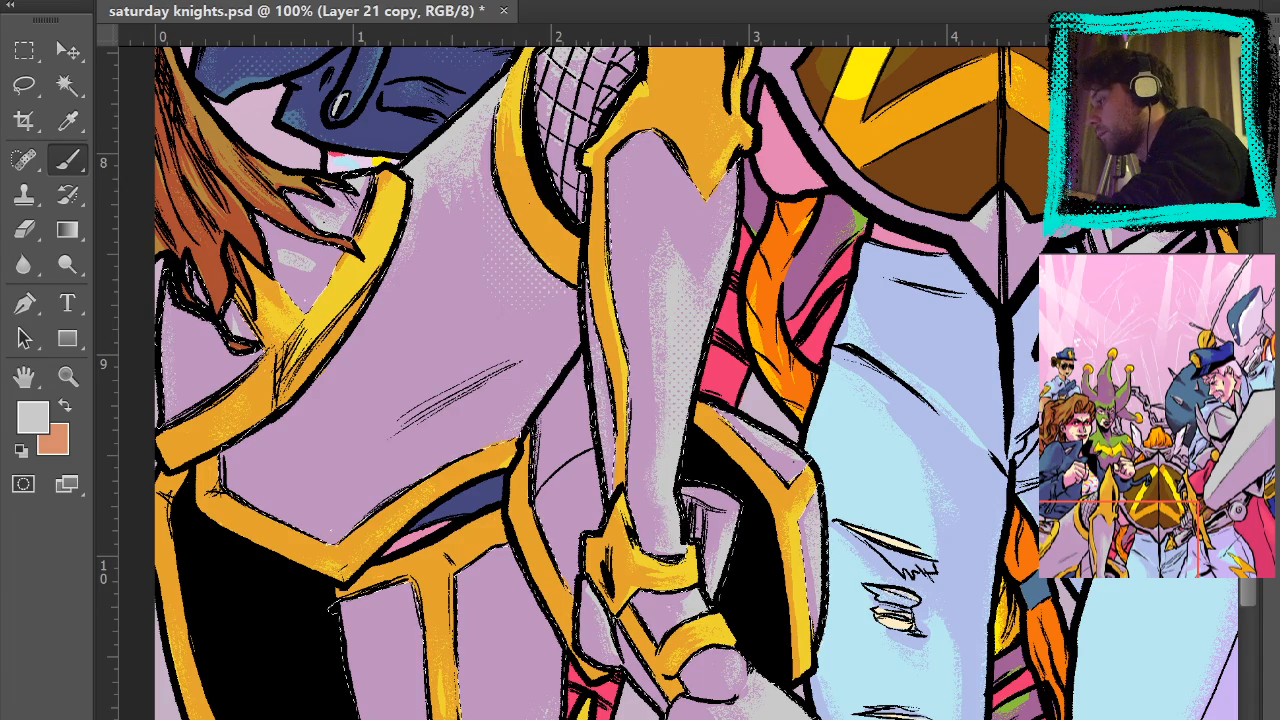
alt+click(690, 193)
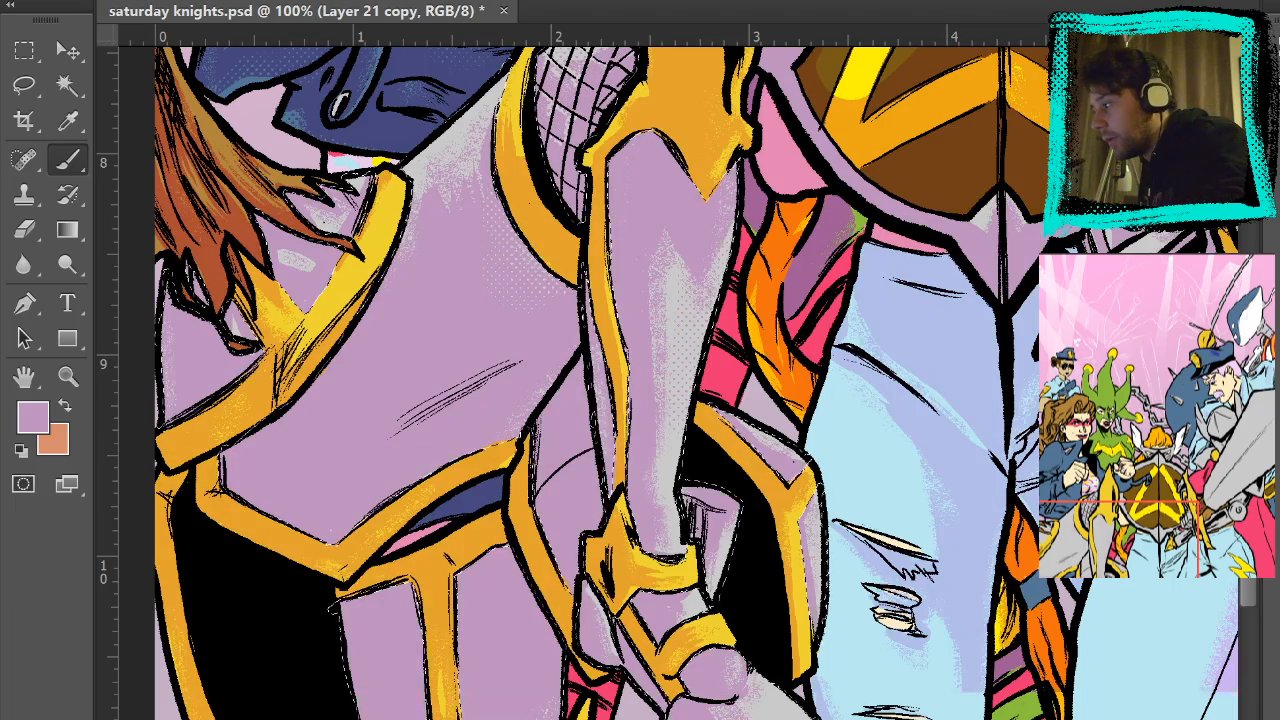
drag(951, 191, 940, 421)
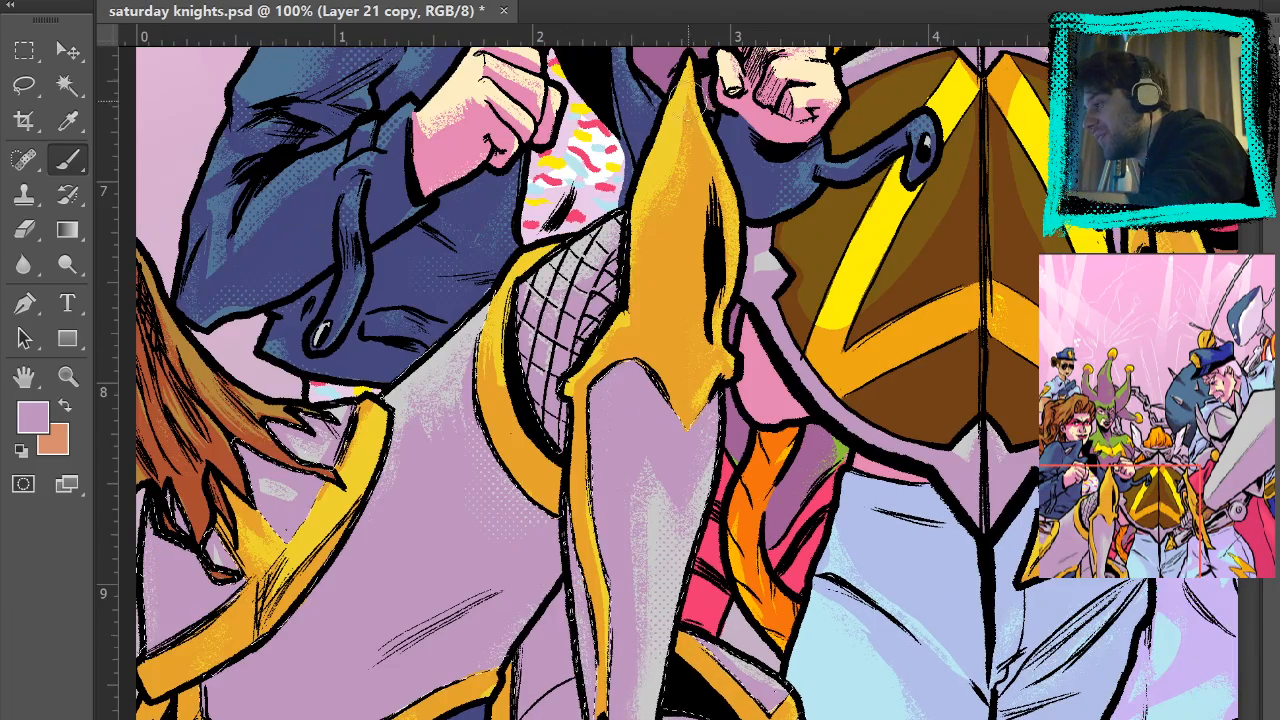
alt+click(662, 490)
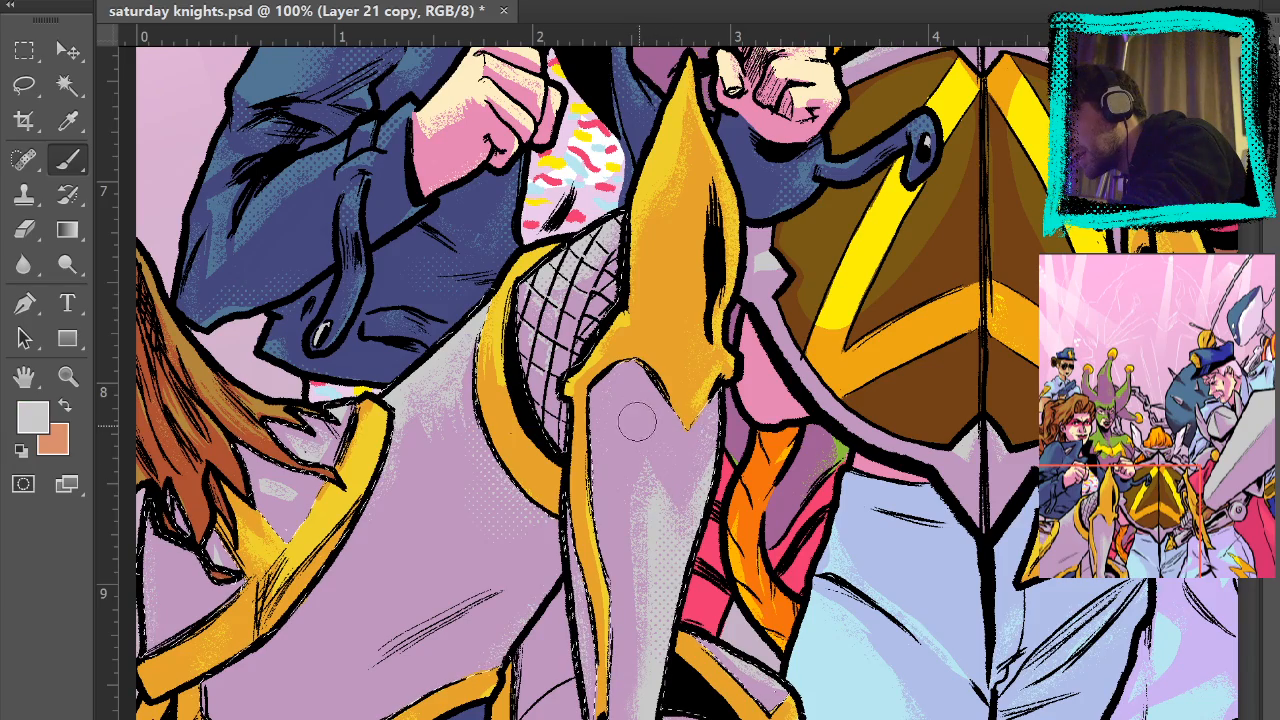
- Brush halftone dots in the sampled lilac onto the grey highlight of the armoured hand
scroll(621, 338, down, 5)
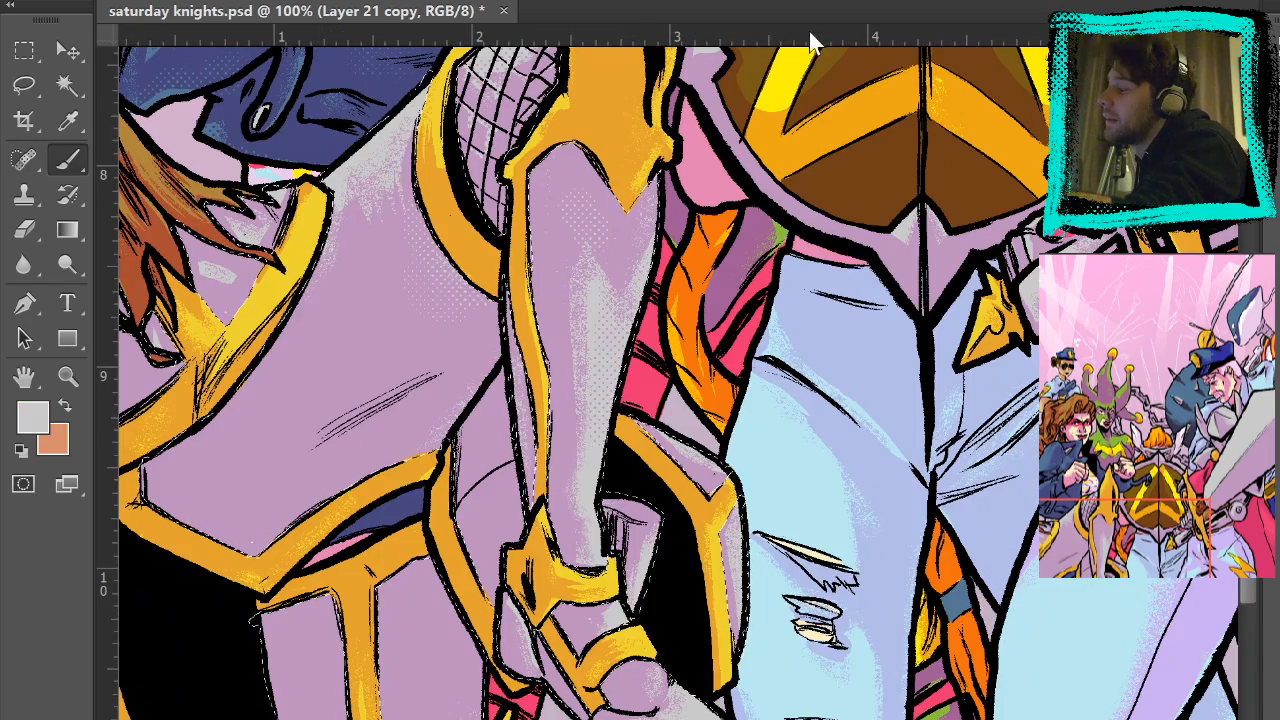
drag(604, 555, 588, 483)
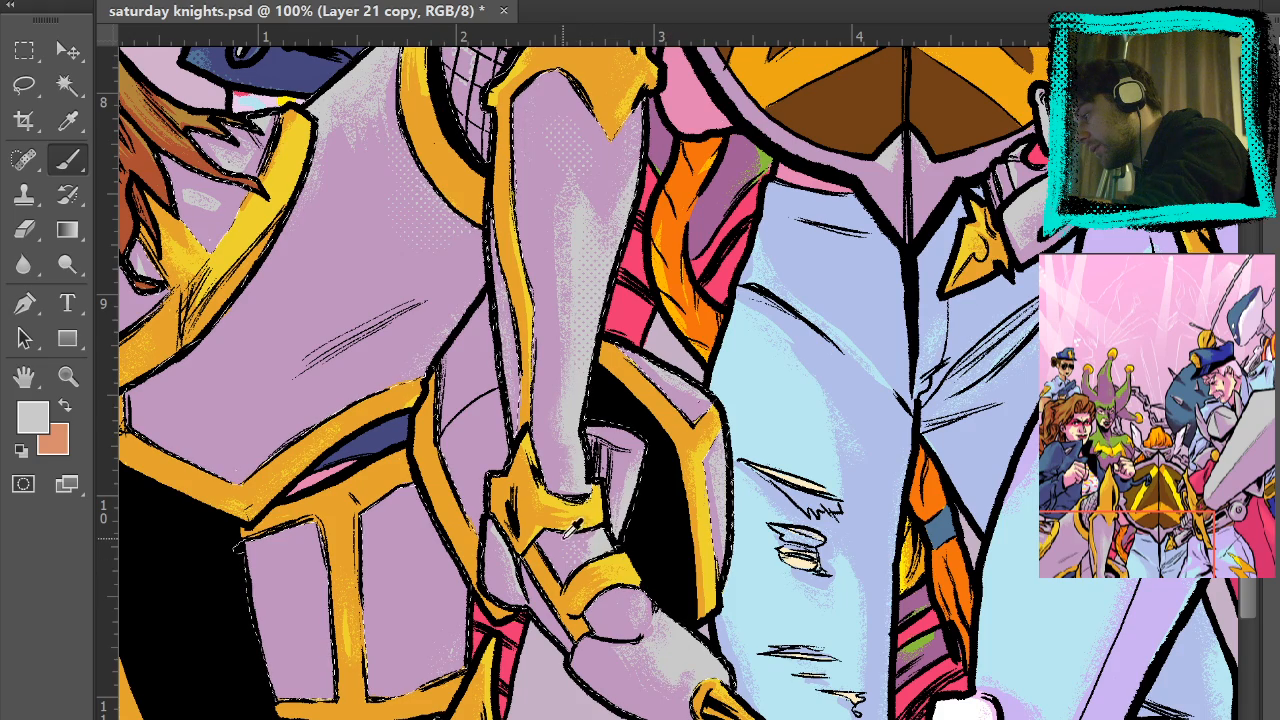
alt+click(610, 546)
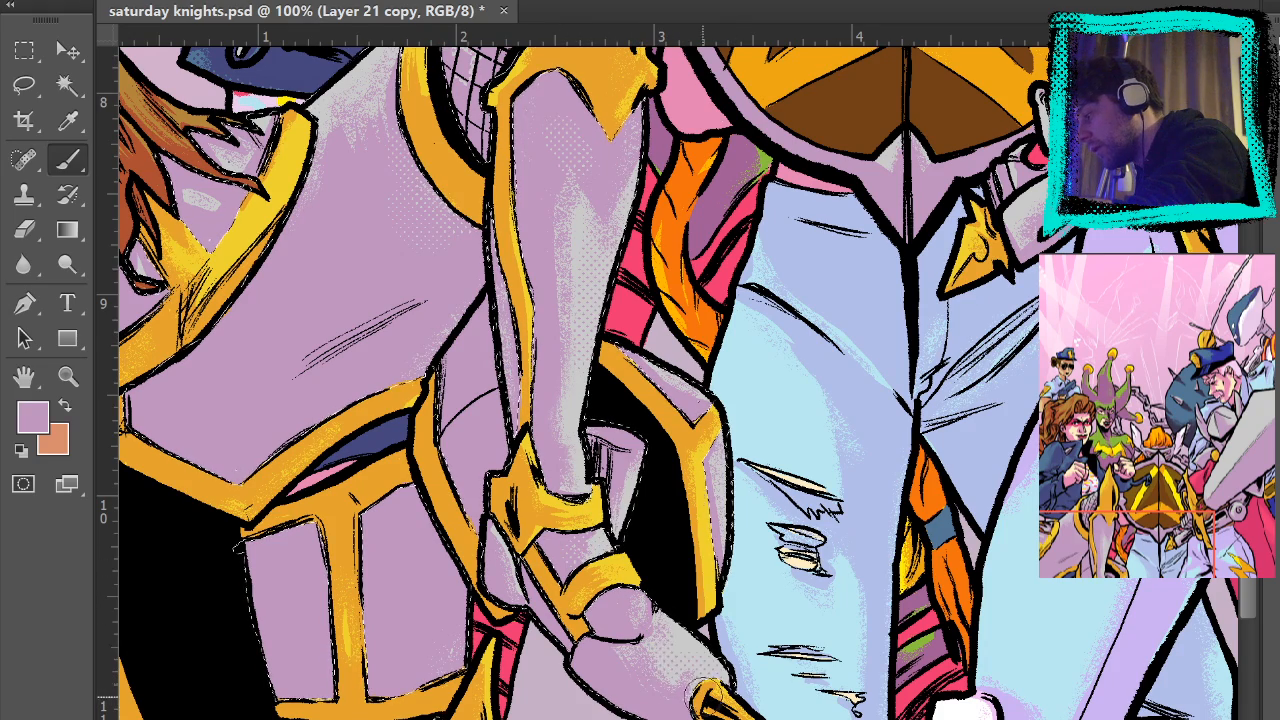
- Sample the light grey again and brush halftone dots onto the lower armour plates behind and beside the gauntlet
alt+click(645, 690)
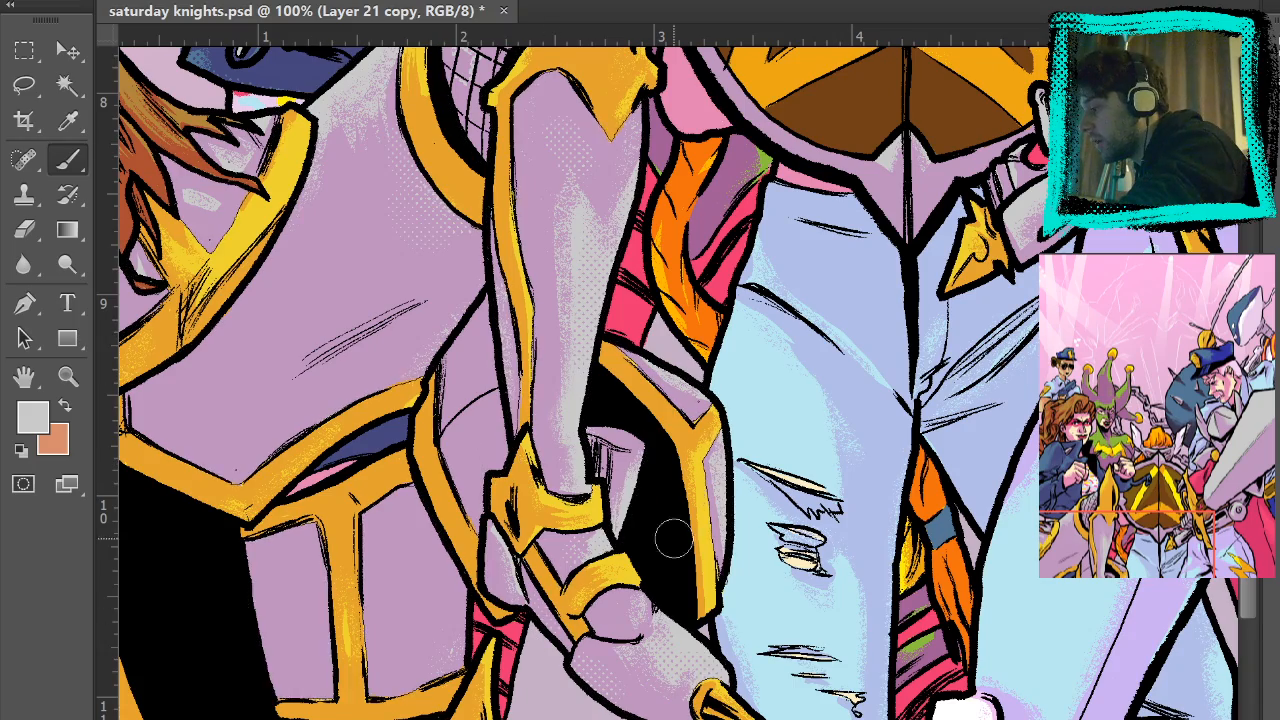
drag(726, 464, 740, 423)
drag(643, 345, 655, 309)
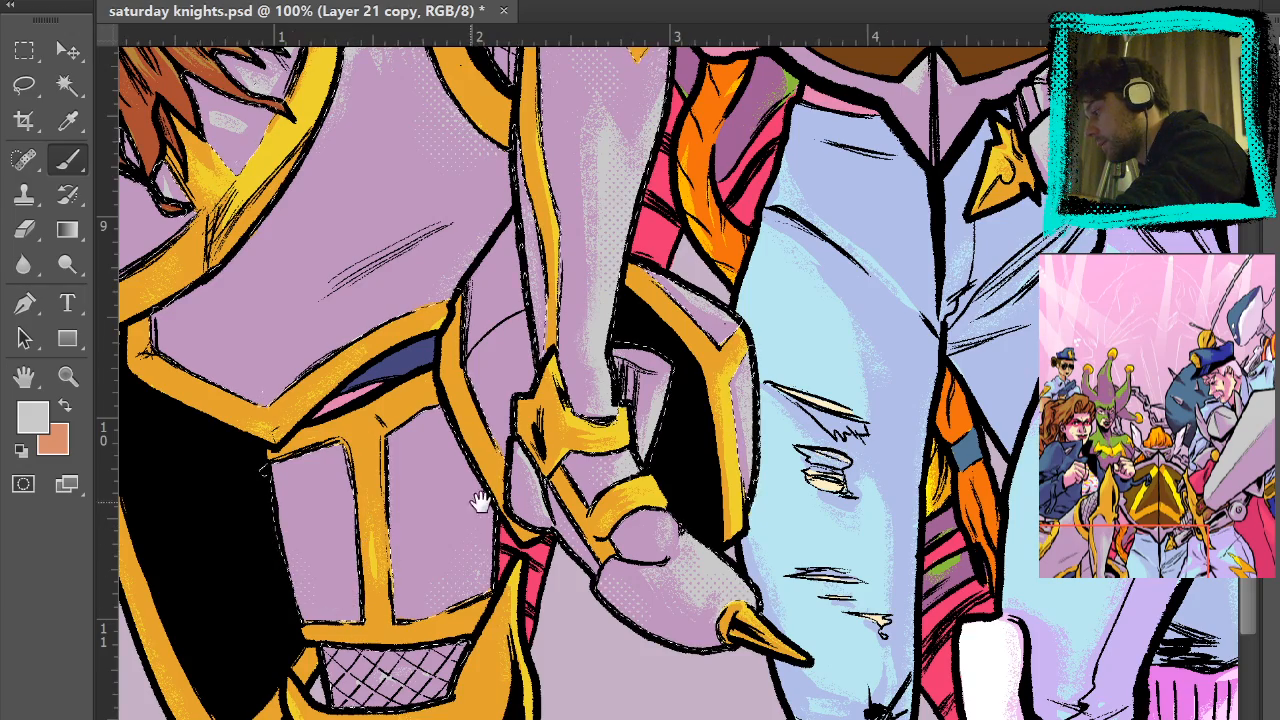
drag(480, 501, 469, 434)
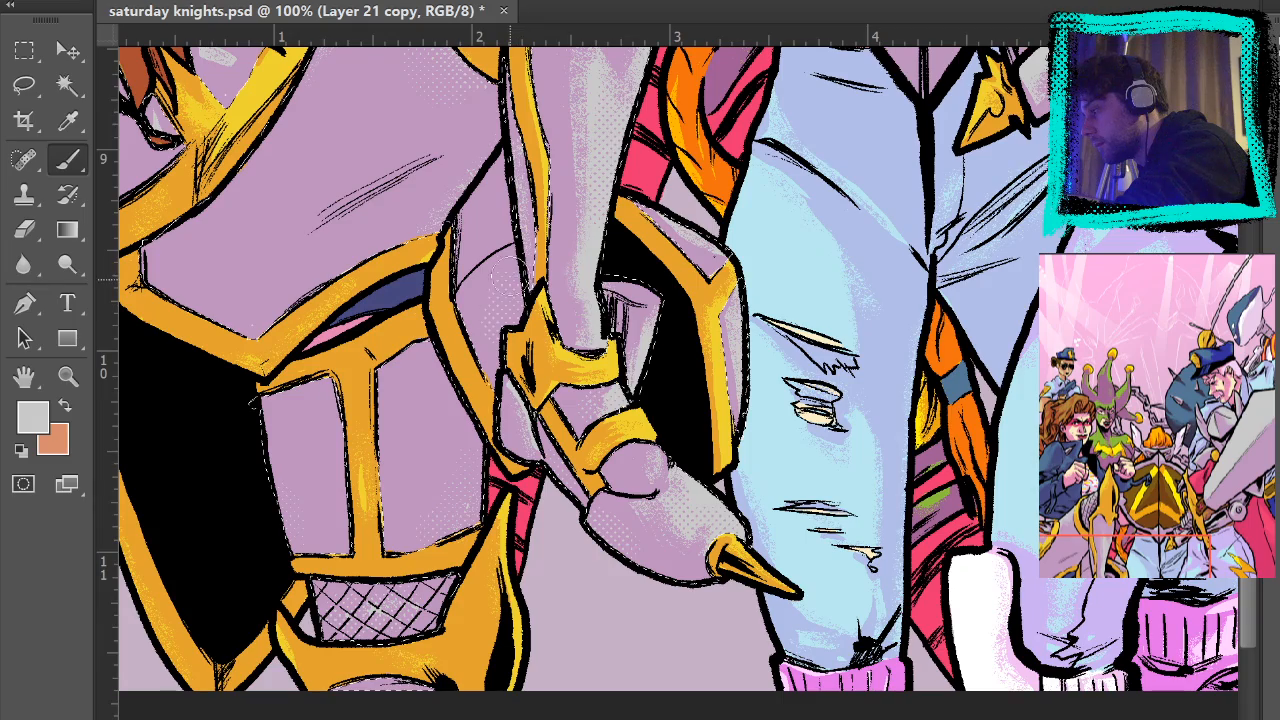
drag(766, 272, 806, 399)
key(ctrl+d)
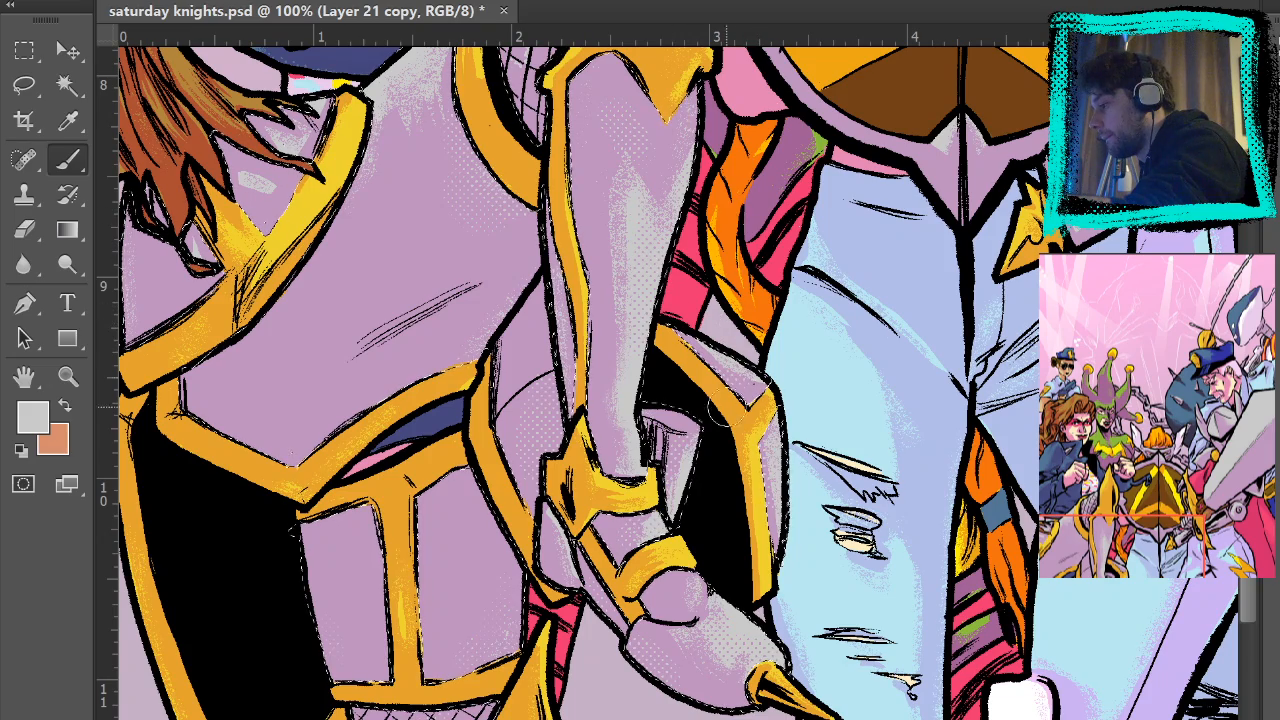
- Resample the lilac, brush halftone dots onto the armour highlight beside the hair tips, deselect, and return to the Brush tool
alt+click(682, 447)
drag(657, 398, 668, 425)
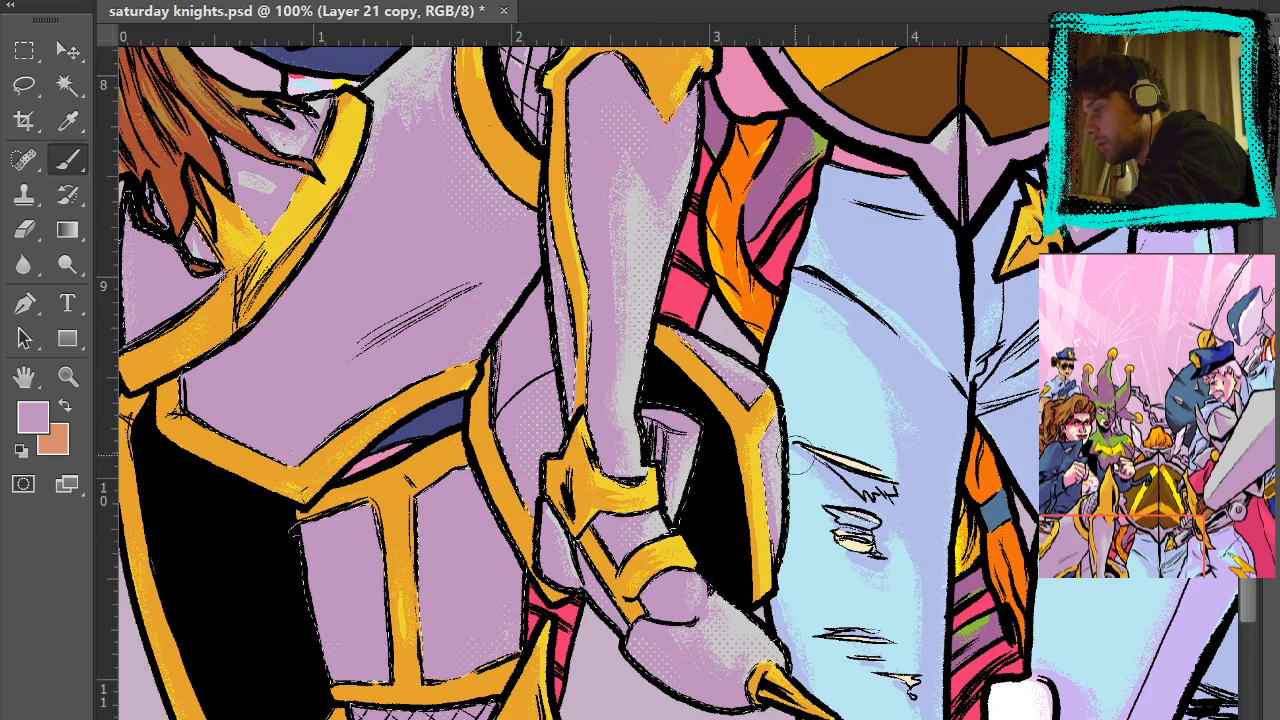
mouse_move(662, 279)
mouse_down()
mouse_move(749, 337)
mouse_move(843, 574)
mouse_up()
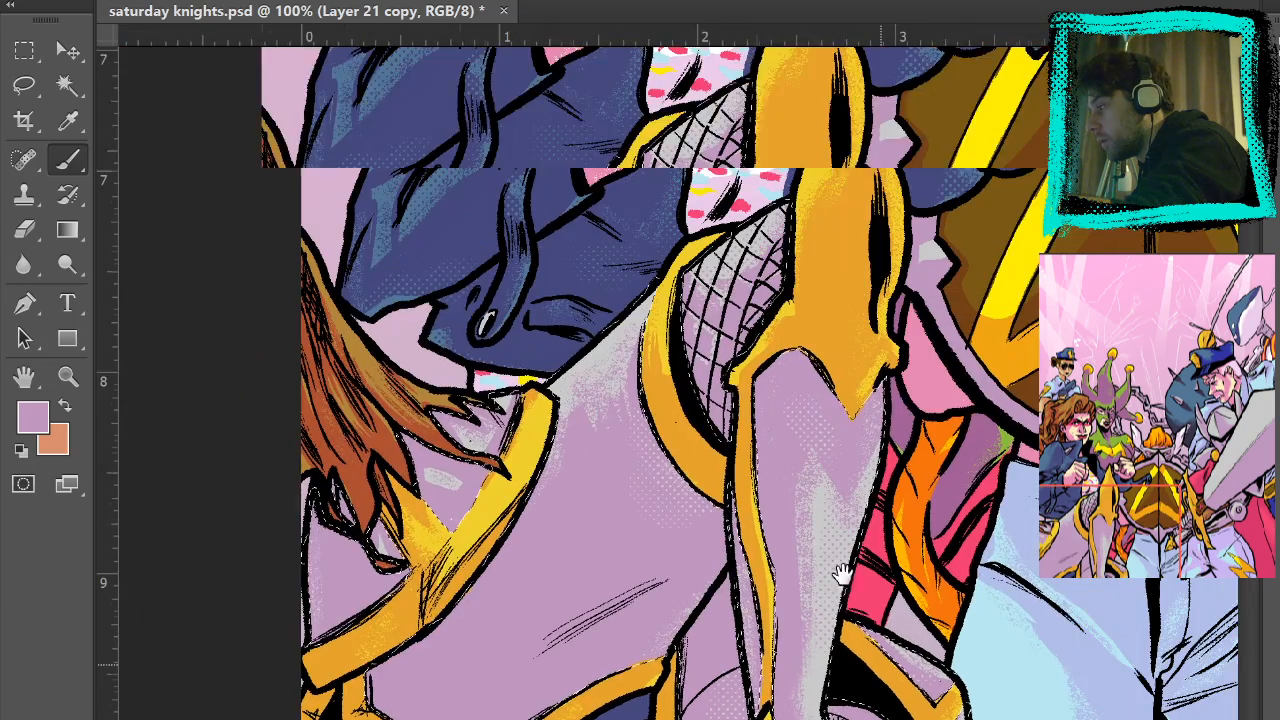
mouse_move(452, 492)
mouse_down()
mouse_move(492, 476)
mouse_move(468, 424)
mouse_up()
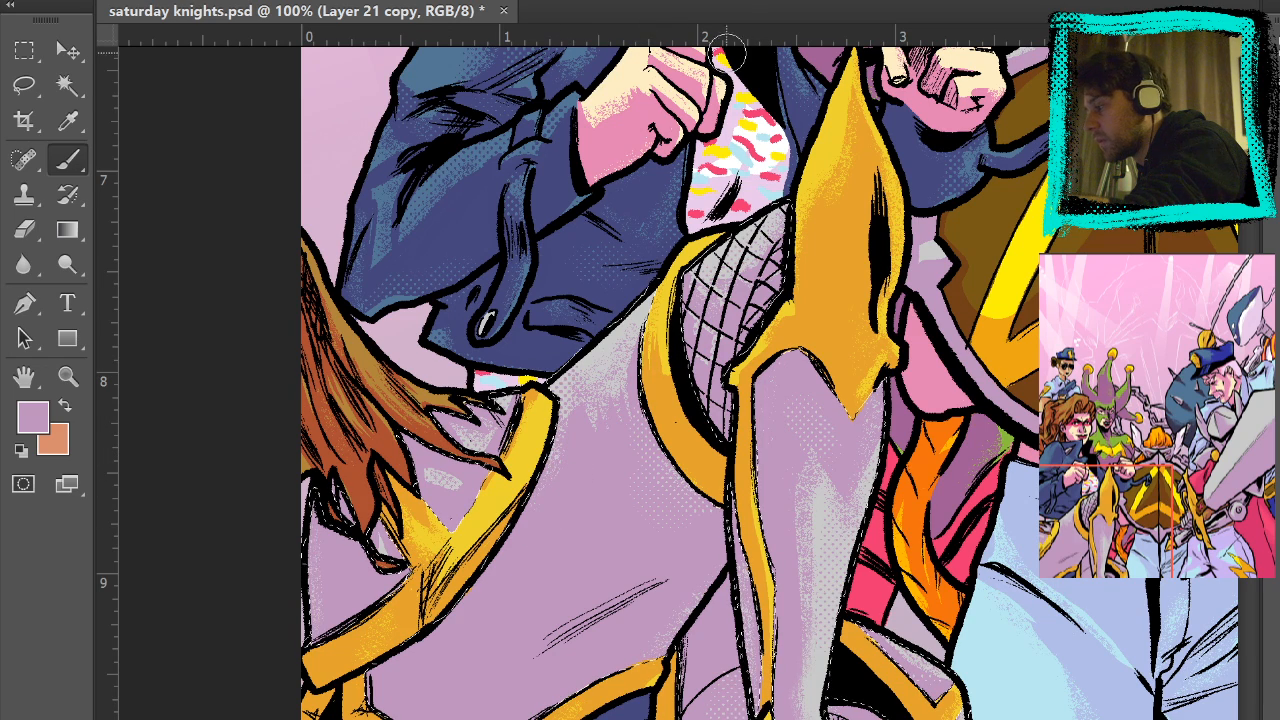
click(24, 50)
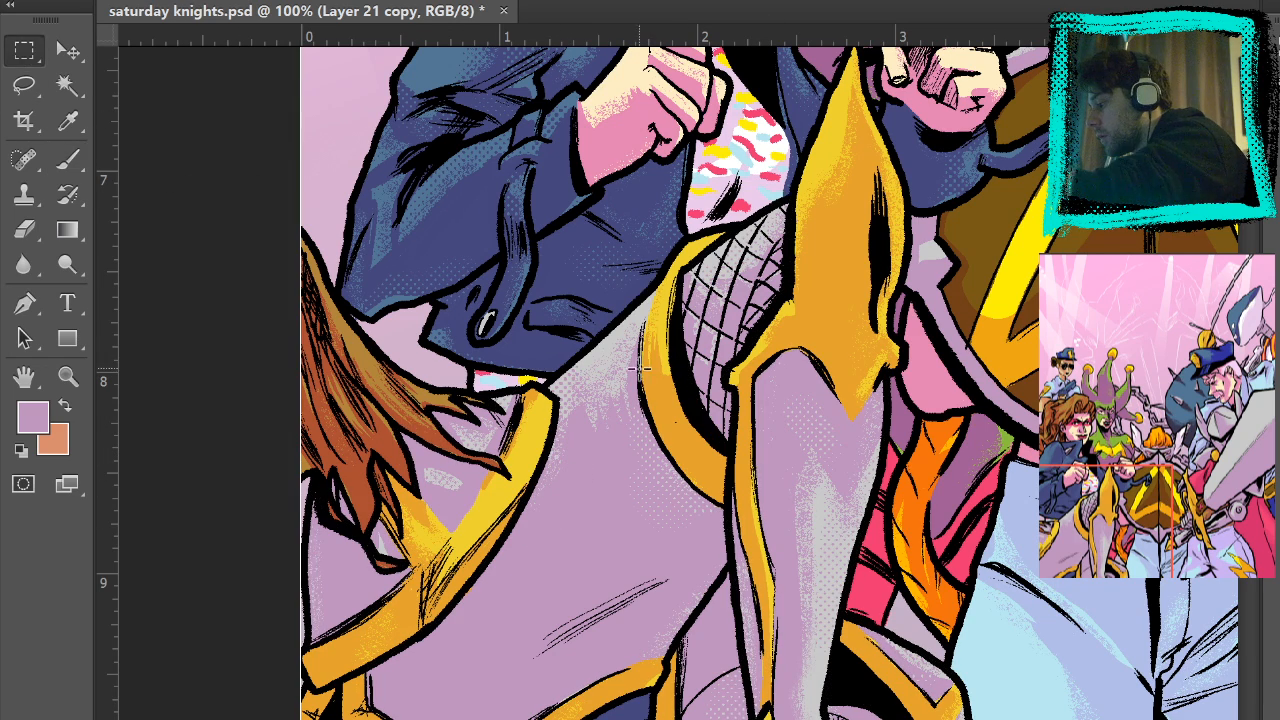
drag(867, 452, 768, 243)
drag(928, 380, 920, 560)
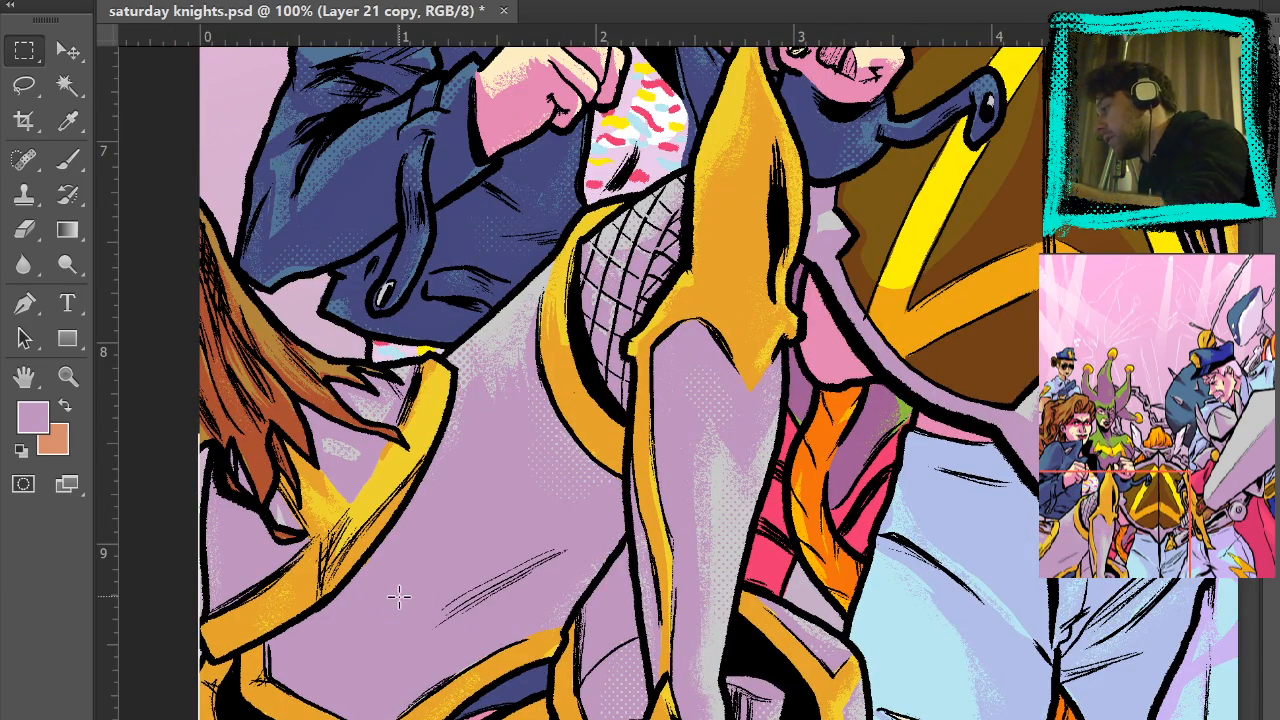
click(72, 168)
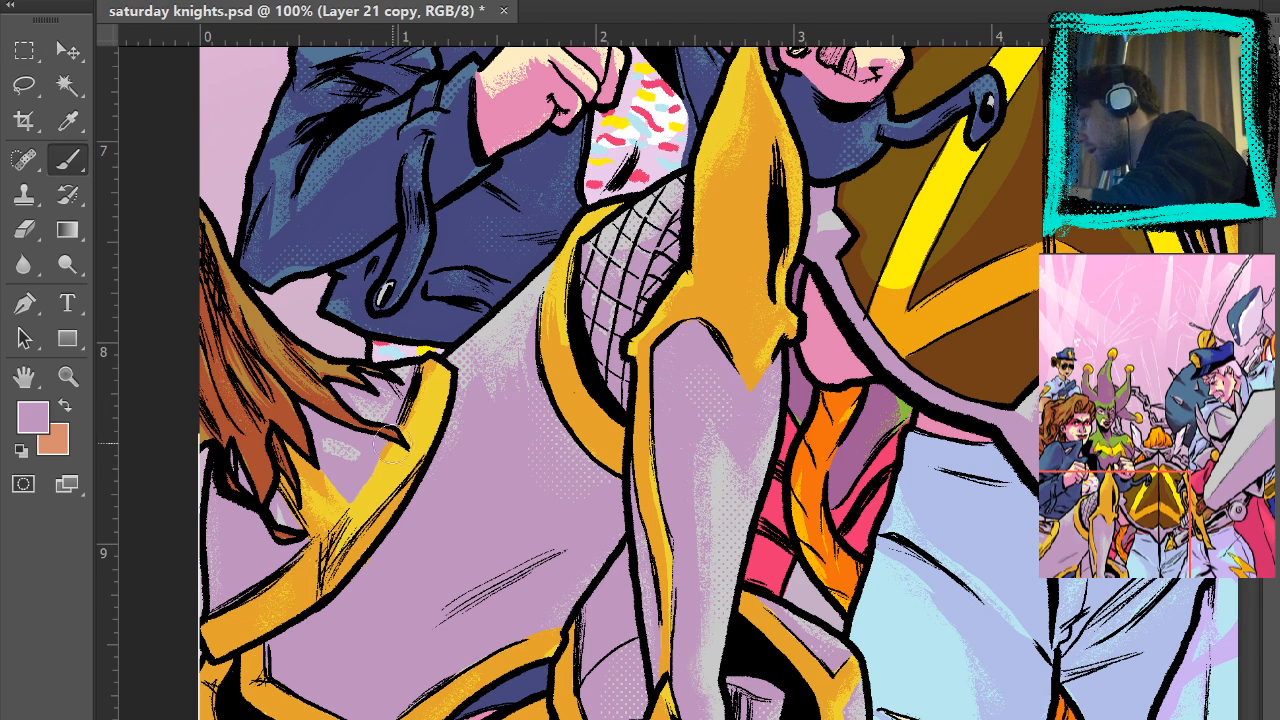
- Try brushing black halftone dots onto the large lilac body plate
alt+click(410, 501)
mouse_move(381, 604)
mouse_down()
mouse_move(411, 588)
mouse_move(407, 602)
mouse_move(455, 552)
mouse_move(477, 552)
mouse_move(435, 650)
mouse_move(375, 678)
mouse_move(335, 652)
mouse_move(297, 666)
mouse_move(540, 508)
mouse_move(465, 537)
mouse_move(513, 468)
mouse_move(525, 597)
mouse_up()
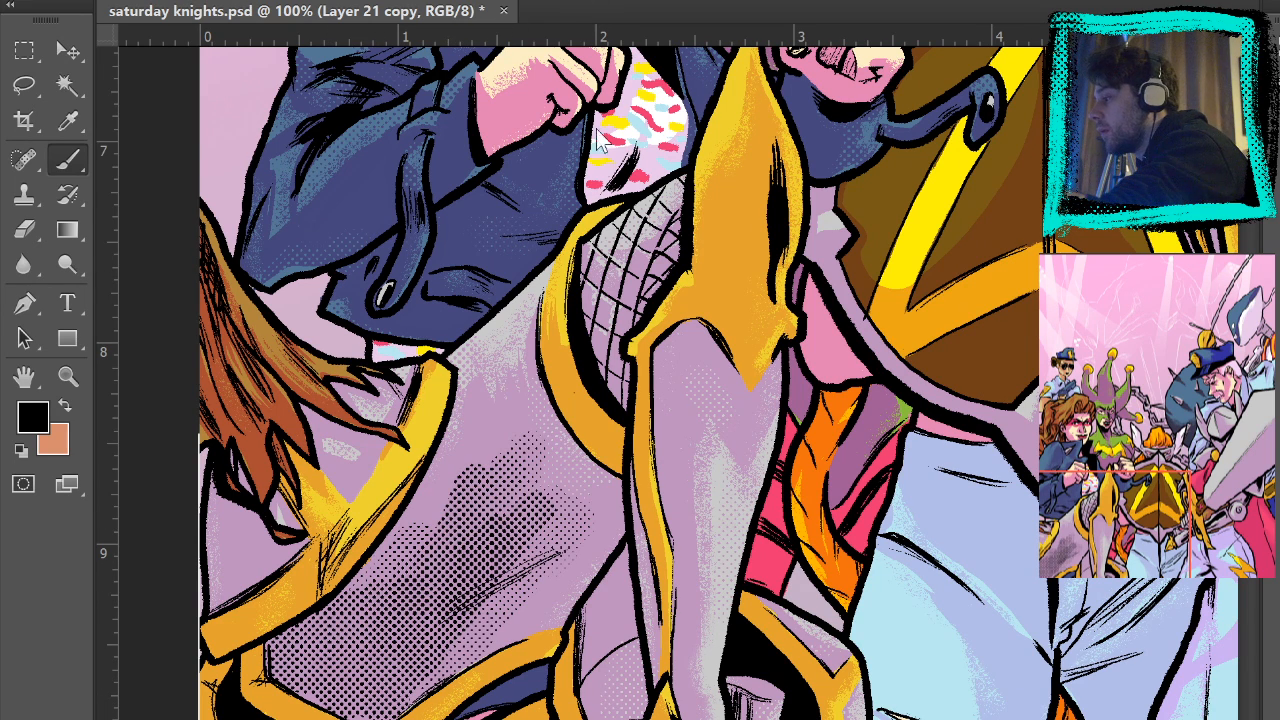
key(ctrl+0)
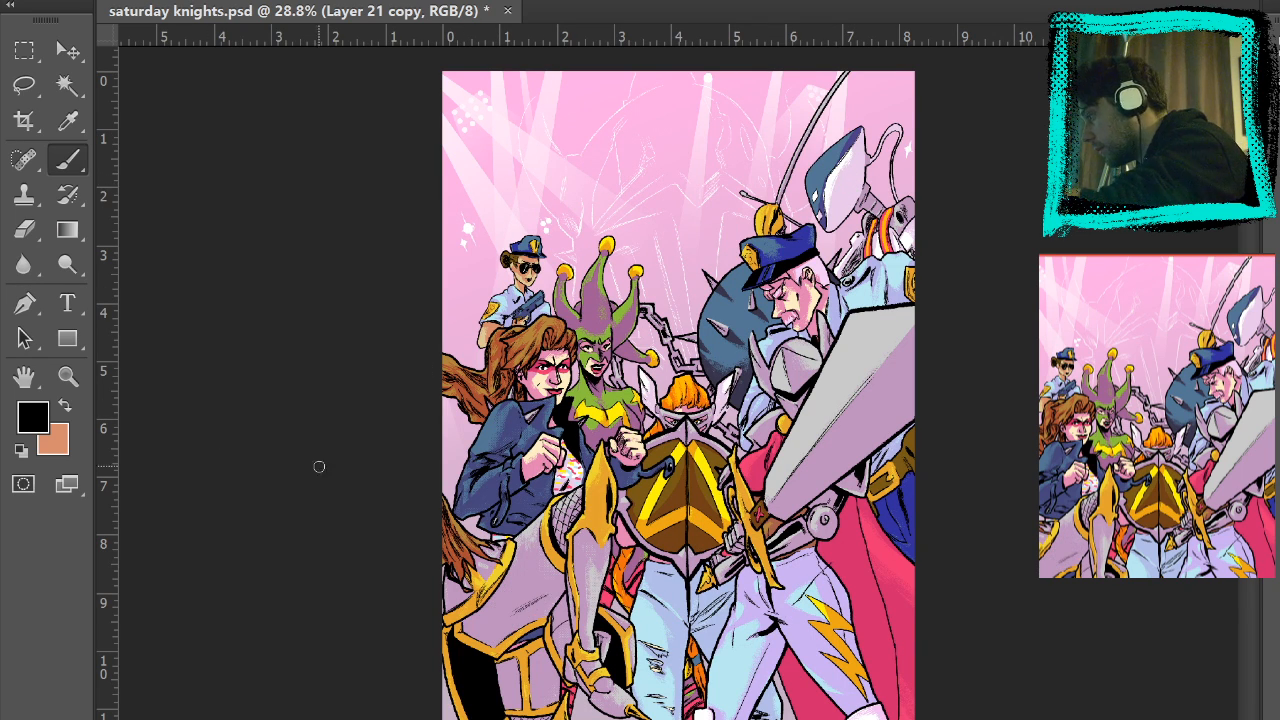
- Choose a darker purple based on the sampled armour lilac and try brushing halftone dots onto the large body plate
click(68, 378)
click(508, 569)
click(508, 569)
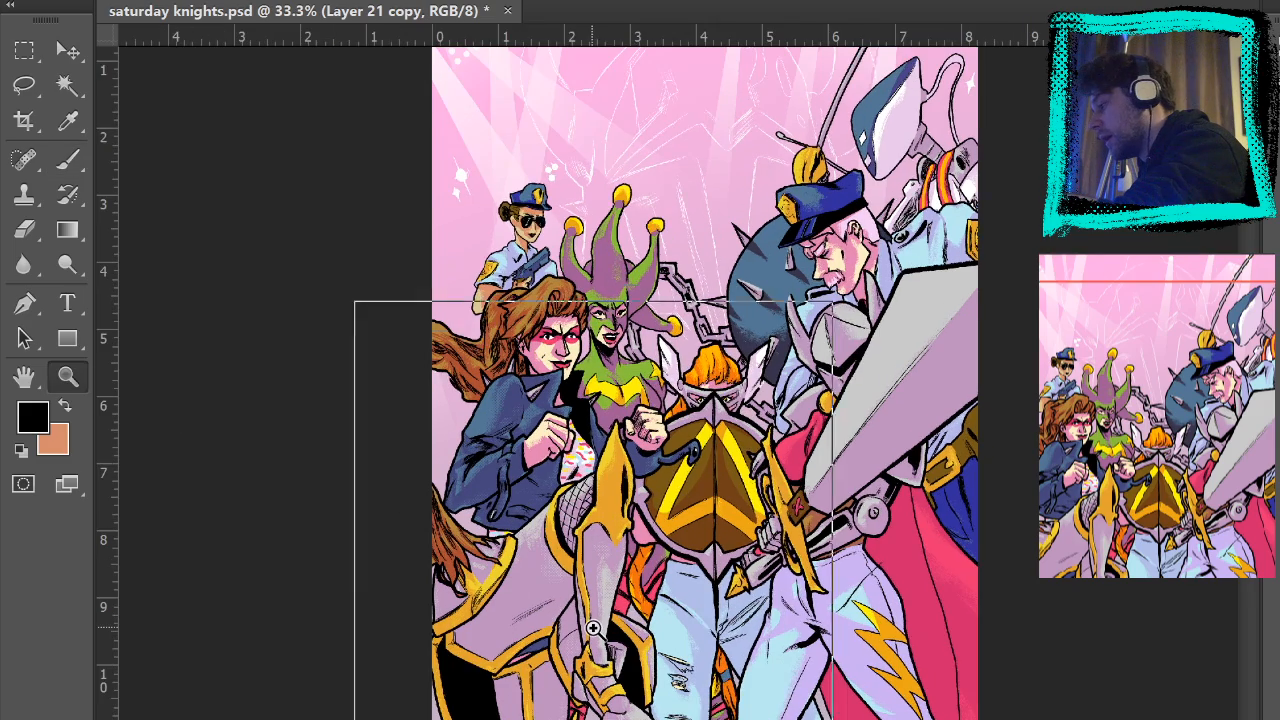
click(560, 605)
click(603, 645)
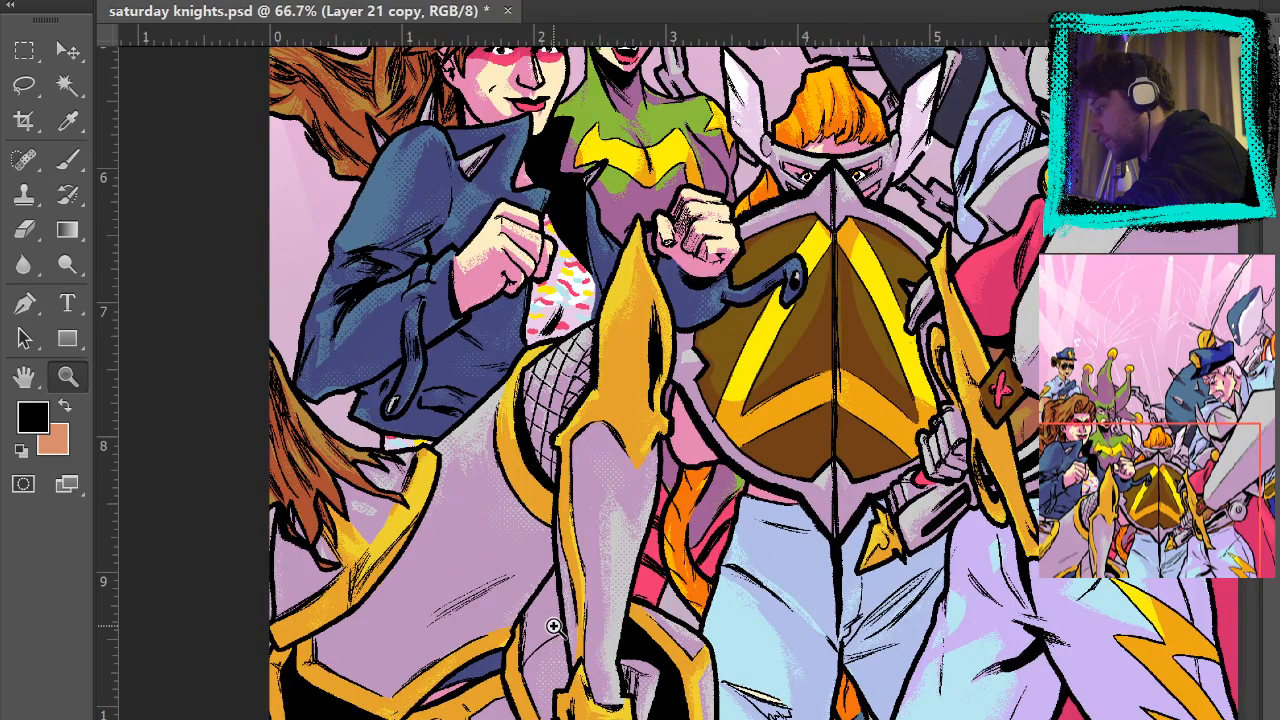
key(b)
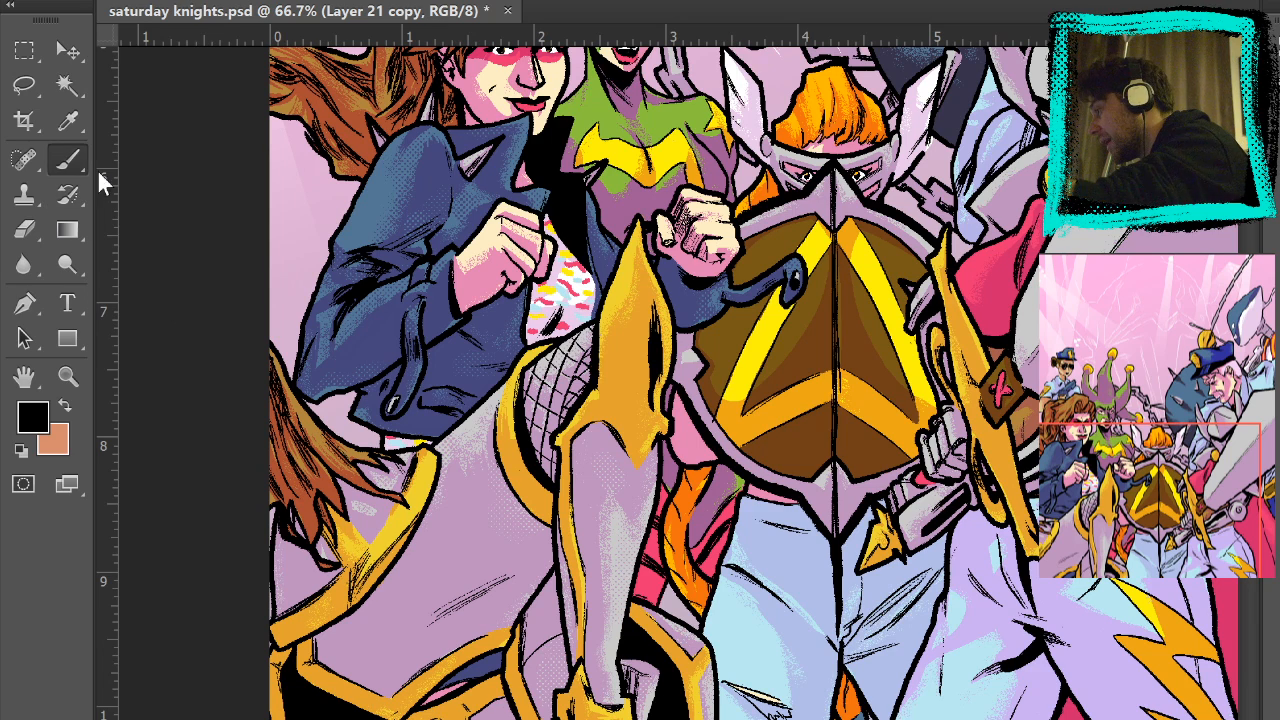
alt+click(475, 547)
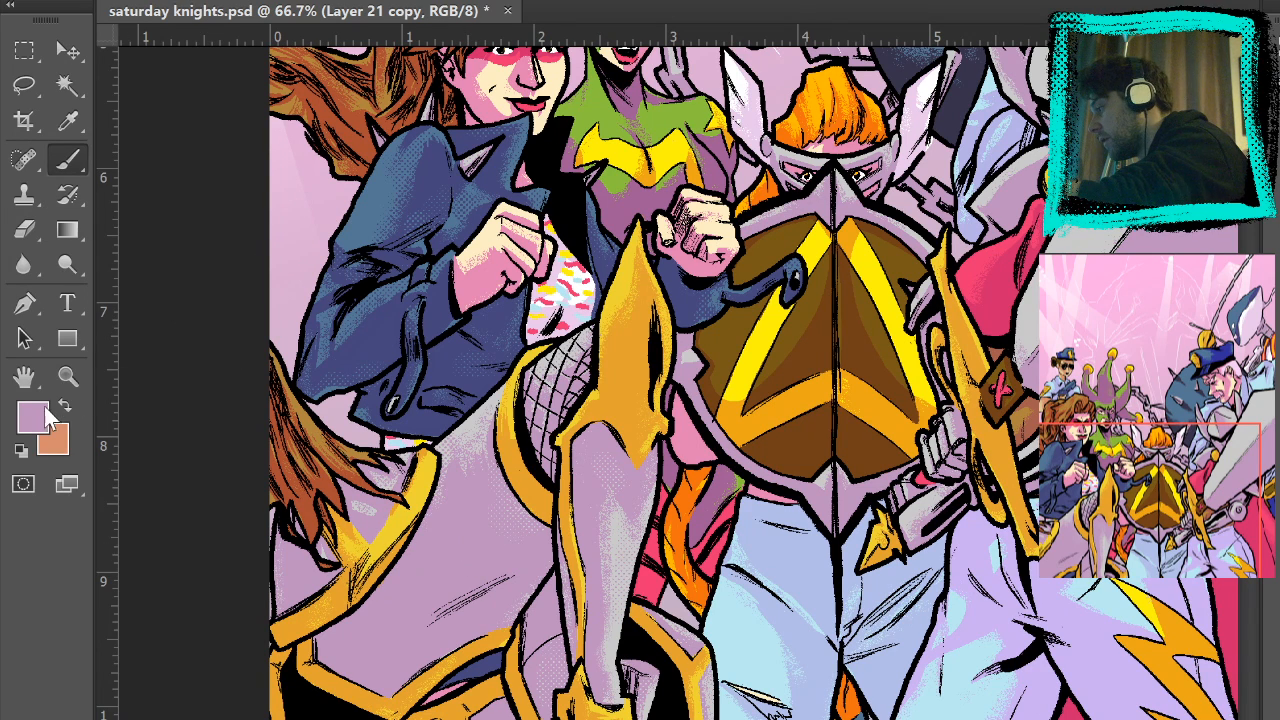
key(i)
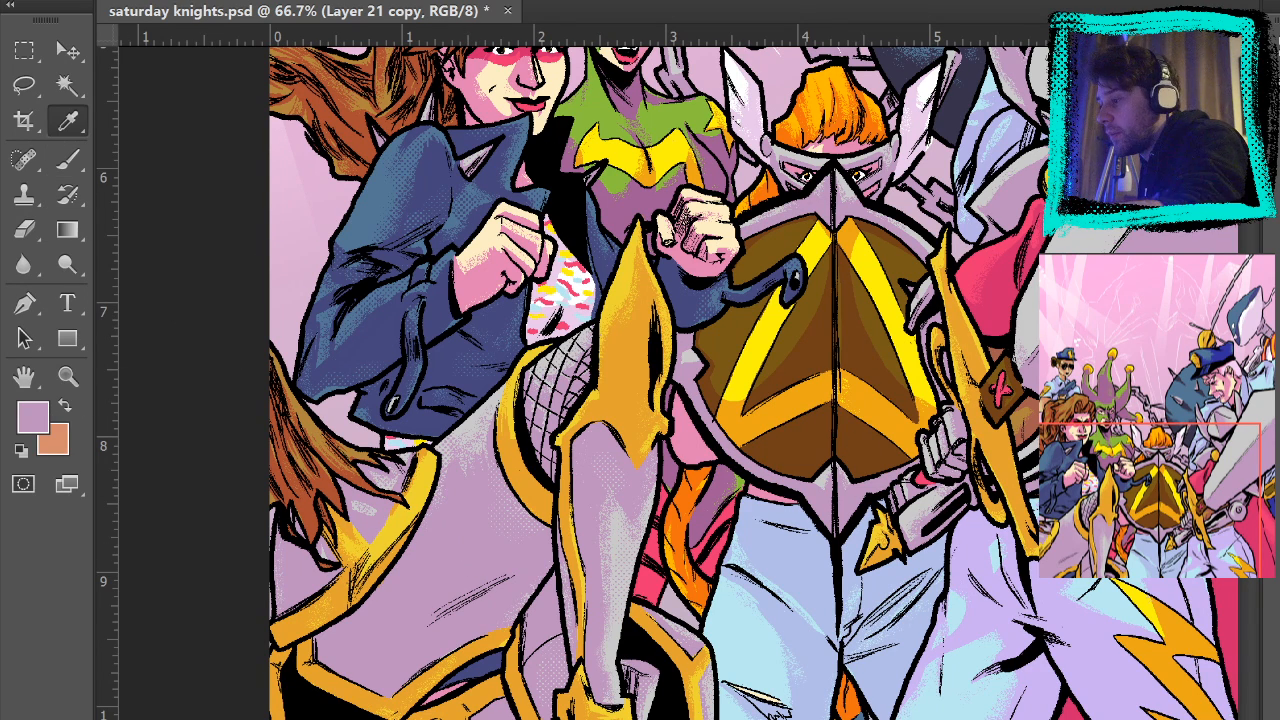
key(b)
mouse_move(358, 656)
mouse_down()
mouse_move(410, 630)
mouse_move(430, 600)
mouse_move(345, 648)
mouse_move(420, 640)
mouse_move(470, 590)
mouse_up()
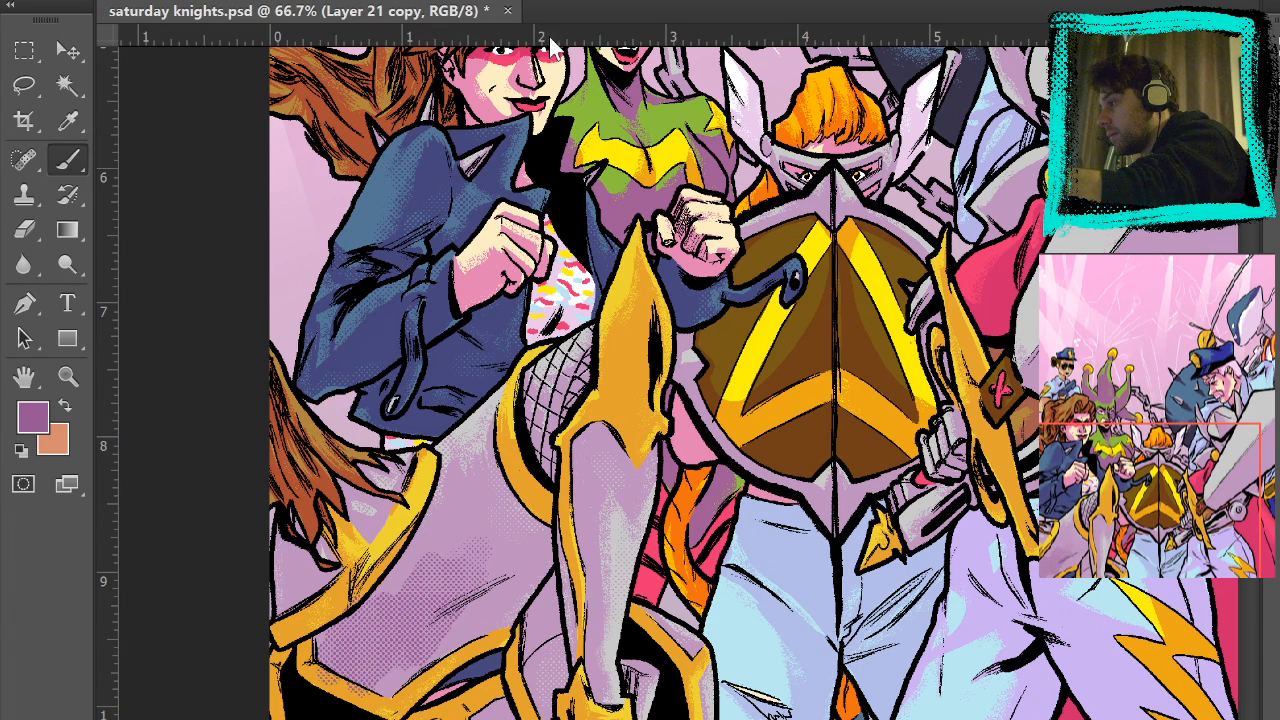
key(ctrl+0)
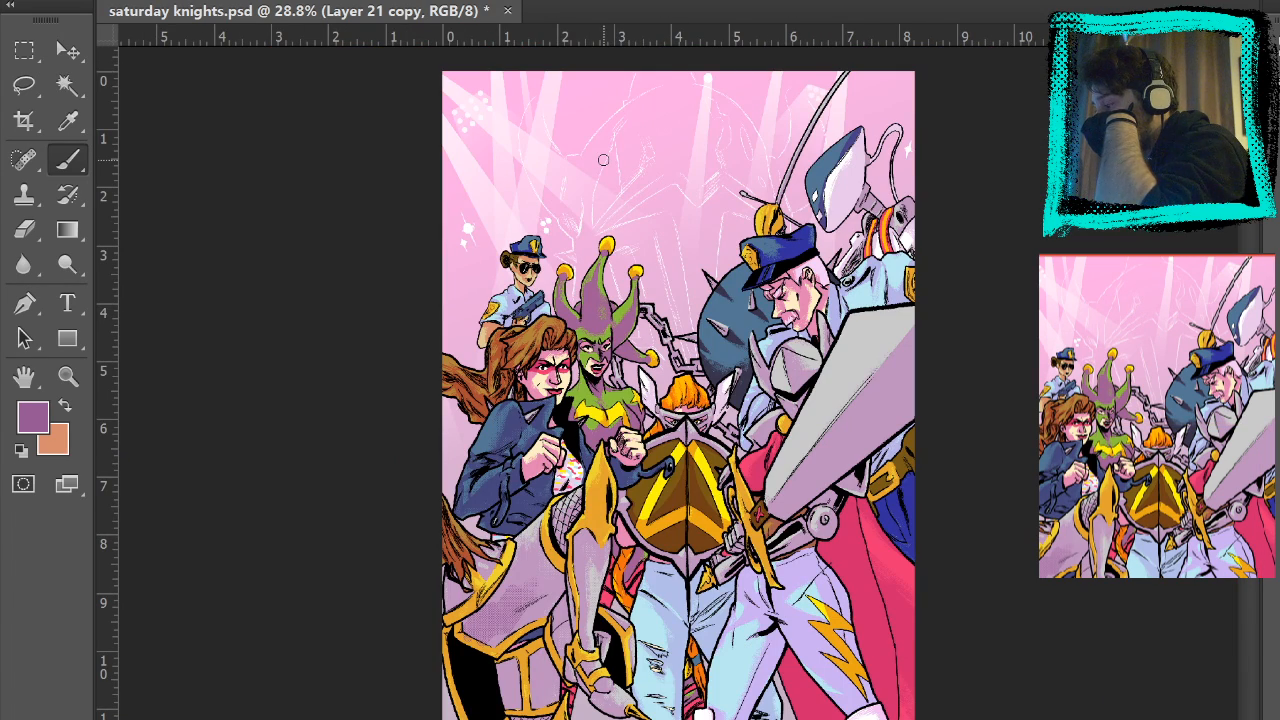
- Examine the body plate, armoured arm and the neighbouring characters up close and in the full composition
click(68, 377)
click(555, 562)
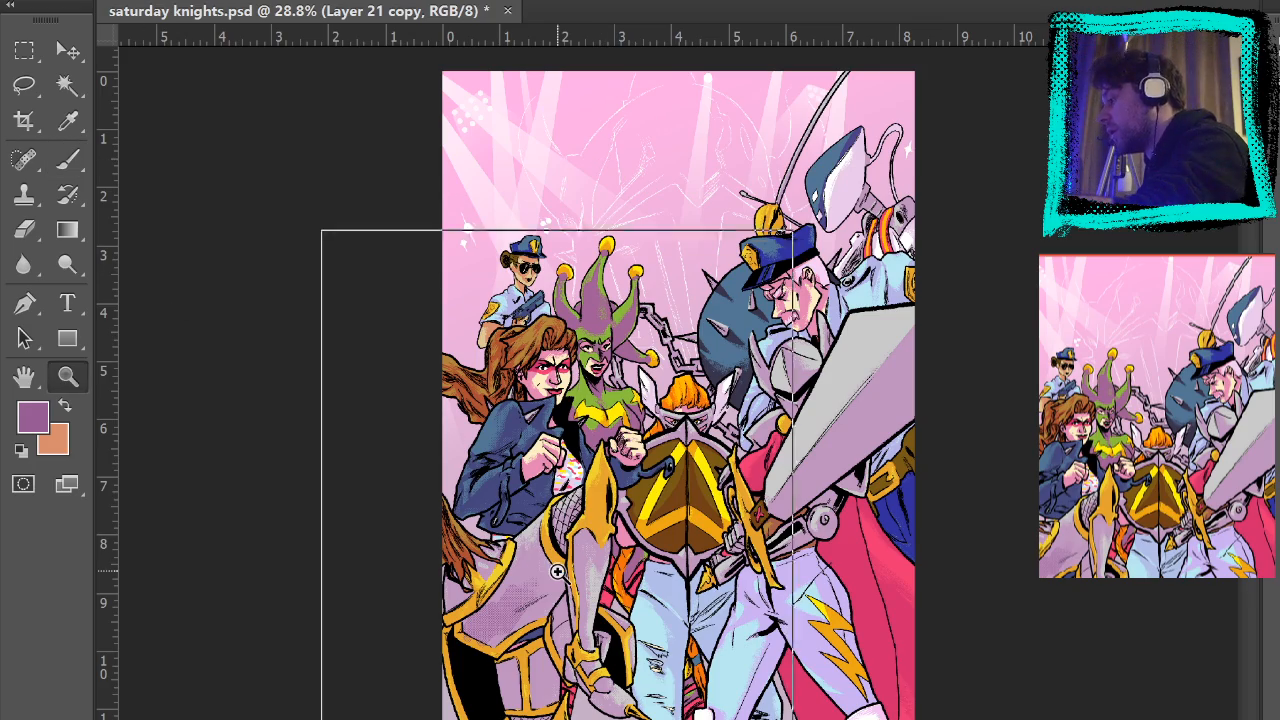
click(566, 623)
click(578, 650)
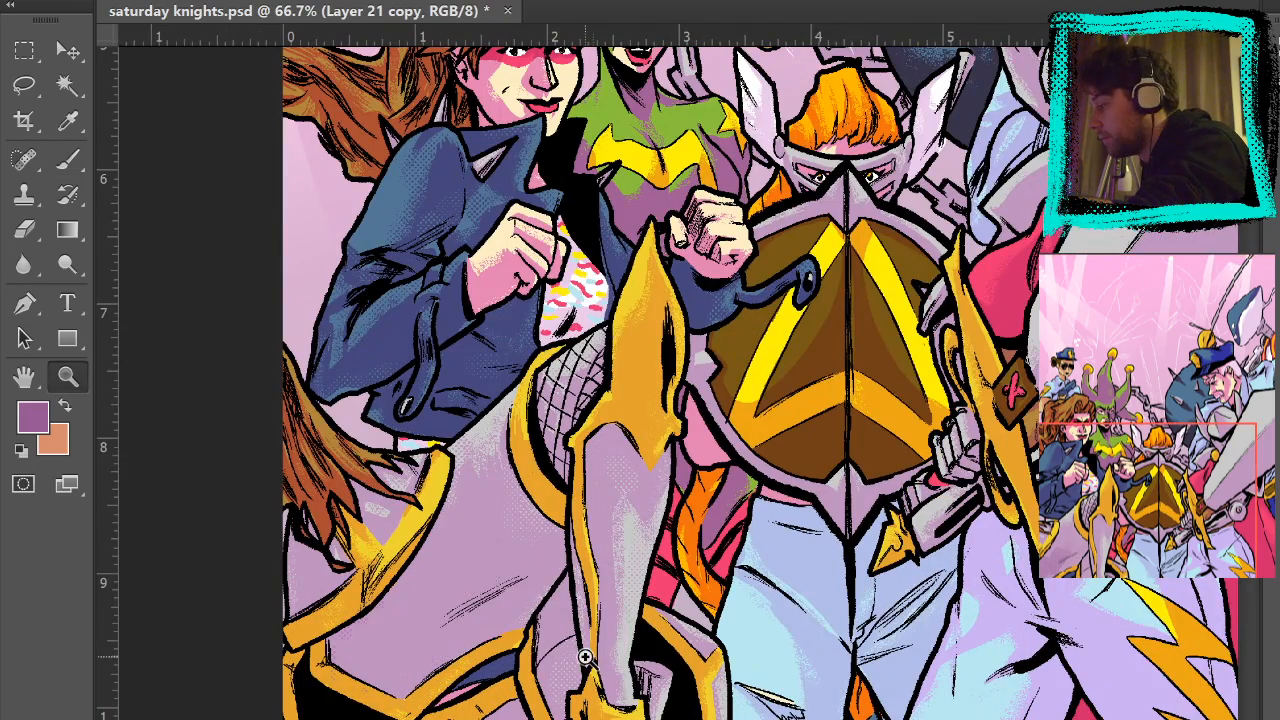
click(623, 363)
key(b)
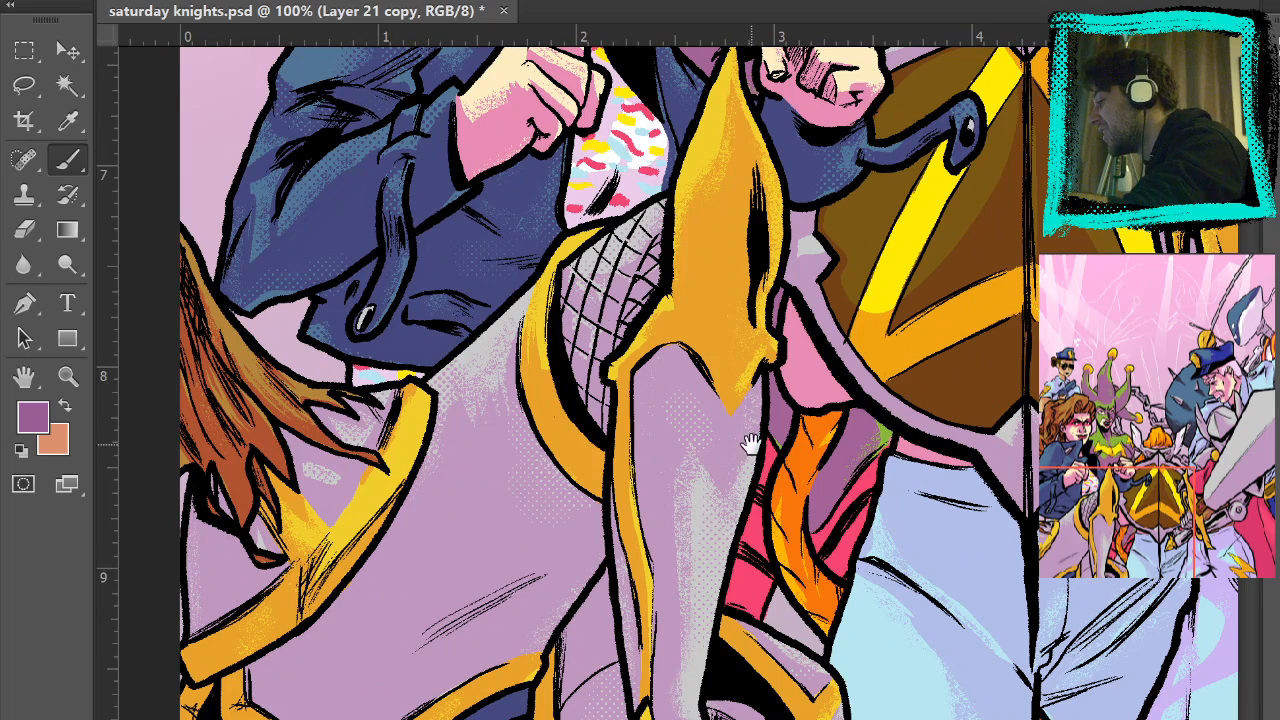
drag(749, 446, 662, 152)
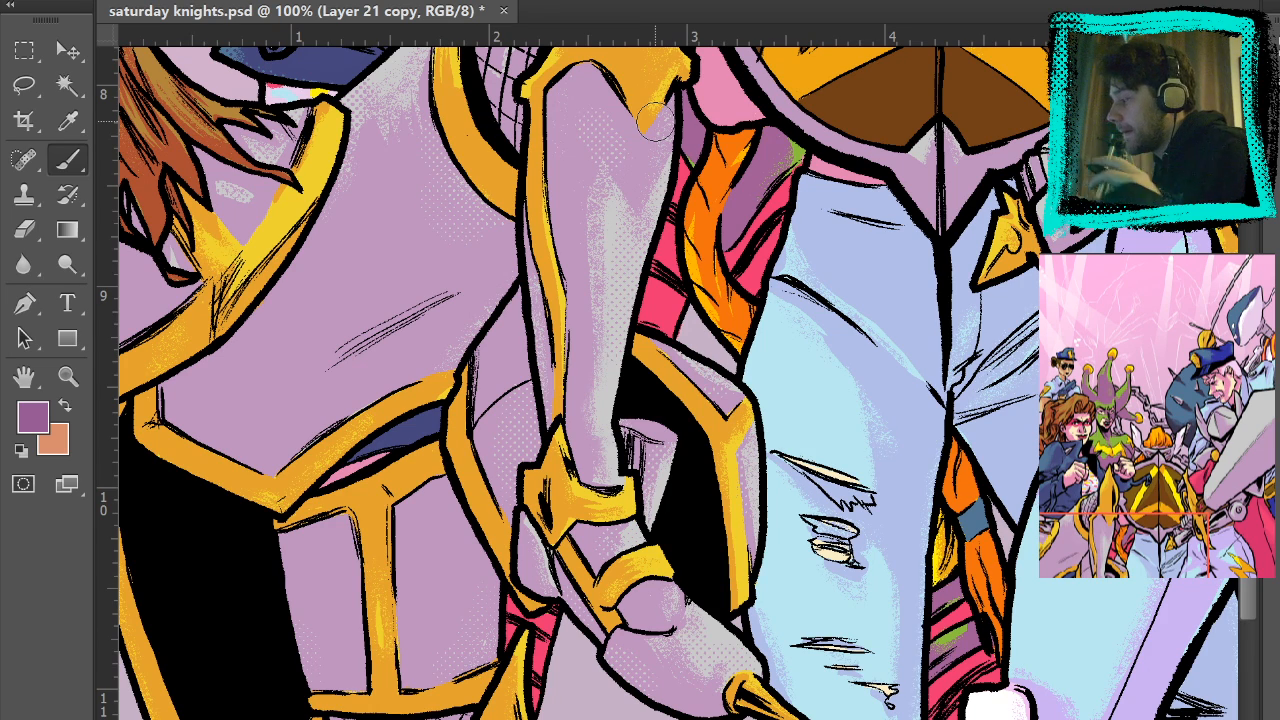
drag(739, 335, 802, 640)
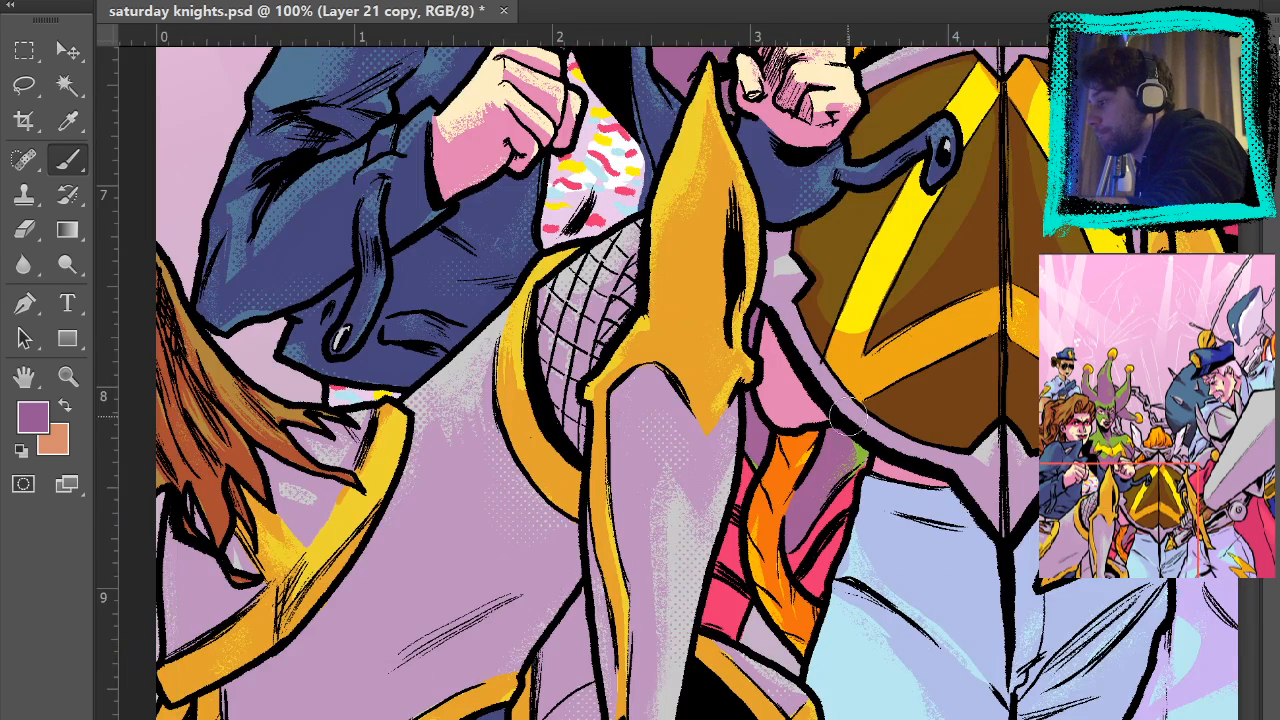
drag(920, 406, 945, 690)
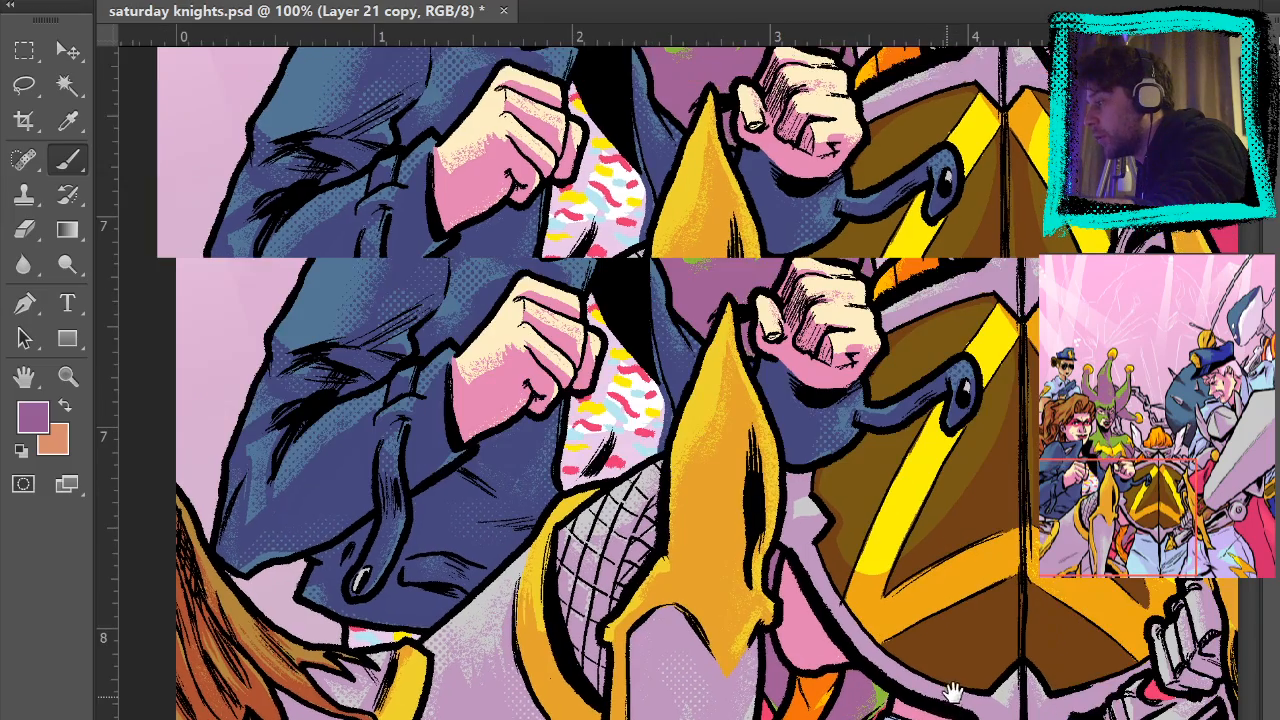
drag(860, 543, 935, 705)
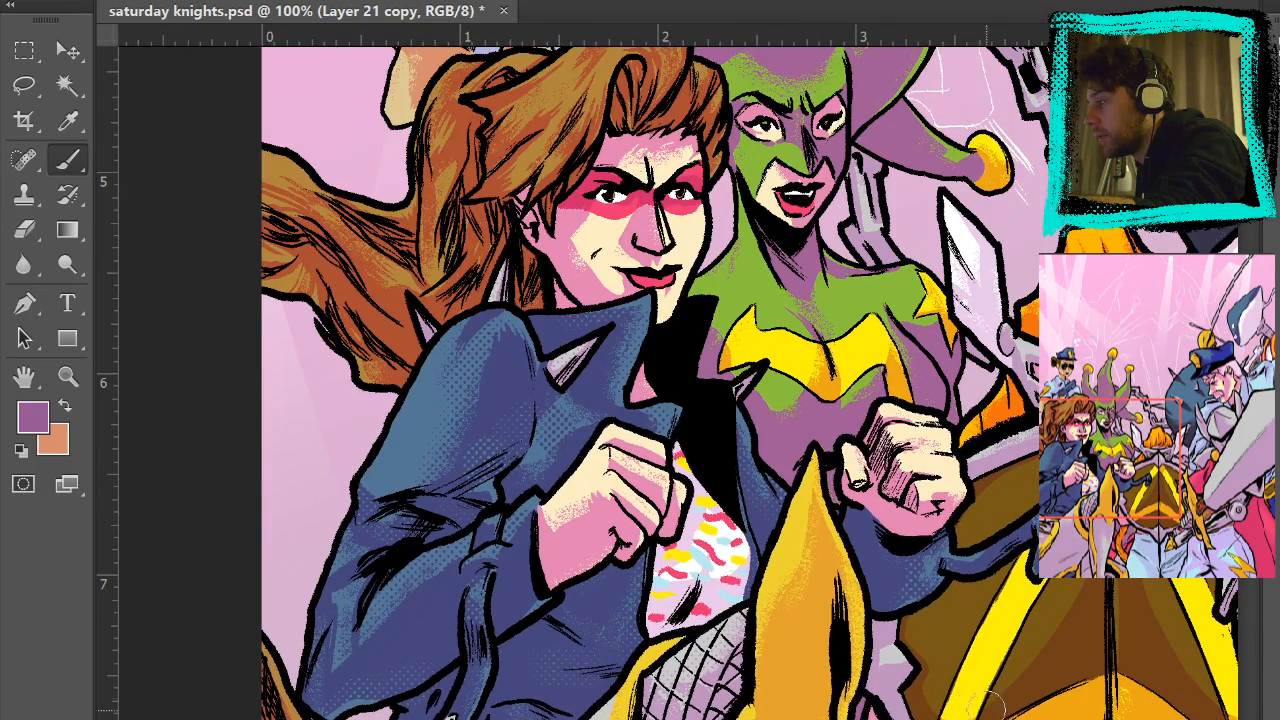
drag(955, 637, 866, 694)
drag(991, 484, 873, 281)
mouse_move(908, 494)
mouse_down()
mouse_move(963, 366)
mouse_move(923, 140)
mouse_up()
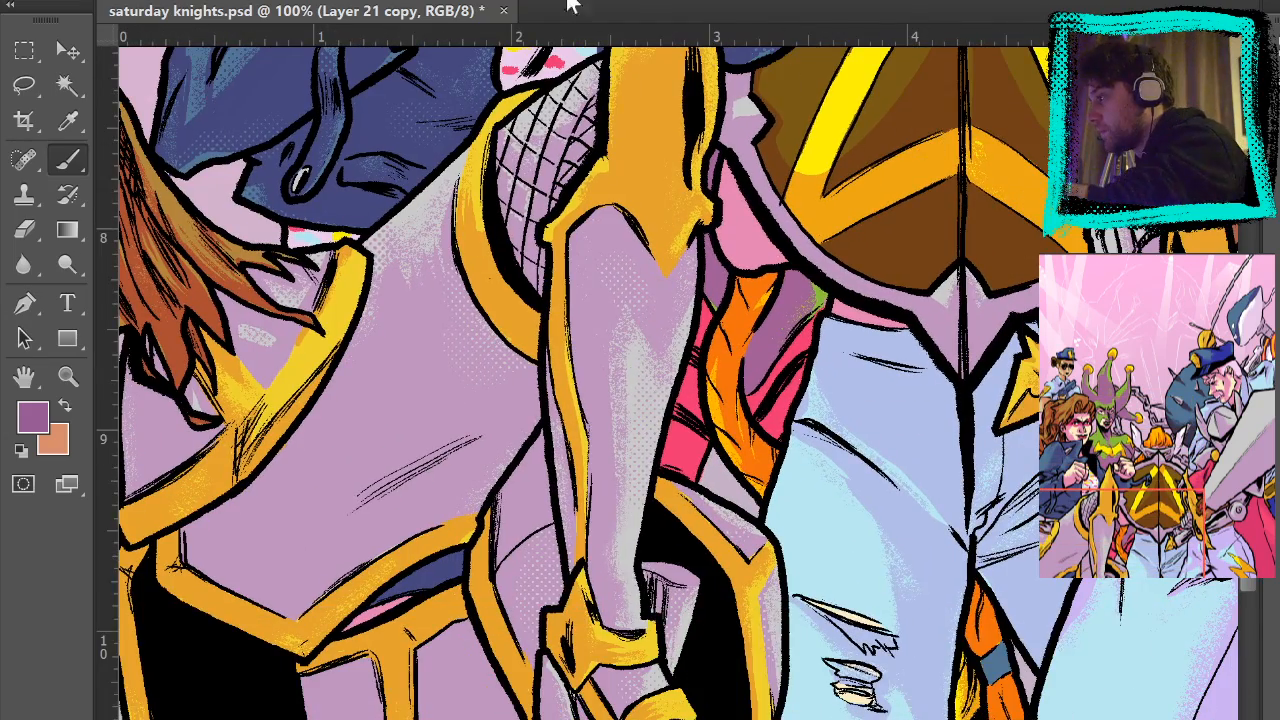
key(ctrl+0)
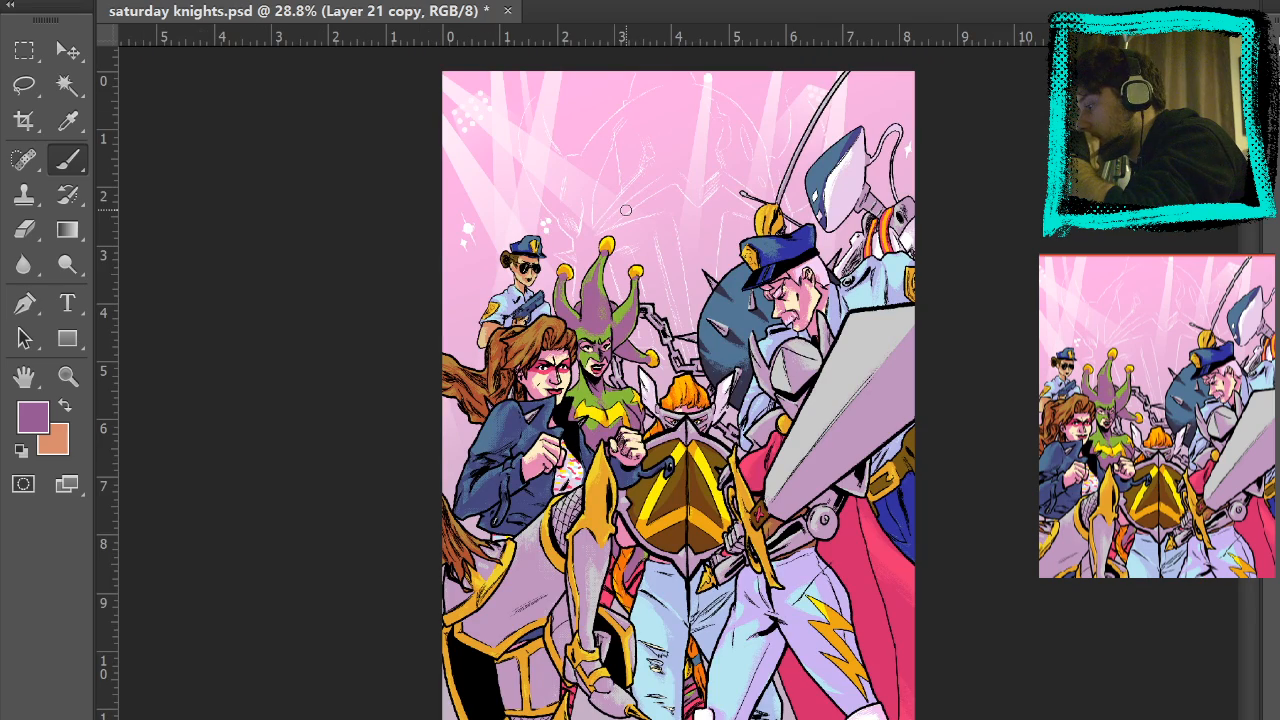
- Switch to Layer 17 and select the sword and surrounding armour areas with the Magic Wand
click(67, 375)
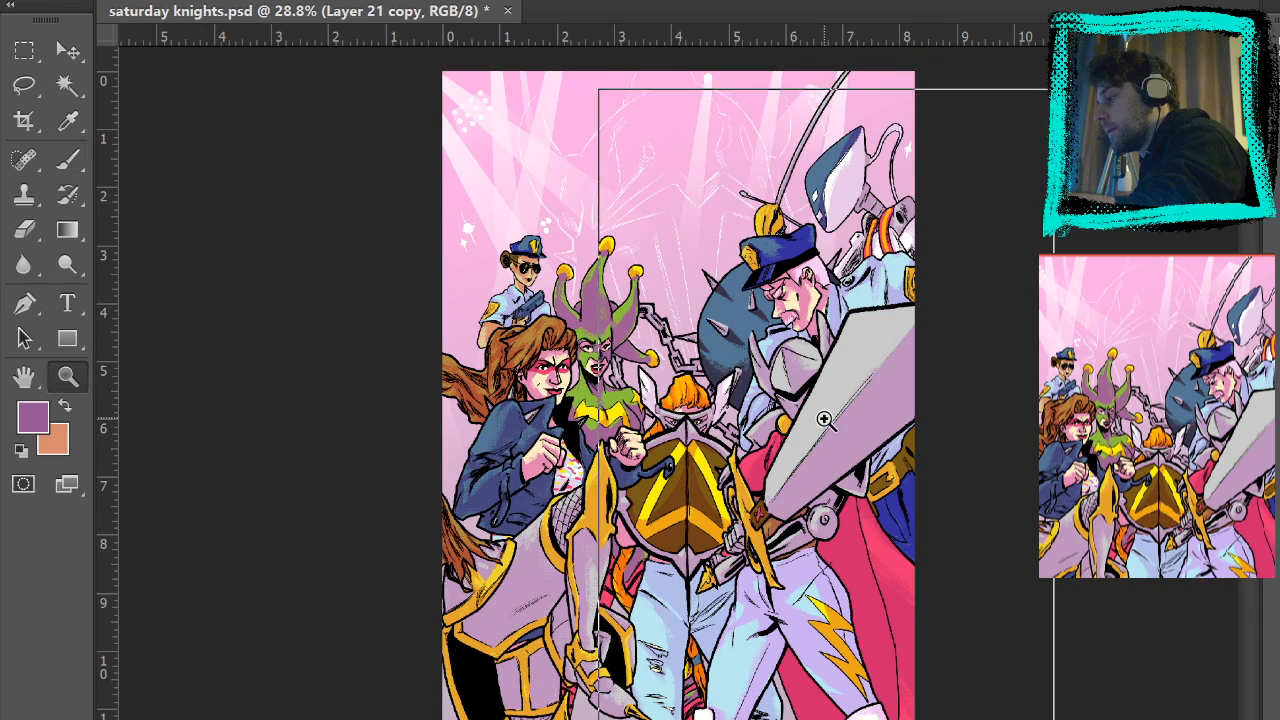
click(830, 418)
click(885, 421)
click(918, 400)
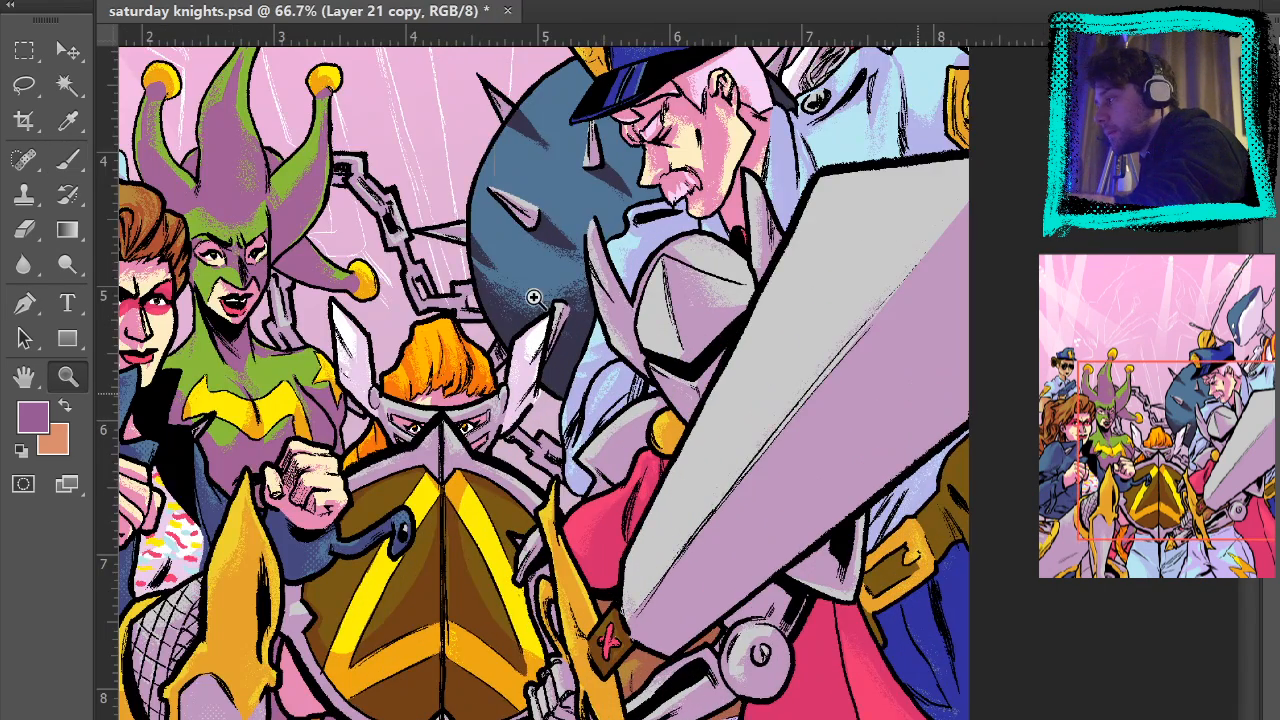
click(860, 420)
click(67, 160)
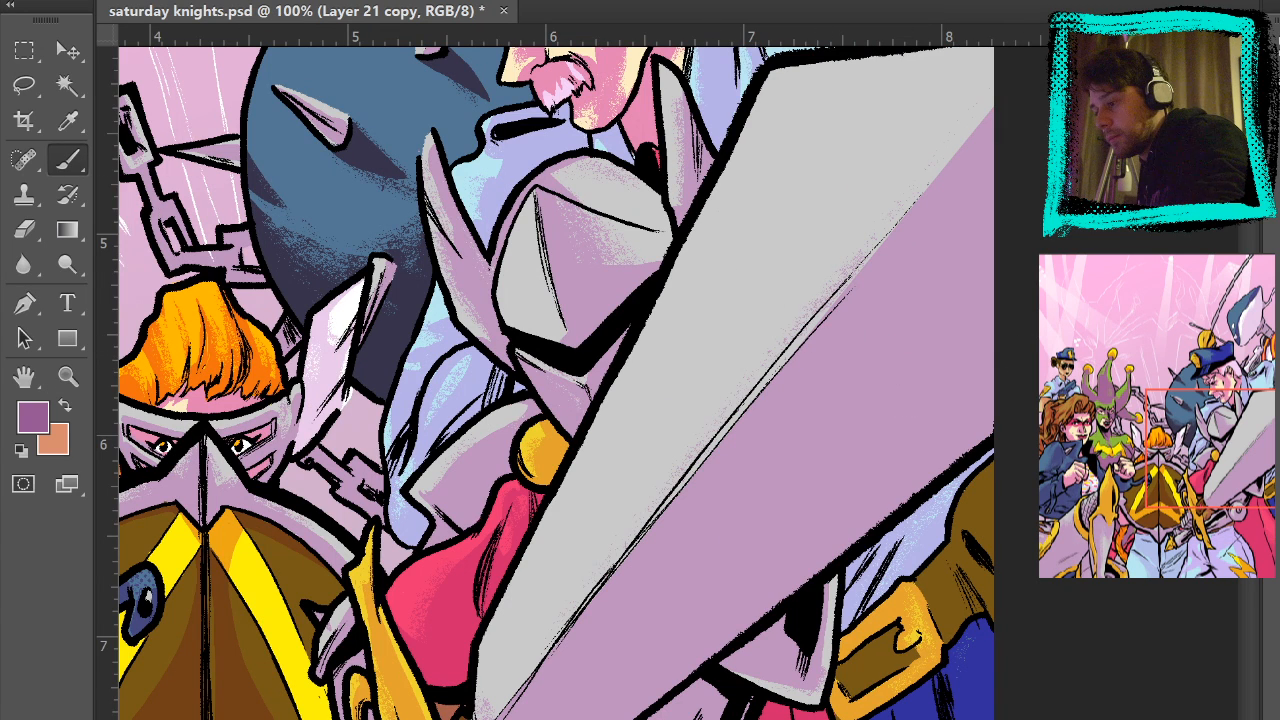
click(1270, 590)
click(69, 60)
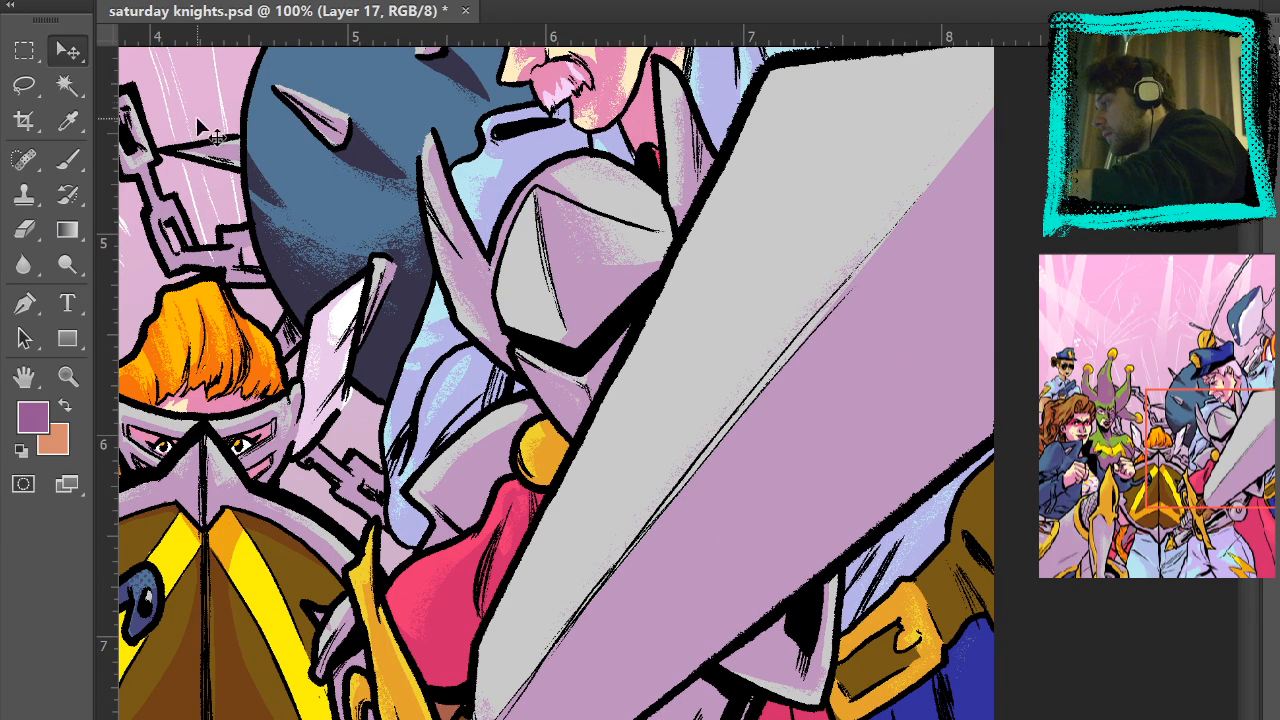
click(68, 86)
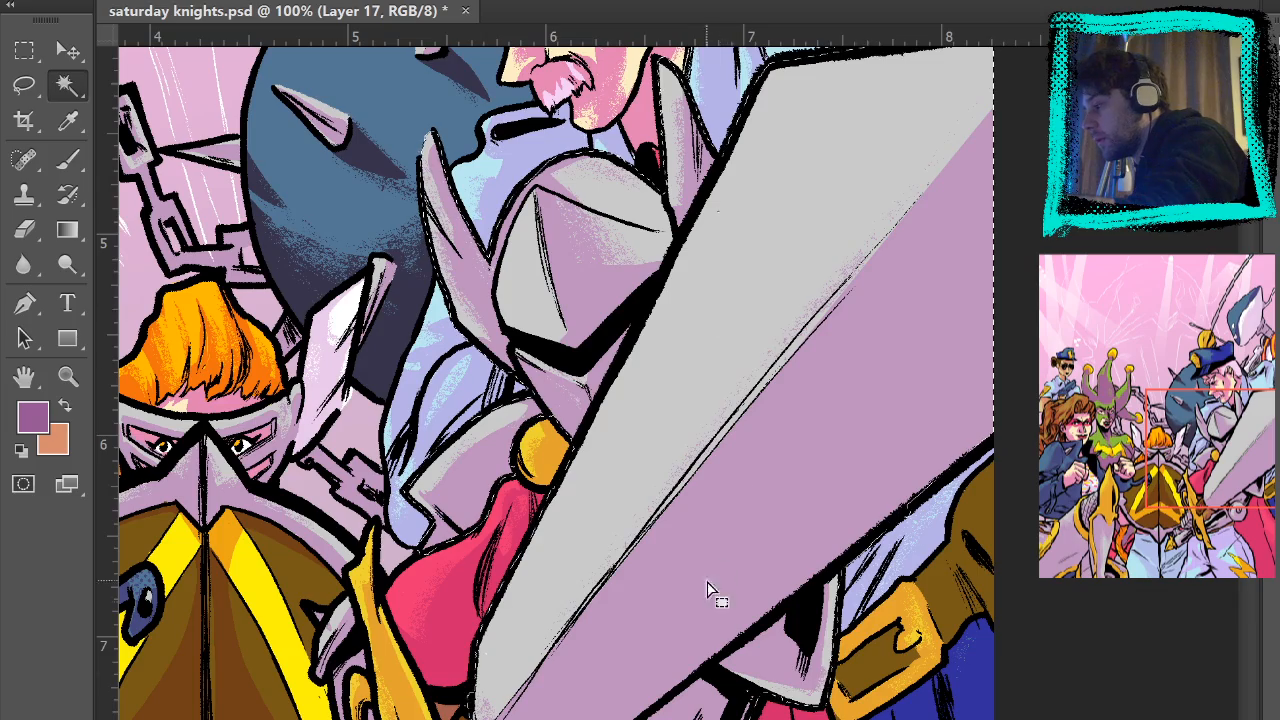
- Sample the armour's lilac and brush halftone dots onto the helmet and the lower grey highlight of the large blade
drag(839, 513, 840, 329)
drag(751, 499, 827, 232)
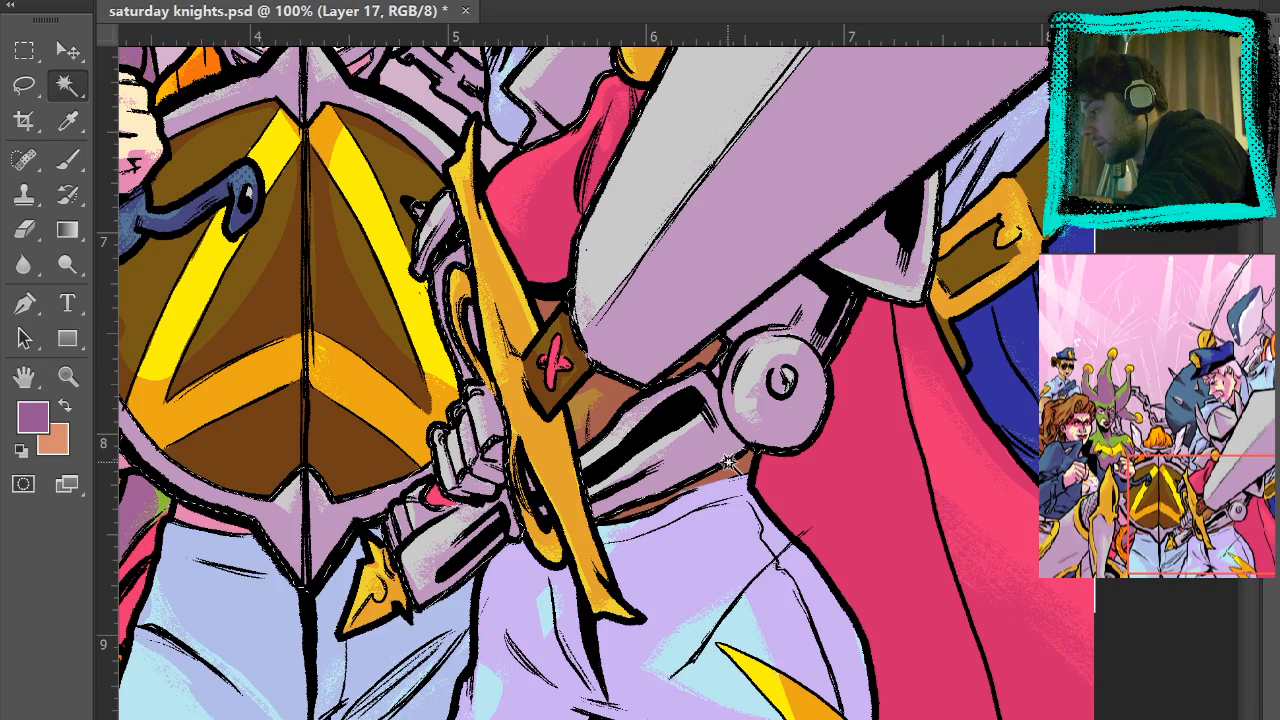
drag(814, 492, 875, 240)
drag(816, 410, 749, 634)
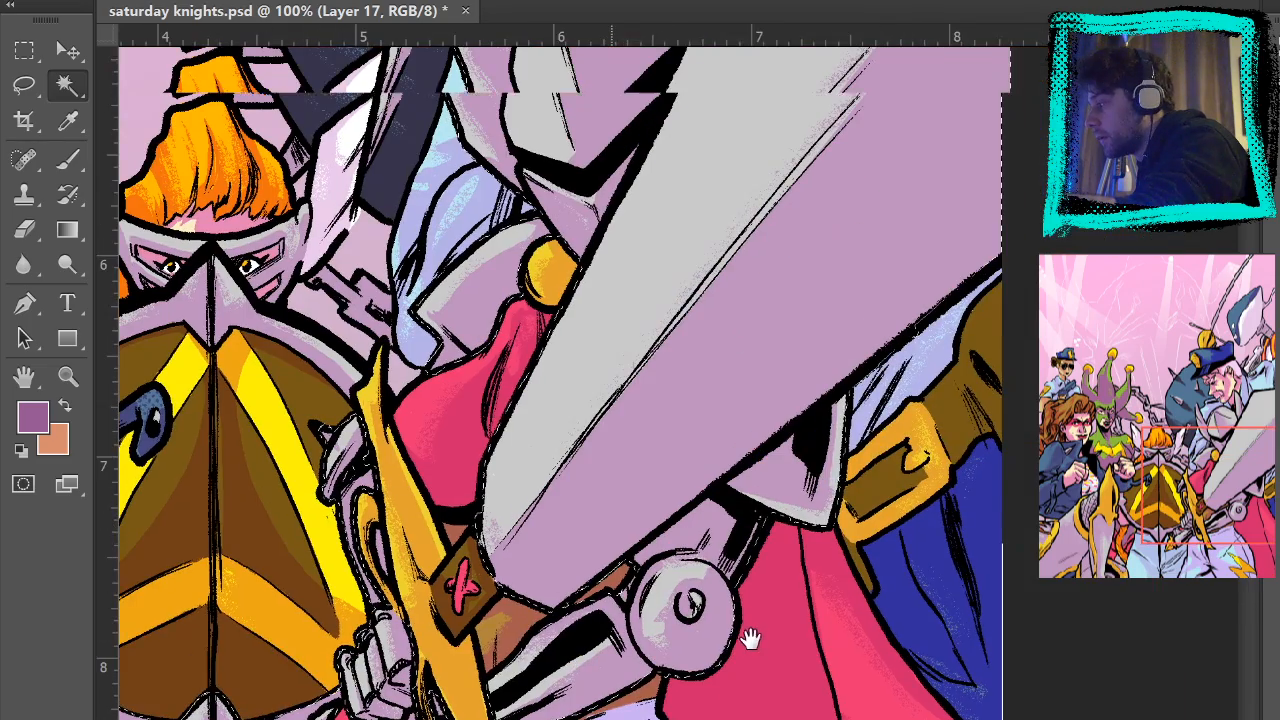
drag(443, 371, 688, 421)
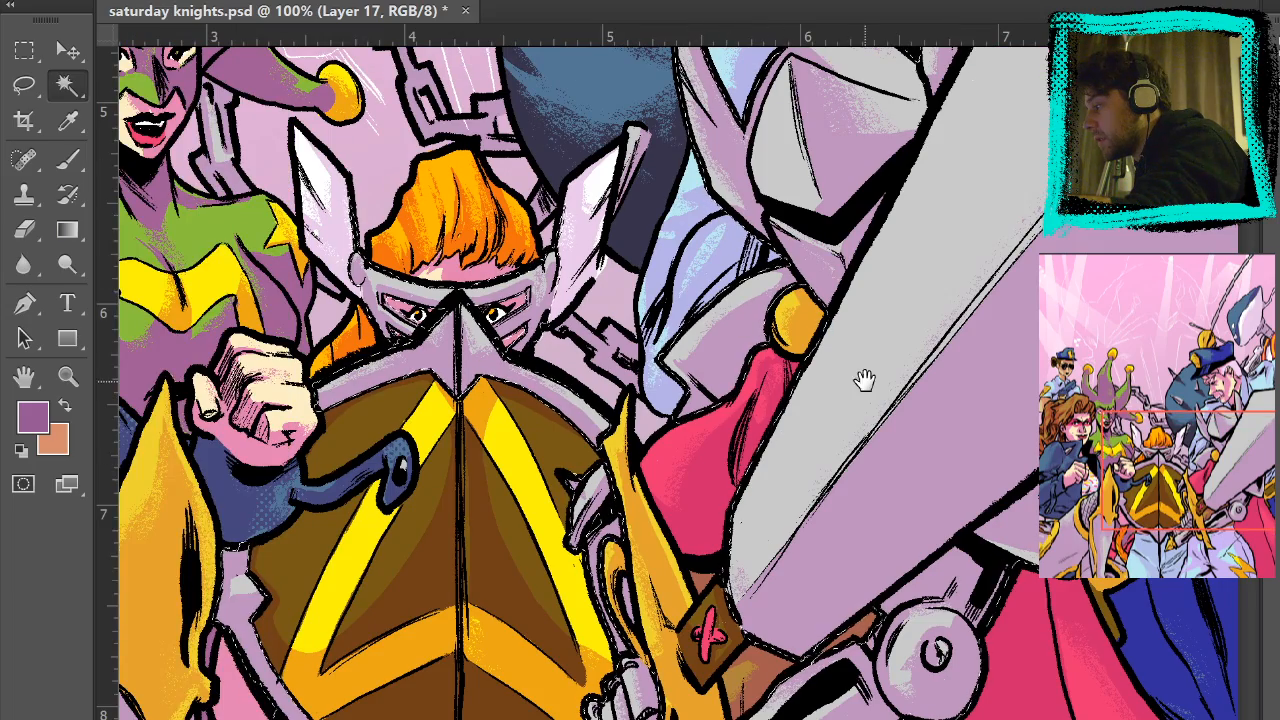
drag(860, 377, 687, 376)
click(69, 160)
drag(786, 283, 751, 317)
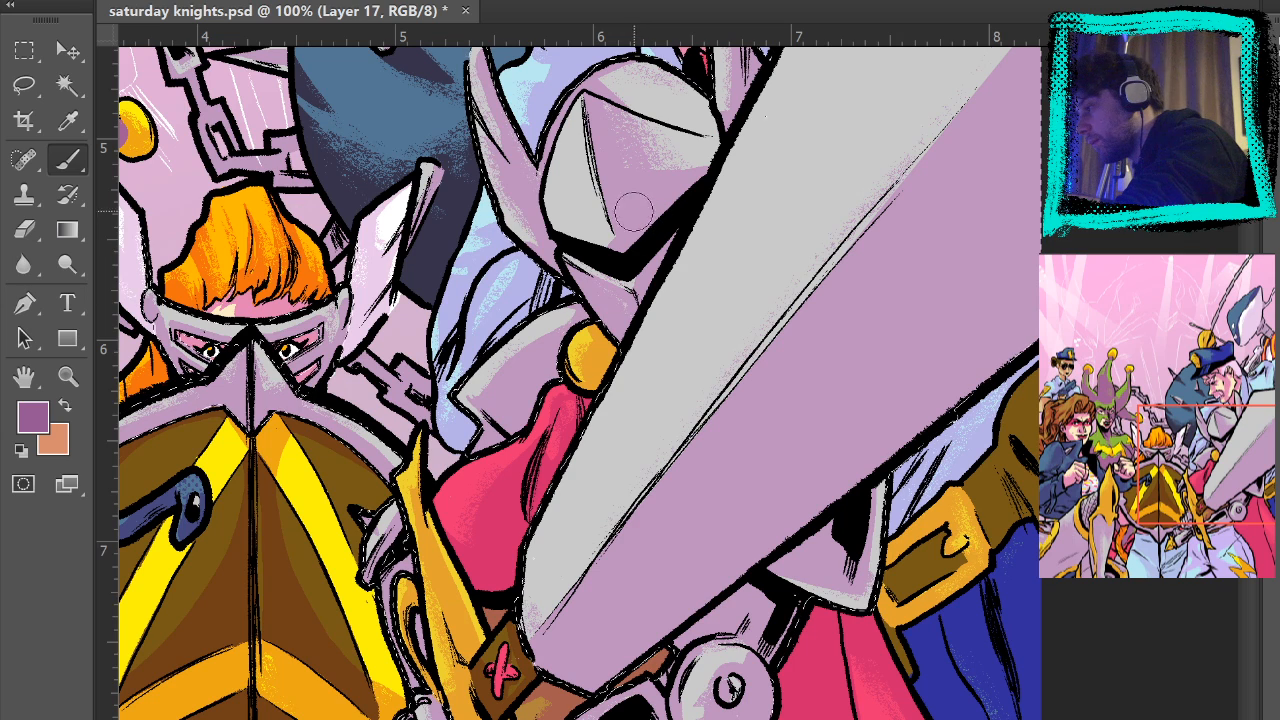
alt+click(578, 180)
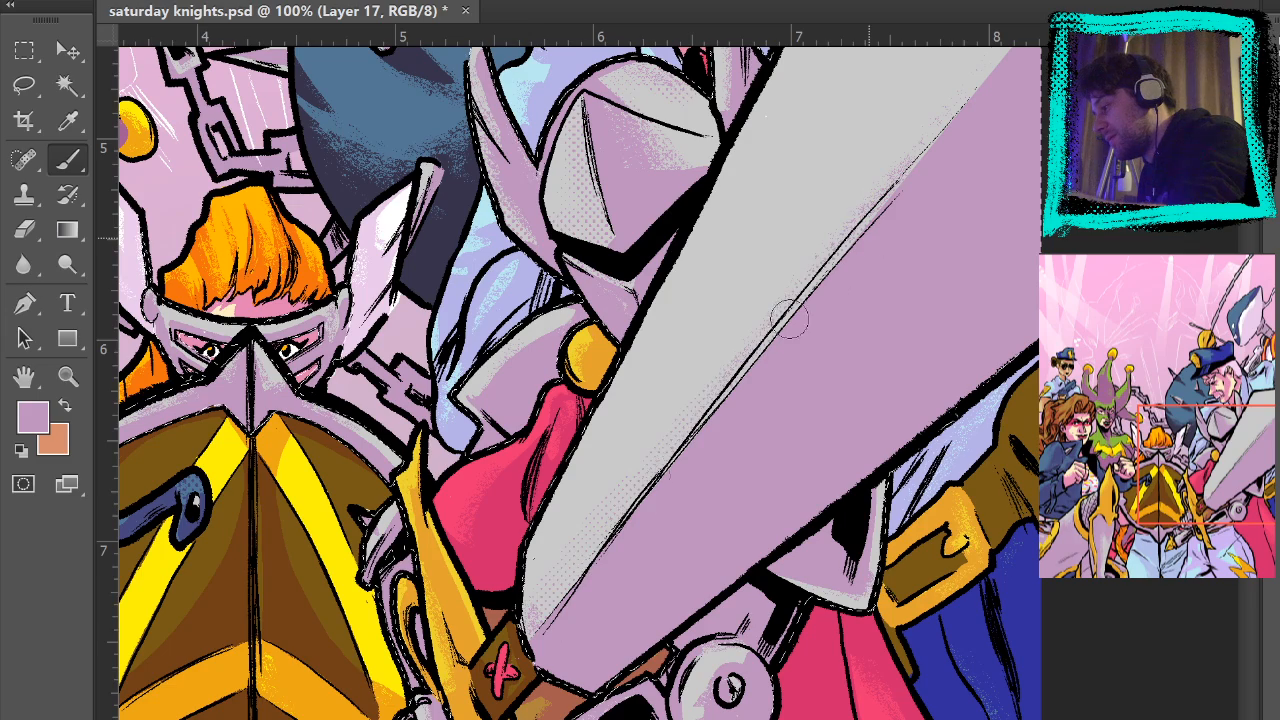
- Extend the lilac halftone dots along the blade's full grey highlight and onto the arm armour beneath it
drag(866, 266, 743, 534)
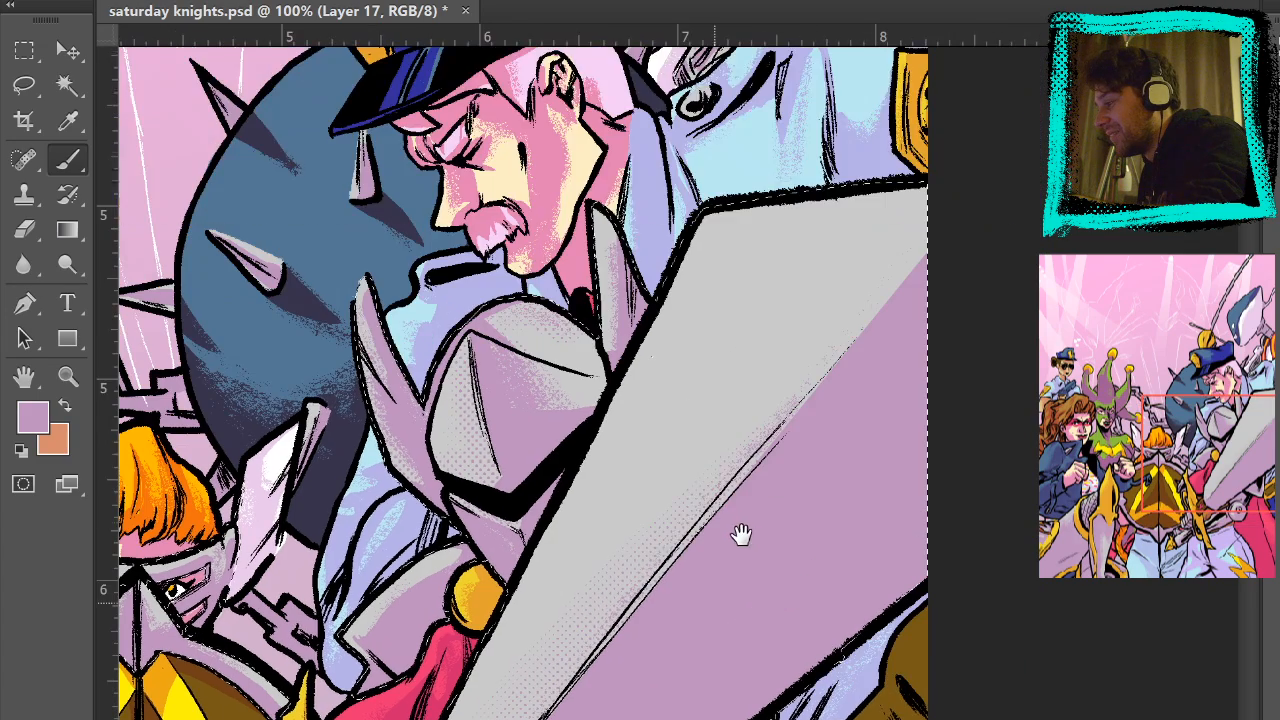
drag(754, 450, 872, 223)
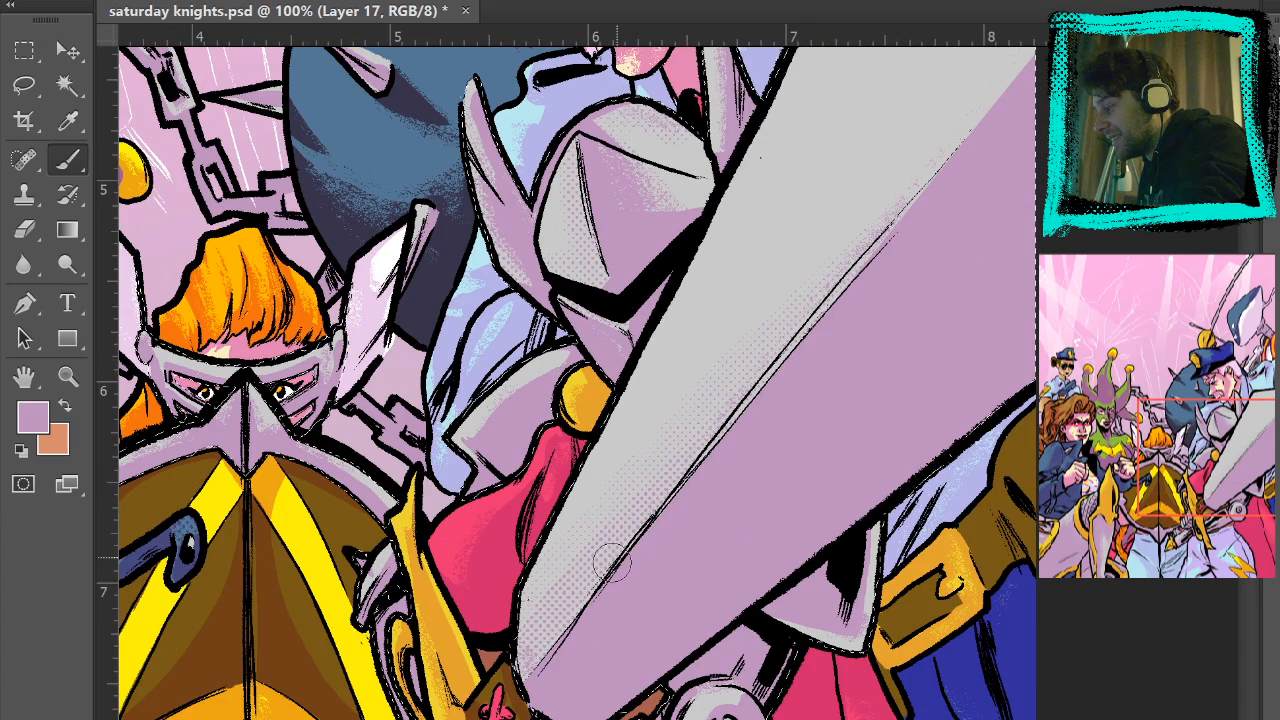
drag(894, 204, 786, 423)
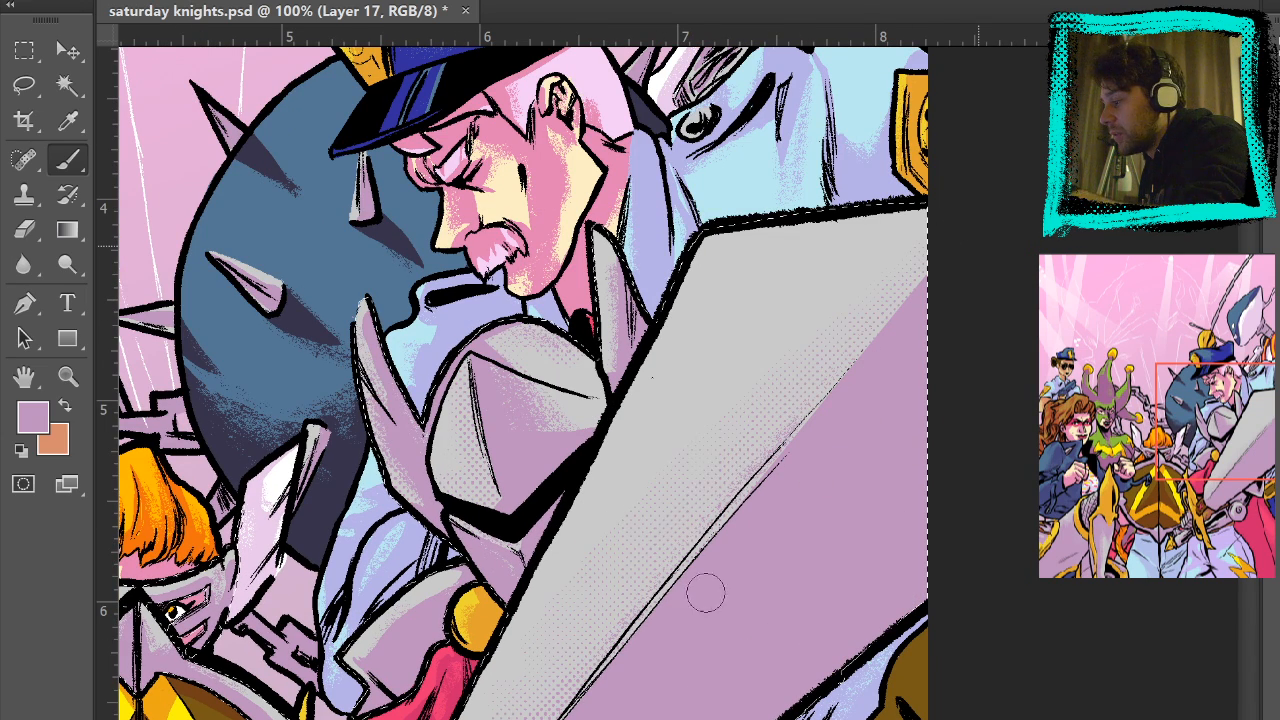
drag(613, 597, 814, 340)
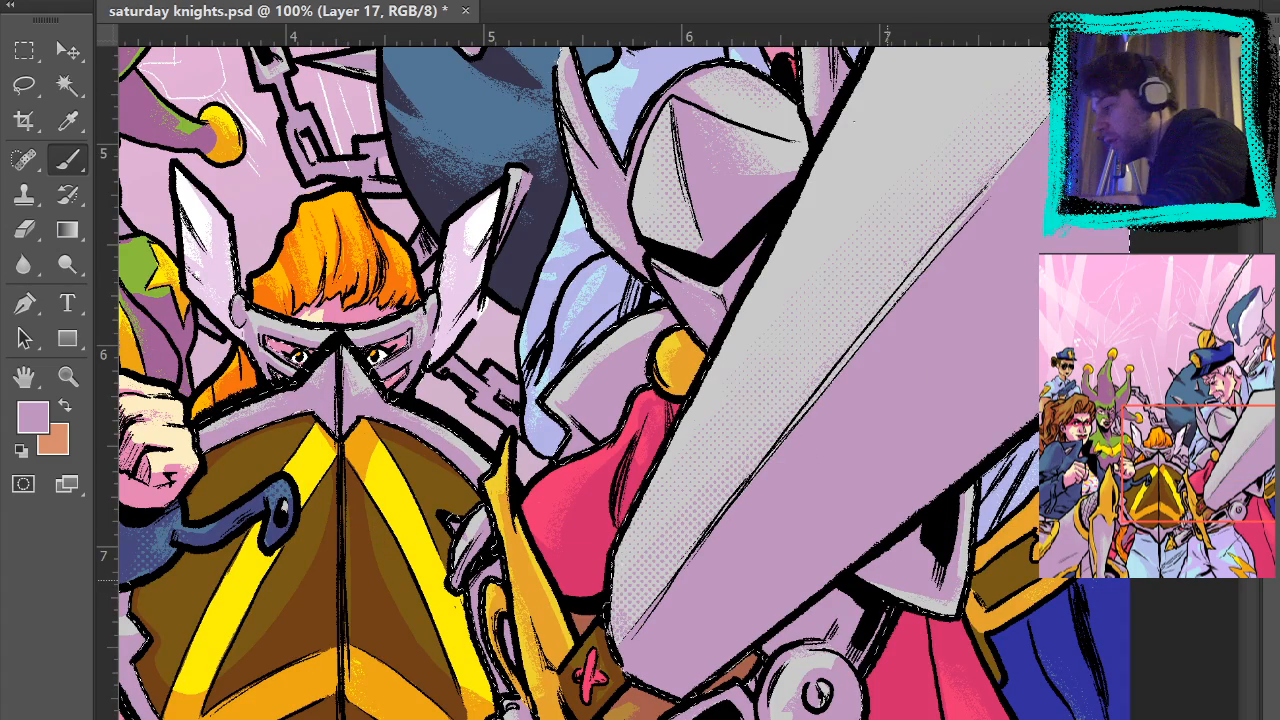
drag(843, 698, 859, 600)
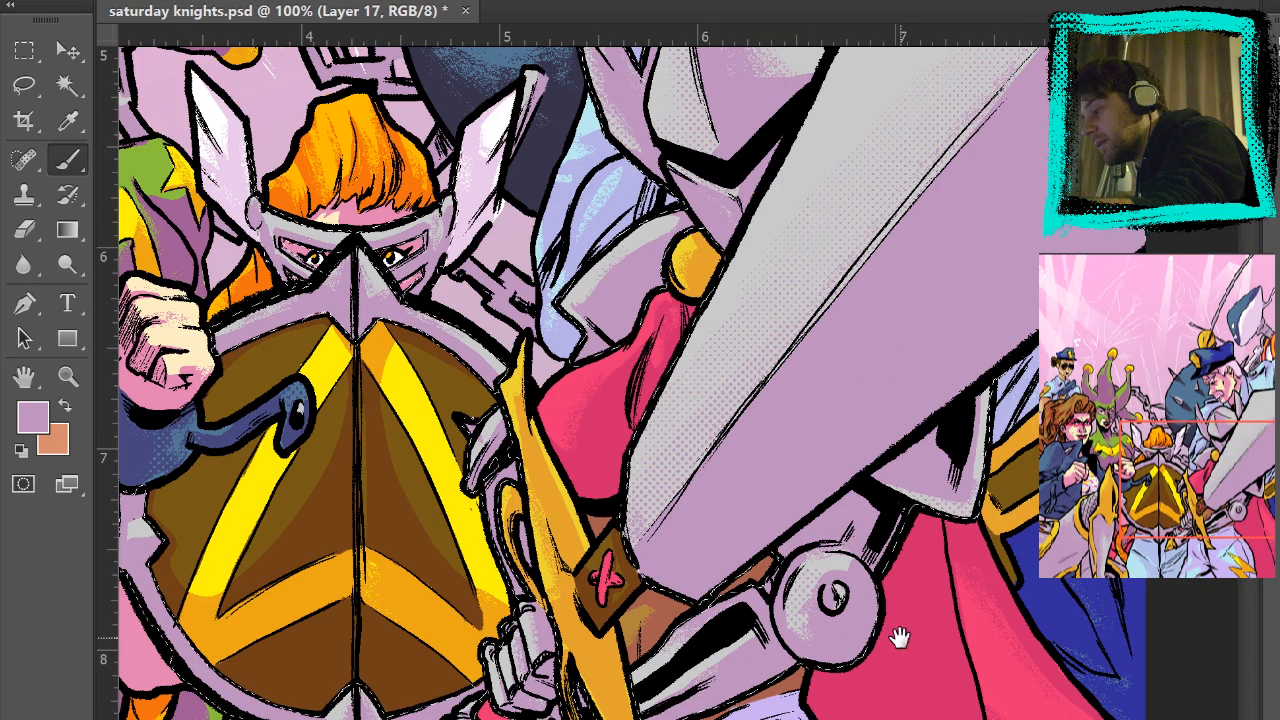
drag(894, 640, 912, 596)
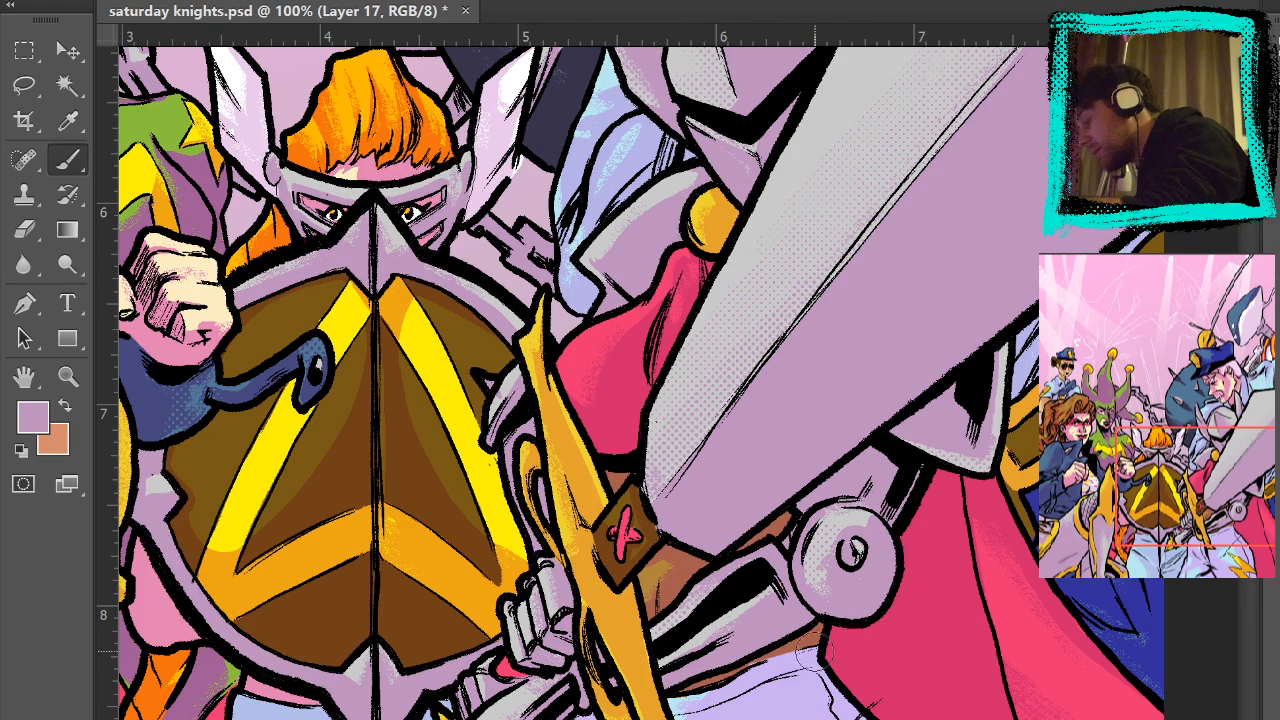
key(ctrl+h)
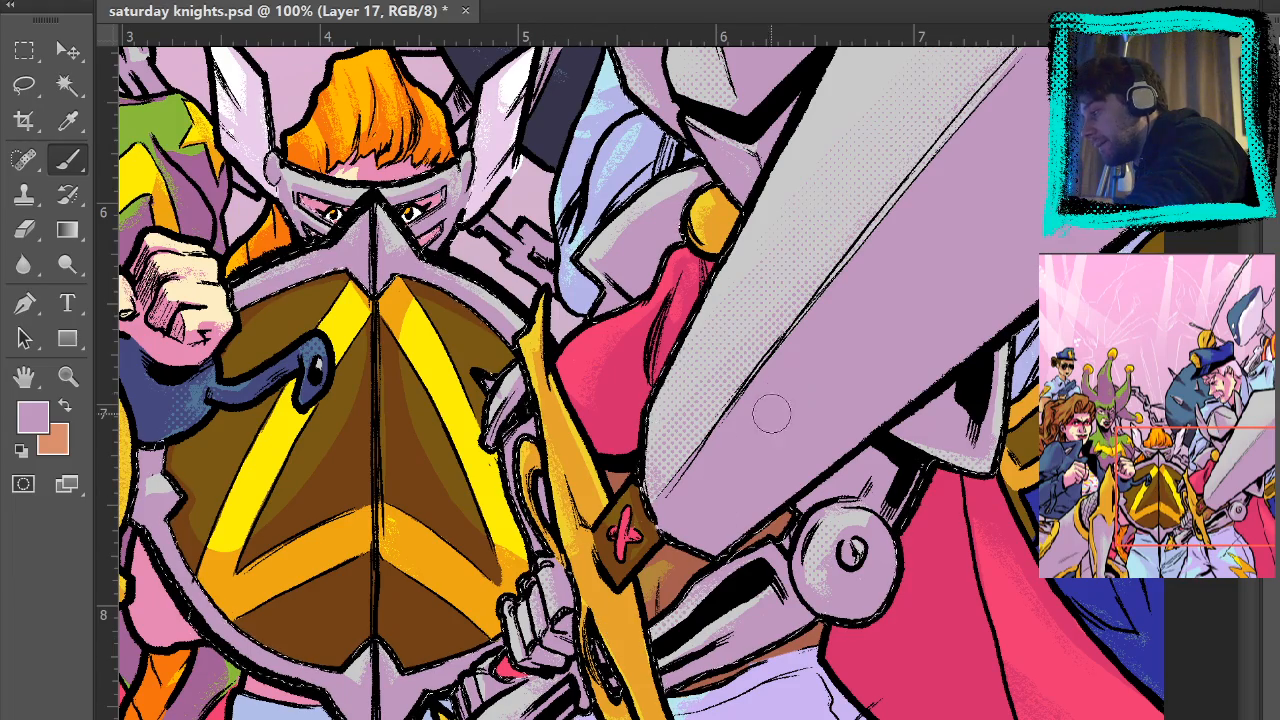
- Sample the blade's light grey and brush halftone dots on Layer 21 copy over the shoulder plate and the blade's lower lilac edge
drag(772, 470, 775, 189)
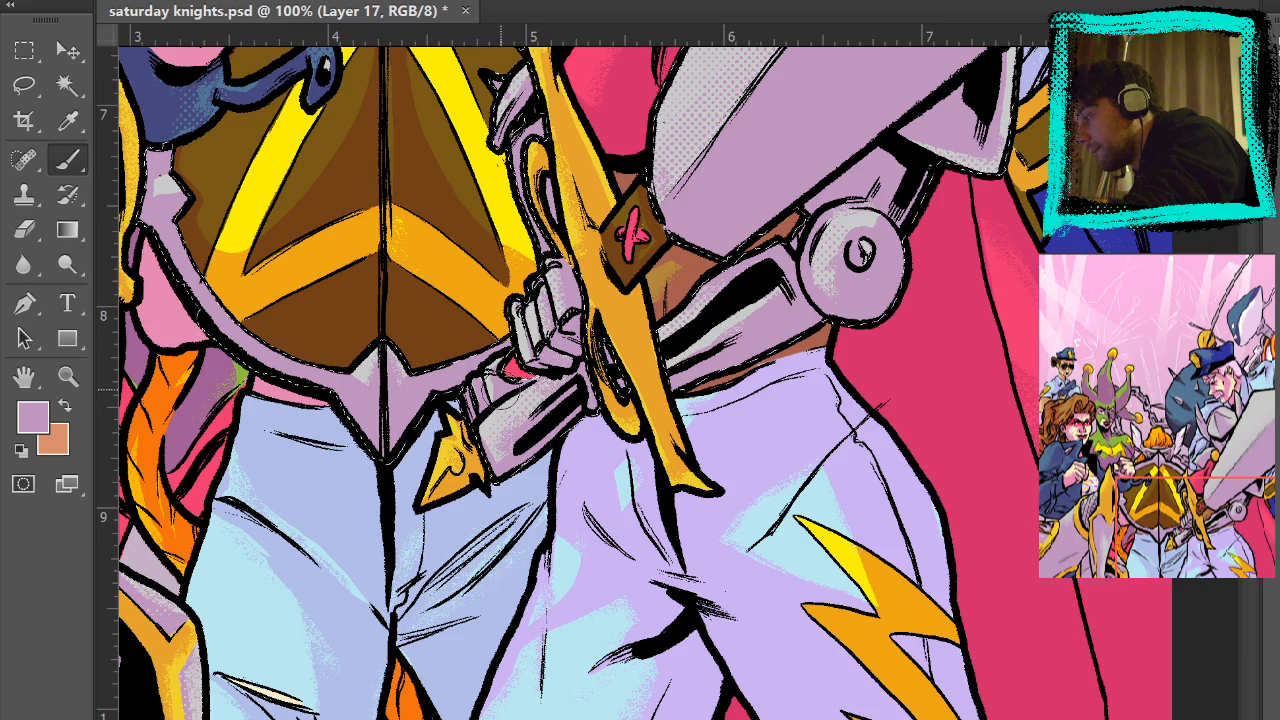
drag(948, 206, 777, 600)
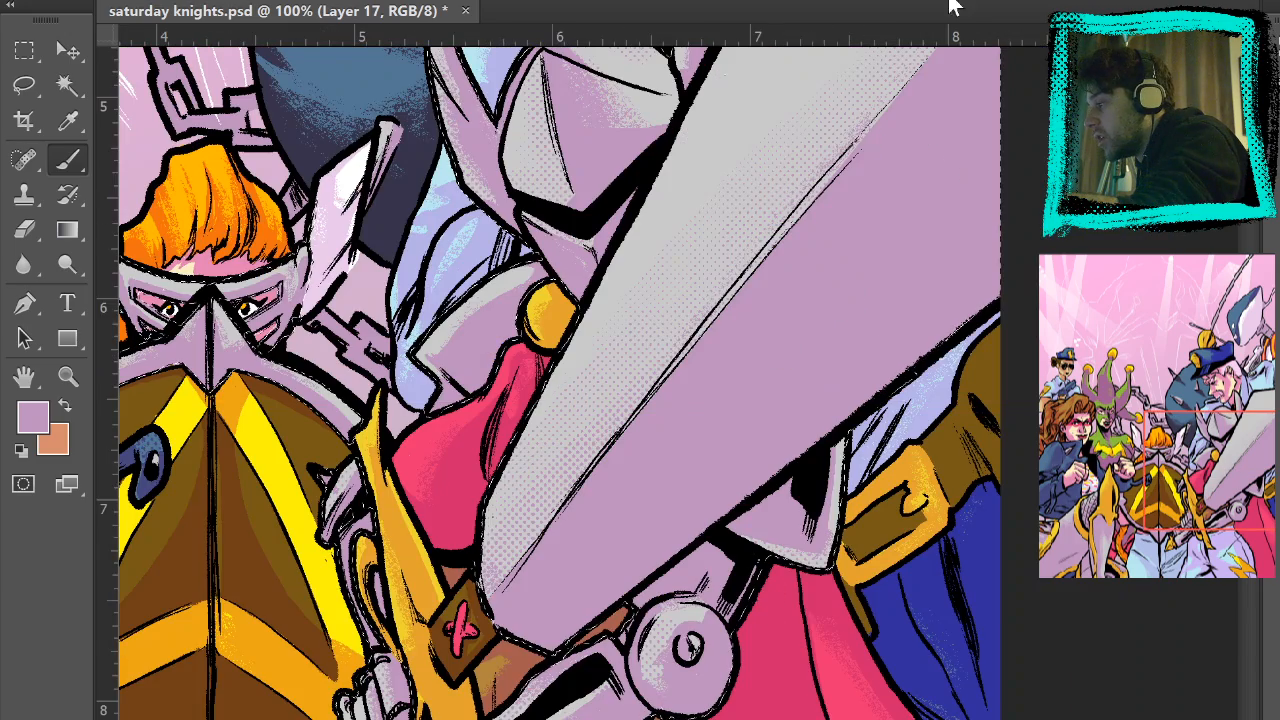
drag(911, 112, 1011, 371)
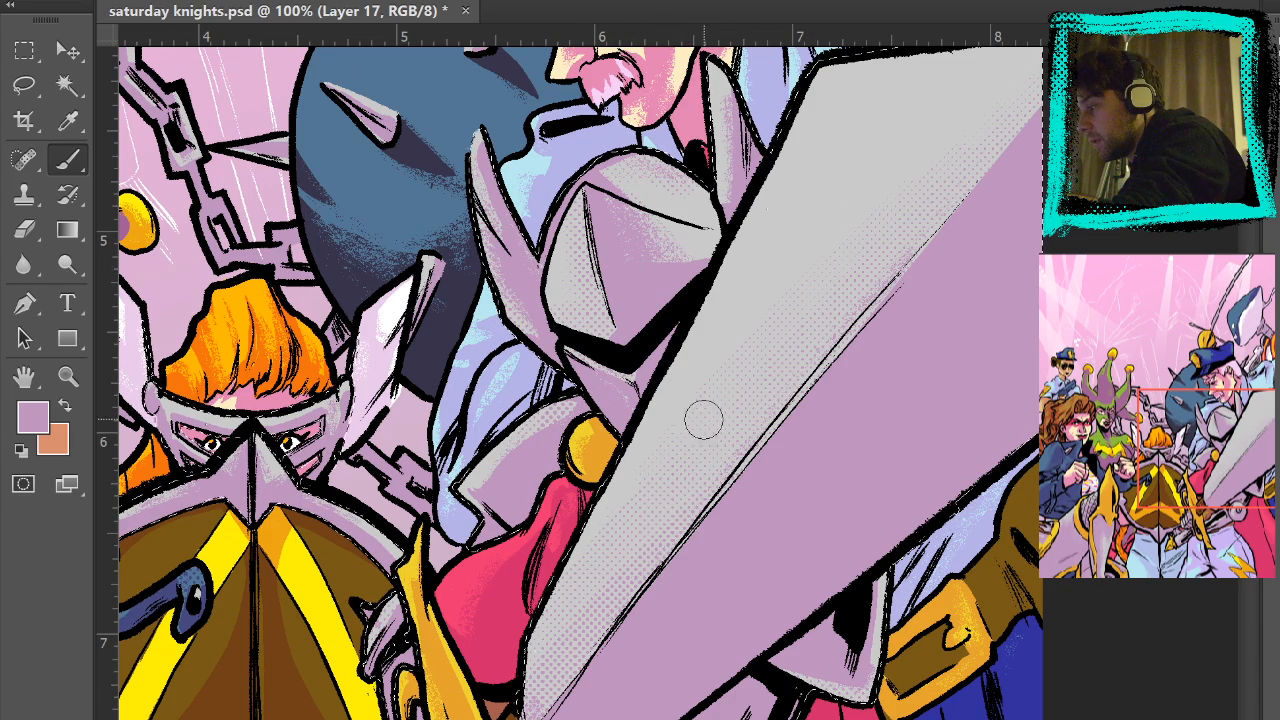
alt+click(654, 229)
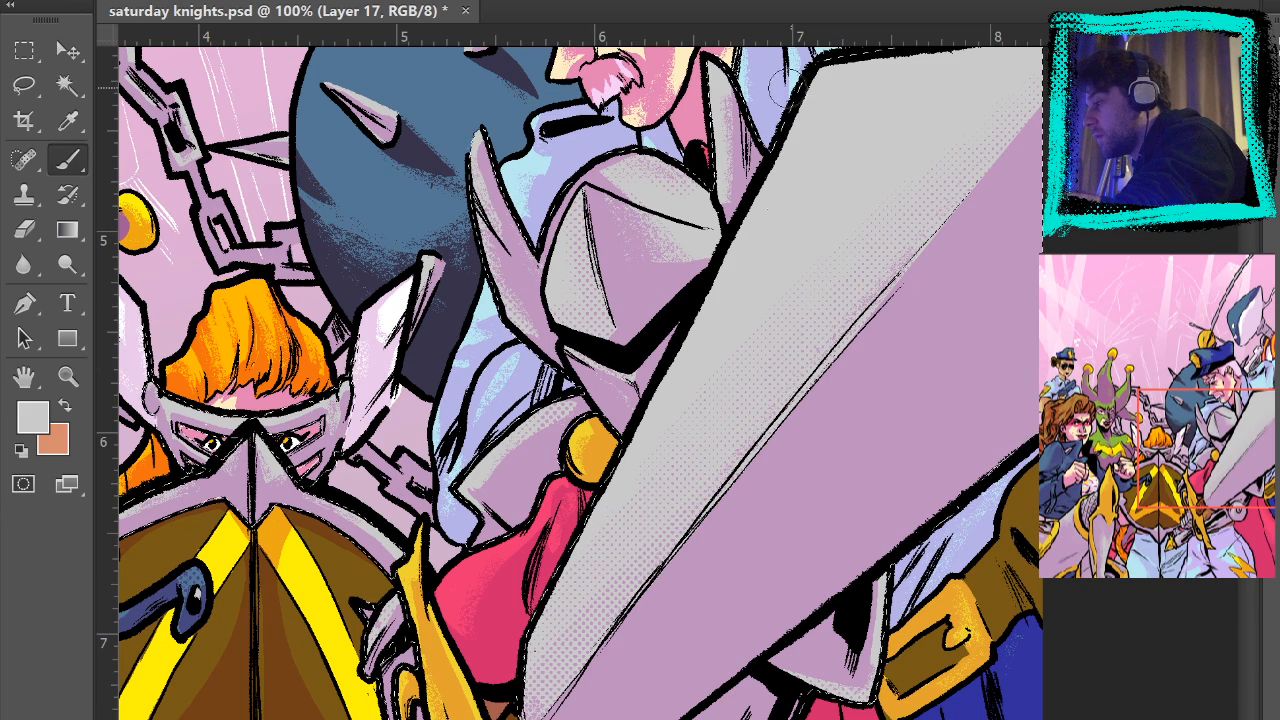
key(alt+bracketright)
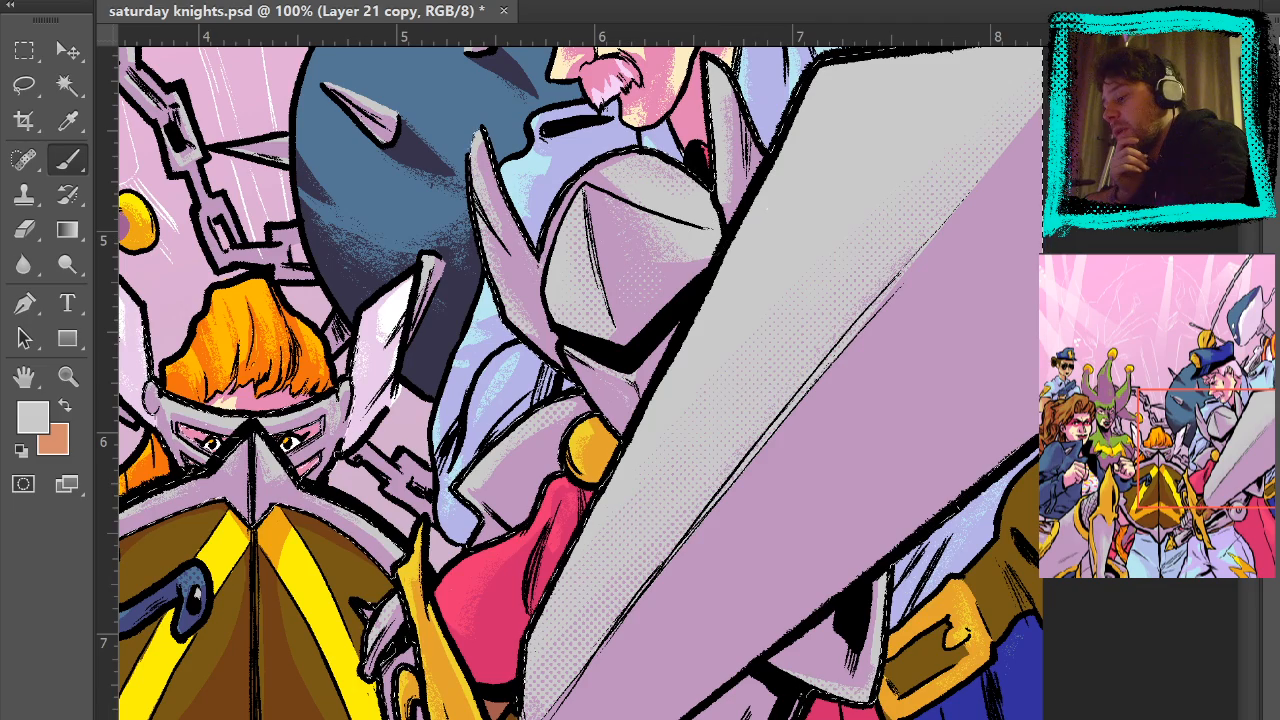
key(ctrl+comma)
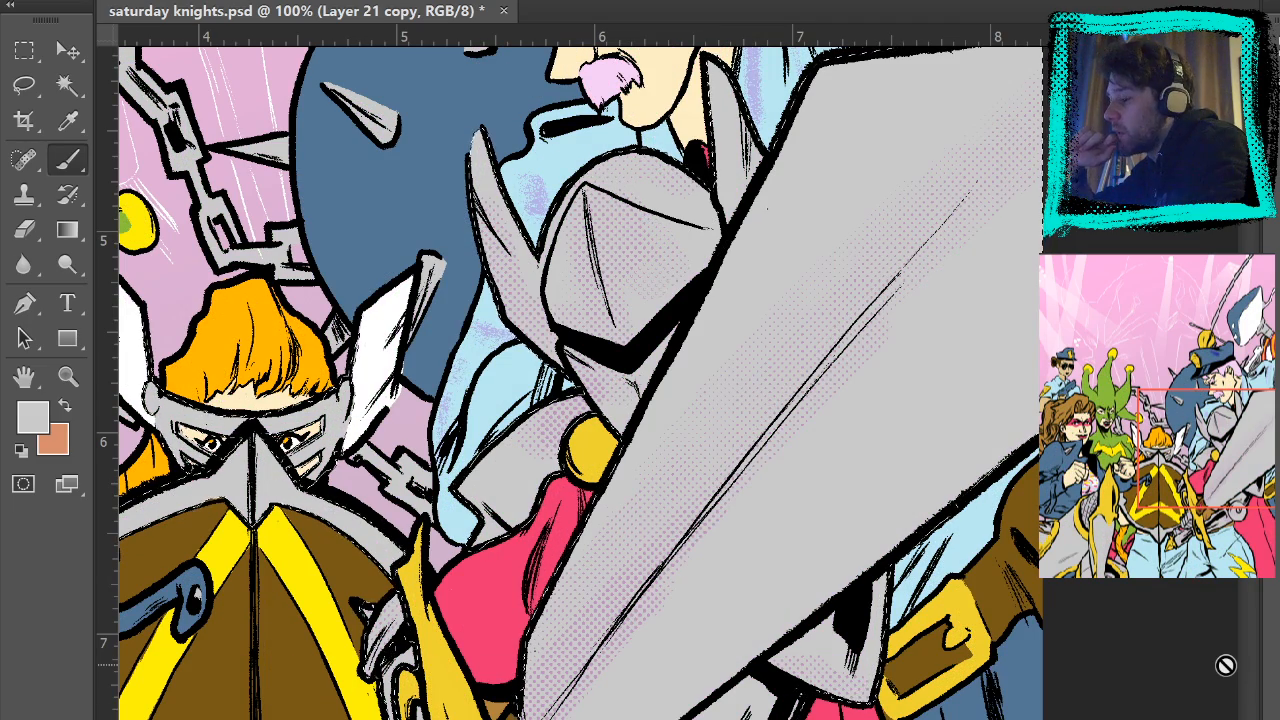
key(ctrl+comma)
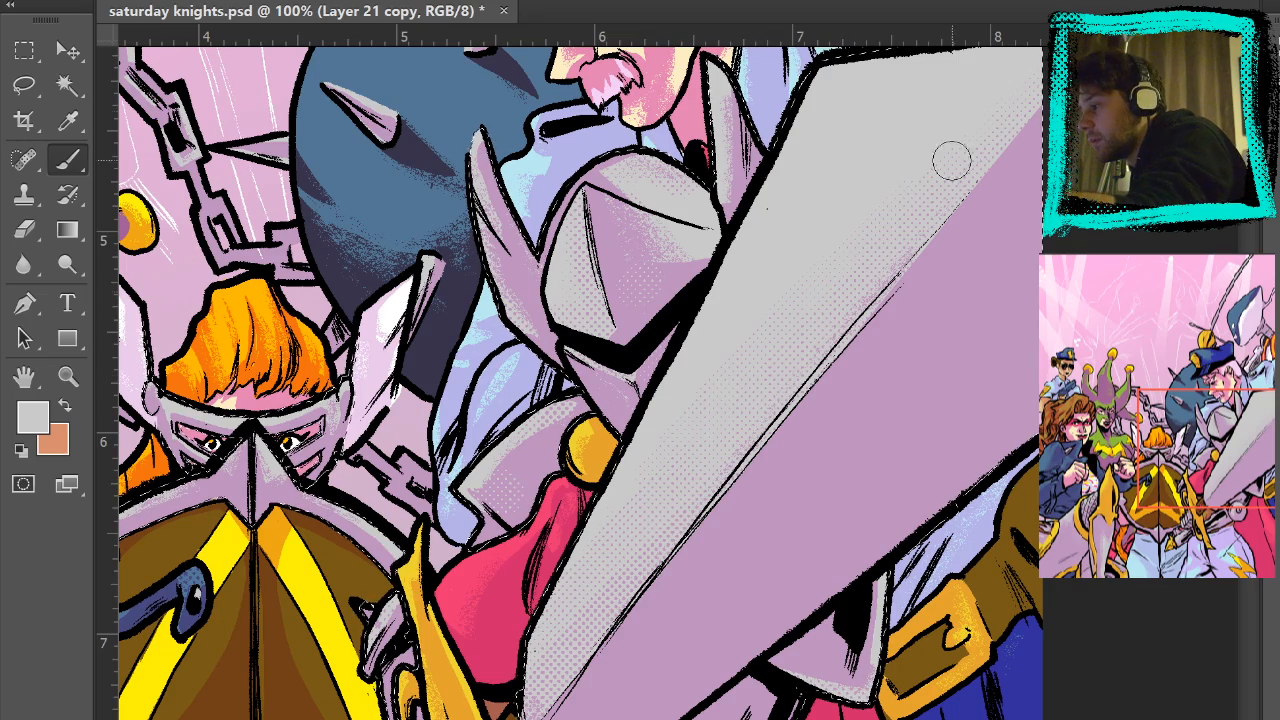
drag(806, 398, 766, 240)
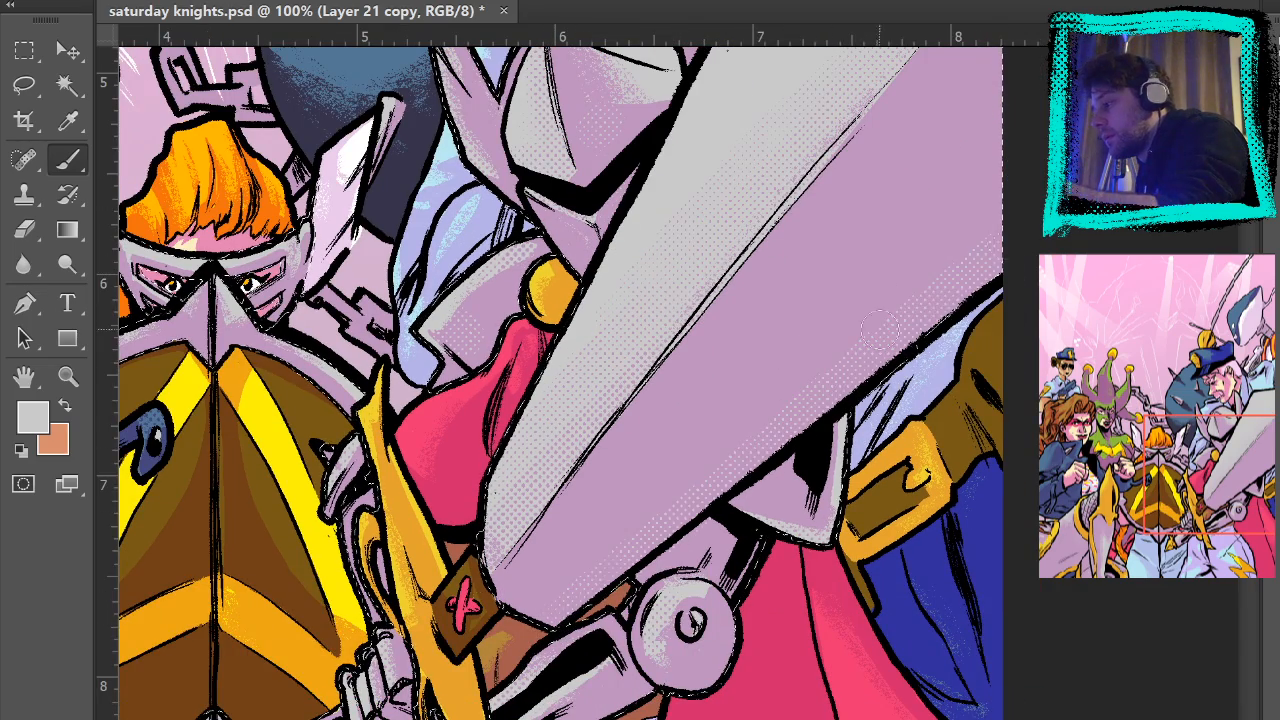
drag(1025, 251, 1003, 403)
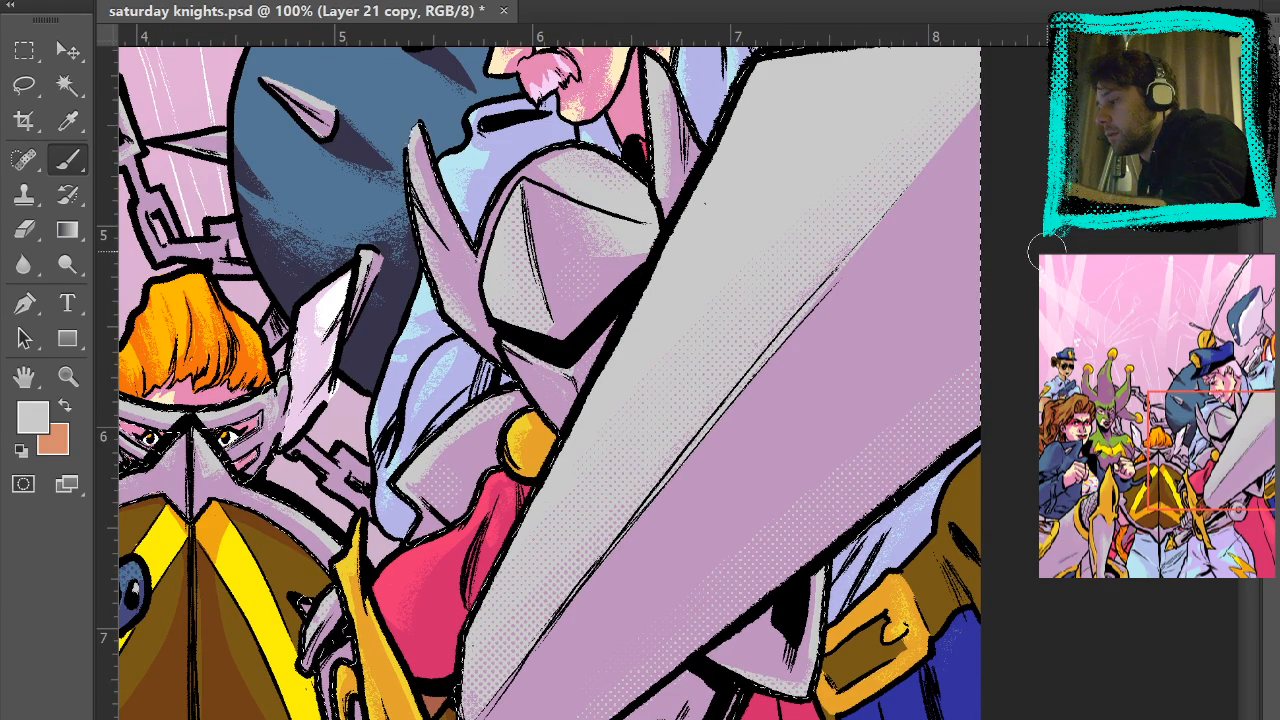
- Brush light grey halftone dots onto the round joint of the arm armour beneath the large blade
key(ctrl+0)
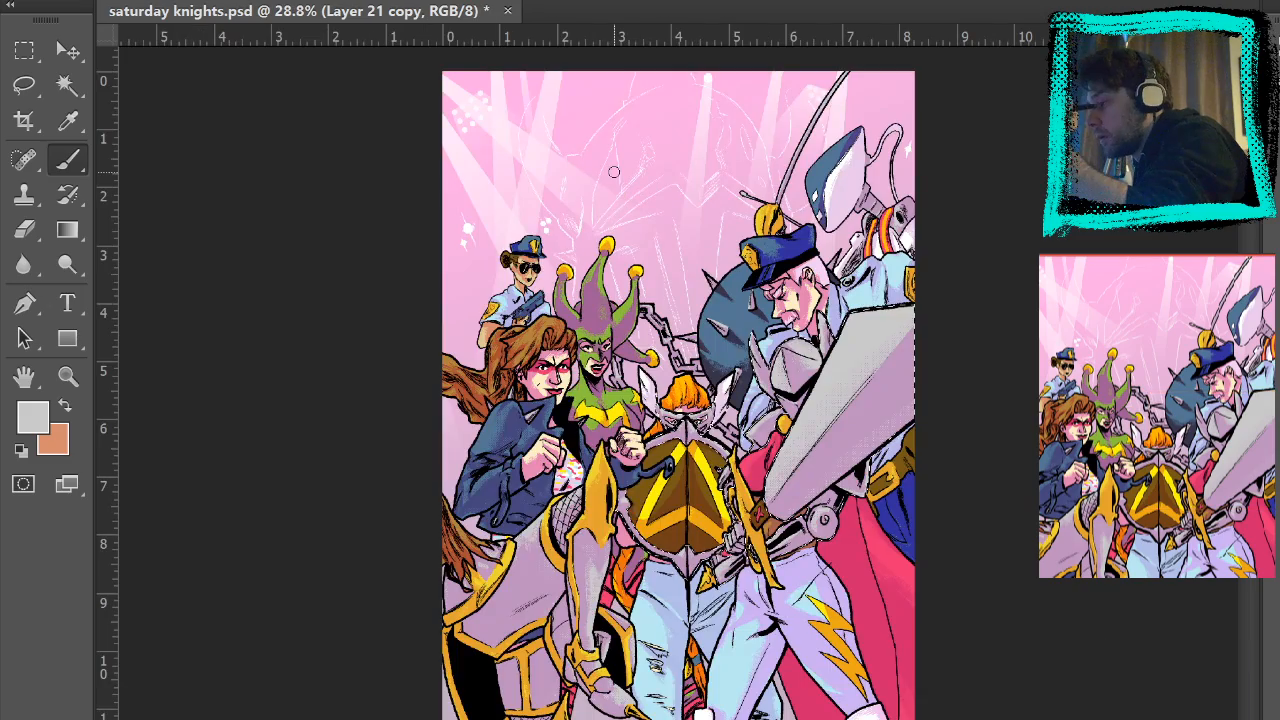
key(z)
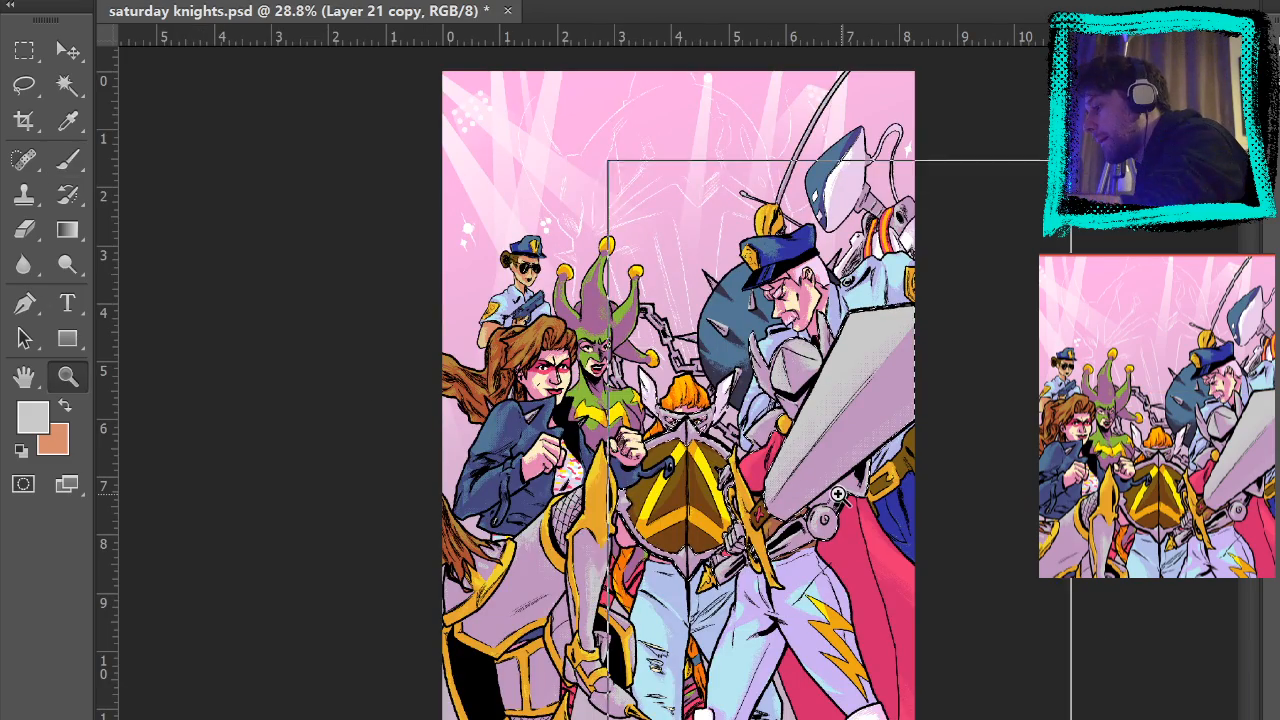
click(826, 495)
click(826, 495)
click(888, 567)
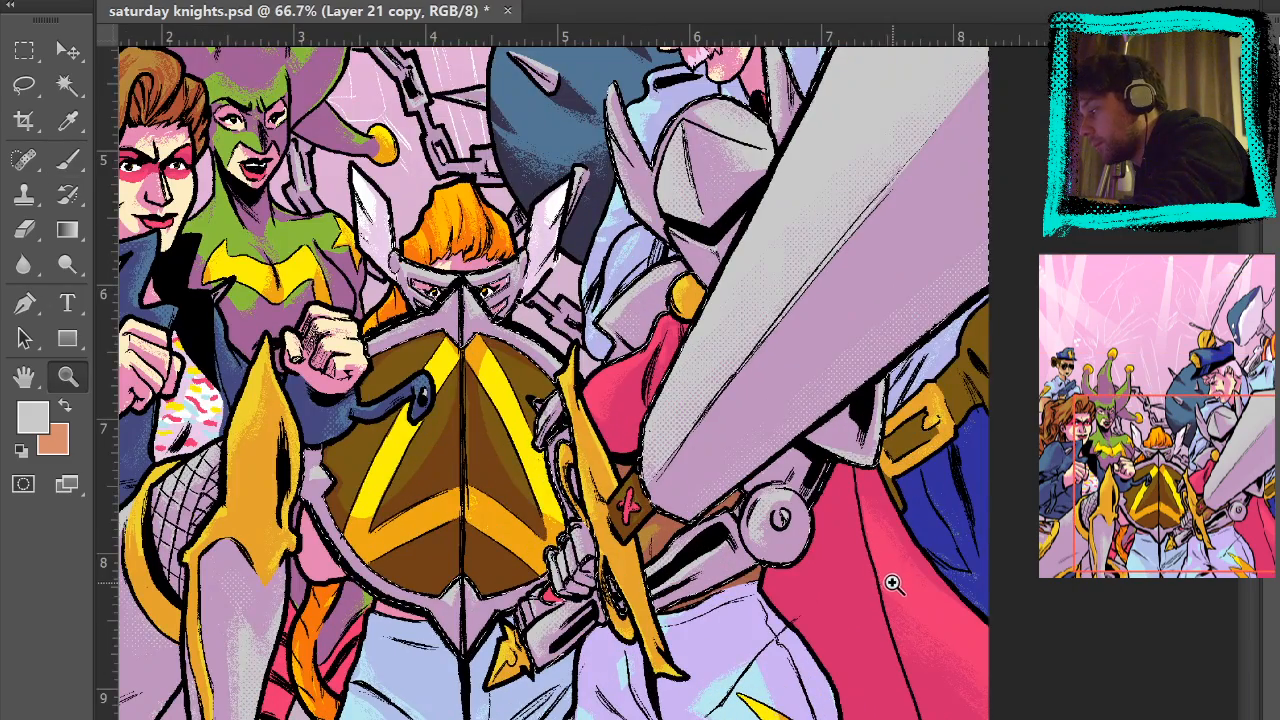
click(851, 569)
key(b)
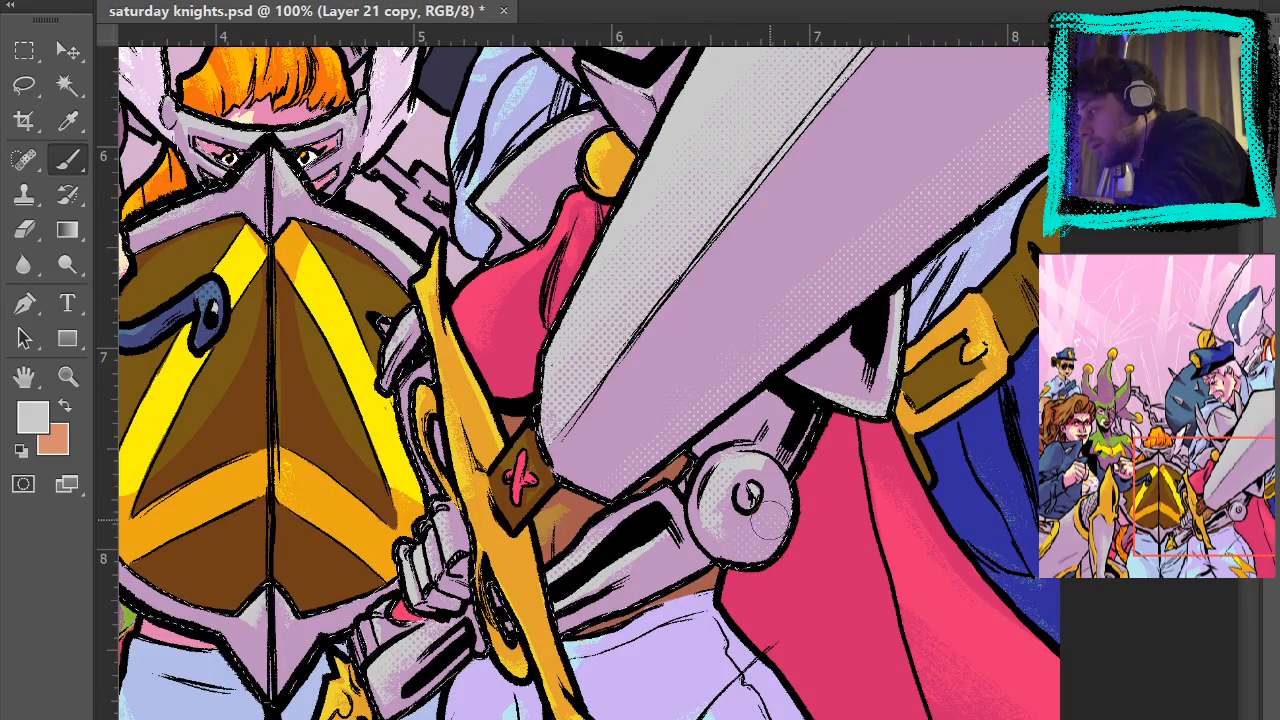
drag(724, 574, 727, 207)
drag(809, 354, 851, 631)
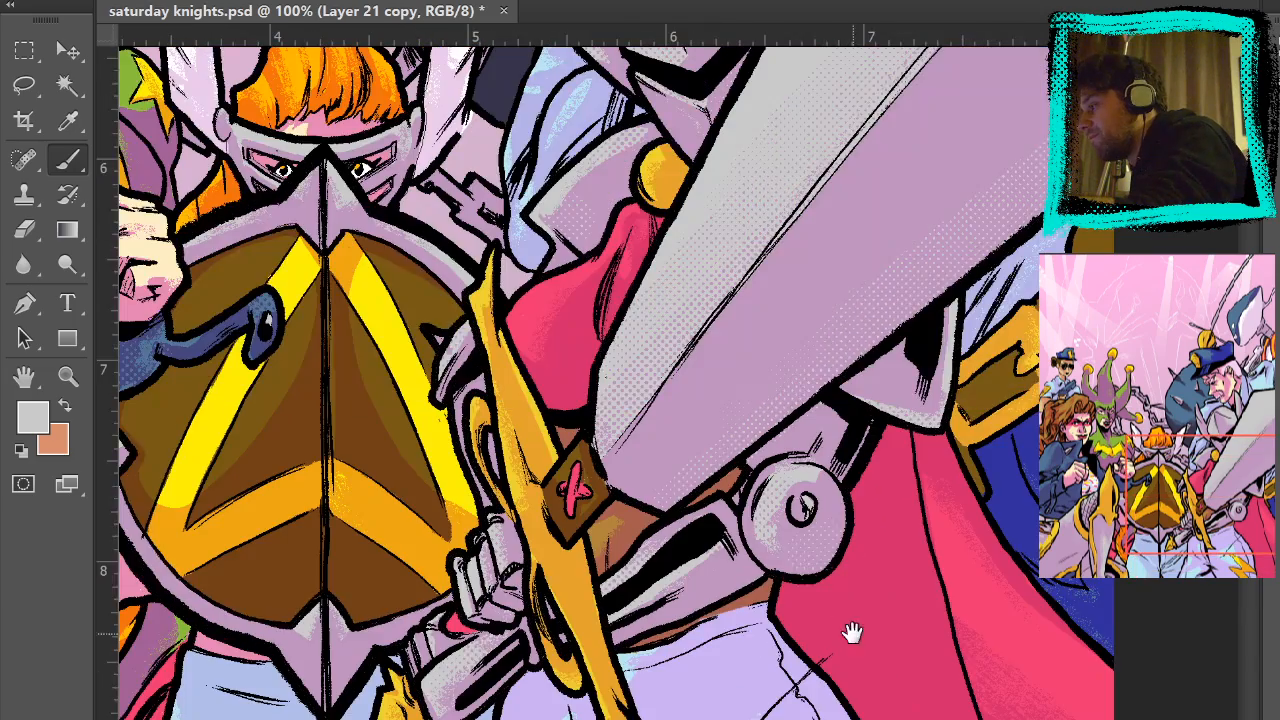
- Sample the armour's lilac and brush shading over the shield rim's upper peak and lower point
drag(869, 283, 978, 591)
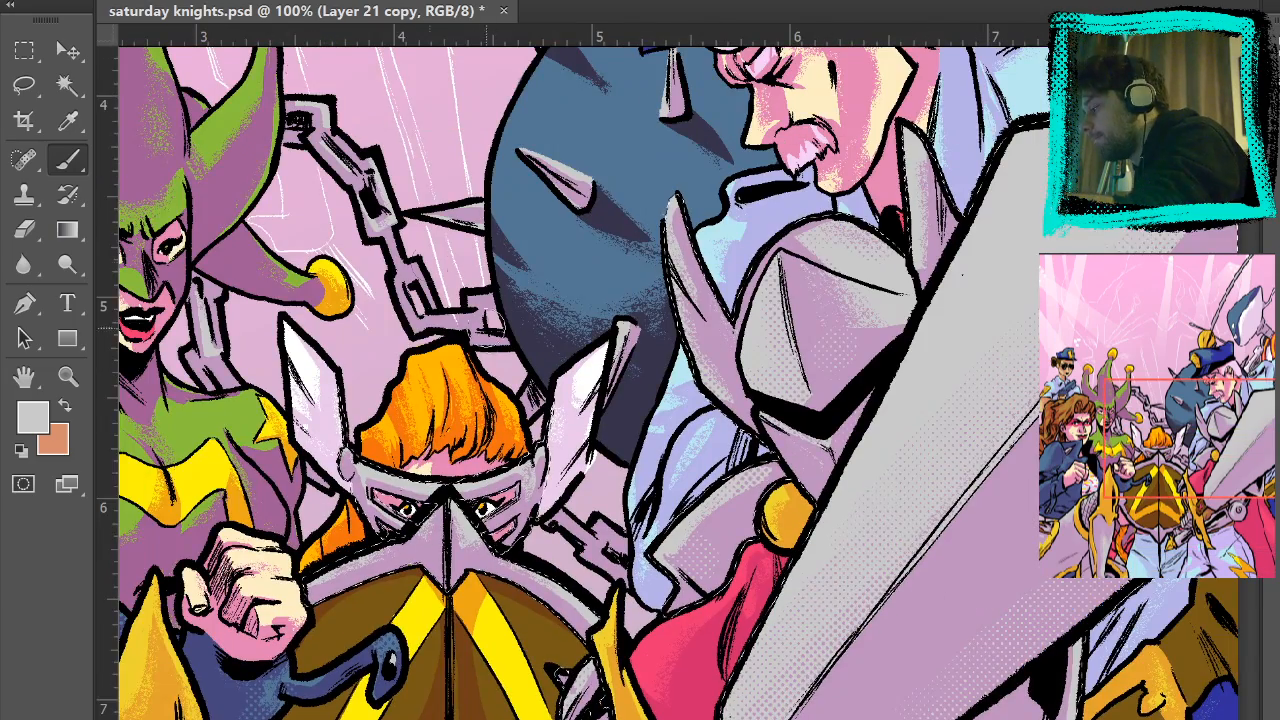
drag(492, 549, 482, 515)
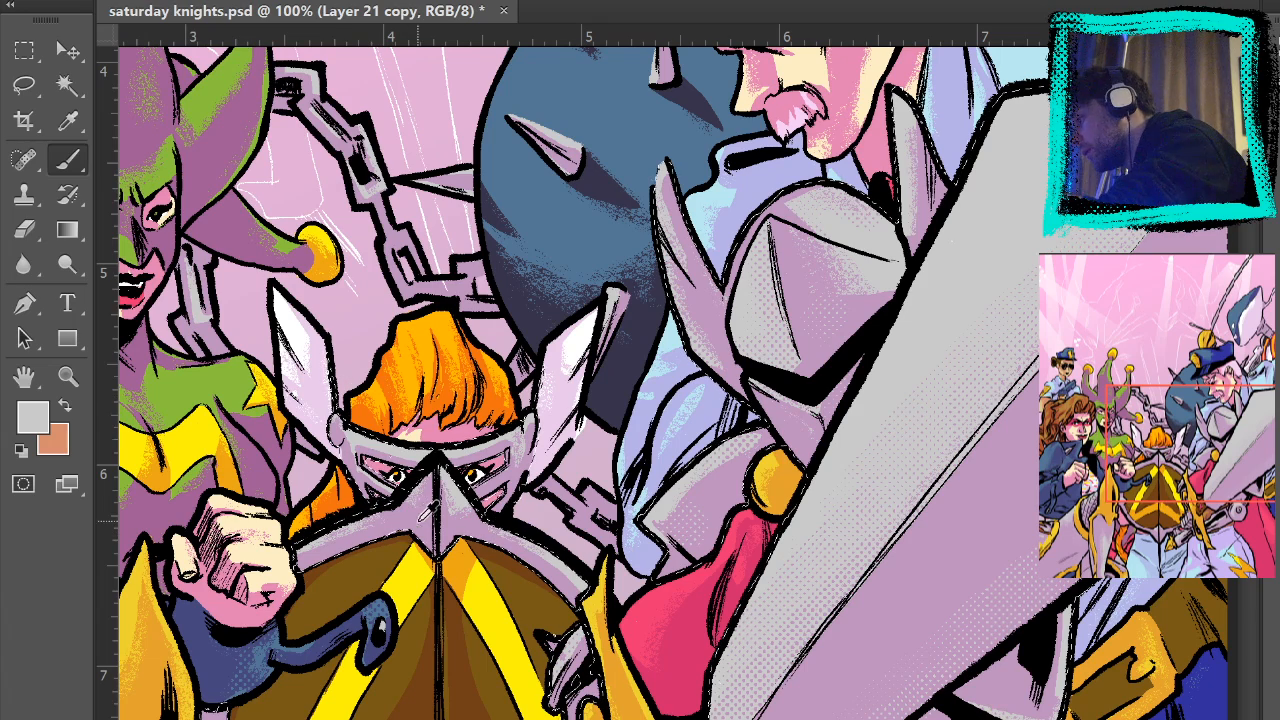
alt+click(413, 492)
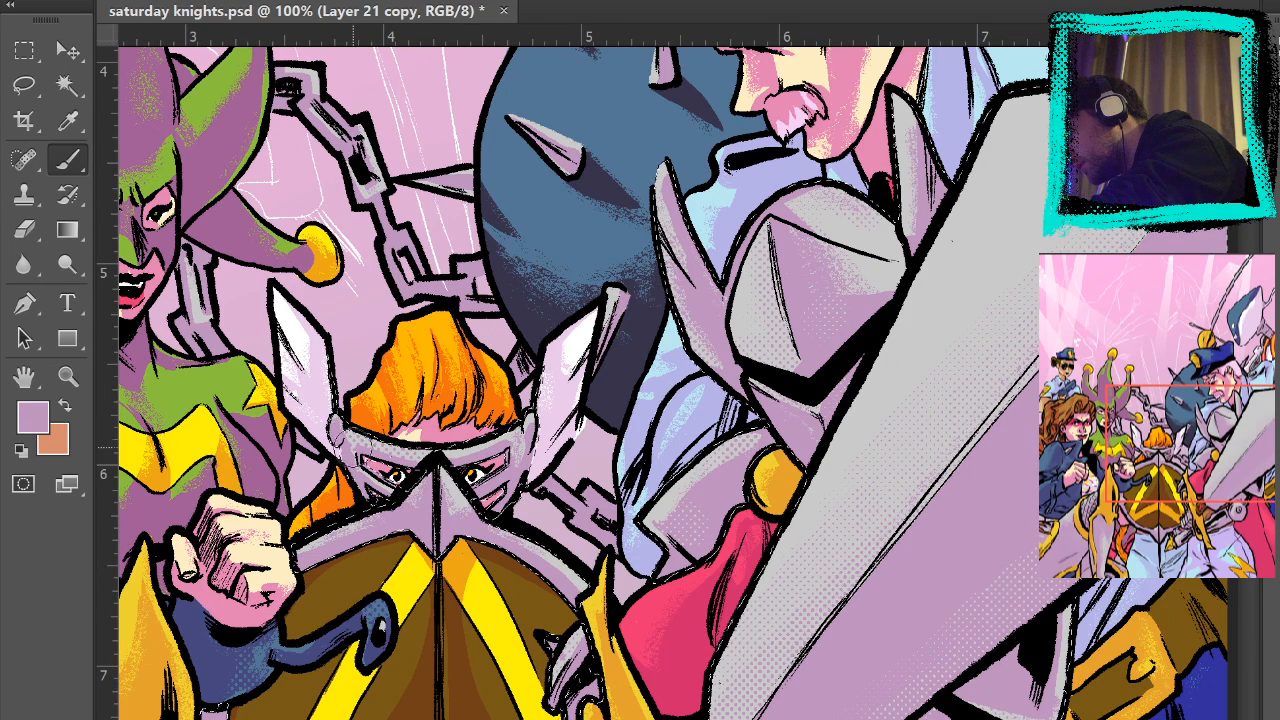
drag(461, 497, 467, 461)
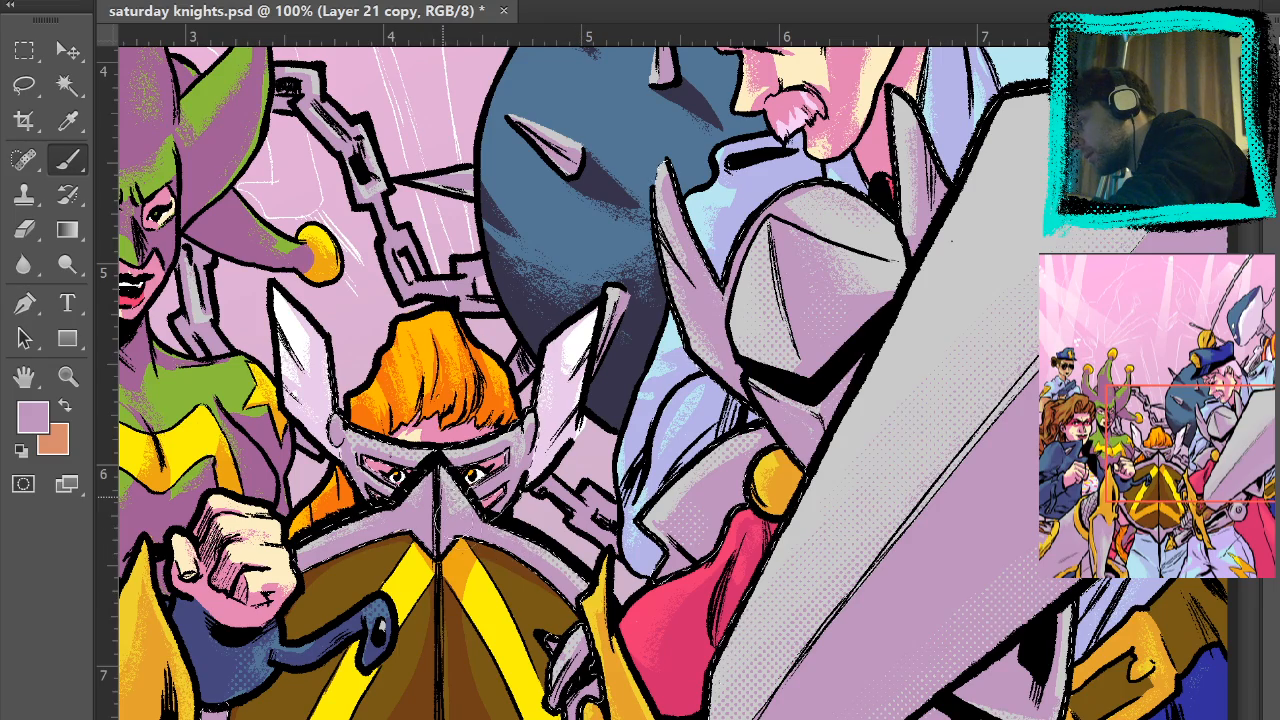
scroll(543, 537, down, 5)
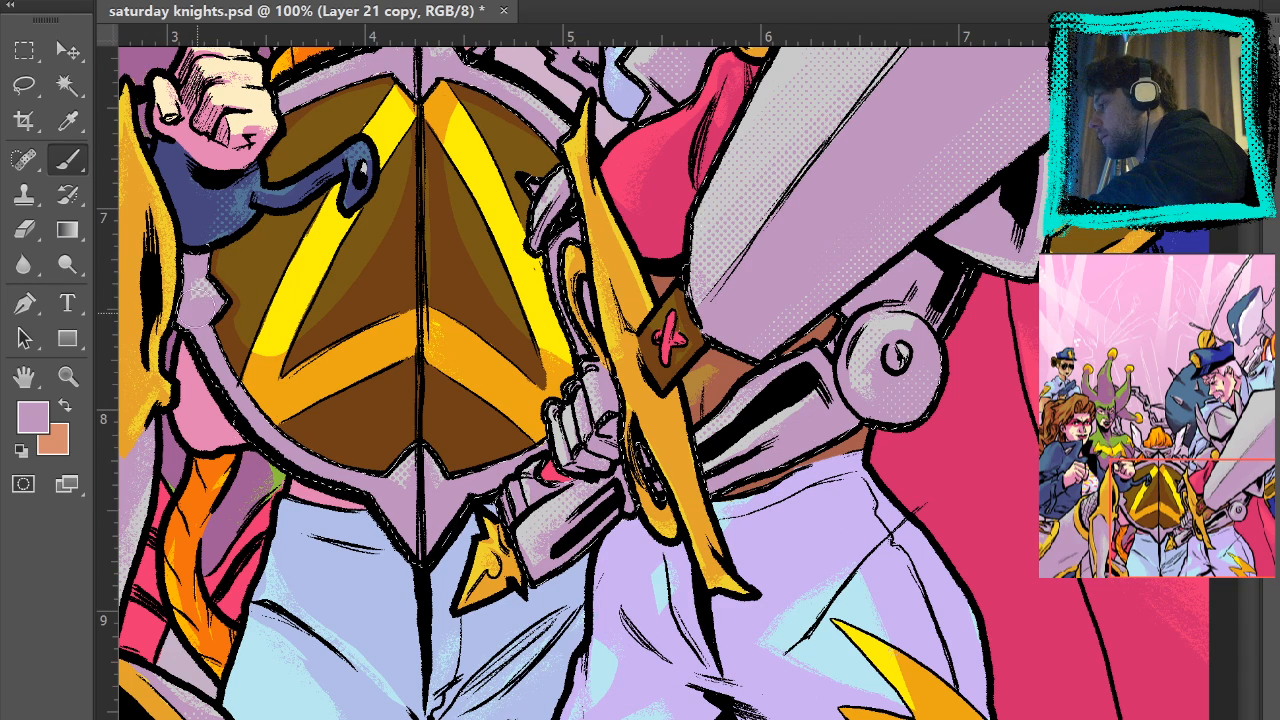
drag(600, 200, 662, 428)
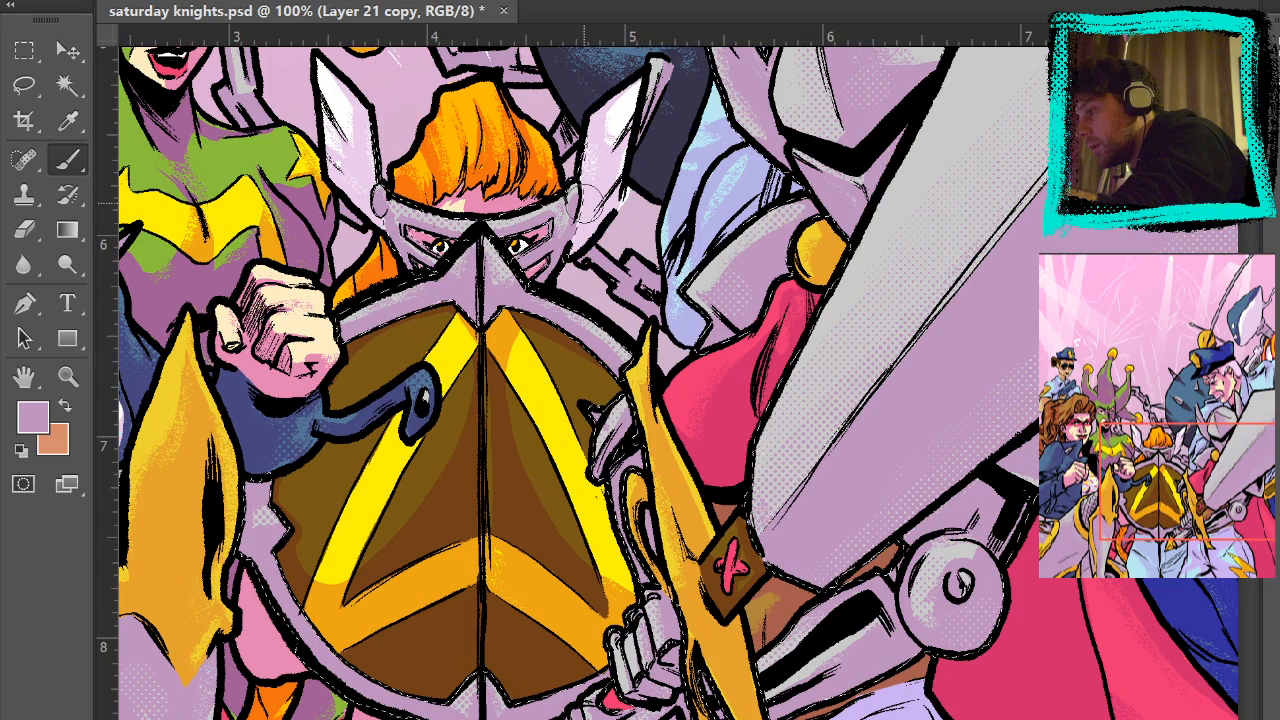
- Sample the blade's light grey and brush halftone highlights along the shield's rim
alt+click(954, 125)
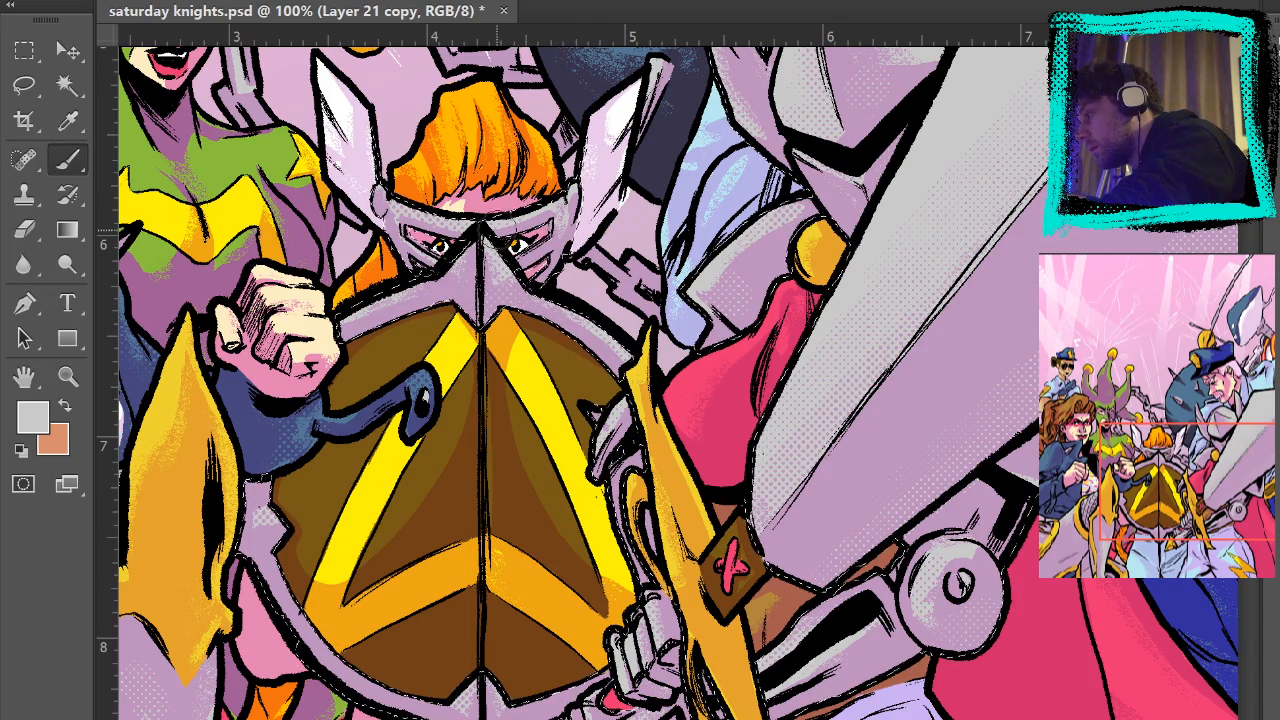
drag(532, 551, 542, 380)
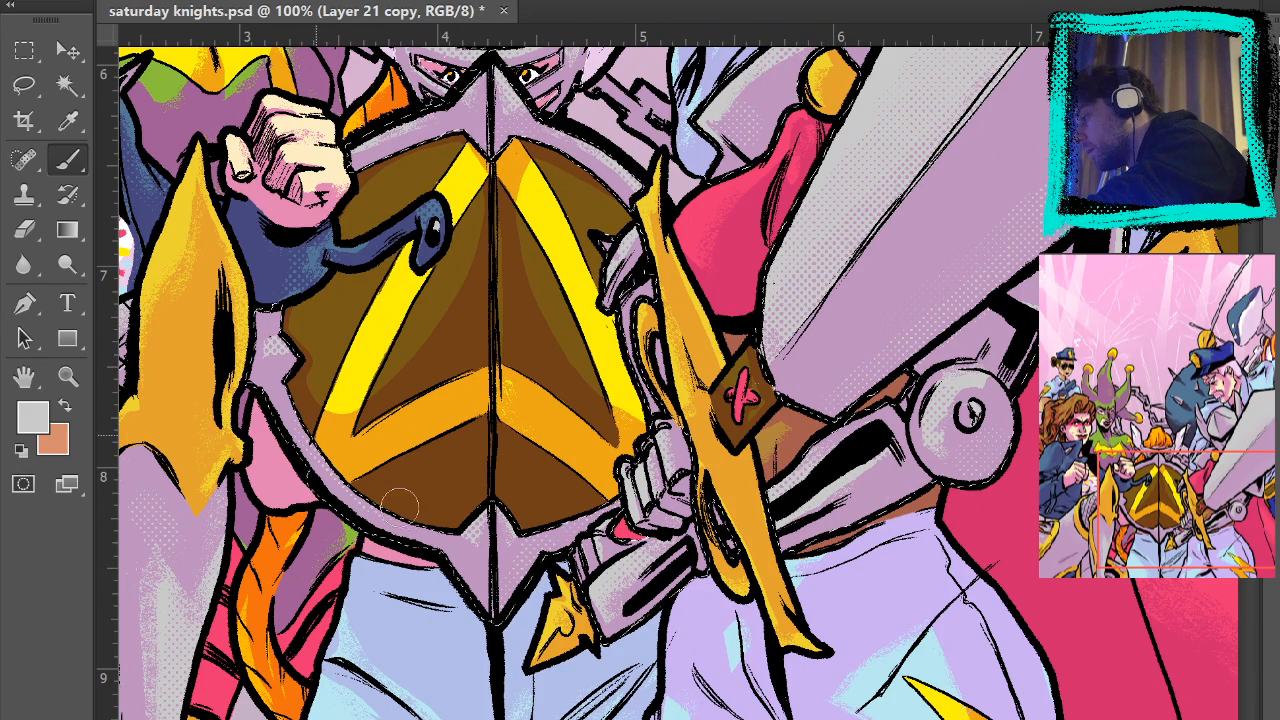
drag(563, 347, 585, 476)
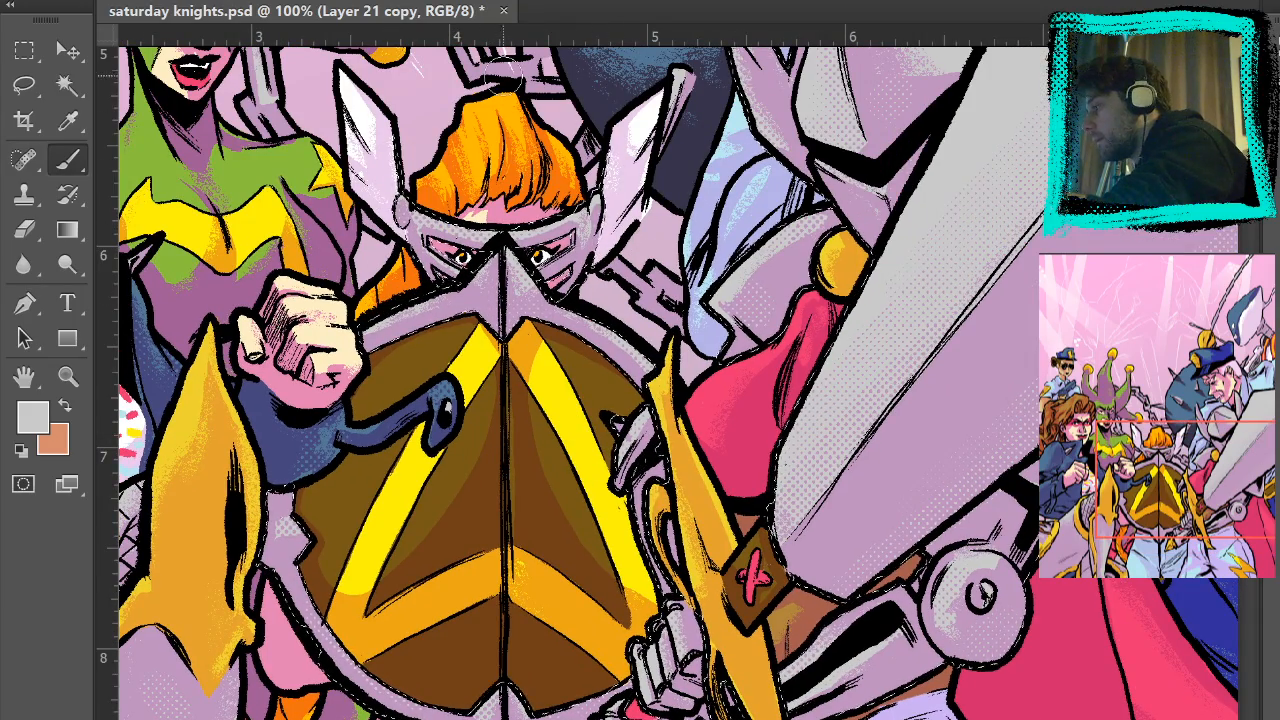
- Select the hanging chain on Layer 17 with the Magic Wand and return to Layer 21 copy with the Brush tool
click(25, 52)
drag(650, 197, 830, 497)
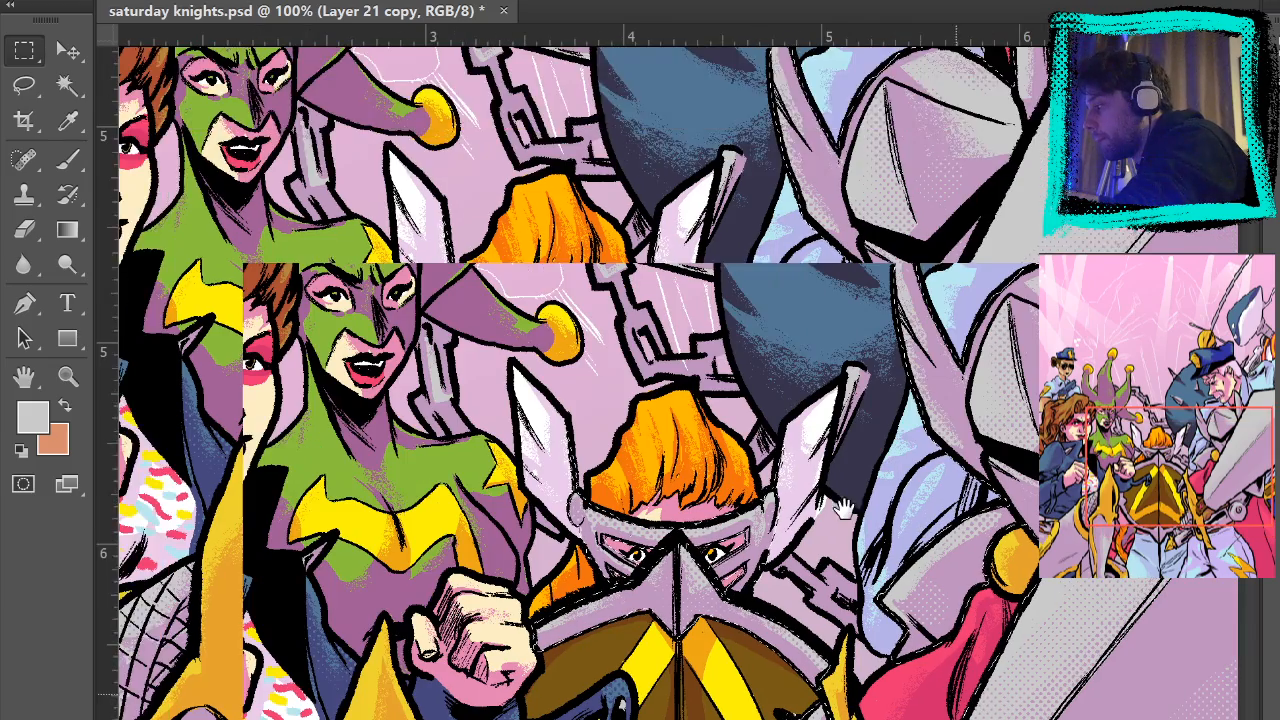
click(67, 85)
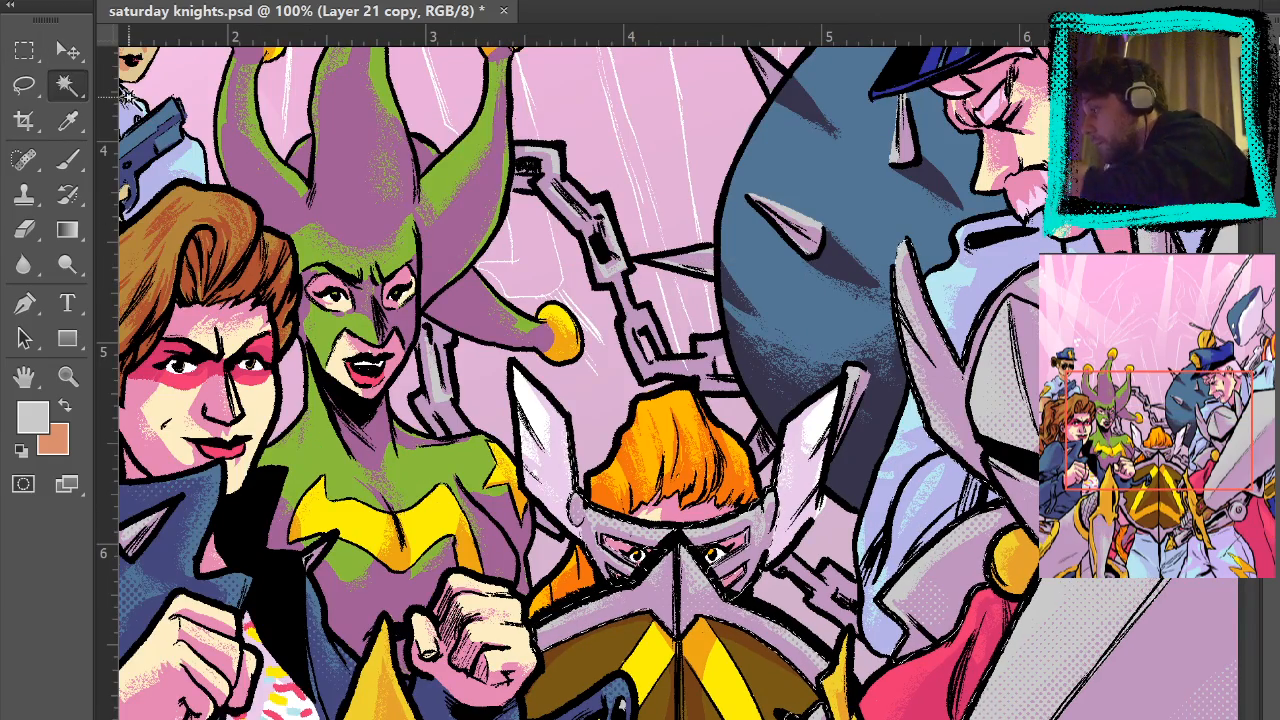
ctrl+click(671, 365)
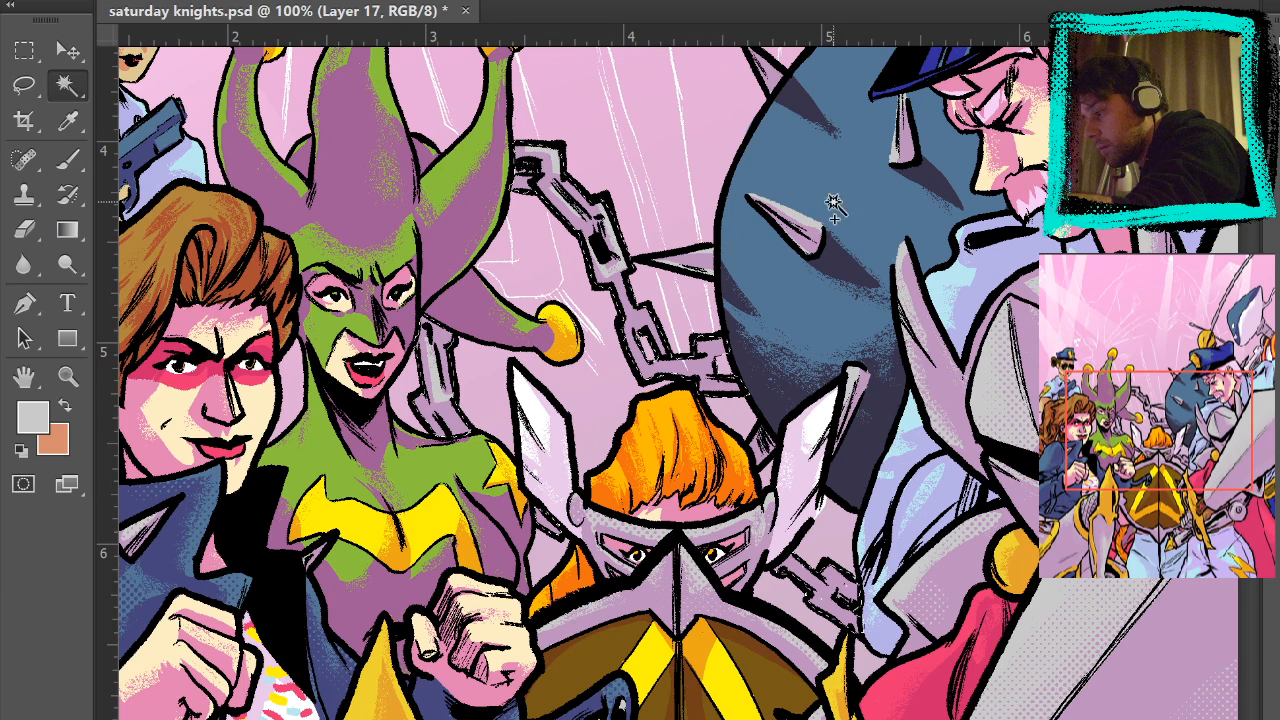
key(alt+])
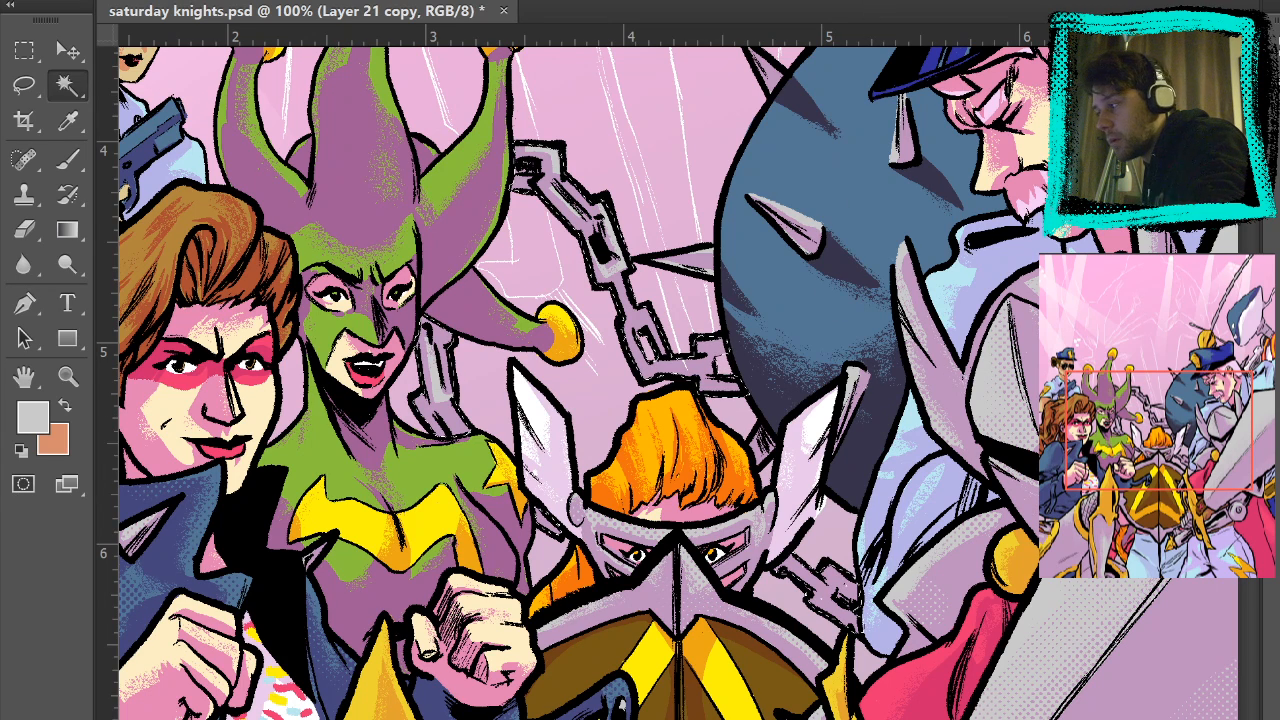
click(78, 157)
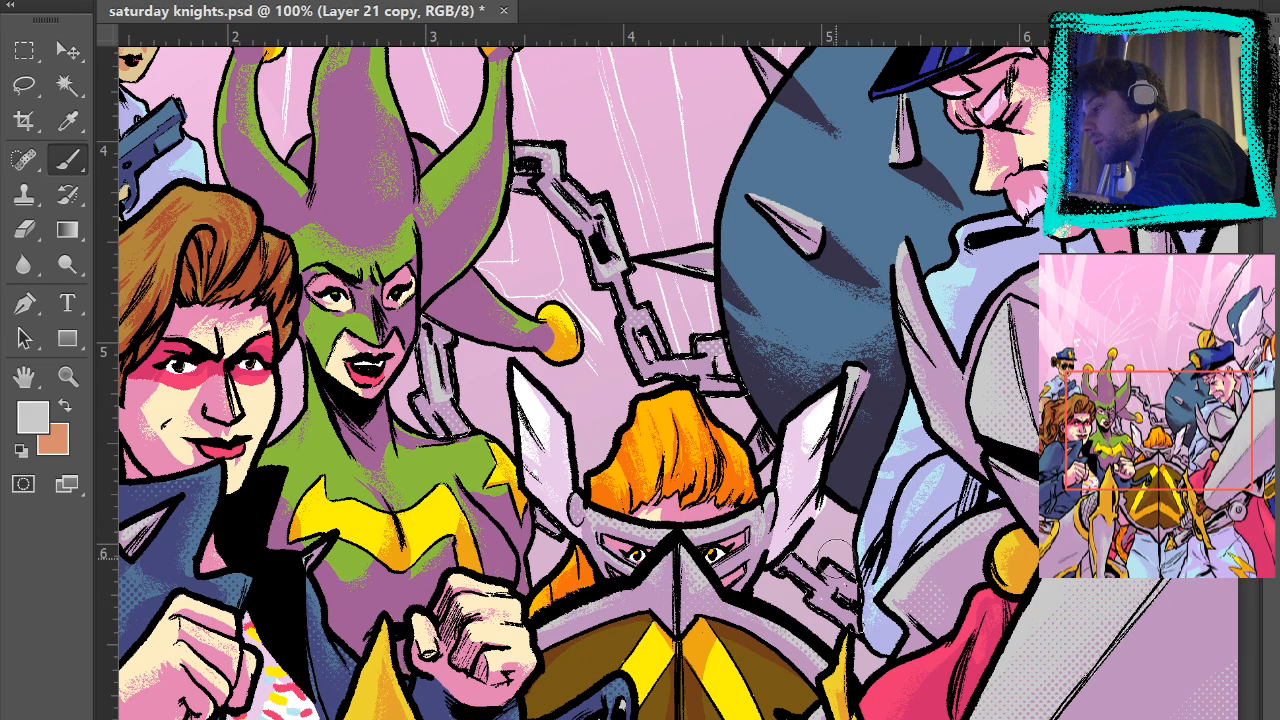
click(27, 51)
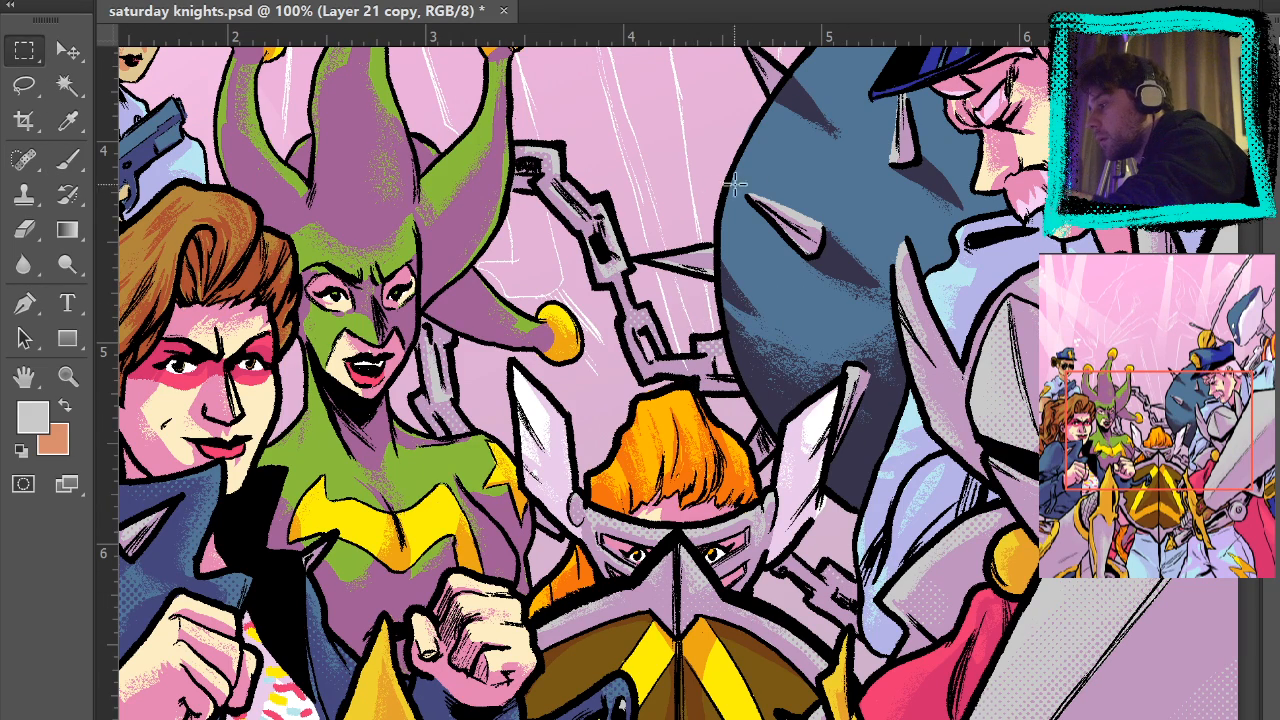
drag(695, 148, 386, 480)
drag(980, 212, 815, 375)
click(70, 88)
click(495, 300)
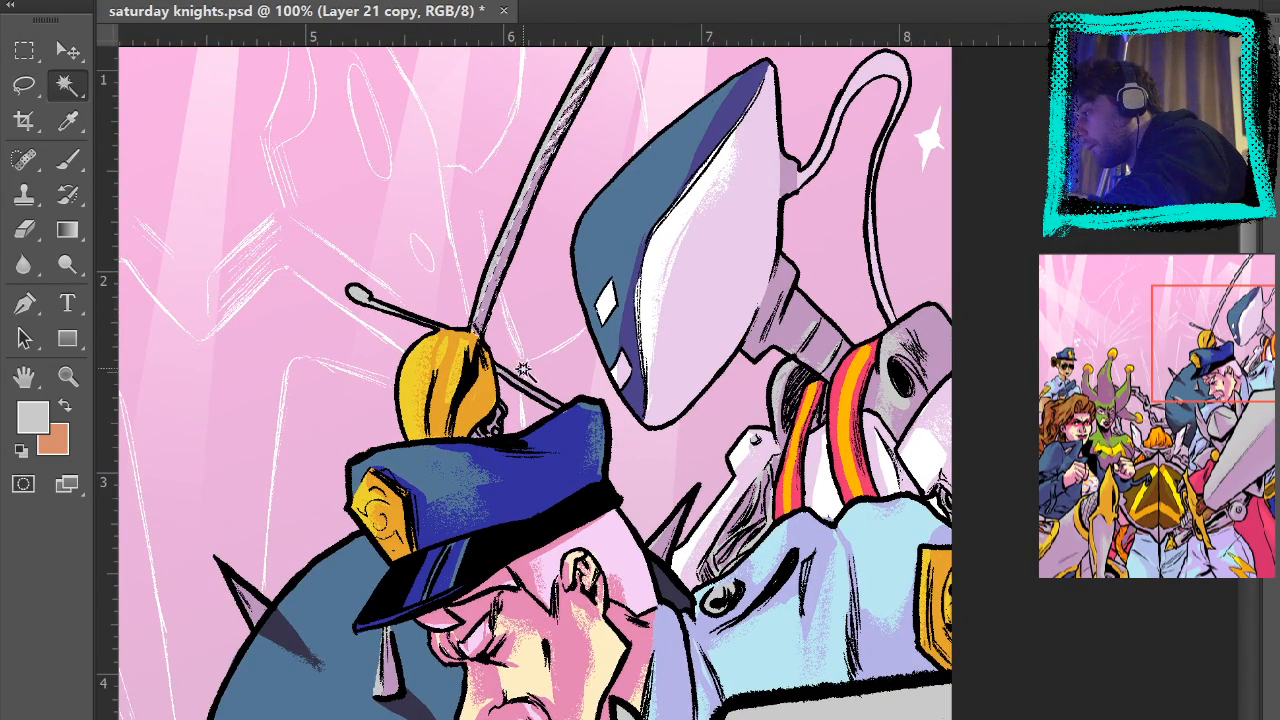
shift+click(530, 392)
key(ctrl+z)
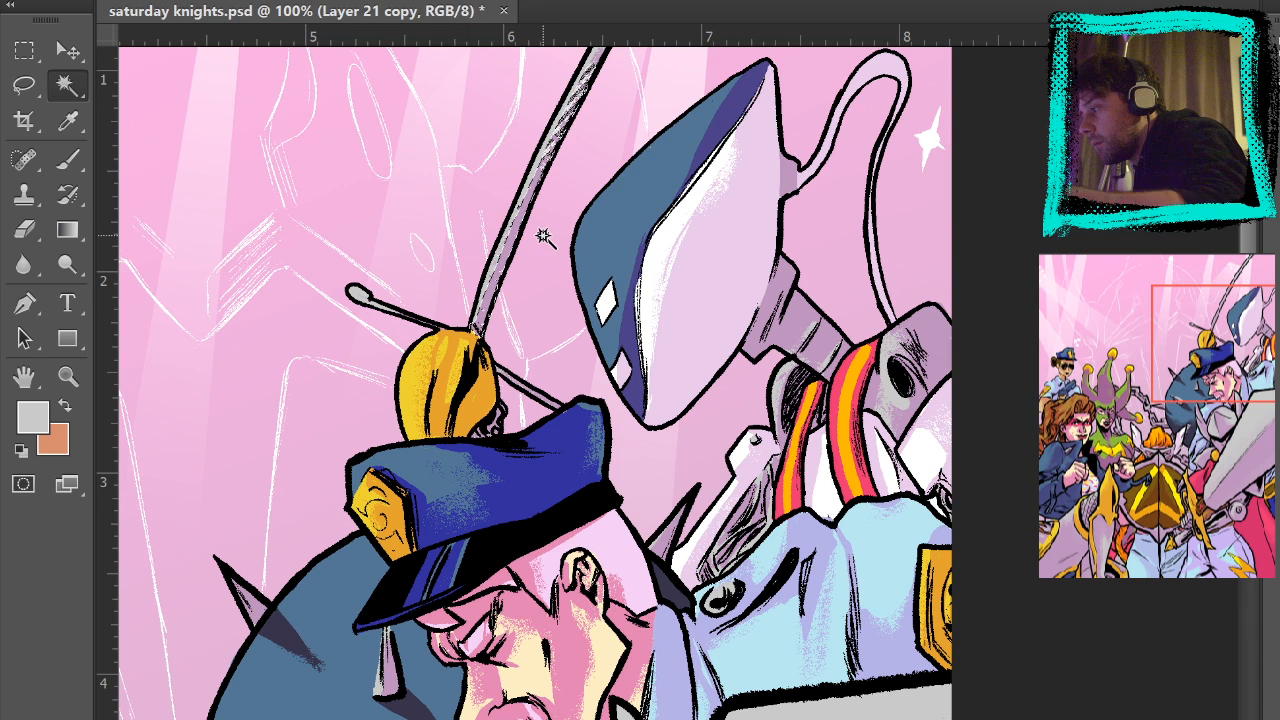
key(ctrl+d)
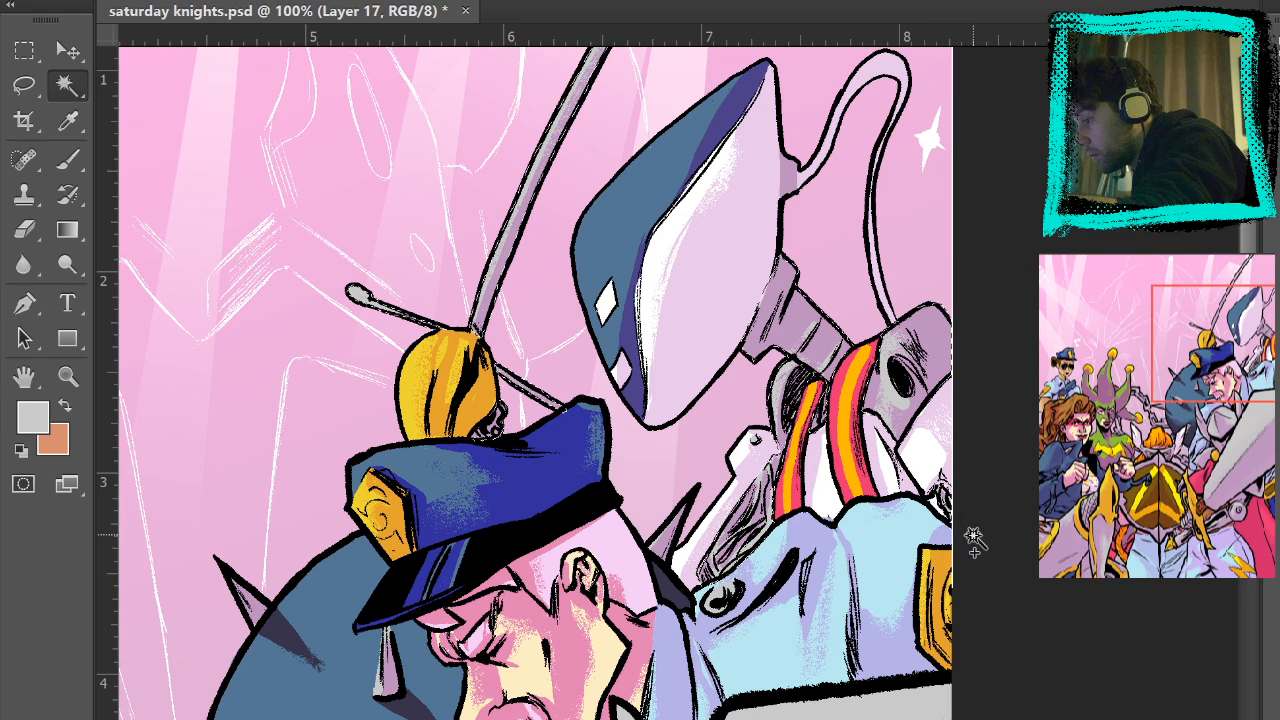
- Sample the spike's lilac and brush shading on Layer 17 over the long rod and the robot's neck joint above the police cap
click(67, 160)
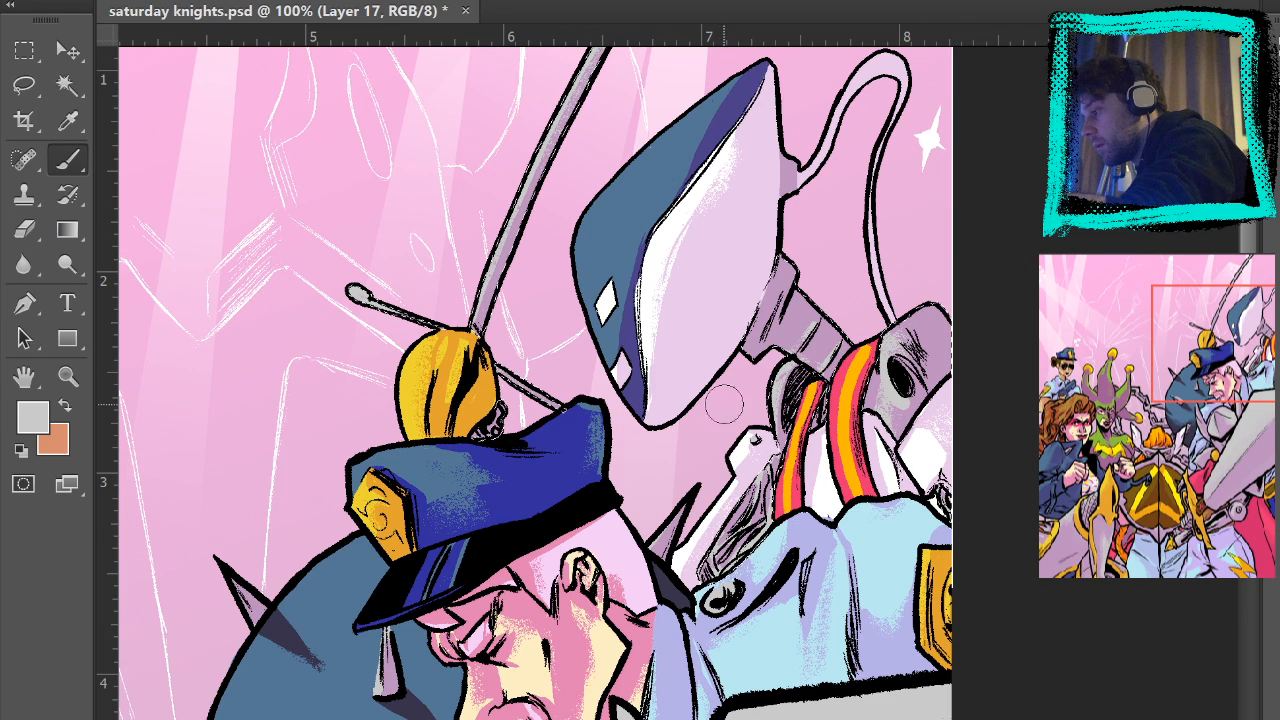
alt+click(673, 533)
drag(524, 225, 505, 473)
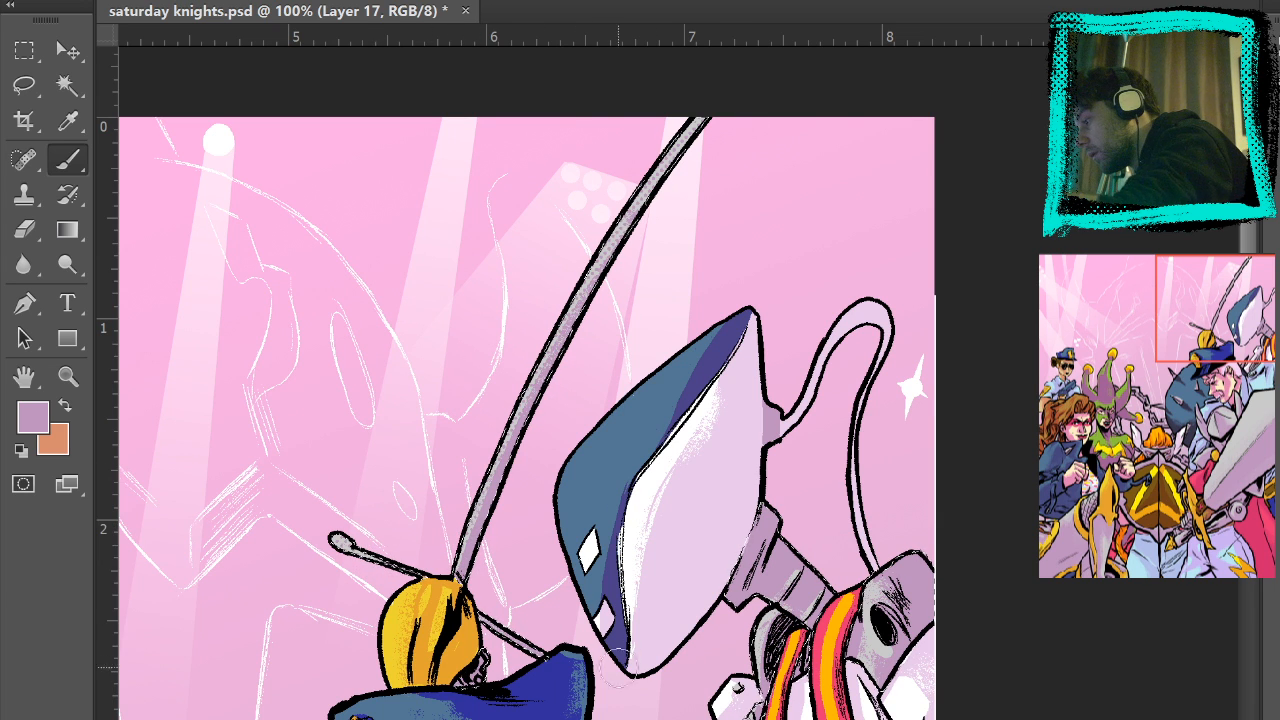
drag(870, 598, 800, 405)
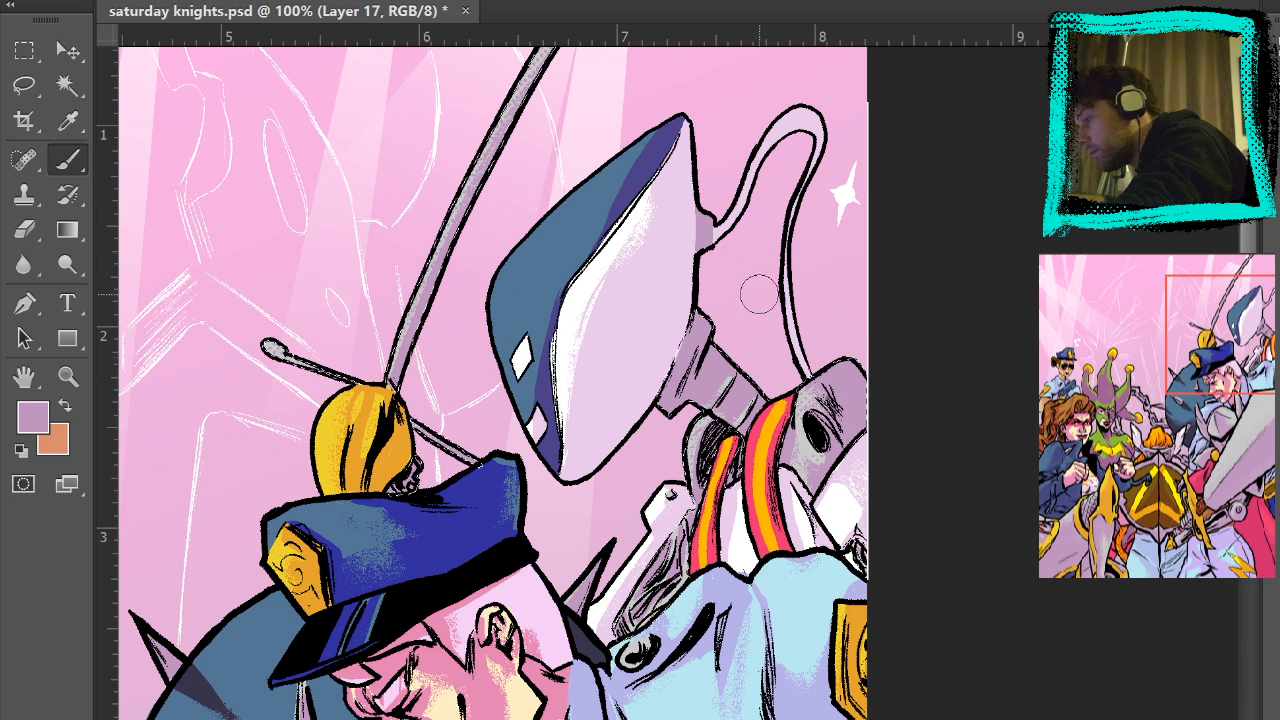
- Sample the neck joint's light grey and brush halftone highlights over the robot's neck and joint on Layer 21 copy
alt+click(802, 461)
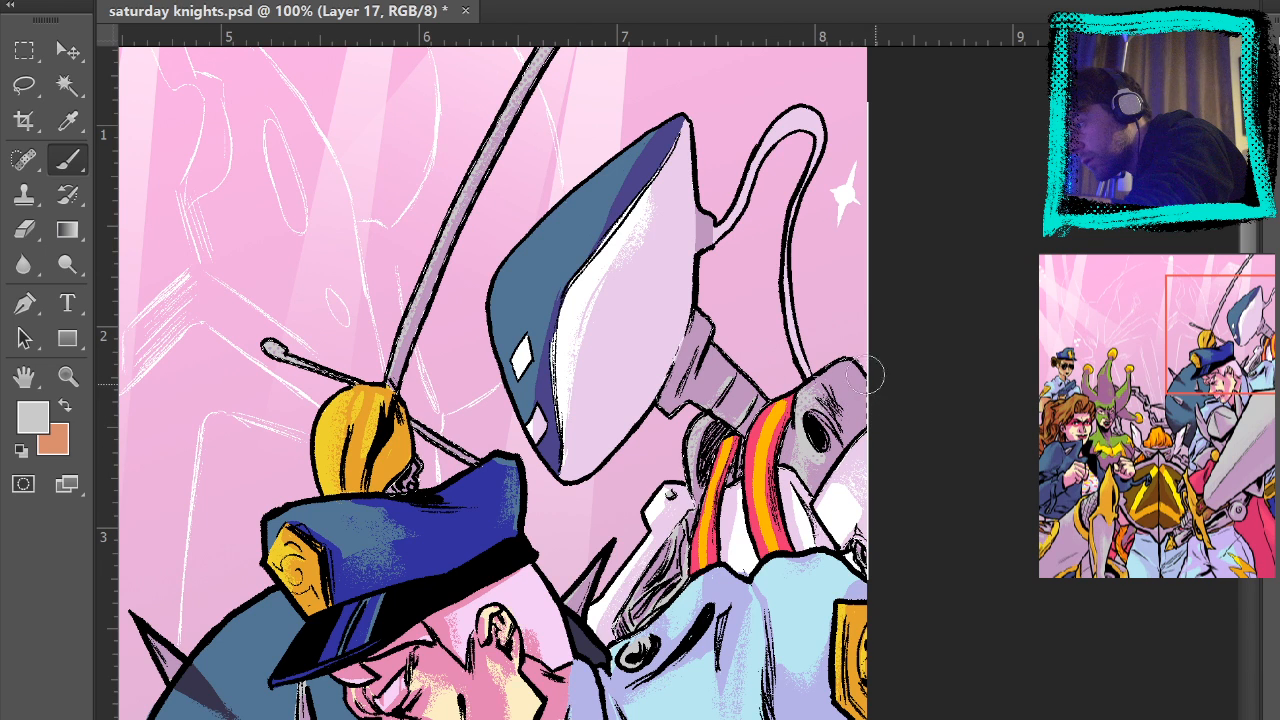
ctrl+click(840, 172)
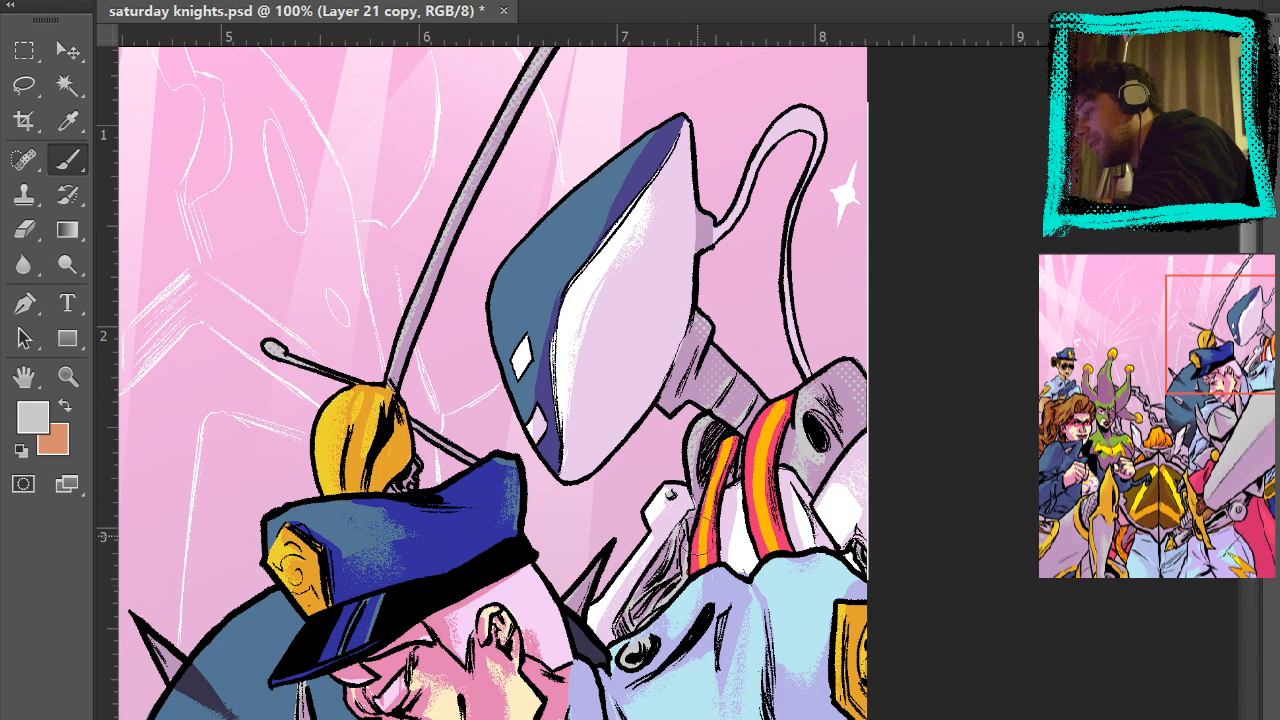
drag(390, 378, 520, 568)
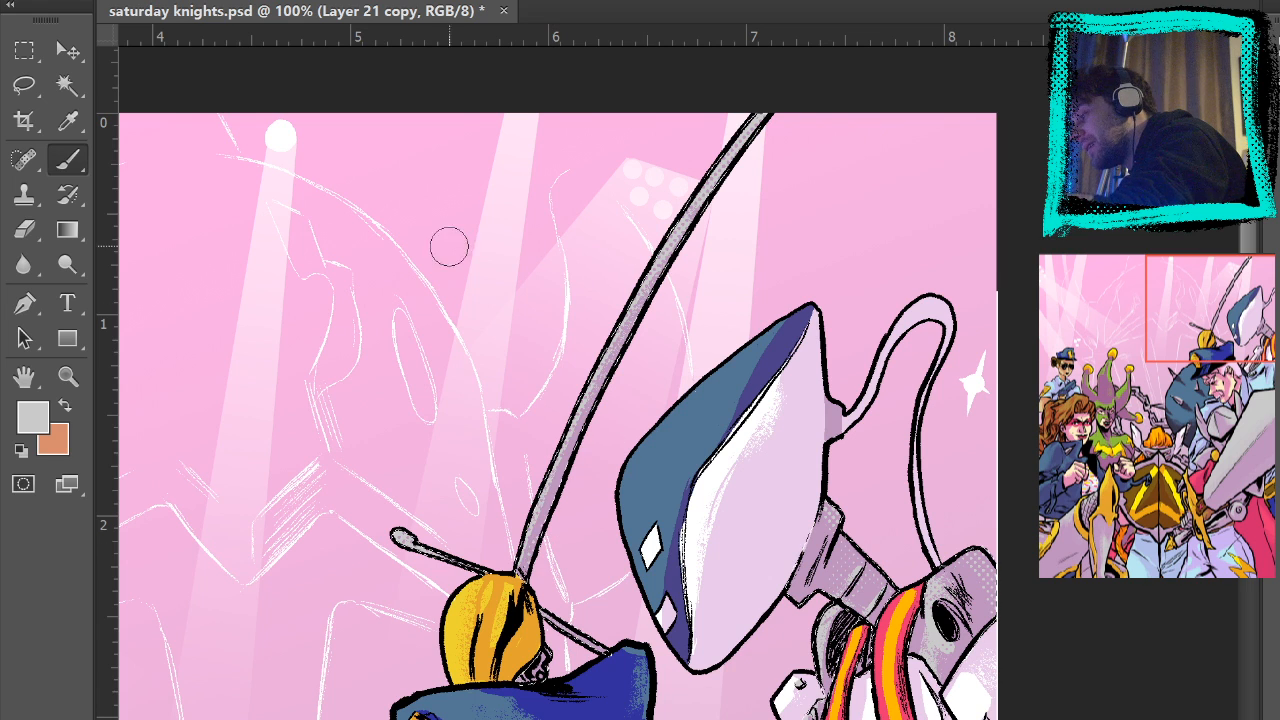
- Fit the whole illustration in view and save saturday knights.psd
click(22, 51)
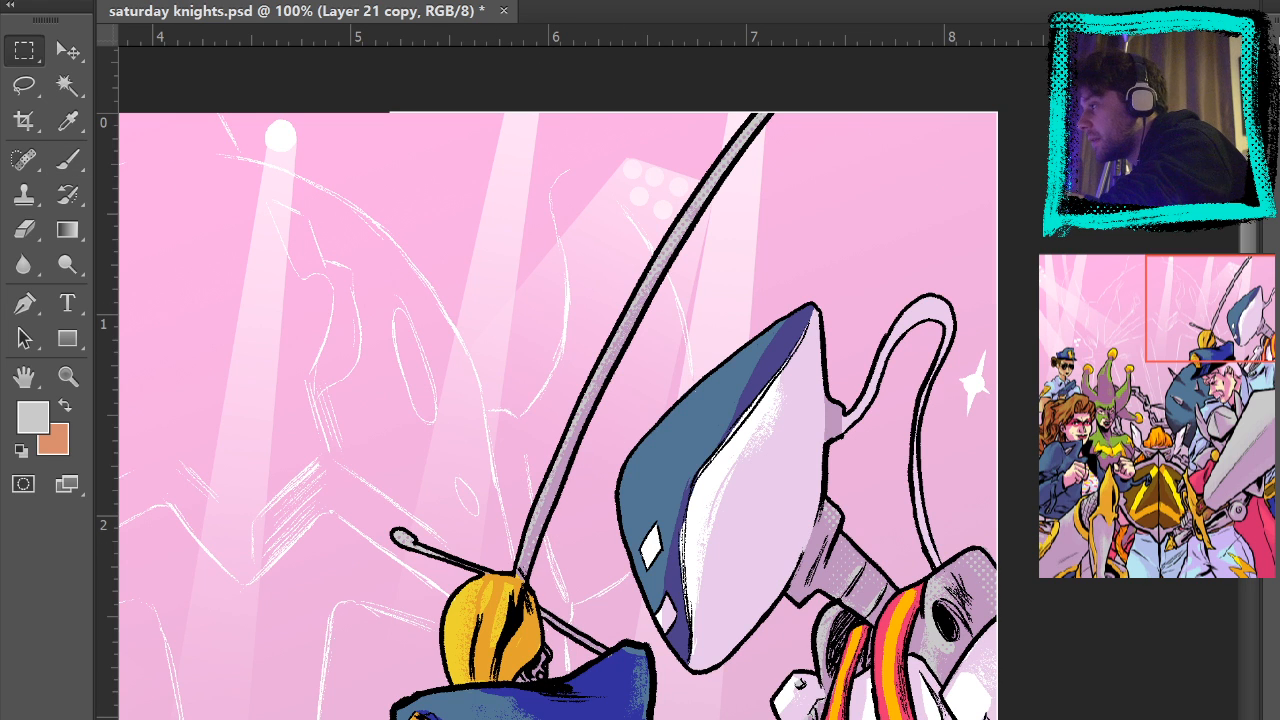
key(ctrl+0)
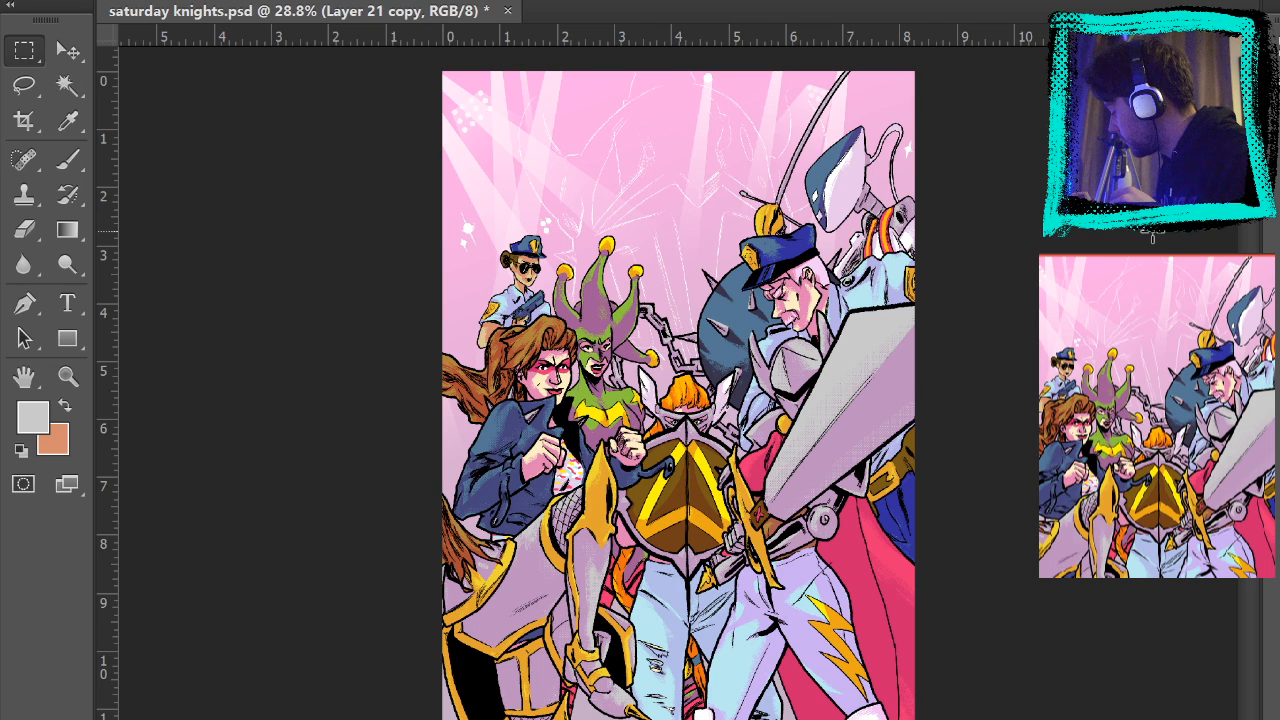
key(ctrl+s)
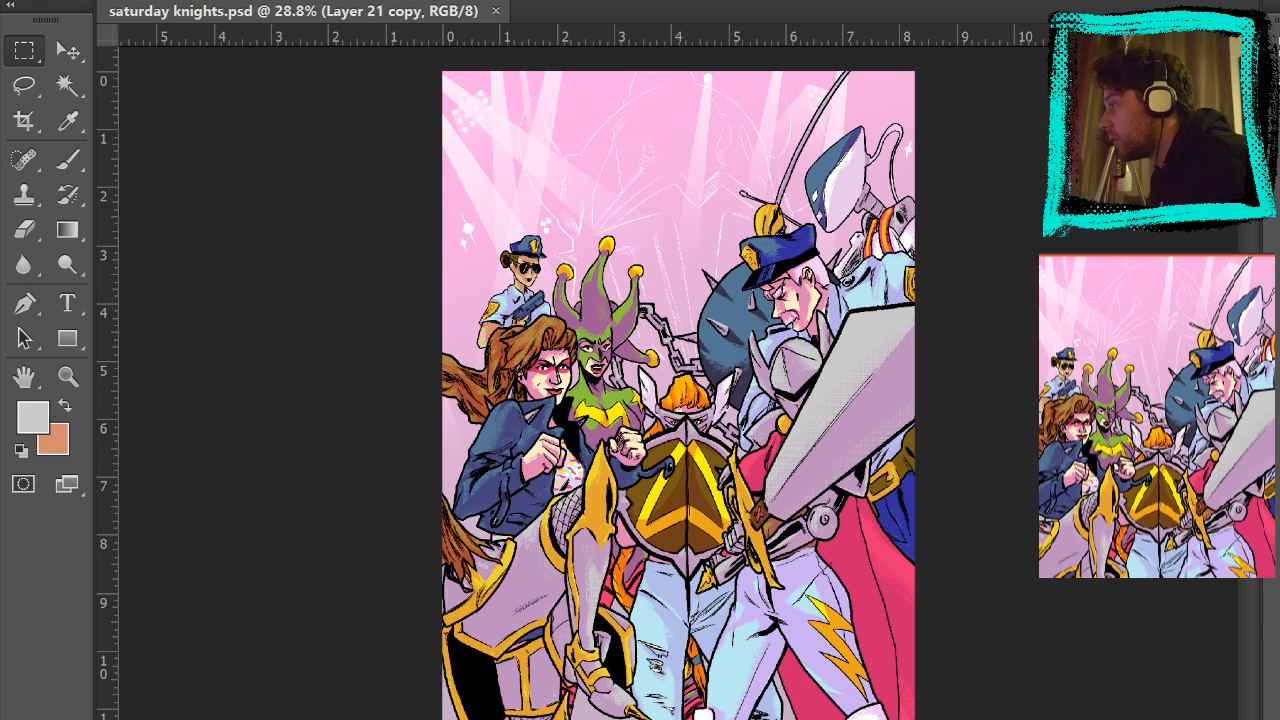
- Examine the shading and halftone dots on the red-haired woman and the jester at 100% zoom
click(66, 375)
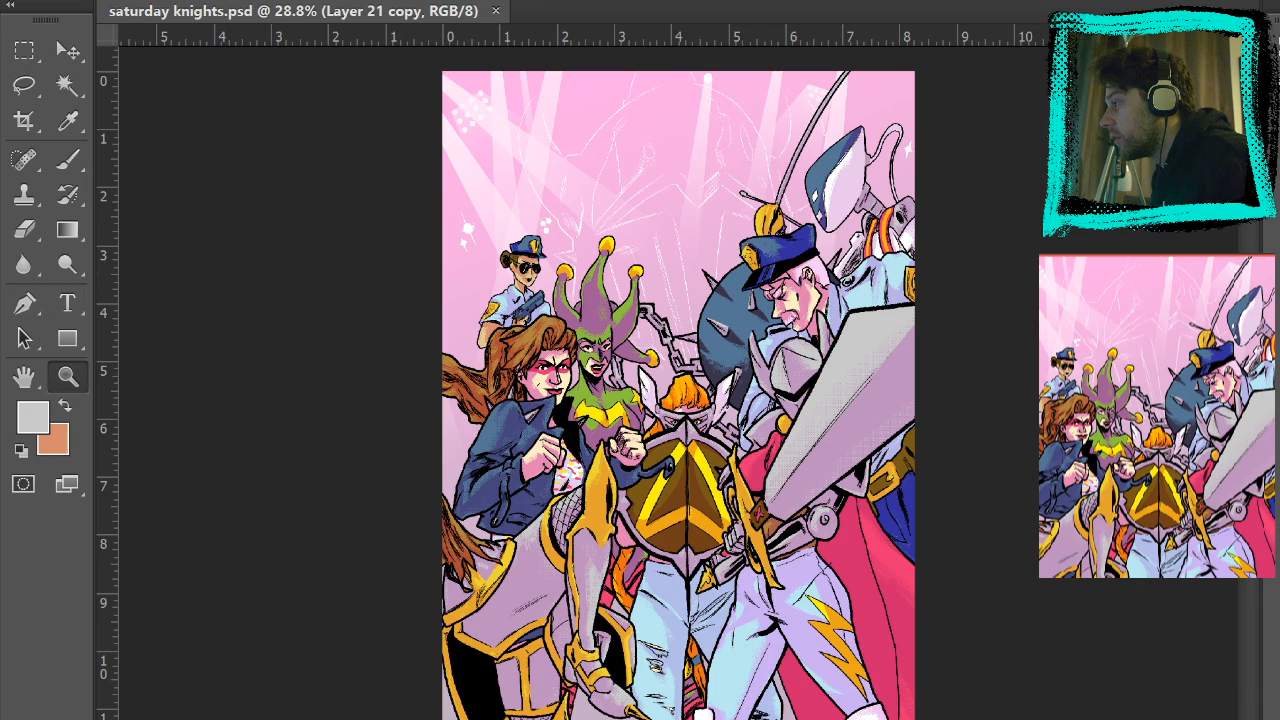
key(ctrl+1)
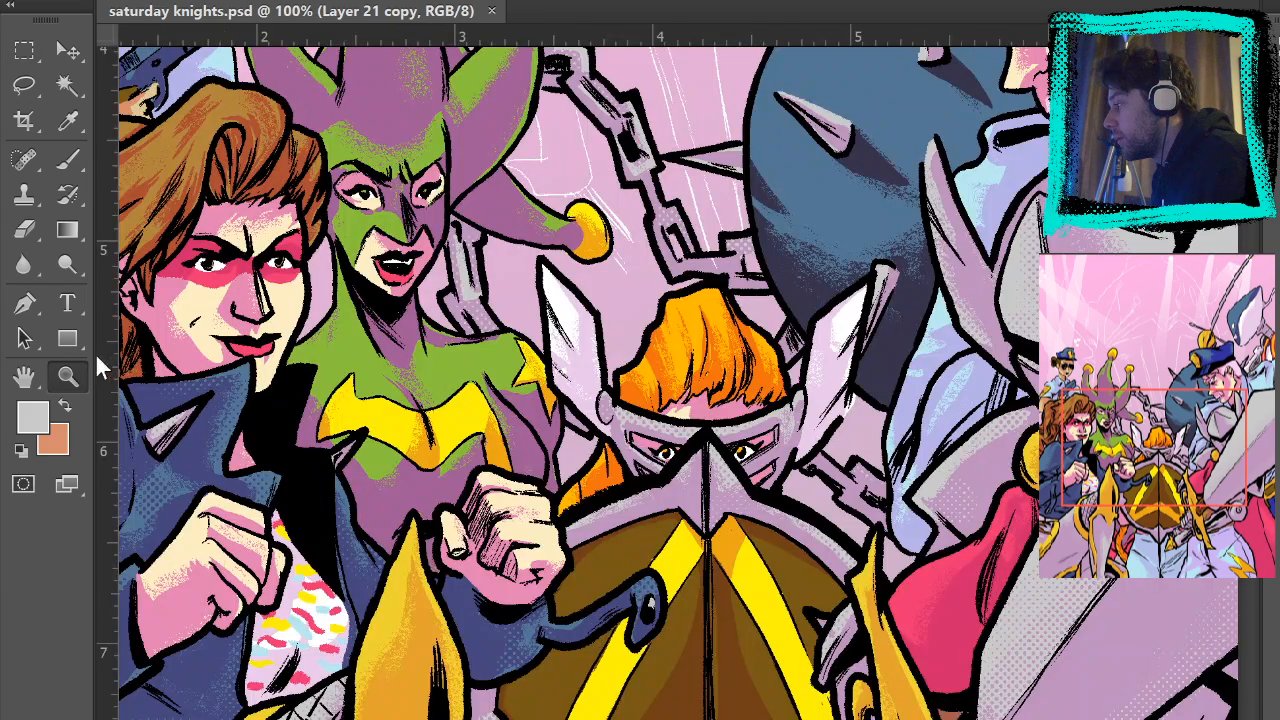
click(24, 377)
drag(535, 560, 960, 410)
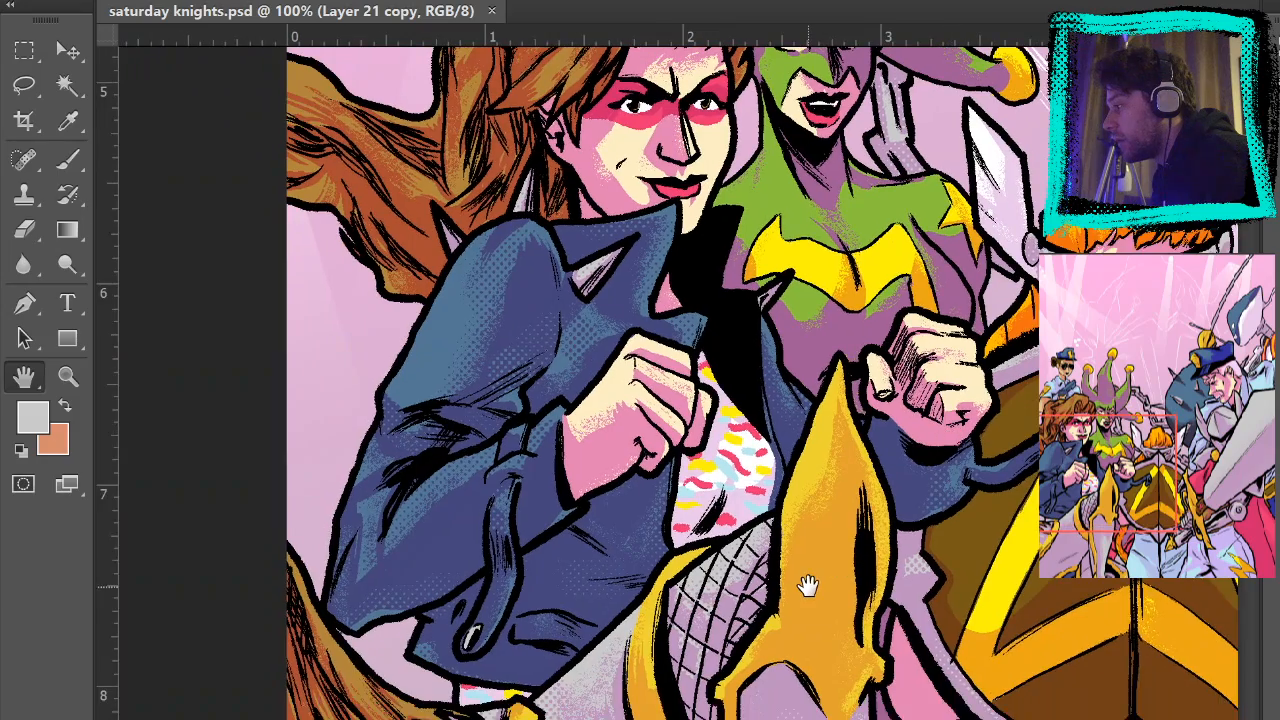
scroll(808, 586, up, 3)
scroll(808, 586, up, 2)
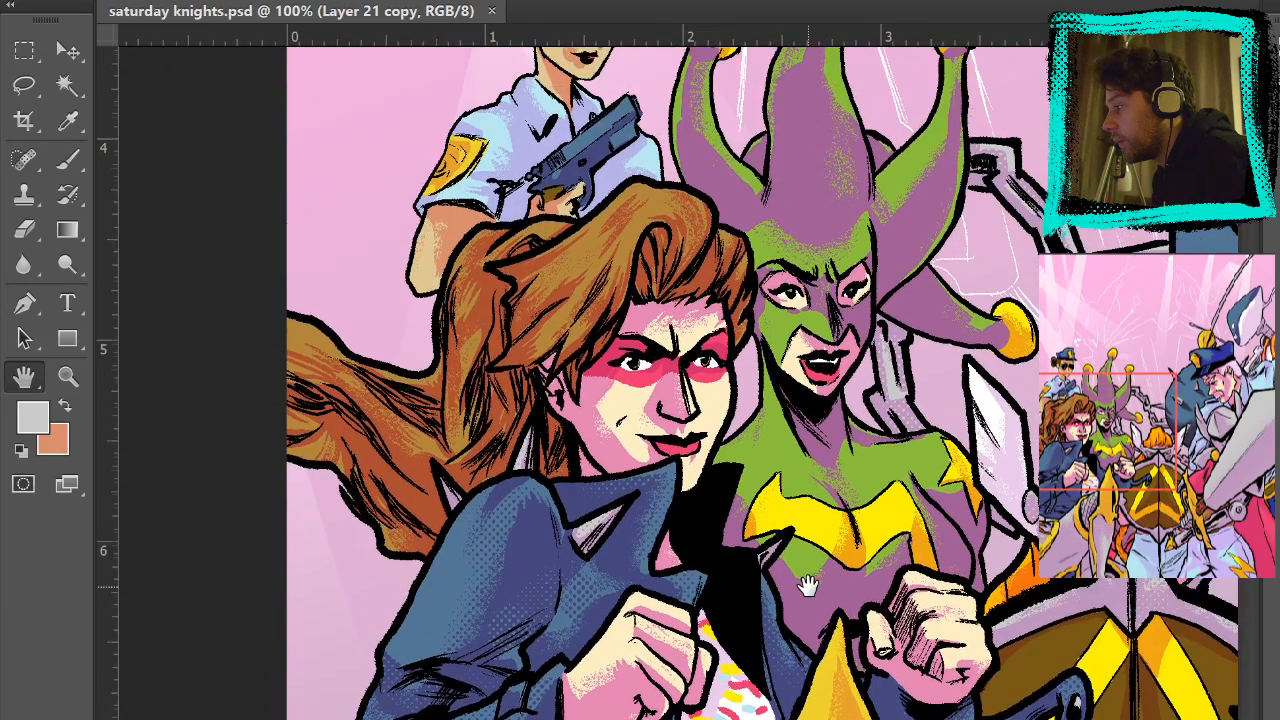
scroll(808, 586, down, 4)
scroll(808, 586, up, 2)
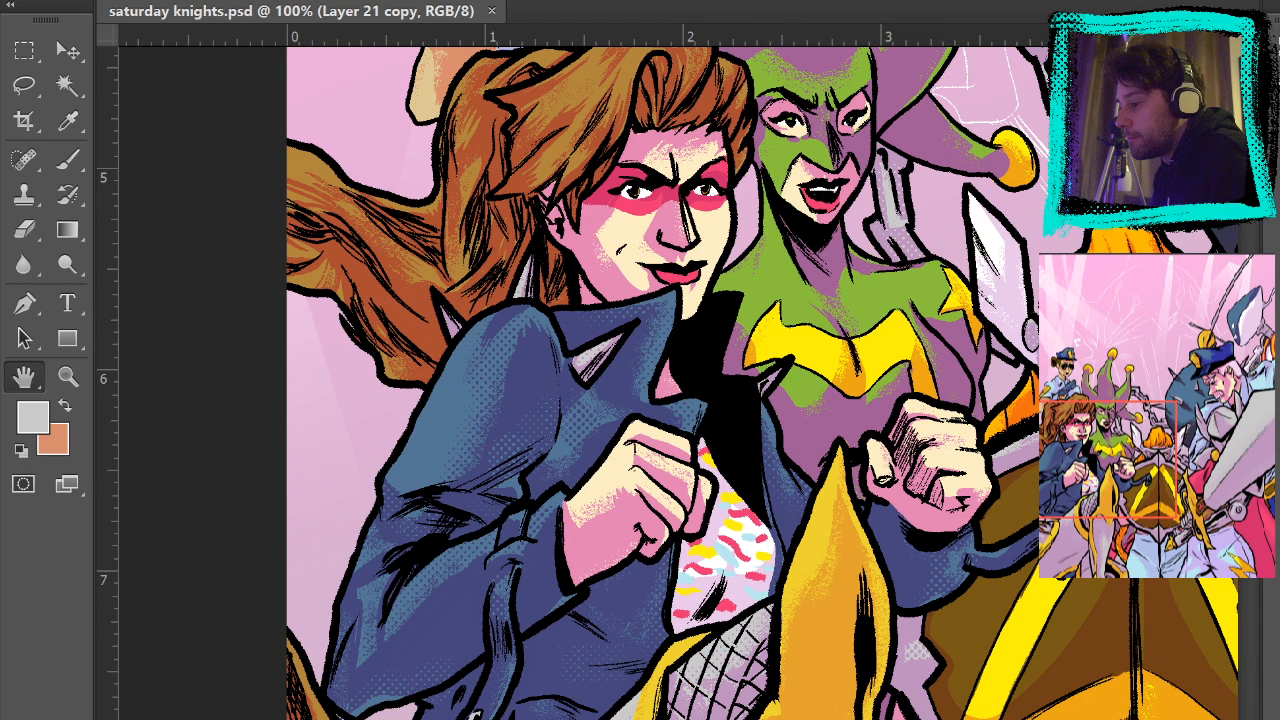
- Toggle the halftone, shading and flat colour layers to compare the colouring stages on the red-haired woman and the jester
key(ctrl+comma)
key(ctrl+comma)
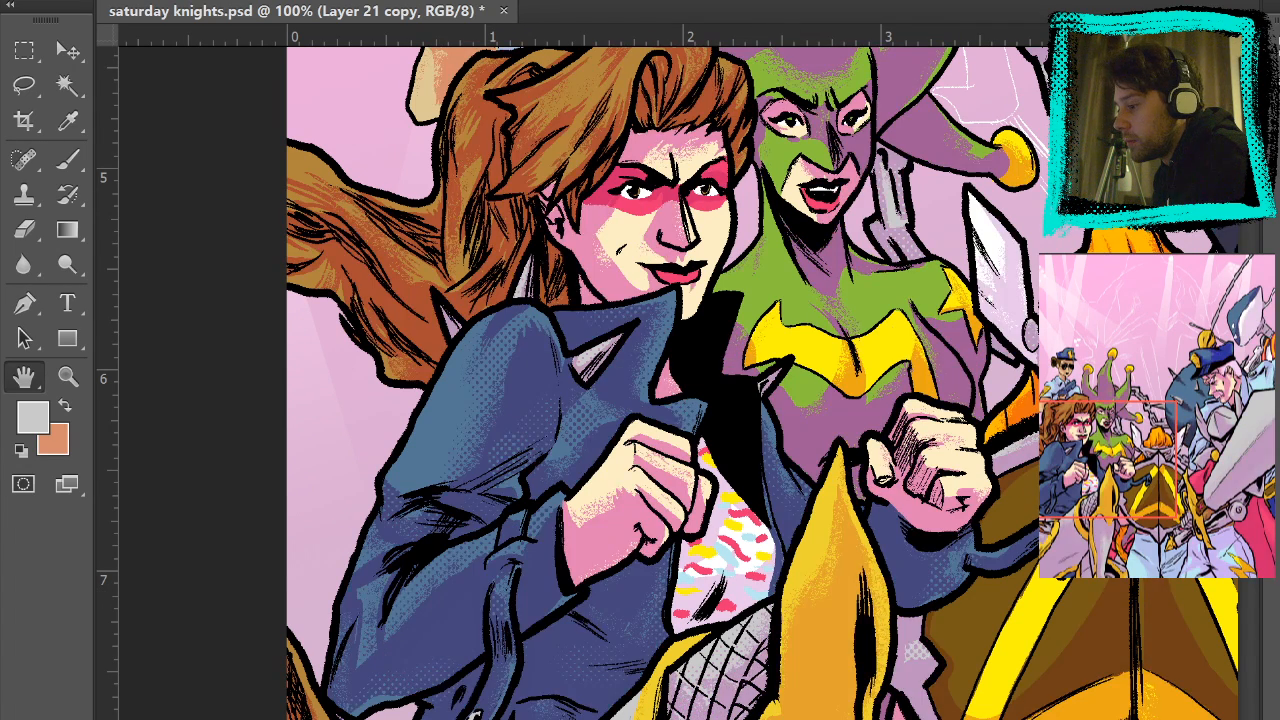
key(ctrl+comma)
key(ctrl+comma)
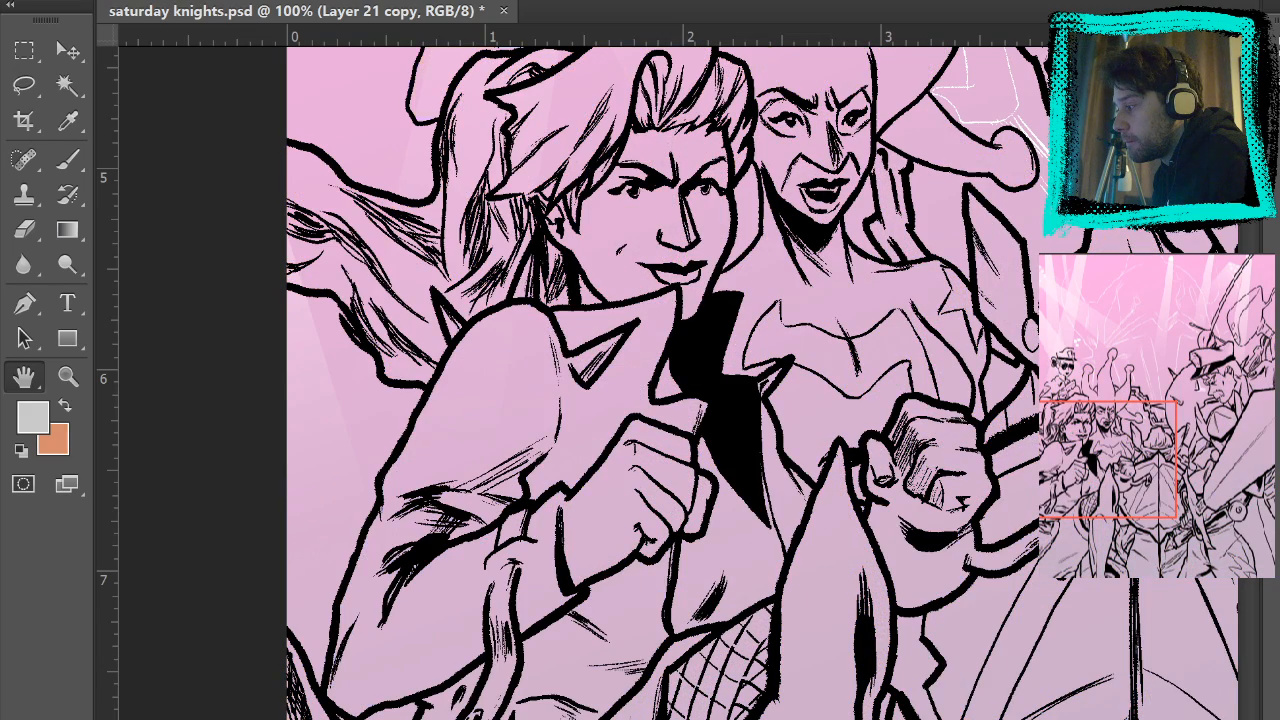
key(ctrl+comma)
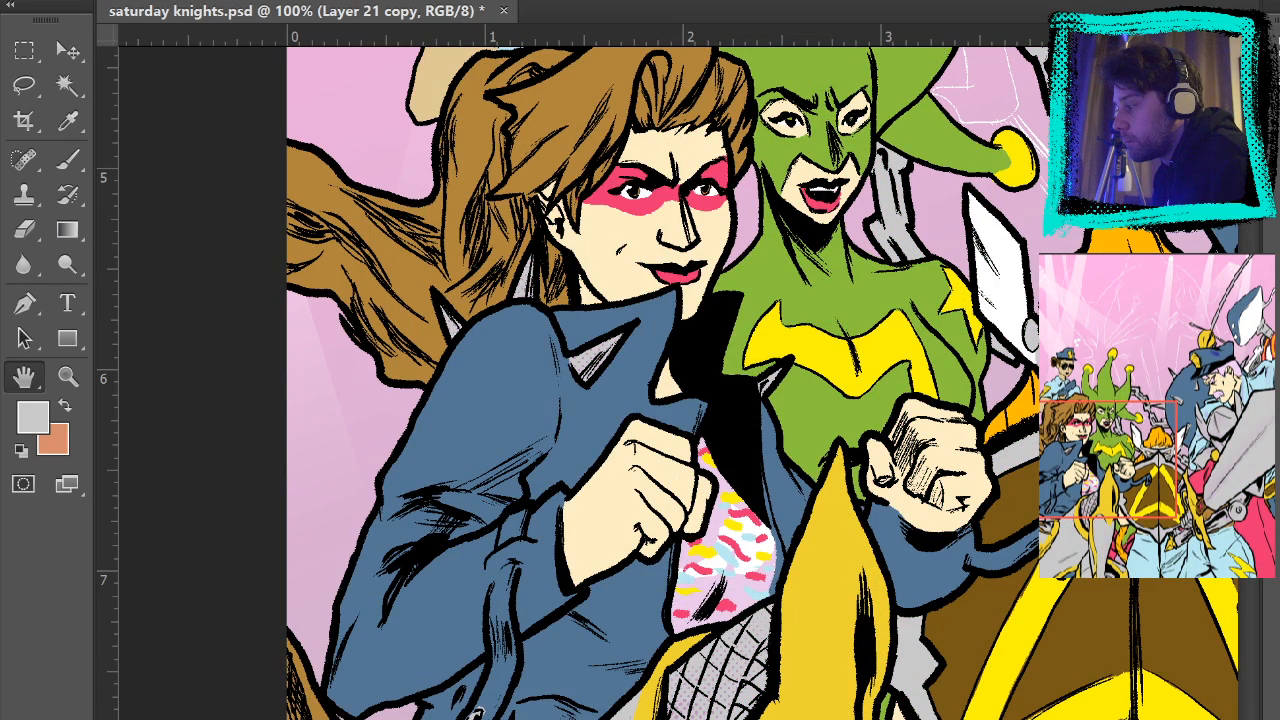
key(ctrl+comma)
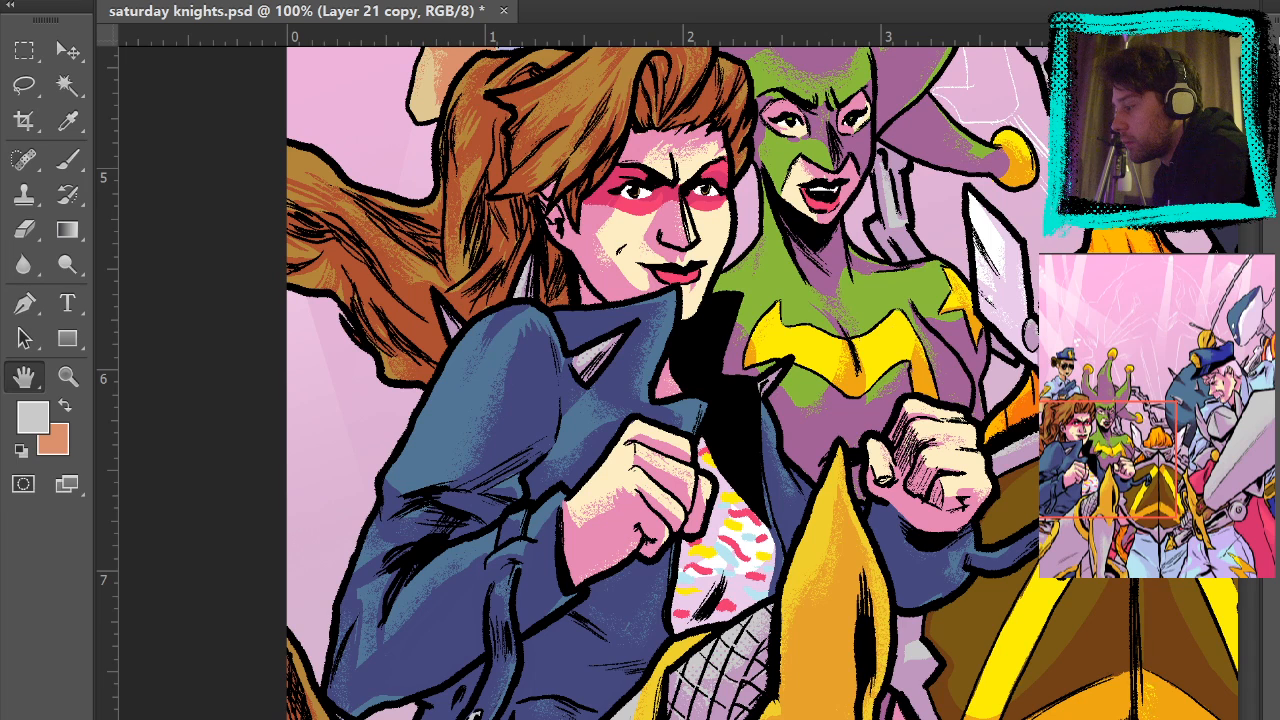
key(ctrl+comma)
key(ctrl+comma)
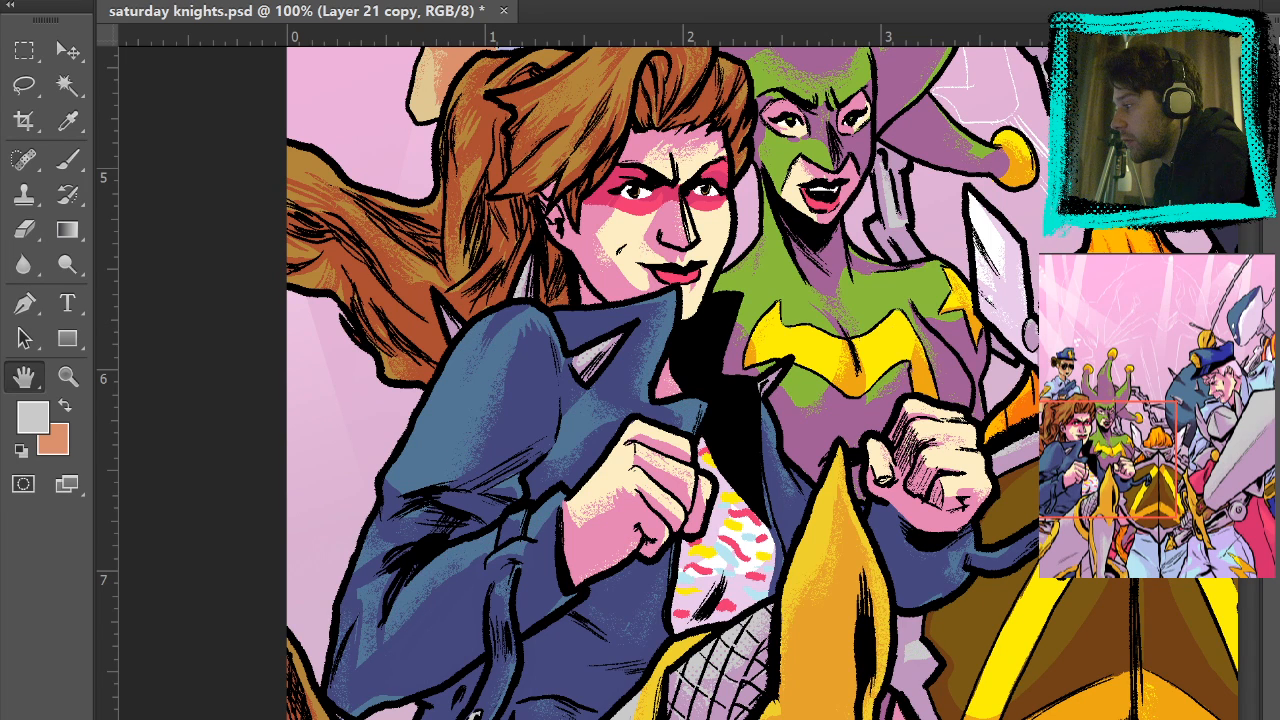
key(ctrl+comma)
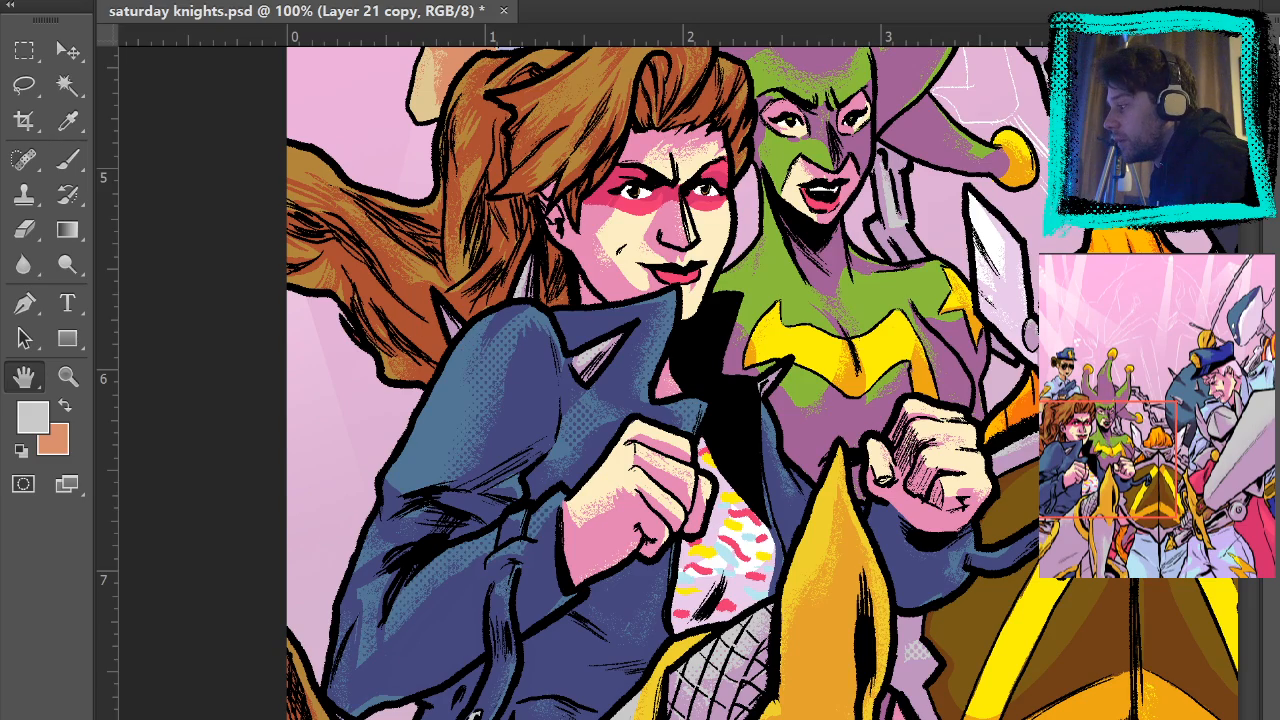
drag(508, 298, 583, 418)
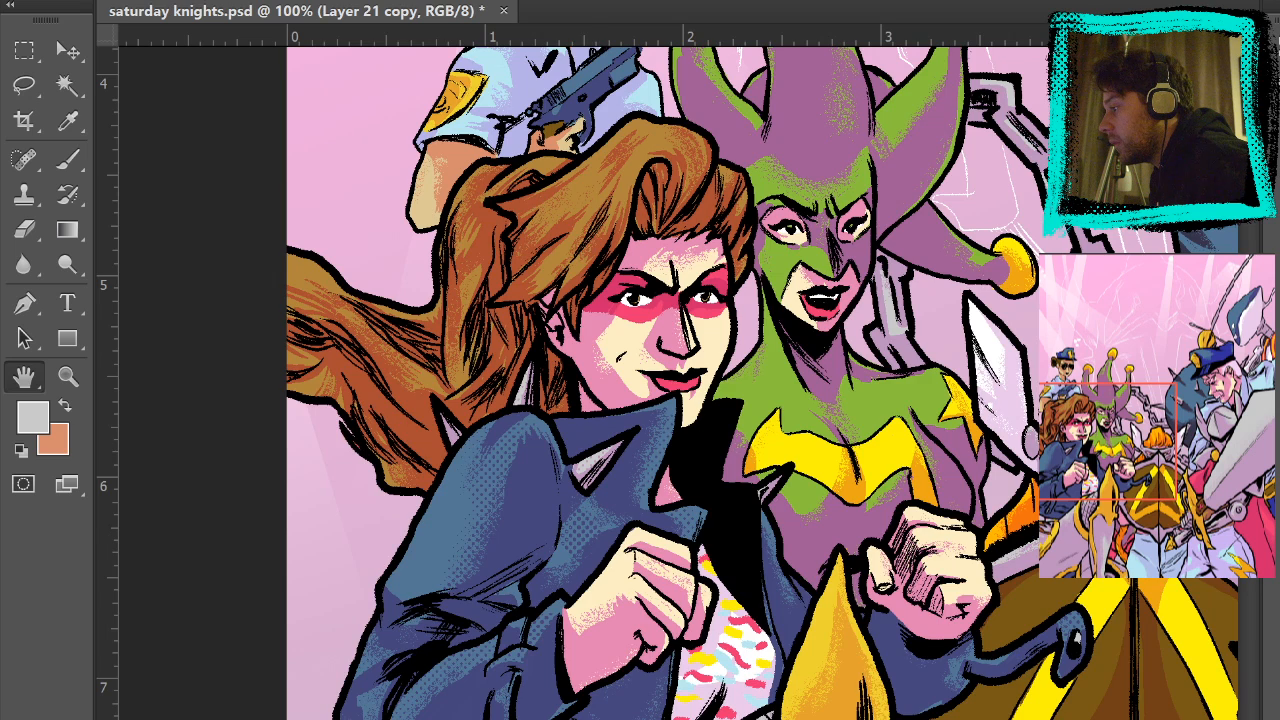
- View the whole page and toggle the shading, colour, background and ink layers to compare its stages
key(ctrl+0)
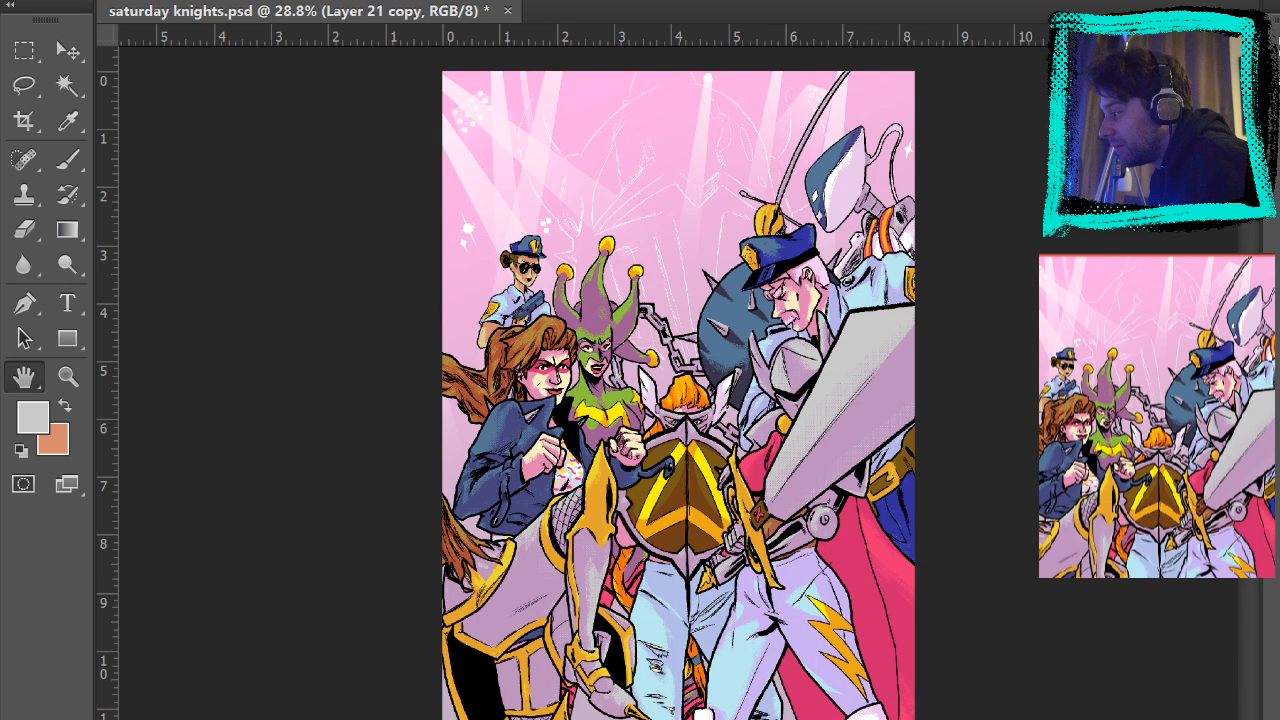
key(ctrl+comma)
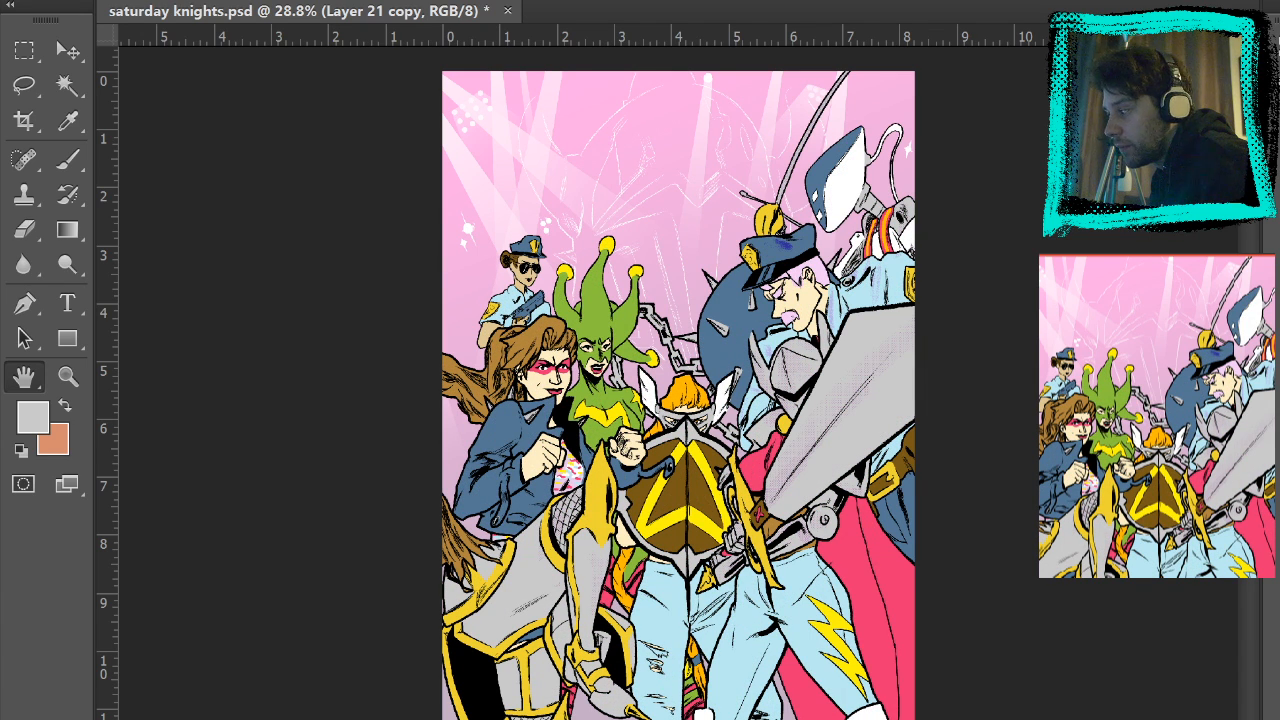
key(ctrl+comma)
key(ctrl+comma)
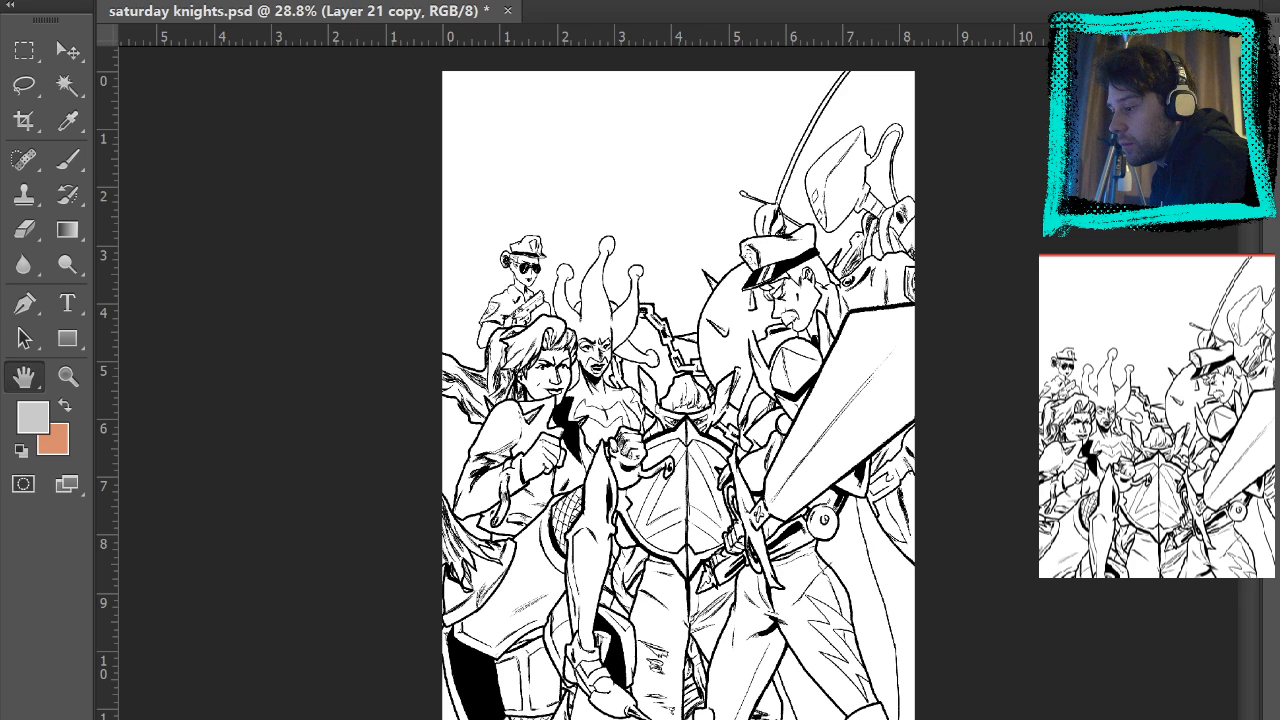
key(ctrl+comma)
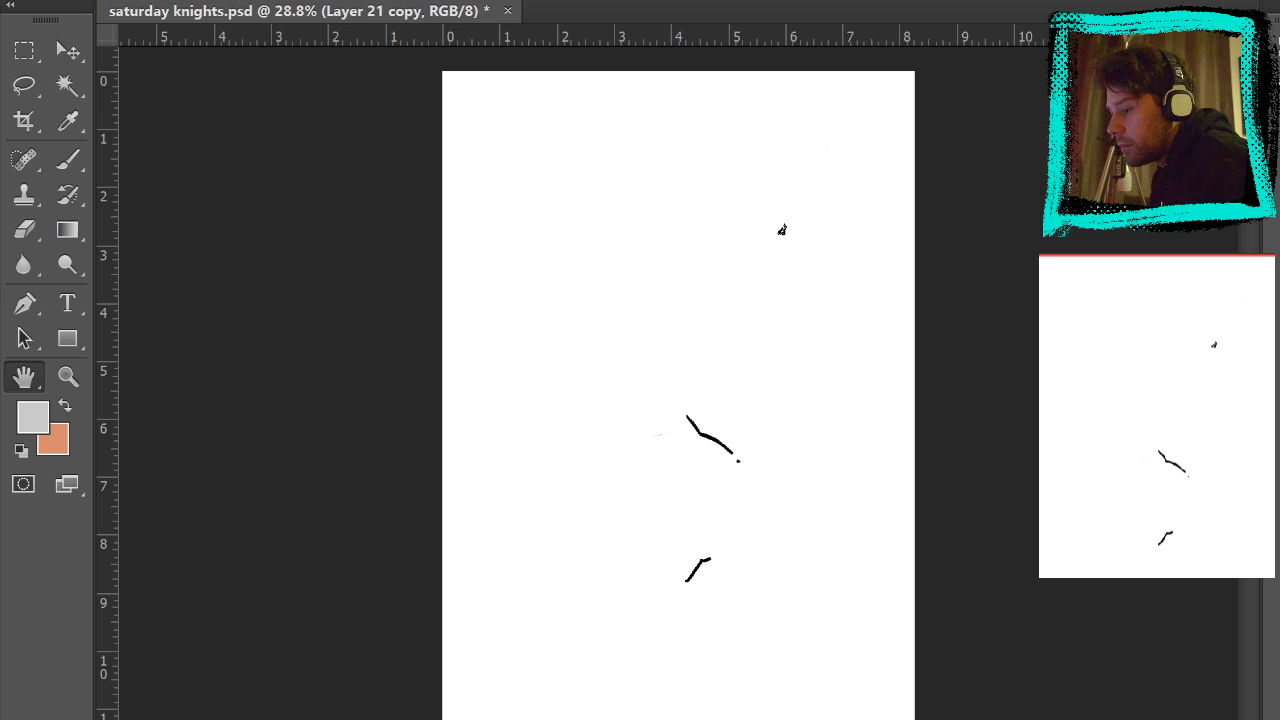
key(ctrl+comma)
key(ctrl+comma)
key(ctrl+comma)
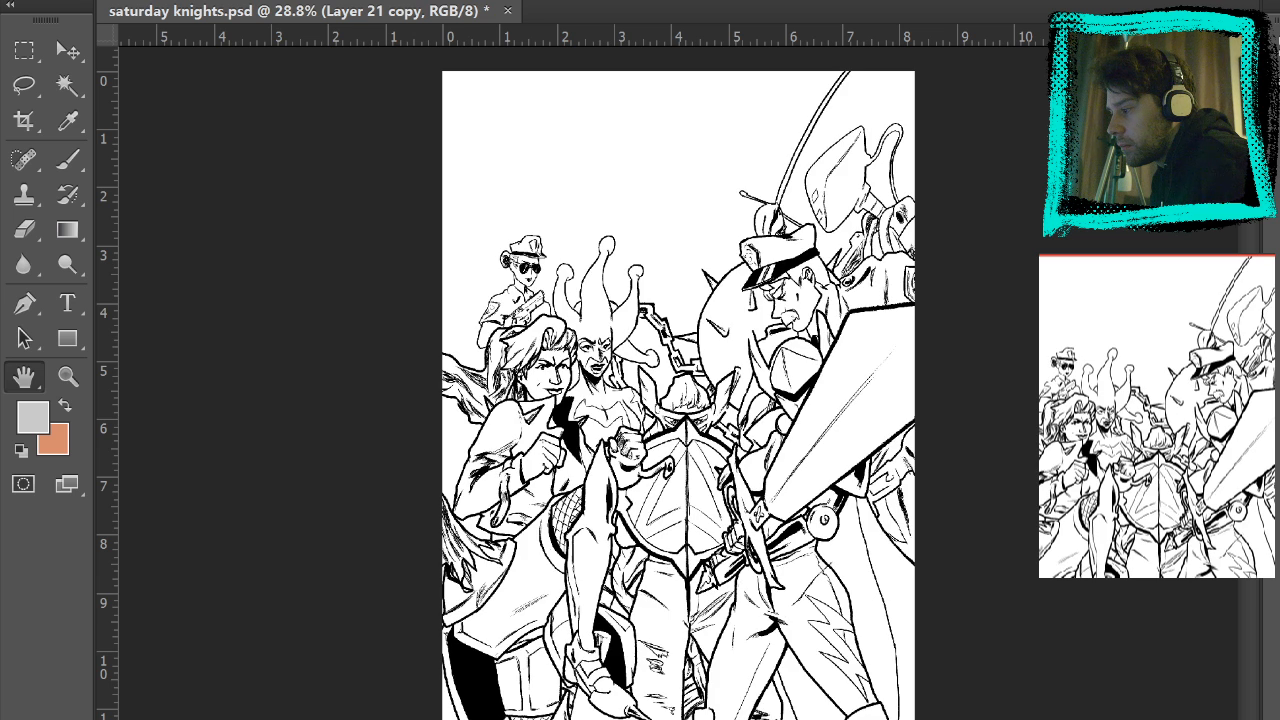
- Switch to Layer 12 and toggle the ink and blue rough sketch layers to review the page's earliest stages
key(alt+bracketleft)
key(alt+bracketright)
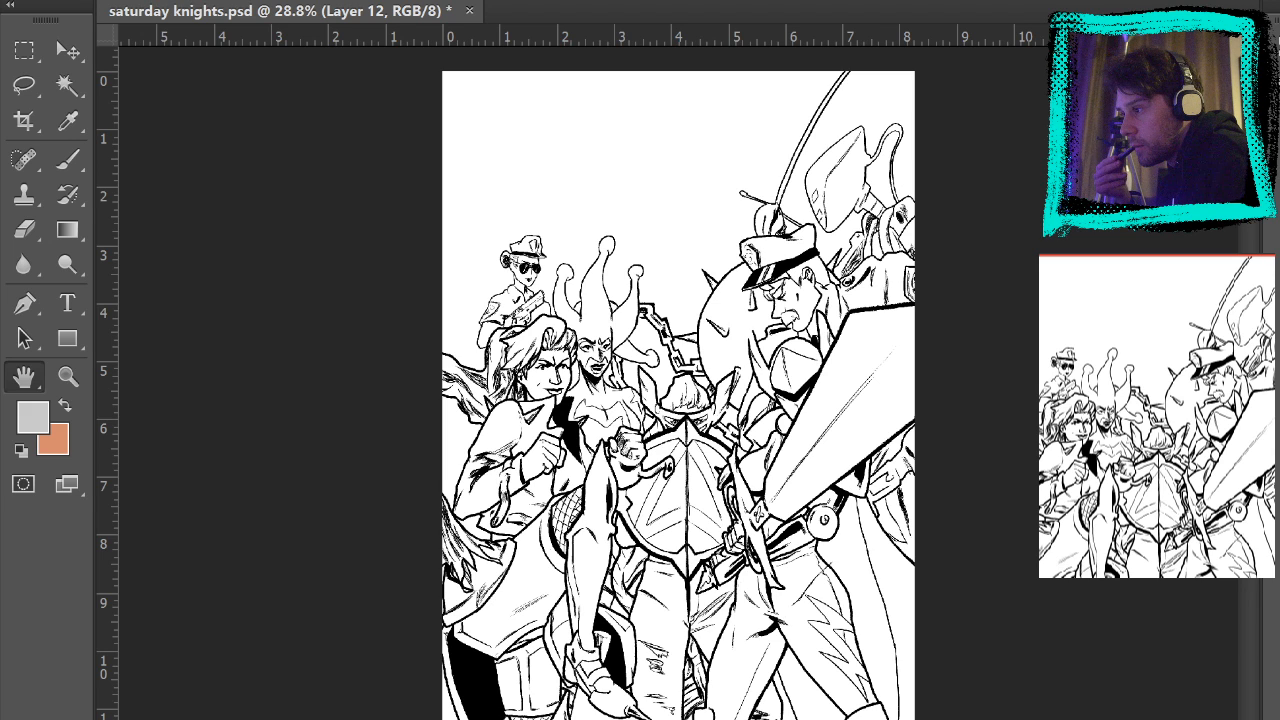
key(ctrl+comma)
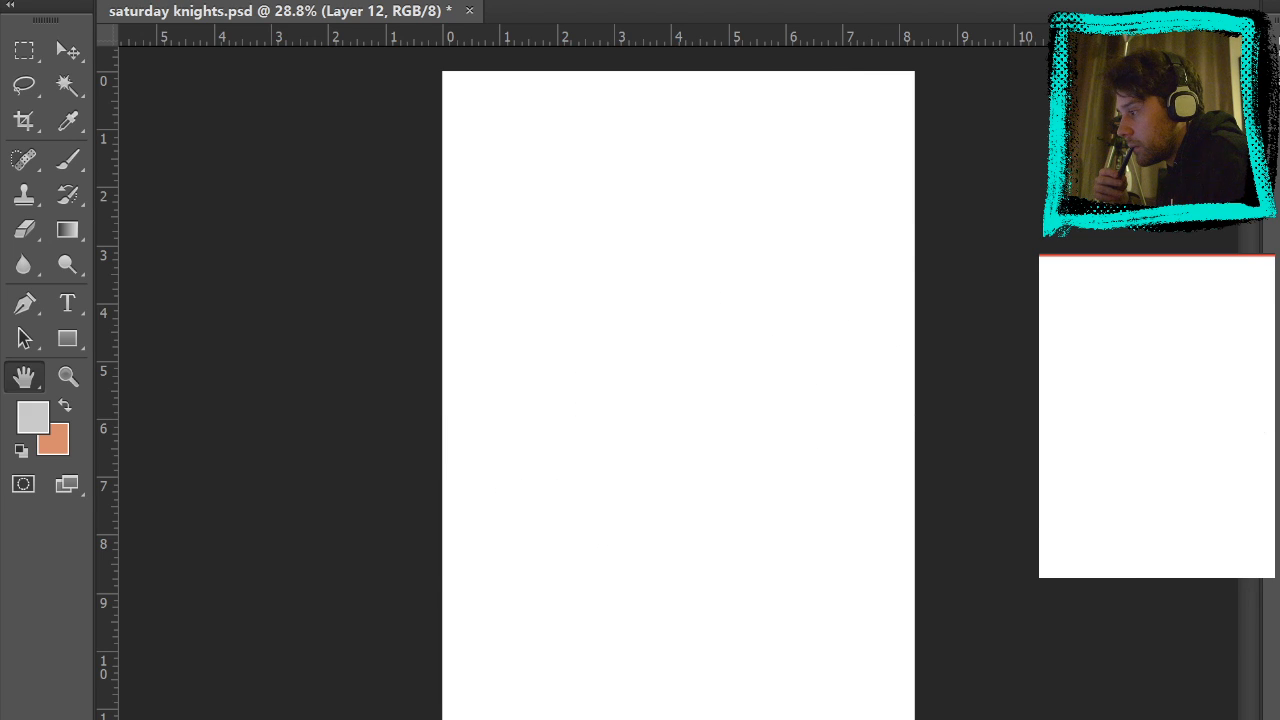
key(ctrl+comma)
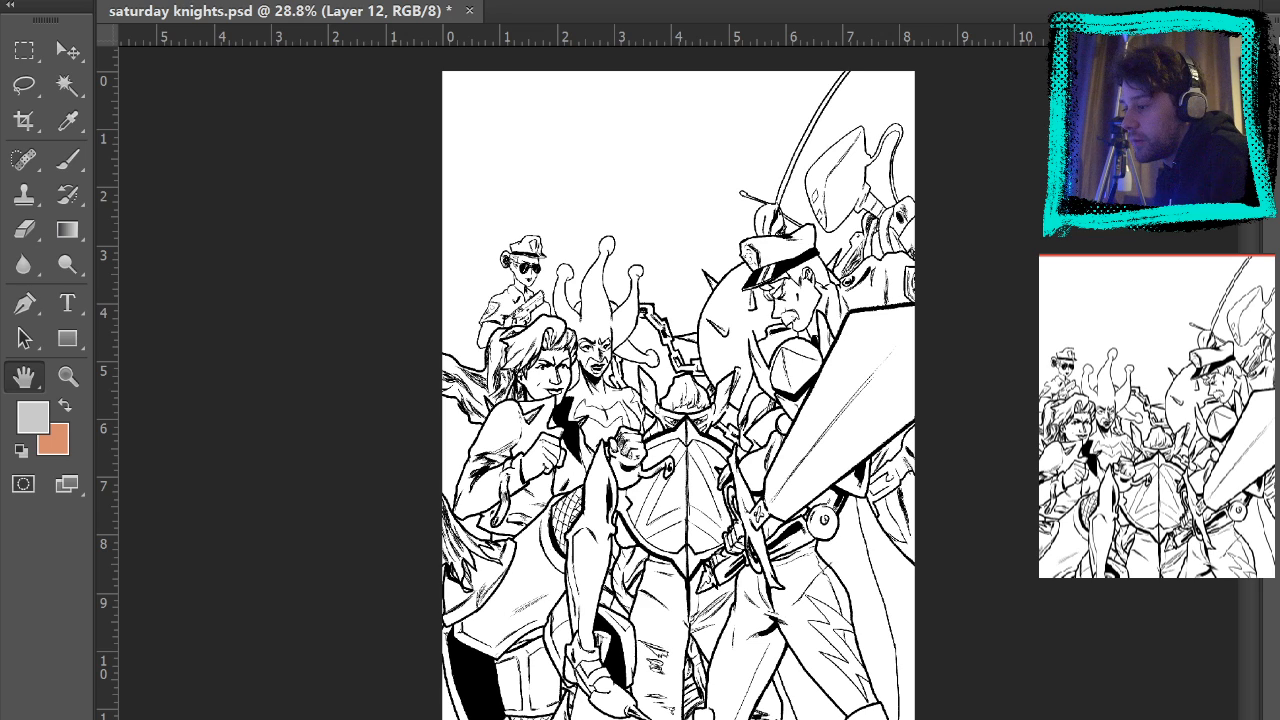
key(ctrl+comma)
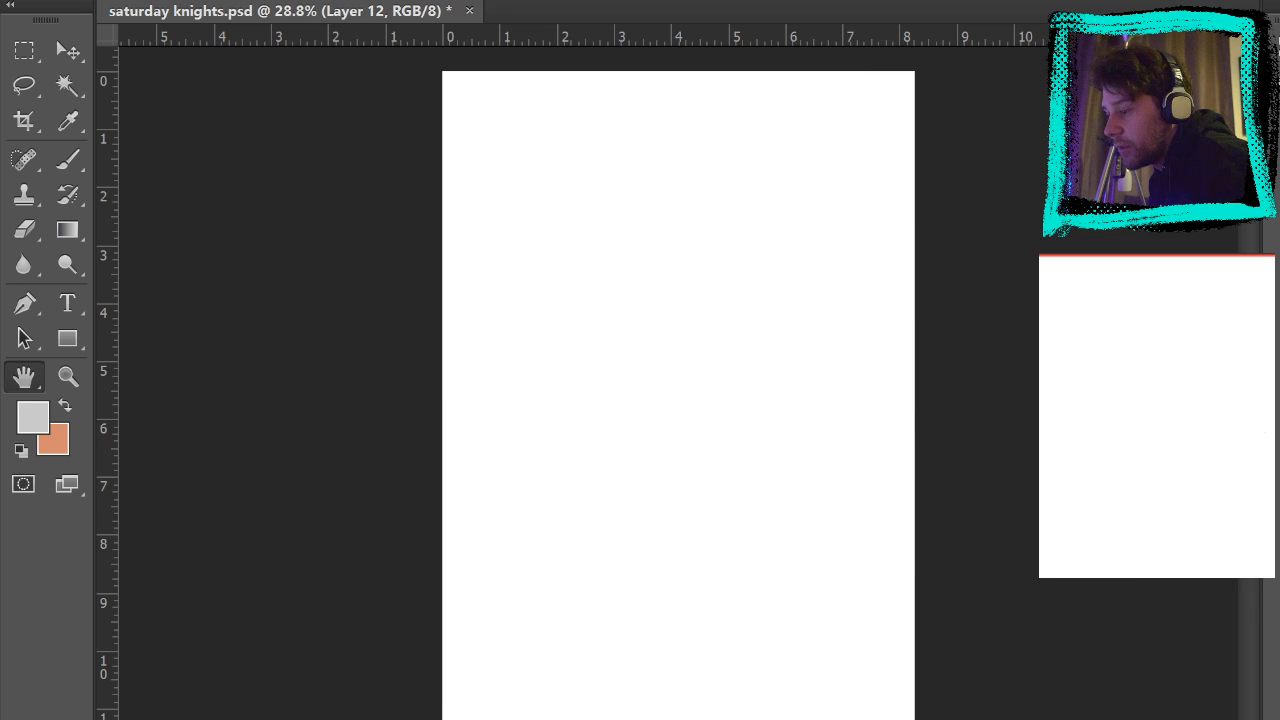
key(ctrl+comma)
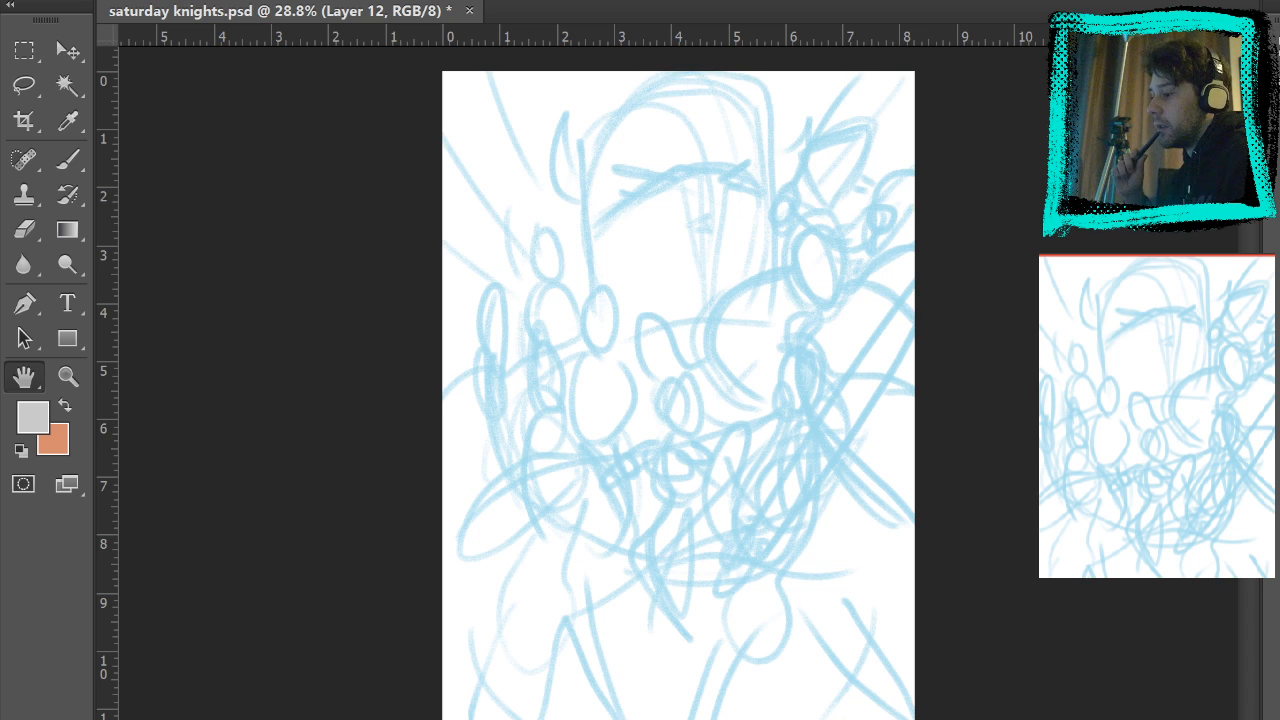
key(ctrl+comma)
key(ctrl+comma)
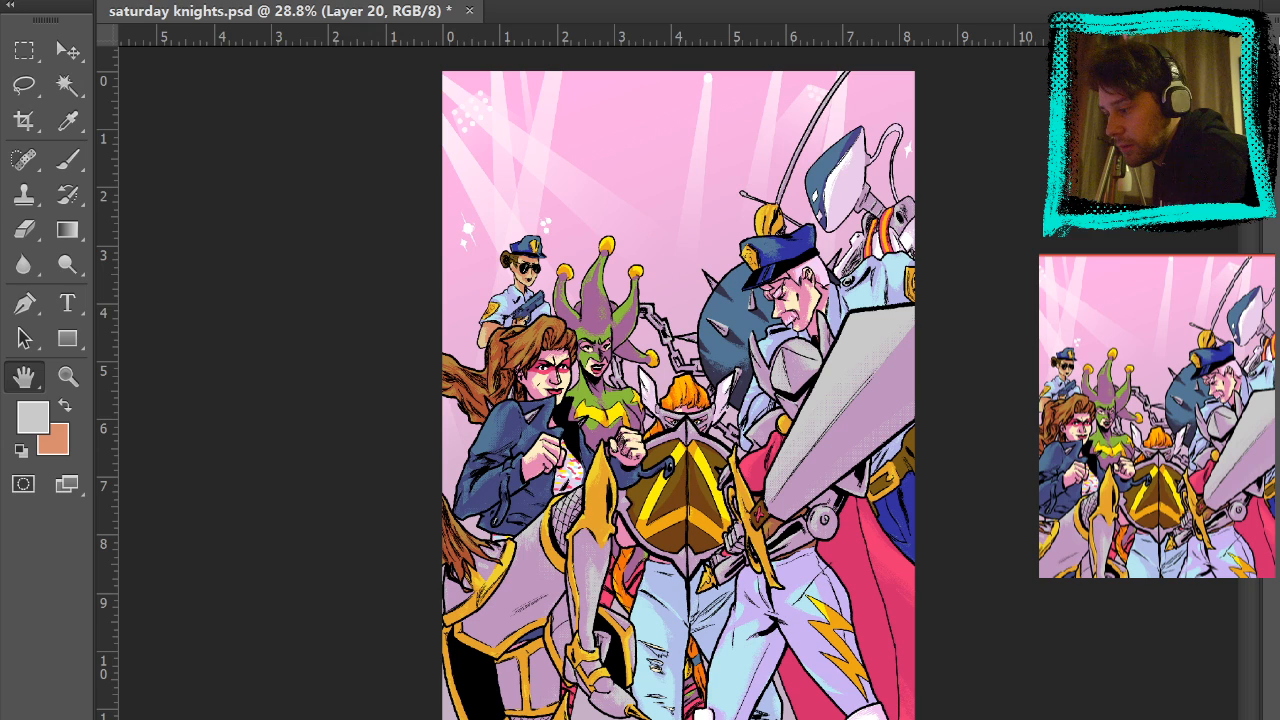
- Restore the white background line drawing behind the characters and save the illustration with Layer 12 active
key(ctrl+z)
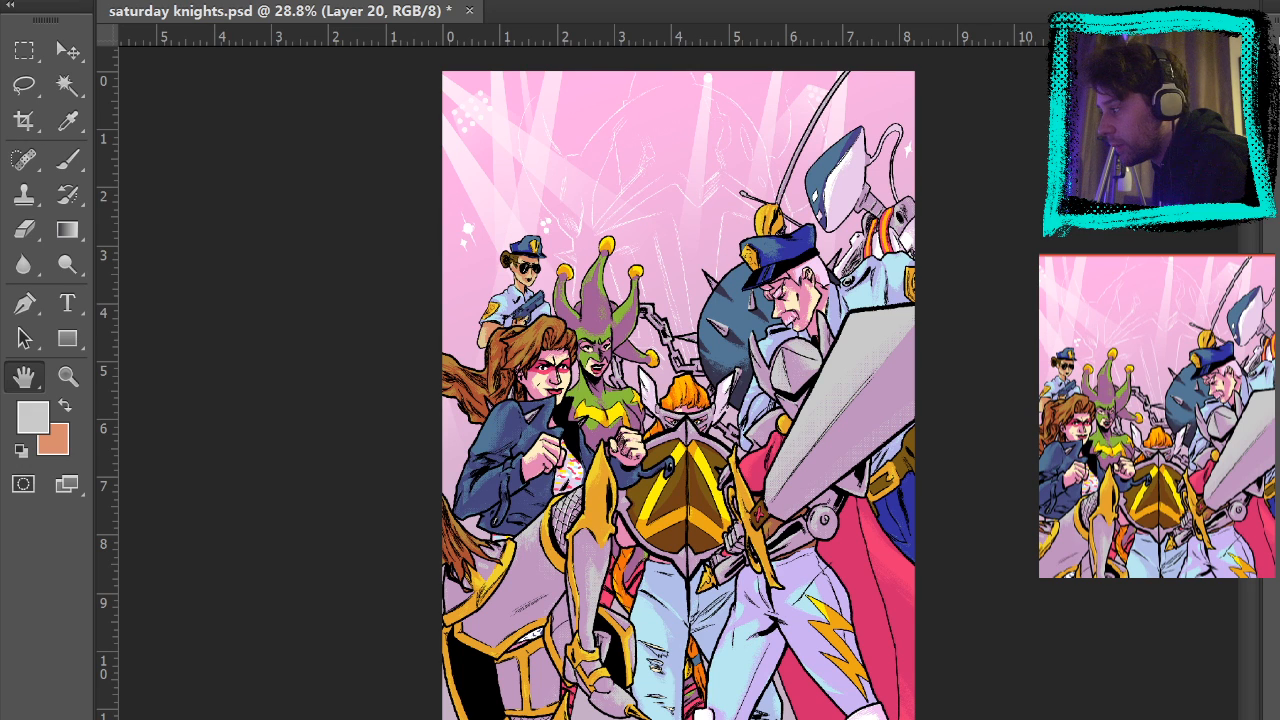
key(ctrl+alt+z)
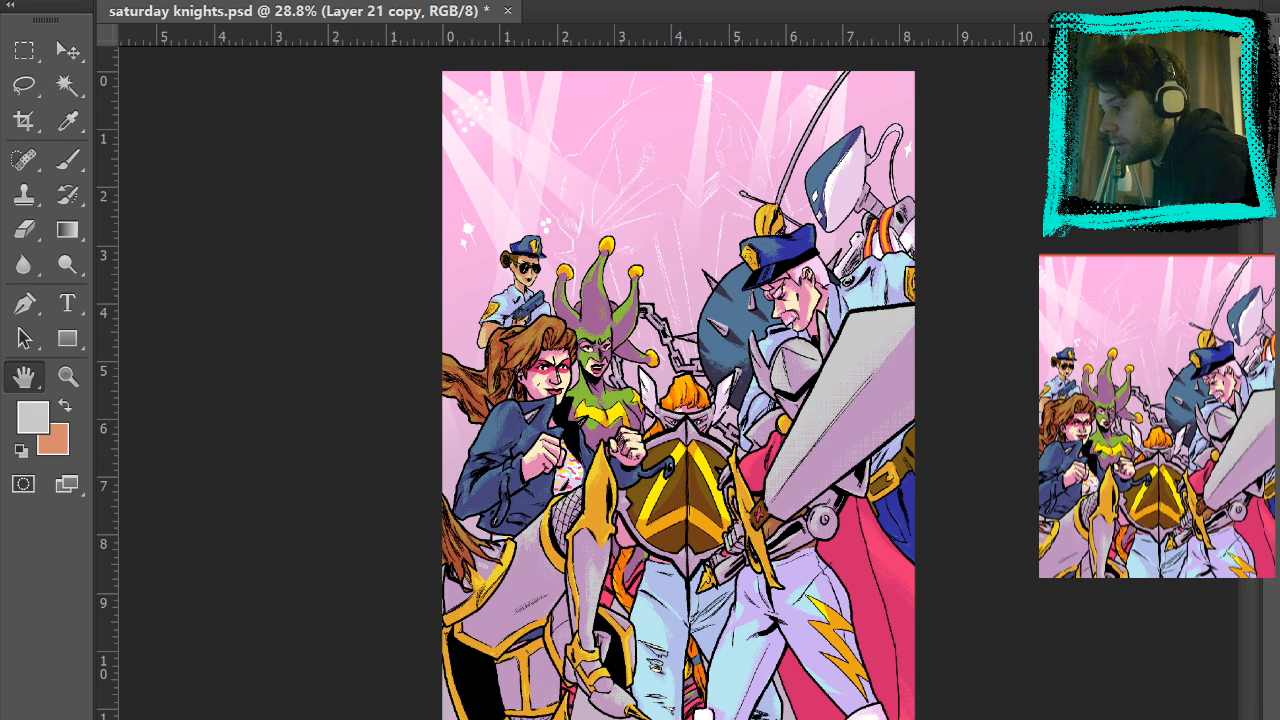
key(ctrl+alt+z)
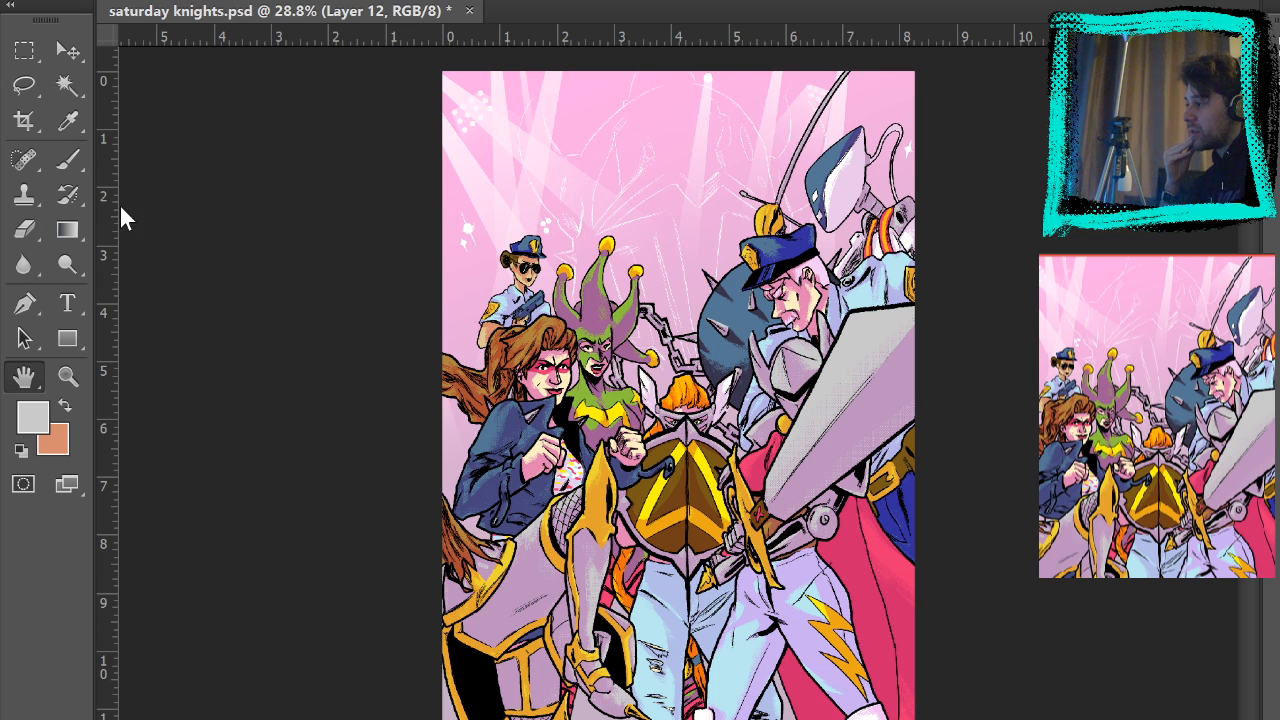
key(ctrl+s)
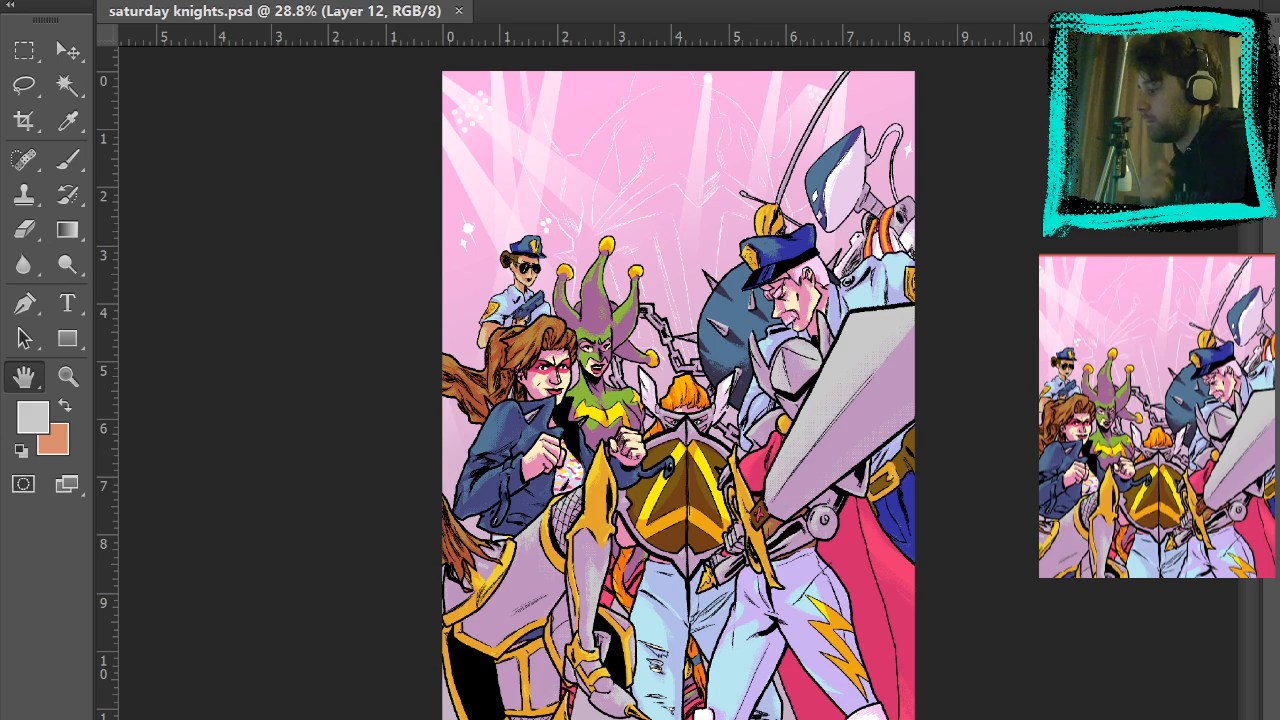
- Examine the central group of characters around the jester at 50% zoom
click(67, 375)
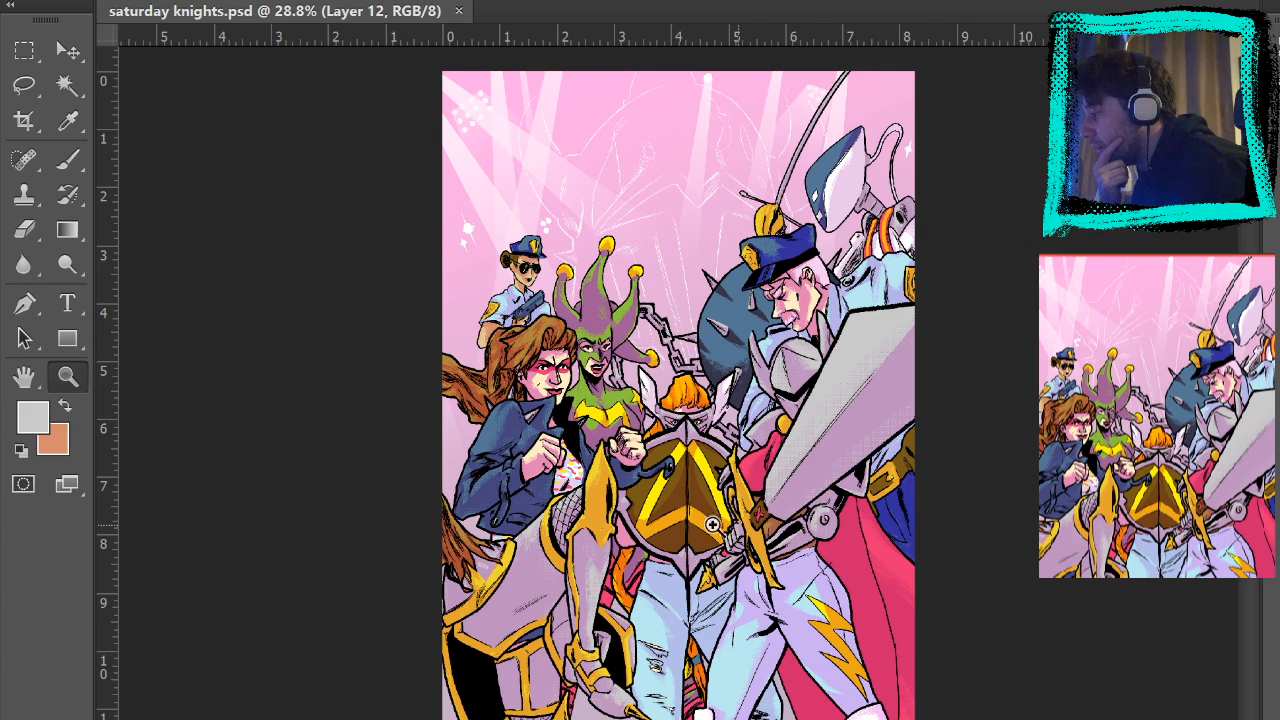
click(607, 478)
click(607, 478)
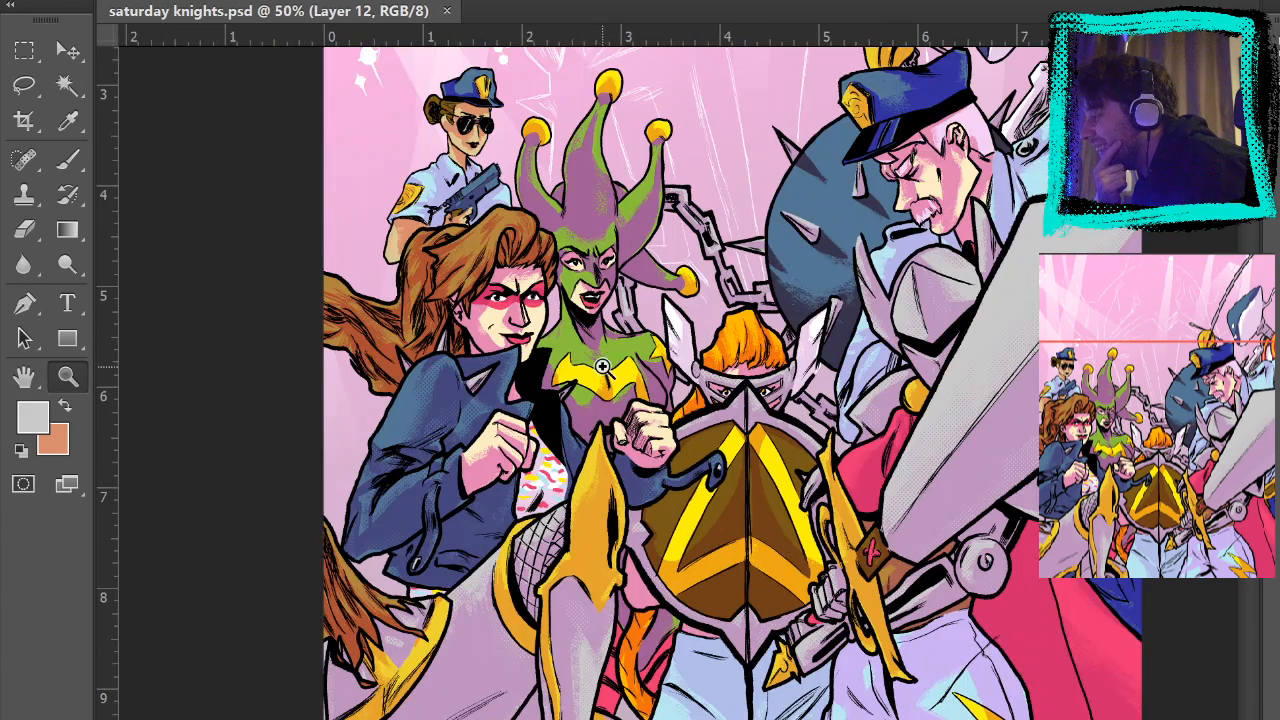
- Inspect the illustration at 66.7% zoom, from the sketched upper background through the characters' faces, shield and sword to their legs
click(653, 375)
scroll(880, 627, up, 5)
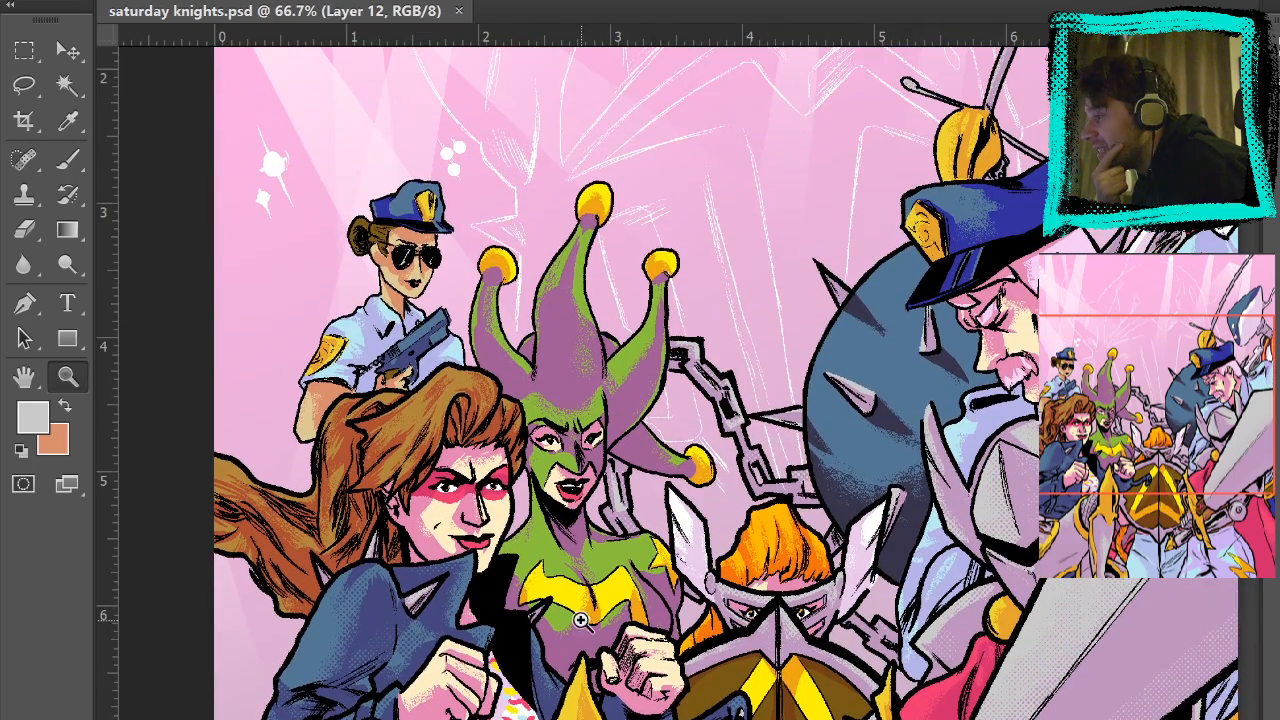
drag(862, 719, 918, 719)
scroll(787, 679, down, 6)
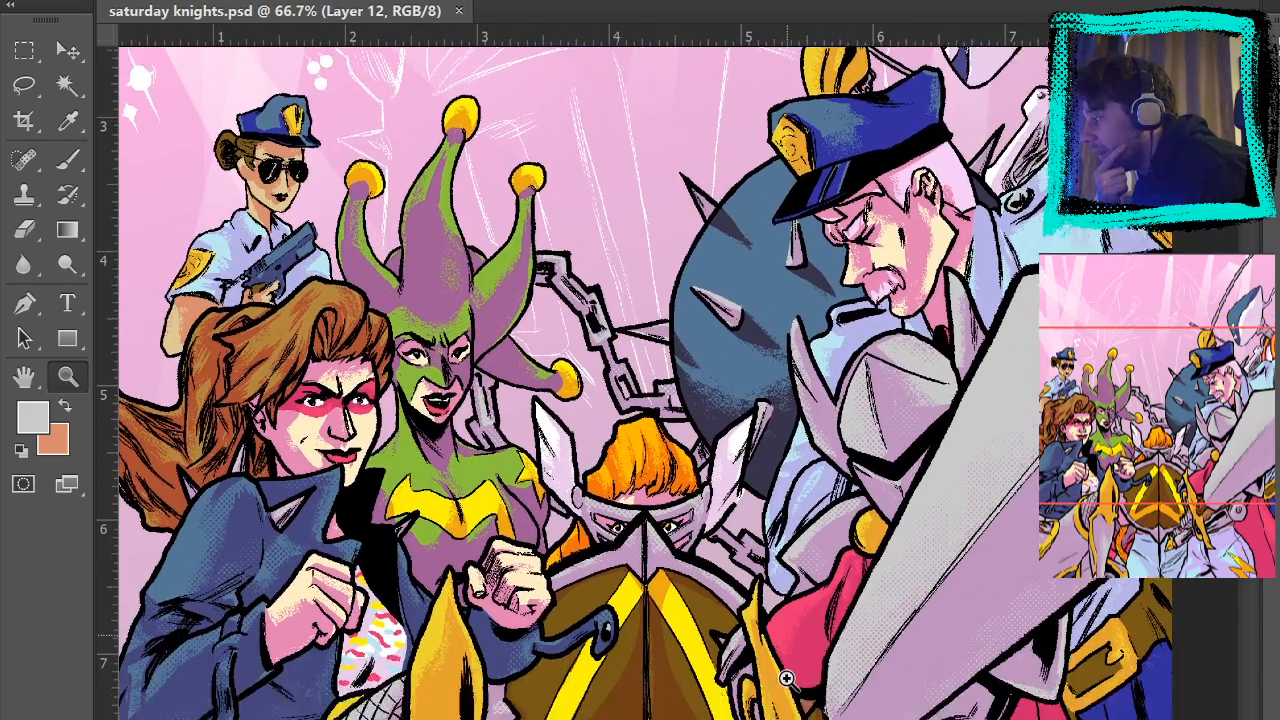
scroll(787, 679, down, 7)
scroll(787, 679, up, 4)
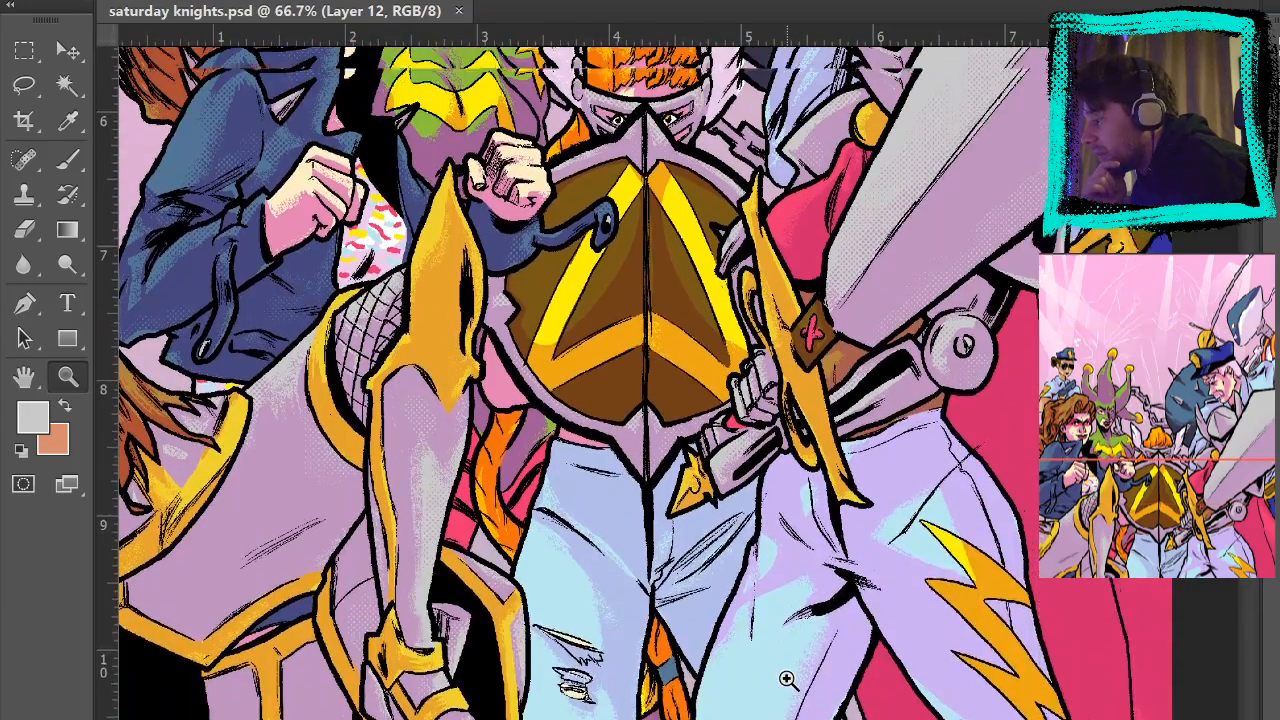
scroll(787, 679, up, 9)
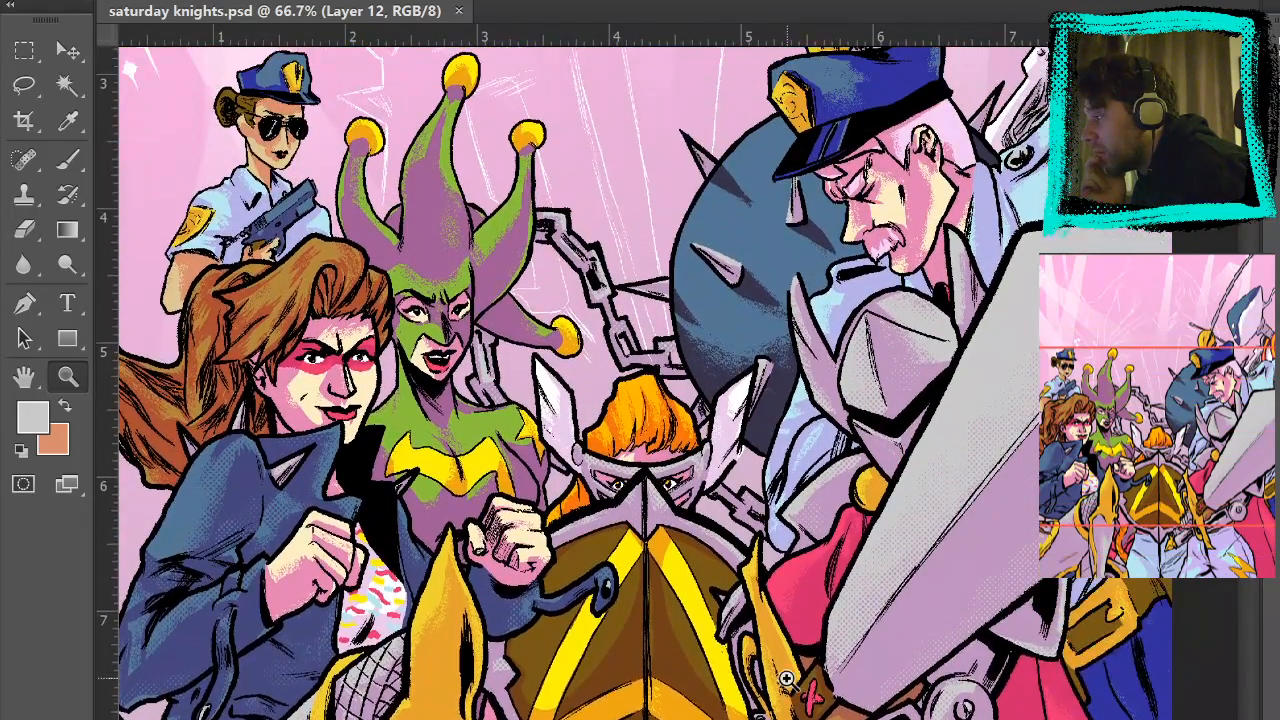
scroll(787, 679, up, 5)
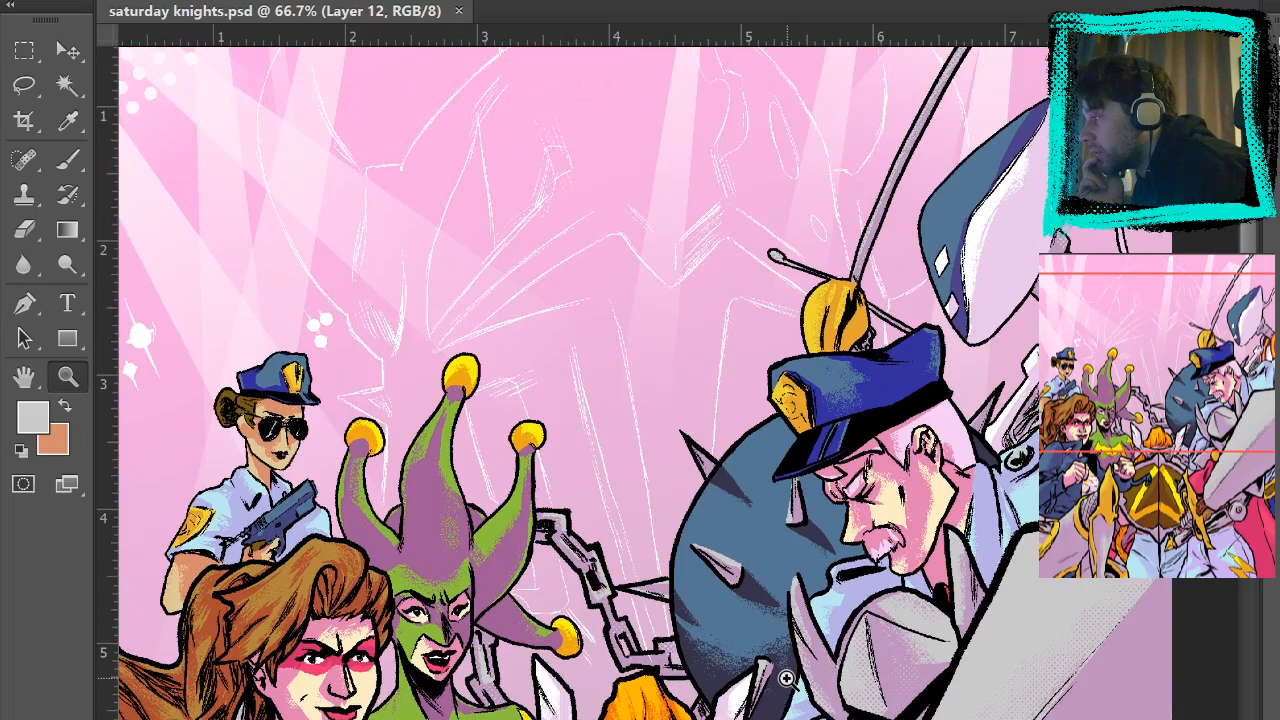
scroll(787, 679, down, 9)
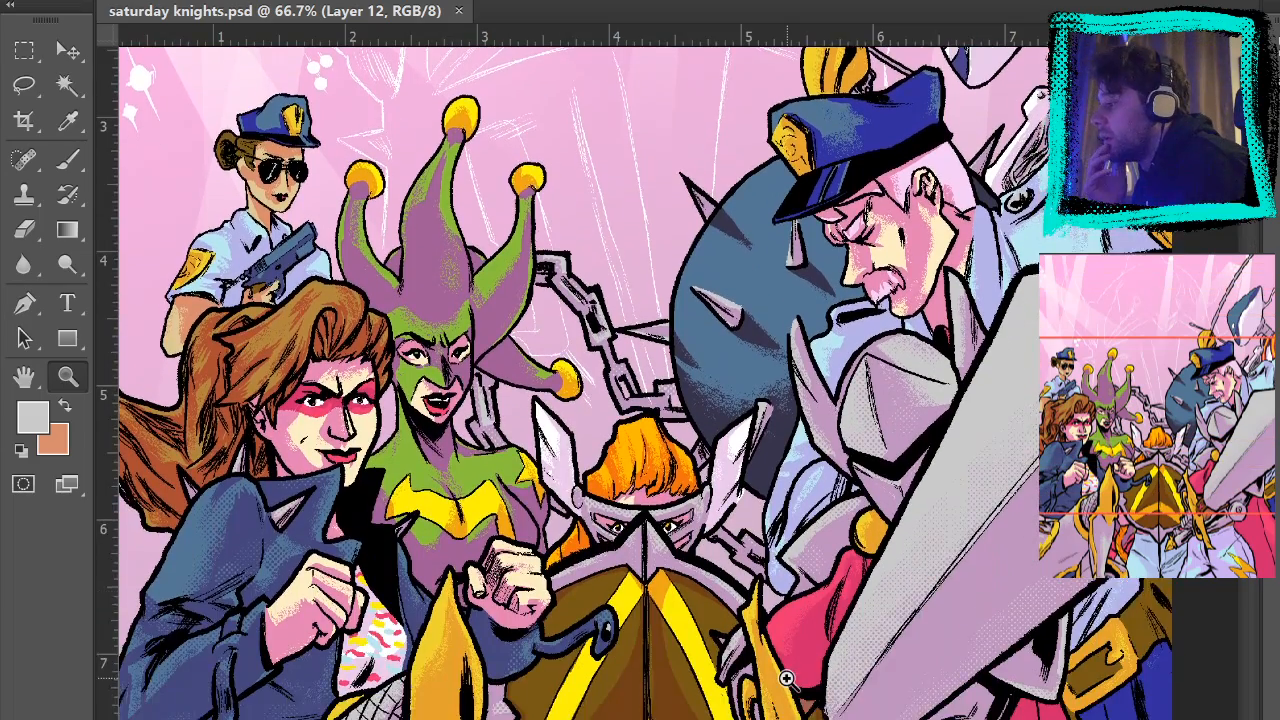
scroll(710, 356, down, 2)
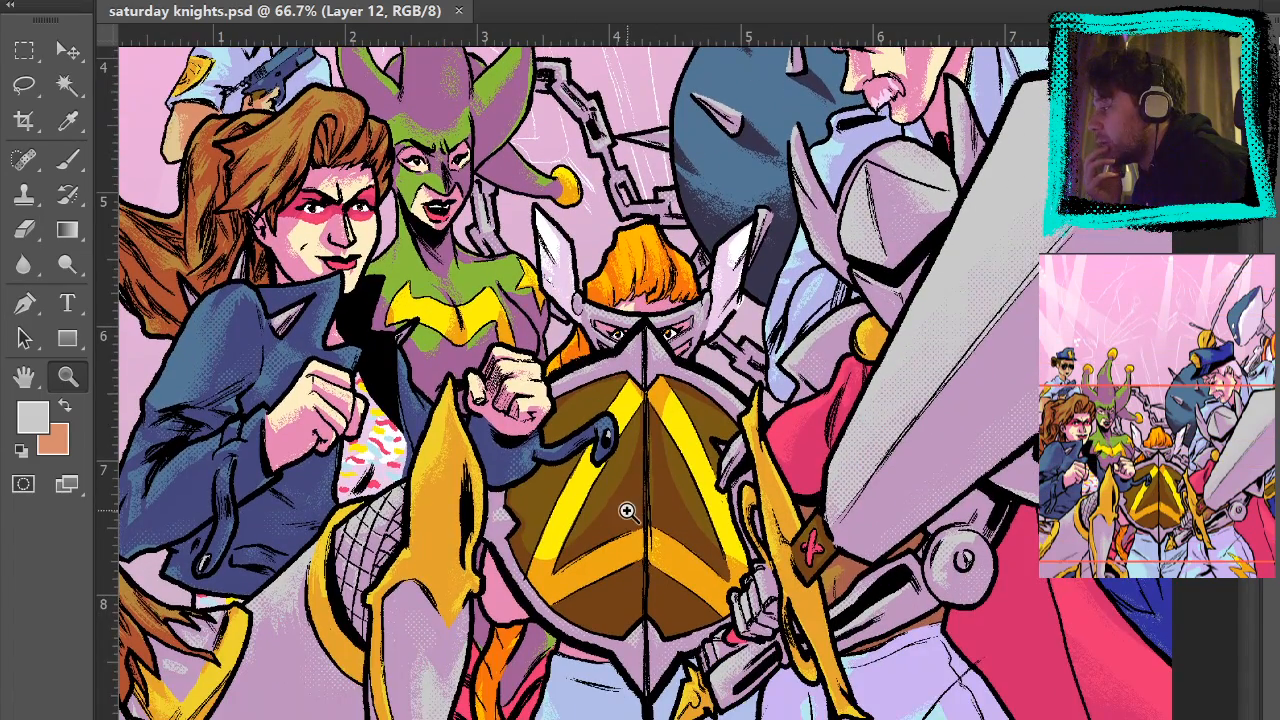
scroll(737, 453, down, 4)
scroll(732, 657, up, 4)
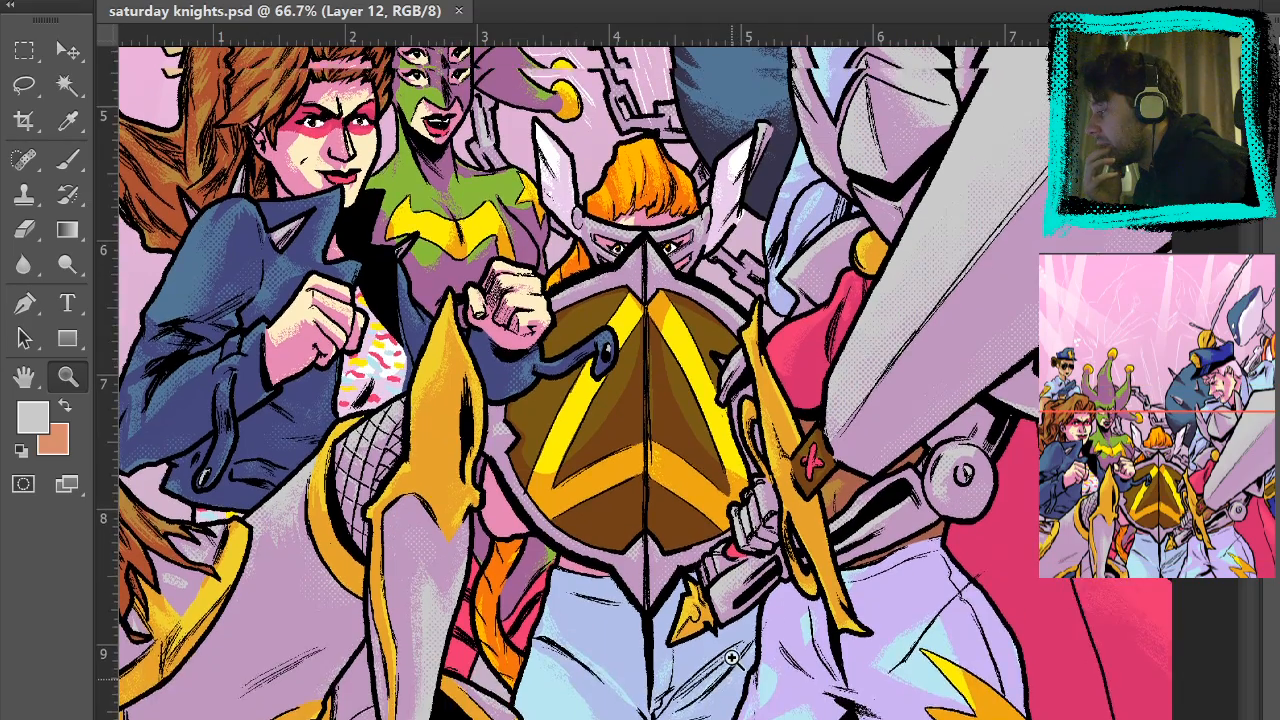
- Fit the whole page in view and briefly show the light blue rough lettering over the characters' legs, hiding it again
key(ctrl+0)
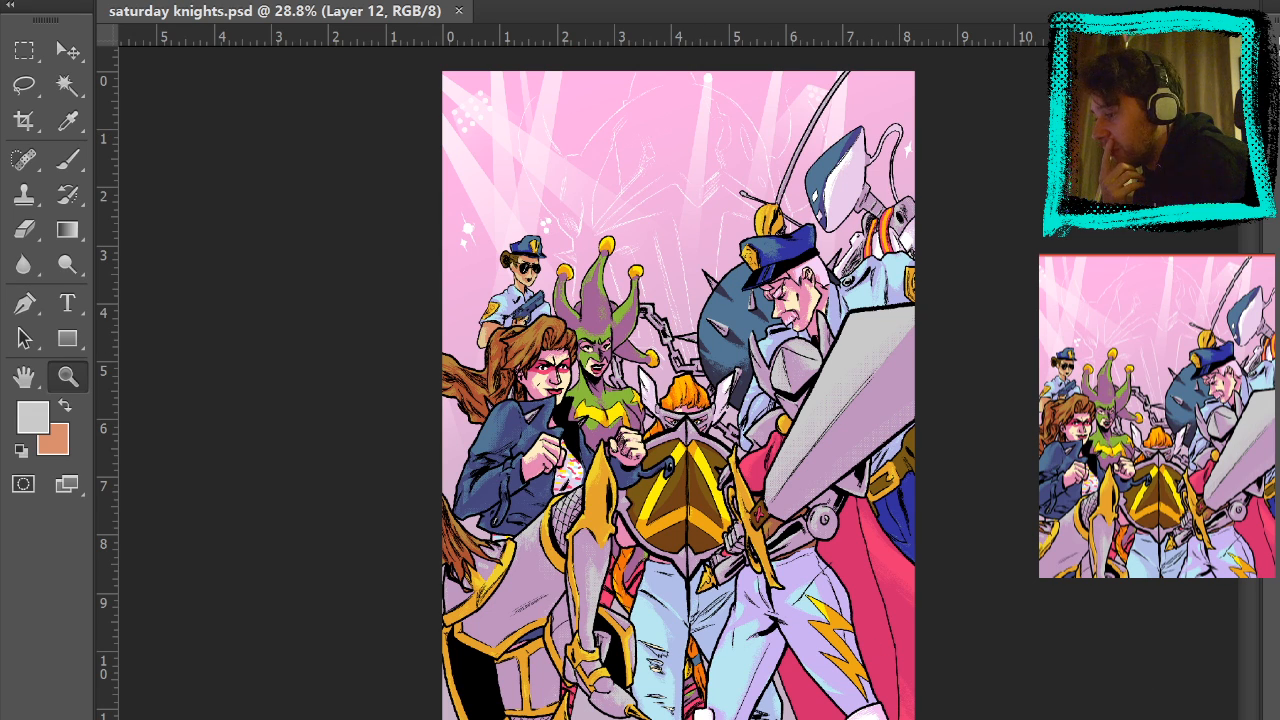
click(1274, 680)
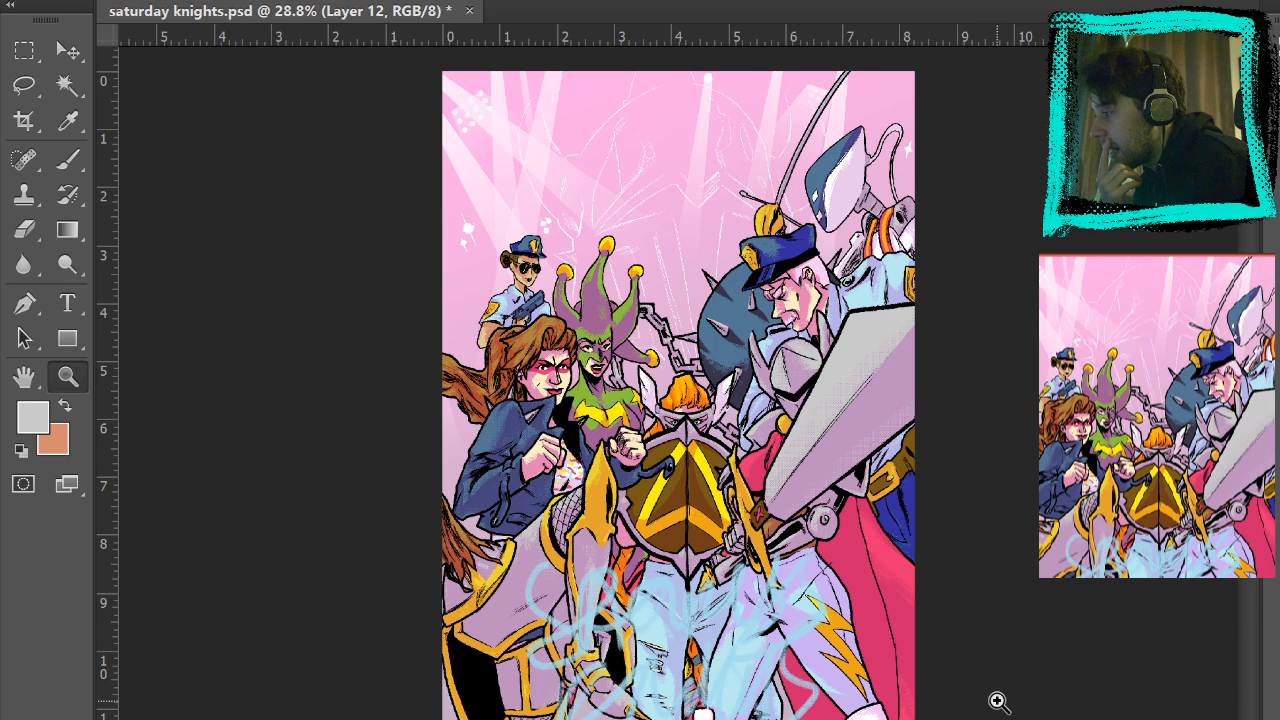
click(1274, 680)
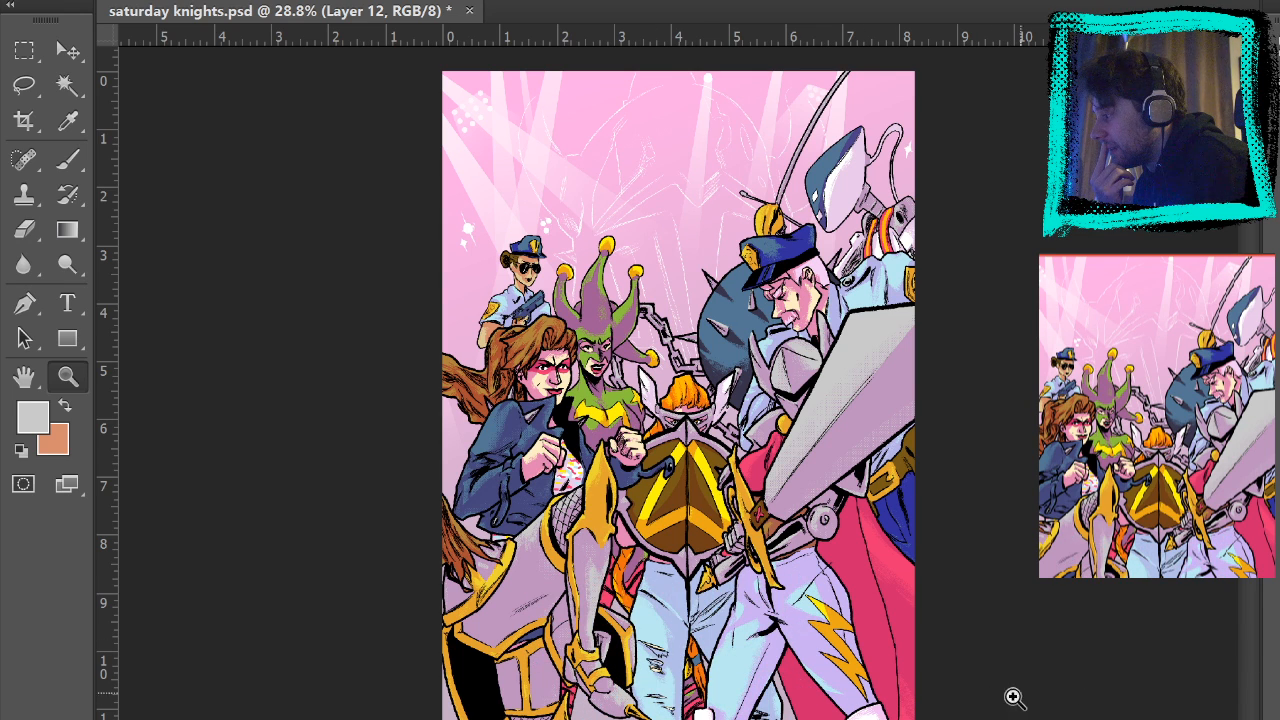